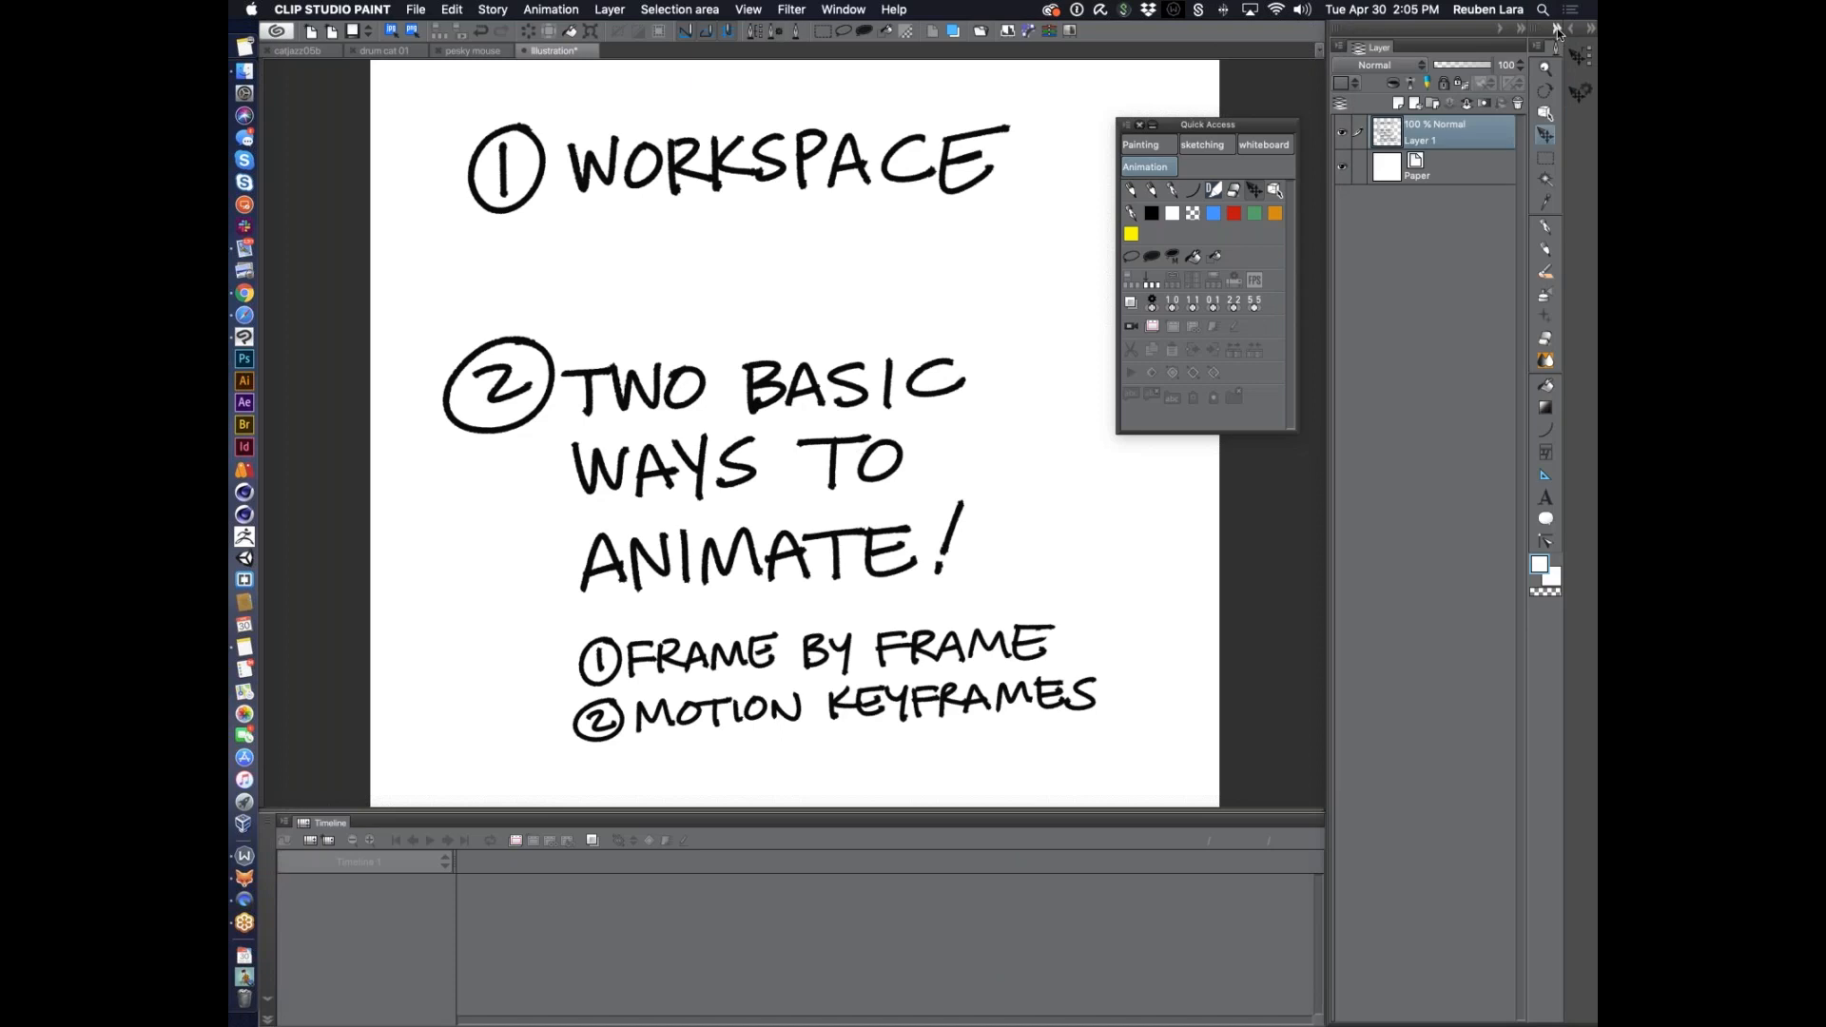
Collapse the tool palette dock beside the Layer palette and move the floating Quick Access palette slightly upward
{"action": "left_click", "coordinate": [1557, 32]}
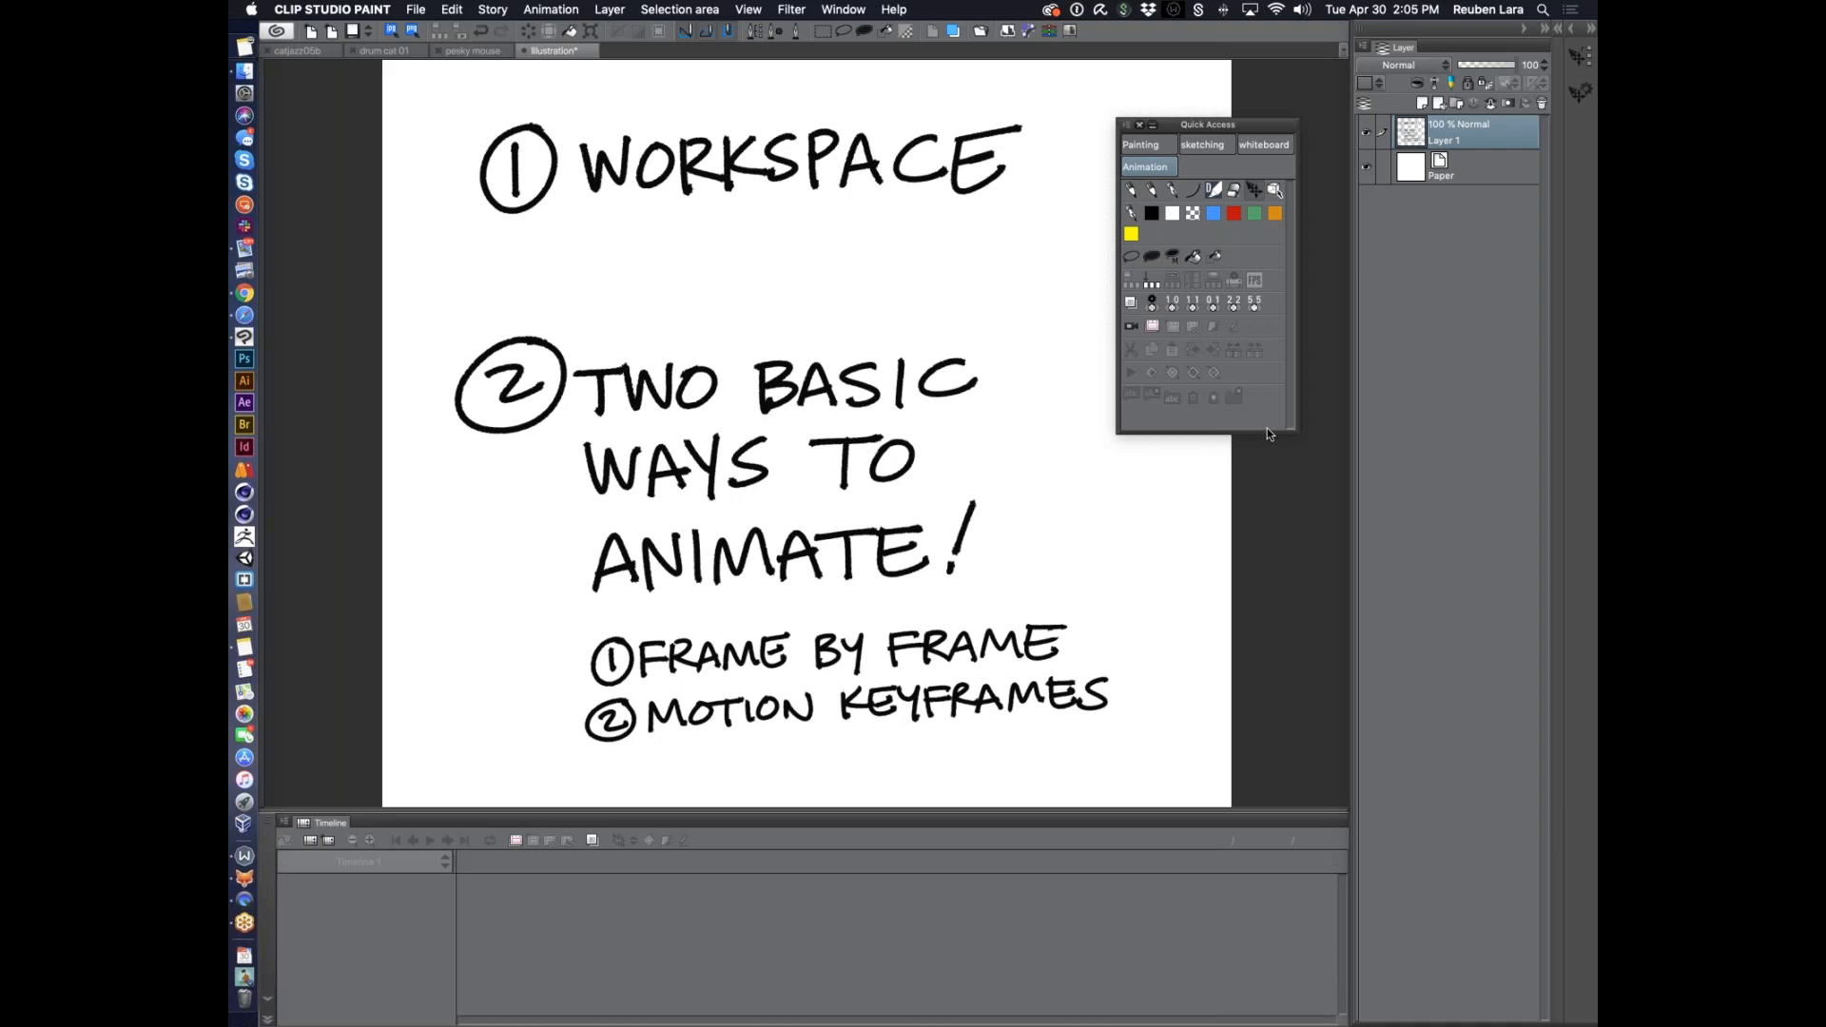
{"action": "left_click_drag", "start_coordinate": [1264, 121], "coordinate": [1277, 102]}
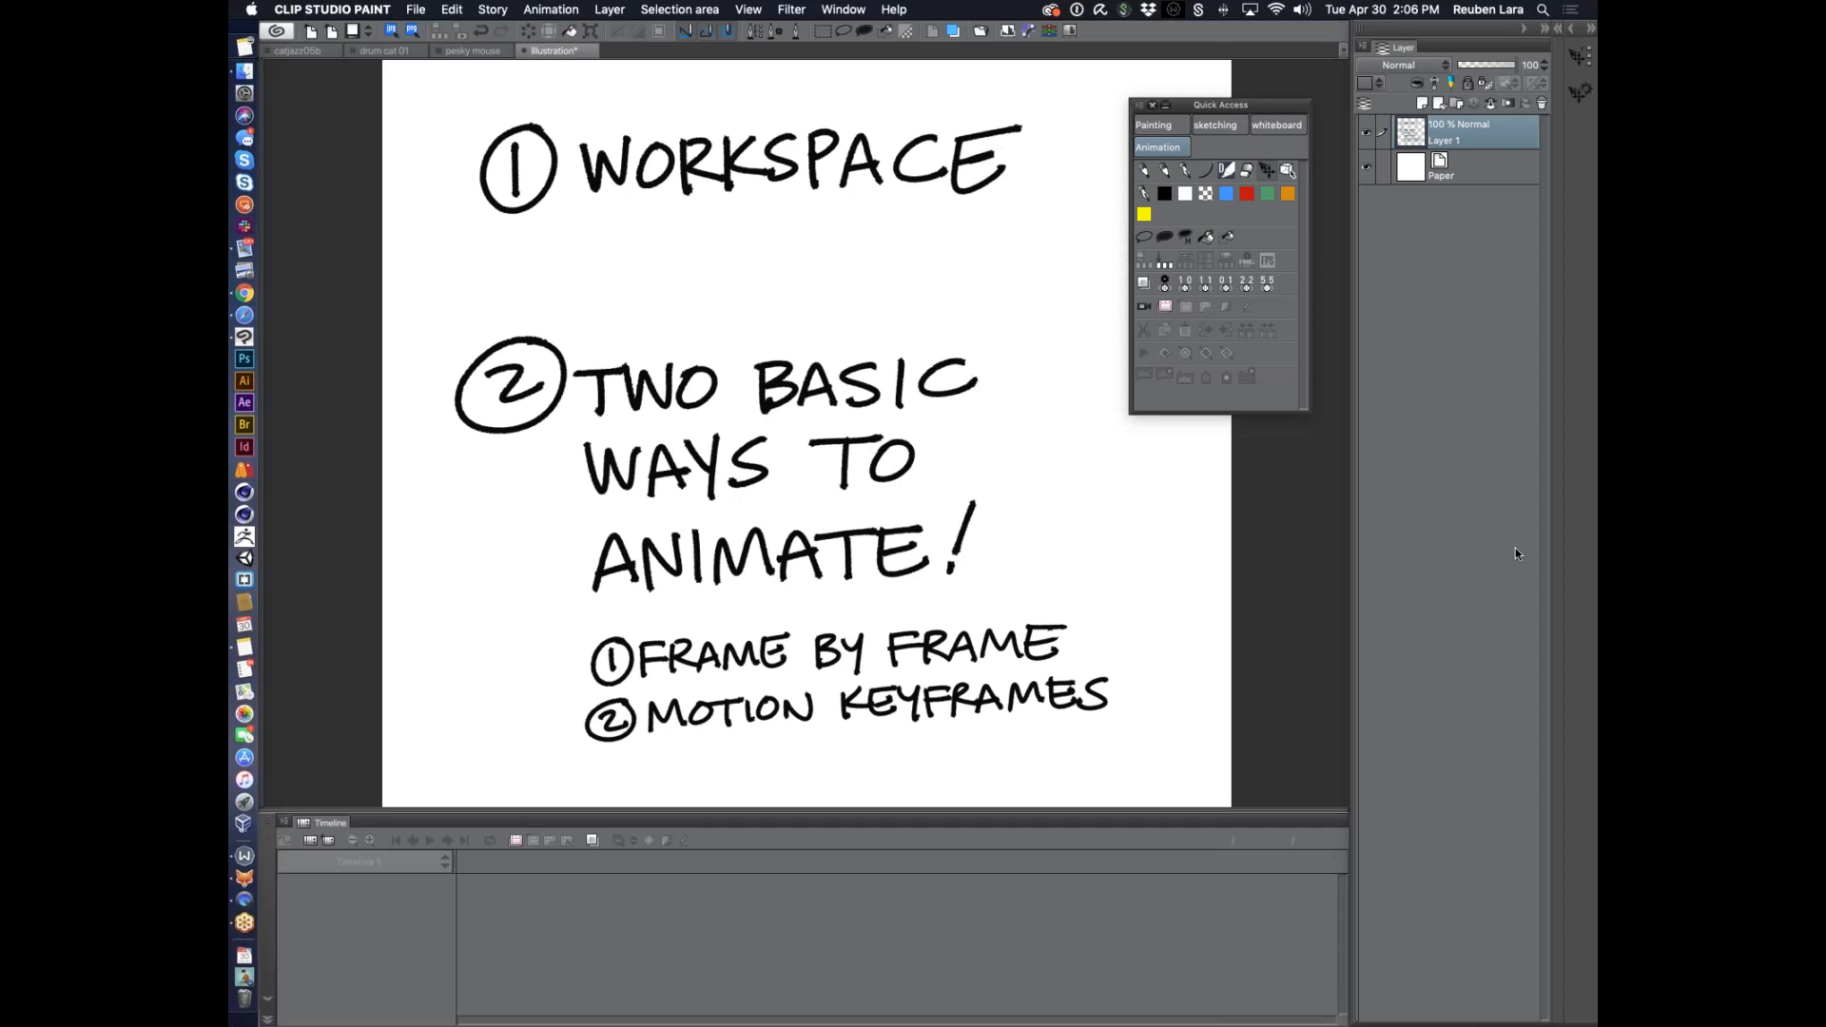
Switch to Safari to view the YouTube channel's uploaded videos, and return to Clip Studio Paint
{"action": "left_click", "coordinate": [244, 314]}
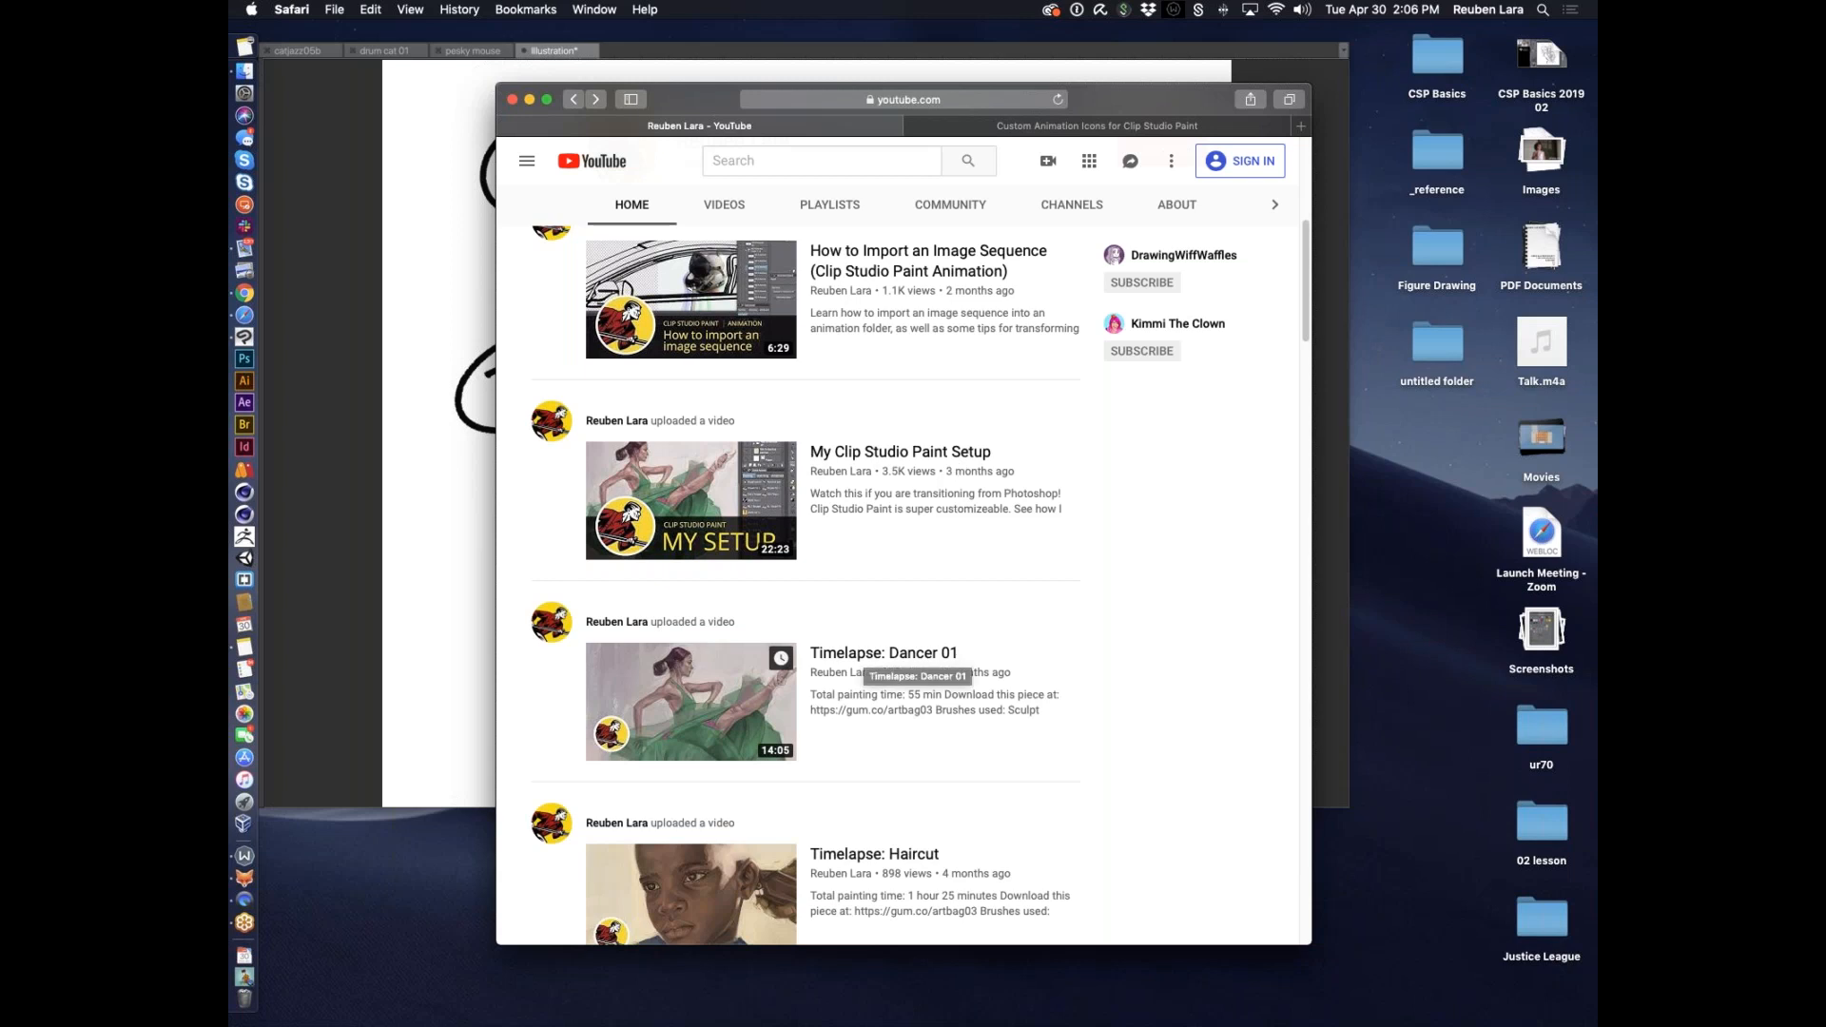
{"action": "left_click", "coordinate": [373, 643]}
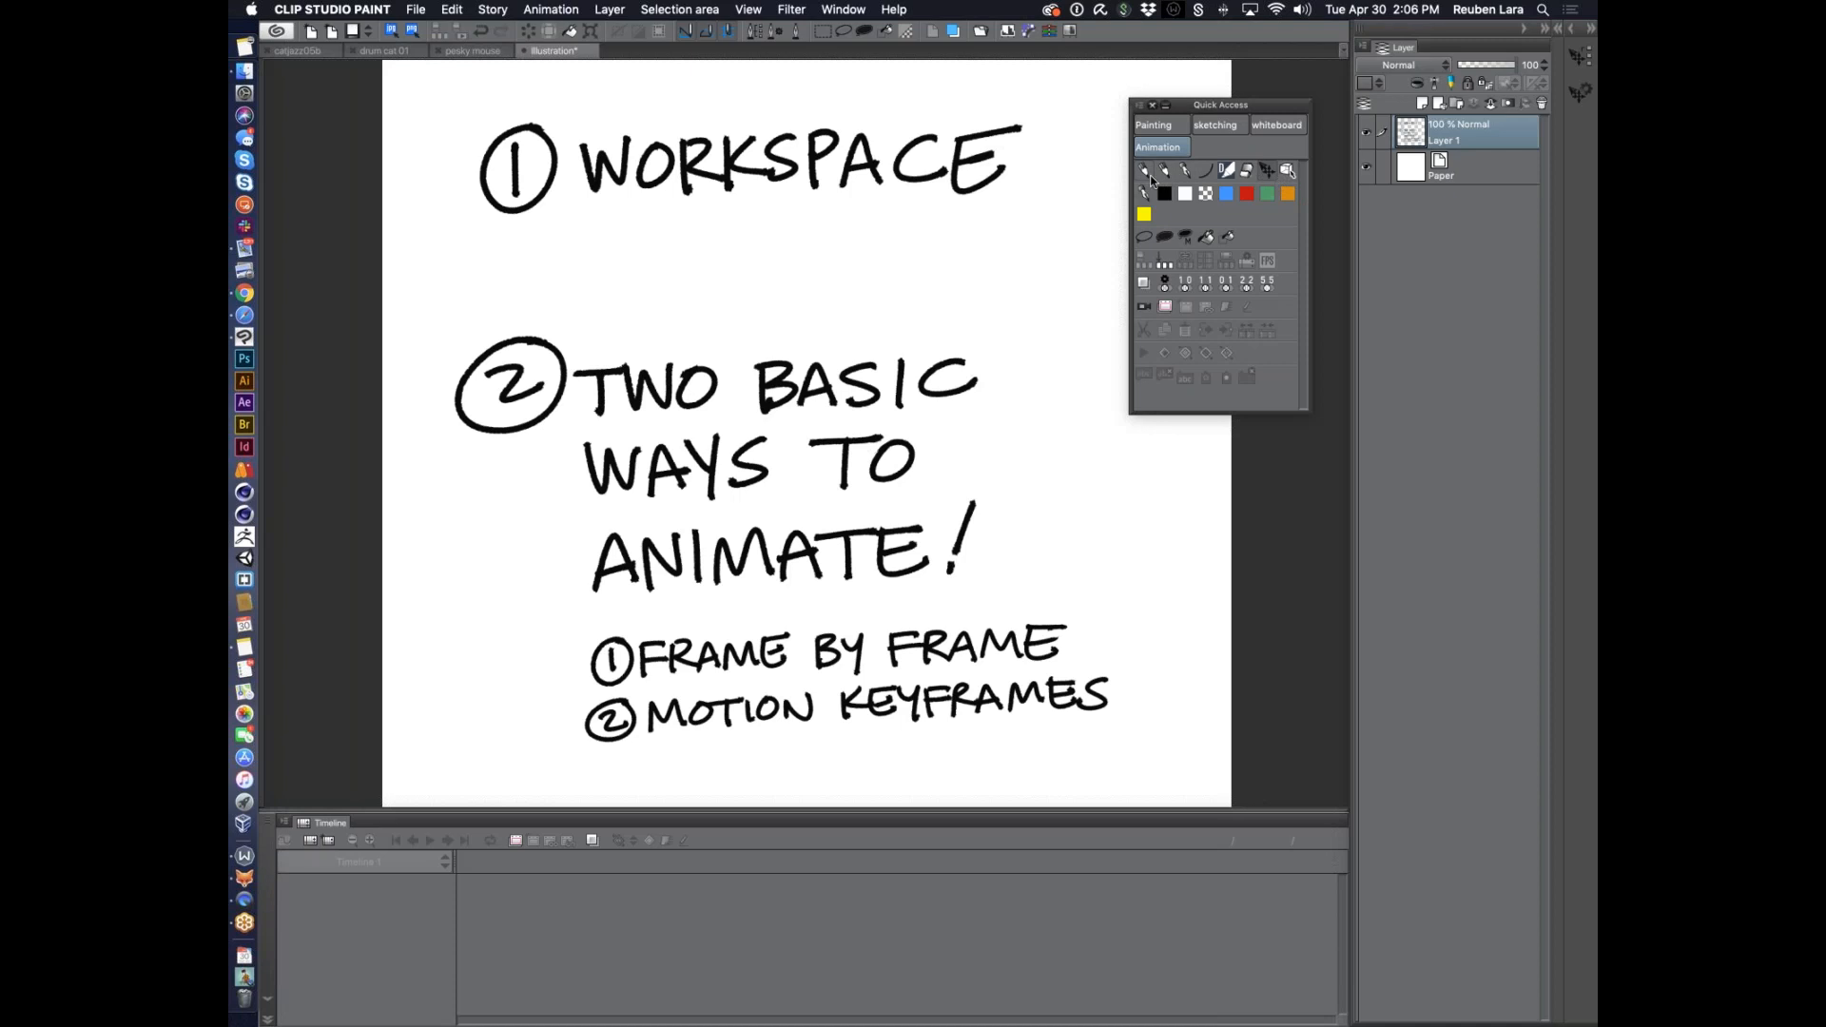
Try several tools in the Quick Access Animation set and select the Object tool
{"action": "left_click", "coordinate": [1227, 172]}
{"action": "left_click", "coordinate": [1285, 175]}
{"action": "left_click", "coordinate": [1269, 174]}
{"action": "left_click", "coordinate": [1288, 171]}
Show the Color Wheel palette and pick a medium yellow-green as the drawing color
{"action": "left_click", "coordinate": [844, 9]}
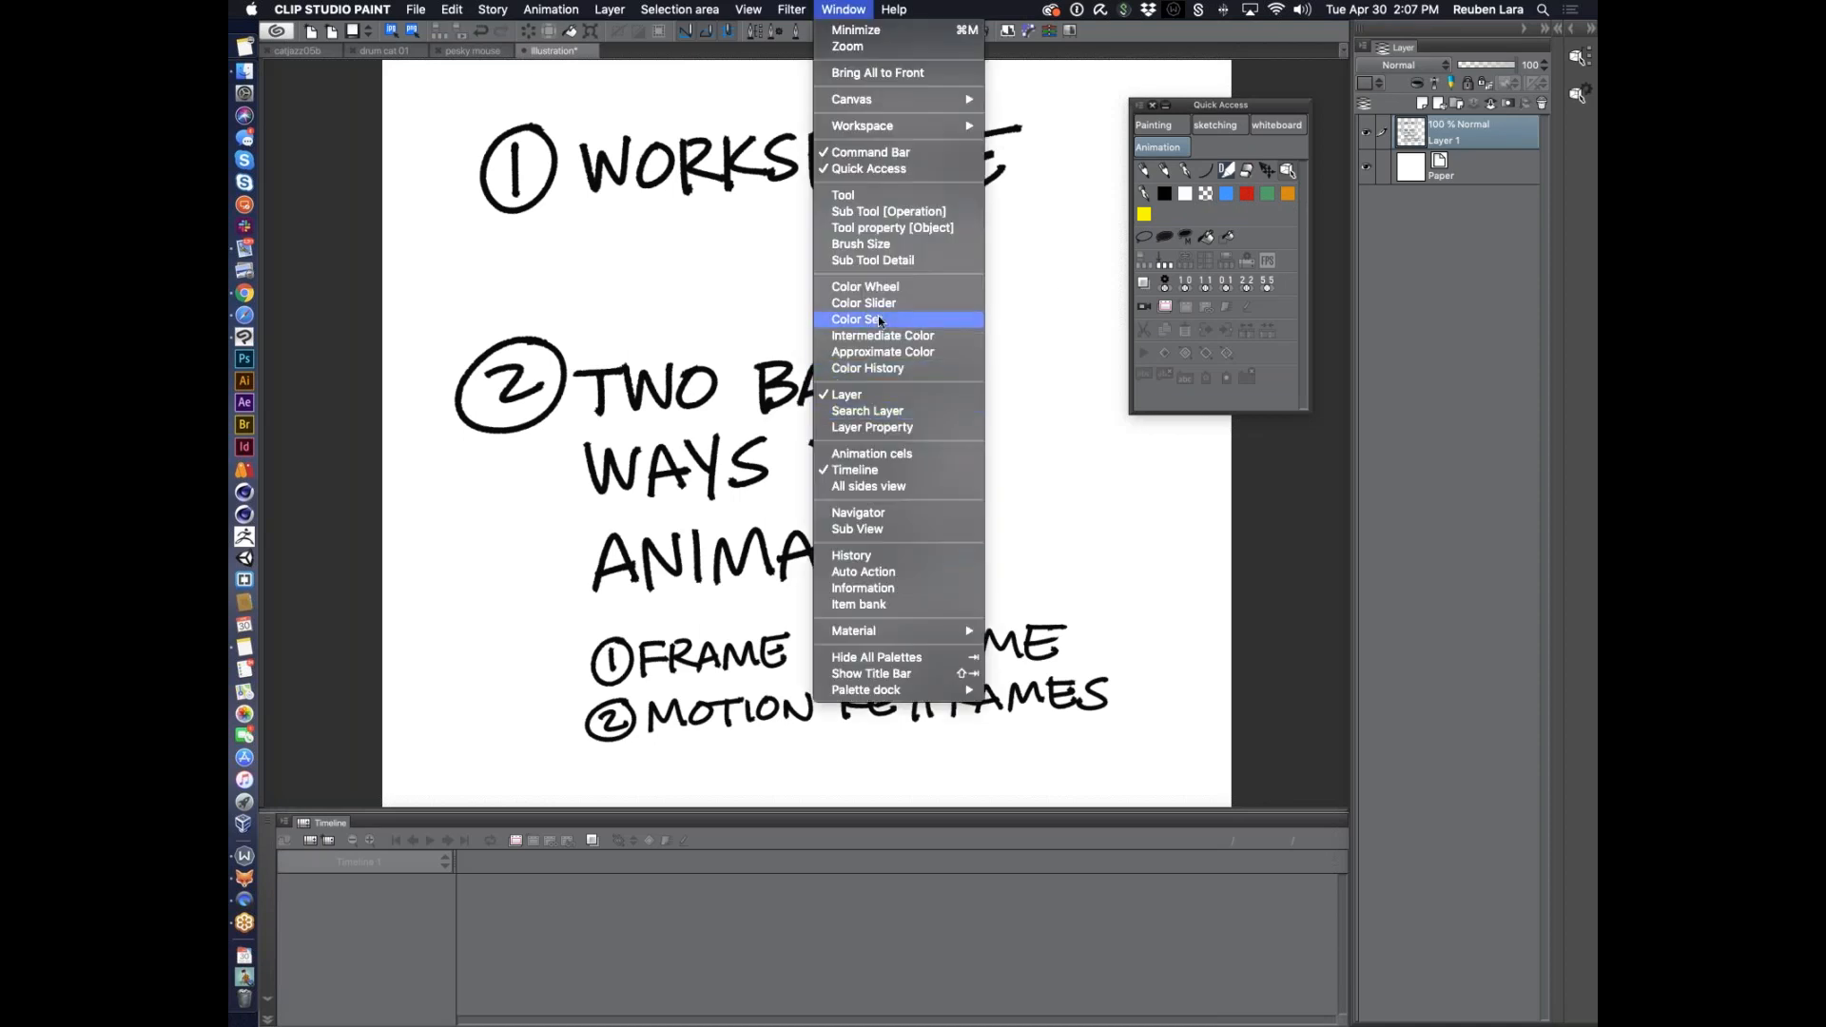
{"action": "left_click", "coordinate": [865, 287]}
{"action": "left_click", "coordinate": [465, 226]}
{"action": "left_click", "coordinate": [440, 324]}
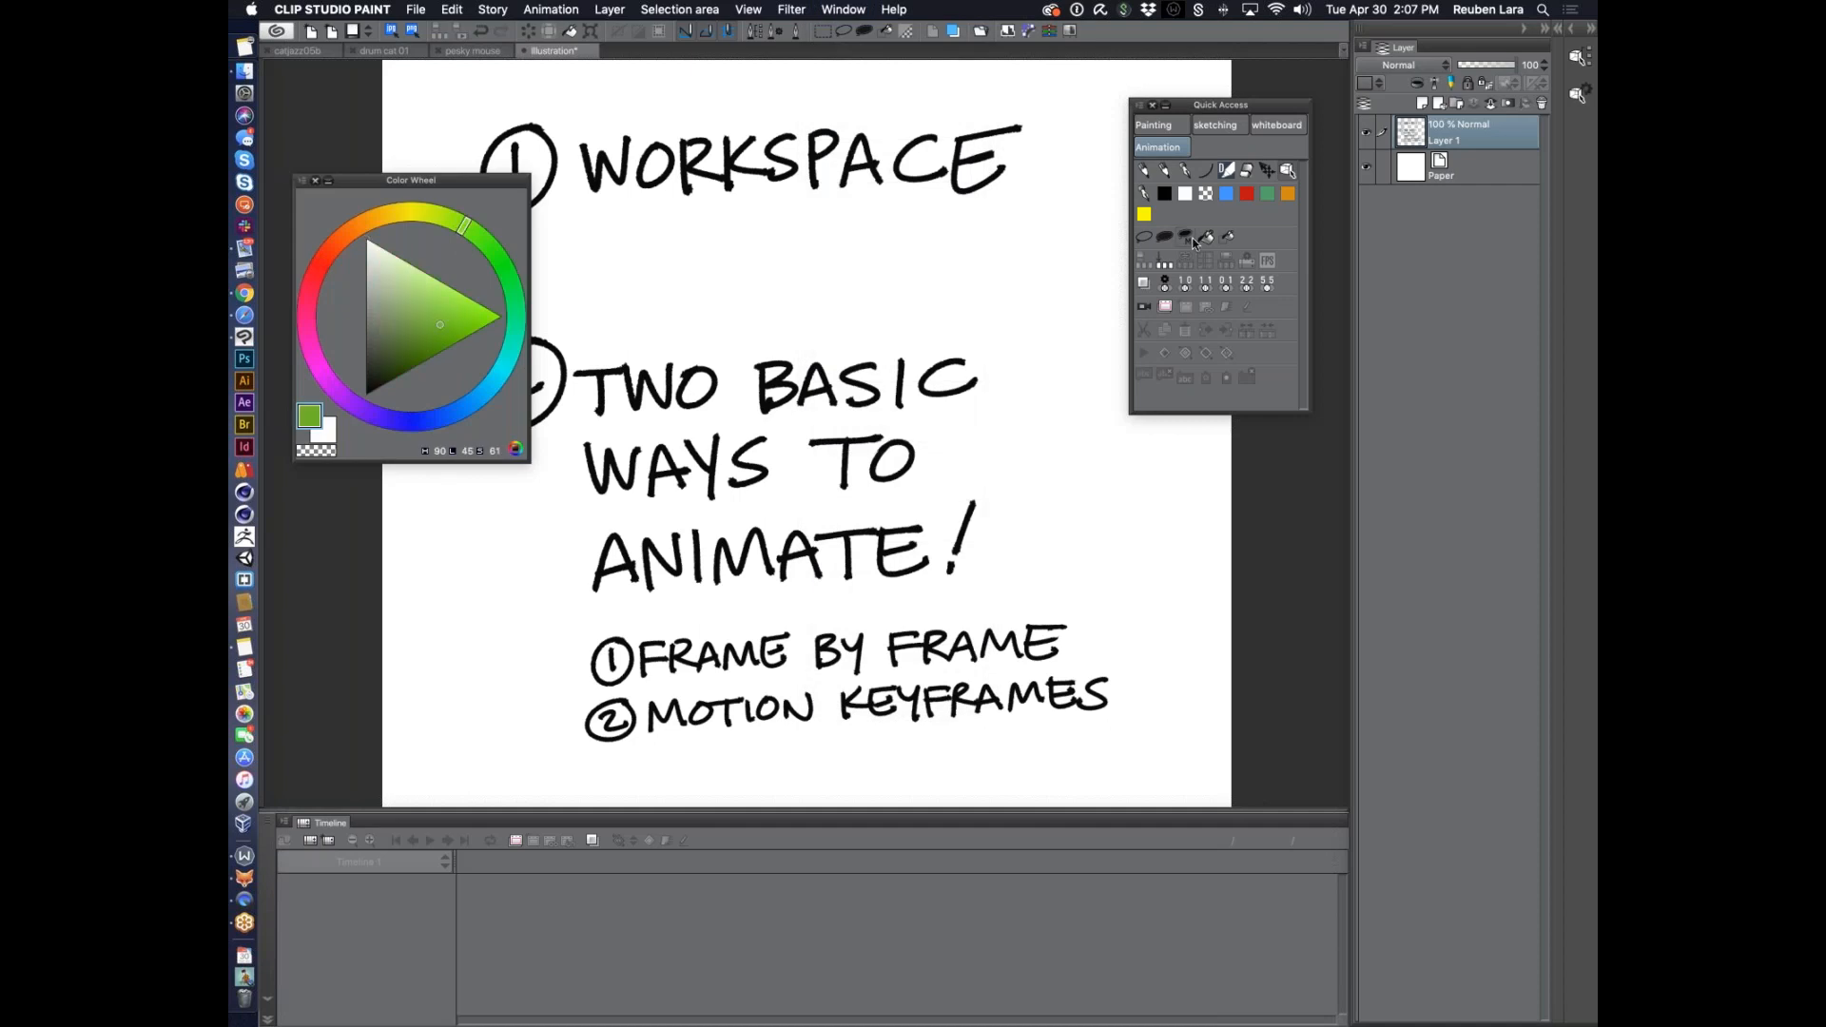
View the Quick Access Settings and the Quick Access palette's options, leaving both without changes
{"action": "left_click", "coordinate": [1140, 105]}
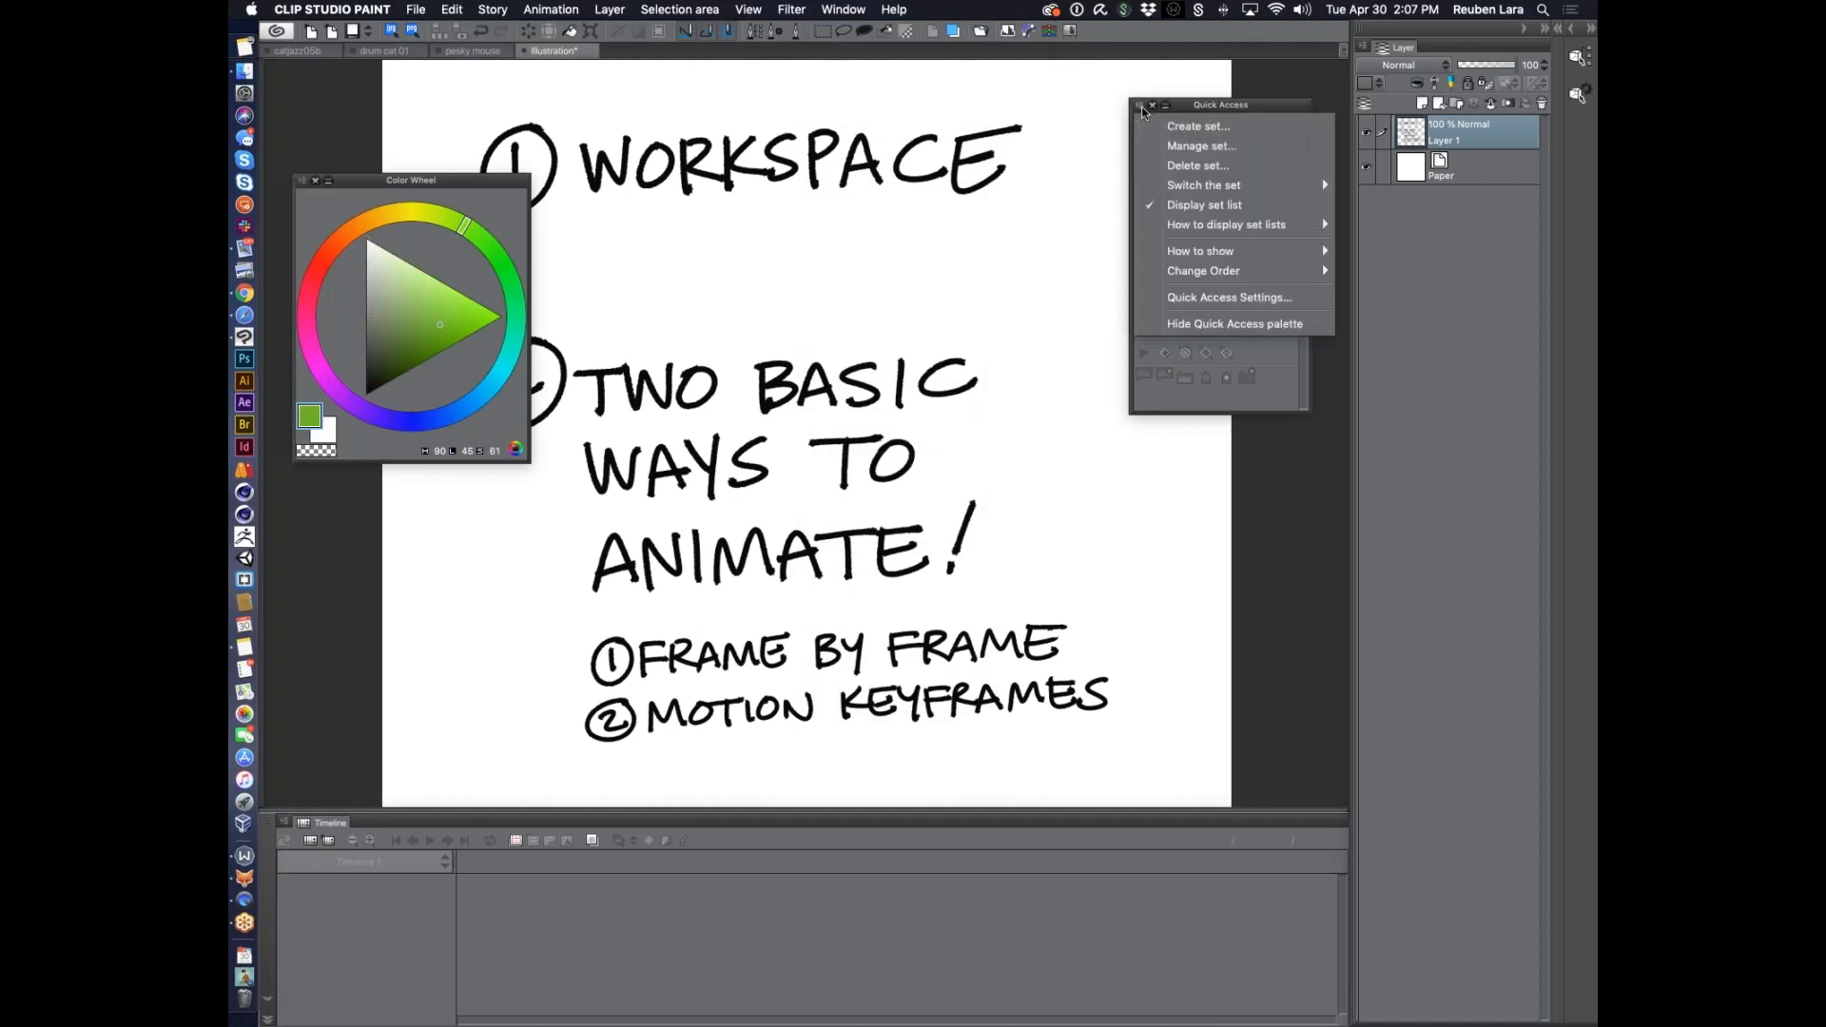
{"action": "left_click", "coordinate": [1216, 297]}
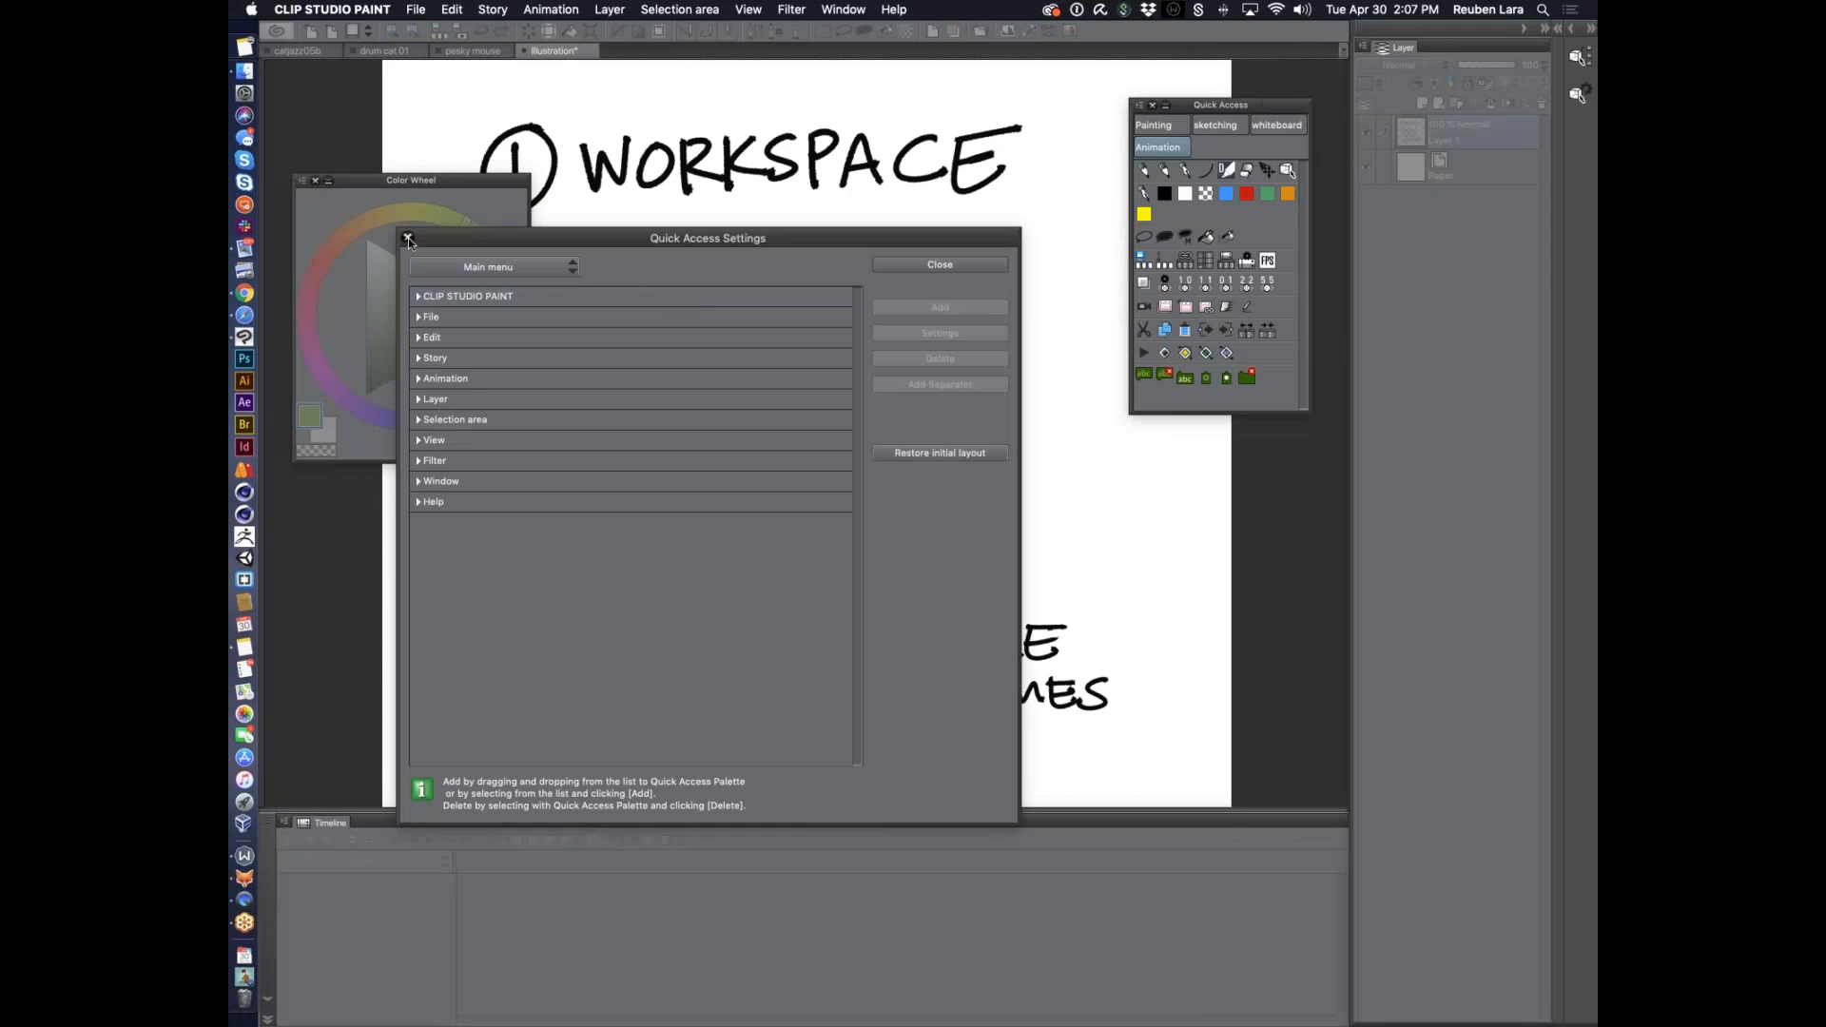
{"action": "key", "text": "Escape"}
{"action": "left_click", "coordinate": [1140, 106]}
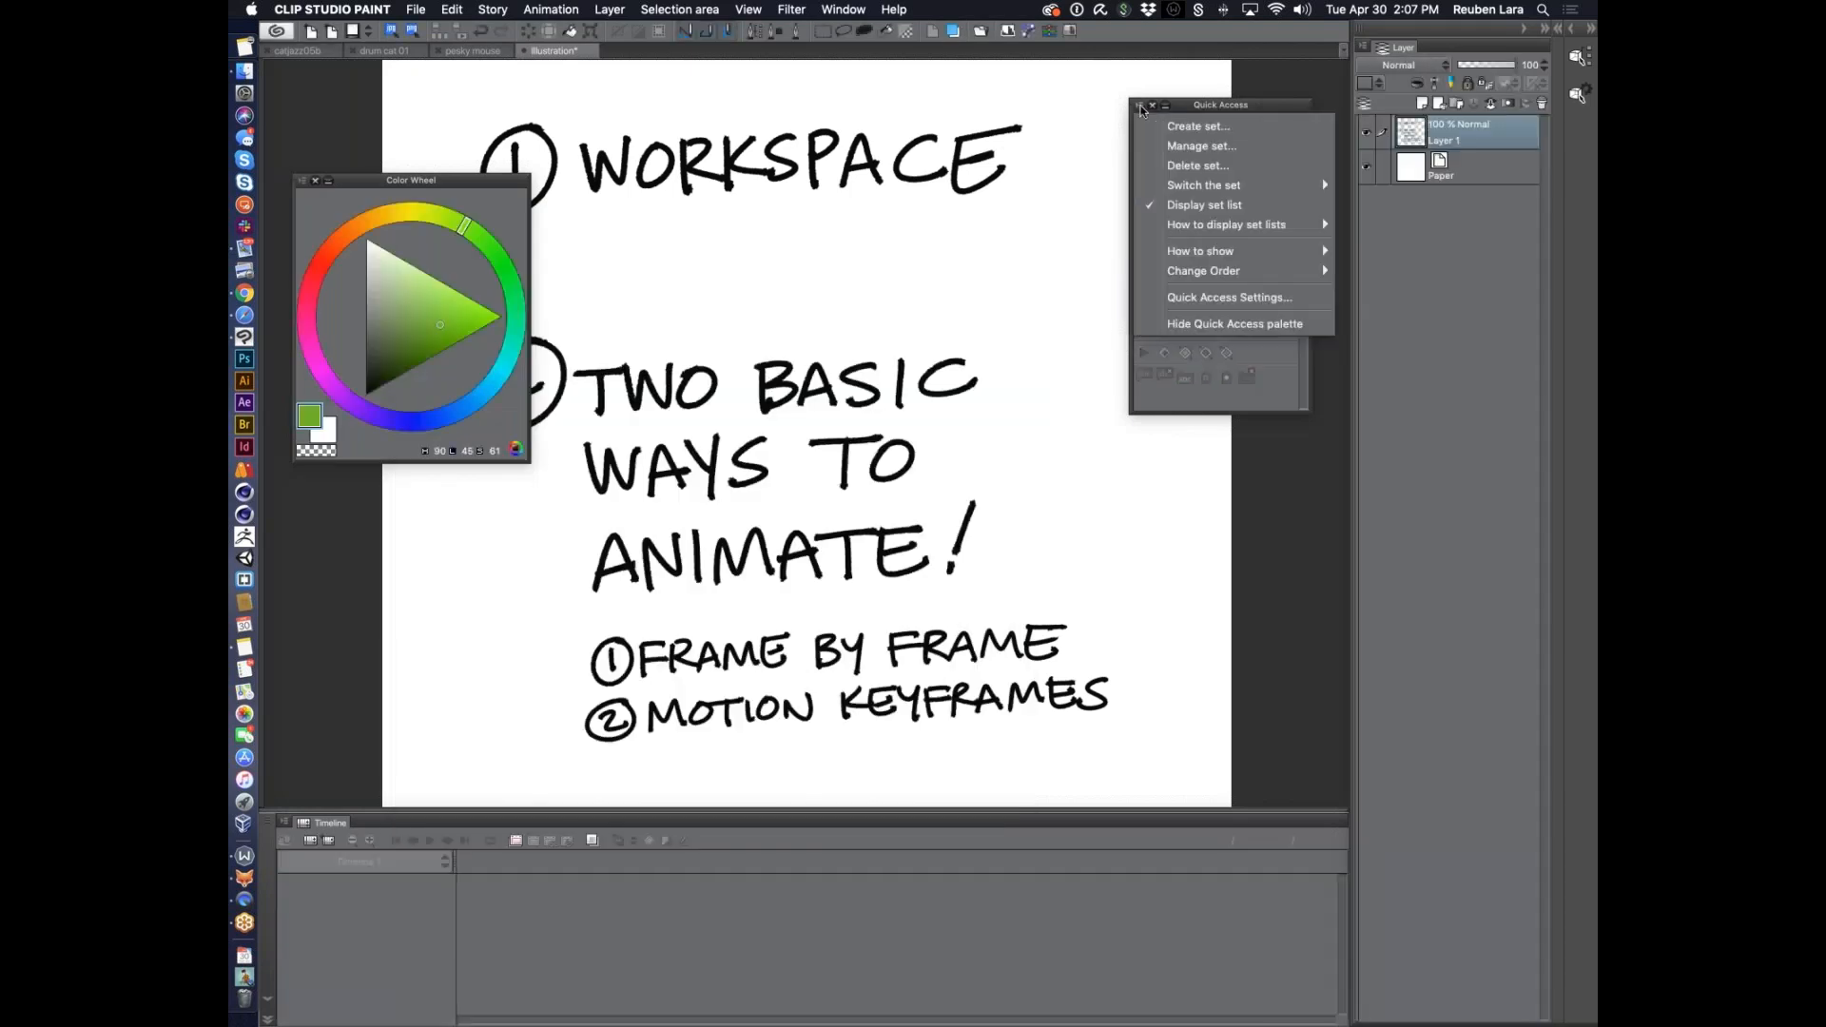
{"action": "left_click", "coordinate": [1140, 107]}
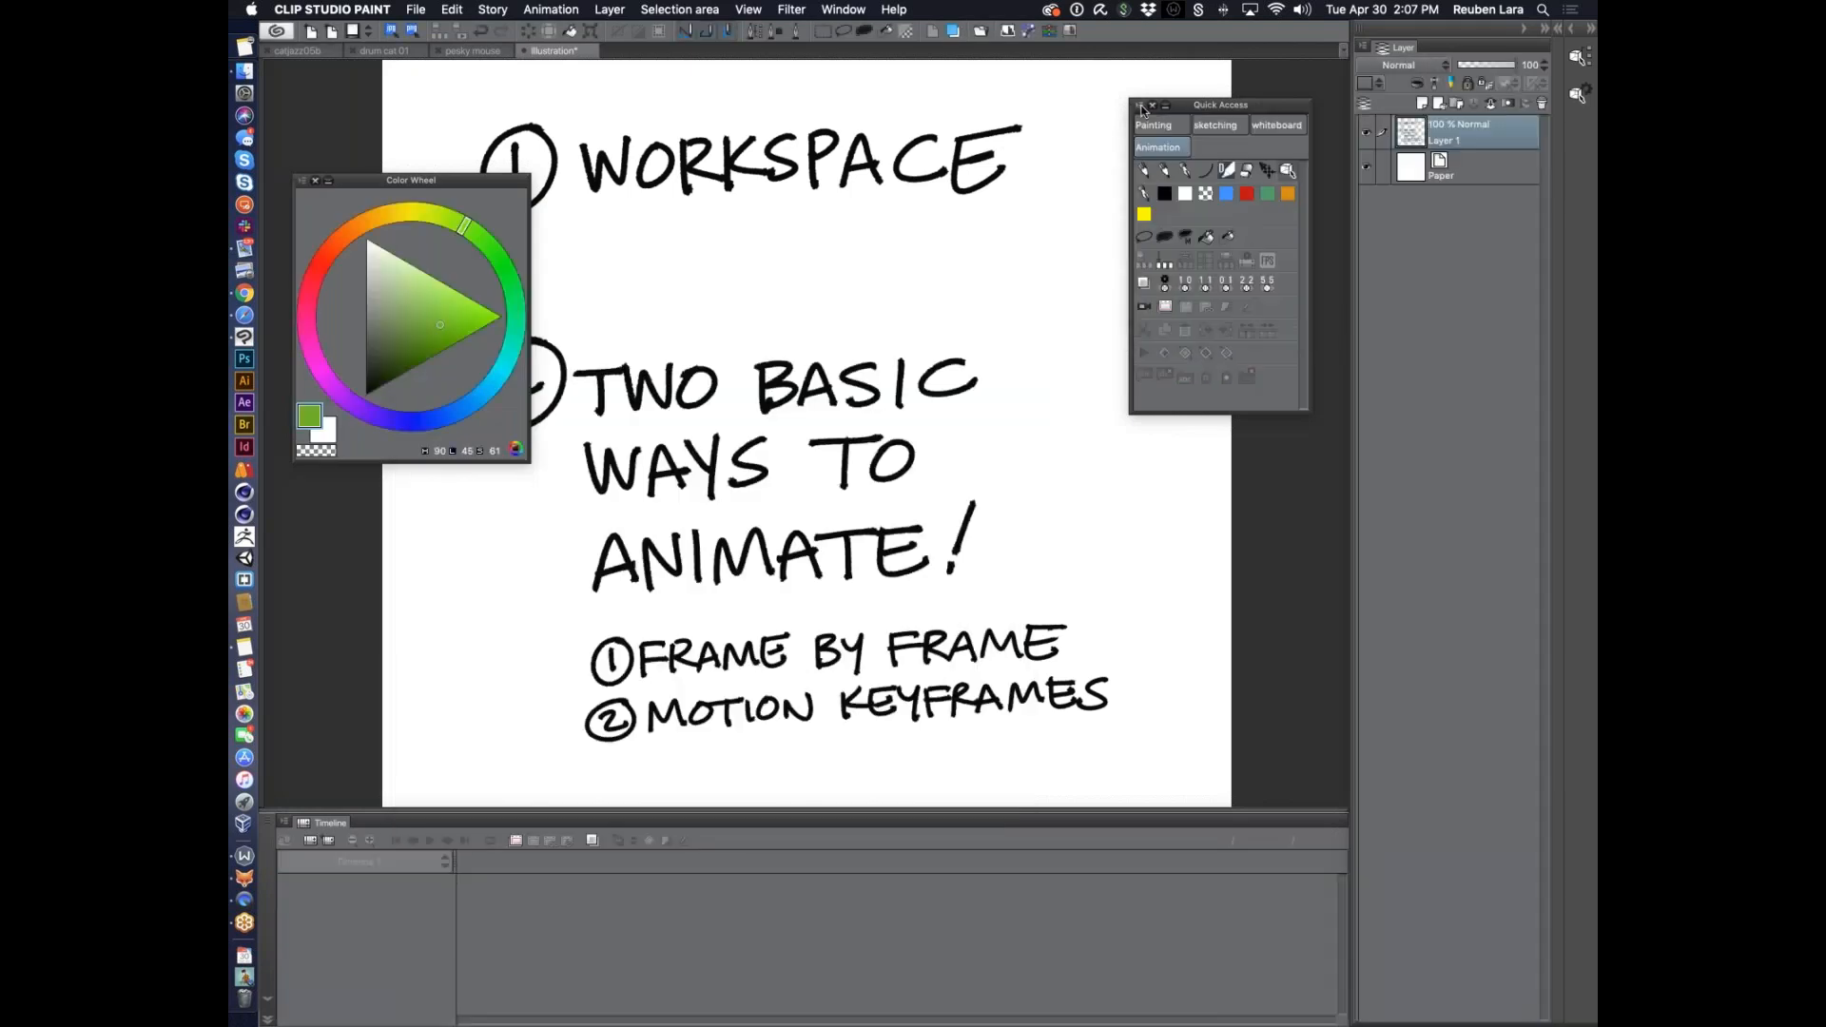
Add the green drawing color to the Quick Access Animation set beside the yellow swatch, and close the Color Wheel
{"action": "right_click", "coordinate": [1179, 216]}
{"action": "left_click", "coordinate": [1239, 277]}
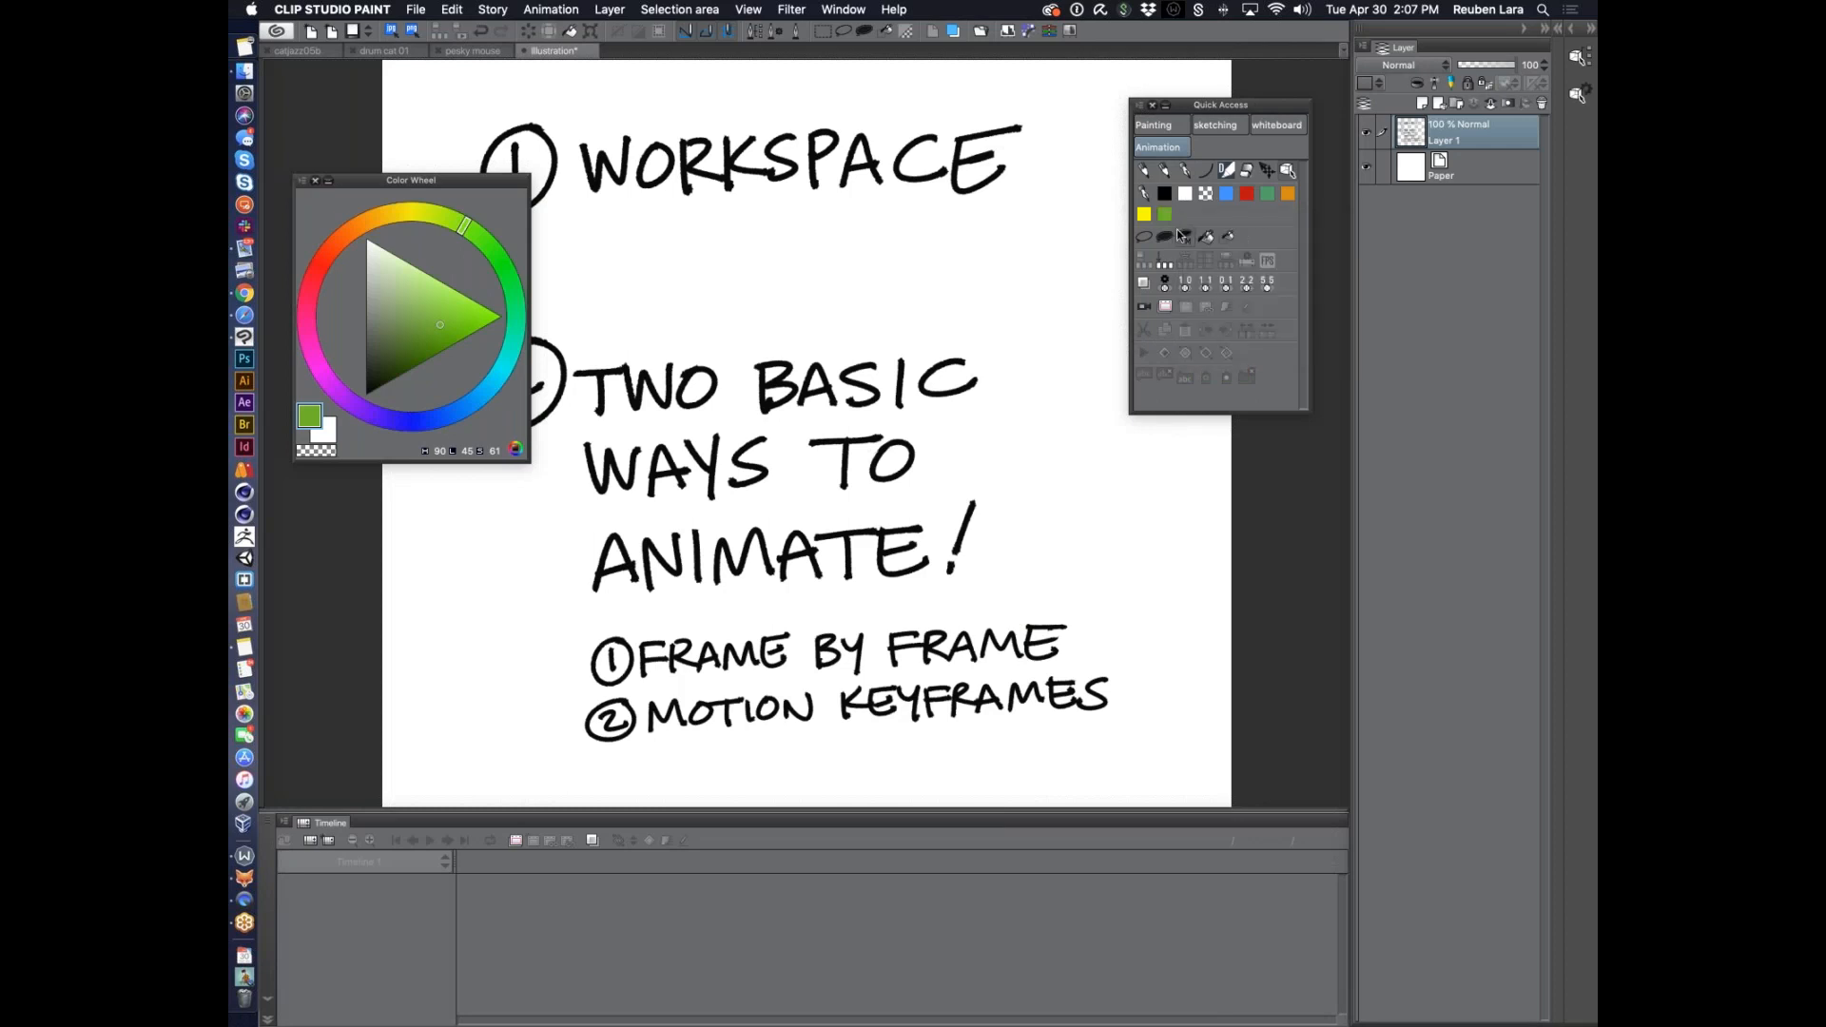
{"action": "left_click", "coordinate": [318, 182]}
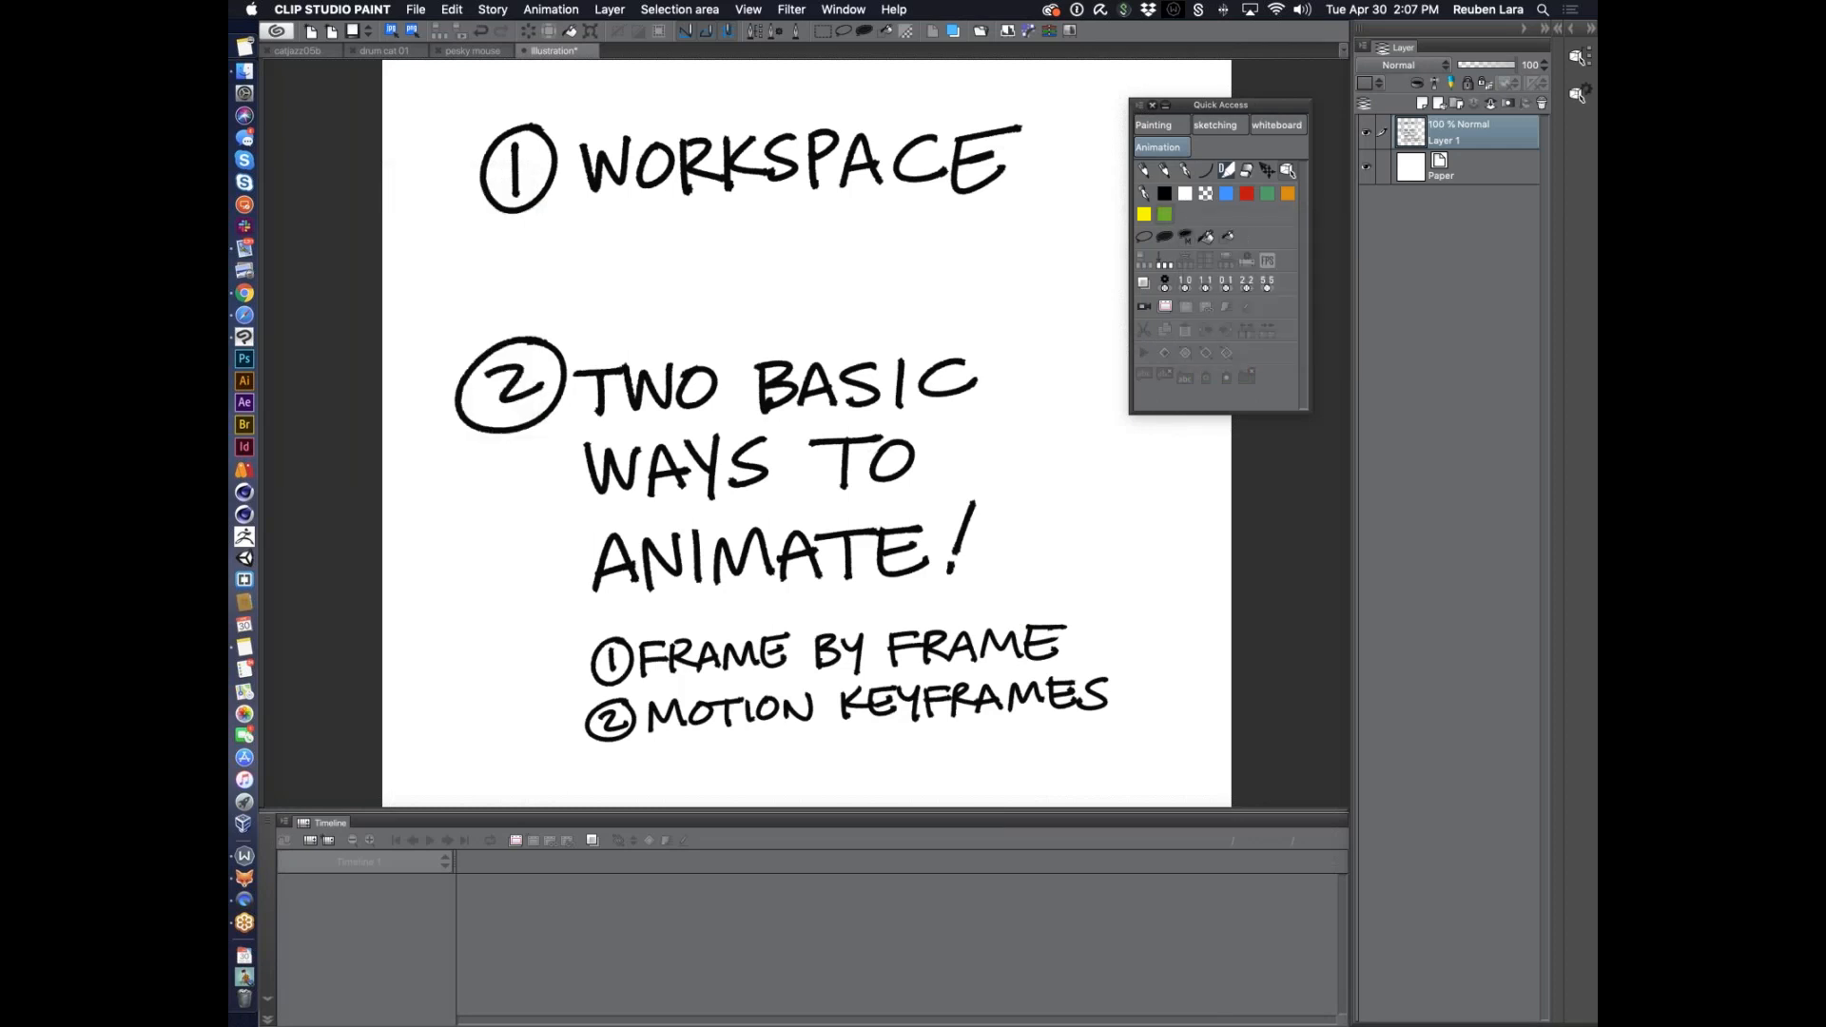
Delete the green swatch from the Quick Access Animation set and move the palette slightly toward the canvas
{"action": "right_click", "coordinate": [1165, 219]}
{"action": "left_click", "coordinate": [1236, 248]}
{"action": "left_click_drag", "start_coordinate": [1253, 103], "coordinate": [1228, 91]}
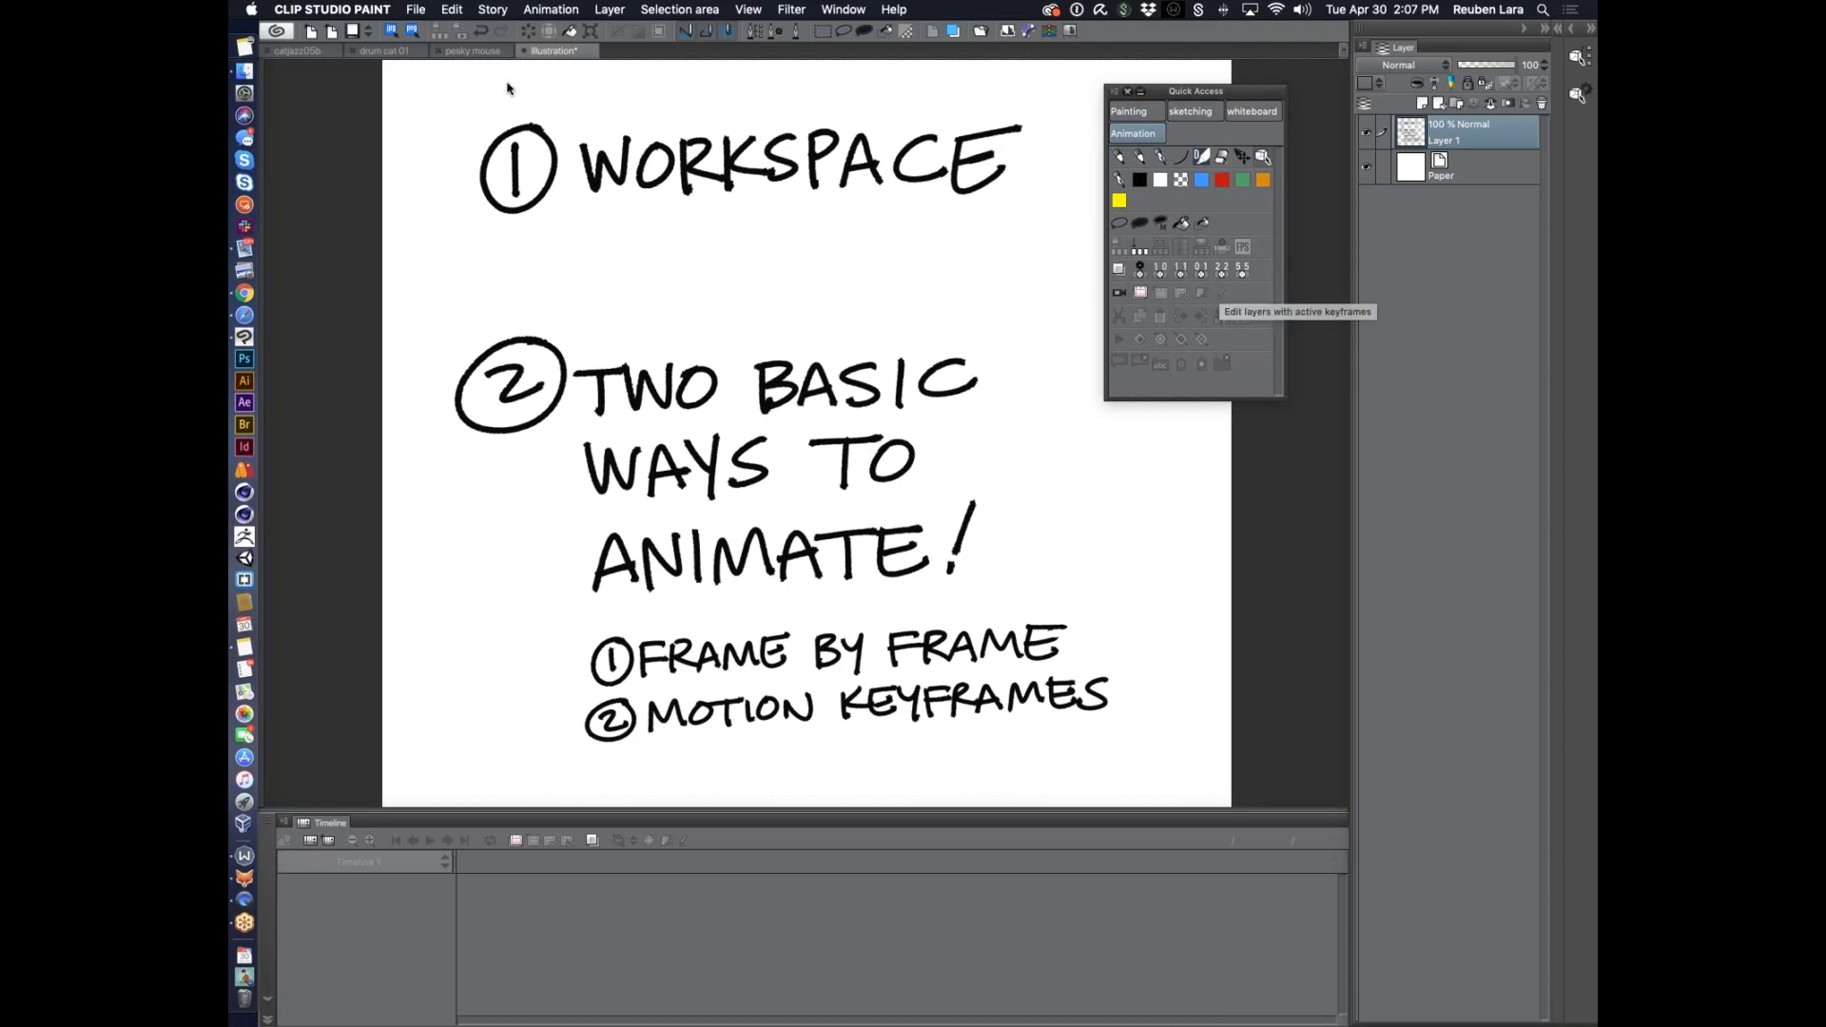
Look through the available animation commands, including the Light table, New animation layer, Edit track and Playback settings groups
{"action": "left_click", "coordinate": [544, 11]}
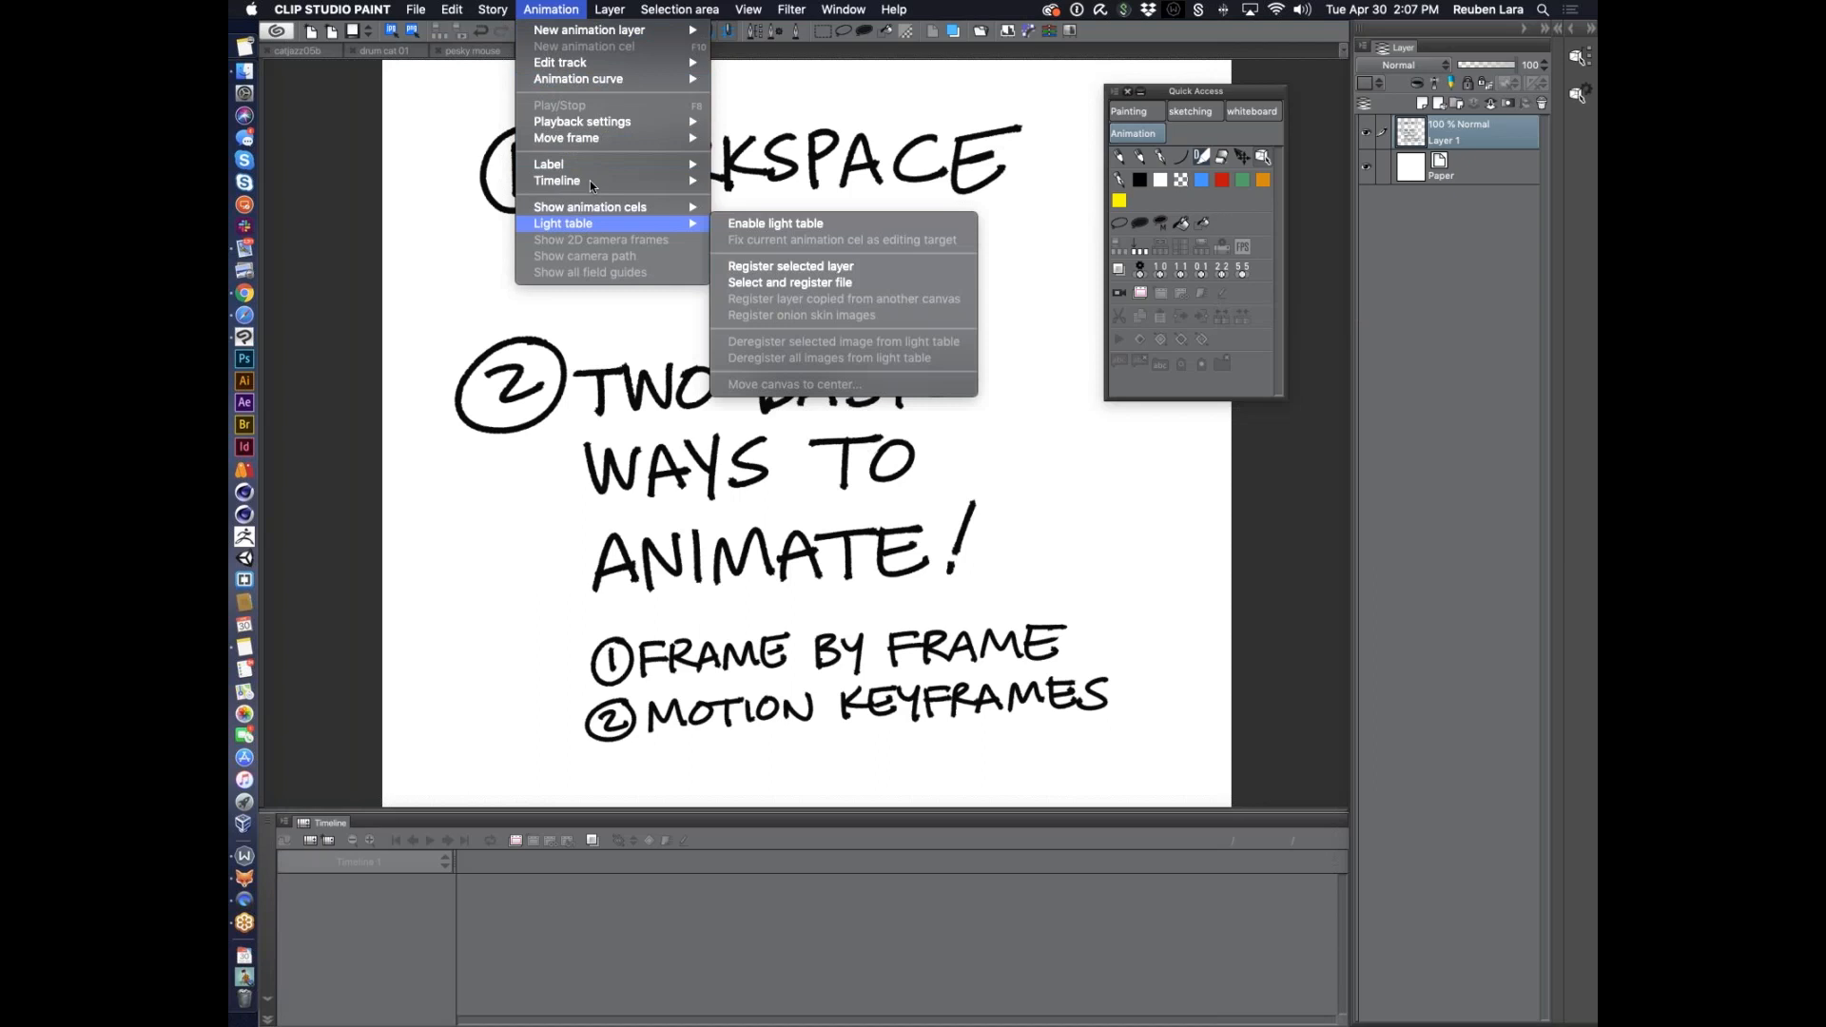
{"action": "mouse_move", "coordinate": [590, 36]}
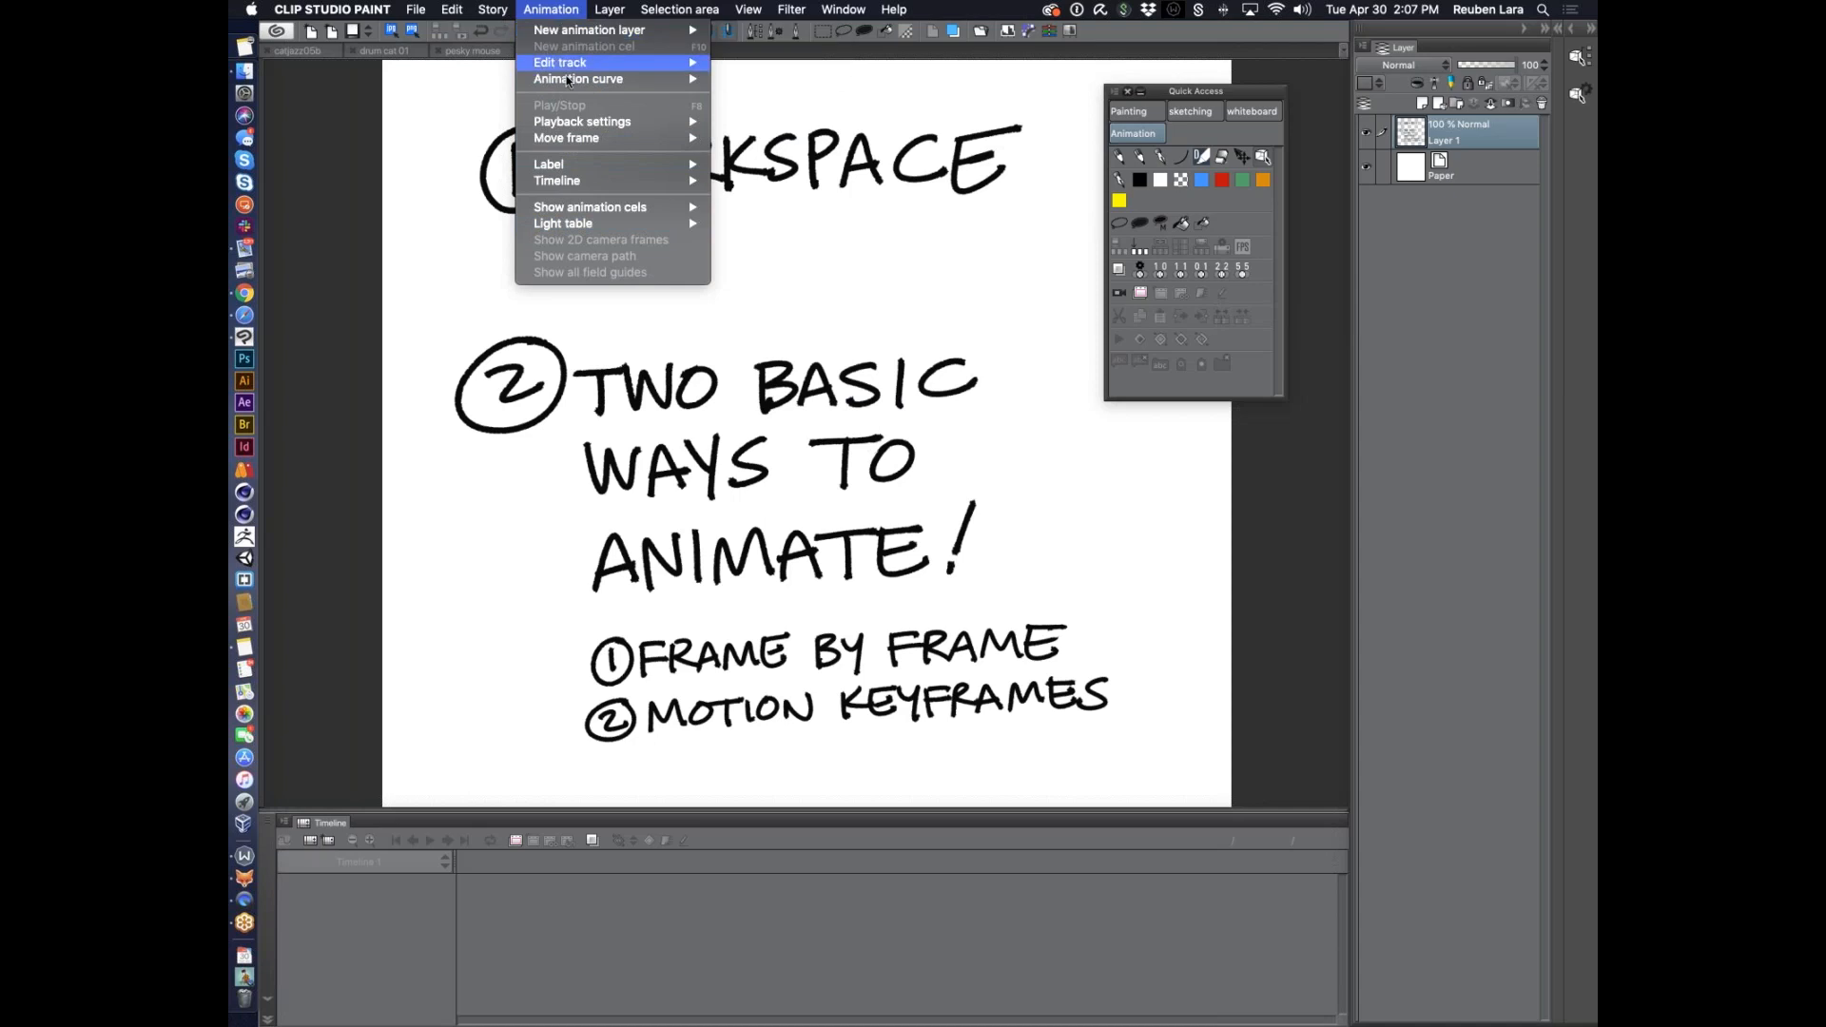
{"action": "mouse_move", "coordinate": [565, 68]}
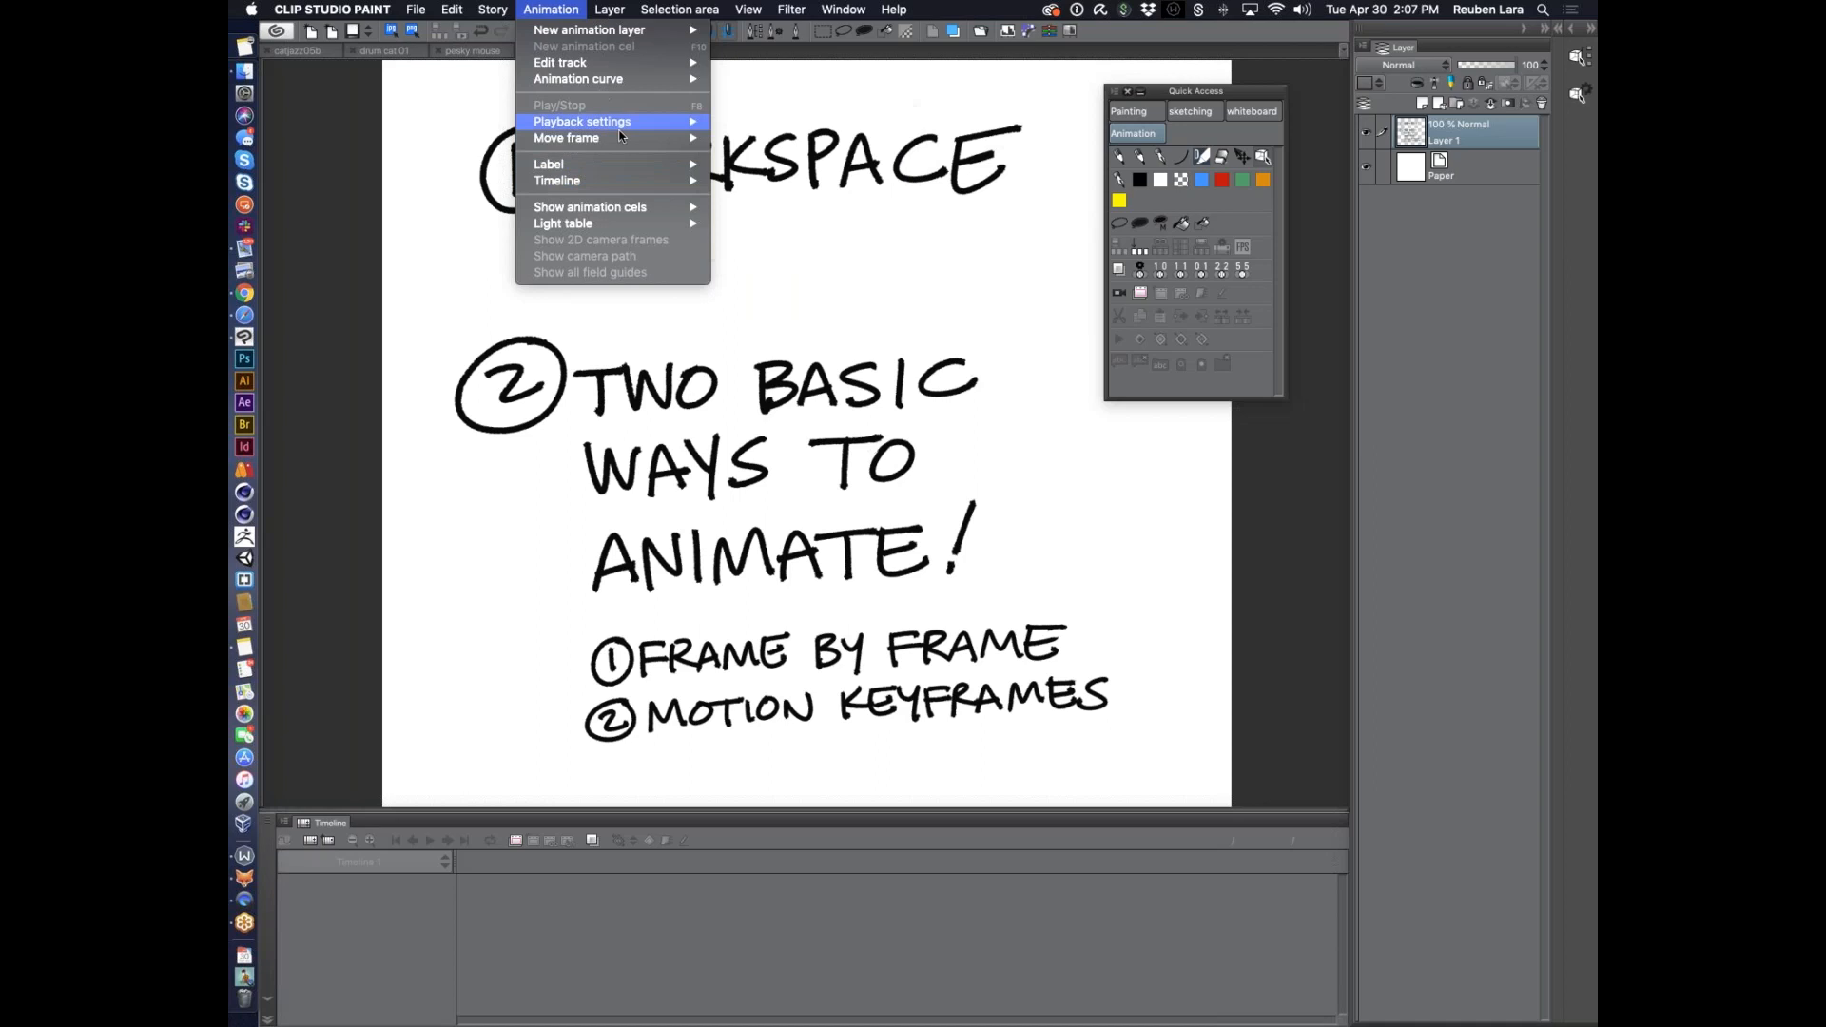
{"action": "left_click", "coordinate": [1207, 90]}
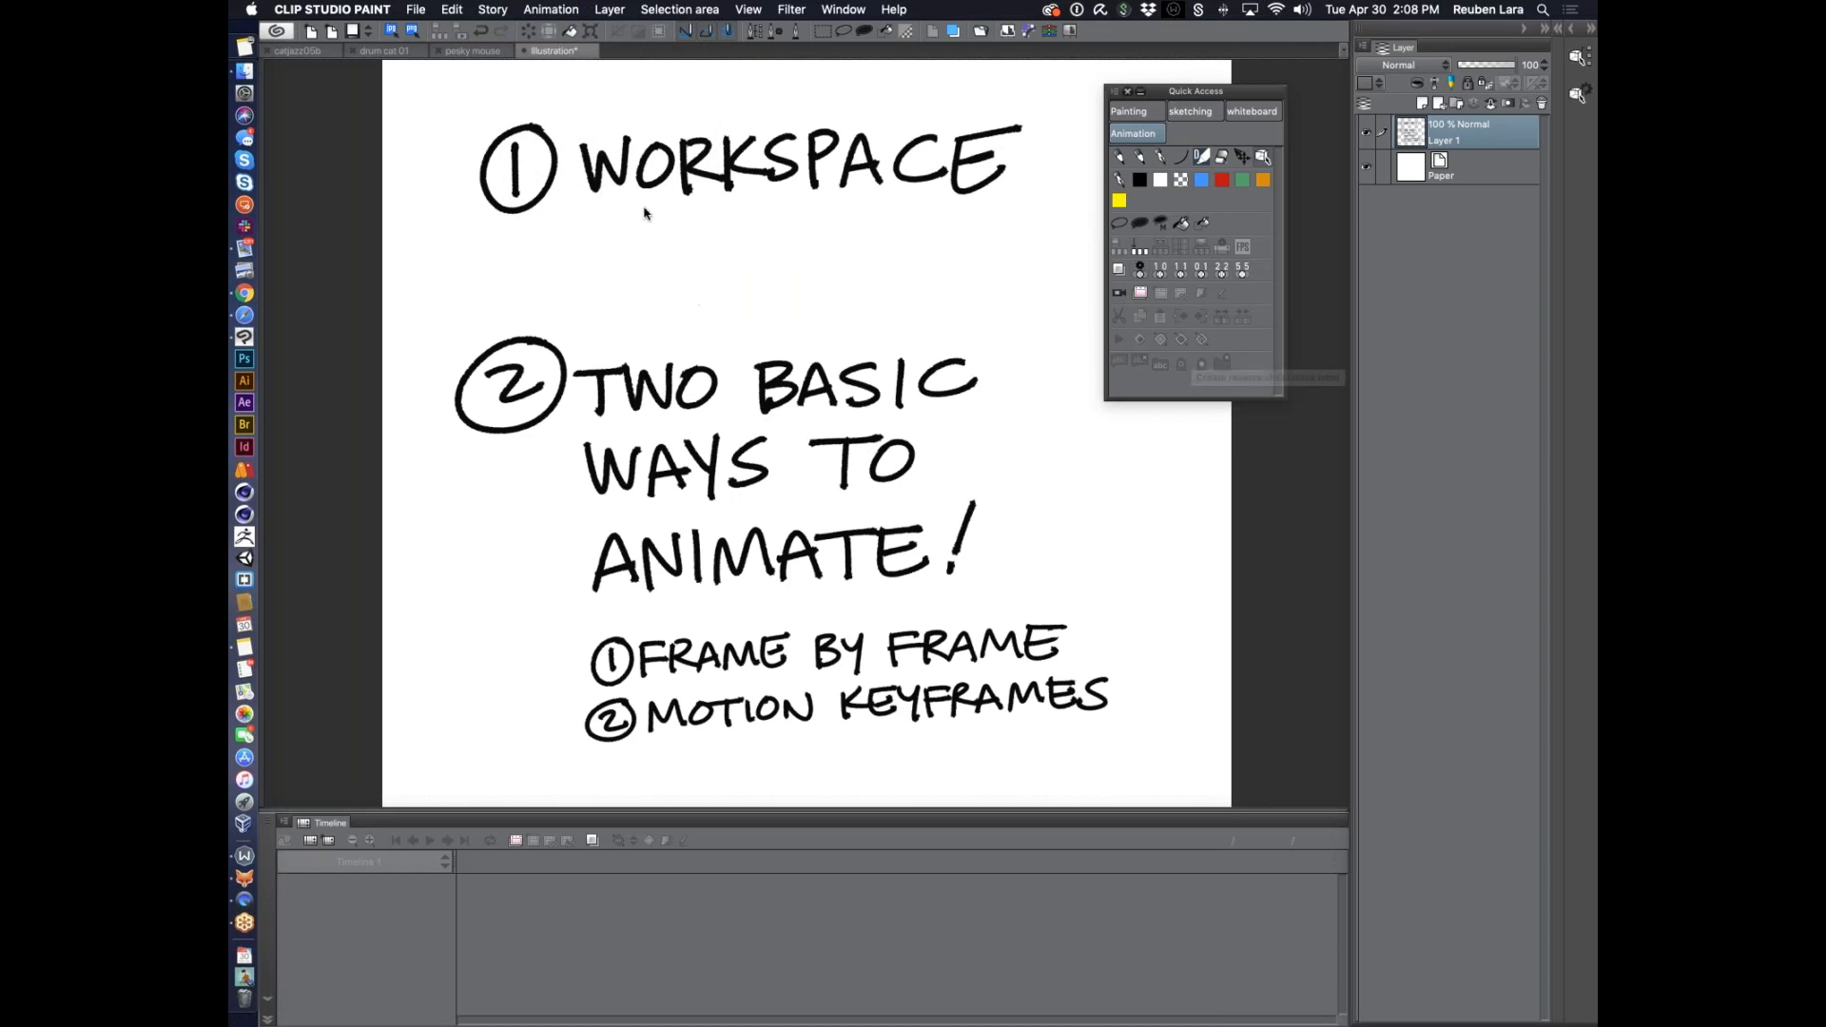
Switch to Safari to examine the Custom Animation Icons for Clip Studio Paint page, including its icon comparison and file list, and return to Clip Studio Paint
{"action": "left_click", "coordinate": [245, 319]}
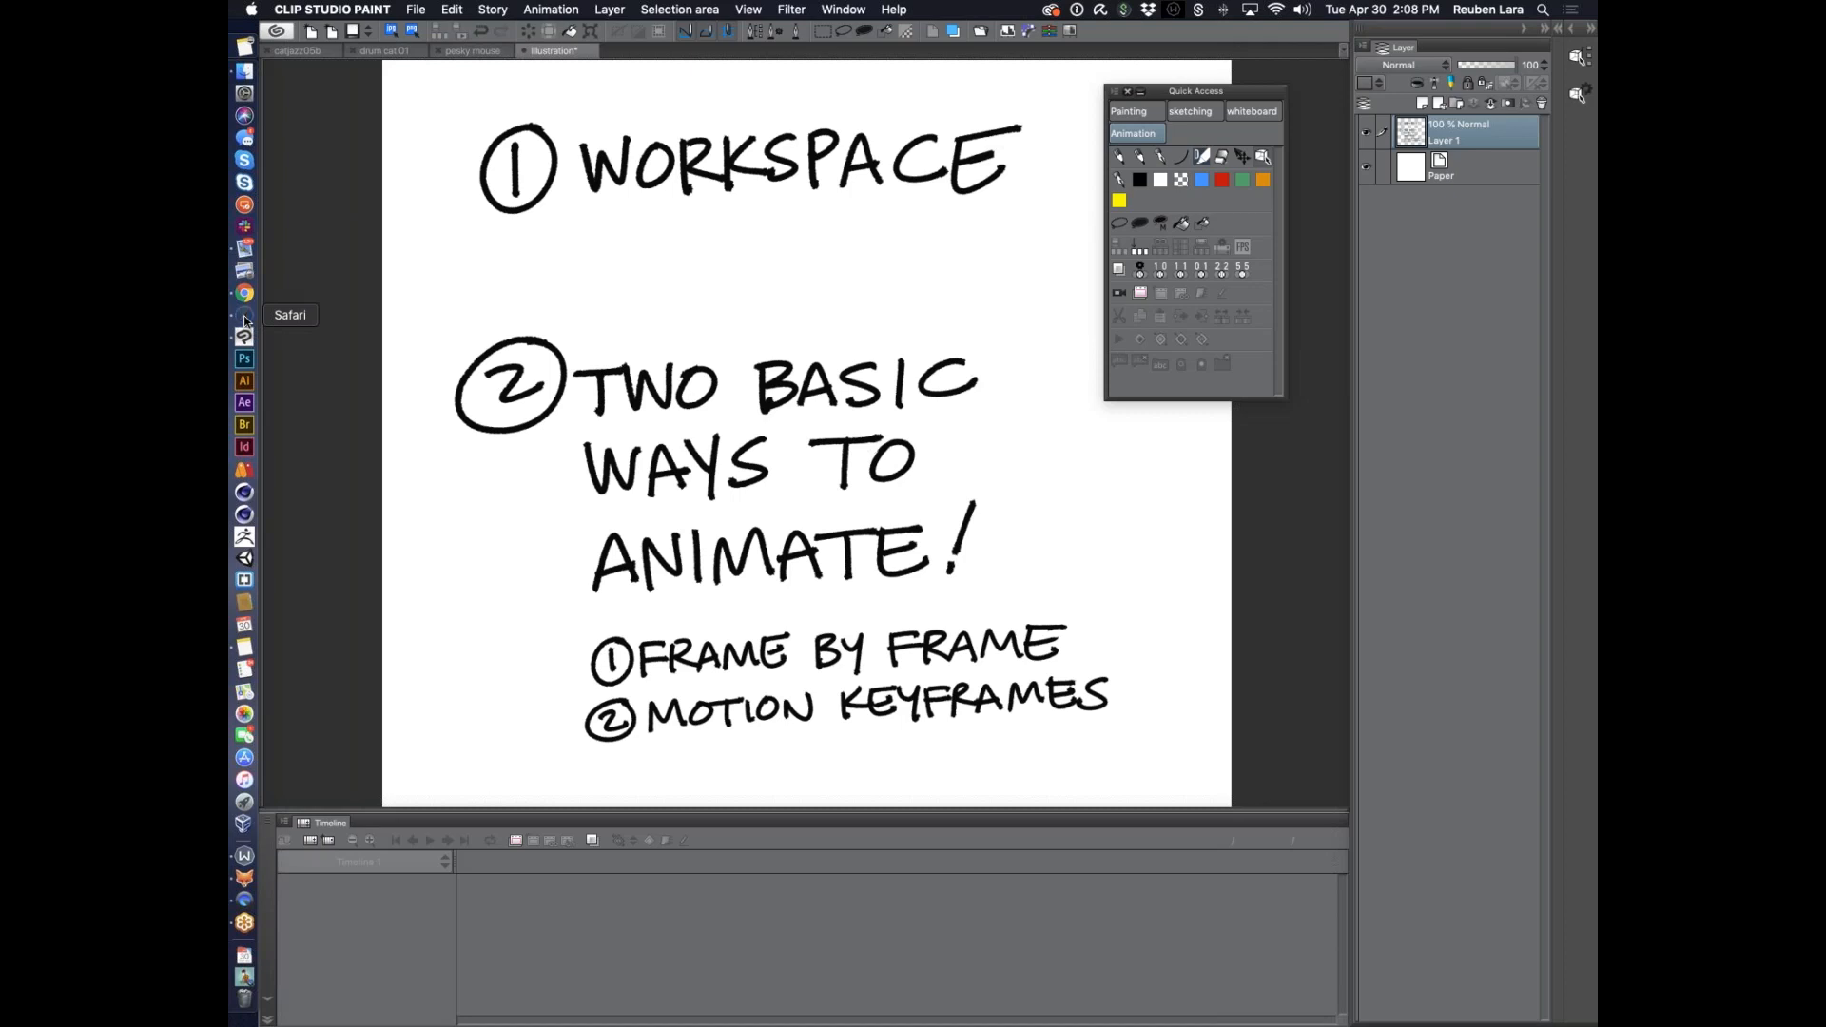
{"action": "left_click", "coordinate": [1020, 130]}
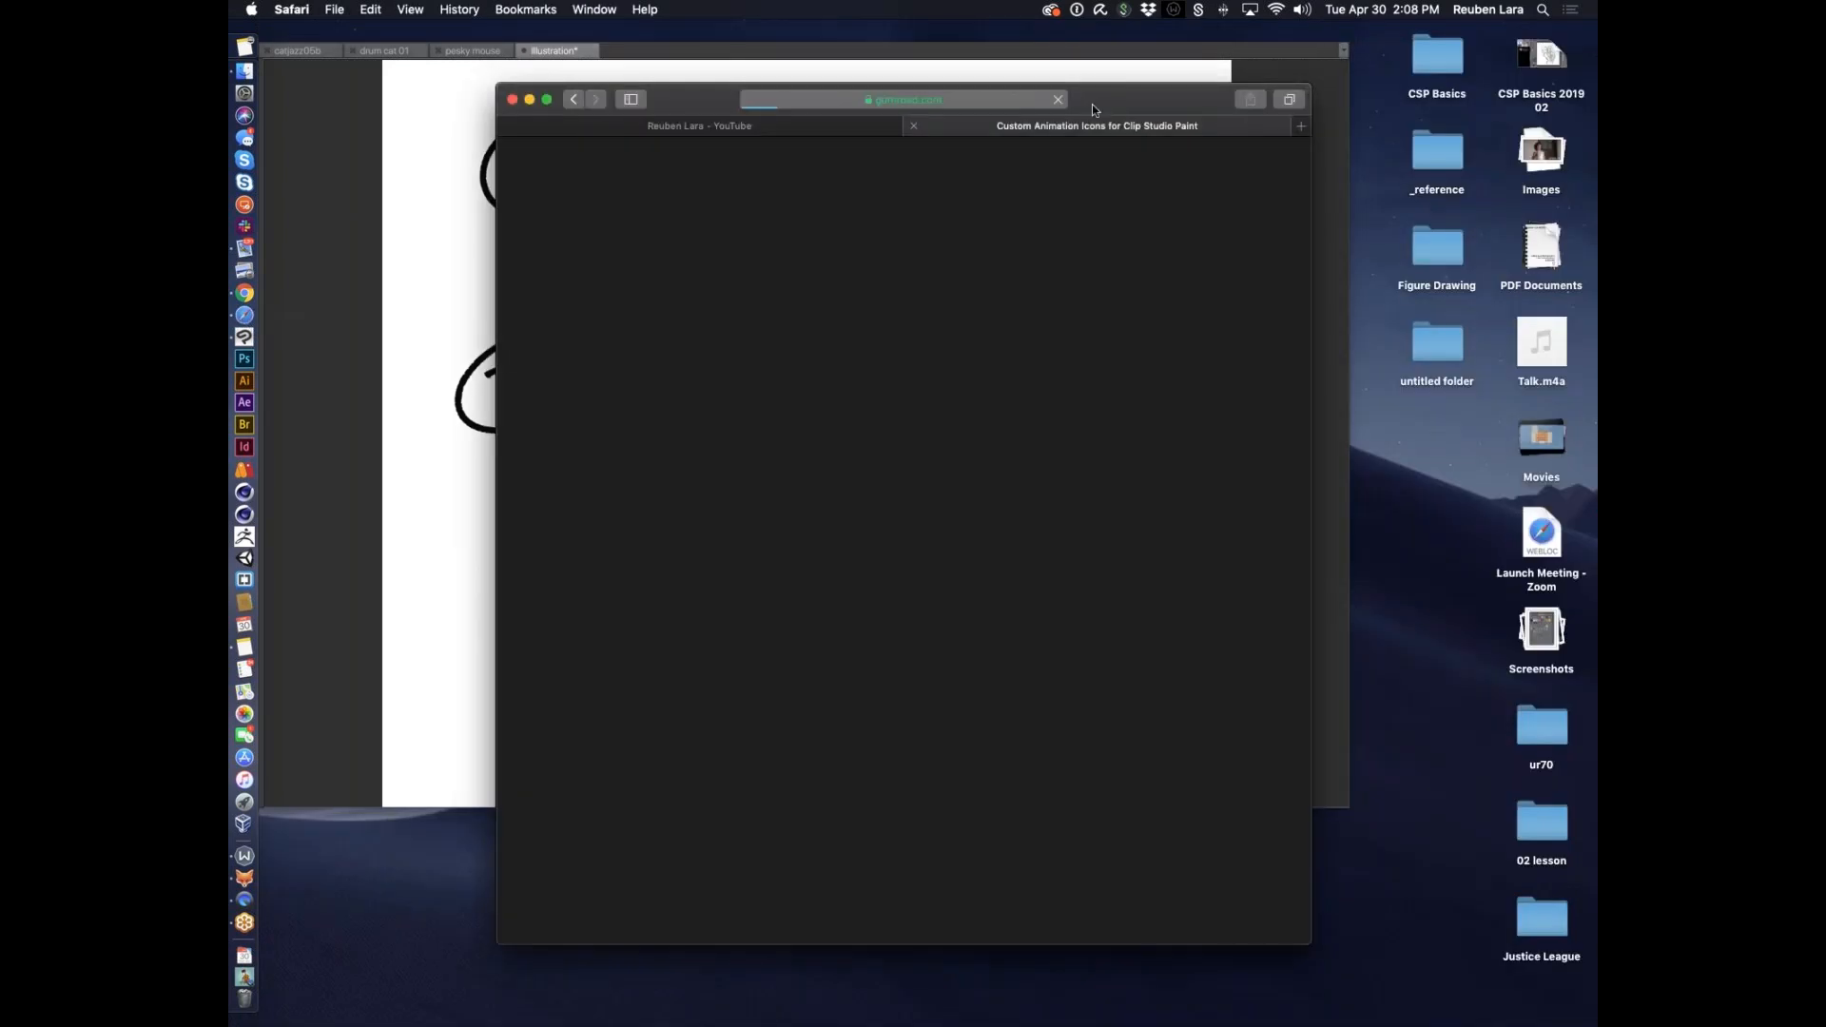
{"action": "left_click_drag", "start_coordinate": [1109, 103], "coordinate": [1071, 84]}
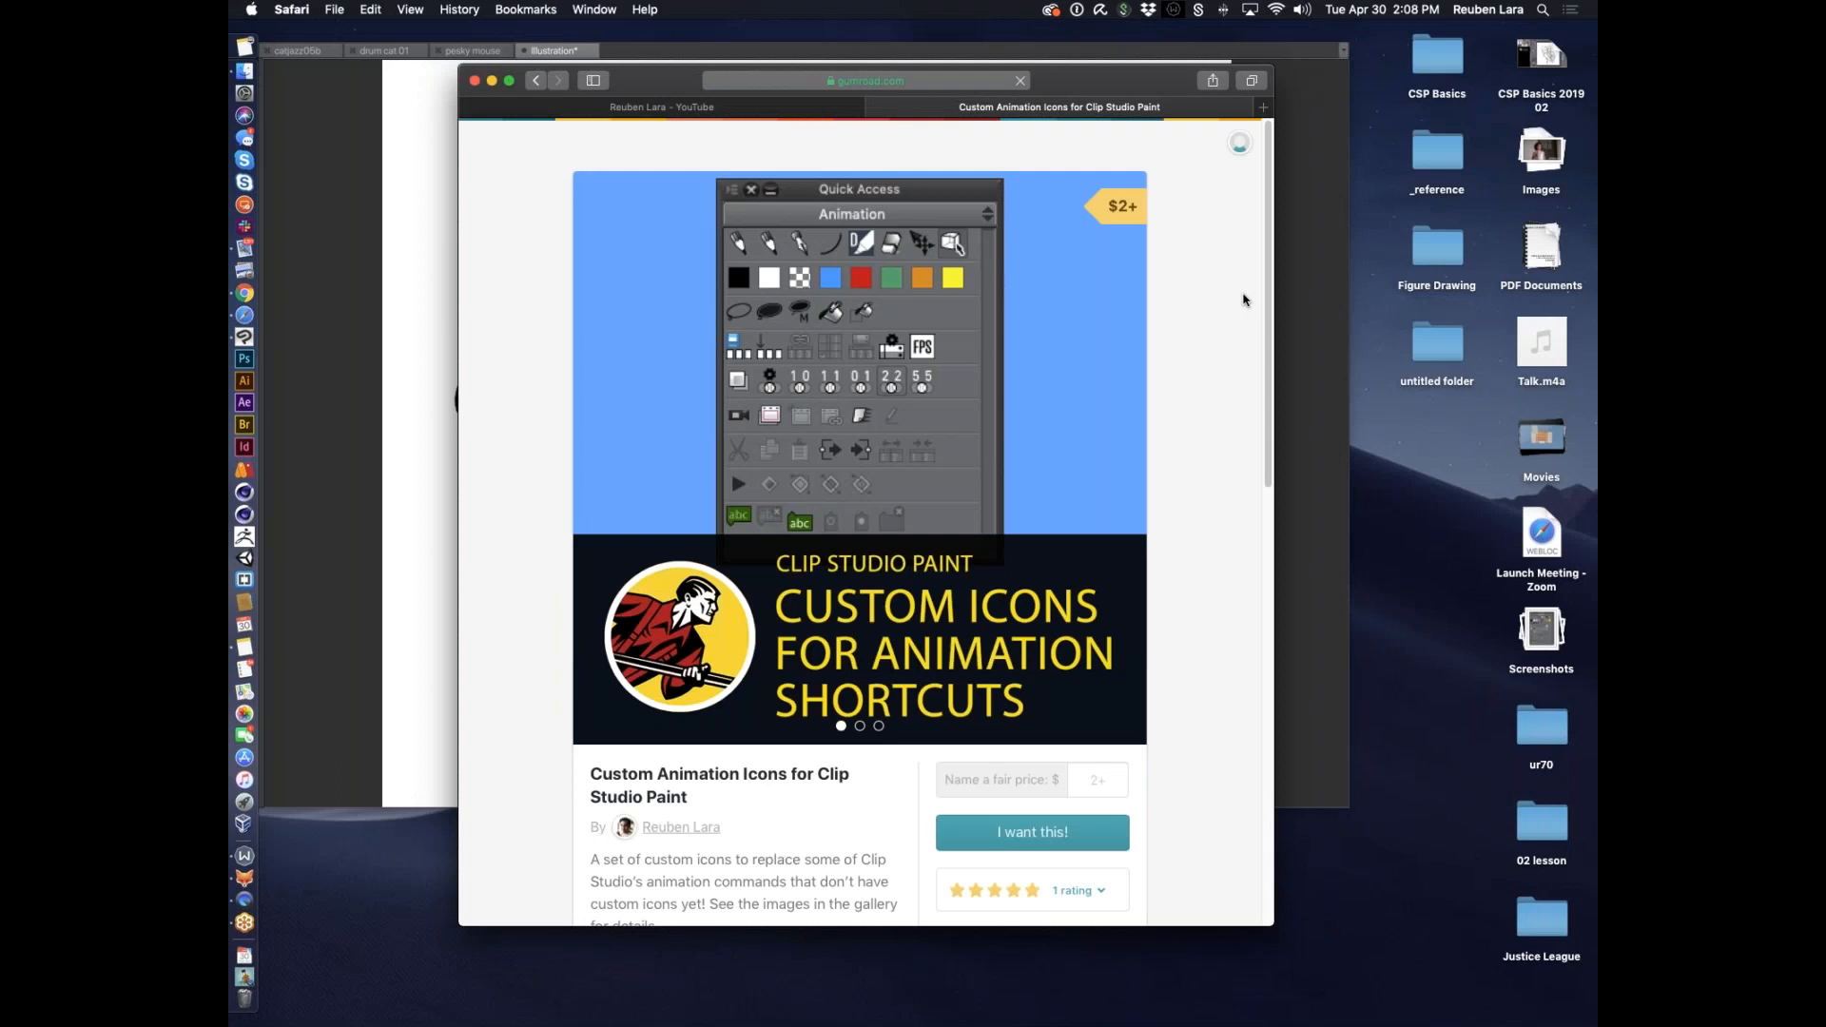
{"action": "left_click", "coordinate": [1115, 464]}
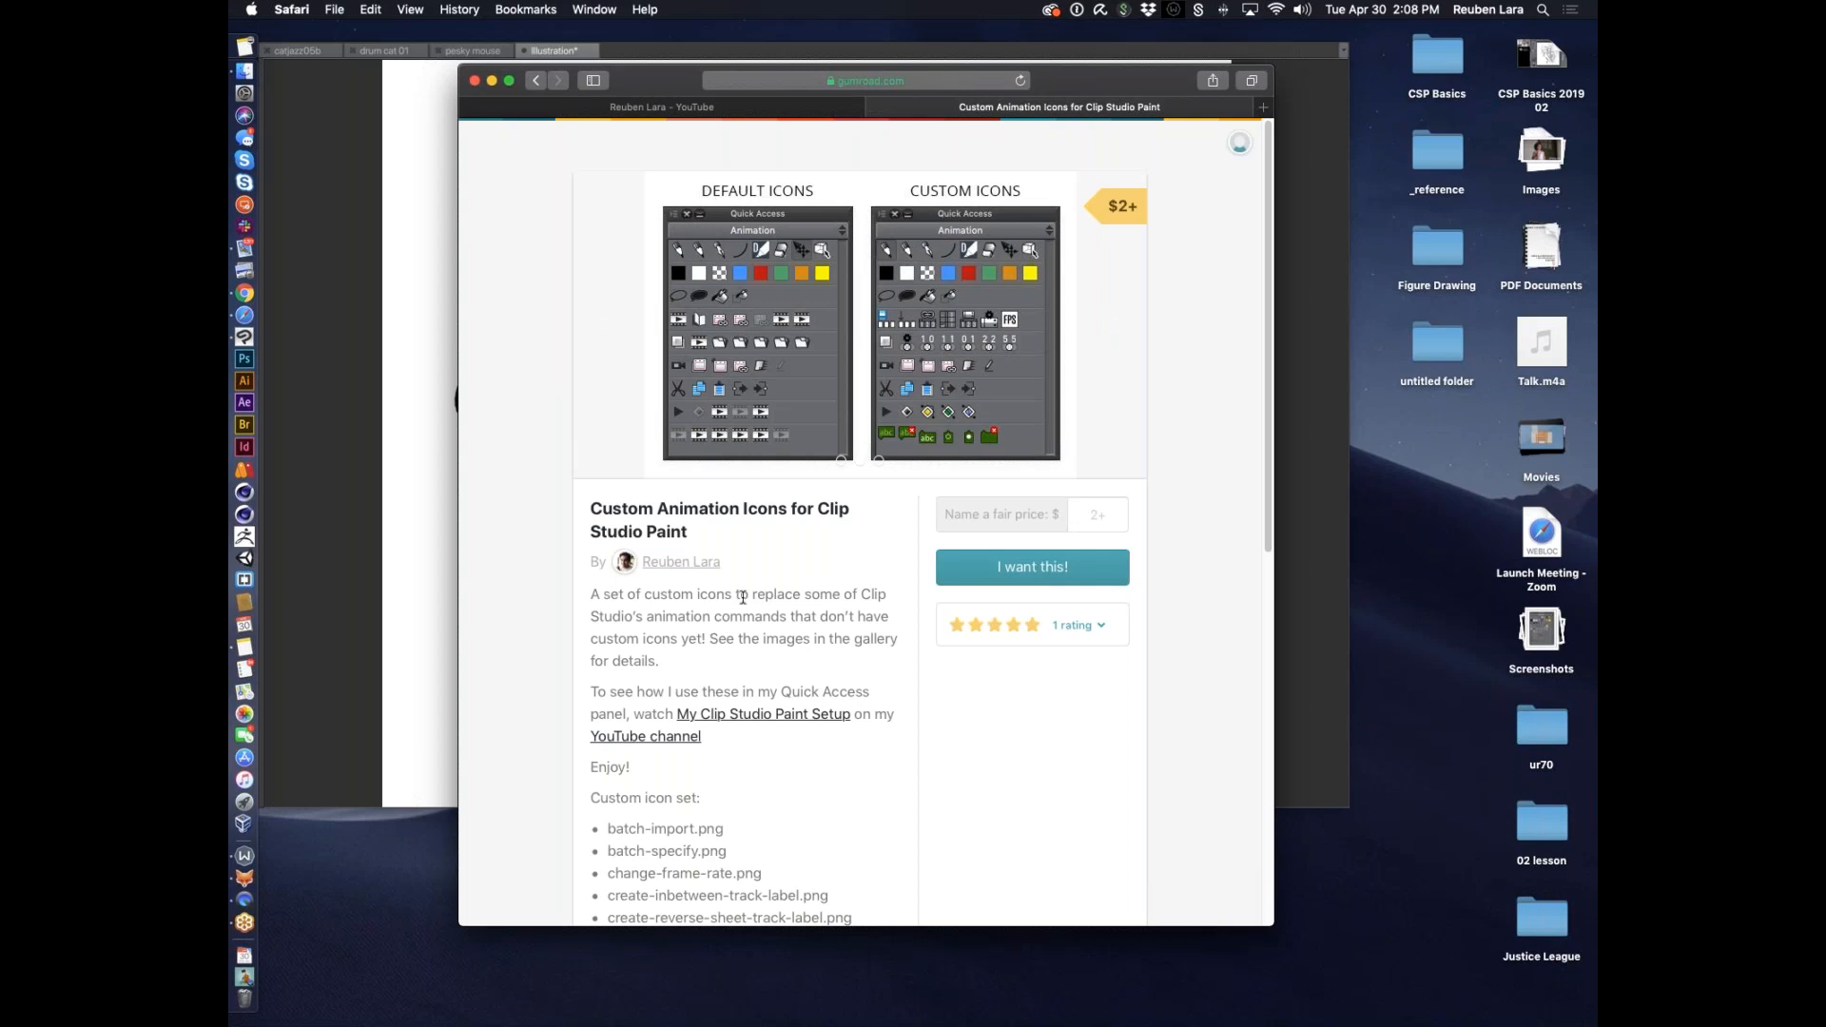
{"action": "scroll", "coordinate": [743, 598], "scroll_direction": "down", "scroll_amount": 10}
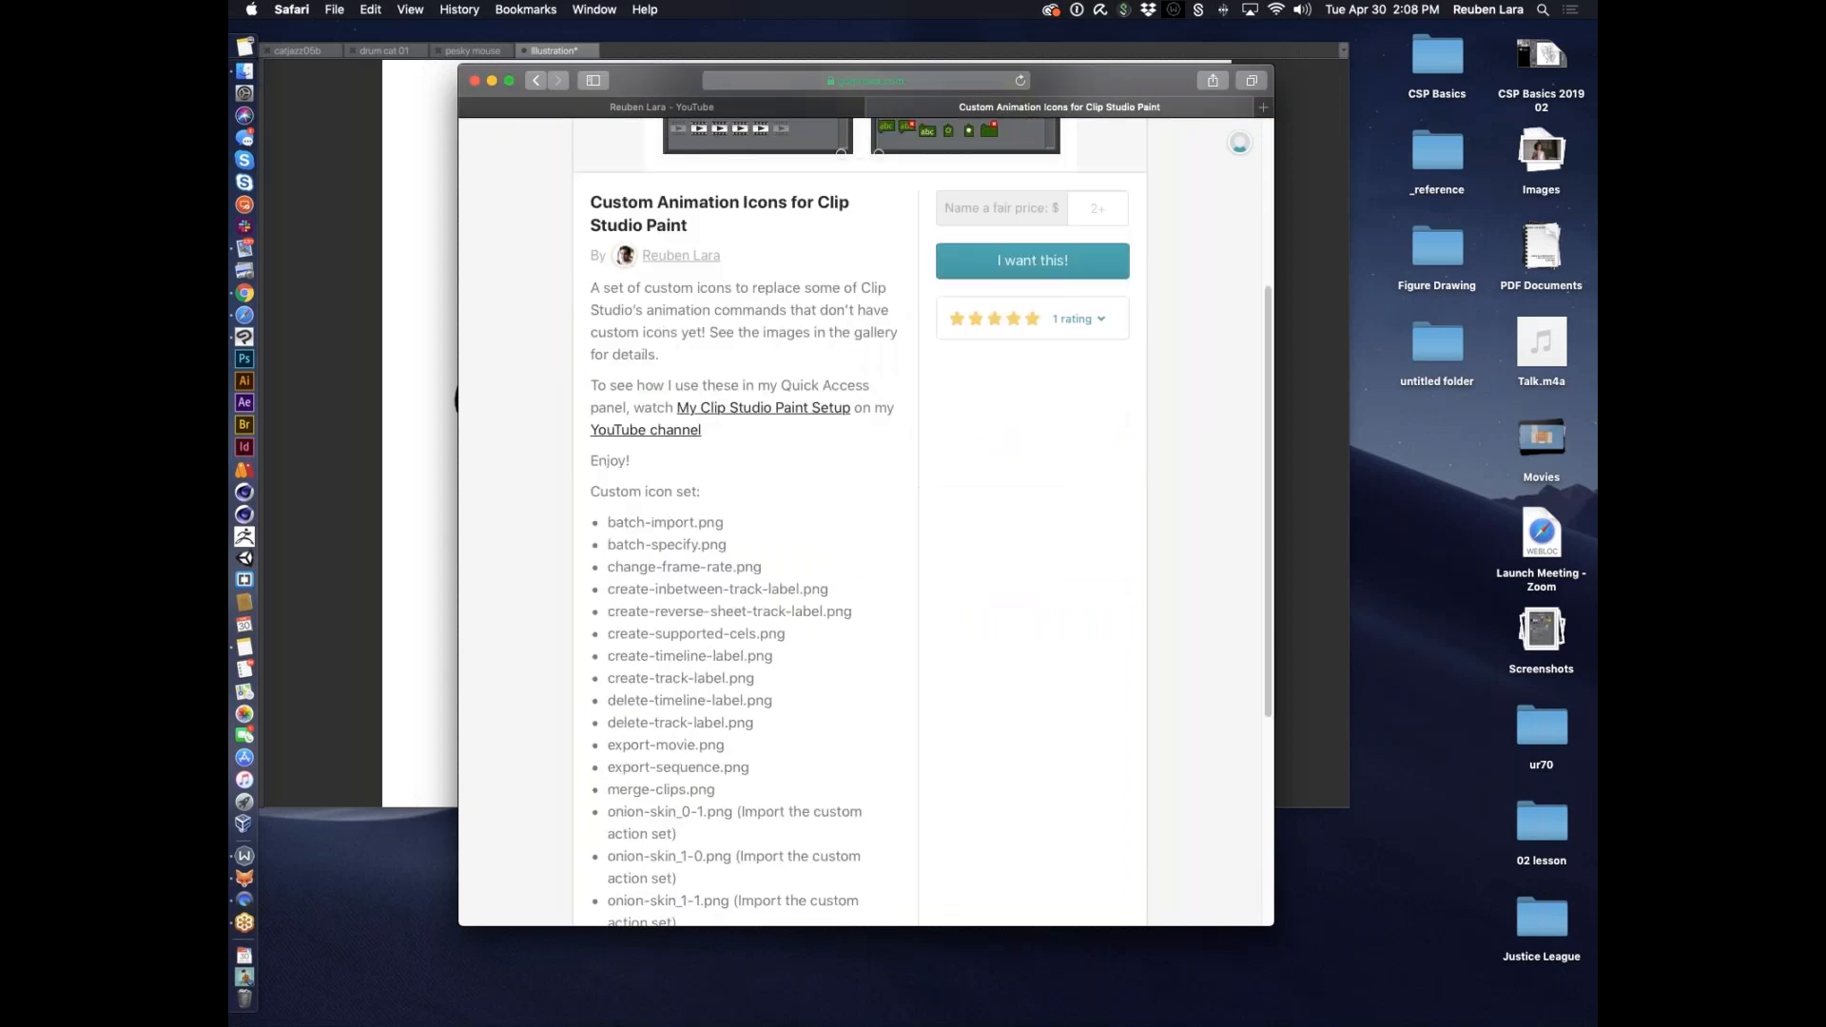
{"action": "scroll", "coordinate": [748, 600], "scroll_direction": "up", "scroll_amount": 10}
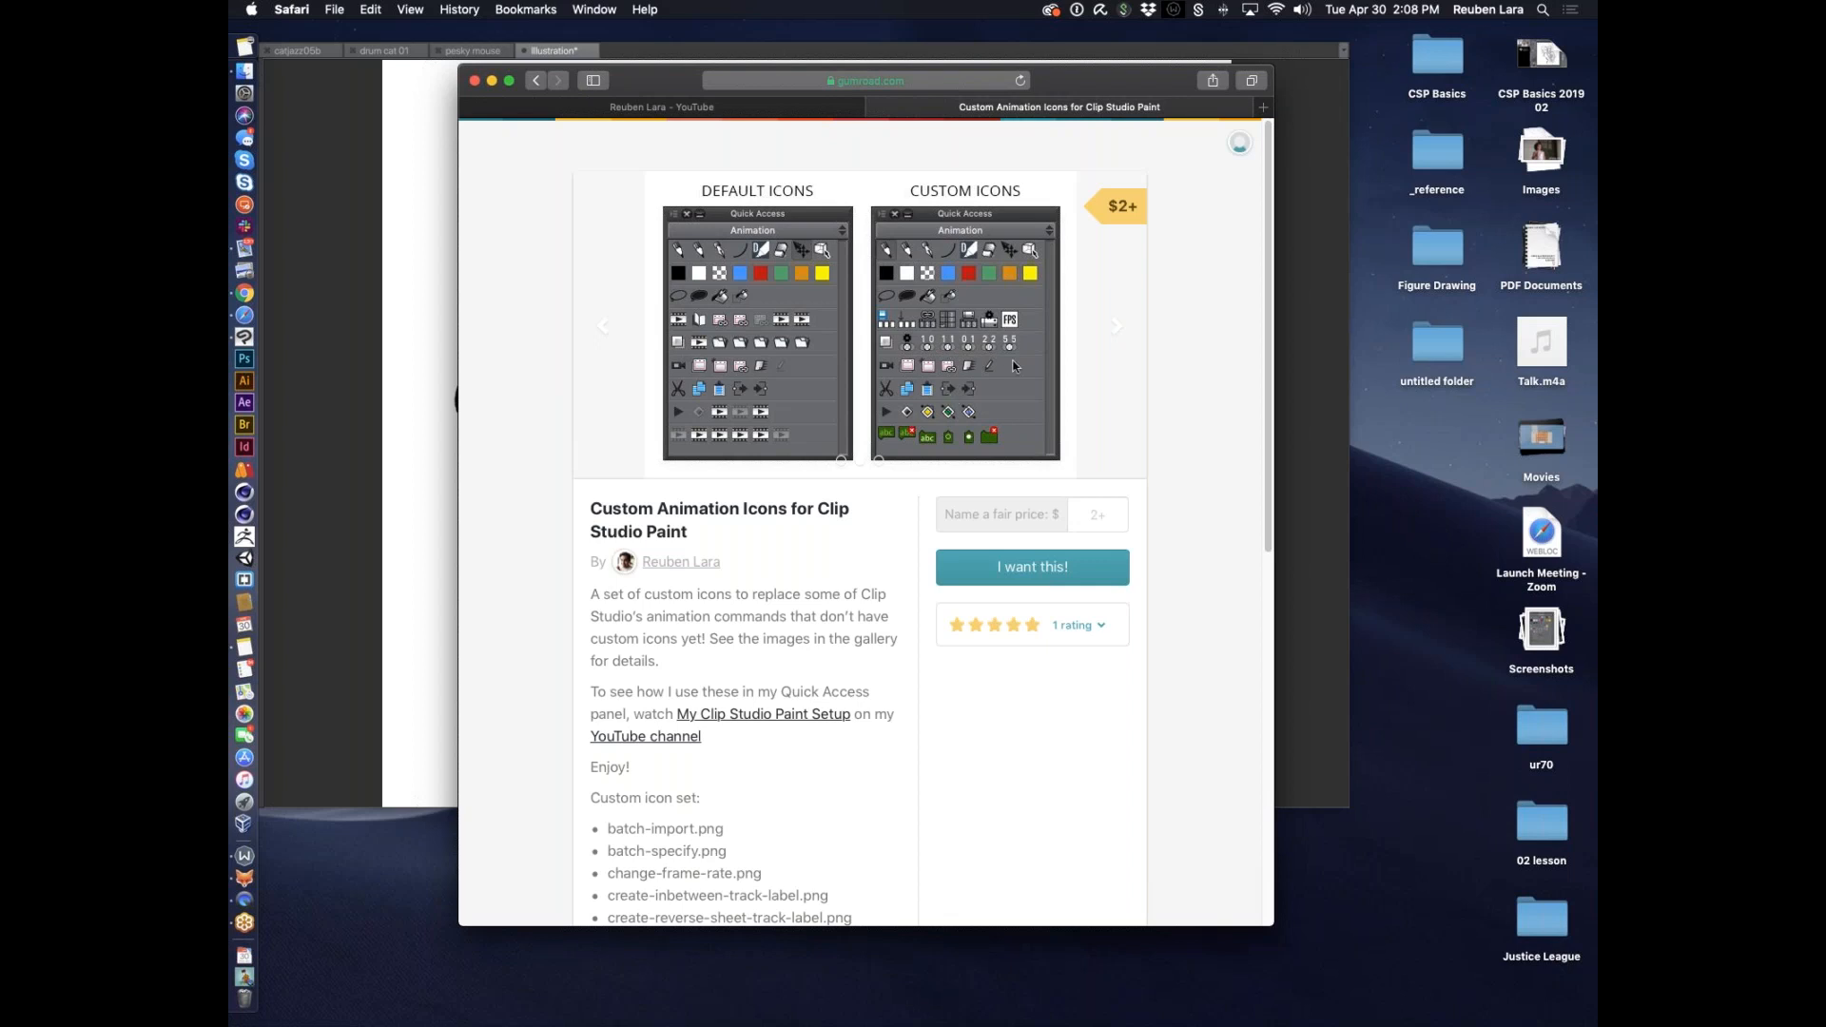
{"action": "left_click", "coordinate": [393, 330]}
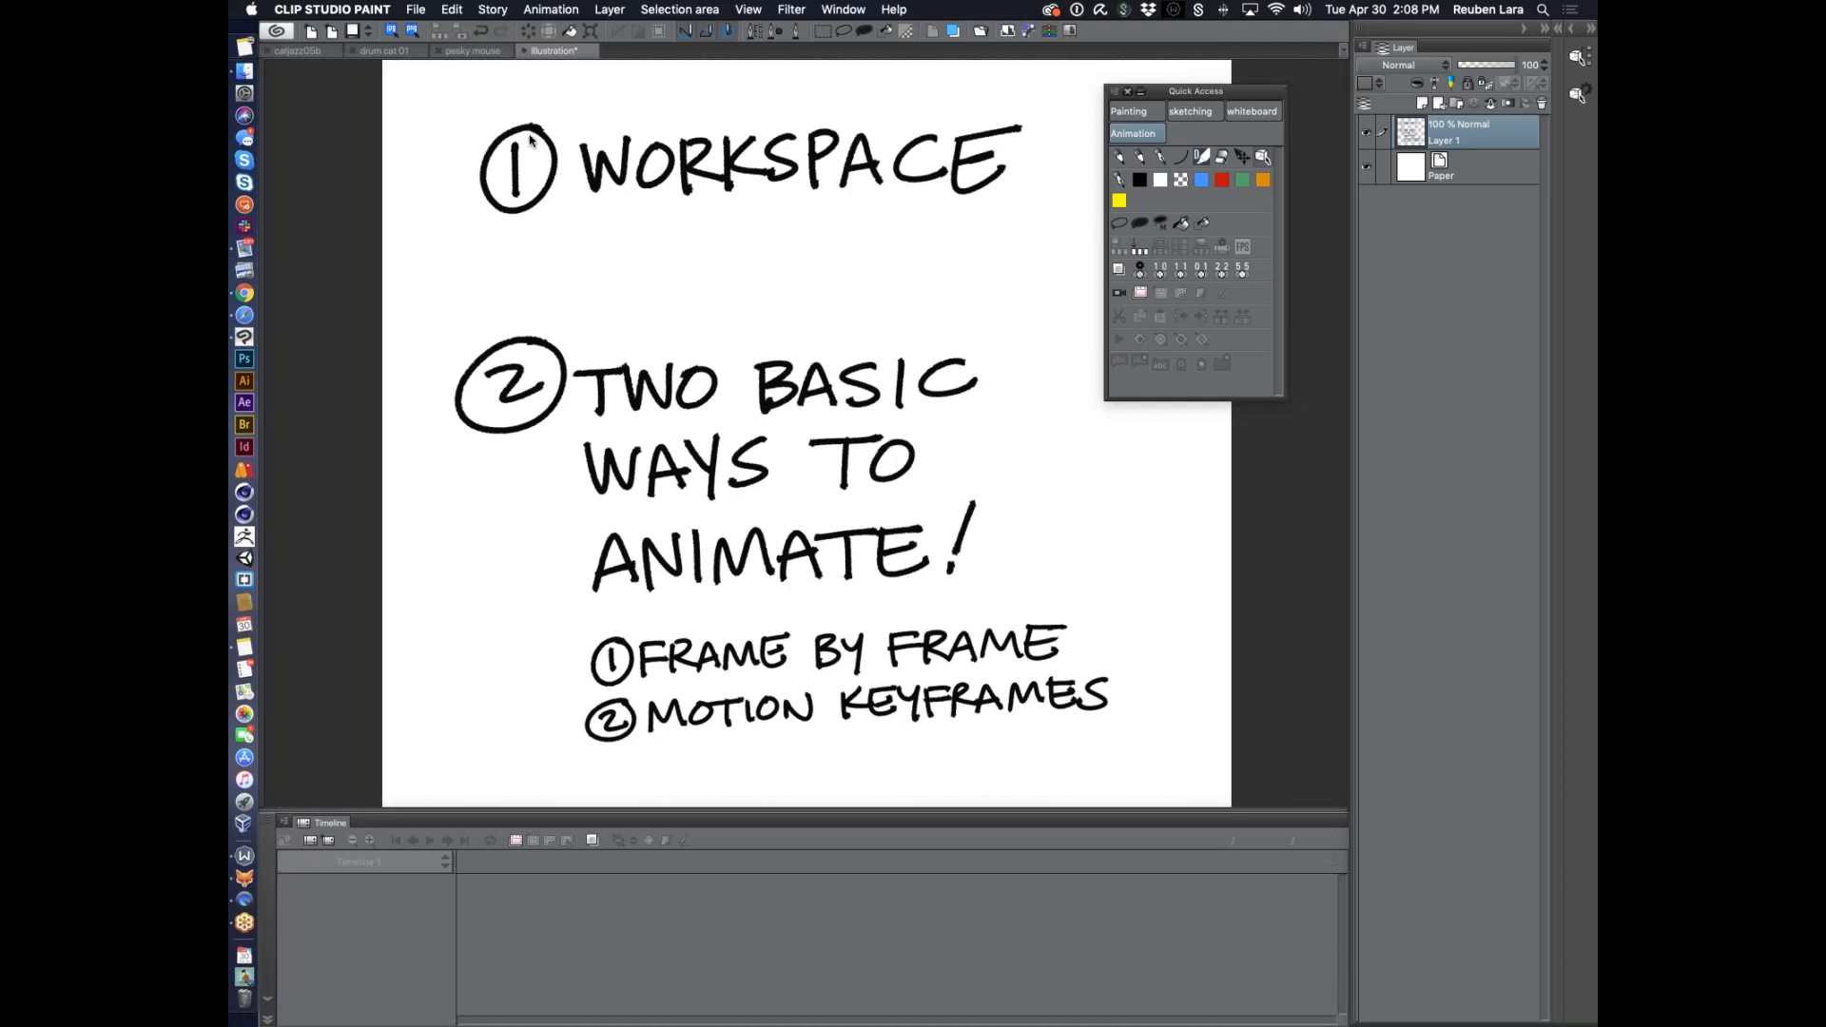
Bring up the catjazz05b document and enlarge the Timeline palette to show more animation tracks
{"action": "left_click", "coordinate": [316, 49]}
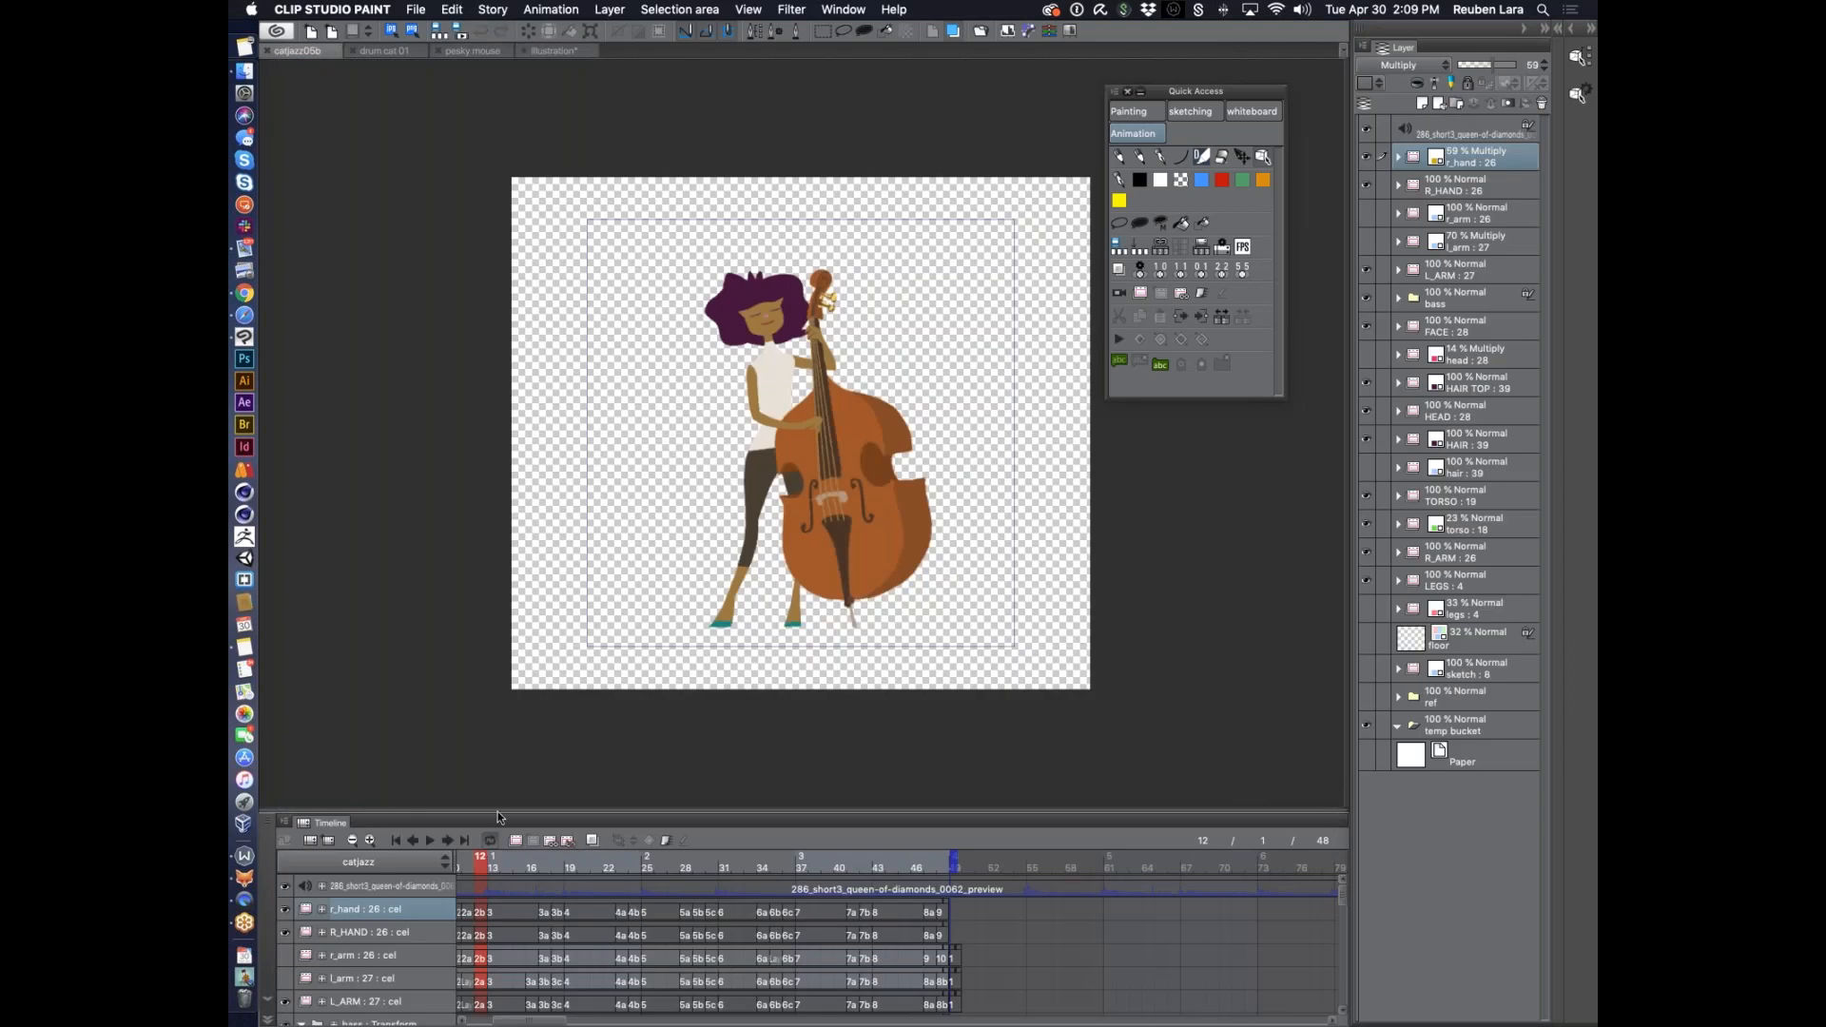
{"action": "left_click_drag", "start_coordinate": [498, 811], "coordinate": [514, 608]}
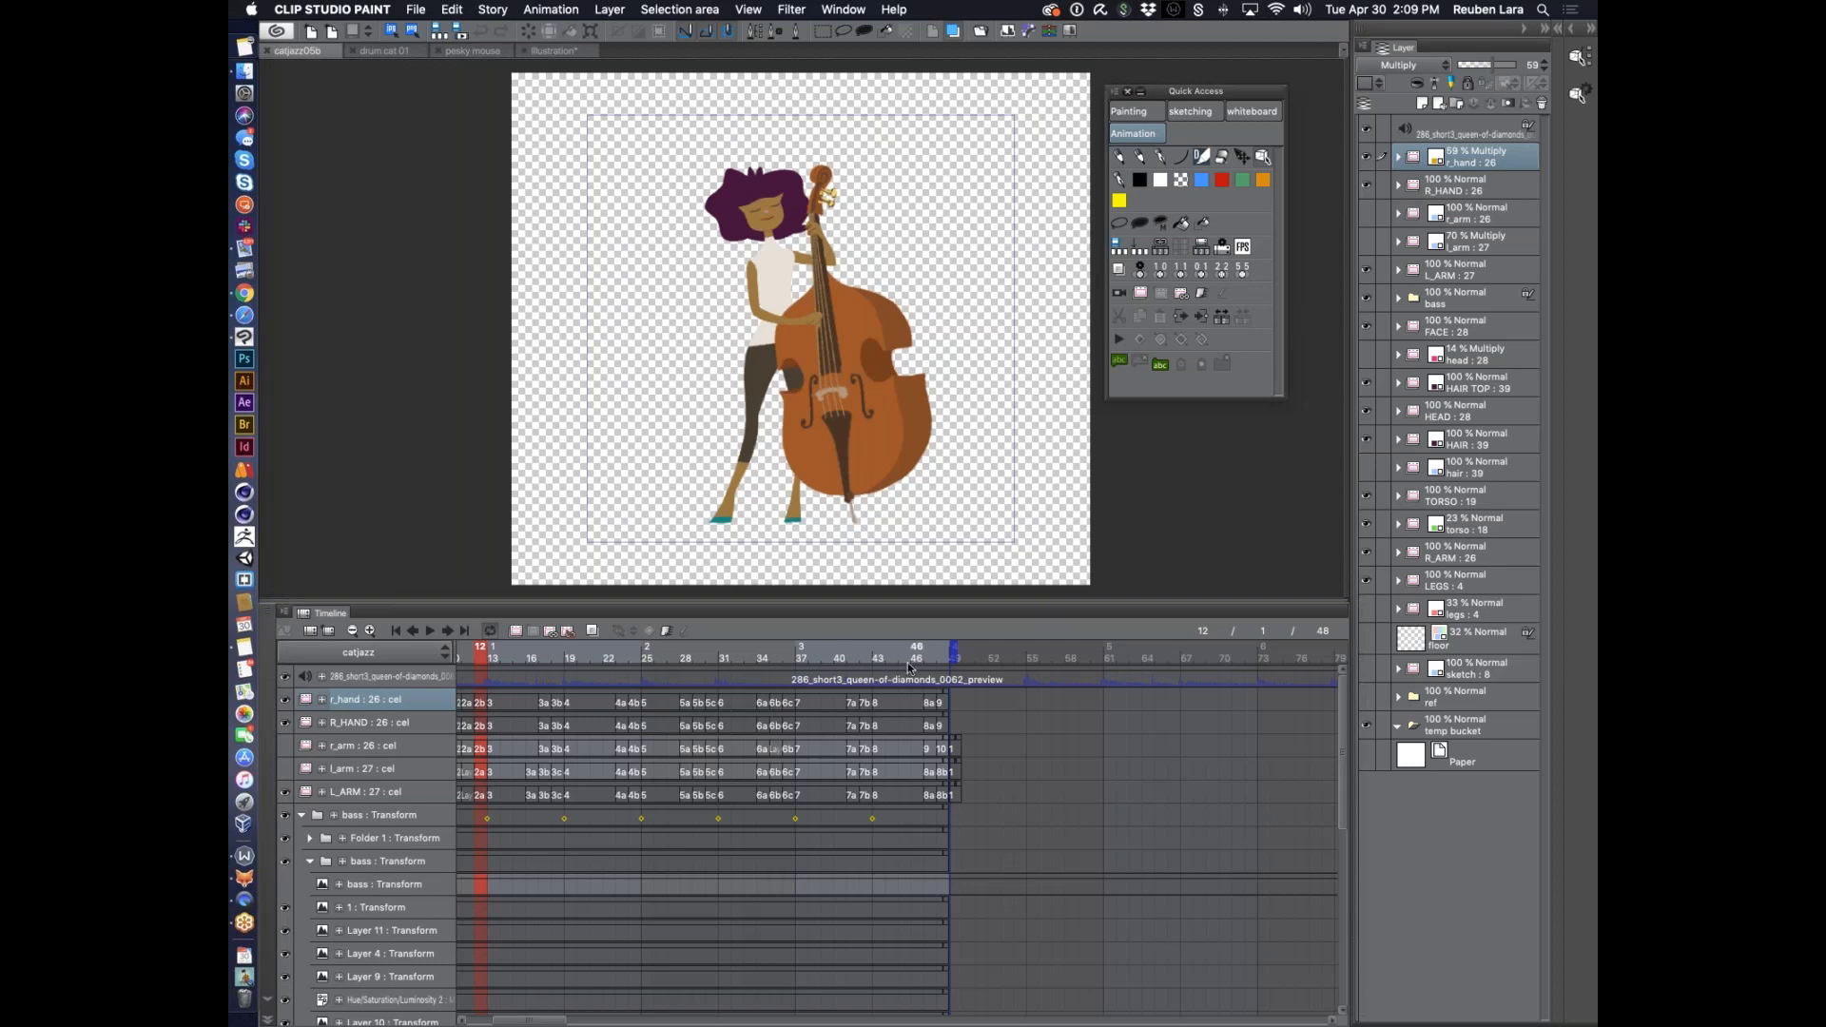
Switch to QuickTime Player, watch the International Jazz Day.m4v animation with the volume adjusted, and return to Clip Studio Paint
{"action": "left_click", "coordinate": [250, 980]}
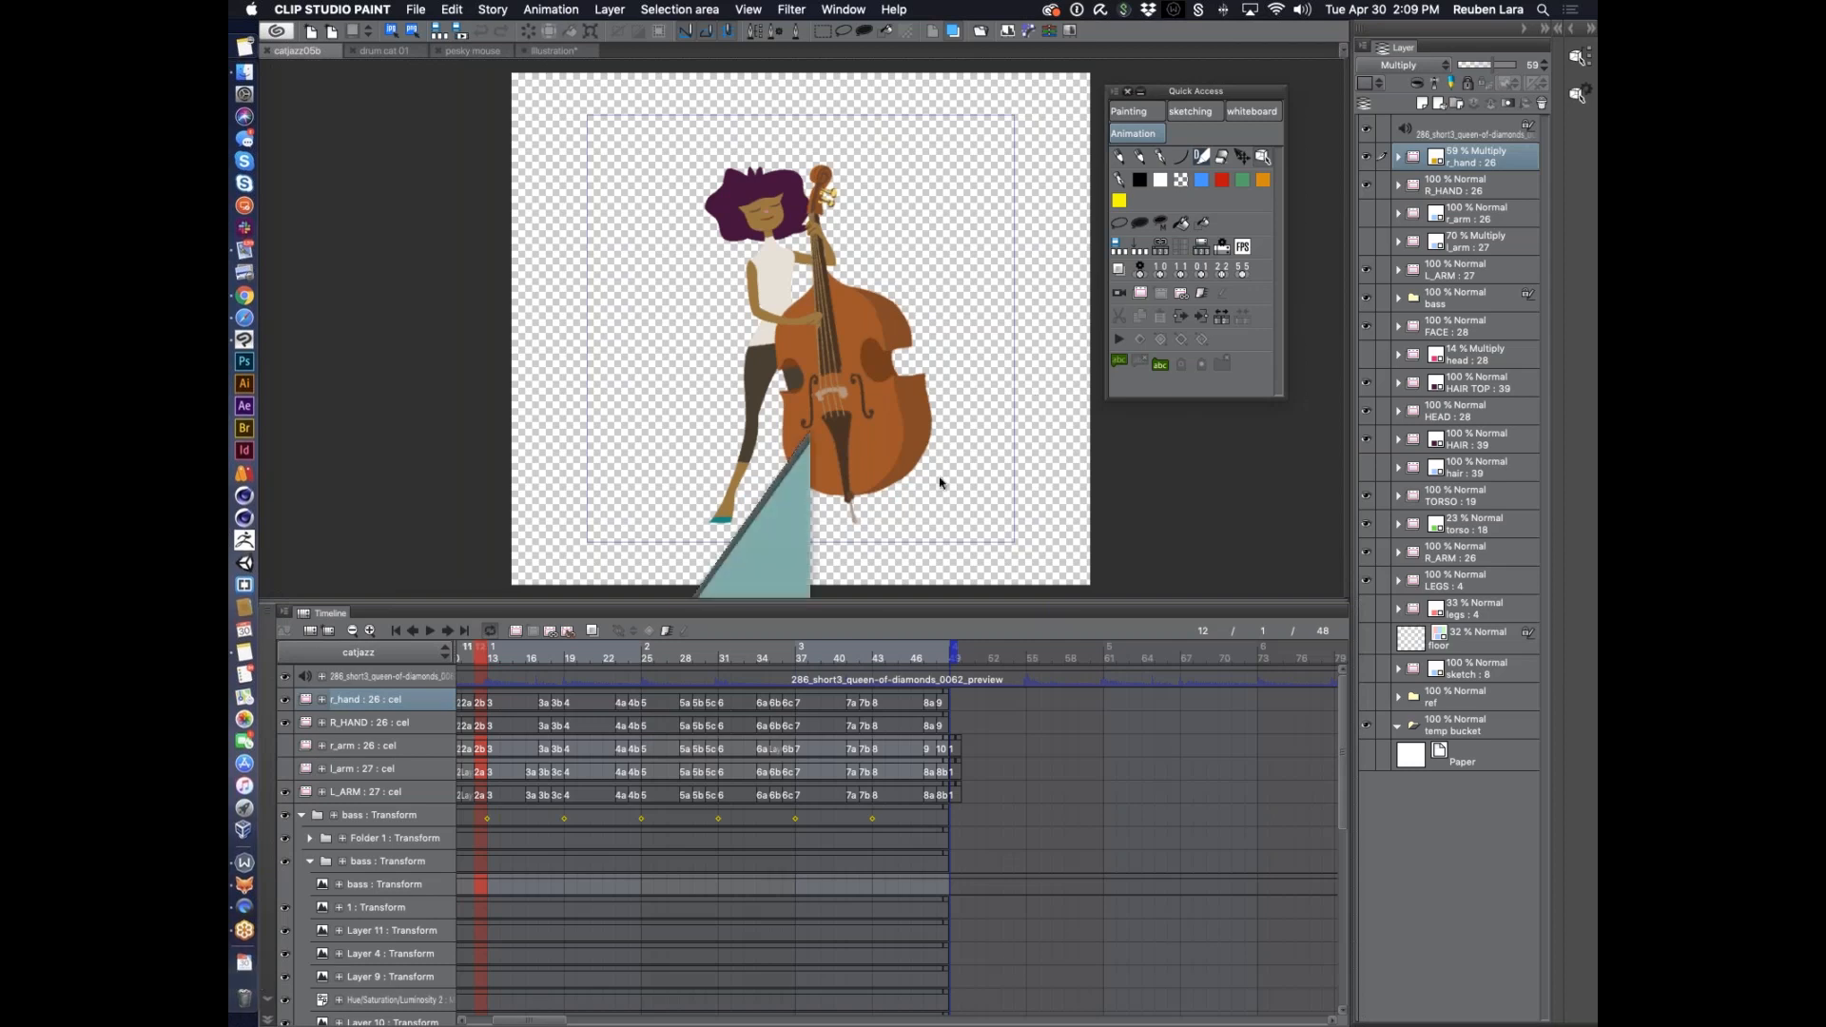
{"action": "key", "text": "space"}
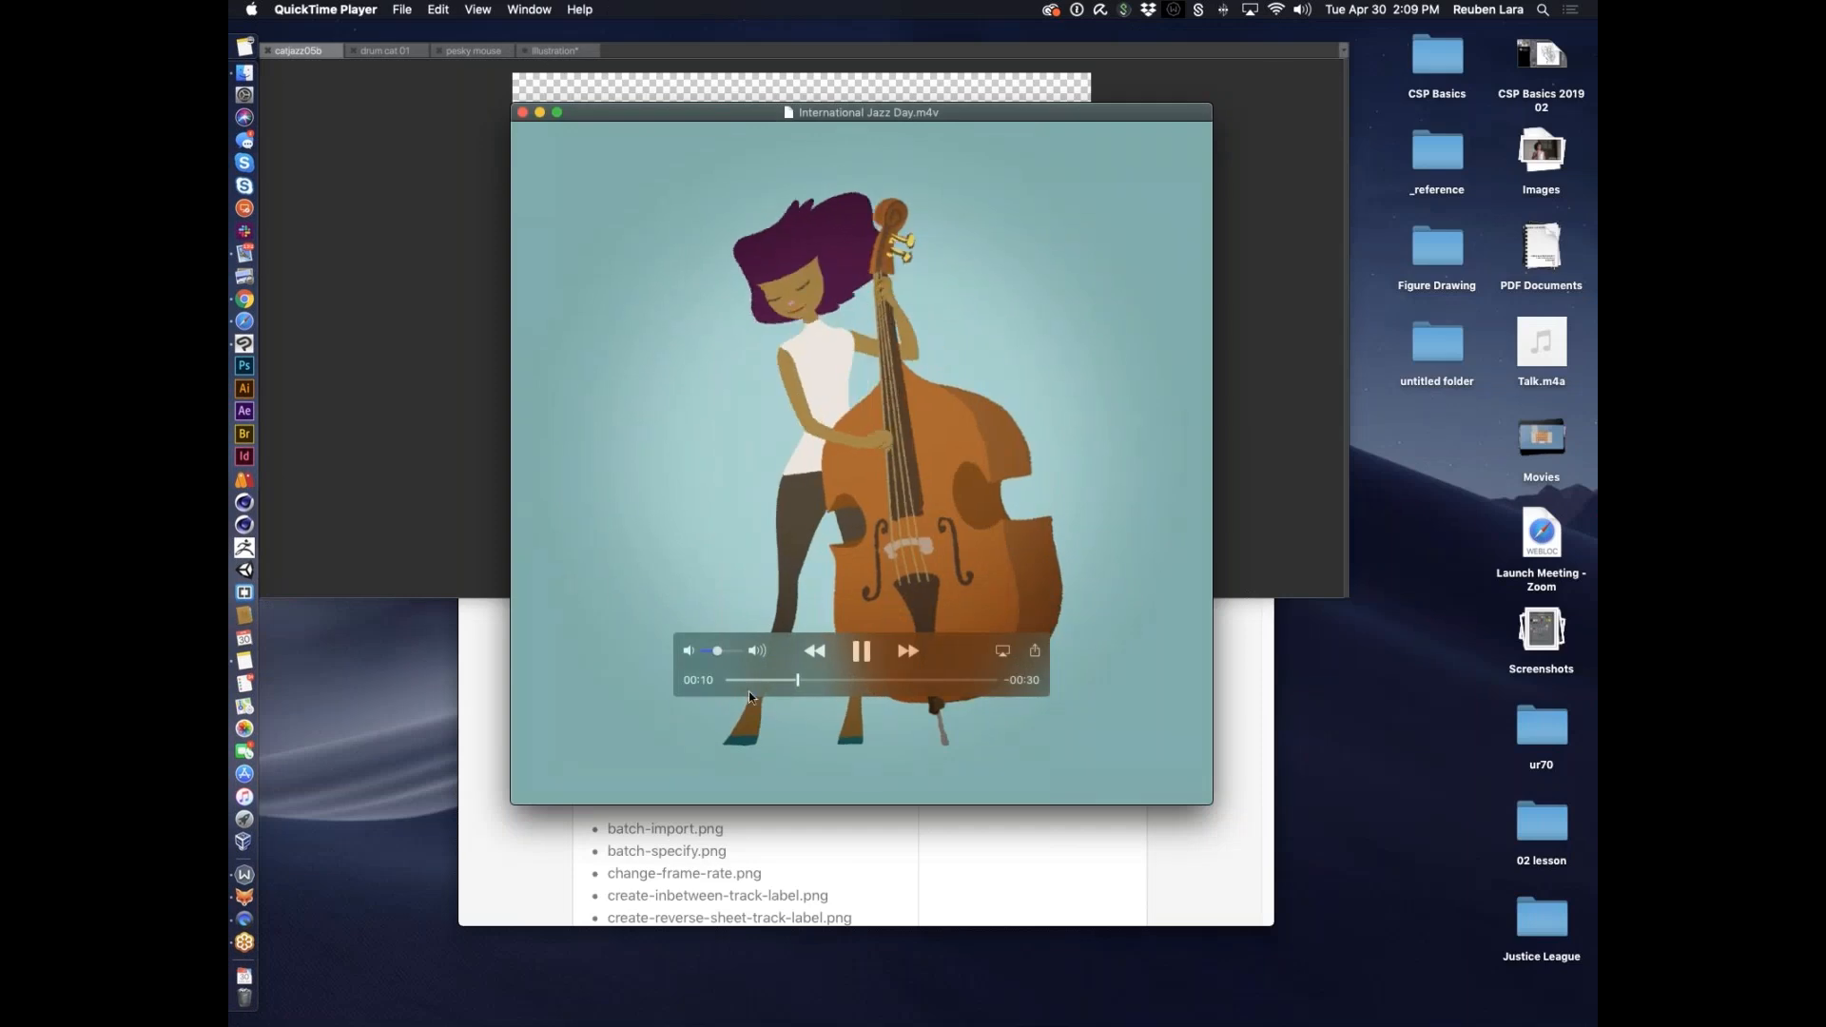
{"action": "left_click", "coordinate": [716, 685]}
{"action": "key", "text": "F12"}
{"action": "key", "text": "space"}
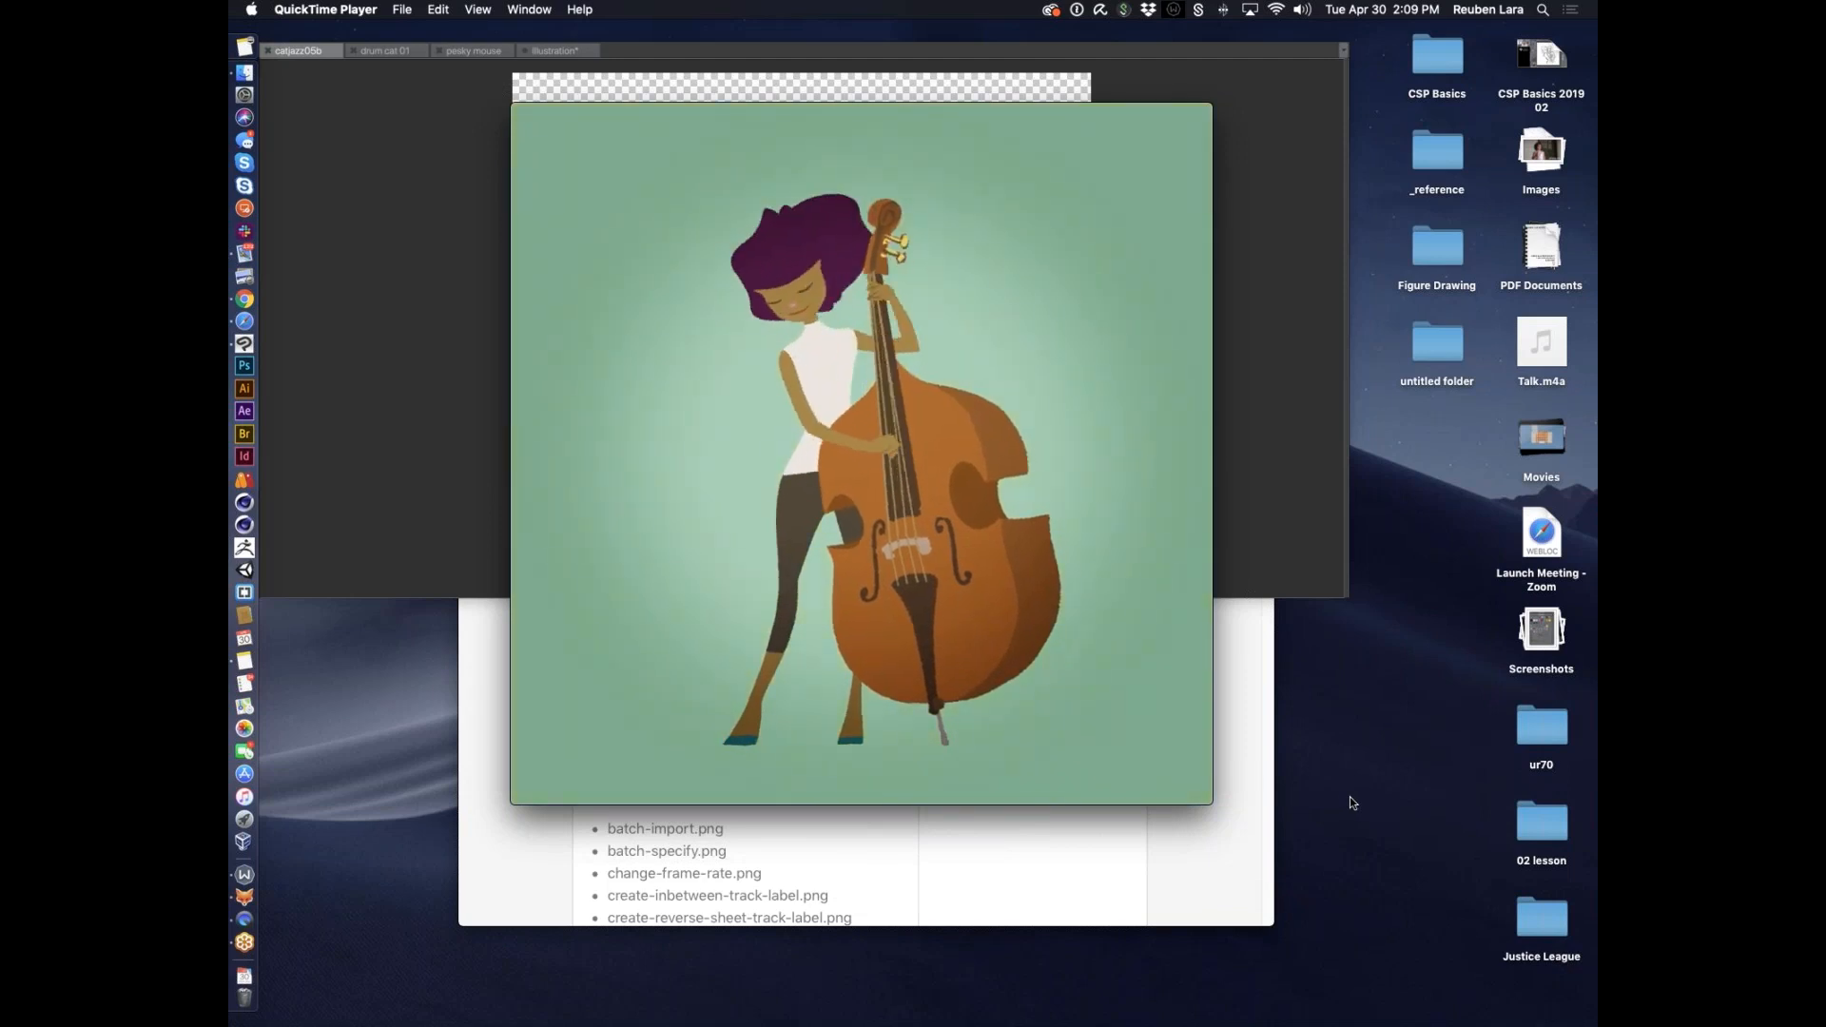
{"action": "key", "text": "XF86AudioRaiseVolume"}
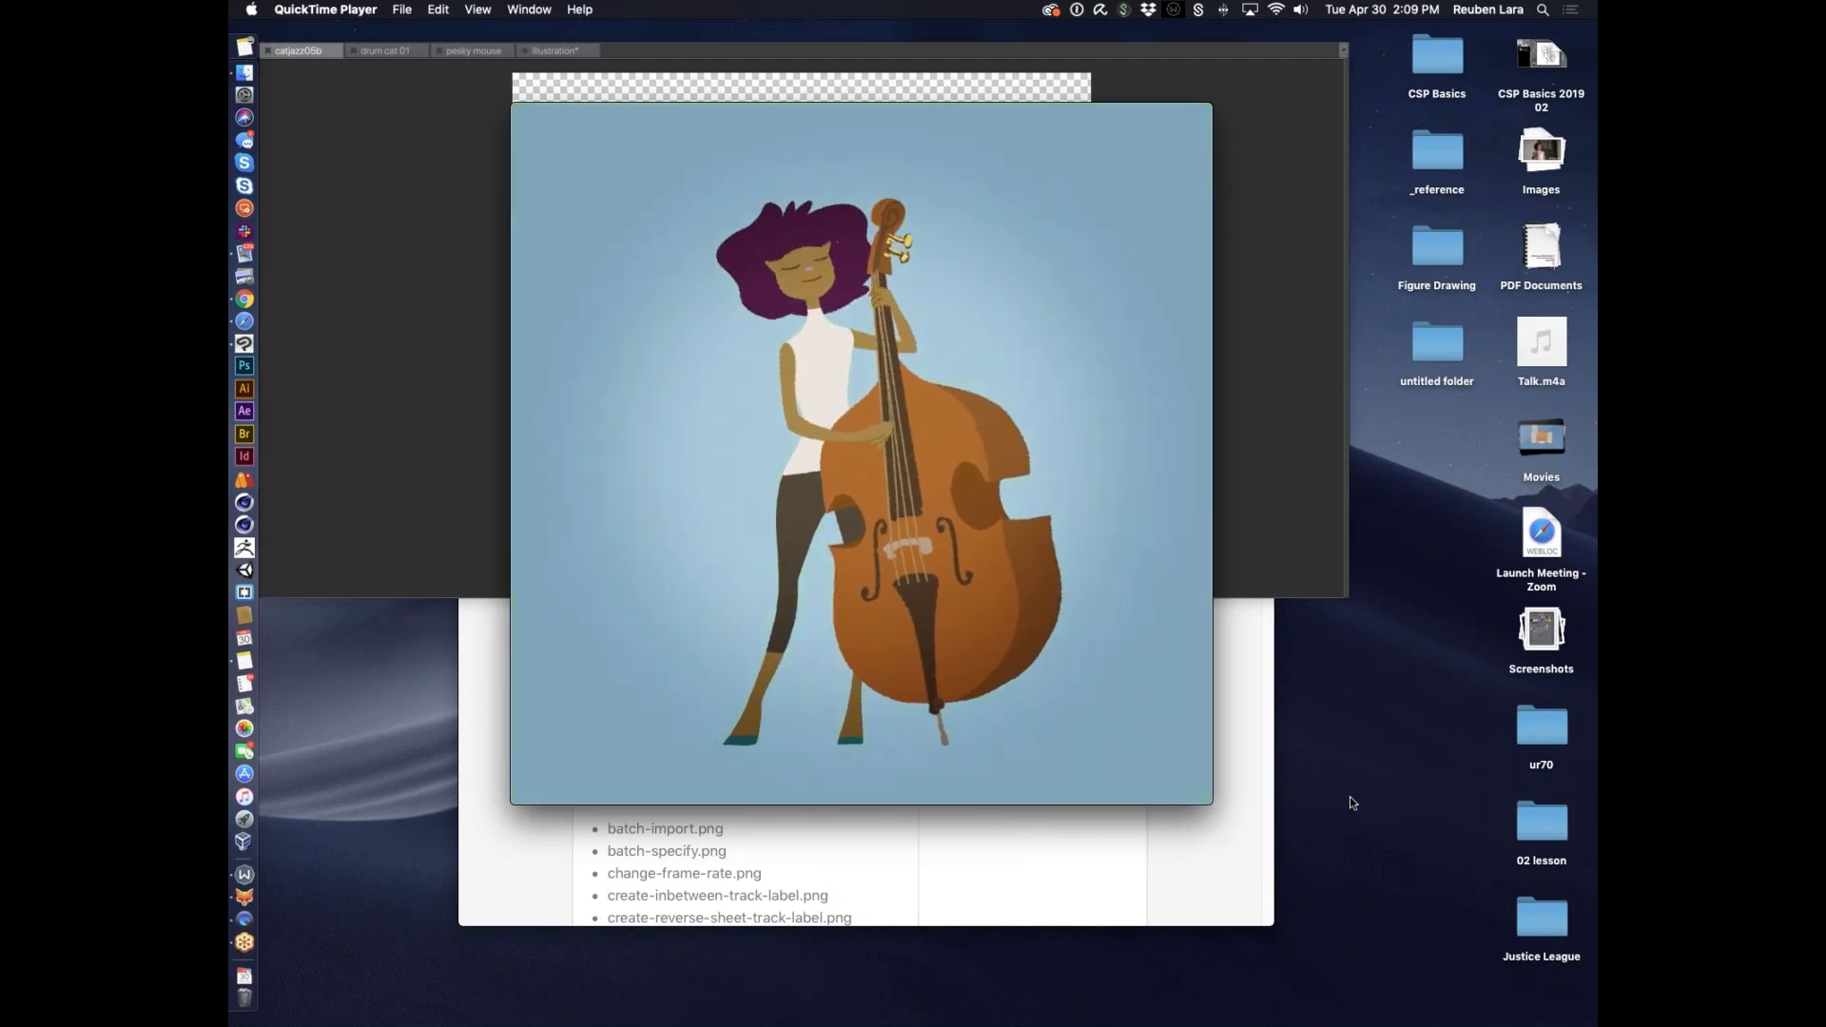
{"action": "key", "text": "space"}
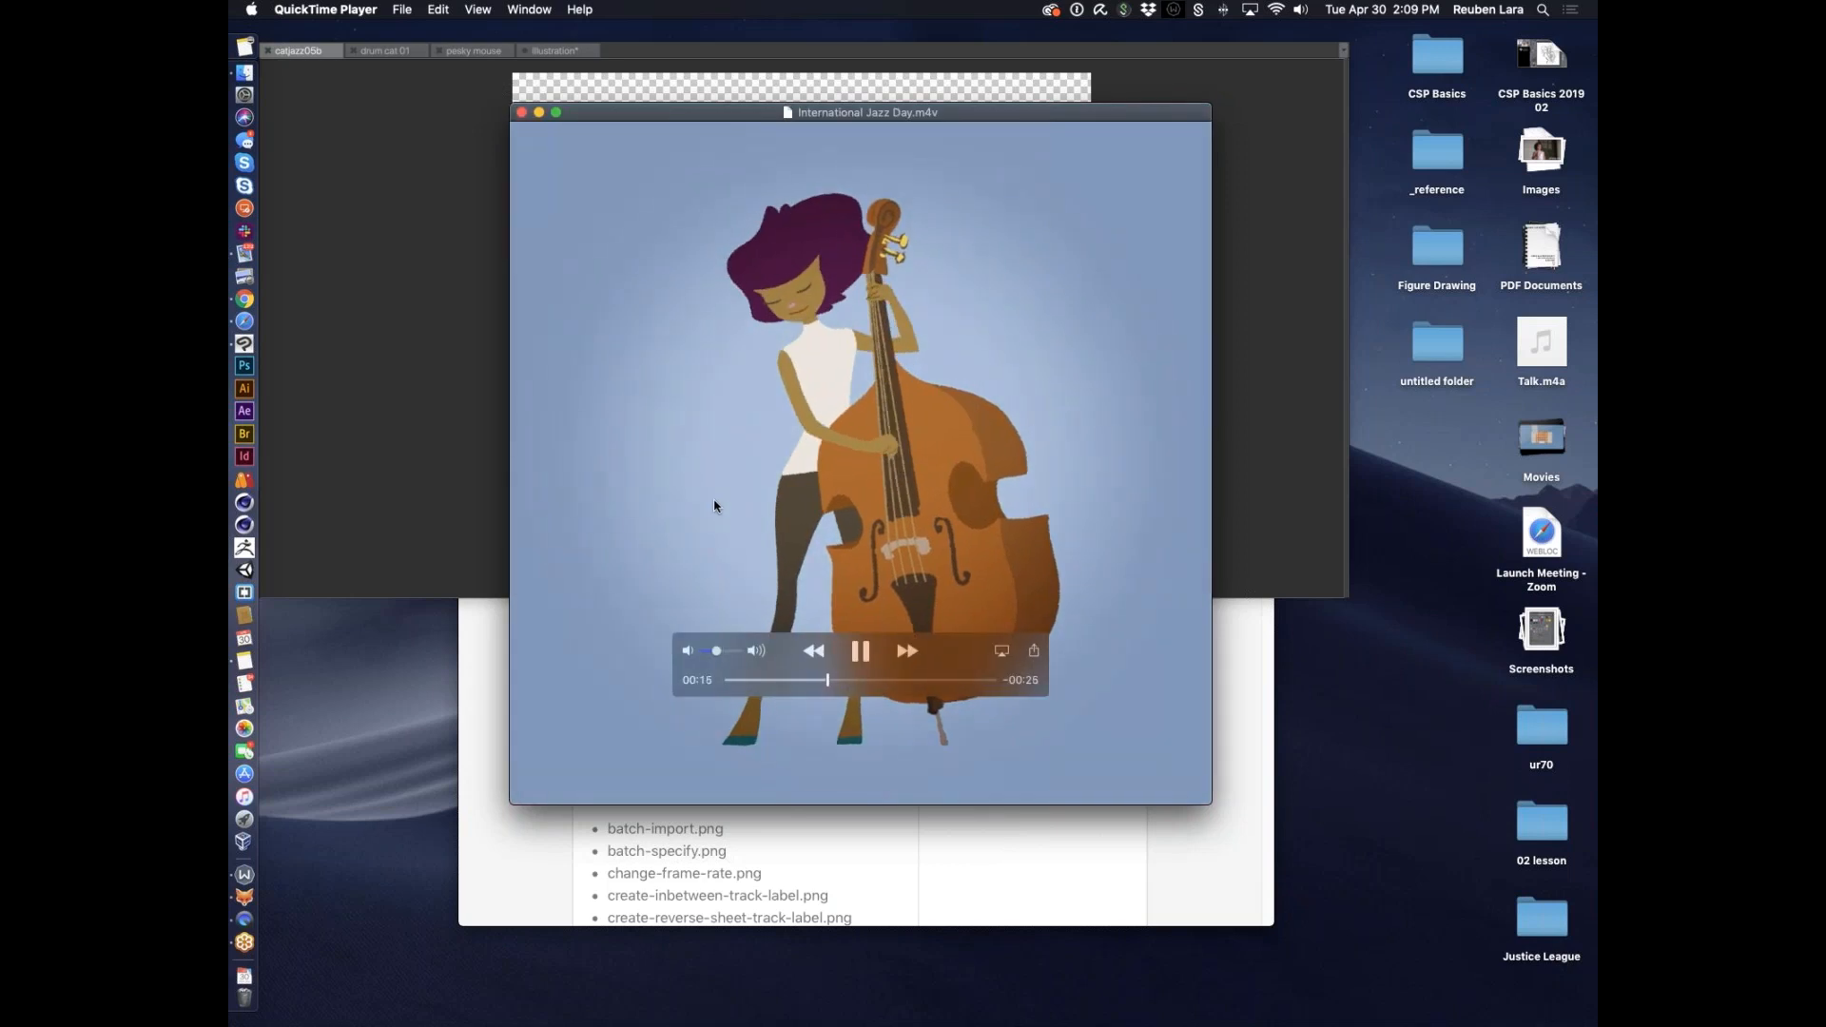
{"action": "left_click", "coordinate": [407, 225]}
Bring up the drum cat 01 document, fit the canvas above a shorter Timeline palette, and play the animation
{"action": "left_click", "coordinate": [385, 50]}
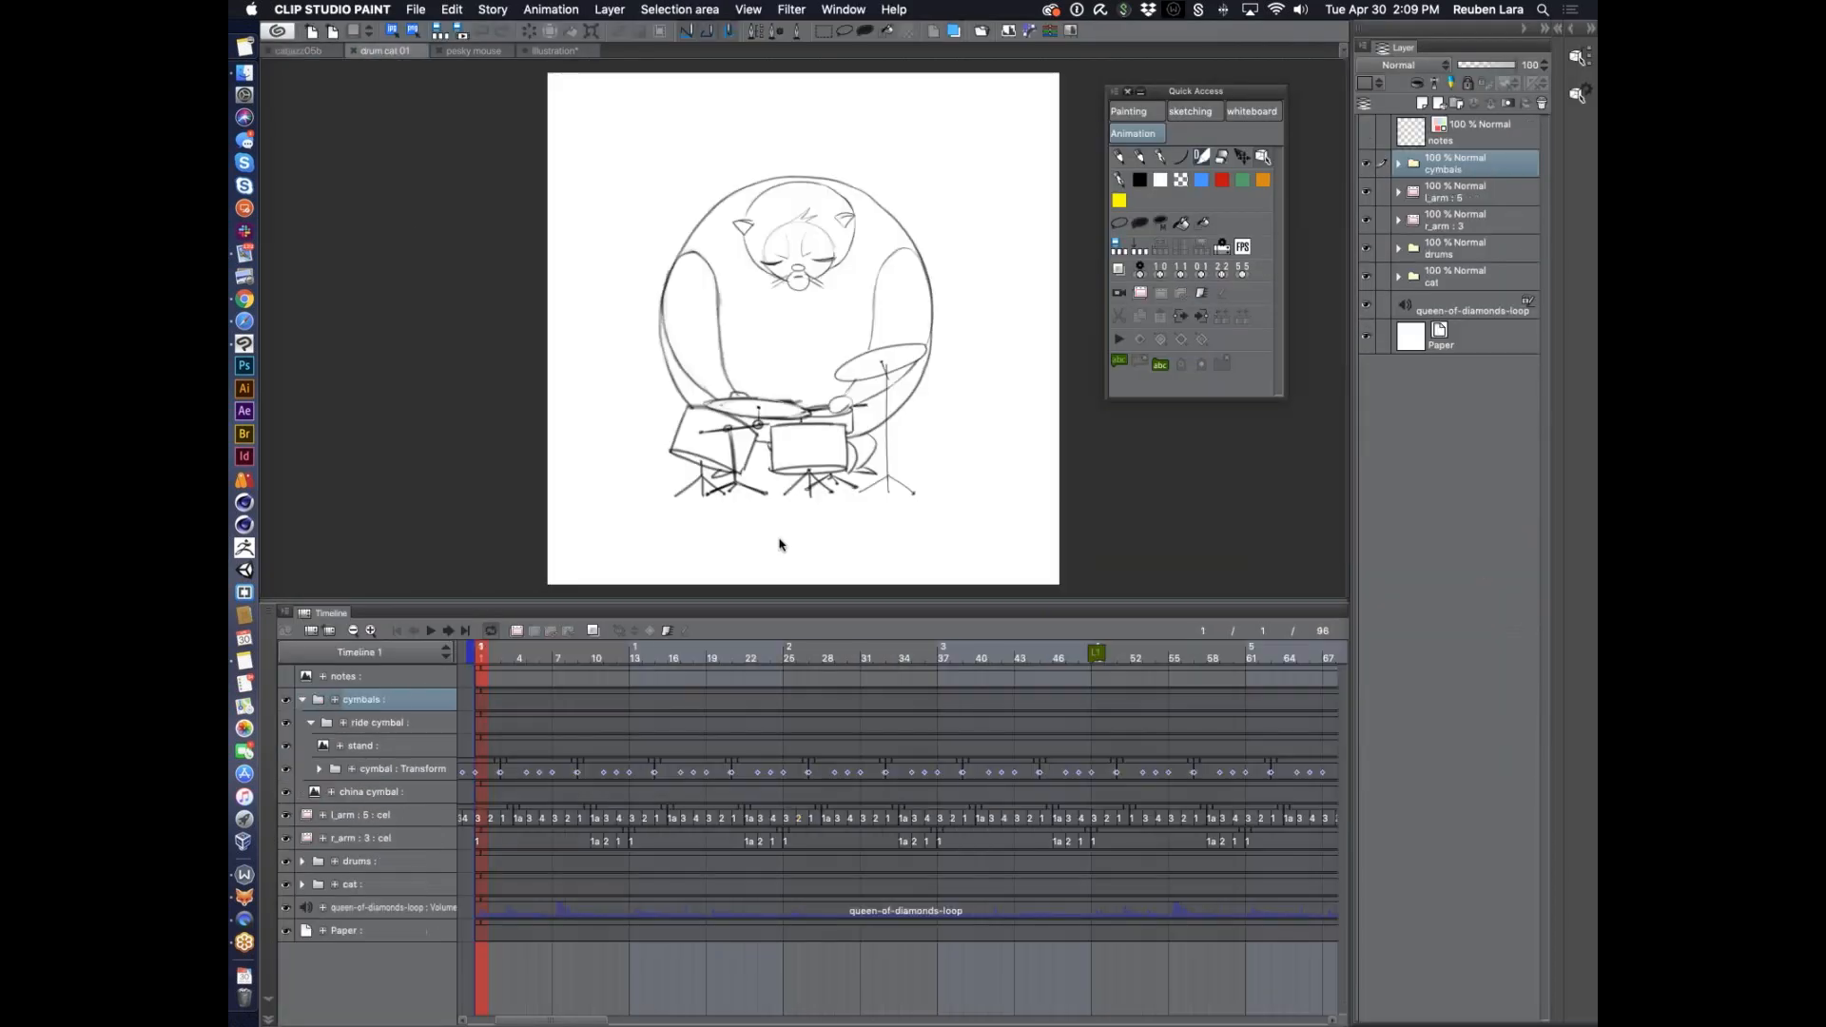
{"action": "left_click_drag", "start_coordinate": [450, 598], "coordinate": [450, 642]}
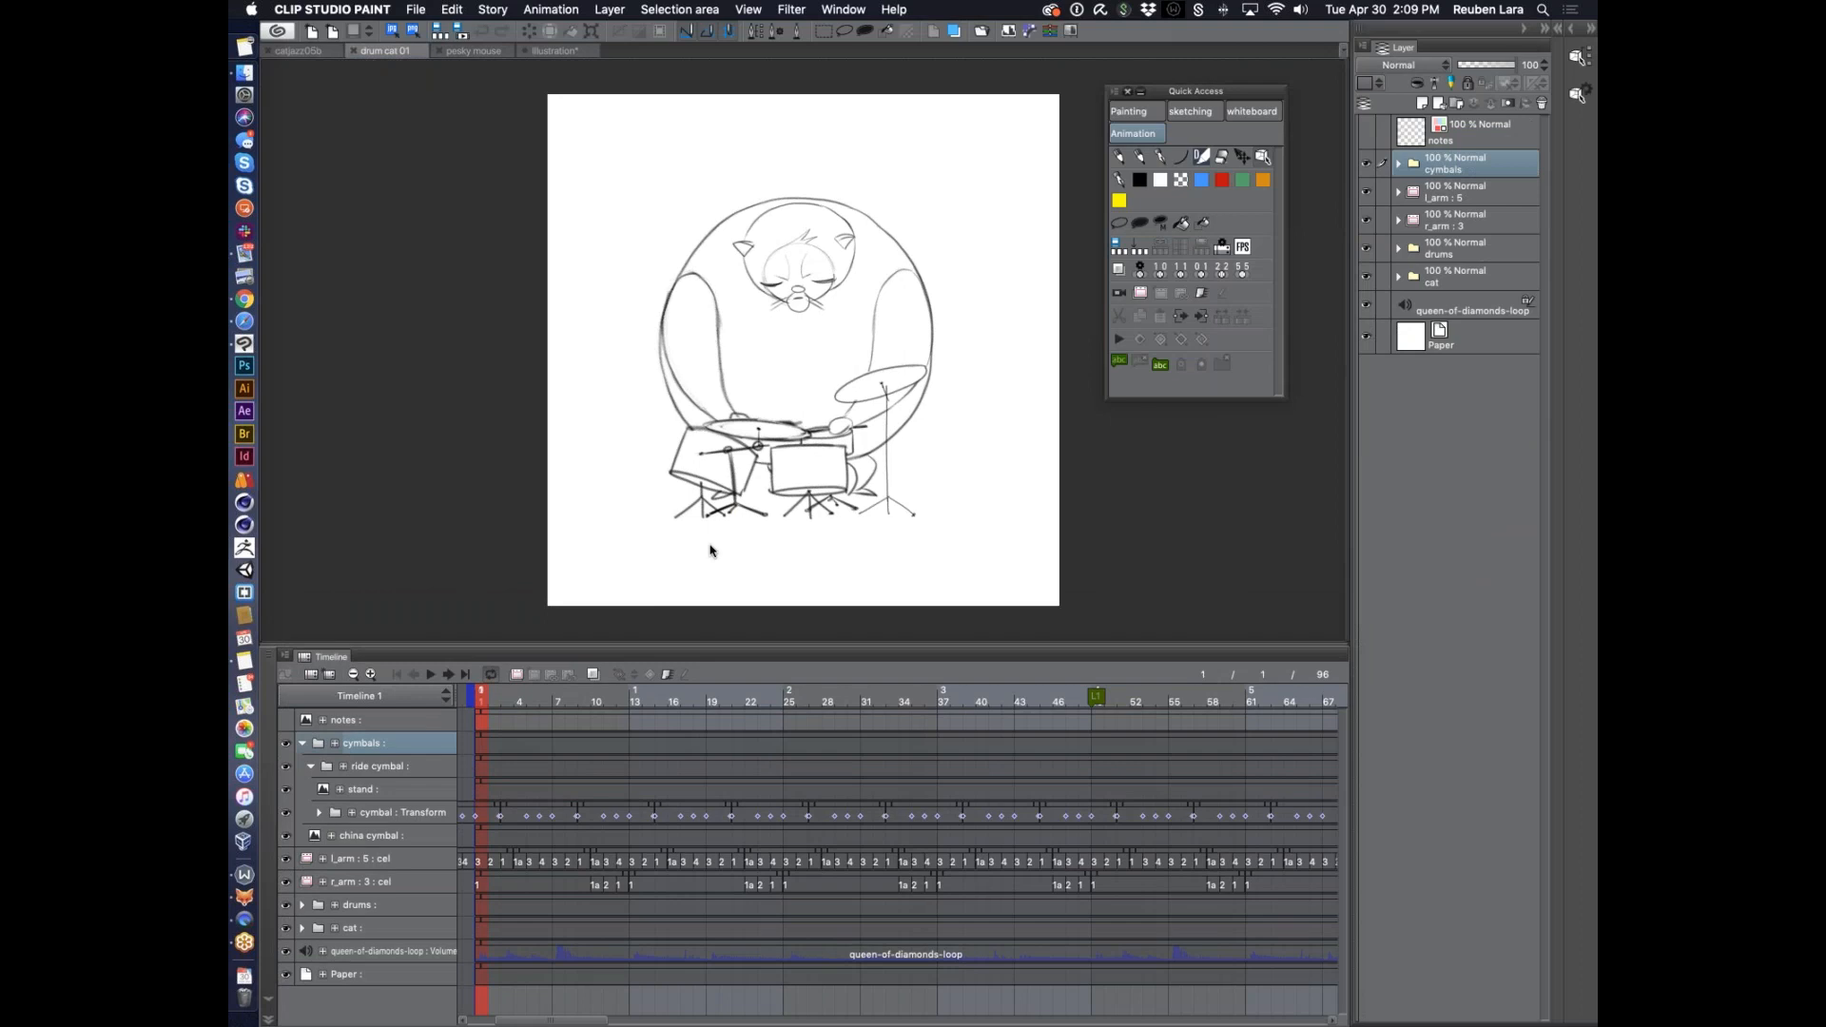
{"action": "key", "text": "super+0"}
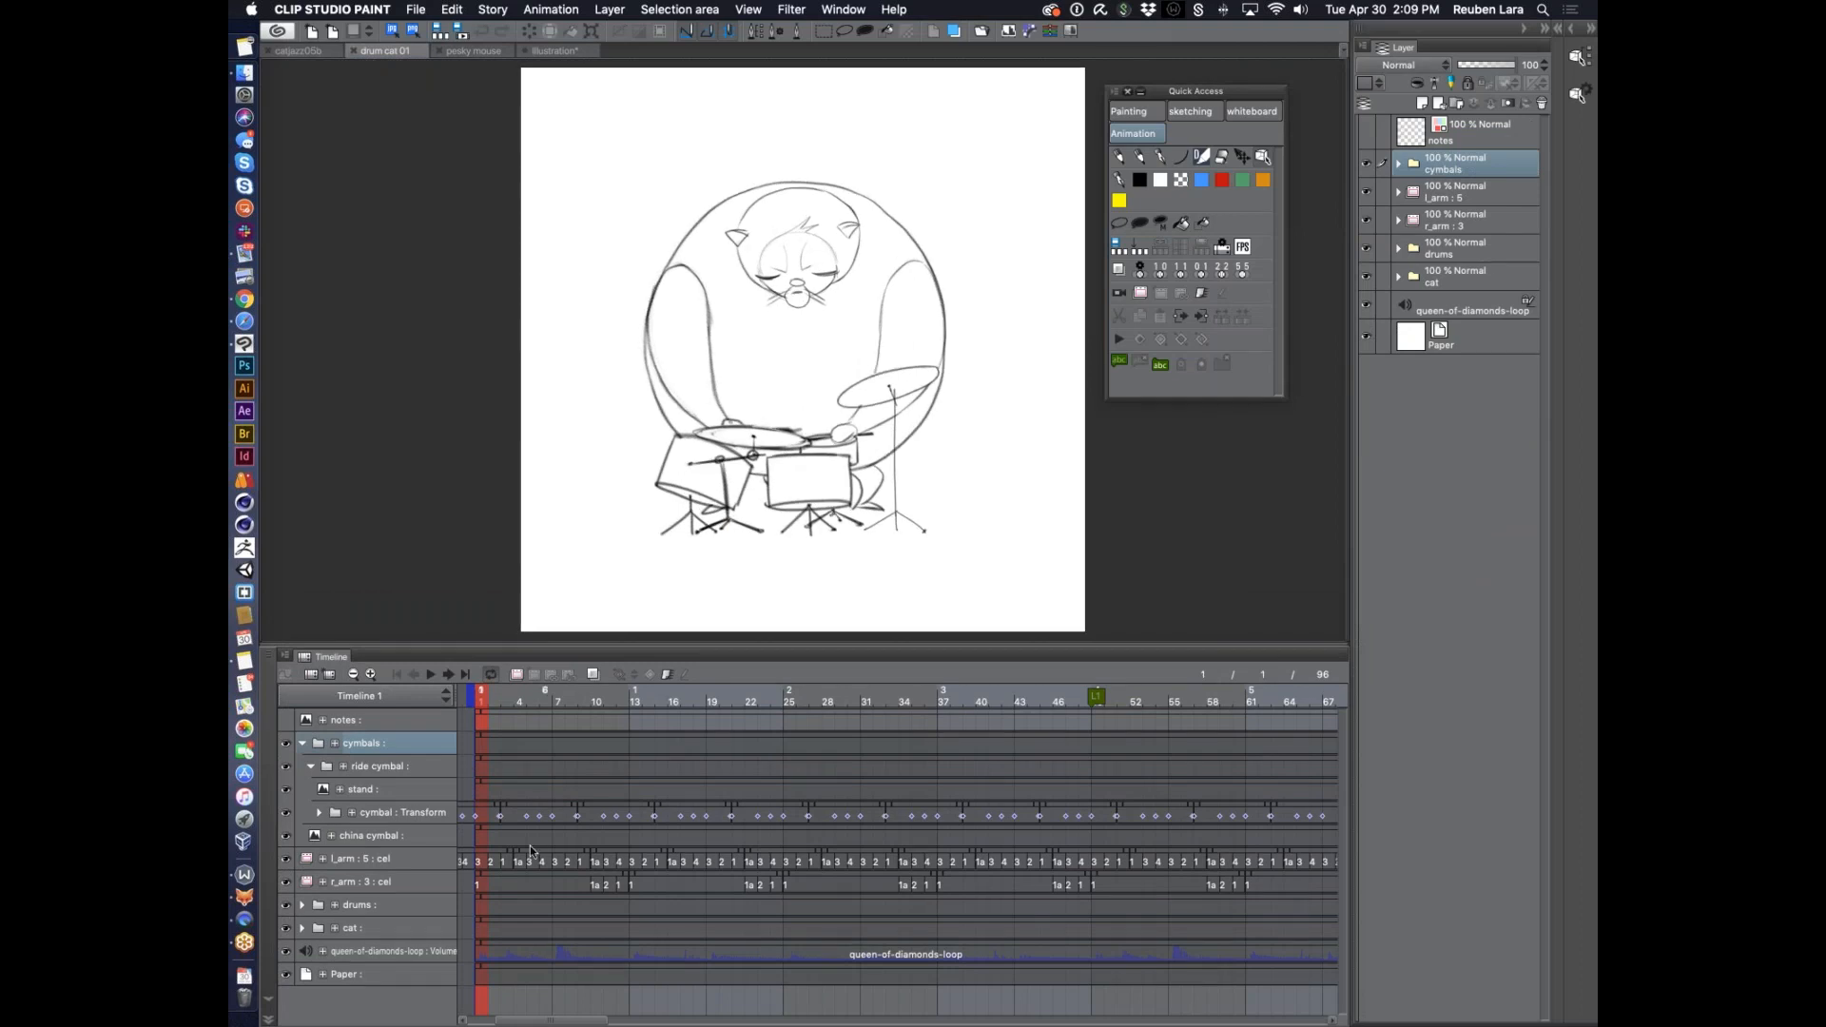
{"action": "left_click", "coordinate": [432, 674]}
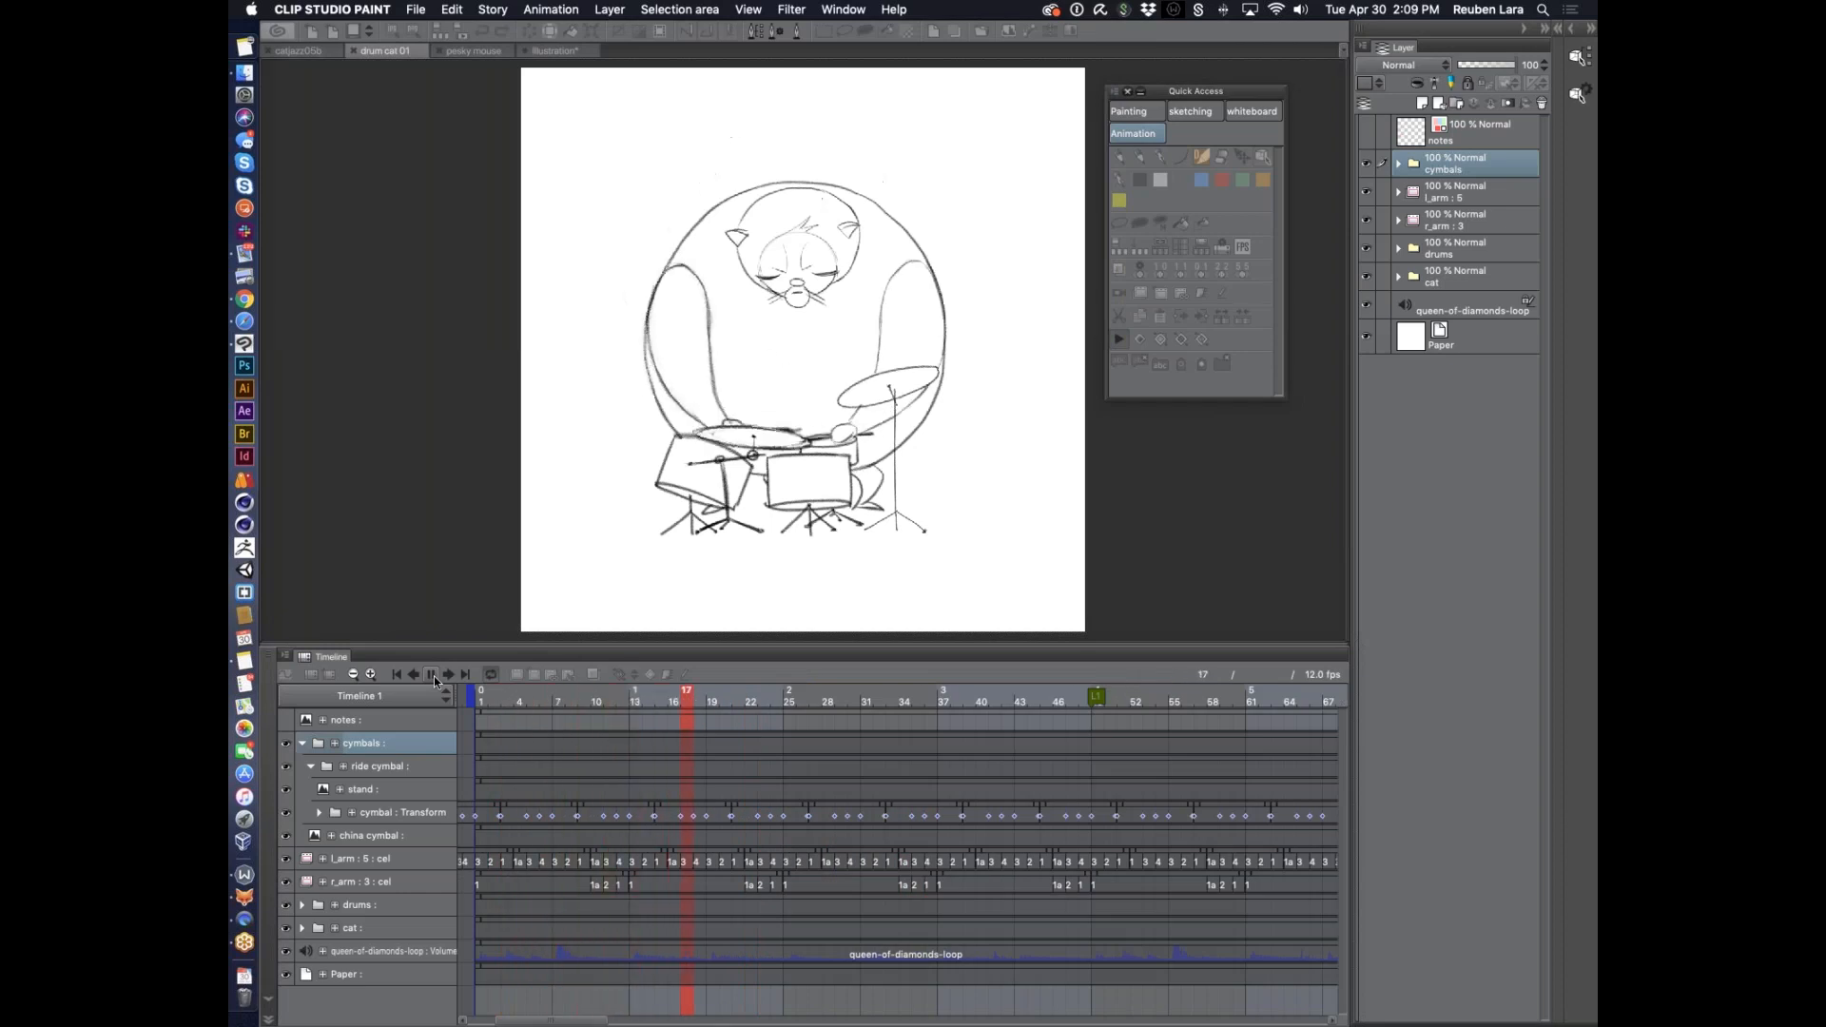
Stop the playback, fit the whole animation range in the timeline and show the notes layer
{"action": "left_click", "coordinate": [434, 677]}
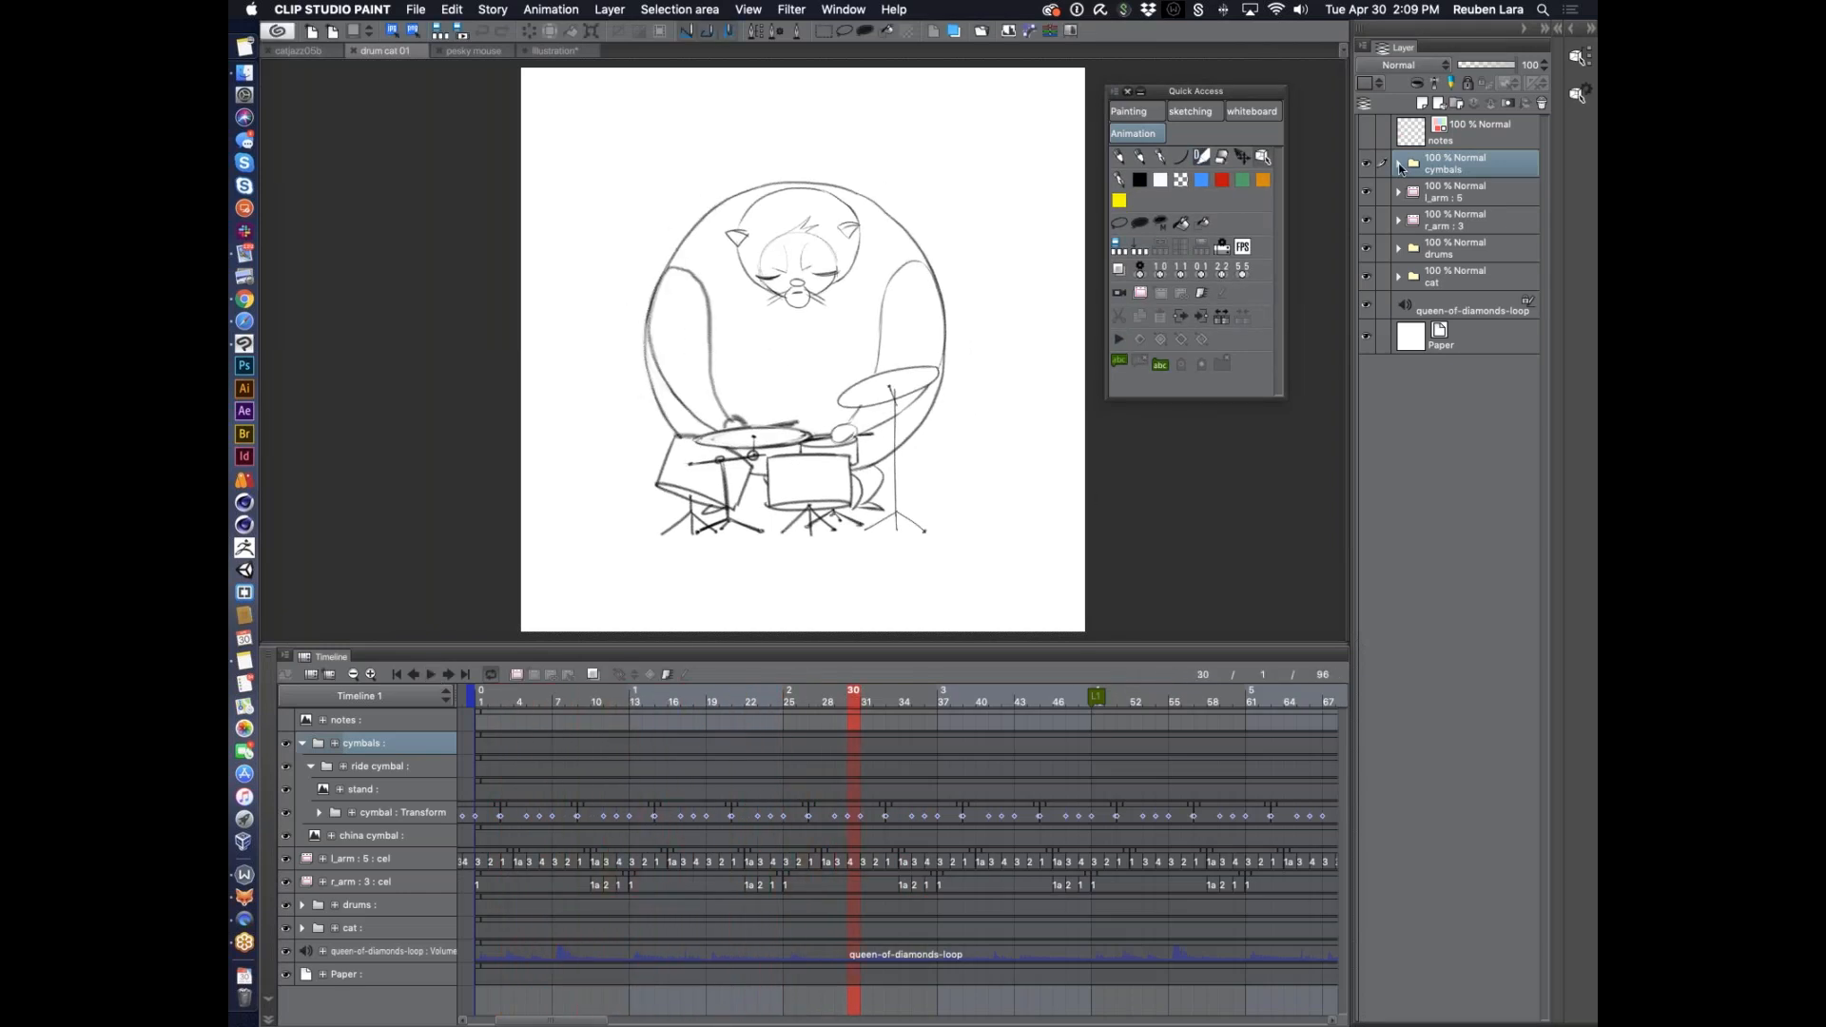
{"action": "left_click", "coordinate": [1399, 163]}
{"action": "left_click", "coordinate": [1399, 166]}
{"action": "left_click", "coordinate": [353, 675]}
{"action": "mouse_move", "coordinate": [804, 711]}
{"action": "left_mouse_down"}
{"action": "mouse_move", "coordinate": [662, 702]}
{"action": "mouse_move", "coordinate": [693, 697]}
{"action": "left_mouse_up"}
{"action": "left_click", "coordinate": [1367, 132]}
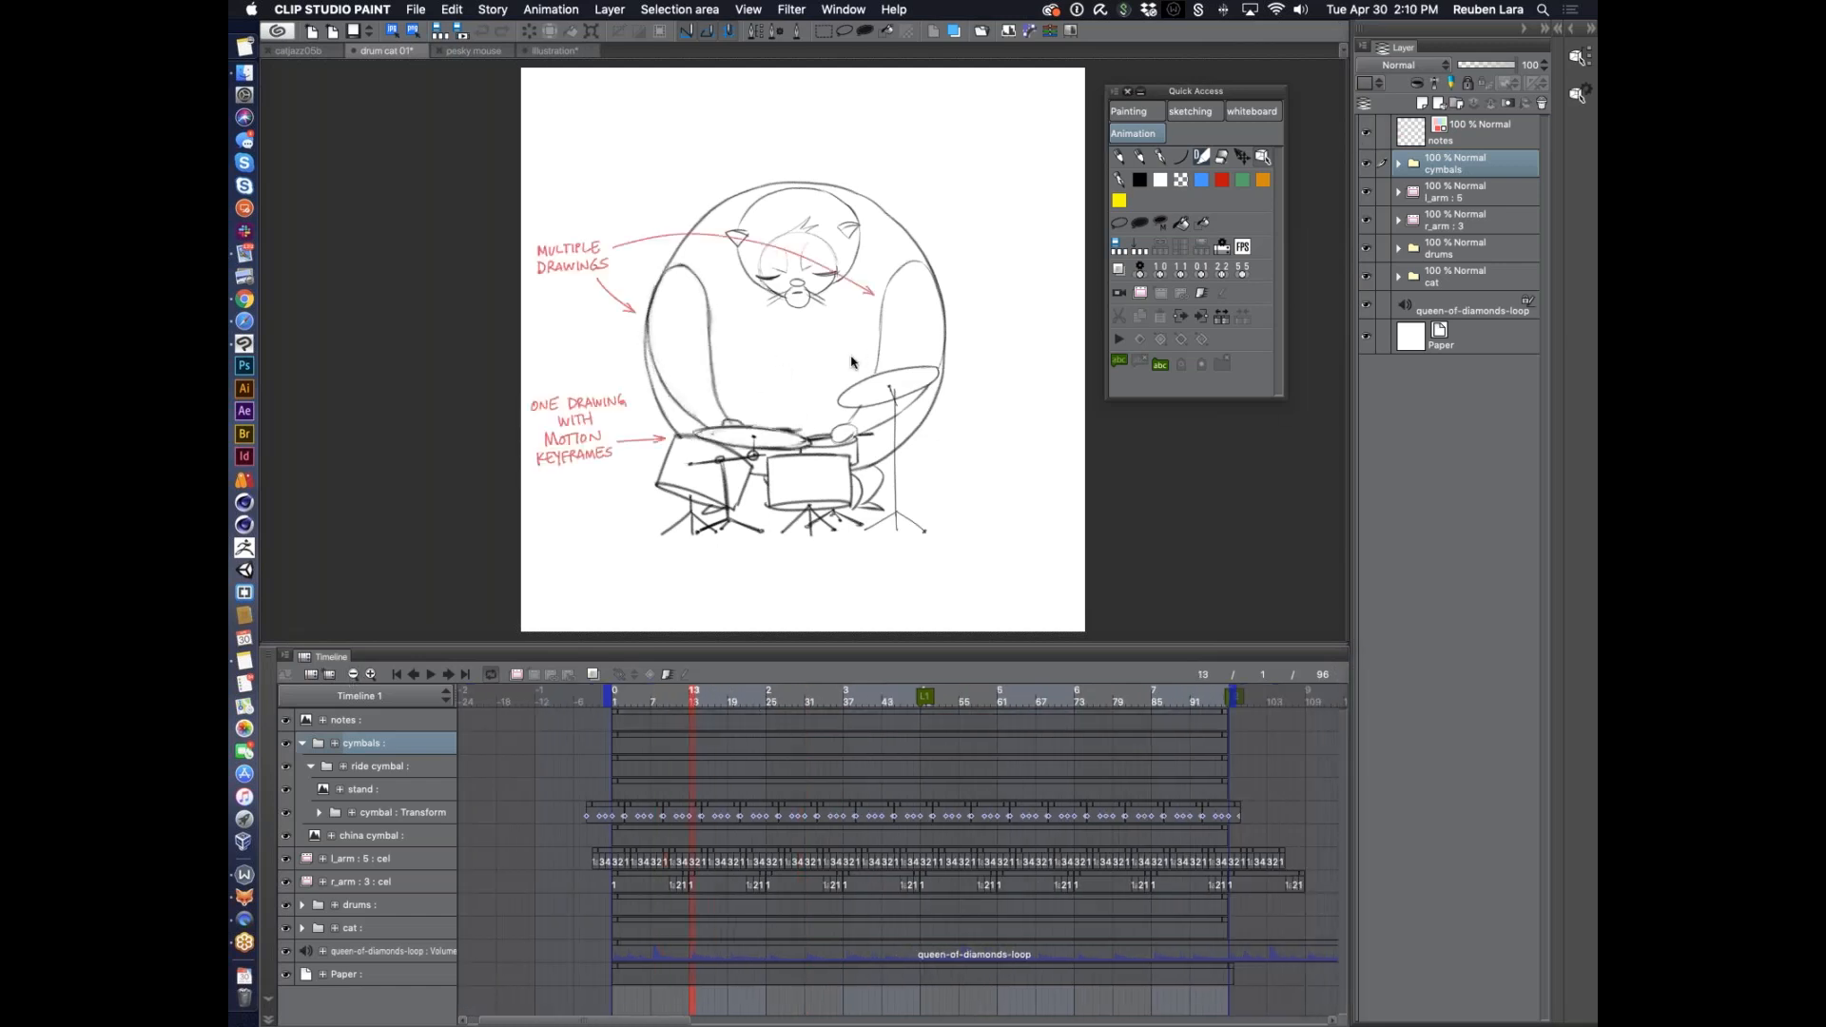
Play the drum animation with the handwritten notes displayed, lower the sound volume and stop the playback
{"action": "scroll", "coordinate": [907, 370], "scroll_direction": "up", "scroll_amount": 2}
{"action": "scroll", "coordinate": [868, 379], "scroll_direction": "up", "scroll_amount": 1}
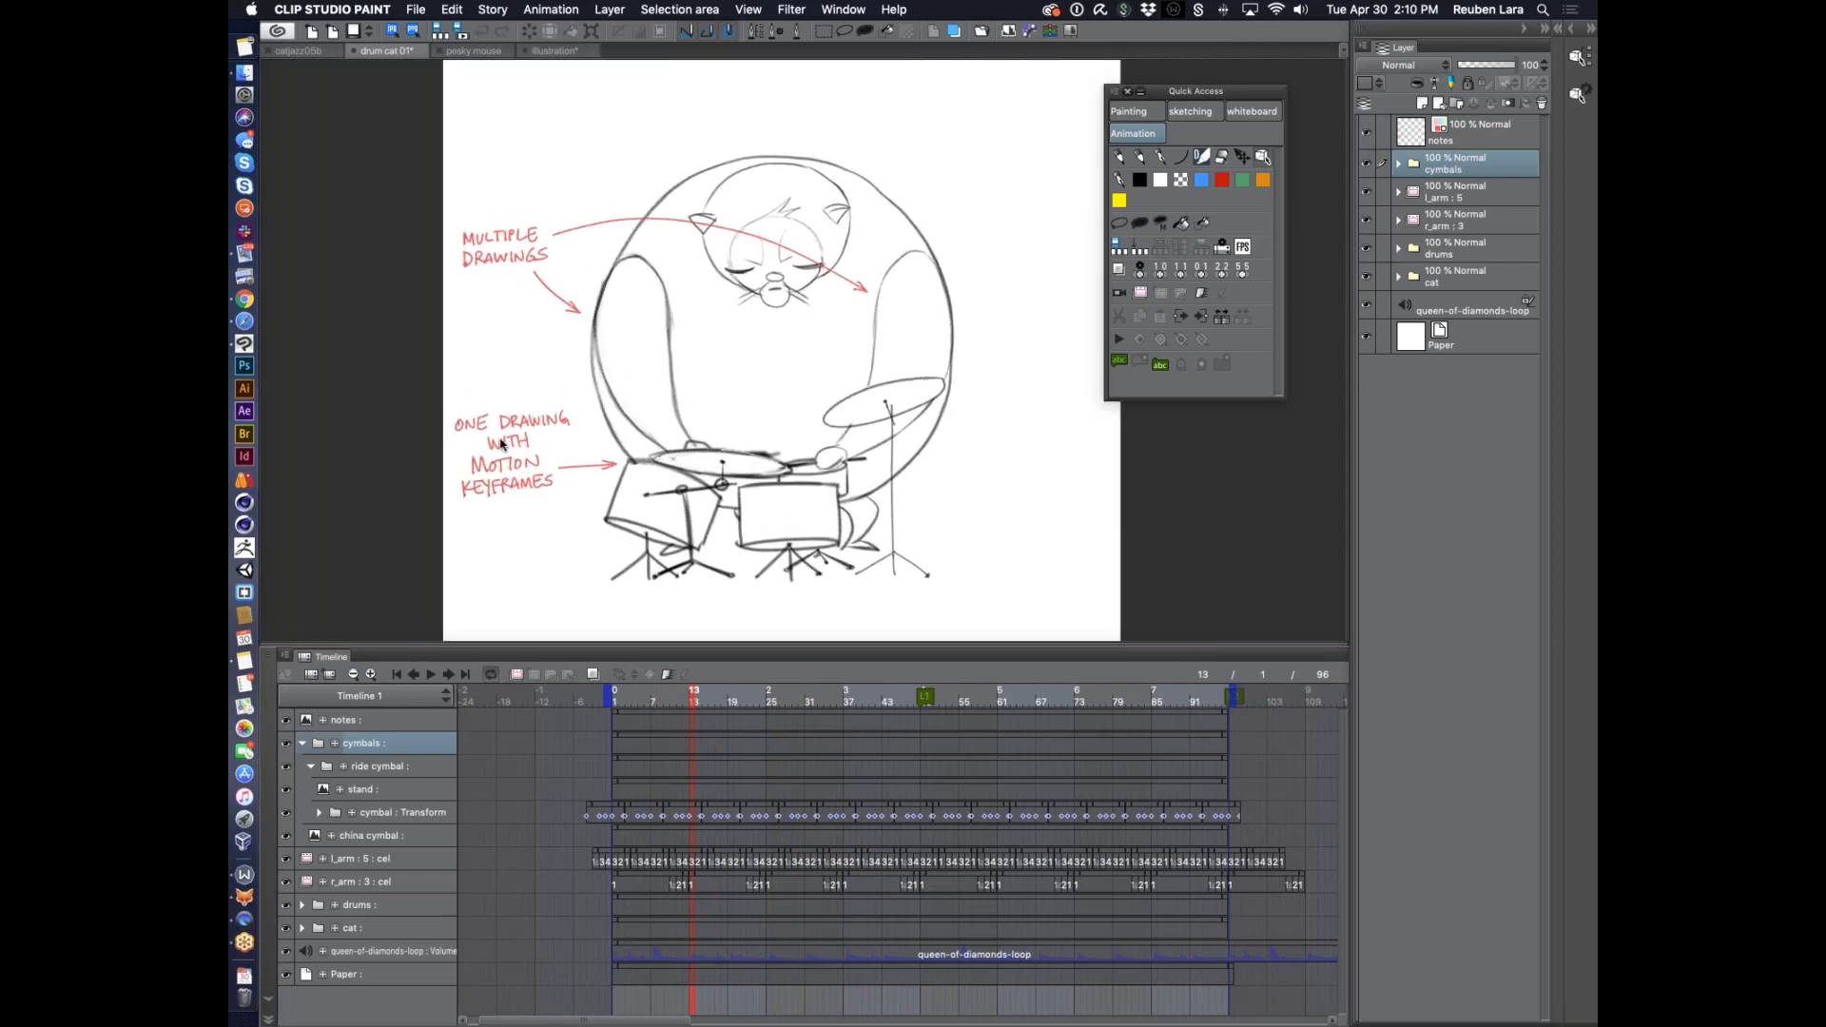
{"action": "left_click", "coordinate": [429, 674]}
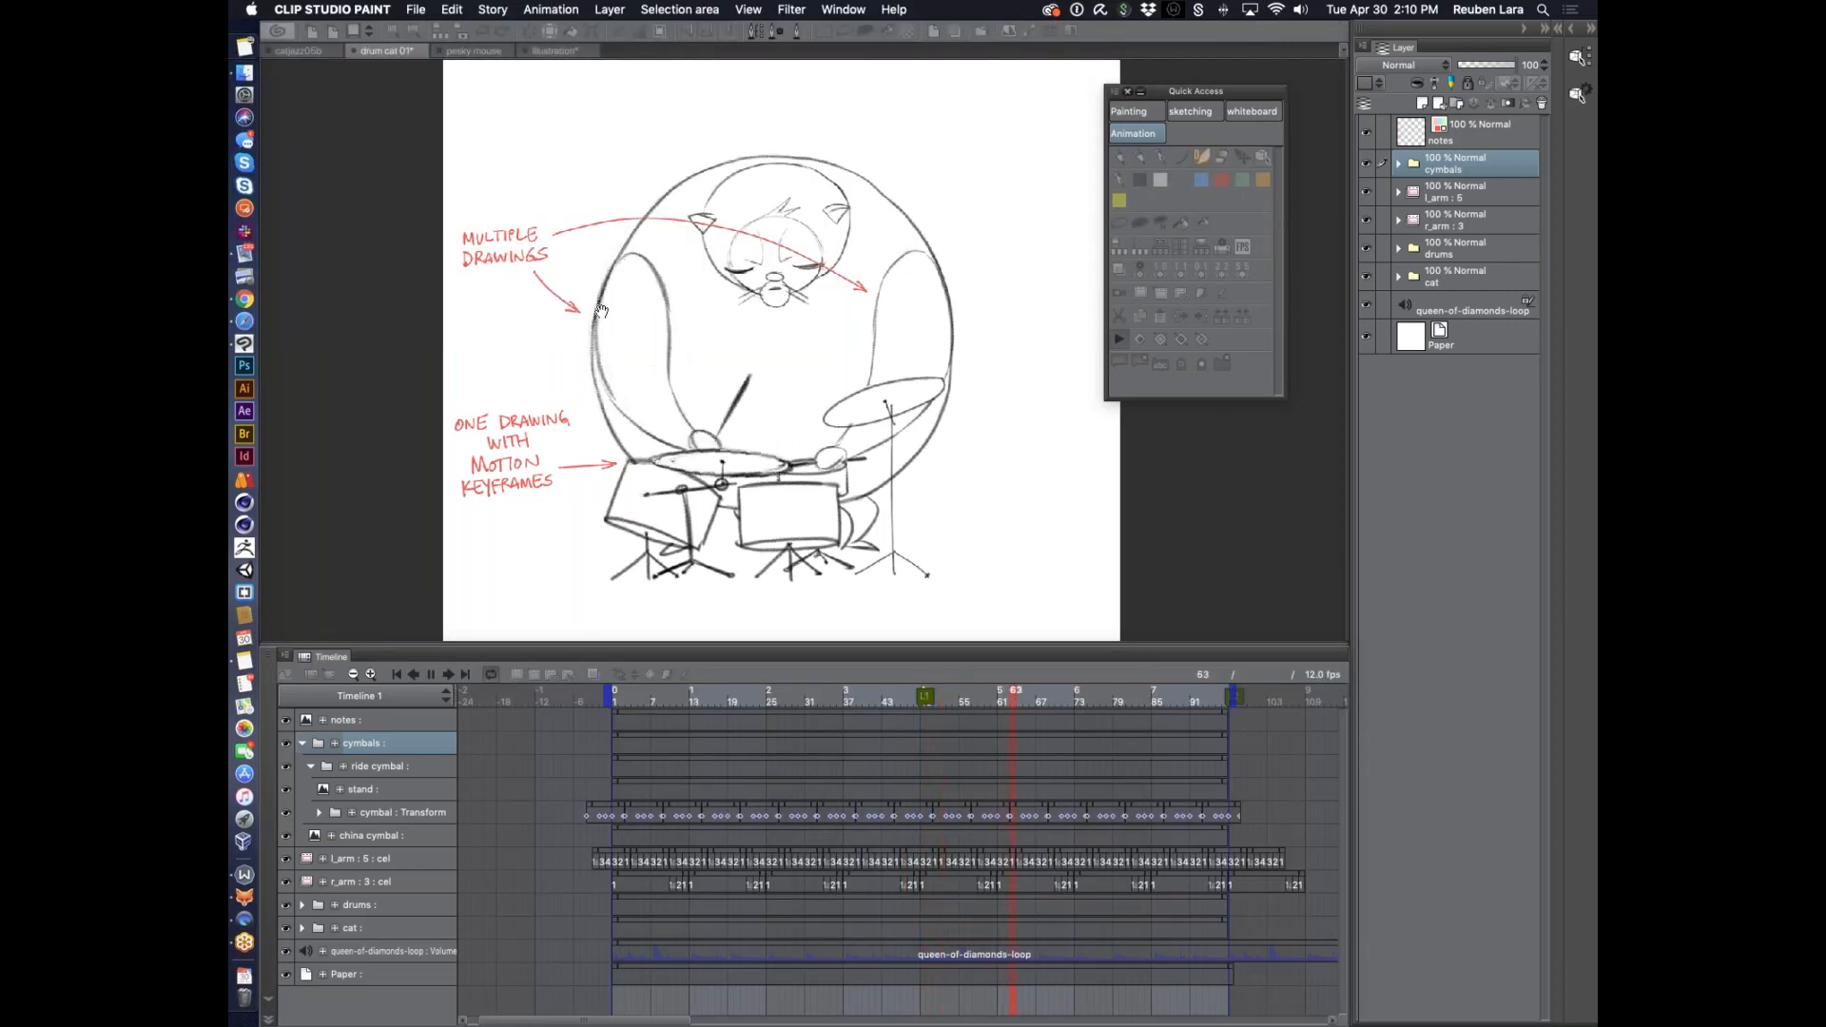
{"action": "key", "text": "XF86AudioLowerVolume"}
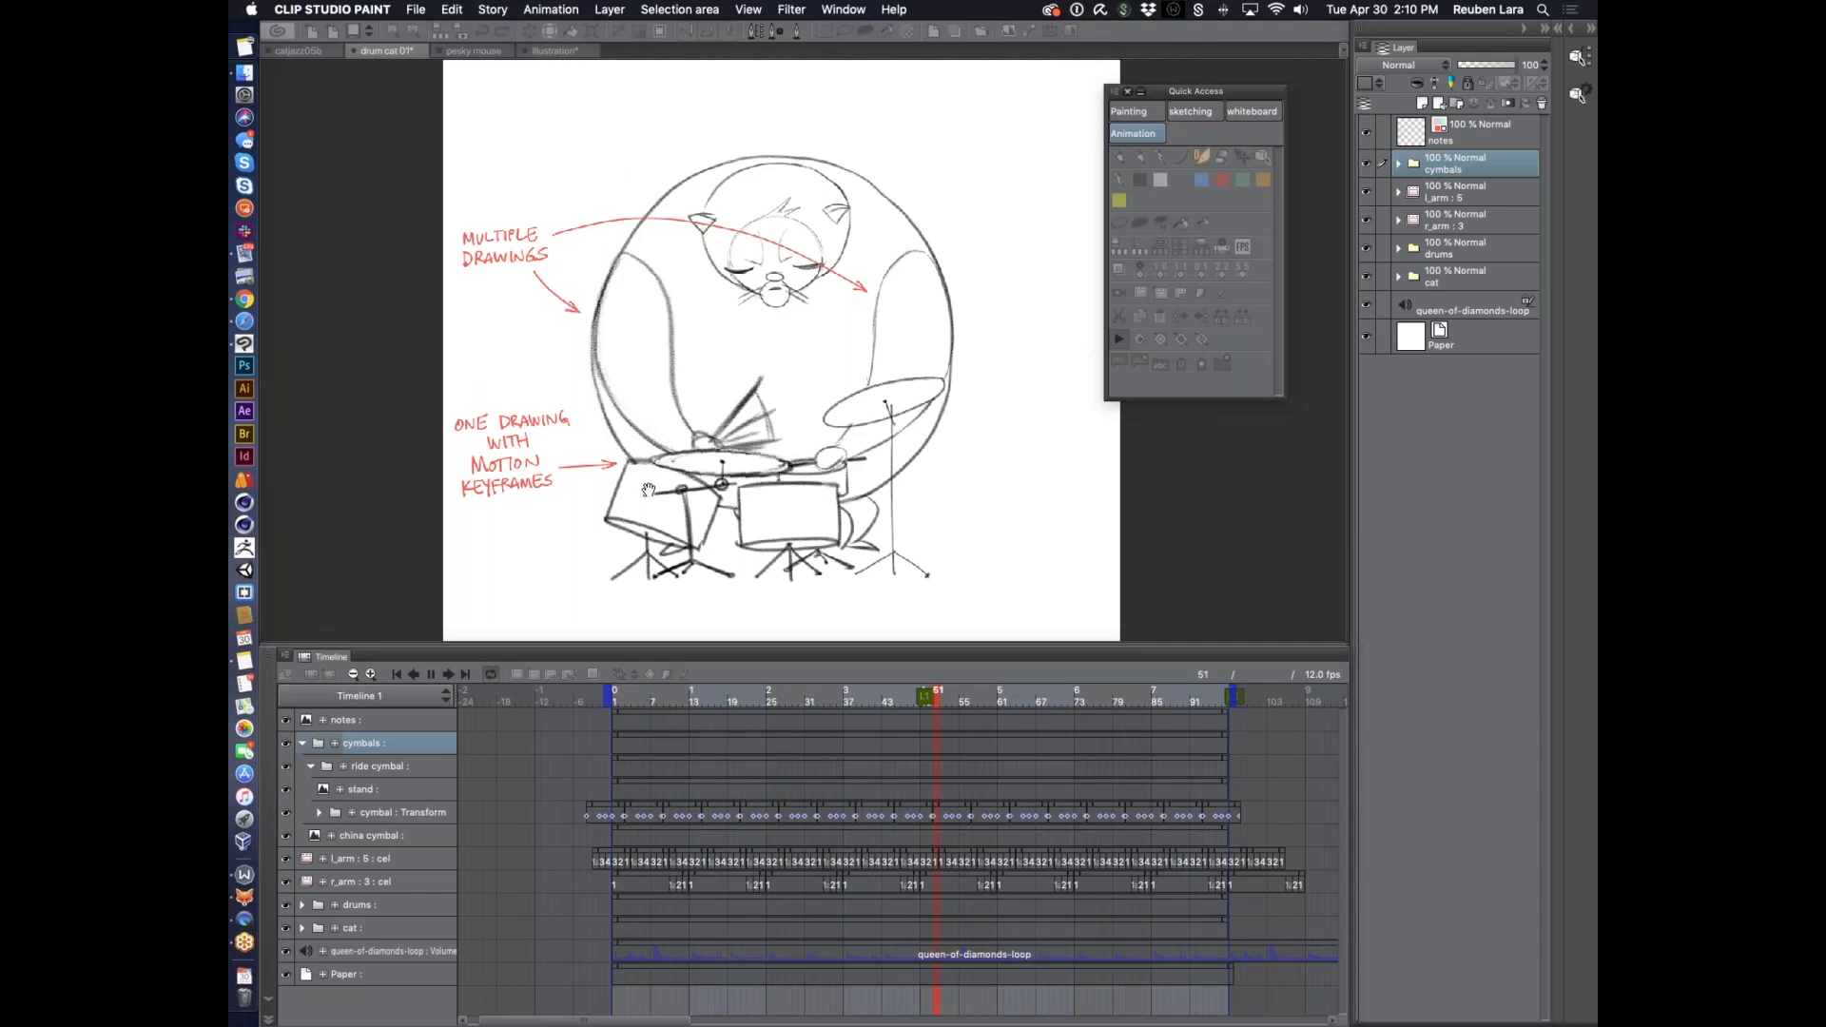
{"action": "left_click", "coordinate": [430, 674]}
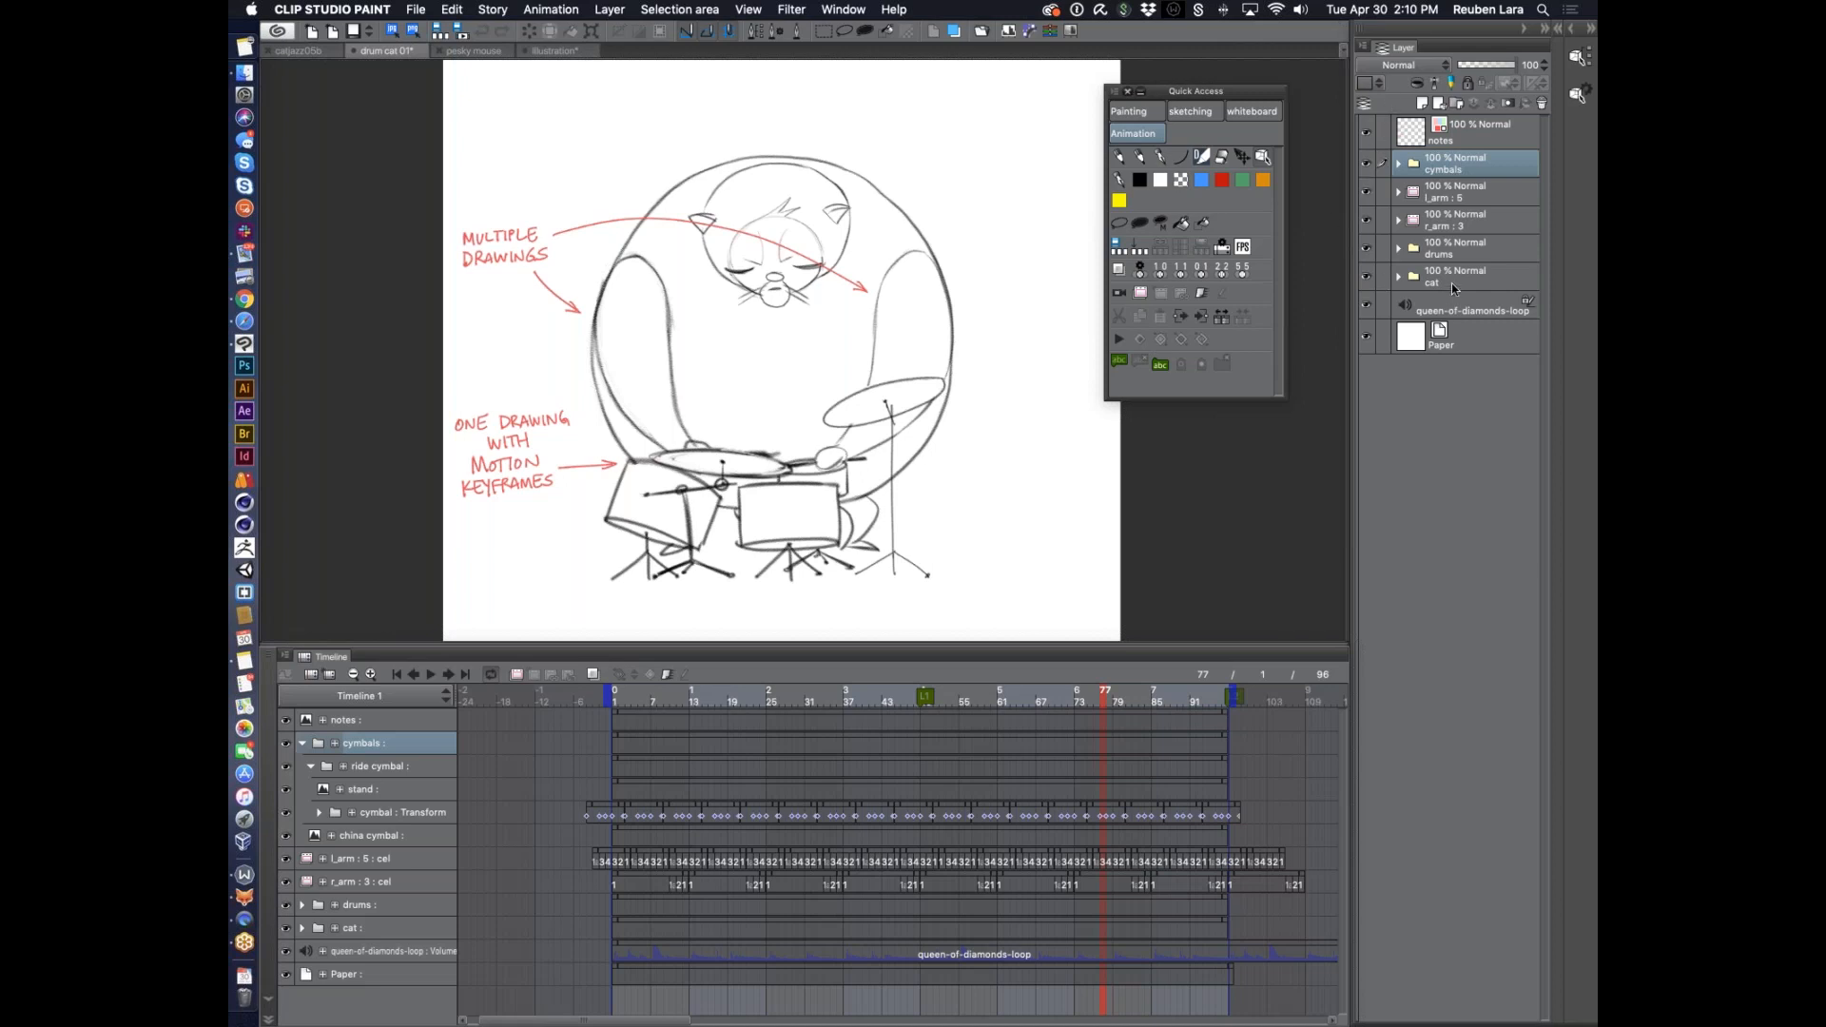
Hide the notes, cymbals, arm and drums layers, leaving the cat folder shown, and collapse the cymbals track in the timeline
{"action": "left_click_drag", "start_coordinate": [1369, 163], "coordinate": [1370, 276]}
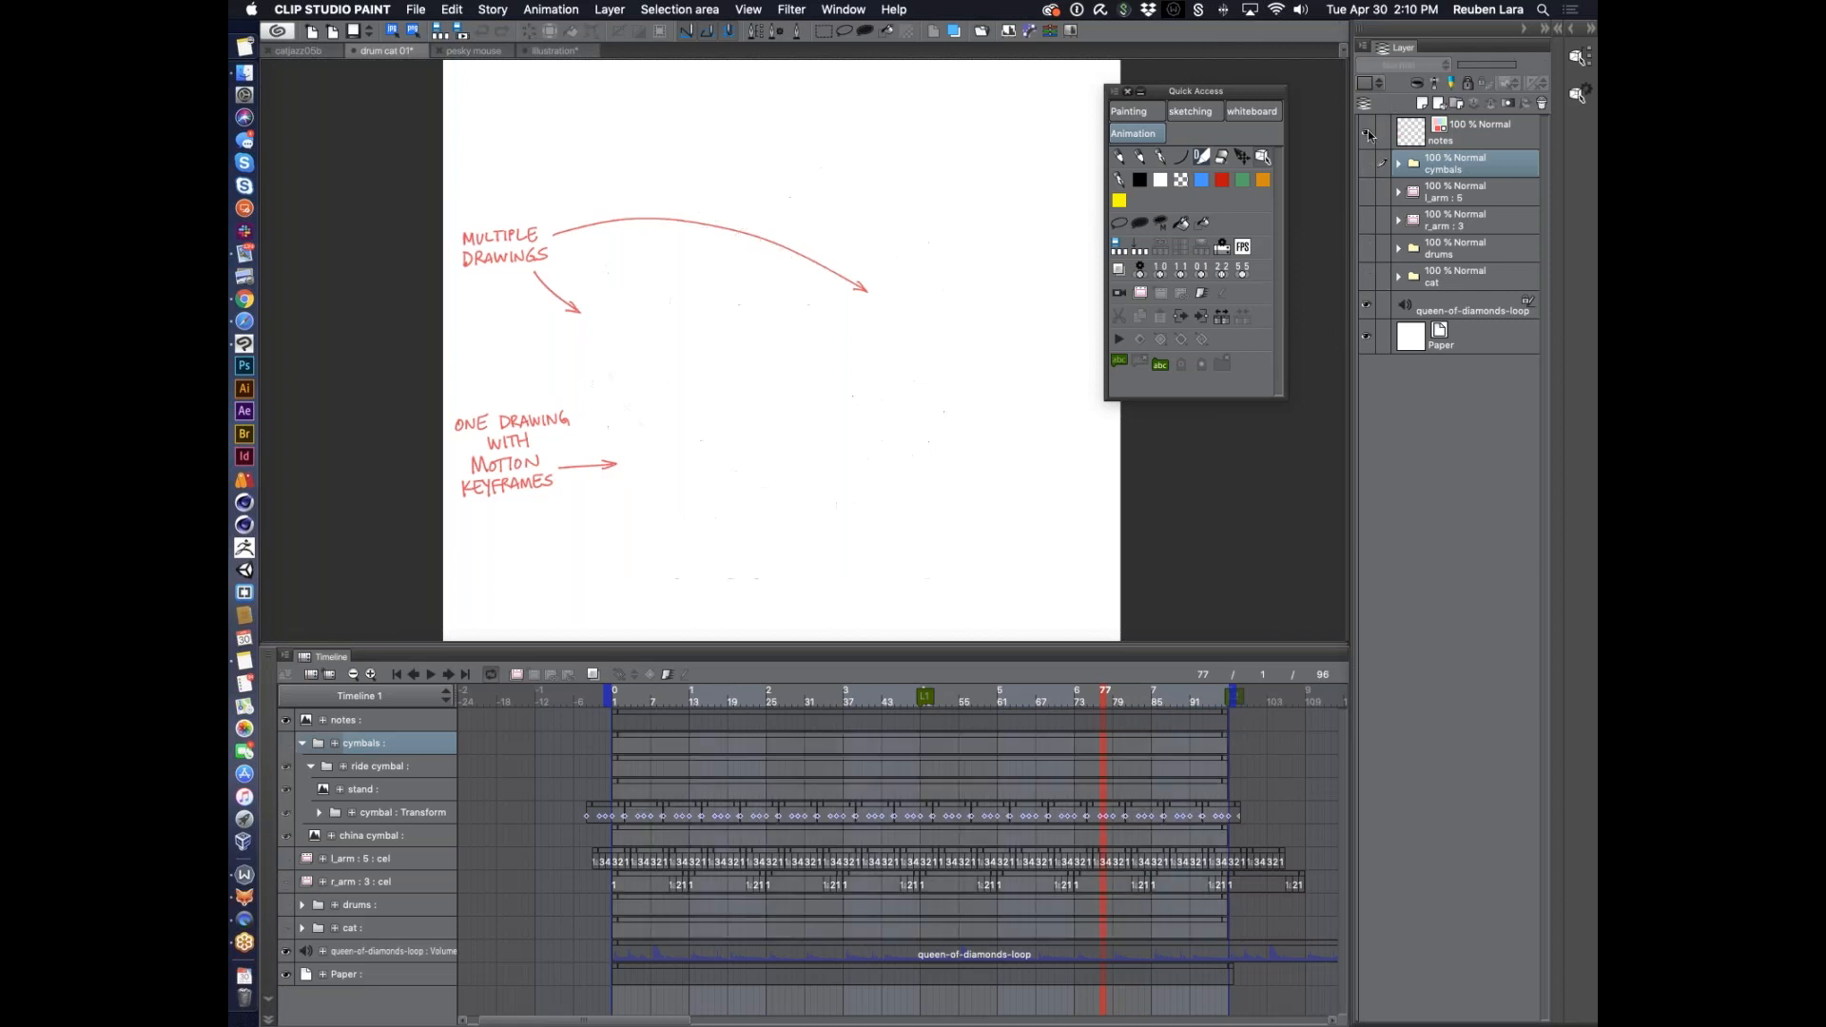
{"action": "left_click", "coordinate": [1368, 130]}
{"action": "left_click", "coordinate": [1367, 276]}
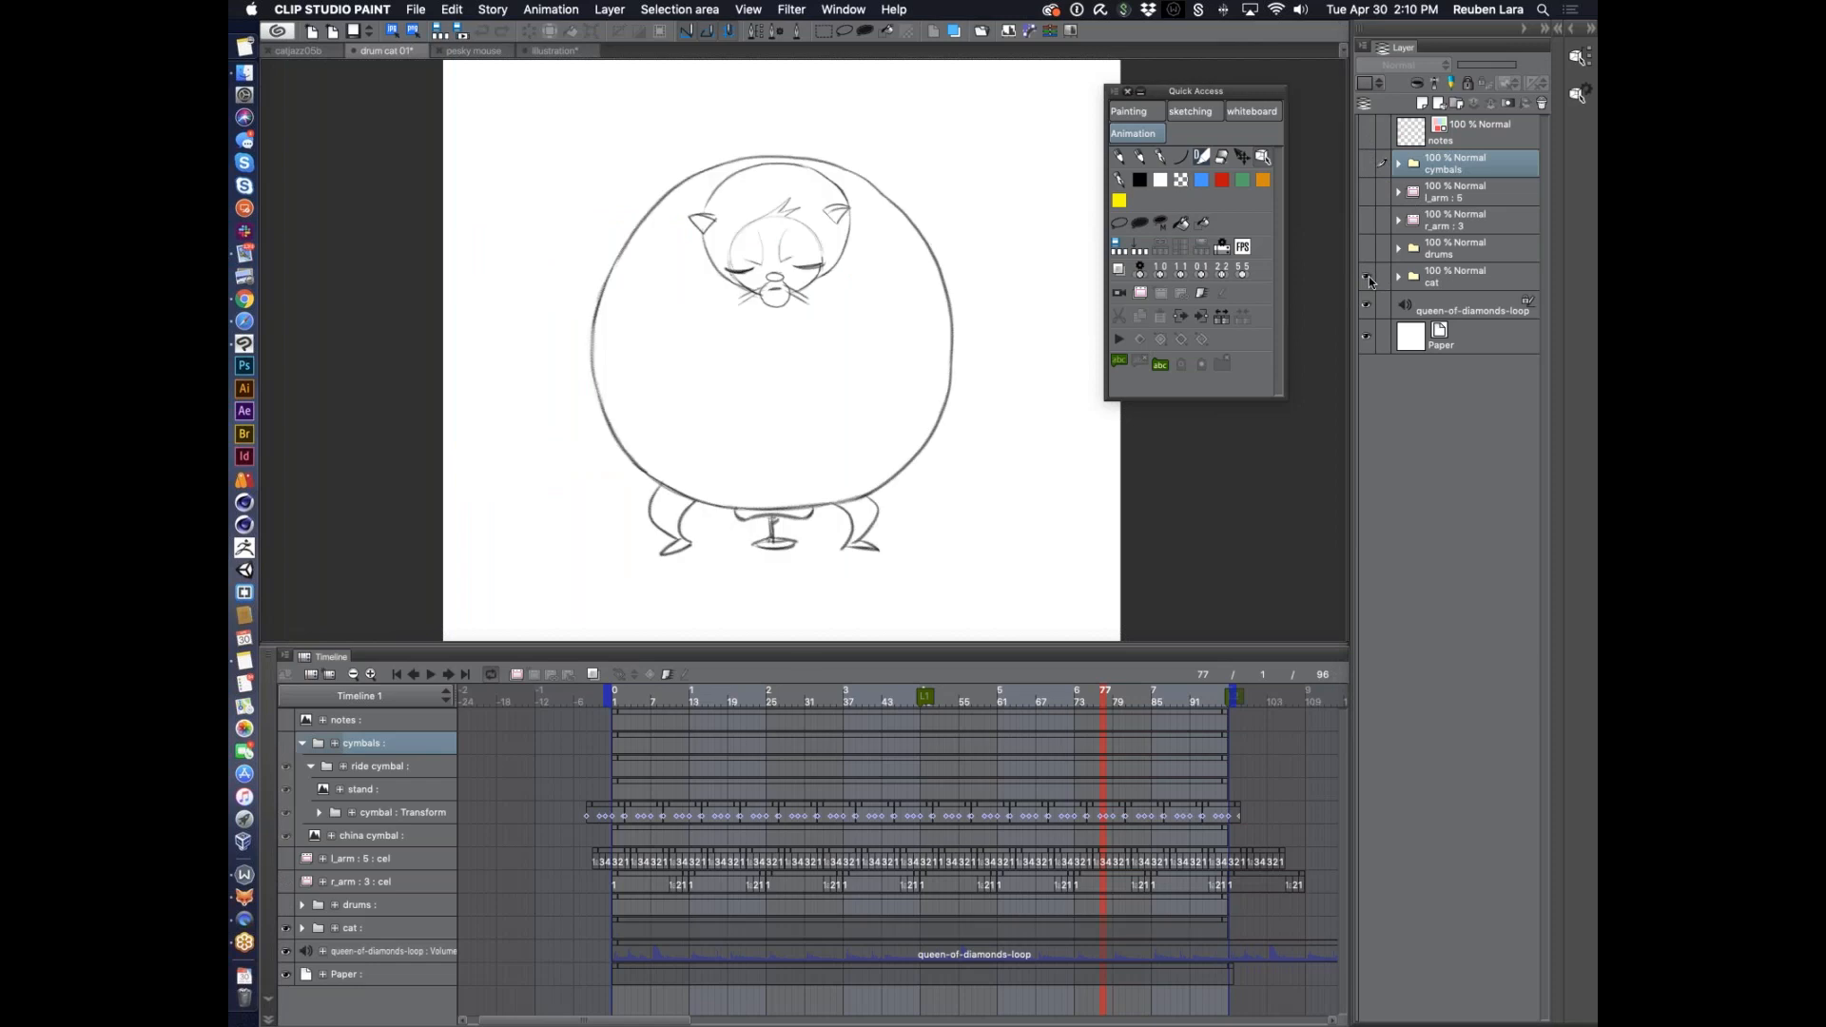
{"action": "left_click", "coordinate": [1398, 278]}
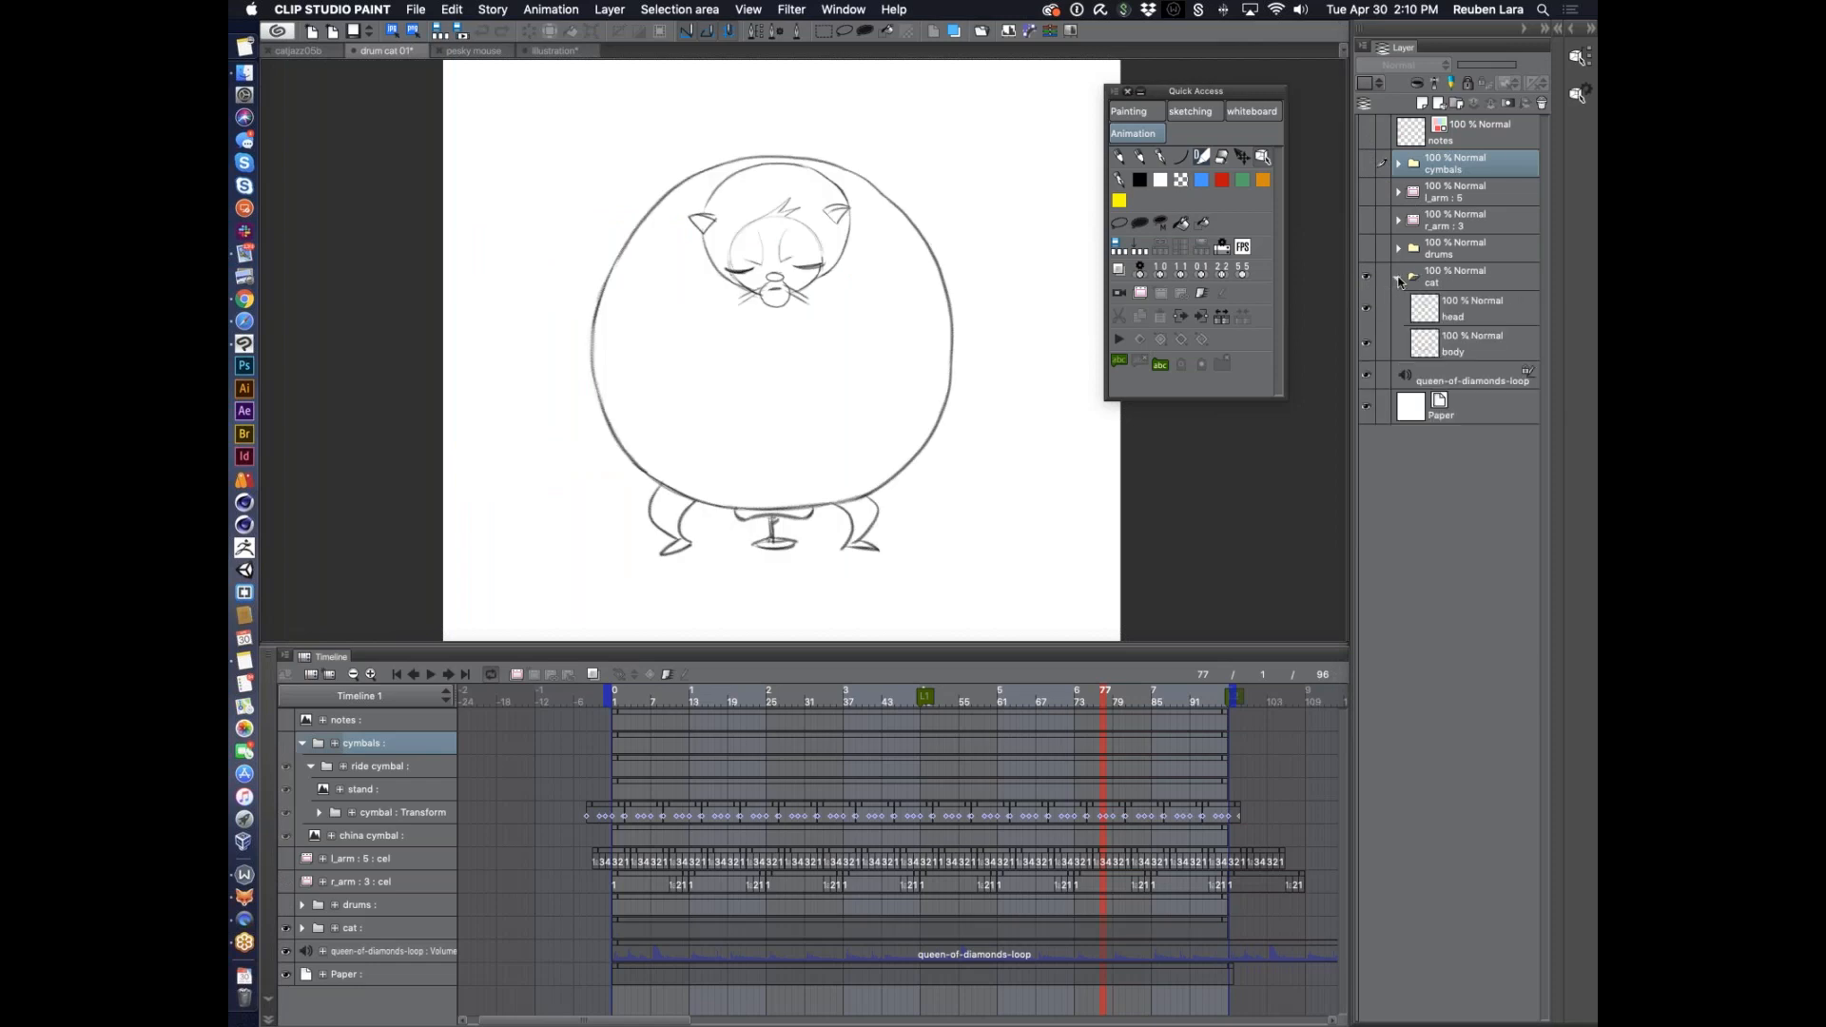
{"action": "left_click", "coordinate": [1399, 277]}
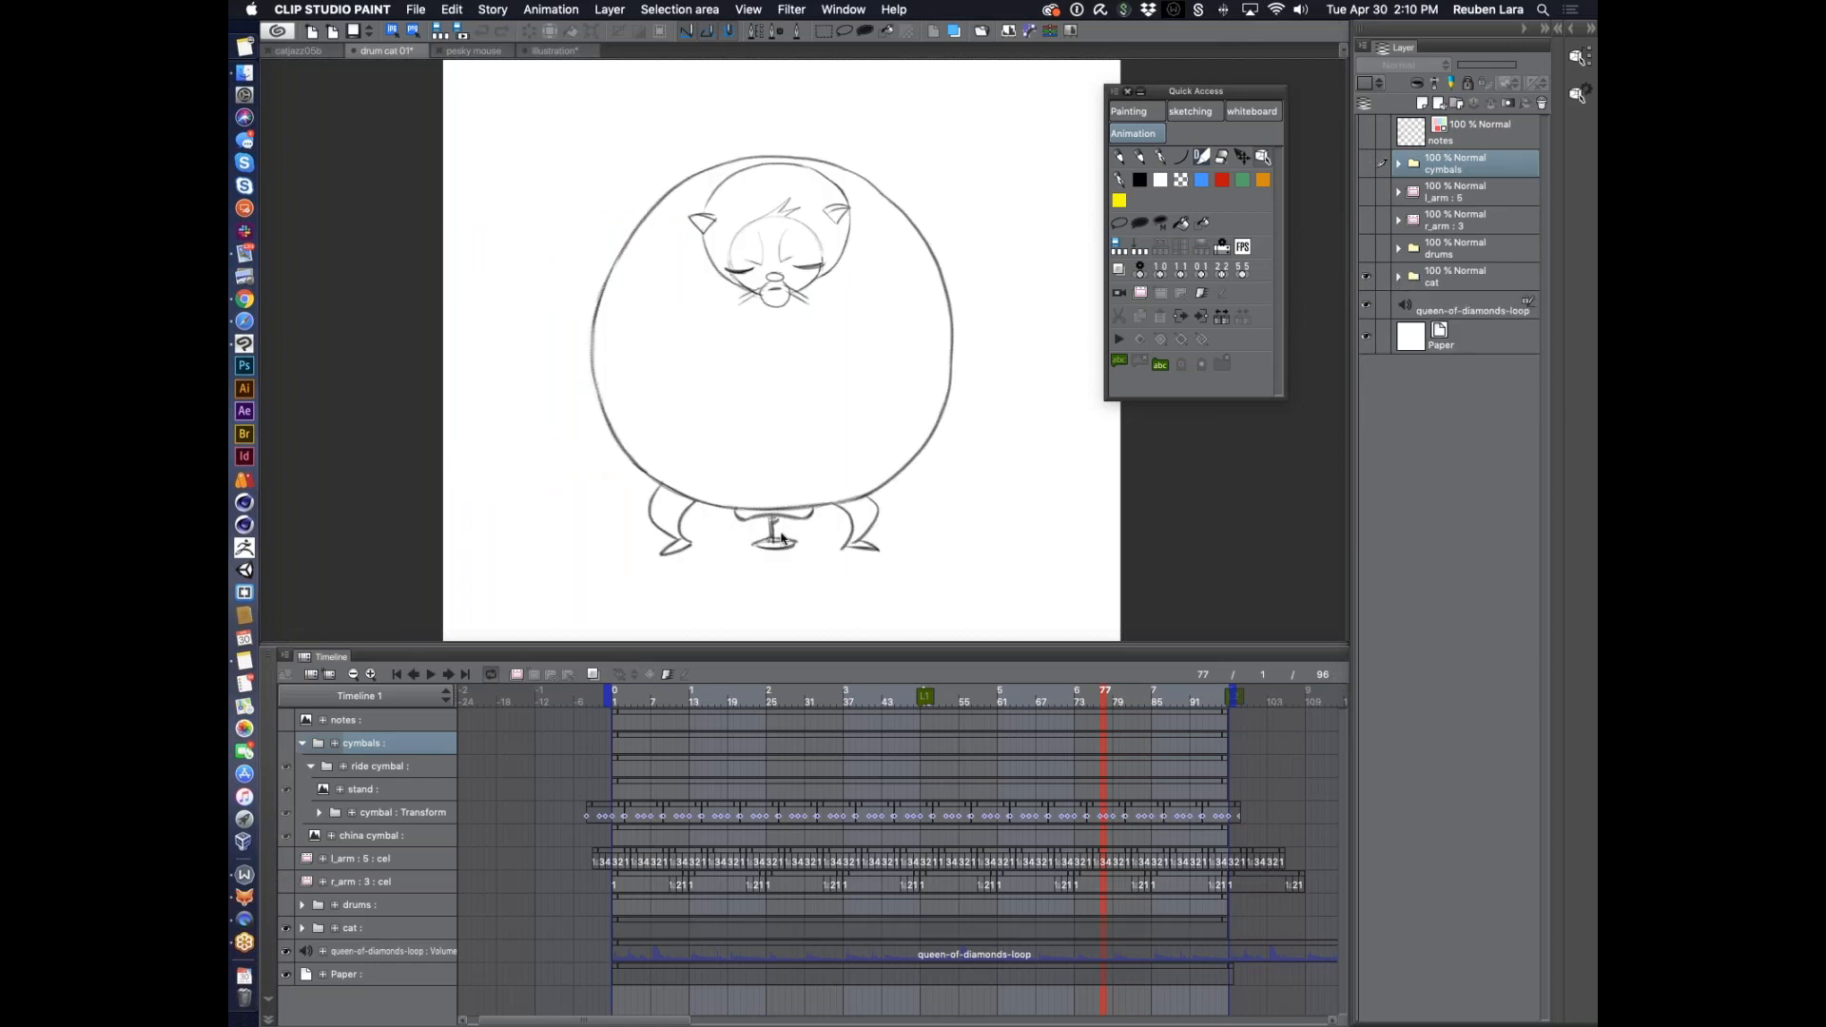
{"action": "left_click", "coordinate": [303, 742]}
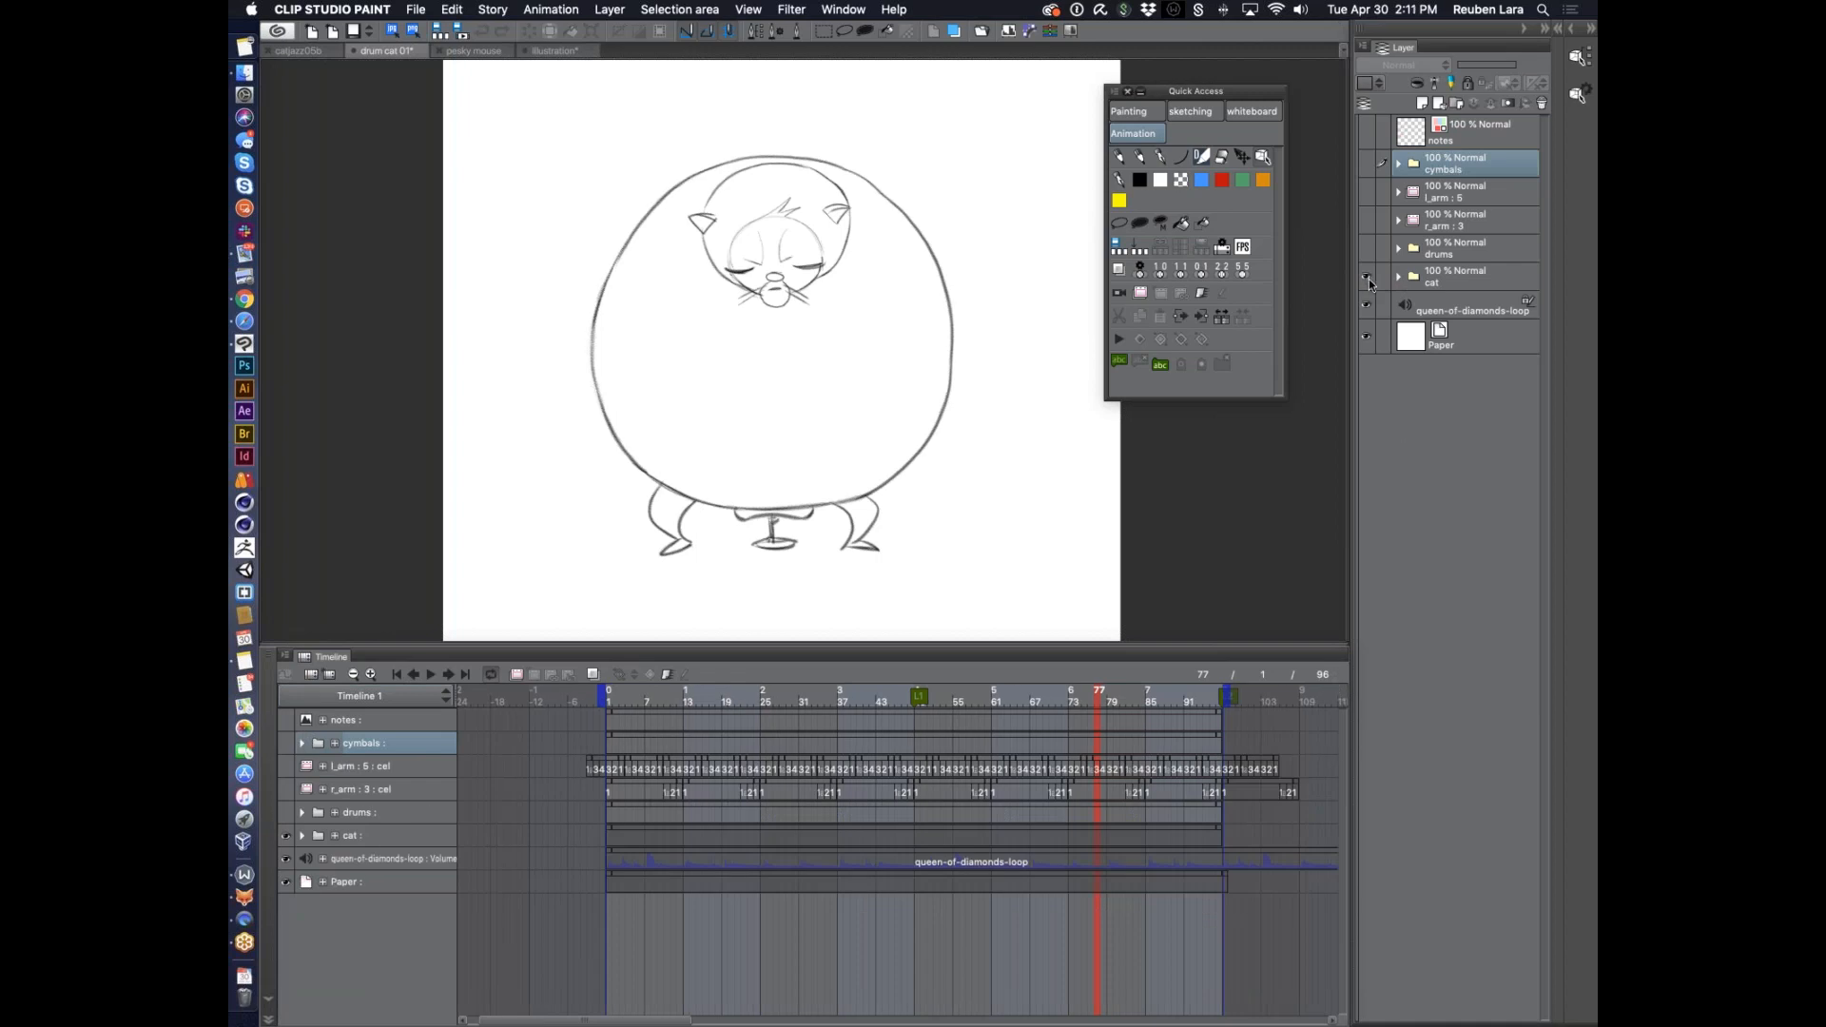
Add a new raster layer above the cat folder as a timeline track example and delete it
{"action": "left_click", "coordinate": [1455, 282]}
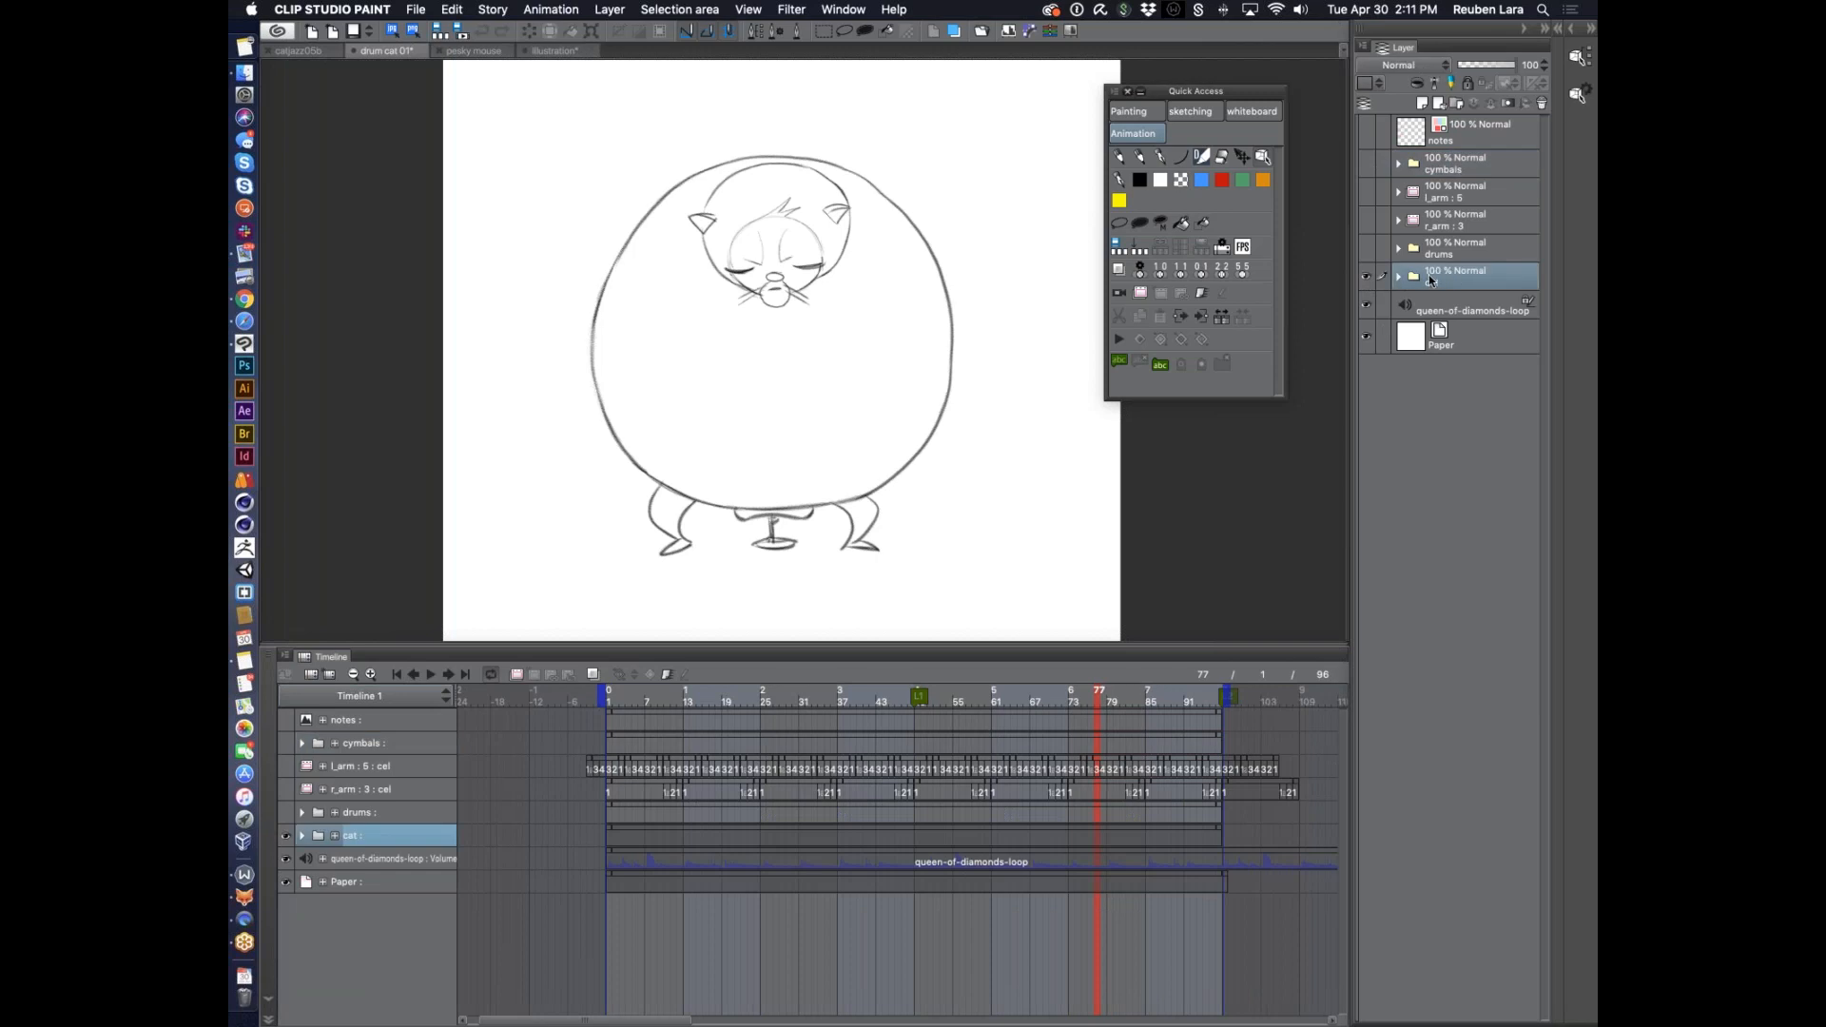
{"action": "left_click", "coordinate": [1424, 104]}
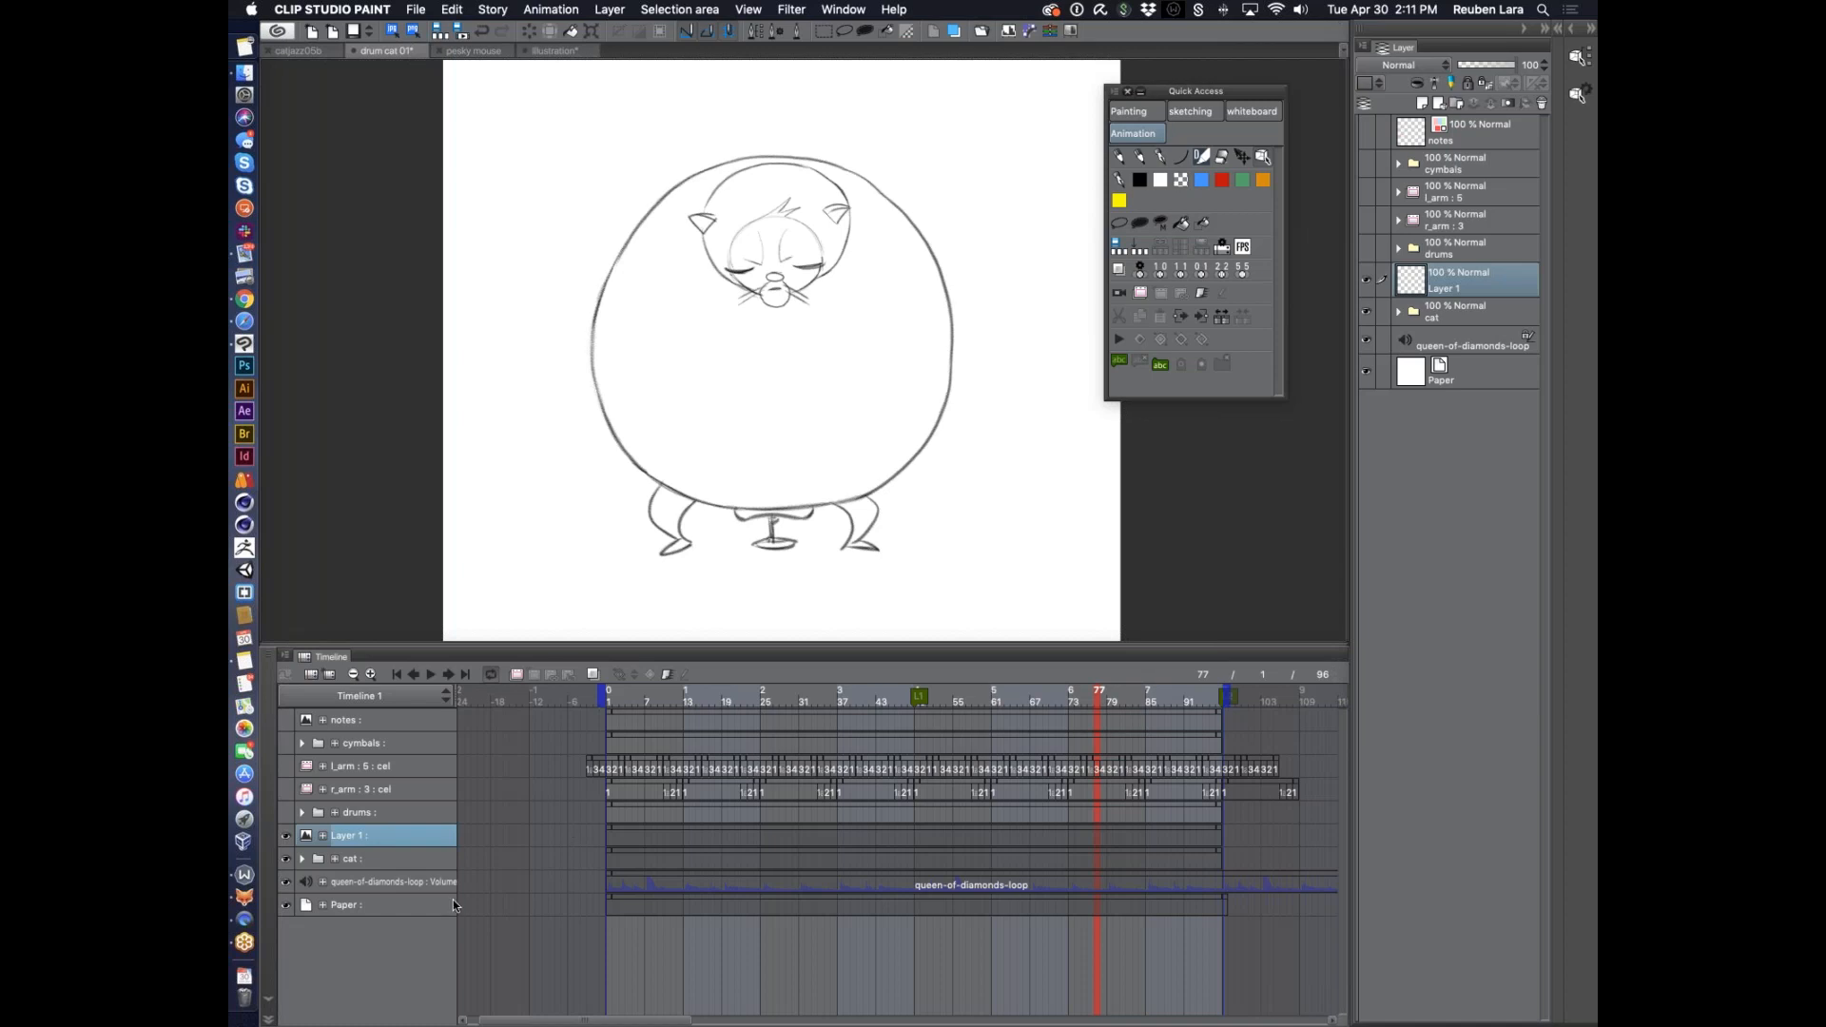
{"action": "left_click", "coordinate": [1542, 103]}
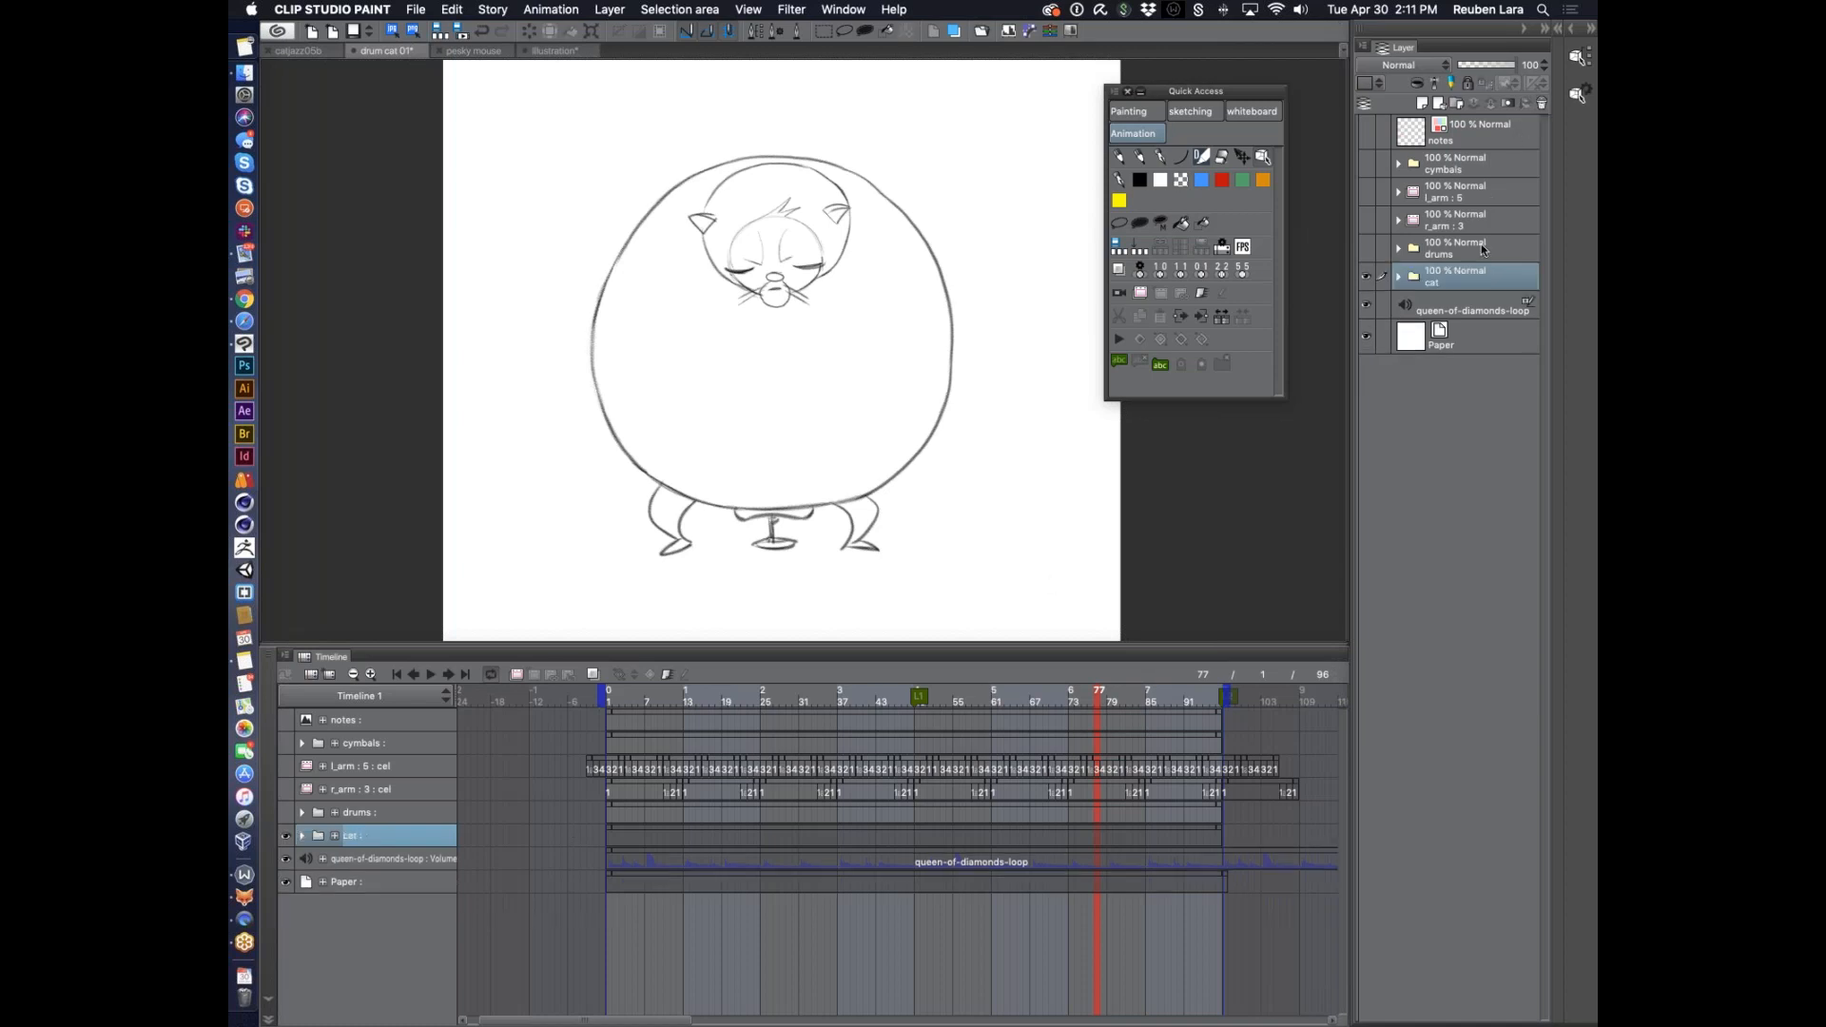
Split the cat folder's timeline clip at frame 22
{"action": "left_click", "coordinate": [654, 700]}
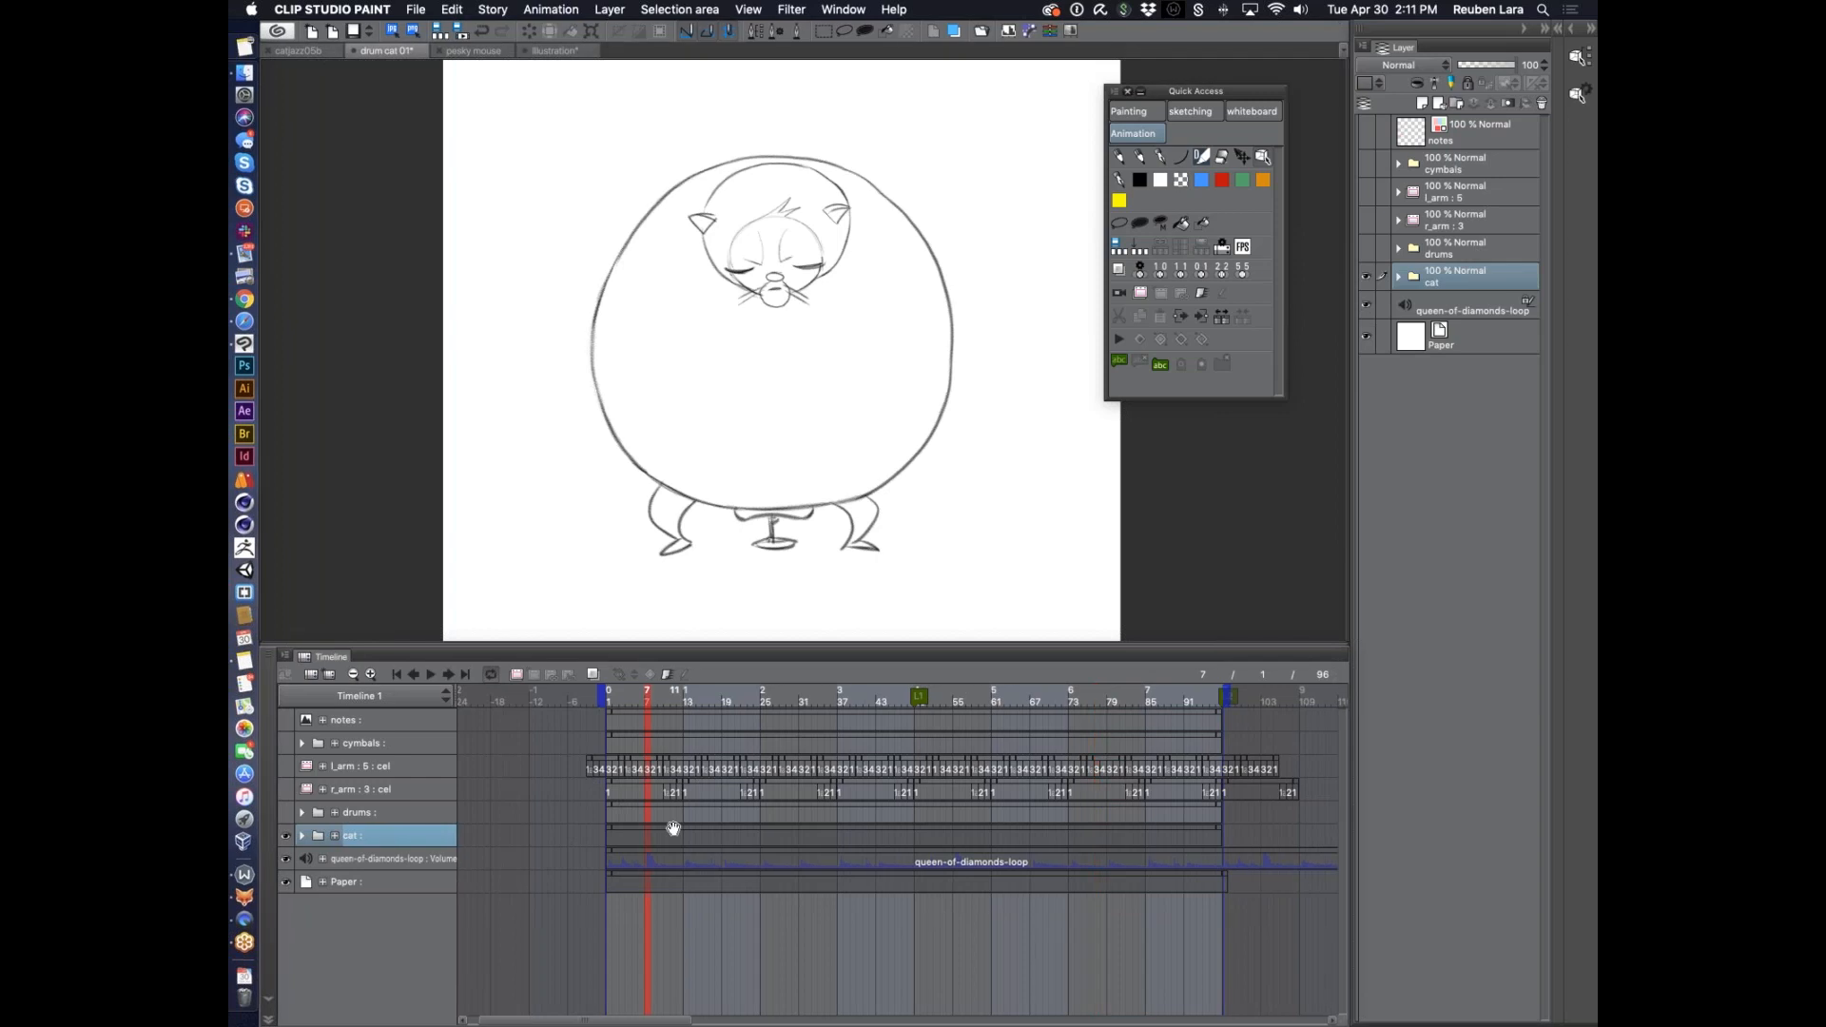
{"action": "left_click_drag", "start_coordinate": [655, 700], "coordinate": [730, 700]}
{"action": "right_click", "coordinate": [745, 831]}
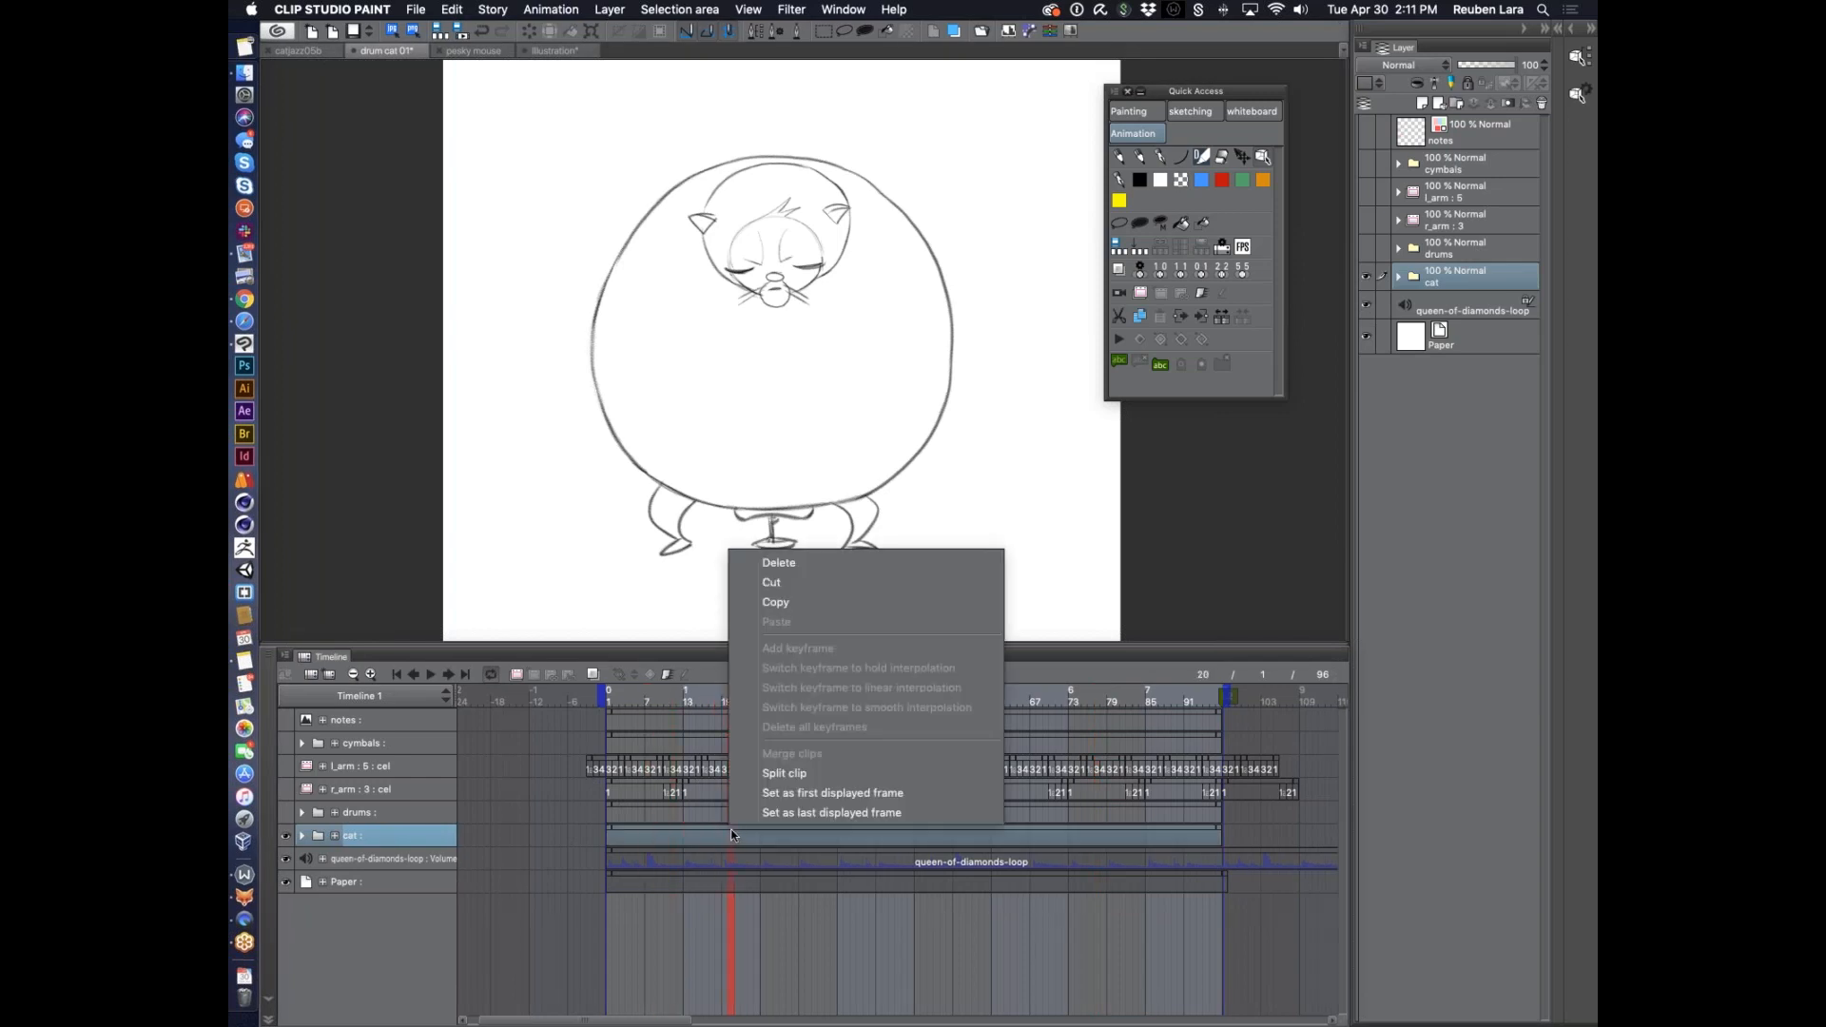
{"action": "left_click", "coordinate": [732, 836]}
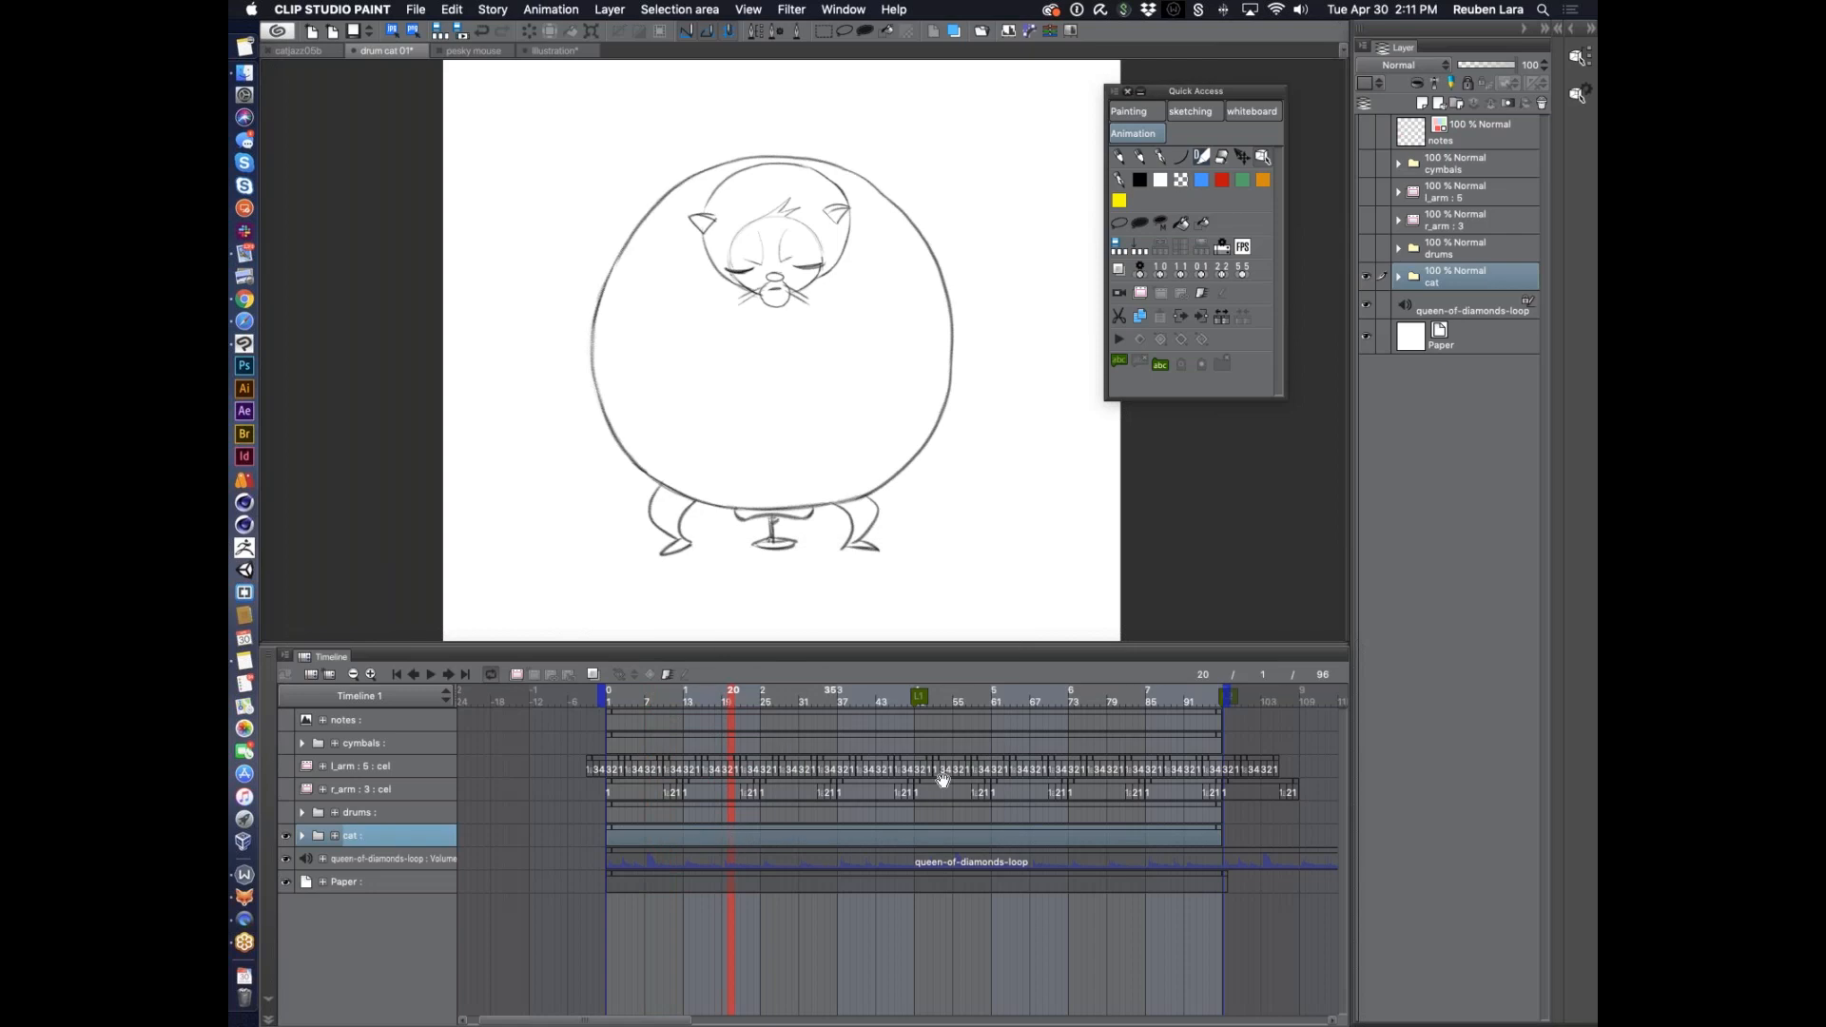
{"action": "left_click_drag", "start_coordinate": [737, 701], "coordinate": [750, 700]}
{"action": "left_click", "coordinate": [744, 701]}
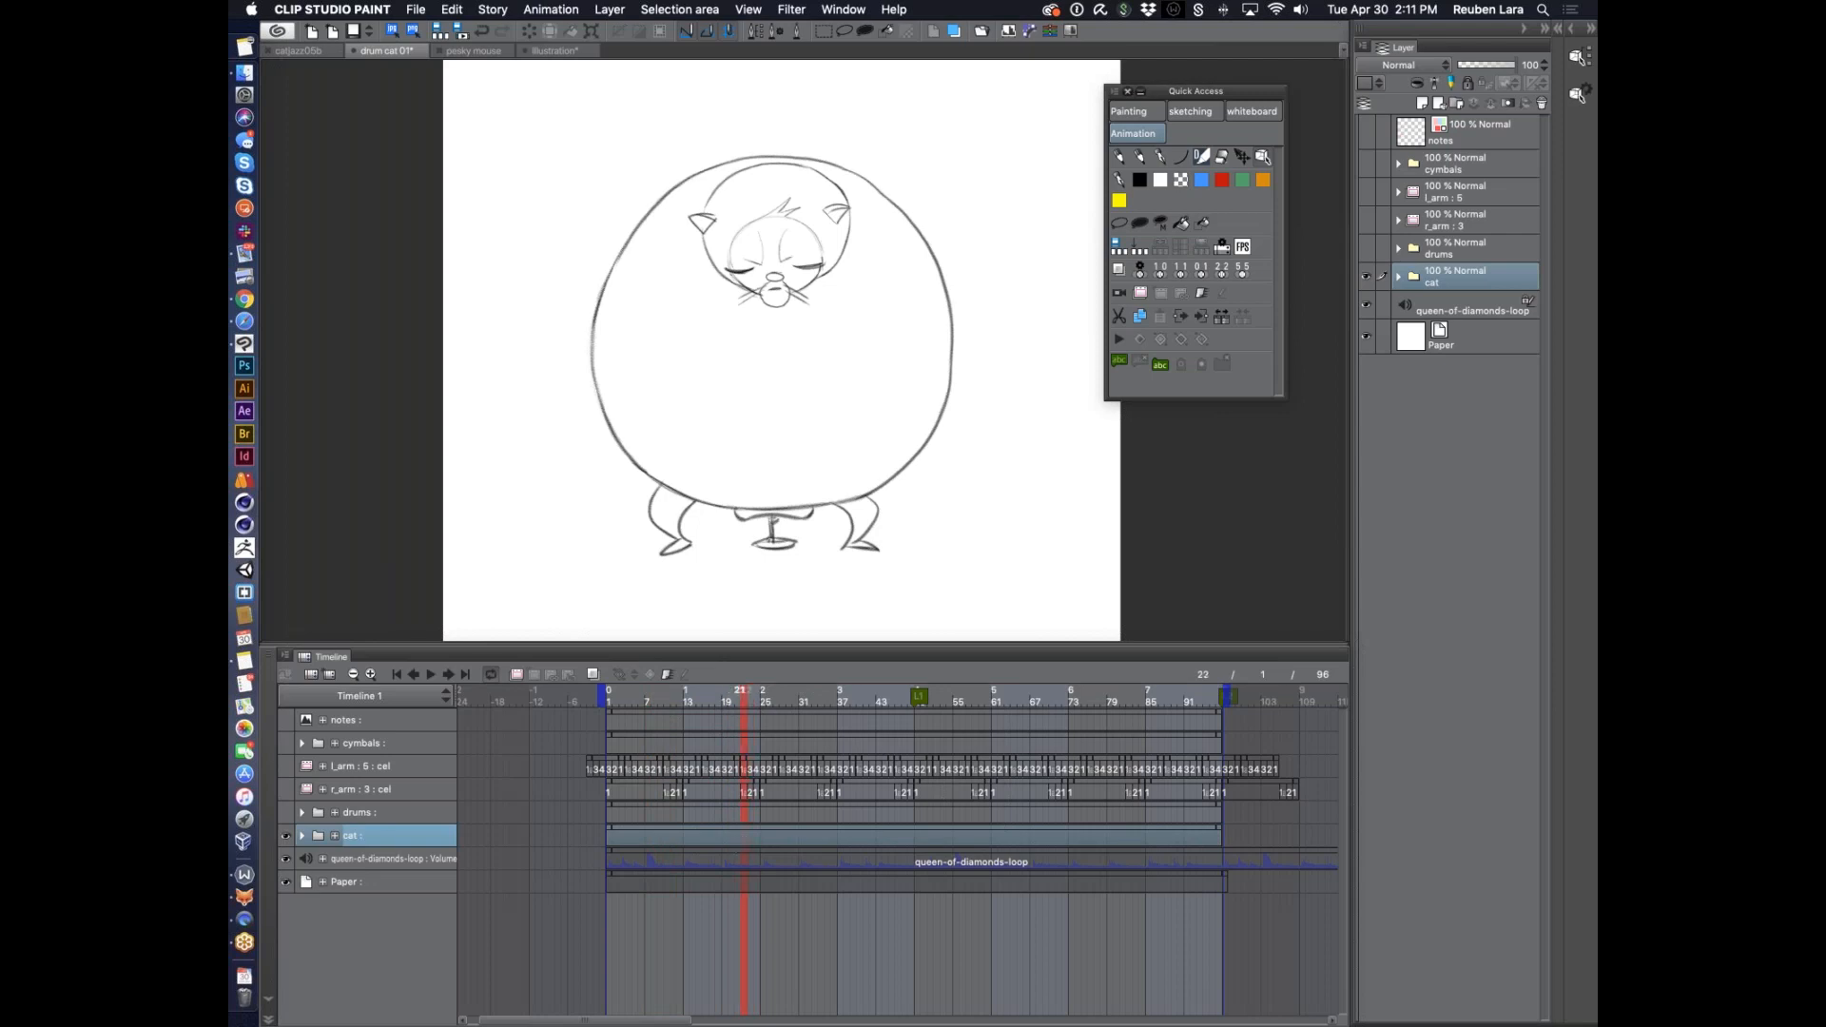
{"action": "right_click", "coordinate": [742, 832]}
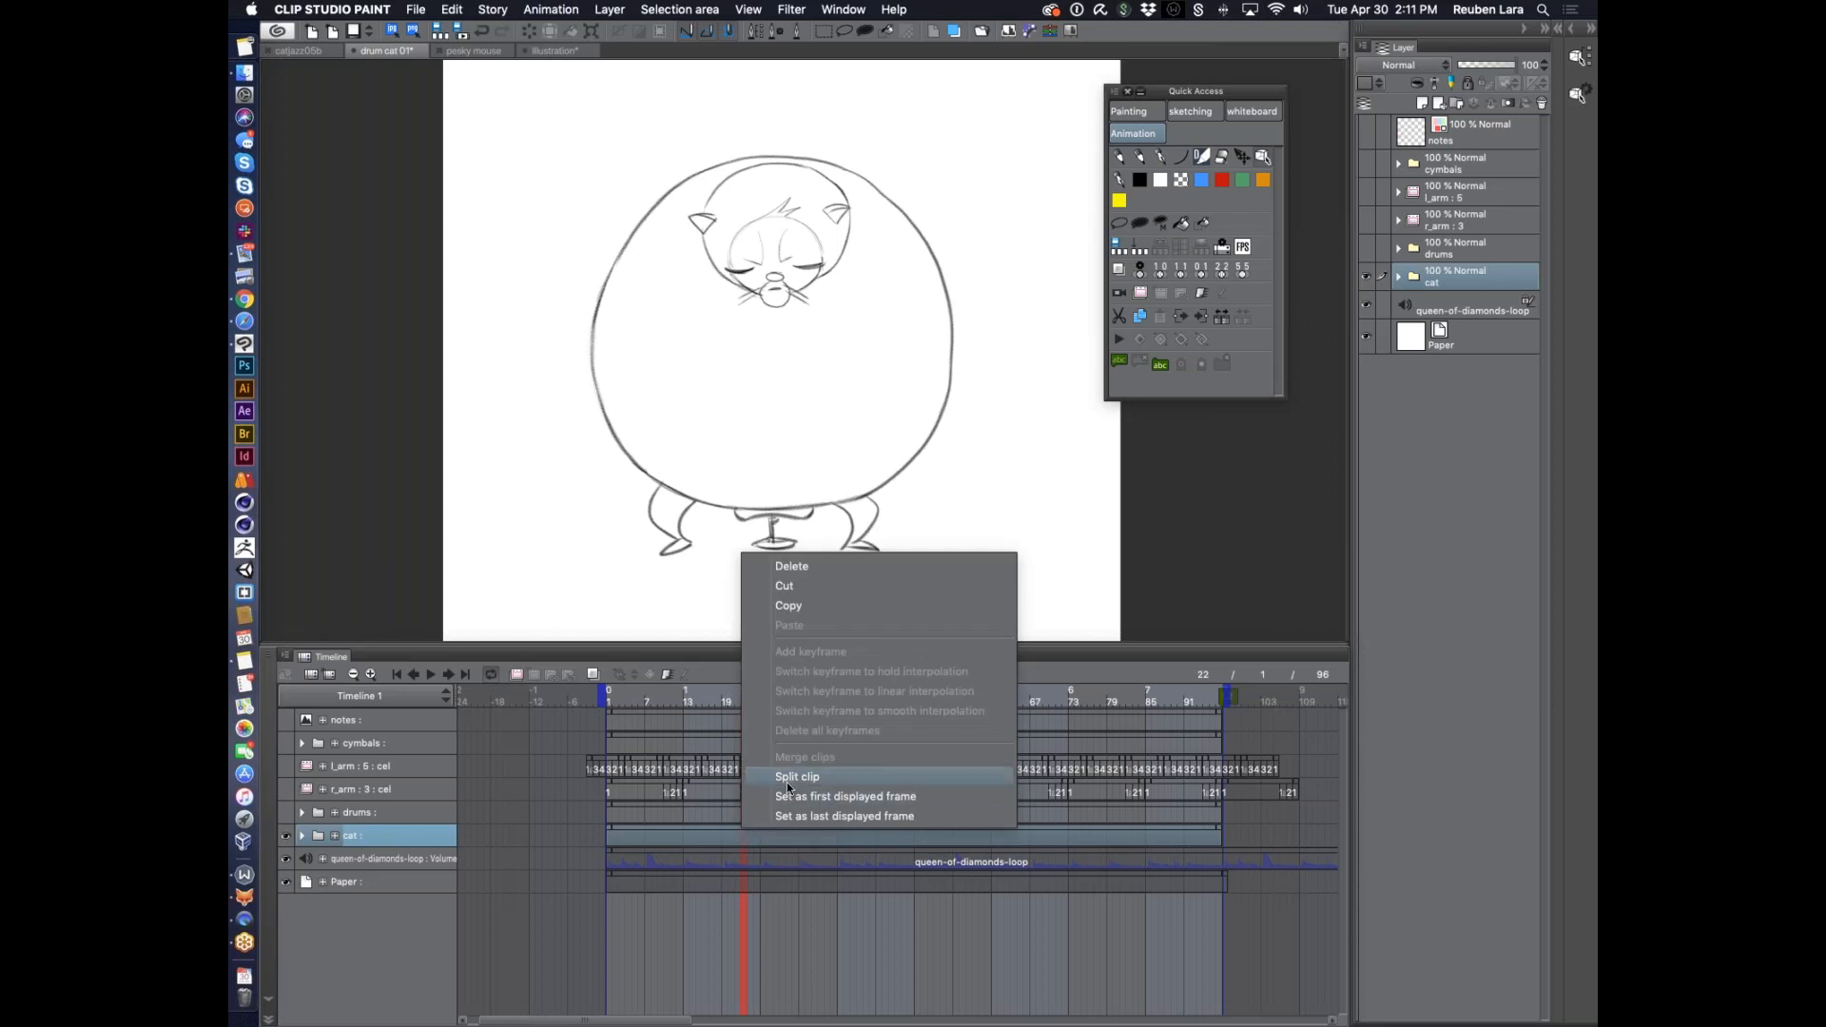
{"action": "left_click", "coordinate": [1172, 395]}
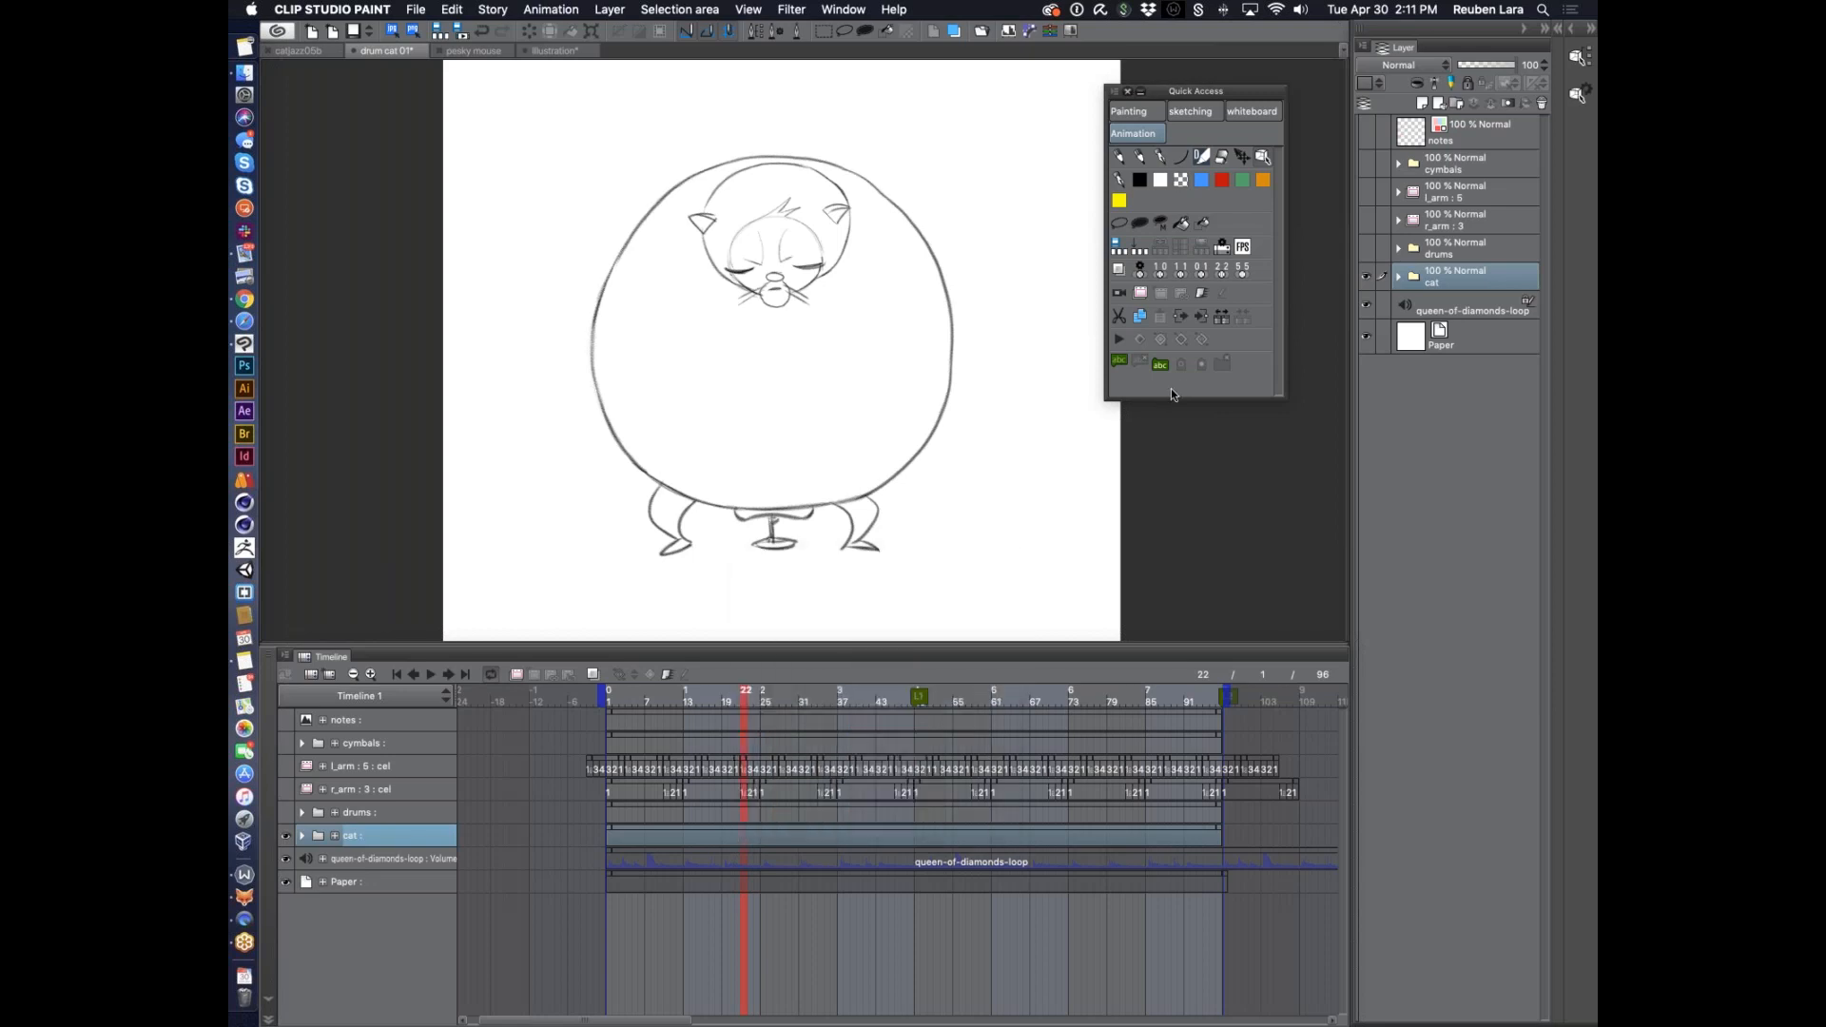
{"action": "left_click", "coordinate": [1223, 317]}
{"action": "left_click", "coordinate": [747, 831]}
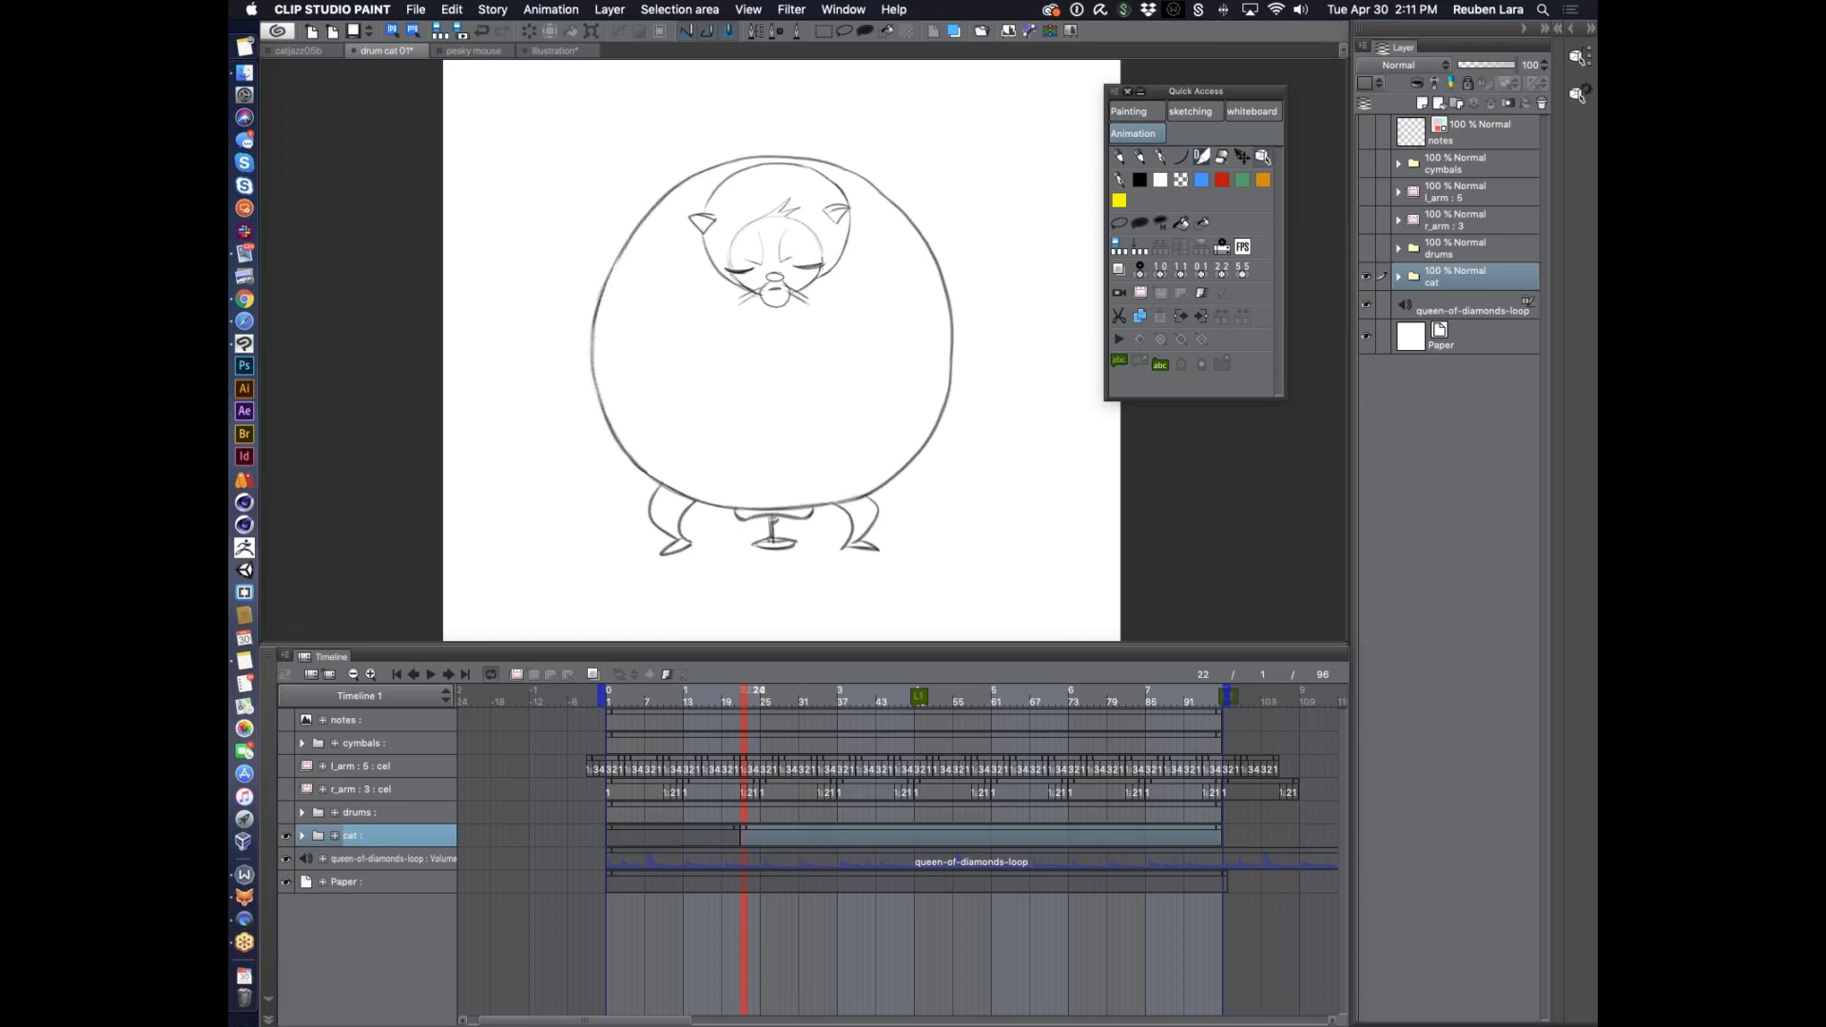
Trim the start of the second cat clip to about frame 39 and scrub the playhead across the gap
{"action": "left_click_drag", "start_coordinate": [744, 829], "coordinate": [881, 830]}
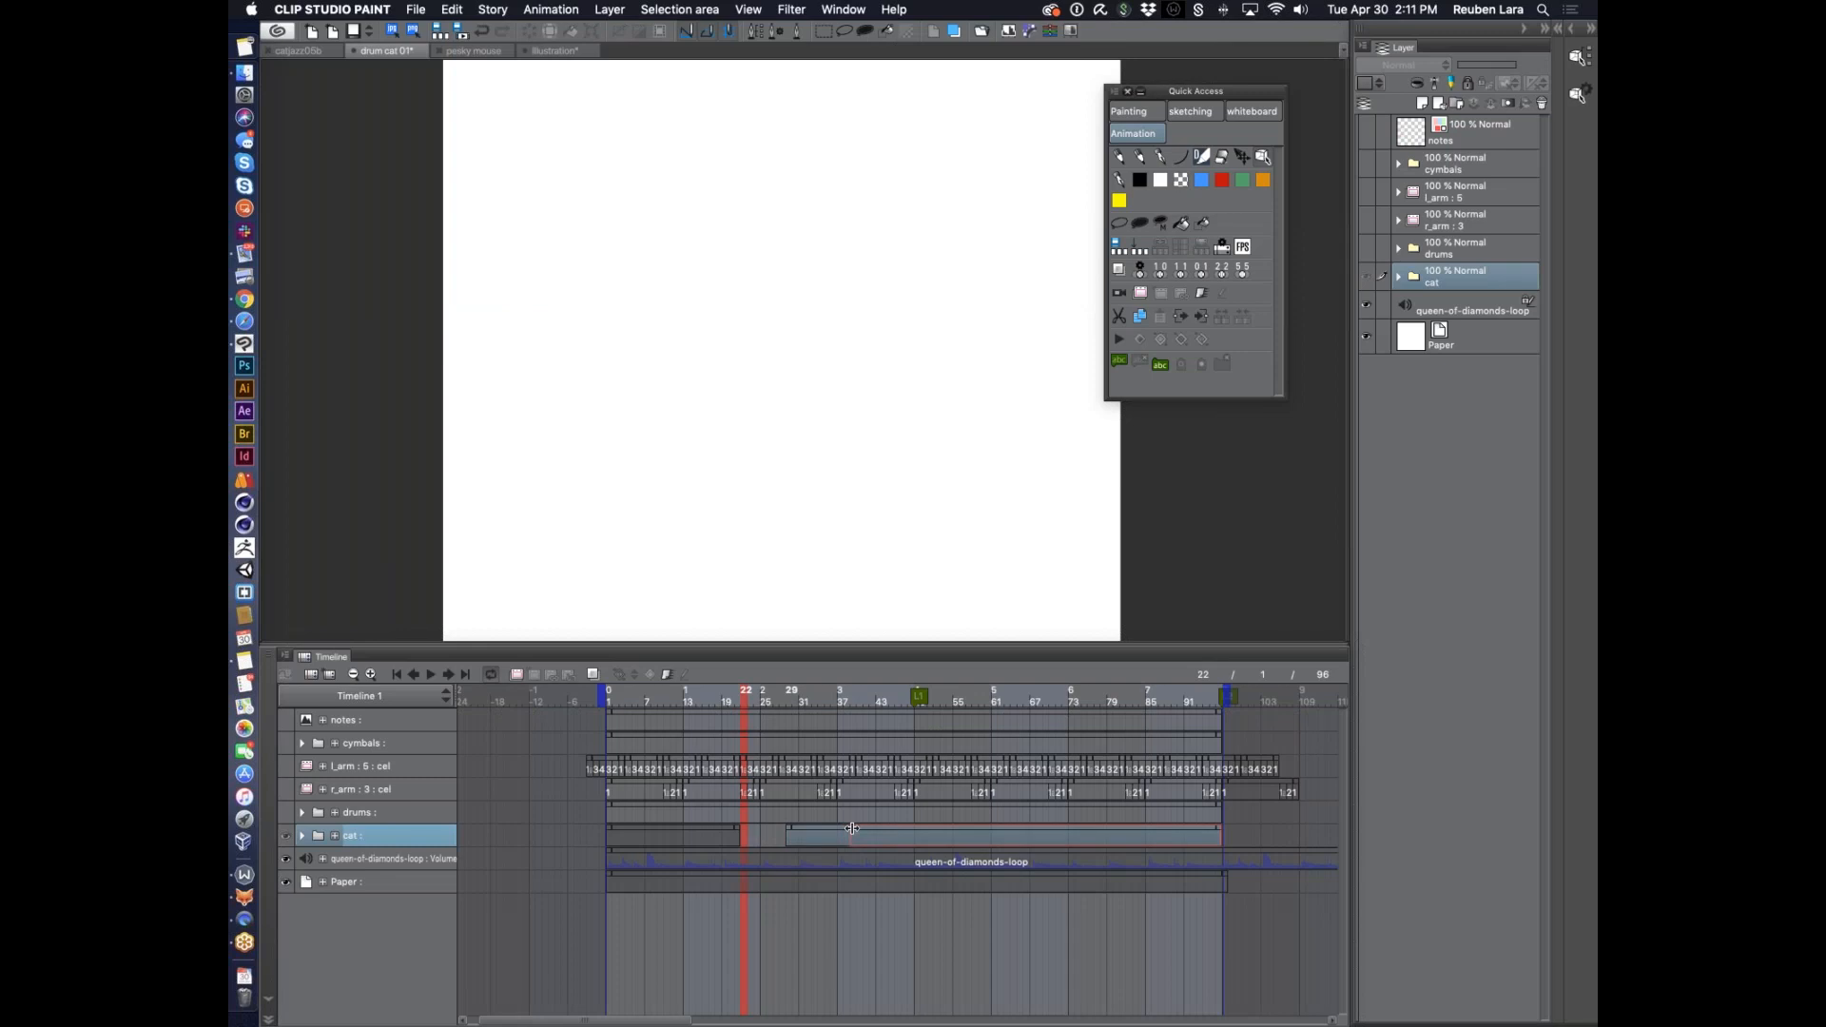
{"action": "mouse_move", "coordinate": [746, 702]}
{"action": "left_mouse_down"}
{"action": "mouse_move", "coordinate": [694, 704]}
{"action": "mouse_move", "coordinate": [960, 704]}
{"action": "left_mouse_up"}
{"action": "left_click_drag", "start_coordinate": [1057, 704], "coordinate": [729, 706]}
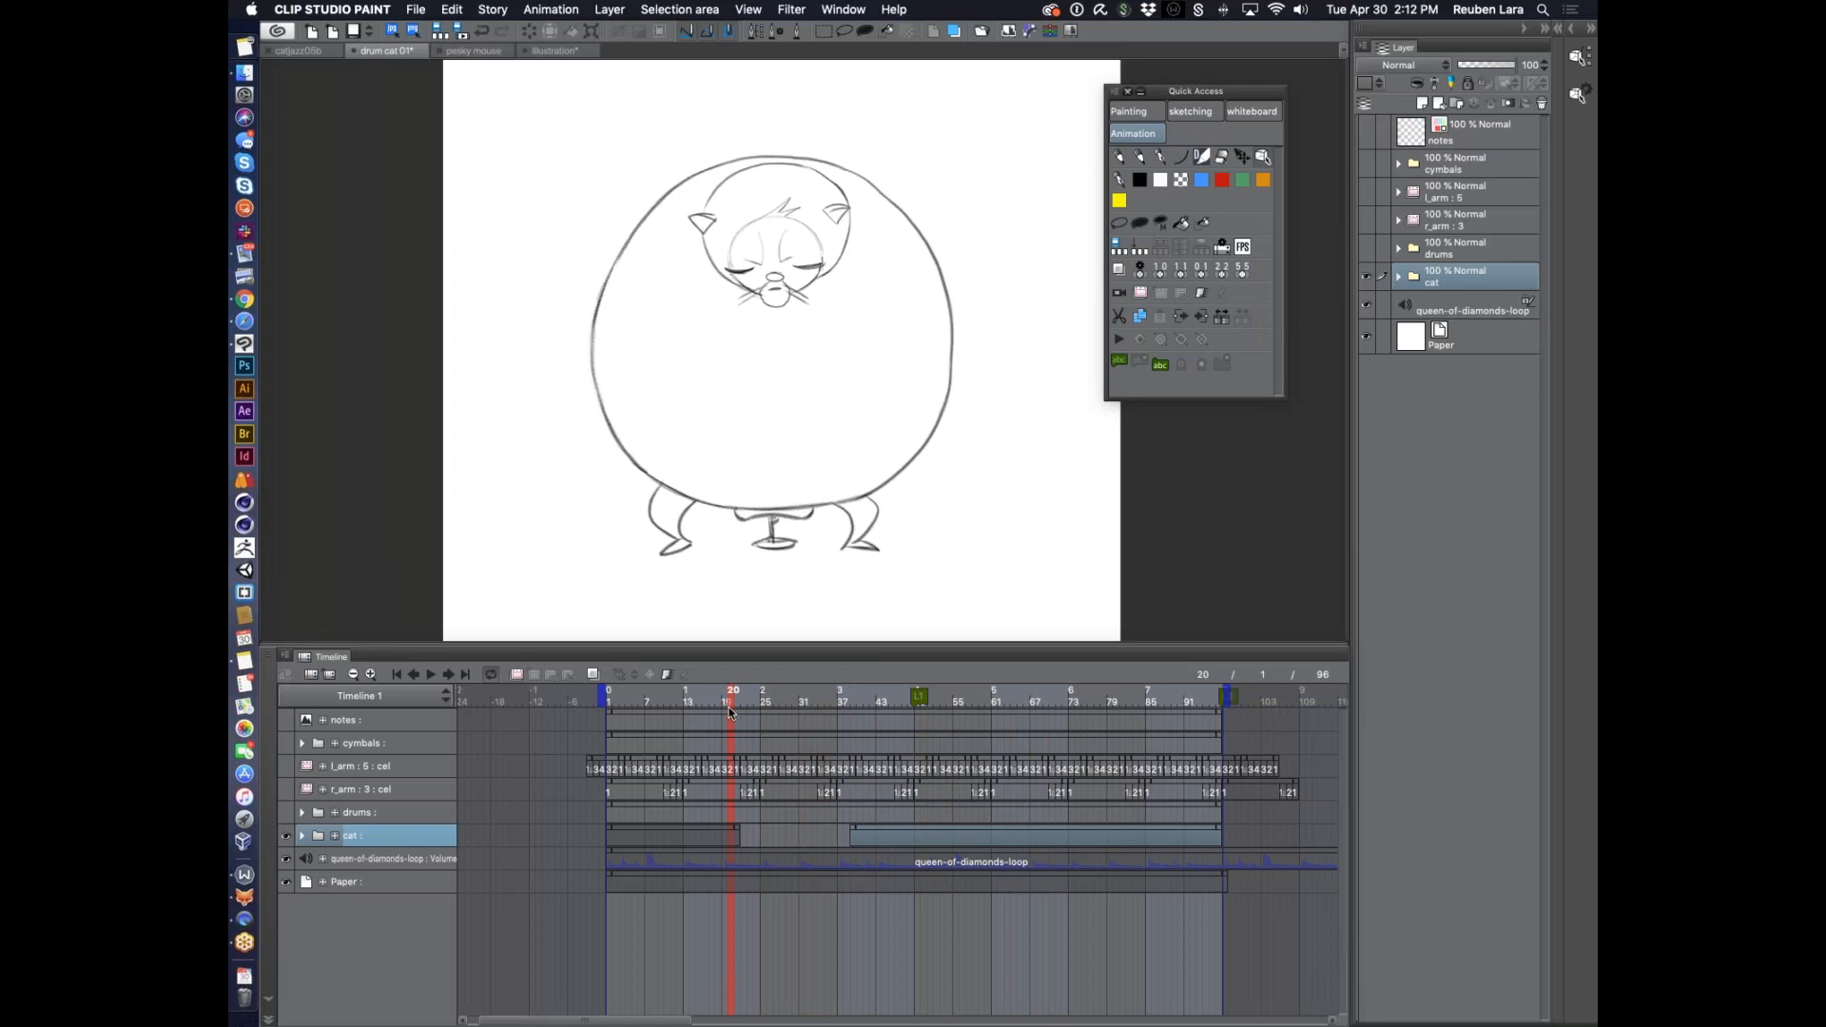
Extend the second cat clip back to the end of the first and merge both clips into one
{"action": "left_click_drag", "start_coordinate": [852, 829], "coordinate": [745, 832]}
{"action": "left_click", "coordinate": [720, 828], "text": "shift"}
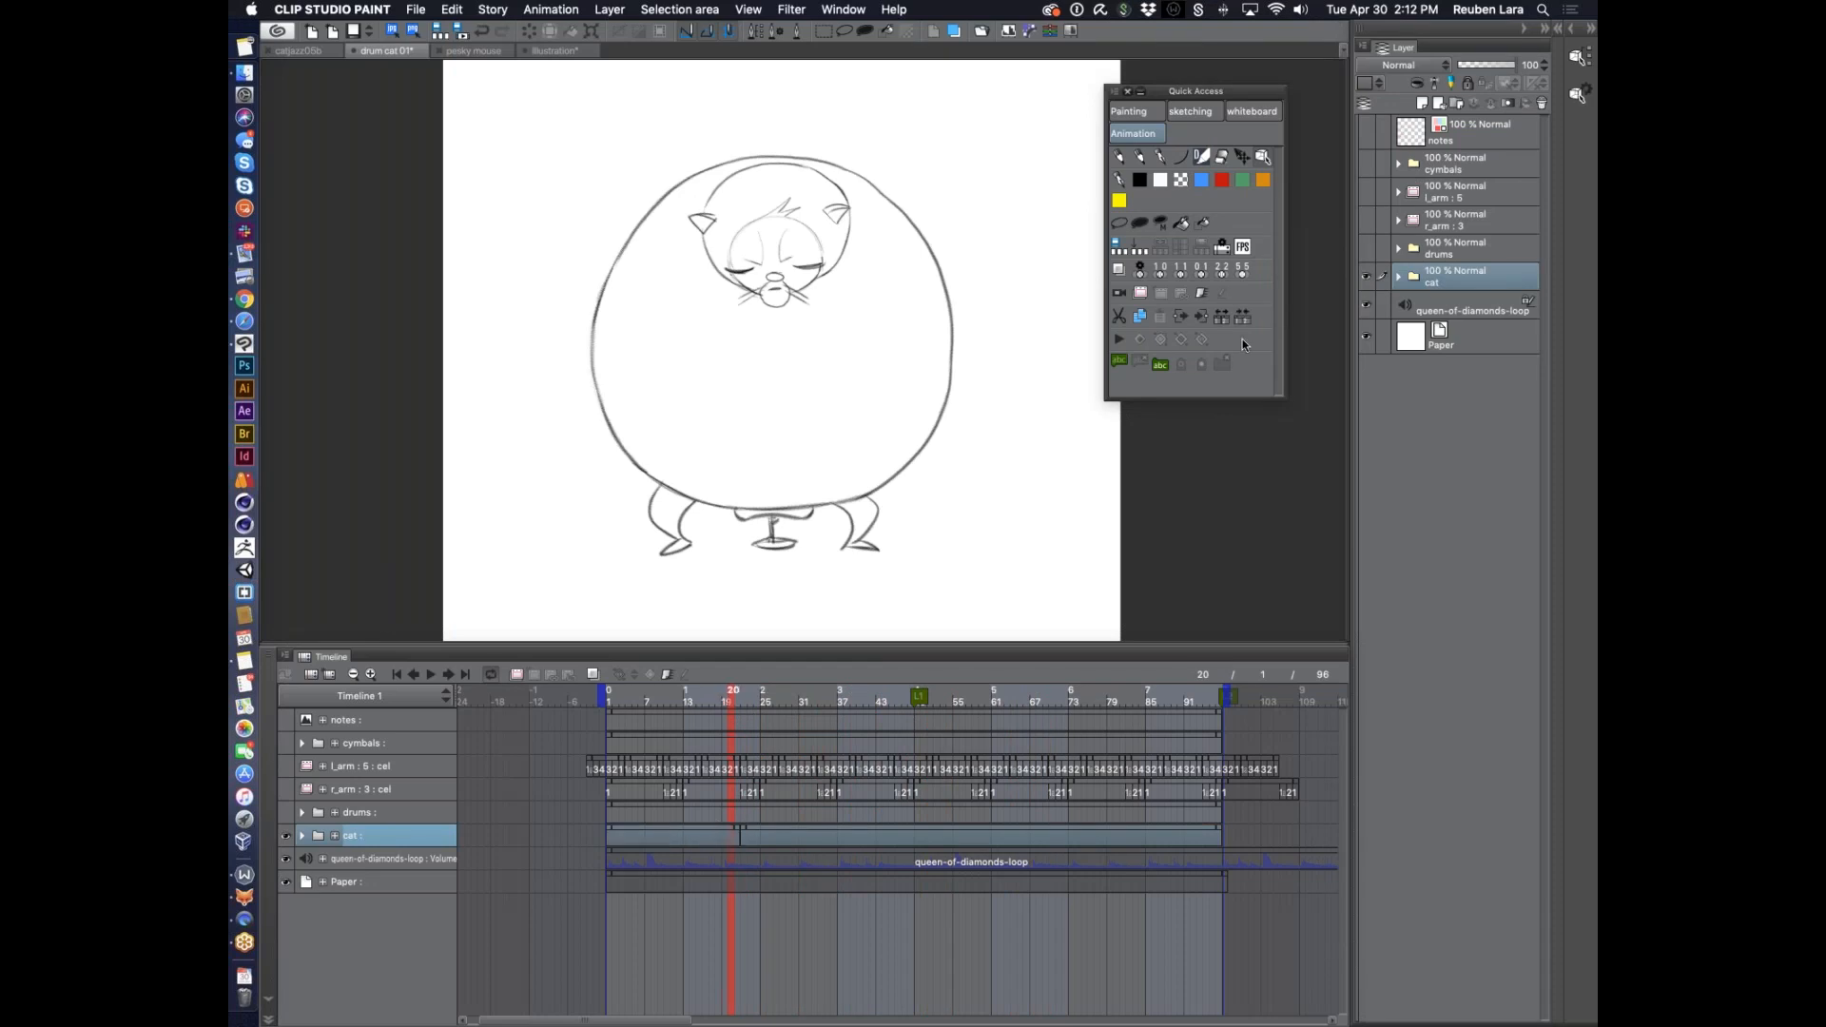
{"action": "right_click", "coordinate": [757, 824]}
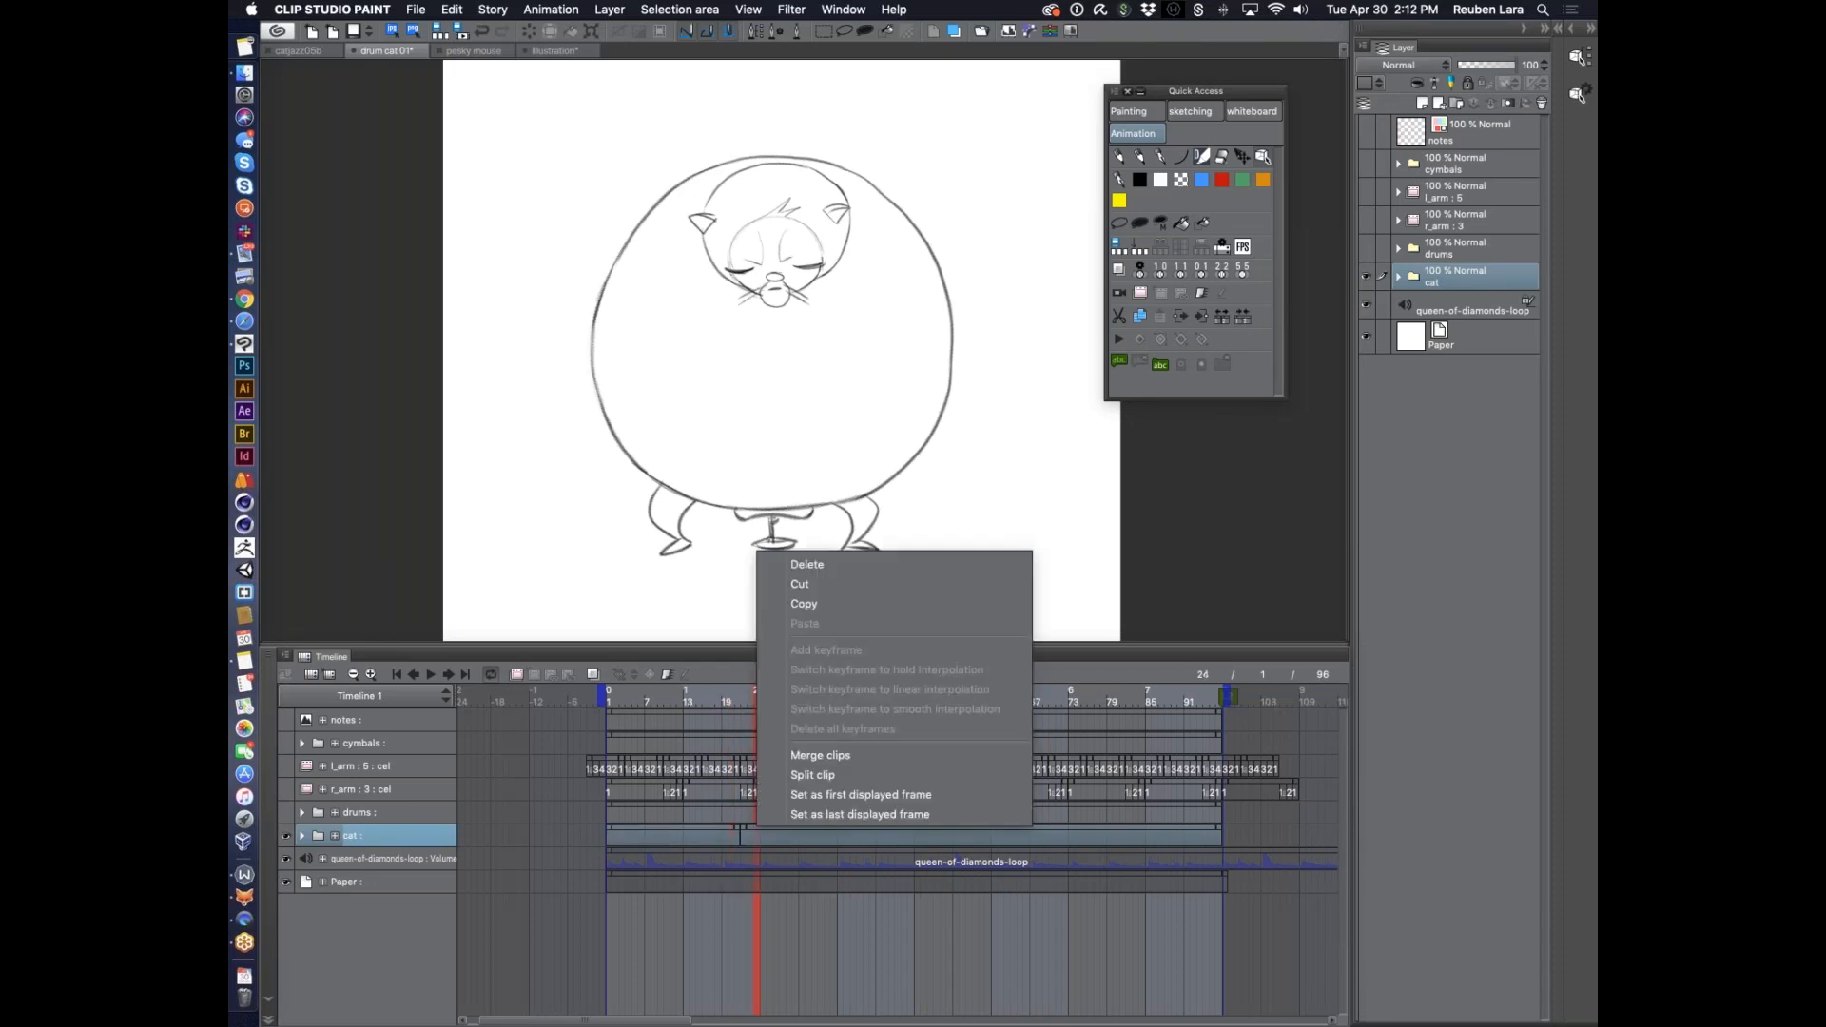
{"action": "left_click", "coordinate": [1202, 428]}
{"action": "left_click", "coordinate": [1246, 320]}
{"action": "key", "text": "Left"}
{"action": "key", "text": "Left"}
{"action": "left_click_drag", "start_coordinate": [715, 705], "coordinate": [738, 700]}
Show the drums folder on the canvas and examine its toms and snare layers
{"action": "left_click", "coordinate": [1369, 251]}
{"action": "left_click", "coordinate": [1398, 248]}
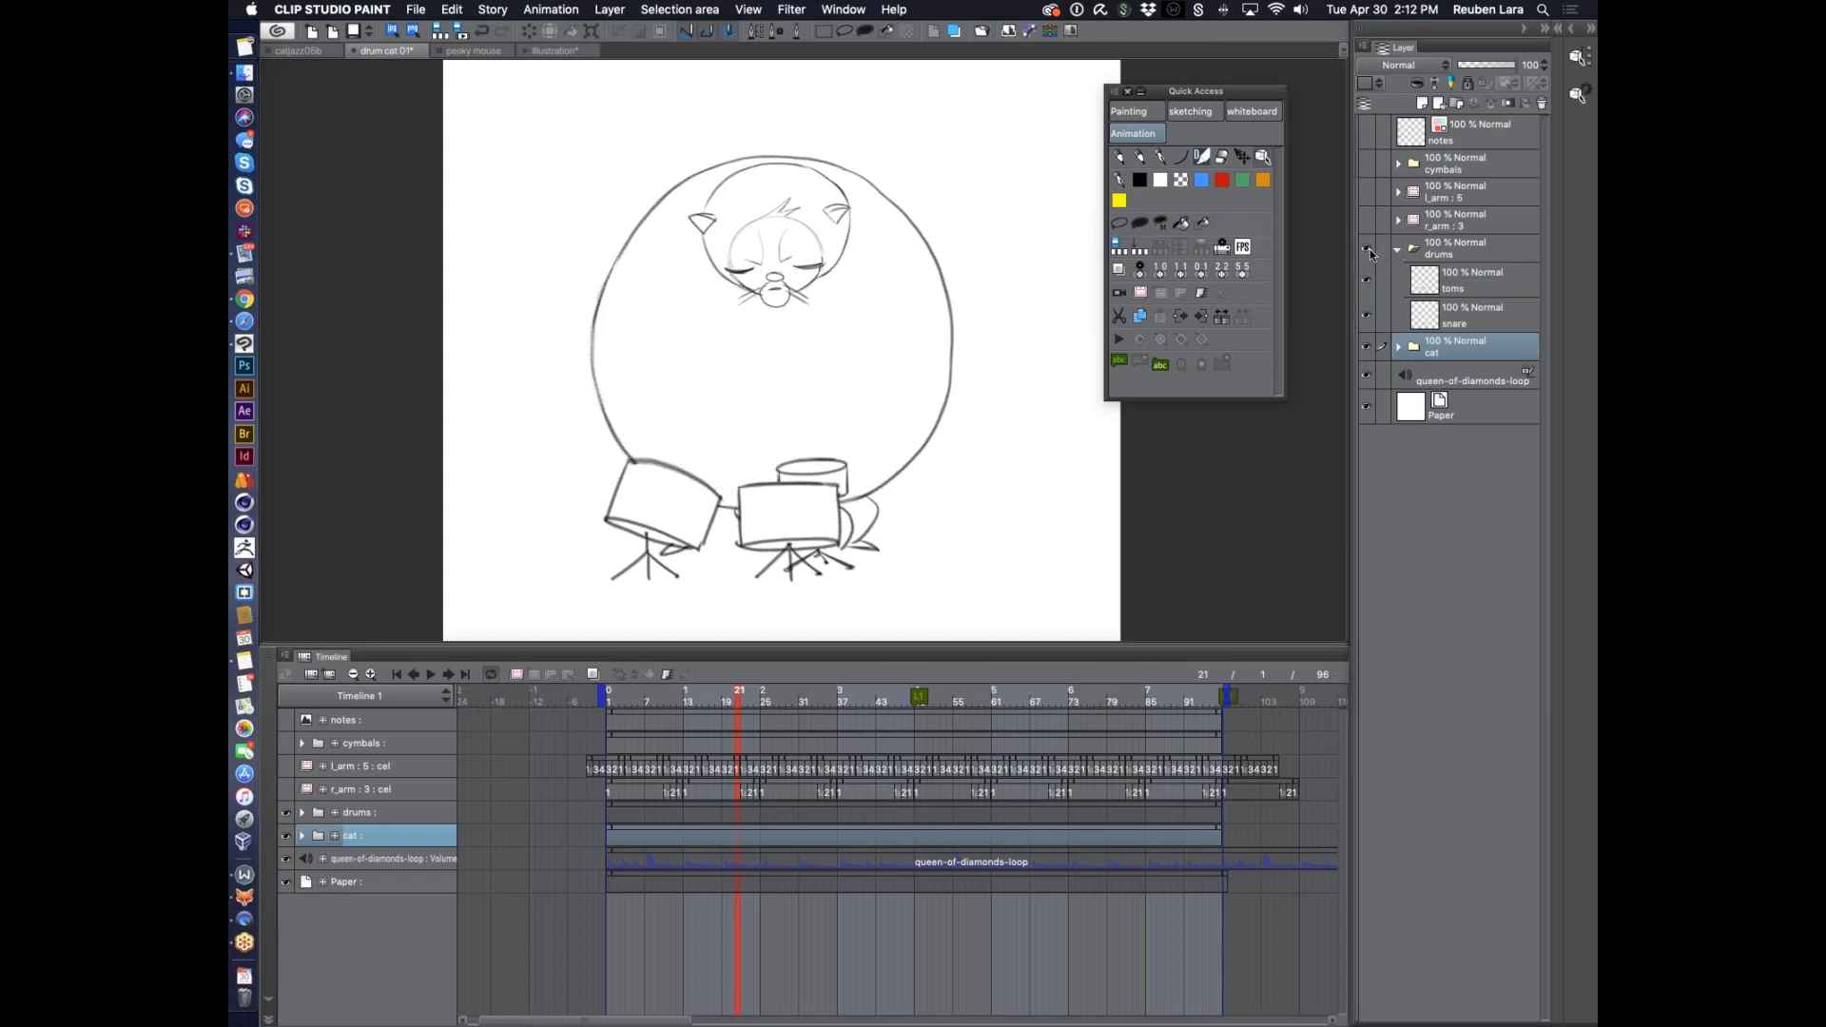
{"action": "left_click", "coordinate": [1398, 248]}
{"action": "left_click", "coordinate": [1367, 251]}
{"action": "left_click", "coordinate": [1367, 251]}
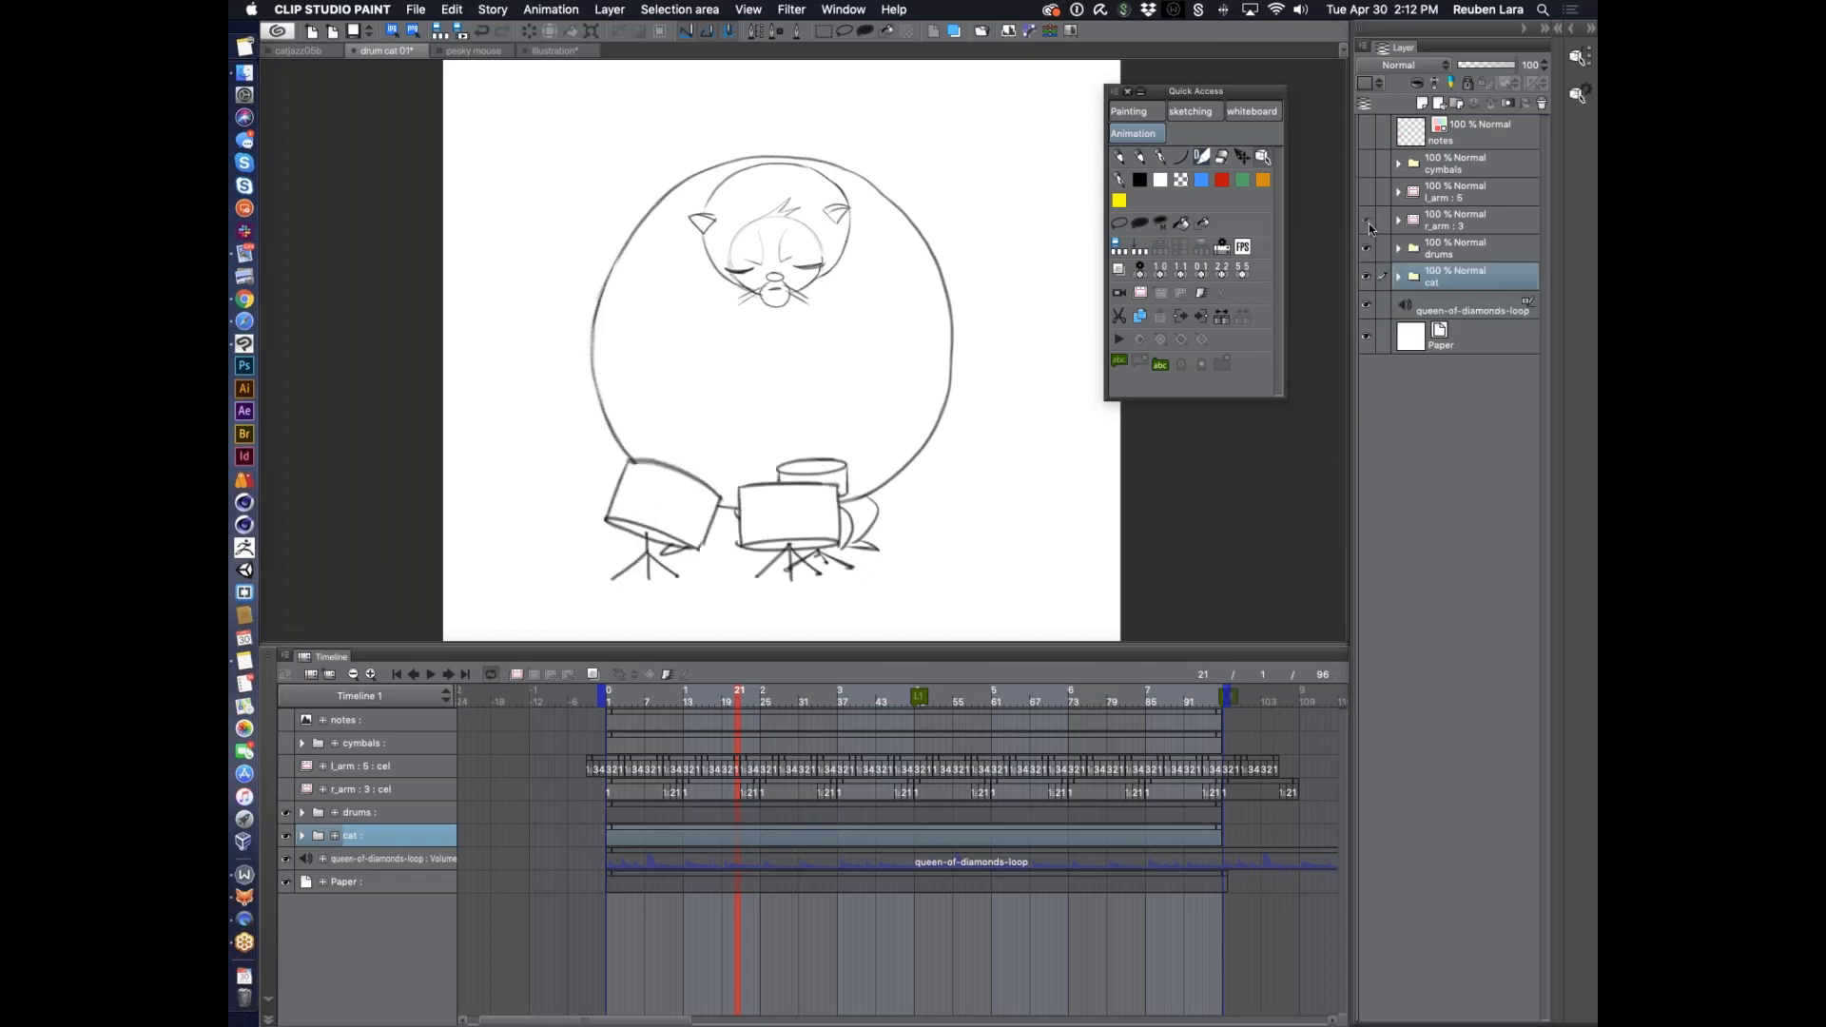
Show the r_arm animation folder, expand it and compare its cels 1, 1a and 2 on the canvas
{"action": "left_click", "coordinate": [1366, 220]}
{"action": "left_click", "coordinate": [1397, 220]}
{"action": "left_click", "coordinate": [1446, 317]}
{"action": "left_click", "coordinate": [1456, 285]}
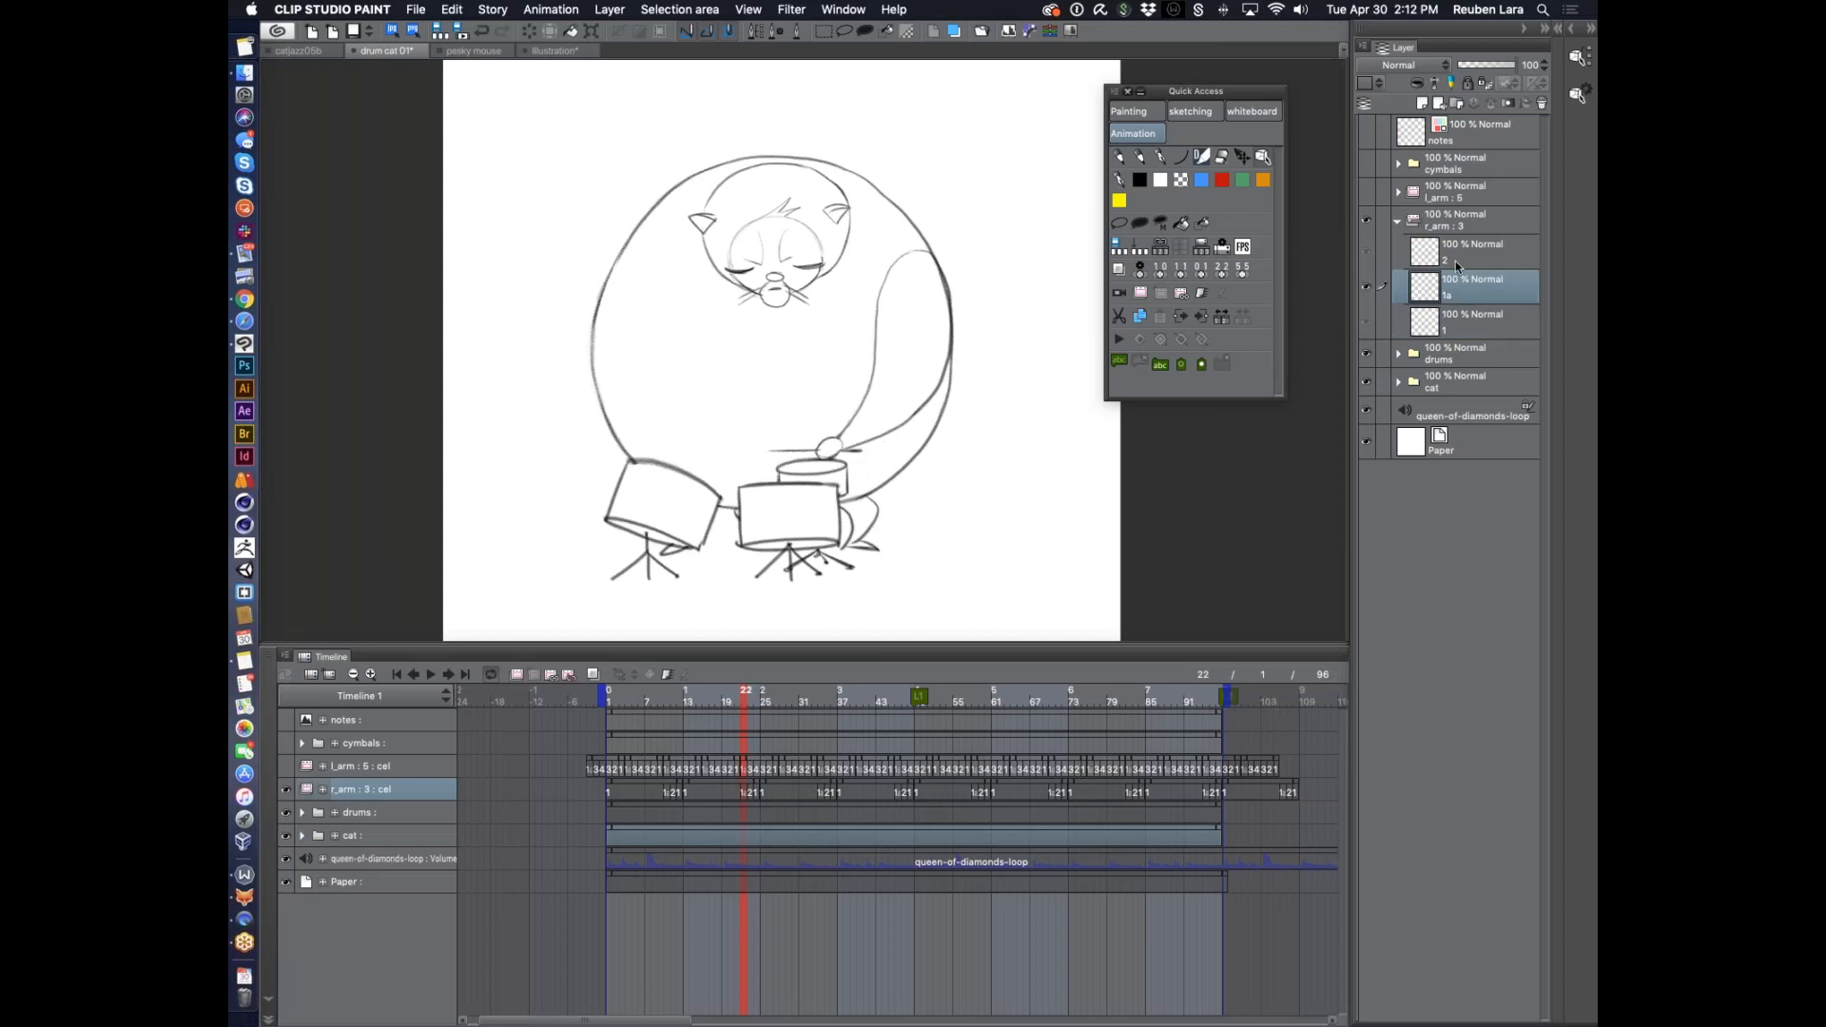
{"action": "left_click", "coordinate": [1459, 257]}
{"action": "left_click", "coordinate": [1465, 284]}
{"action": "left_click", "coordinate": [1463, 305]}
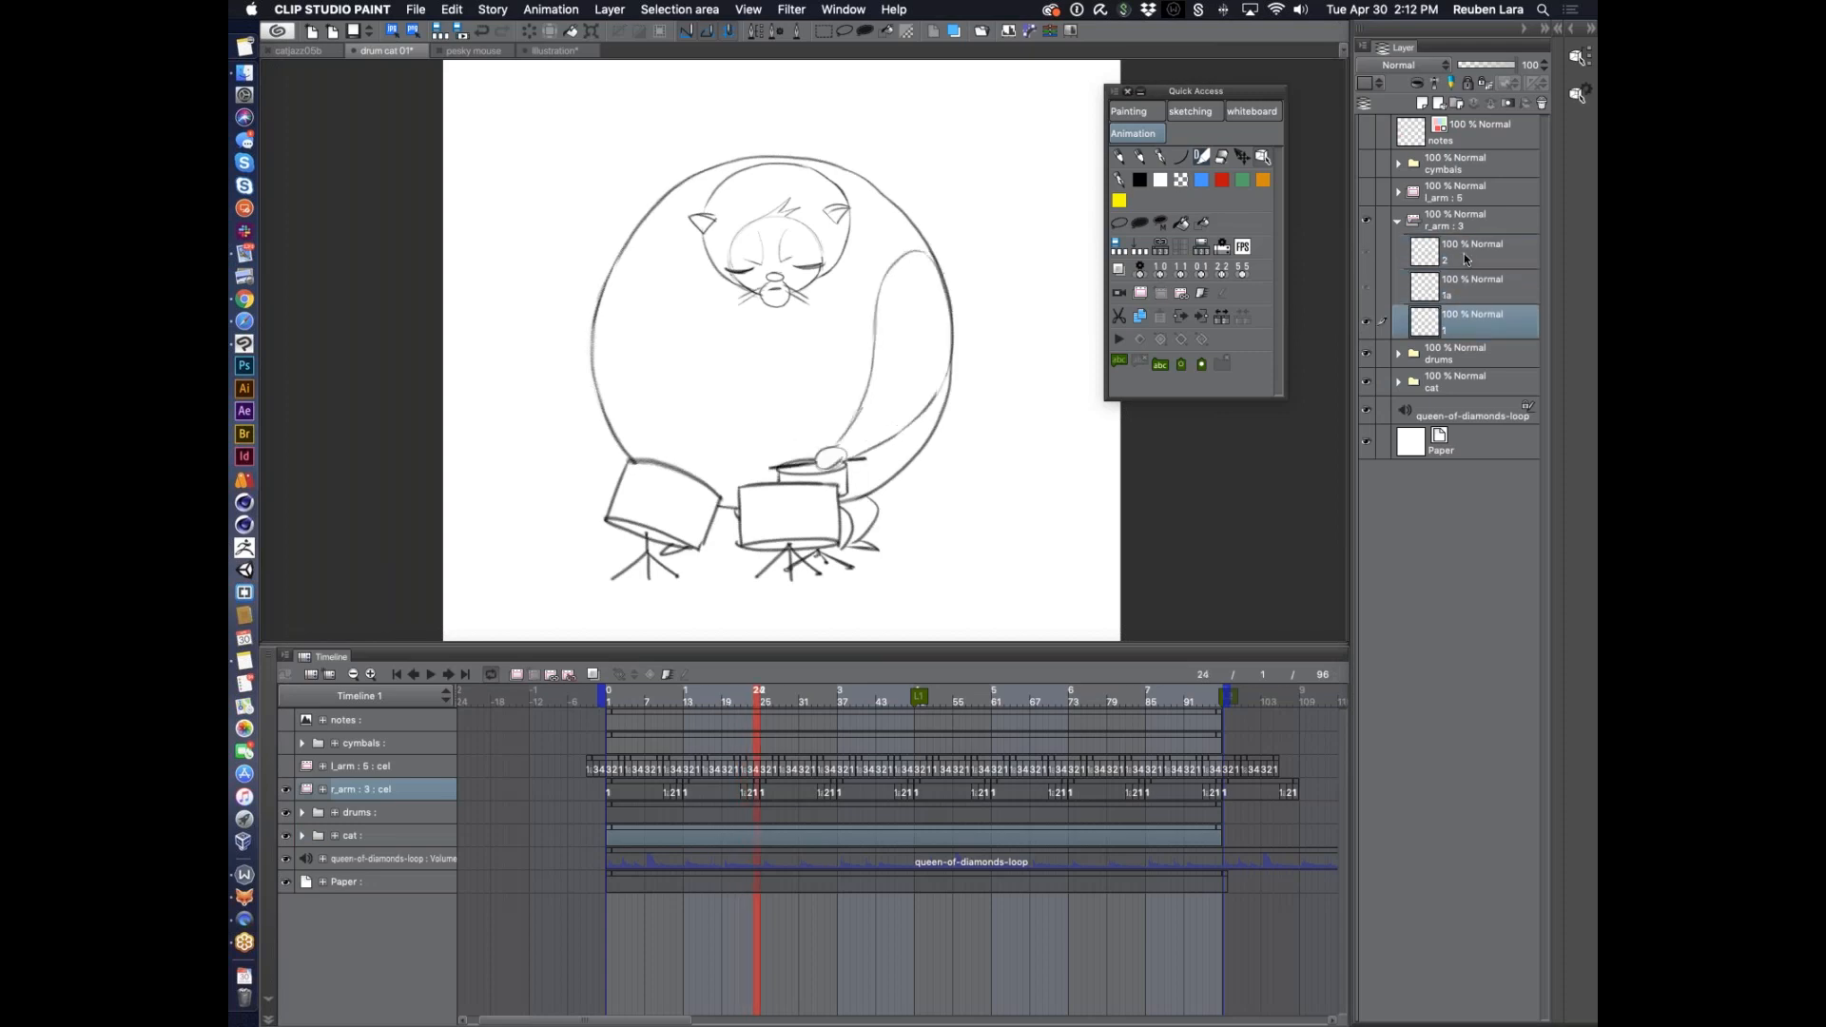
{"action": "left_click", "coordinate": [1464, 253]}
{"action": "left_click", "coordinate": [1468, 311]}
Magnify the timeline and examine where cels 1a and 2 fall on the r_arm track
{"action": "left_click", "coordinate": [371, 674]}
{"action": "left_click", "coordinate": [372, 677]}
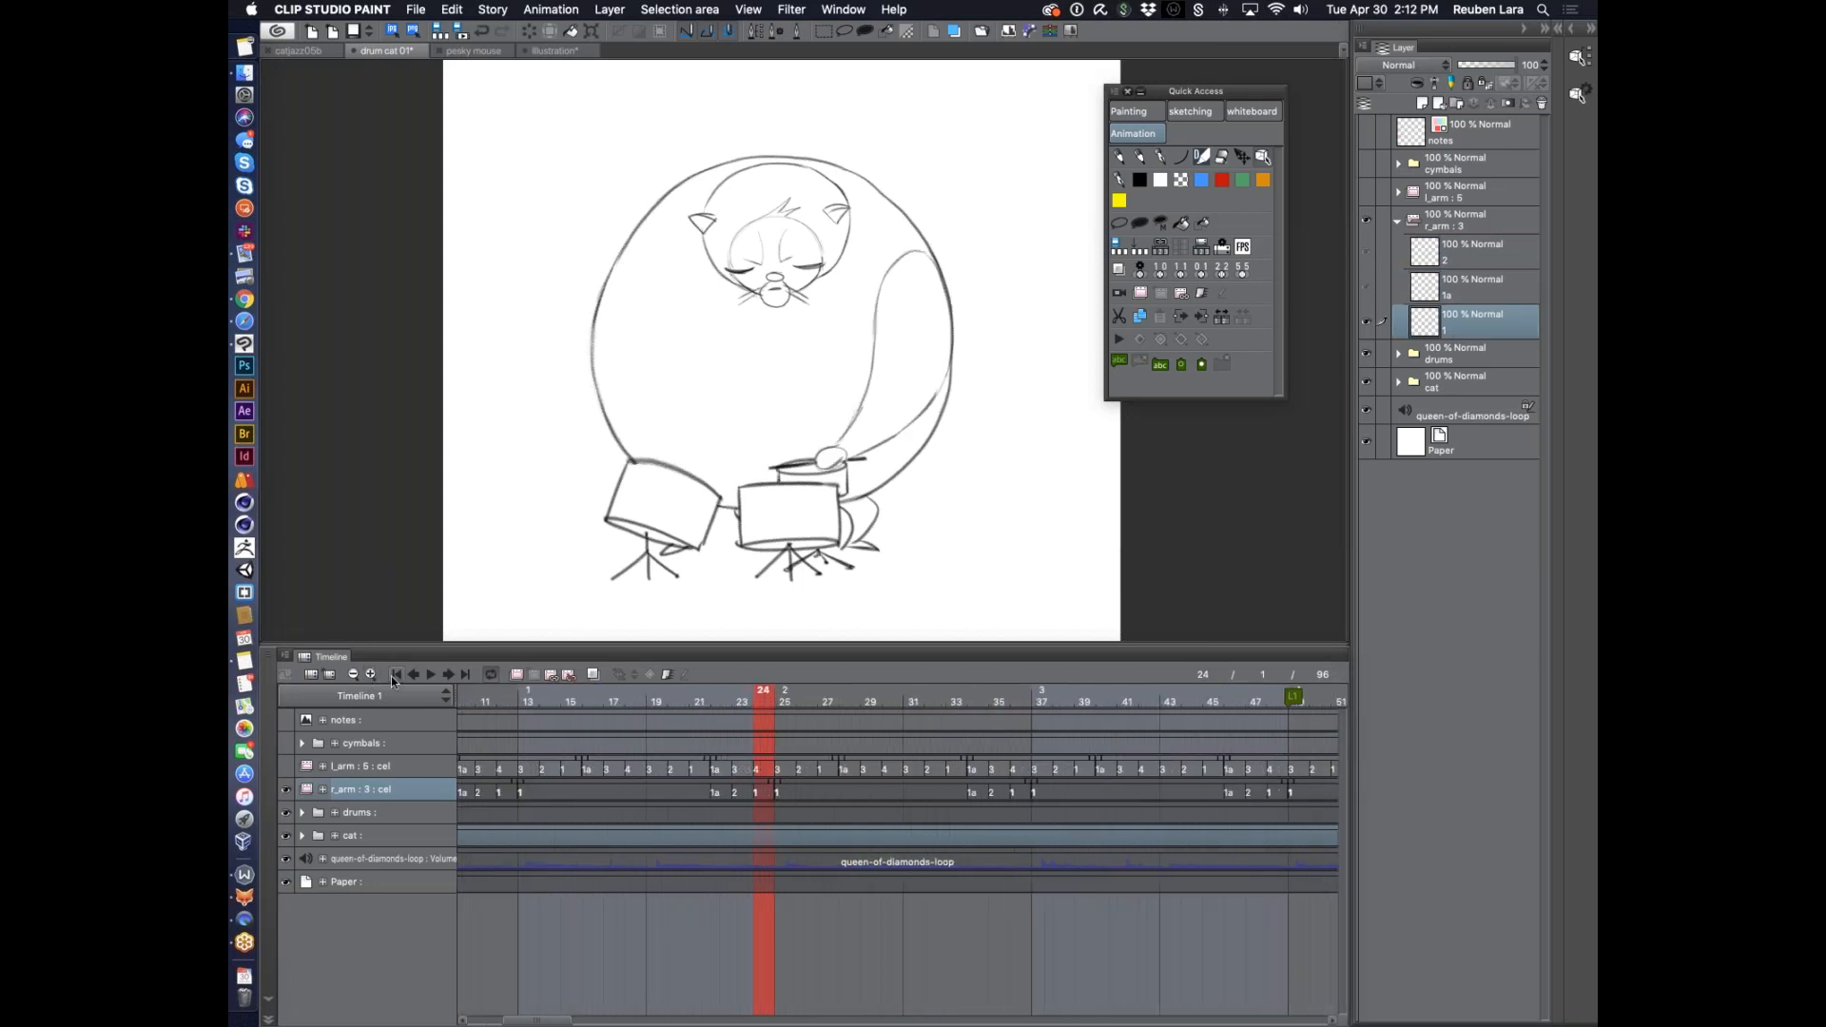
{"action": "left_click", "coordinate": [1475, 293]}
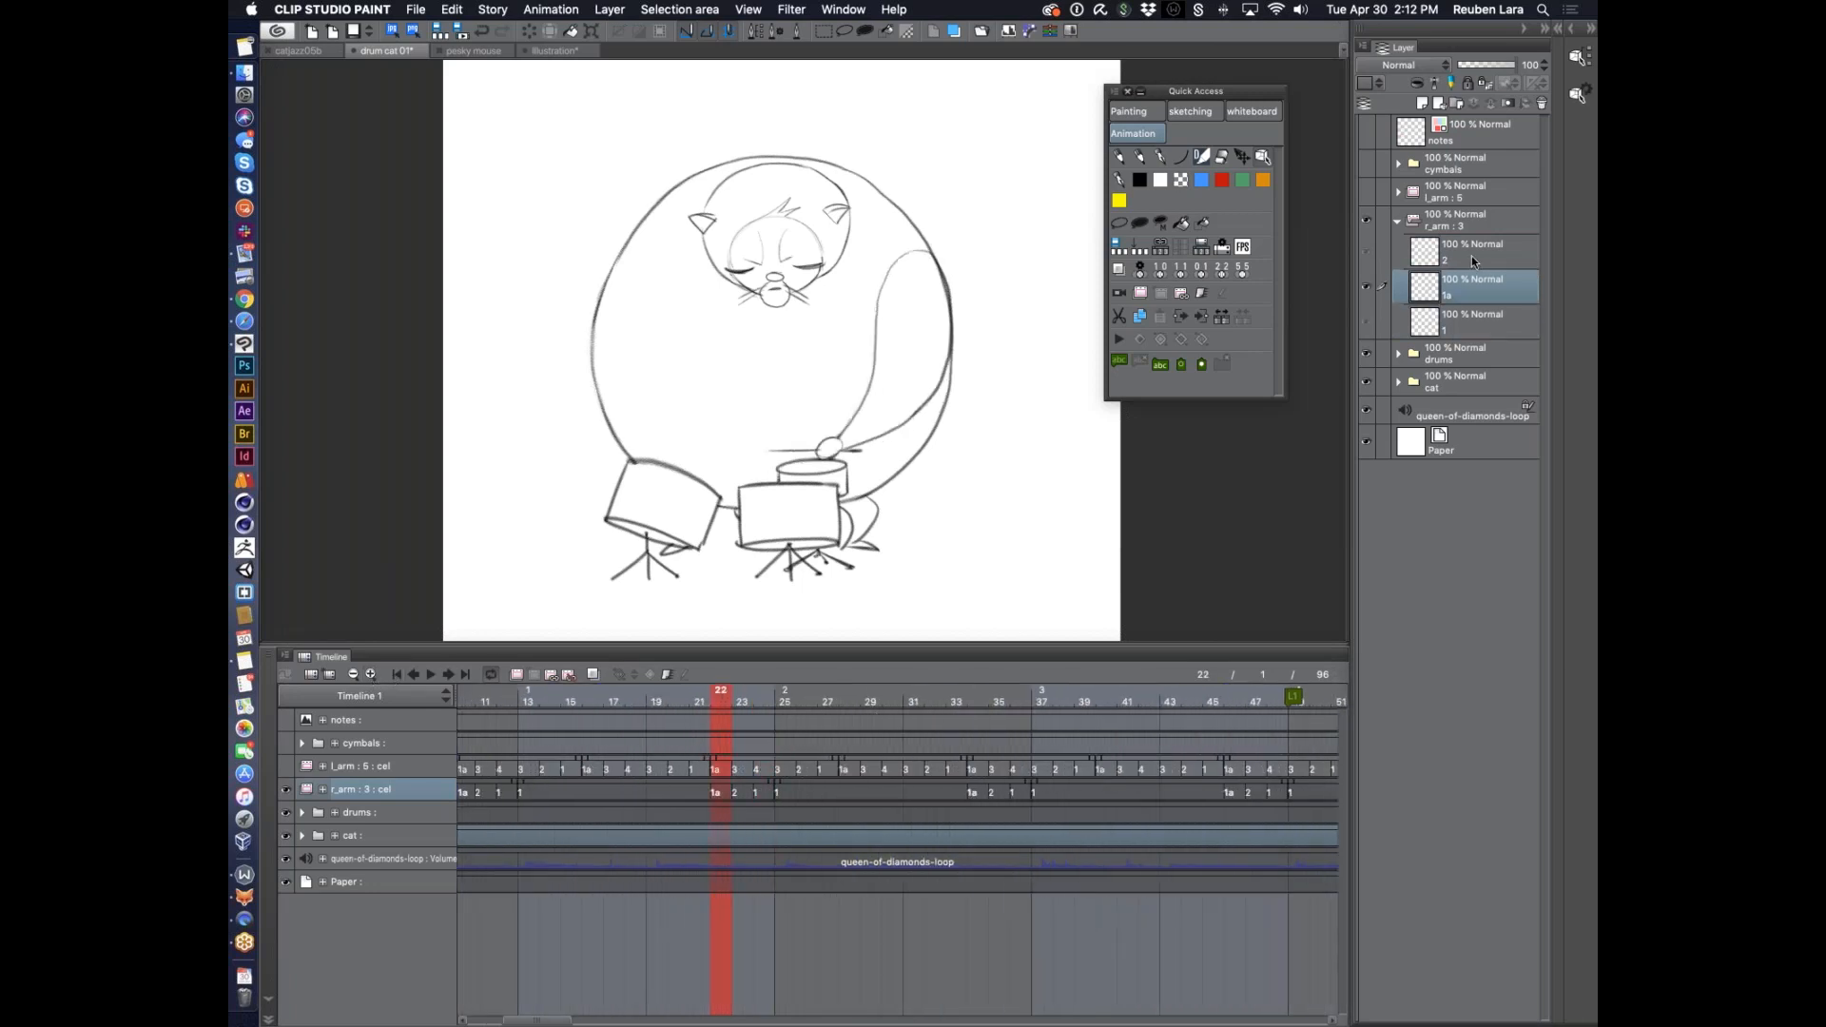
{"action": "left_click", "coordinate": [1471, 255]}
{"action": "left_click", "coordinate": [728, 700]}
{"action": "scroll", "coordinate": [801, 813], "scroll_direction": "left", "scroll_amount": 4}
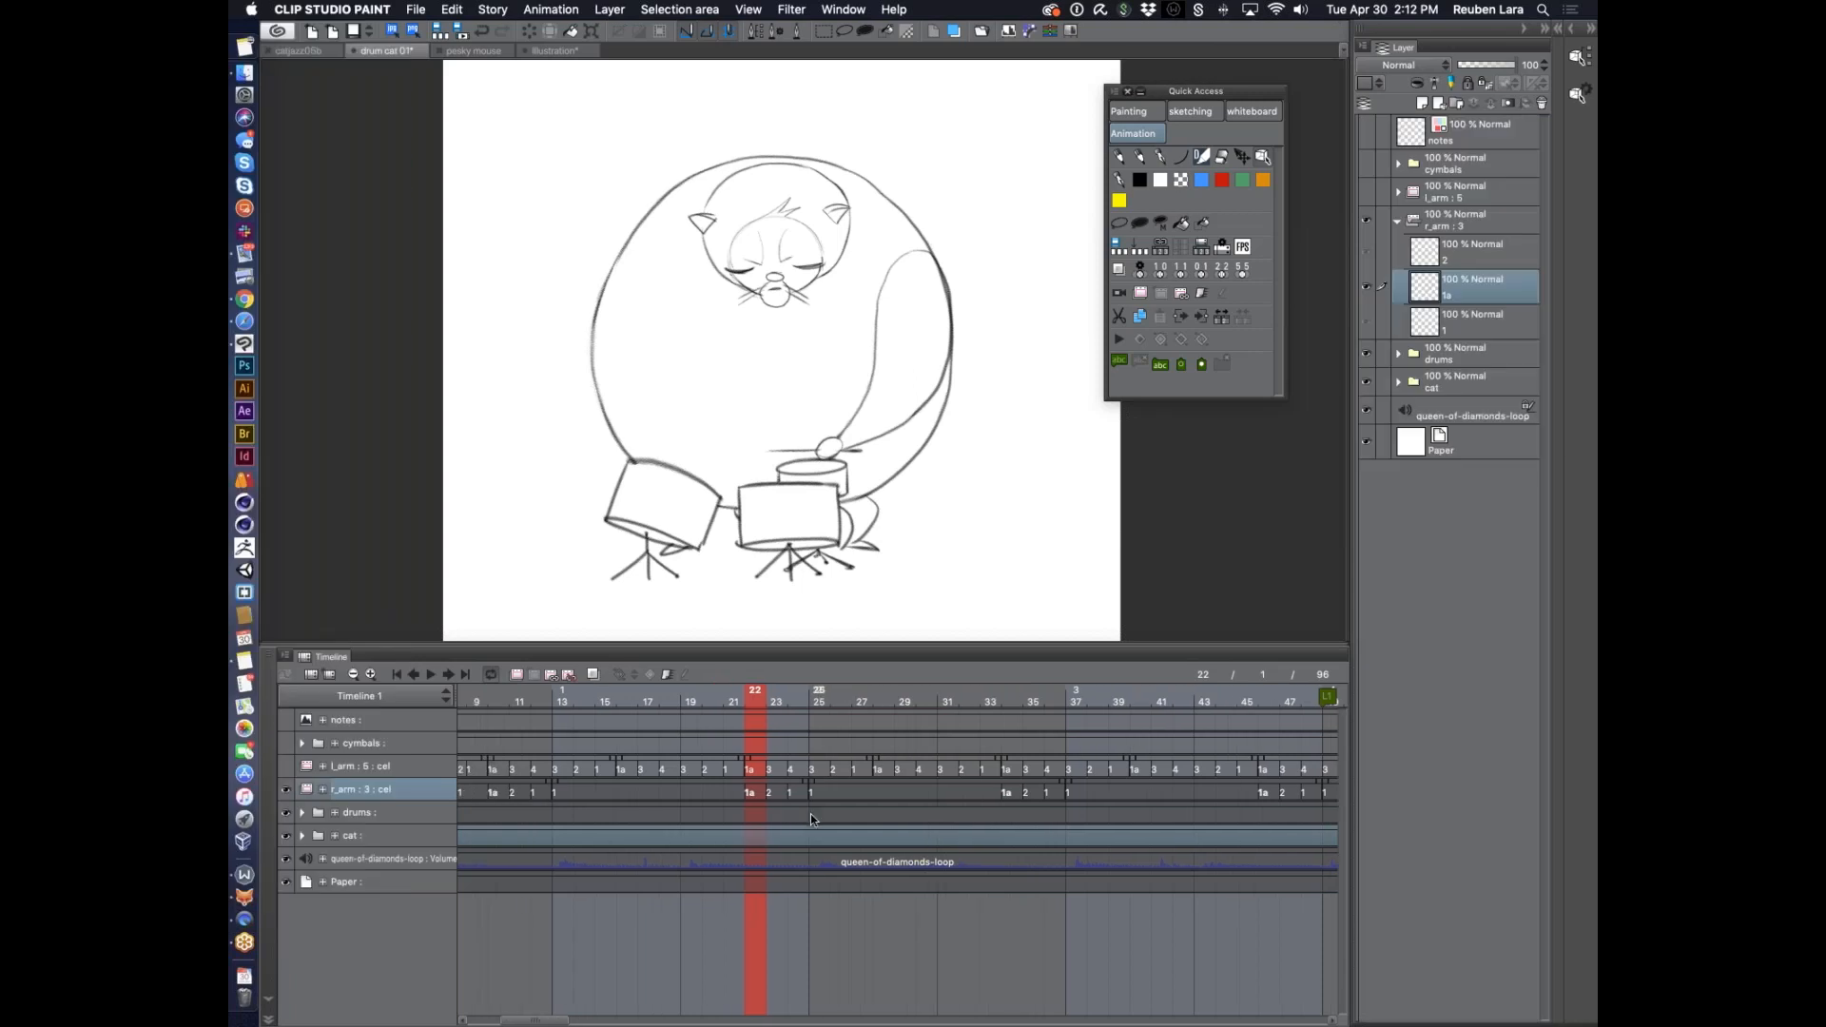
Shrink the timeline scale, select the repeated r_arm clips one after another and play the animation
{"action": "left_click", "coordinate": [353, 674]}
{"action": "left_click", "coordinate": [353, 674]}
{"action": "left_click_drag", "start_coordinate": [659, 693], "coordinate": [529, 694]}
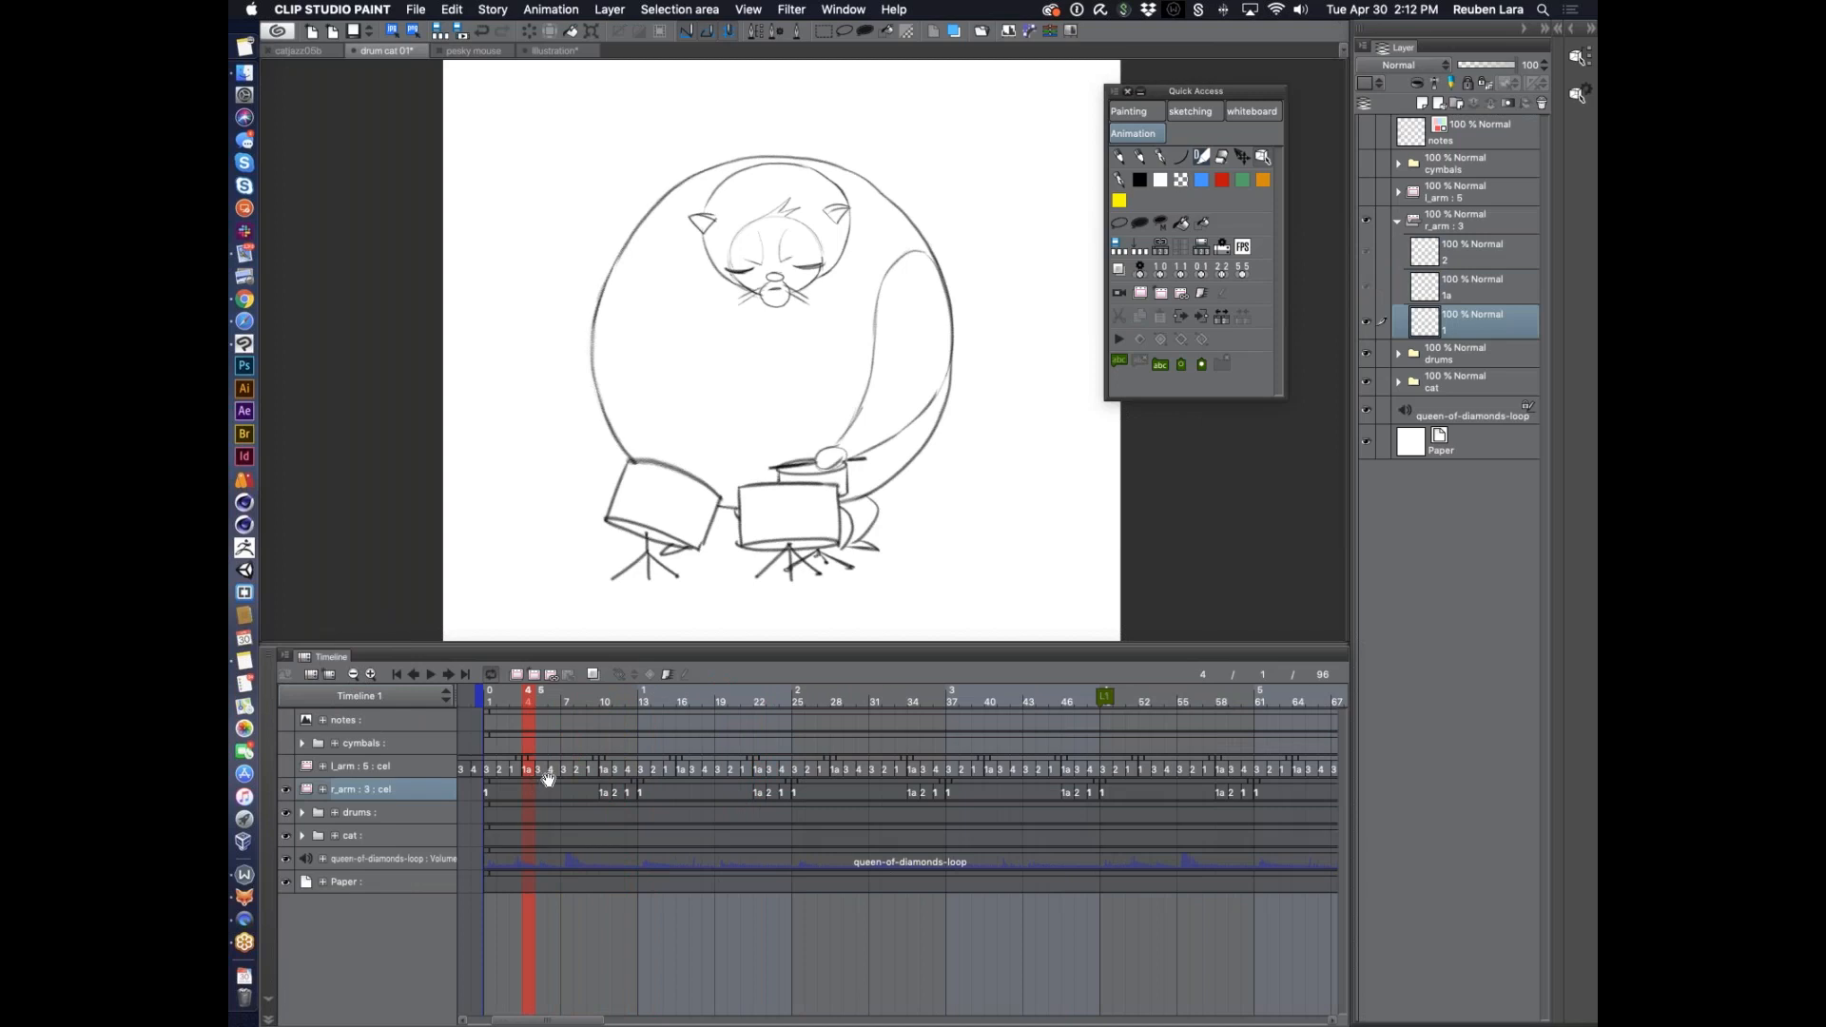
{"action": "left_click", "coordinate": [546, 783]}
{"action": "left_click", "coordinate": [669, 783]}
{"action": "left_click", "coordinate": [846, 785]}
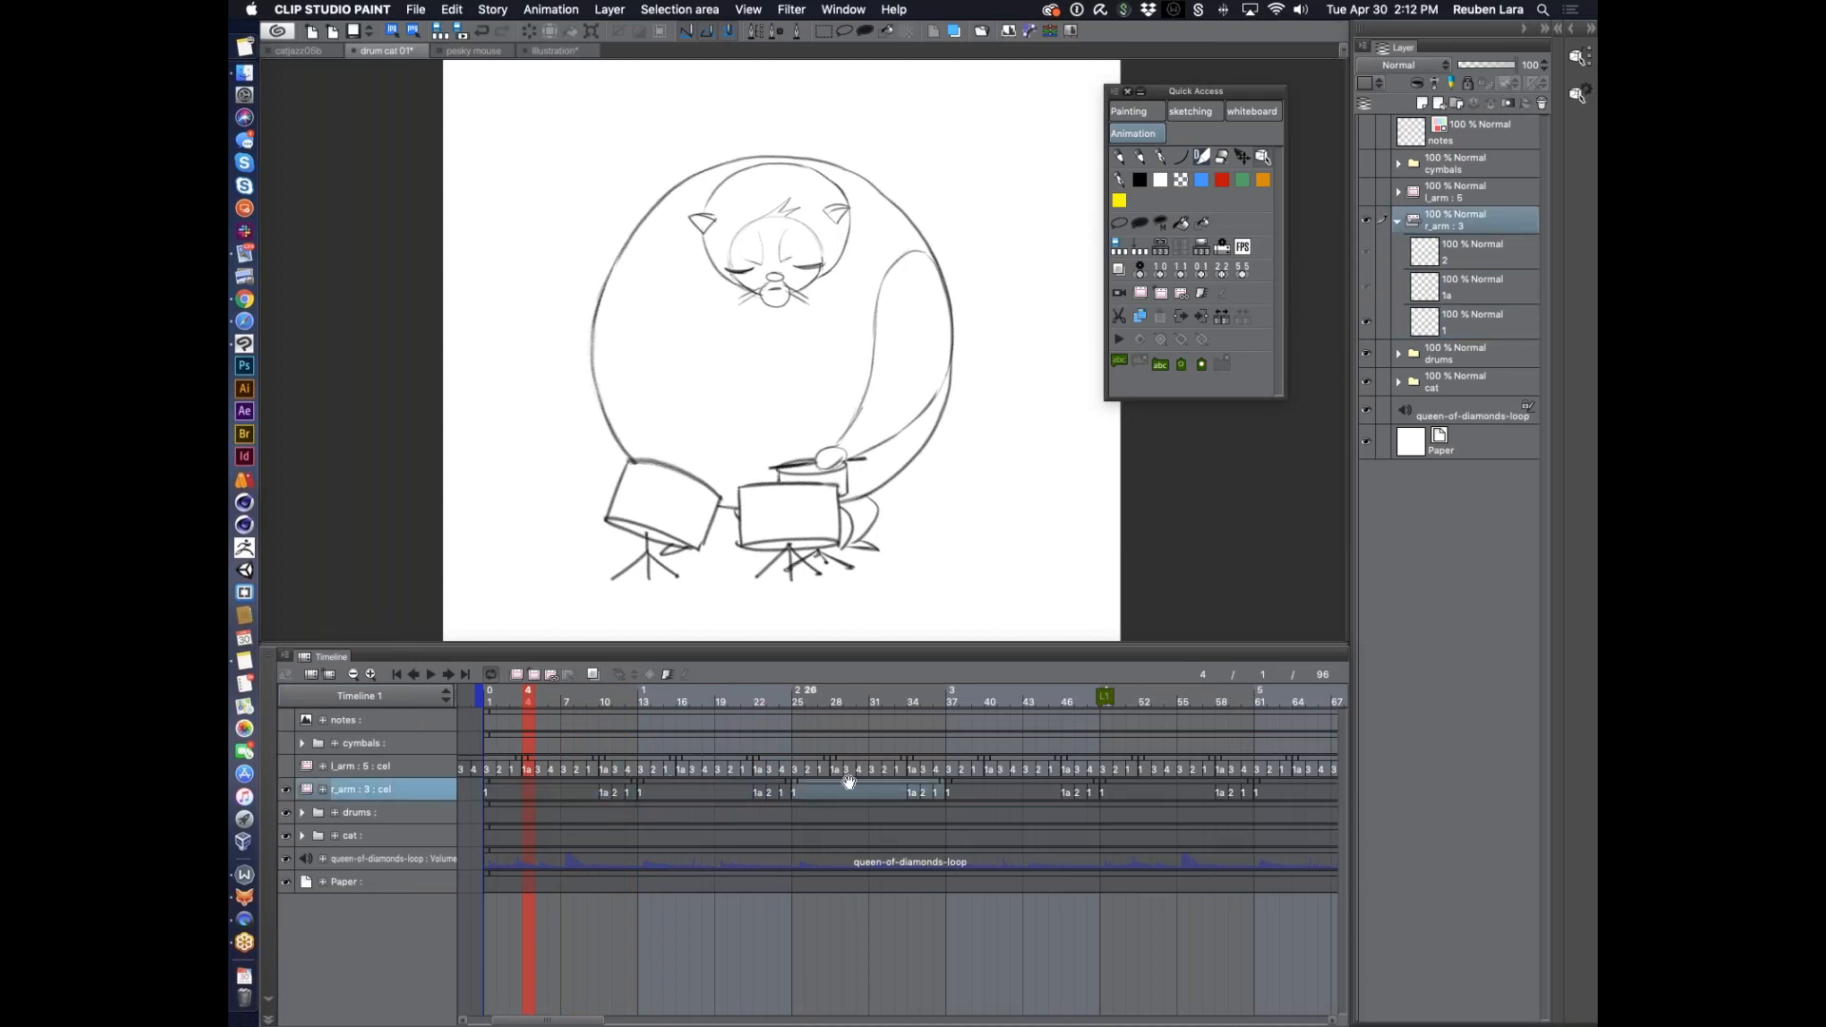
{"action": "left_click", "coordinate": [994, 785]}
{"action": "left_click", "coordinate": [430, 674]}
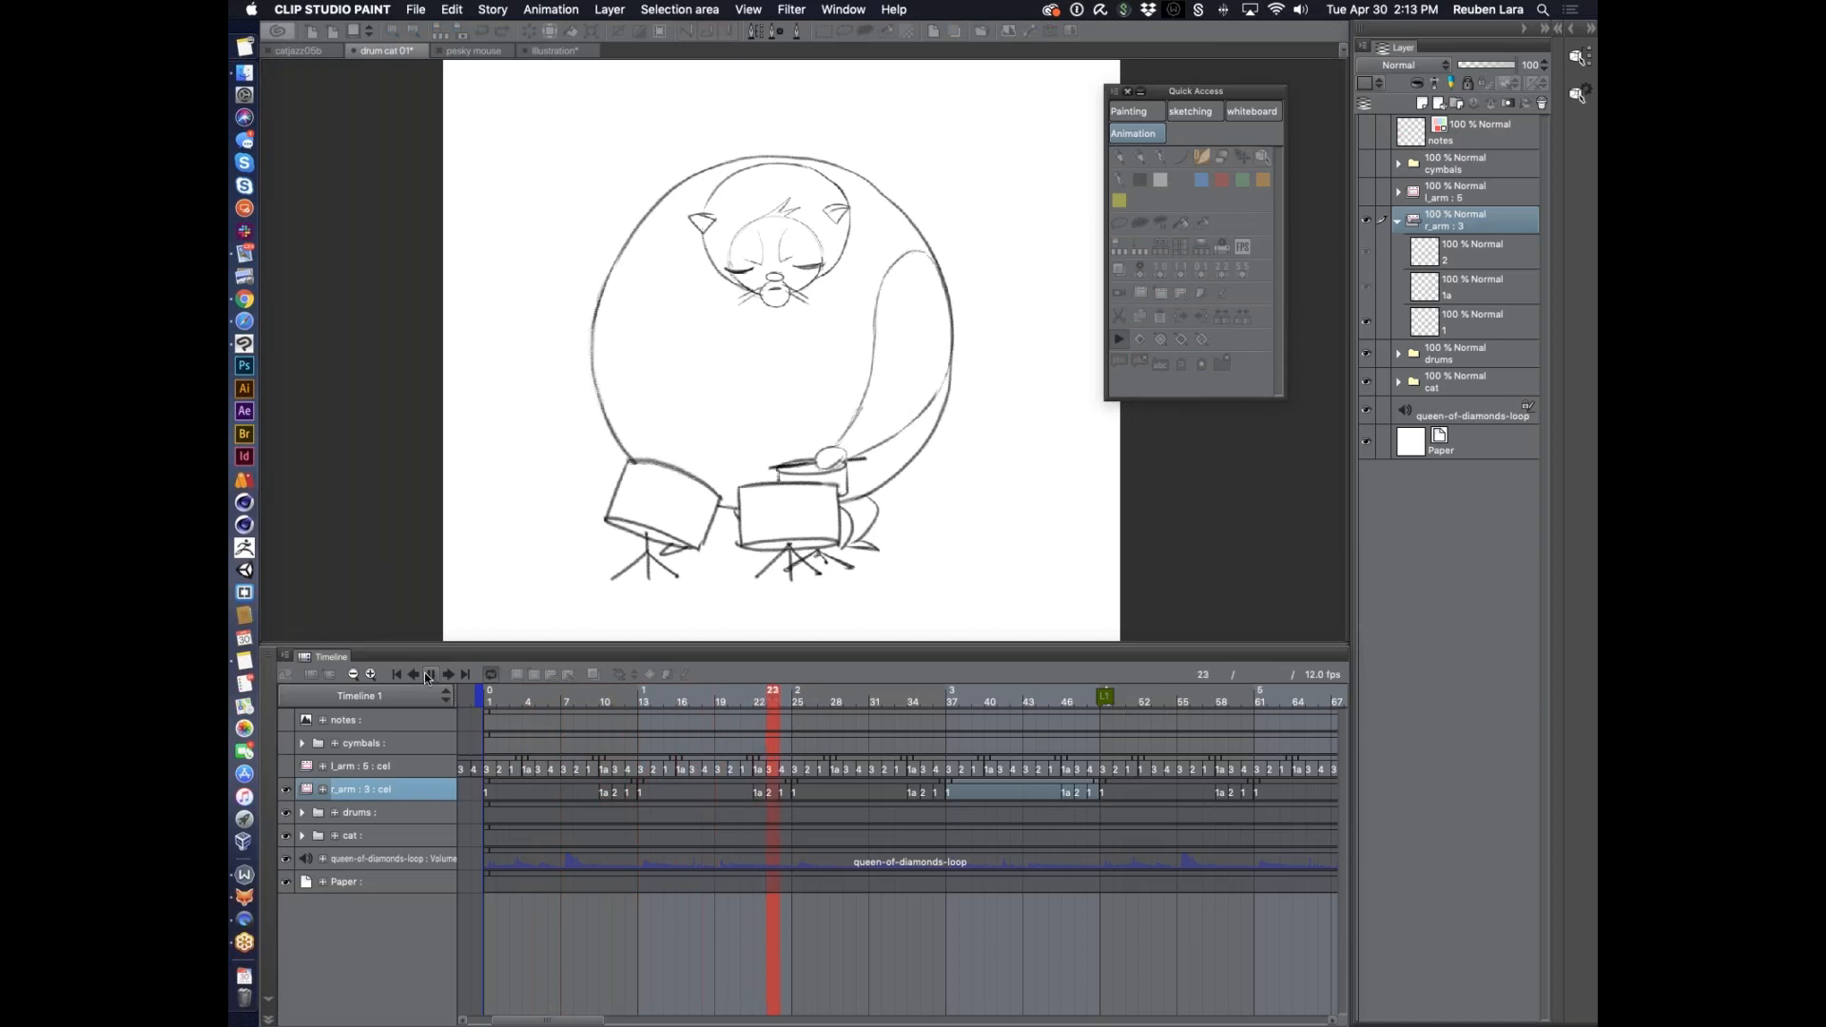
Play the drum animation again to review the r_arm motion, and stop the playback
{"action": "left_click", "coordinate": [430, 674]}
{"action": "left_click", "coordinate": [430, 674]}
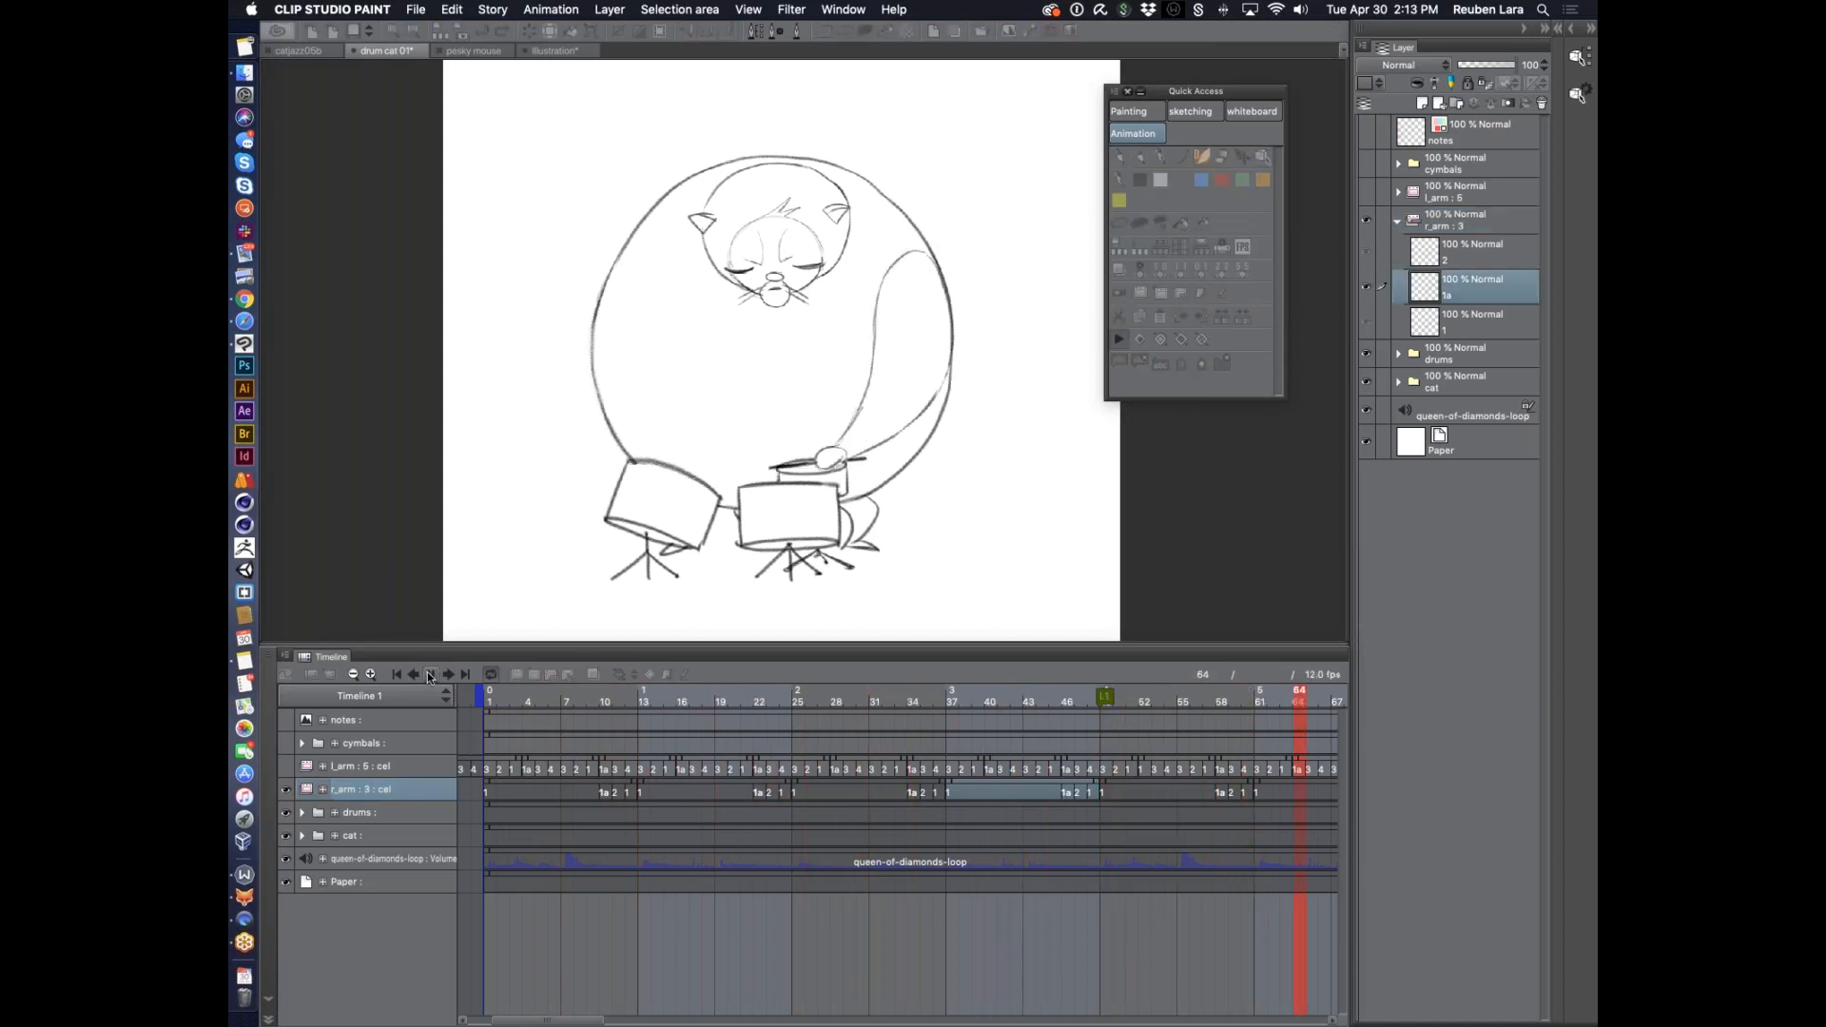
{"action": "key", "text": "space"}
Select all the repeated r_arm clips after the first one on the timeline and delete them
{"action": "scroll", "coordinate": [494, 718], "scroll_direction": "left", "scroll_amount": 5}
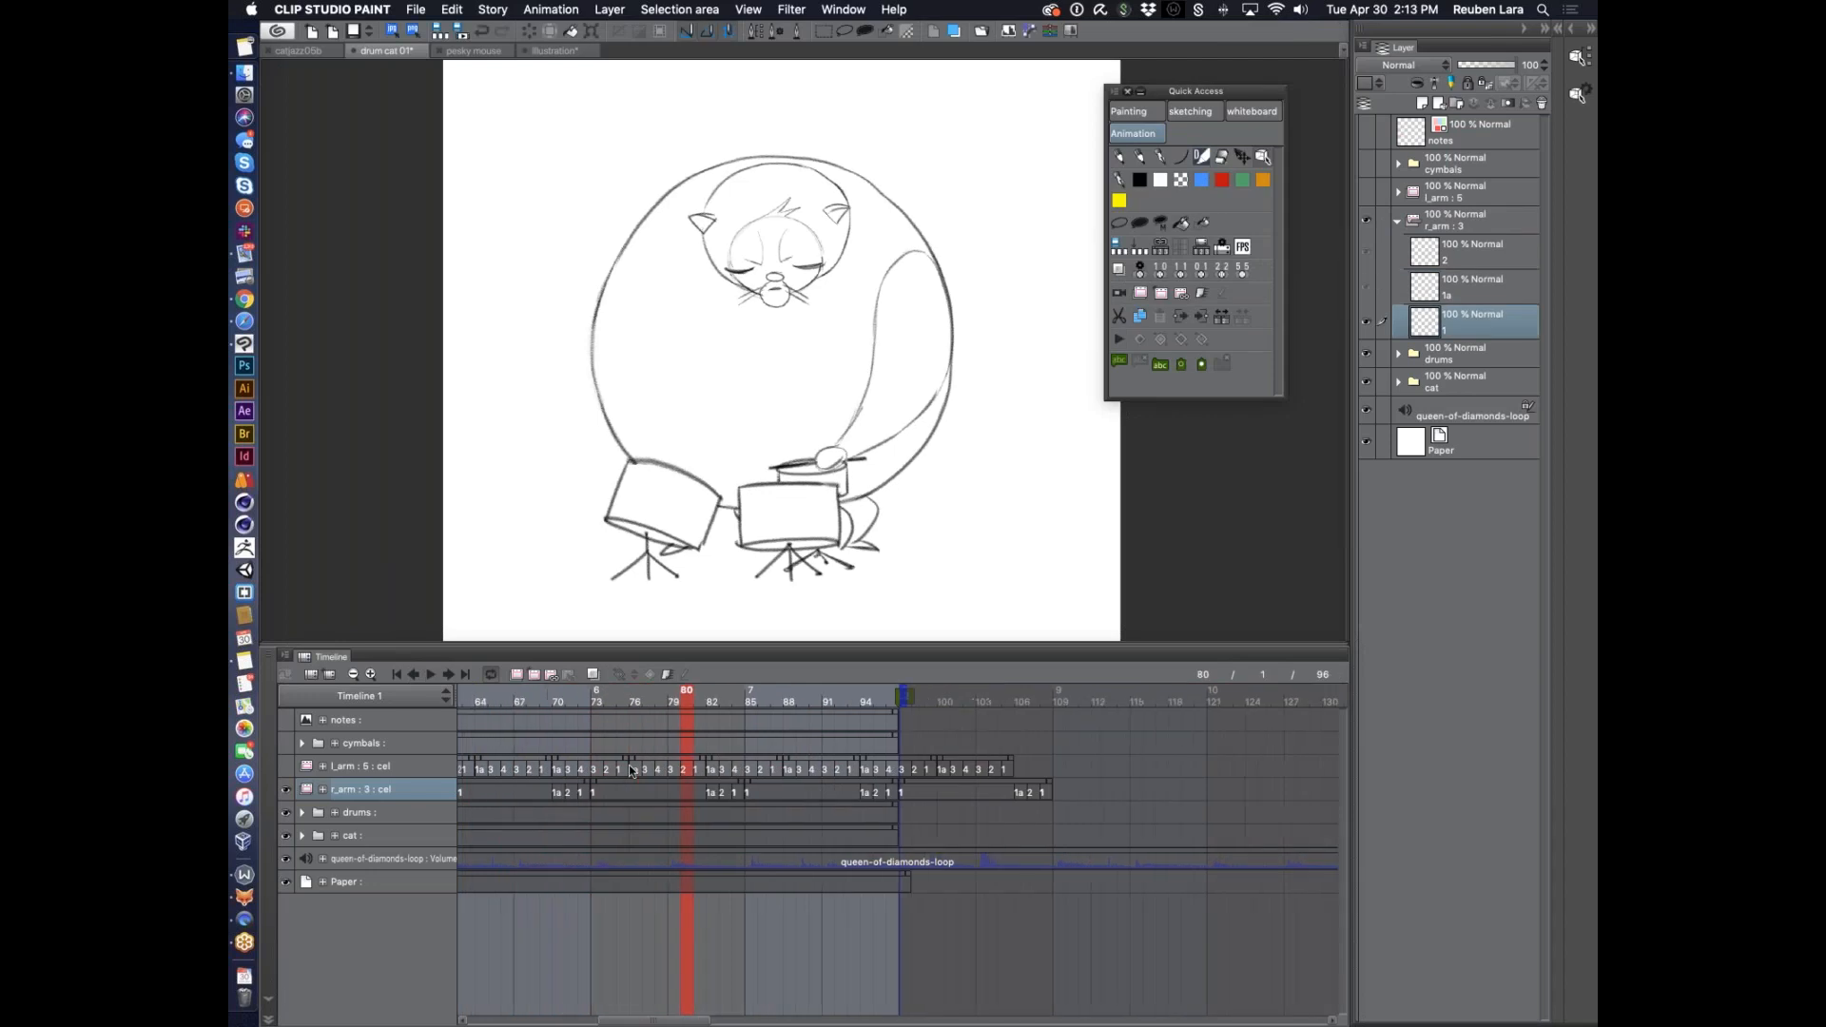
{"action": "scroll", "coordinate": [631, 770], "scroll_direction": "left", "scroll_amount": 5}
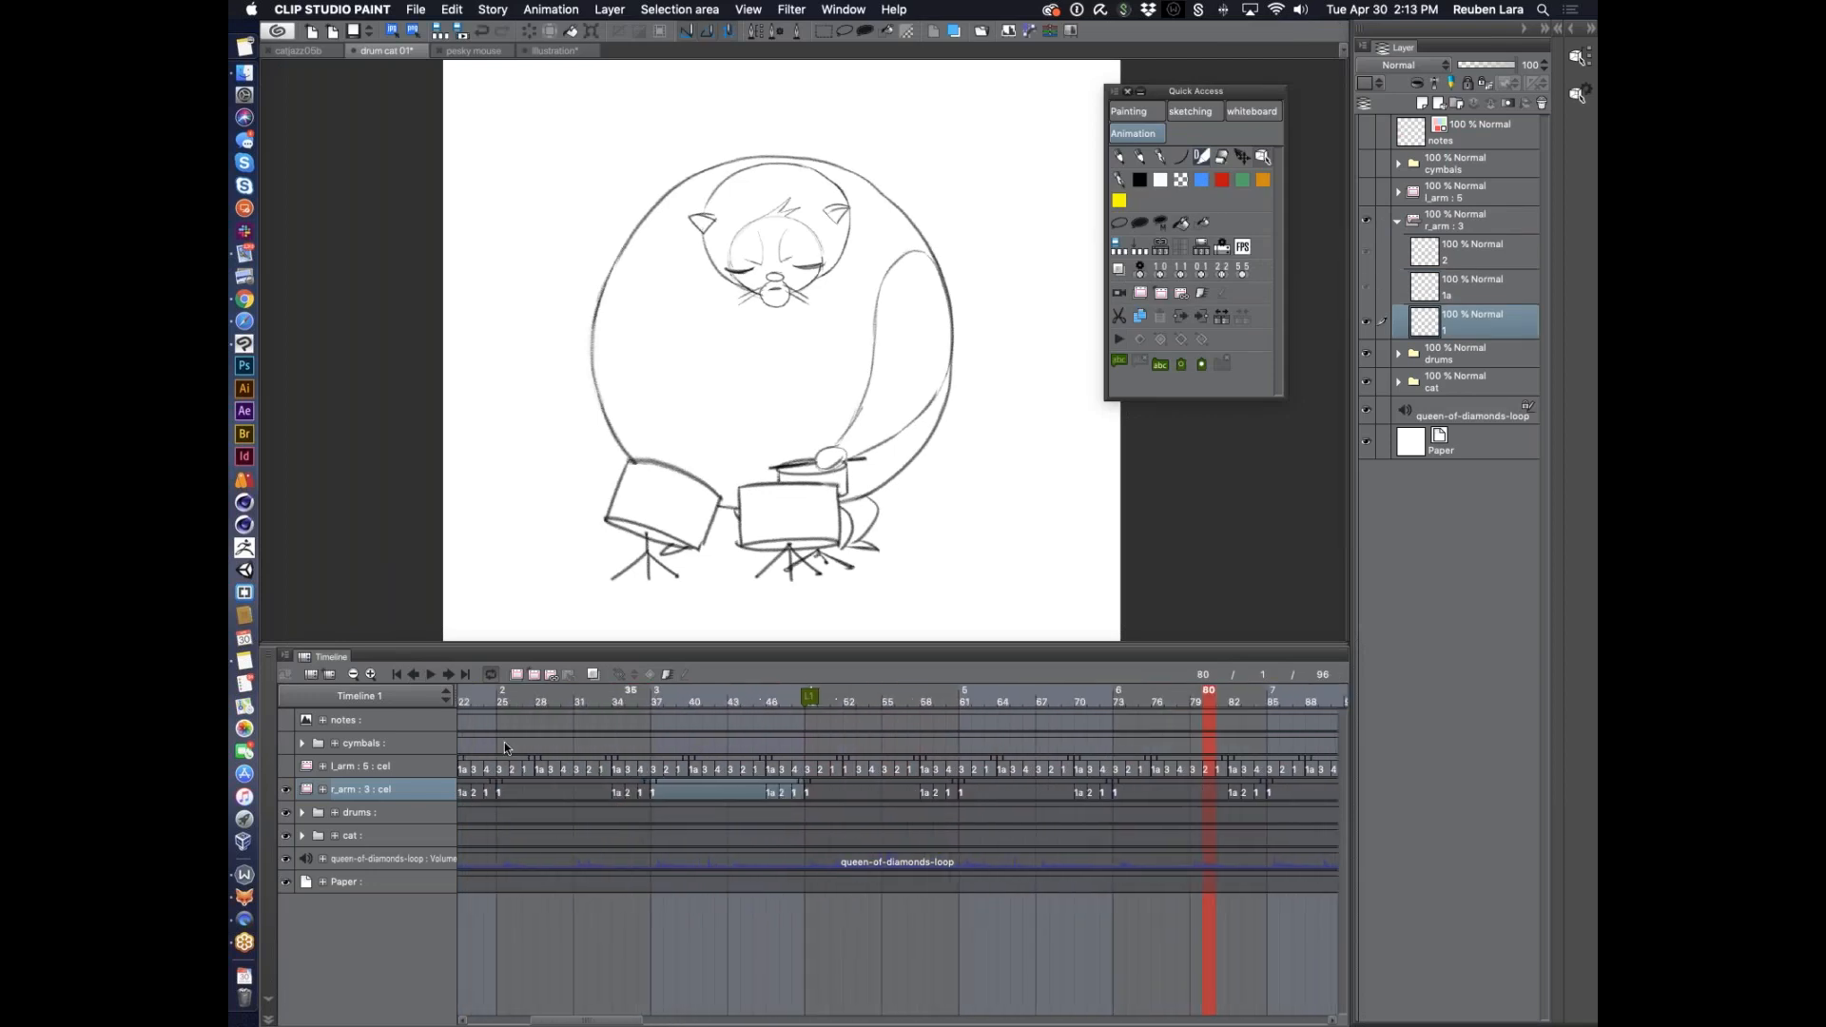
{"action": "scroll", "coordinate": [666, 784], "scroll_direction": "left", "scroll_amount": 2}
{"action": "scroll", "coordinate": [685, 797], "scroll_direction": "left", "scroll_amount": 2}
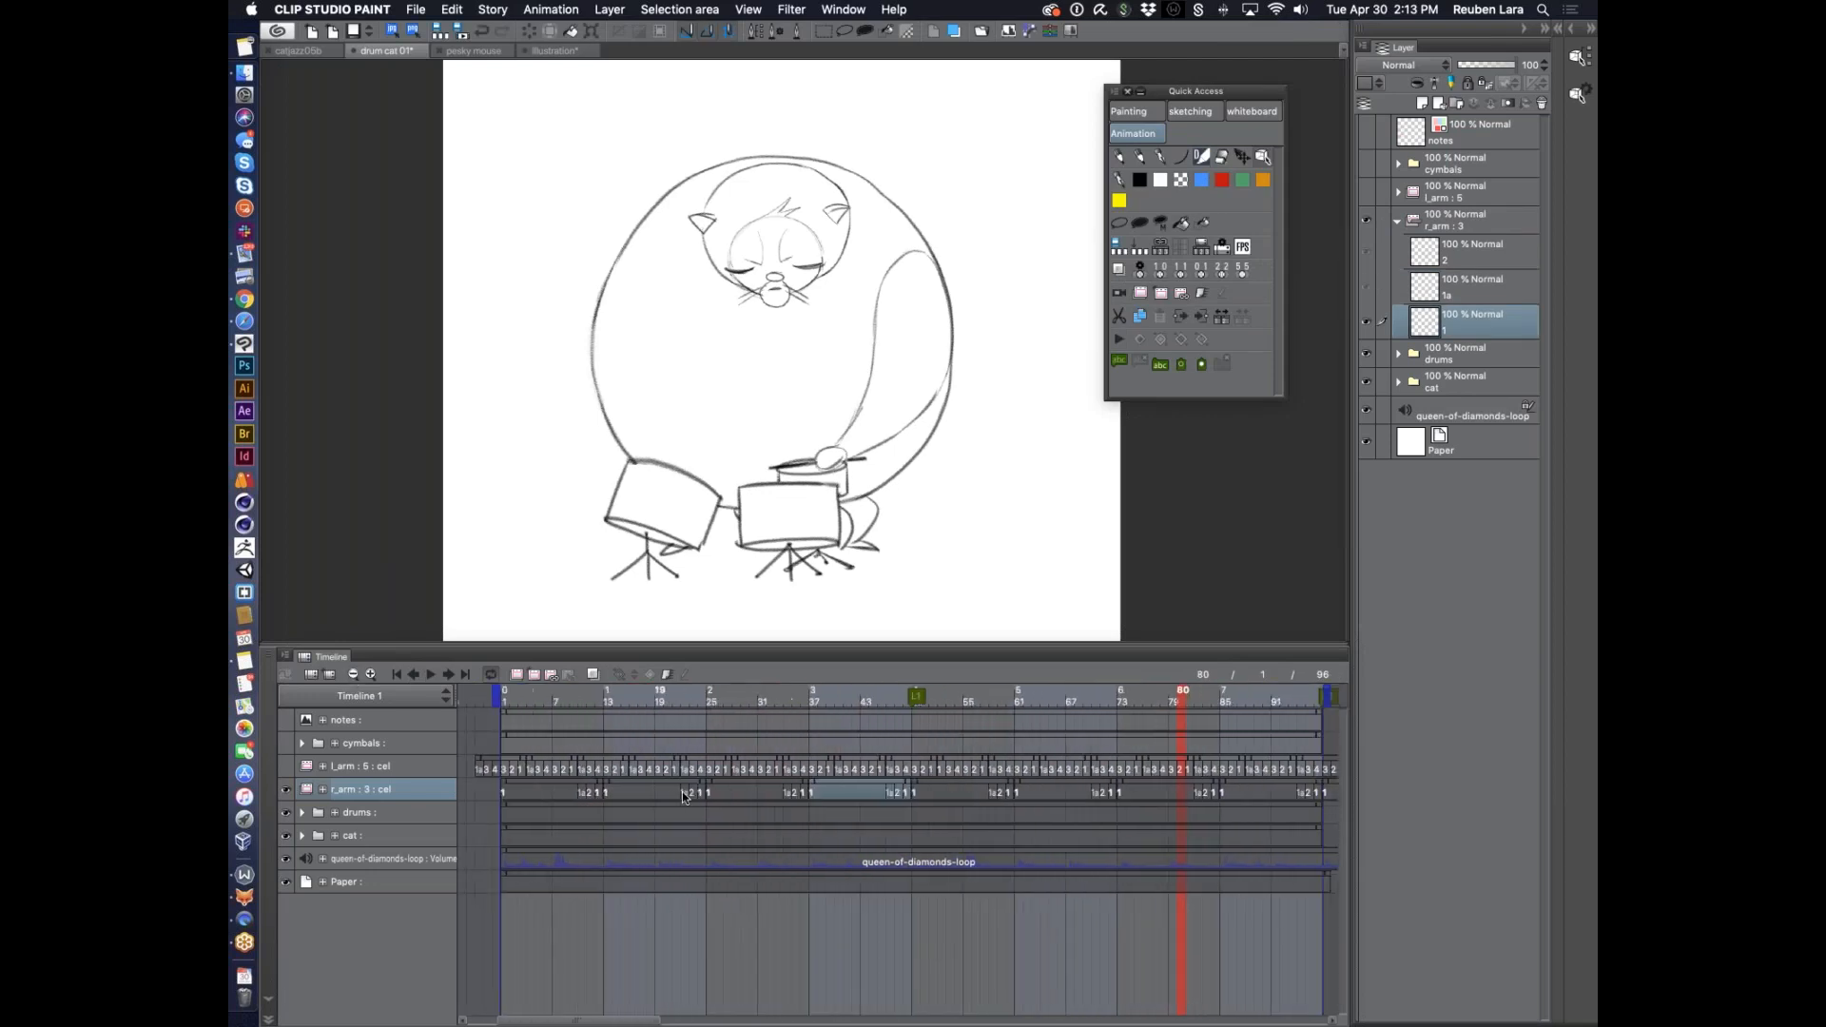
{"action": "left_click", "coordinate": [351, 675]}
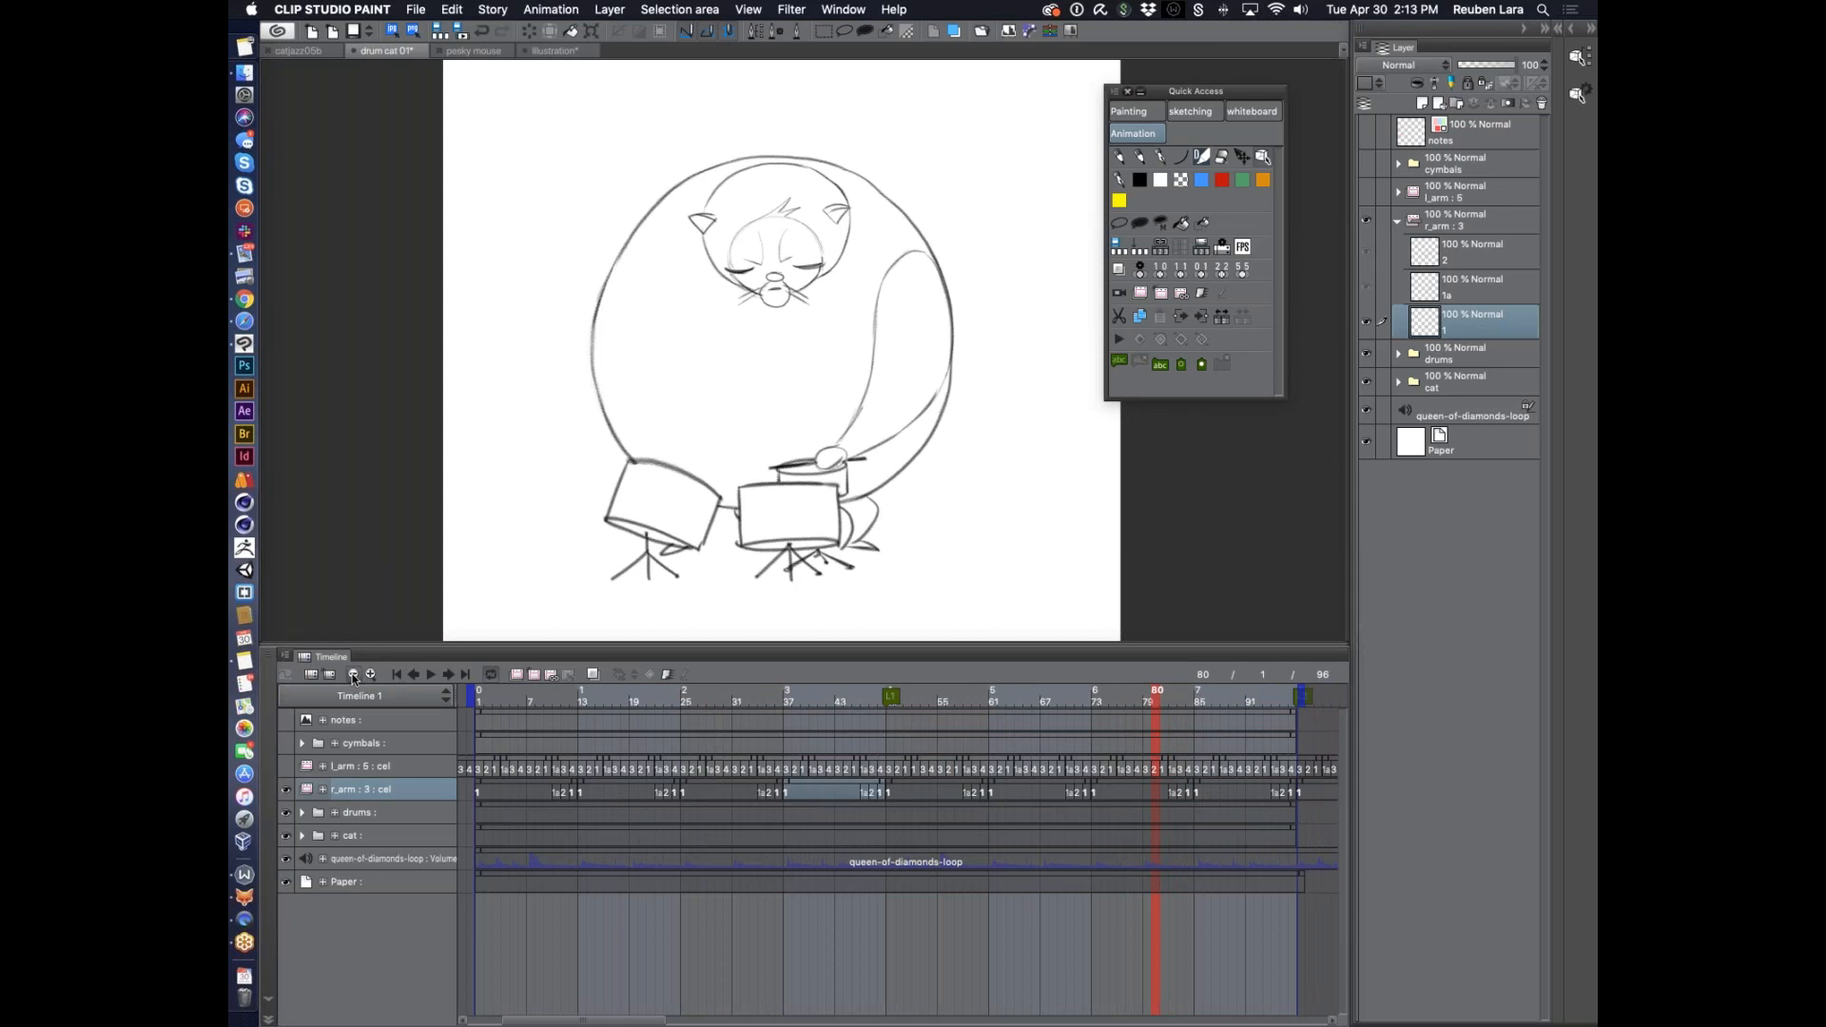
{"action": "scroll", "coordinate": [615, 753], "scroll_direction": "right", "scroll_amount": 3}
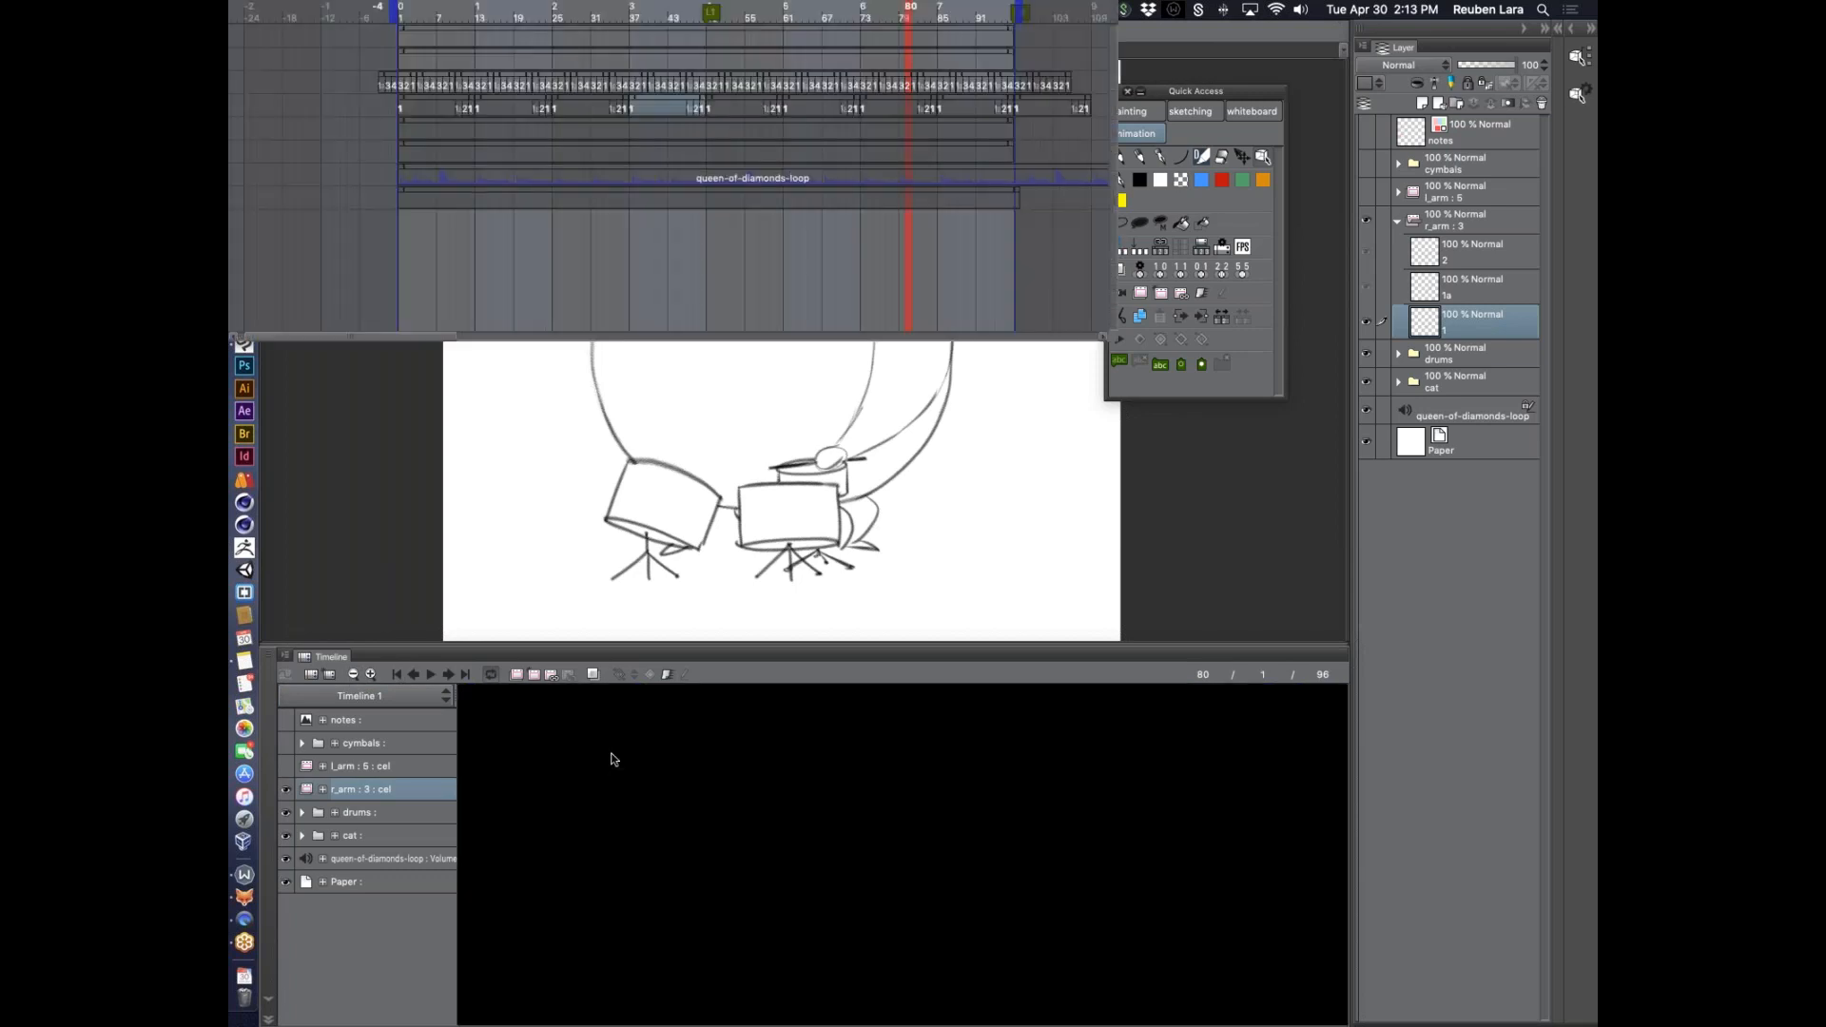
{"action": "left_click_drag", "start_coordinate": [1133, 786], "coordinate": [669, 785]}
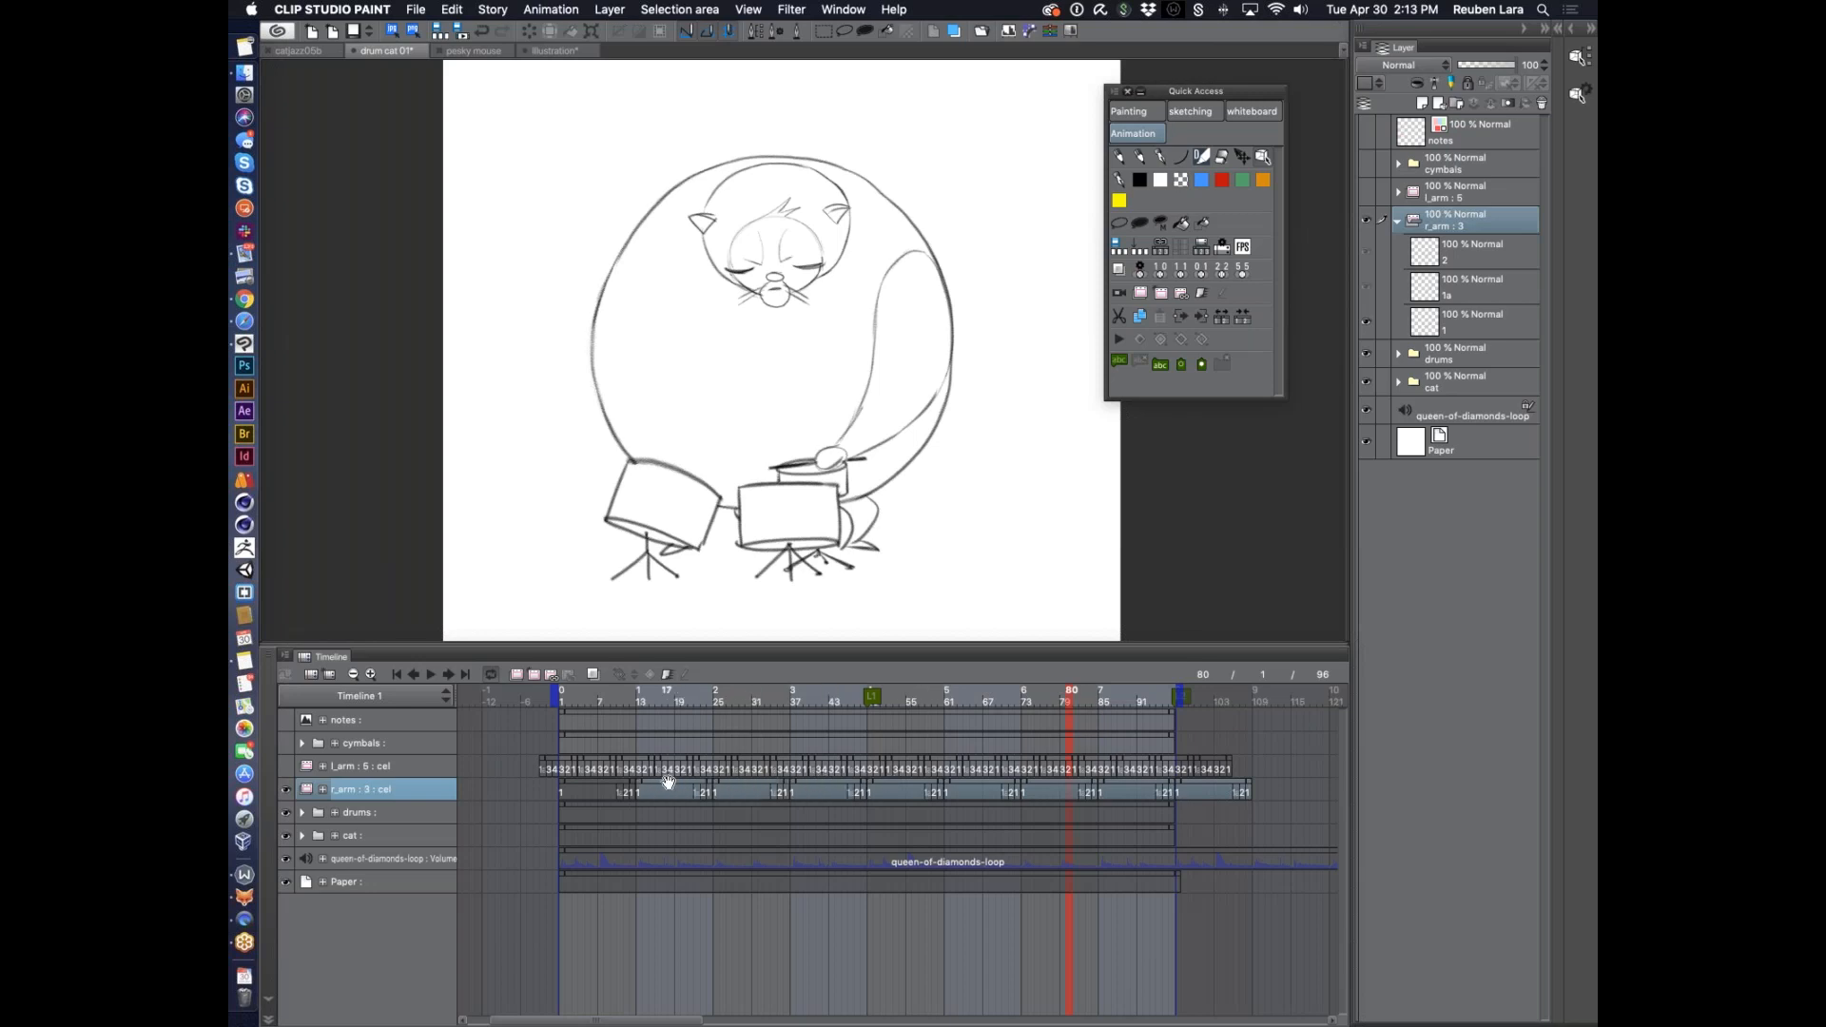
{"action": "right_click", "coordinate": [670, 785]}
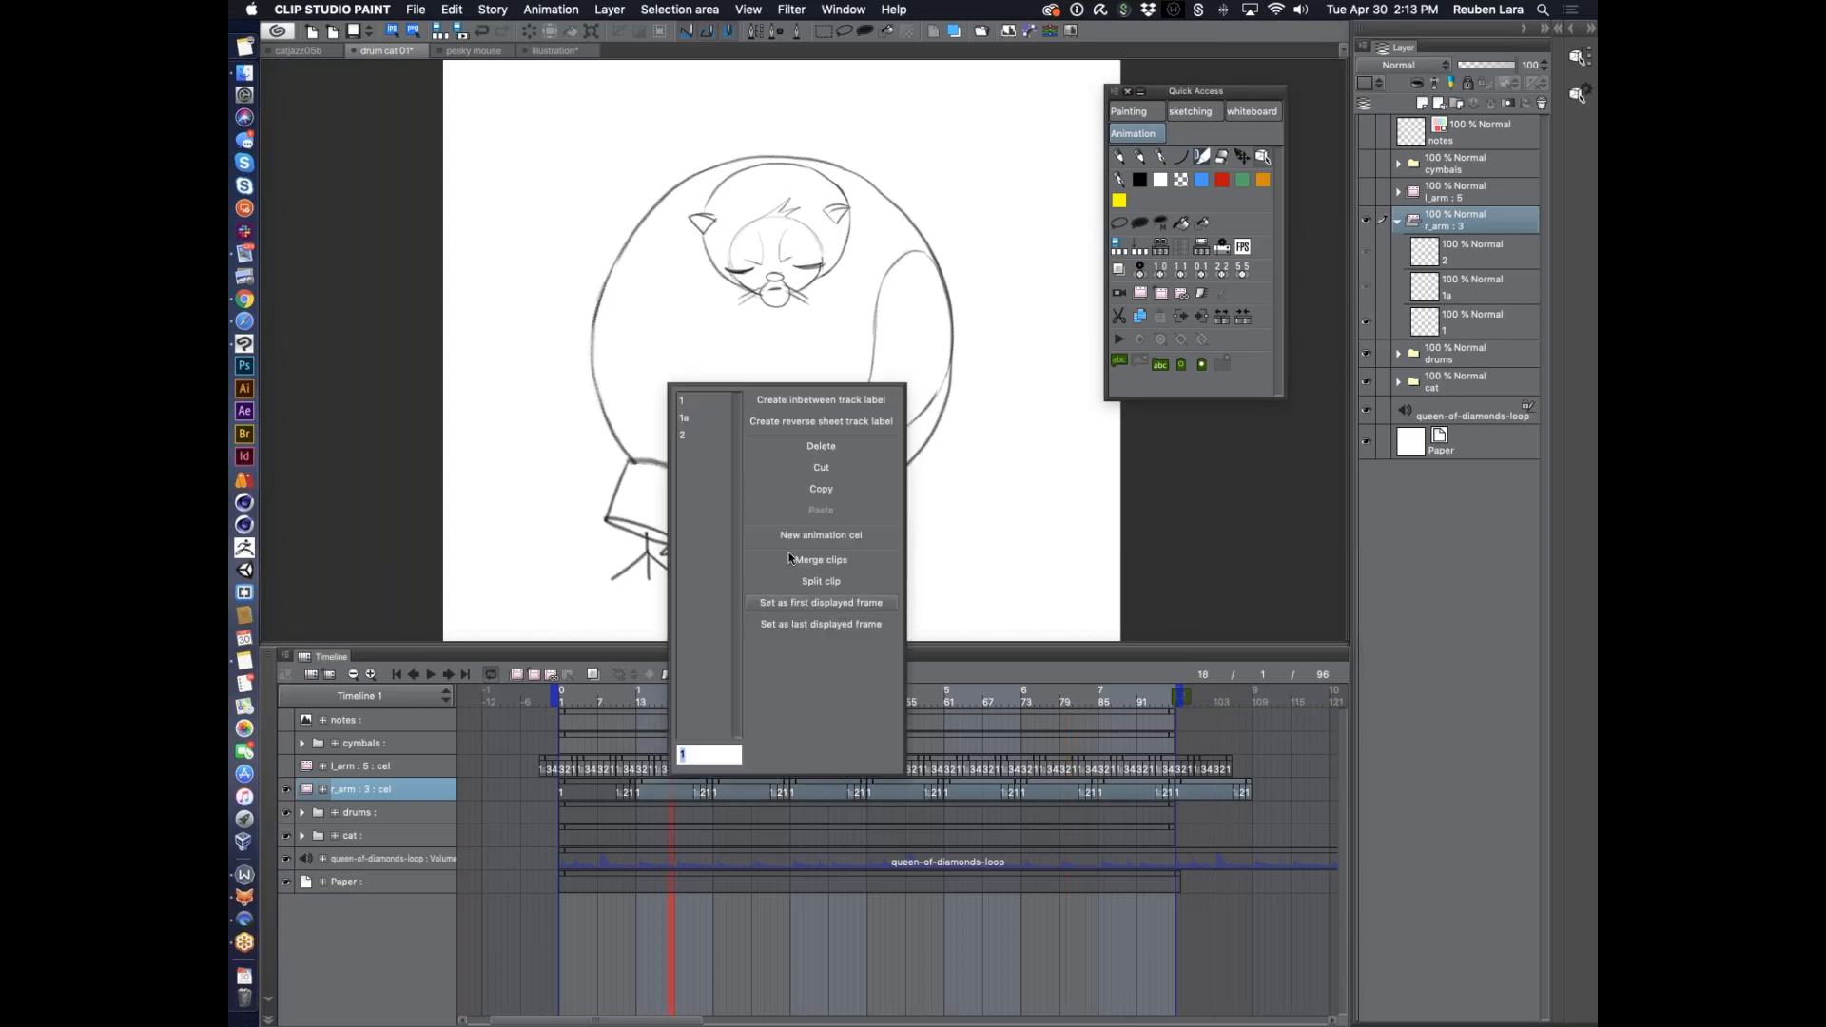
{"action": "left_click", "coordinate": [822, 446]}
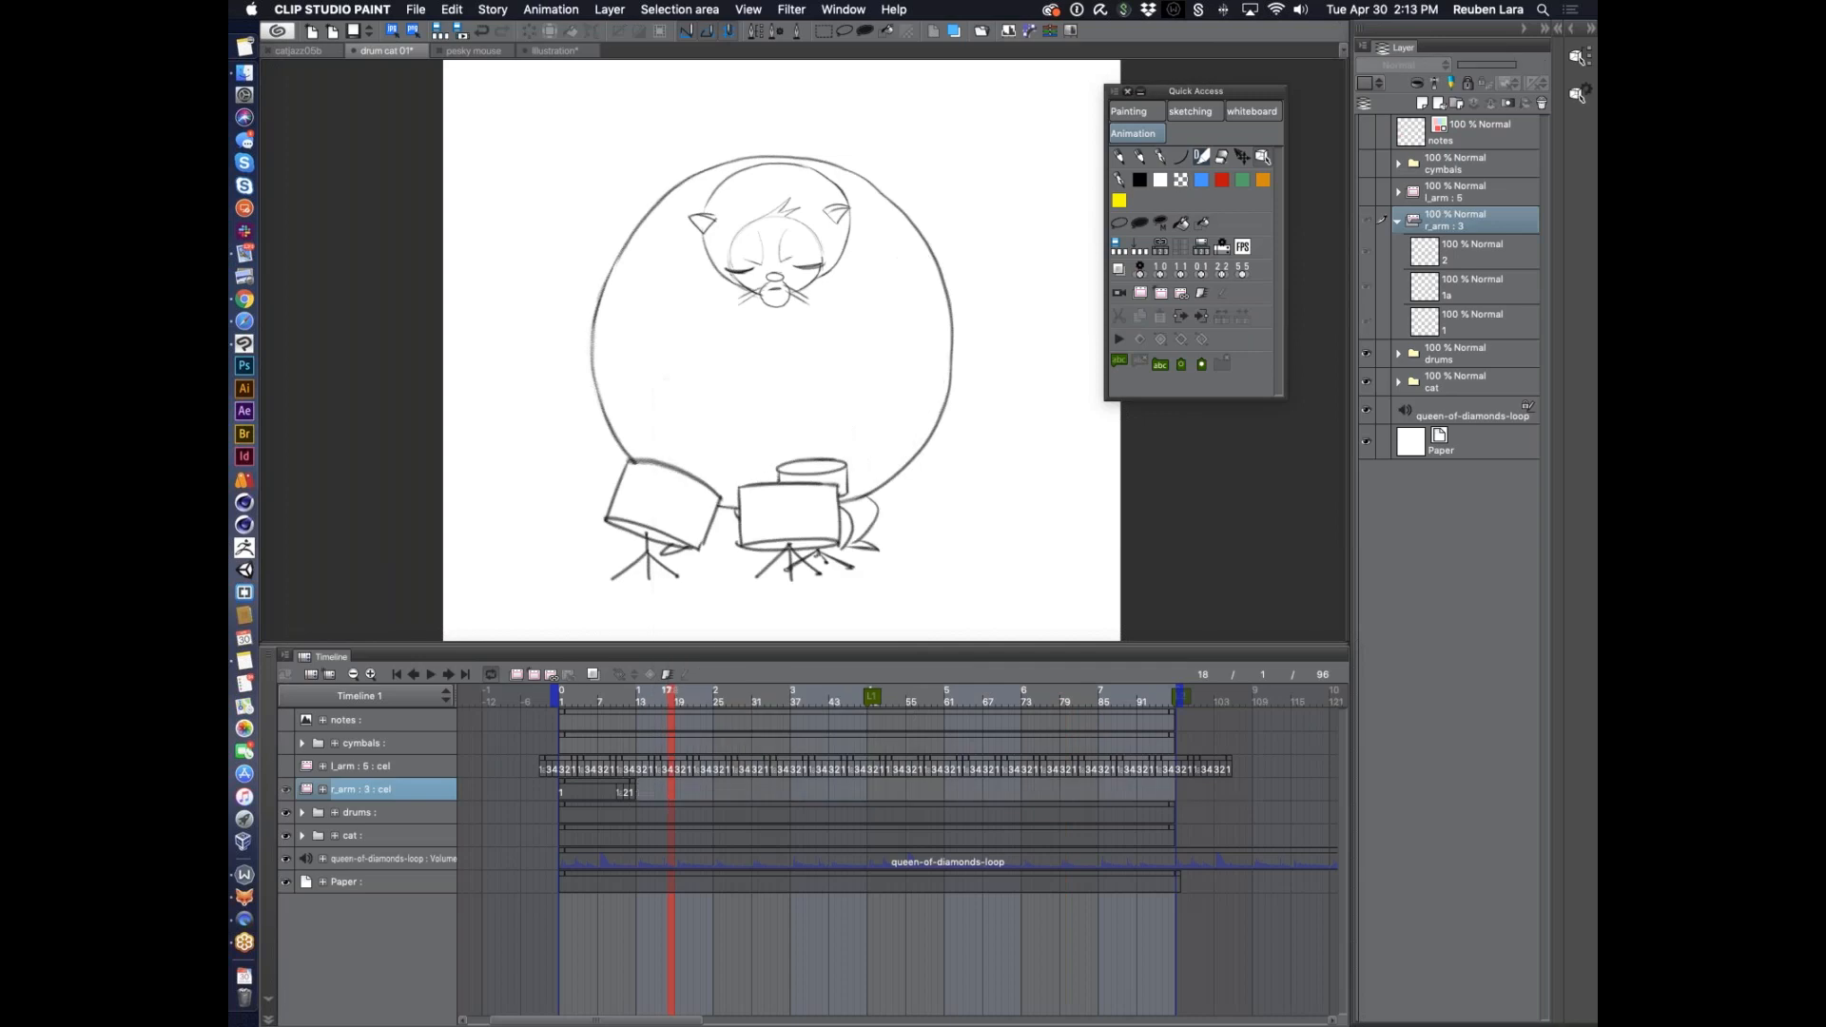
Copy the remaining first r_arm clip and paste it at frame 13
{"action": "left_click_drag", "start_coordinate": [601, 695], "coordinate": [608, 696]}
{"action": "right_click", "coordinate": [594, 788]}
{"action": "left_click", "coordinate": [775, 489]}
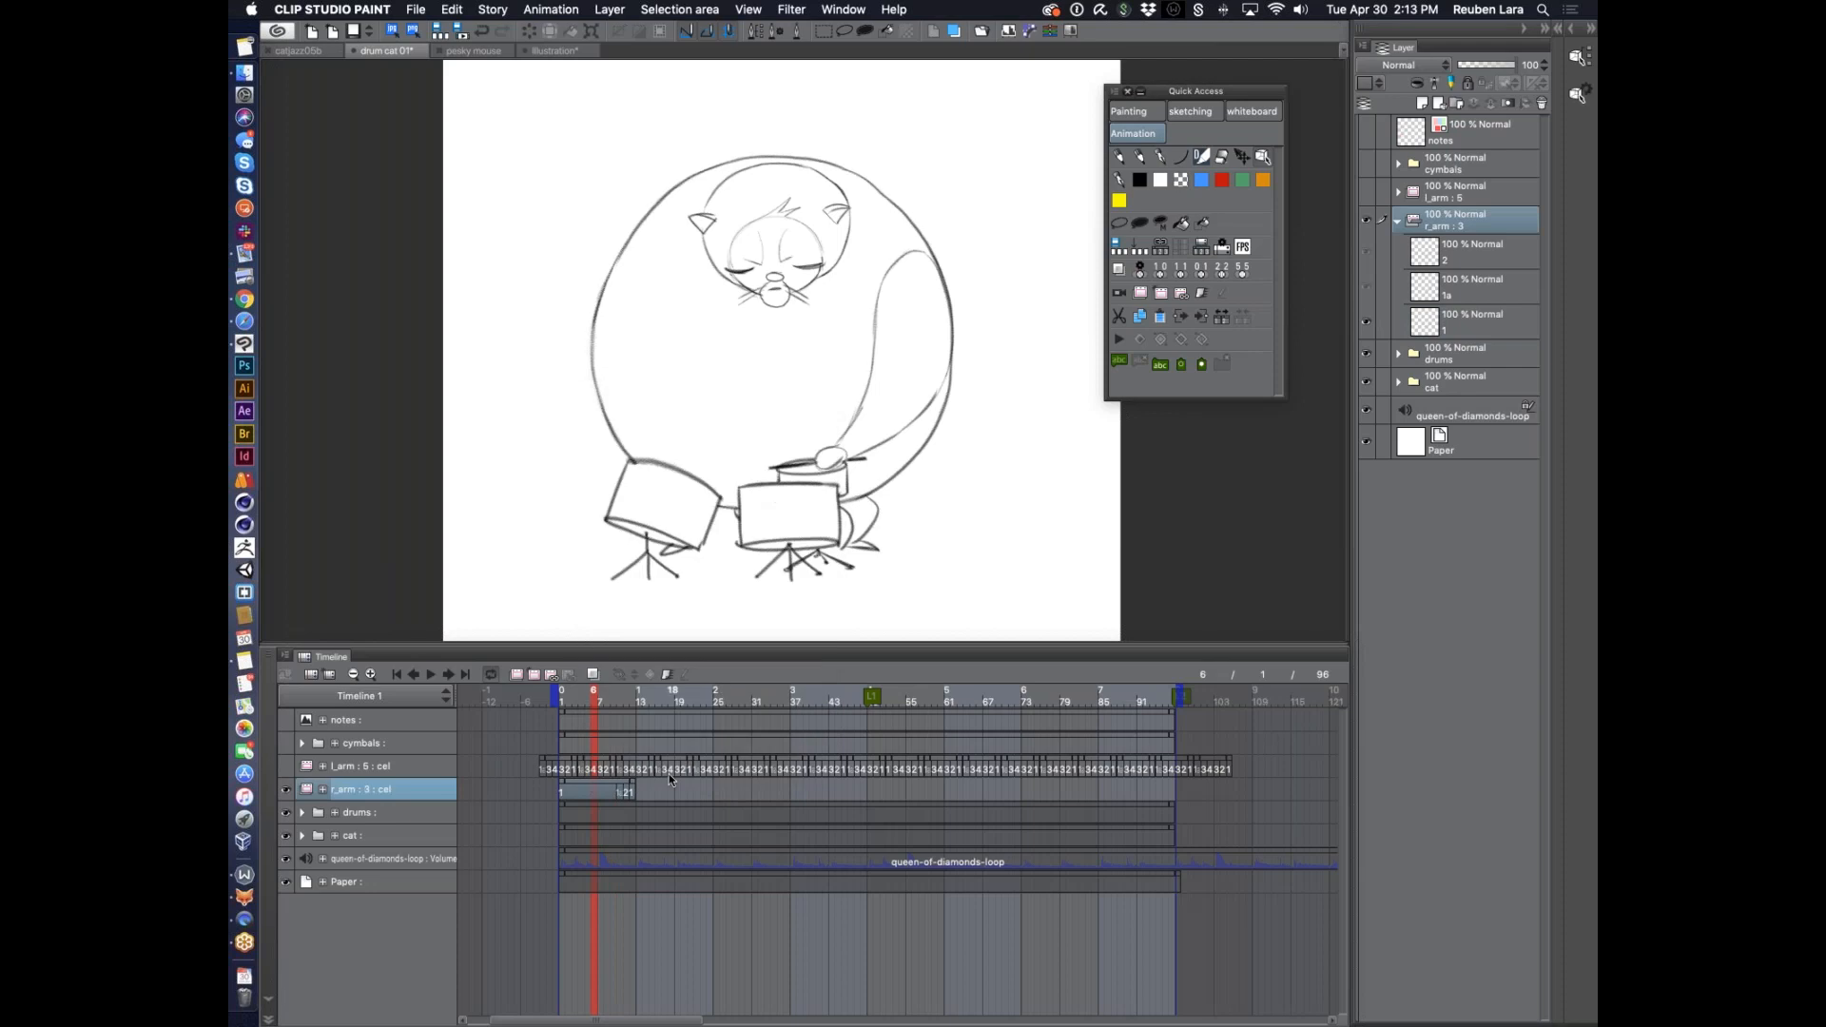
{"action": "right_click", "coordinate": [637, 788]}
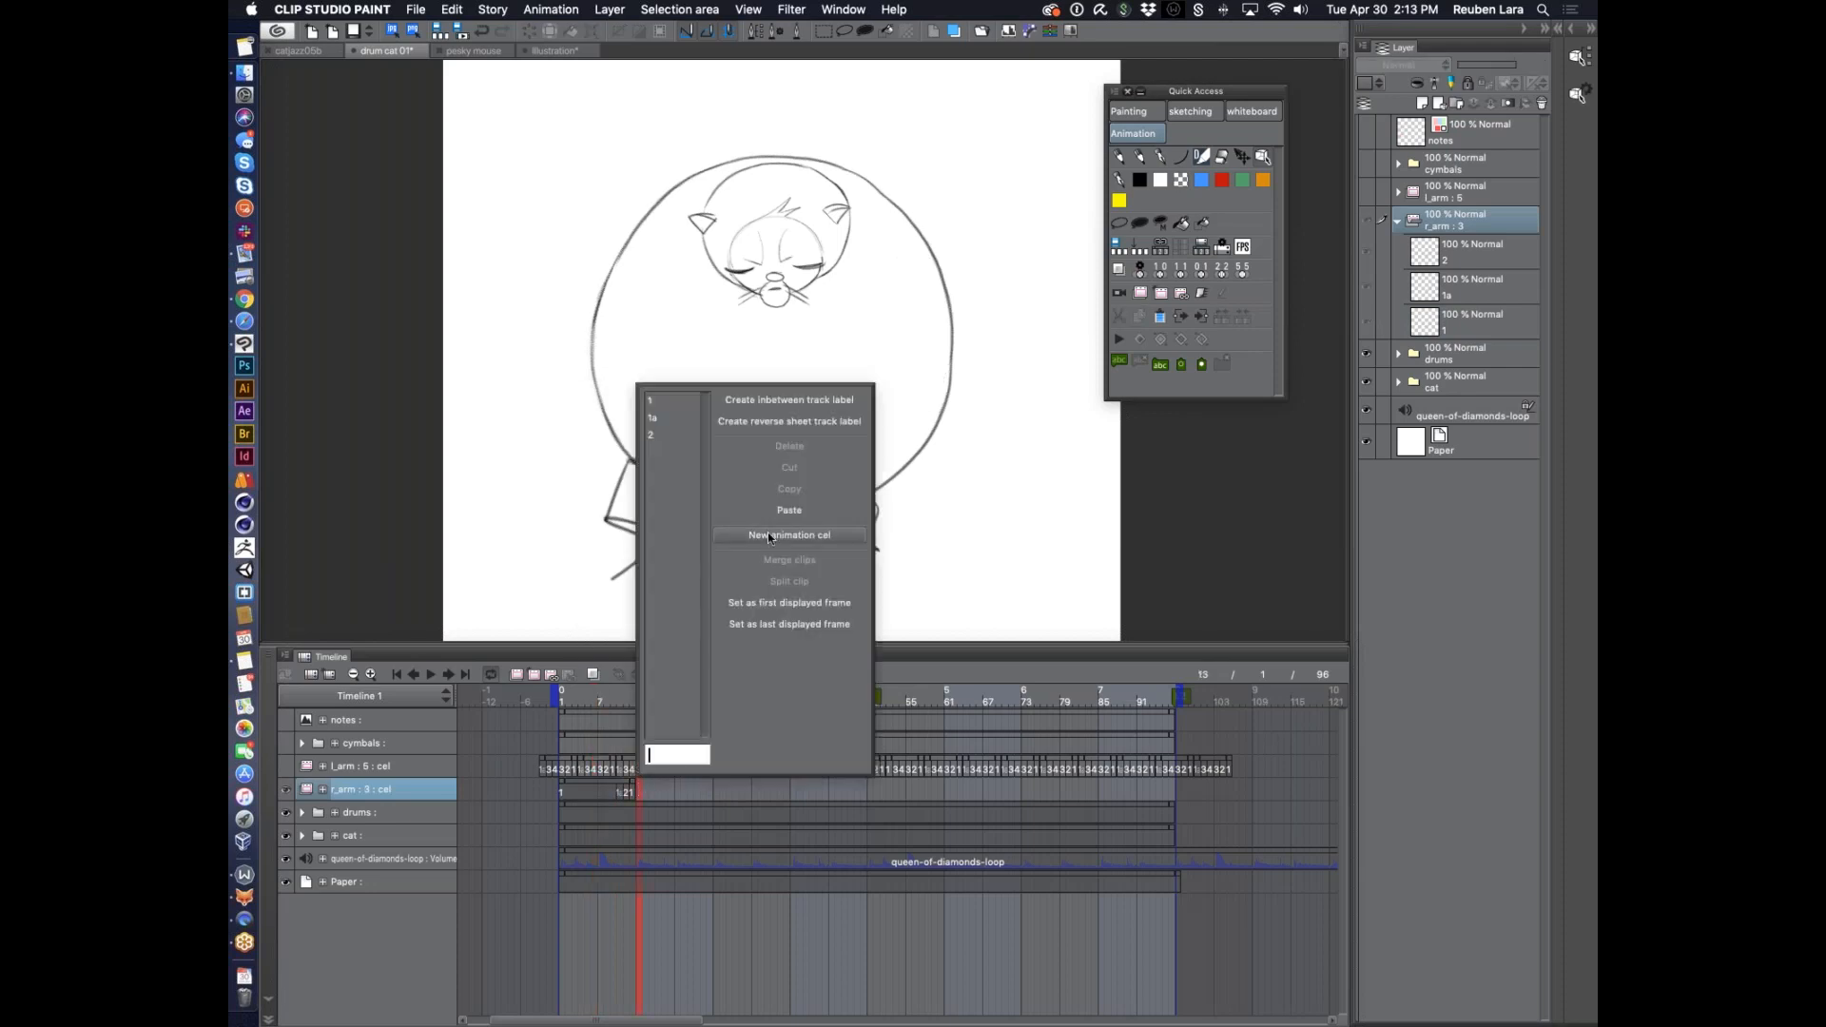
{"action": "left_click", "coordinate": [790, 512]}
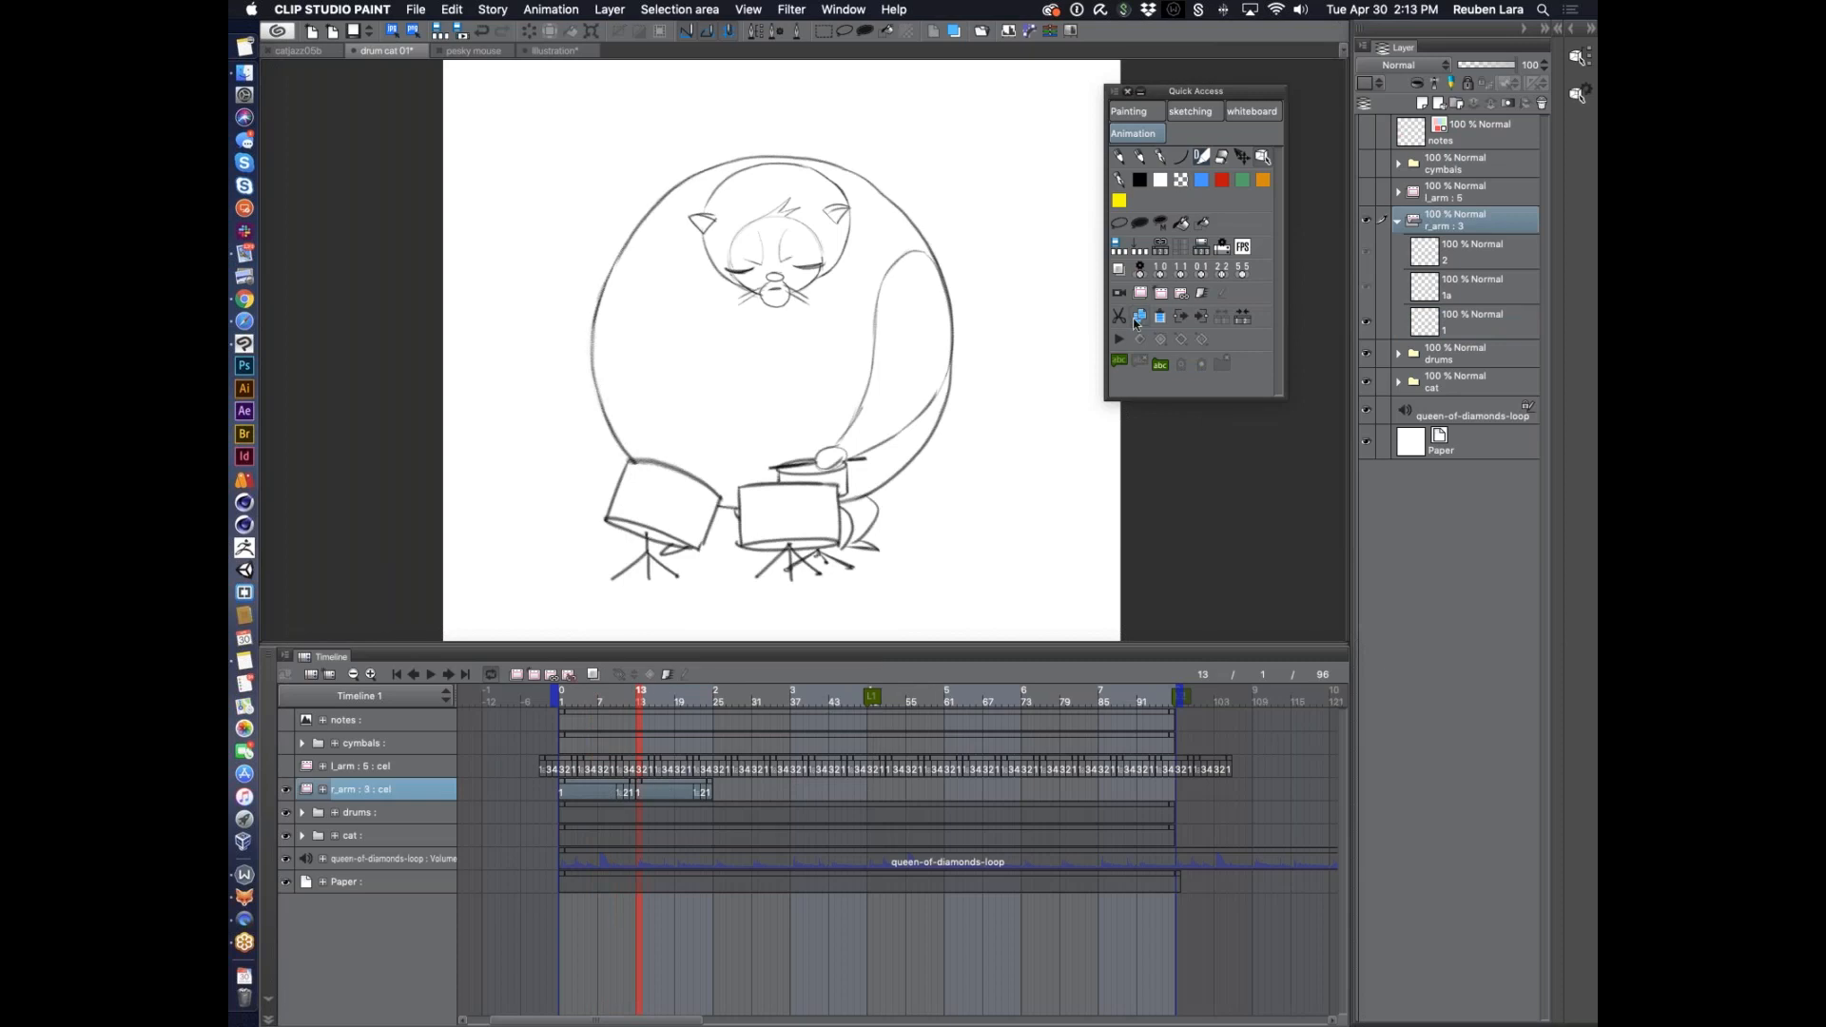
Fill the rest of the r_arm track by pasting the copied clips at frame 25 and frame 49
{"action": "left_click", "coordinate": [716, 787]}
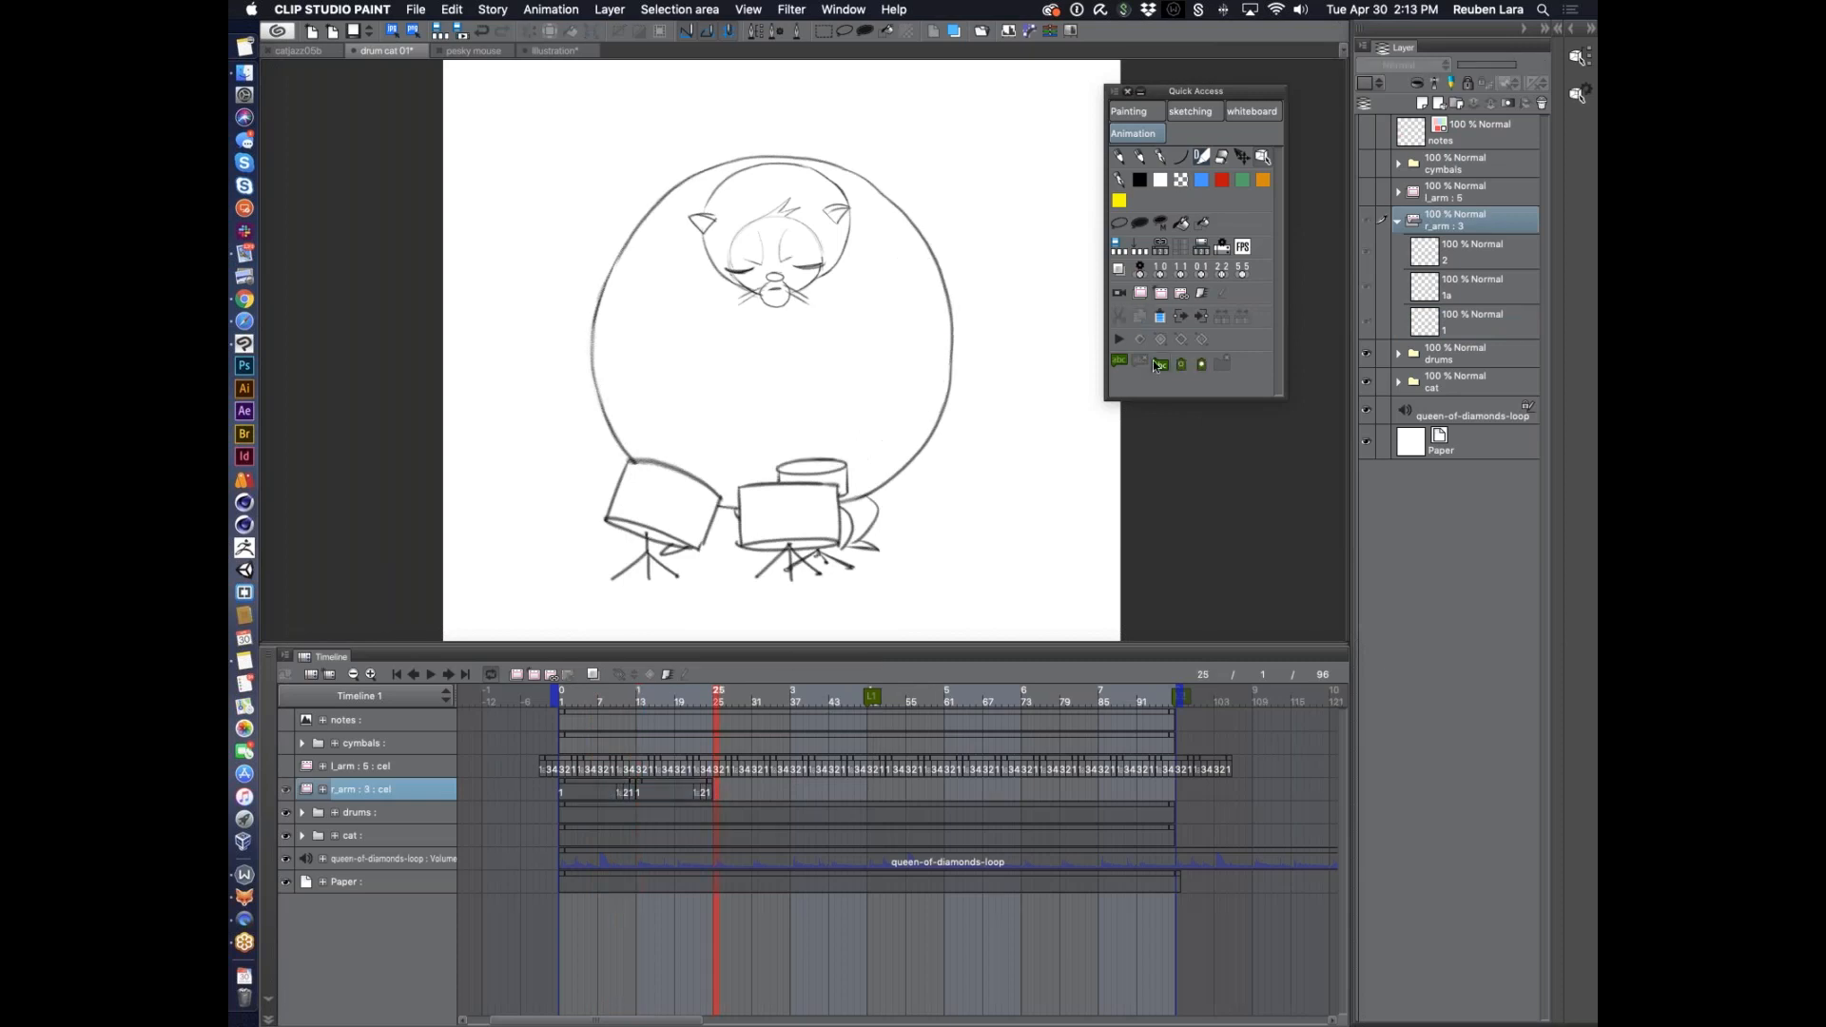
{"action": "left_click", "coordinate": [1160, 316]}
{"action": "left_click", "coordinate": [693, 782]}
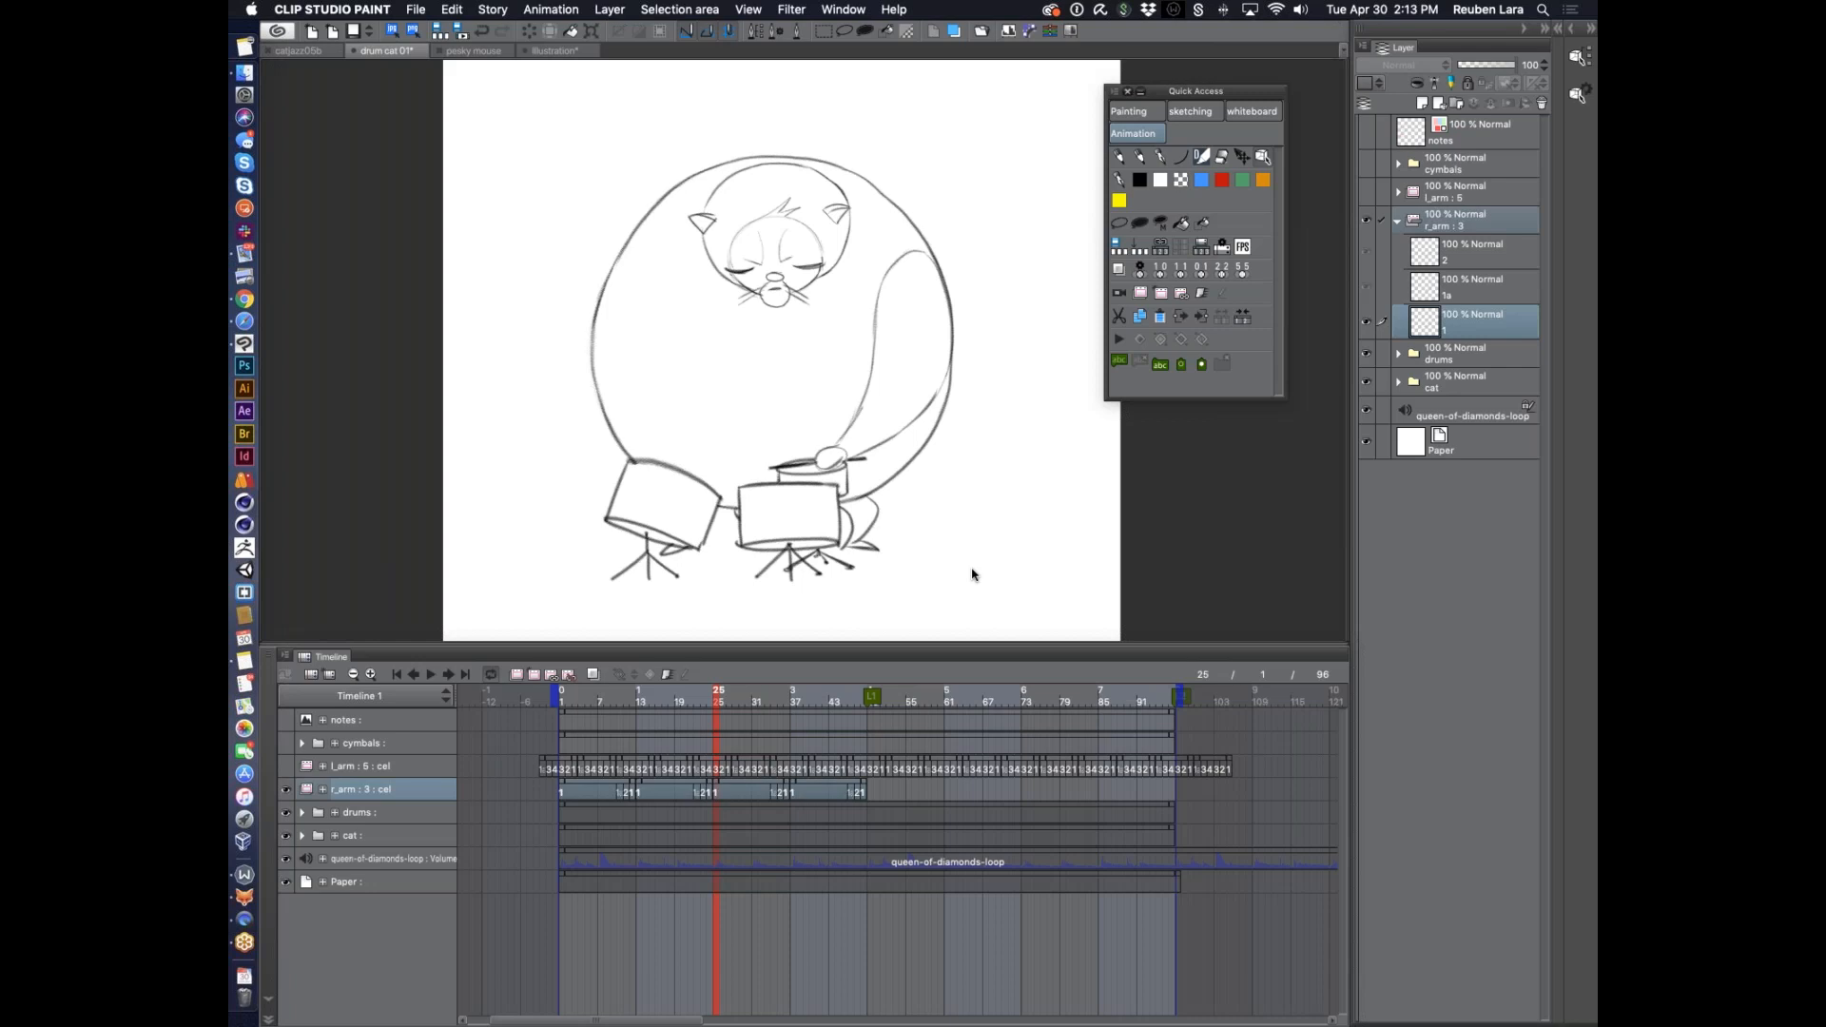
{"action": "key", "text": "space"}
{"action": "left_click", "coordinate": [871, 782]}
{"action": "key", "text": "super+v"}
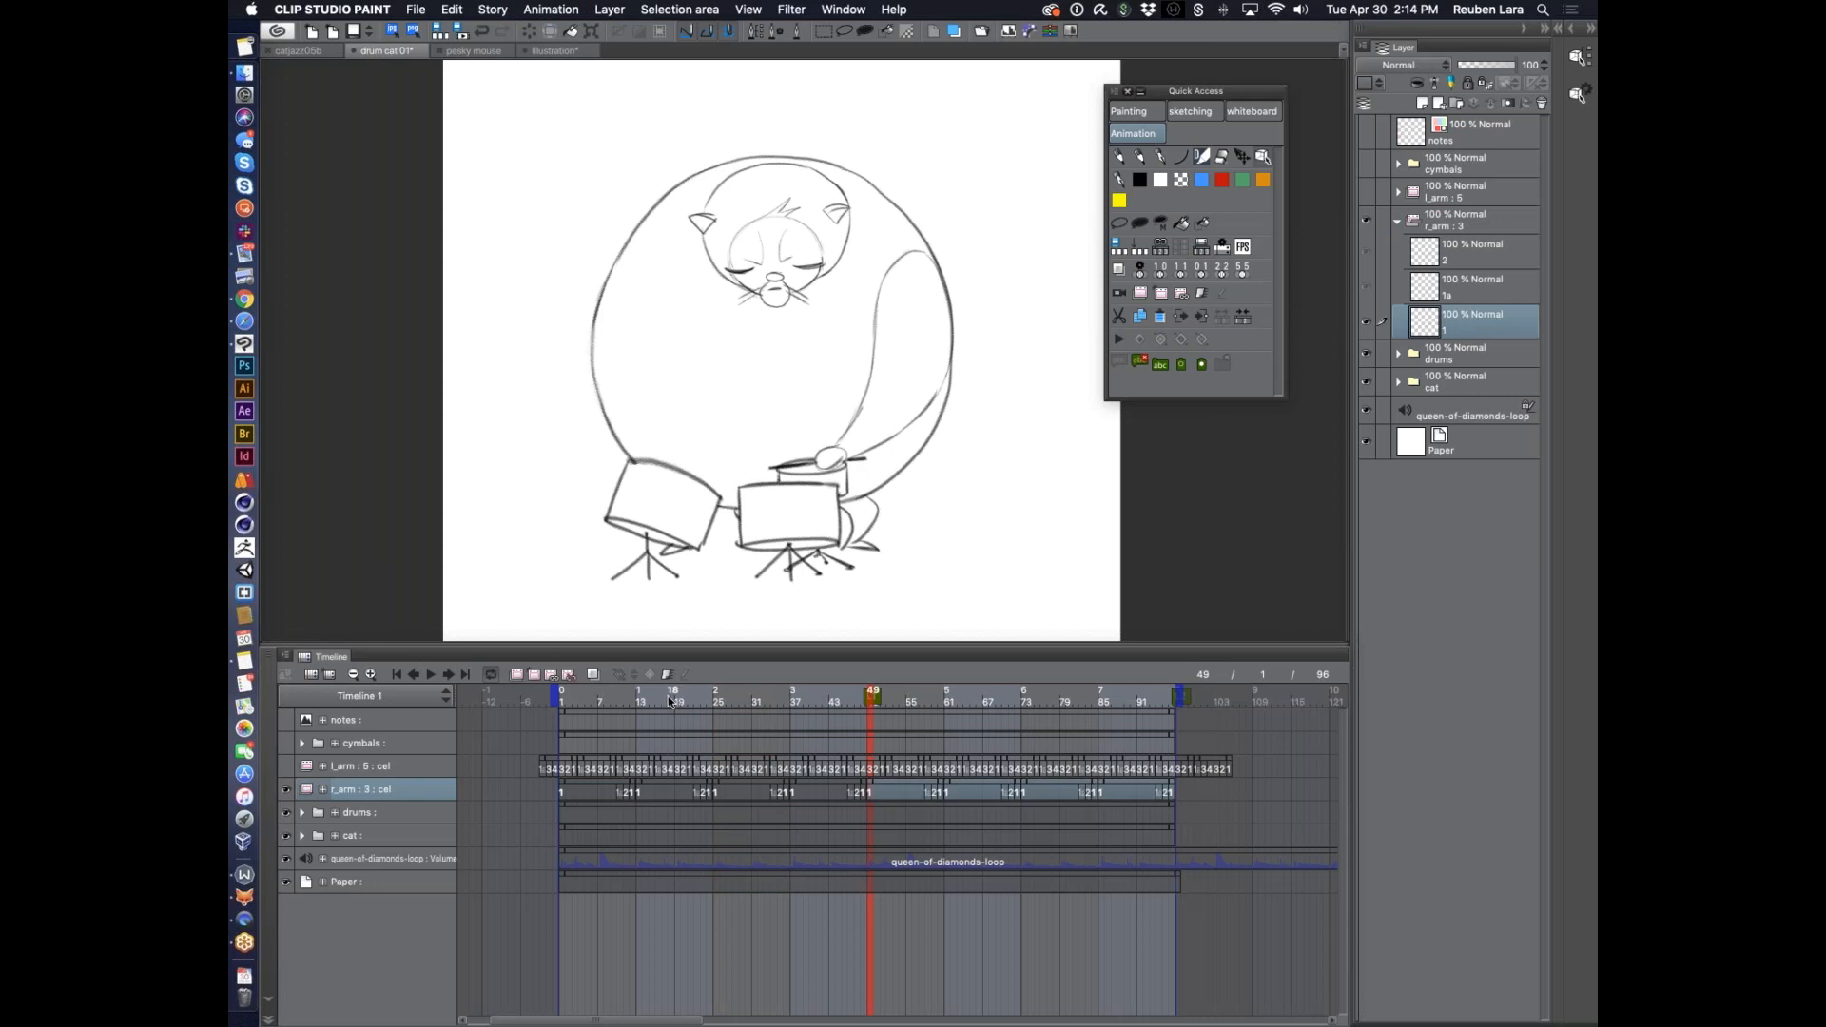
Play the animation from frame 2 to check the rebuilt r_arm loop, and stop it
{"action": "left_click_drag", "start_coordinate": [632, 699], "coordinate": [567, 699]}
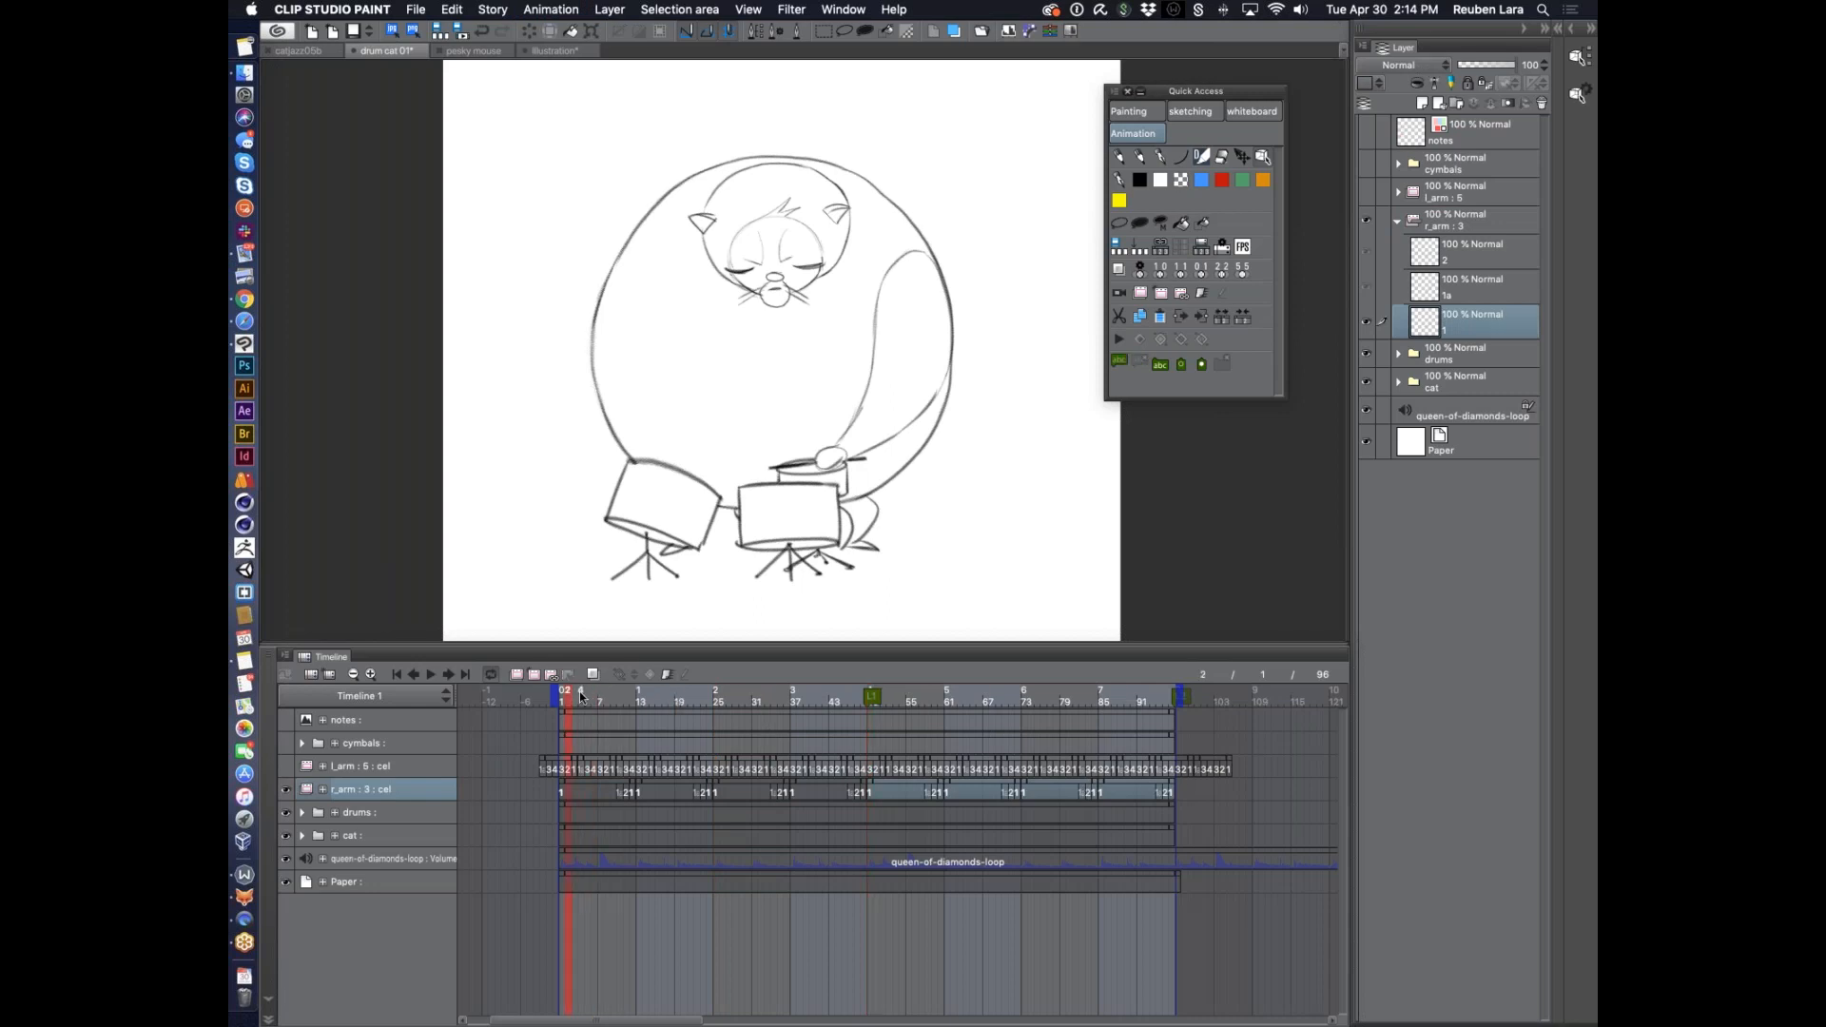
{"action": "left_click", "coordinate": [429, 674]}
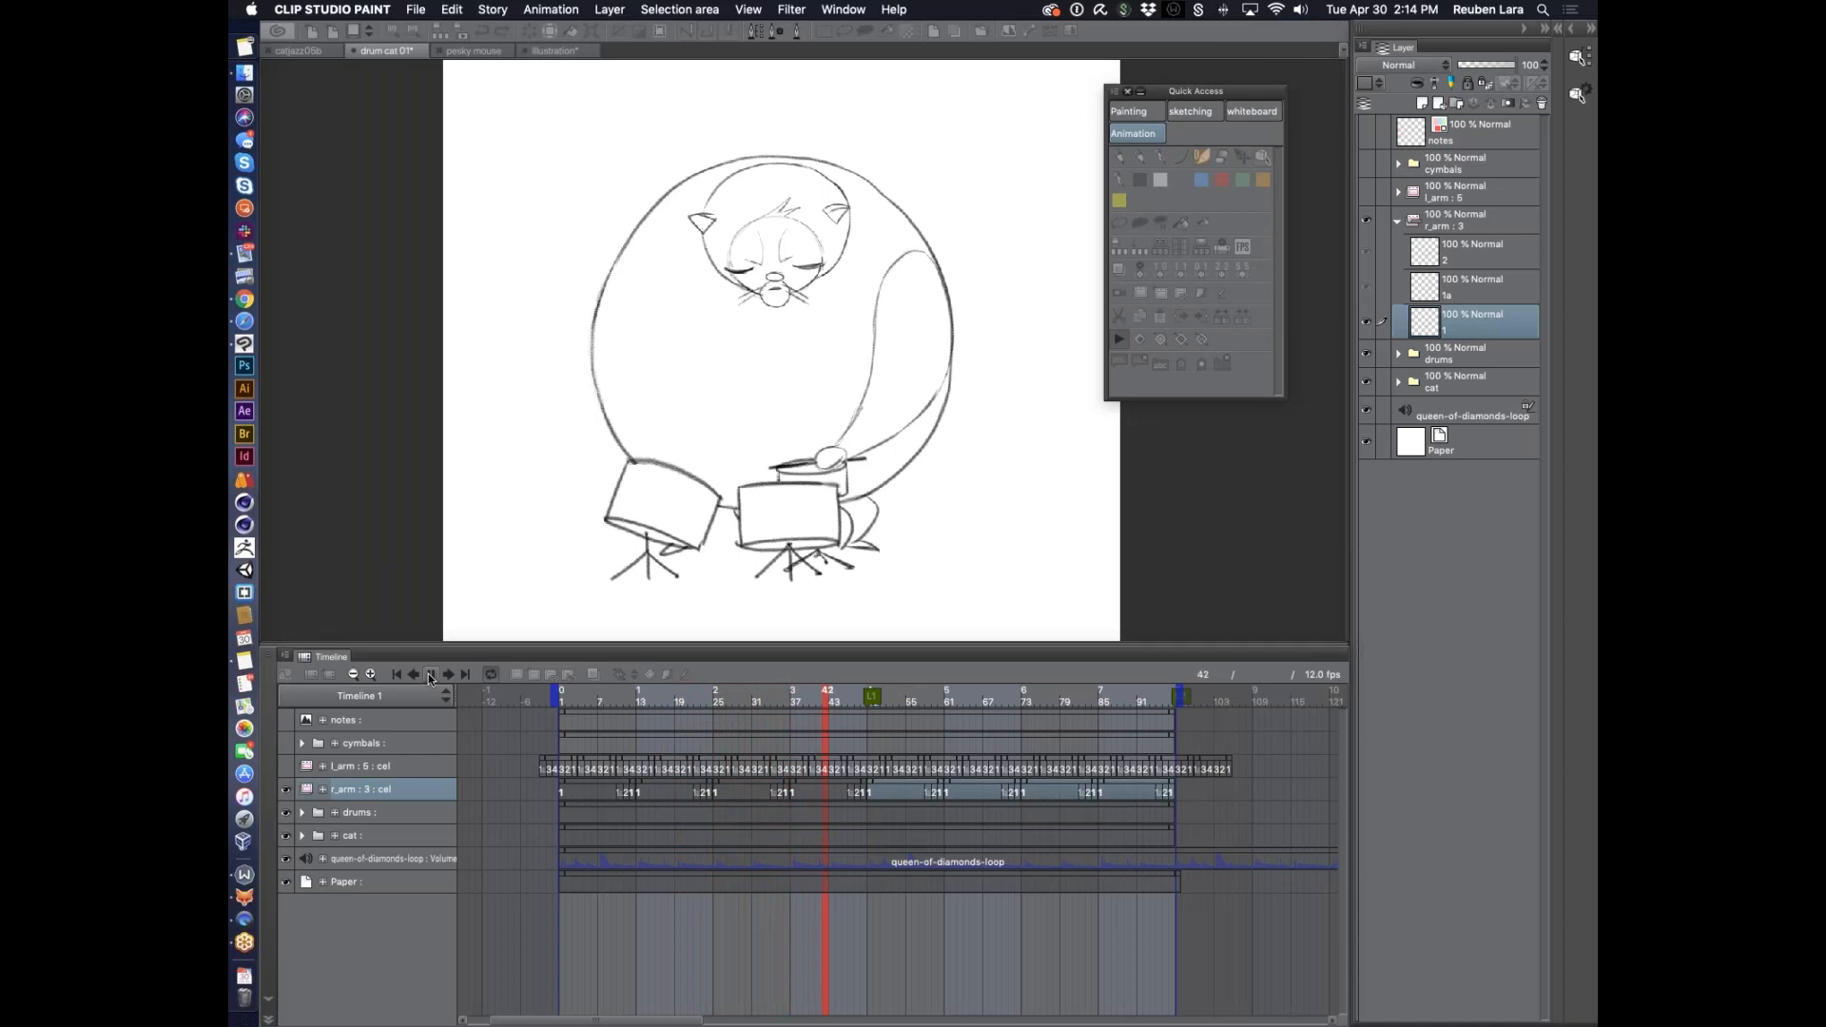
{"action": "left_click", "coordinate": [429, 674]}
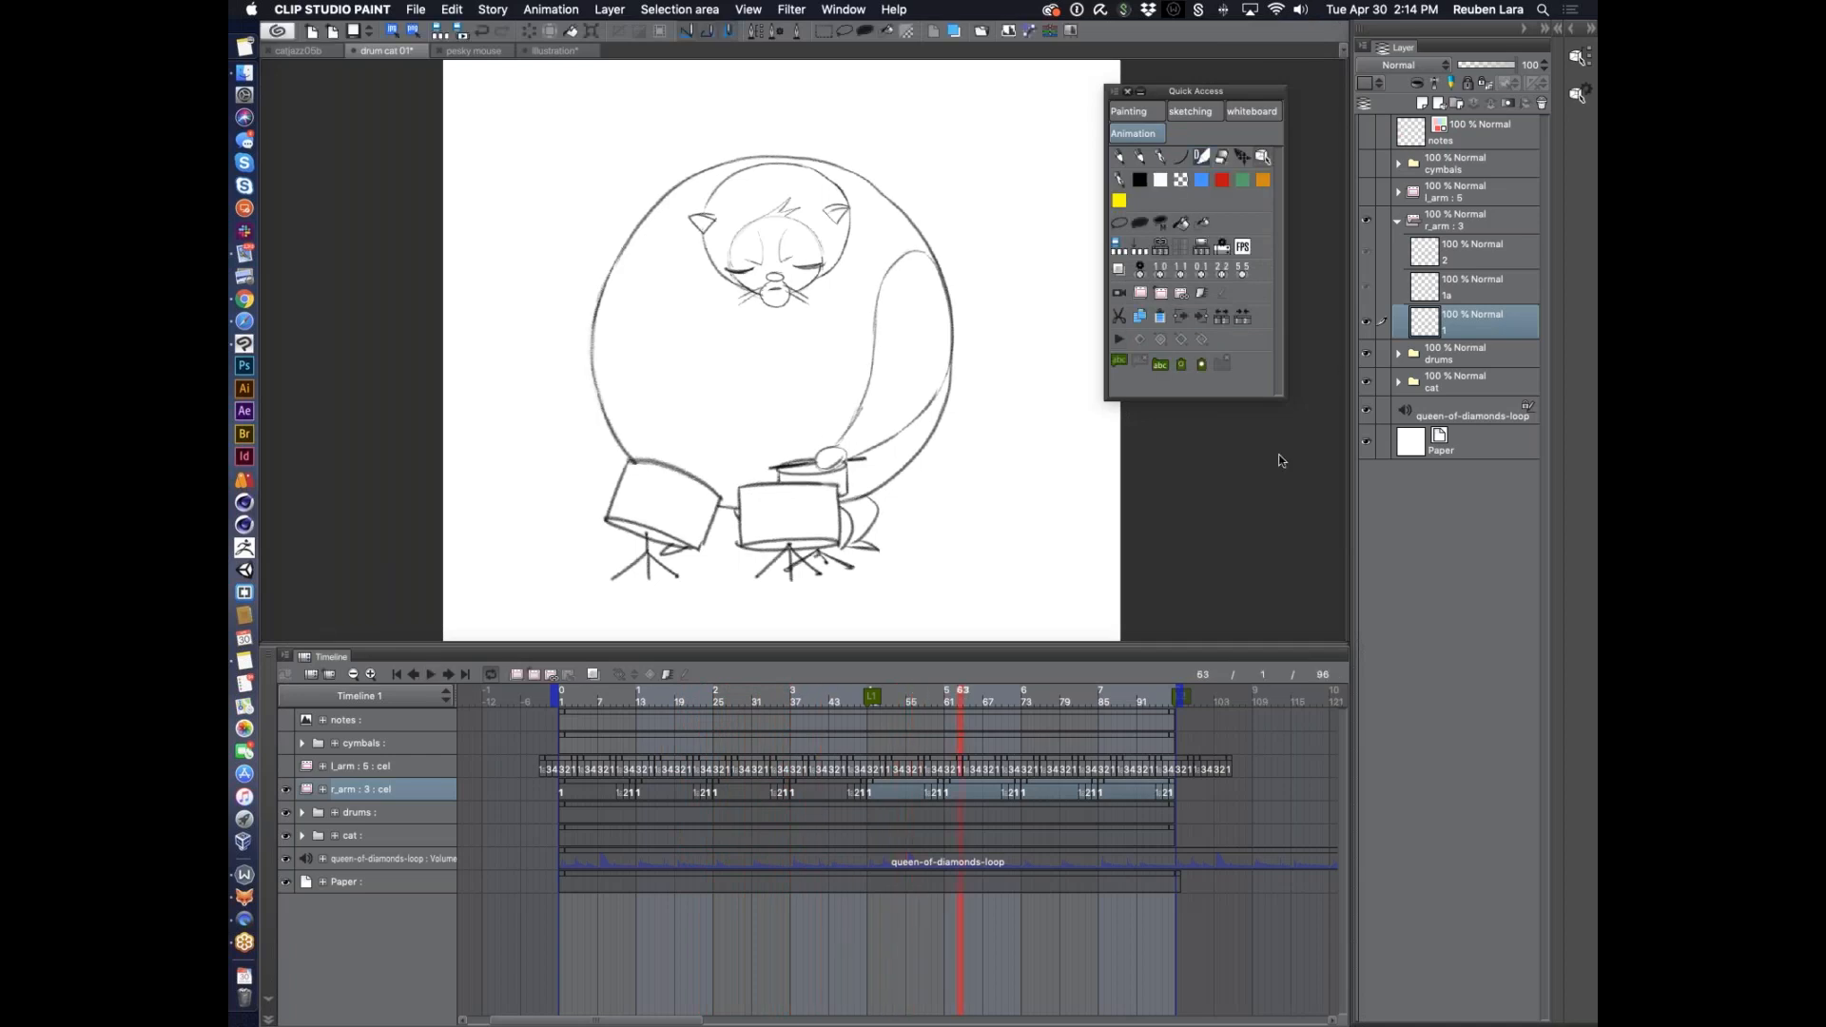
Collapse the r_arm folder, and show and expand the l_arm animation folder
{"action": "left_click", "coordinate": [1398, 221]}
{"action": "left_click", "coordinate": [1367, 191]}
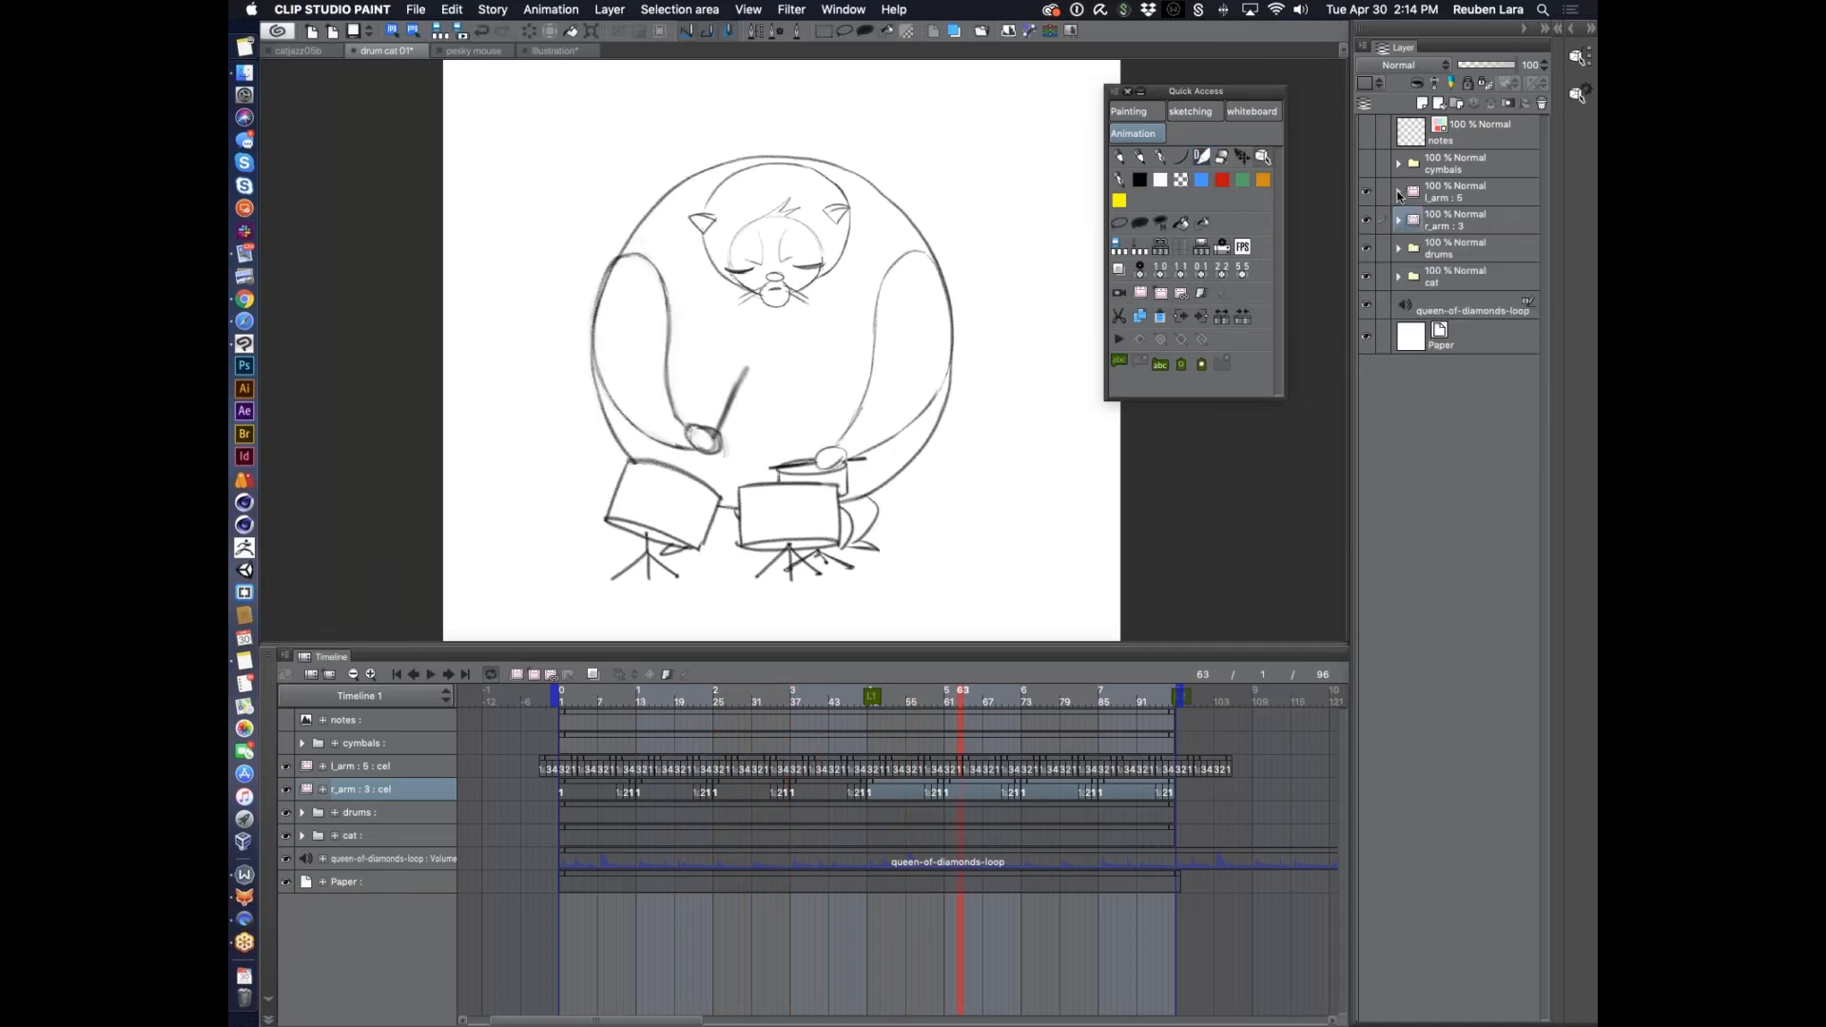
{"action": "left_click", "coordinate": [1397, 193]}
{"action": "left_click", "coordinate": [1451, 199]}
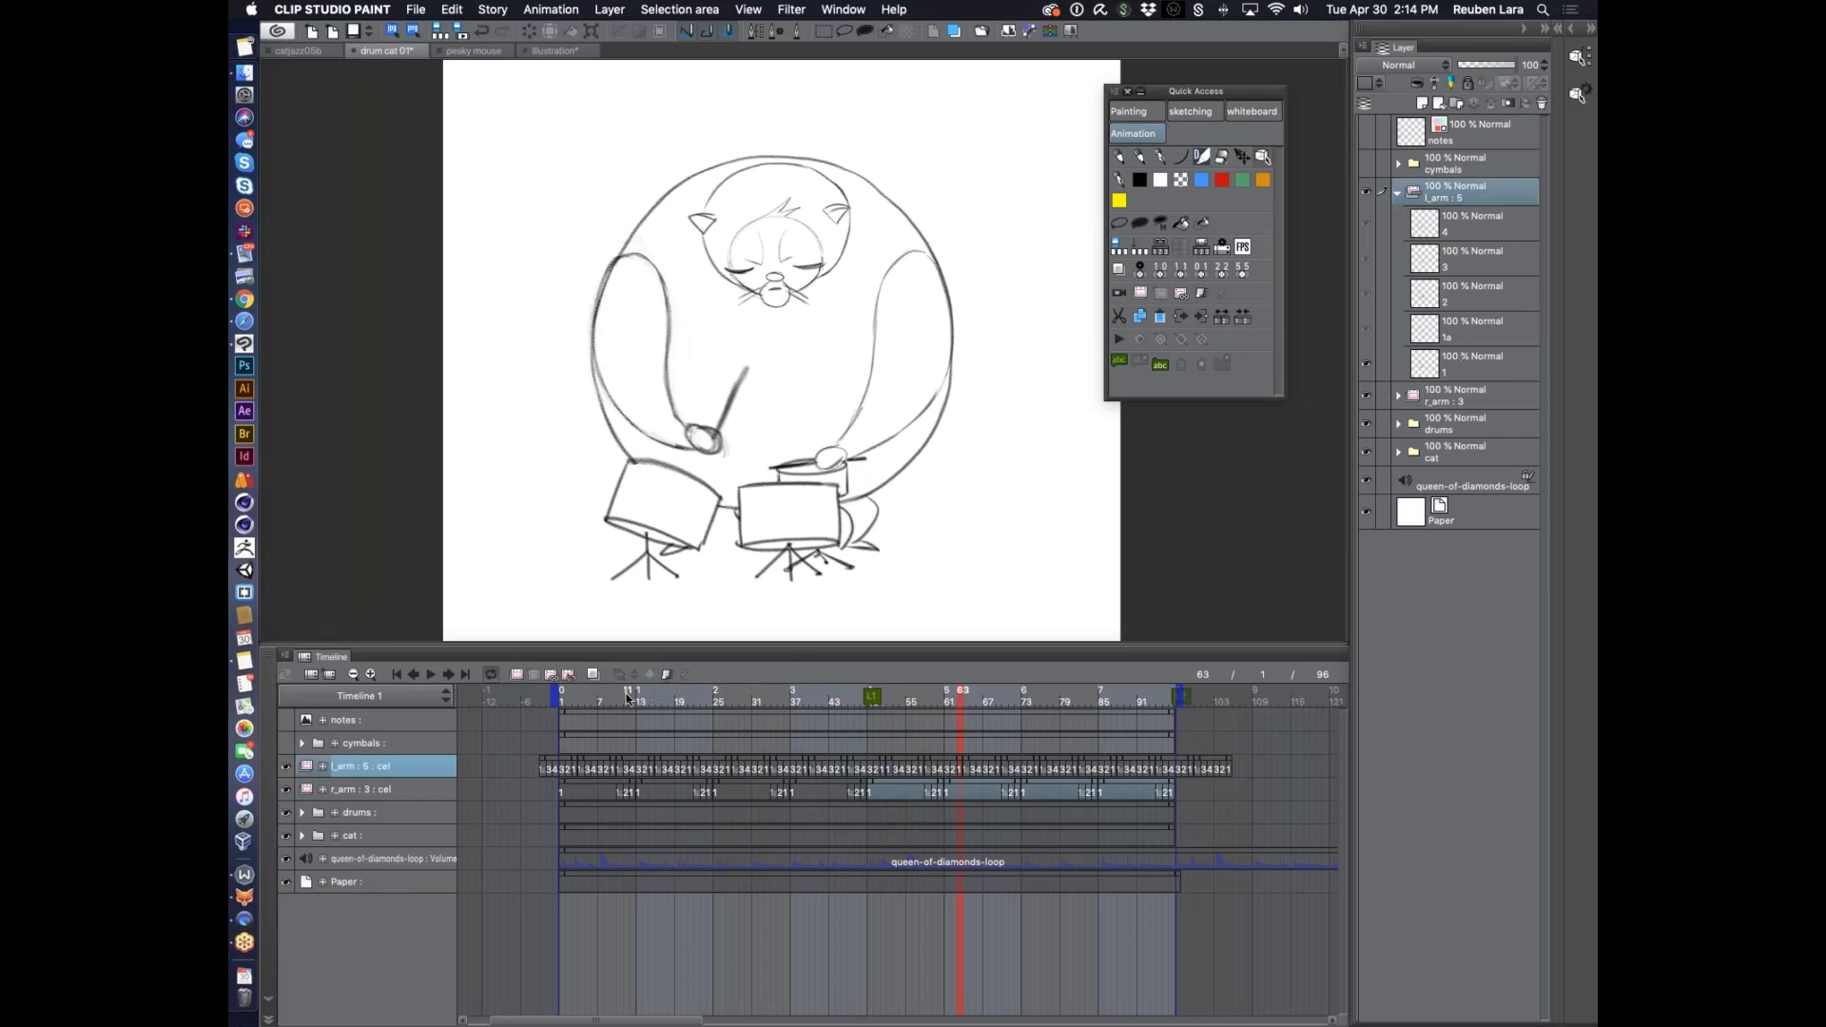
Enlarge the timeline scale and scrub from frame 5 to frame 33 to review the l_arm cels
{"action": "left_click", "coordinate": [591, 697]}
{"action": "left_click", "coordinate": [587, 698]}
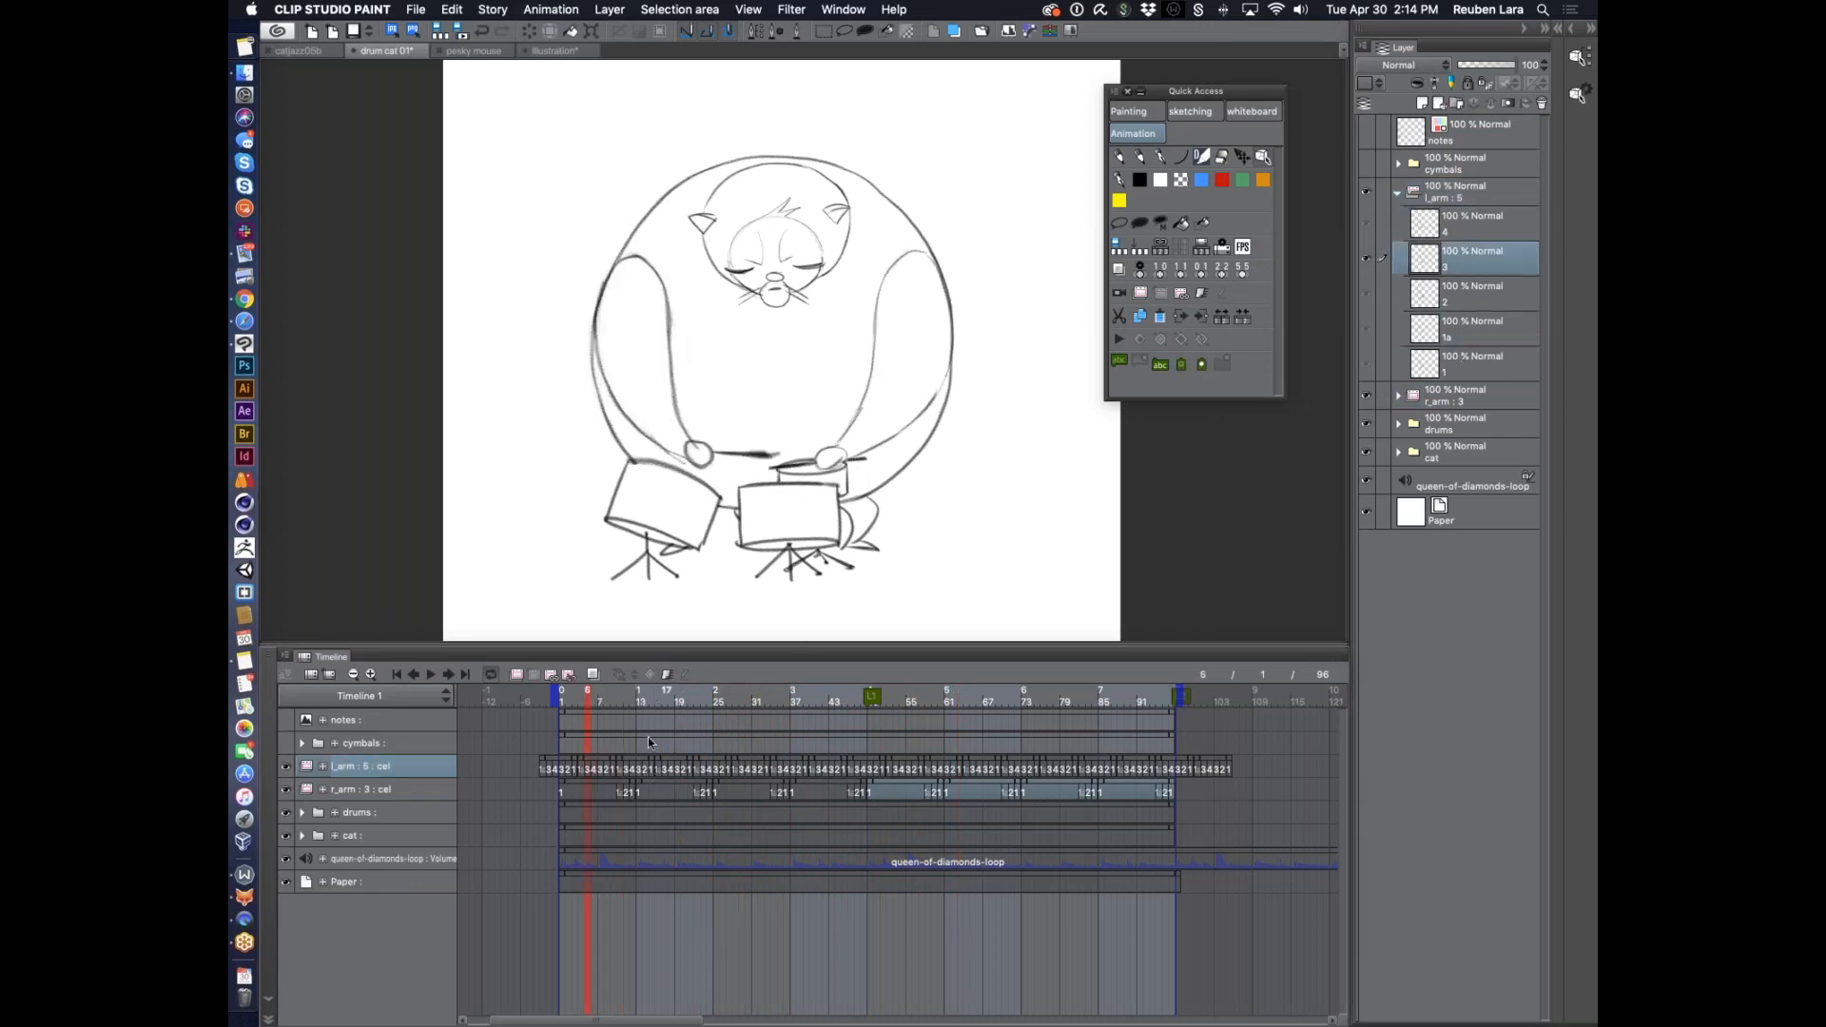
{"action": "left_click", "coordinate": [370, 675]}
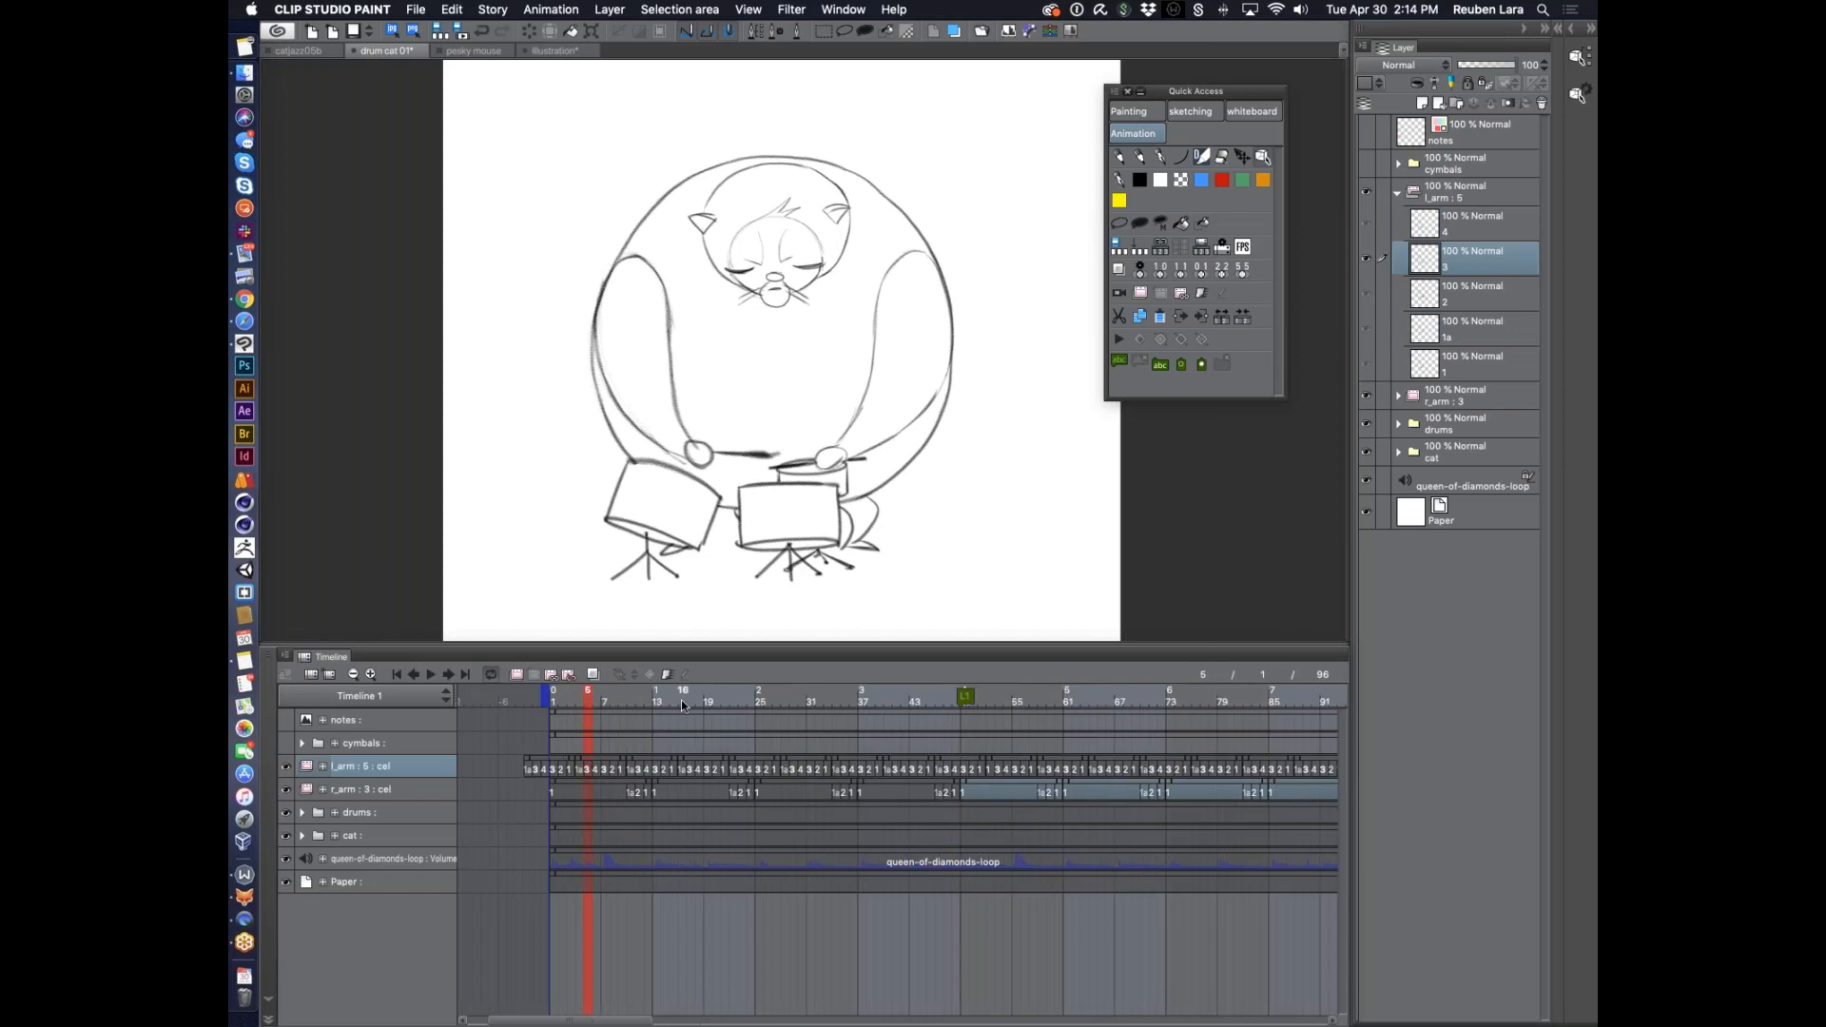
{"action": "left_click_drag", "start_coordinate": [583, 696], "coordinate": [829, 692]}
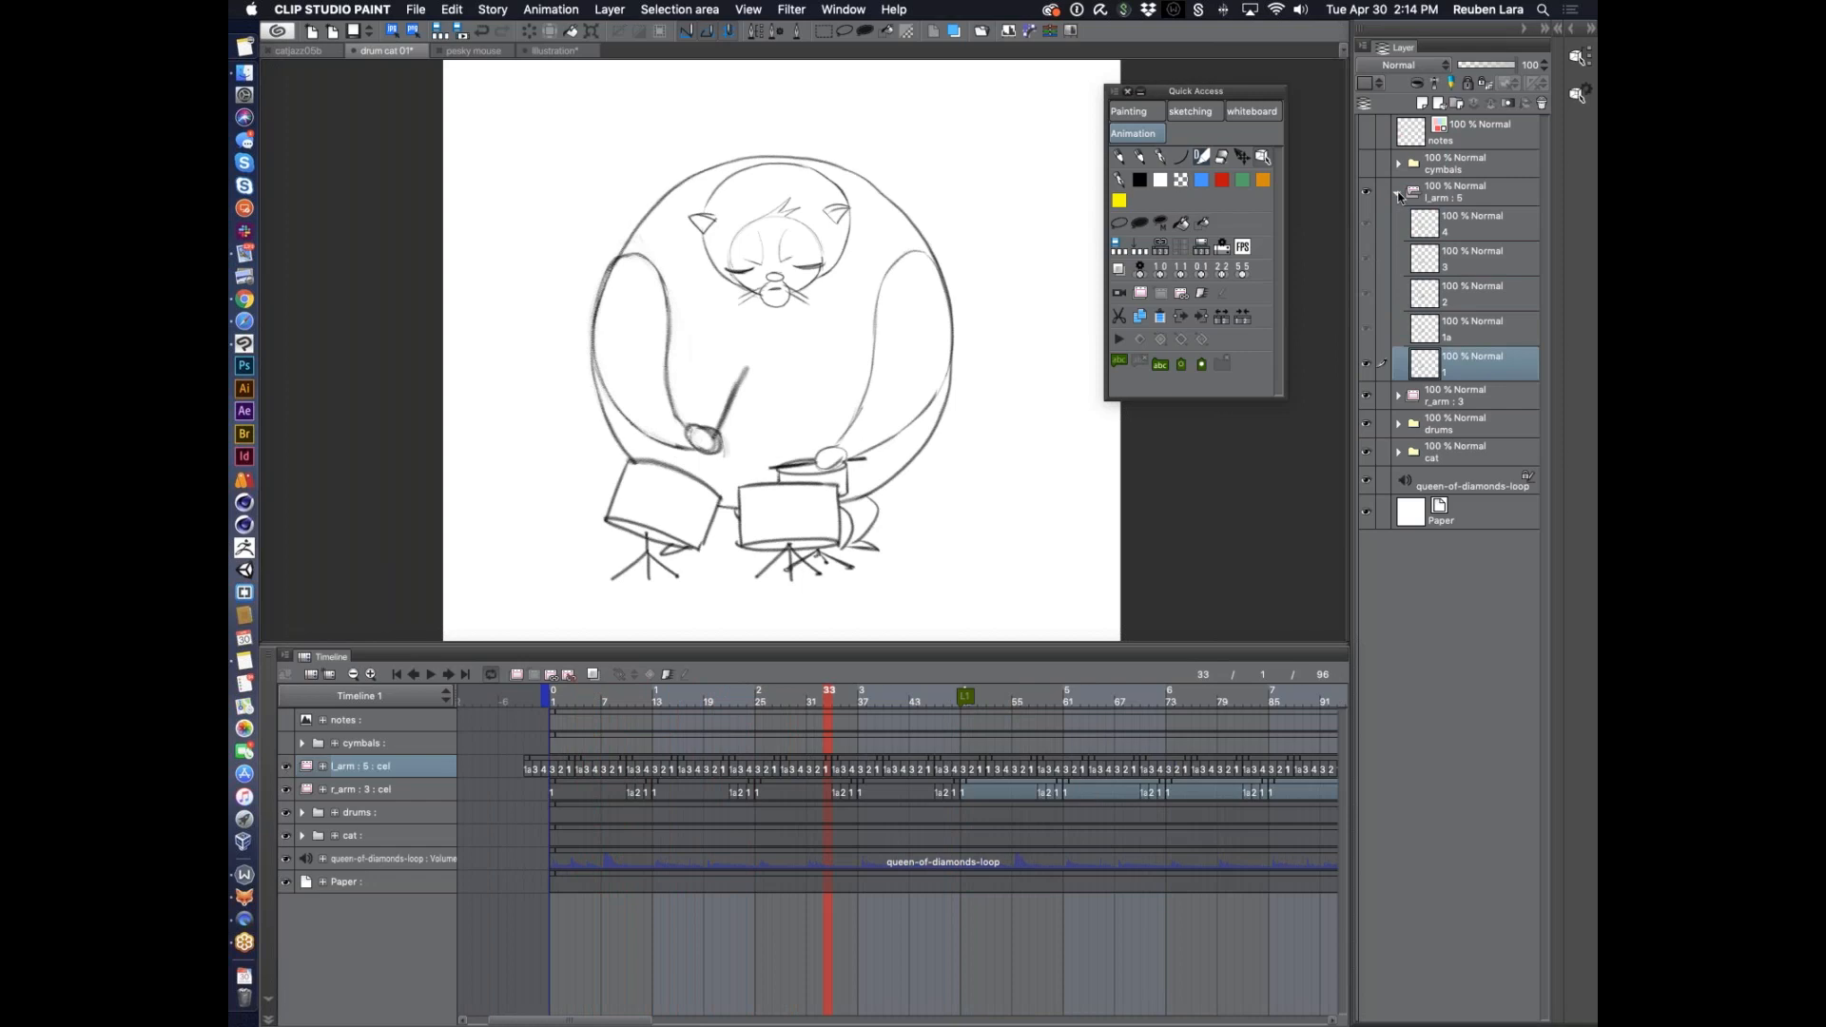
Show and expand the cymbals folder, and toggle the china cymbal and ride cymbal to identify their drawings
{"action": "left_click", "coordinate": [1399, 193]}
{"action": "left_click", "coordinate": [1396, 168]}
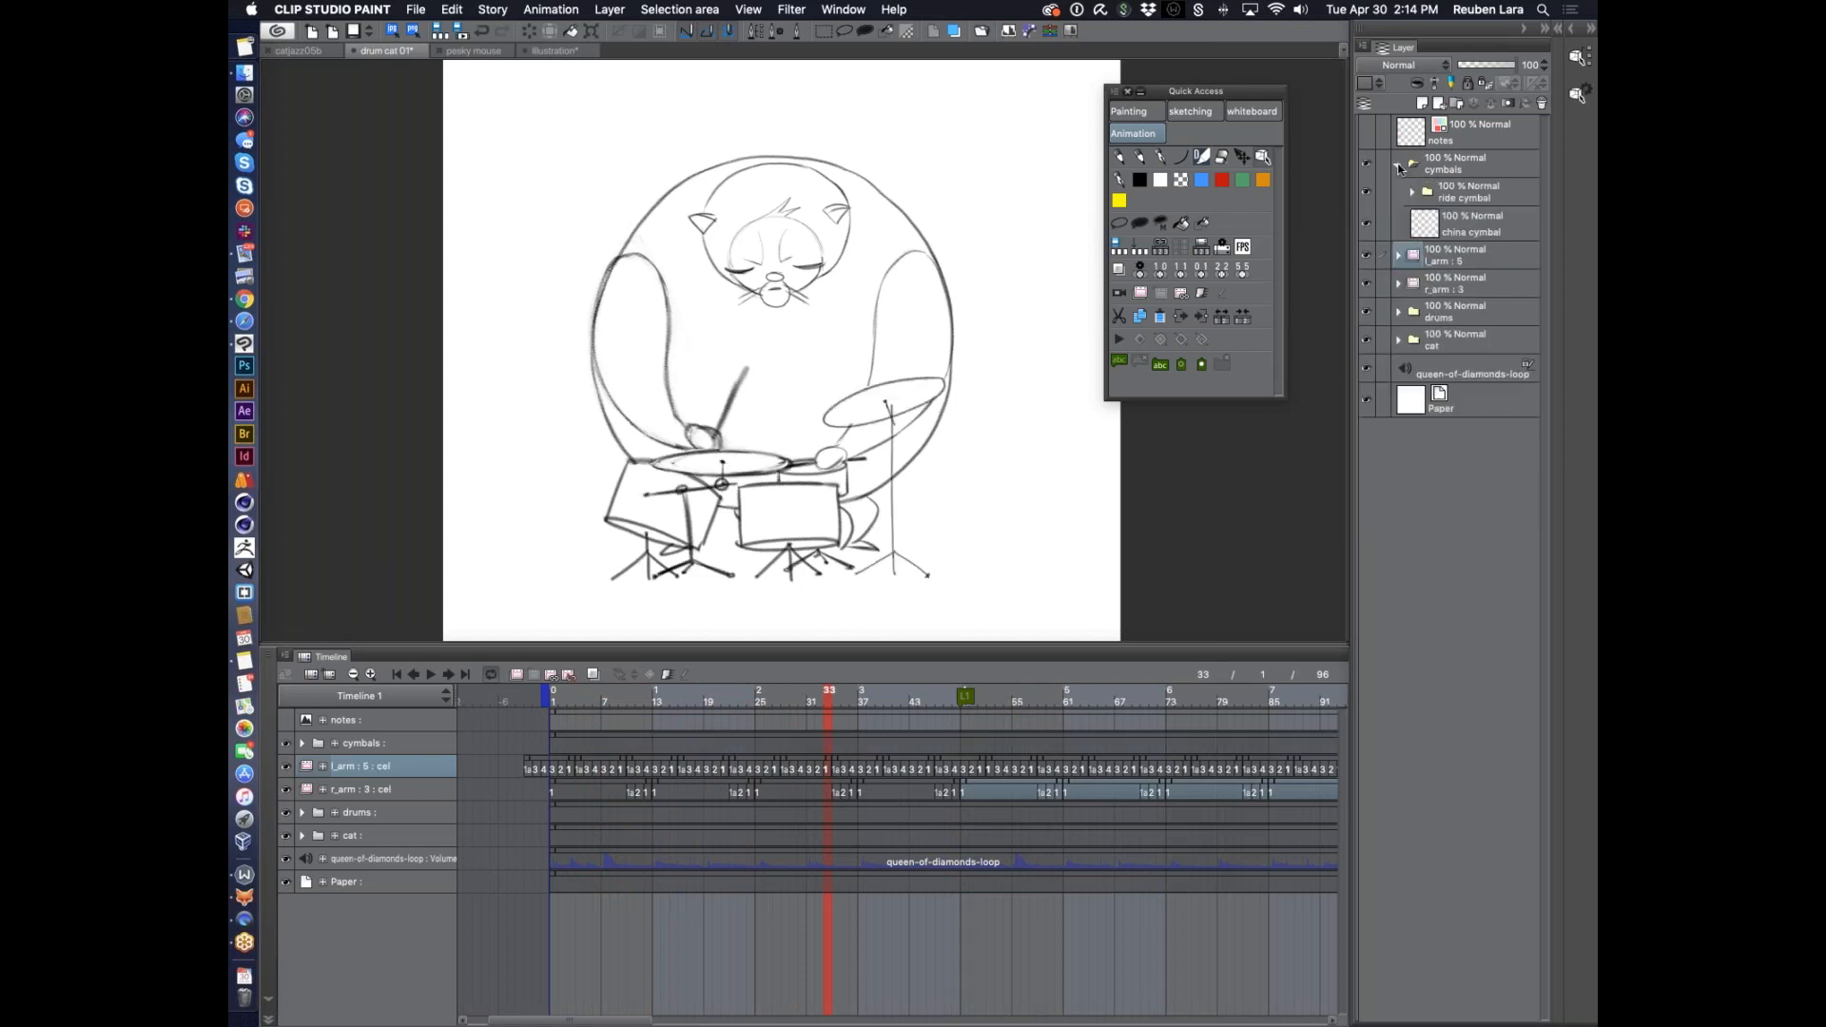
{"action": "left_click", "coordinate": [1424, 224]}
{"action": "left_click", "coordinate": [1367, 225]}
{"action": "left_click", "coordinate": [1367, 224]}
{"action": "left_click", "coordinate": [1368, 193]}
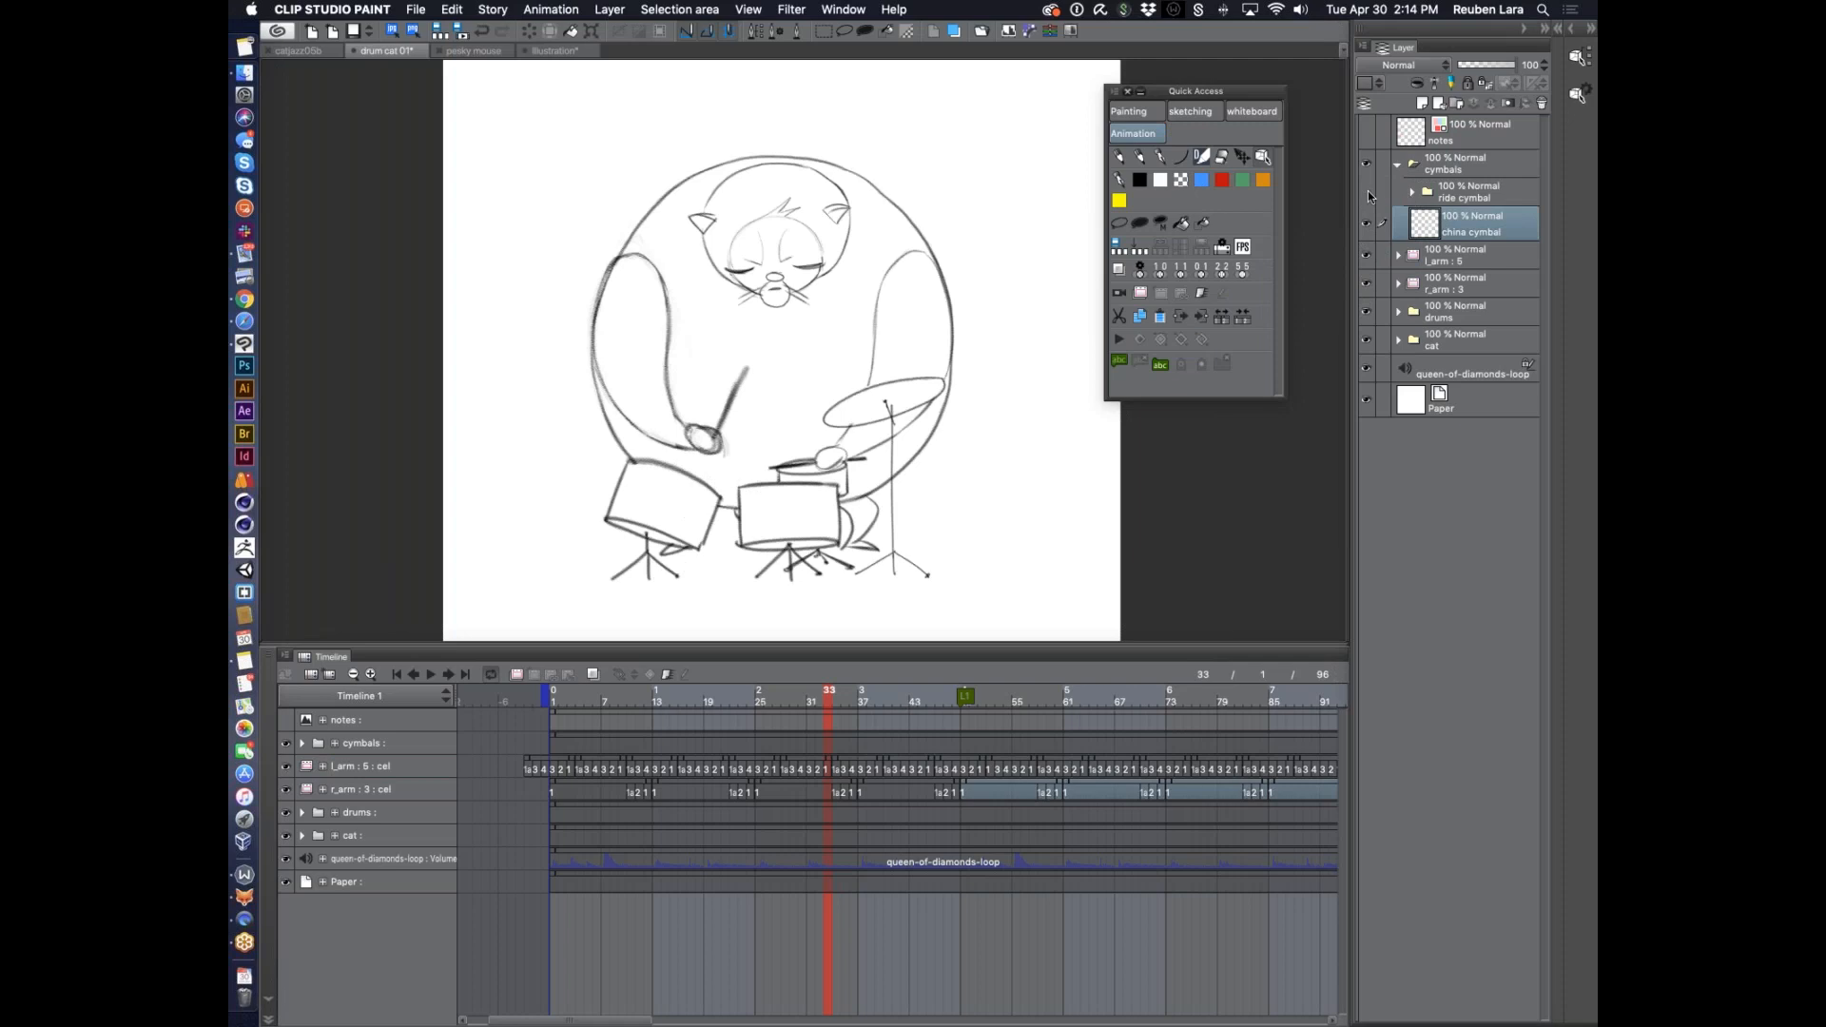
{"action": "left_click", "coordinate": [1367, 193]}
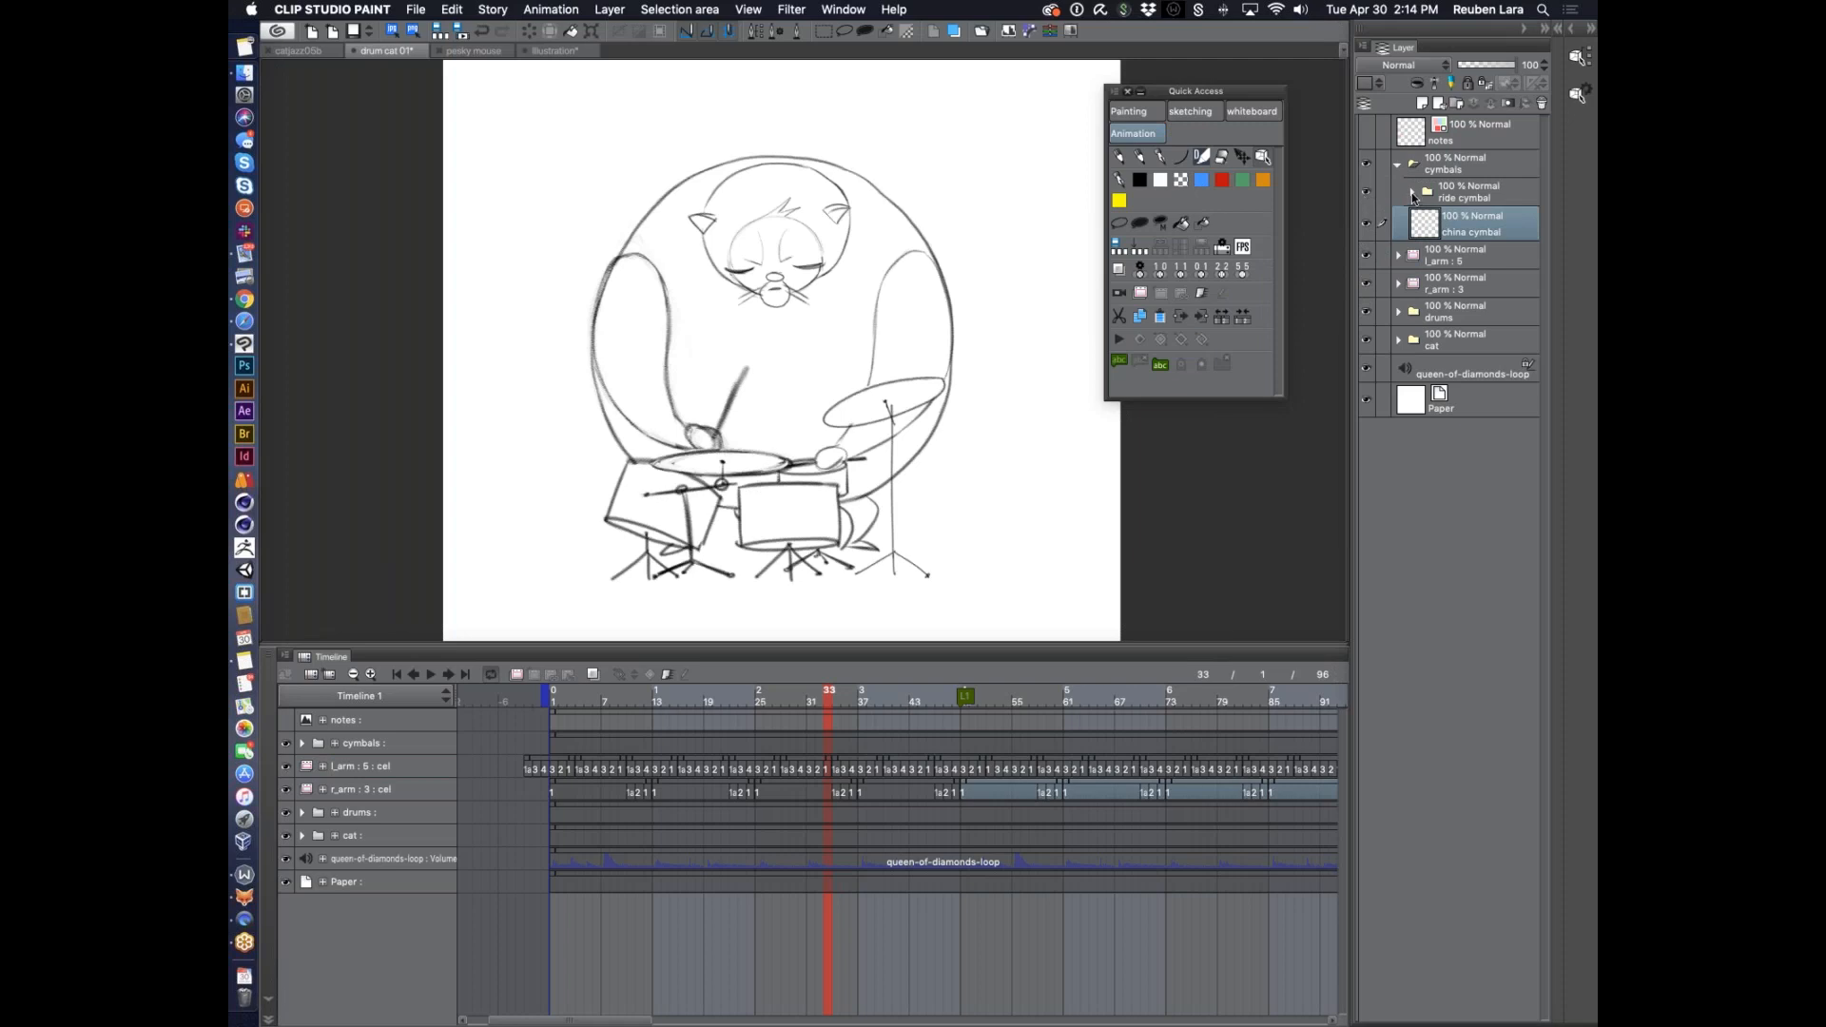
Expand the ride cymbal folder and examine its stand layer and the dish layer inside the cymbal folder
{"action": "left_click", "coordinate": [1413, 193]}
{"action": "left_click", "coordinate": [1446, 236]}
{"action": "left_click", "coordinate": [1368, 227]}
{"action": "left_click", "coordinate": [1367, 227]}
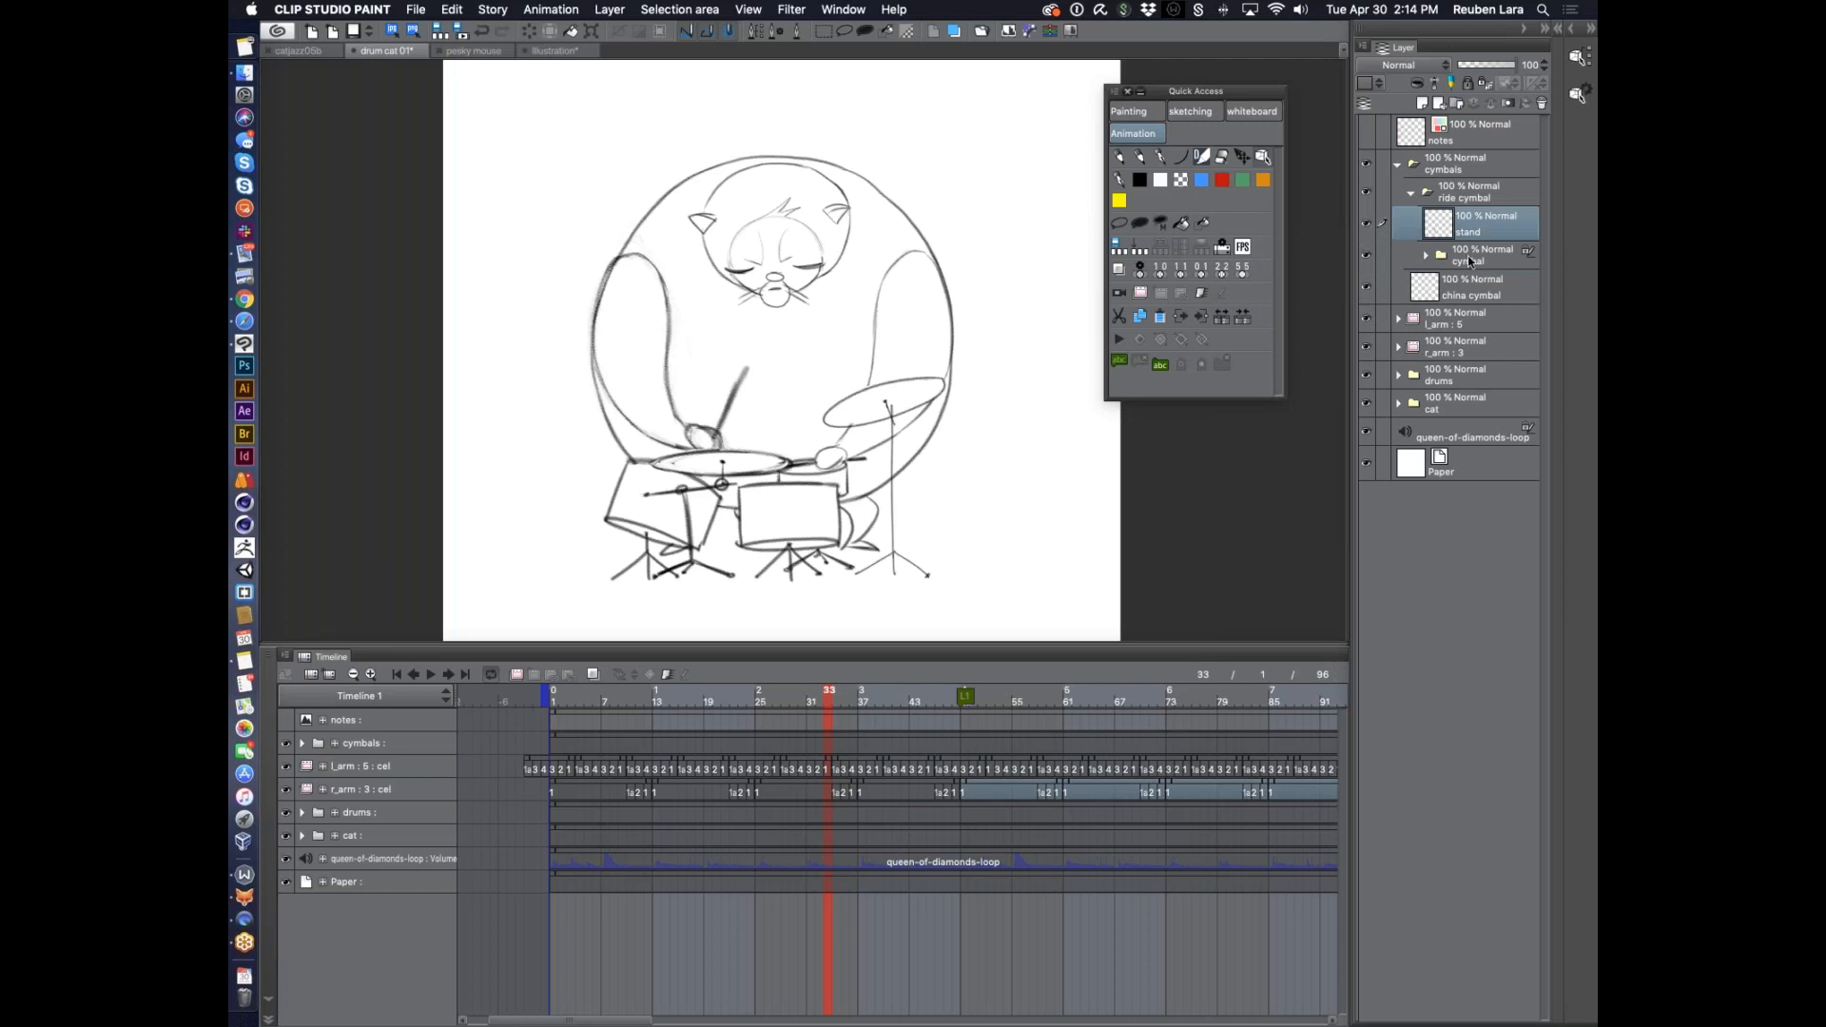
{"action": "left_click", "coordinate": [1468, 257]}
{"action": "left_click", "coordinate": [1427, 255]}
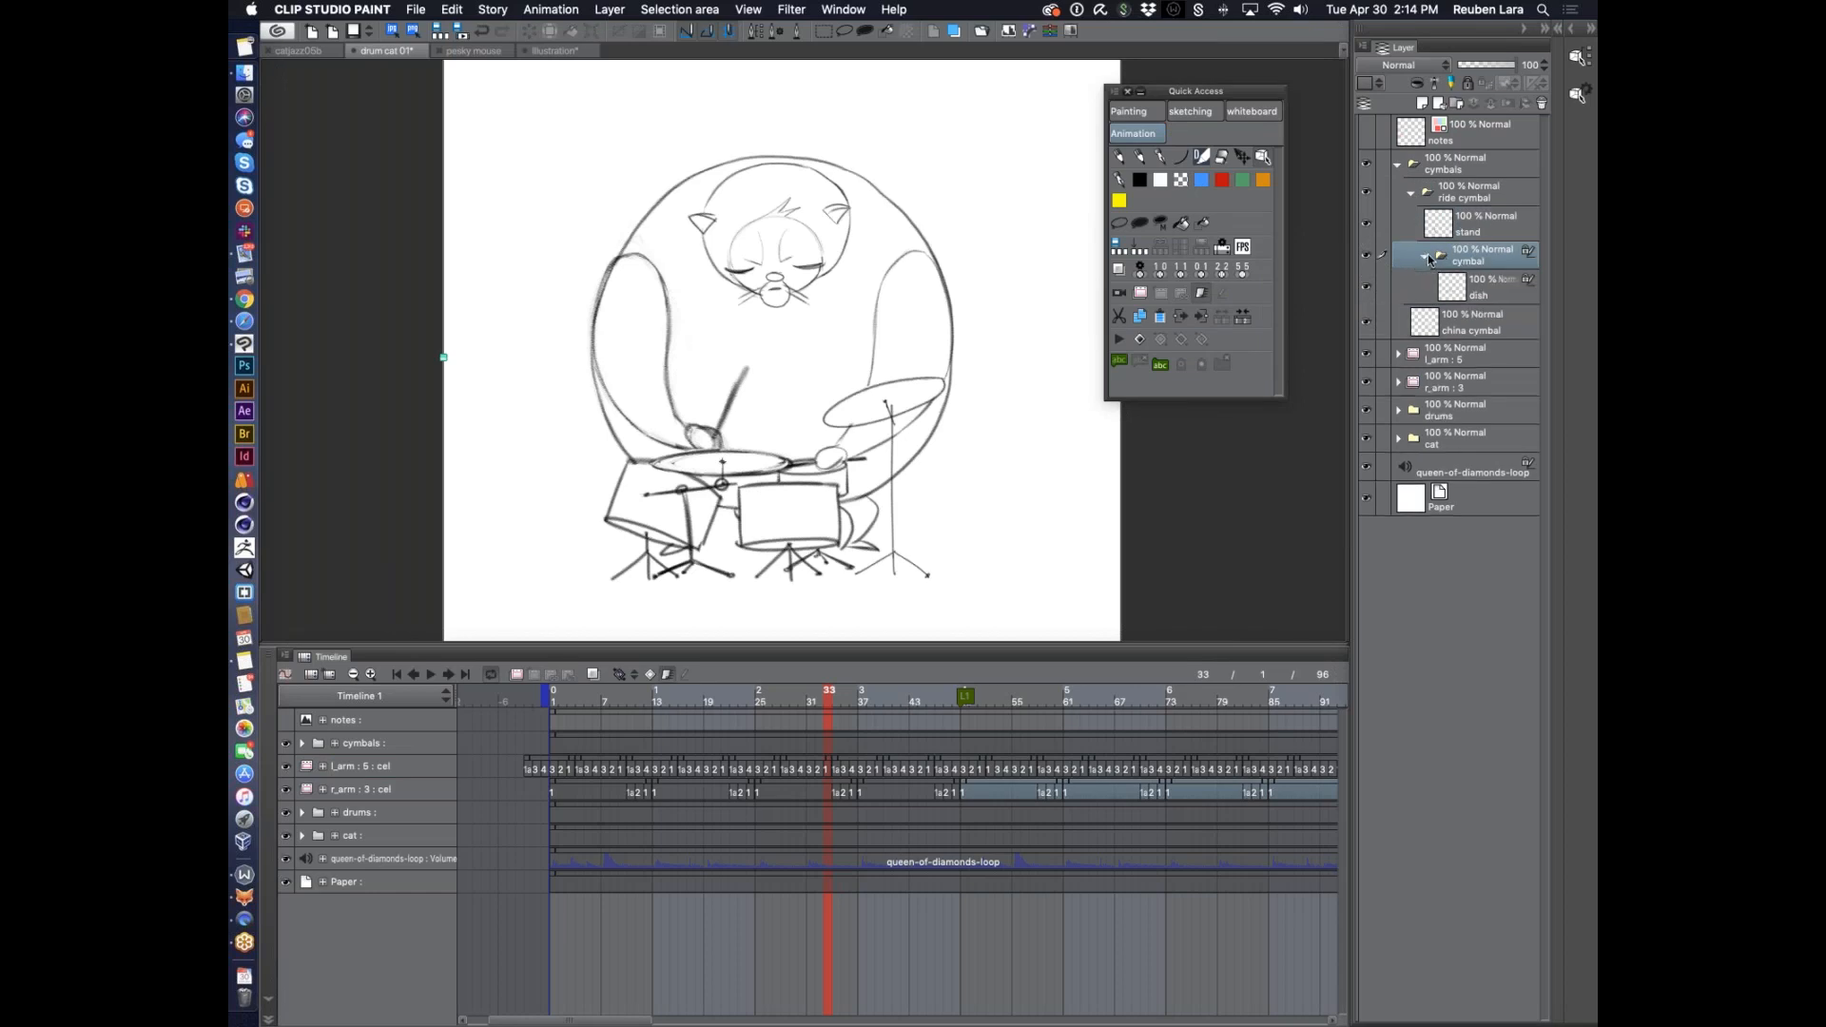
{"action": "left_click", "coordinate": [1425, 256]}
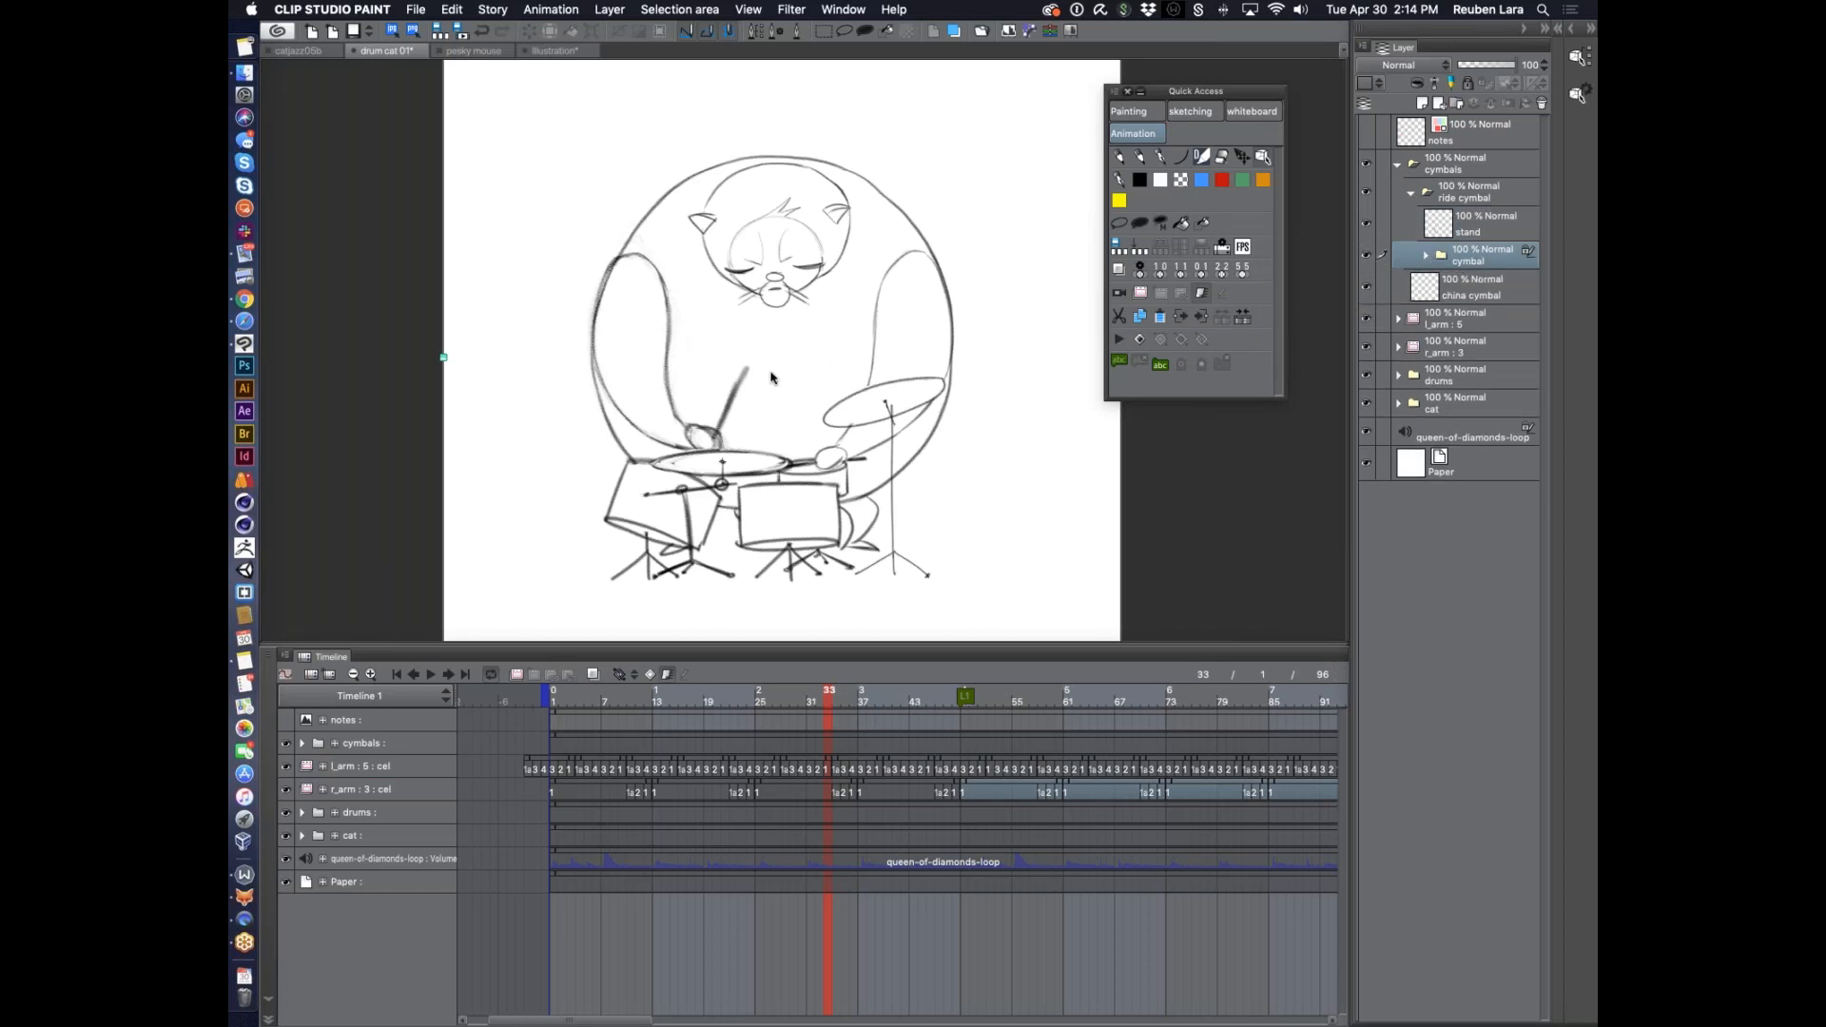
Fit the whole canvas in view and expand the cymbals track down to the cymbal folder's Transform properties
{"action": "key", "text": "super+minus"}
{"action": "left_click_drag", "start_coordinate": [843, 388], "coordinate": [802, 387]}
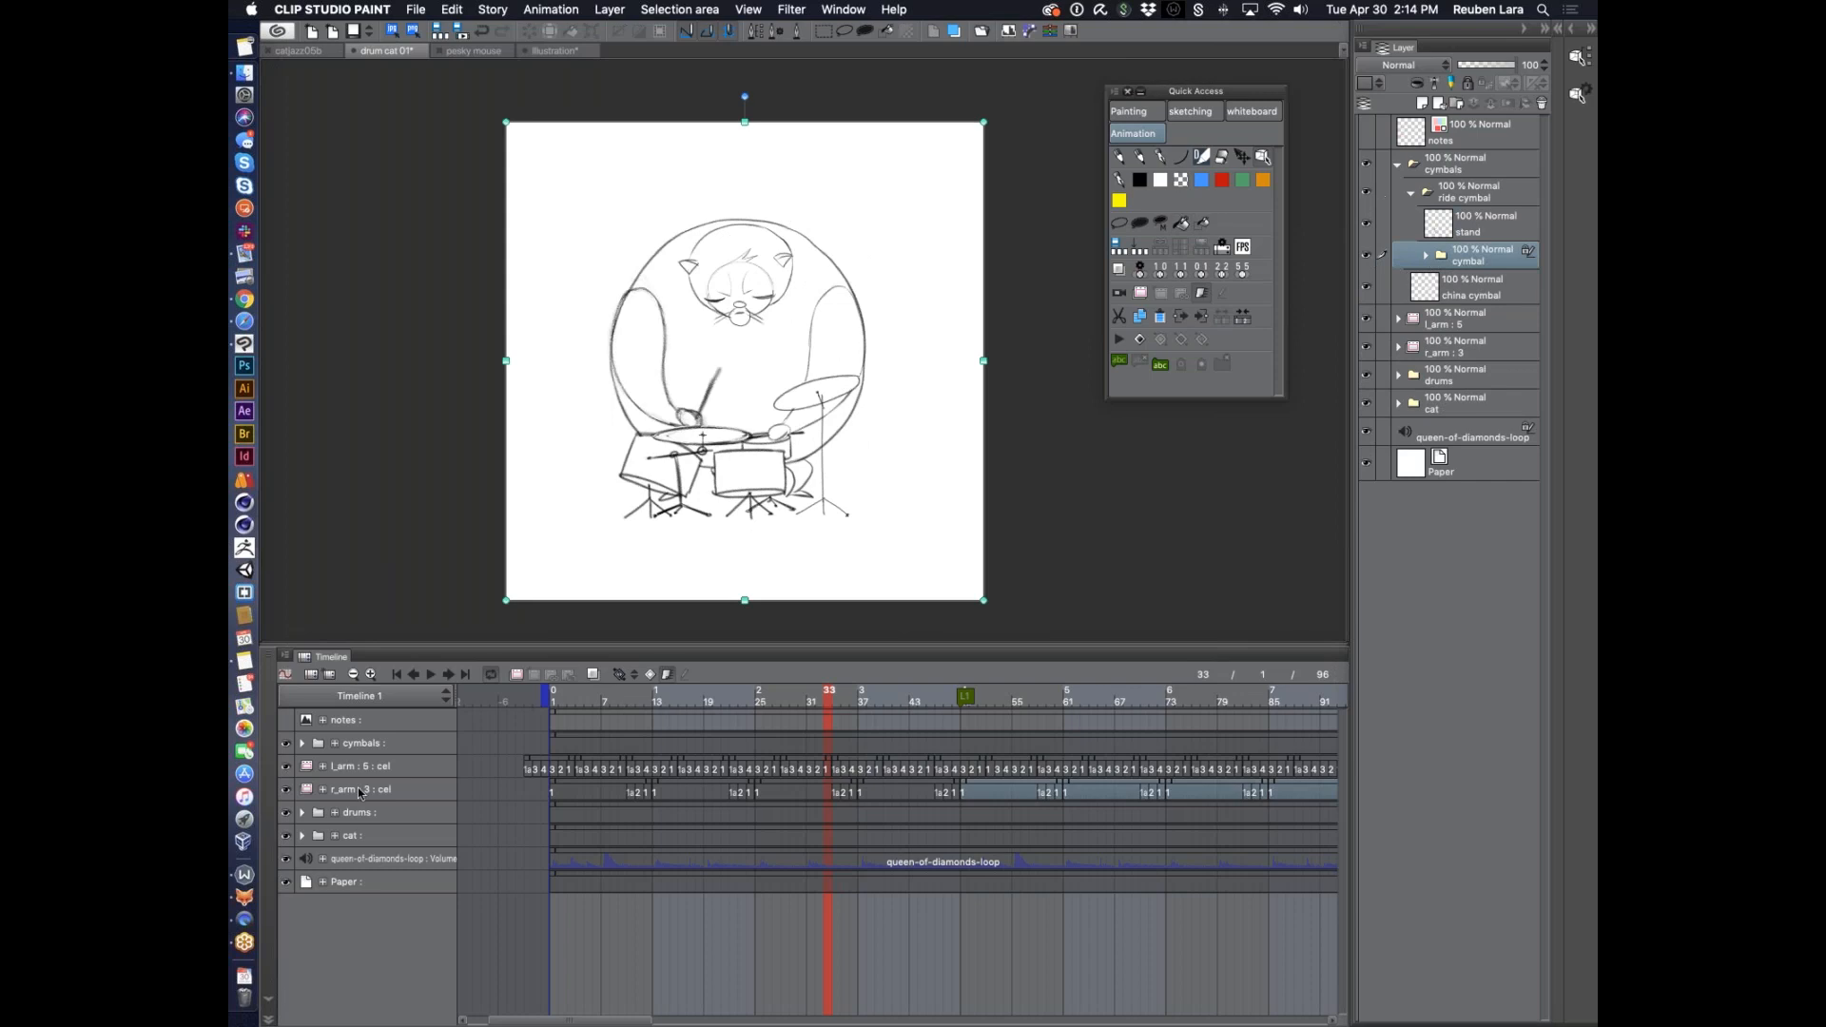
{"action": "left_click", "coordinate": [302, 743]}
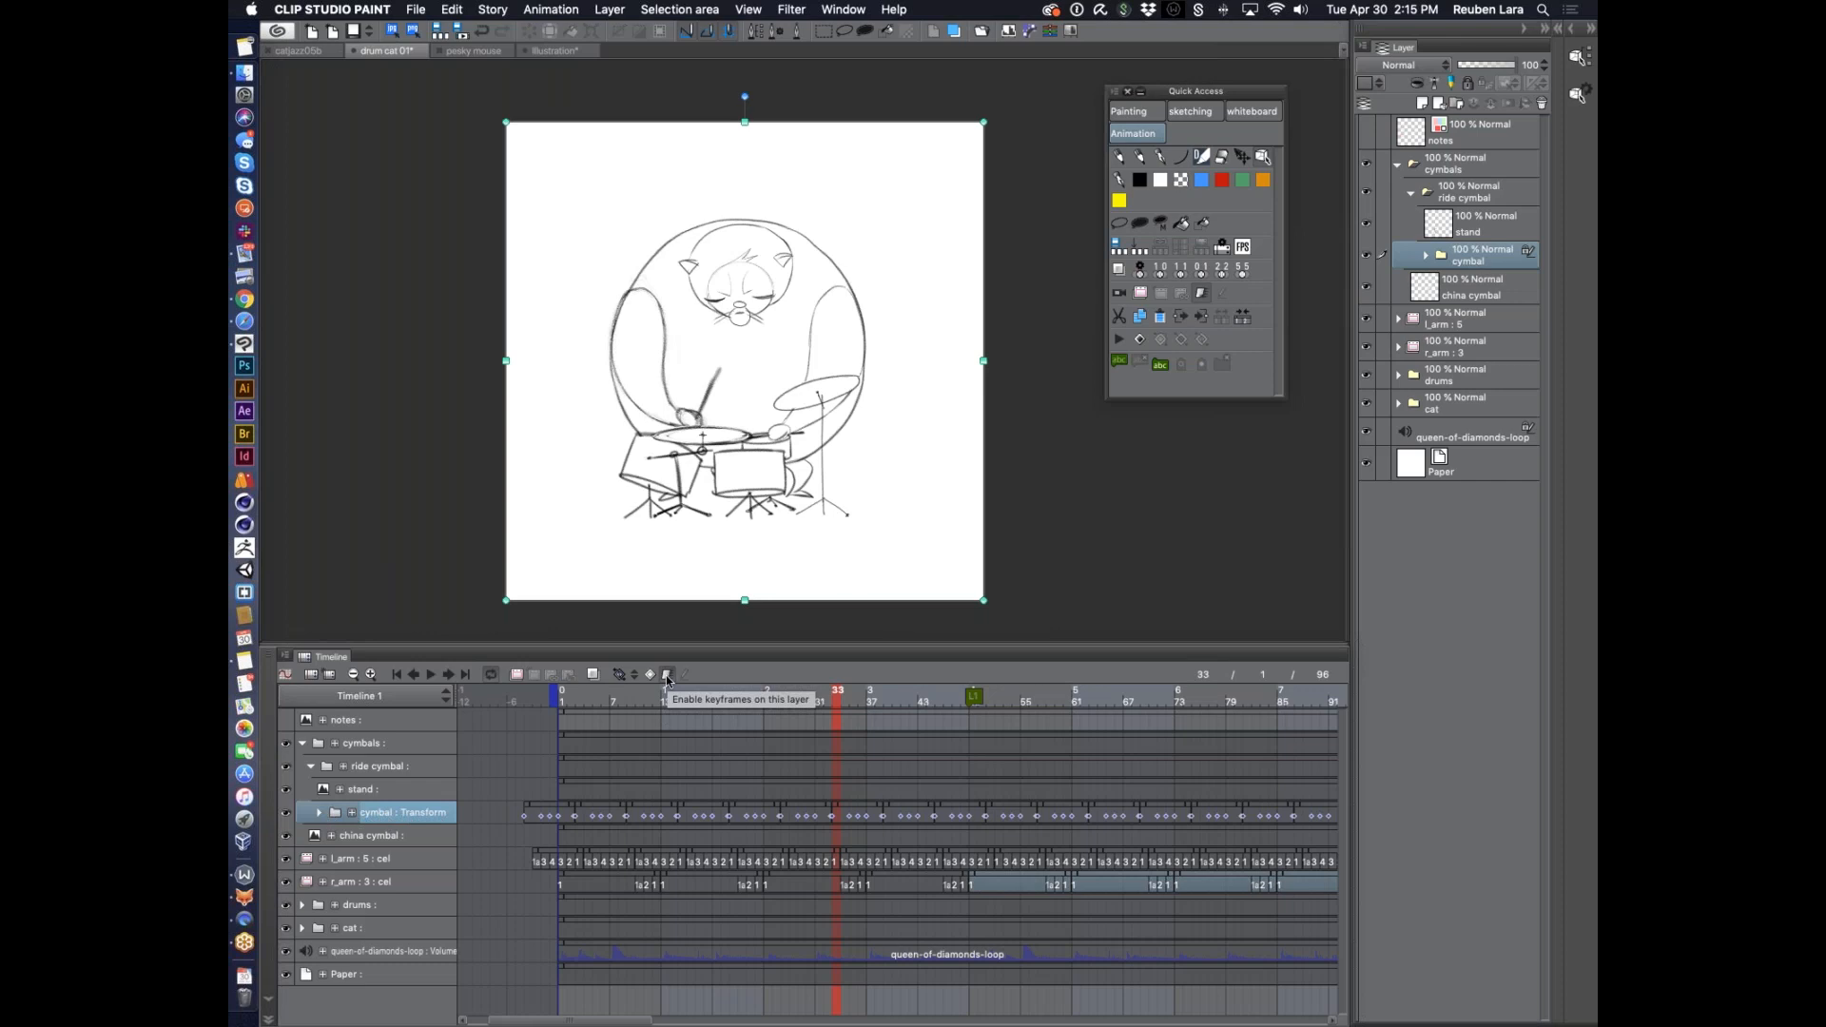
{"action": "left_click", "coordinate": [354, 815]}
{"action": "left_click", "coordinate": [354, 815]}
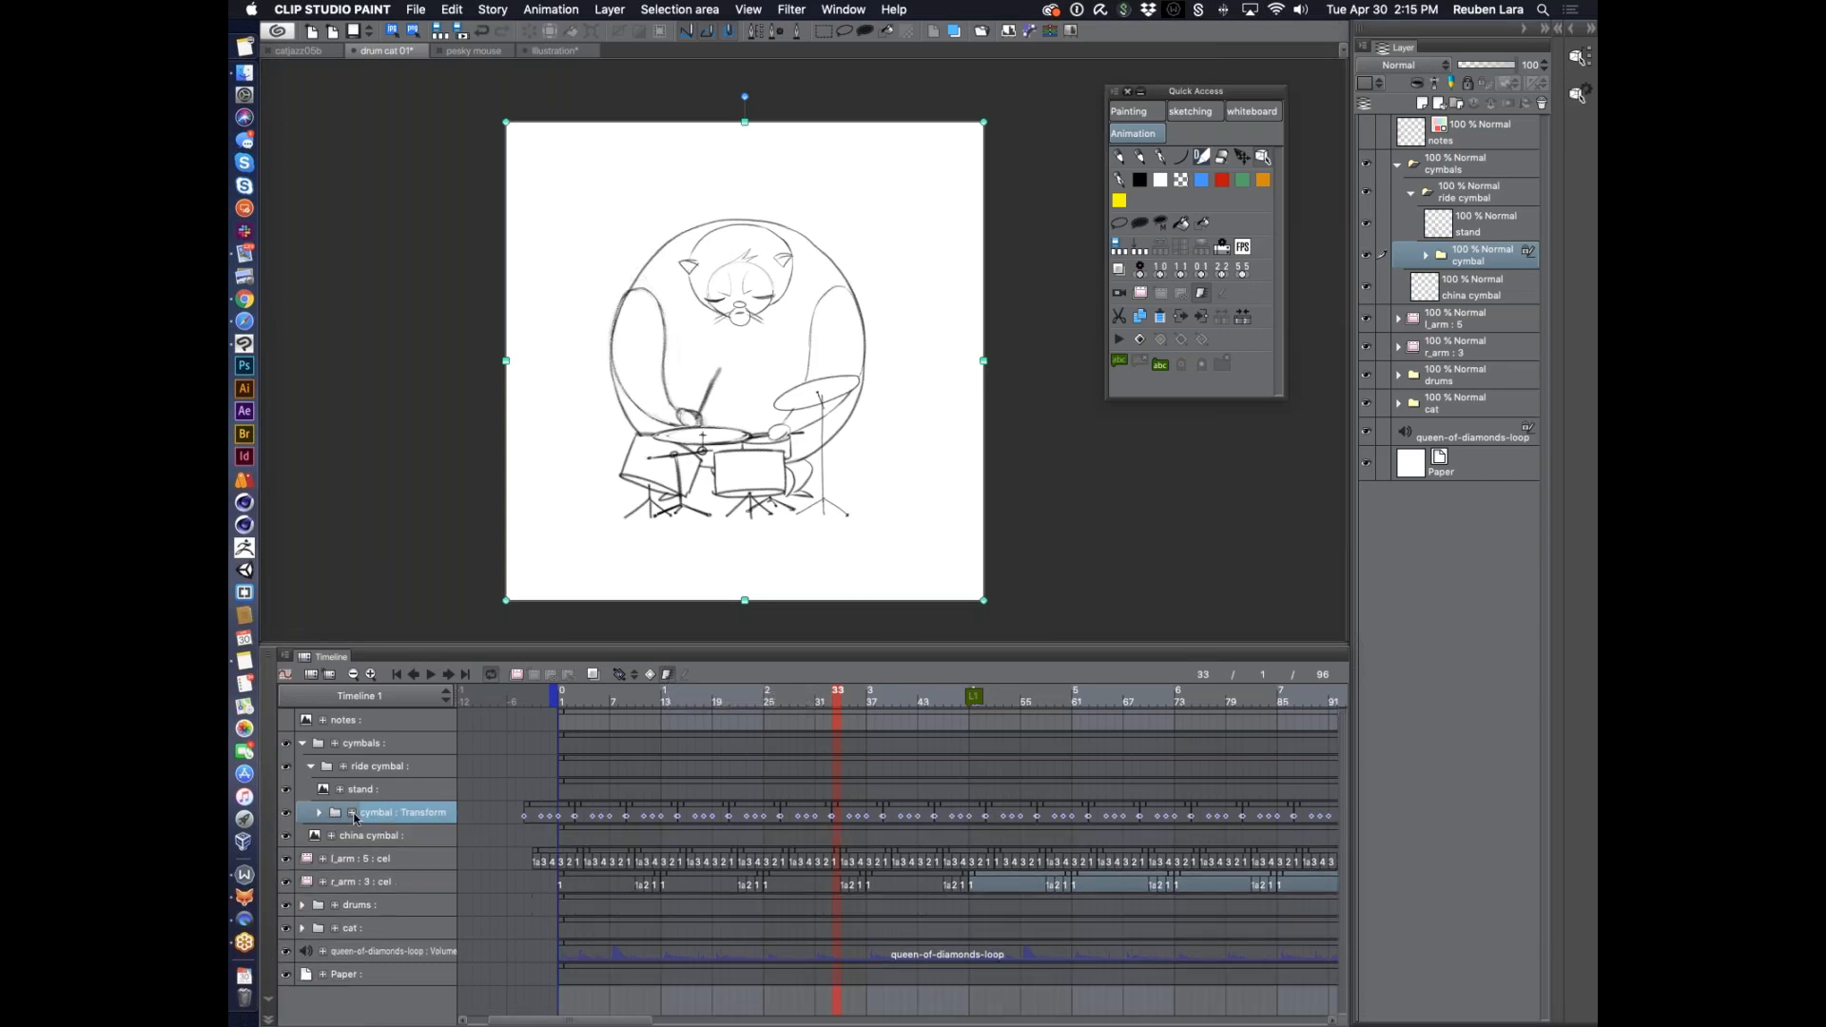
{"action": "left_click", "coordinate": [354, 815]}
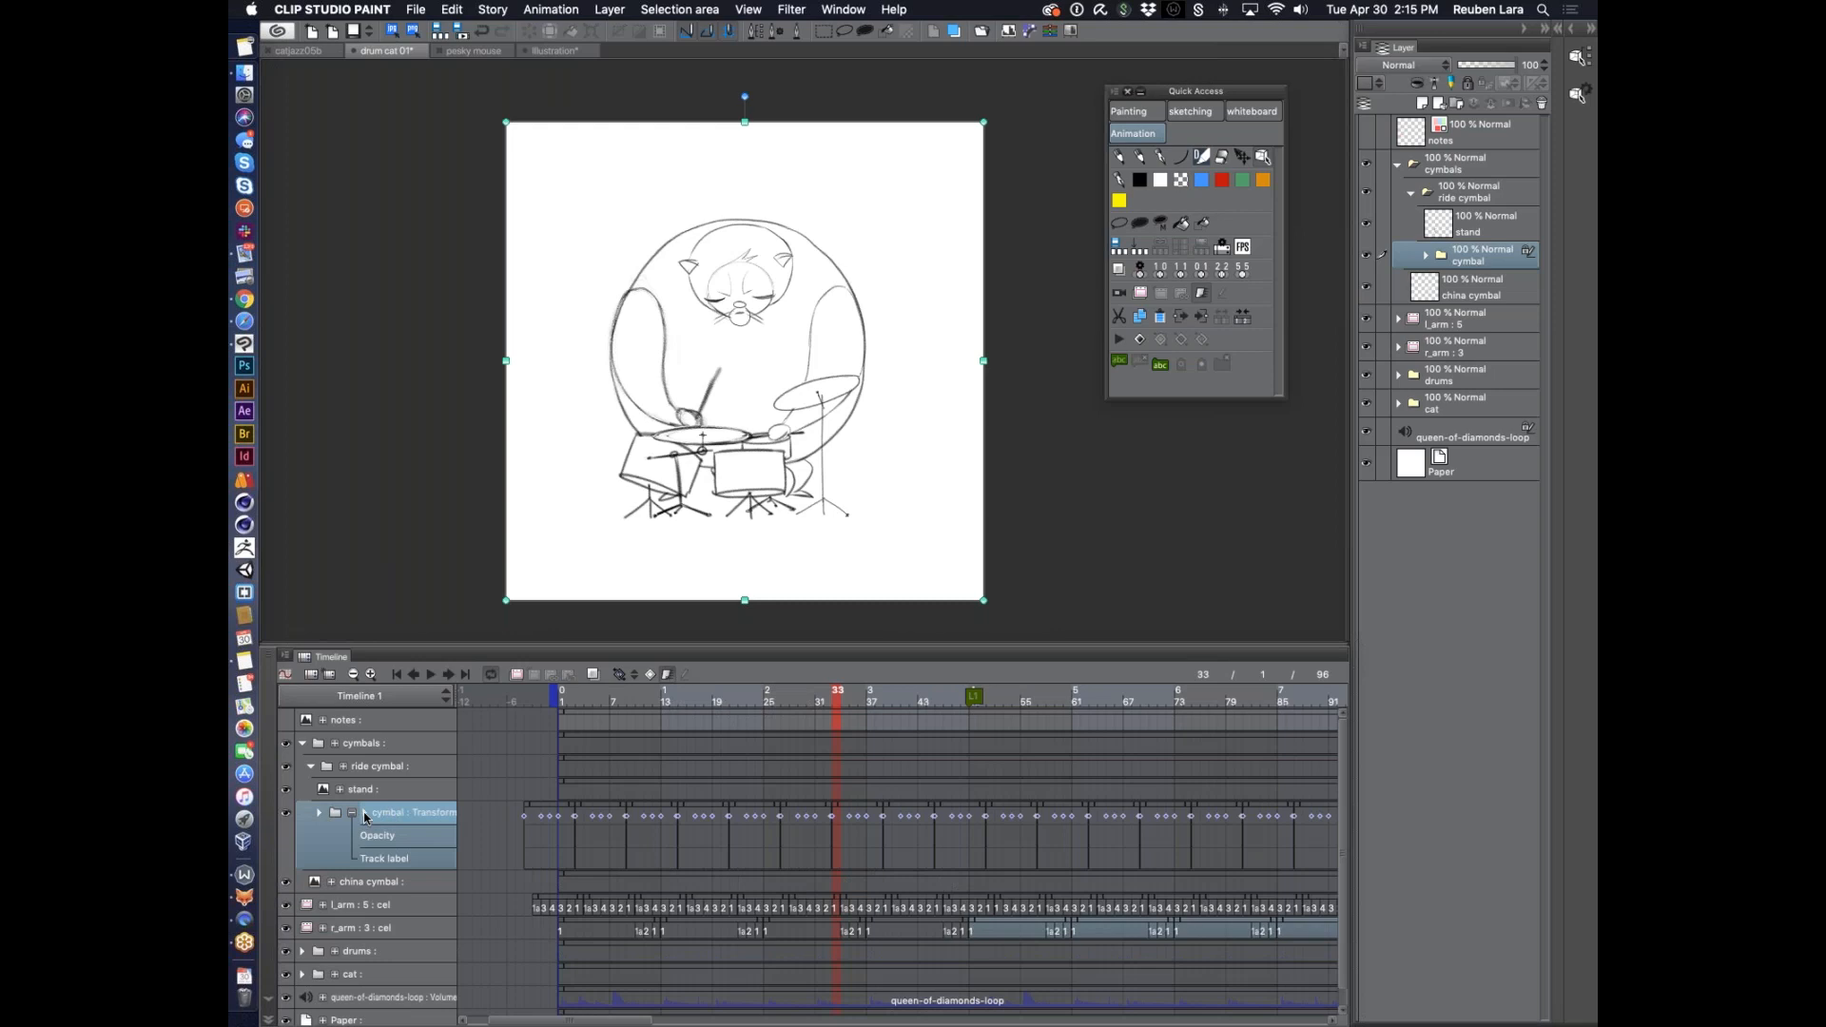
{"action": "left_click", "coordinate": [364, 815]}
Scrub from frame 4 to frame 11 to examine the cymbal's Rotate keyframes, and select its clip around frame 6
{"action": "left_click", "coordinate": [583, 704]}
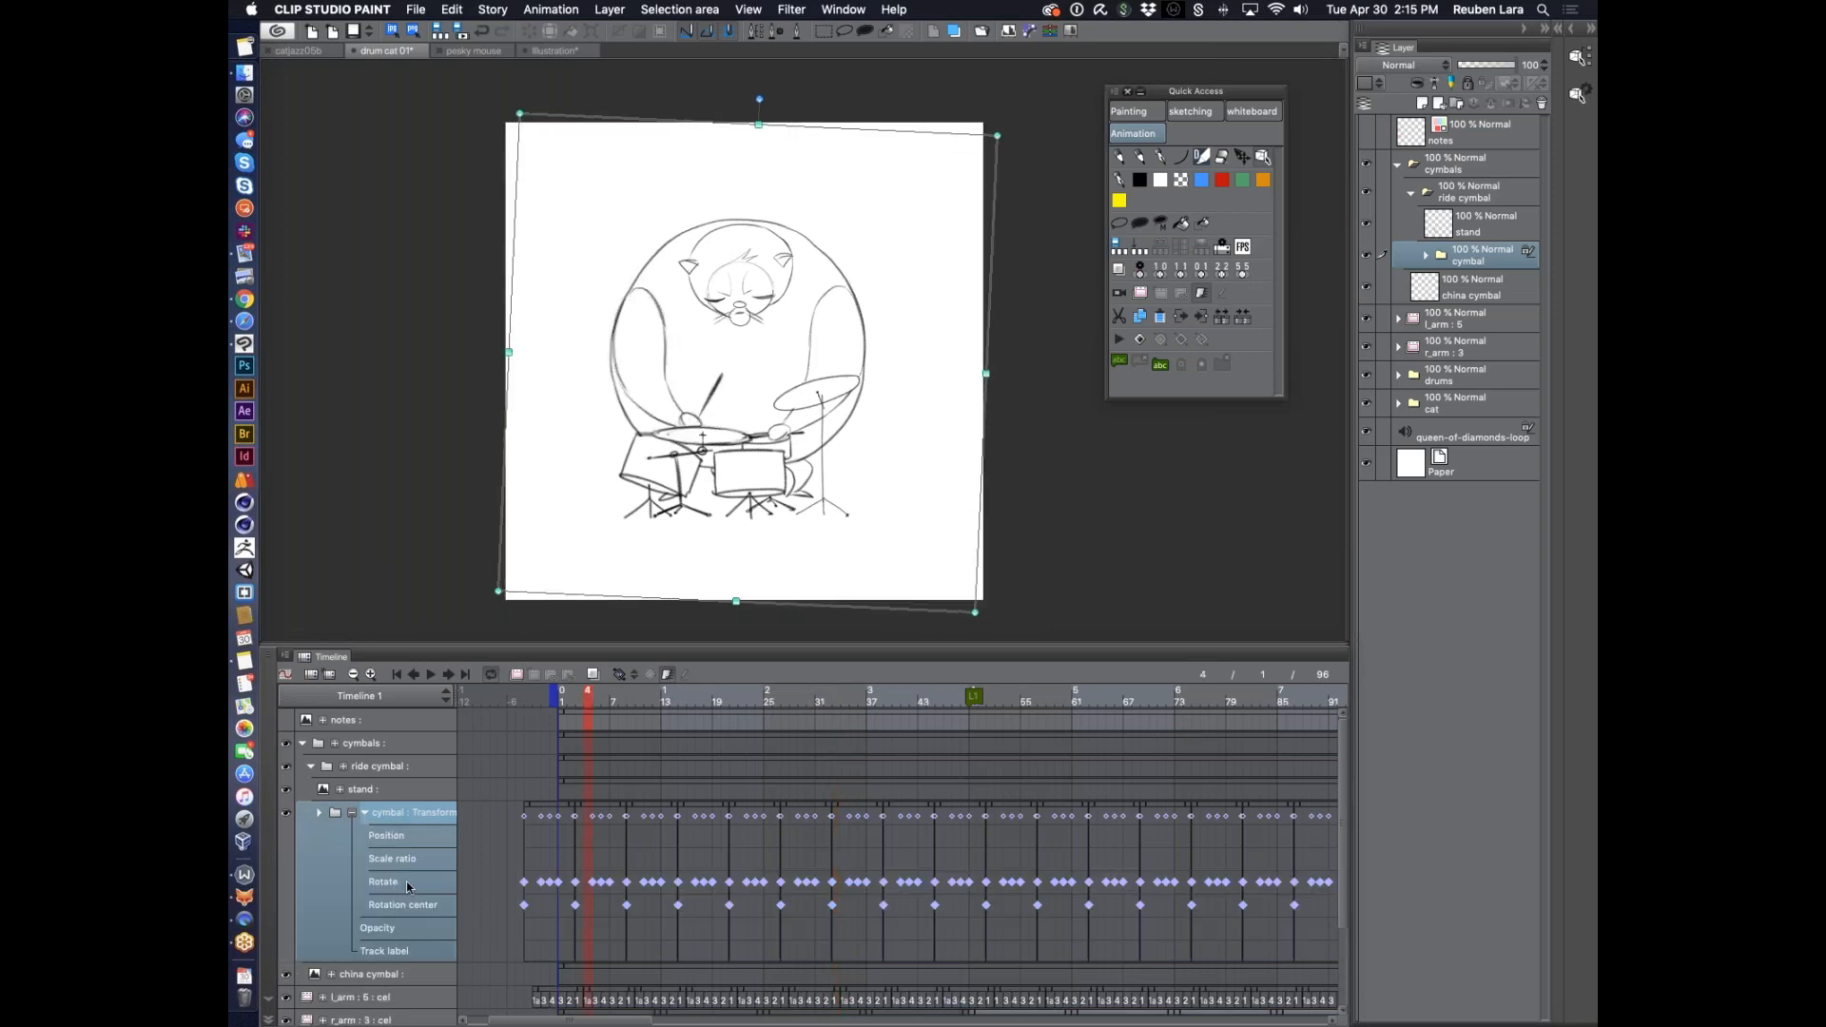
{"action": "left_click_drag", "start_coordinate": [589, 704], "coordinate": [648, 701]}
{"action": "left_click", "coordinate": [606, 815]}
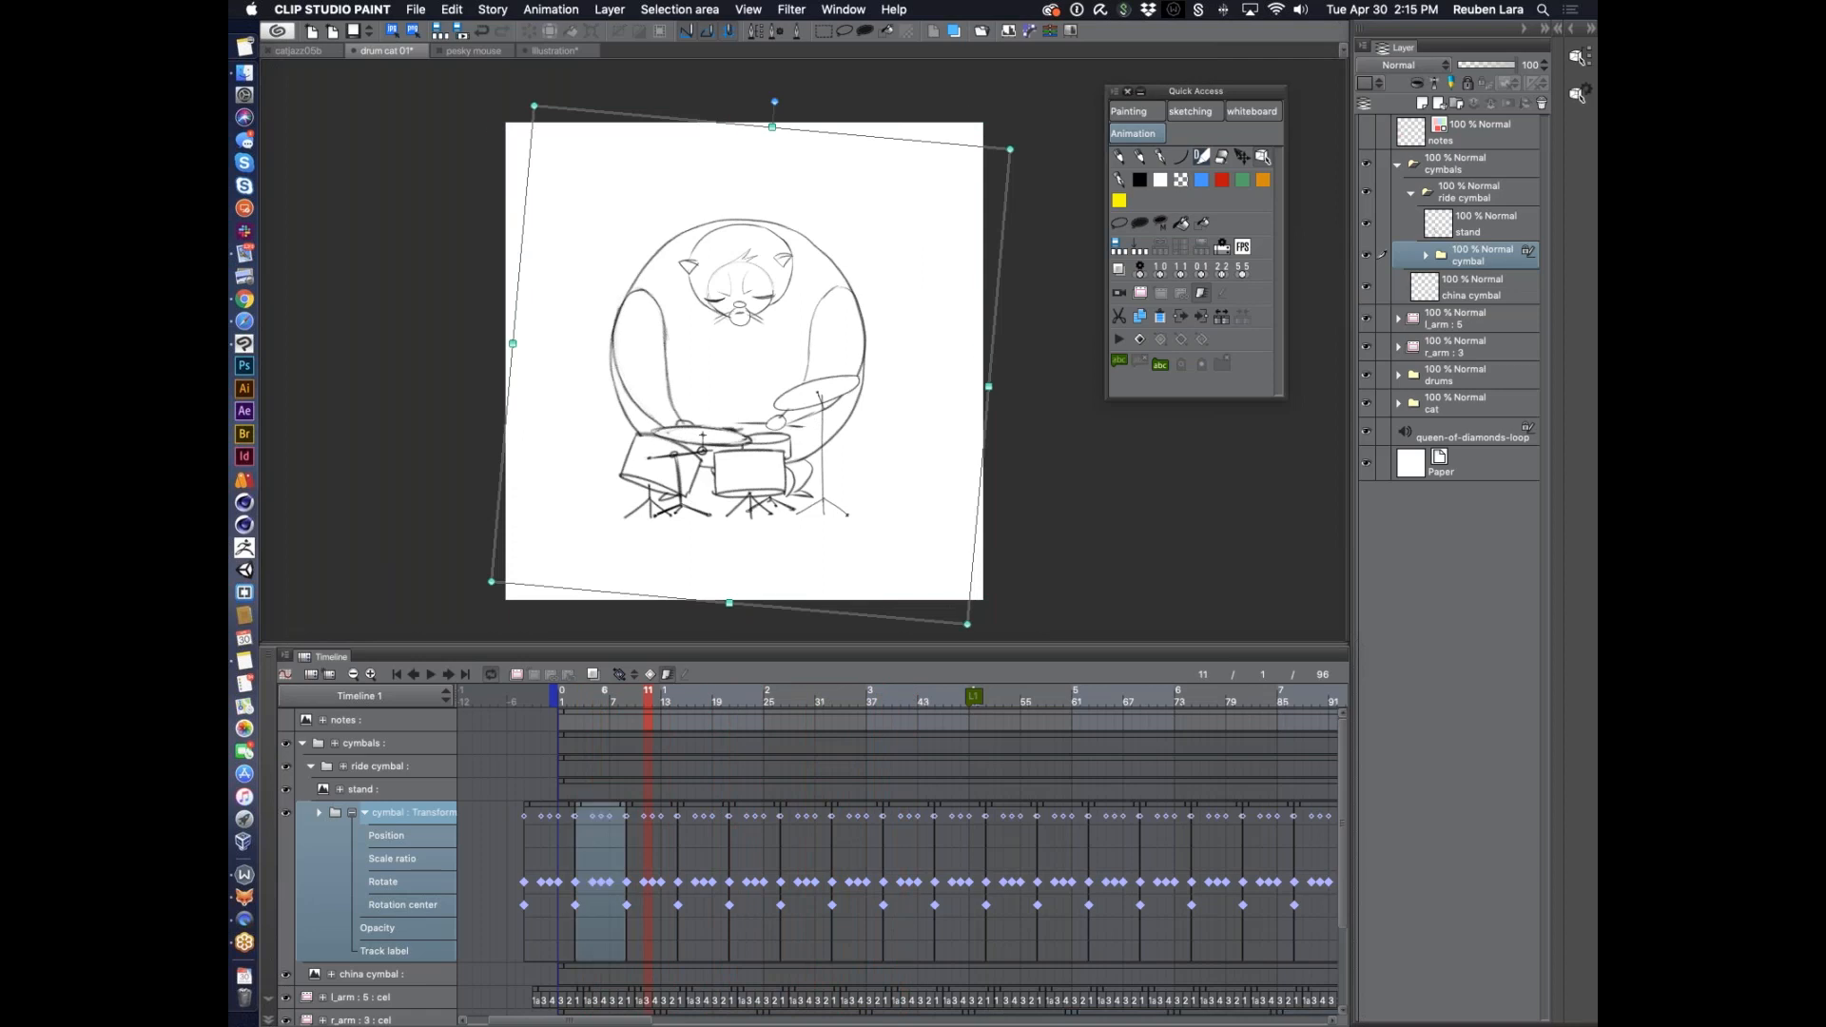
Scrub through the cymbal's Rotate keyframes to examine its motion, return to frame 1, and collapse the cymbal and ride cymbal tracks
{"action": "left_click_drag", "start_coordinate": [649, 698], "coordinate": [756, 701]}
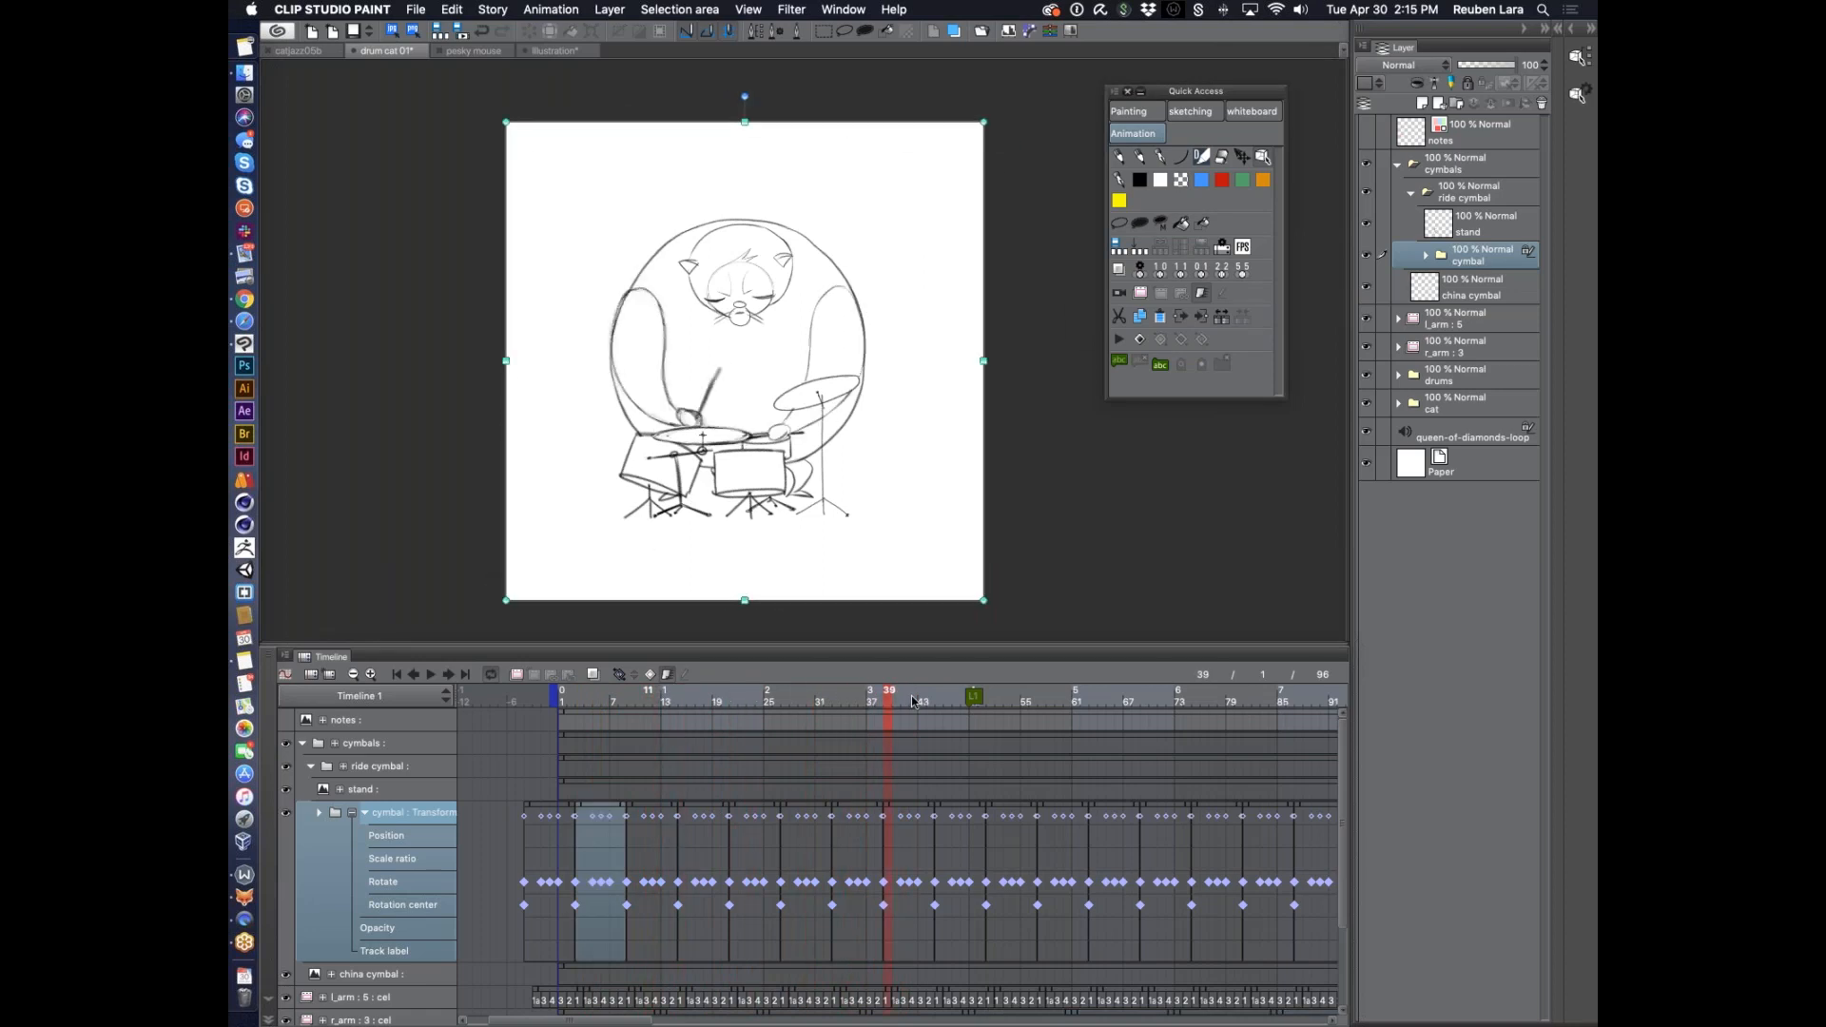
{"action": "left_click_drag", "start_coordinate": [929, 701], "coordinate": [818, 704]}
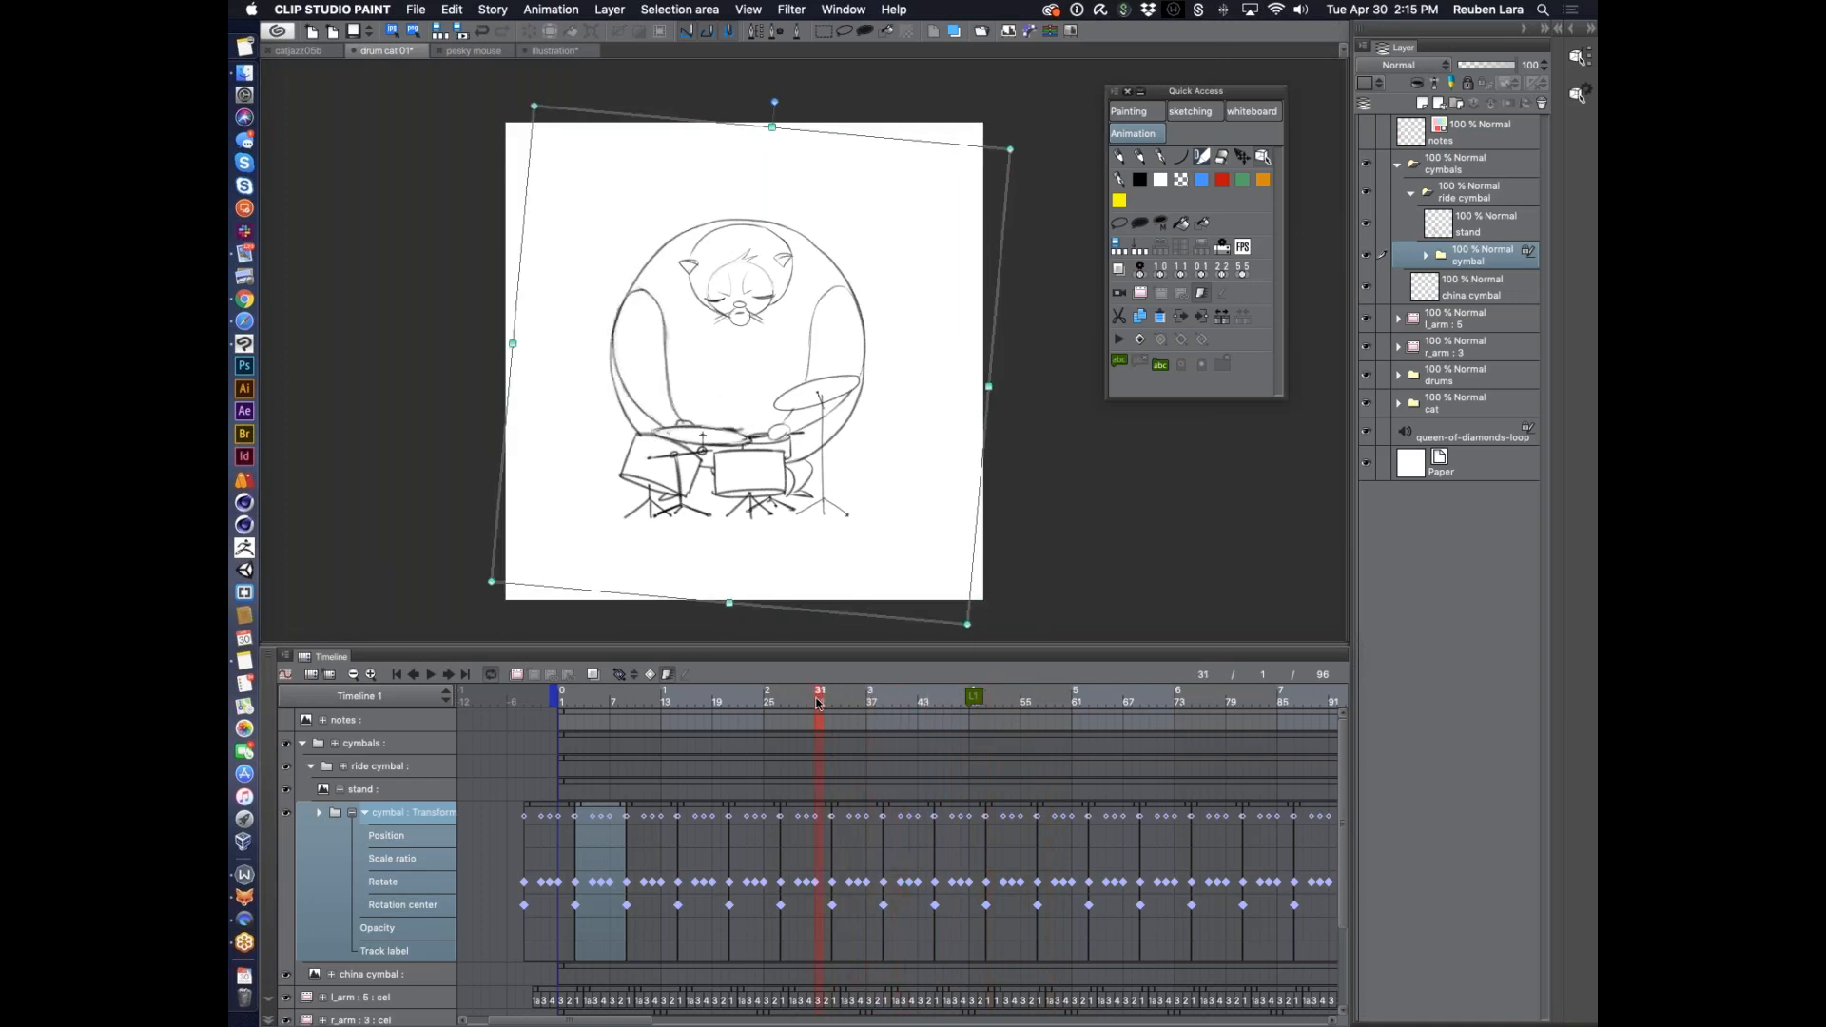
{"action": "left_click_drag", "start_coordinate": [816, 704], "coordinate": [560, 698]}
{"action": "left_click", "coordinate": [352, 815]}
{"action": "left_click", "coordinate": [311, 766]}
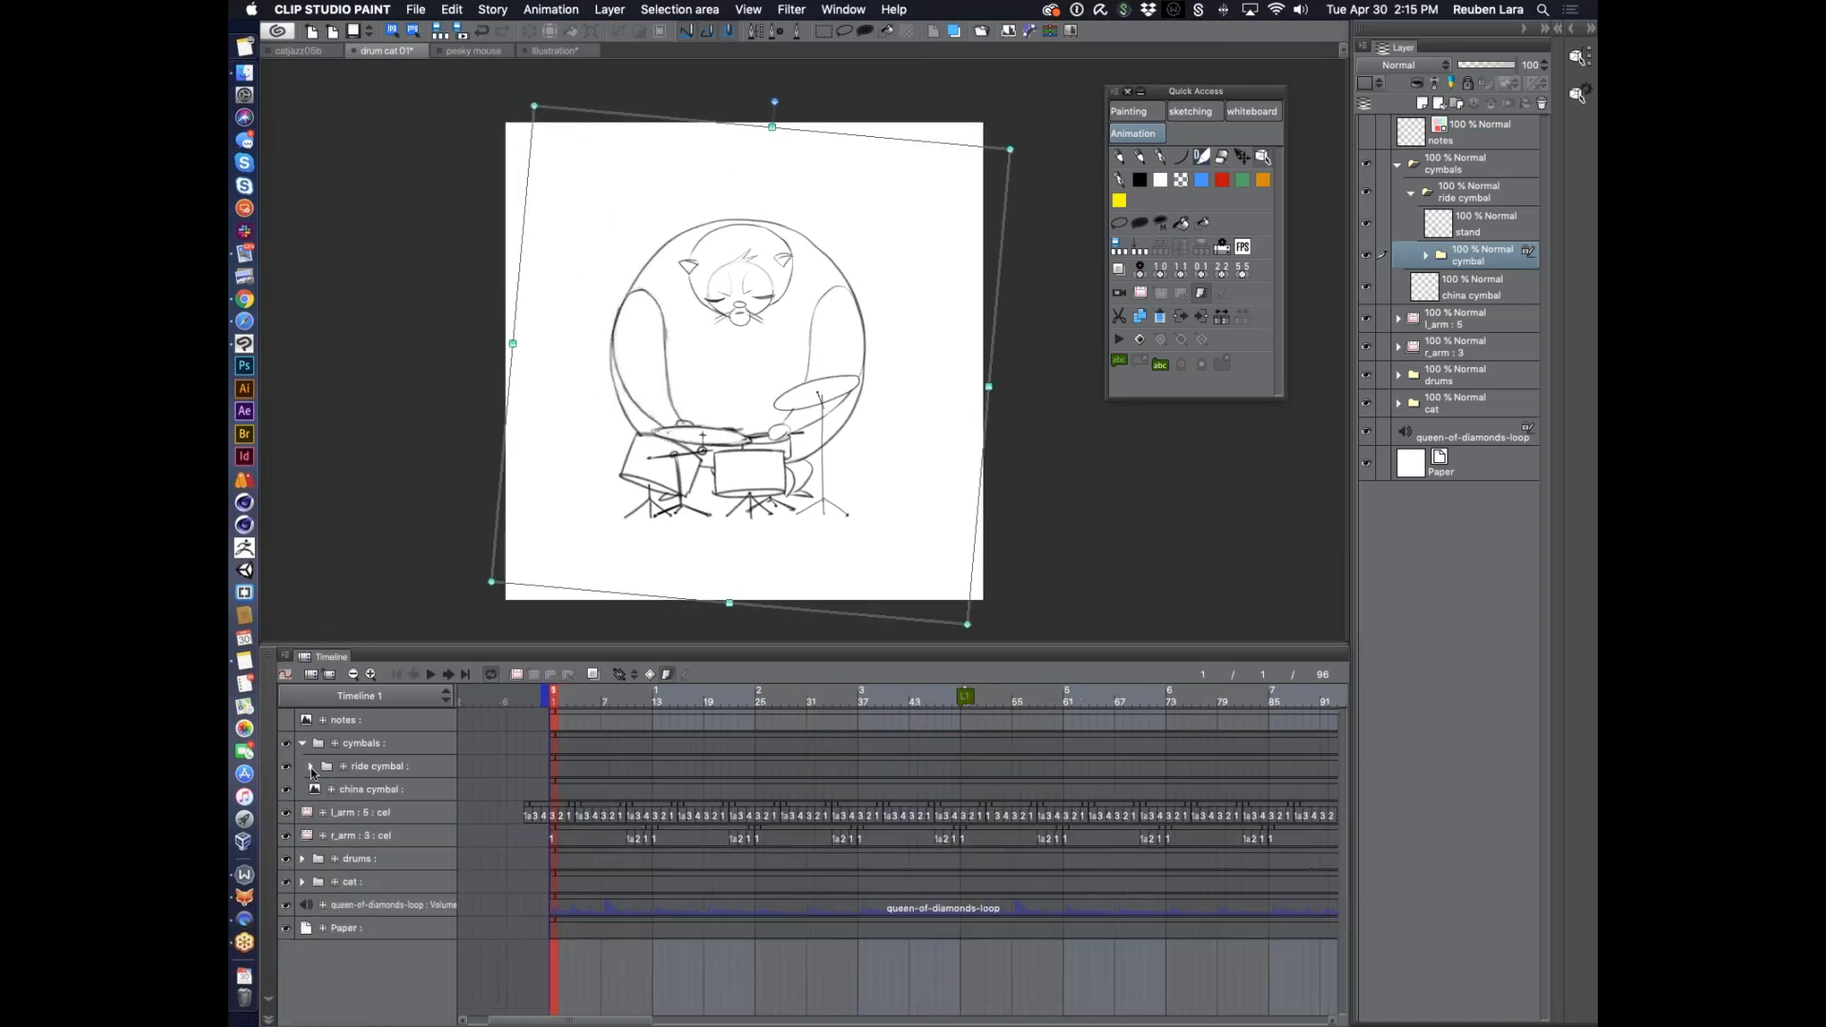
Limit the timeline's playback range to frames 25 through 72
{"action": "left_click", "coordinate": [848, 705]}
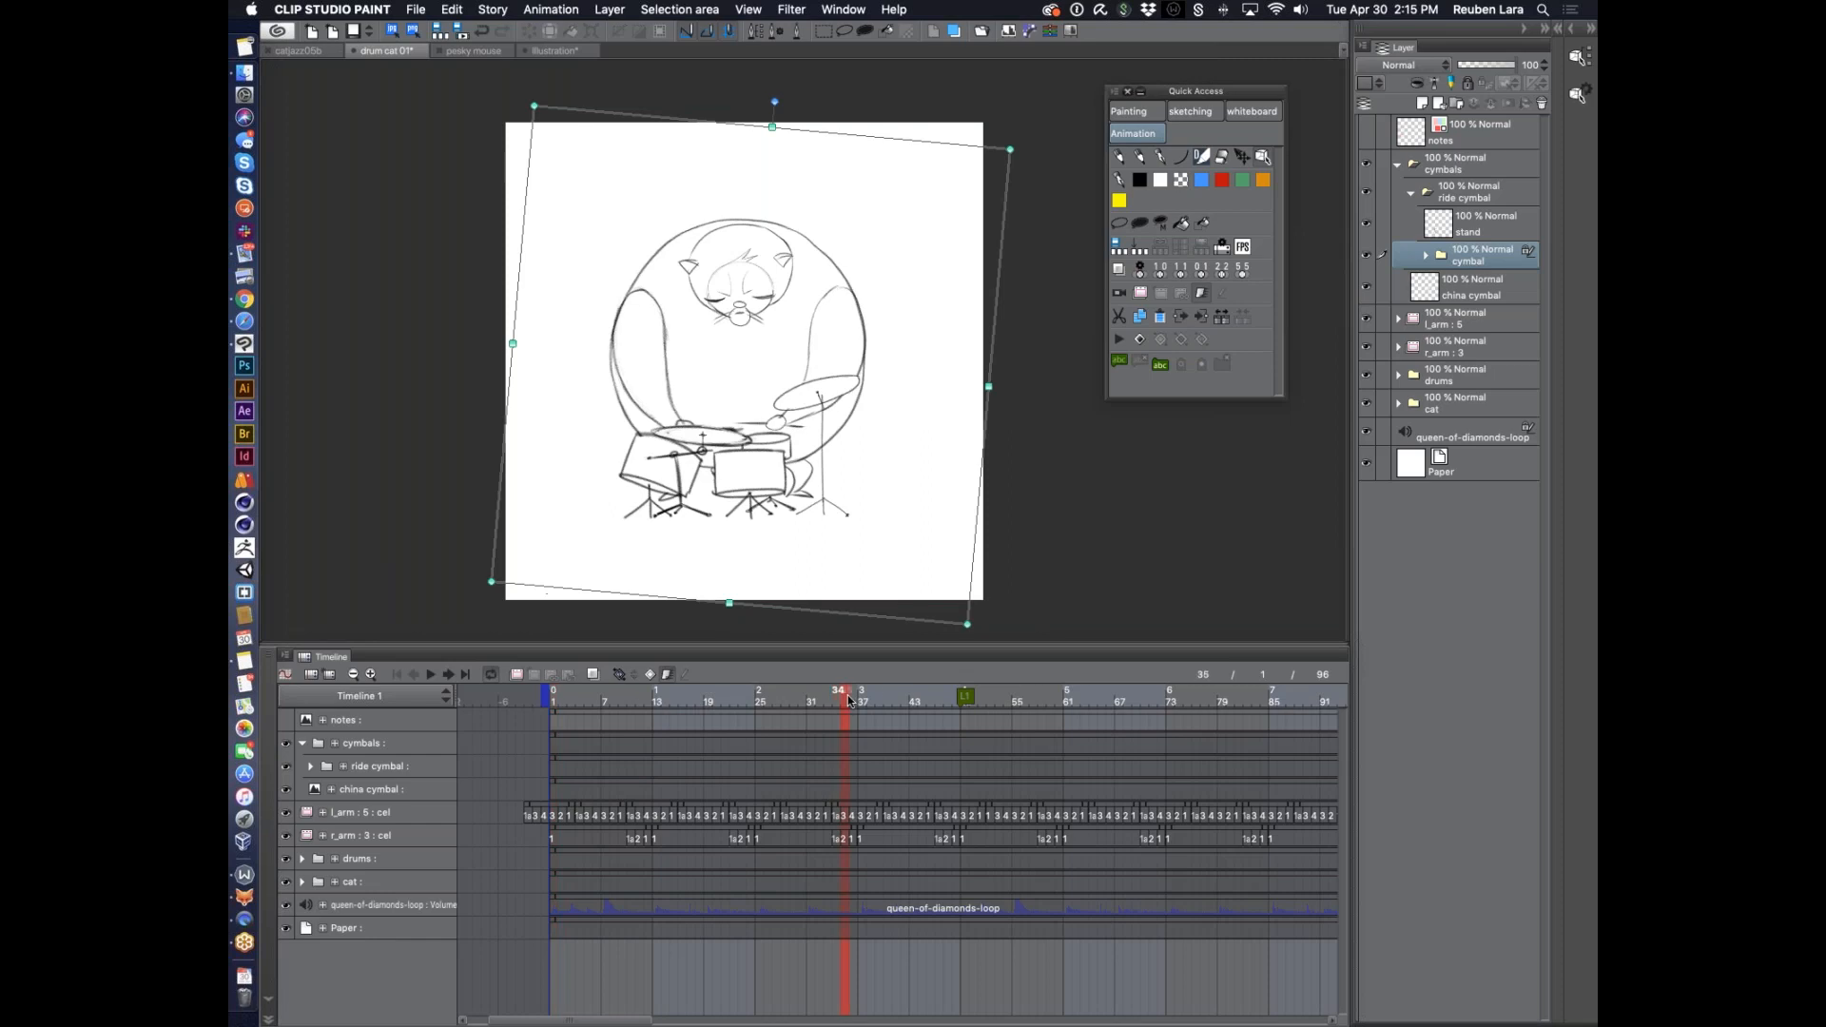
{"action": "scroll", "coordinate": [894, 705], "scroll_direction": "right", "scroll_amount": 2}
{"action": "left_click_drag", "start_coordinate": [766, 695], "coordinate": [674, 694]}
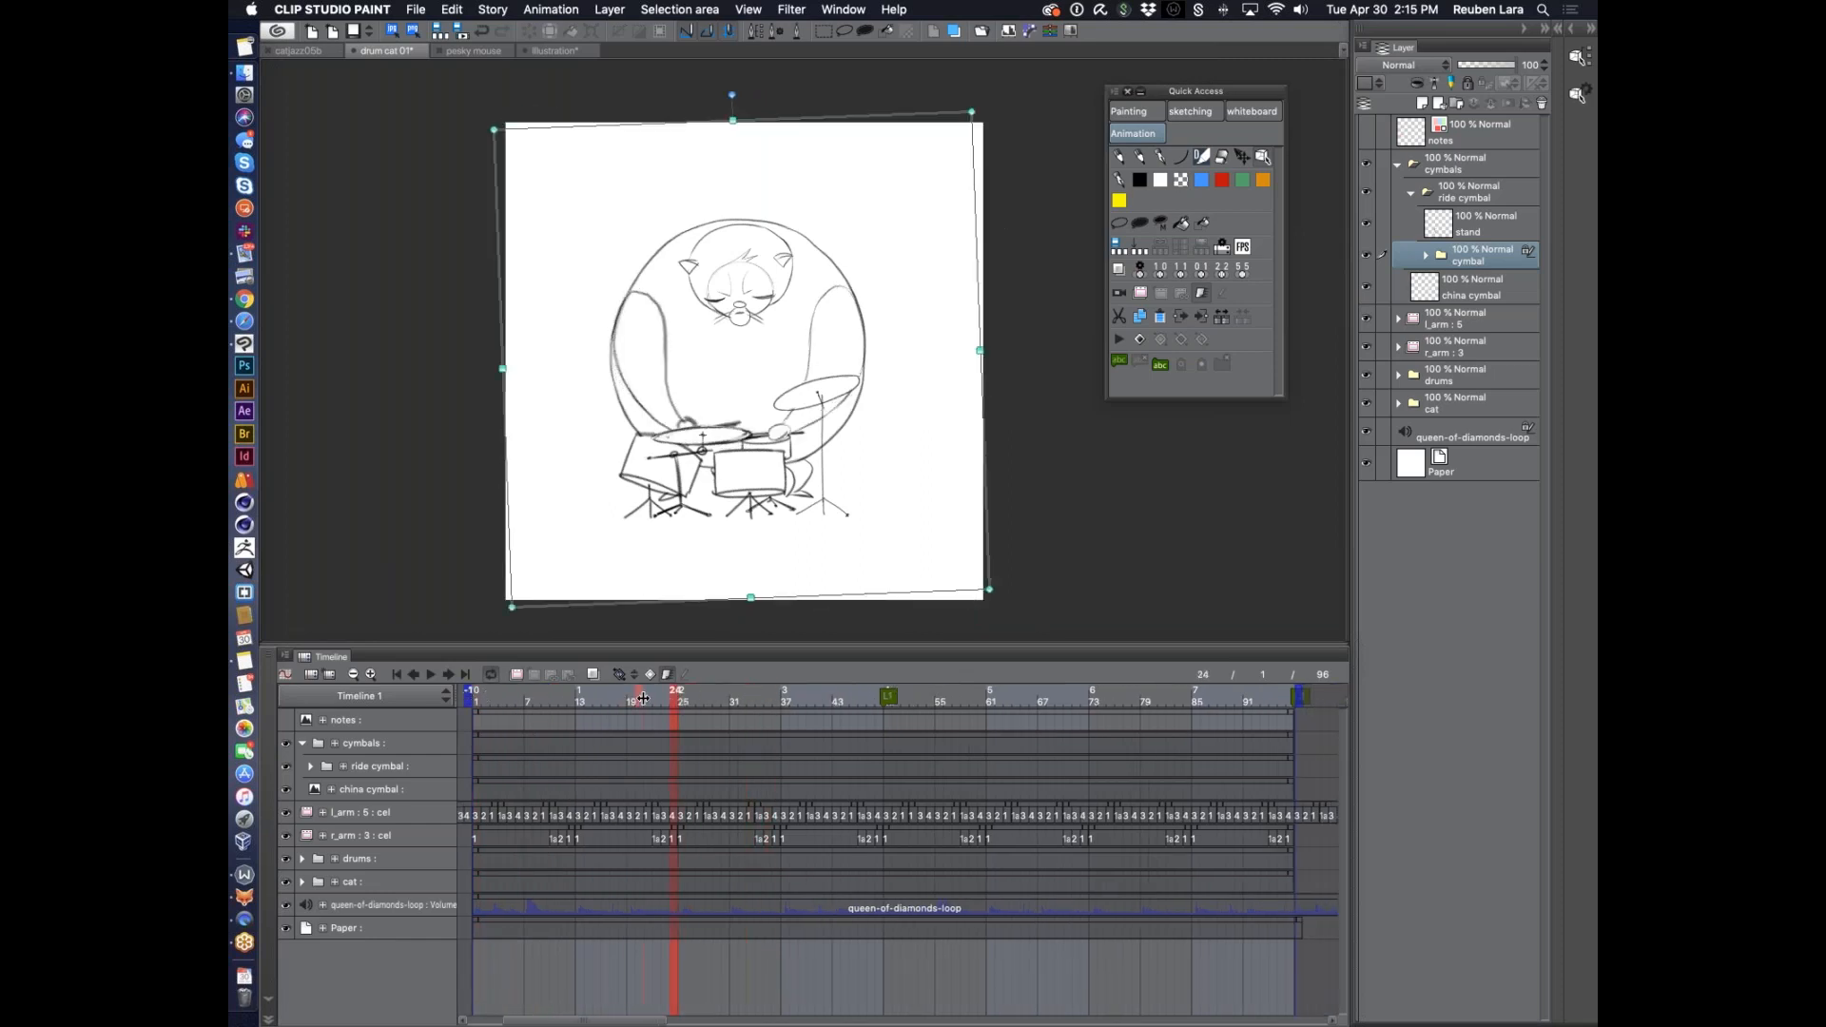
{"action": "left_click_drag", "start_coordinate": [675, 698], "coordinate": [679, 697]}
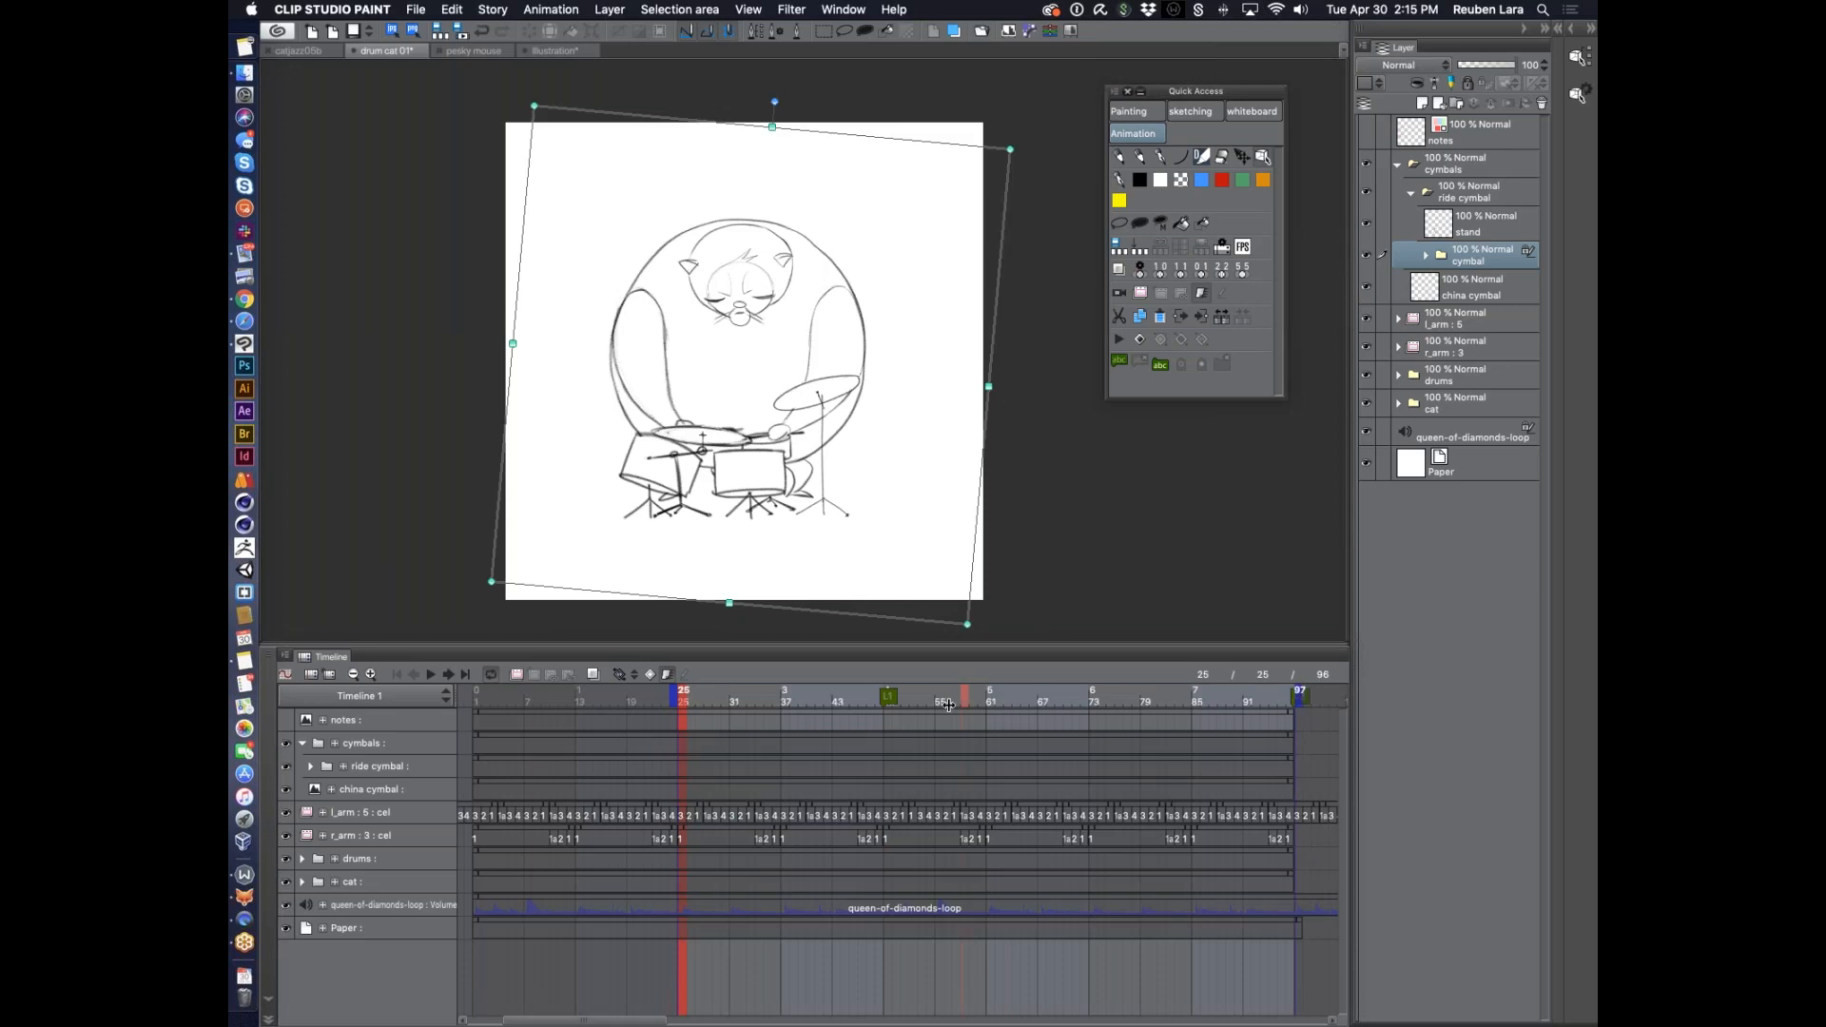
{"action": "left_click", "coordinate": [1093, 698]}
Play the limited frame range with its audio, raise the sound volume, and stop playback around frame 71
{"action": "left_click", "coordinate": [435, 675]}
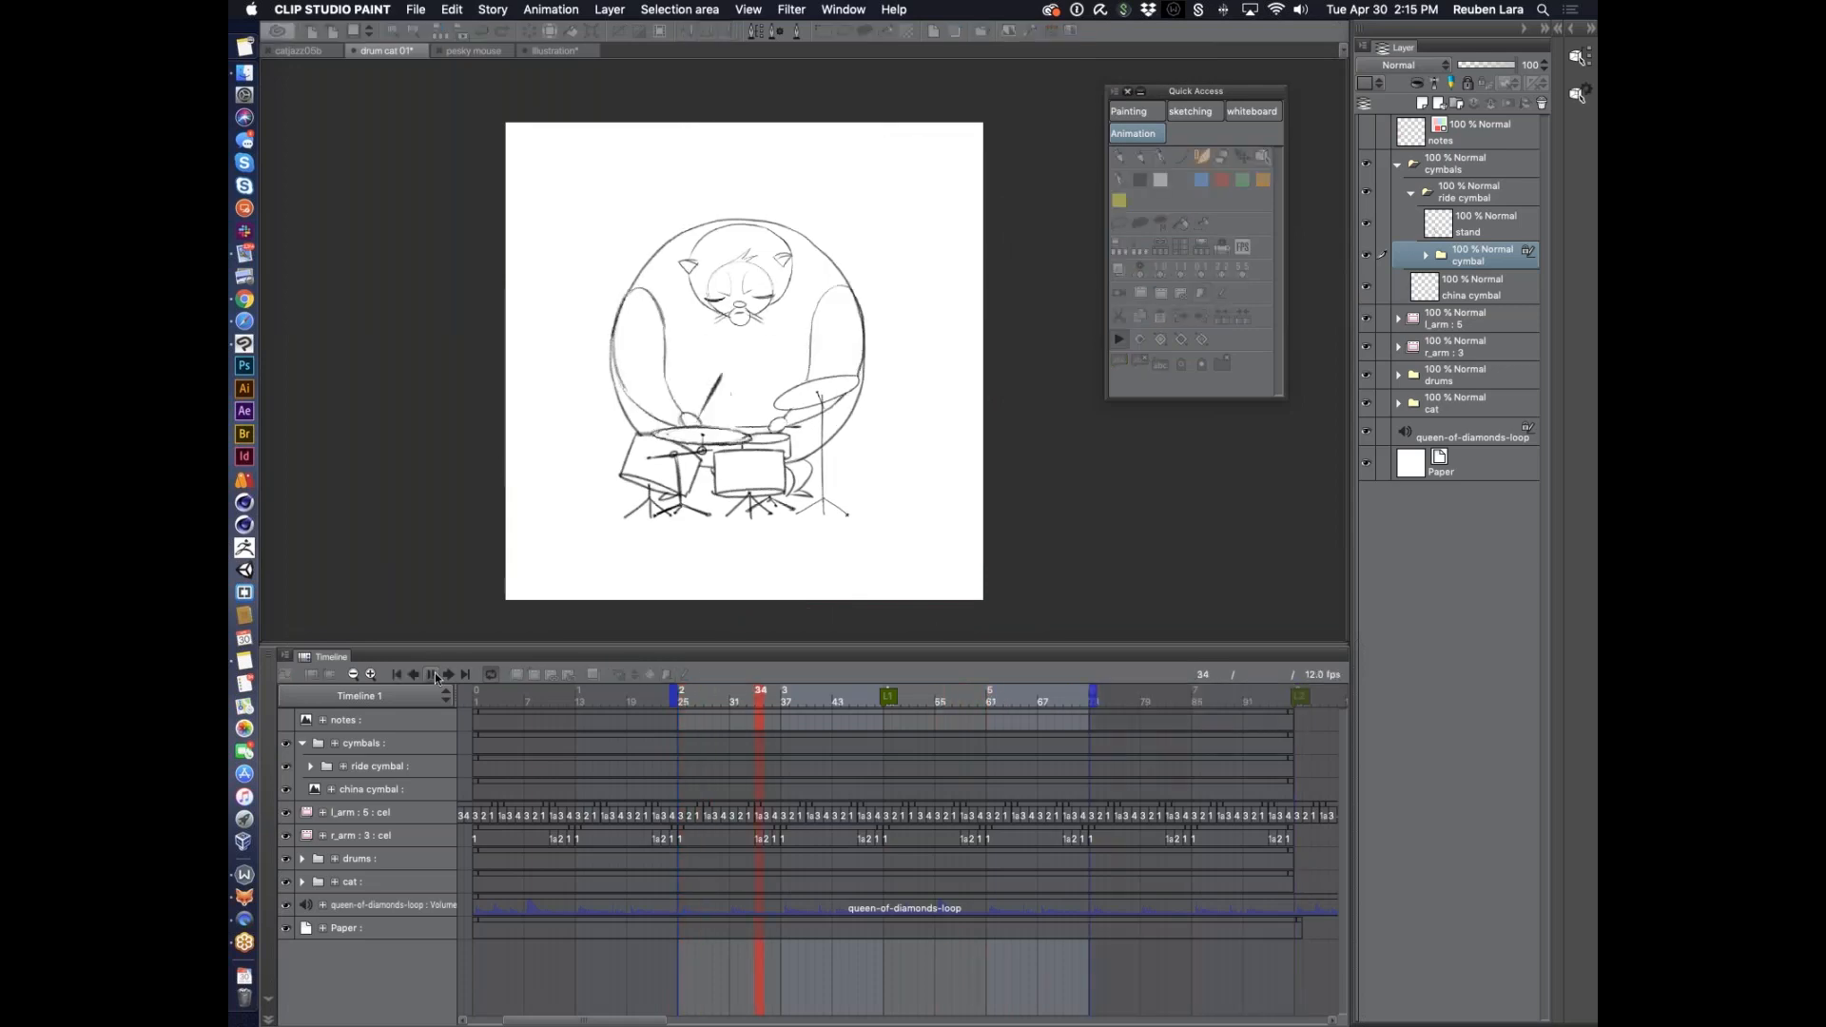
{"action": "key", "text": "XF86AudioRaiseVolume"}
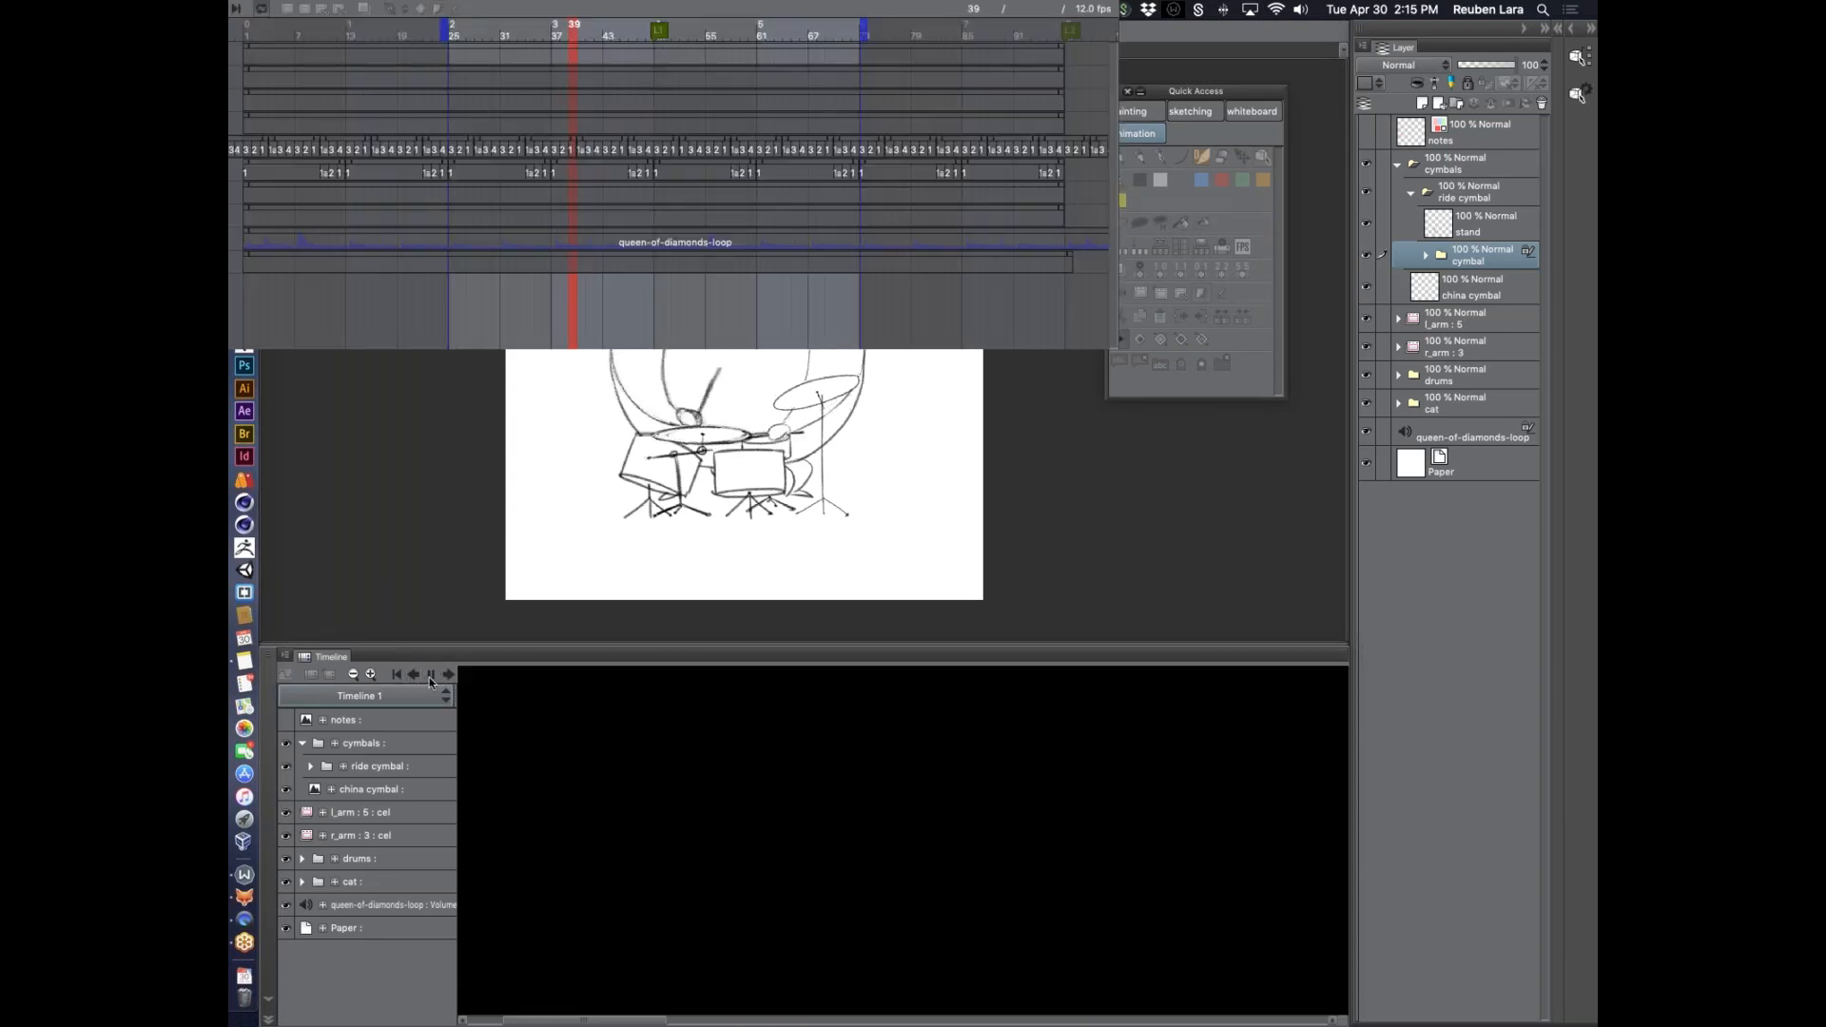
{"action": "left_click", "coordinate": [430, 677]}
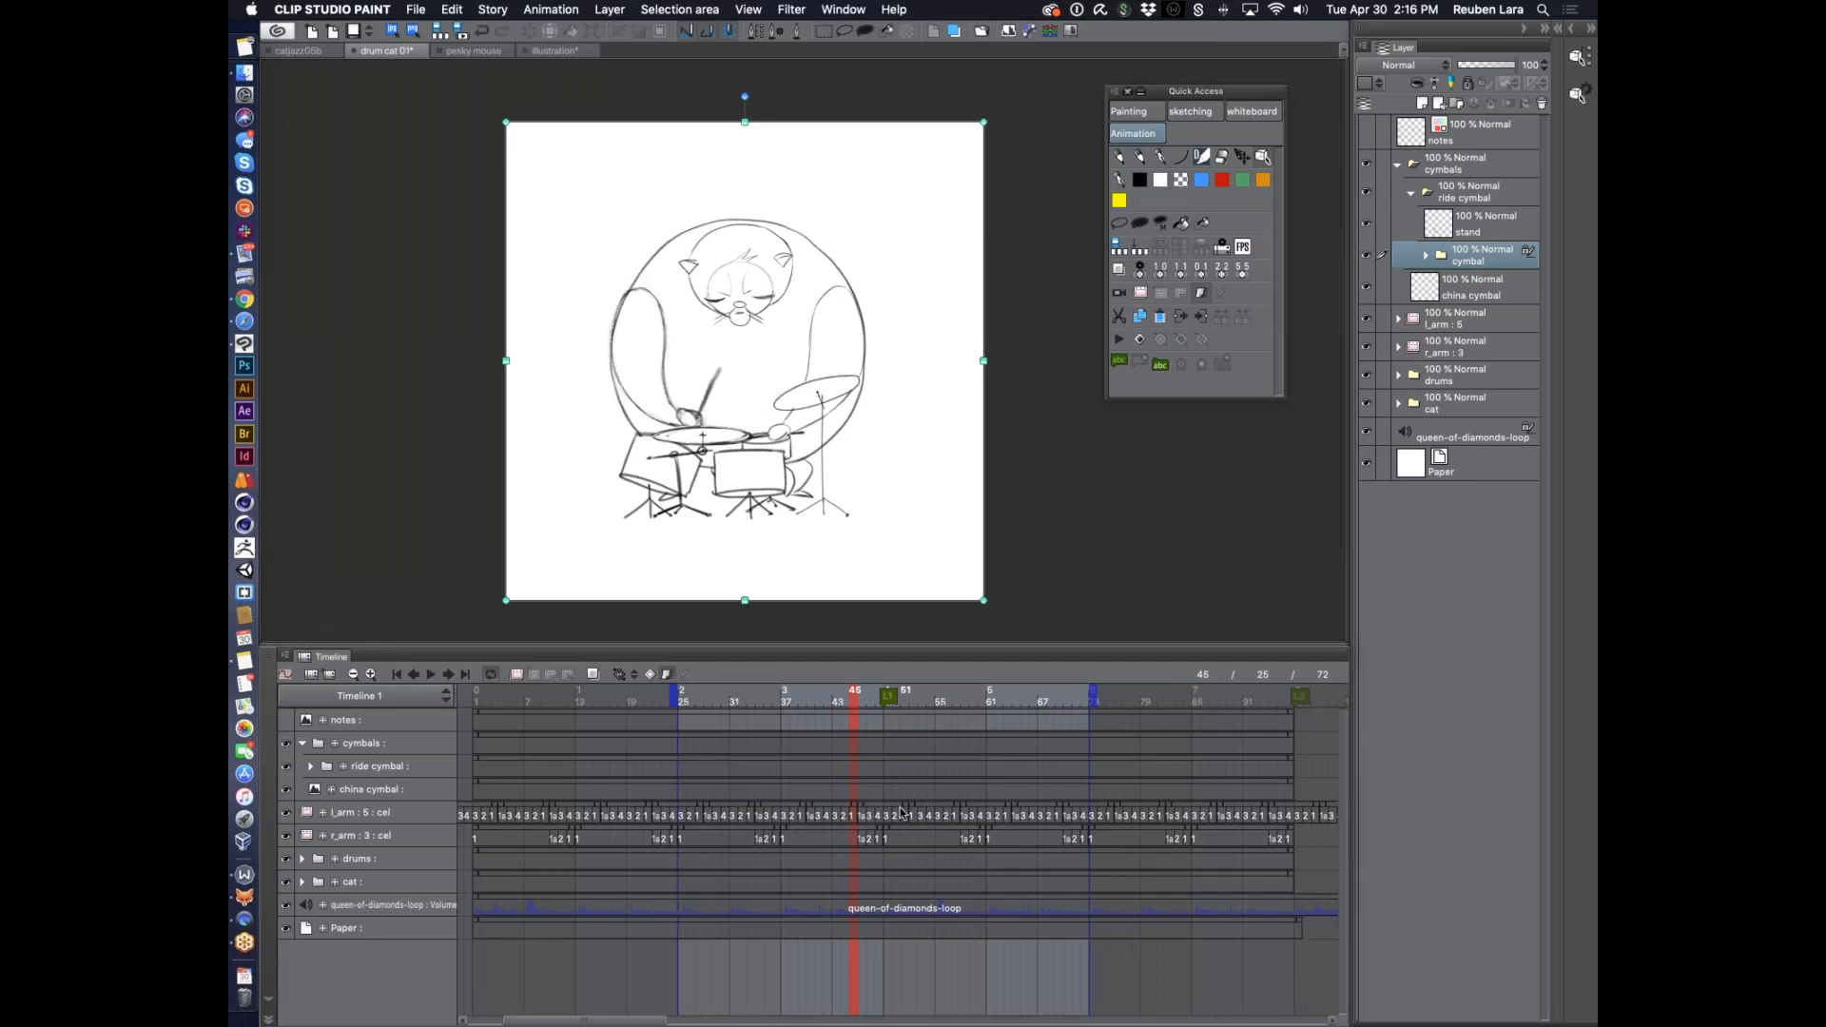
{"action": "left_click", "coordinate": [431, 678]}
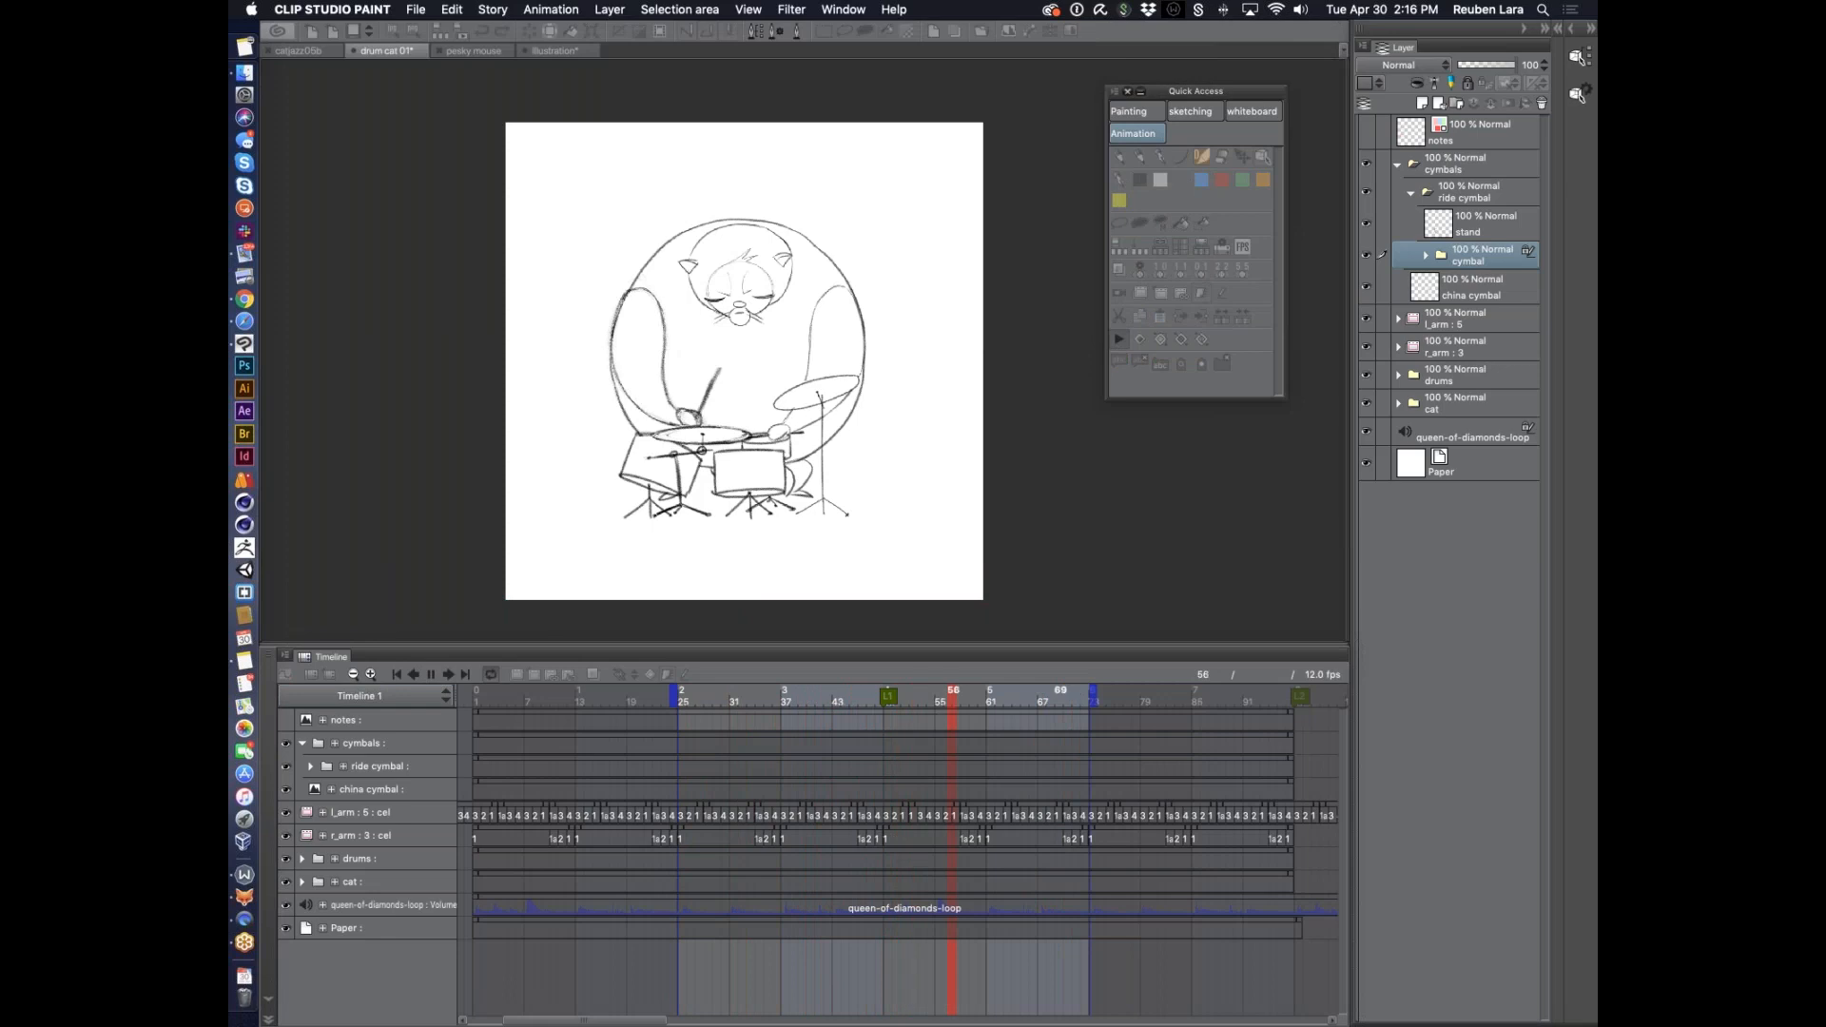
{"action": "key", "text": "space"}
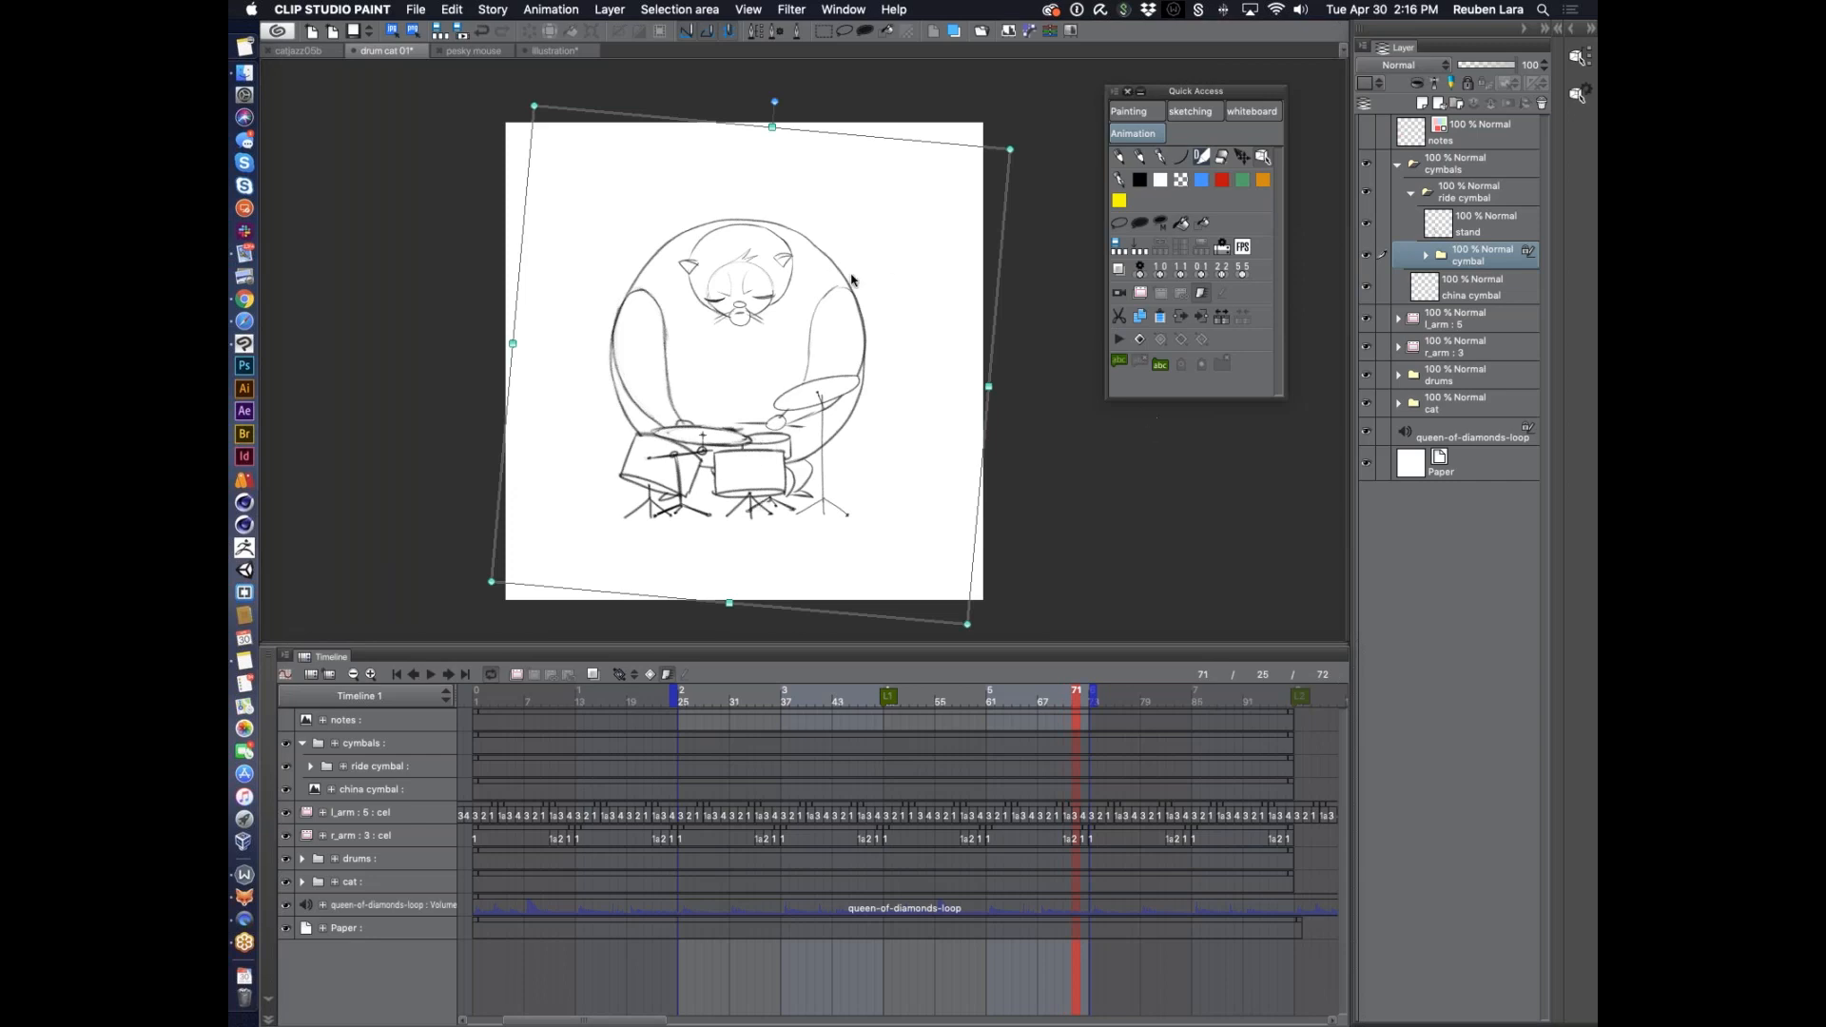
{"action": "scroll", "coordinate": [767, 463], "scroll_direction": "up", "scroll_amount": 1}
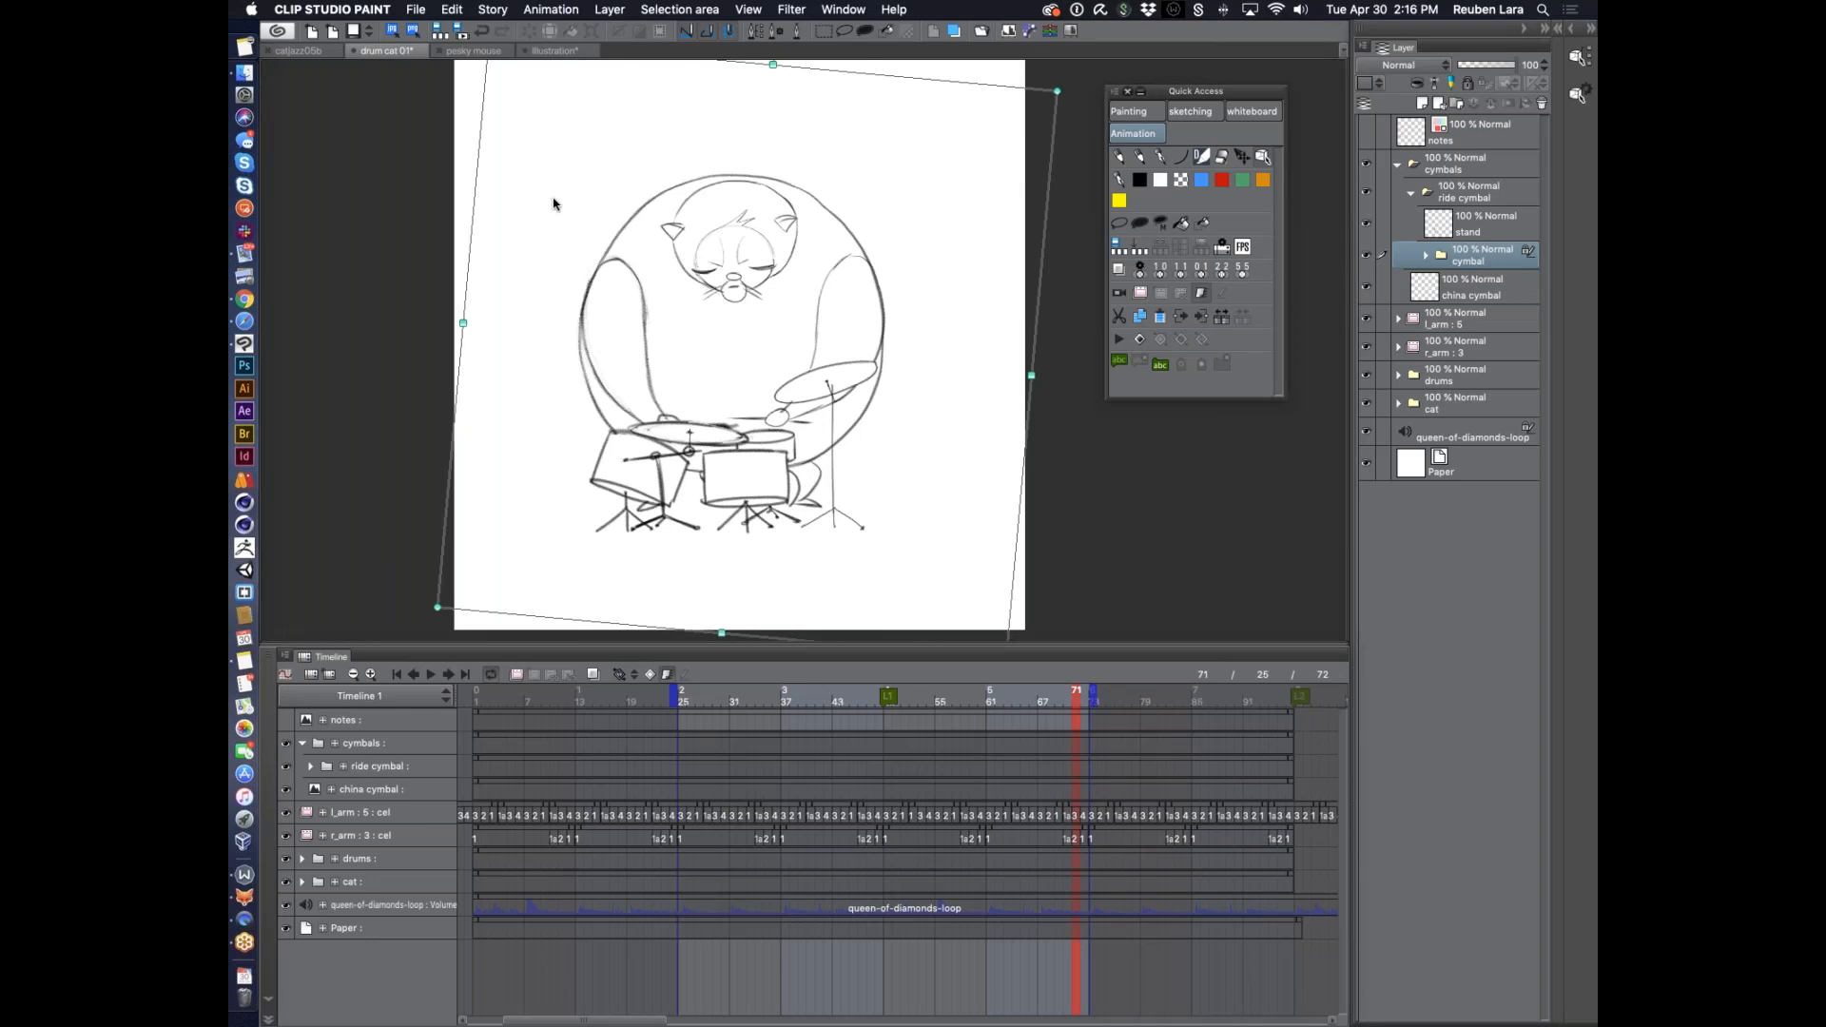
Switch to the mouse document and examine the mice drawn around the drum set and the document's timeline
{"action": "left_click", "coordinate": [482, 53]}
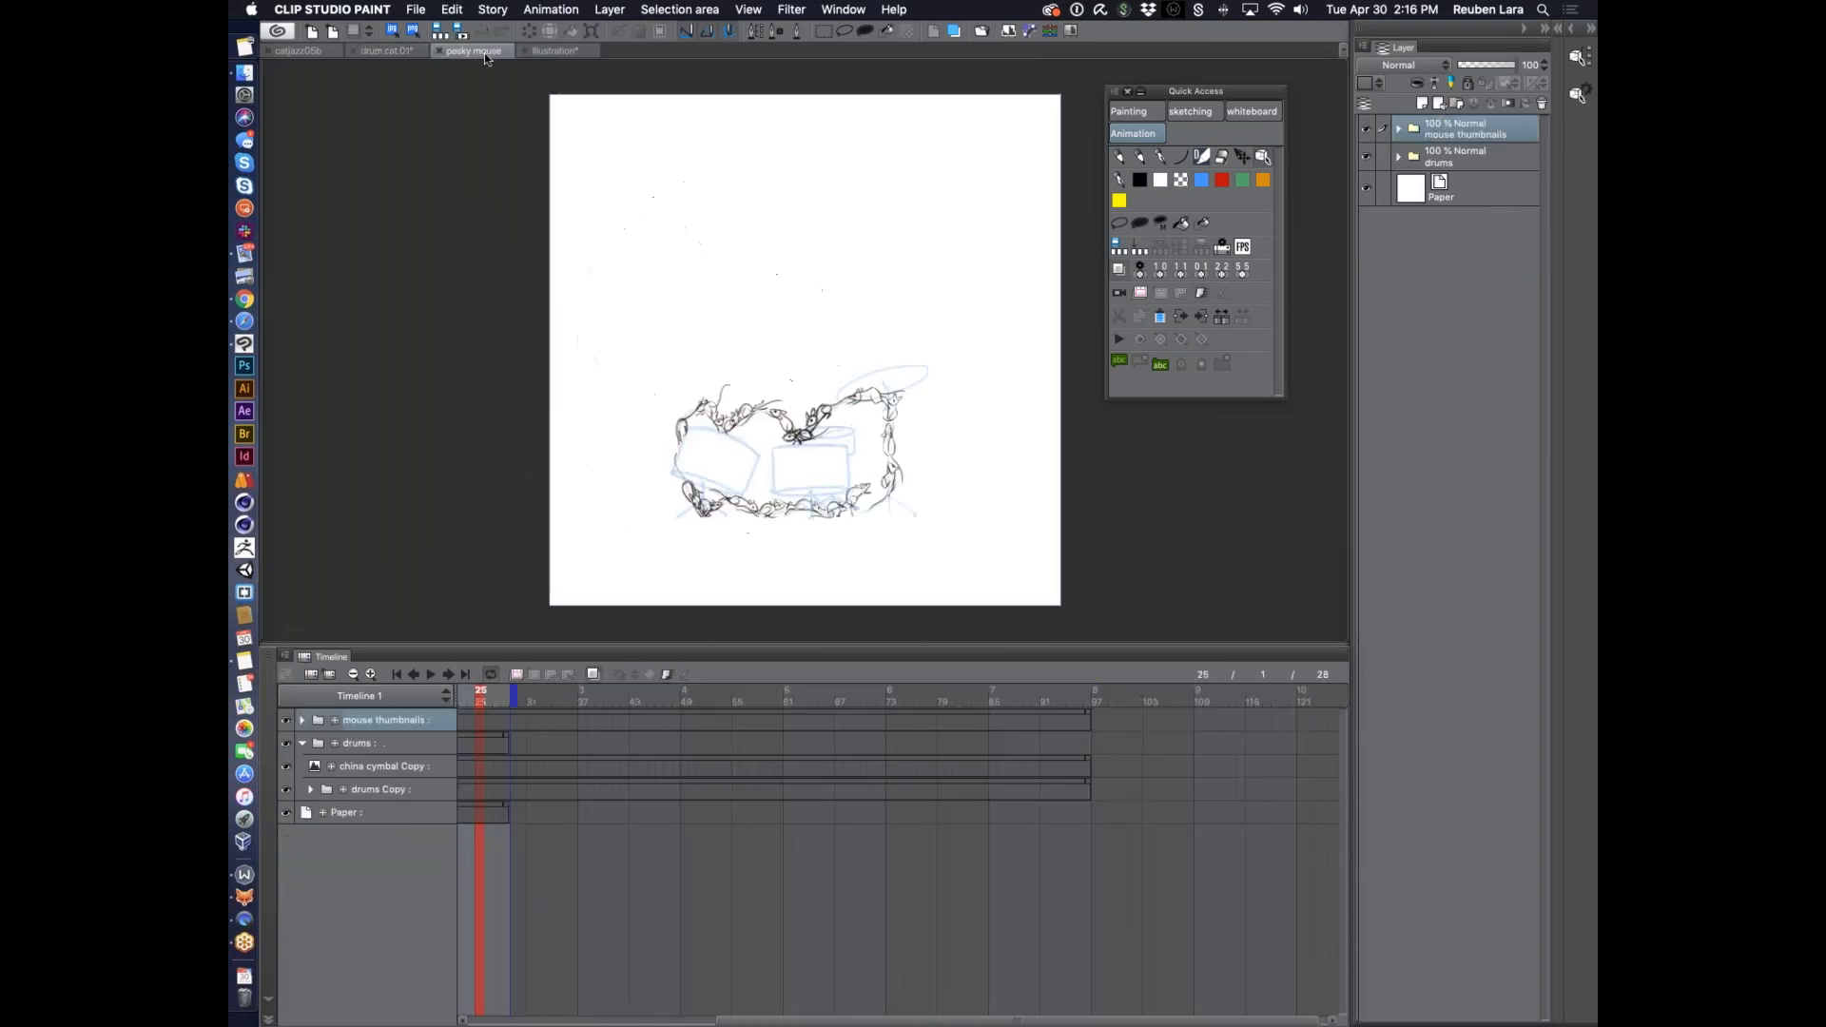
{"action": "scroll", "coordinate": [877, 429], "scroll_direction": "up", "scroll_amount": 1}
{"action": "scroll", "coordinate": [877, 429], "scroll_direction": "up", "scroll_amount": 3}
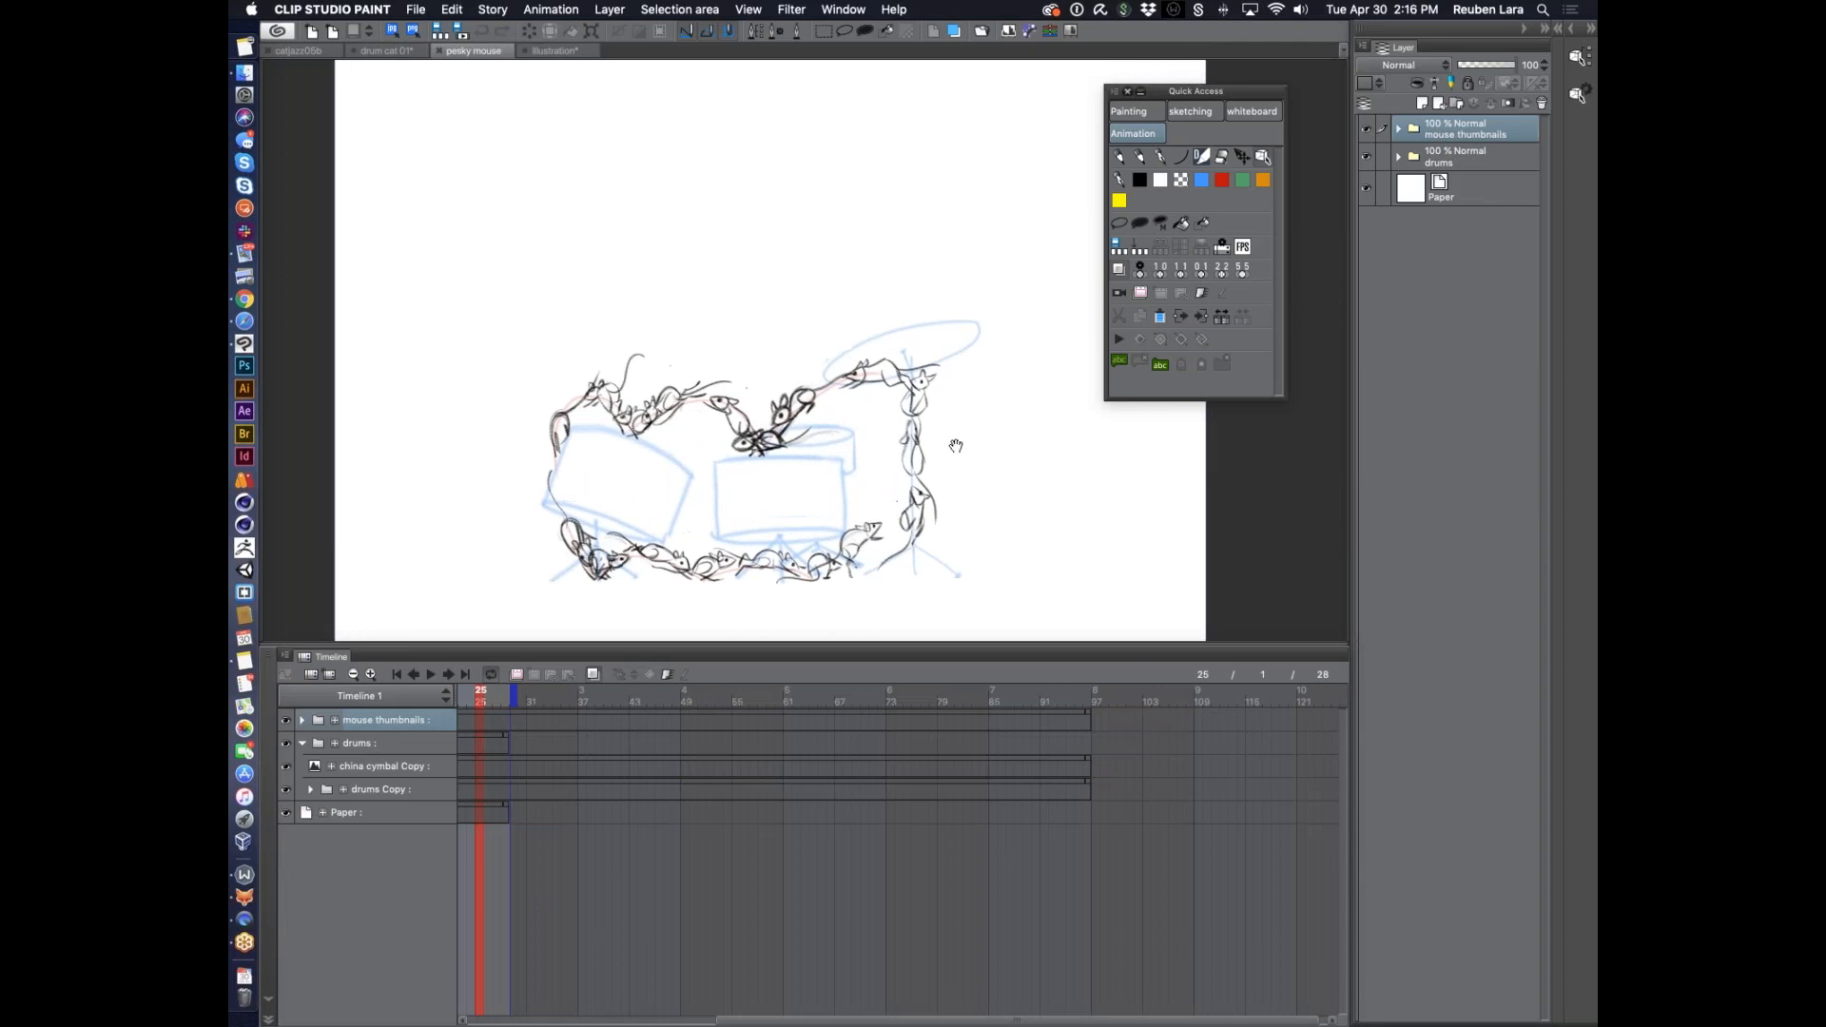
{"action": "left_click_drag", "start_coordinate": [846, 439], "coordinate": [842, 410]}
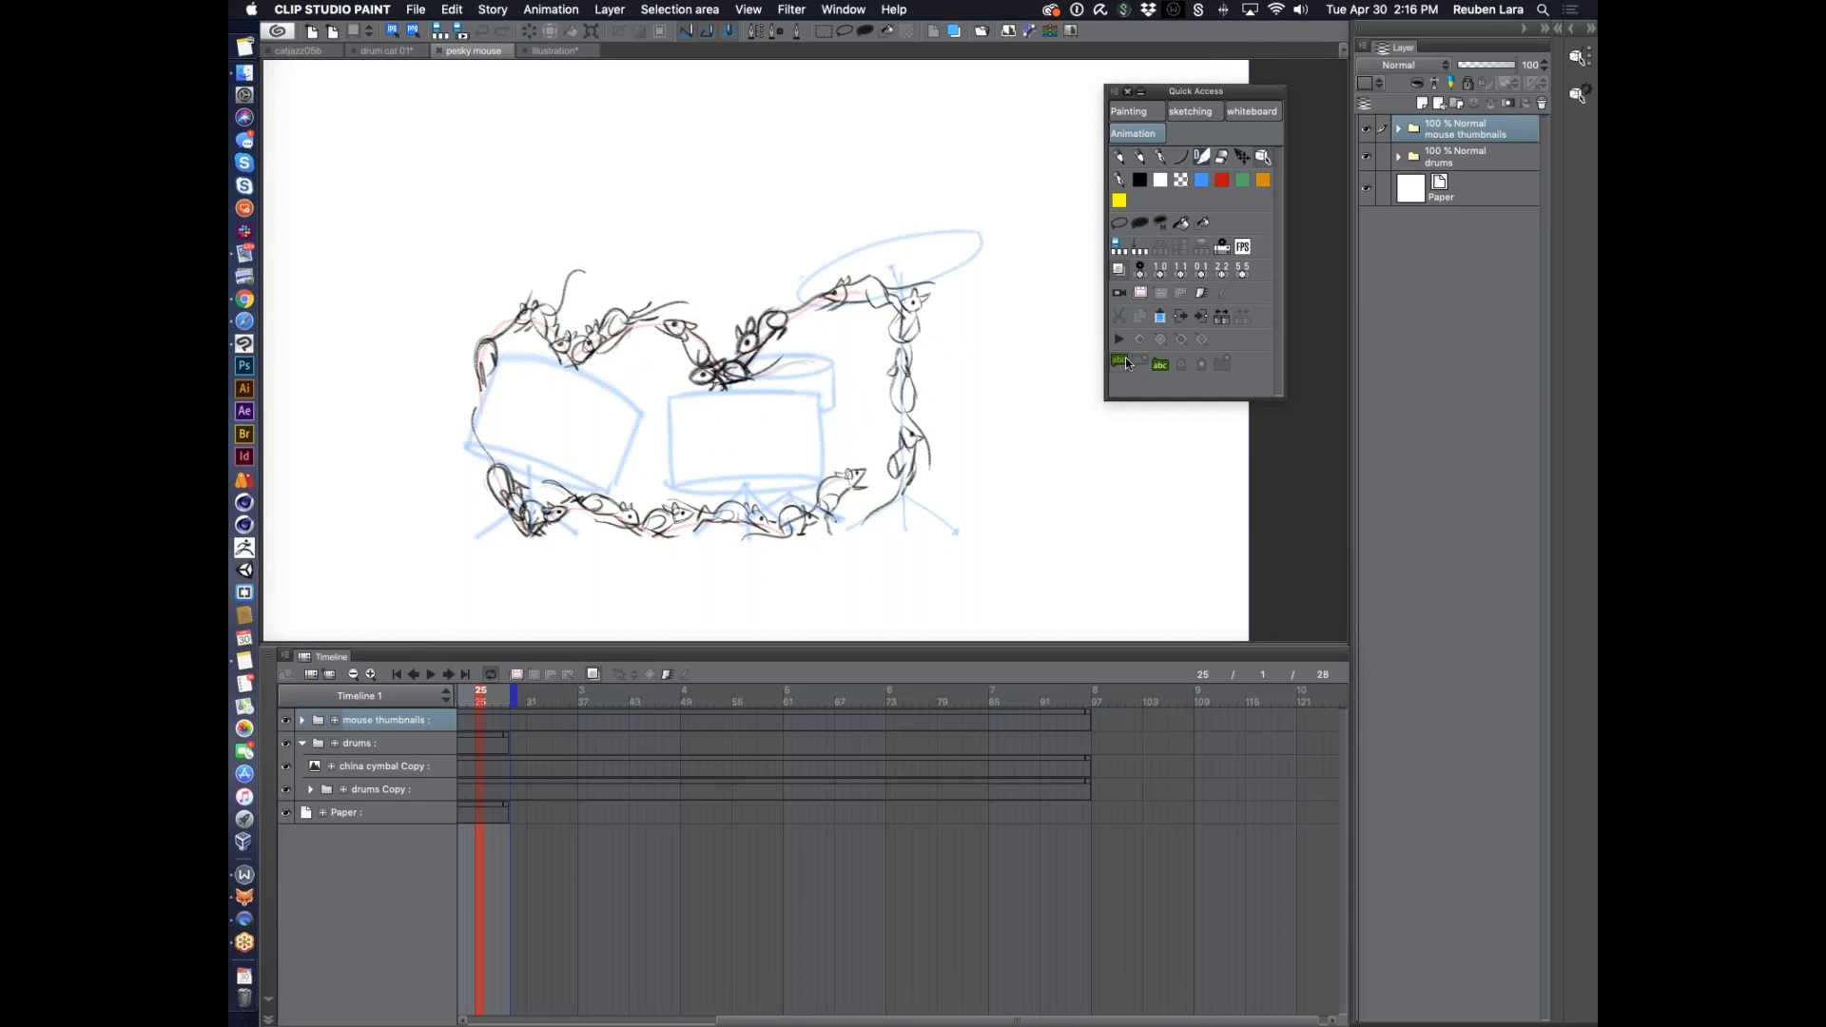
{"action": "scroll", "coordinate": [689, 778], "scroll_direction": "left", "scroll_amount": 5}
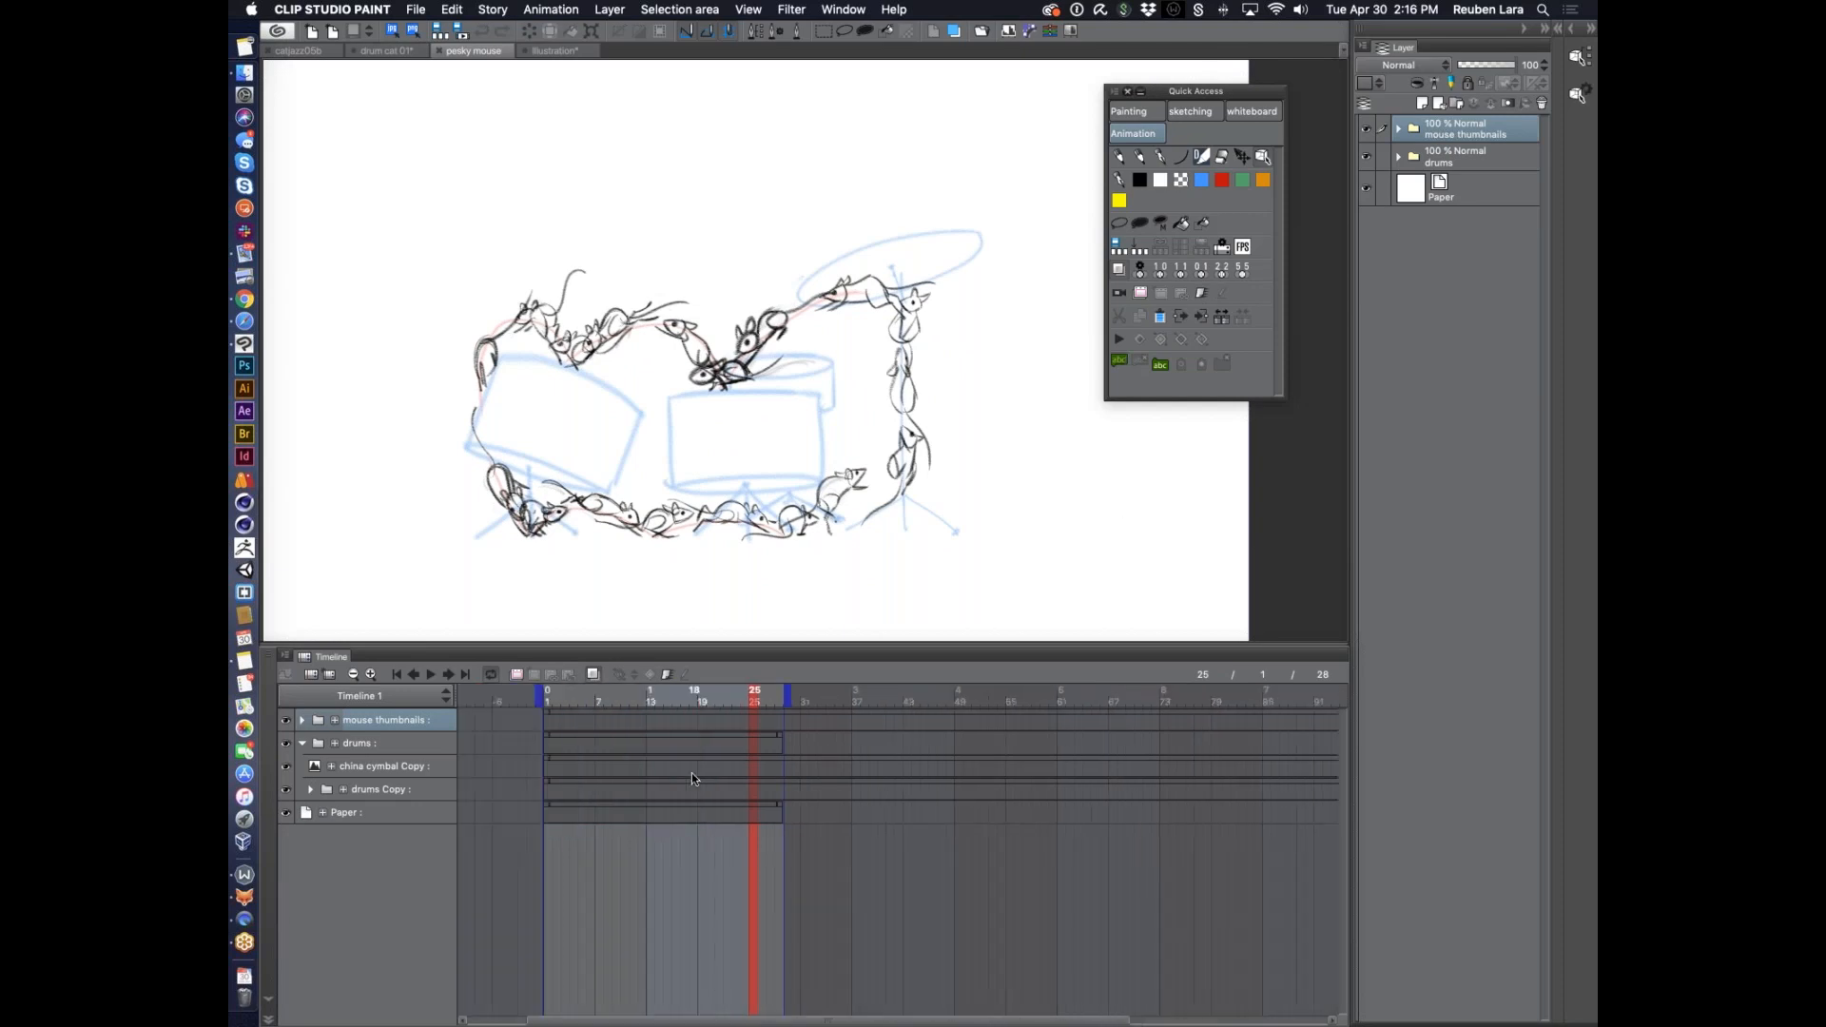
Return to frame 1 and hide the mouse drawings in the mouse thumbnails folder, from Layer 17 Copy down to Layer 1 Copy
{"action": "left_click_drag", "start_coordinate": [755, 702], "coordinate": [548, 702]}
{"action": "left_click", "coordinate": [1399, 130]}
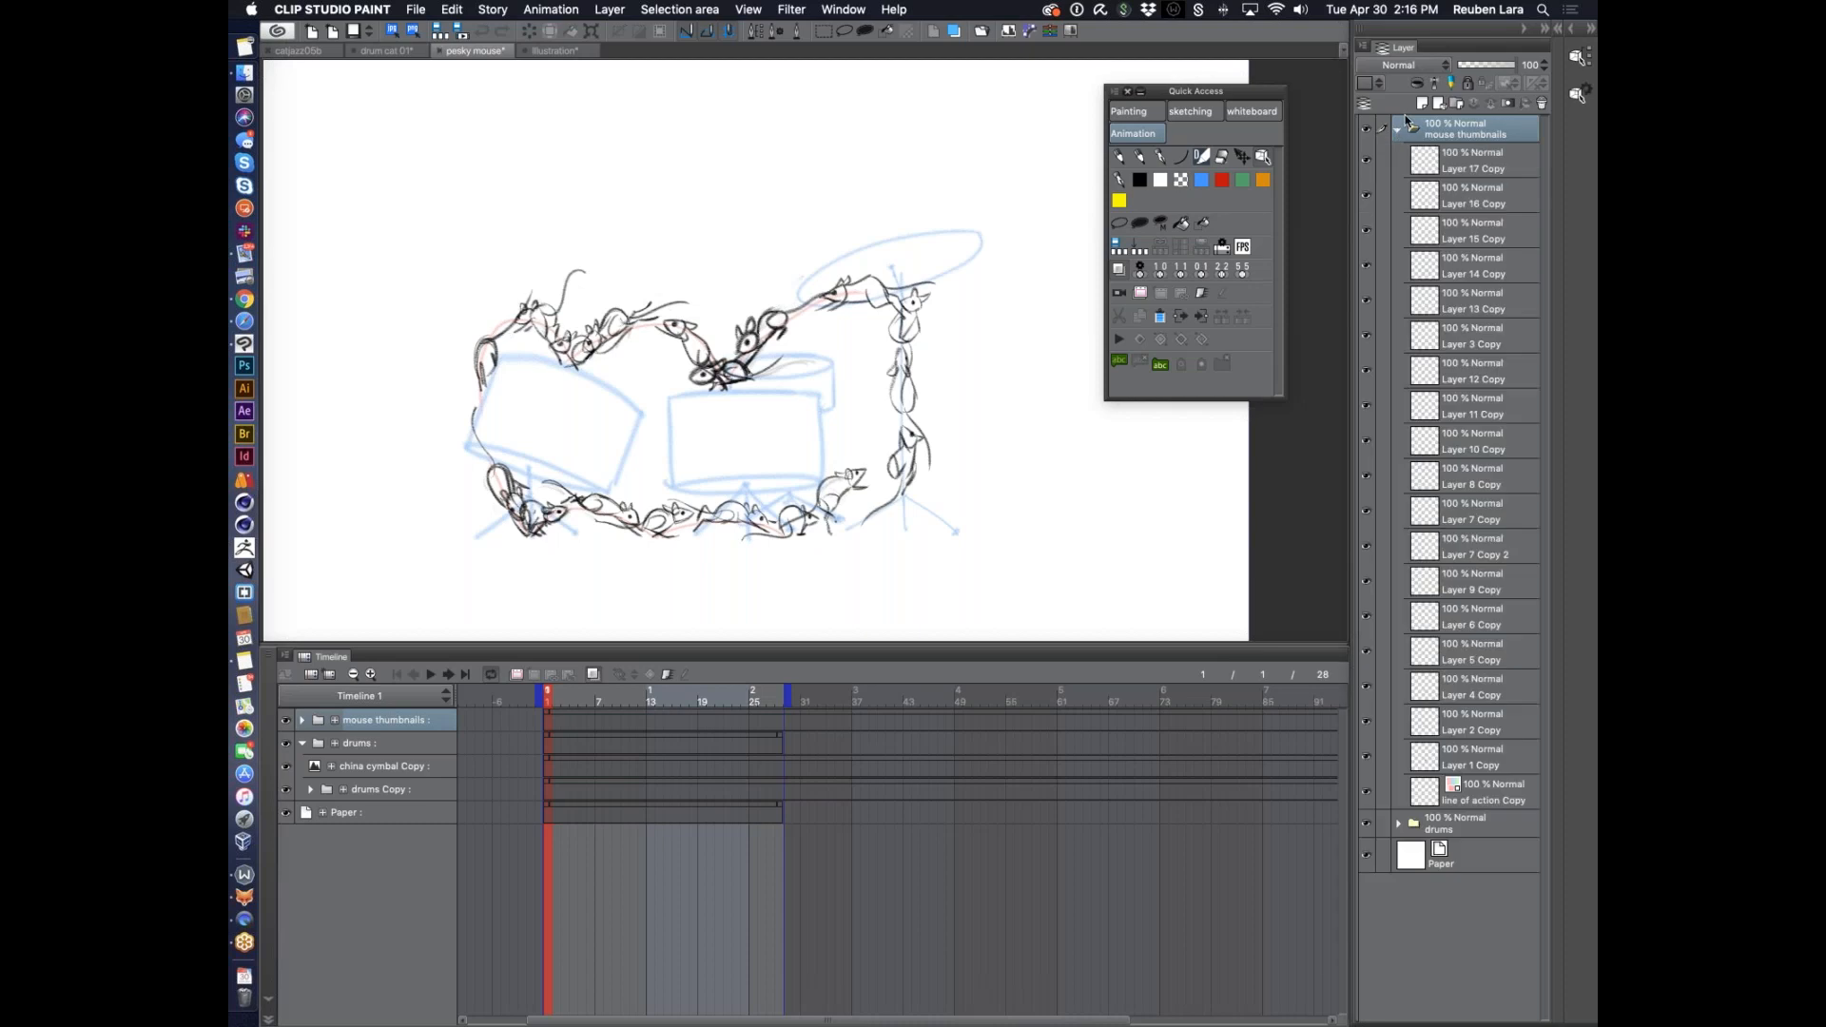
{"action": "left_click_drag", "start_coordinate": [1367, 161], "coordinate": [1372, 728]}
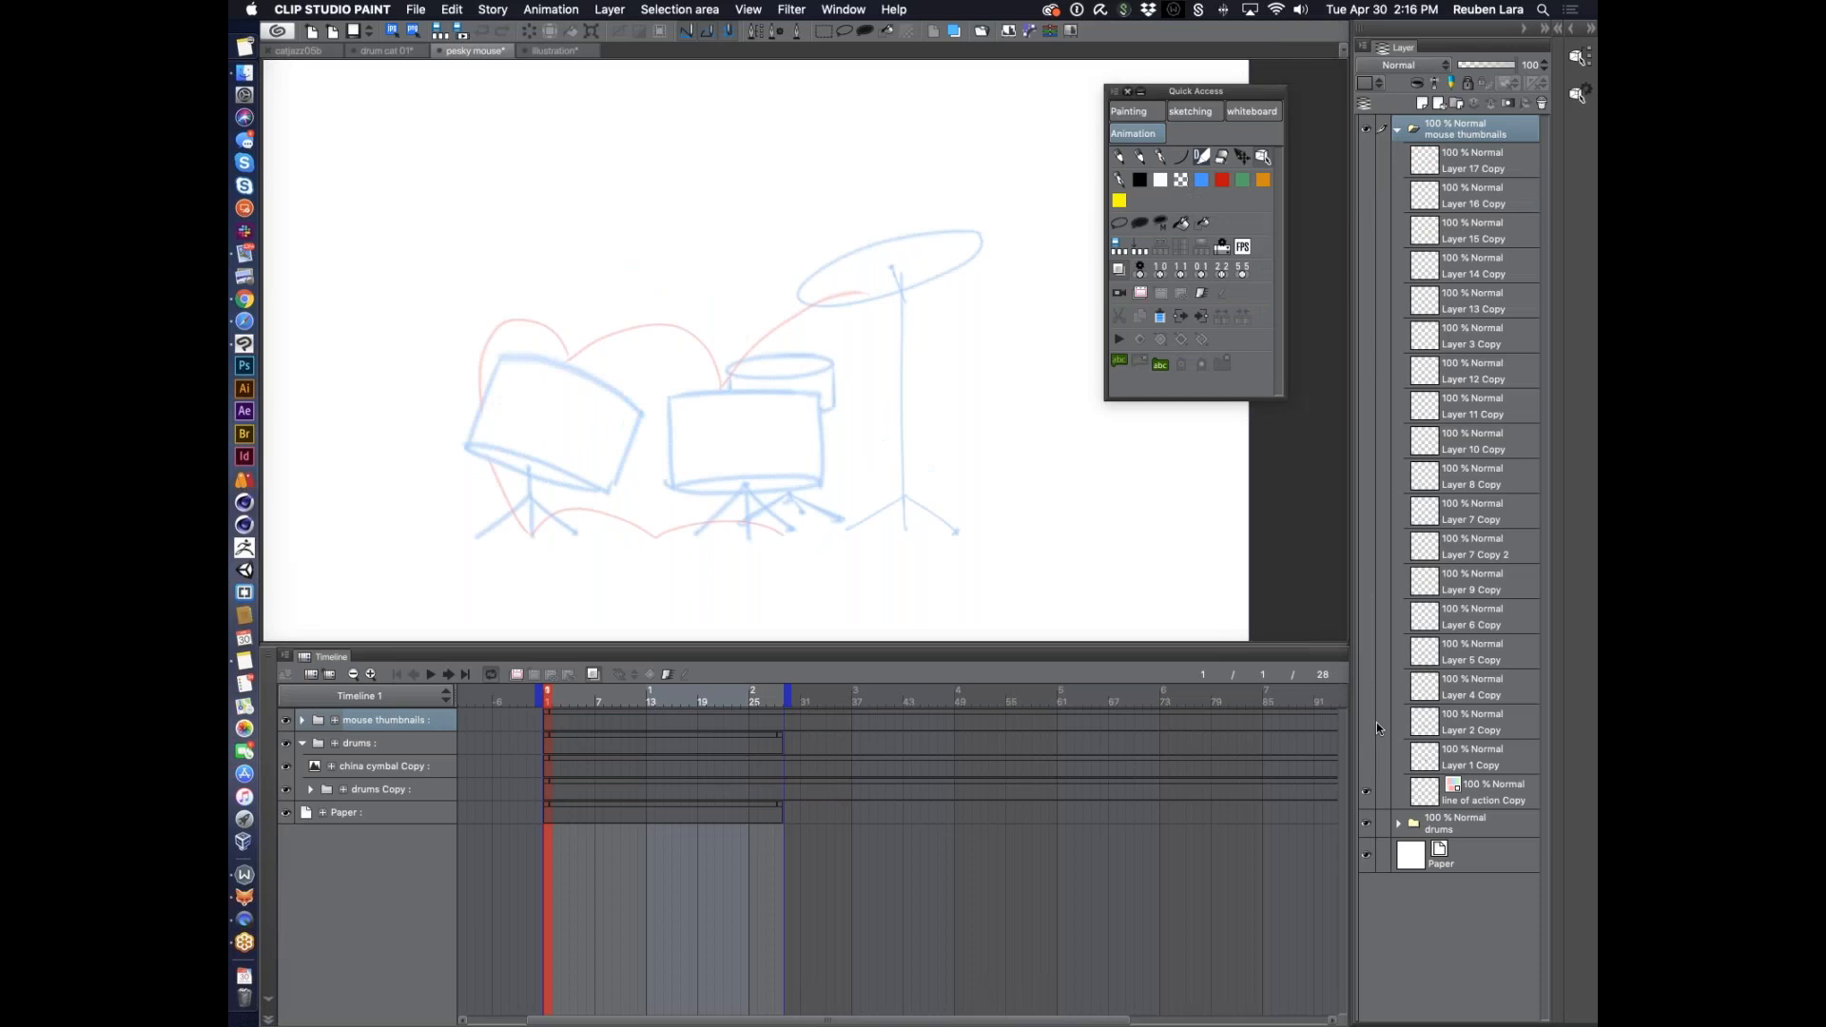
Toggle the line of action Copy layer off and on to identify its curve, and select the layer
{"action": "left_click", "coordinate": [889, 456], "text": "alt"}
{"action": "left_click", "coordinate": [885, 456], "text": "alt"}
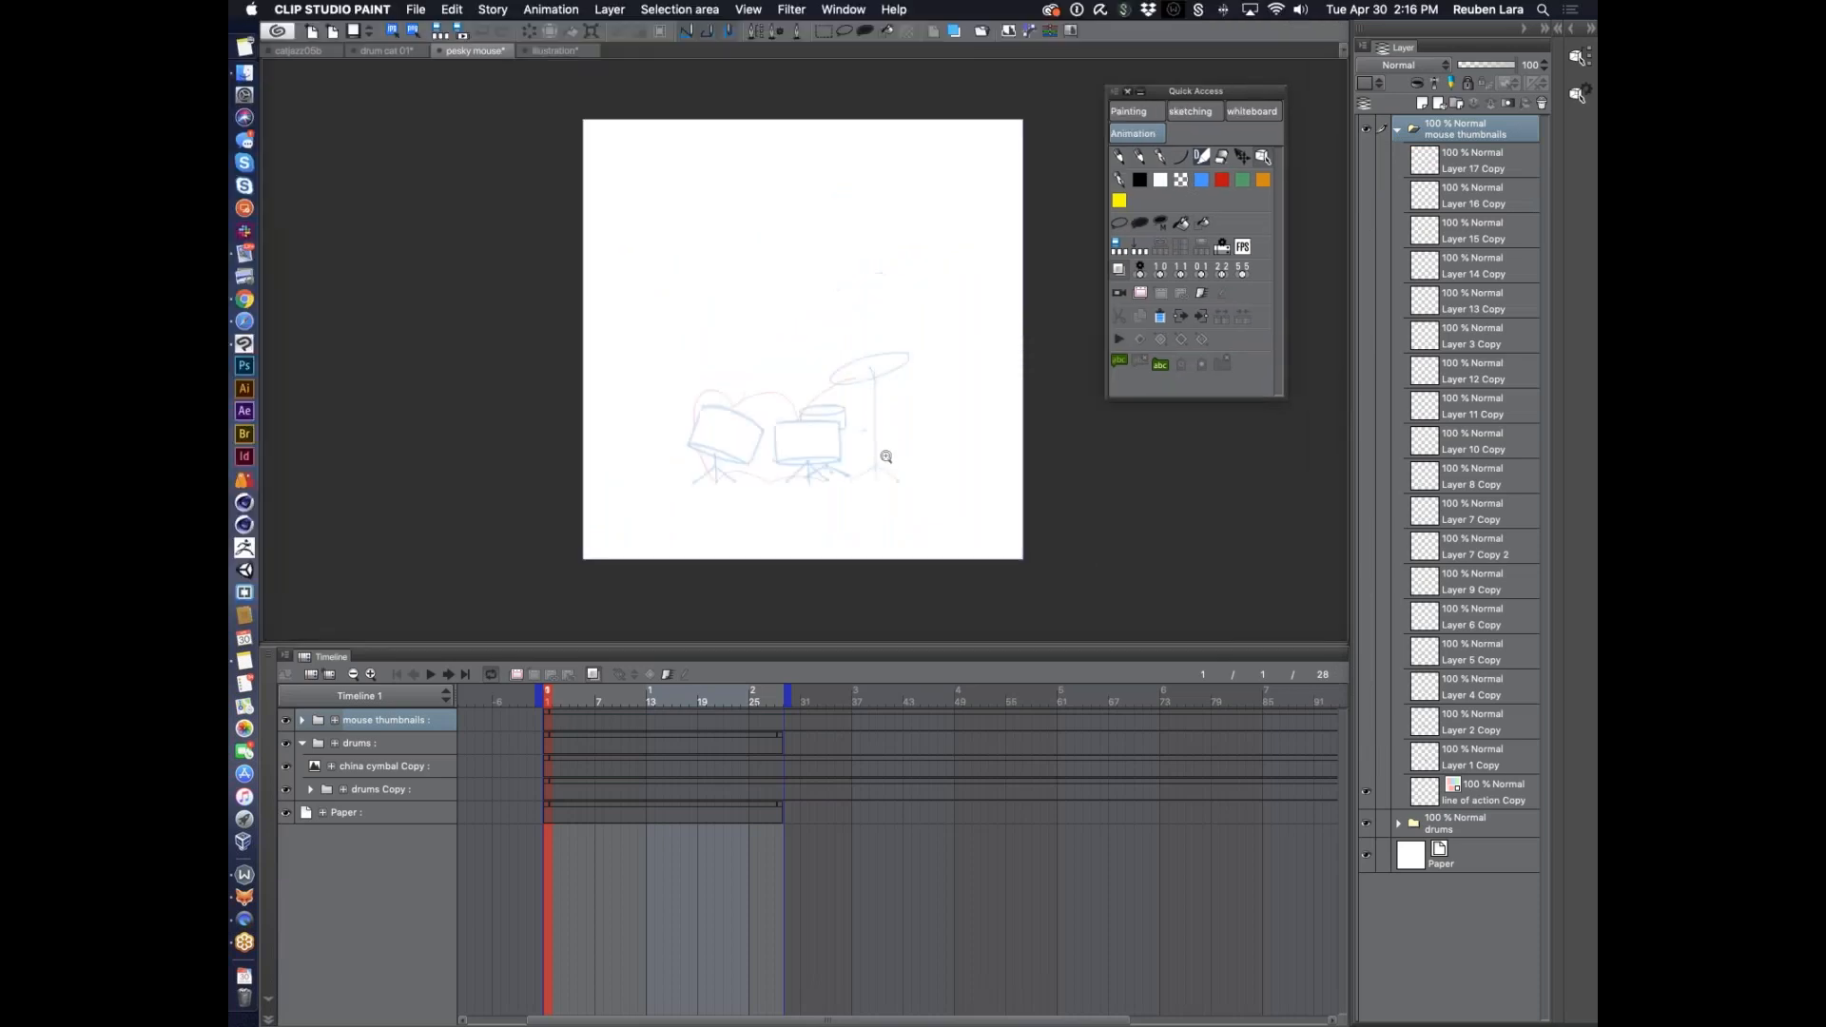
{"action": "left_click", "coordinate": [899, 459], "text": "super"}
{"action": "left_click_drag", "start_coordinate": [907, 463], "coordinate": [901, 474]}
{"action": "left_click", "coordinate": [1368, 793]}
{"action": "left_click", "coordinate": [1369, 795]}
{"action": "left_click", "coordinate": [1442, 790]}
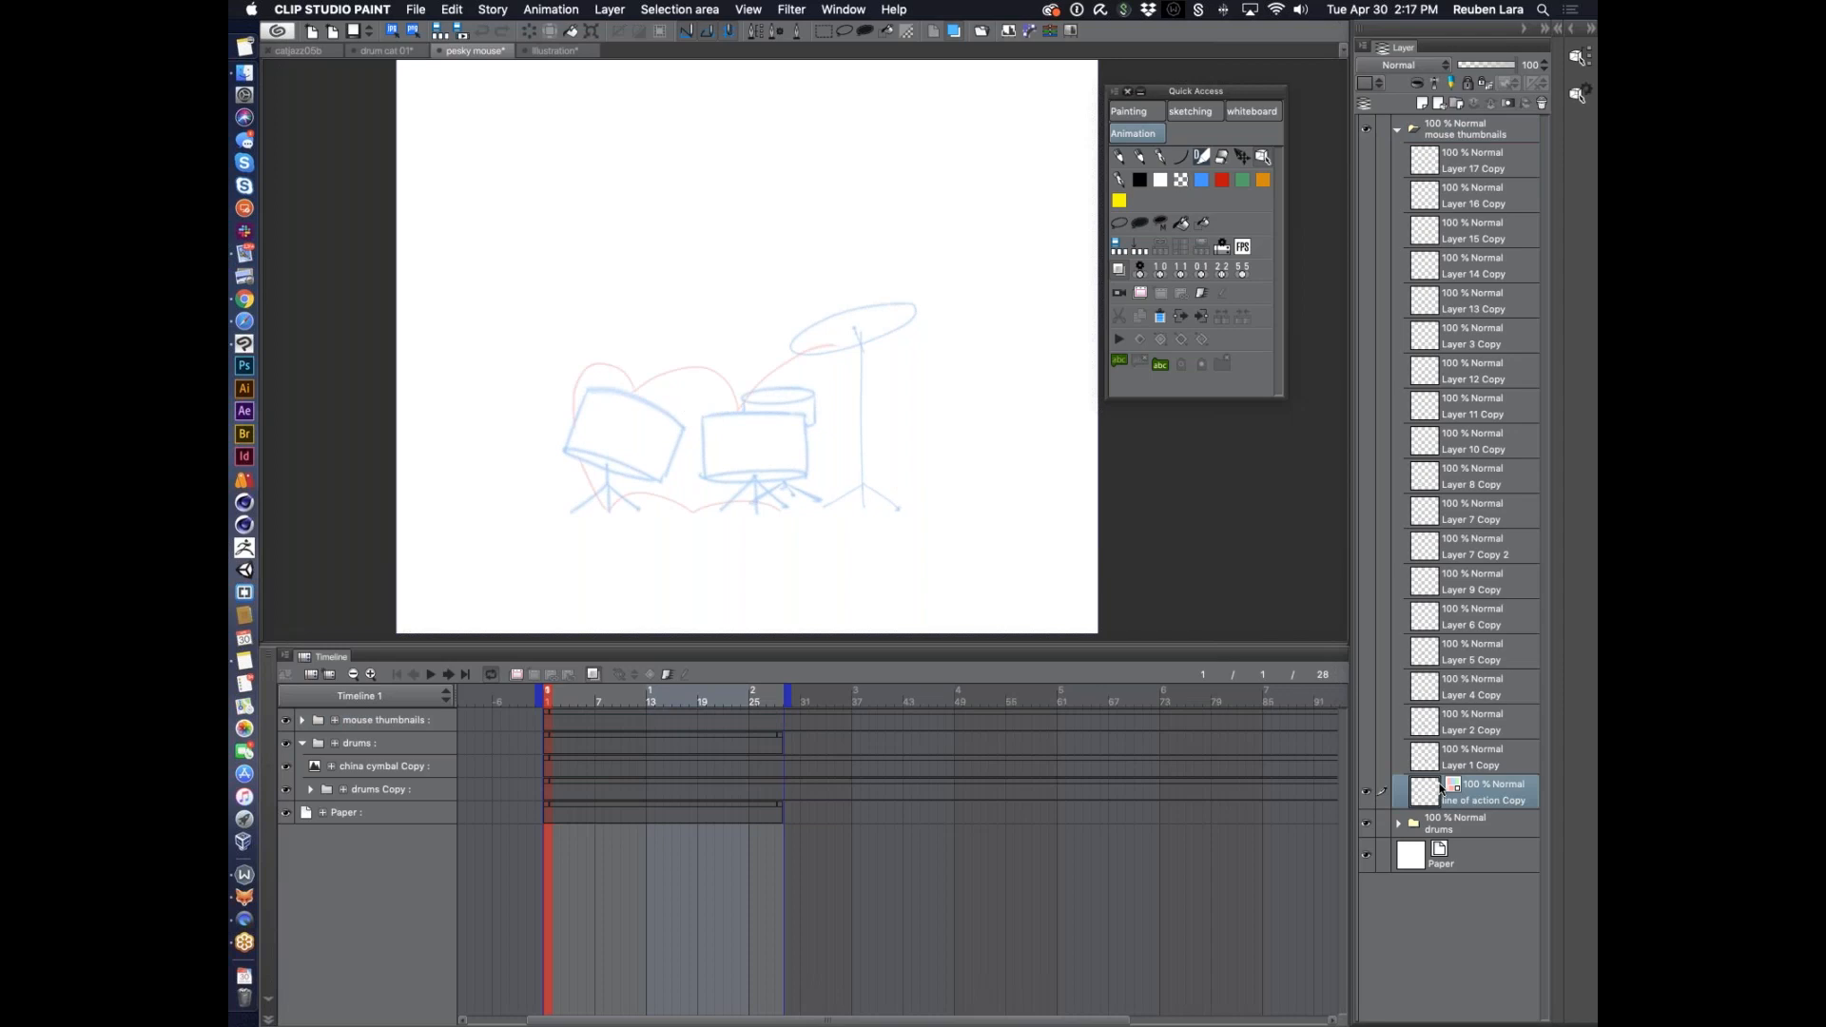
Show the mouse drawings one after another along the line of action, from Layer 1 Copy up to Layer 10 Copy
{"action": "left_click", "coordinate": [1367, 756]}
{"action": "left_click", "coordinate": [841, 433]}
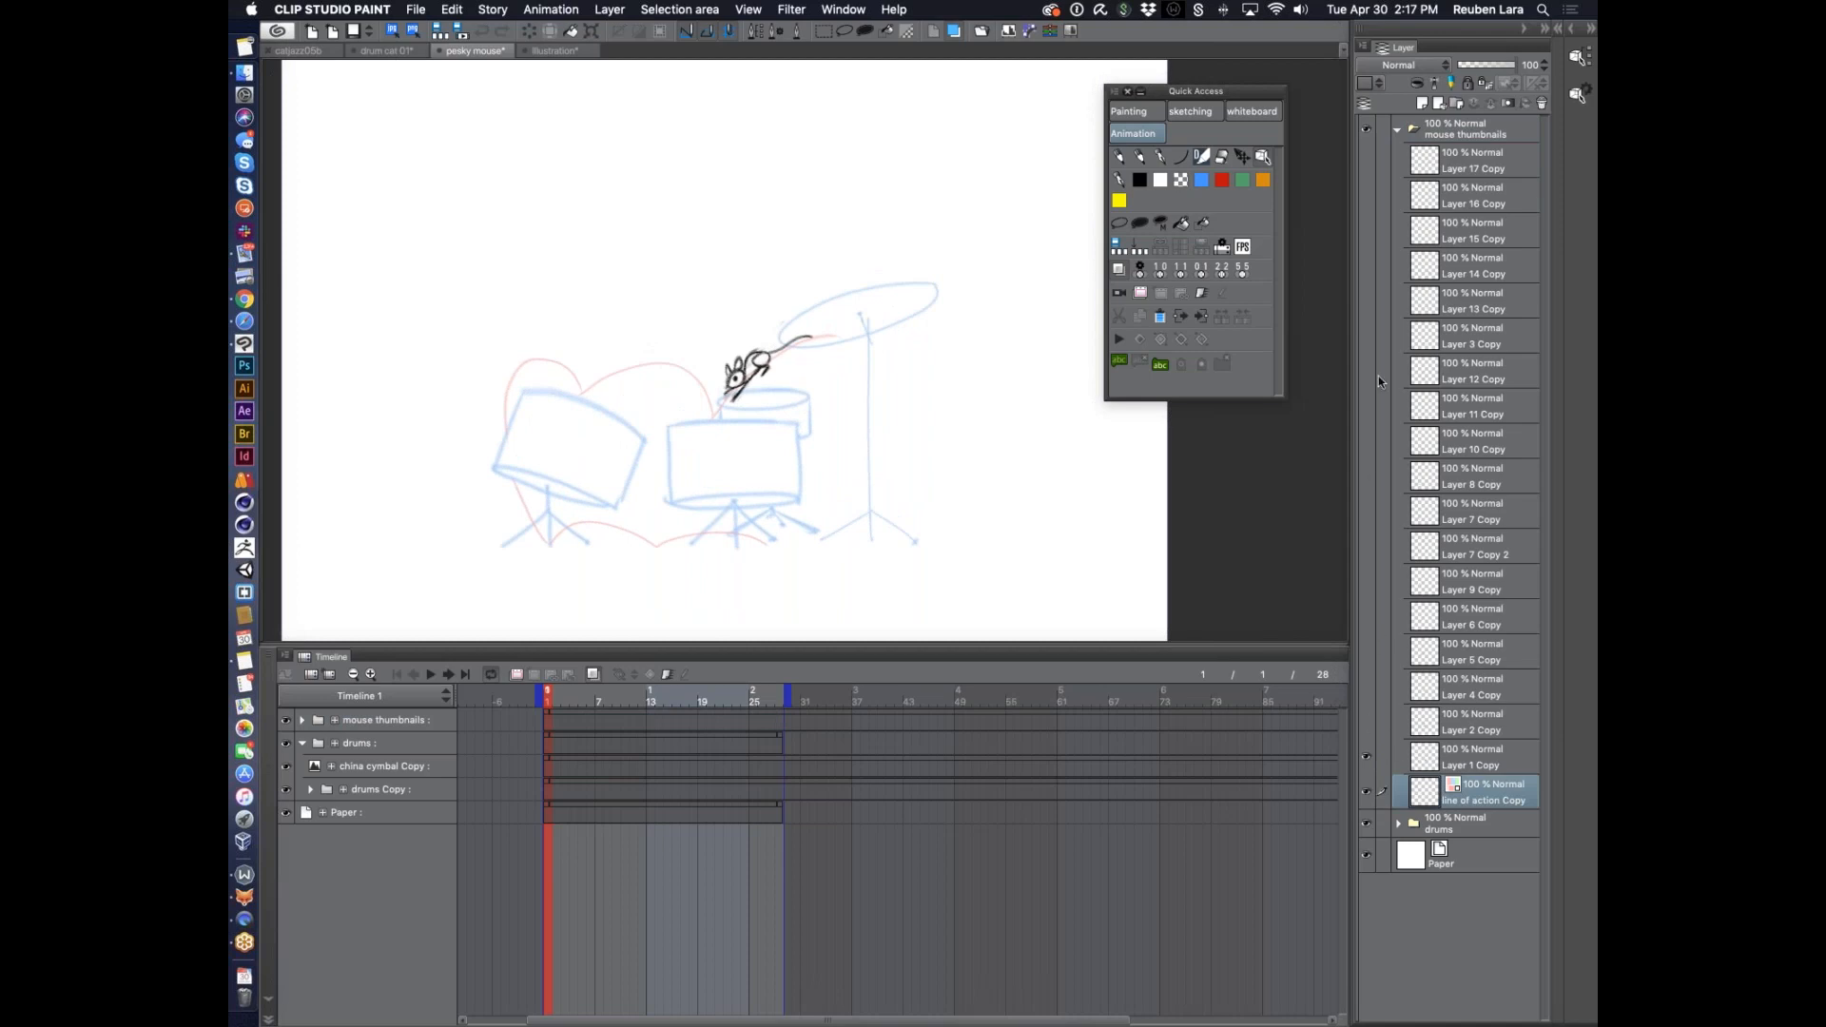
{"action": "left_click", "coordinate": [1367, 725]}
{"action": "left_click", "coordinate": [1367, 687]}
{"action": "left_click", "coordinate": [1368, 651]}
{"action": "left_click", "coordinate": [1366, 616]}
{"action": "left_click", "coordinate": [1365, 581]}
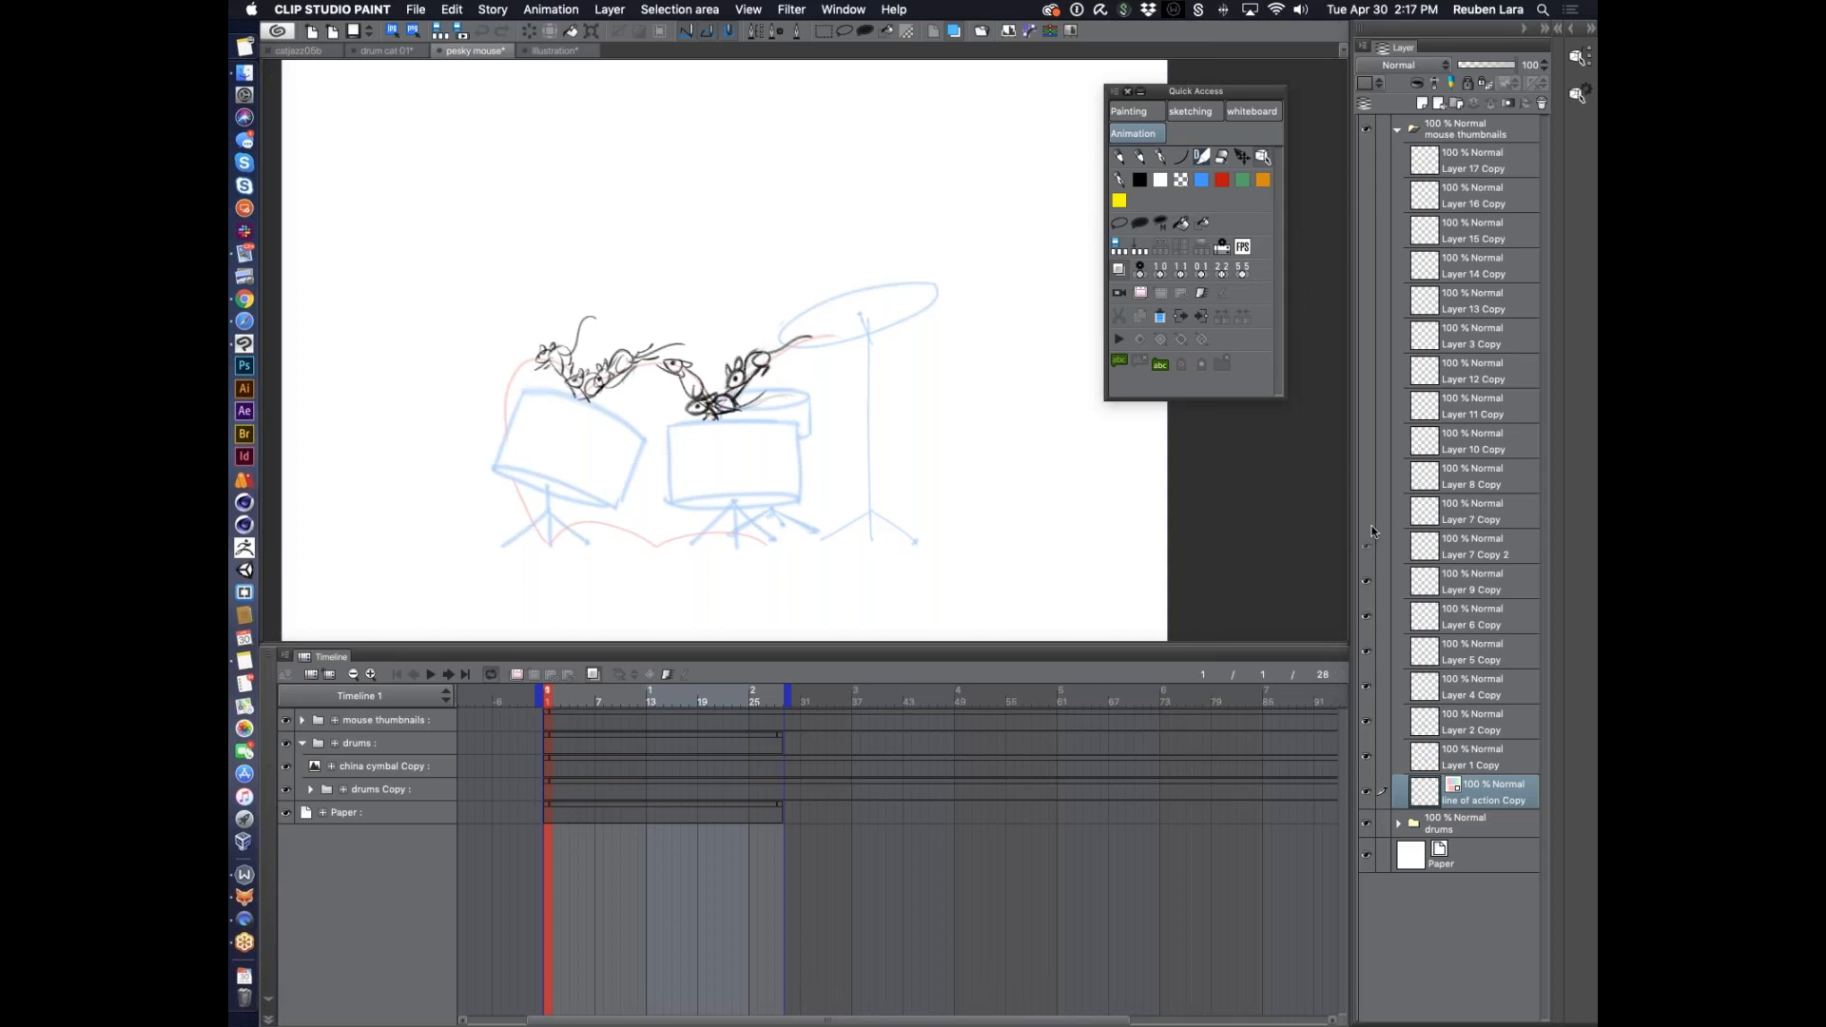
{"action": "left_click", "coordinate": [1367, 511]}
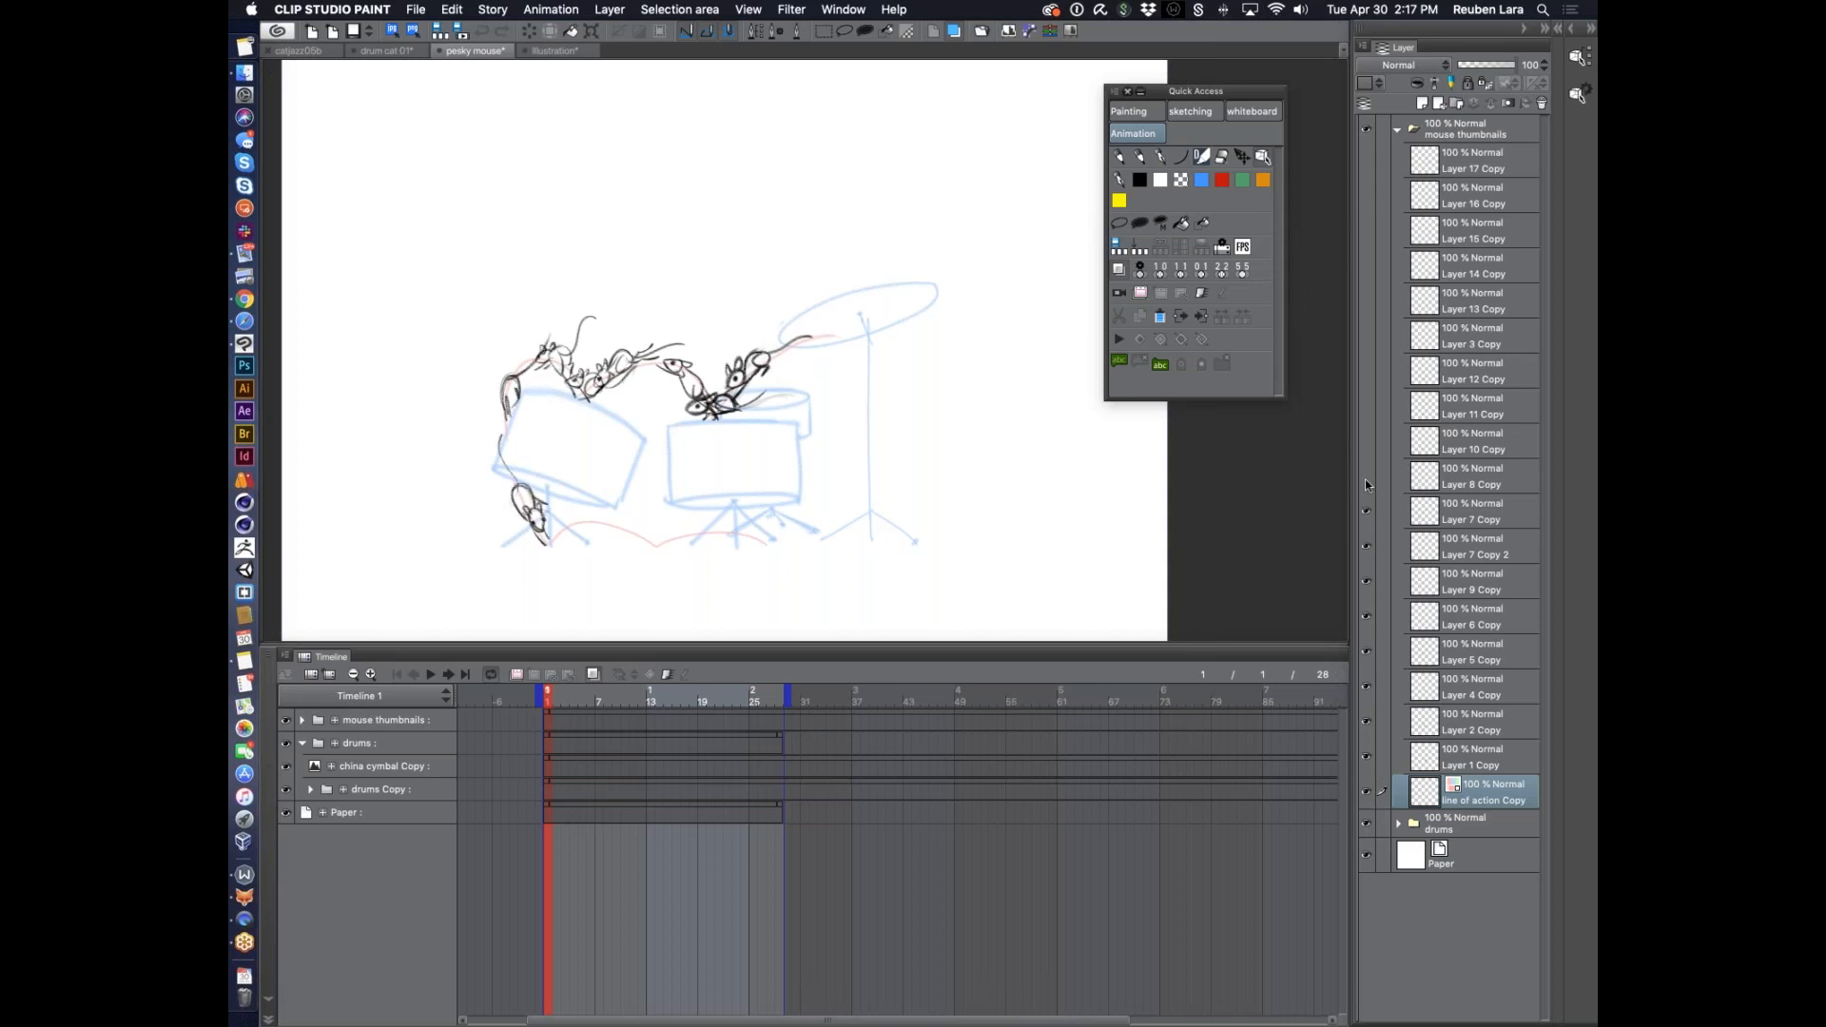
{"action": "left_click", "coordinate": [1368, 476]}
{"action": "left_click", "coordinate": [1368, 440]}
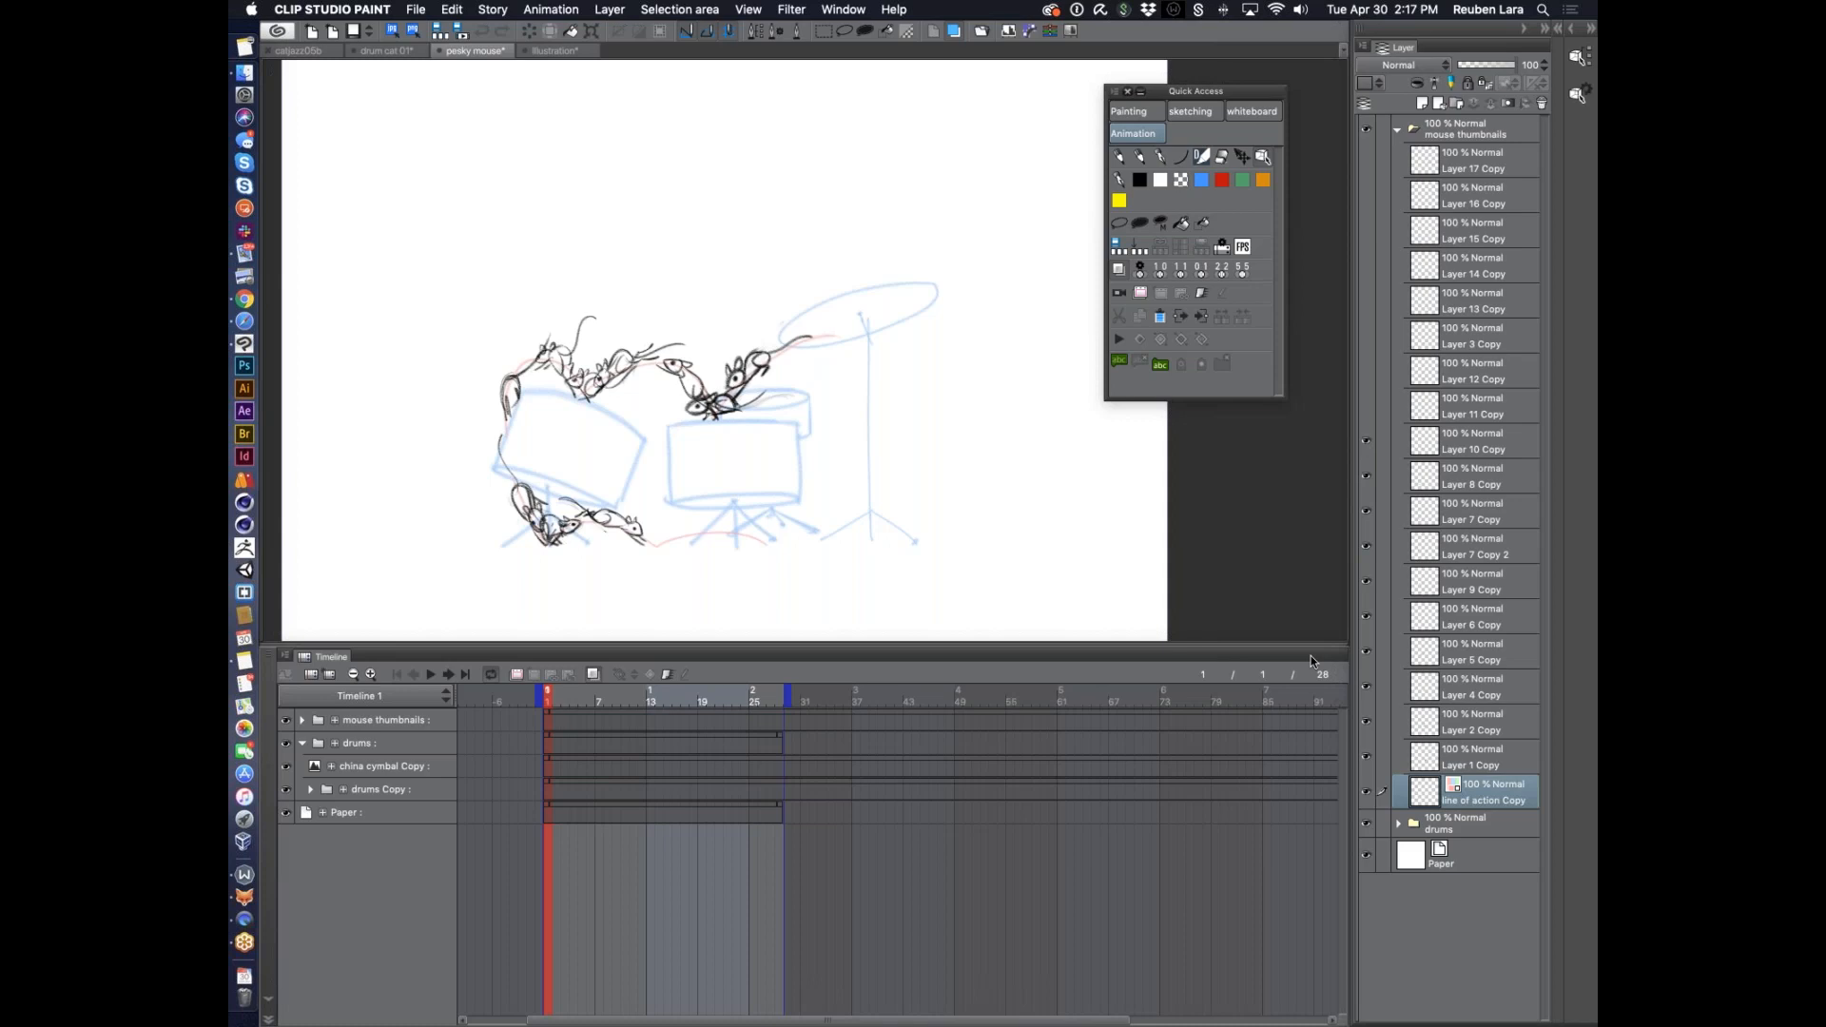
Show the remaining mouse drawings from Layer 11 Copy up to Layer 17 Copy, and collapse the mouse thumbnails folder
{"action": "left_click", "coordinate": [1367, 405]}
{"action": "left_click", "coordinate": [1366, 370]}
{"action": "left_click", "coordinate": [1366, 334]}
{"action": "left_click", "coordinate": [1367, 300]}
{"action": "left_click", "coordinate": [1367, 265]}
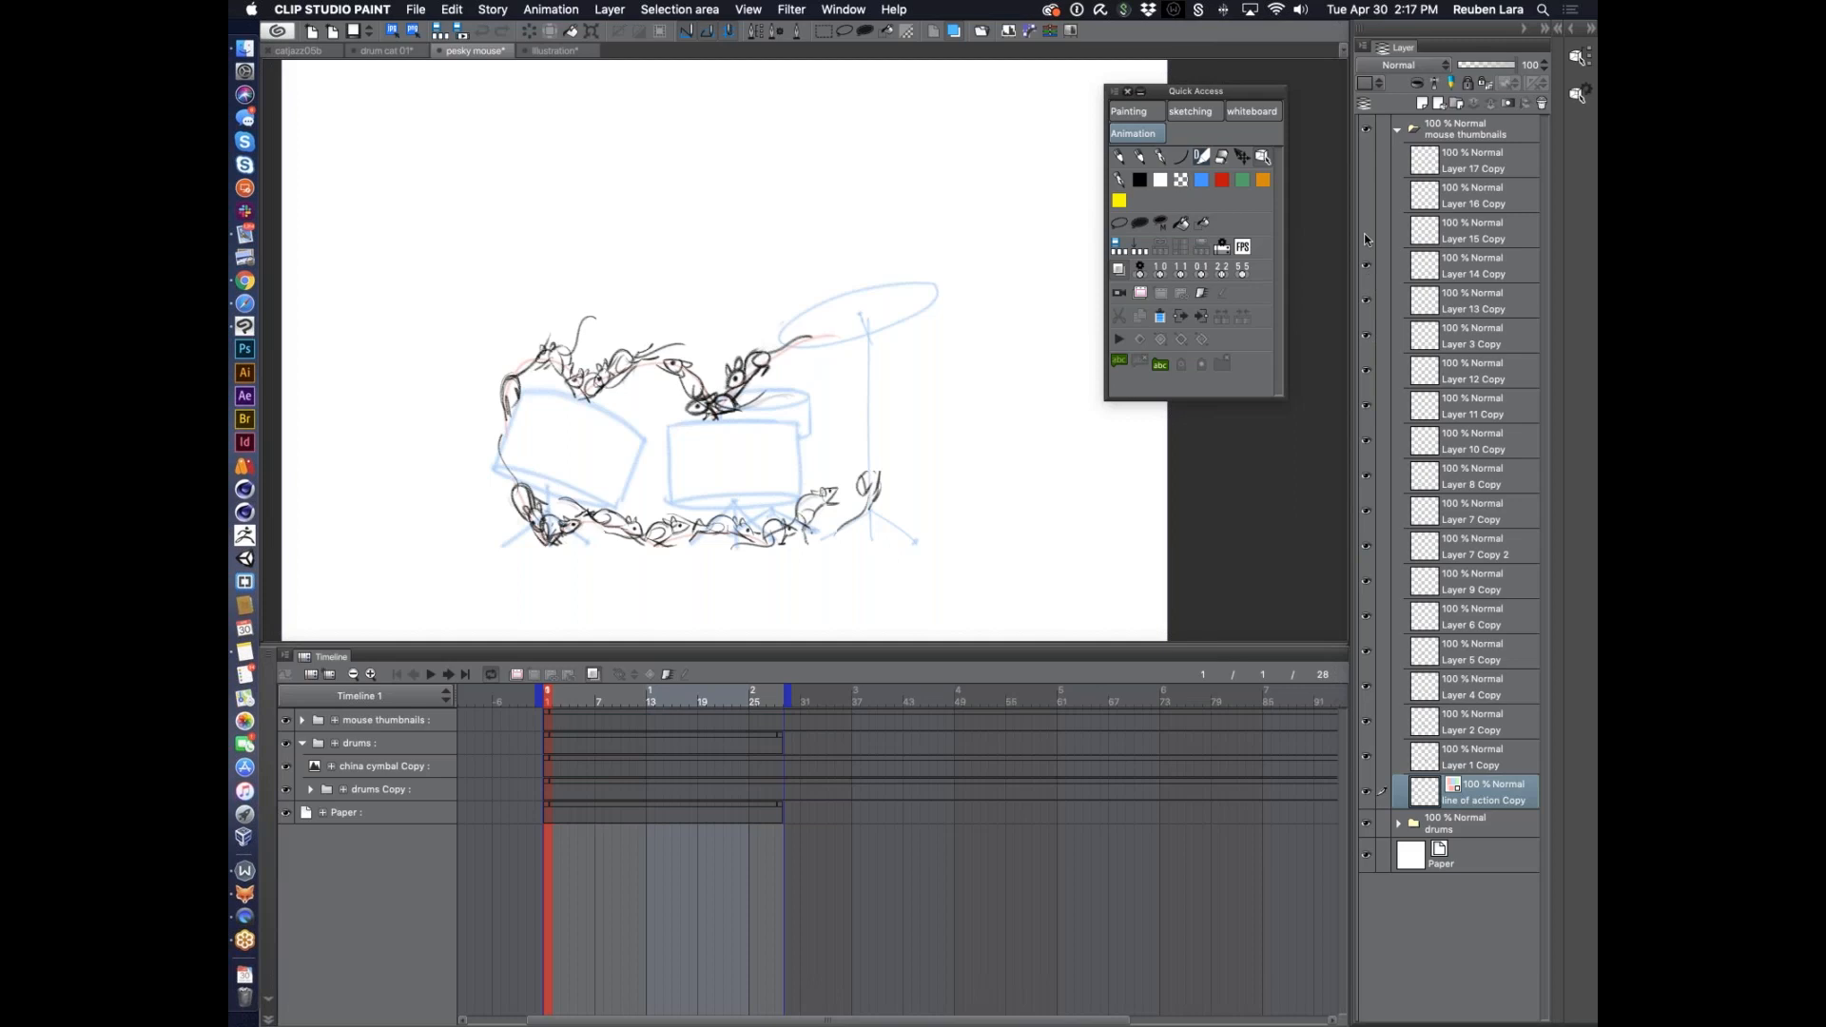
{"action": "left_click", "coordinate": [1367, 230]}
{"action": "left_click", "coordinate": [1367, 195]}
{"action": "left_click", "coordinate": [1368, 160]}
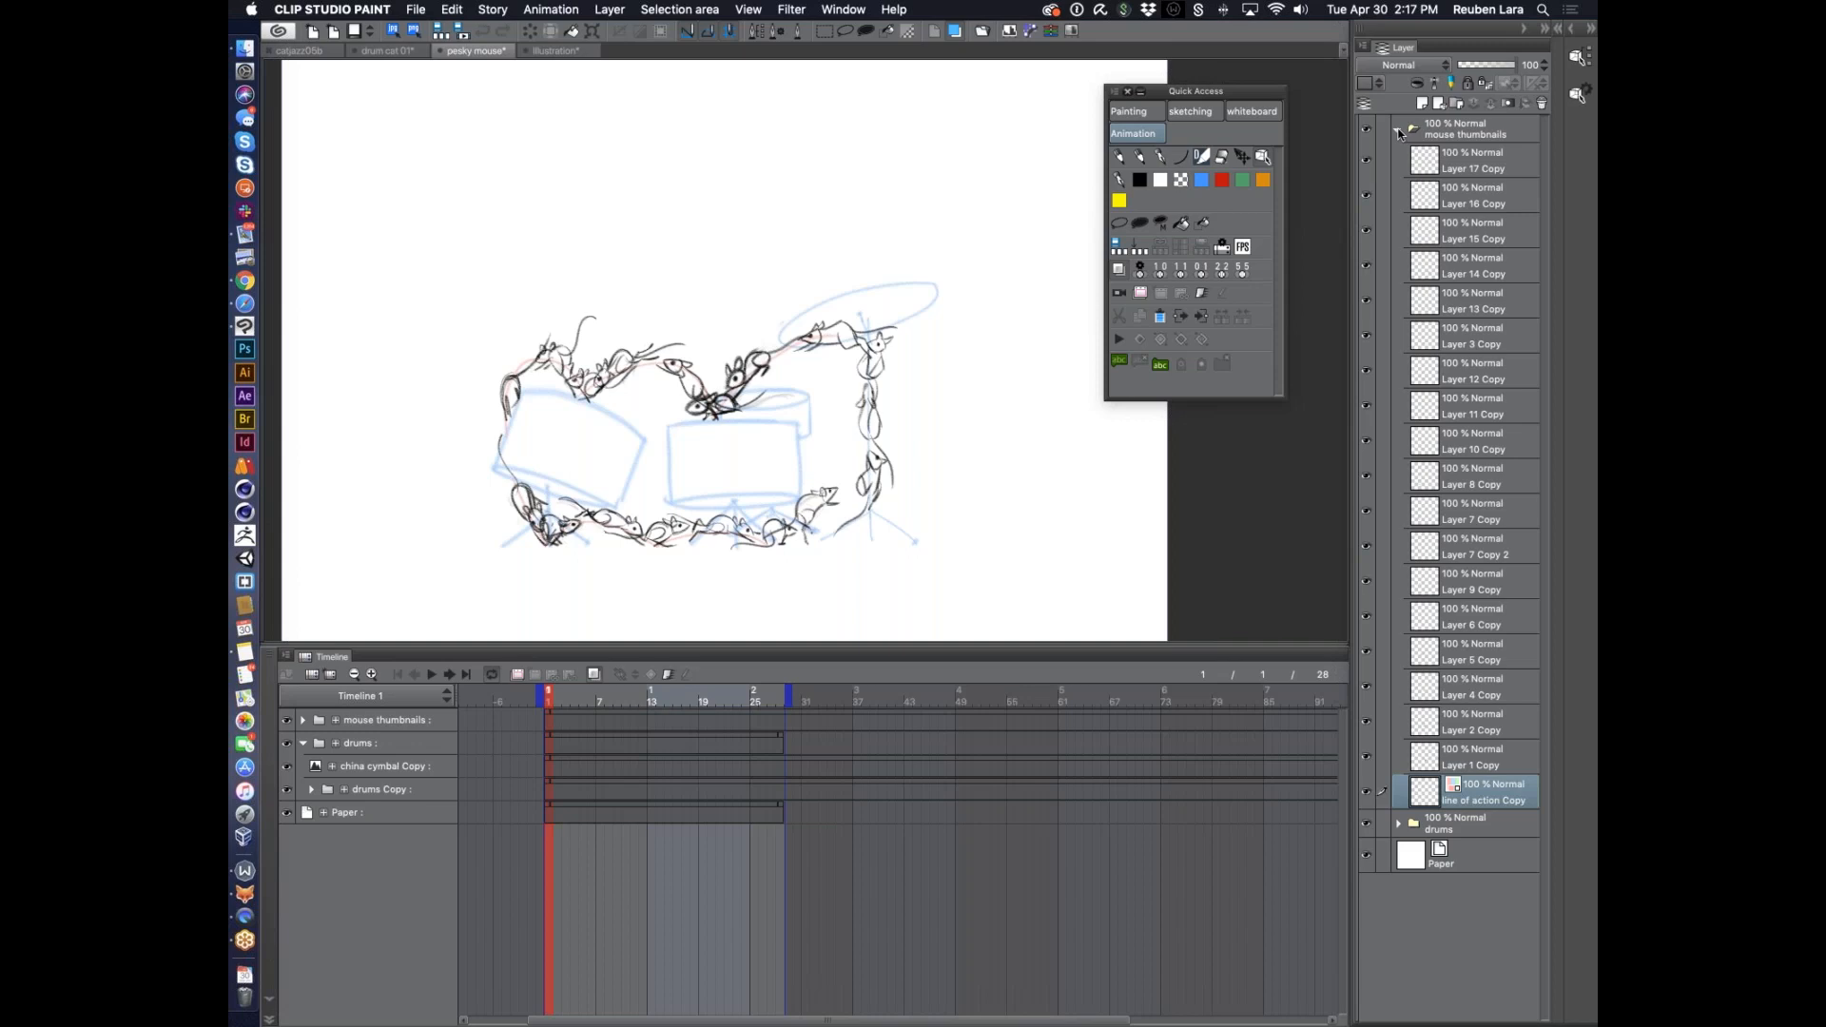
{"action": "left_click", "coordinate": [1399, 131]}
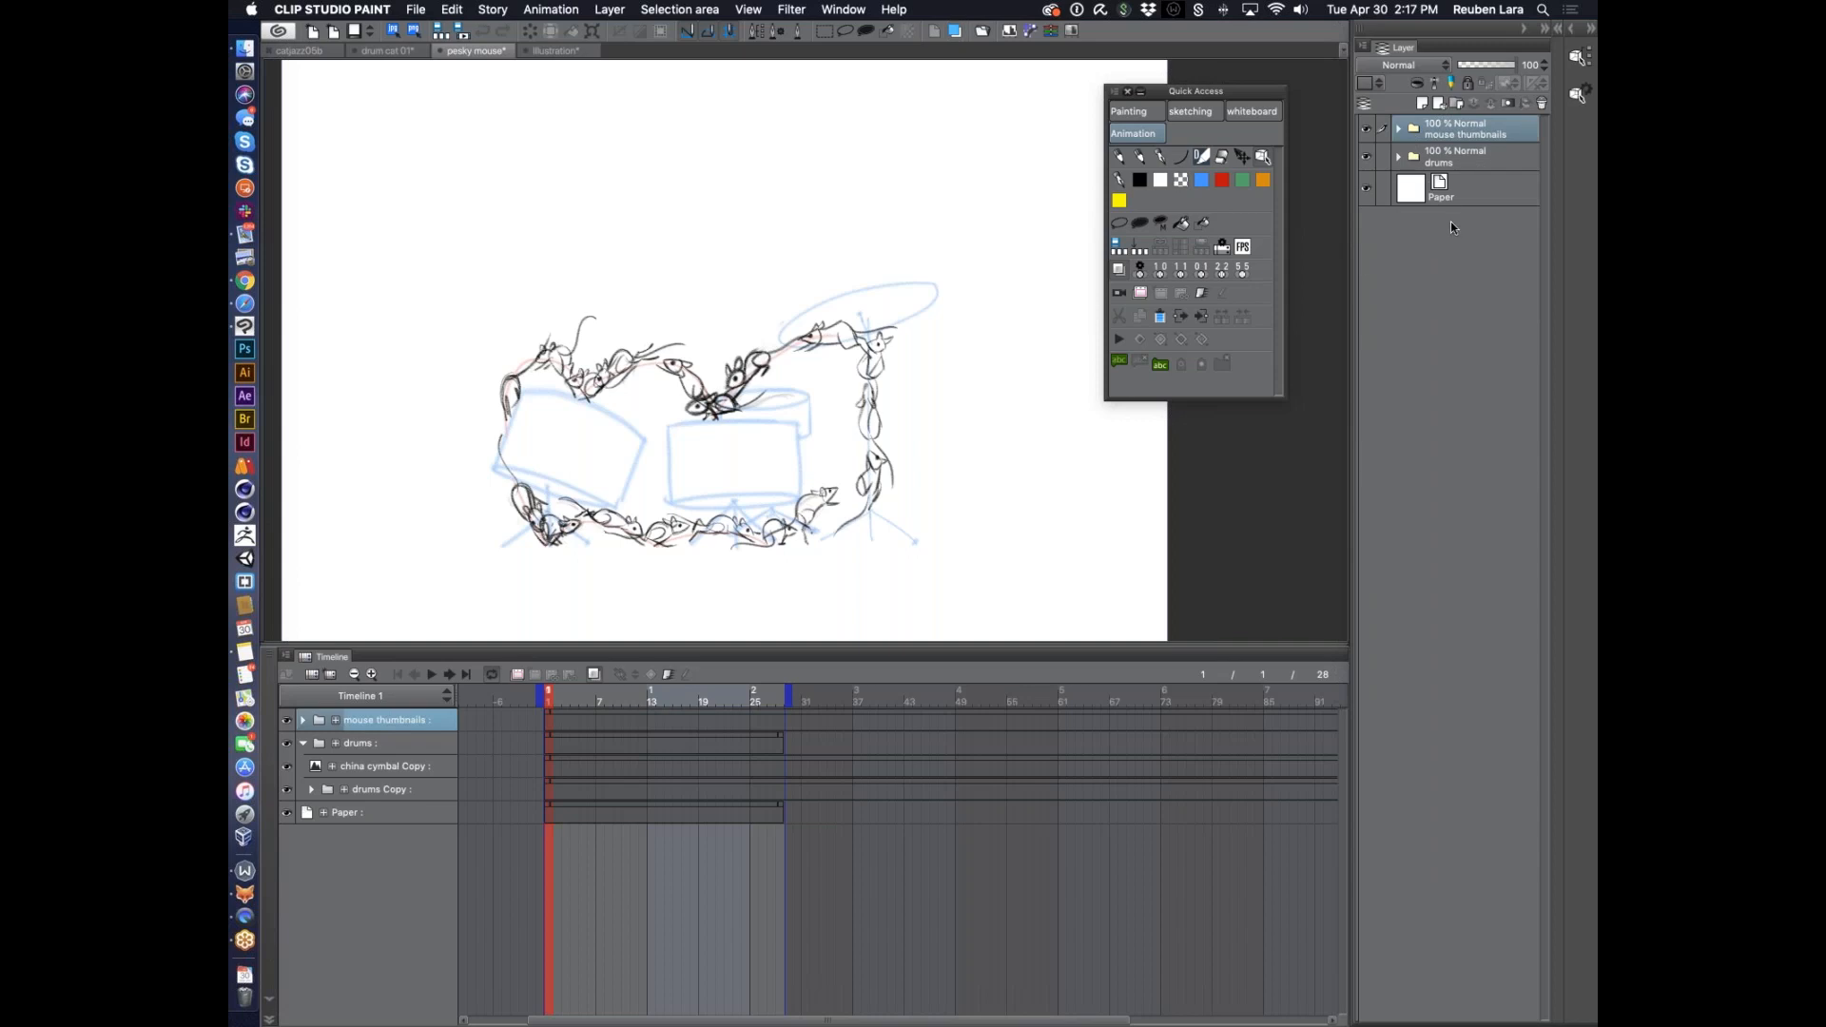
Hide the timeline temporarily and toggle the drums and mouse thumbnails folders to compare their drawings
{"action": "left_click", "coordinate": [270, 1018]}
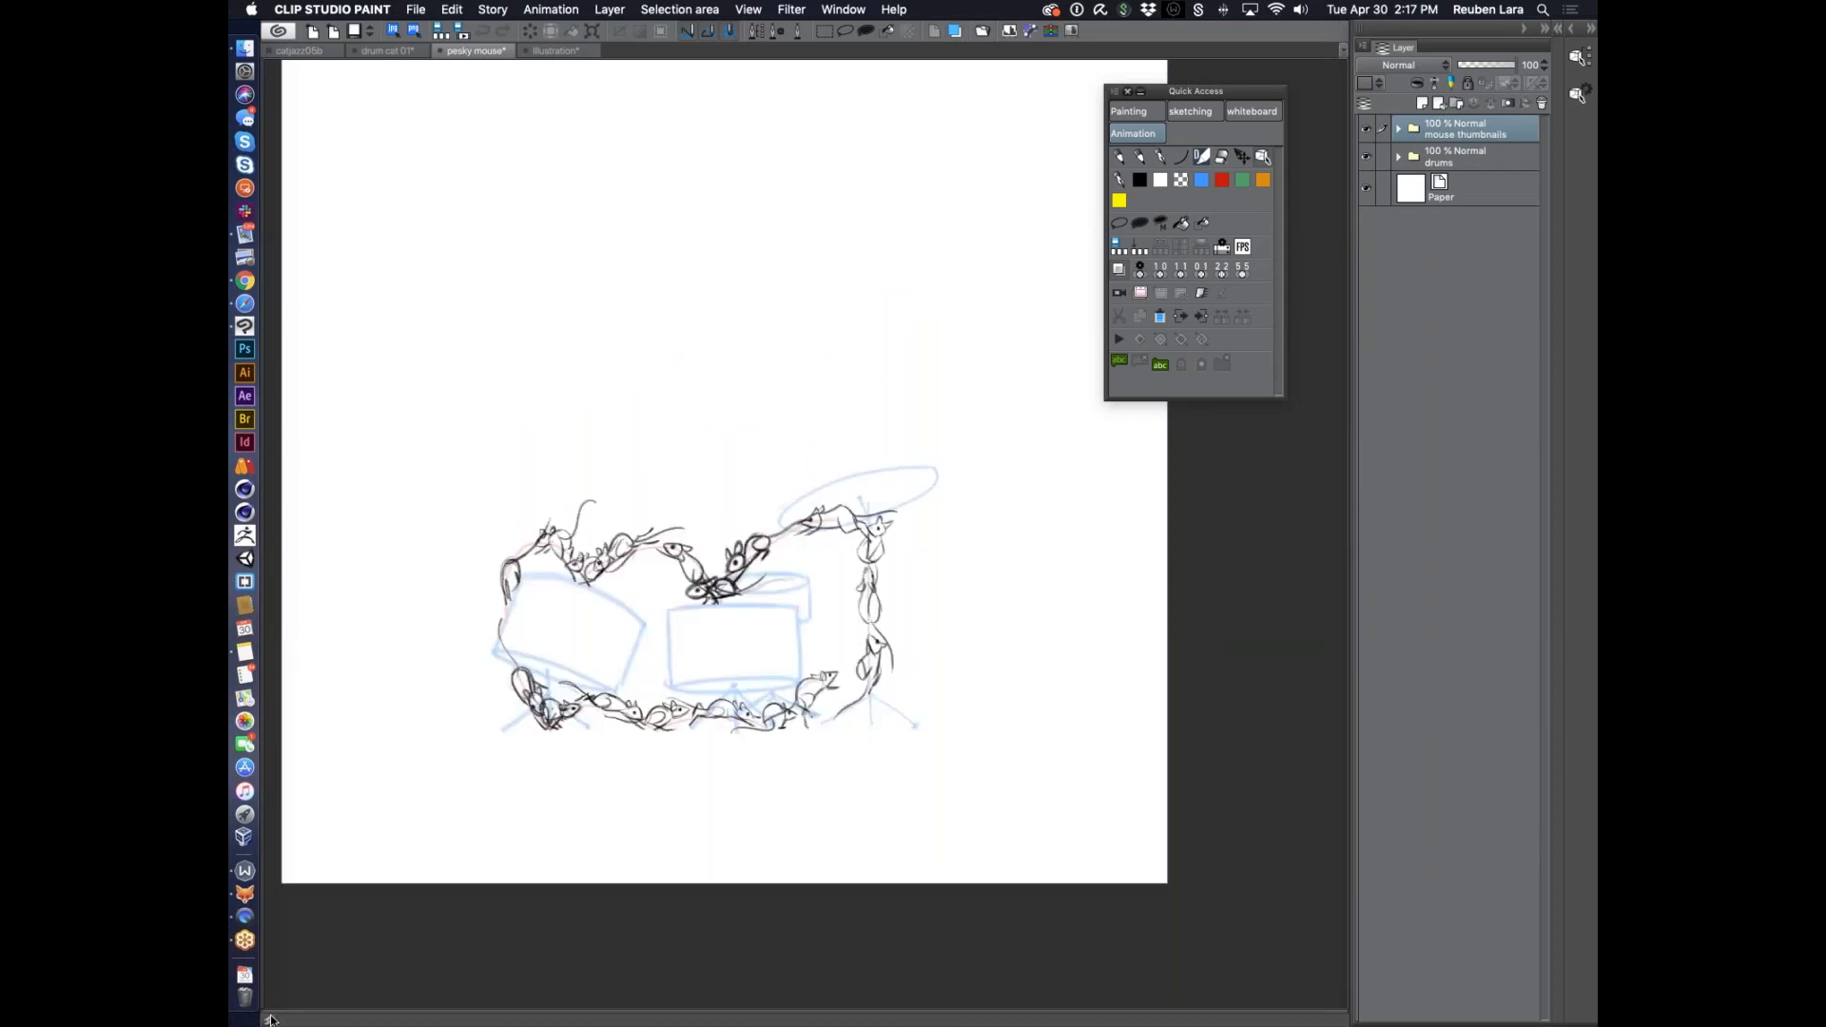
{"action": "left_click", "coordinate": [1397, 157]}
{"action": "left_click", "coordinate": [1398, 159]}
{"action": "left_click", "coordinate": [1367, 156]}
{"action": "left_click", "coordinate": [1367, 156]}
{"action": "left_click", "coordinate": [1376, 129]}
{"action": "left_click", "coordinate": [1376, 129]}
{"action": "left_click", "coordinate": [269, 1020]}
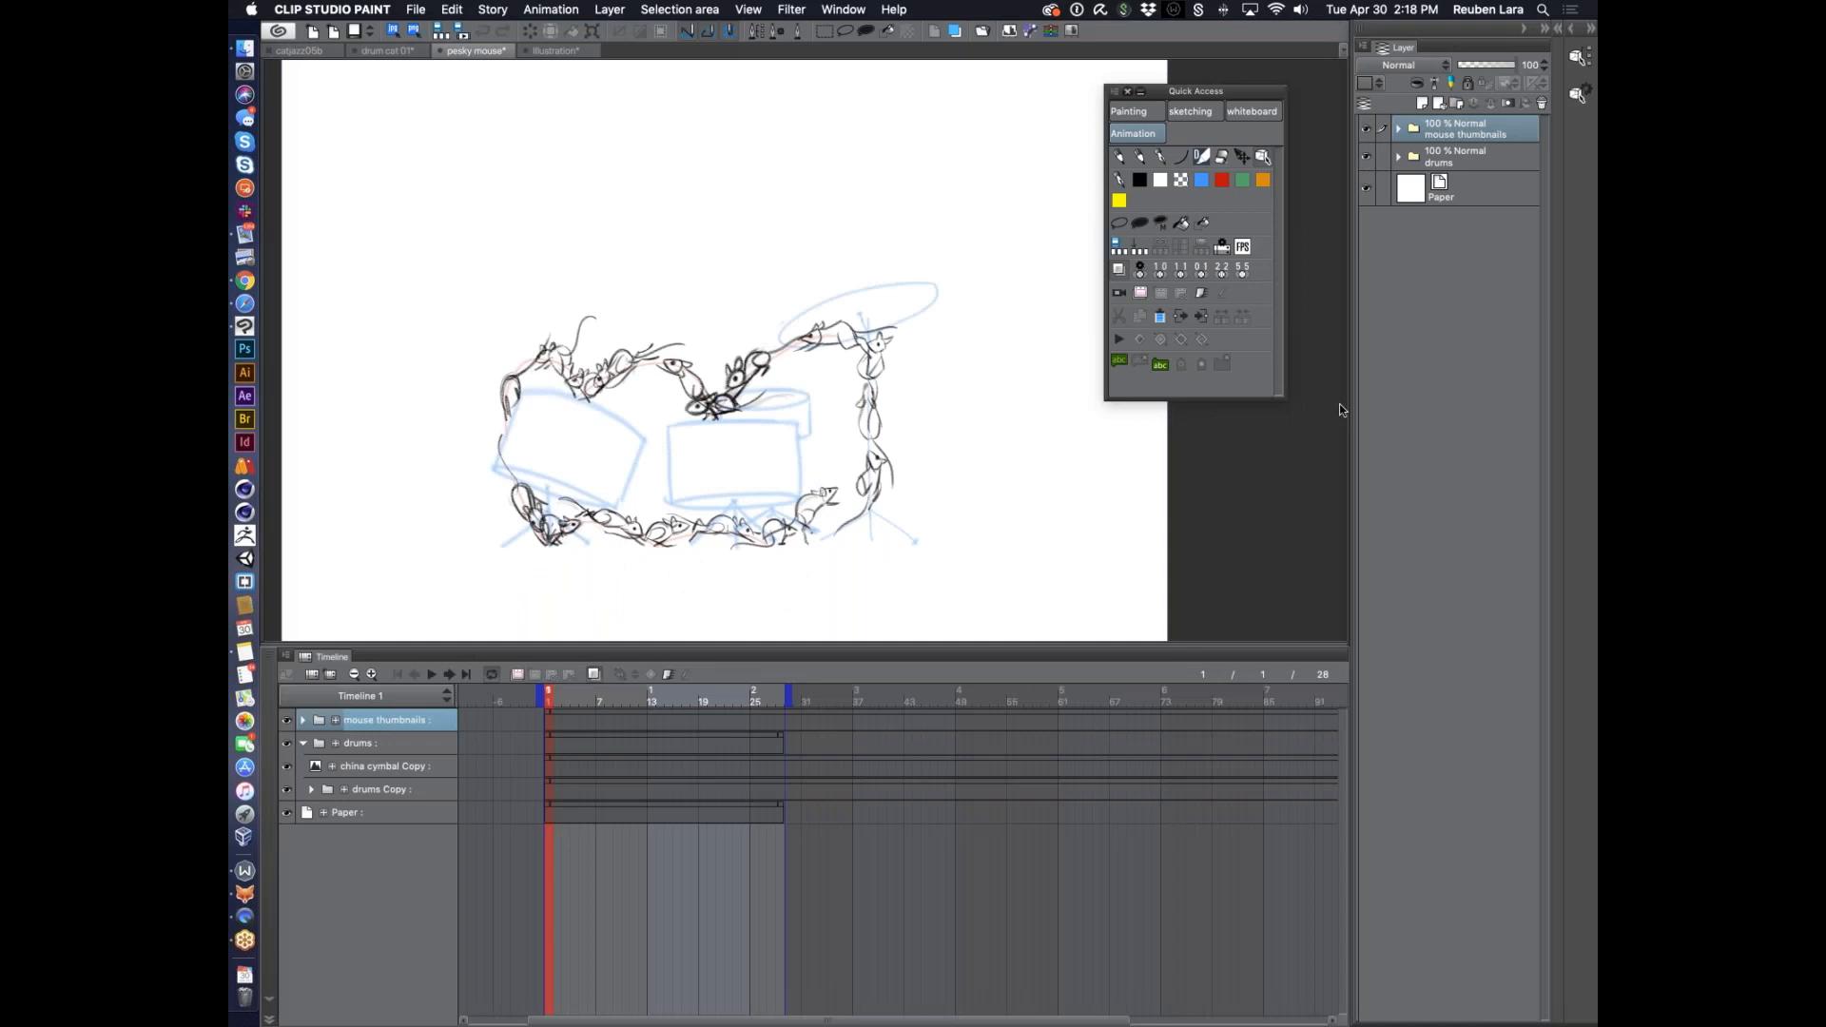
Create a new animation folder above the mouse thumbnails folder, and show the equivalent New animation layer commands
{"action": "left_click", "coordinate": [518, 676]}
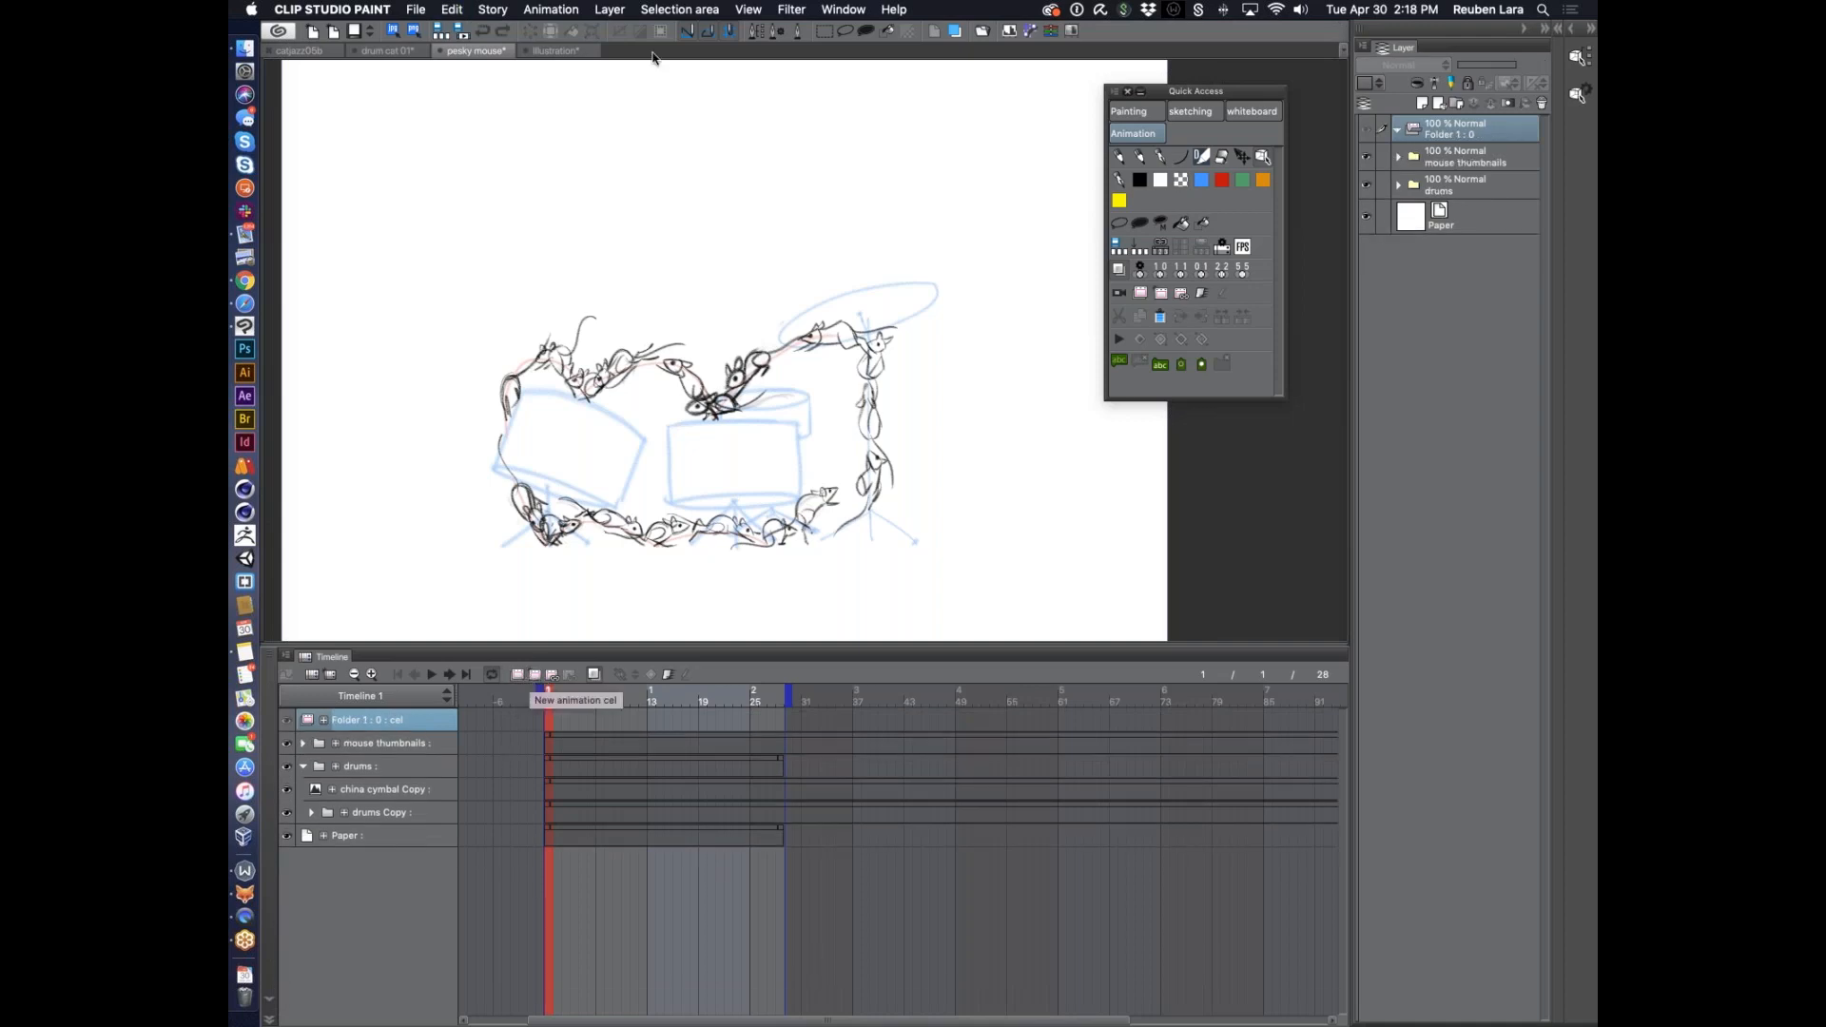
{"action": "left_click", "coordinate": [559, 11]}
{"action": "mouse_move", "coordinate": [580, 35]}
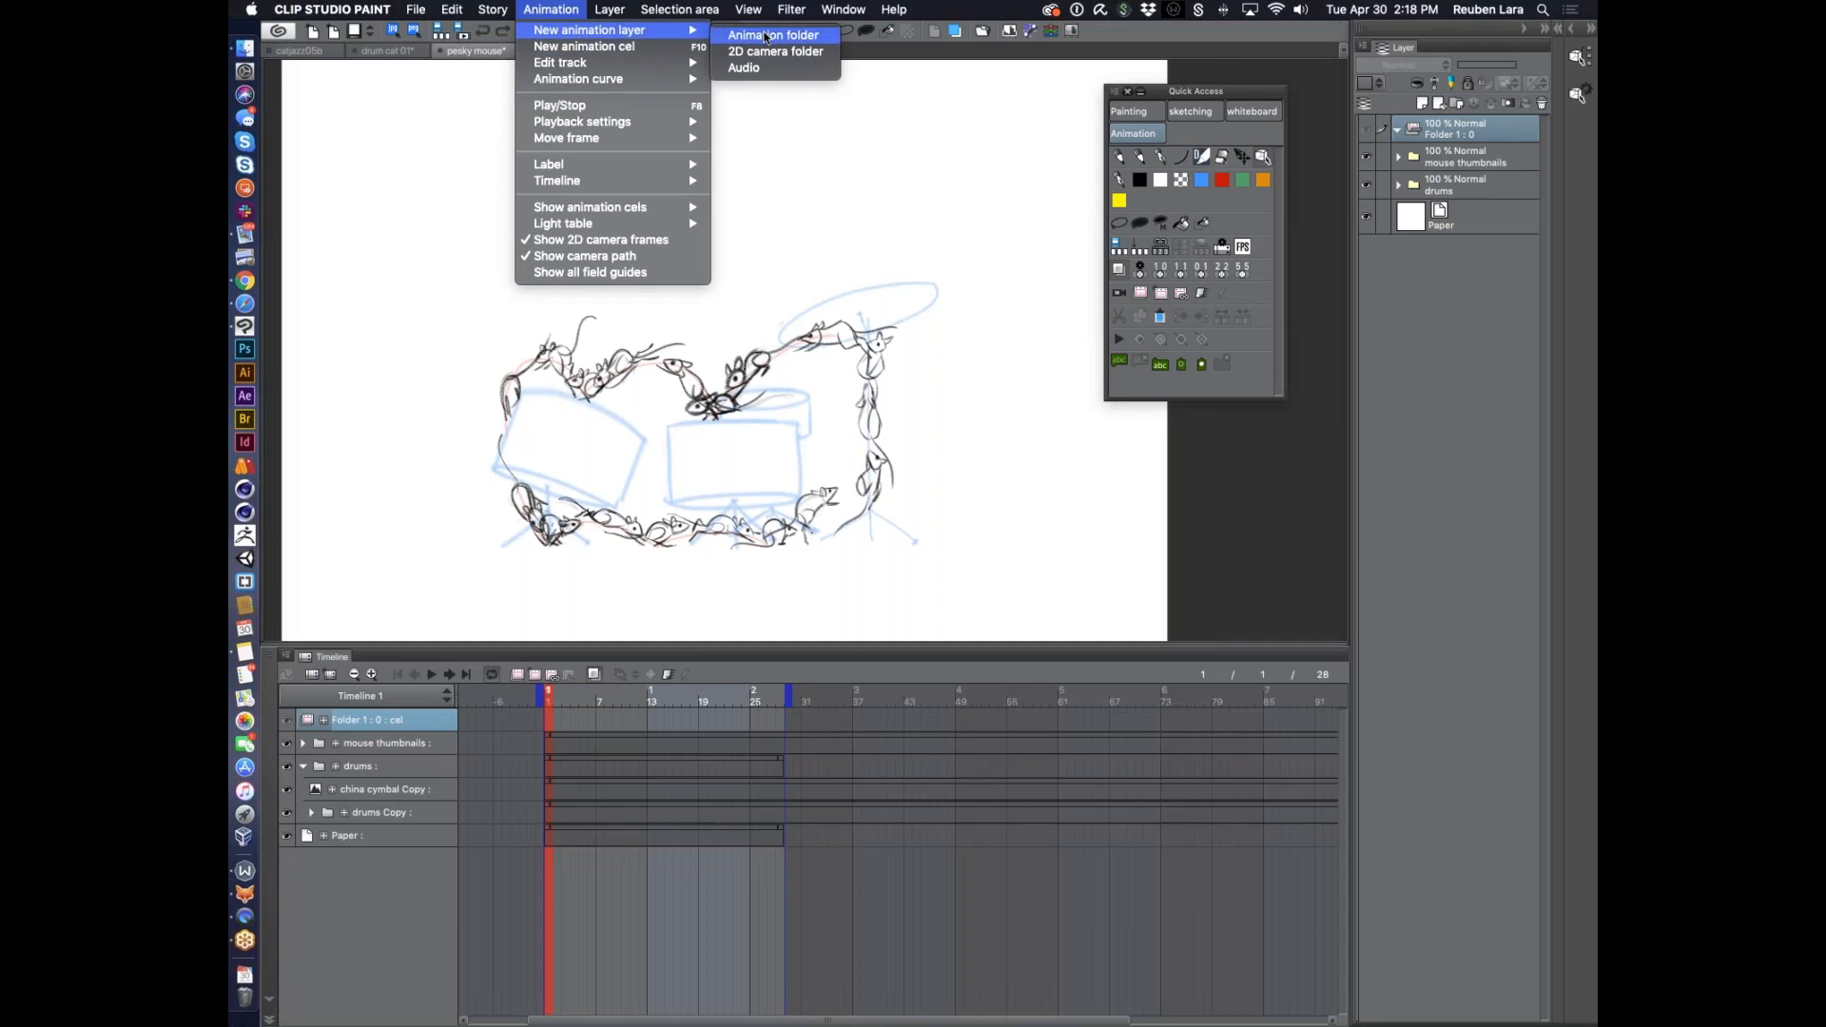
{"action": "left_click", "coordinate": [1248, 447]}
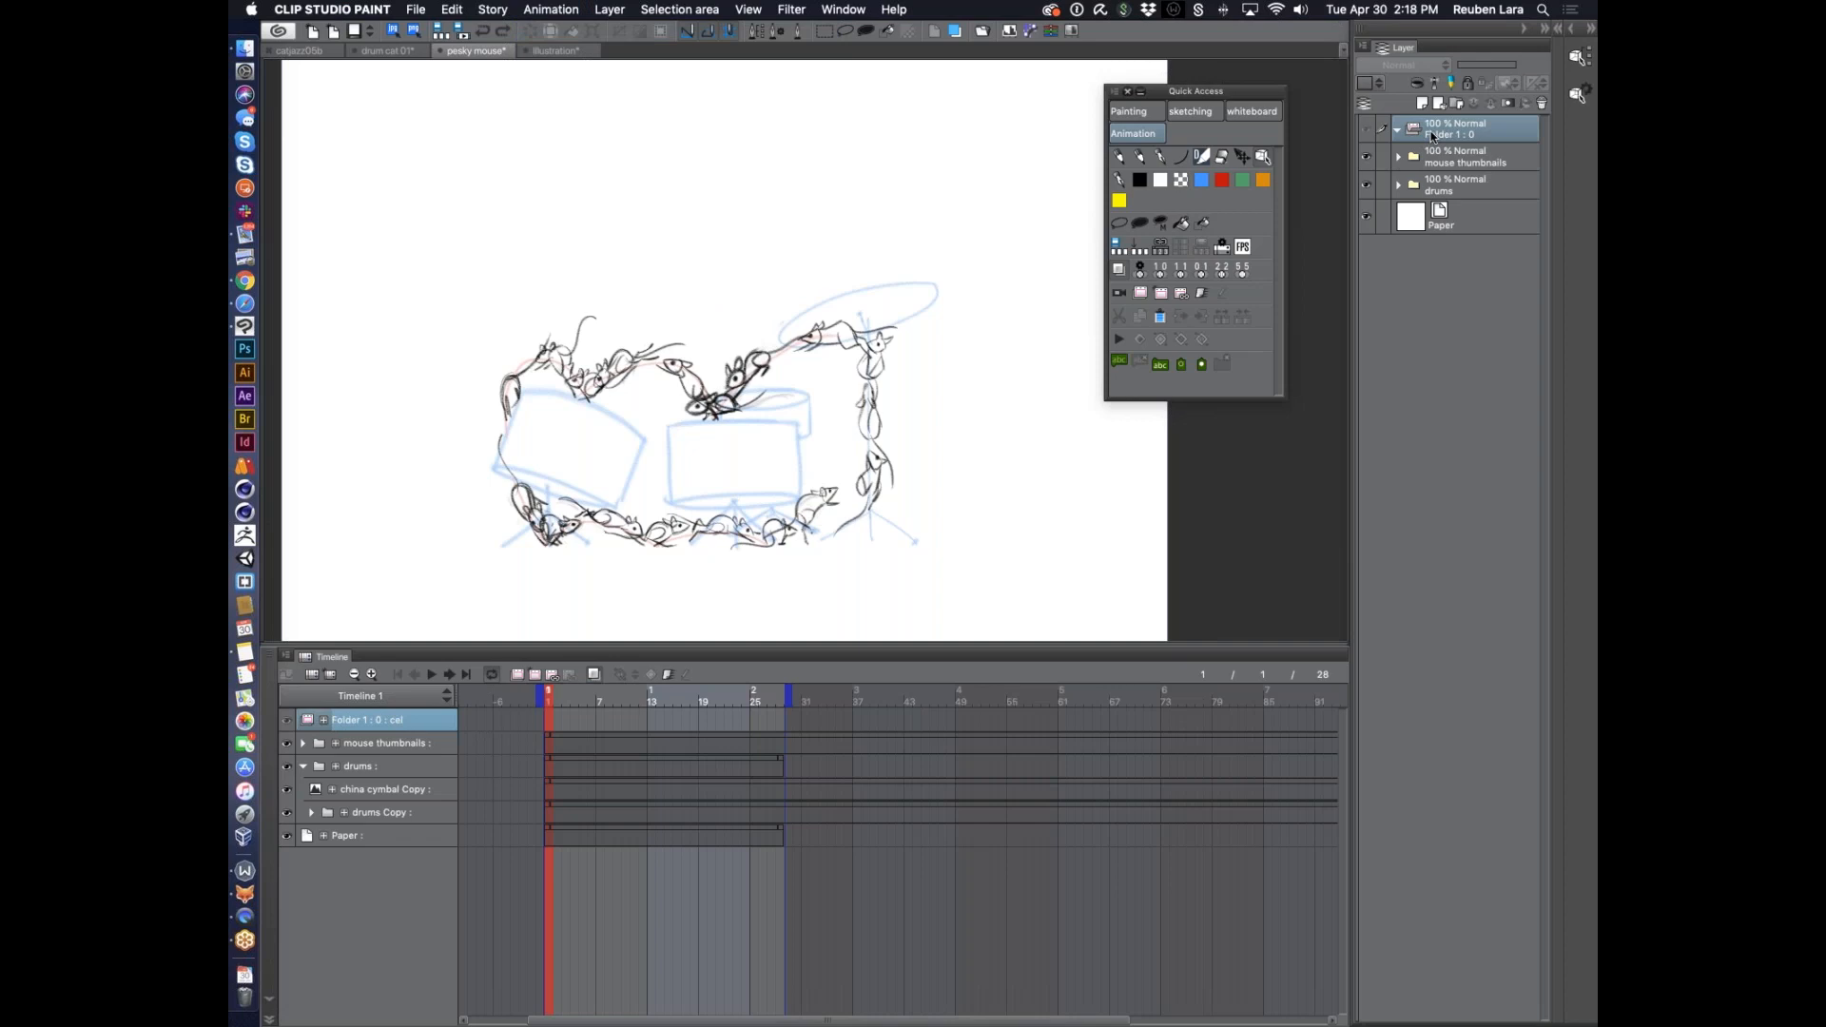
{"action": "left_click", "coordinate": [532, 675]}
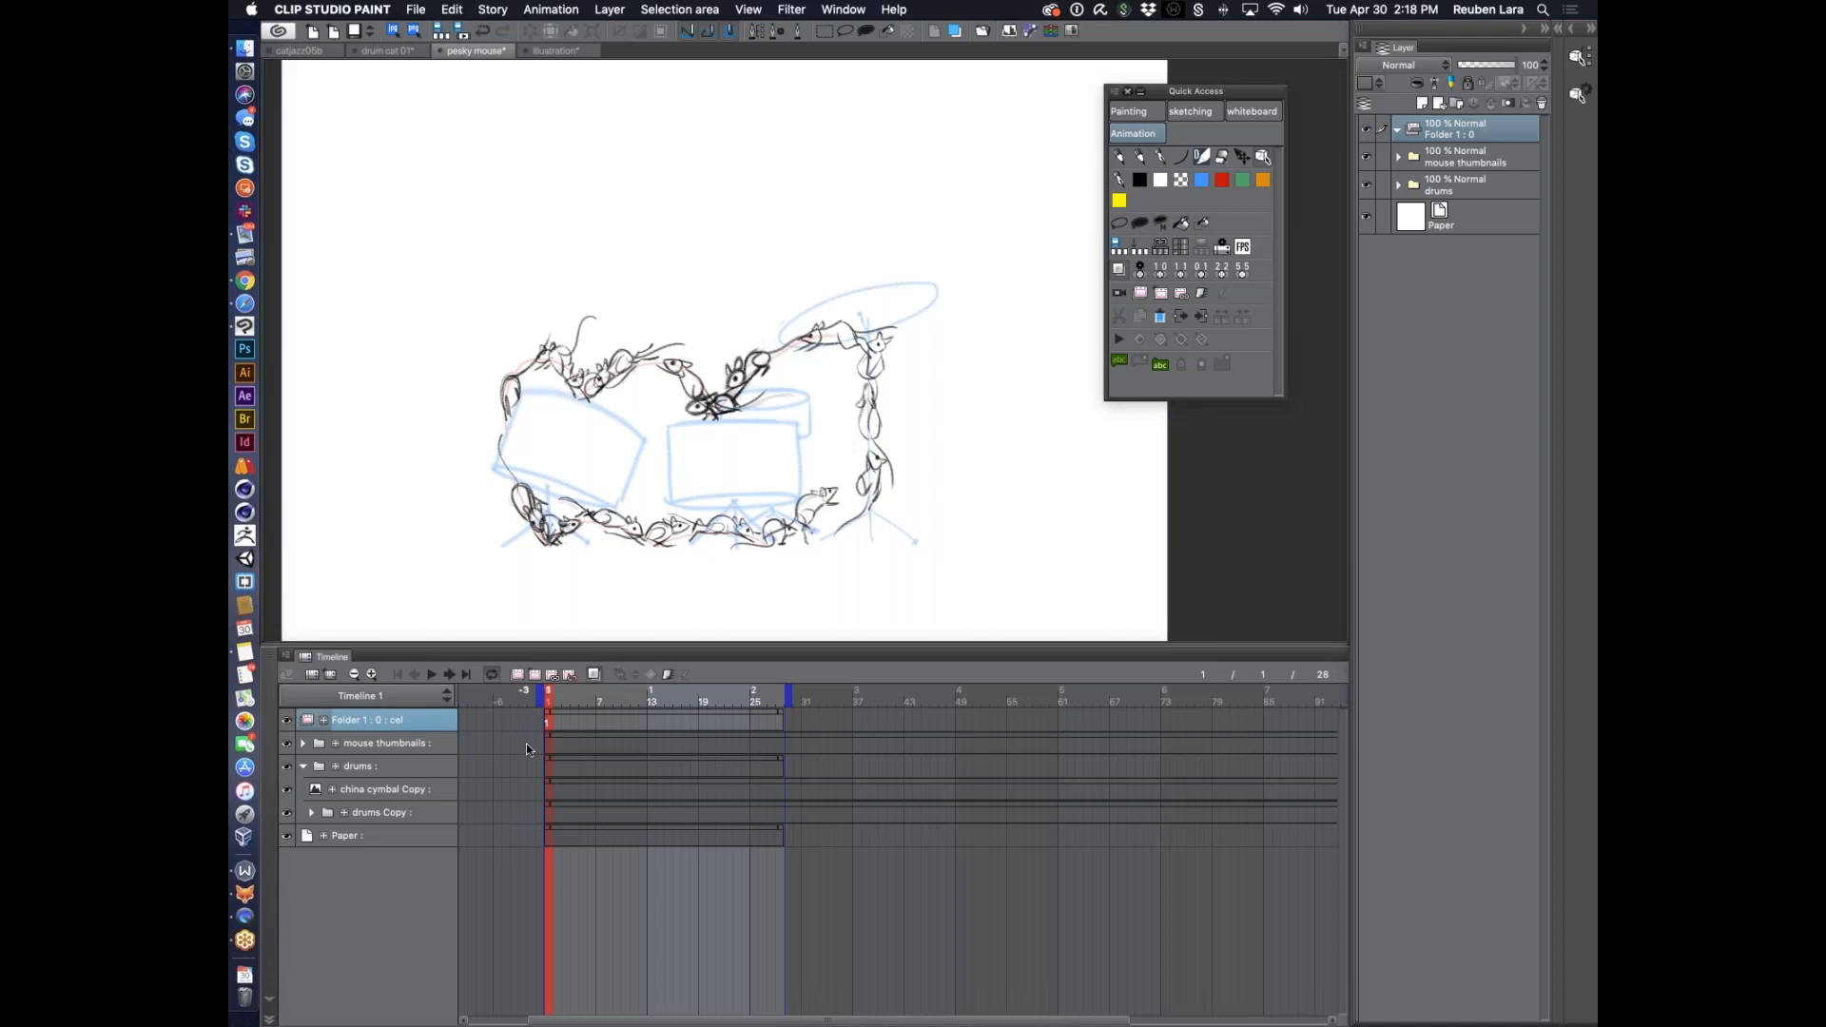
{"action": "left_click", "coordinate": [548, 723]}
{"action": "left_click", "coordinate": [569, 674]}
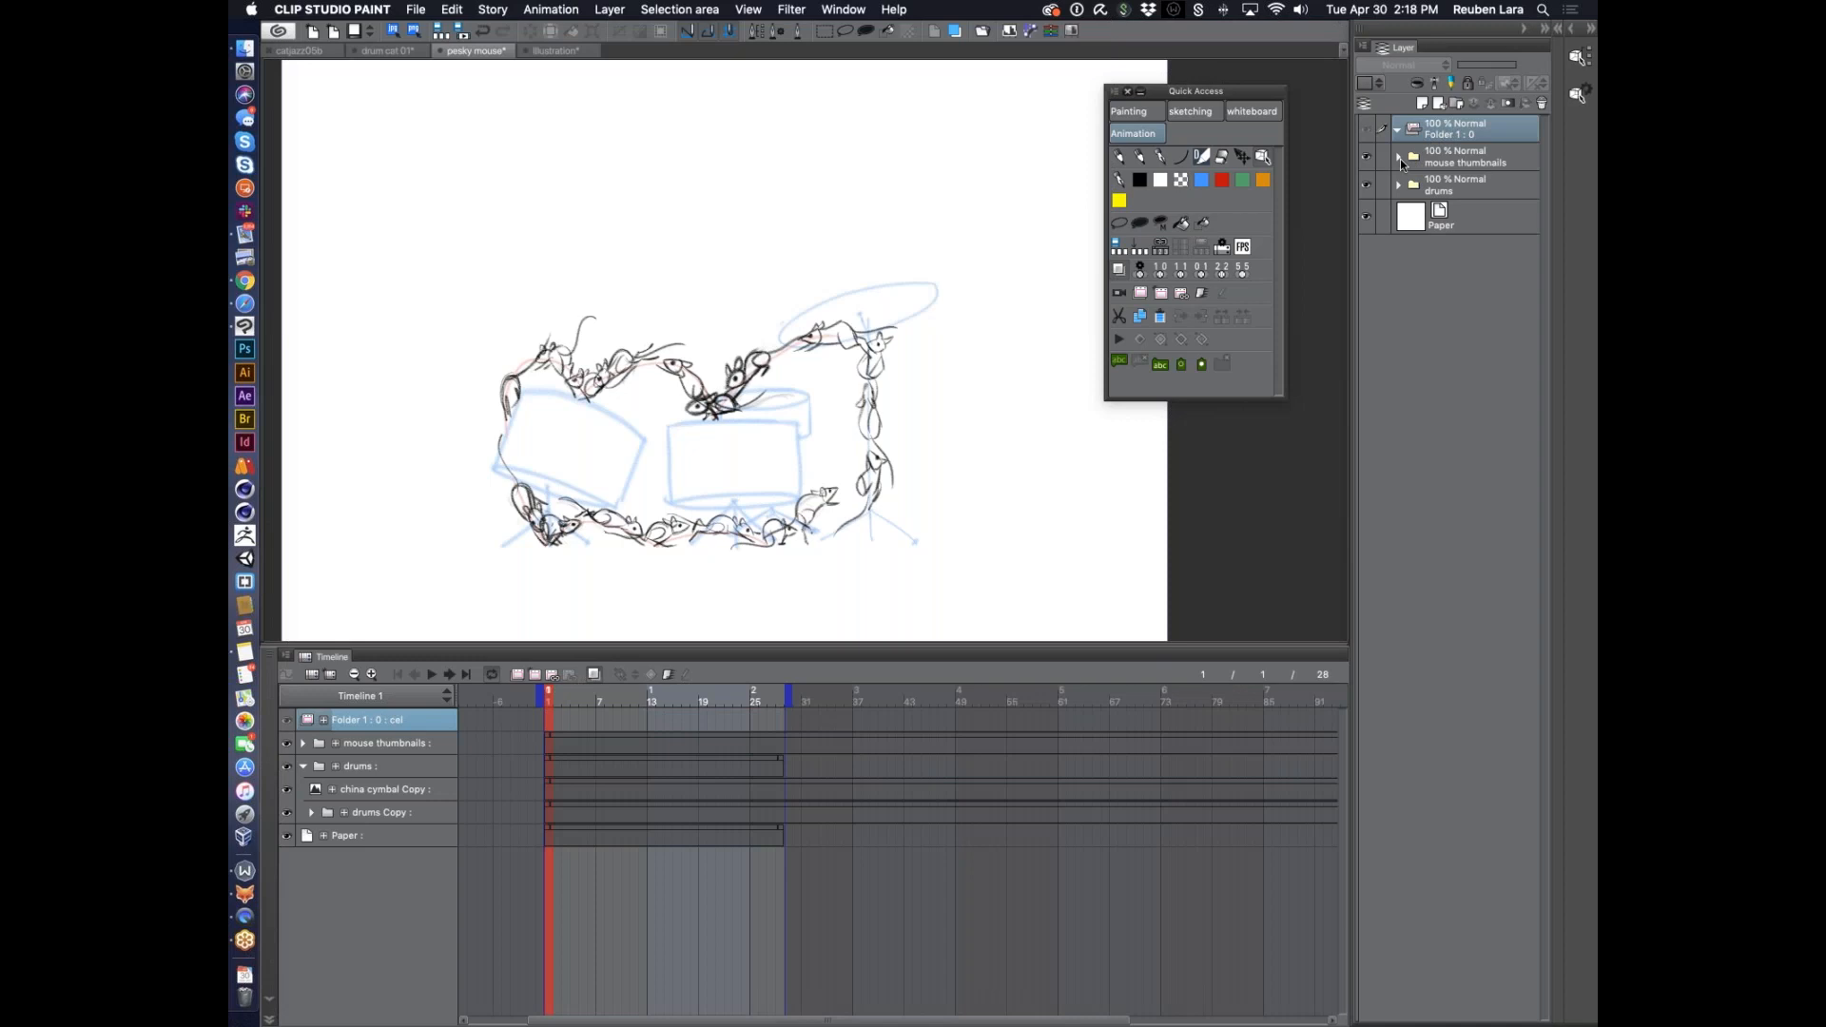
Move all the mouse drawings, Layer 1 Copy through Layer 17 Copy, from the mouse thumbnails folder into the new animation folder
{"action": "left_click", "coordinate": [1400, 158]}
{"action": "left_click", "coordinate": [1471, 188]}
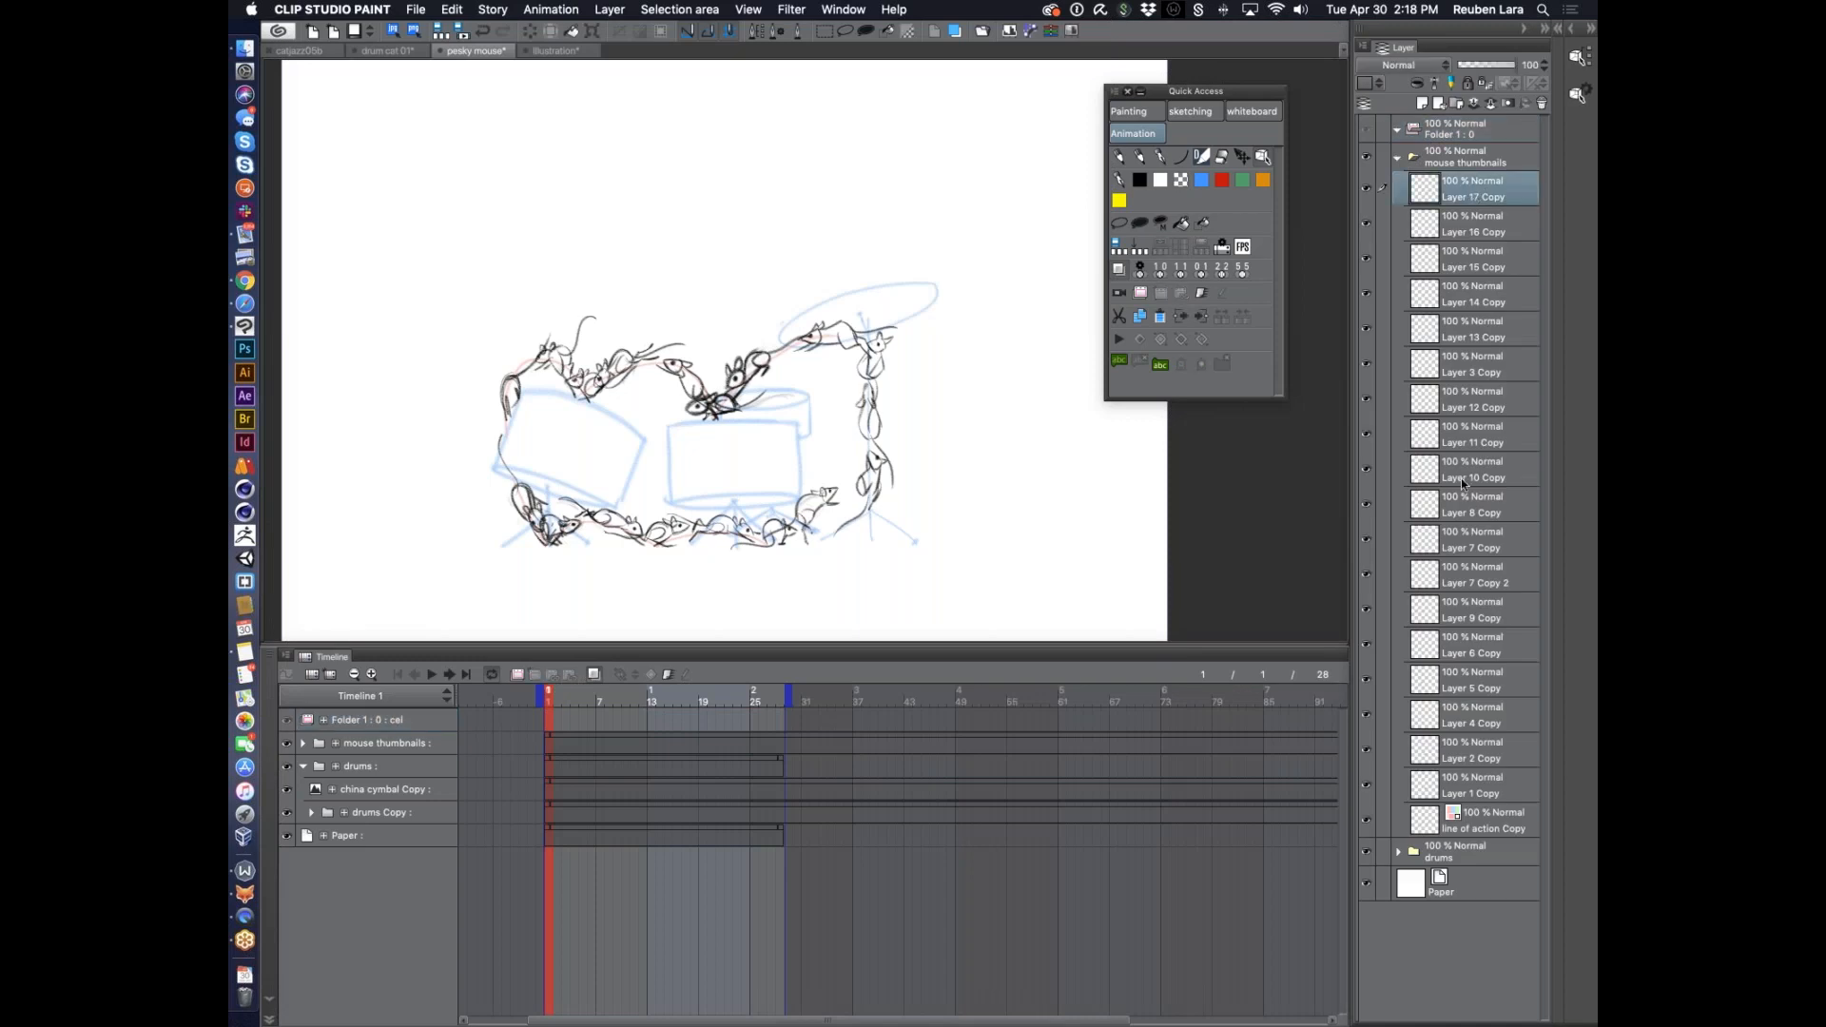
{"action": "left_click", "coordinate": [1470, 787], "text": "shift"}
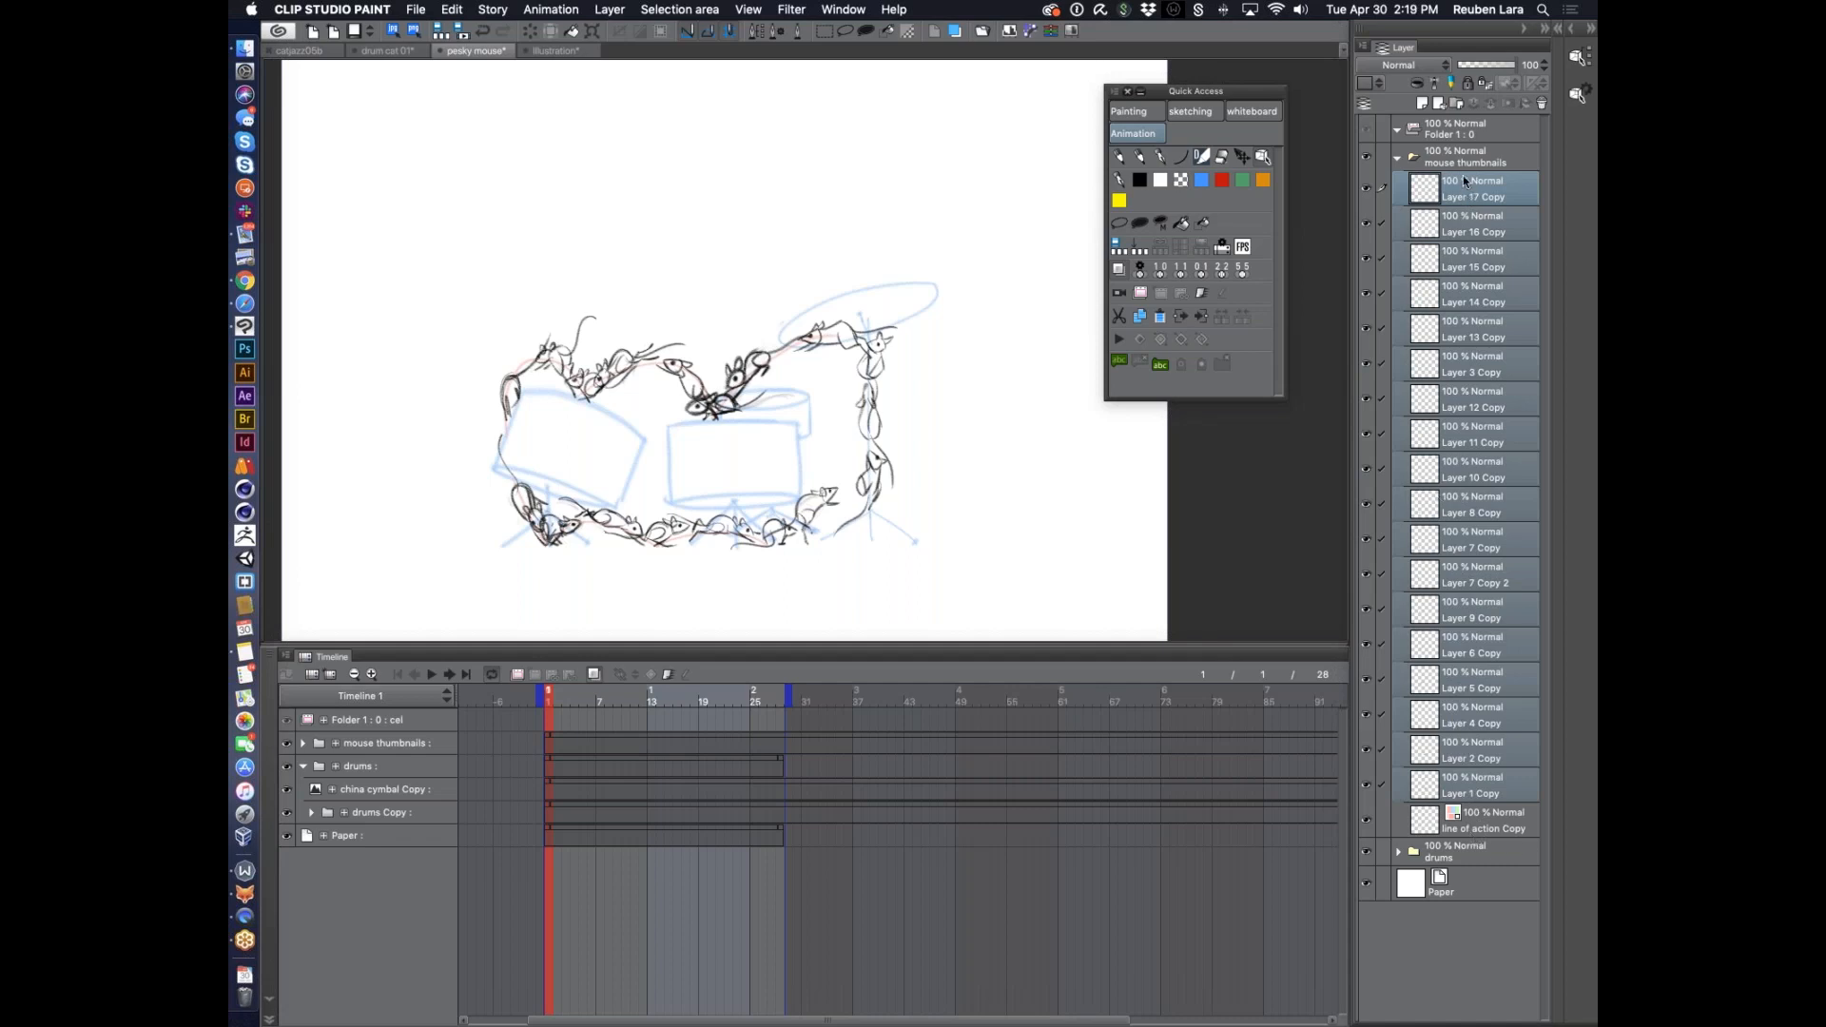
{"action": "left_click_drag", "start_coordinate": [1463, 175], "coordinate": [1451, 132]}
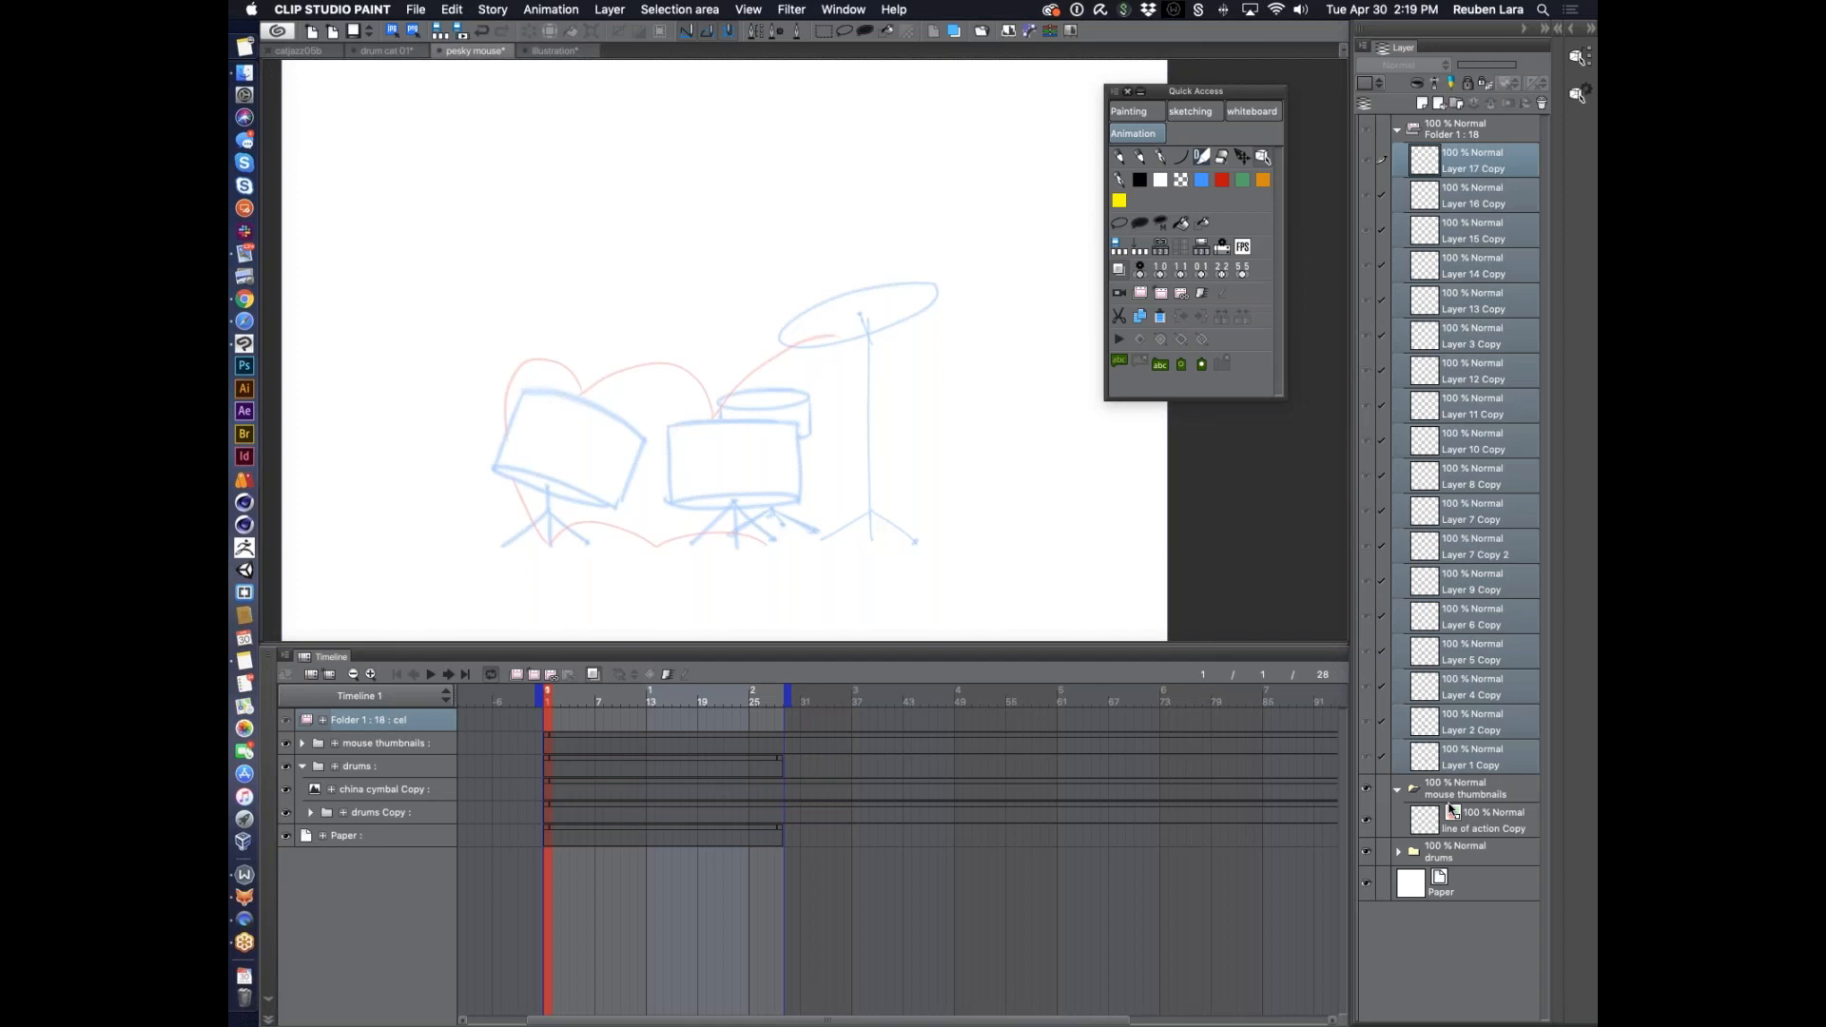
Specify Layer 17 Copy as the animation folder's cel at frame 1, with the timeline enlarged
{"action": "left_click", "coordinate": [1458, 131]}
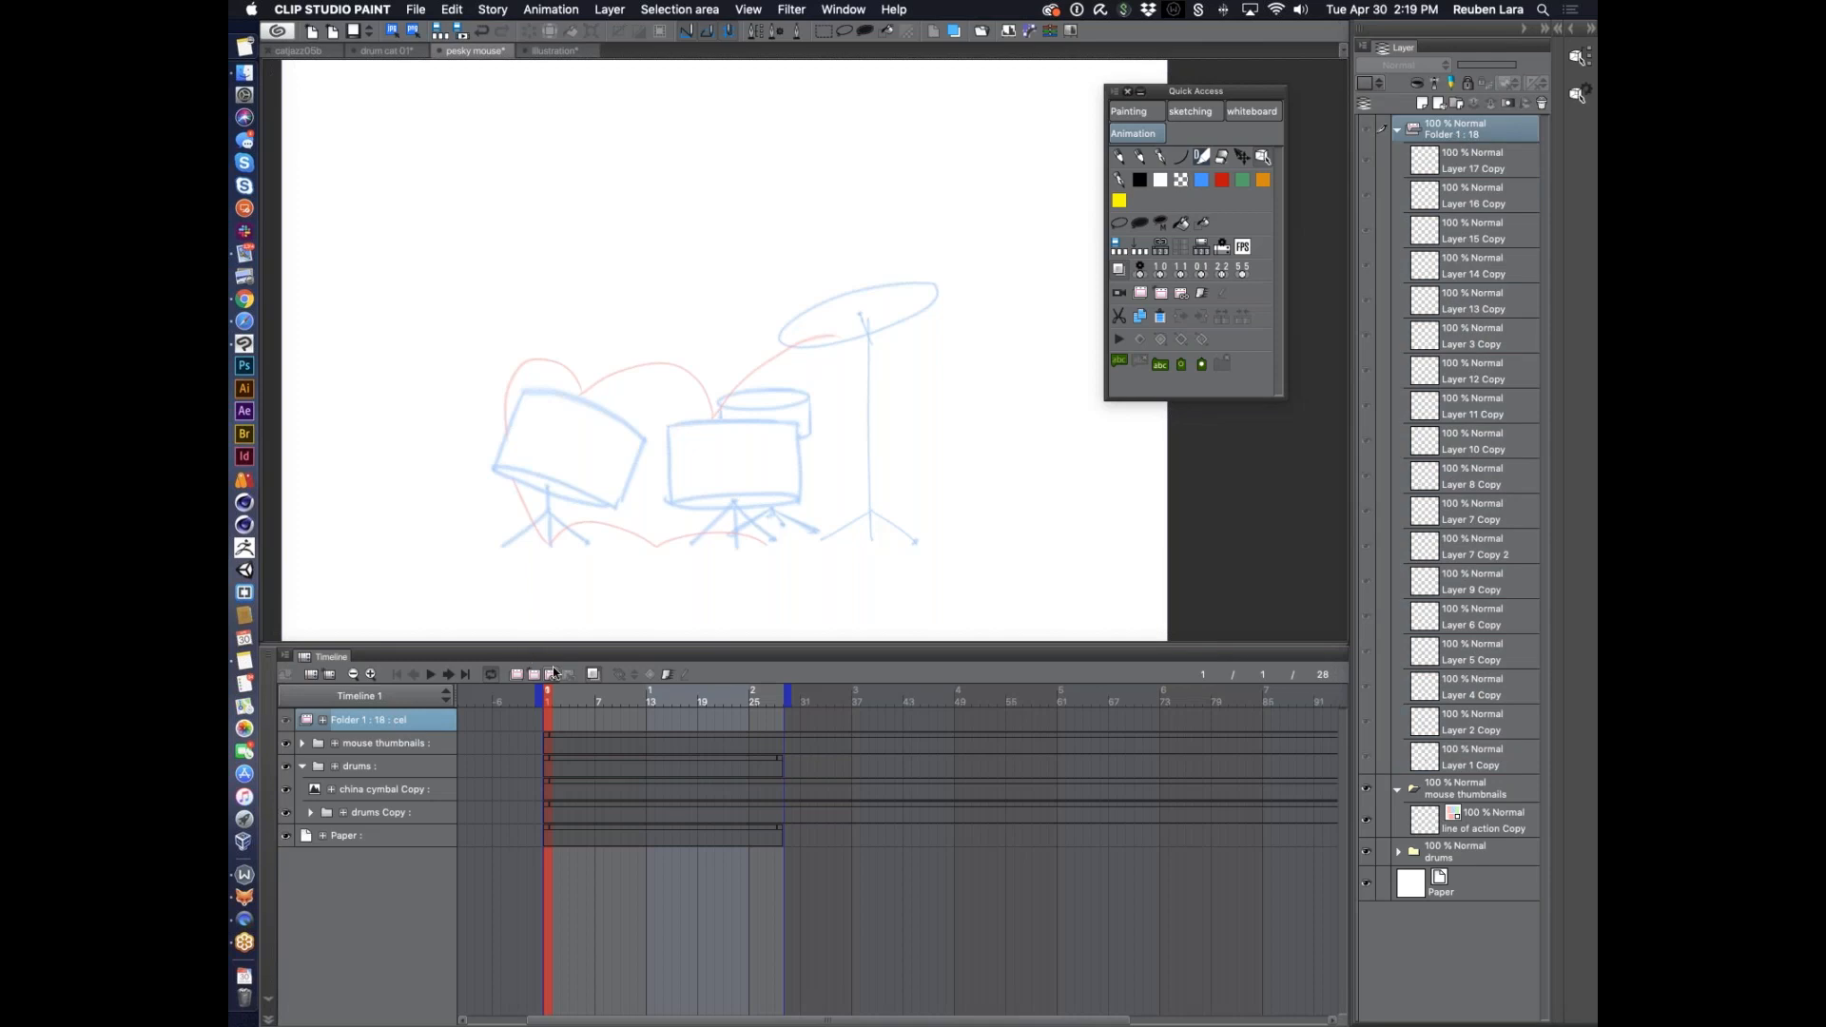
{"action": "left_click", "coordinate": [558, 725]}
{"action": "left_click_drag", "start_coordinate": [559, 725], "coordinate": [549, 725]}
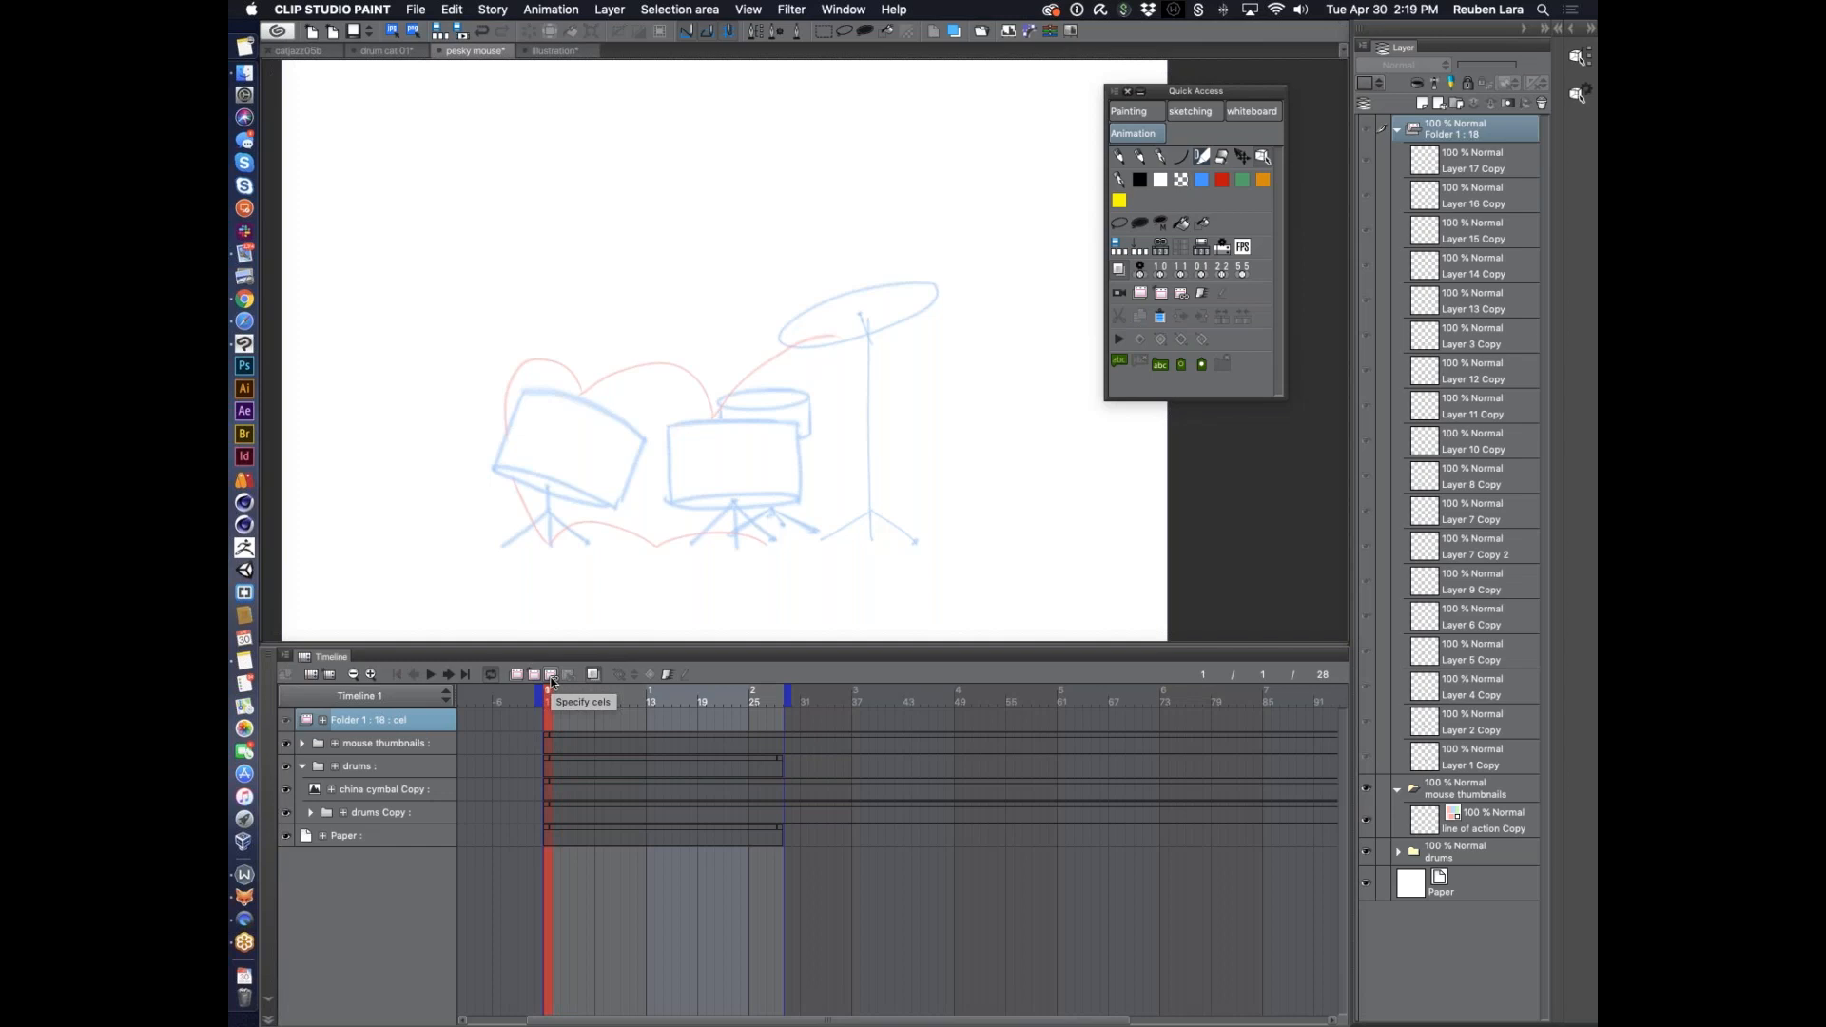
{"action": "left_click", "coordinate": [370, 674]}
{"action": "left_click", "coordinate": [370, 674]}
{"action": "left_click", "coordinate": [622, 673]}
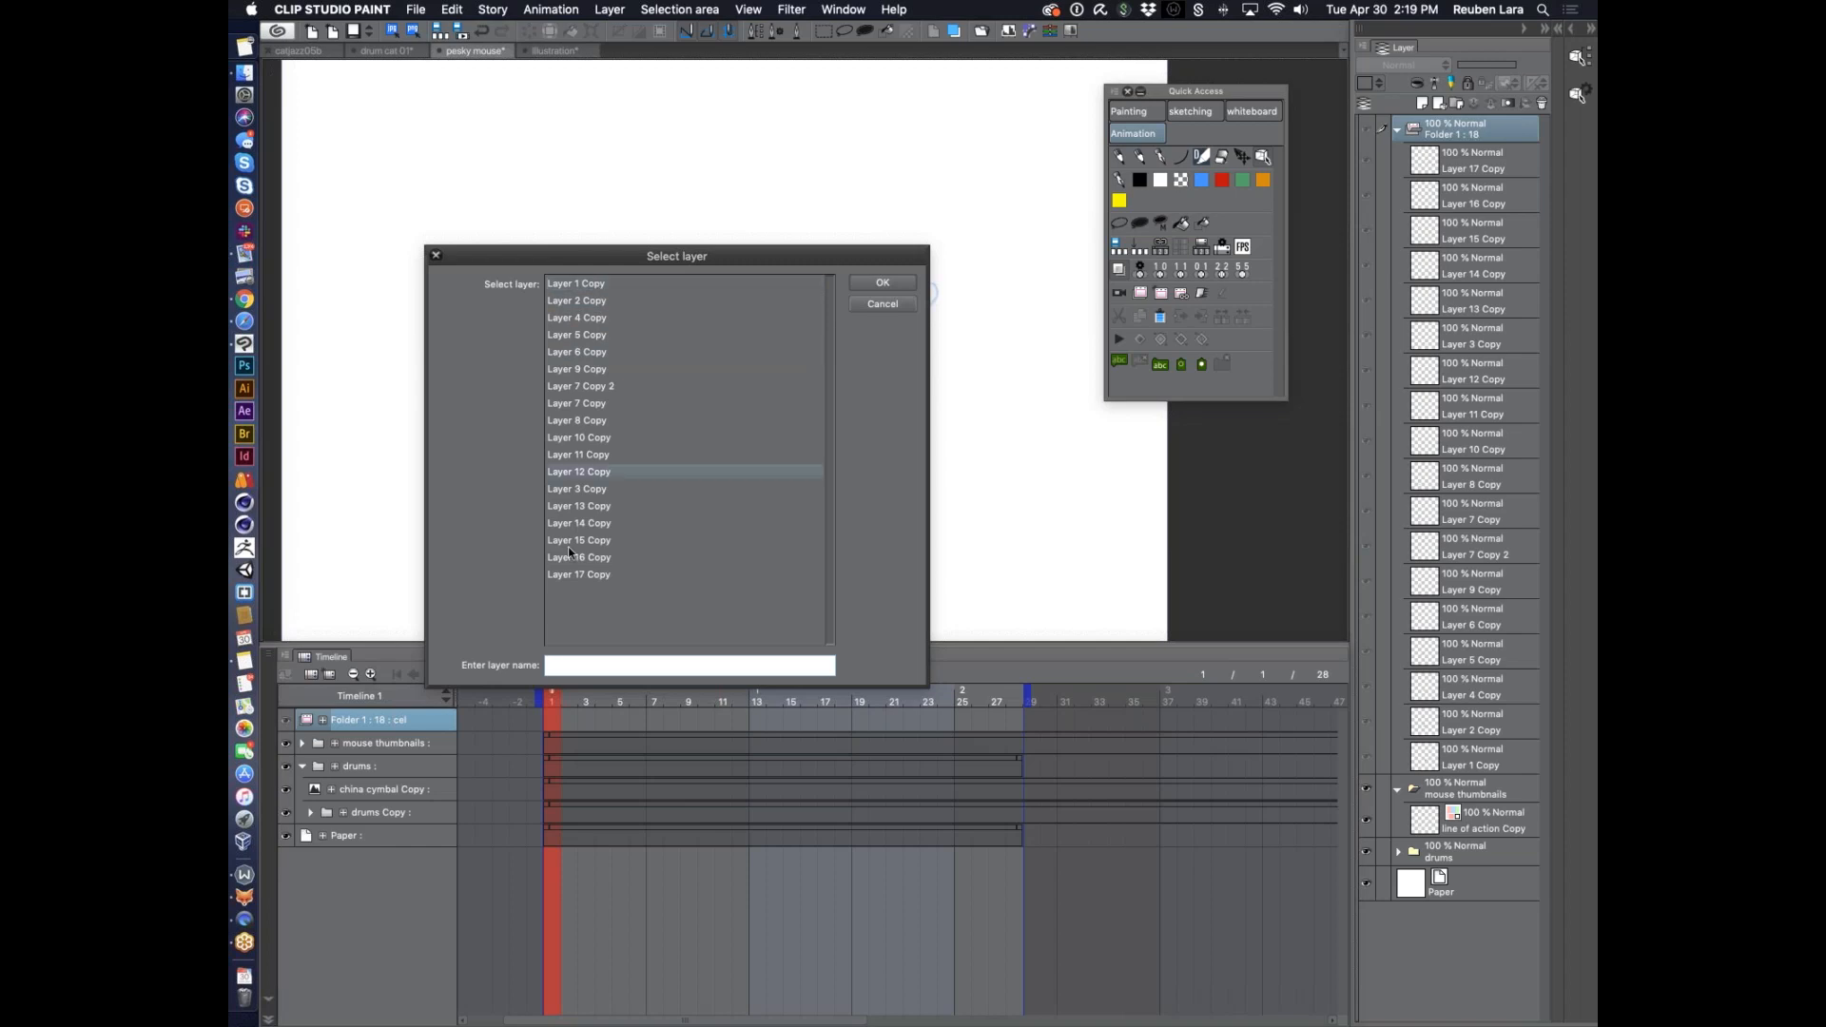
{"action": "left_click", "coordinate": [567, 580]}
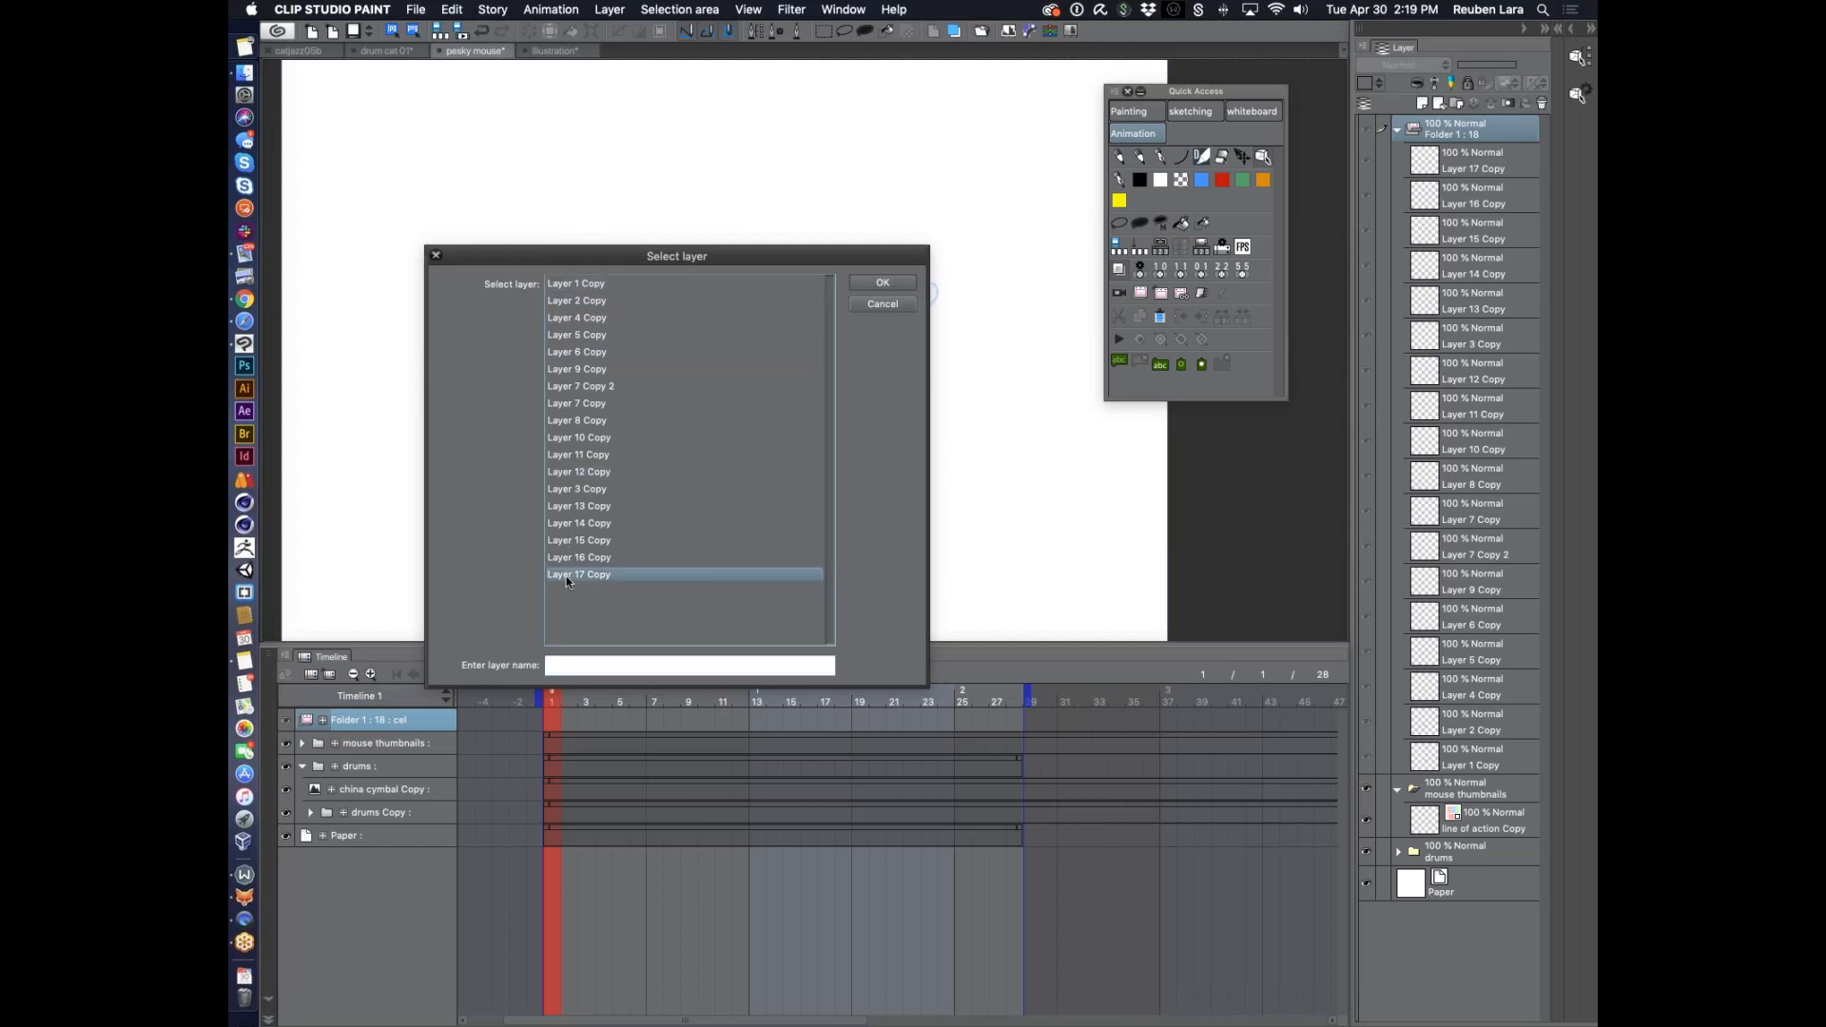
{"action": "left_click", "coordinate": [886, 283]}
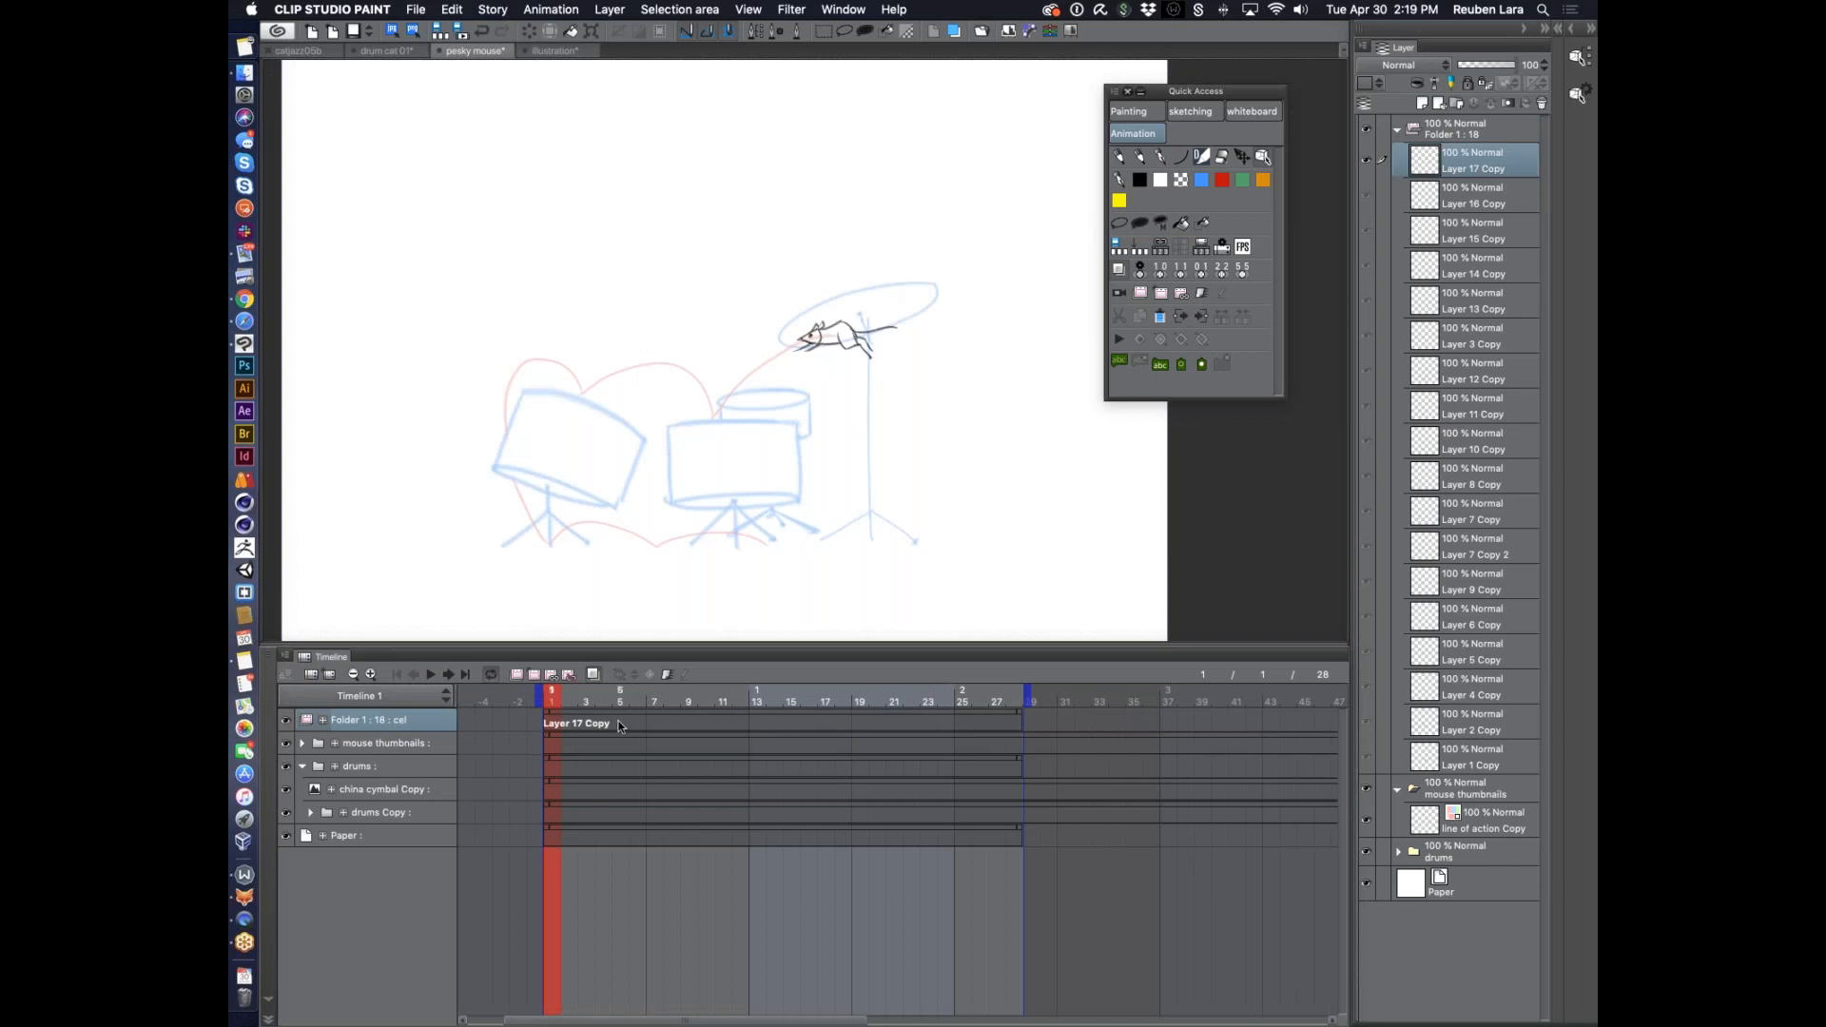
Specify Layer 6 Copy as the animation folder's cel at frame 2
{"action": "left_click", "coordinate": [562, 694]}
{"action": "left_click", "coordinate": [551, 675]}
{"action": "left_click", "coordinate": [658, 345]}
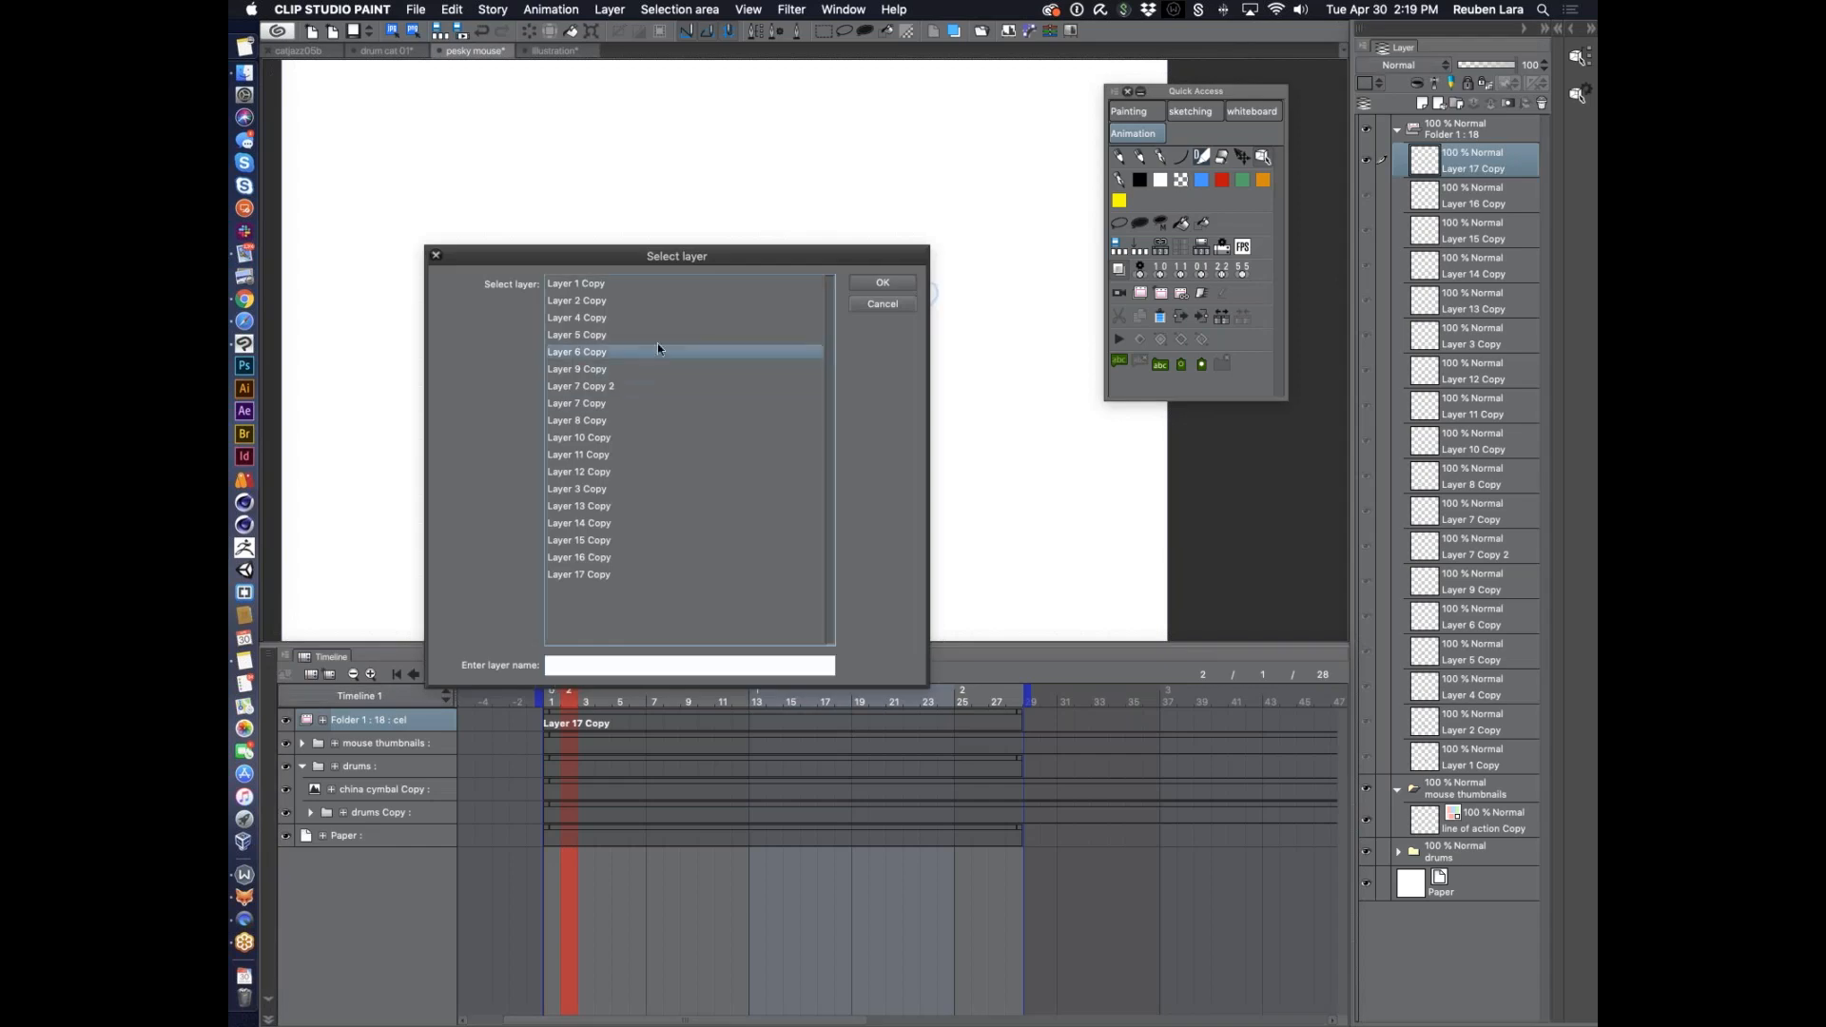
{"action": "left_click", "coordinate": [898, 281]}
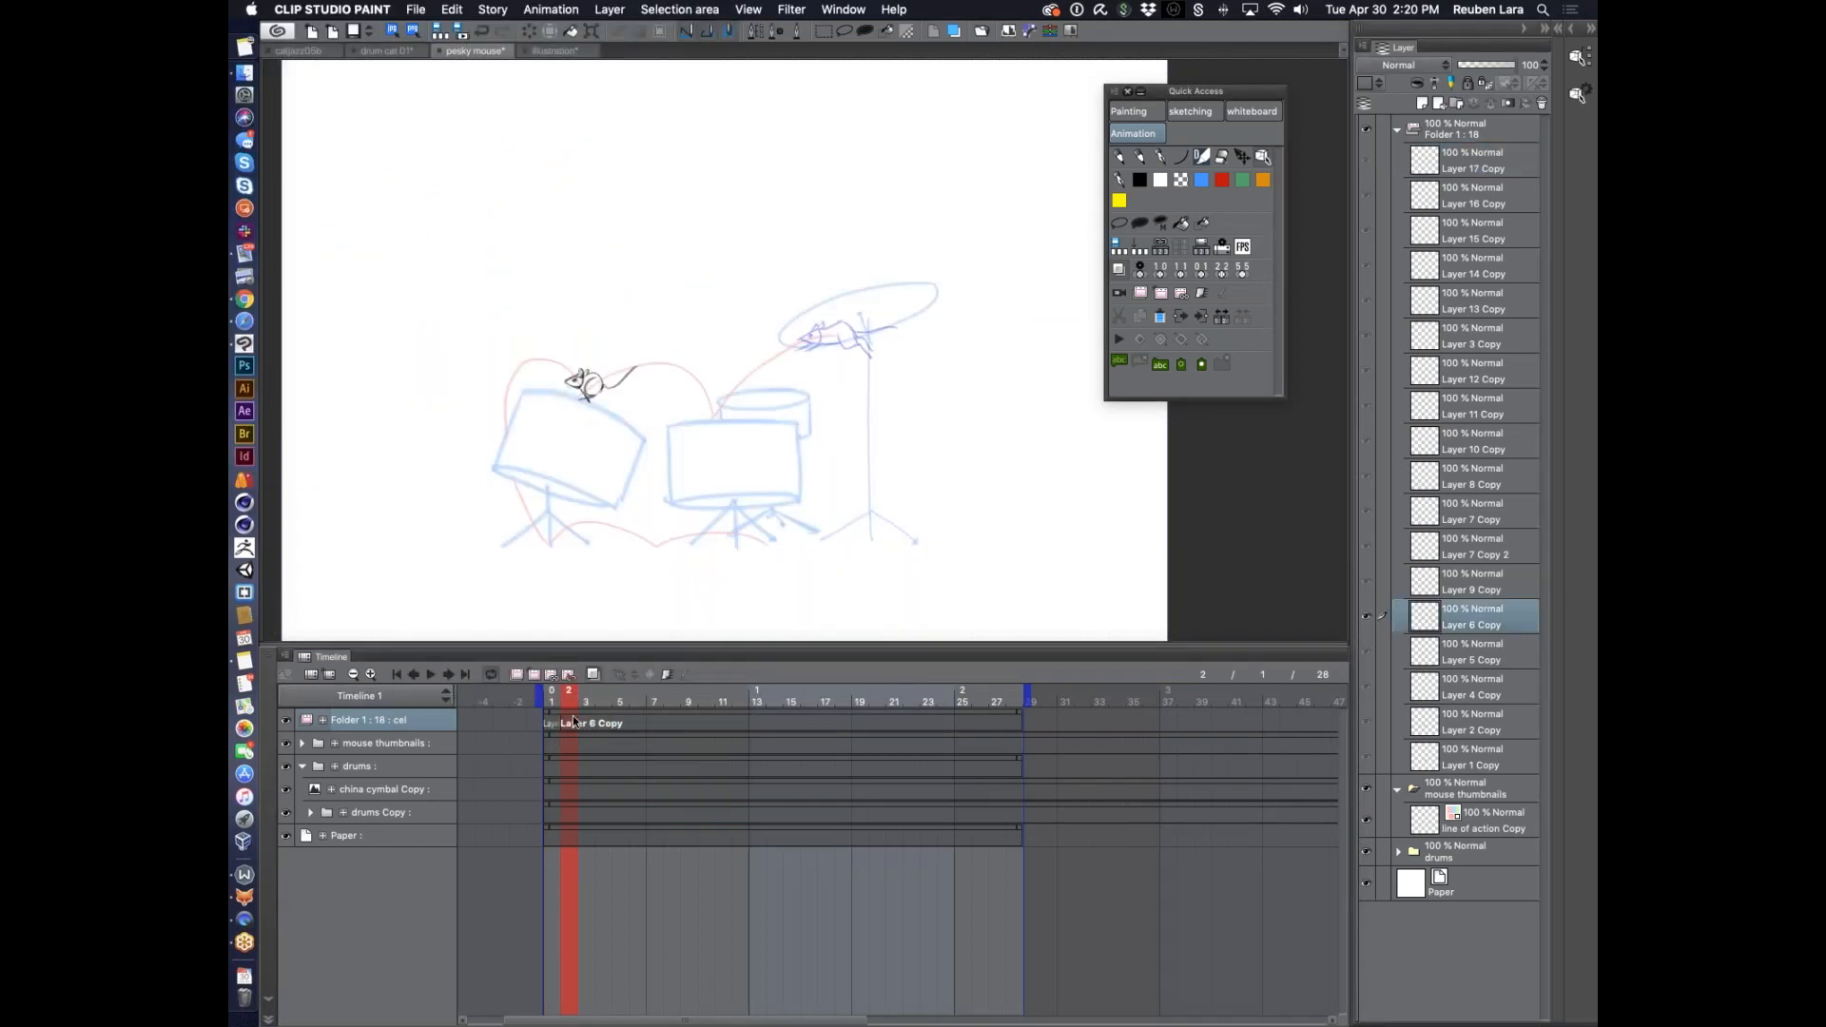
Show the track editing commands and rename the animation folder's cels in order of timeline
{"action": "left_click", "coordinate": [1469, 134]}
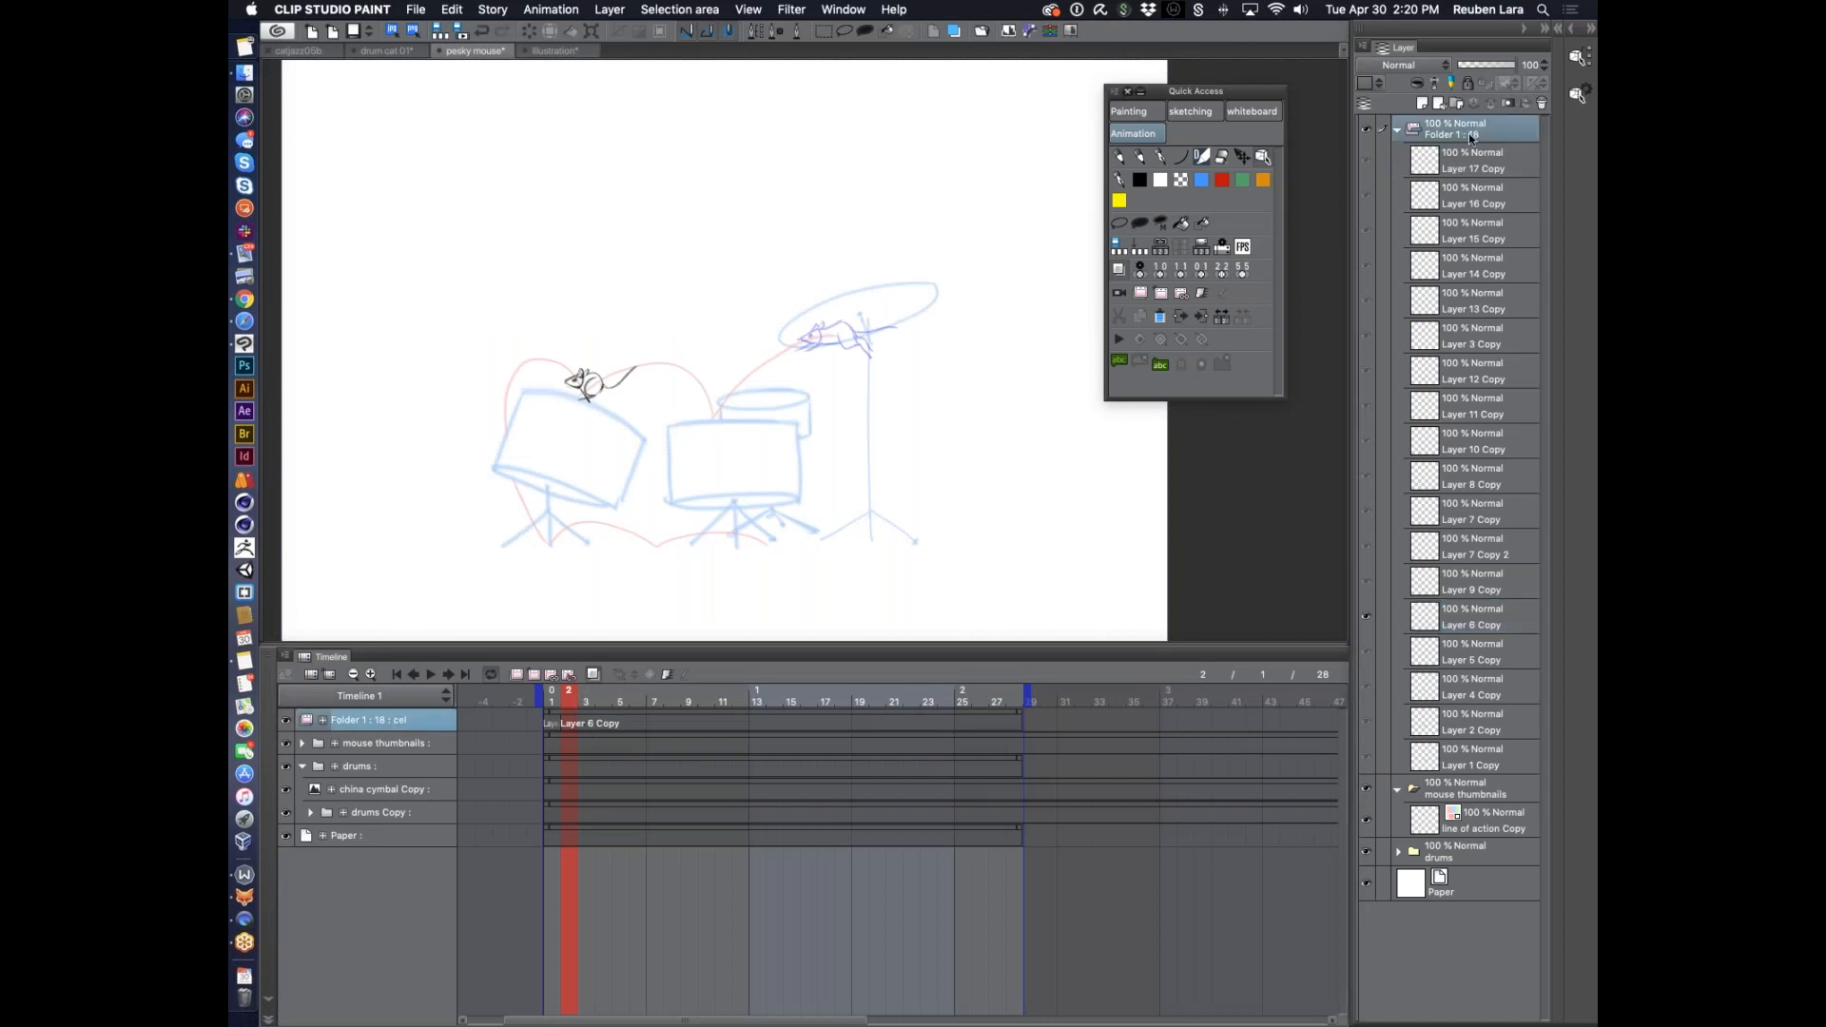
{"action": "left_click", "coordinate": [546, 11]}
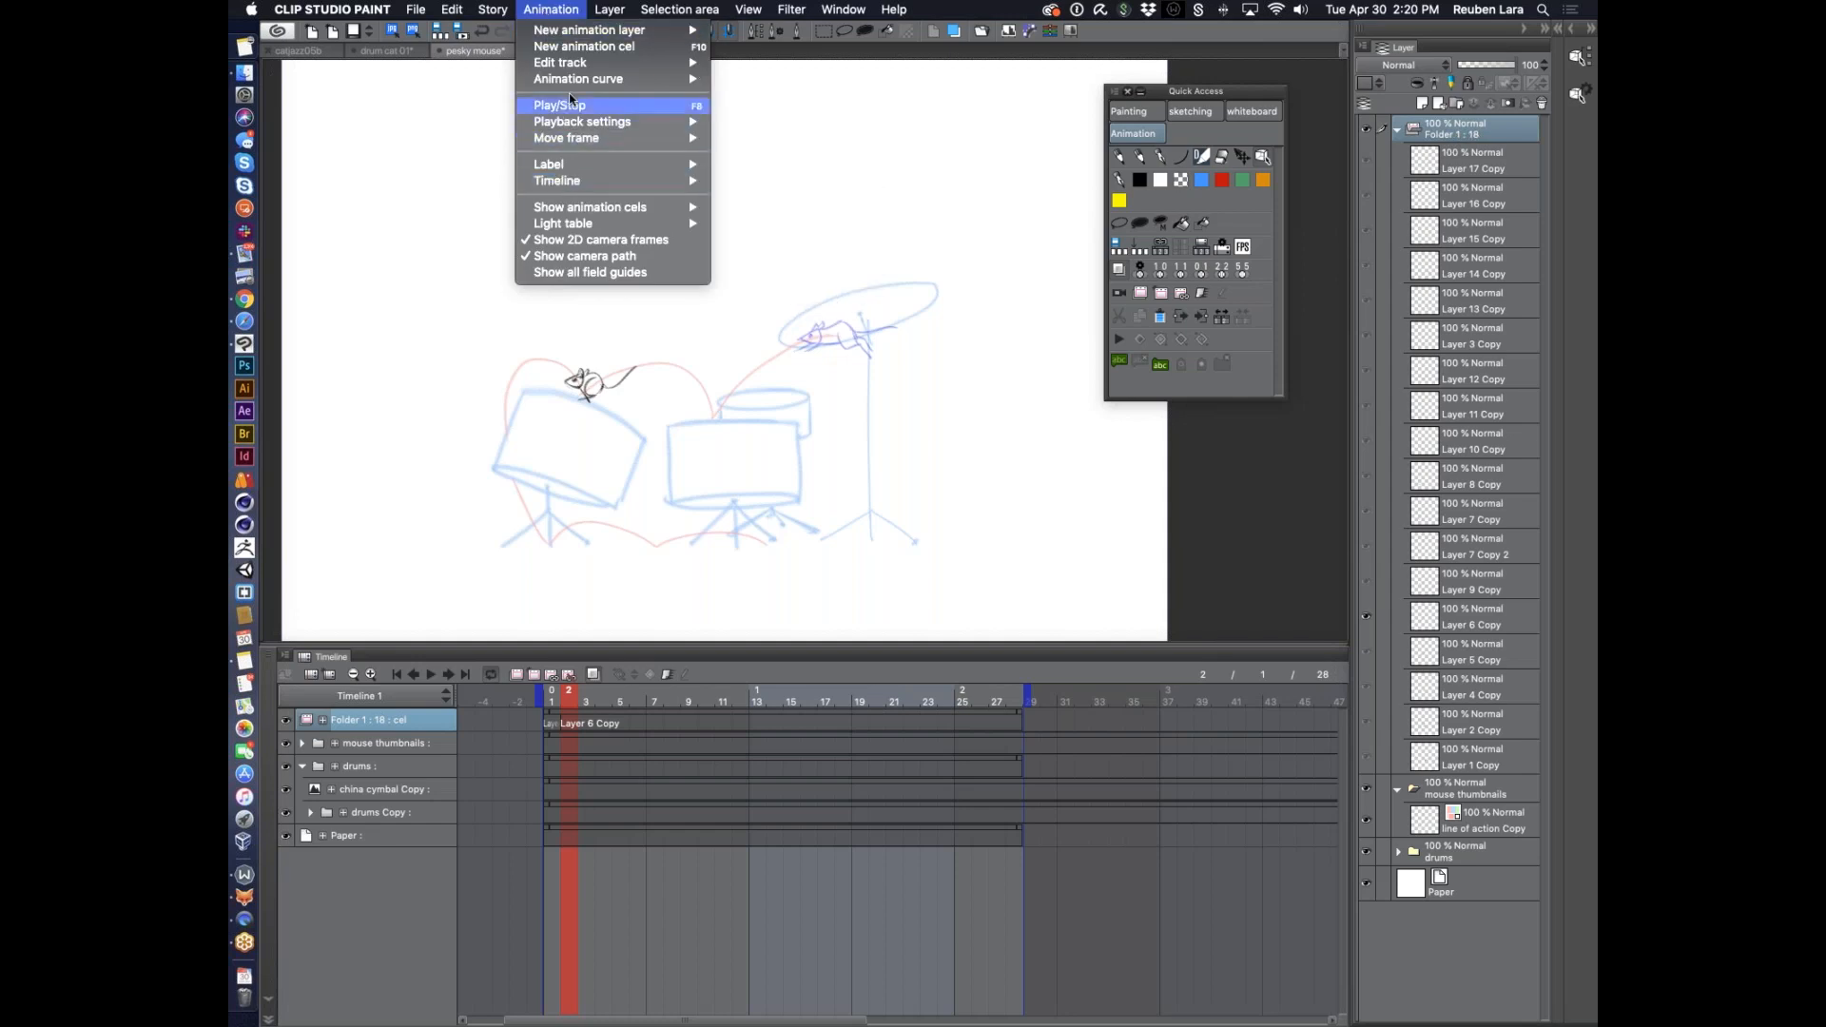
{"action": "mouse_move", "coordinate": [577, 65]}
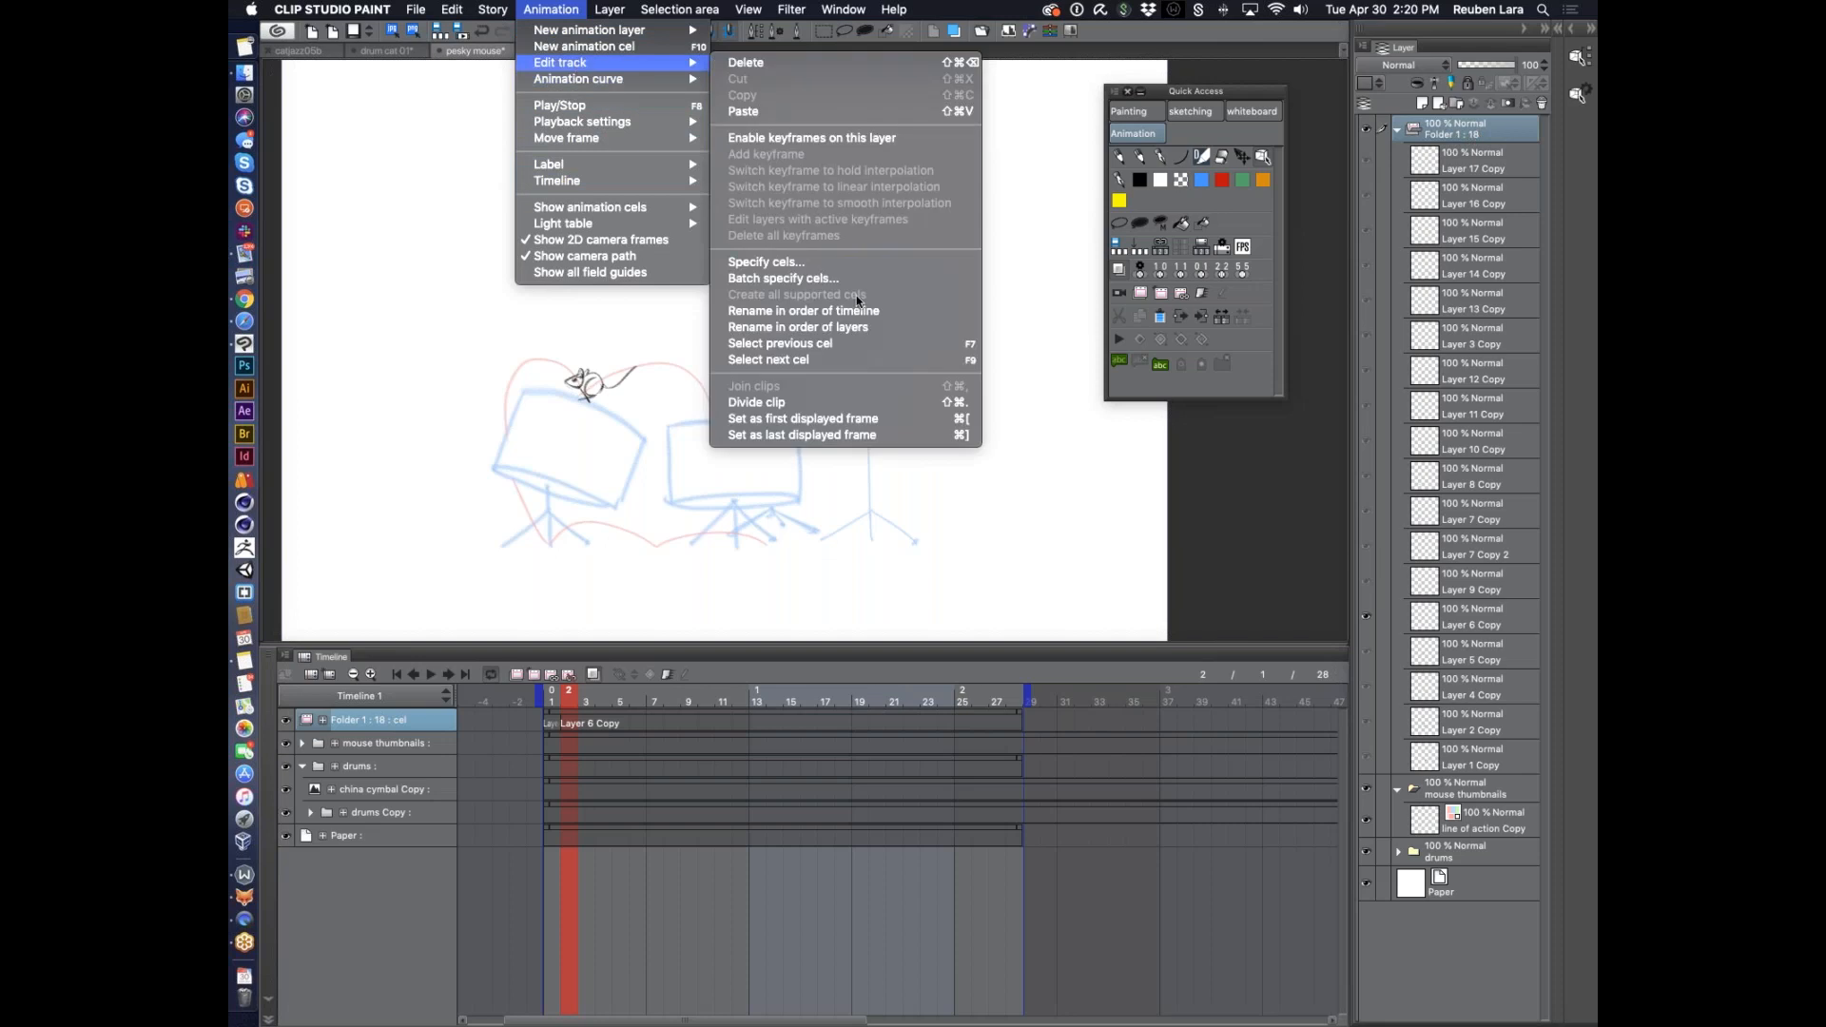
{"action": "left_click", "coordinate": [857, 343]}
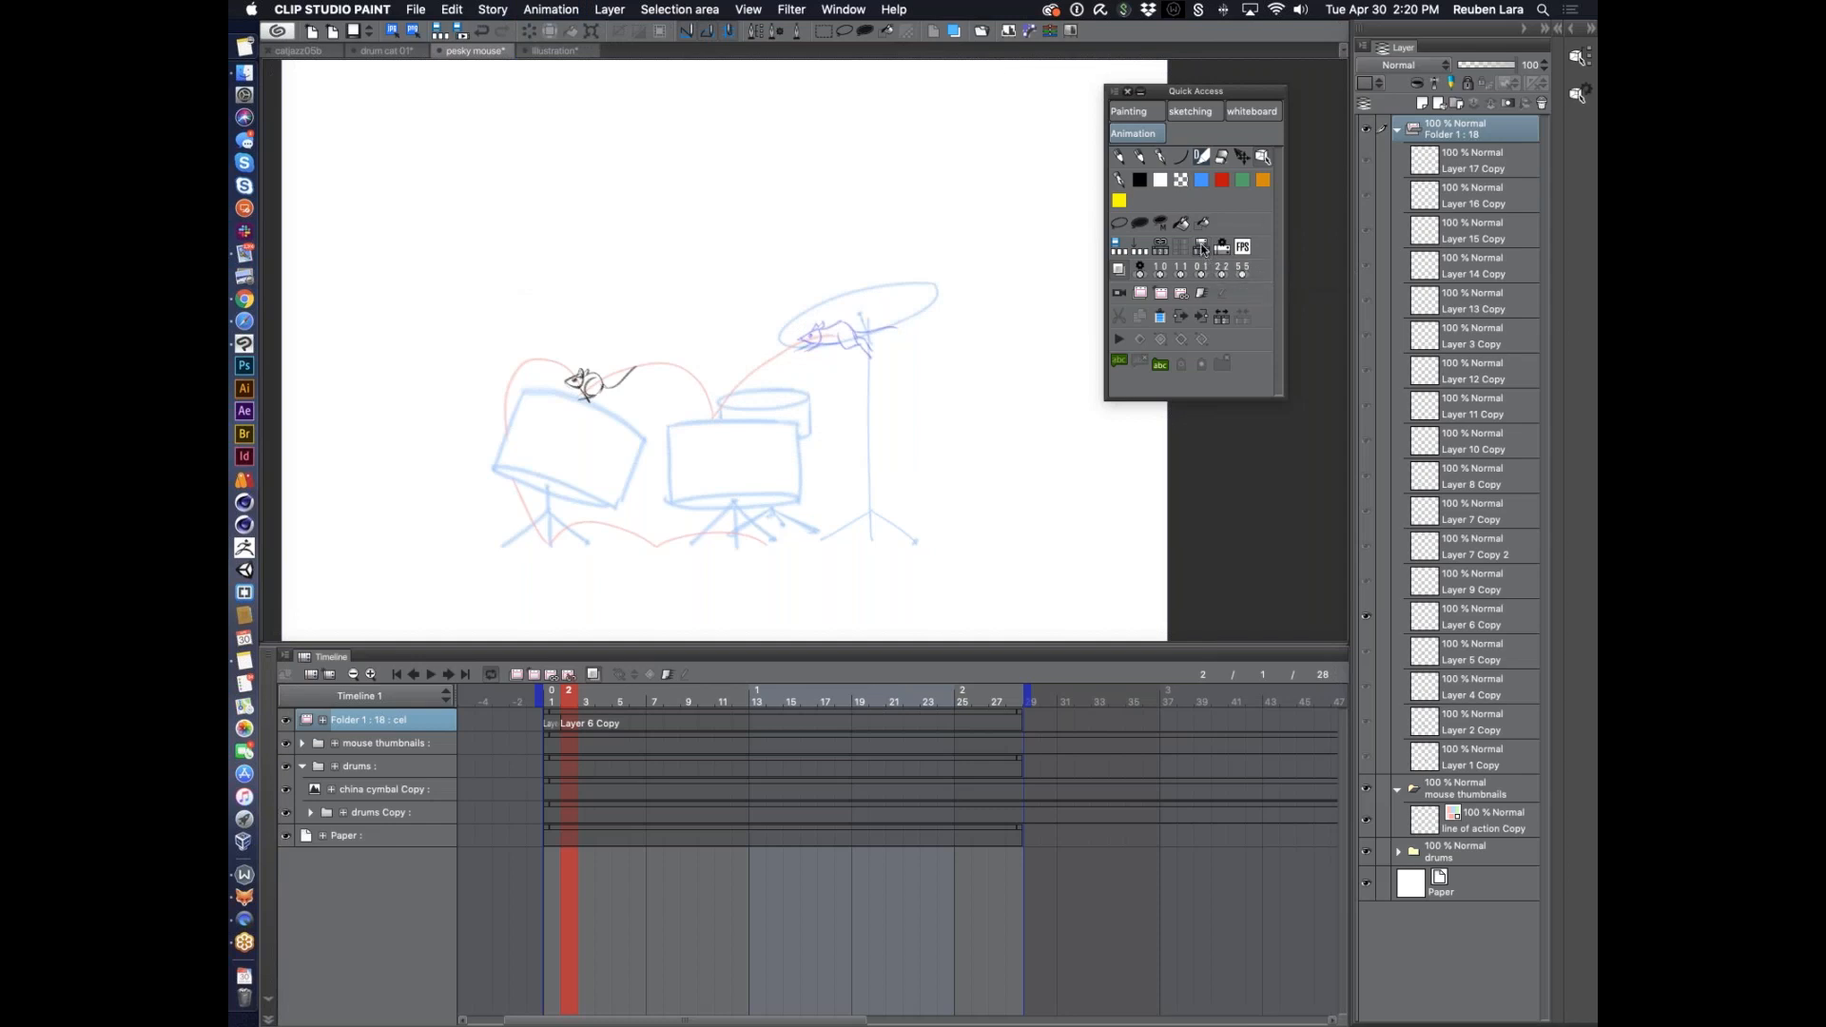
{"action": "left_click", "coordinate": [1208, 255]}
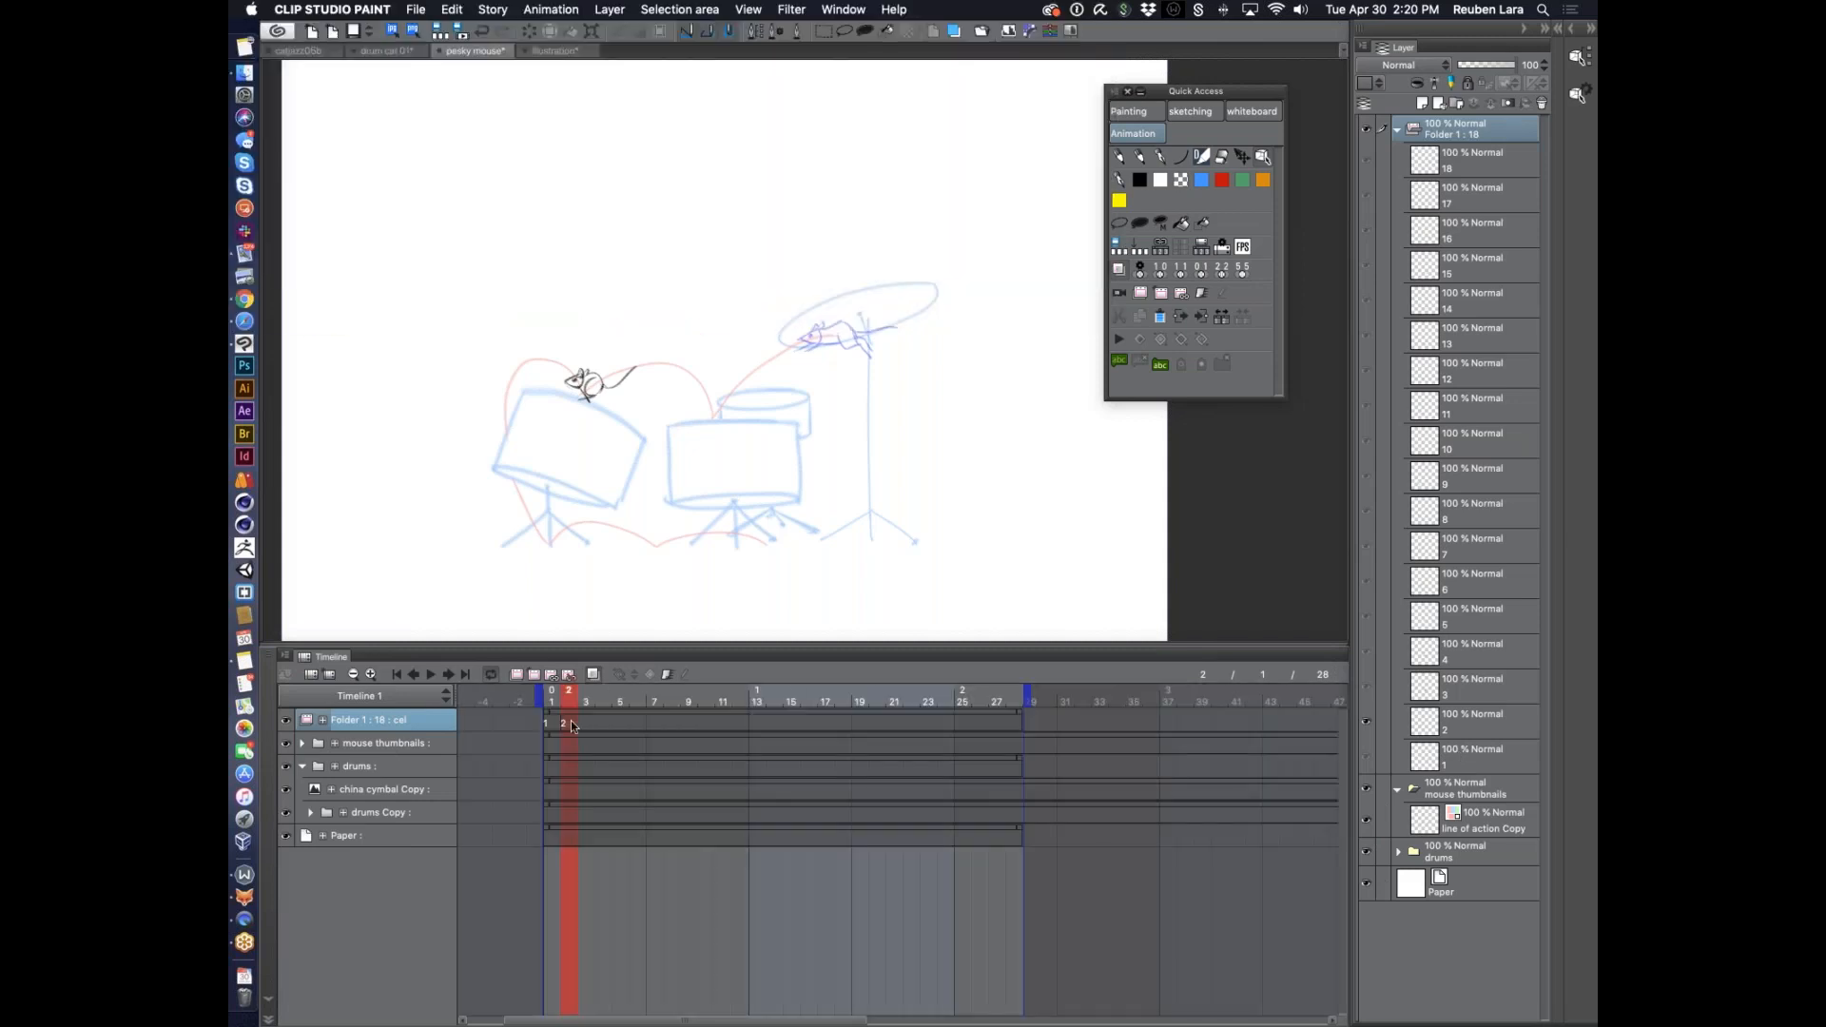
Remove the specified cels from frames 2 and 1 of the animation folder's track
{"action": "left_click", "coordinate": [572, 727]}
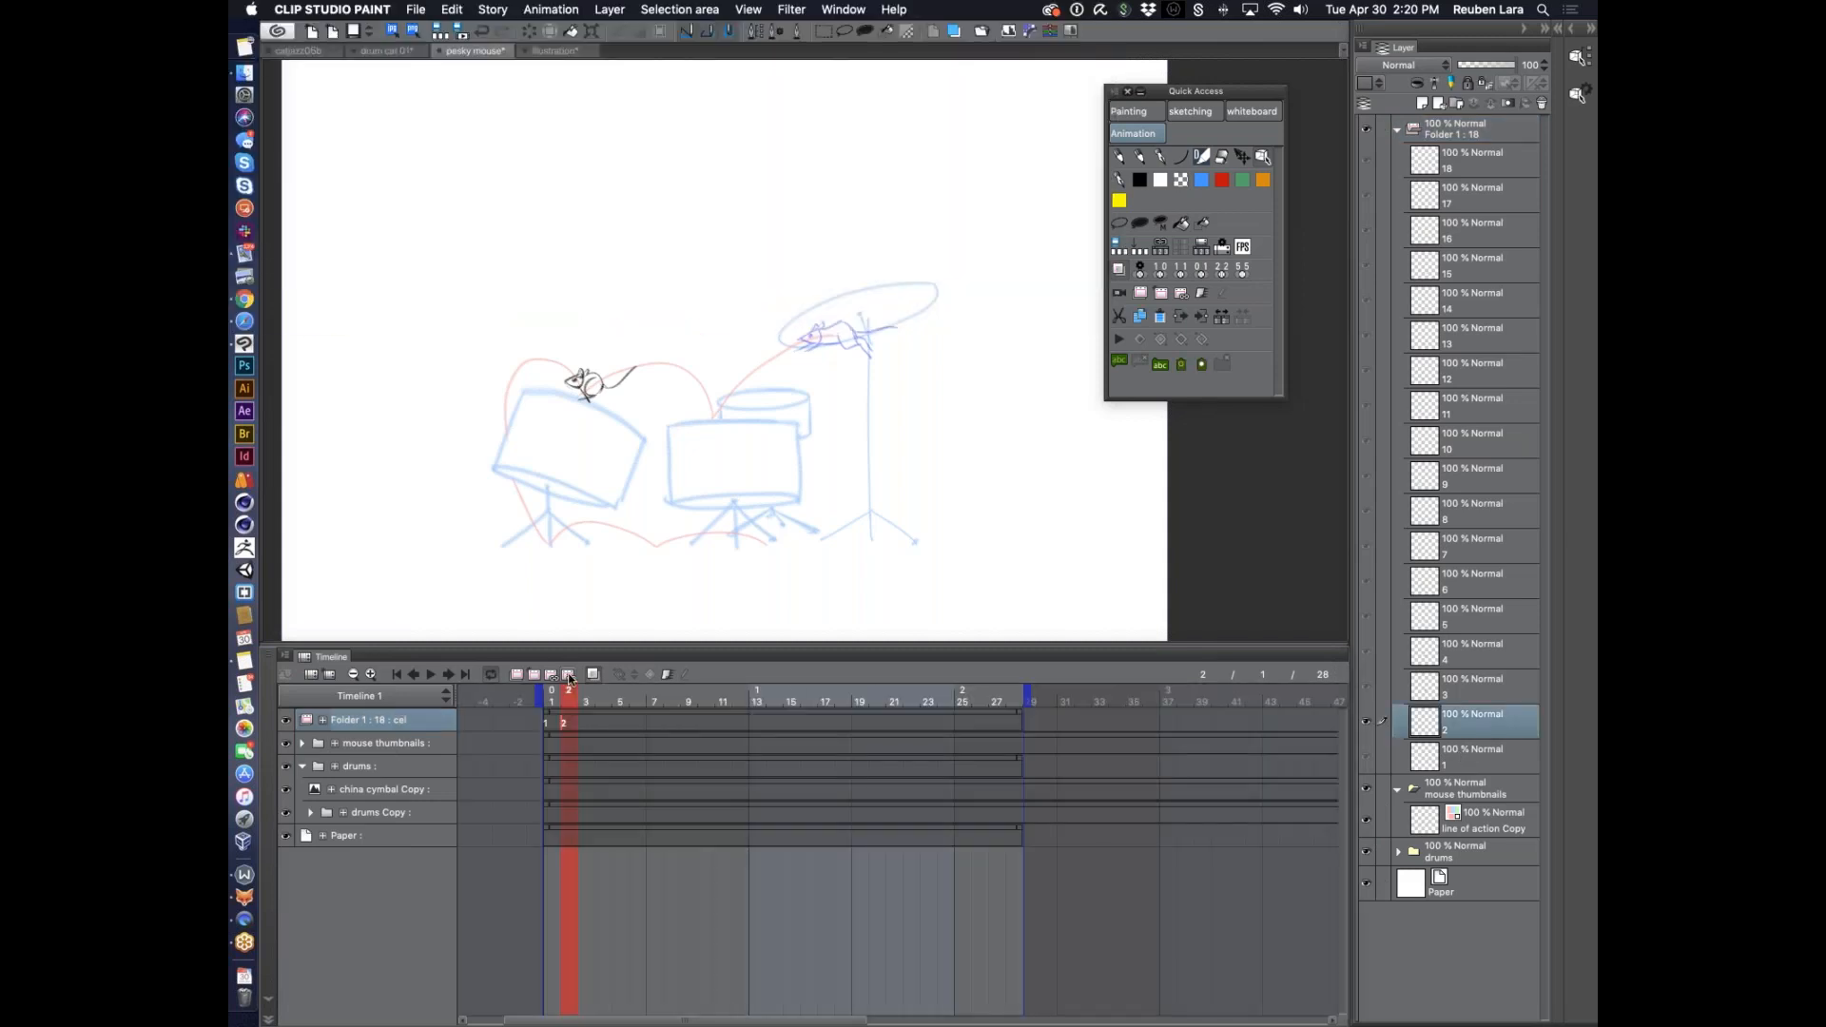
{"action": "left_click", "coordinate": [568, 674]}
{"action": "left_click", "coordinate": [546, 721]}
{"action": "left_click", "coordinate": [551, 674]}
{"action": "type", "text": "1"}
{"action": "key", "text": "Return"}
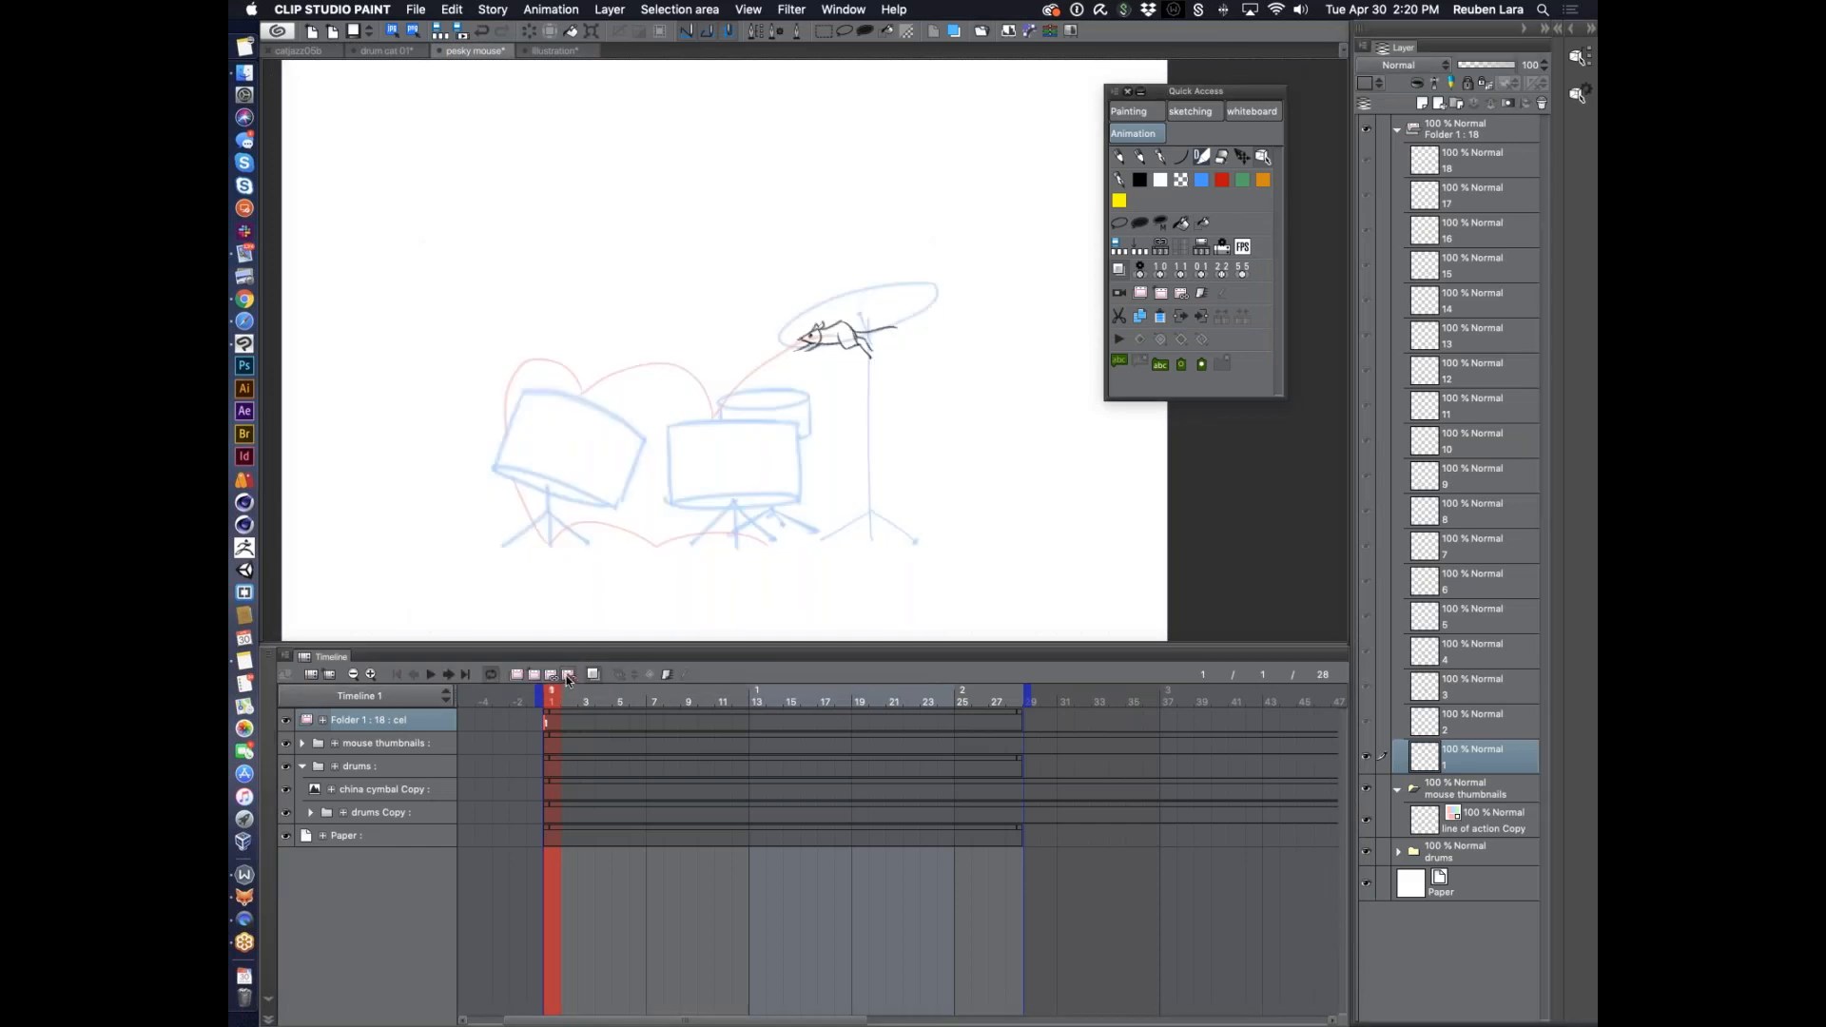
{"action": "left_click", "coordinate": [570, 677]}
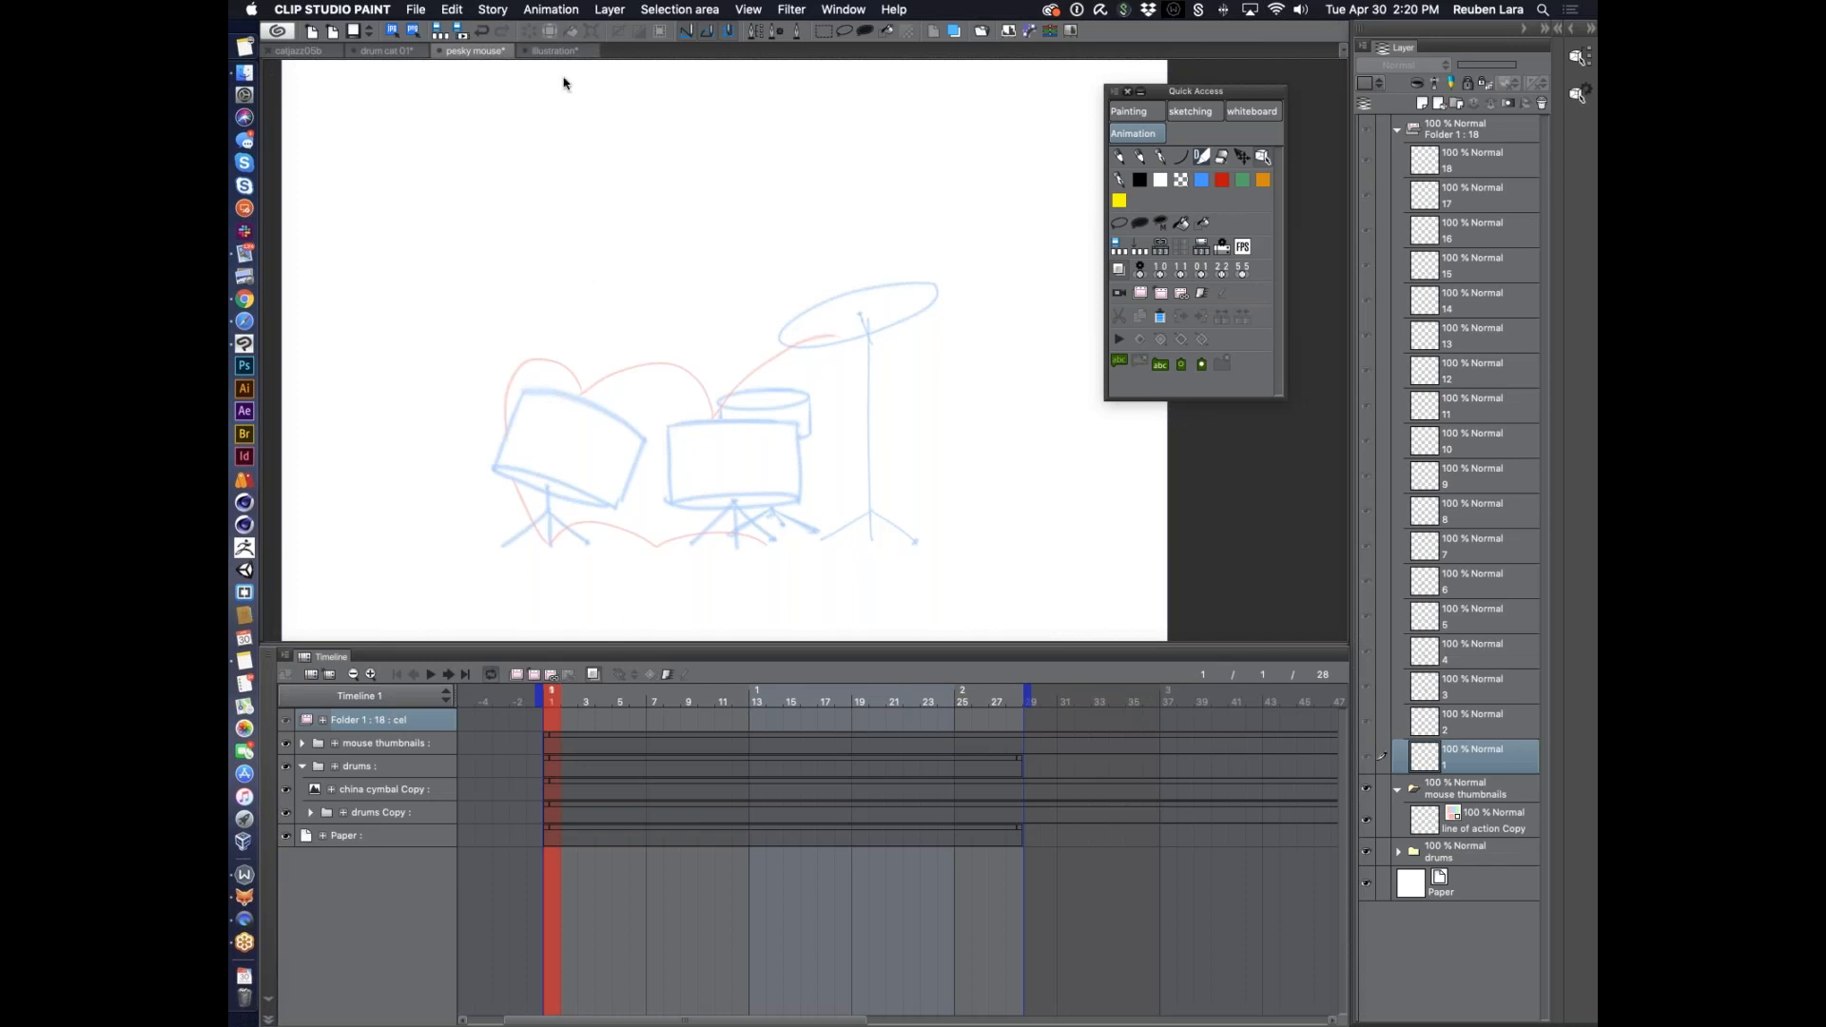
Batch specify the animation folder's existing cels 1 to 18, one frame each with one repeat, starting at frame 1
{"action": "left_click", "coordinate": [552, 12]}
{"action": "mouse_move", "coordinate": [561, 63]}
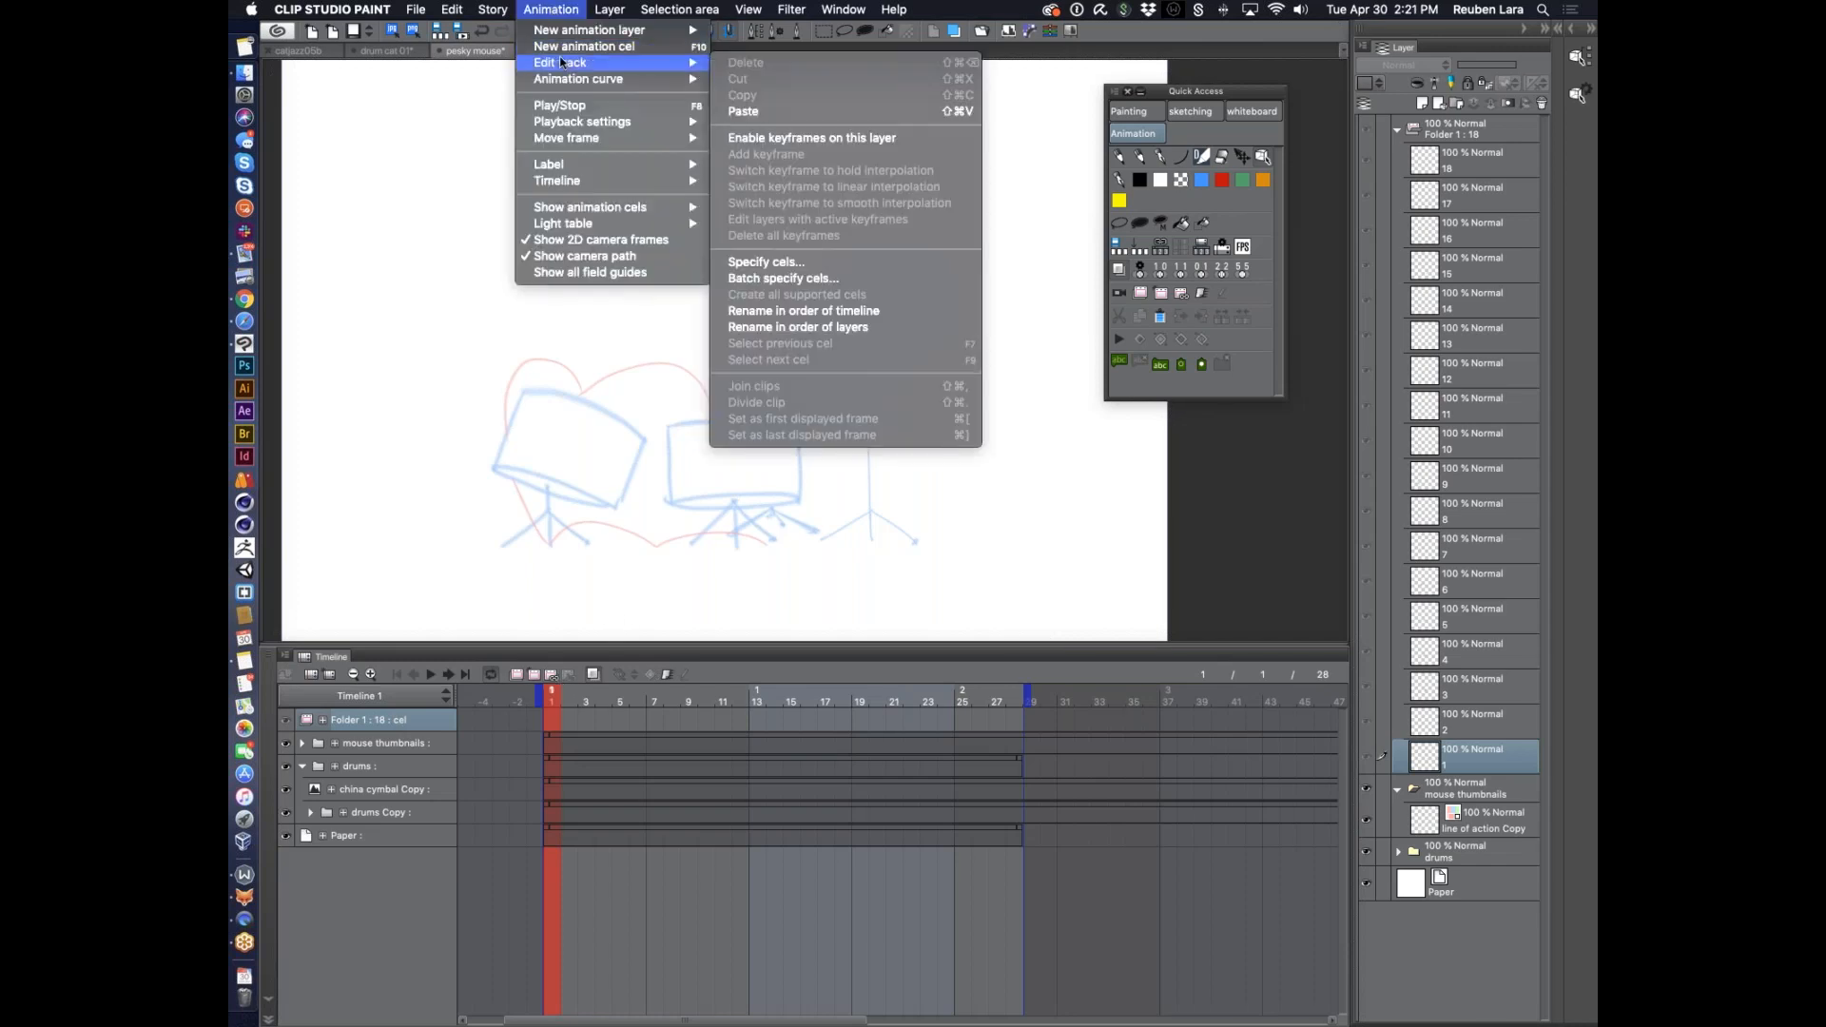
{"action": "left_click", "coordinate": [794, 275]}
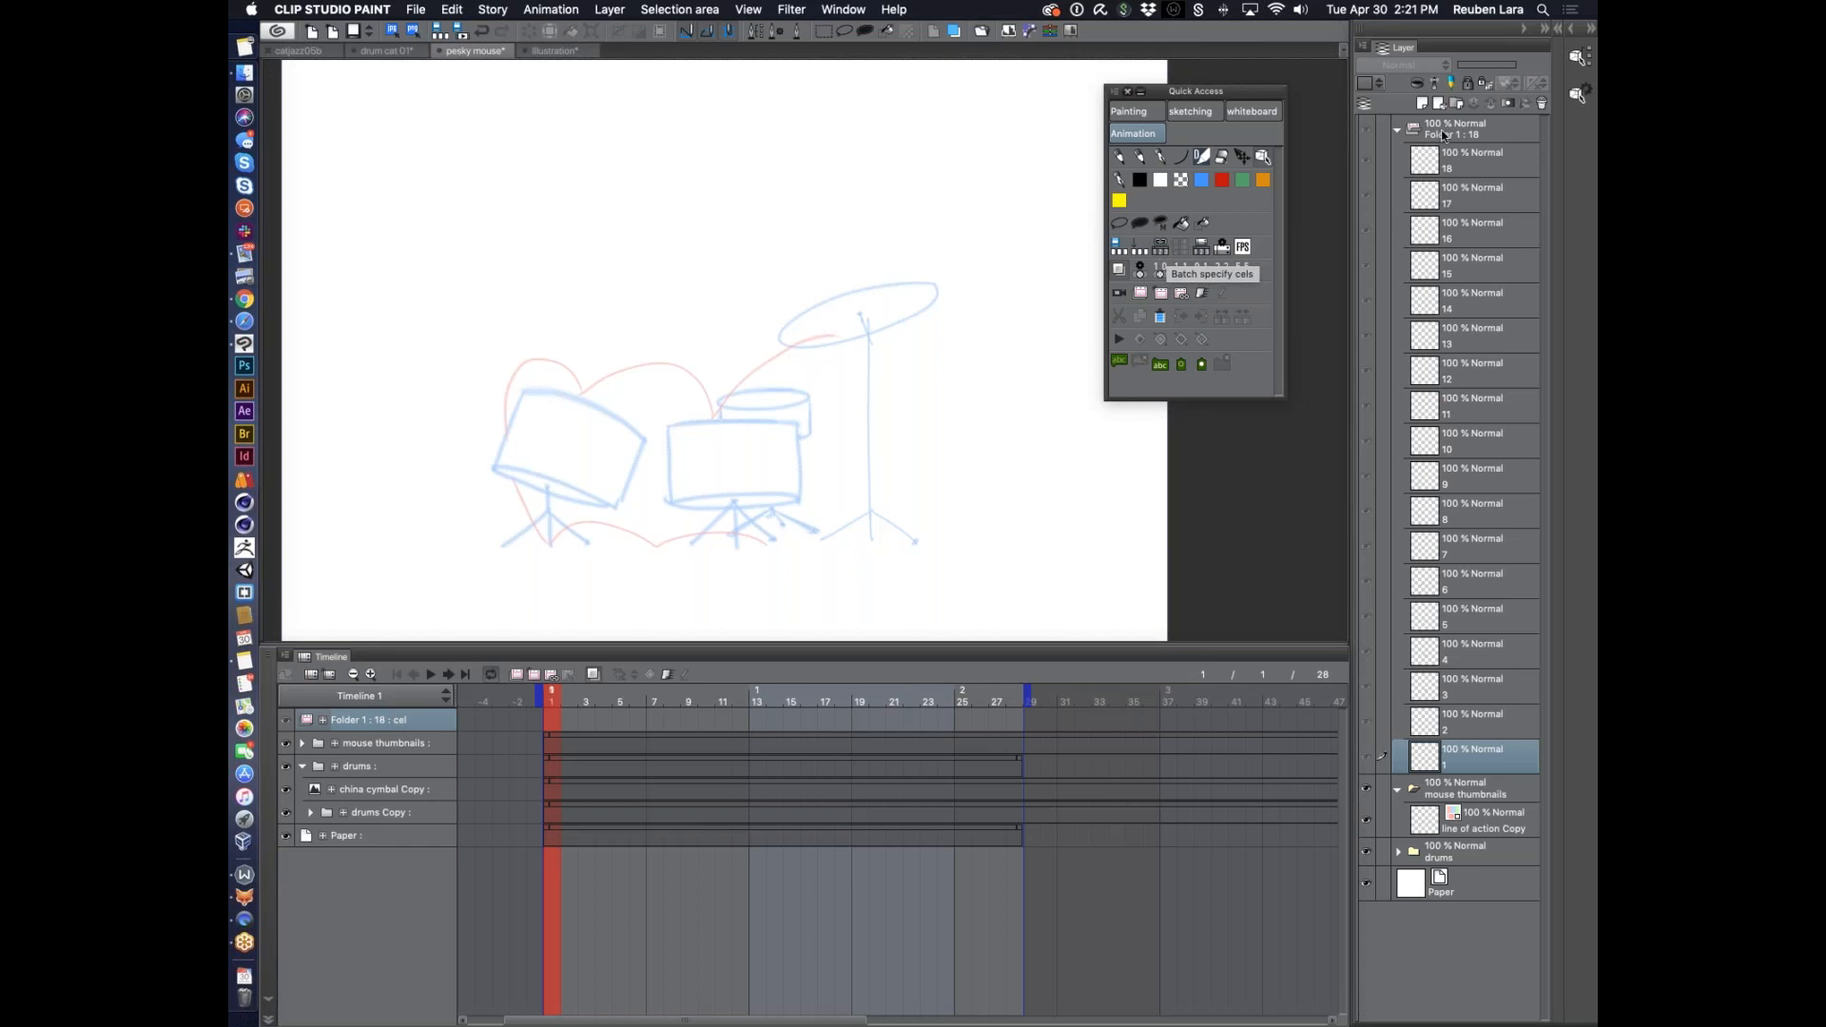
{"action": "left_click", "coordinate": [1472, 133]}
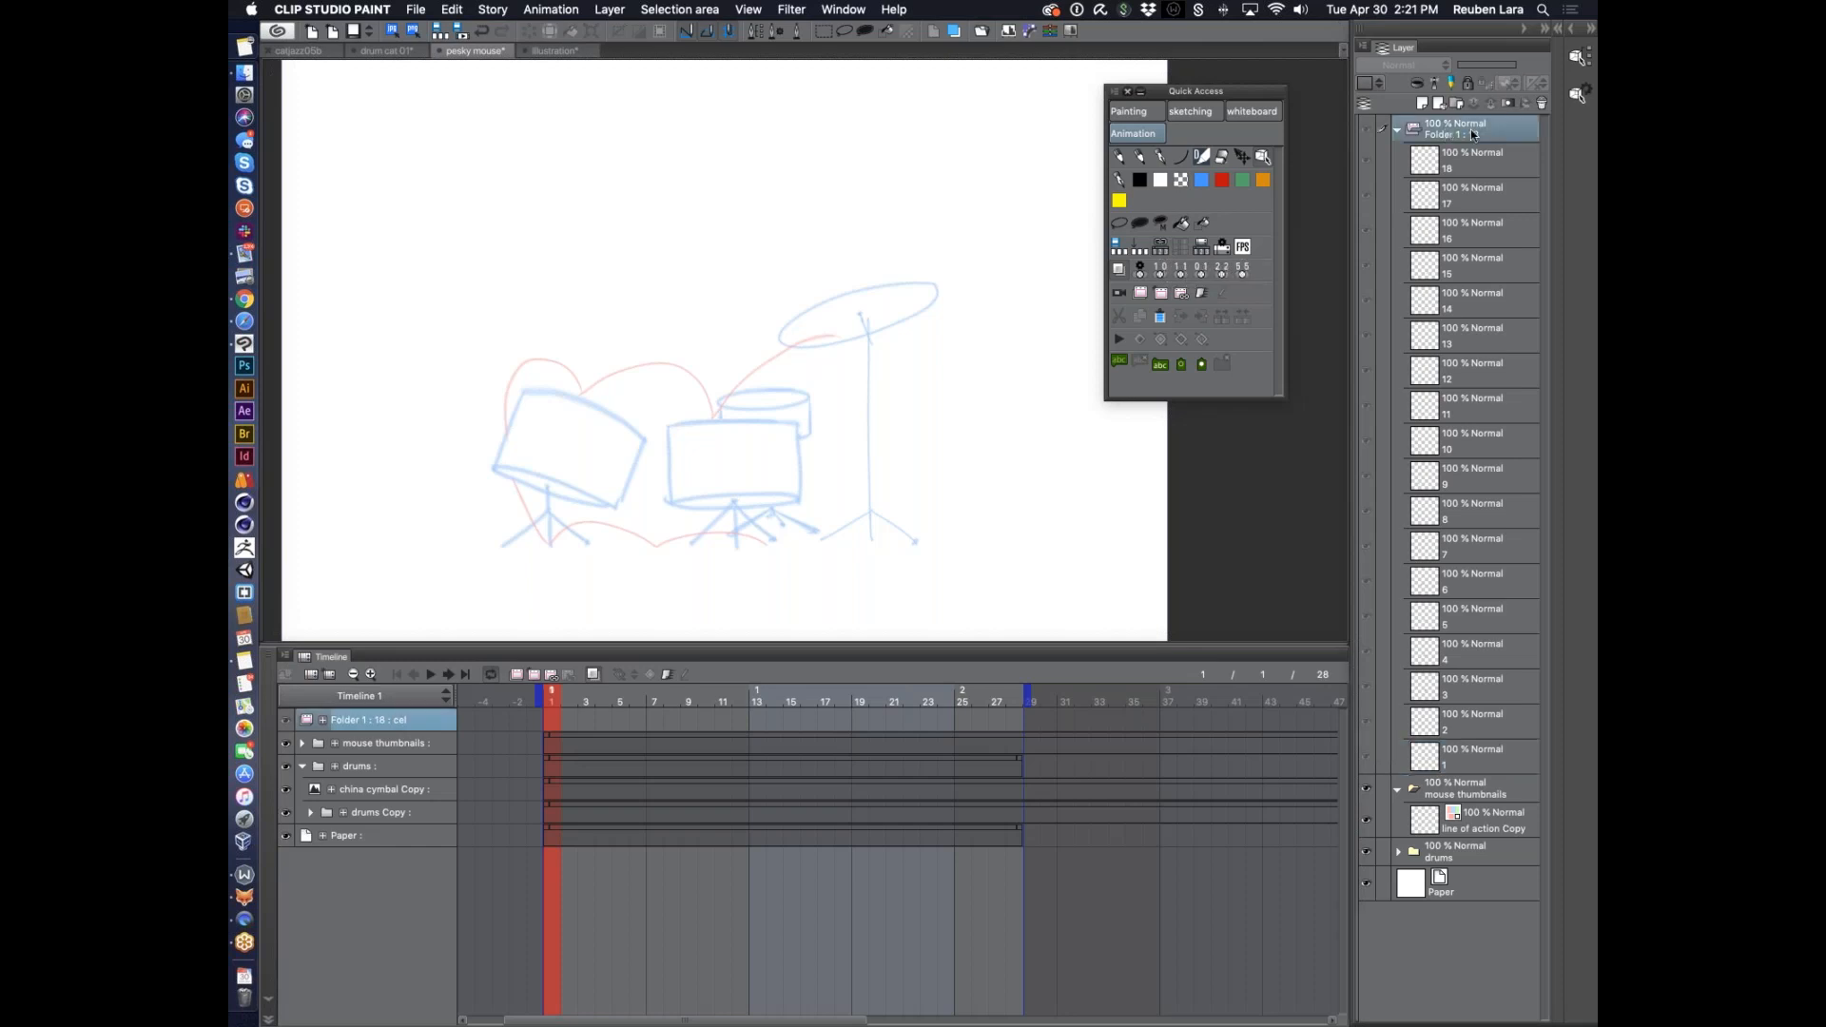
{"action": "left_click", "coordinate": [1168, 255]}
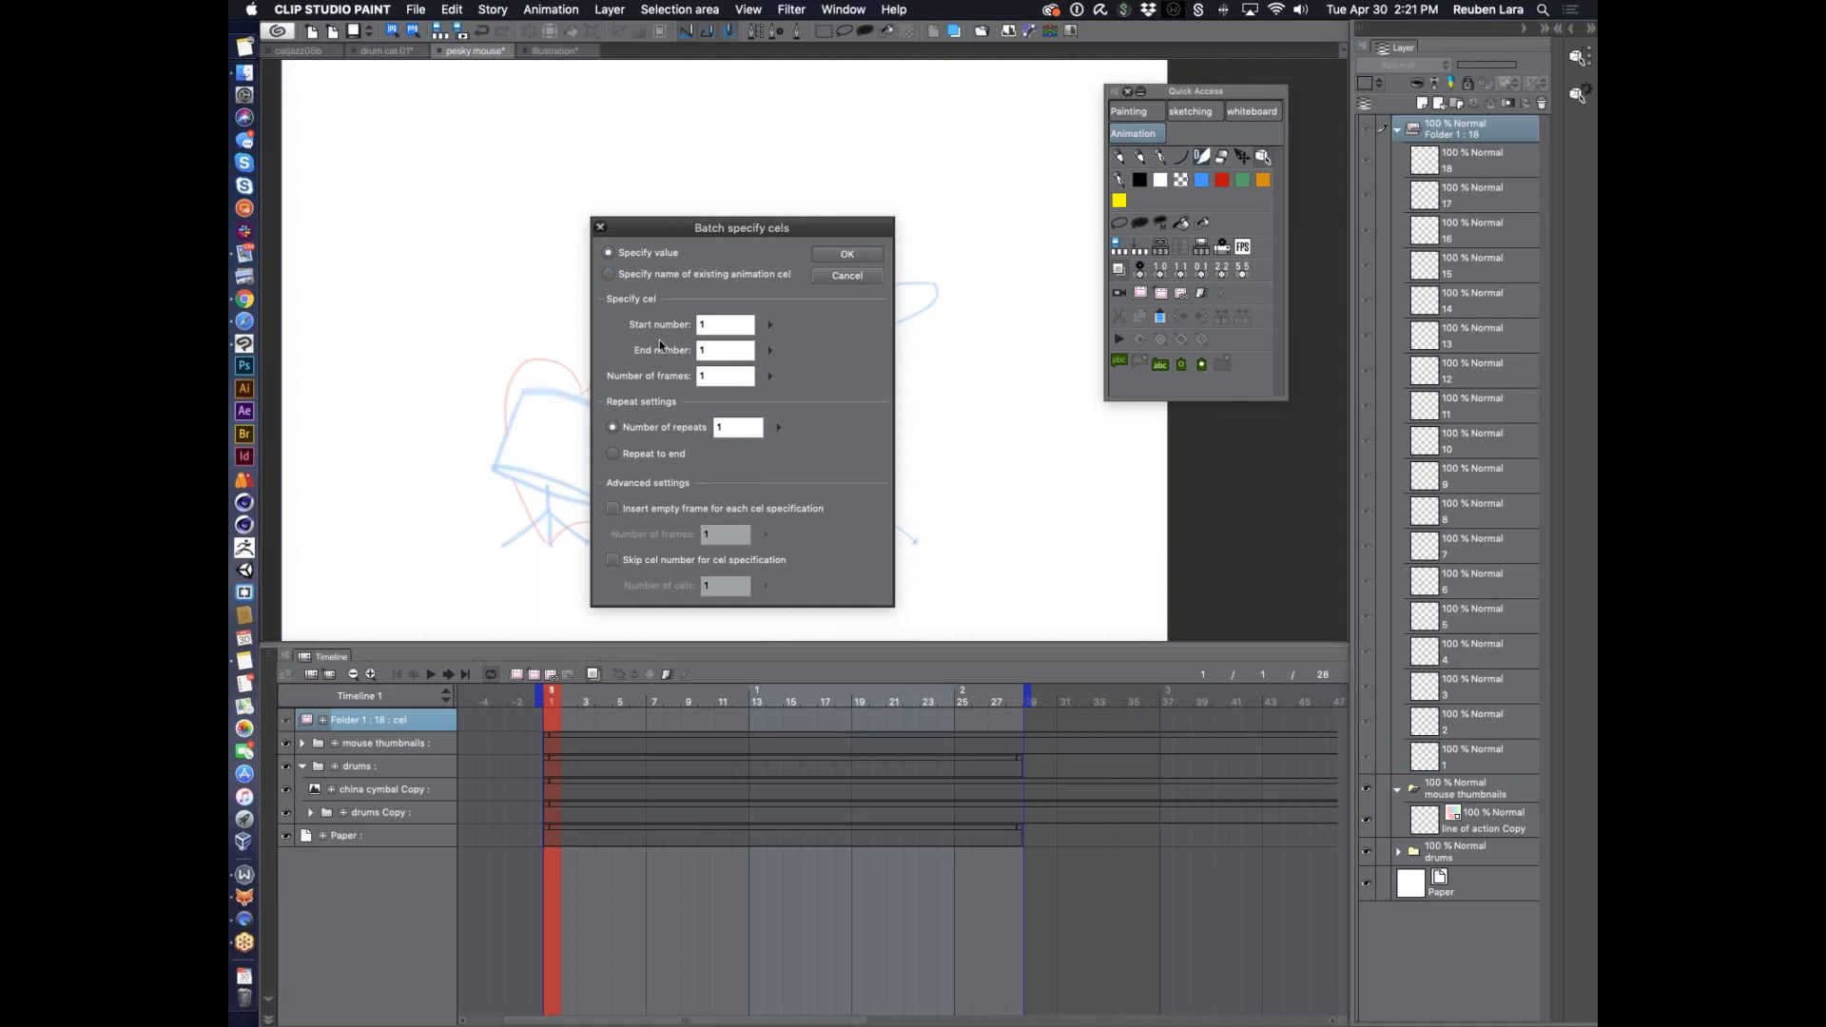
{"action": "left_click", "coordinate": [610, 276]}
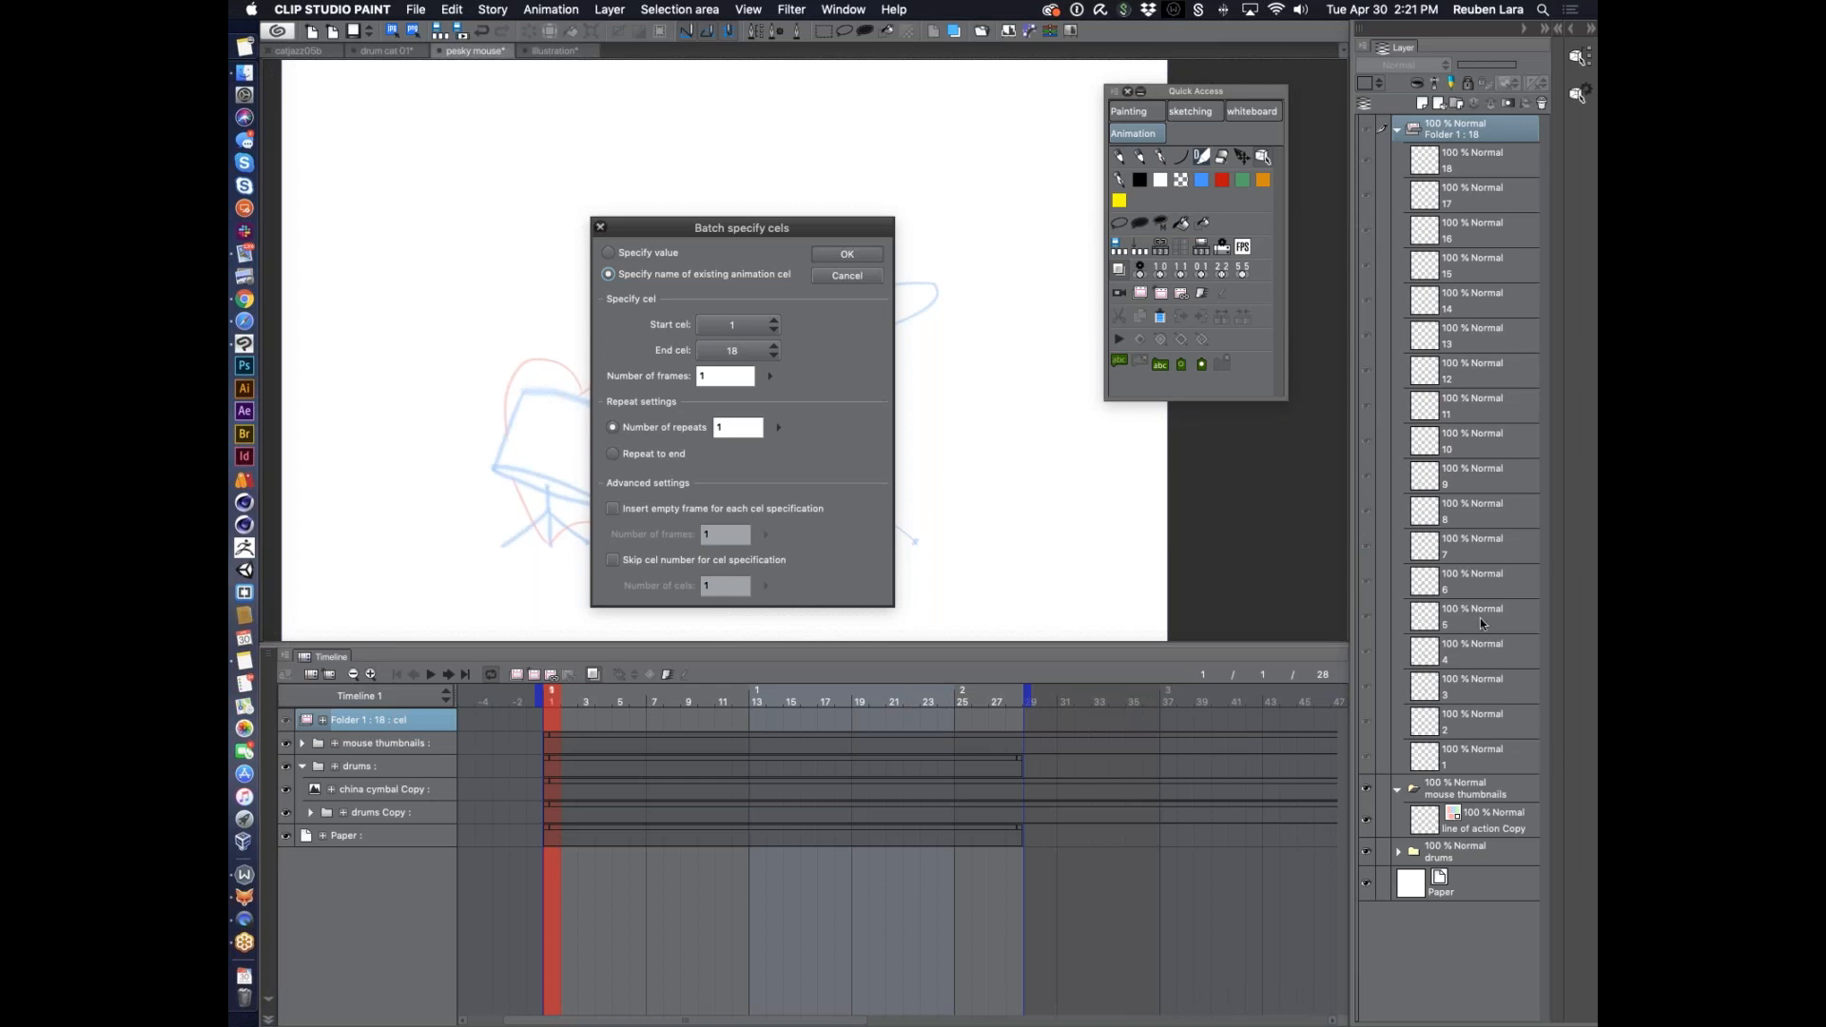
{"action": "left_click", "coordinate": [847, 258]}
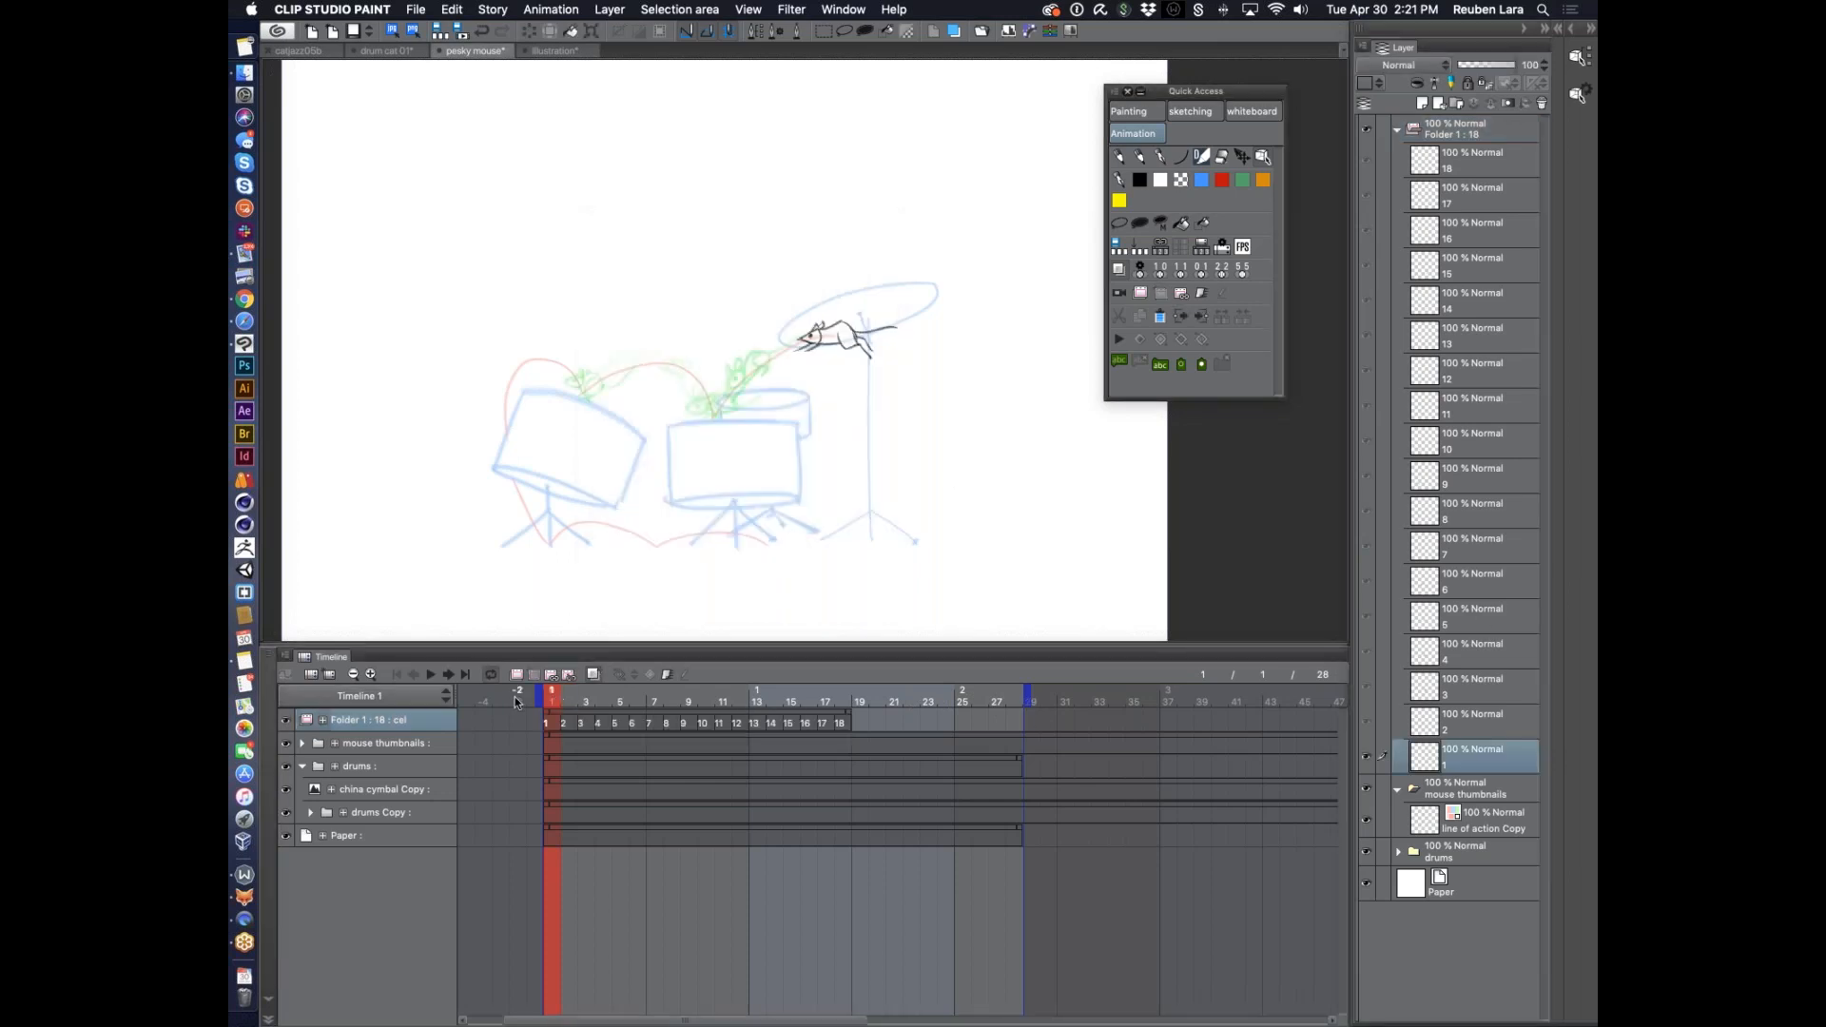
Shorten the playback range to end at frame 18 and play the mouse animation
{"action": "left_click_drag", "start_coordinate": [1027, 698], "coordinate": [853, 698]}
{"action": "left_click", "coordinate": [430, 674]}
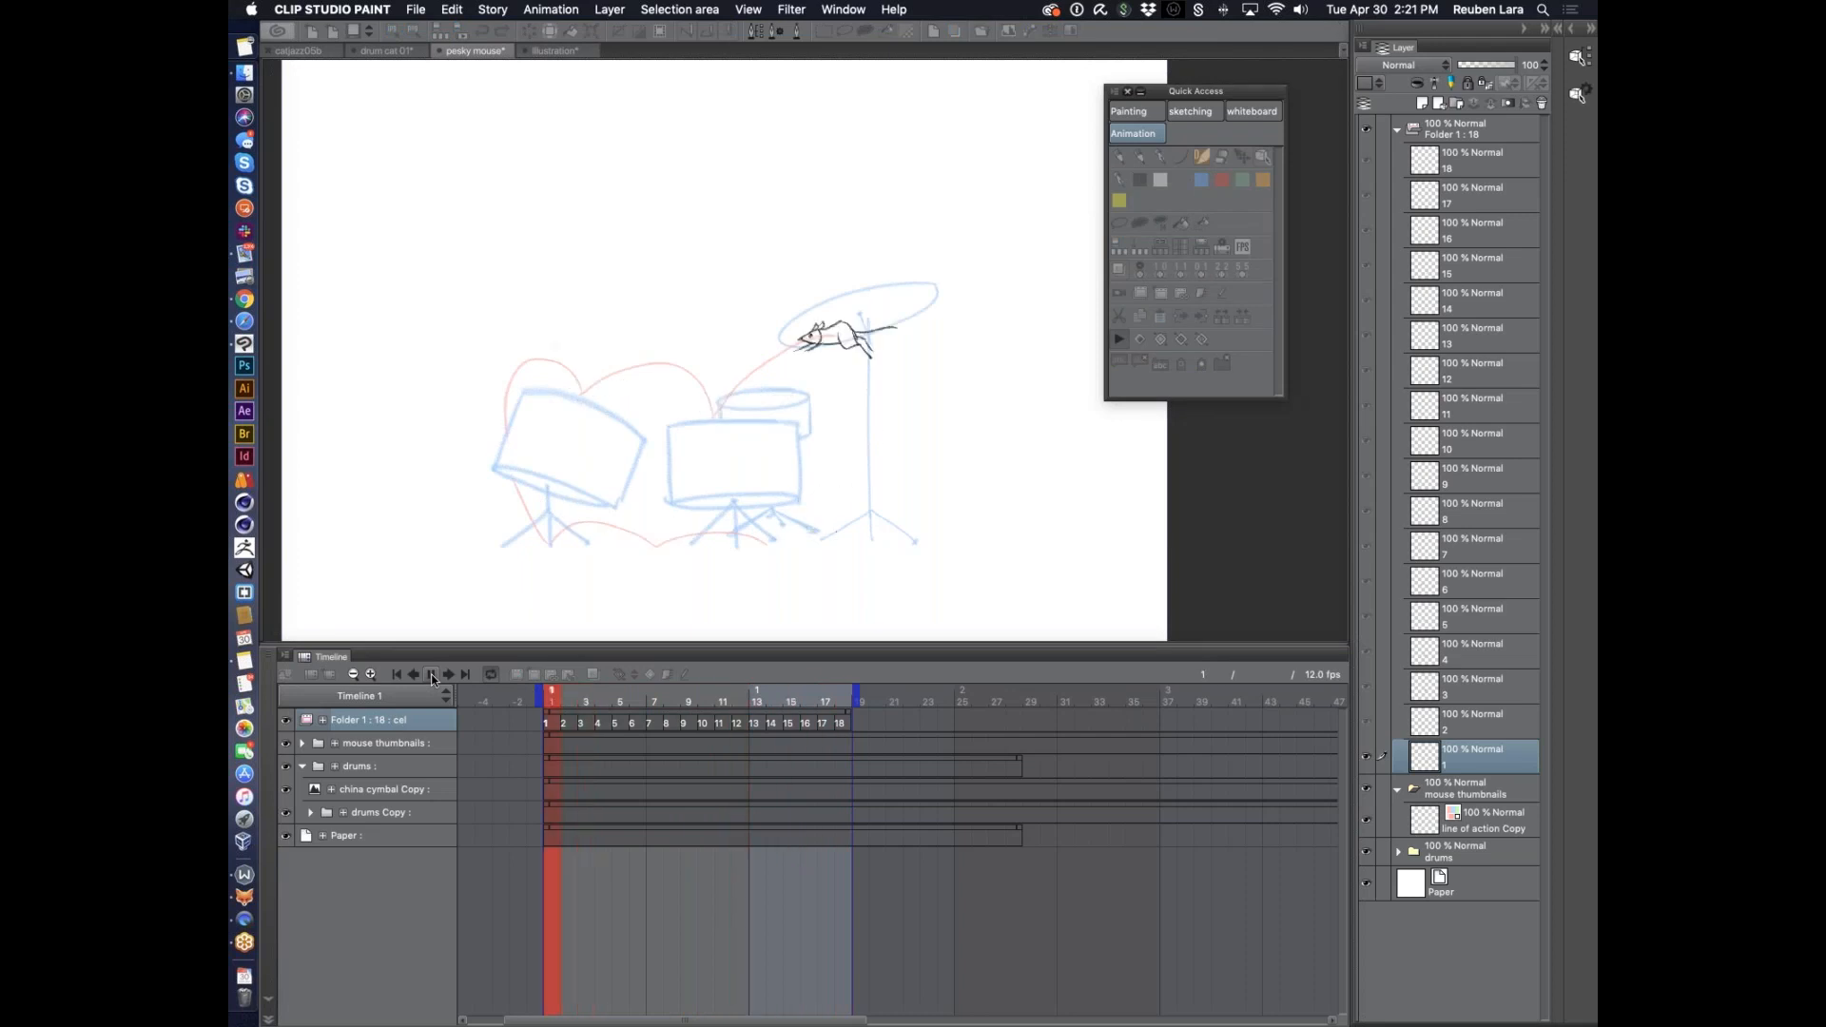
{"action": "left_click", "coordinate": [432, 675]}
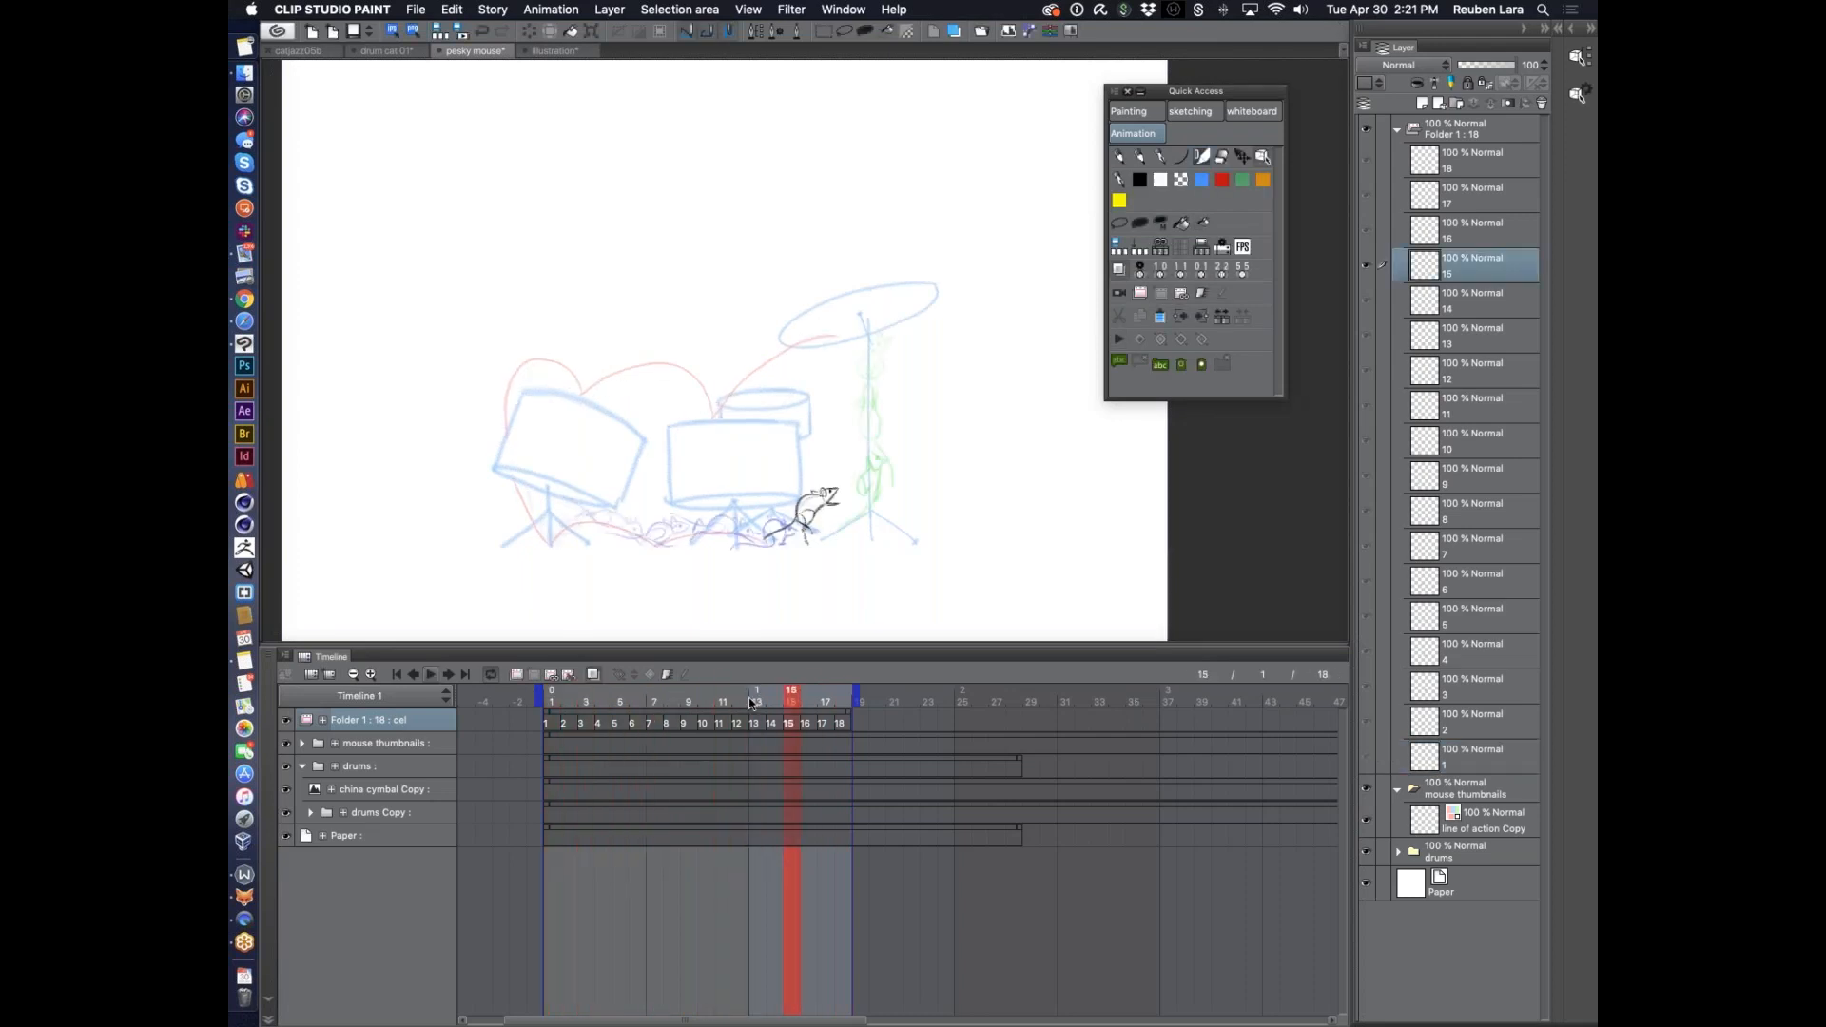
Extend the playback range and the animation folder's clip to frame 28, and play the animation again
{"action": "left_click_drag", "start_coordinate": [853, 691], "coordinate": [1044, 692]}
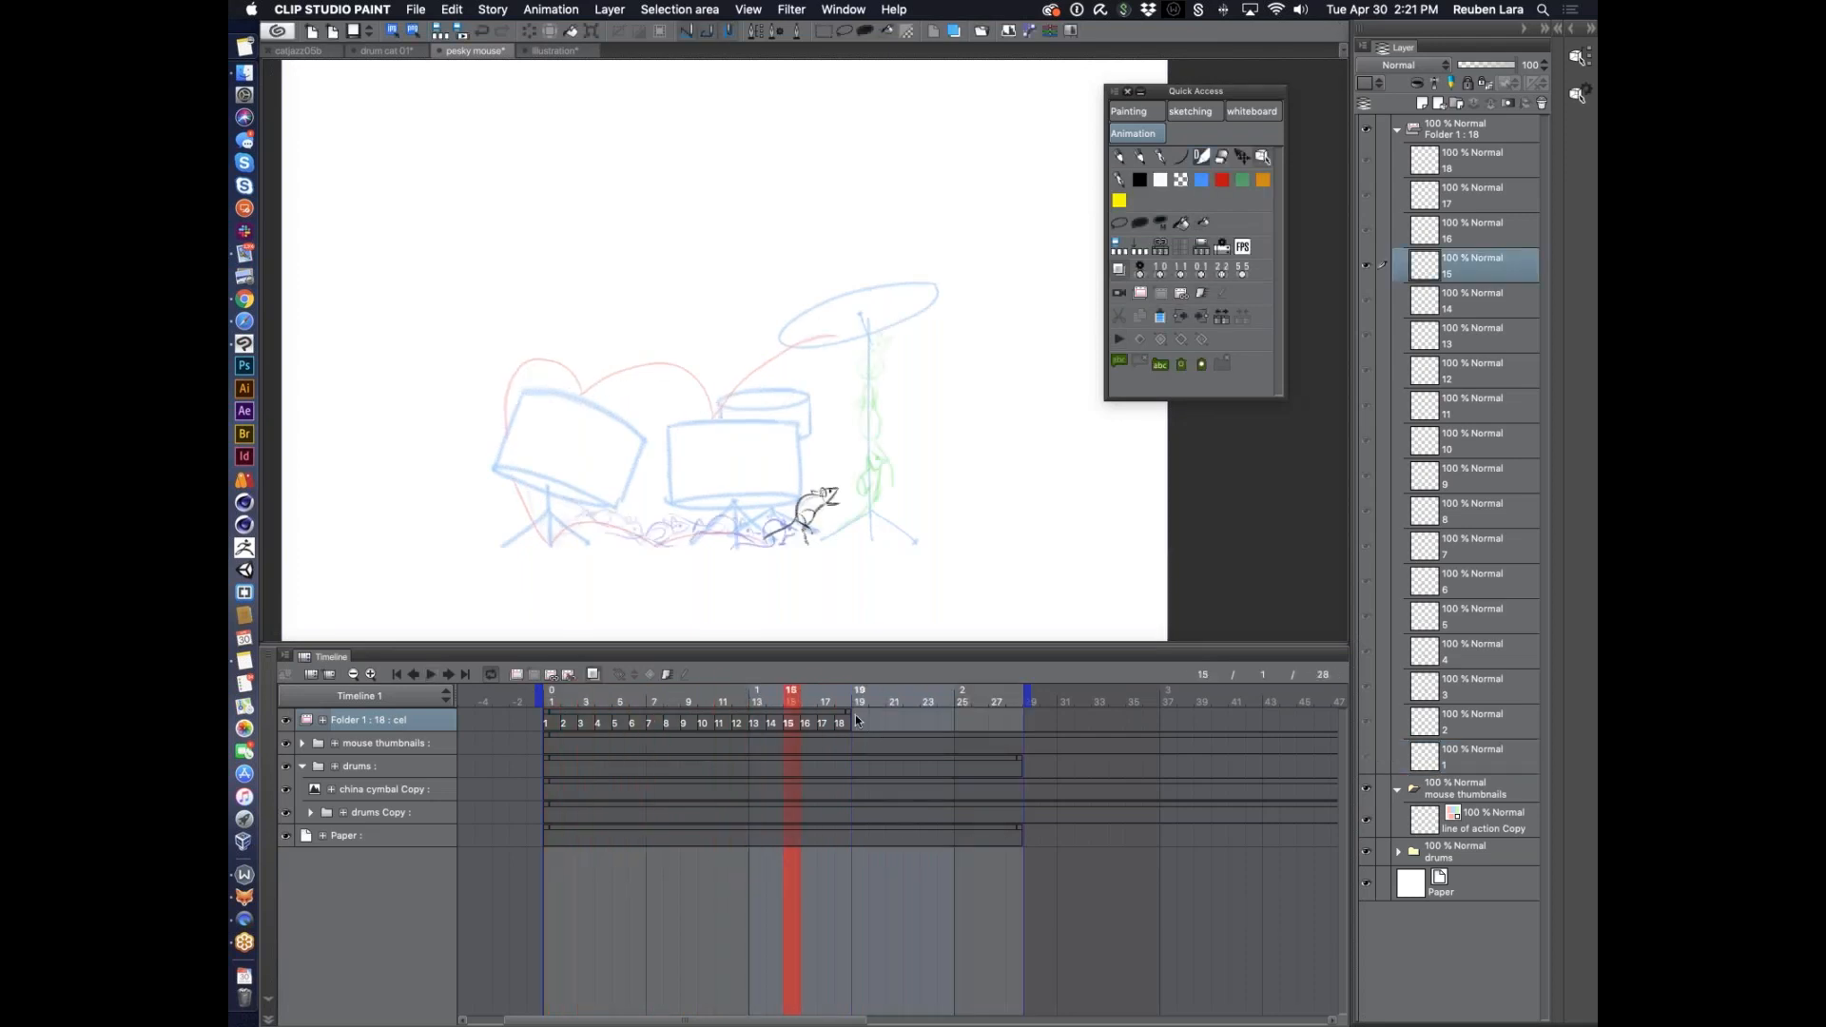
{"action": "left_click_drag", "start_coordinate": [851, 712], "coordinate": [1028, 712]}
{"action": "left_click_drag", "start_coordinate": [843, 688], "coordinate": [705, 692]}
{"action": "left_click", "coordinate": [430, 672]}
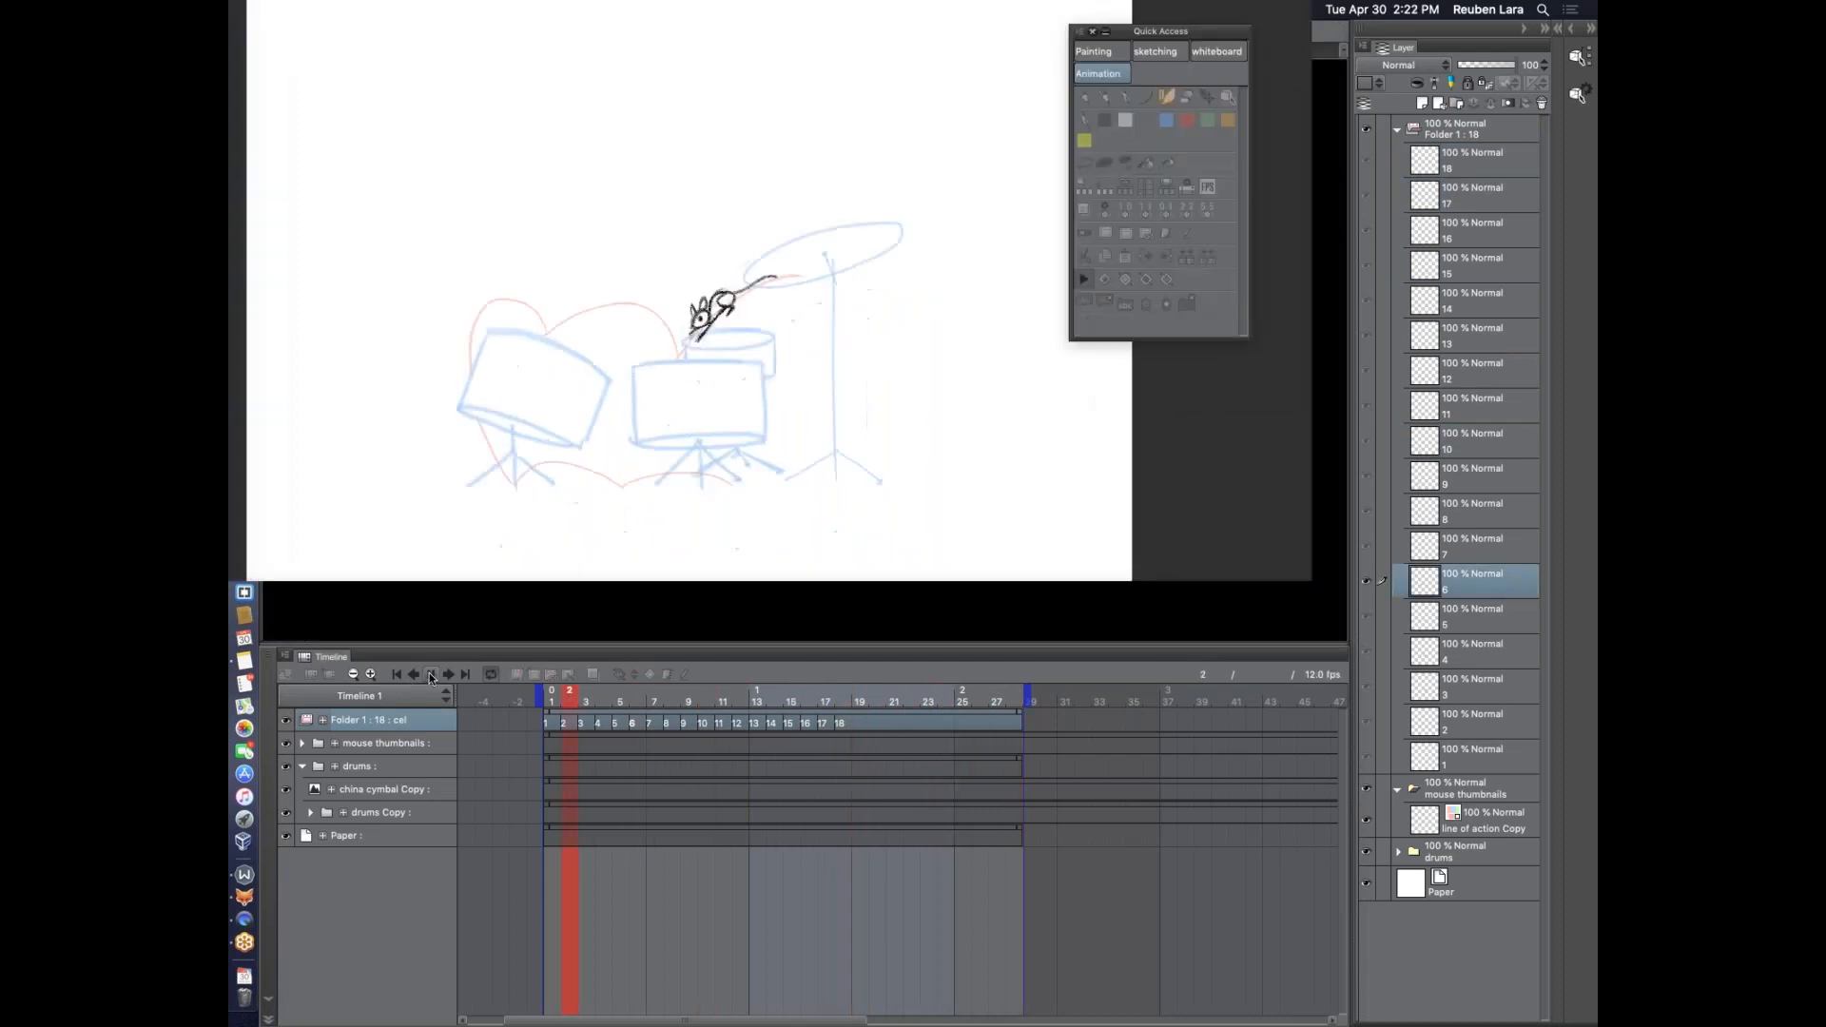
{"action": "left_click", "coordinate": [430, 671]}
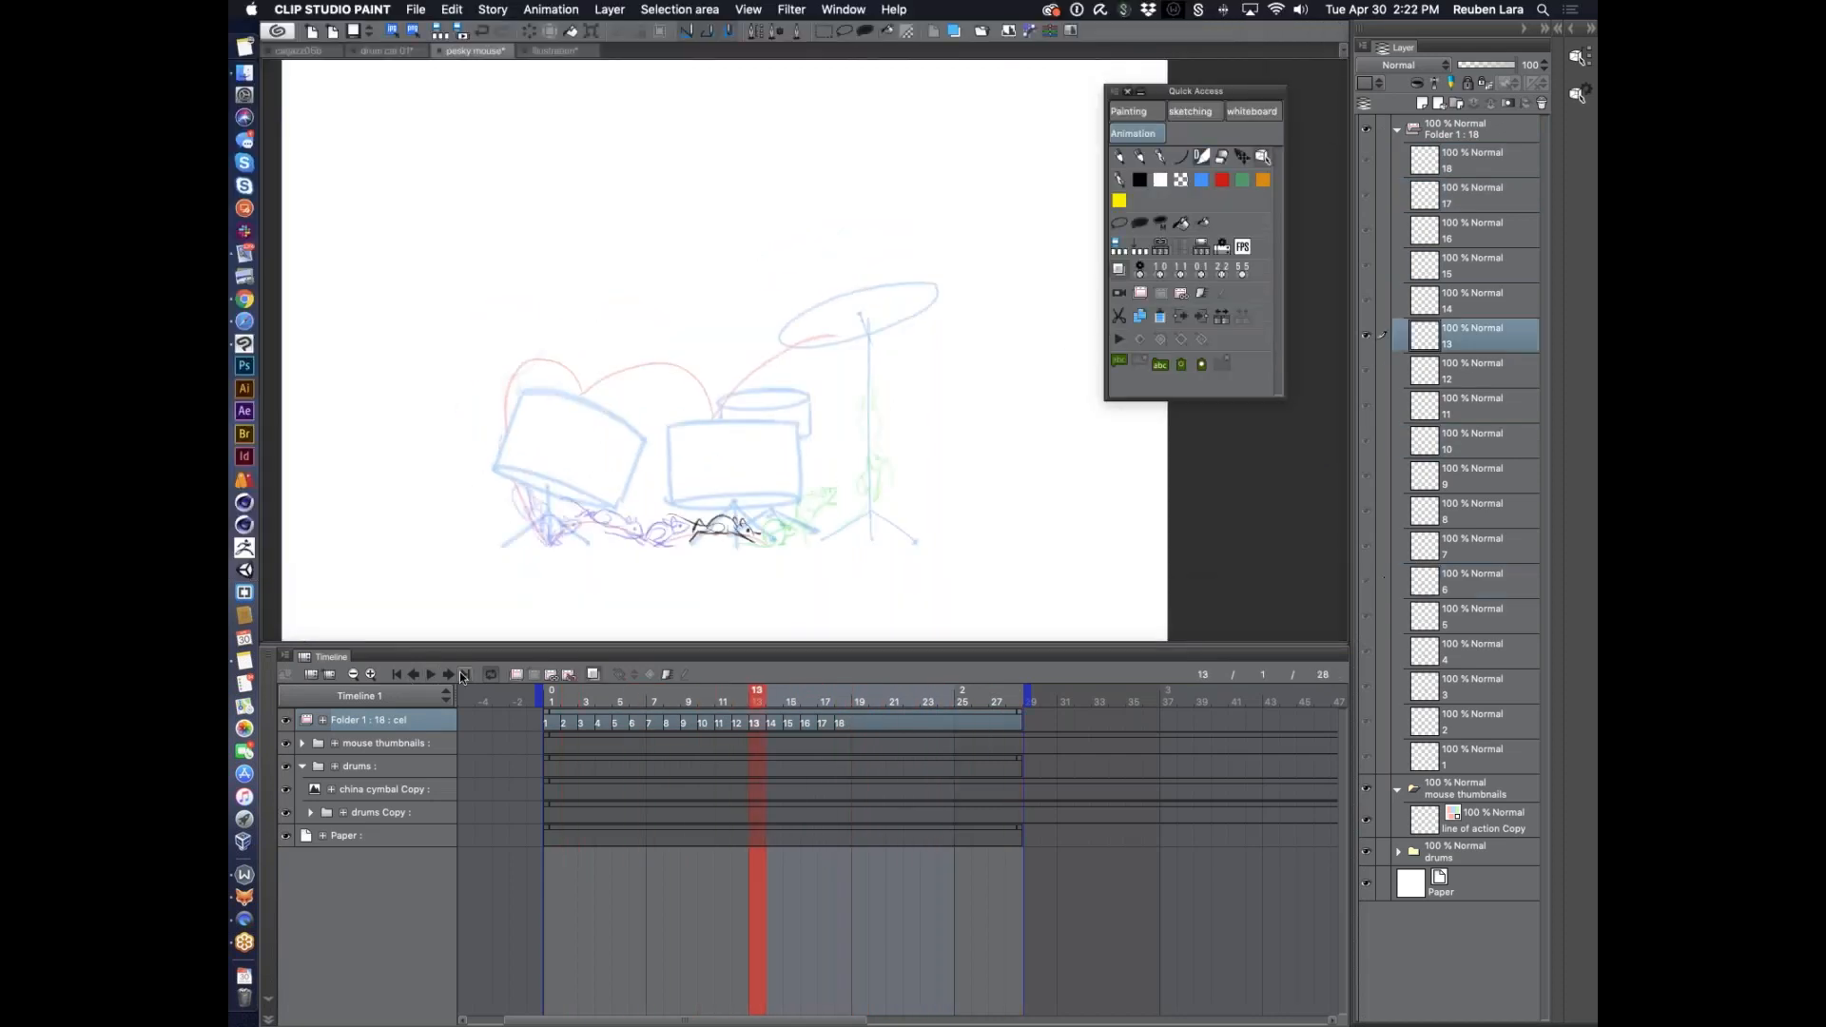
Turn off onion skin and scrub around frame 14 to find where the mouse's run should start
{"action": "left_click", "coordinate": [592, 676]}
{"action": "mouse_move", "coordinate": [757, 697]}
{"action": "left_mouse_down"}
{"action": "mouse_move", "coordinate": [807, 698]}
{"action": "mouse_move", "coordinate": [756, 697]}
{"action": "mouse_move", "coordinate": [775, 703]}
{"action": "left_mouse_up"}
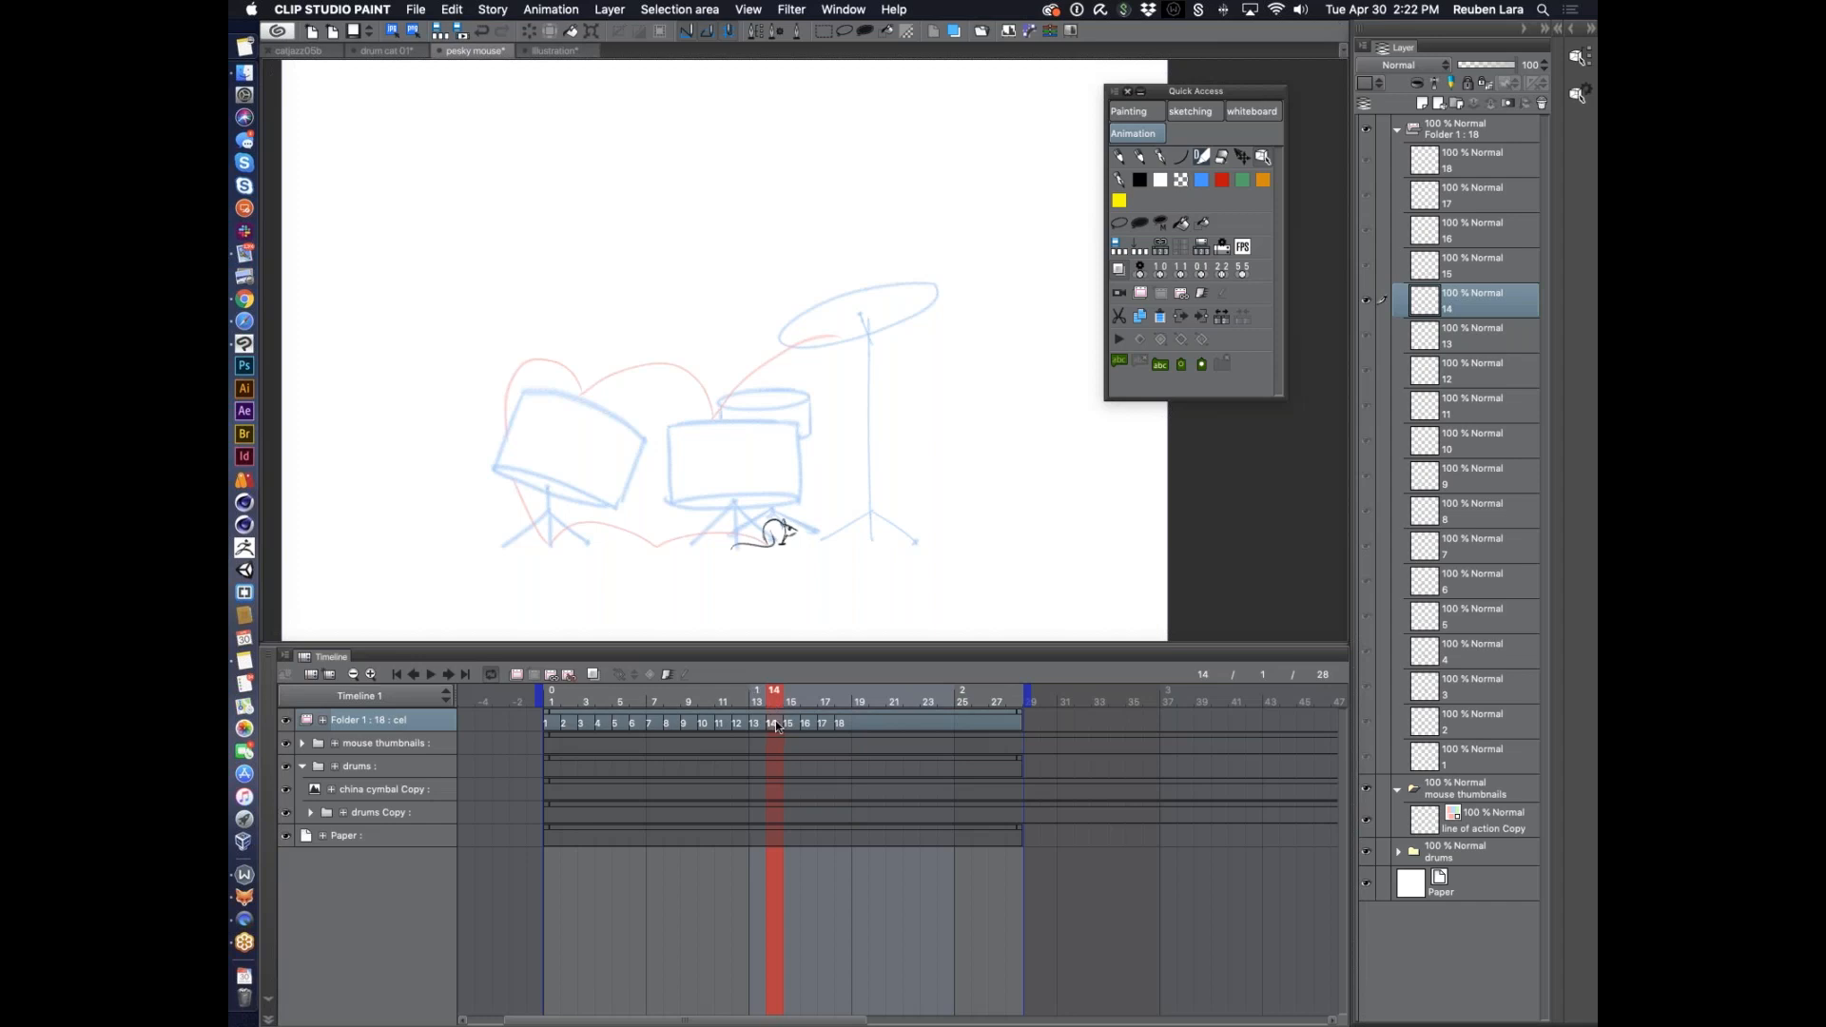
{"action": "left_click", "coordinate": [763, 698]}
{"action": "left_click", "coordinate": [776, 696]}
{"action": "left_click", "coordinate": [784, 693]}
{"action": "left_click", "coordinate": [780, 694]}
Cut cels 15 to 18, shift cels 1 to 14 to start at frame 10, and paste the cut cels at frame 1
{"action": "left_click_drag", "start_coordinate": [860, 725], "coordinate": [781, 729]}
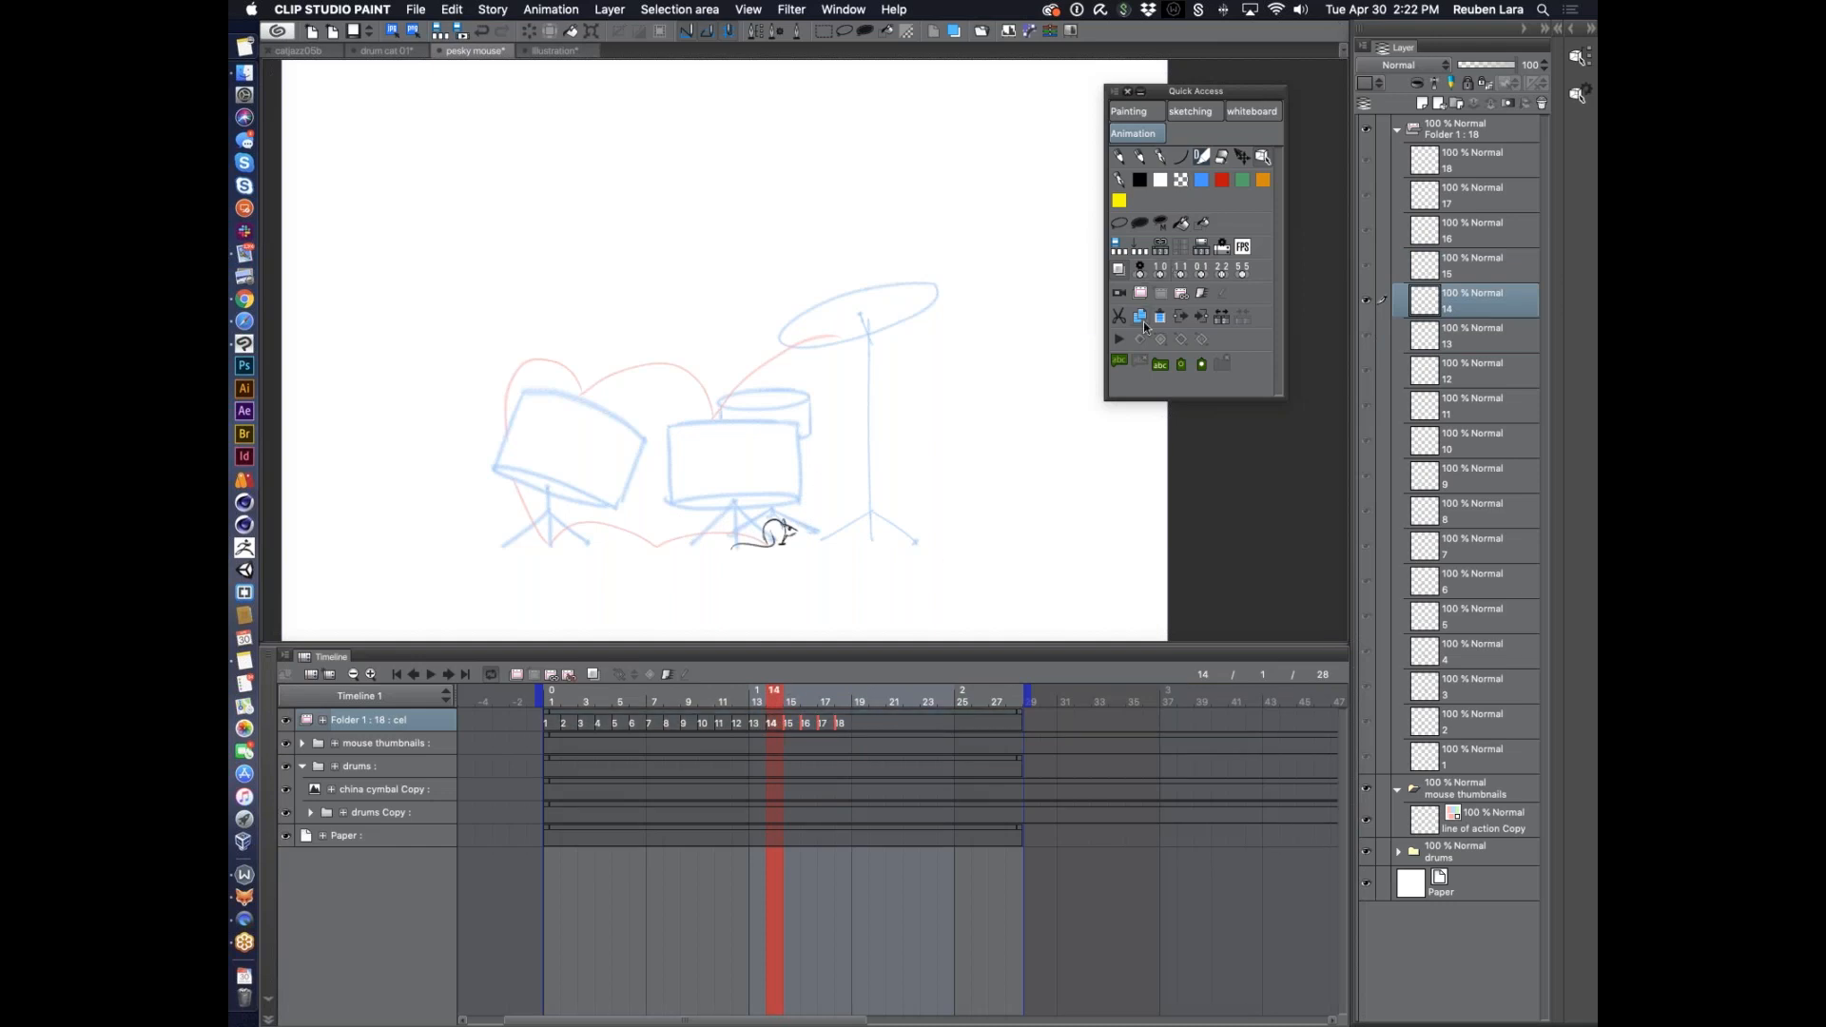
{"action": "left_click", "coordinate": [1116, 320]}
{"action": "left_click_drag", "start_coordinate": [785, 725], "coordinate": [545, 727]}
{"action": "left_click_drag", "start_coordinate": [719, 723], "coordinate": [719, 723]}
{"action": "mouse_move", "coordinate": [546, 723]}
{"action": "left_mouse_down"}
{"action": "mouse_move", "coordinate": [699, 725]}
{"action": "mouse_move", "coordinate": [554, 709]}
{"action": "left_mouse_up"}
{"action": "left_click", "coordinate": [1160, 316]}
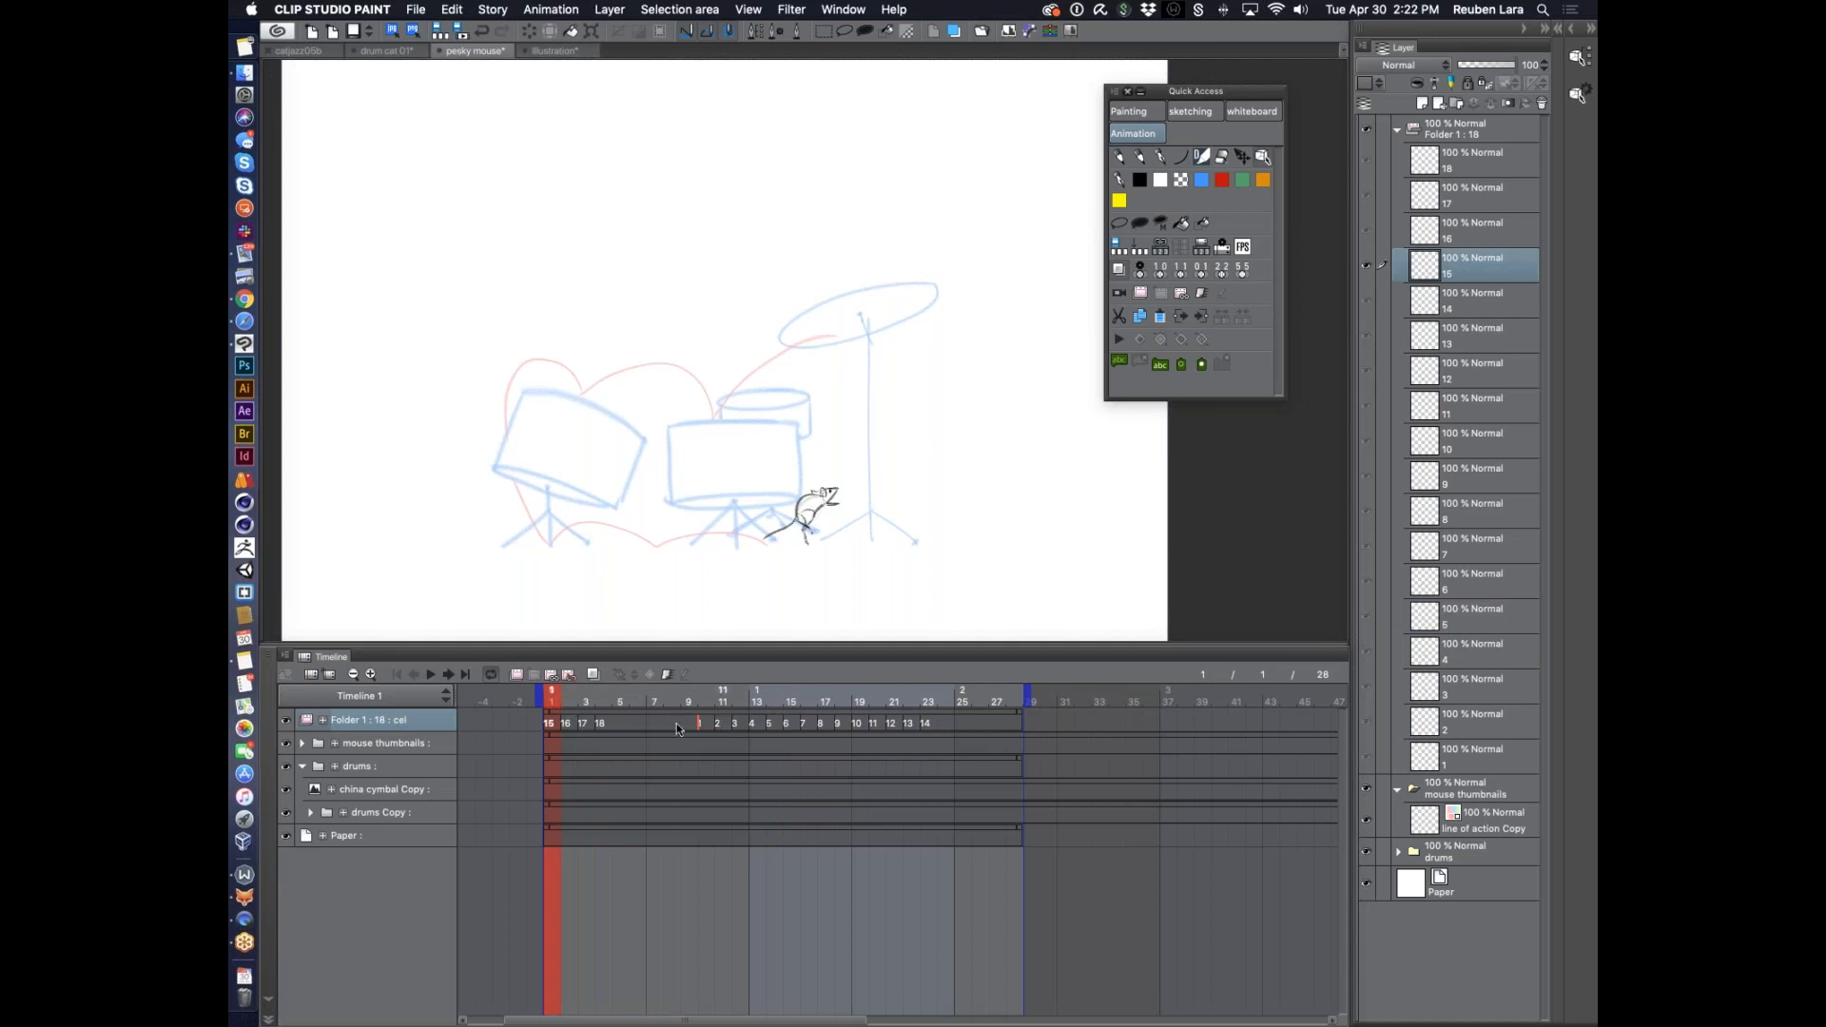
Shift cels 15 to 18 to start at frame 2, and move cel 14 from frame 23 to frame 1
{"action": "mouse_move", "coordinate": [617, 723]}
{"action": "left_mouse_down"}
{"action": "mouse_move", "coordinate": [550, 724]}
{"action": "mouse_move", "coordinate": [580, 726]}
{"action": "left_mouse_up"}
{"action": "left_click", "coordinate": [925, 724]}
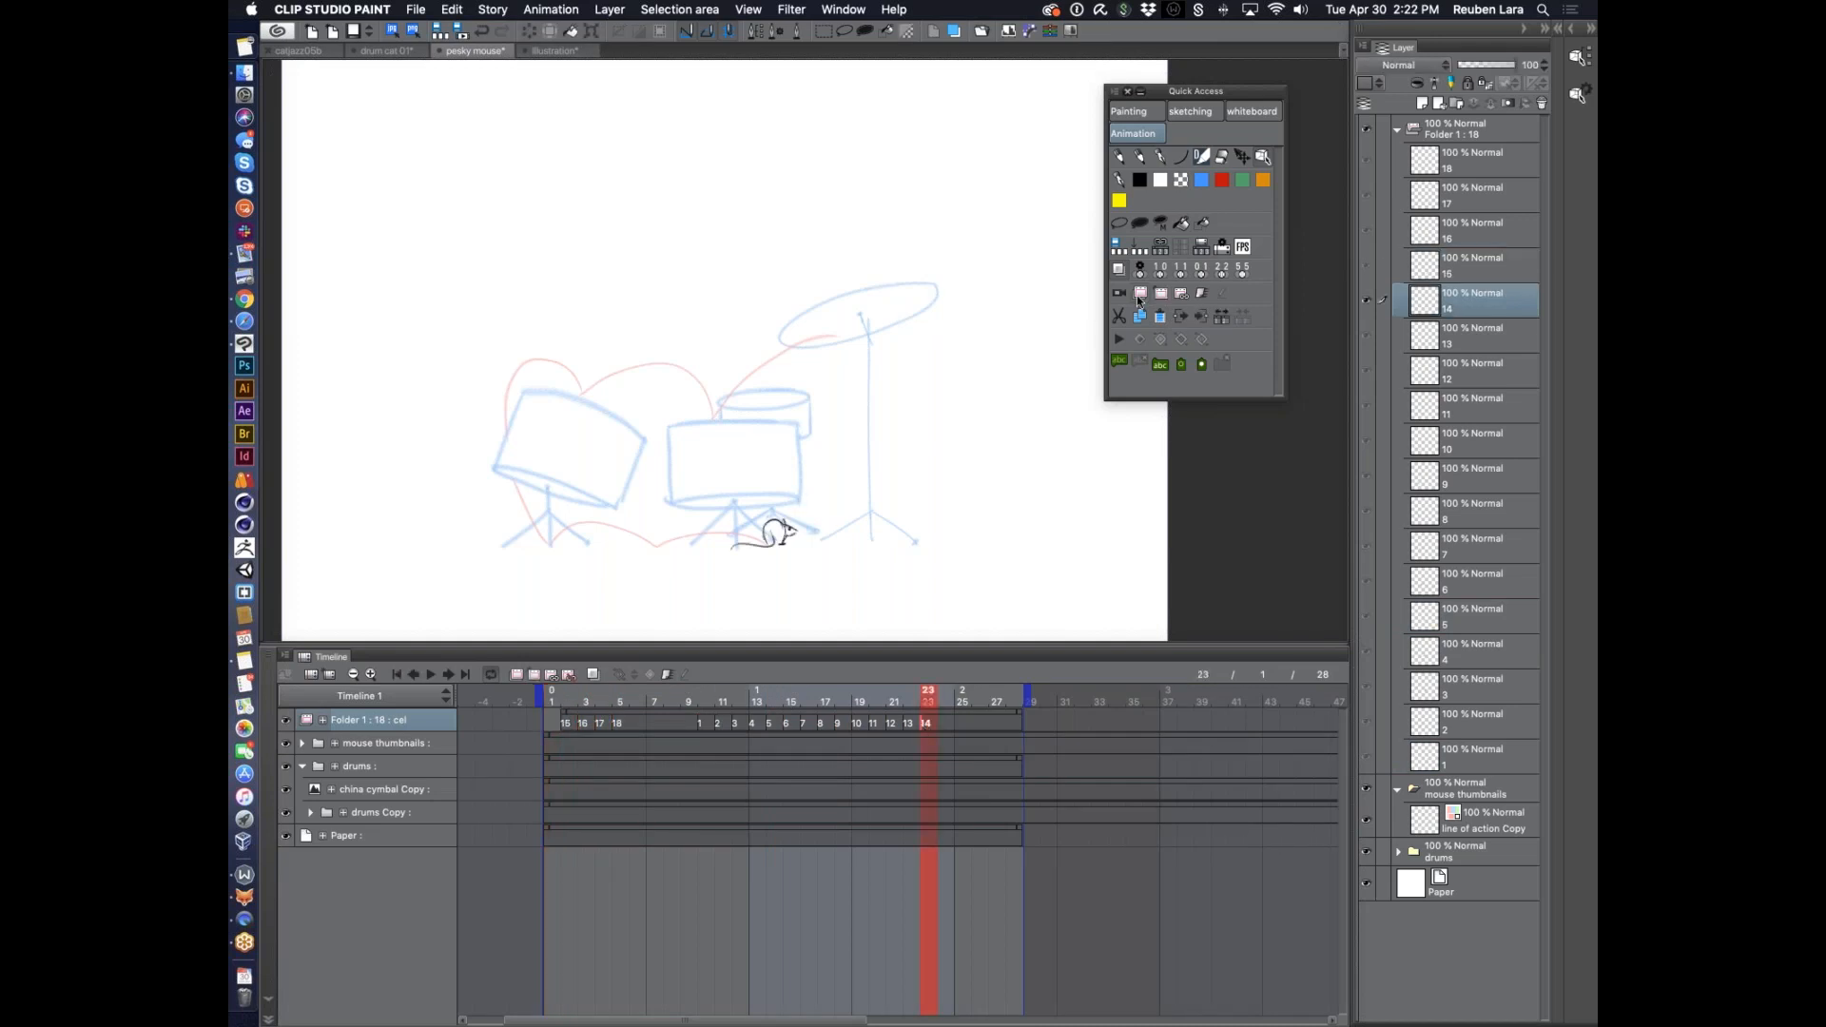
{"action": "left_click", "coordinate": [1119, 318]}
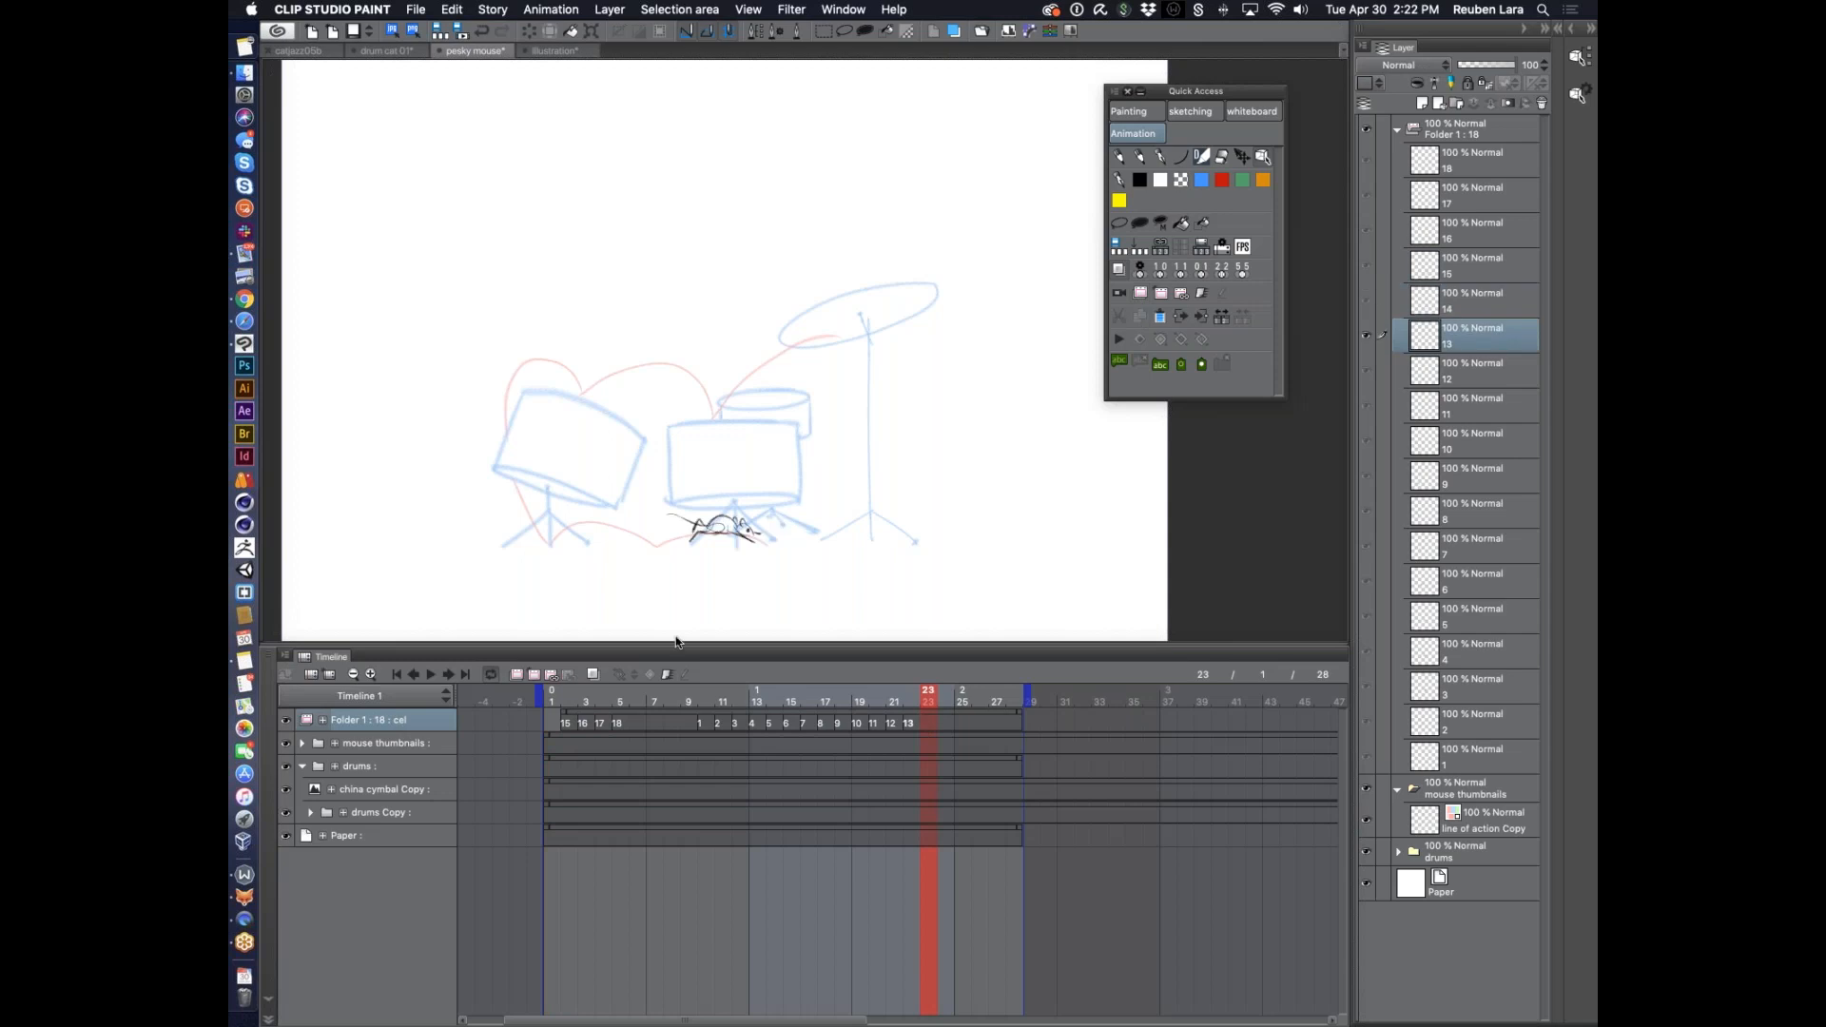
{"action": "left_click", "coordinate": [554, 725]}
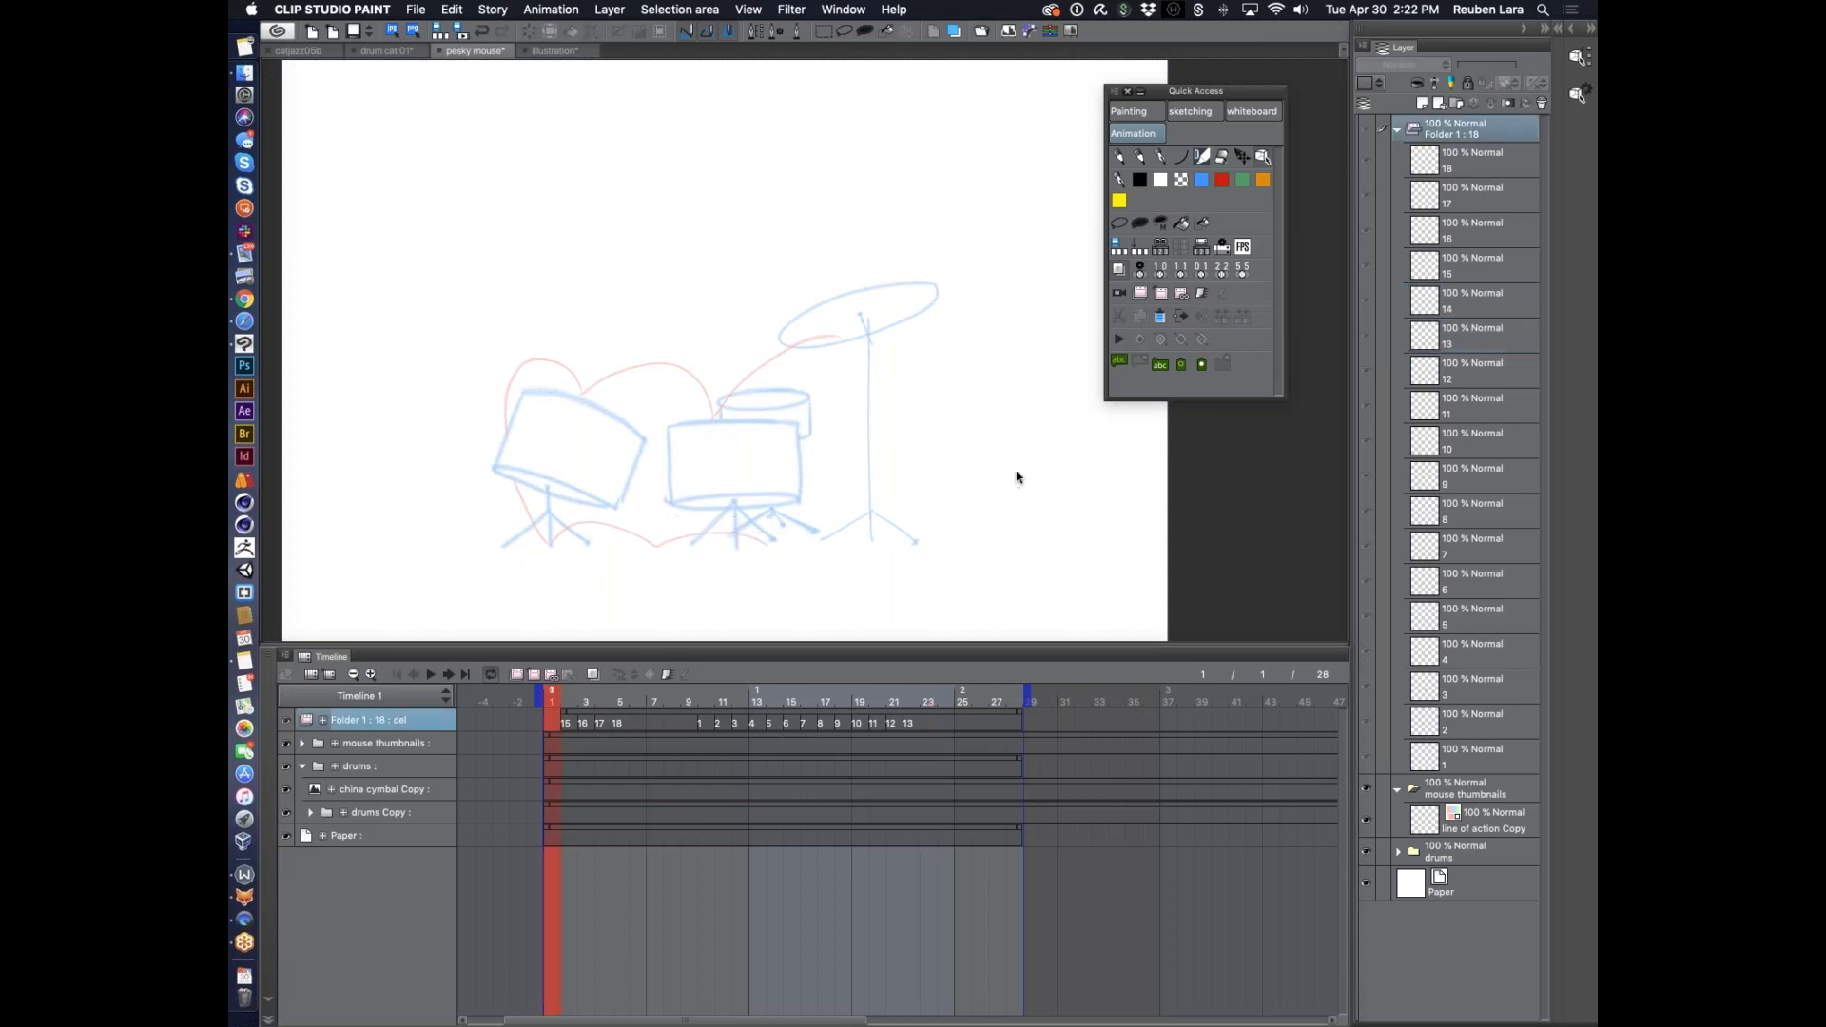
{"action": "left_click", "coordinate": [1149, 318]}
{"action": "left_click", "coordinate": [552, 700]}
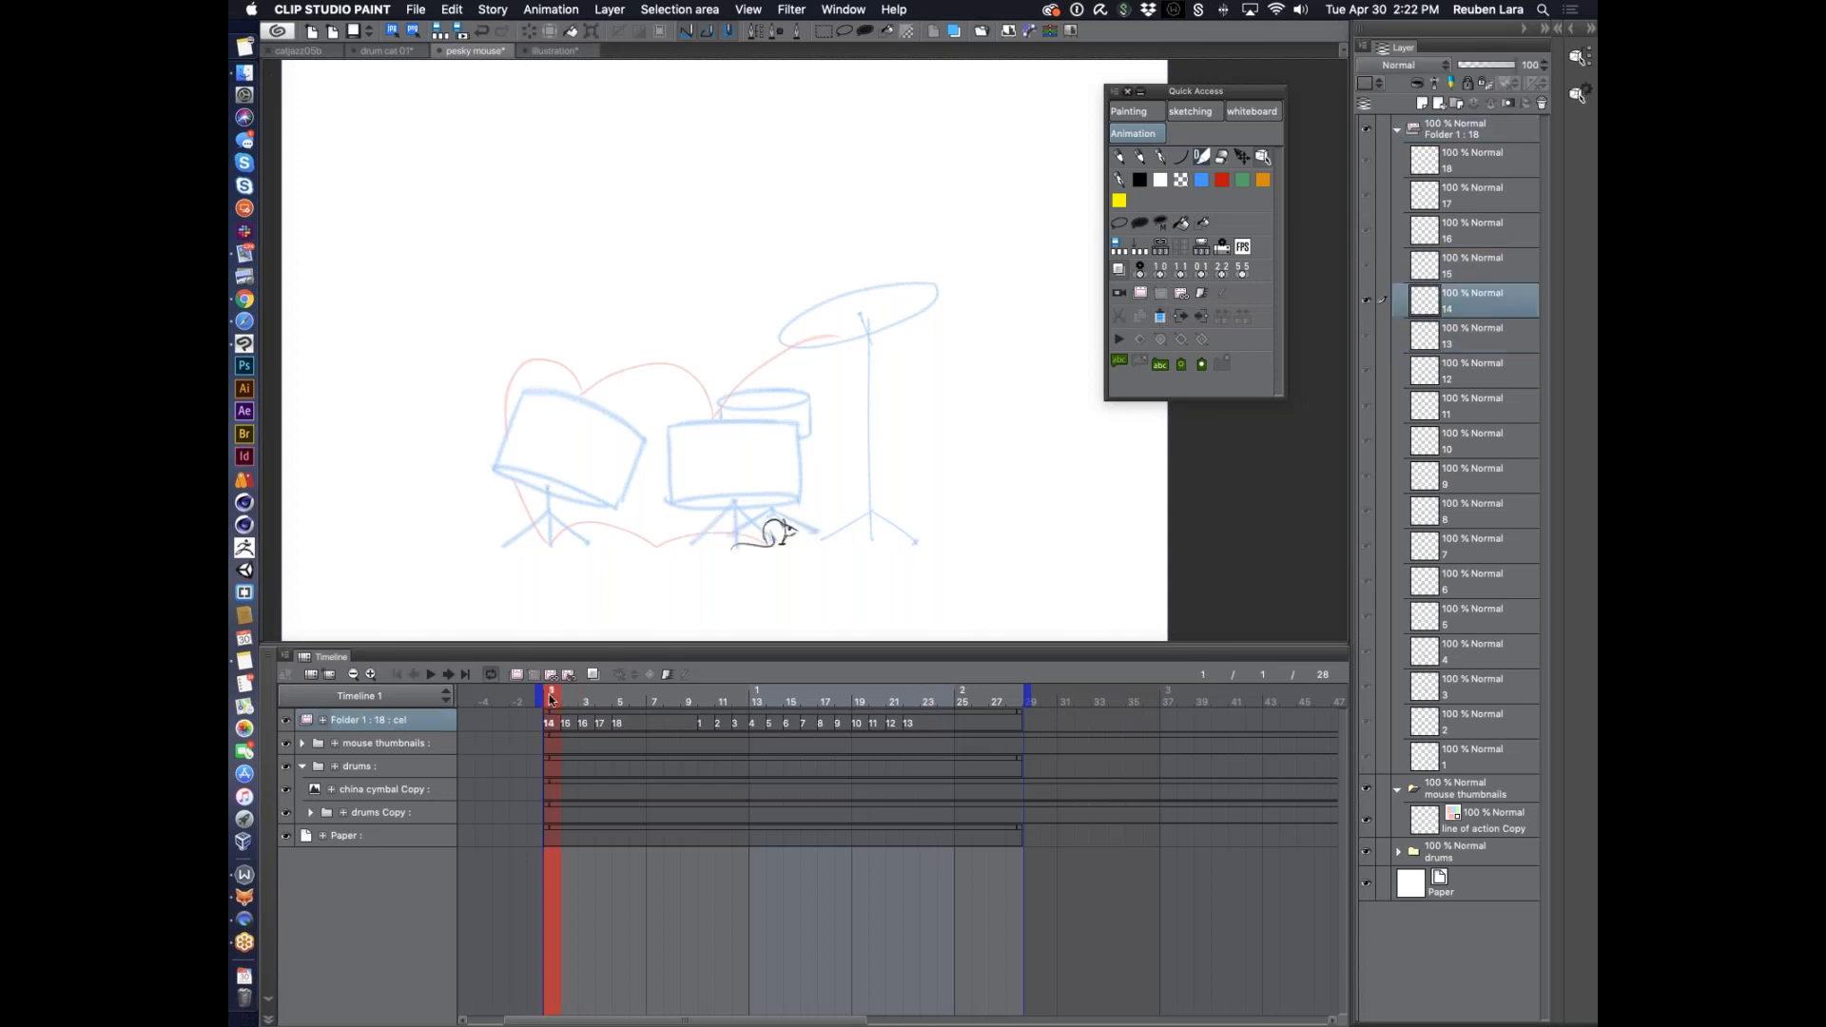
Shift cels 1 to 13 to start at frame 6, directly after cel 18
{"action": "left_click_drag", "start_coordinate": [552, 700], "coordinate": [621, 700]}
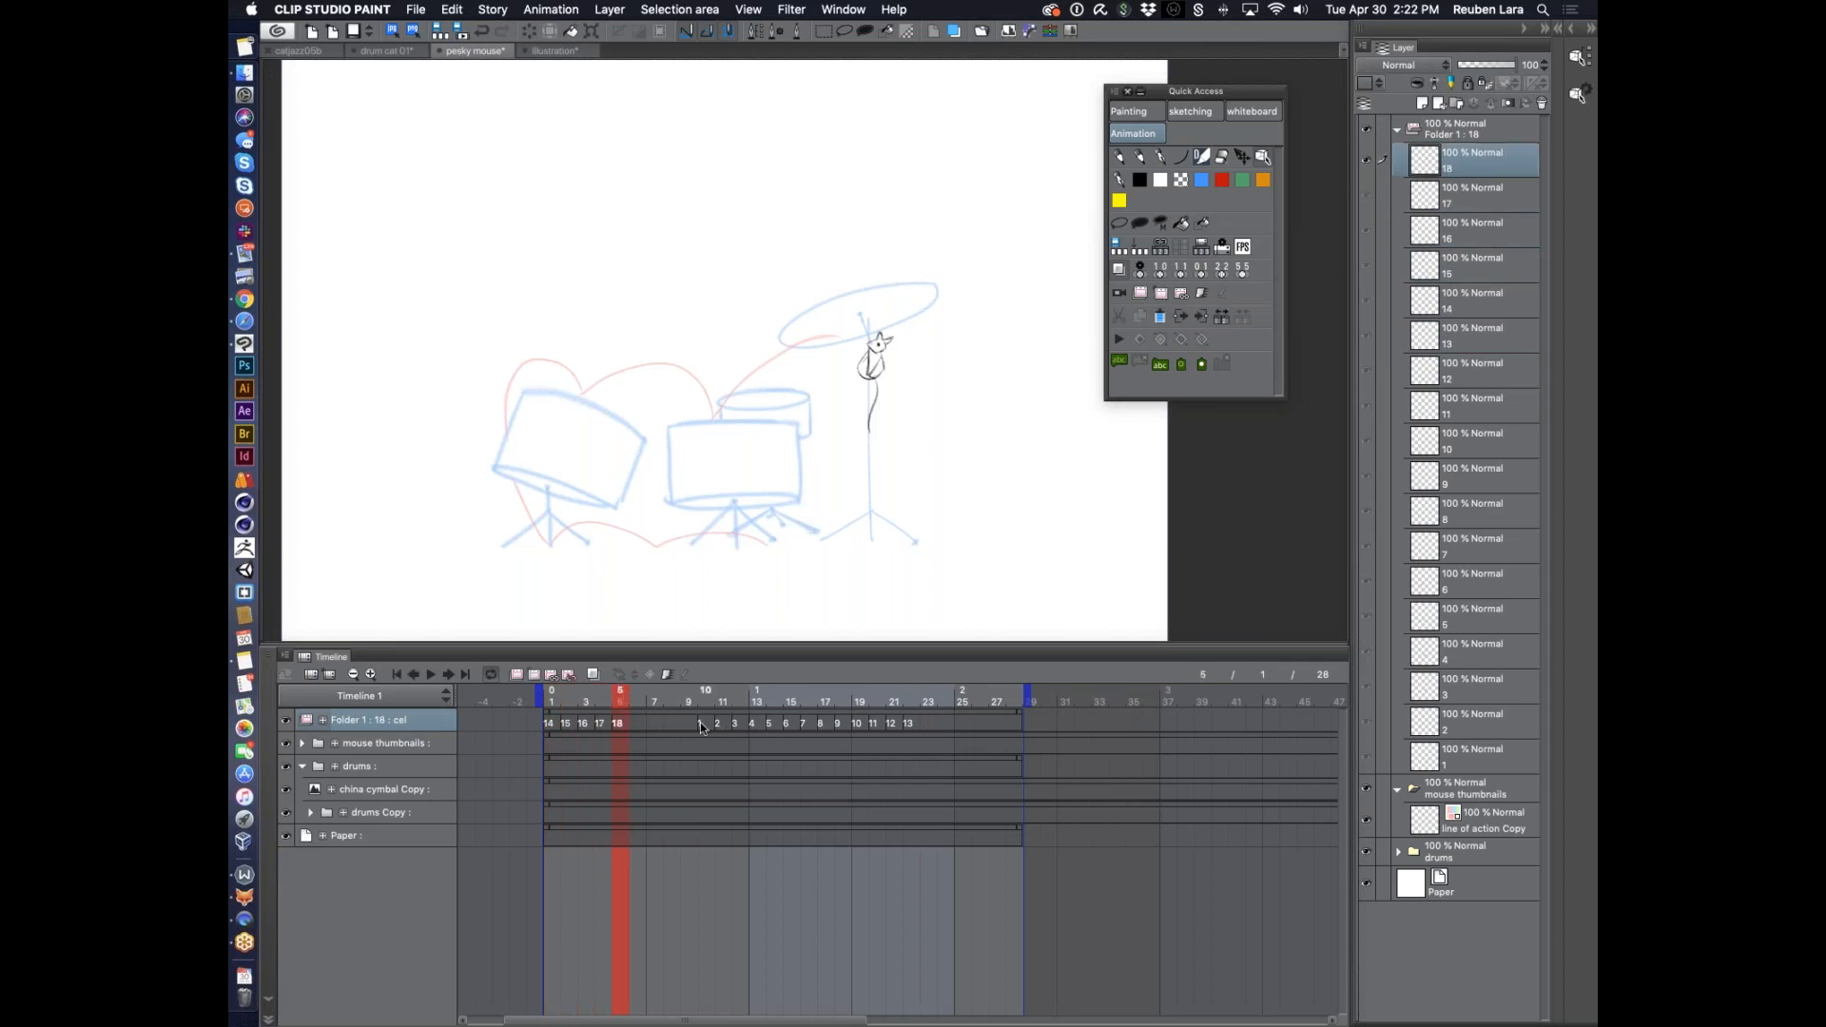
{"action": "left_click_drag", "start_coordinate": [907, 721], "coordinate": [923, 723]}
{"action": "left_click_drag", "start_coordinate": [702, 722], "coordinate": [846, 700]}
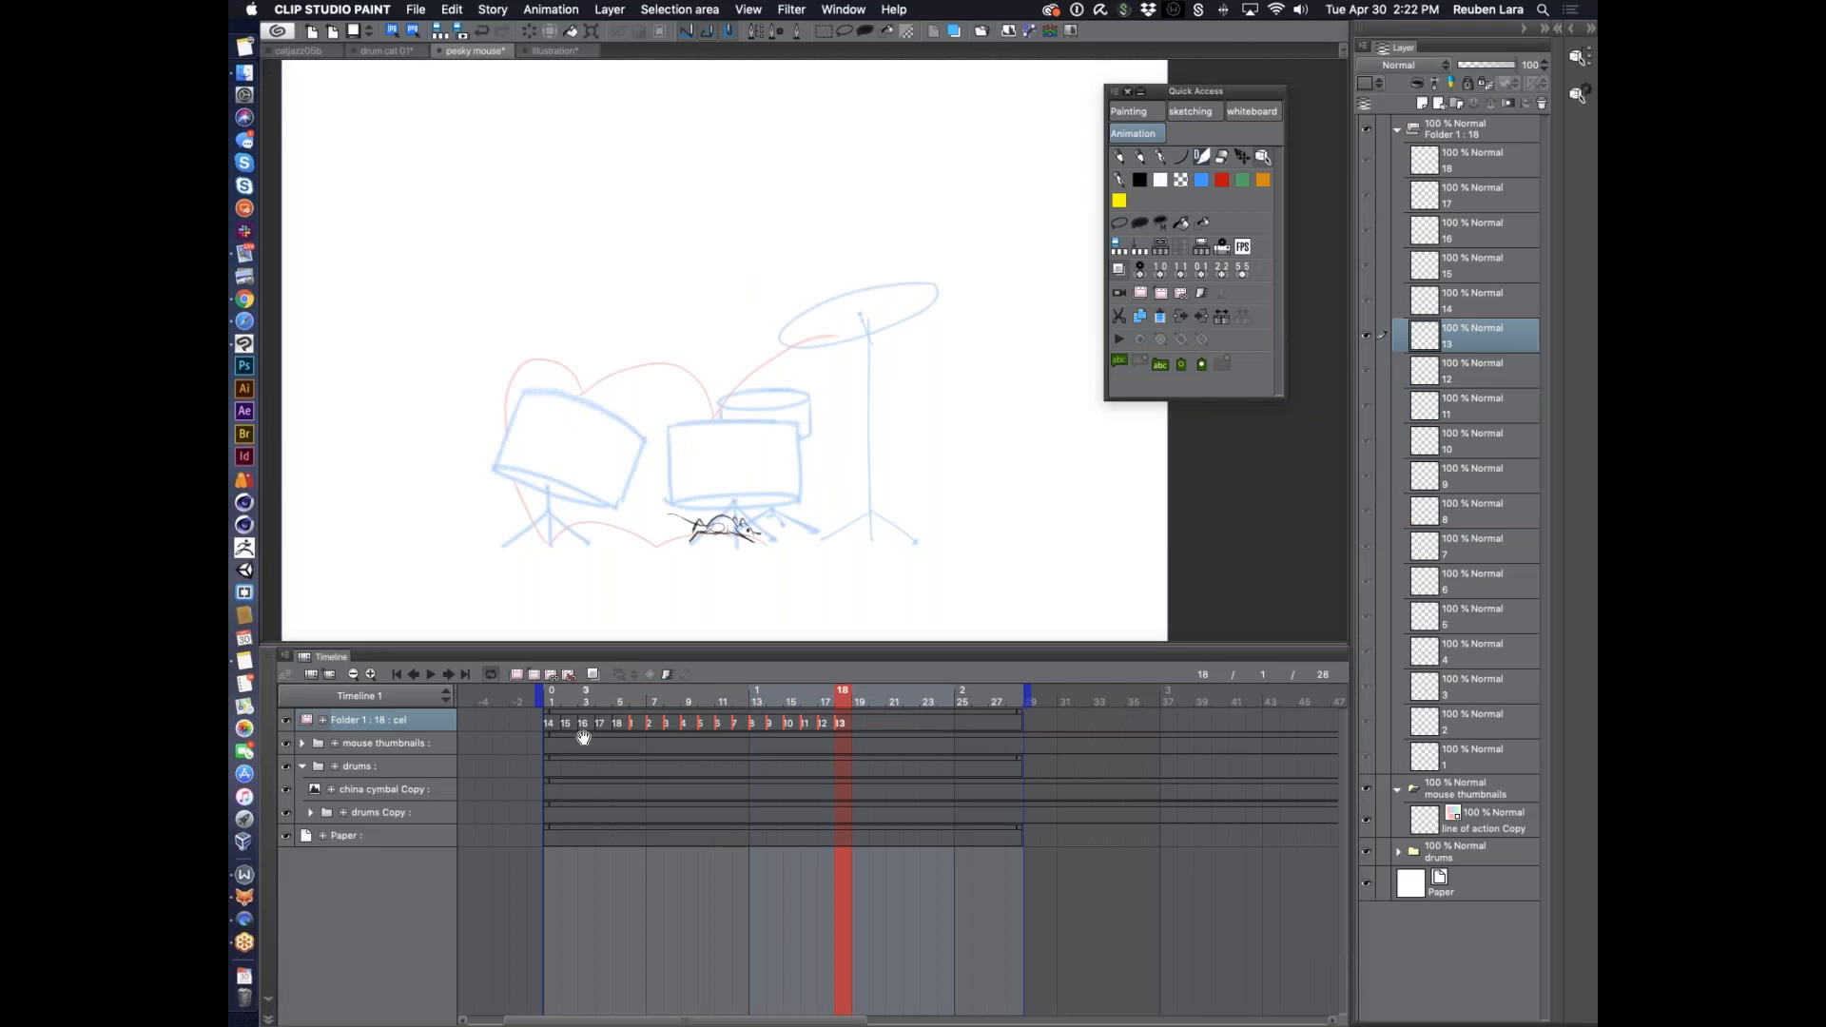
Specify cel 14 again at frame 19, directly after cel 13
{"action": "mouse_move", "coordinate": [860, 701]}
{"action": "left_mouse_down"}
{"action": "mouse_move", "coordinate": [819, 704]}
{"action": "mouse_move", "coordinate": [879, 703]}
{"action": "left_mouse_up"}
{"action": "left_click", "coordinate": [861, 704]}
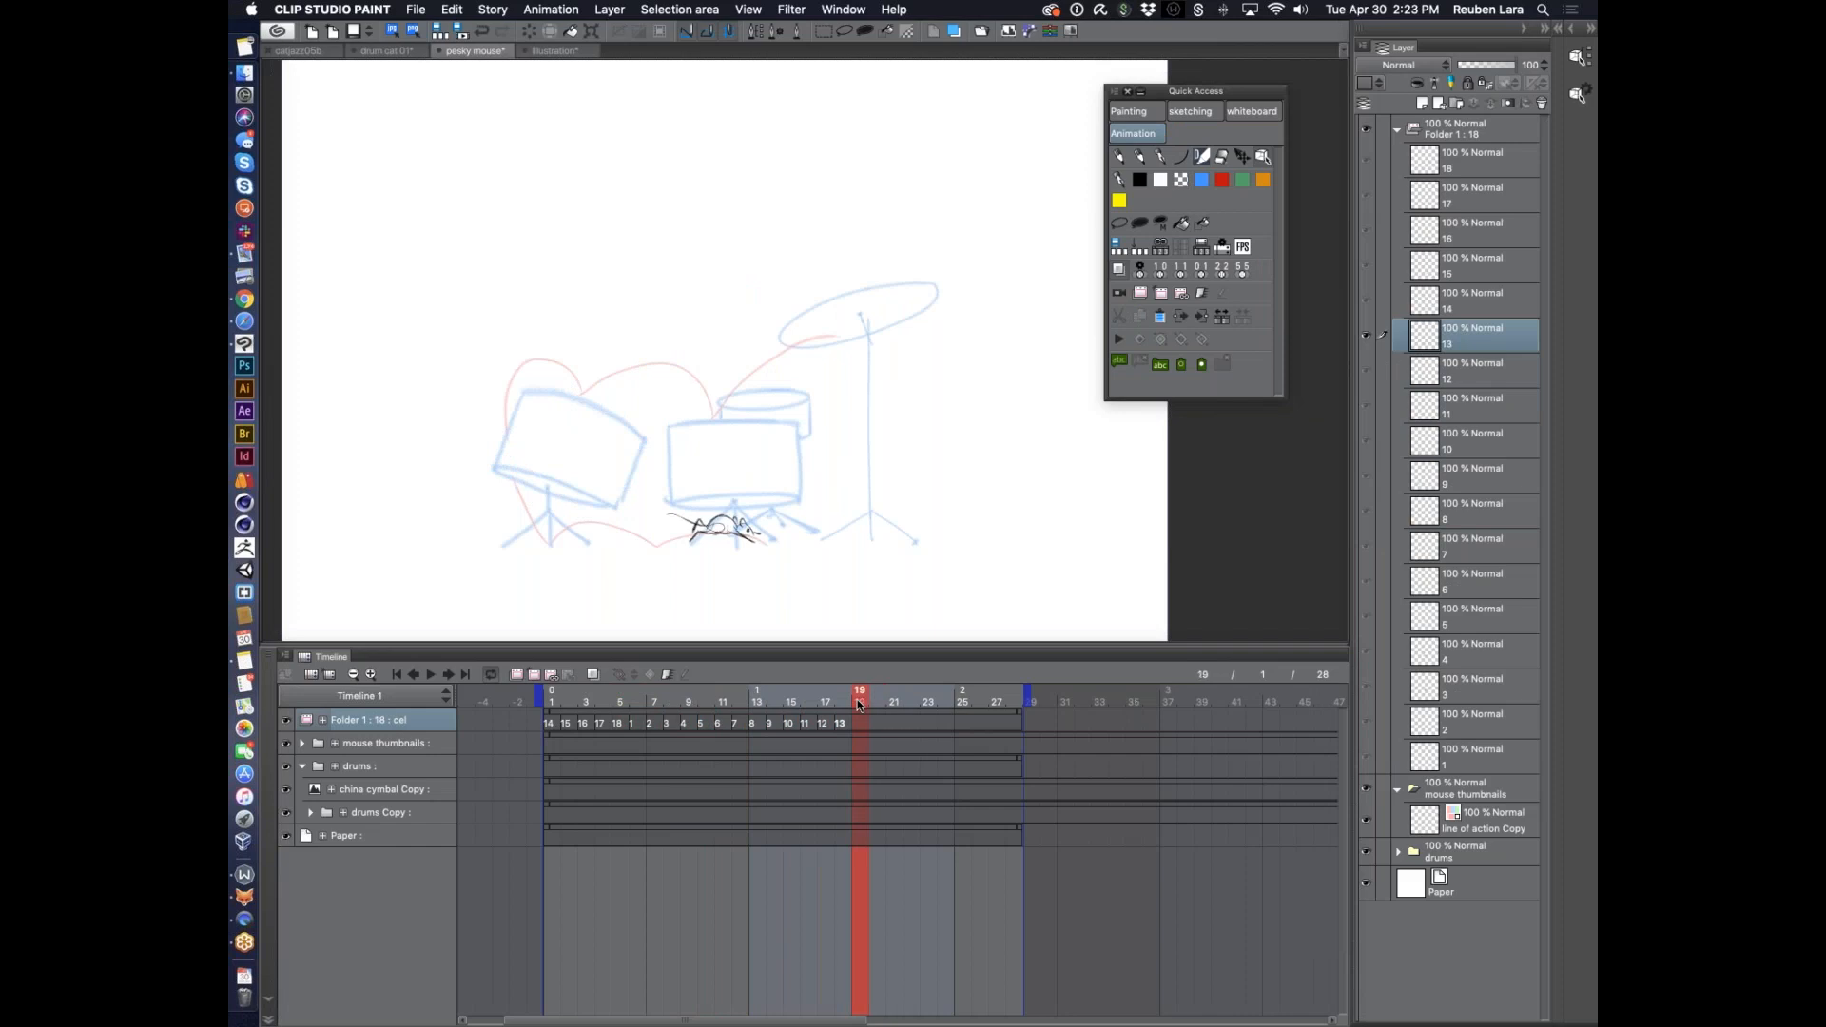
{"action": "left_click", "coordinate": [551, 675]}
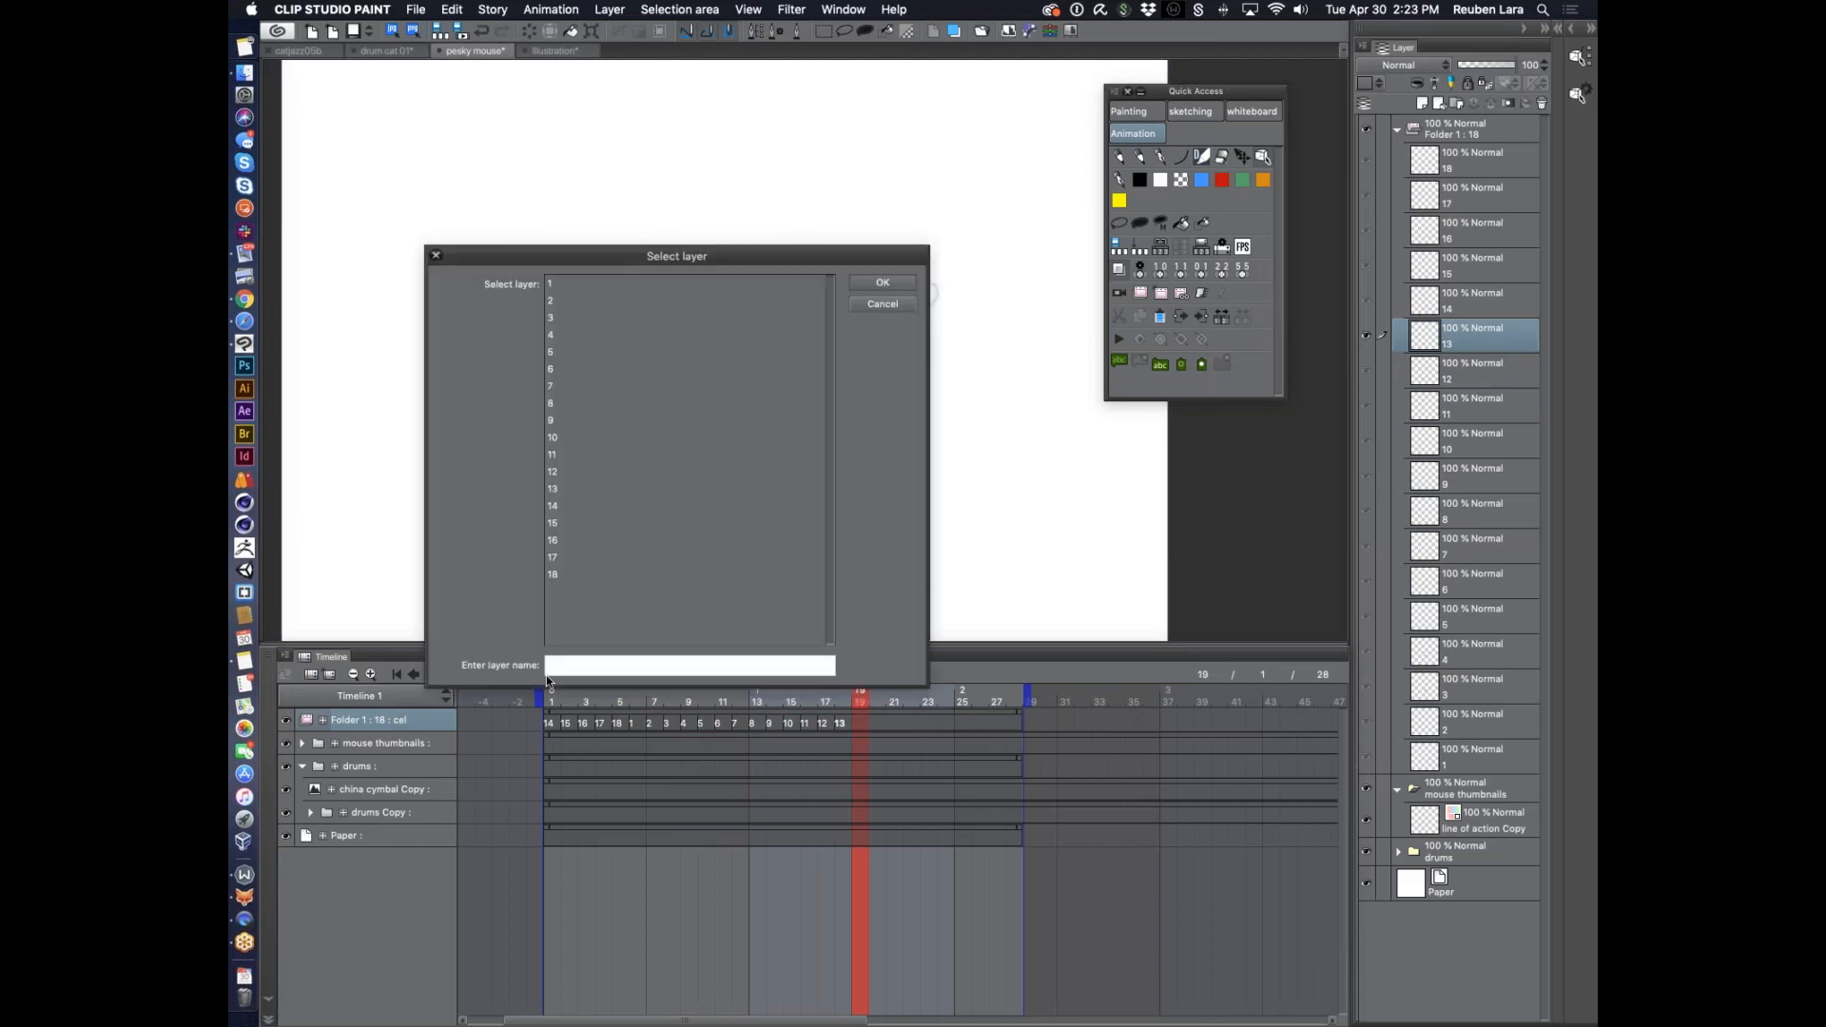
{"action": "left_click", "coordinate": [589, 507]}
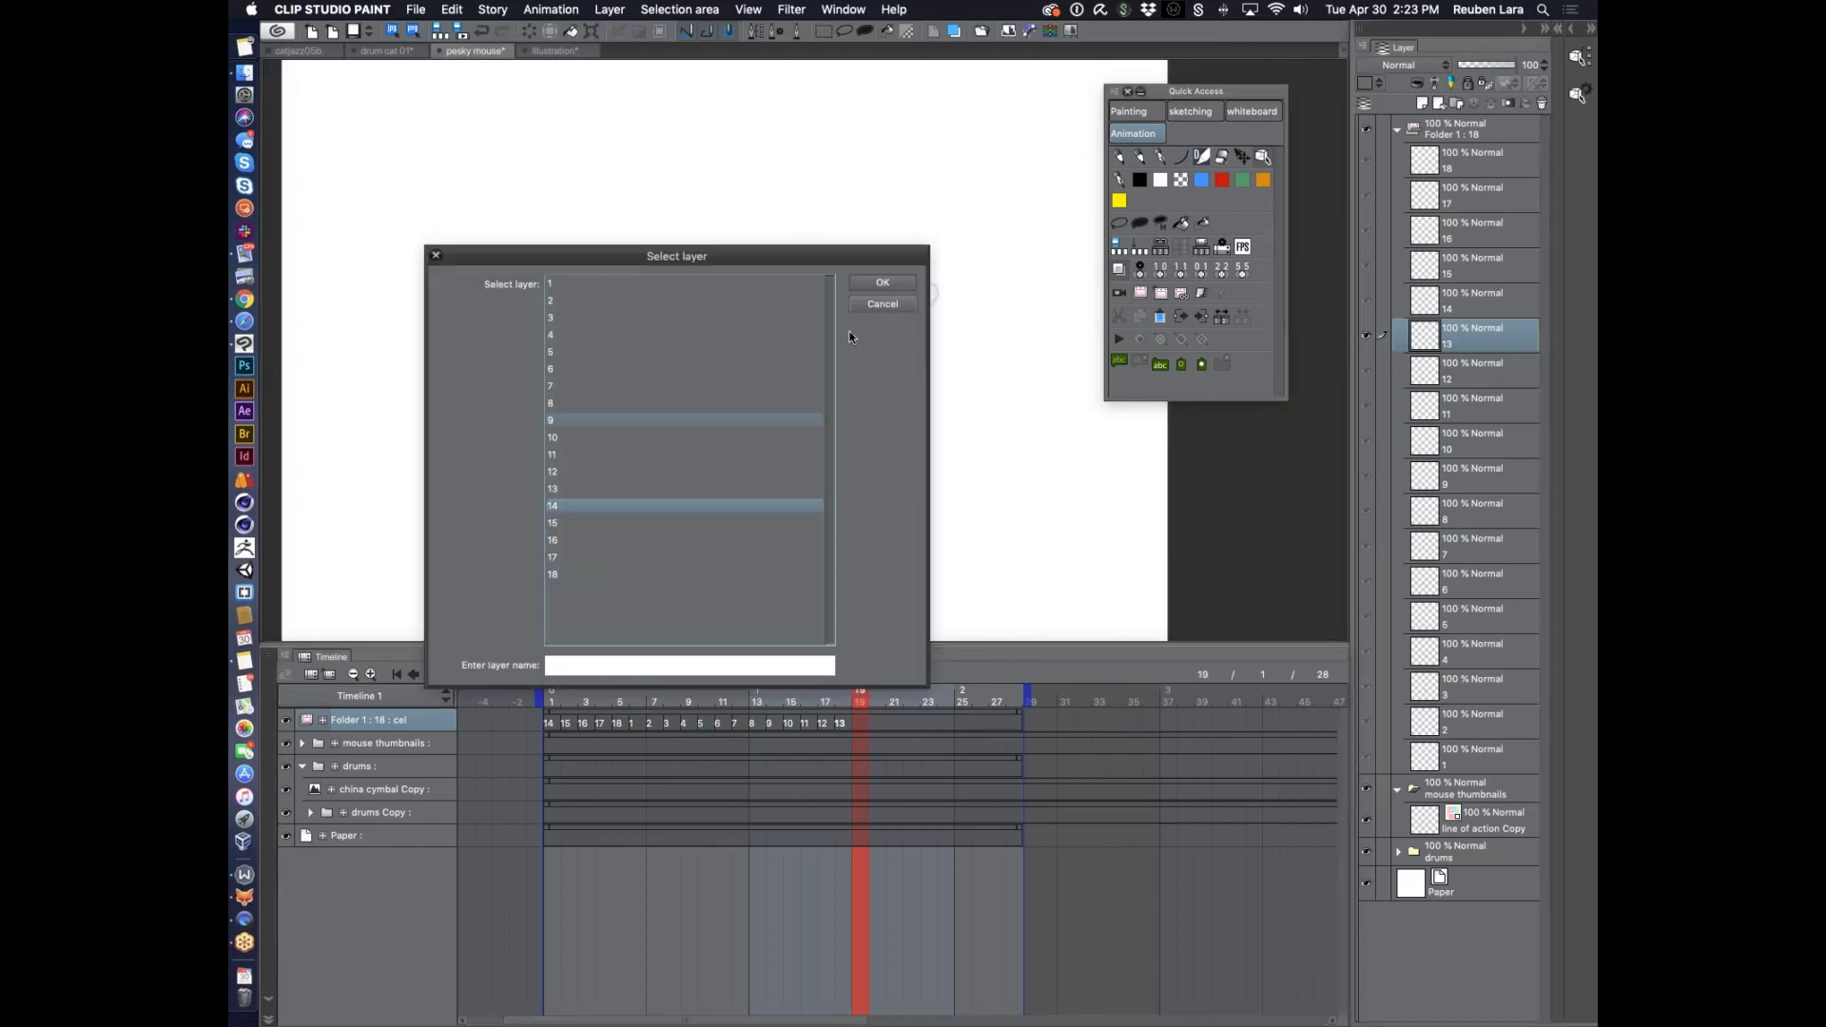
{"action": "left_click", "coordinate": [906, 288]}
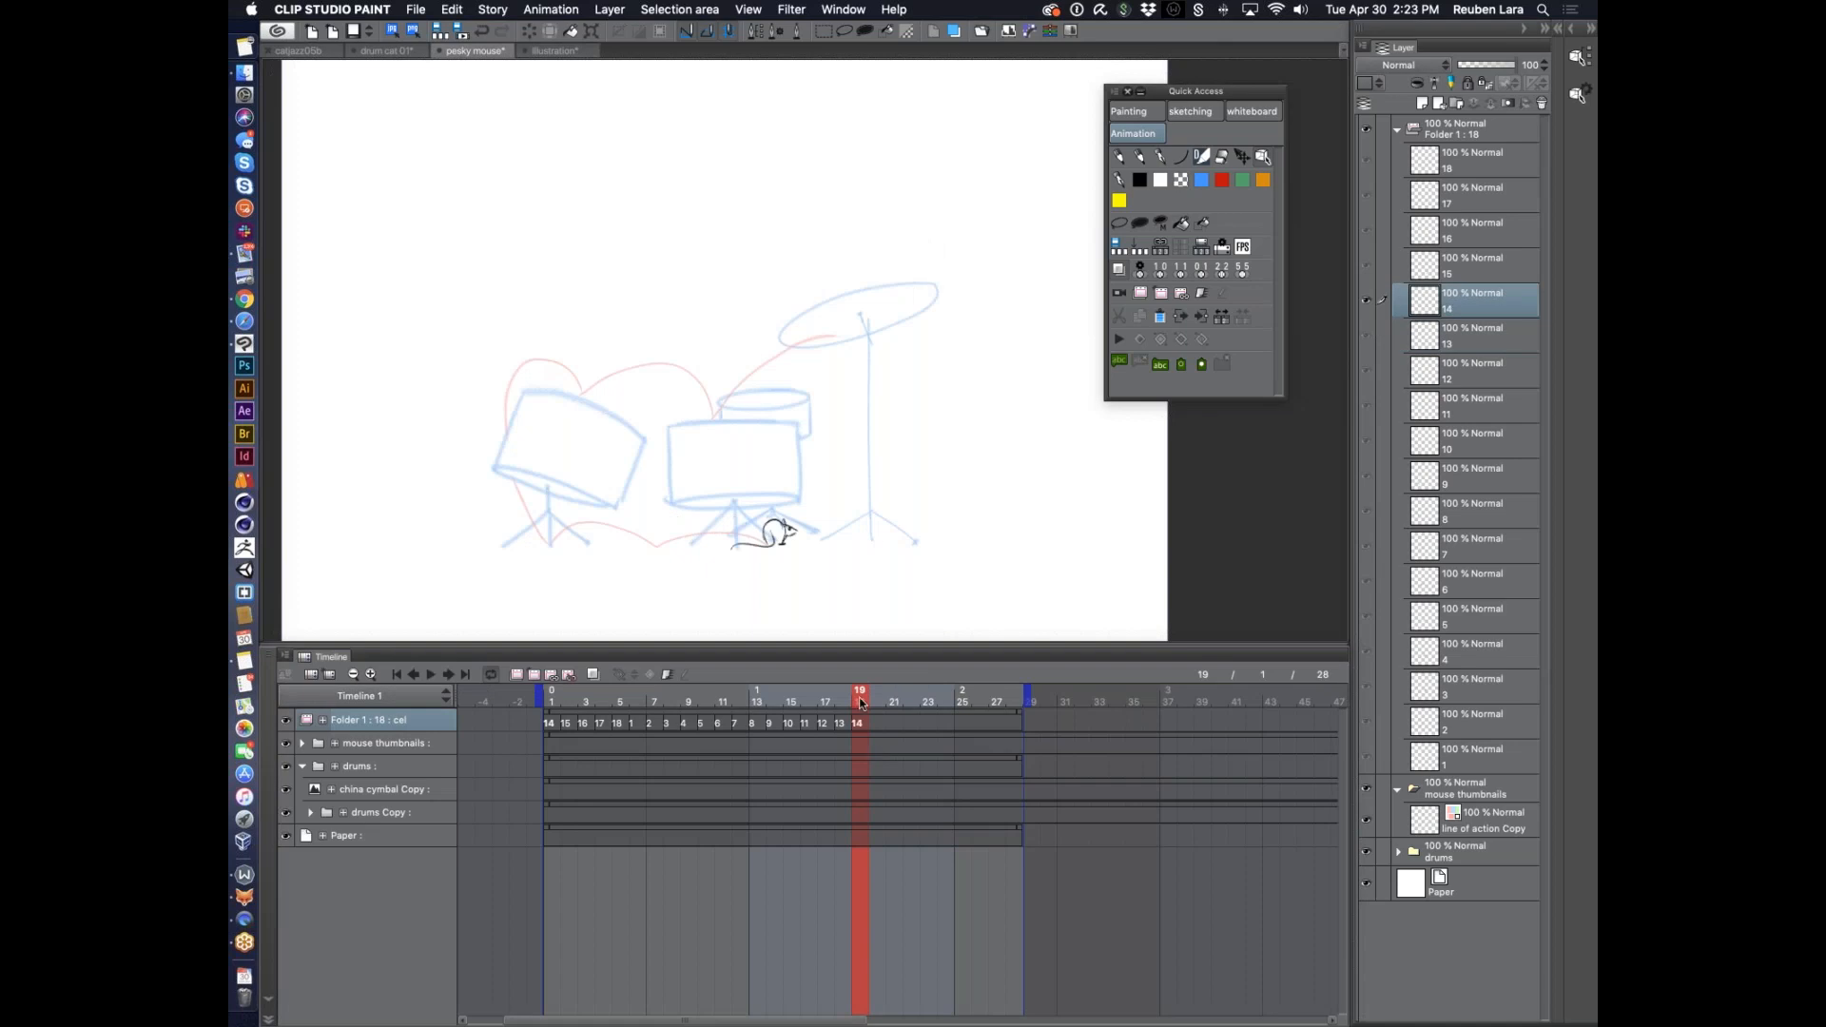
Play the animation and compare cel 2 at frame 7 with cels 6 and 7 at frames 11 and 12
{"action": "key", "text": "space"}
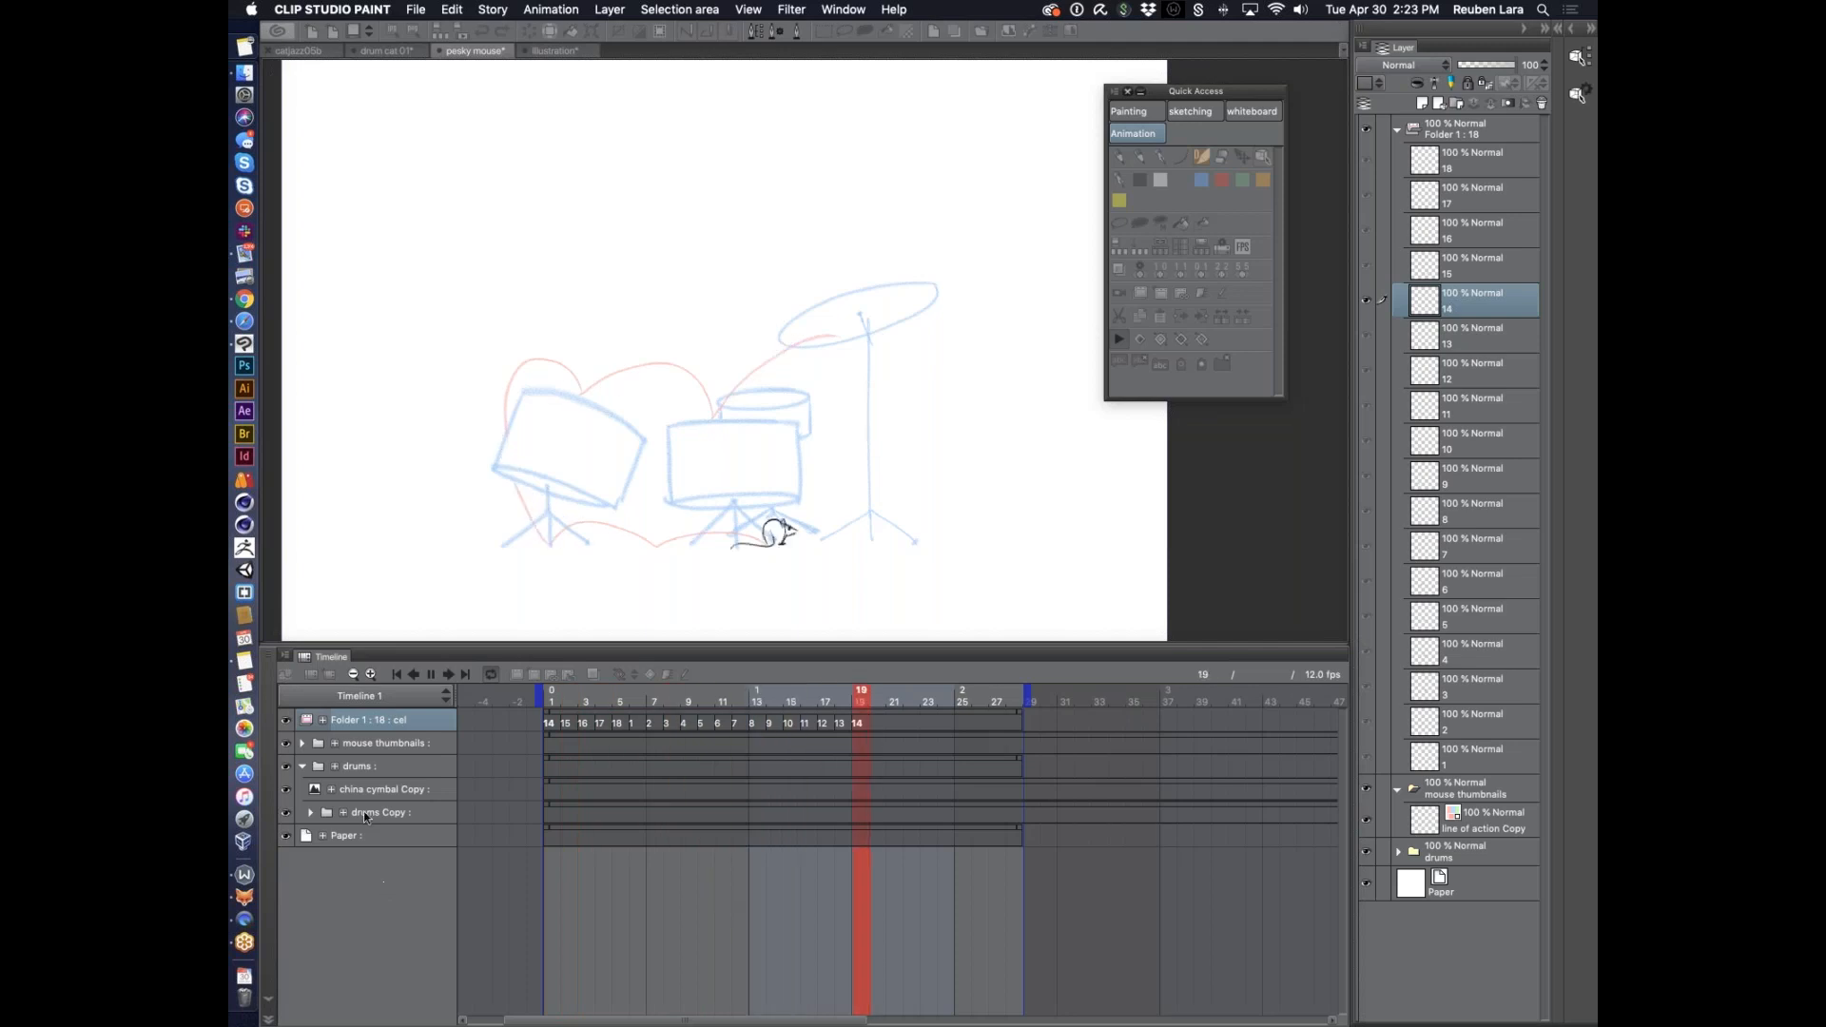
{"action": "mouse_move", "coordinate": [626, 694]}
{"action": "left_mouse_down"}
{"action": "mouse_move", "coordinate": [795, 700]}
{"action": "mouse_move", "coordinate": [741, 700]}
{"action": "left_mouse_up"}
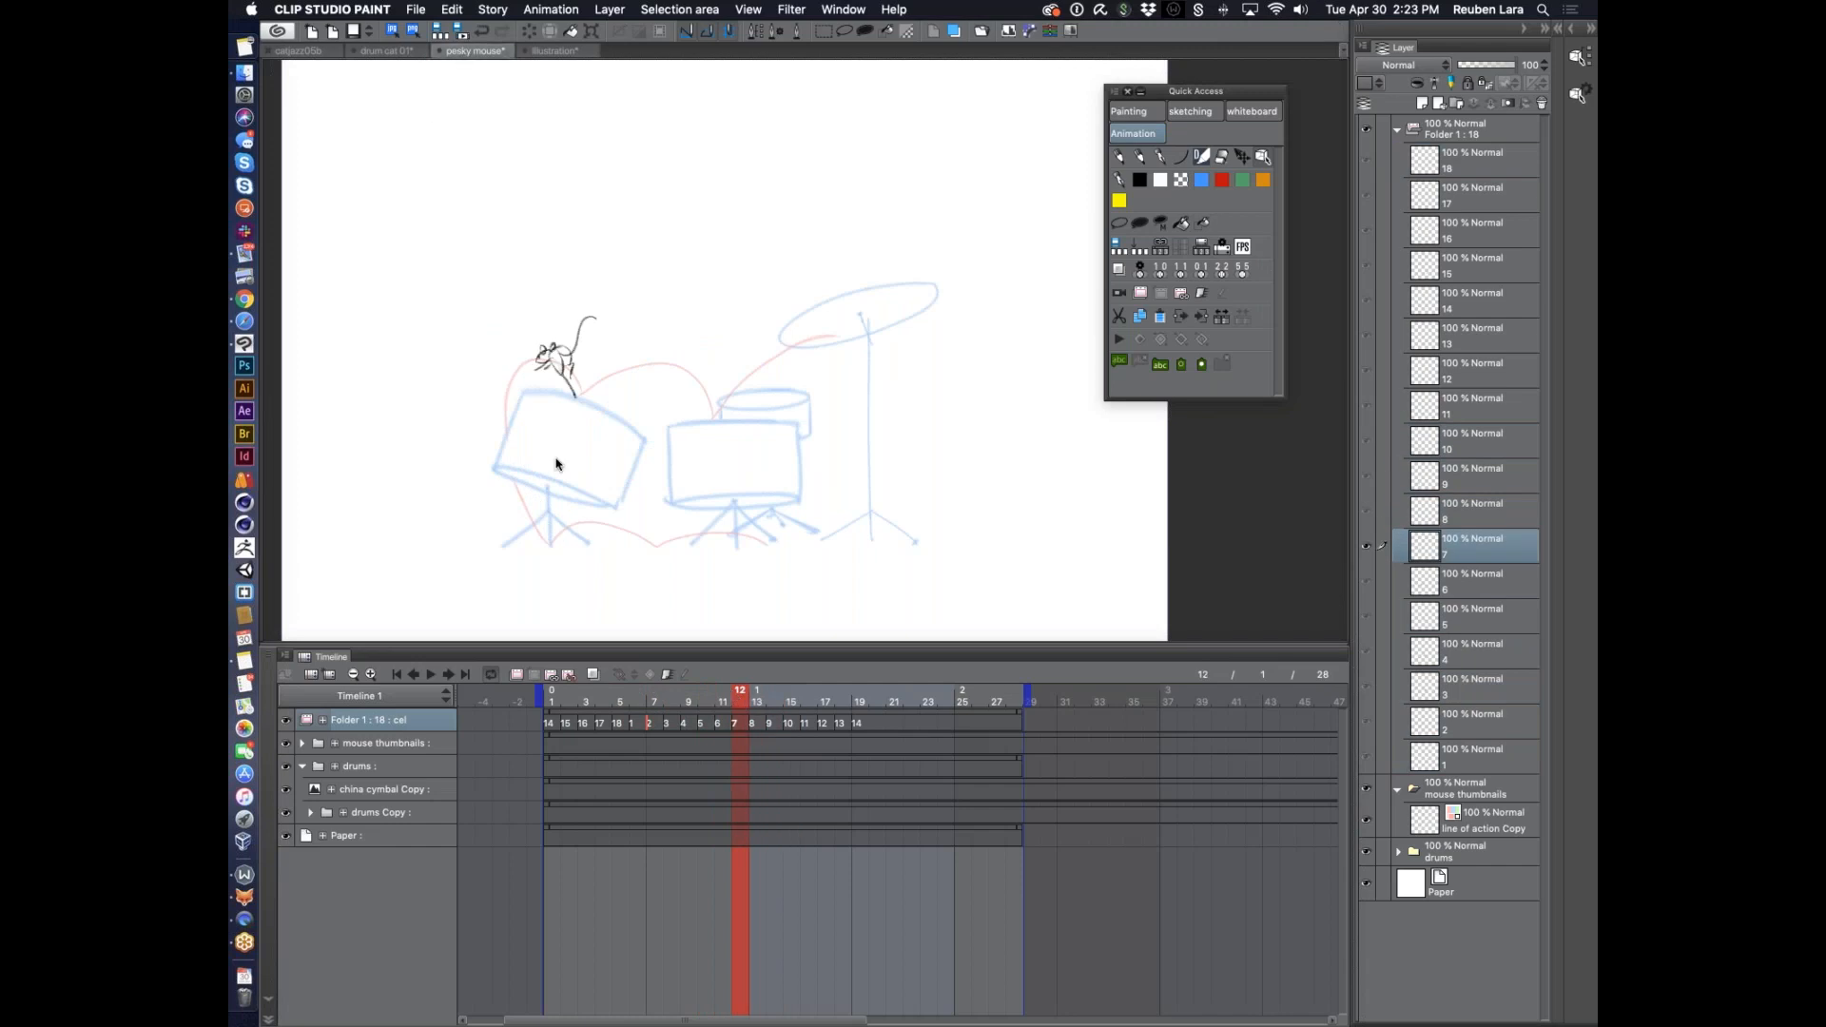
{"action": "mouse_move", "coordinate": [722, 702]}
{"action": "left_mouse_down"}
{"action": "mouse_move", "coordinate": [616, 700]}
{"action": "mouse_move", "coordinate": [741, 702]}
{"action": "mouse_move", "coordinate": [637, 702]}
{"action": "left_mouse_up"}
{"action": "left_click", "coordinate": [658, 723]}
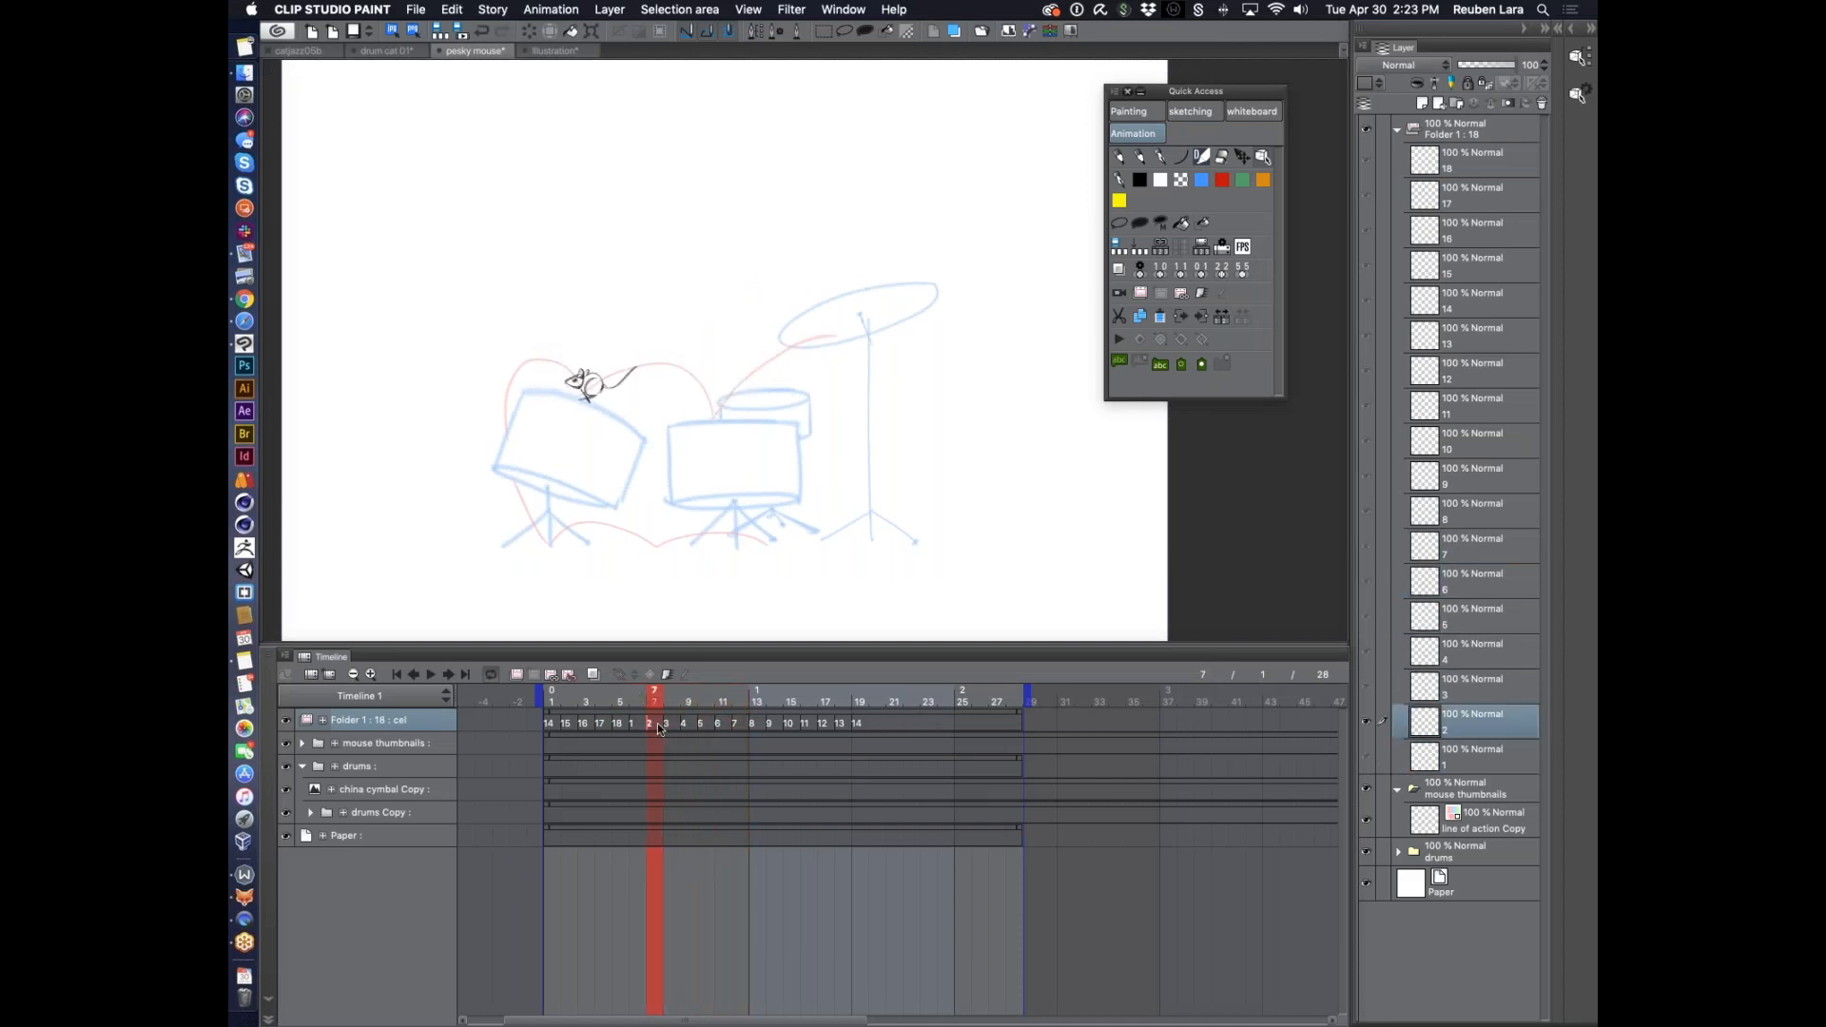
{"action": "left_click", "coordinate": [738, 724]}
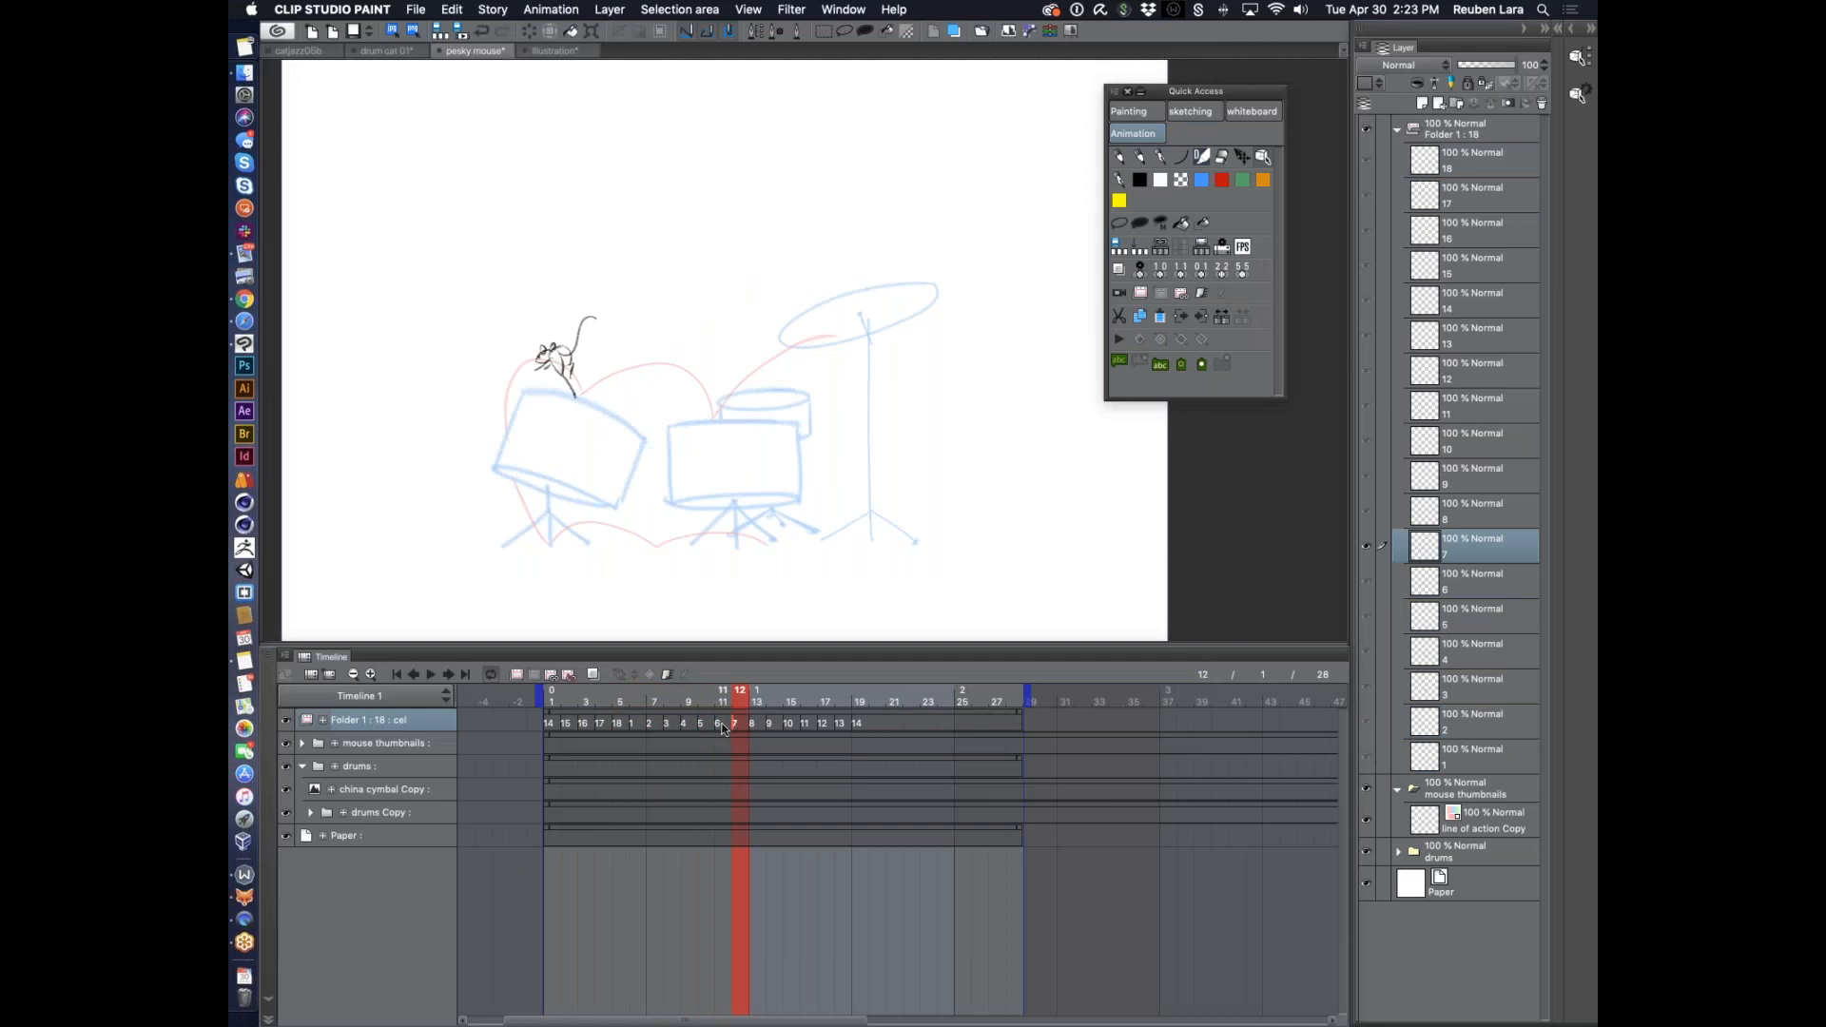
{"action": "left_click", "coordinate": [723, 725]}
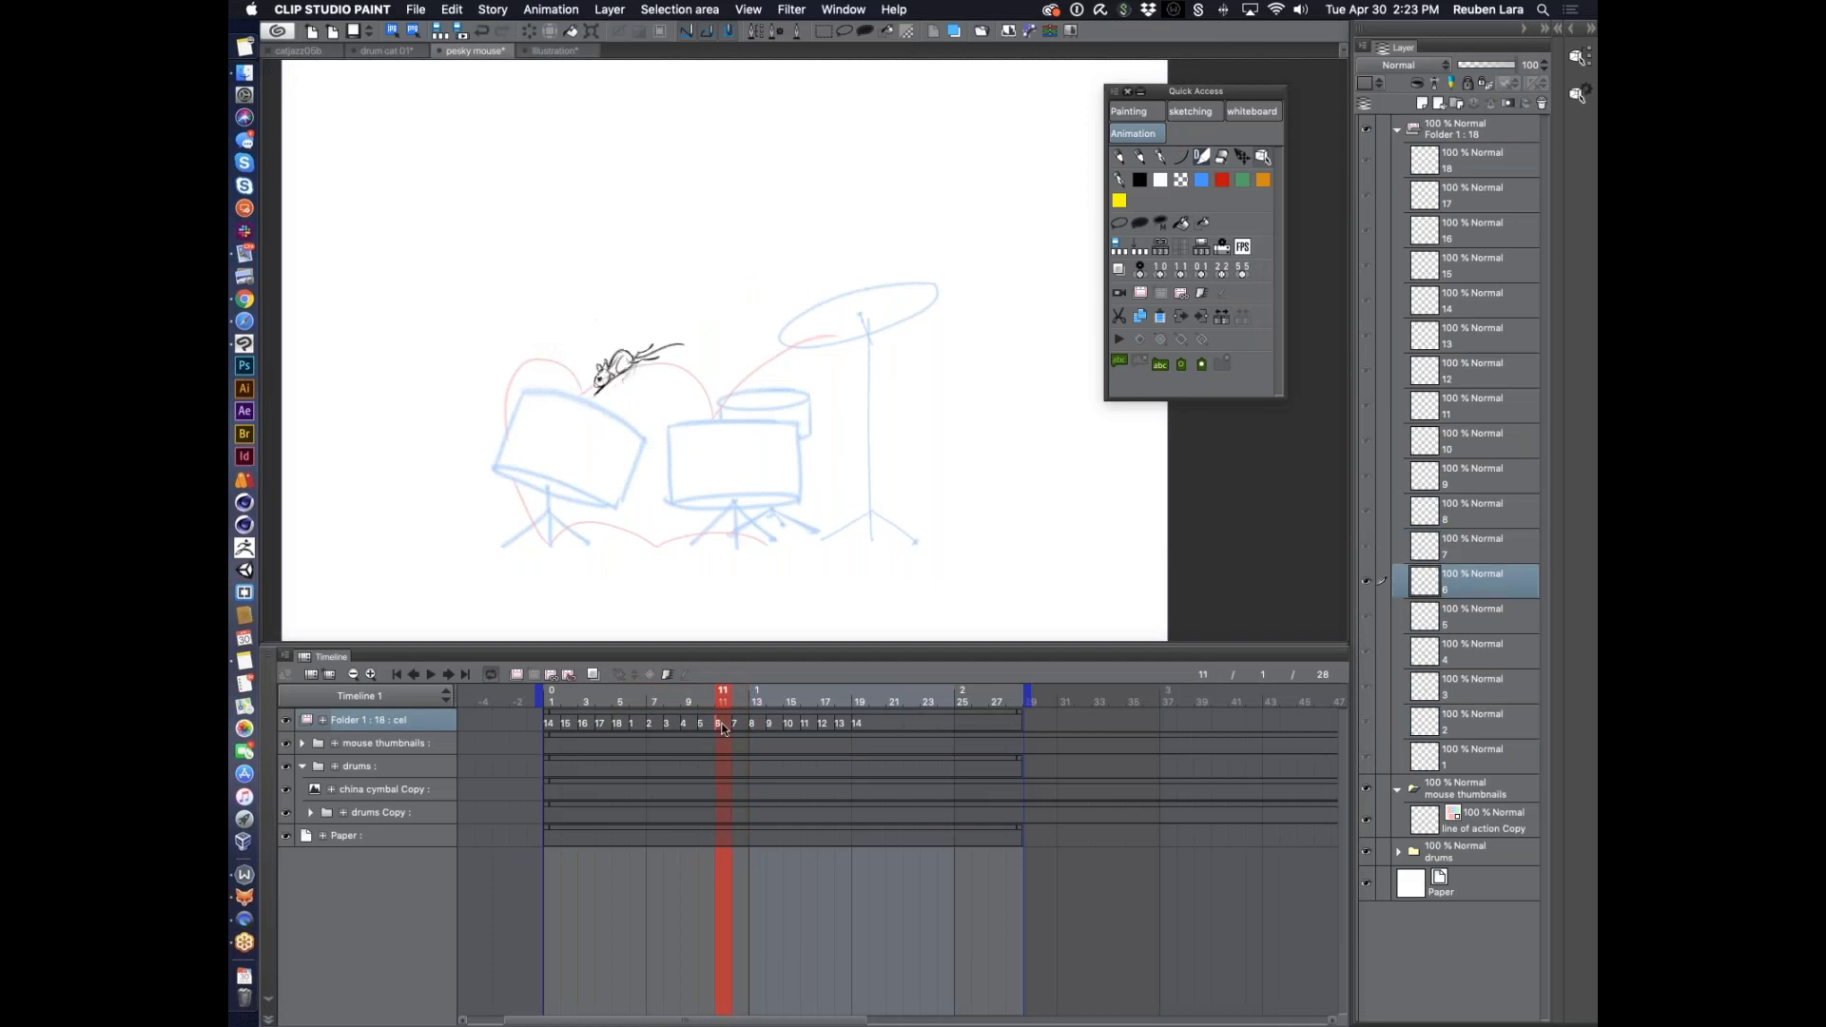
{"action": "left_click", "coordinate": [650, 724]}
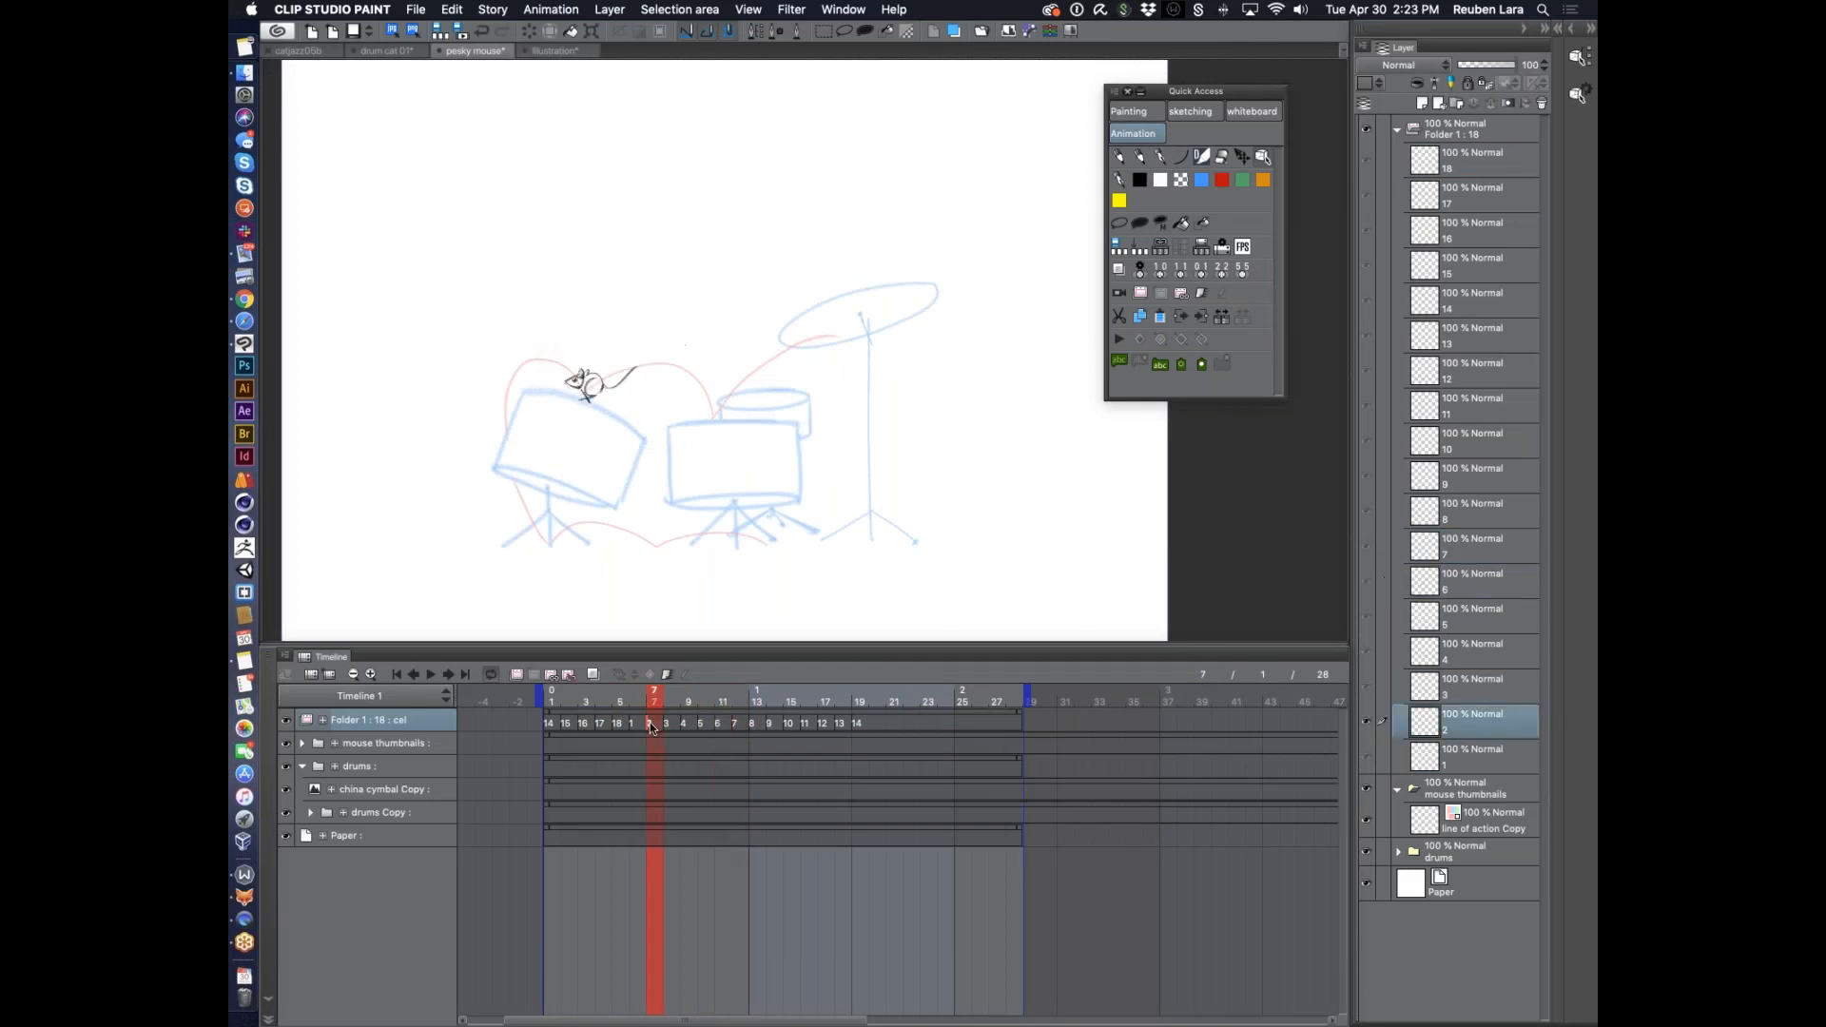
{"action": "left_click", "coordinate": [739, 724]}
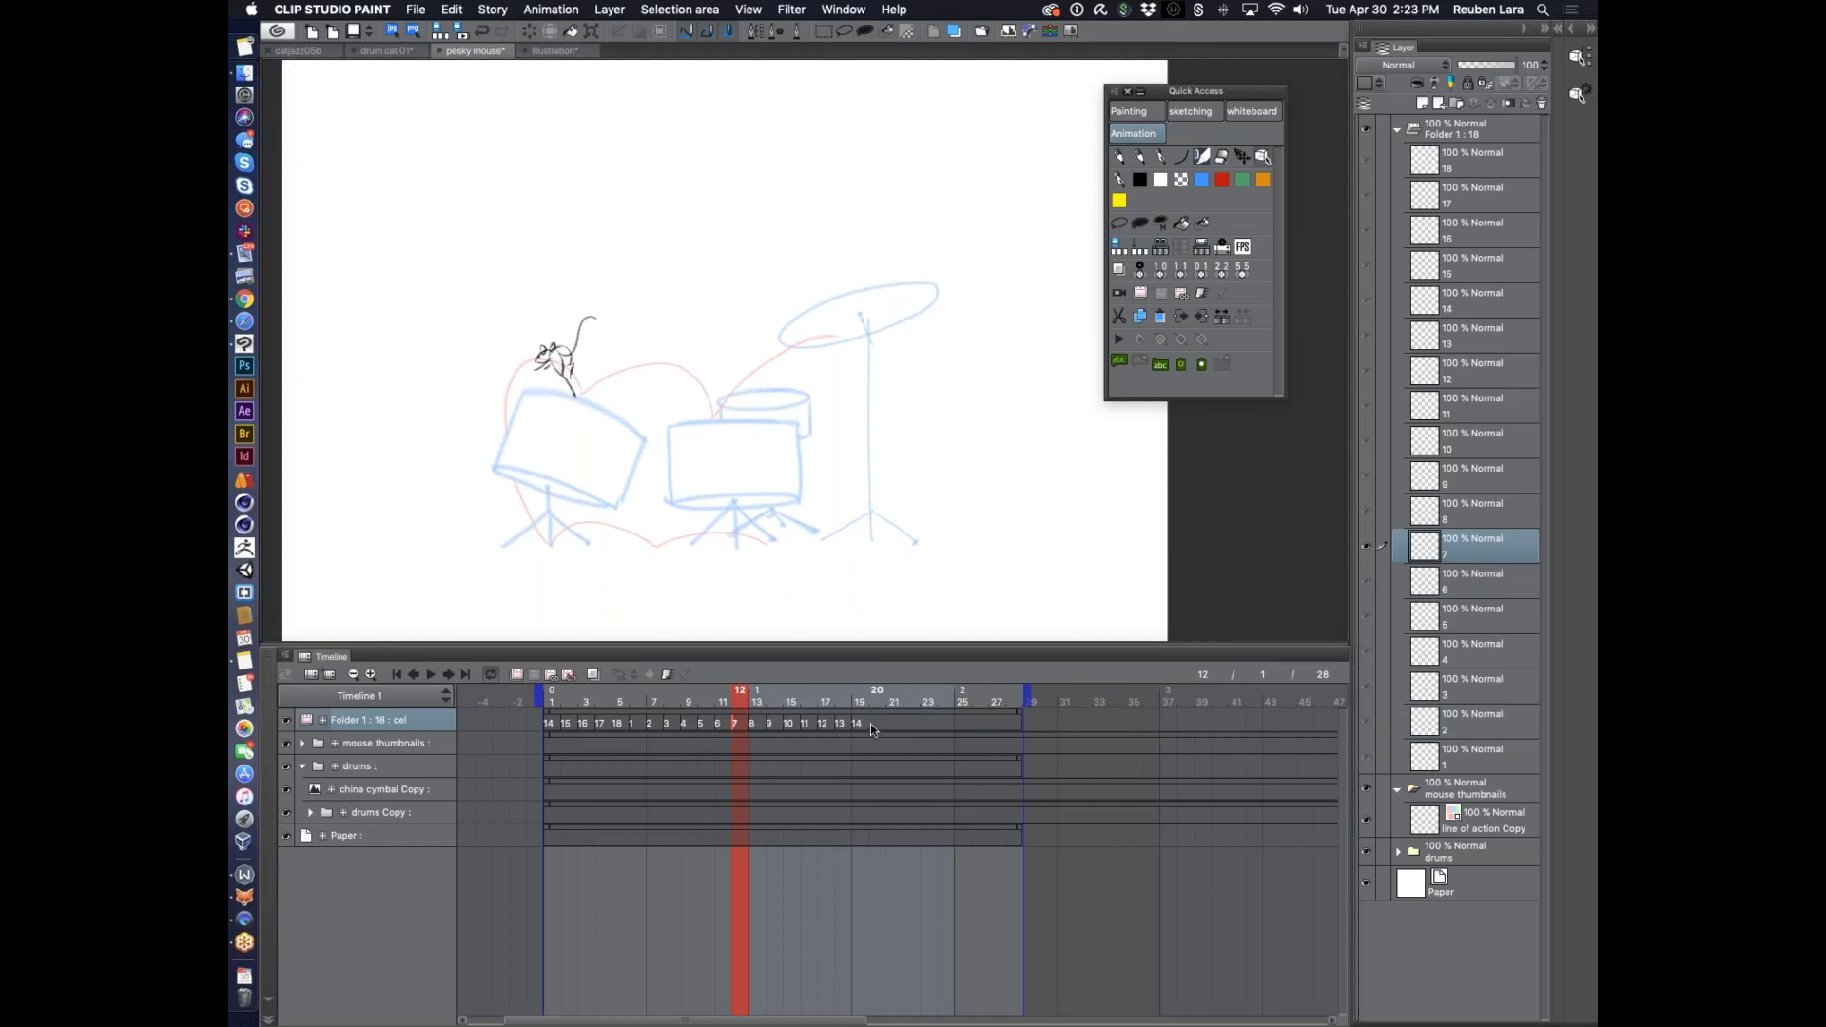
Move cel 2 behind cel 7 to frame 12 and close the gap so cels 3 to 7 start at frame 7
{"action": "left_click_drag", "start_coordinate": [768, 722], "coordinate": [767, 721]}
{"action": "left_click", "coordinate": [651, 724]}
{"action": "left_click_drag", "start_coordinate": [846, 725], "coordinate": [650, 722]}
{"action": "left_click_drag", "start_coordinate": [621, 702], "coordinate": [915, 729]}
{"action": "mouse_move", "coordinate": [681, 722]}
{"action": "left_mouse_down"}
{"action": "mouse_move", "coordinate": [664, 723]}
{"action": "mouse_move", "coordinate": [672, 701]}
{"action": "mouse_move", "coordinate": [793, 702]}
{"action": "mouse_move", "coordinate": [721, 704]}
{"action": "left_mouse_up"}
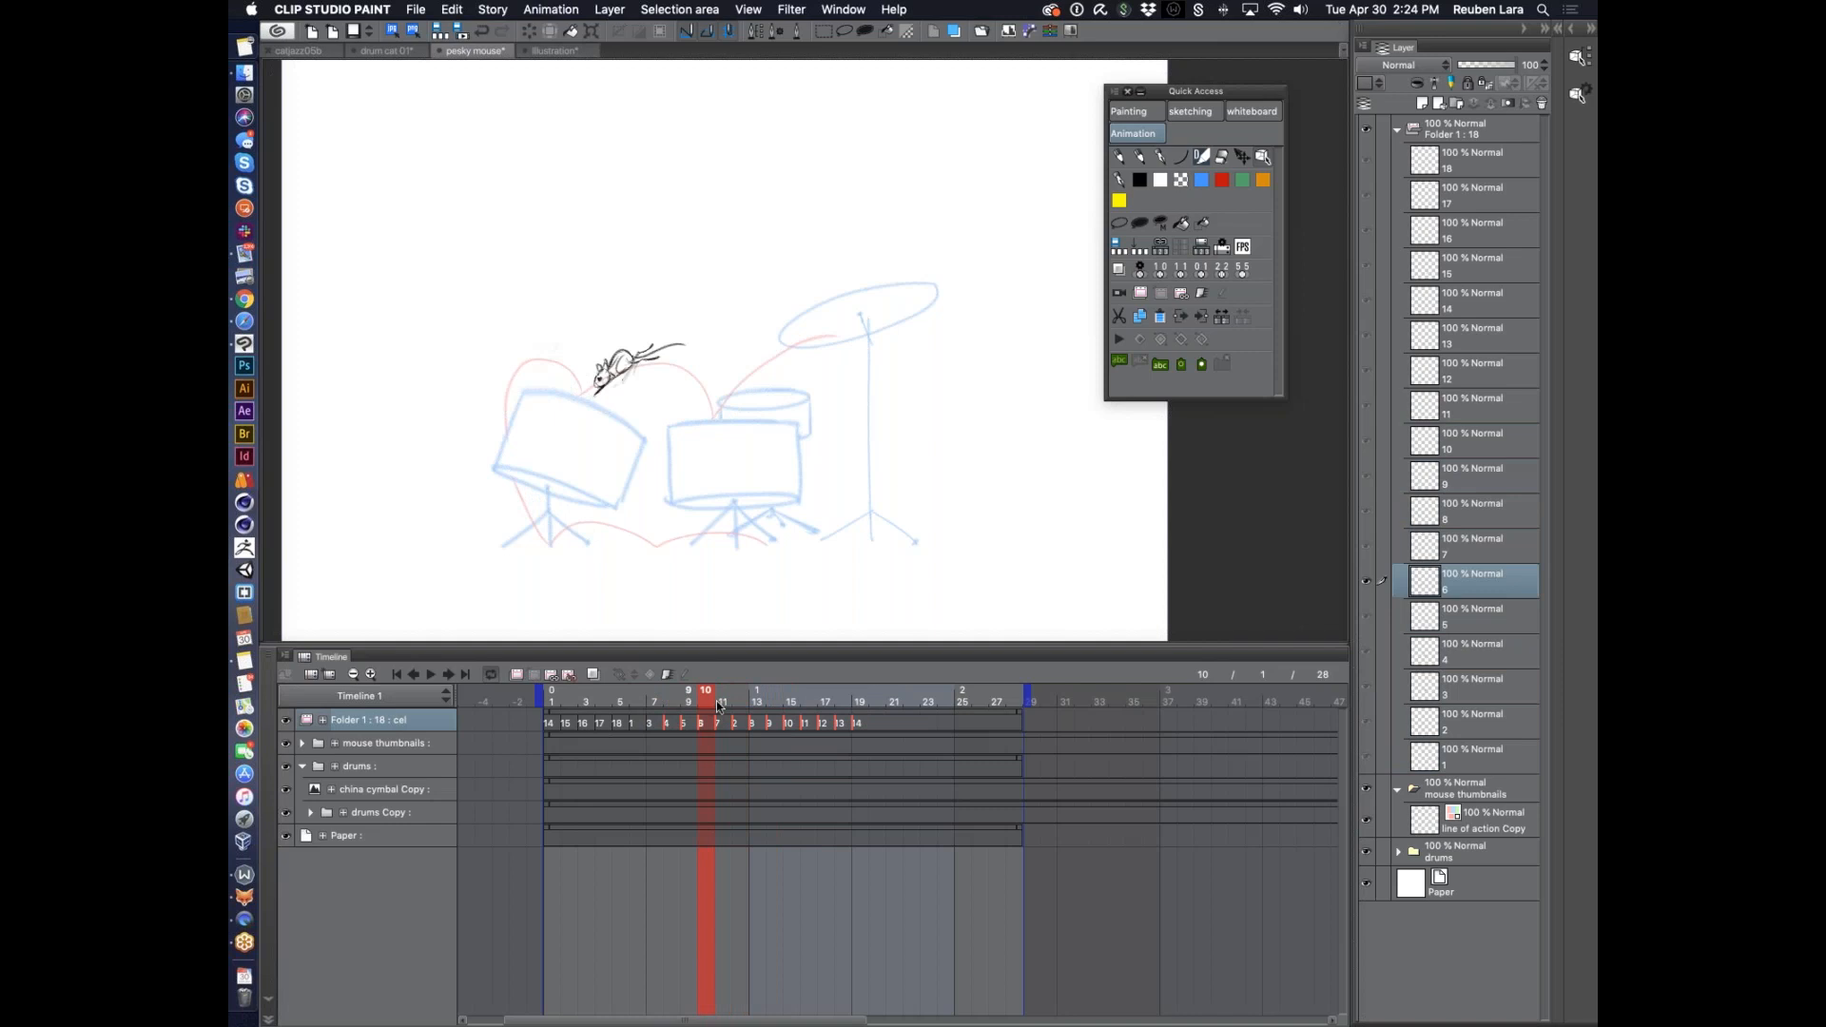
Swap cels 2 and 7 so cel 2 sits at frame 11 and cel 7 at frame 12, with cel 8 following
{"action": "left_click", "coordinate": [879, 720]}
{"action": "left_click", "coordinate": [735, 728], "text": "shift"}
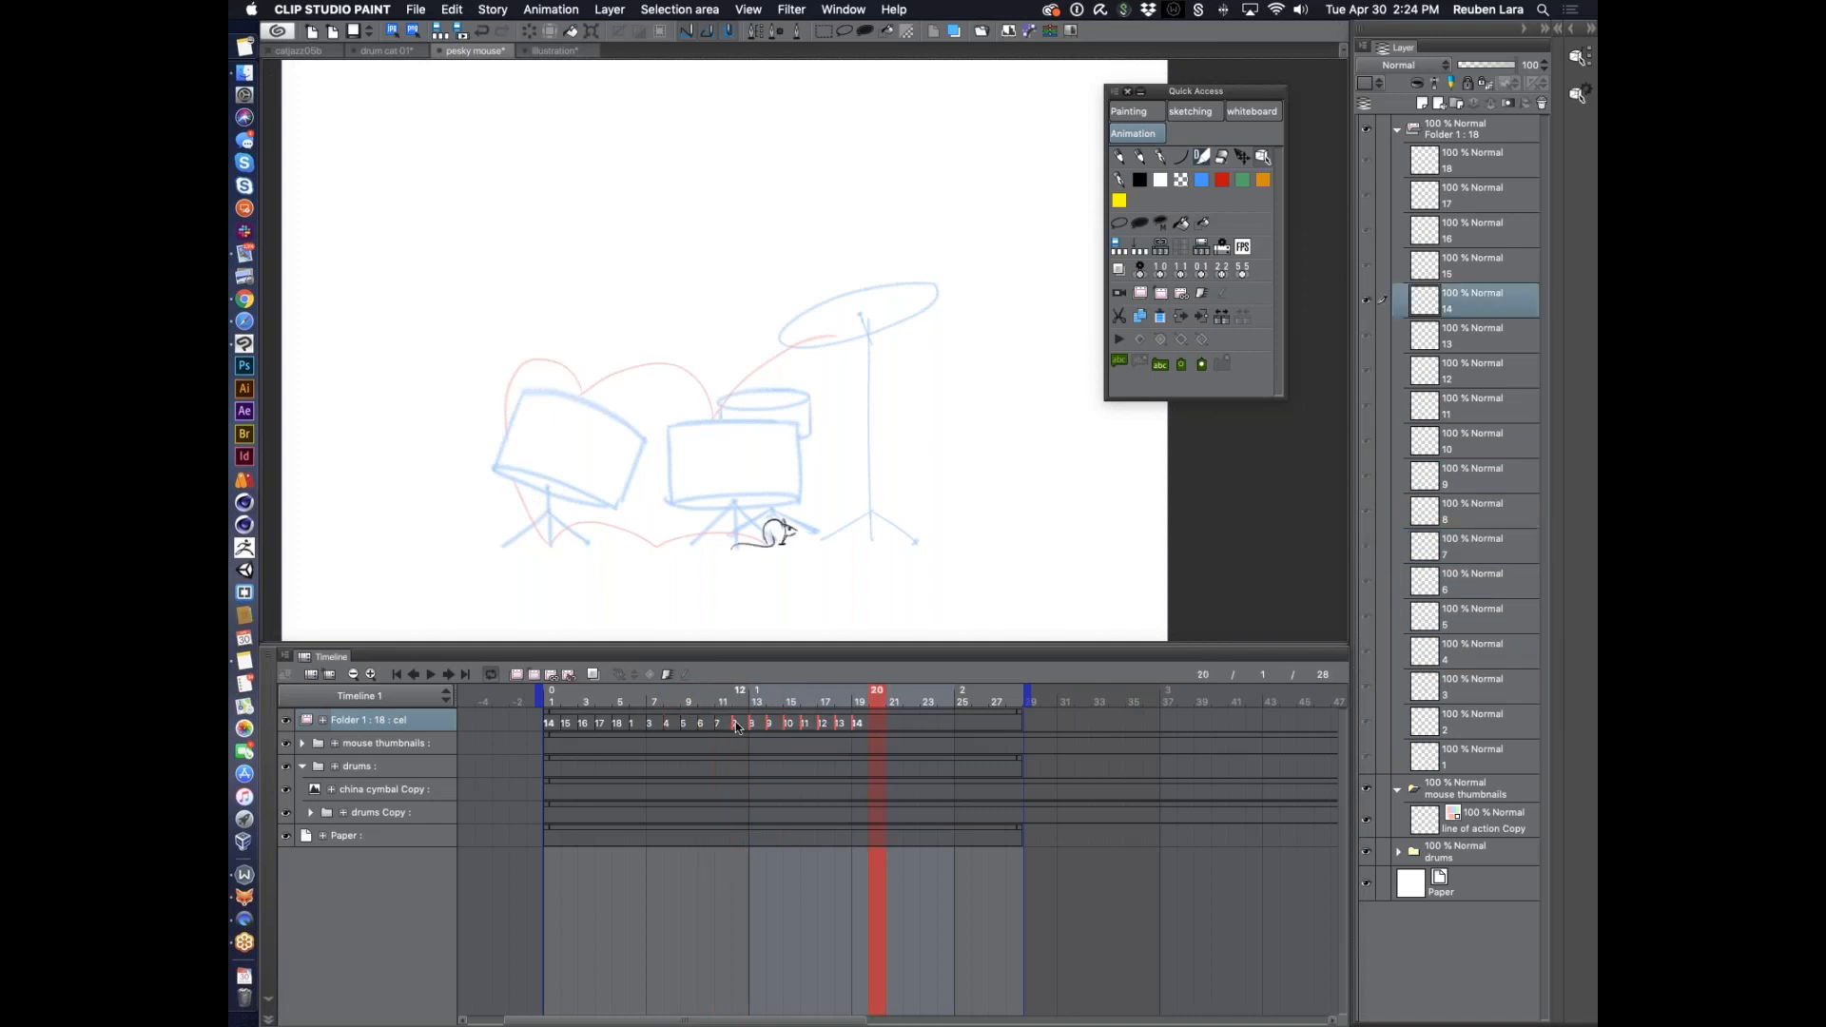
{"action": "mouse_move", "coordinate": [716, 722]}
{"action": "left_mouse_down"}
{"action": "mouse_move", "coordinate": [736, 722]}
{"action": "mouse_move", "coordinate": [717, 721]}
{"action": "left_mouse_up"}
{"action": "left_click_drag", "start_coordinate": [904, 721], "coordinate": [755, 726]}
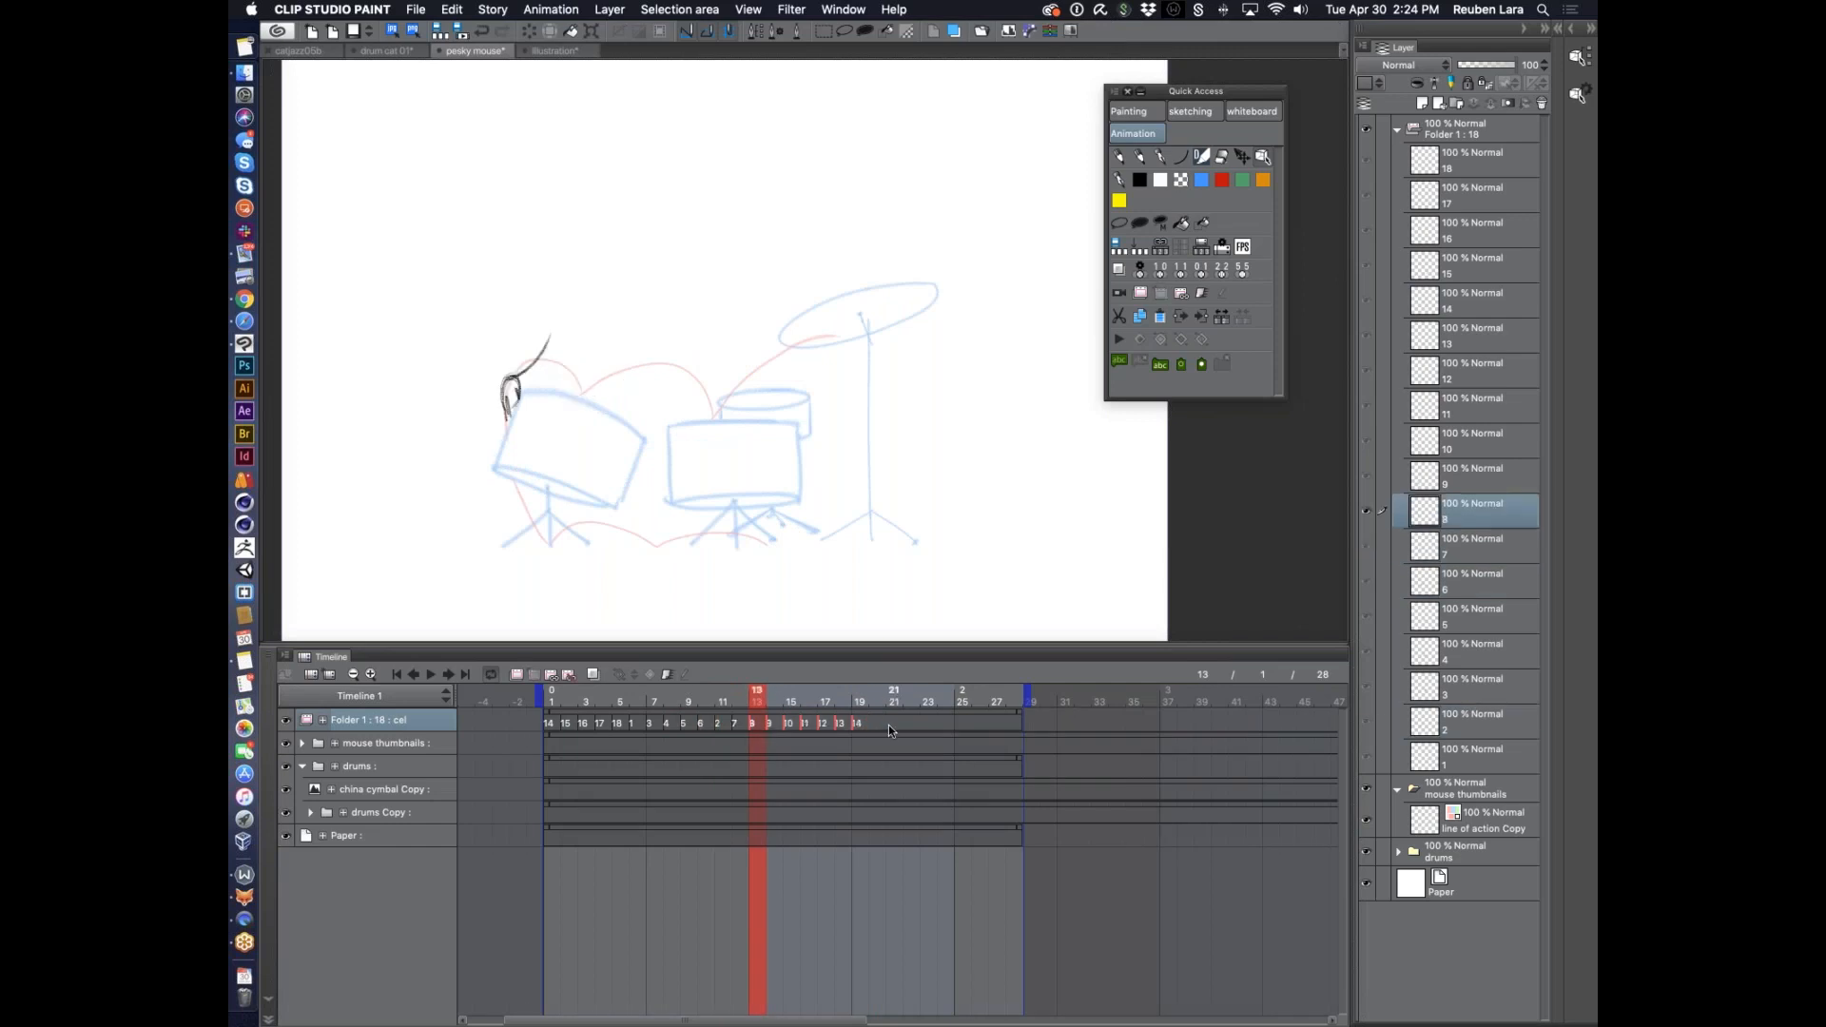
Play the reordered mouse animation and scrub back to frame 15 to check the new timing
{"action": "left_click", "coordinate": [655, 702]}
{"action": "left_click", "coordinate": [603, 700]}
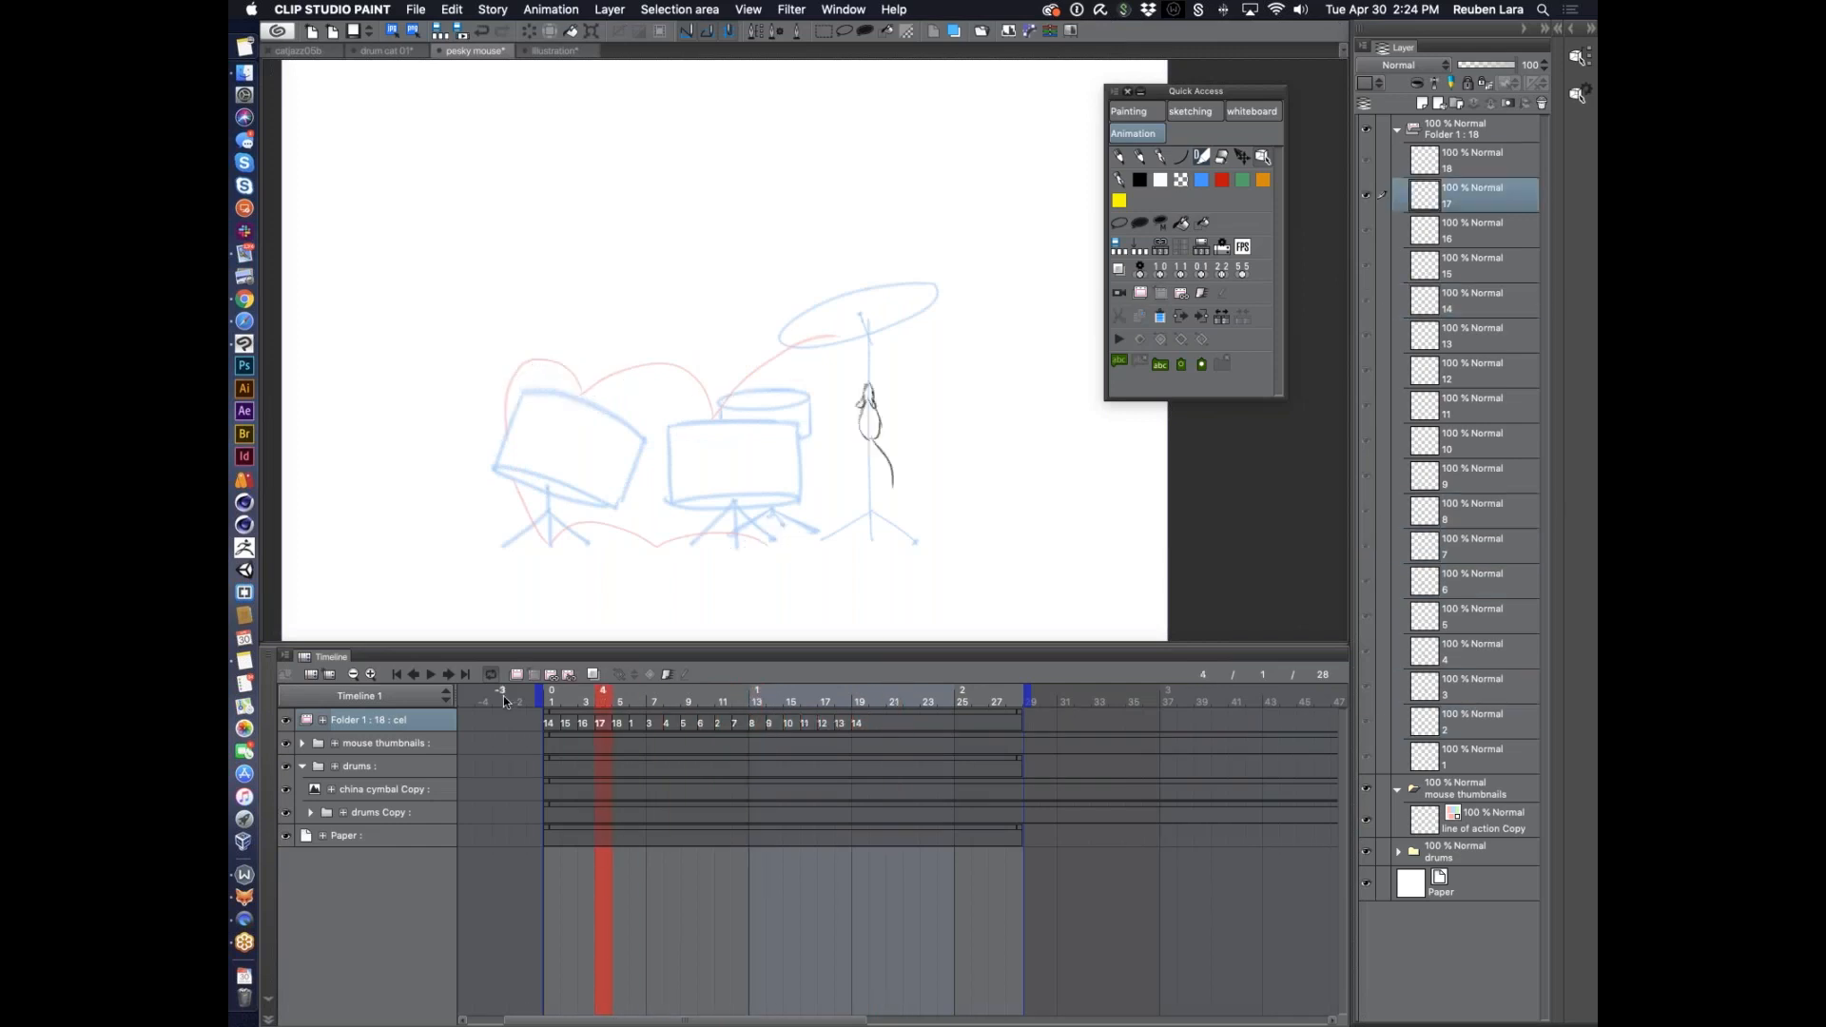
{"action": "left_click", "coordinate": [430, 674]}
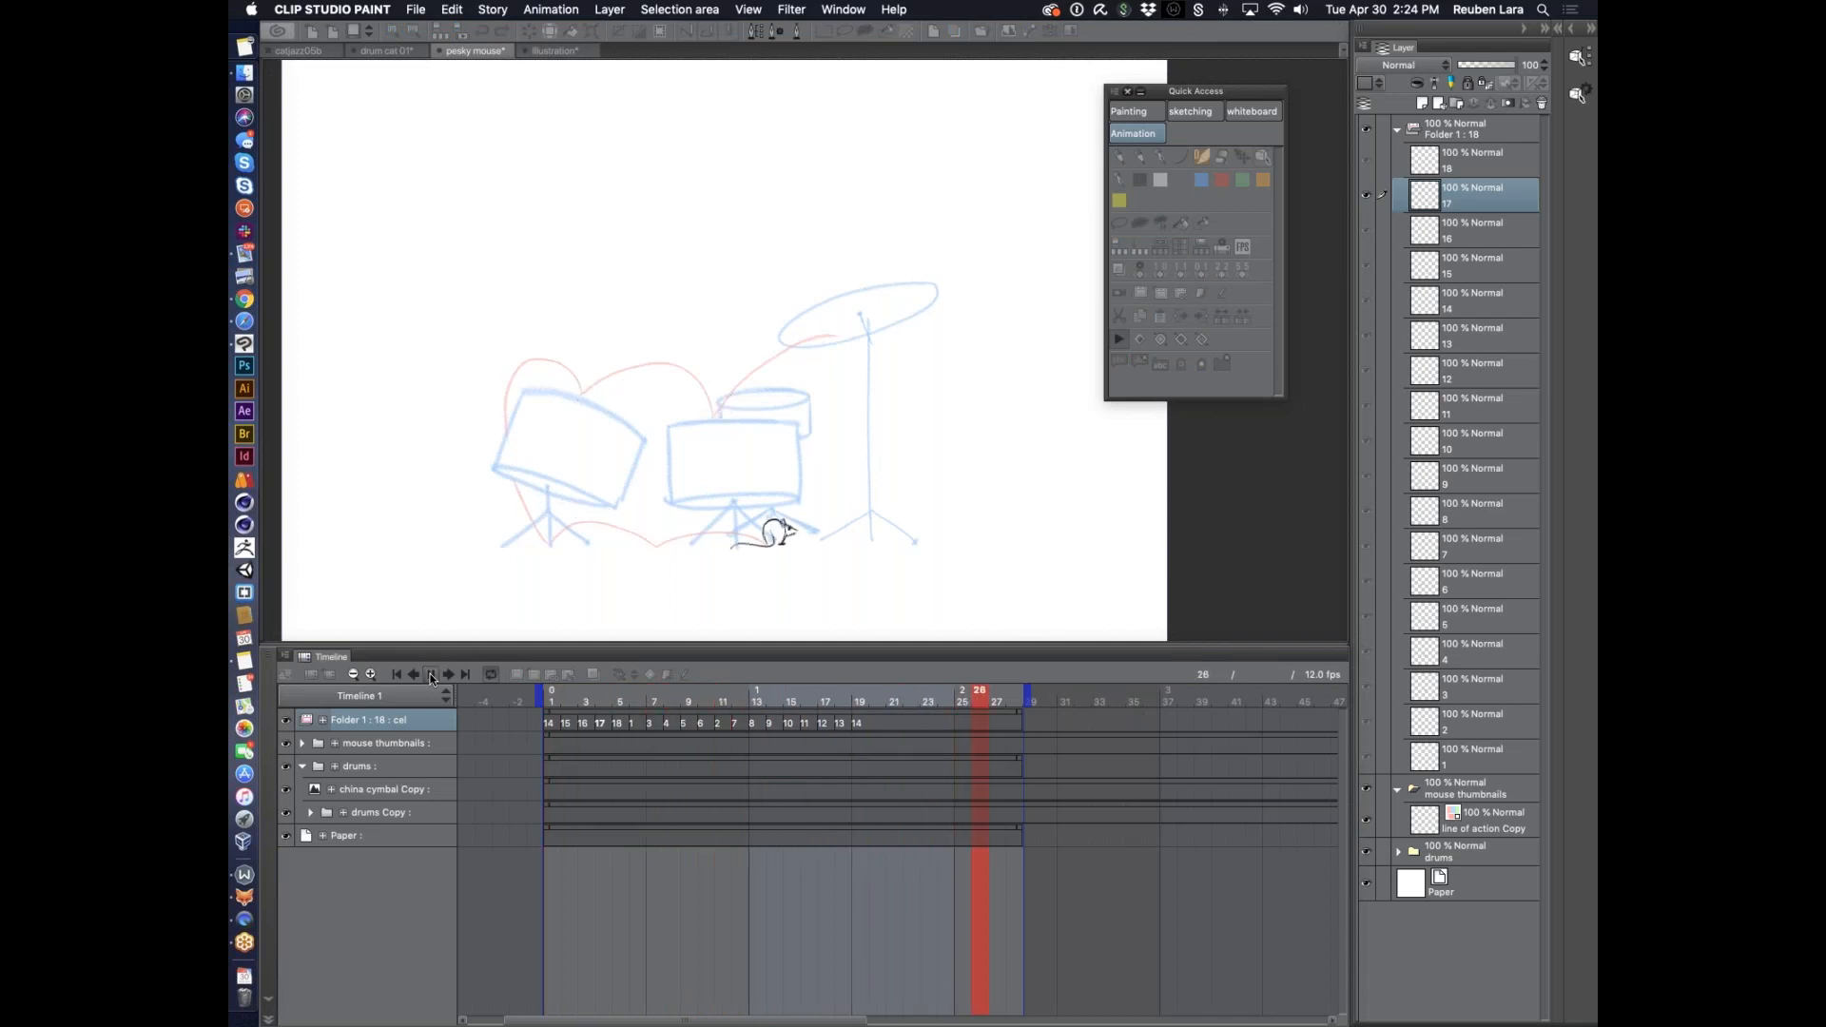
{"action": "left_click", "coordinate": [430, 674]}
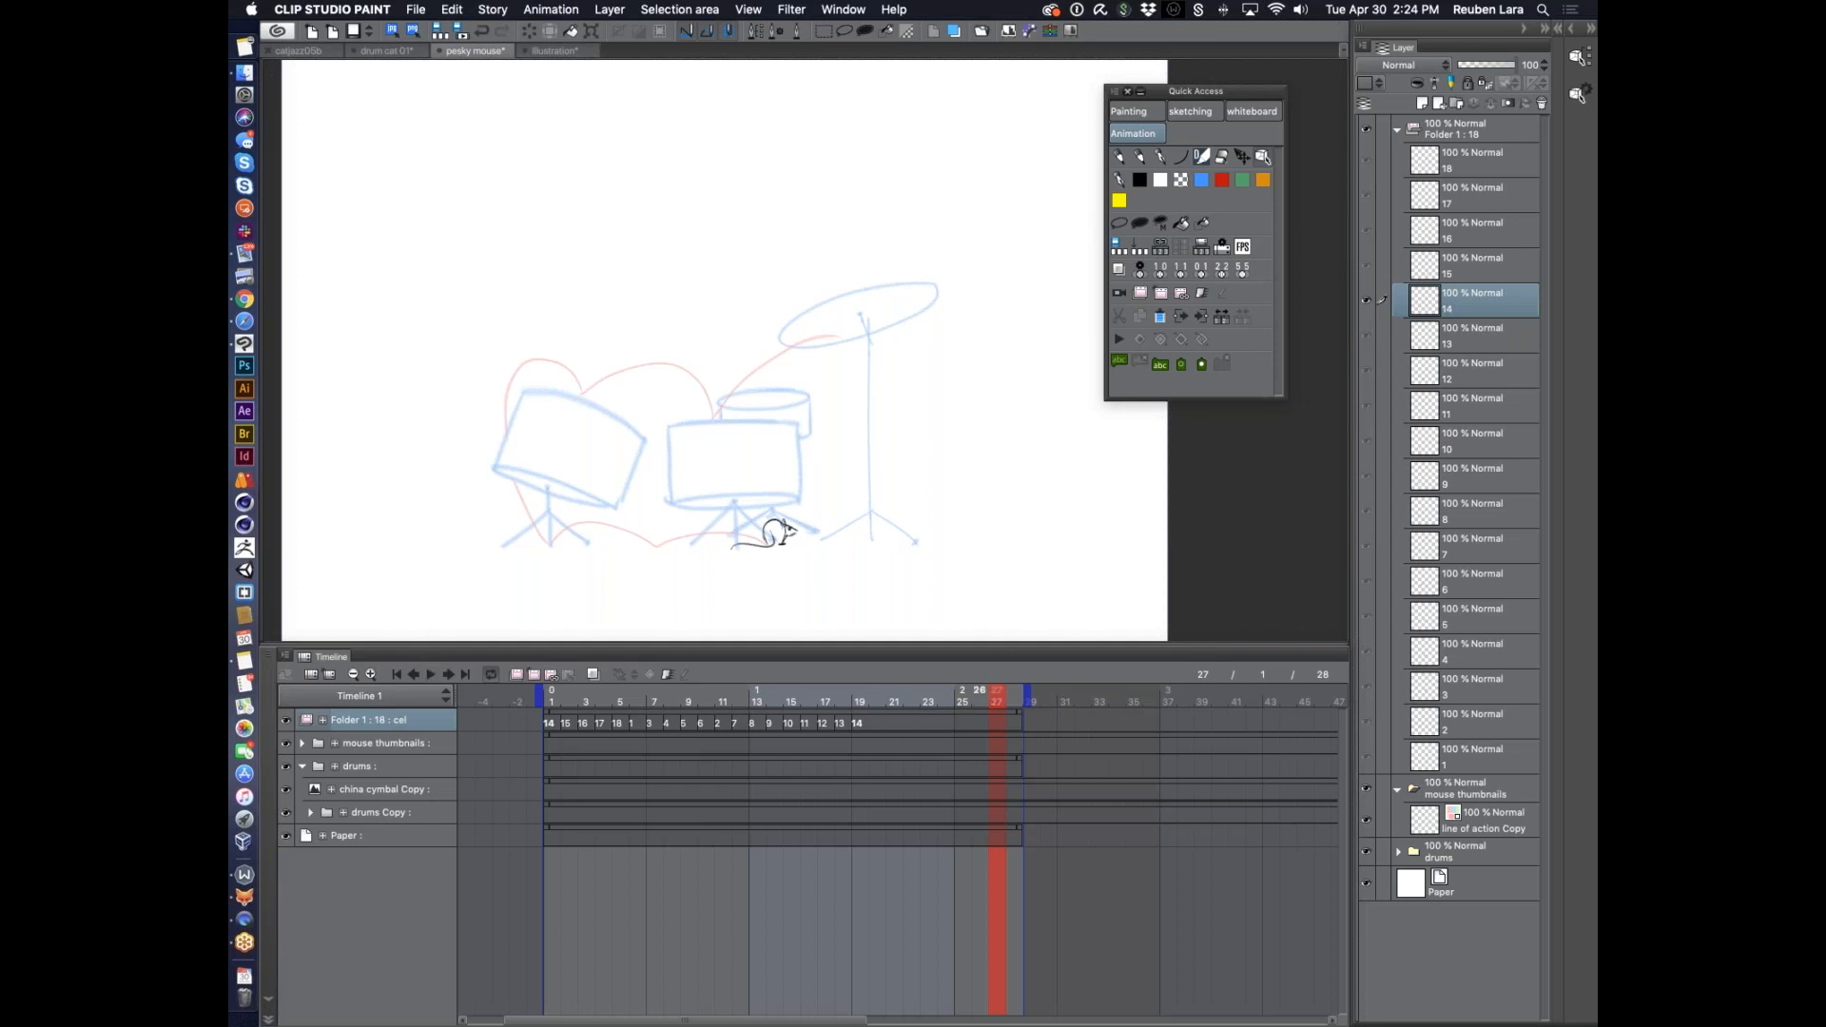
{"action": "scroll", "coordinate": [834, 455], "scroll_direction": "down", "scroll_amount": 4}
{"action": "left_click_drag", "start_coordinate": [986, 700], "coordinate": [786, 702]}
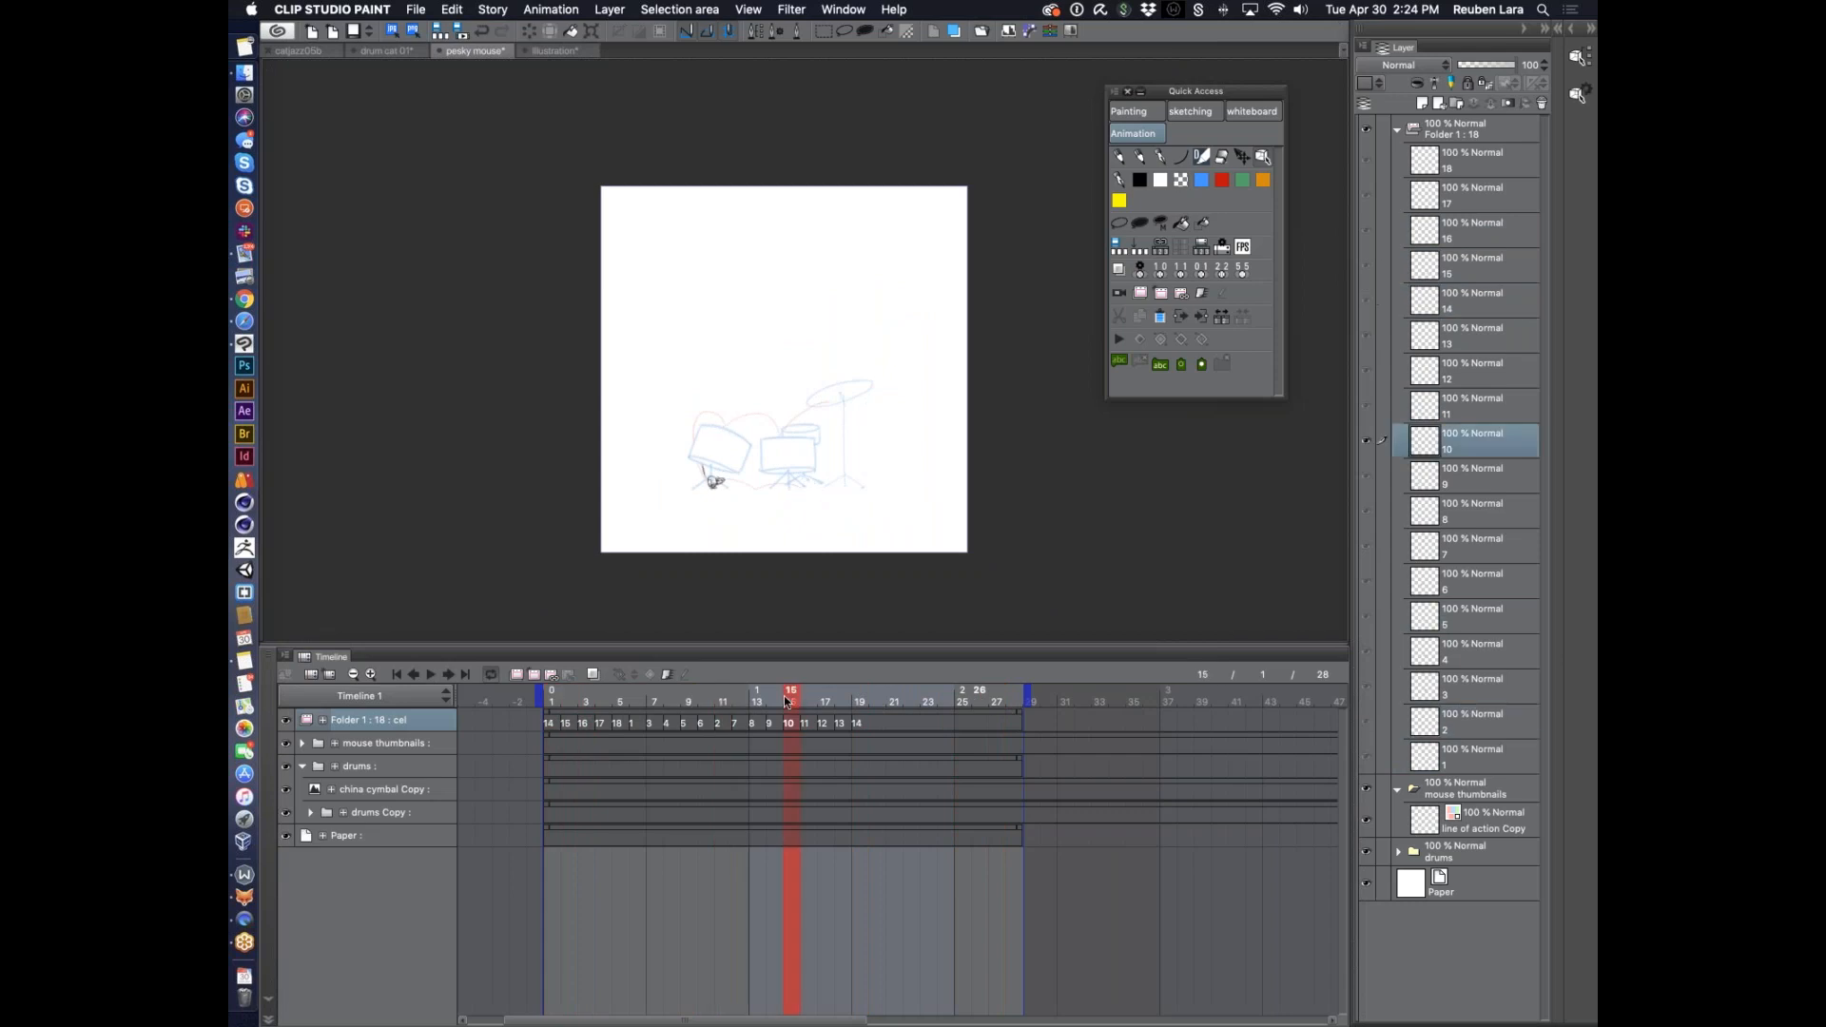
Collapse the animation folder holding the mouse cels and rename it "pesky mouse"
{"action": "left_click", "coordinate": [1398, 129]}
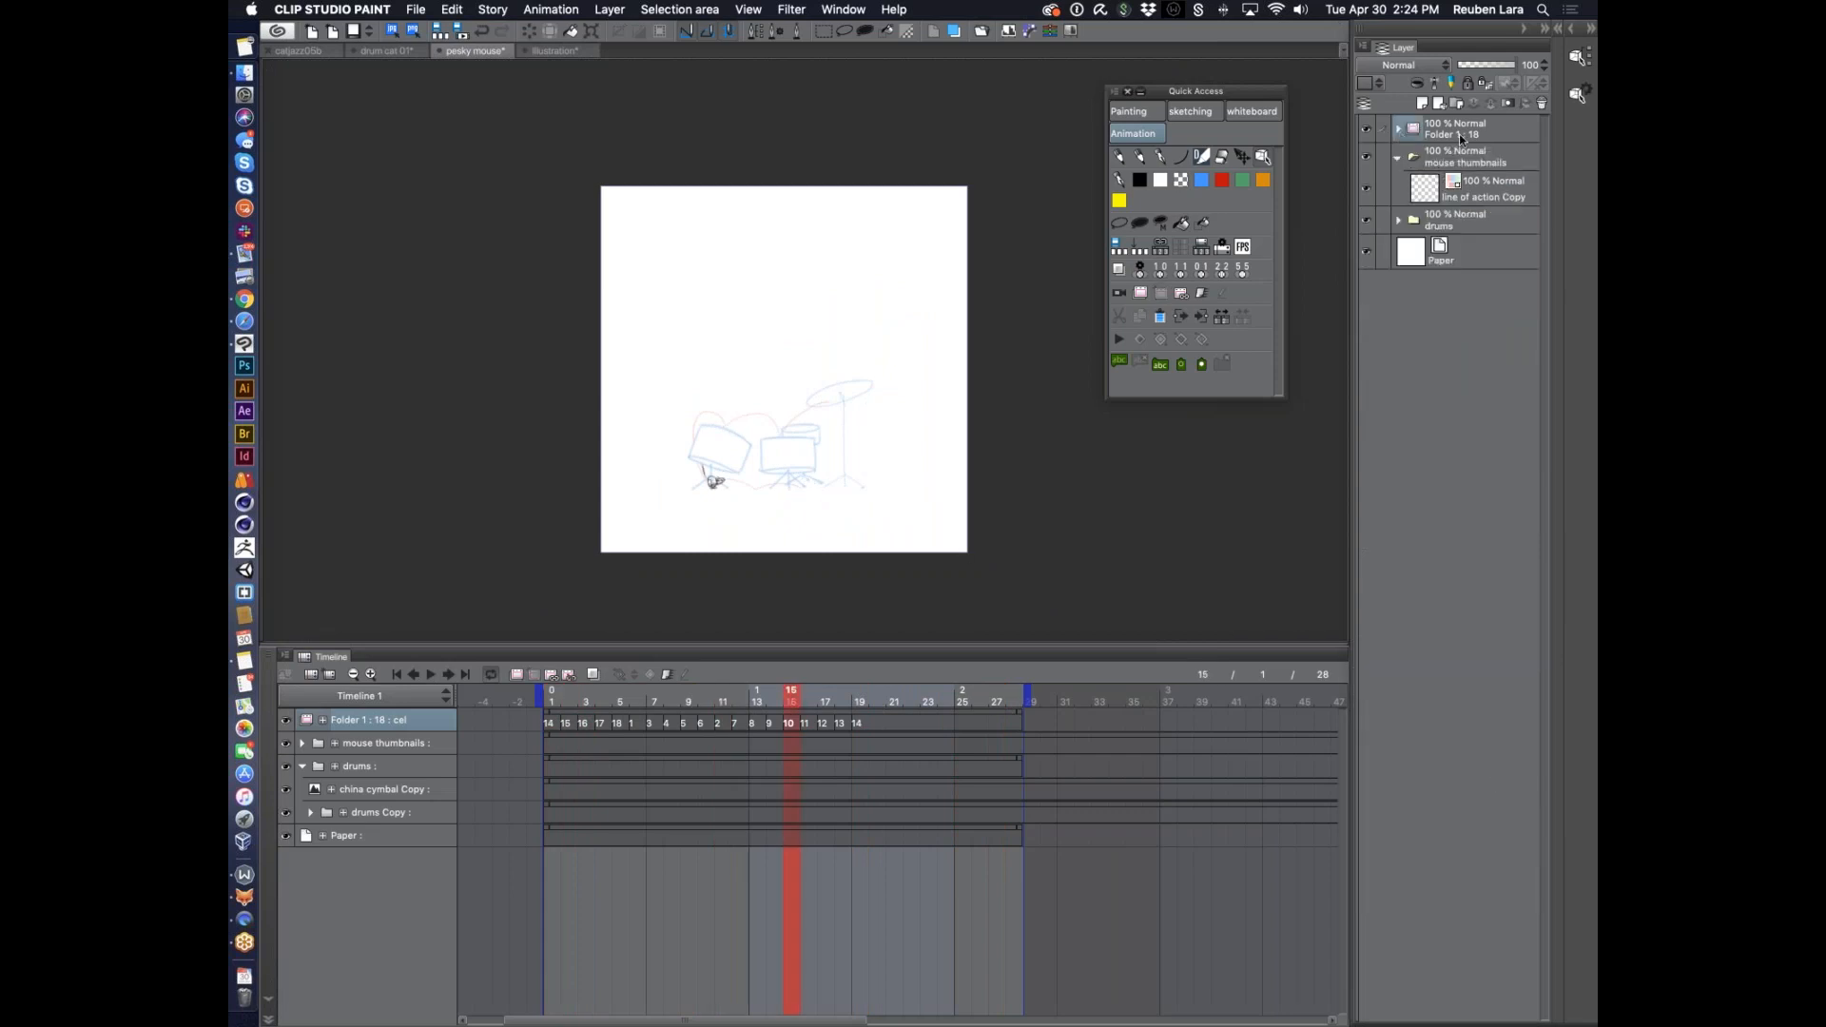
{"action": "double_click", "coordinate": [1459, 134]}
{"action": "type", "text": "pesky mouse"}
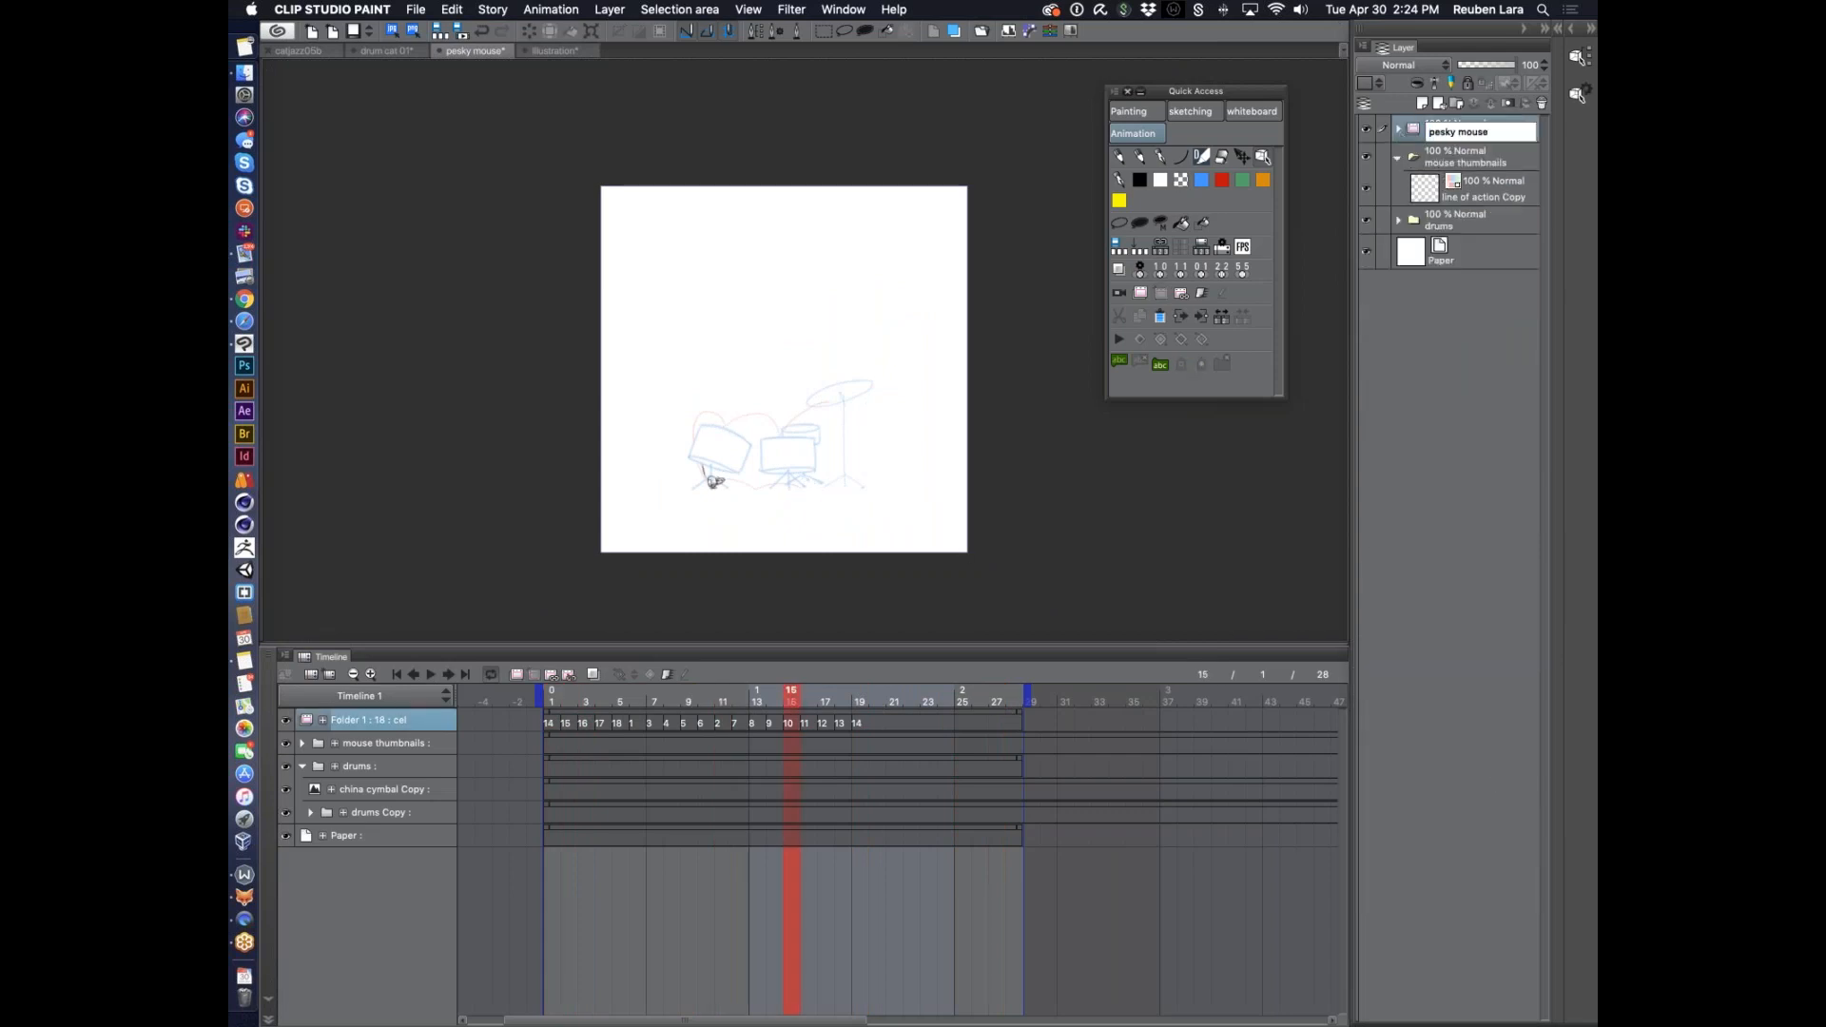
{"action": "key", "text": "Return"}
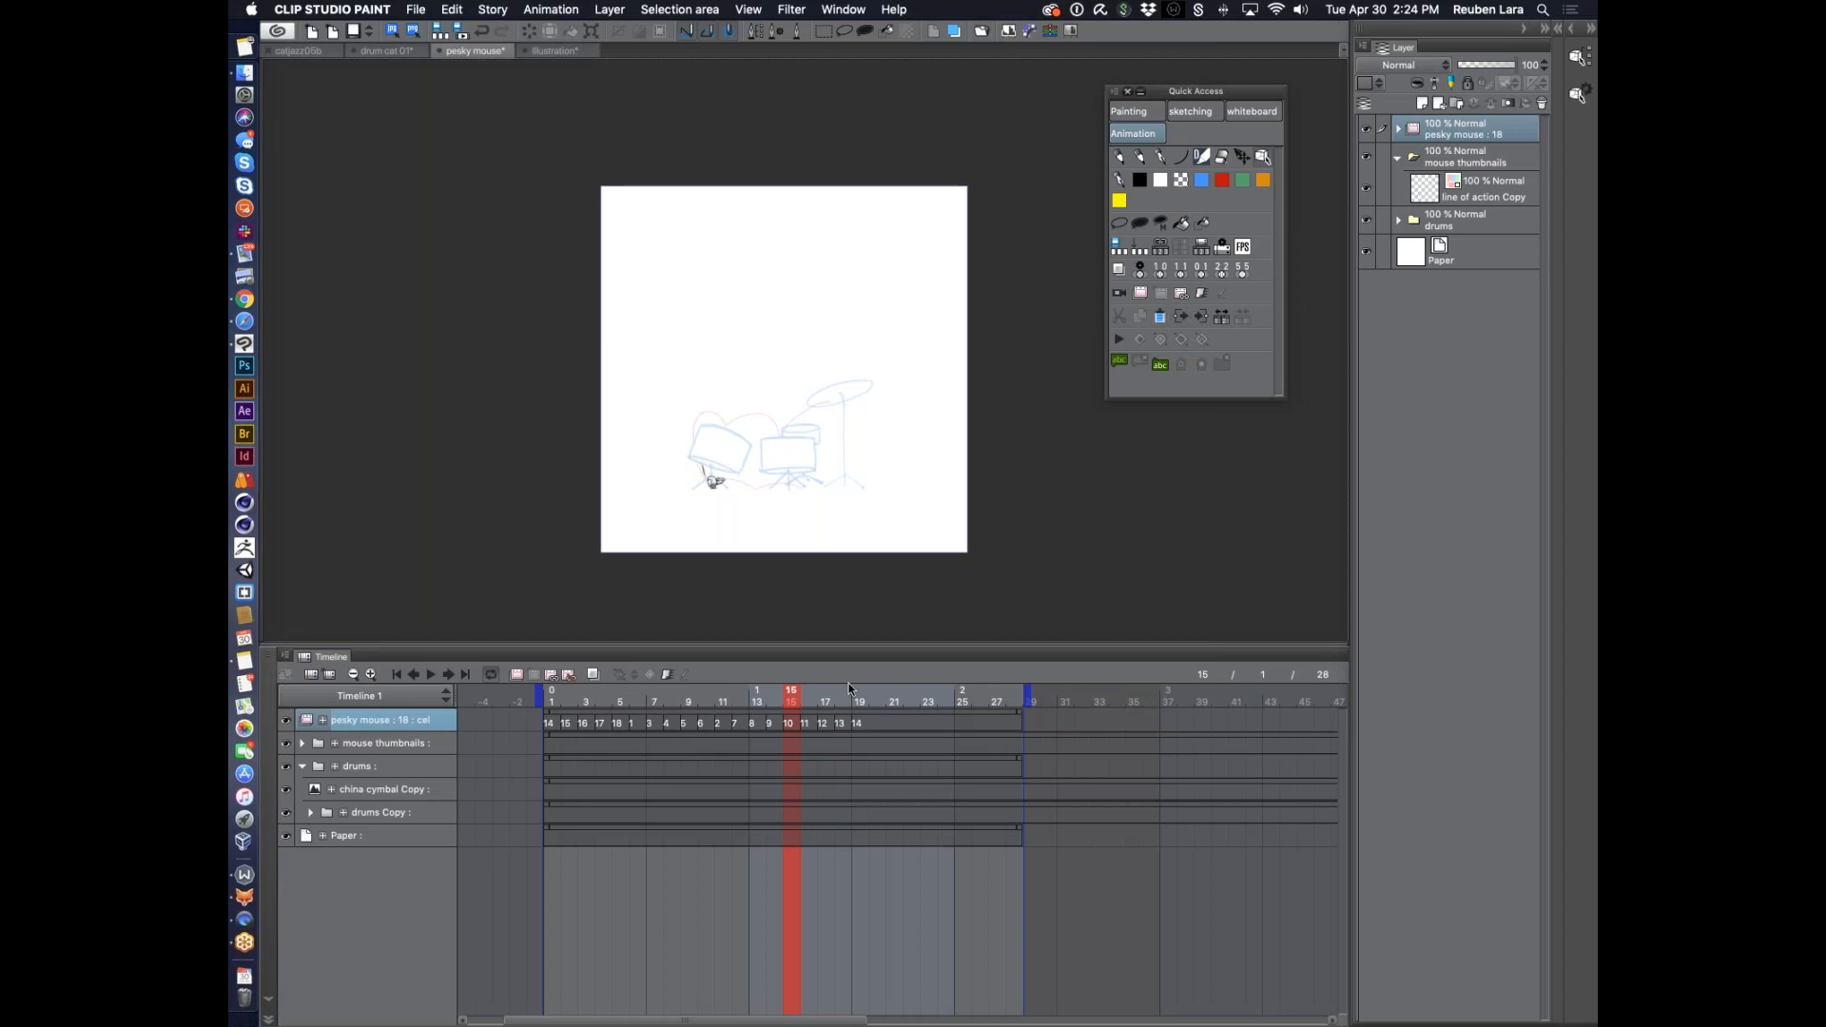
{"action": "left_click", "coordinate": [284, 656]}
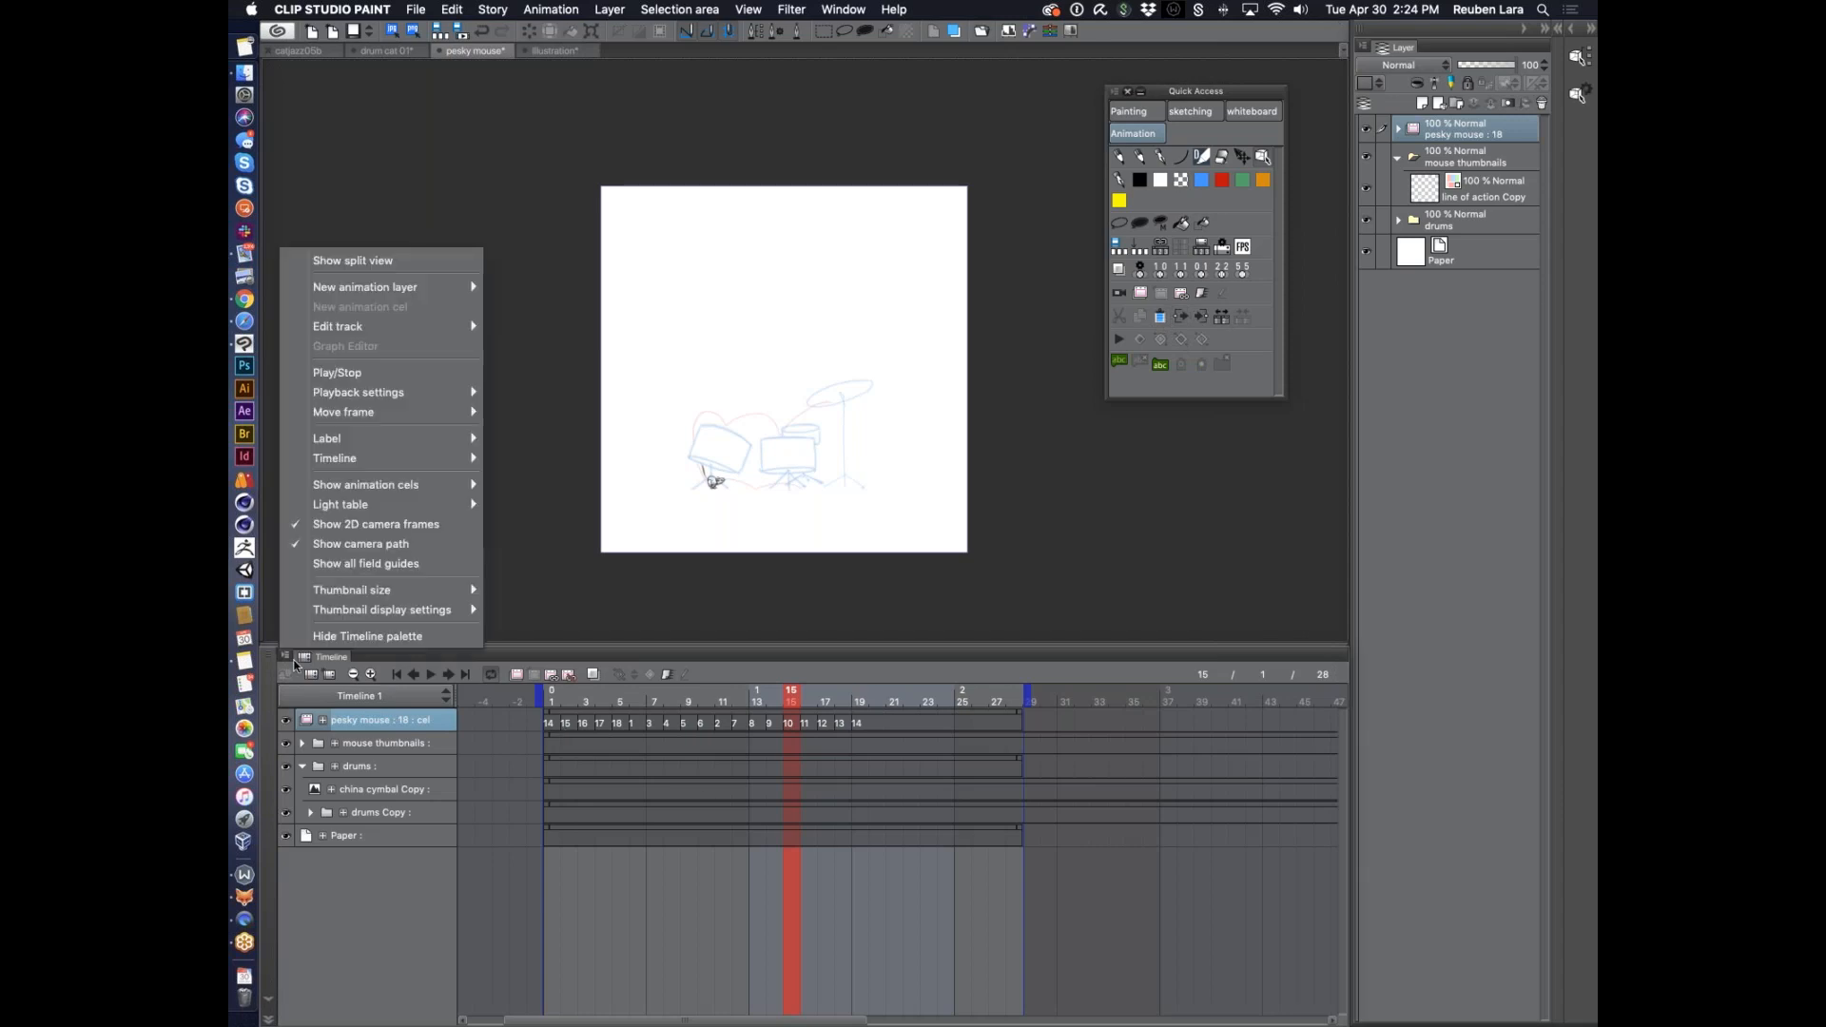
{"action": "mouse_move", "coordinate": [368, 333]}
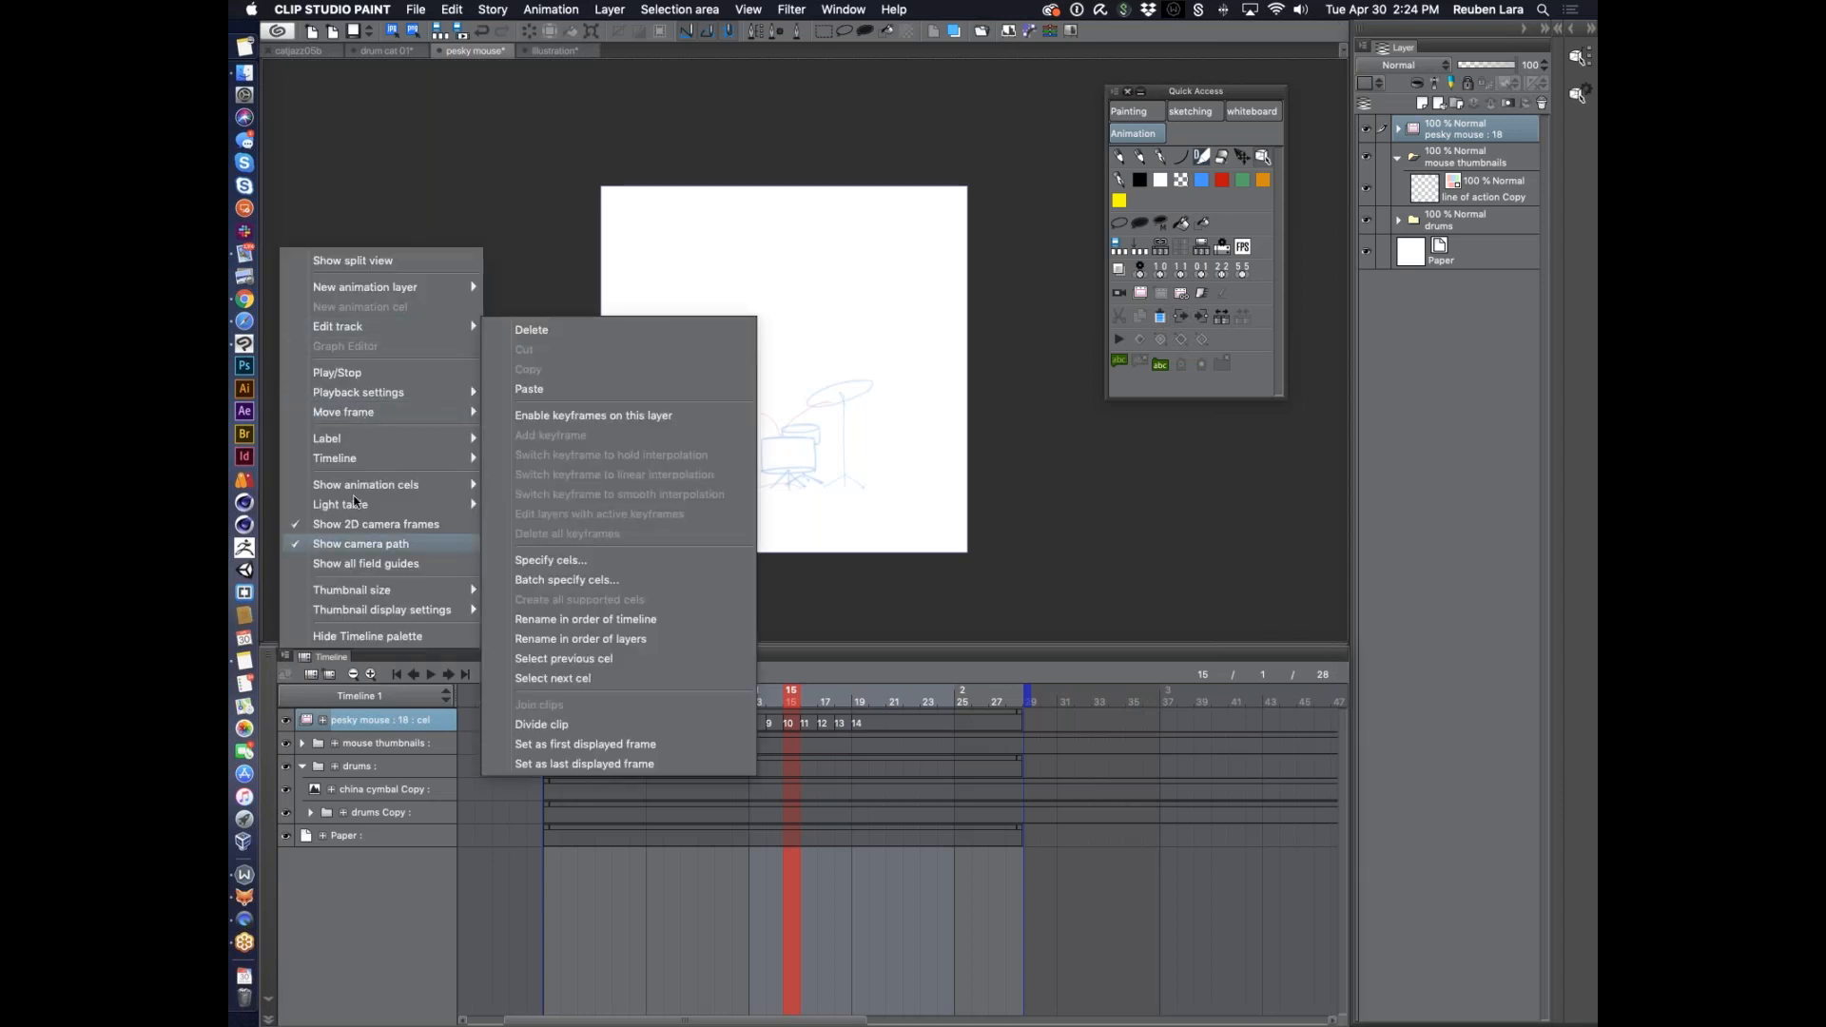
{"action": "left_click", "coordinate": [477, 790]}
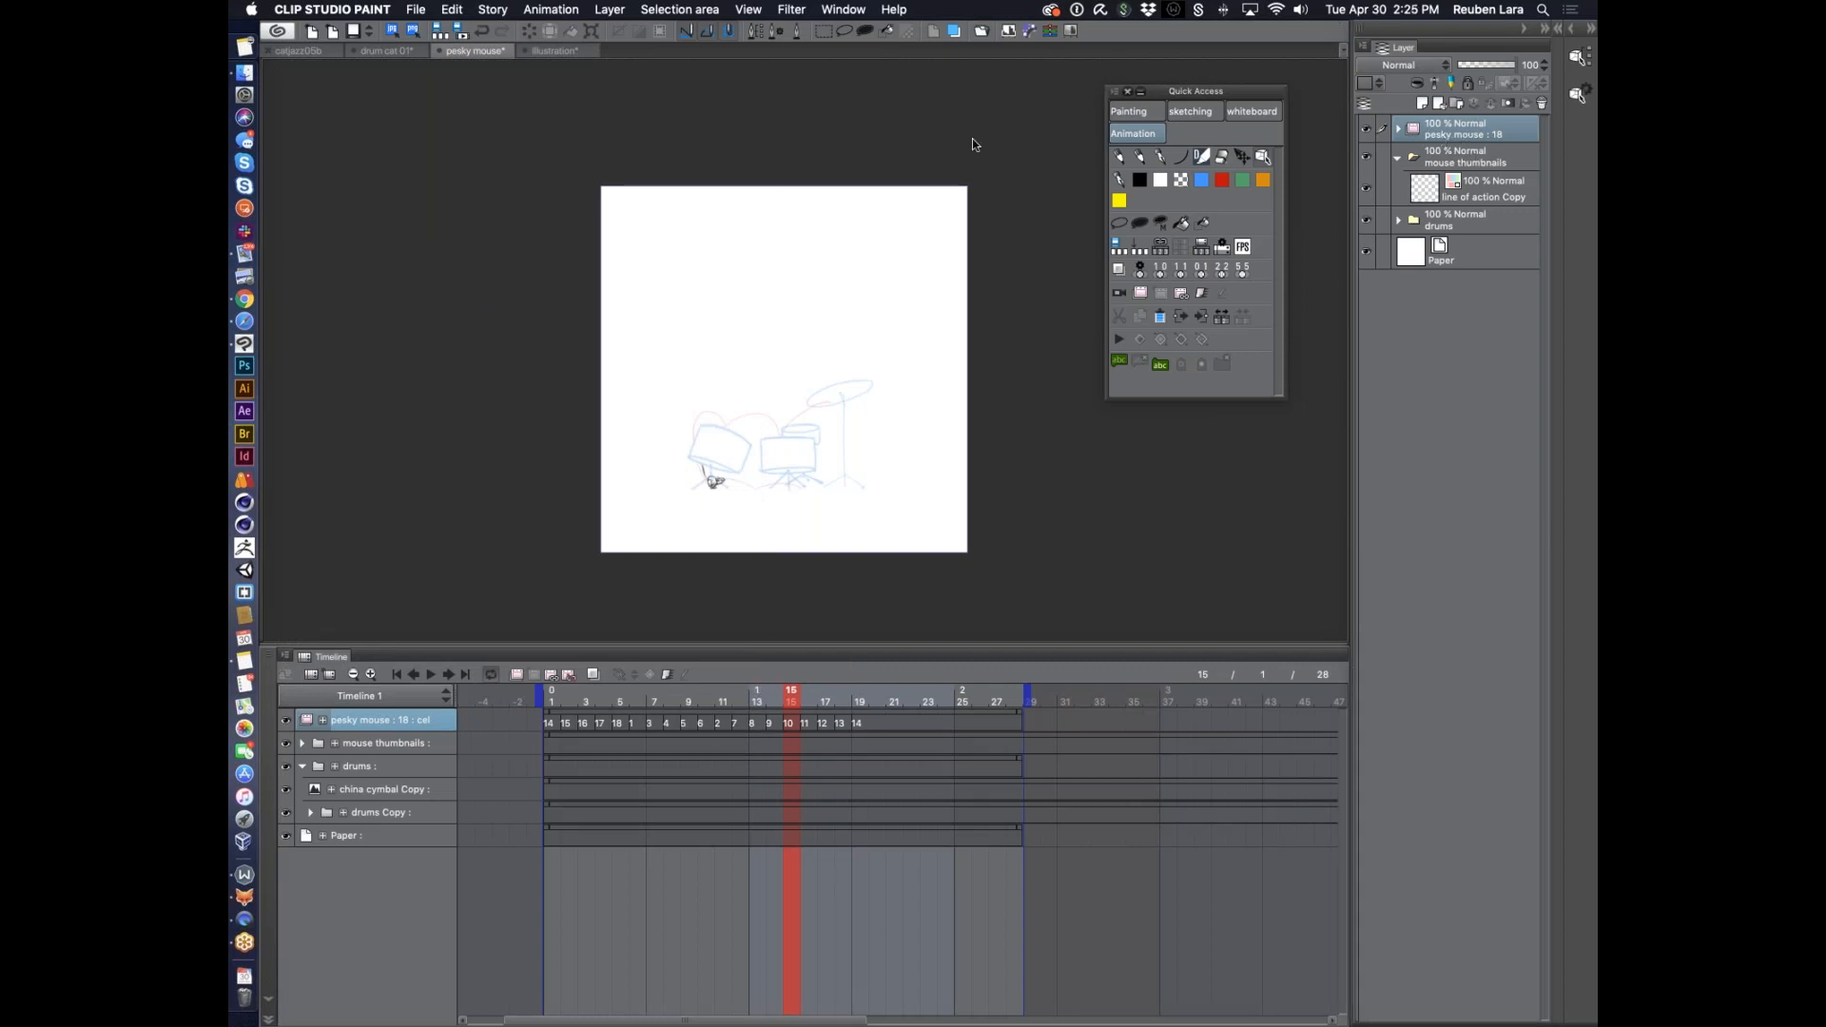
Copy the pesky mouse animation folder into the drum cat 01 document, directly above the cymbals folder
{"action": "left_click", "coordinate": [451, 9]}
{"action": "left_click", "coordinate": [447, 11]}
{"action": "left_click", "coordinate": [380, 50]}
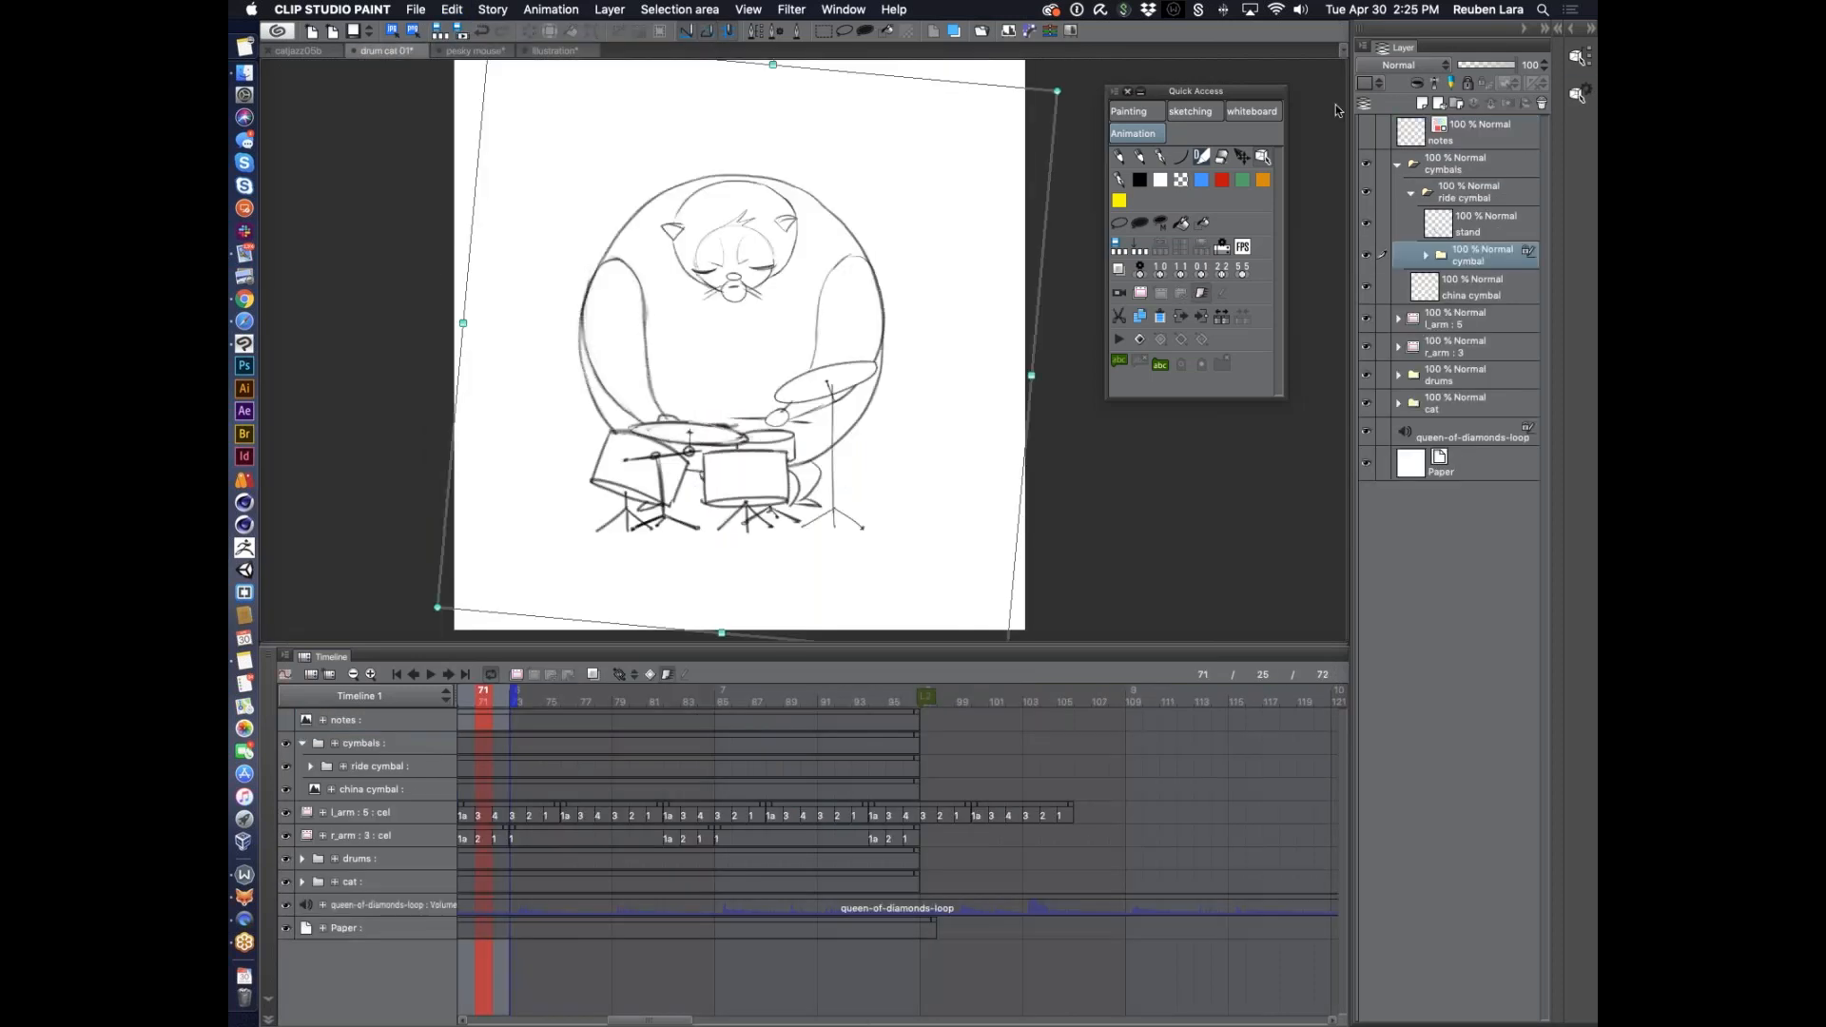
{"action": "left_click", "coordinate": [1471, 163]}
{"action": "left_click", "coordinate": [1398, 164]}
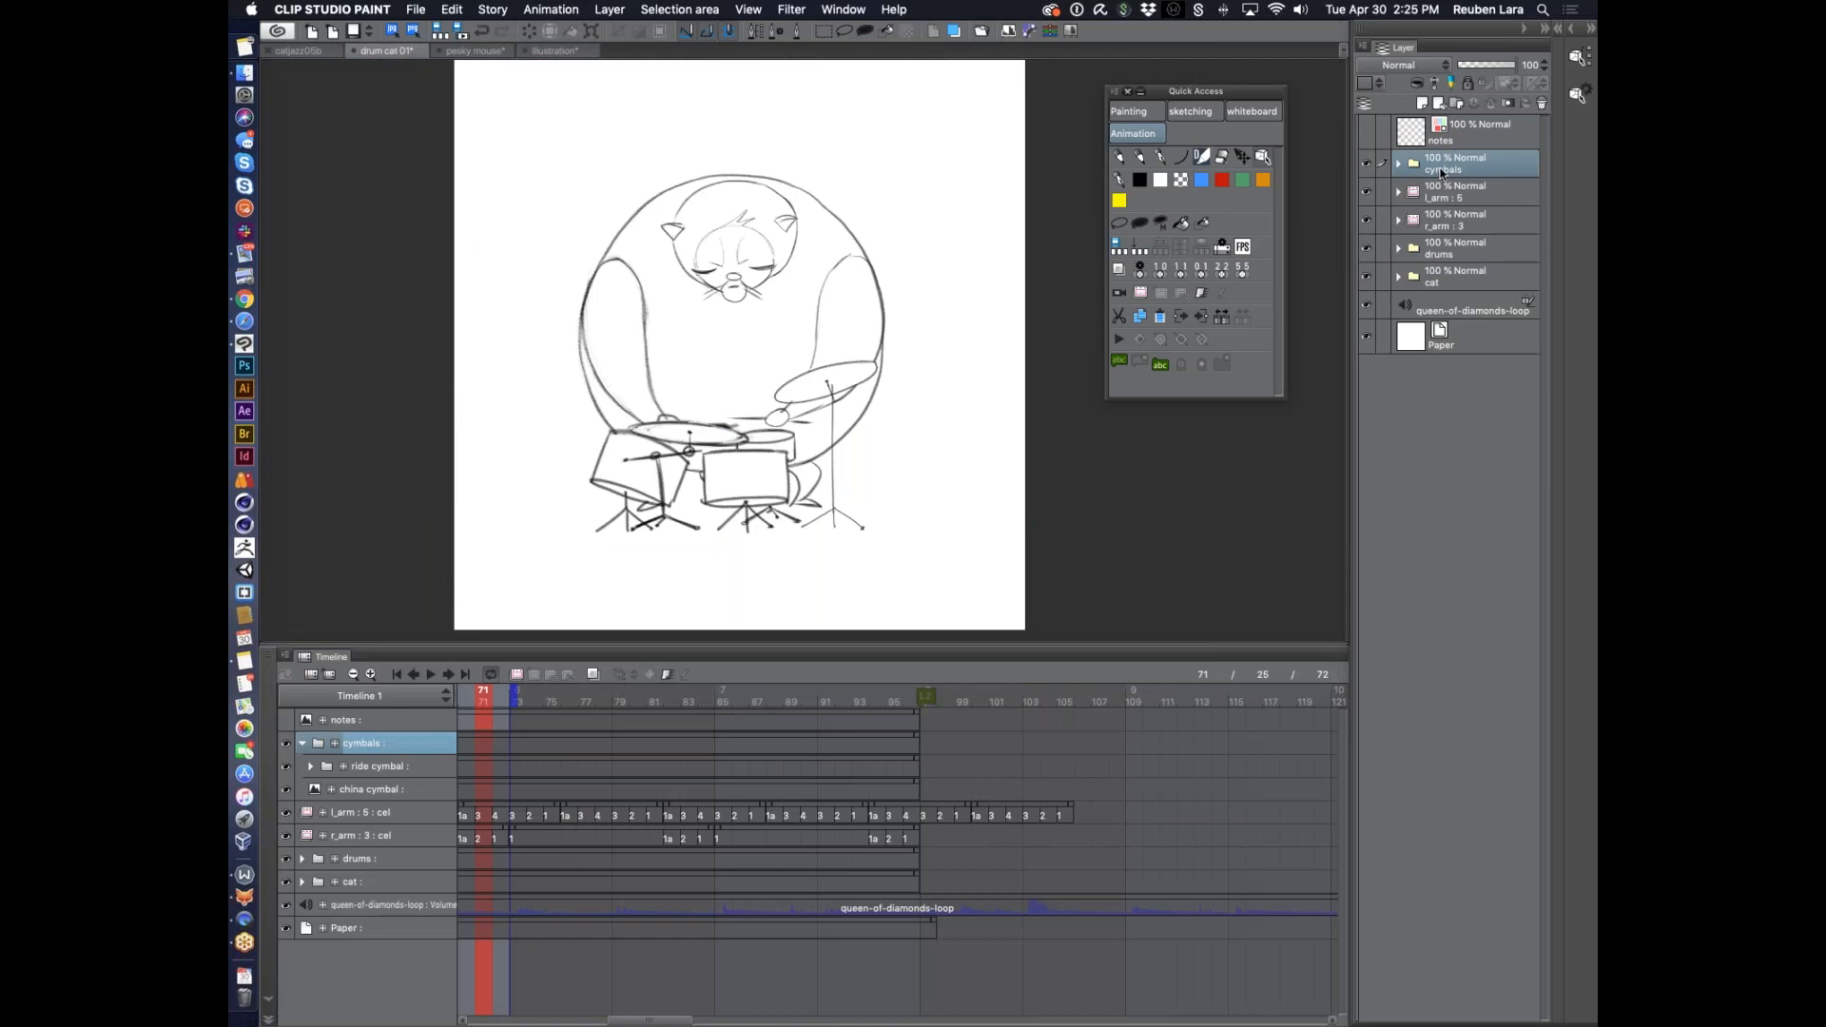
{"action": "key", "text": "super+v"}
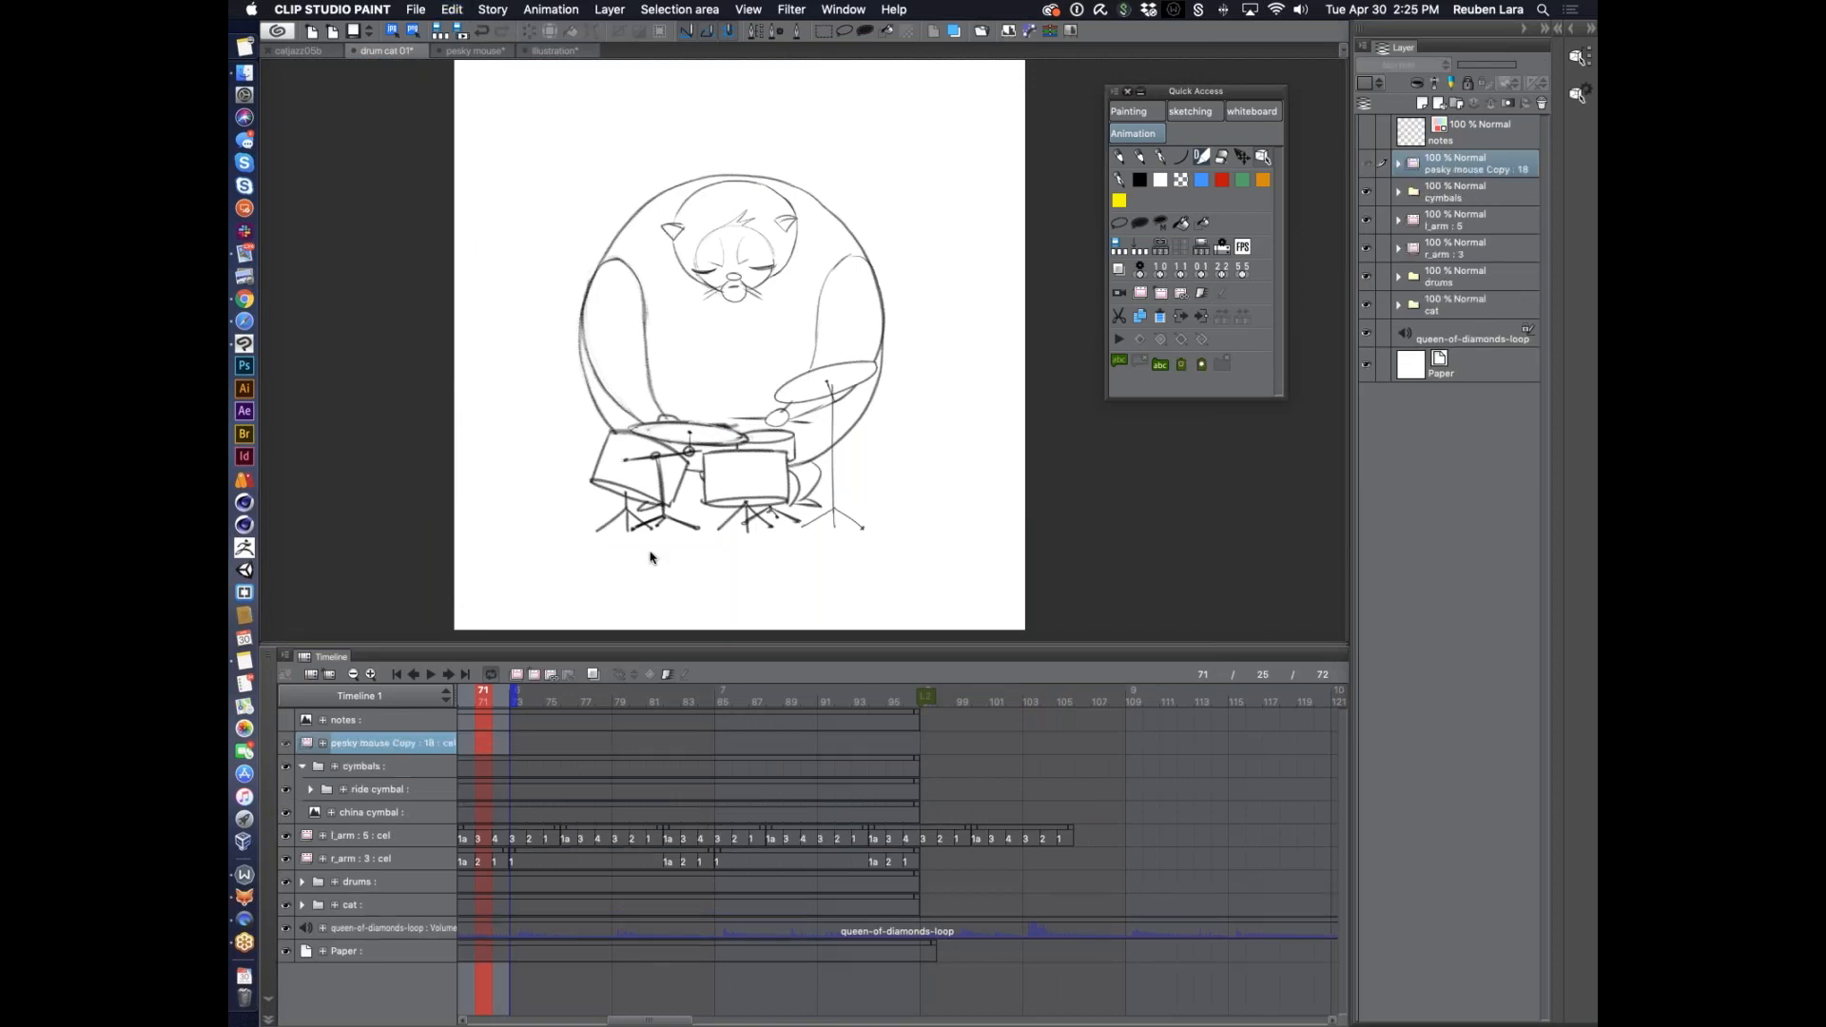
{"action": "scroll", "coordinate": [708, 786], "scroll_direction": "left", "scroll_amount": 10}
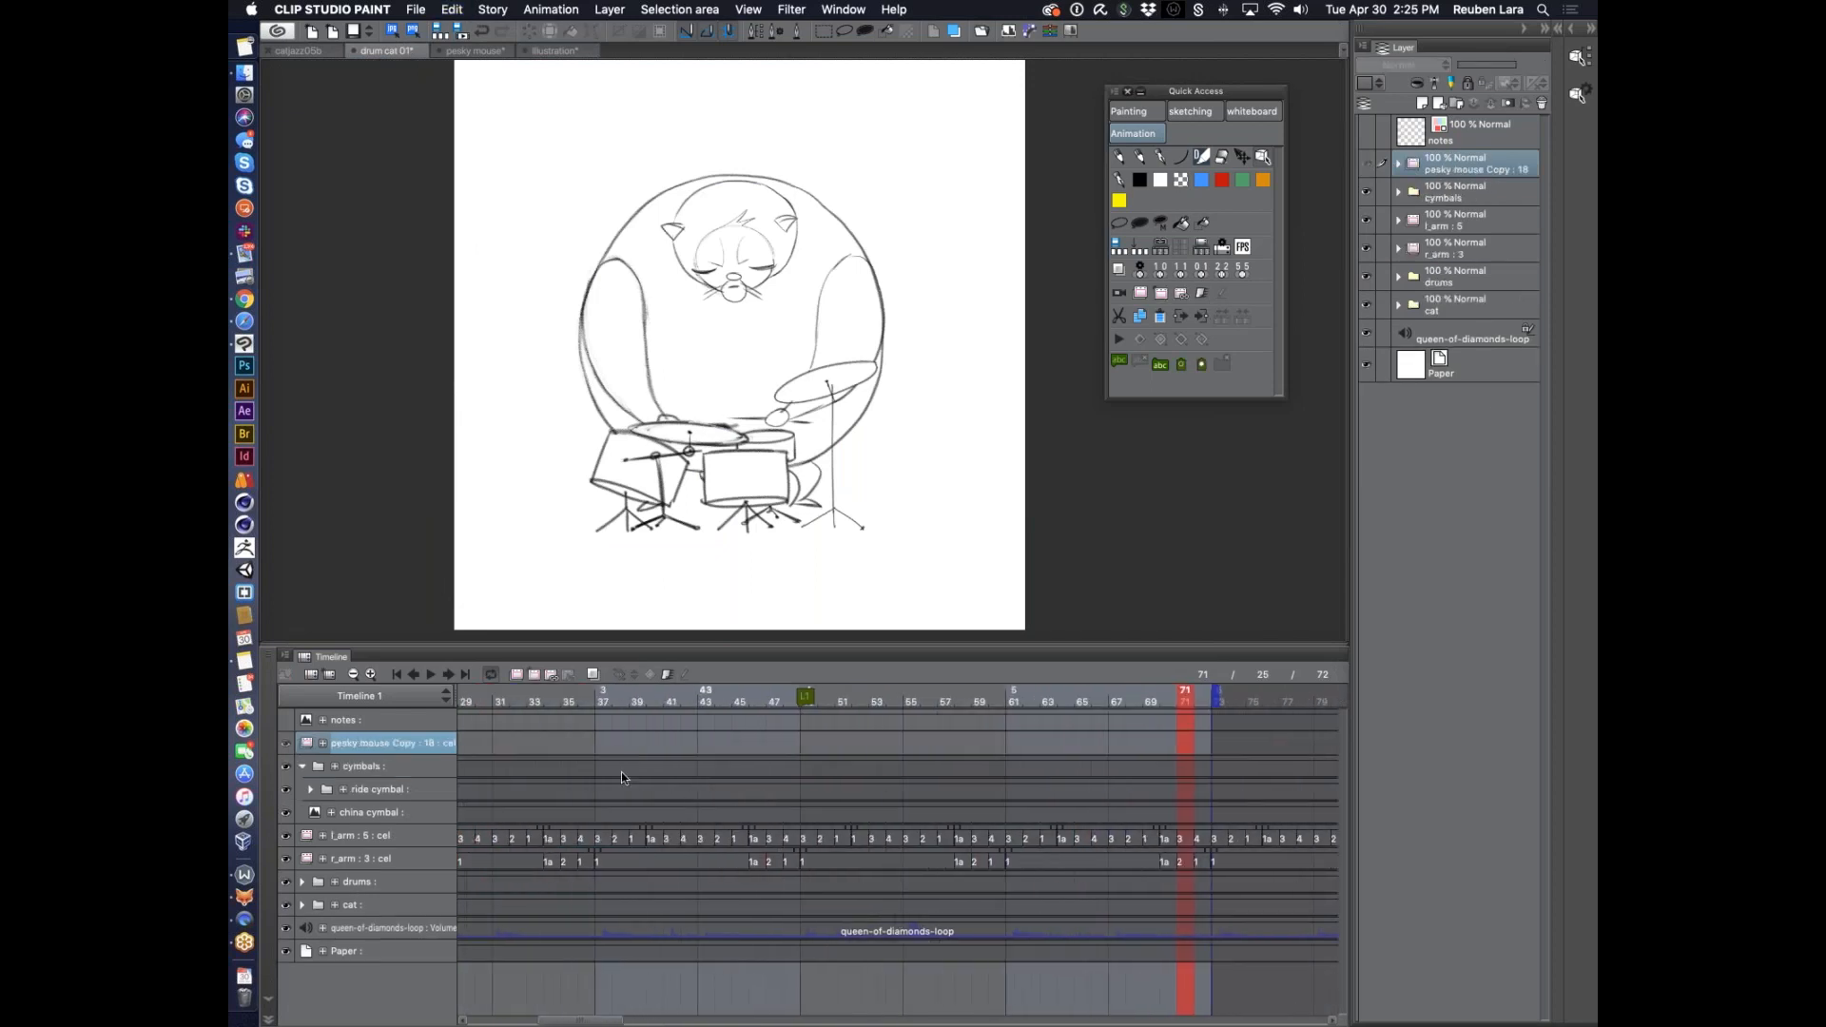
{"action": "left_click", "coordinate": [353, 675]}
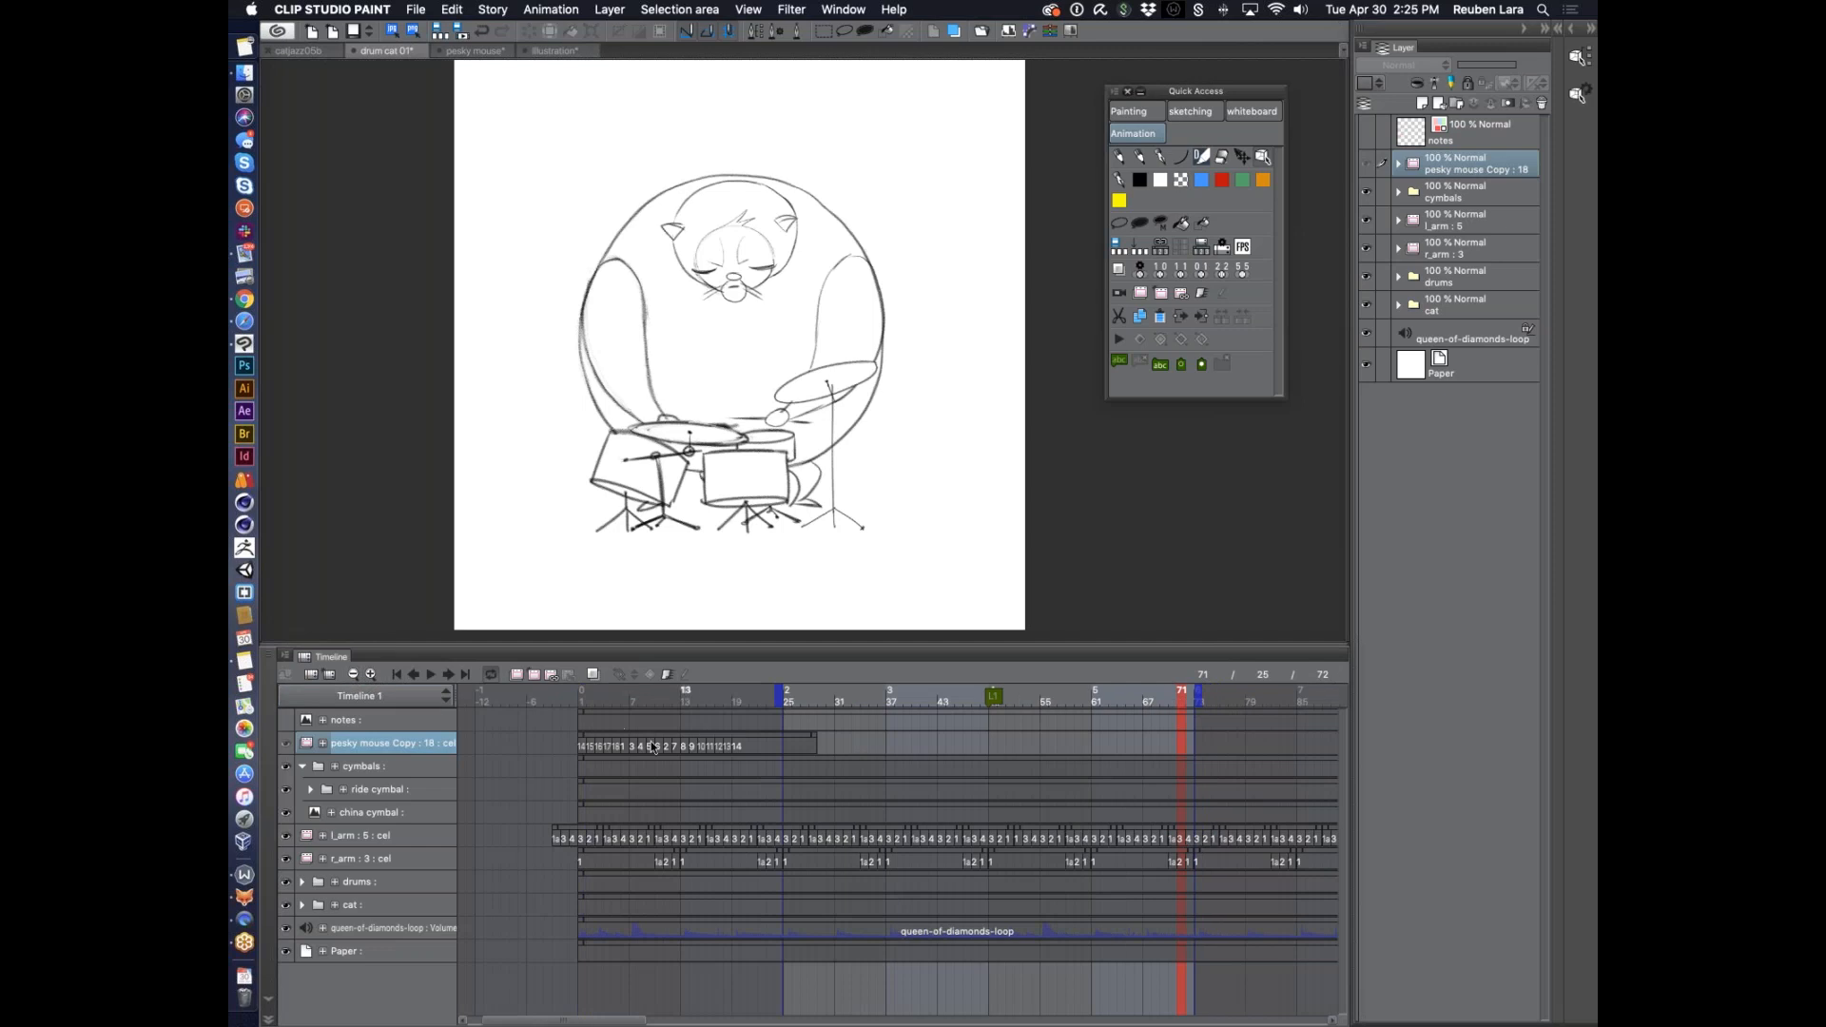
Slide the pesky mouse clip later on the timeline to start at frame 25, and trim its end to about frame 61
{"action": "left_click_drag", "start_coordinate": [635, 736], "coordinate": [722, 745]}
{"action": "scroll", "coordinate": [968, 750], "scroll_direction": "right", "scroll_amount": 3}
{"action": "left_click_drag", "start_coordinate": [727, 735], "coordinate": [728, 735]}
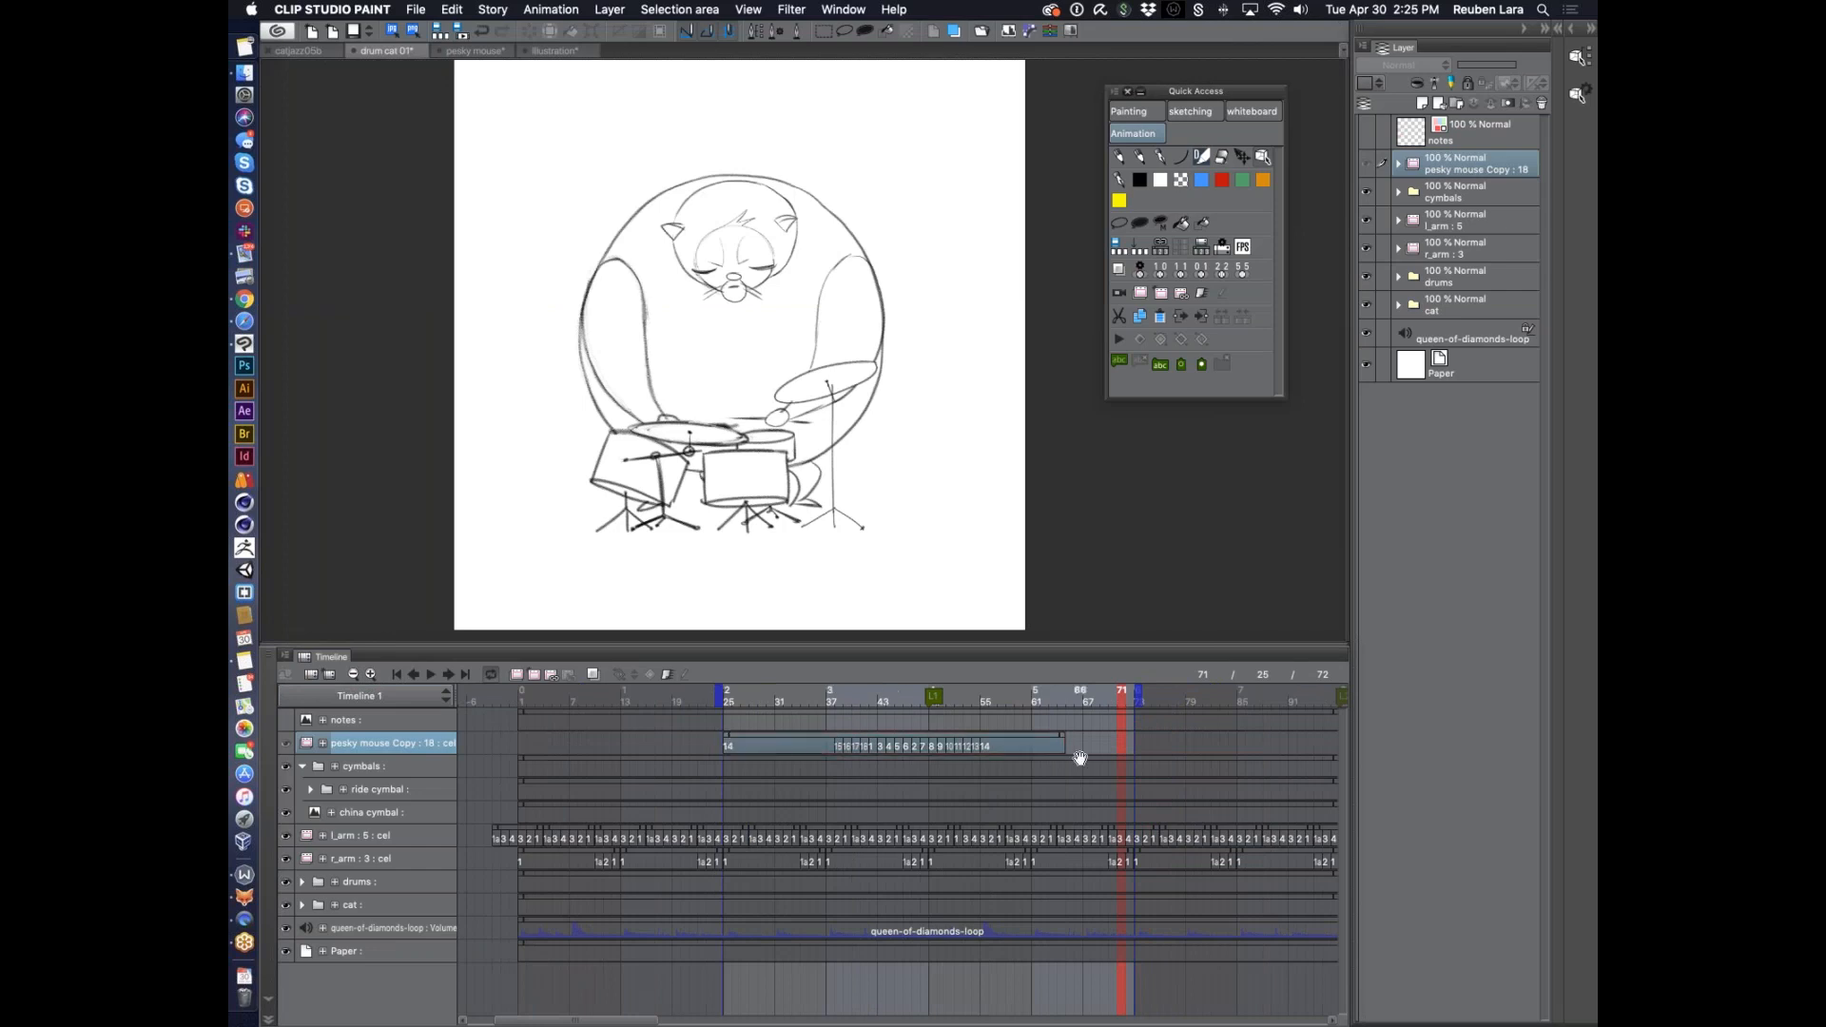
{"action": "left_click_drag", "start_coordinate": [1063, 737], "coordinate": [1039, 739]}
Play the drum cat loop with the sound volume raised, and scrub to frame 53 to check the mouse's timing
{"action": "left_click", "coordinate": [735, 692]}
{"action": "left_click", "coordinate": [429, 675]}
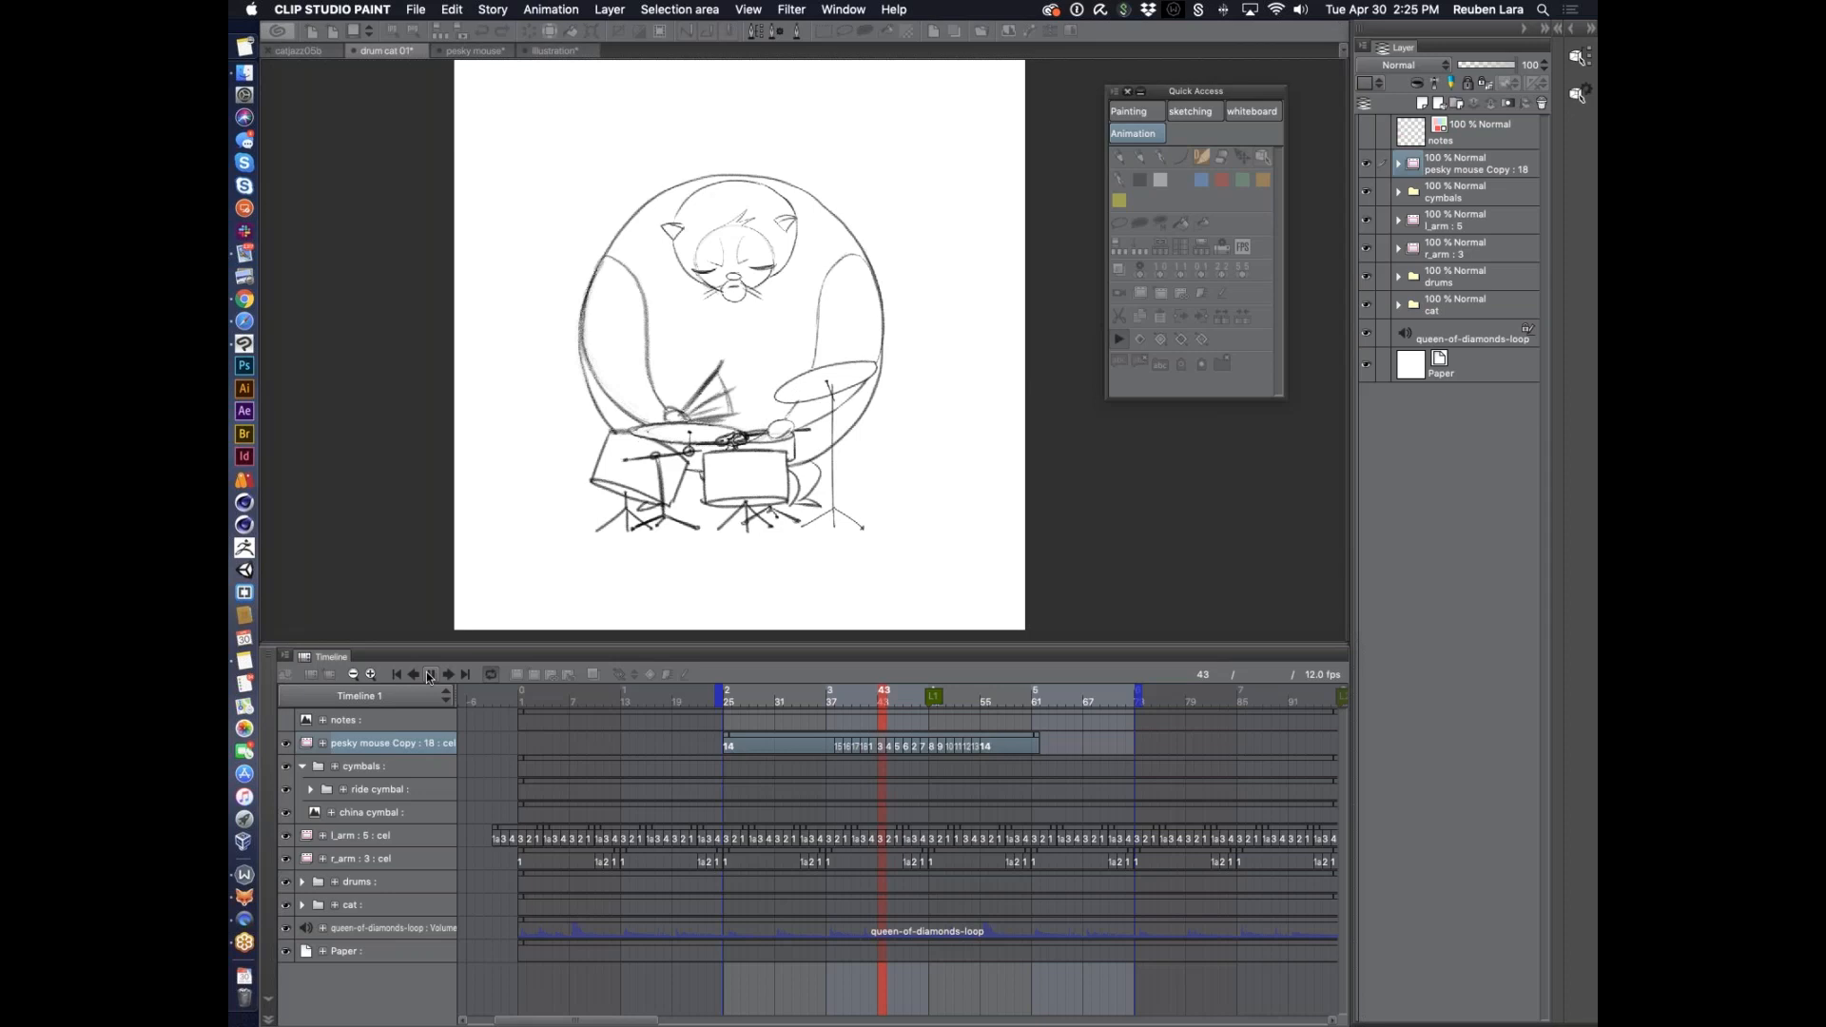
{"action": "left_click", "coordinate": [429, 675]}
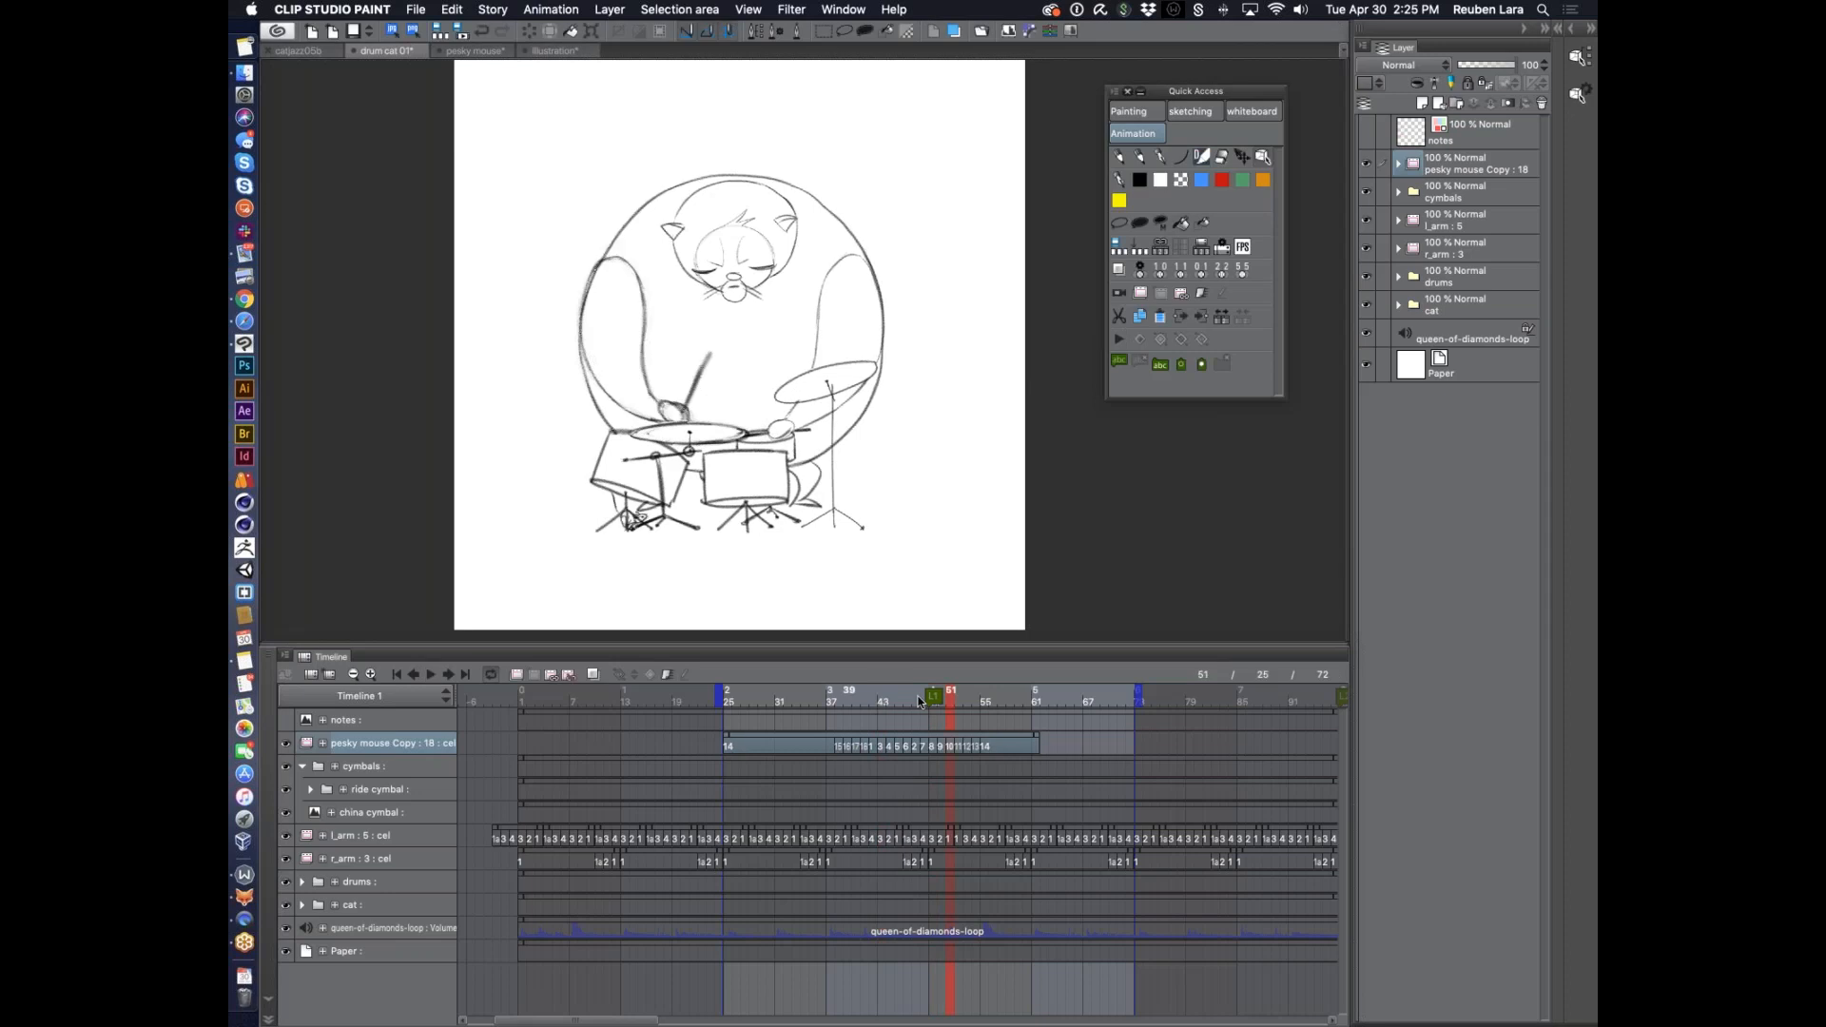
{"action": "left_click", "coordinate": [965, 702]}
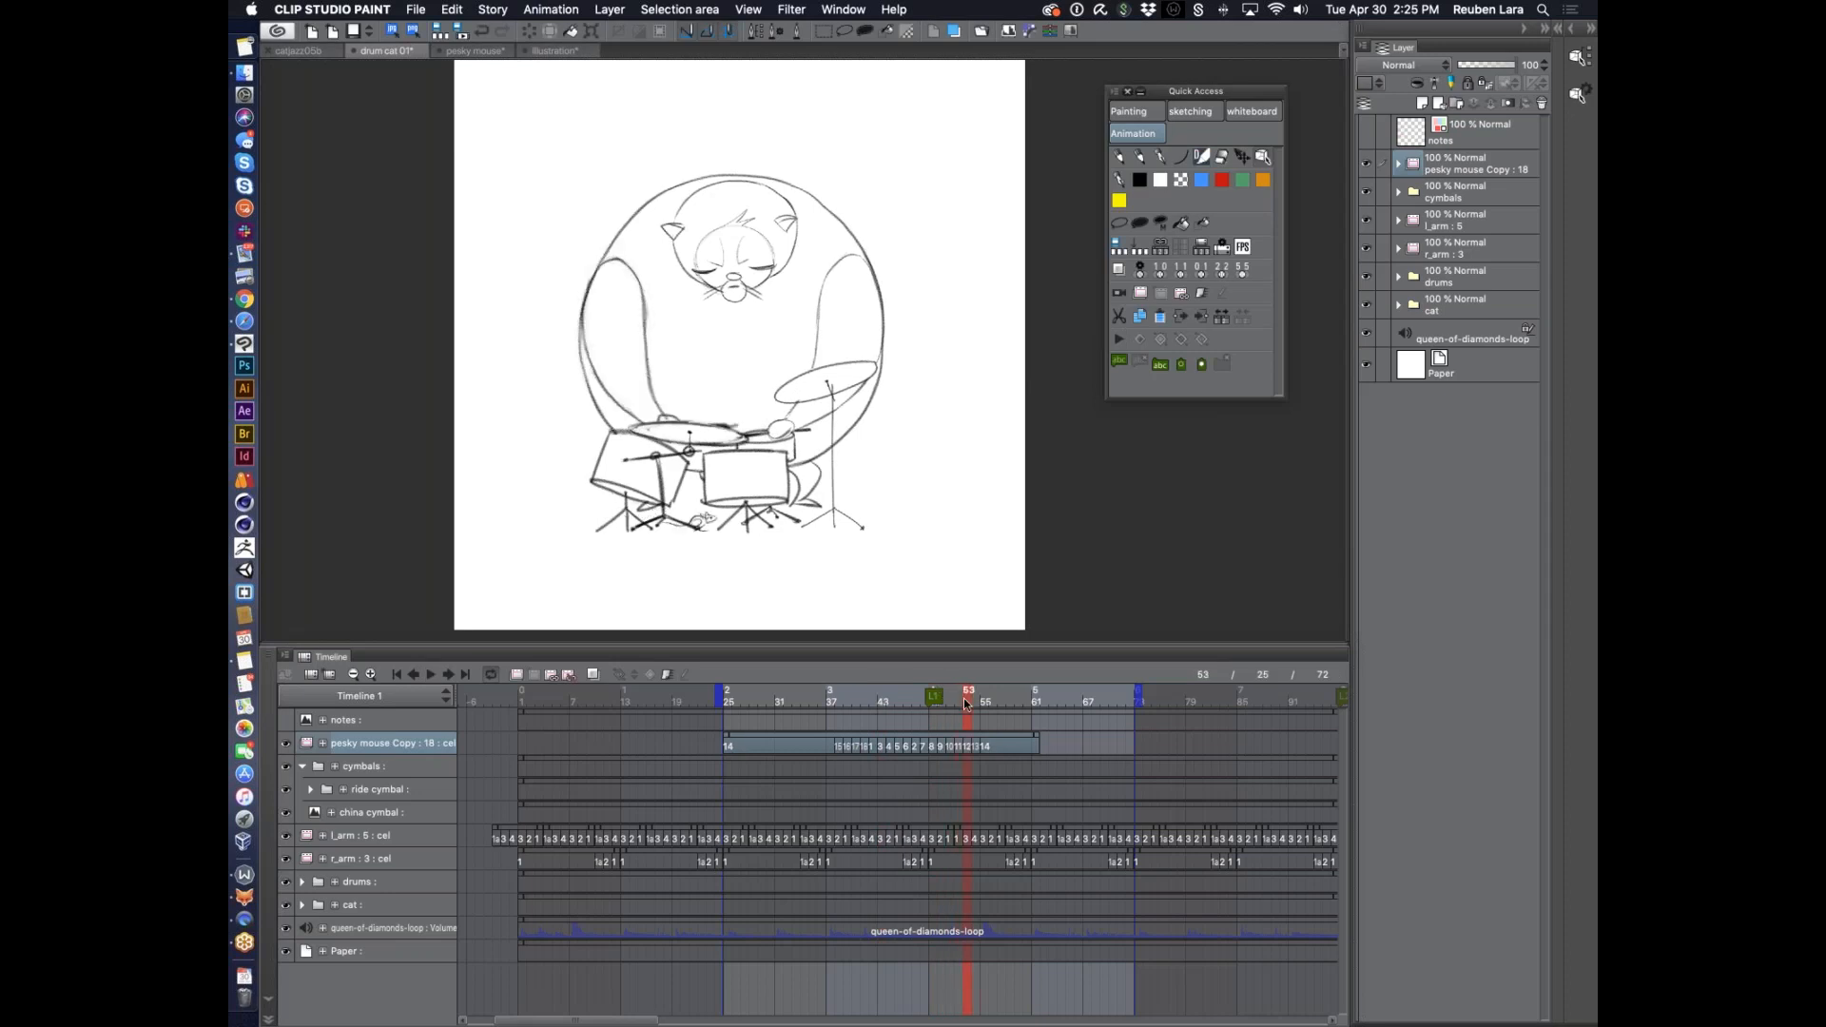
{"action": "key", "text": "XF86AudioRaiseVolume"}
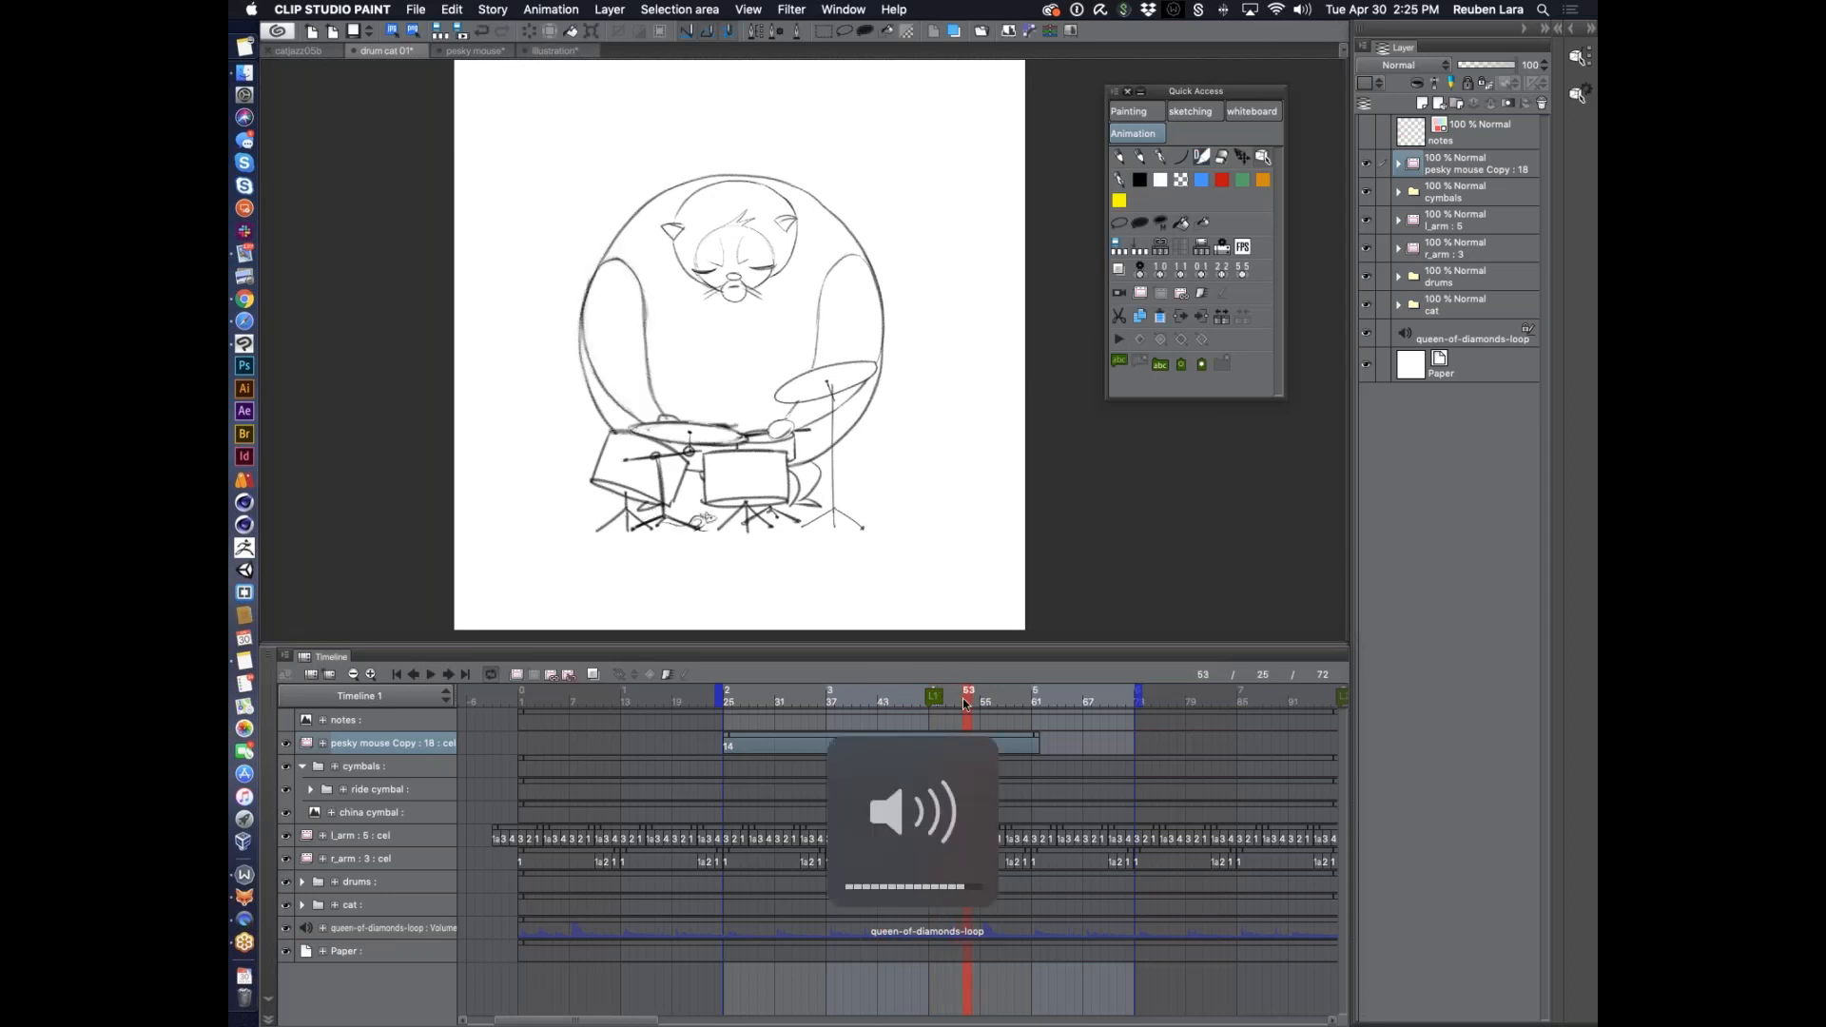
Shift the pesky mouse clip later to start at frame 35, playing the loop to check its timing
{"action": "left_click", "coordinate": [370, 673]}
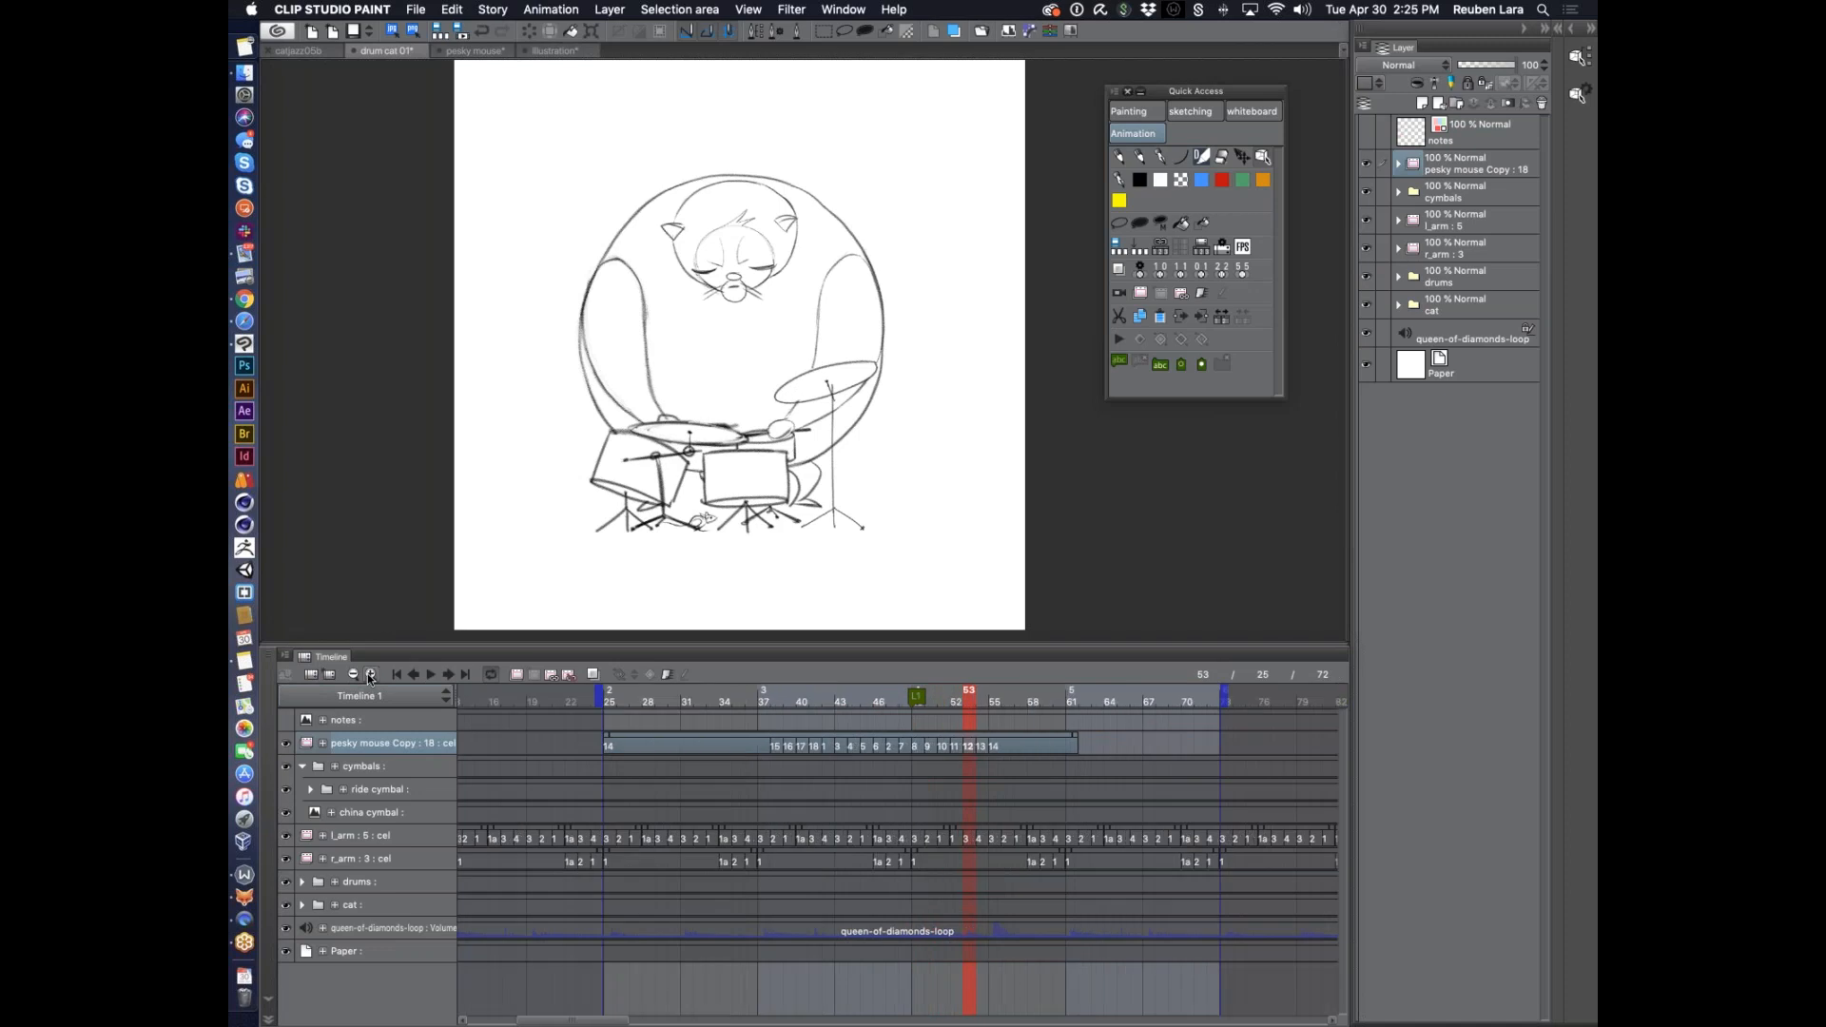
{"action": "left_click", "coordinate": [370, 673]}
{"action": "left_click", "coordinate": [950, 691]}
{"action": "left_click_drag", "start_coordinate": [896, 744], "coordinate": [966, 739]}
{"action": "left_click", "coordinate": [834, 699]}
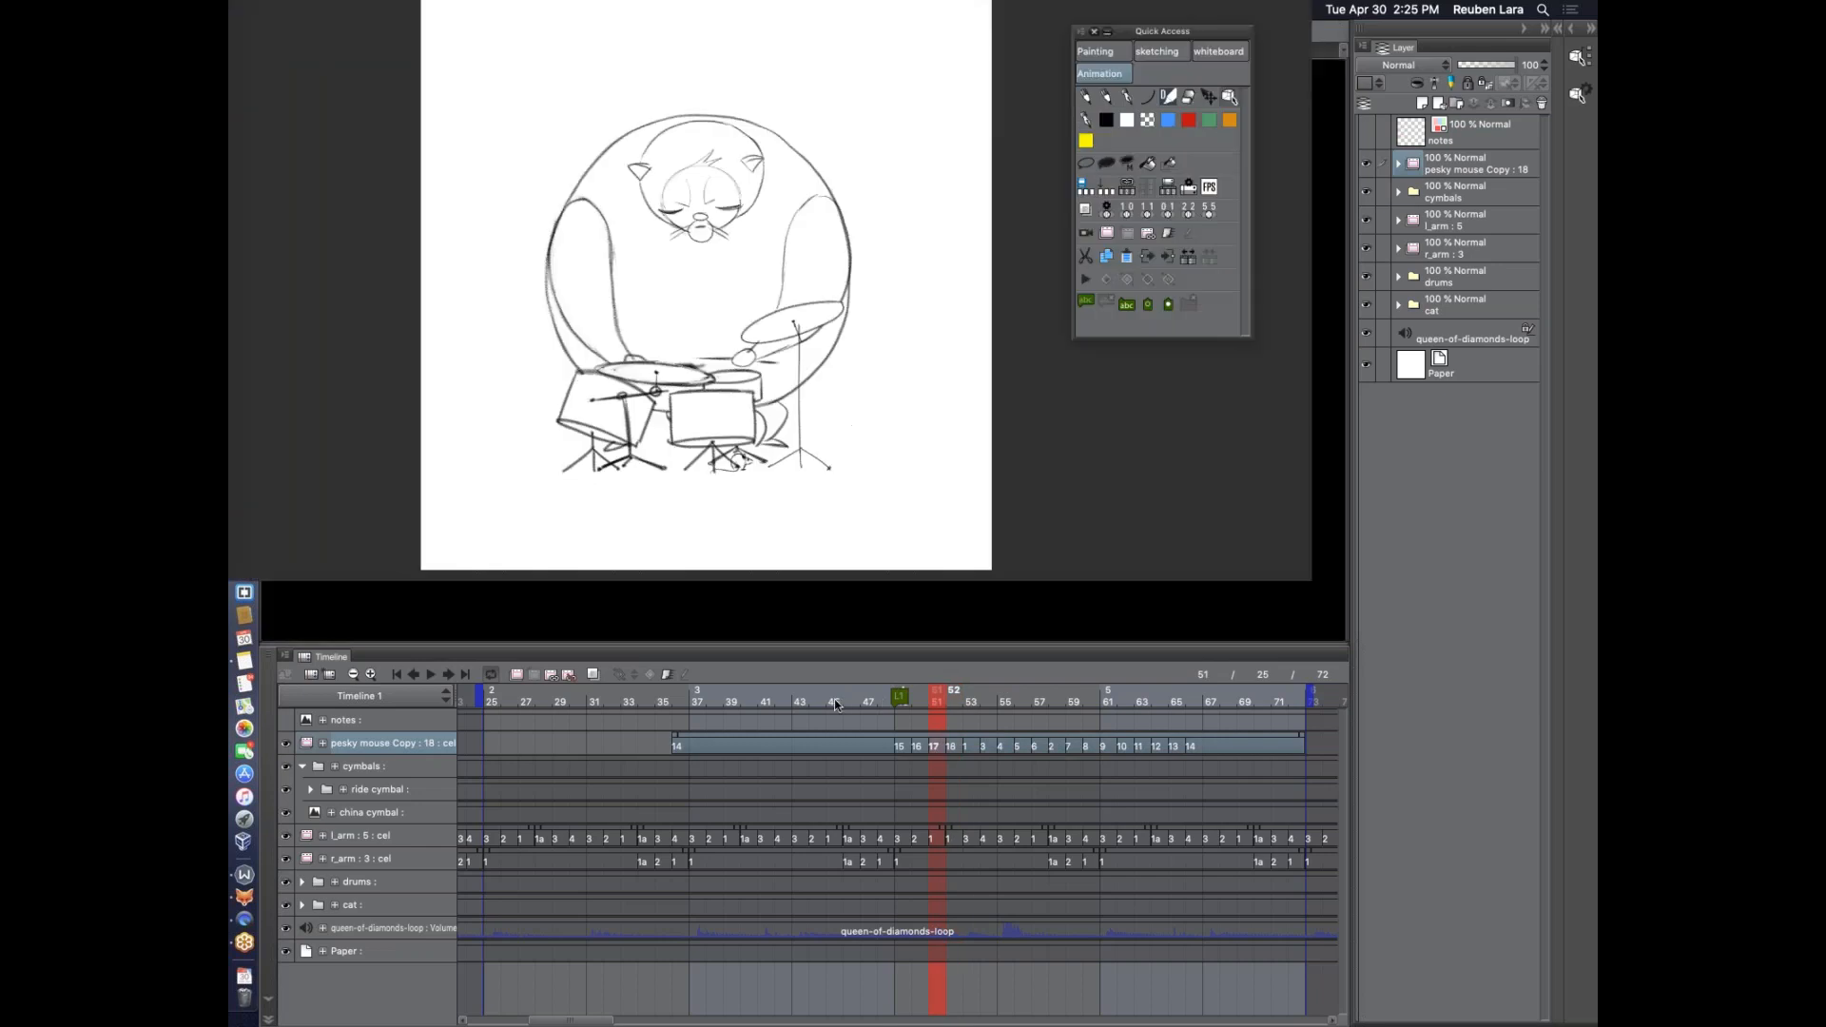
{"action": "left_click", "coordinate": [426, 671]}
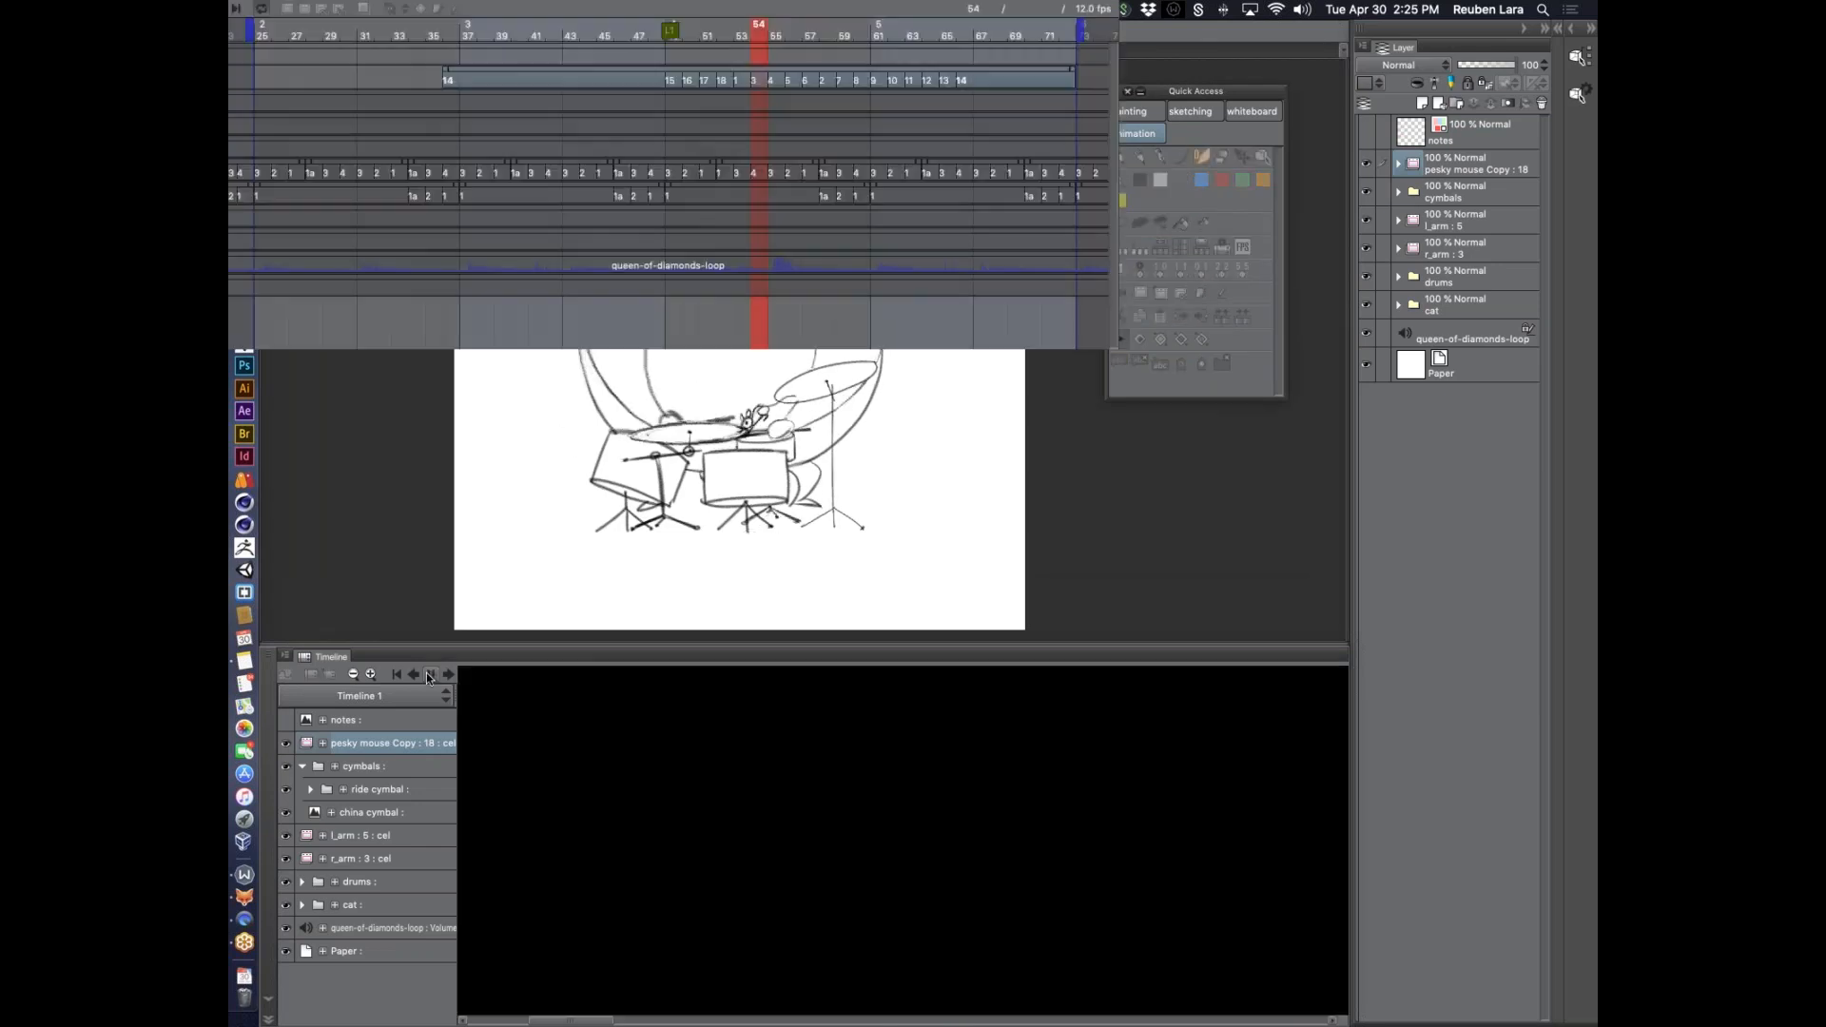
{"action": "left_click", "coordinate": [431, 674]}
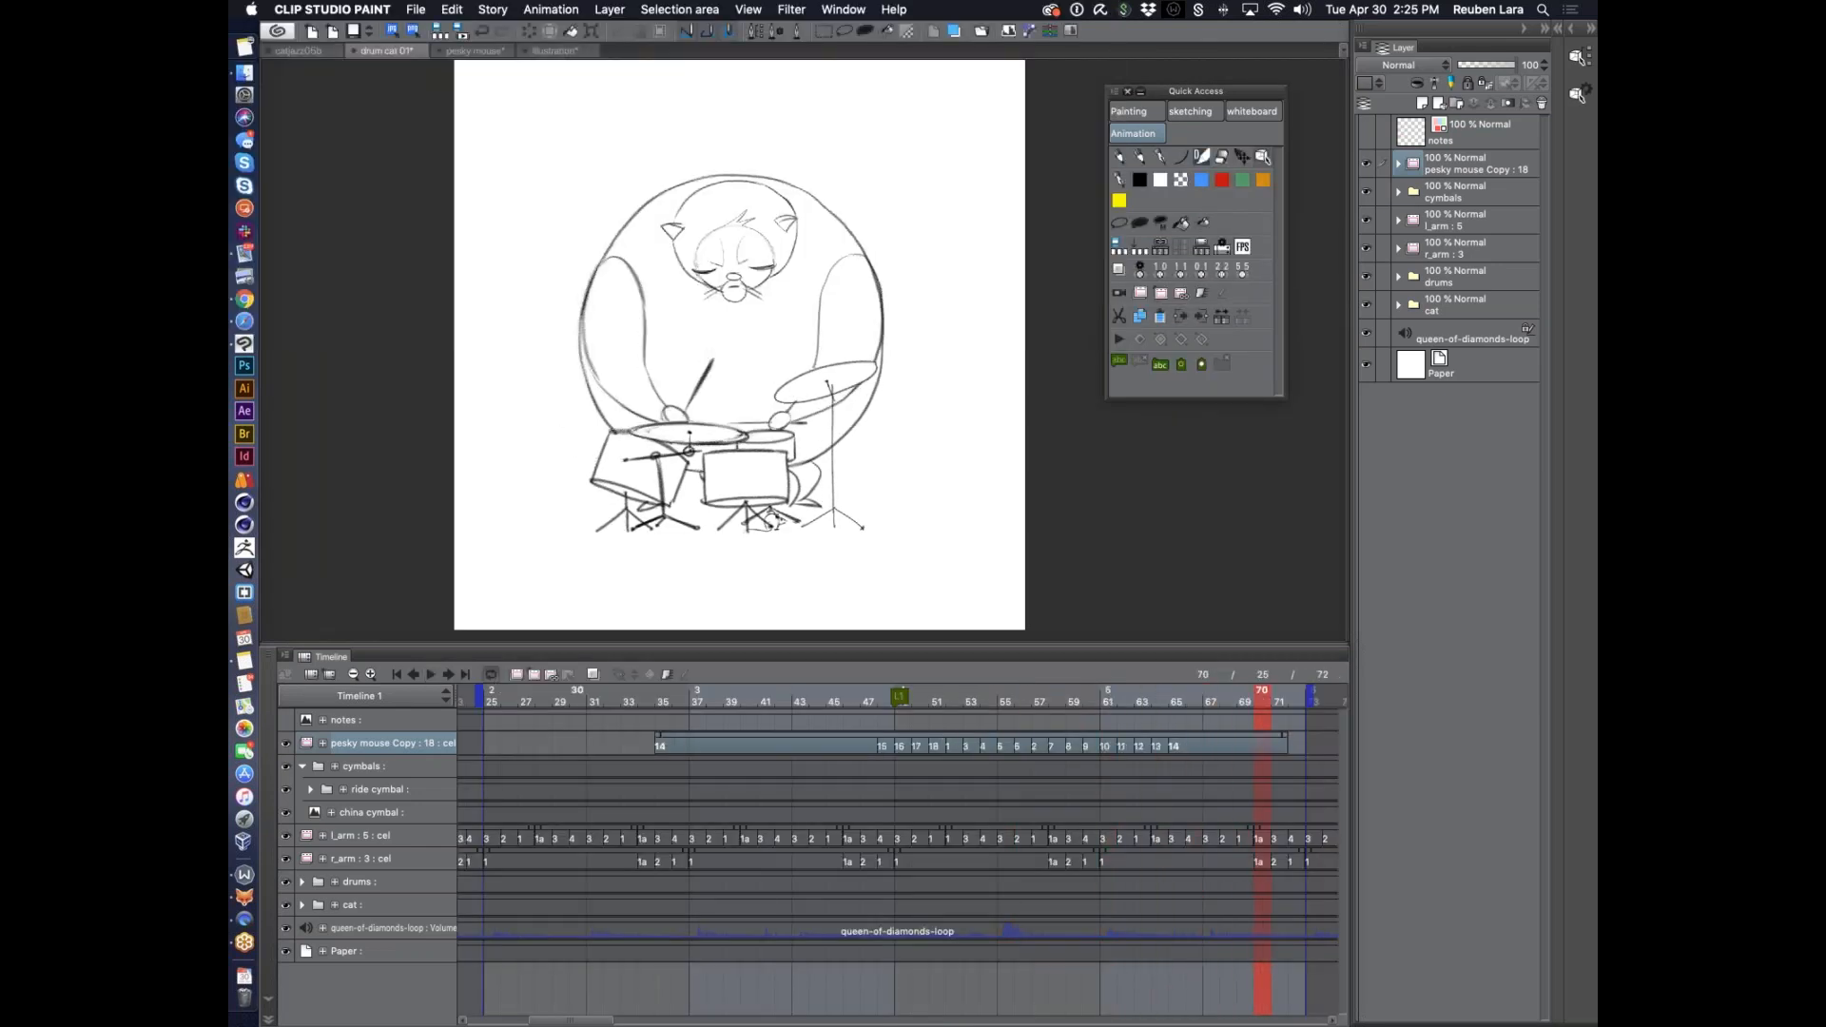
{"action": "left_click", "coordinate": [430, 674]}
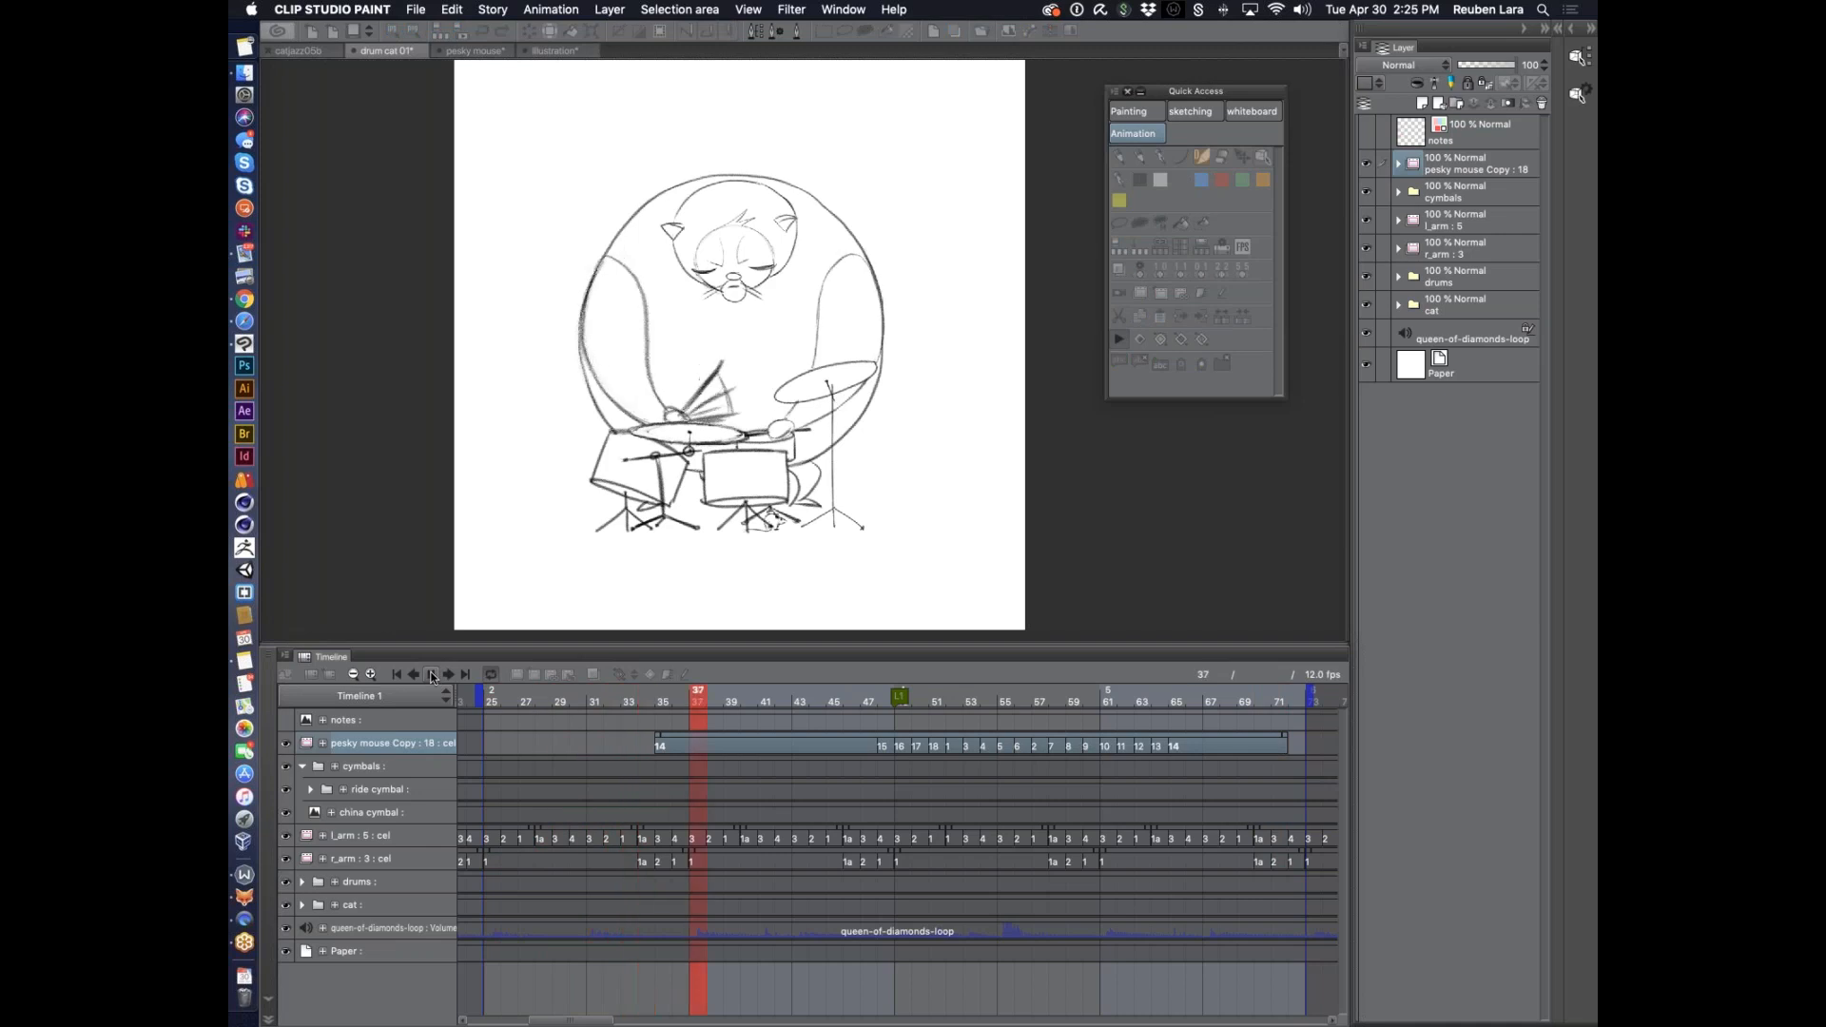
{"action": "left_click", "coordinate": [430, 673]}
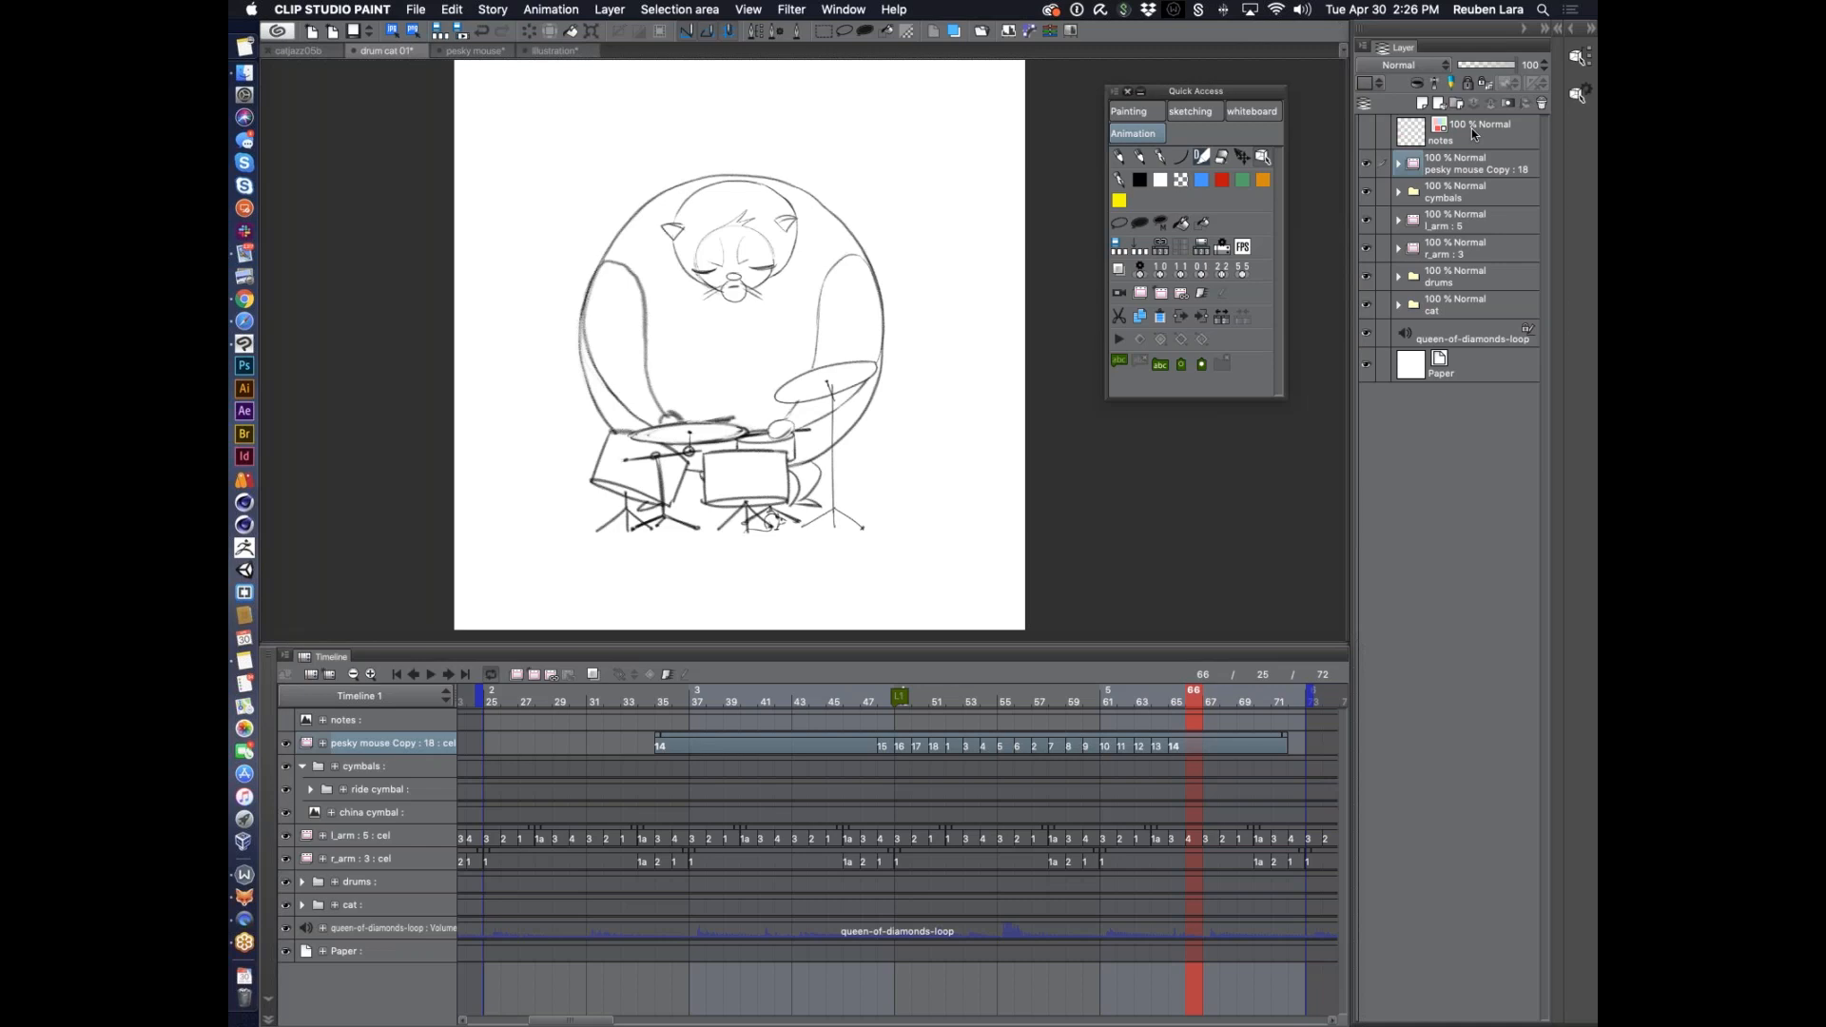
Widen the Layer palette and shift the Quick Access palette clear of it
{"action": "left_click_drag", "start_coordinate": [1355, 472], "coordinate": [1314, 492]}
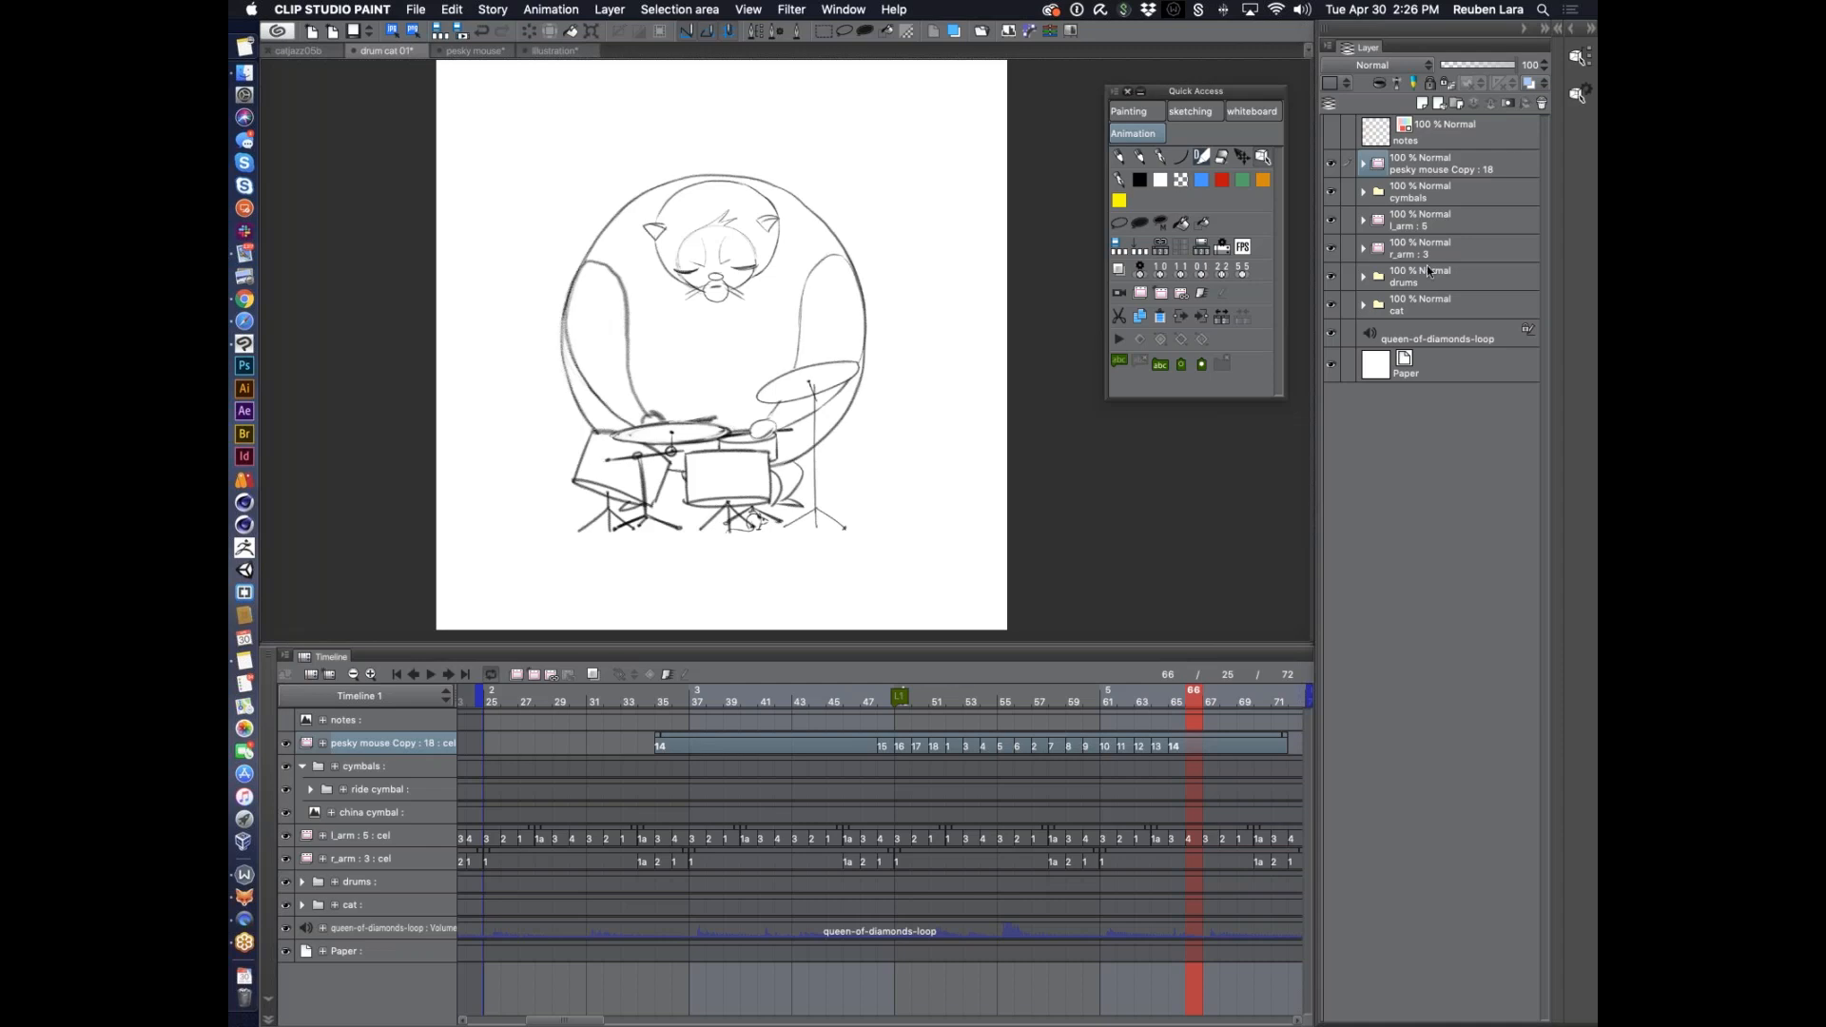
{"action": "left_click", "coordinate": [1447, 300]}
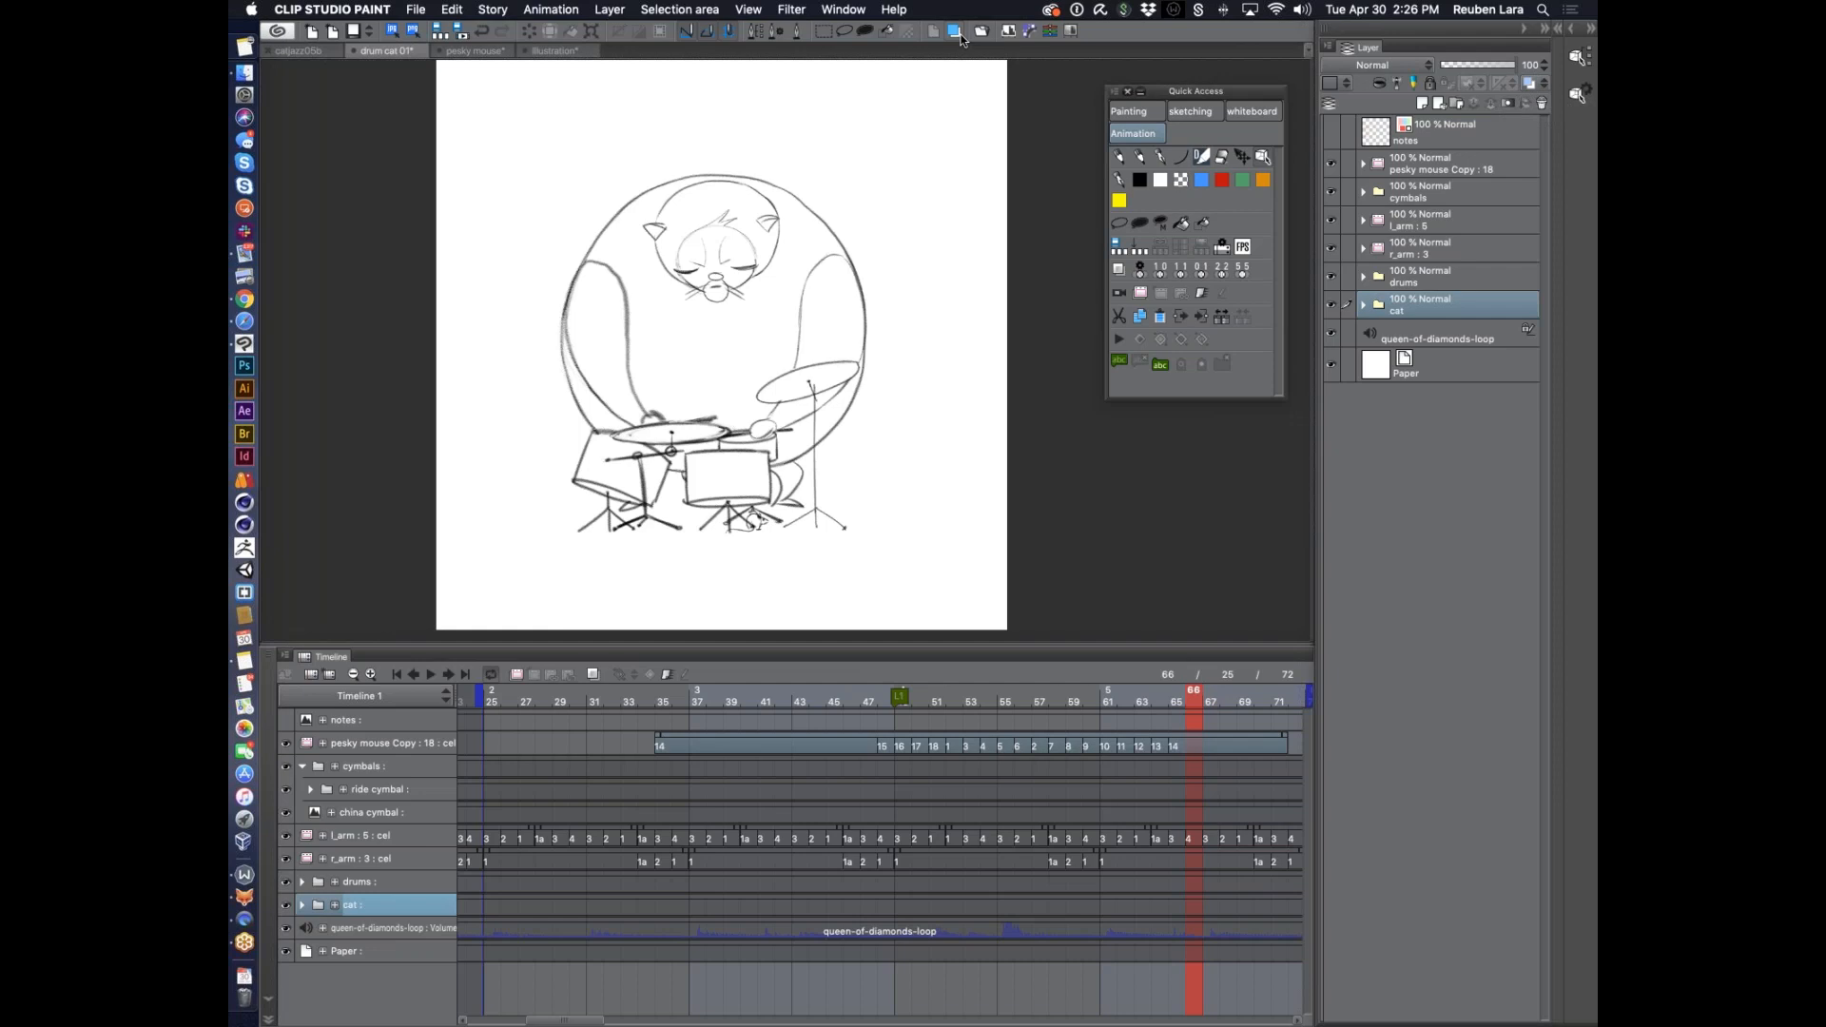
{"action": "mouse_move", "coordinate": [1318, 464]}
{"action": "left_mouse_down"}
{"action": "mouse_move", "coordinate": [1399, 464]}
{"action": "mouse_move", "coordinate": [1310, 467]}
{"action": "left_mouse_up"}
{"action": "left_click_drag", "start_coordinate": [1181, 90], "coordinate": [1154, 89]}
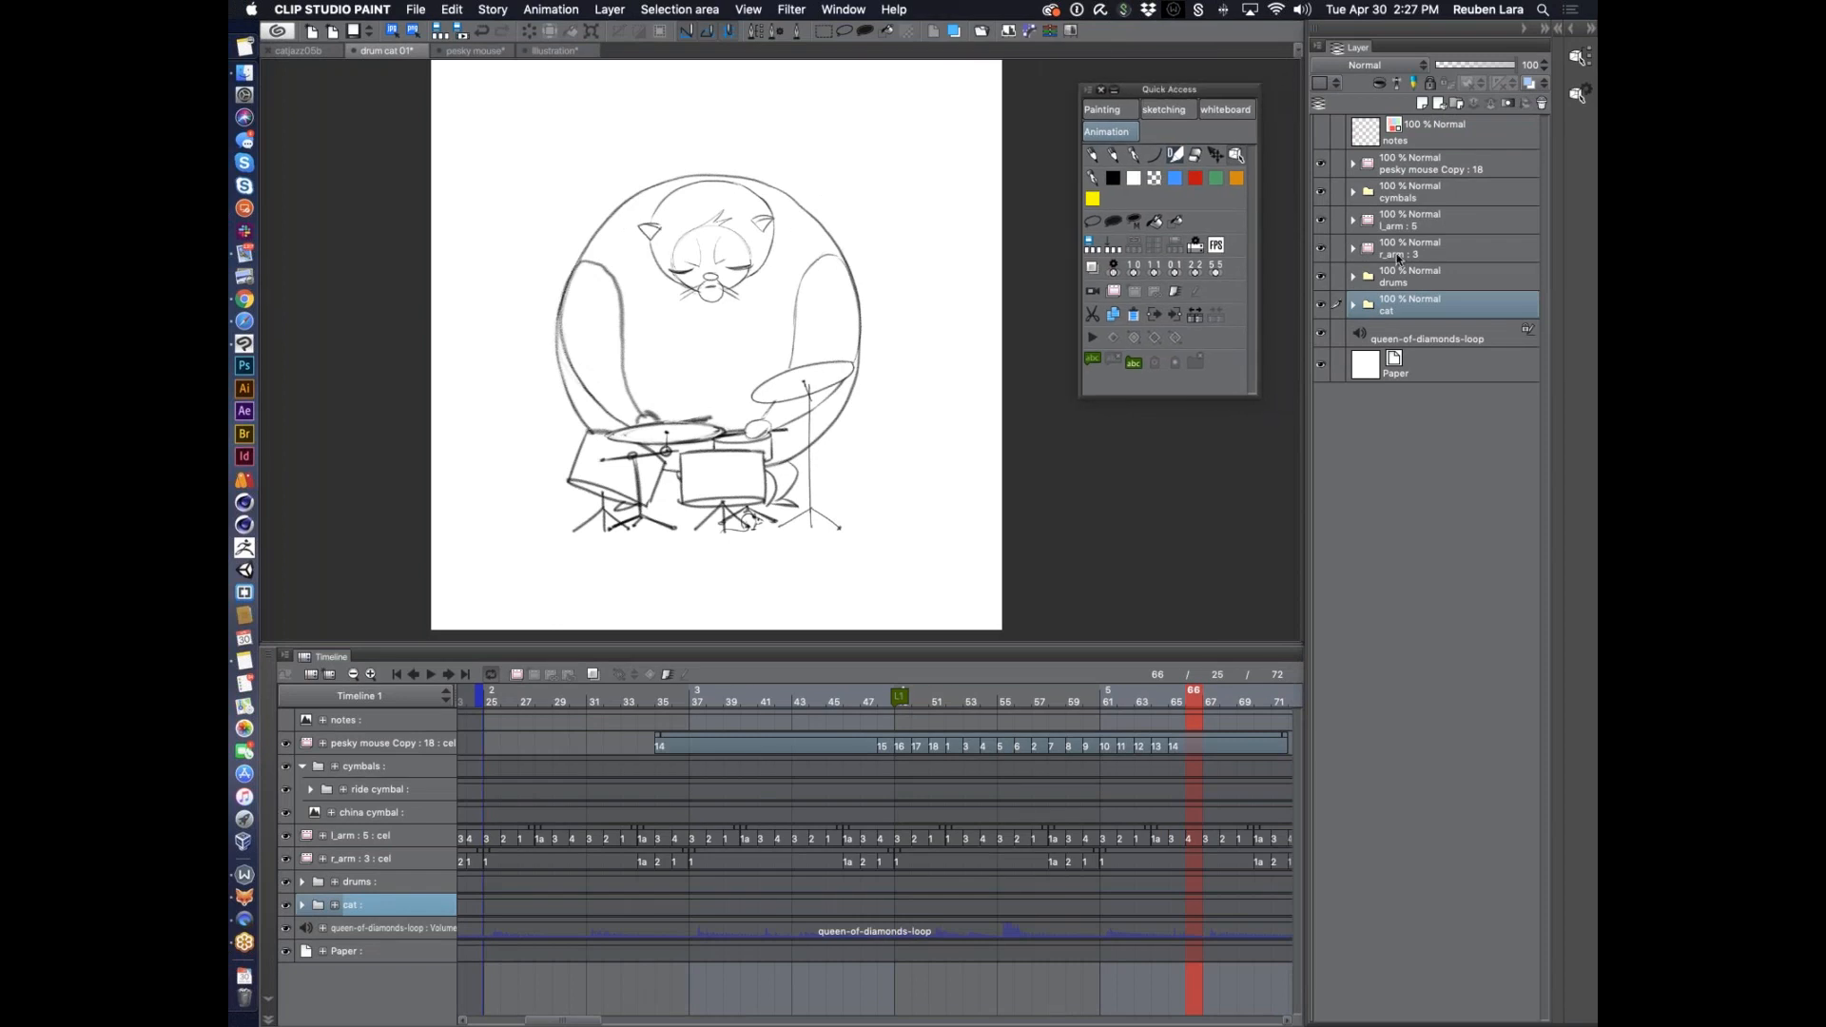
Turn on the blue layer color for the cat, drums, r_arm and l_arm folders
{"action": "left_click", "coordinate": [1532, 82]}
{"action": "scroll", "coordinate": [777, 368], "scroll_direction": "up", "scroll_amount": 2}
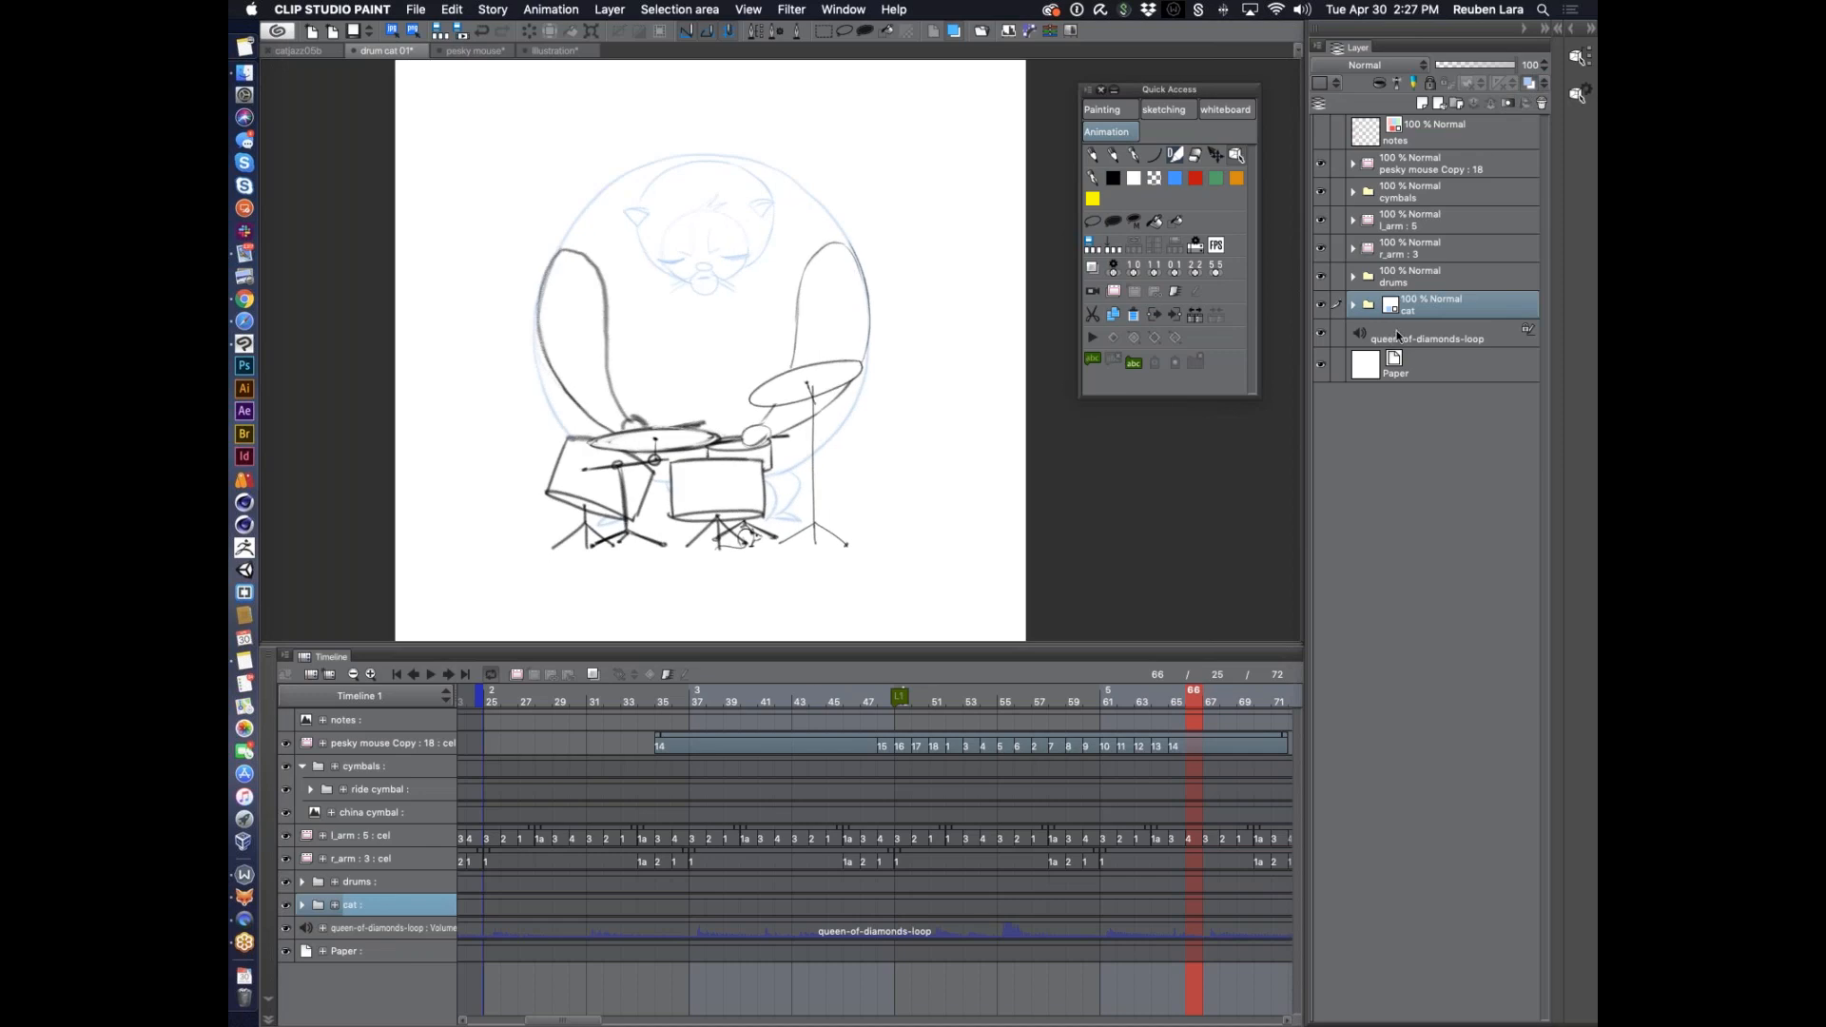
{"action": "left_click", "coordinate": [1414, 273]}
{"action": "left_click", "coordinate": [1531, 83]}
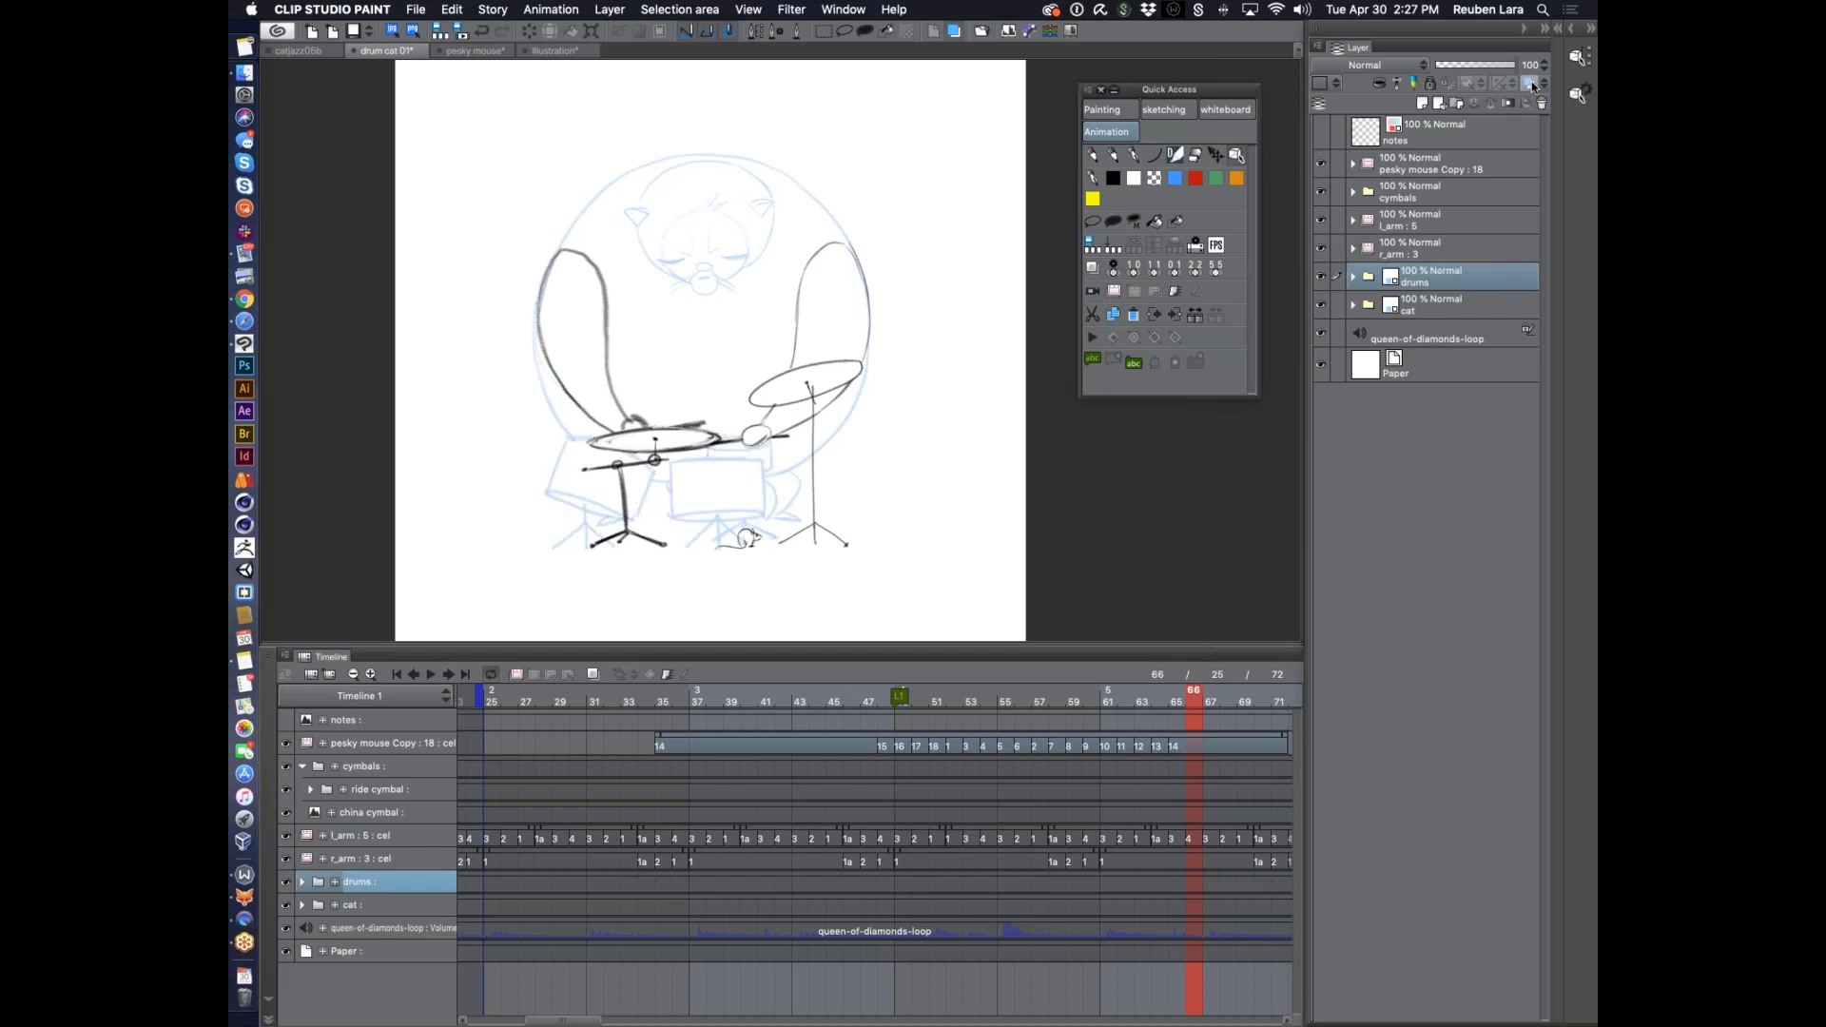
{"action": "left_click", "coordinate": [1398, 249]}
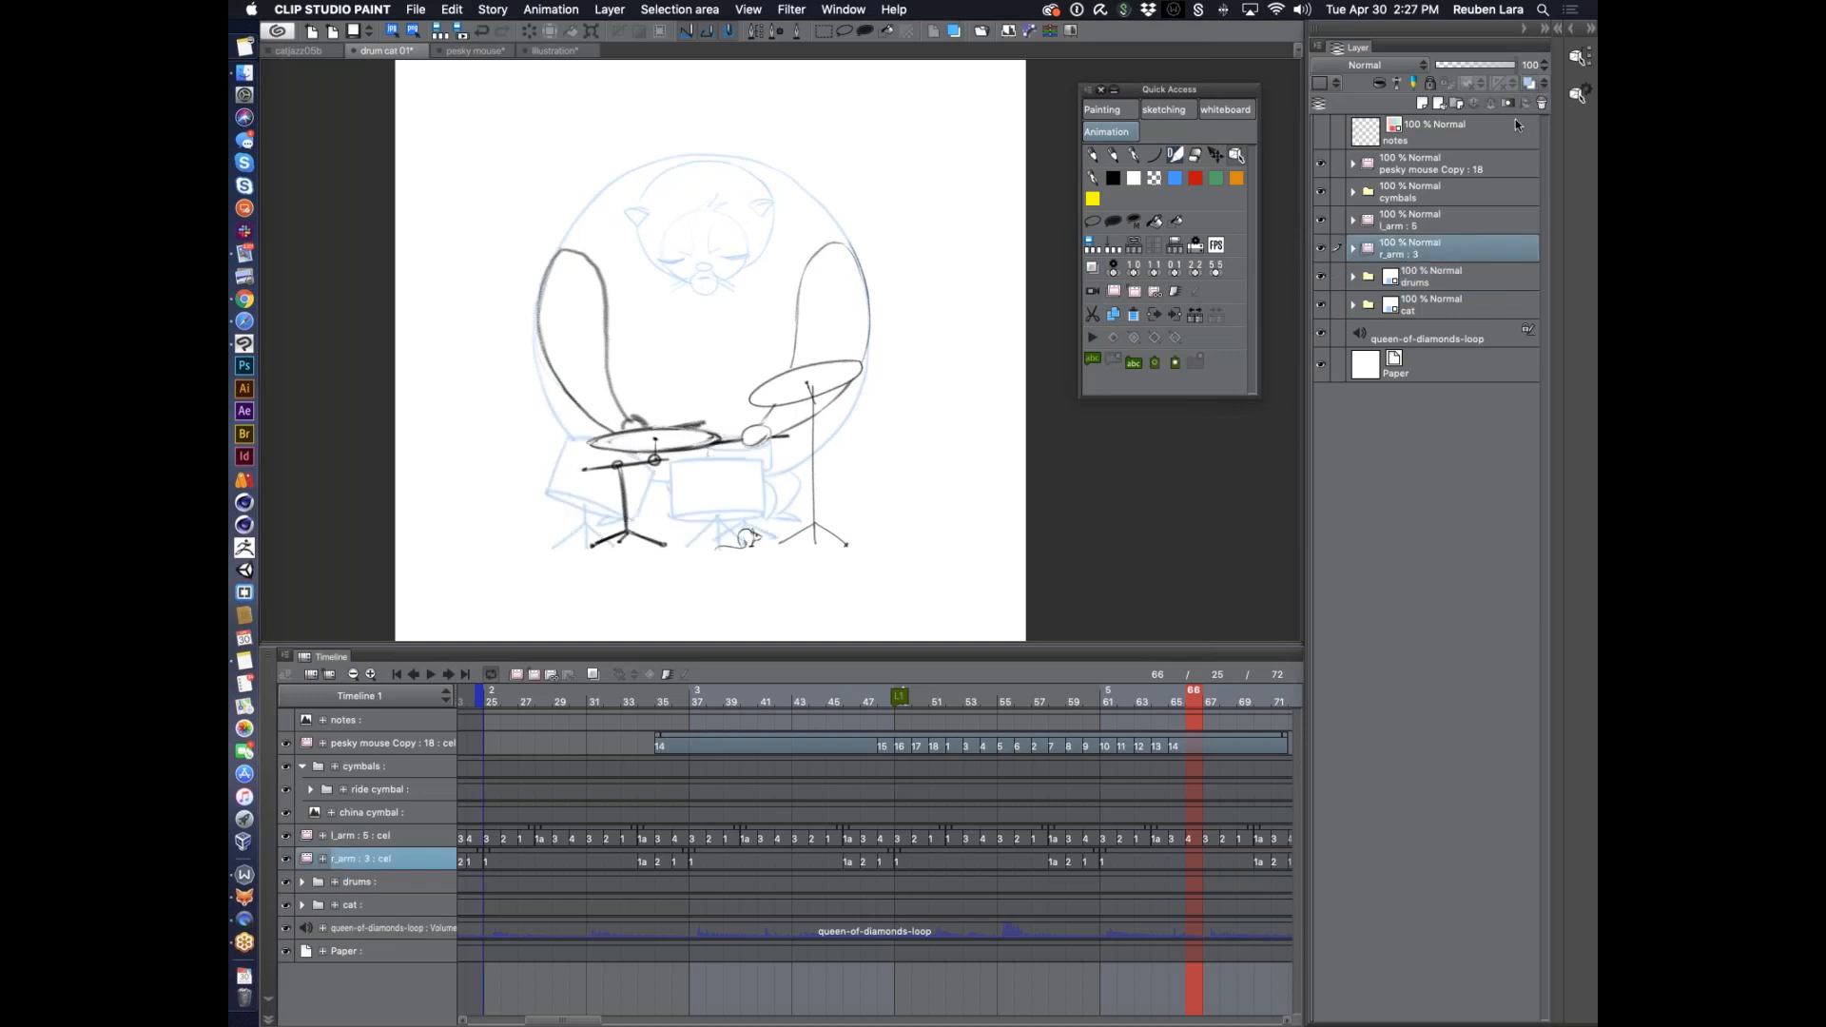
{"action": "left_click", "coordinate": [1531, 82]}
{"action": "left_click", "coordinate": [1446, 221]}
{"action": "left_click", "coordinate": [1532, 83]}
Expand the cymbals folder, and give the pesky mouse animation folder a pink layer color
{"action": "left_click", "coordinate": [1409, 187]}
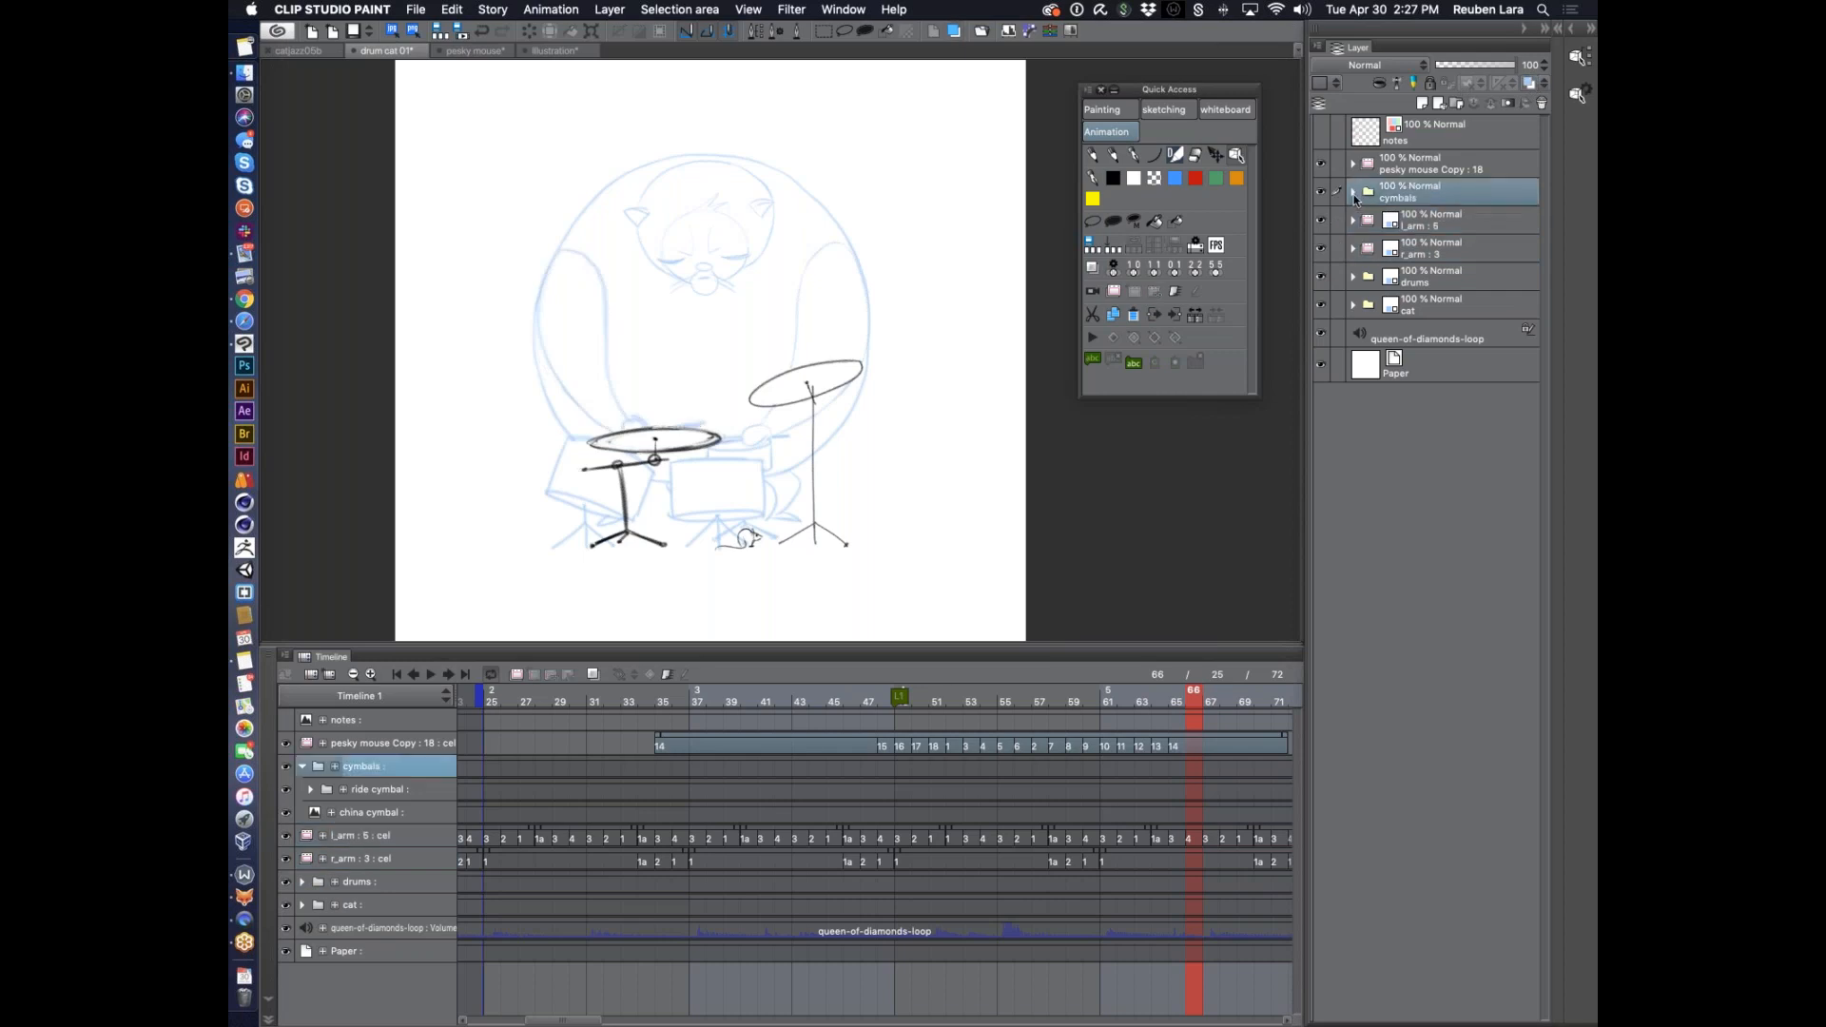
{"action": "left_click", "coordinate": [1355, 194]}
{"action": "left_click", "coordinate": [1419, 164]}
{"action": "left_click", "coordinate": [1546, 87]}
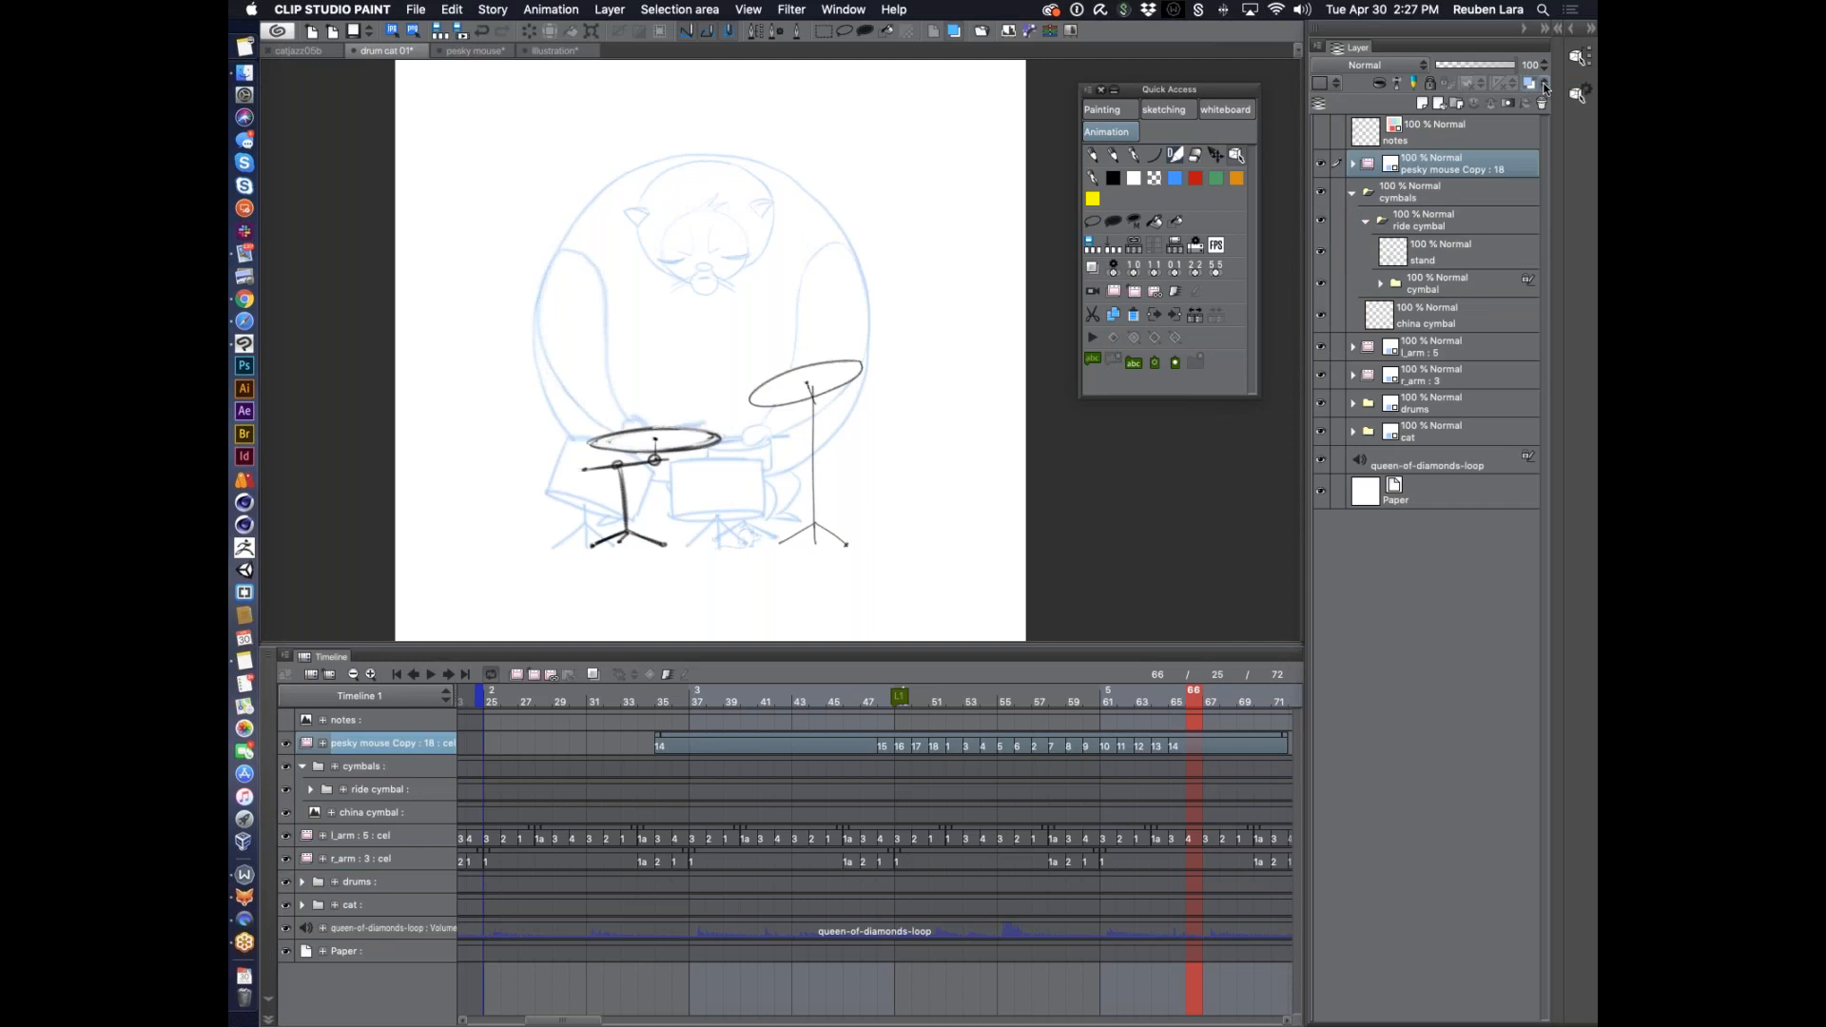
{"action": "left_click", "coordinate": [1546, 88]}
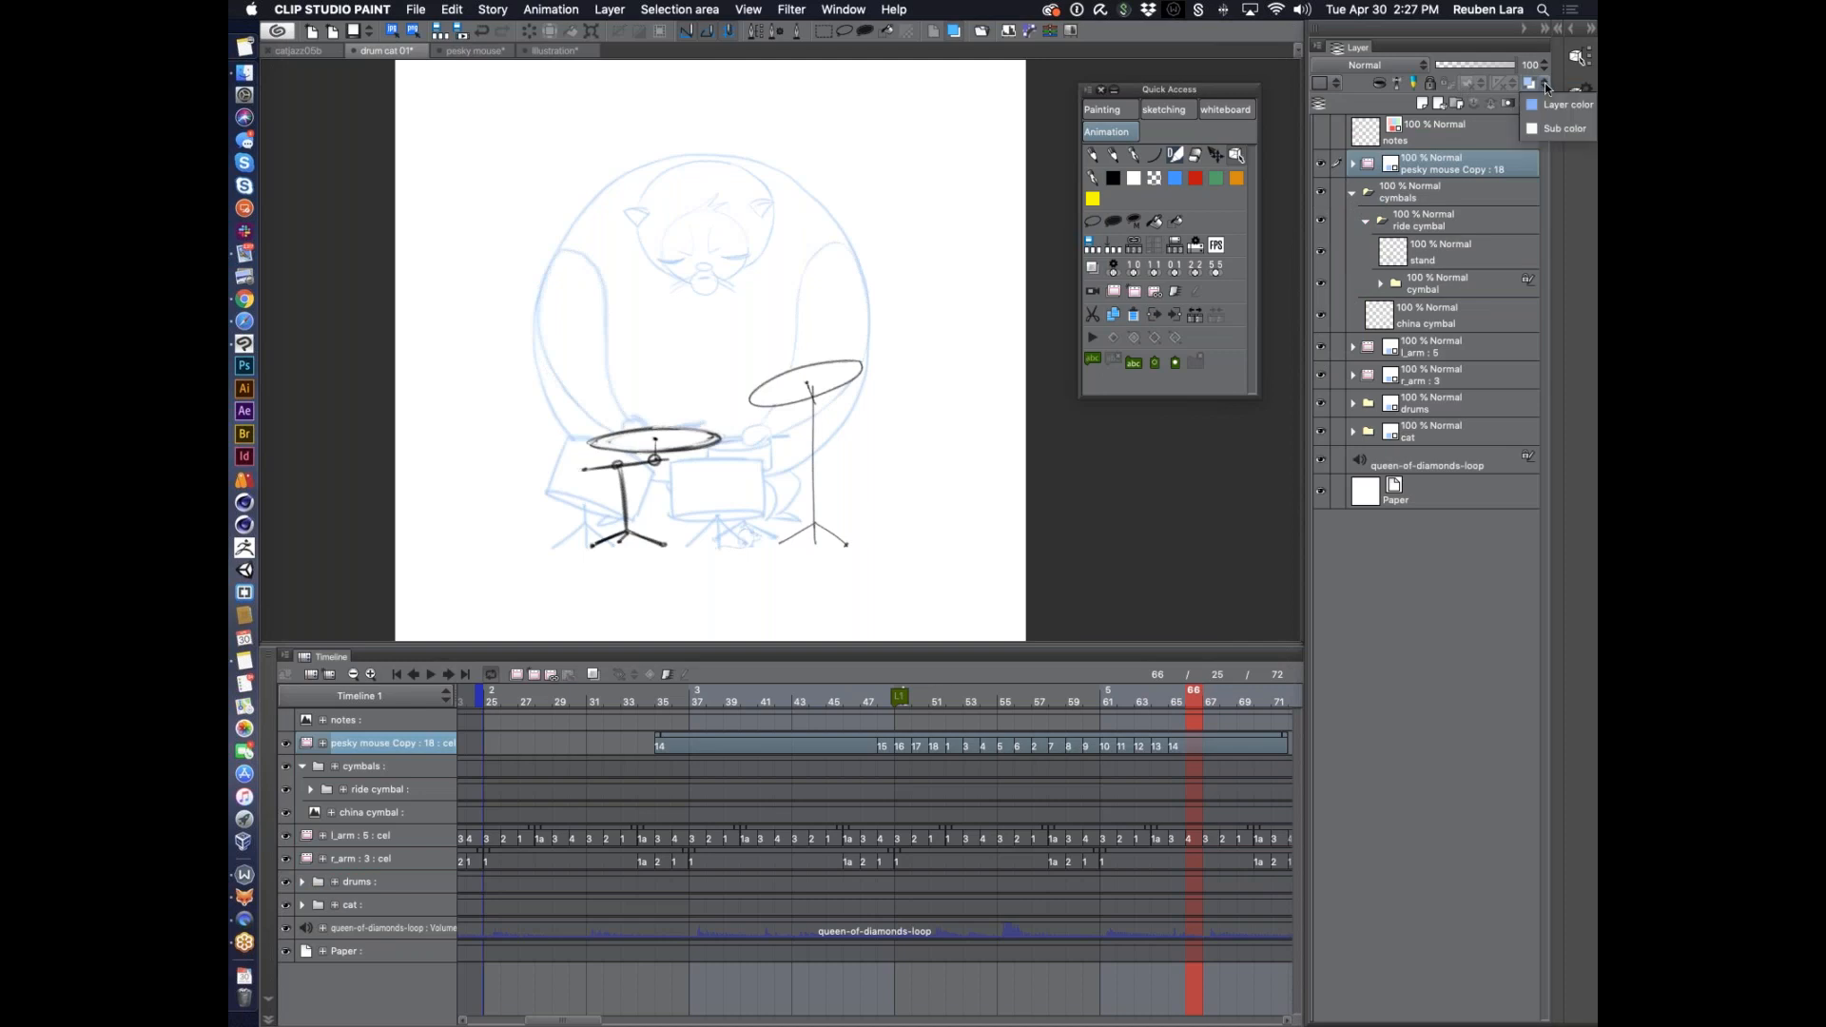
{"action": "left_click", "coordinate": [1537, 105]}
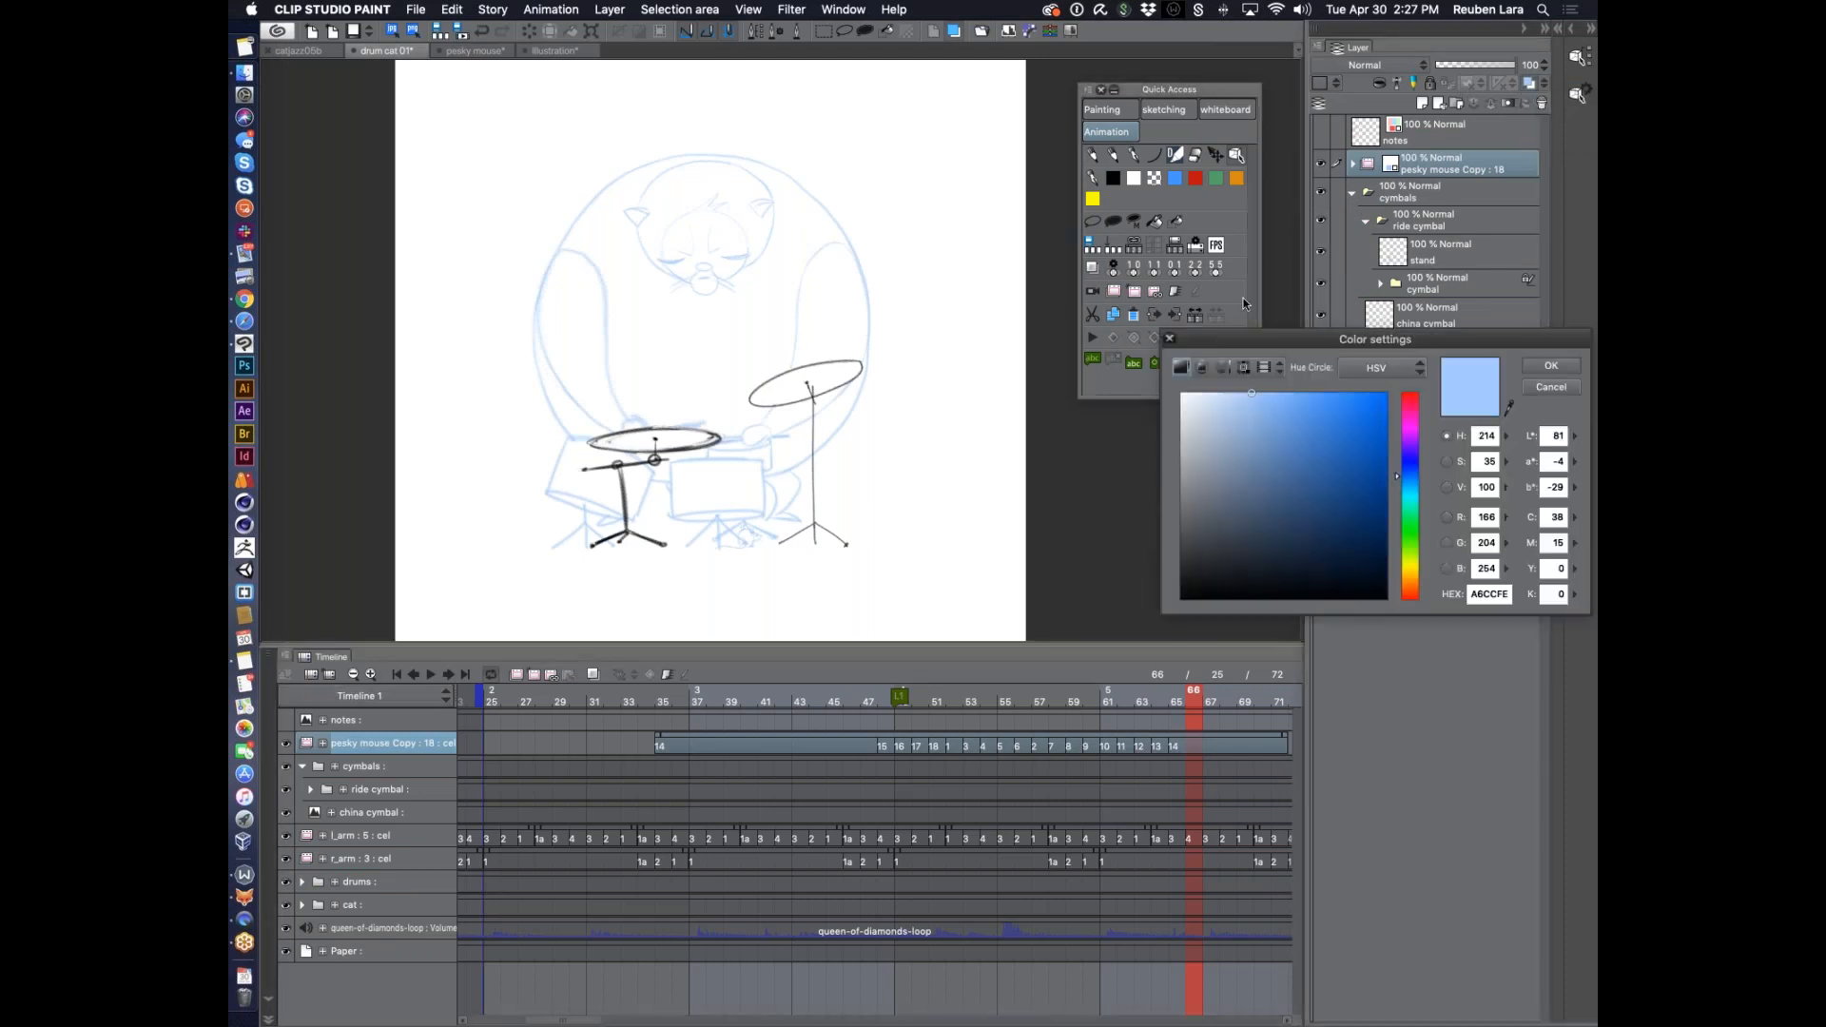
{"action": "left_click", "coordinate": [1414, 415]}
{"action": "left_click", "coordinate": [1348, 412]}
{"action": "left_click_drag", "start_coordinate": [1409, 441], "coordinate": [1406, 414]}
{"action": "left_click", "coordinate": [1549, 365]}
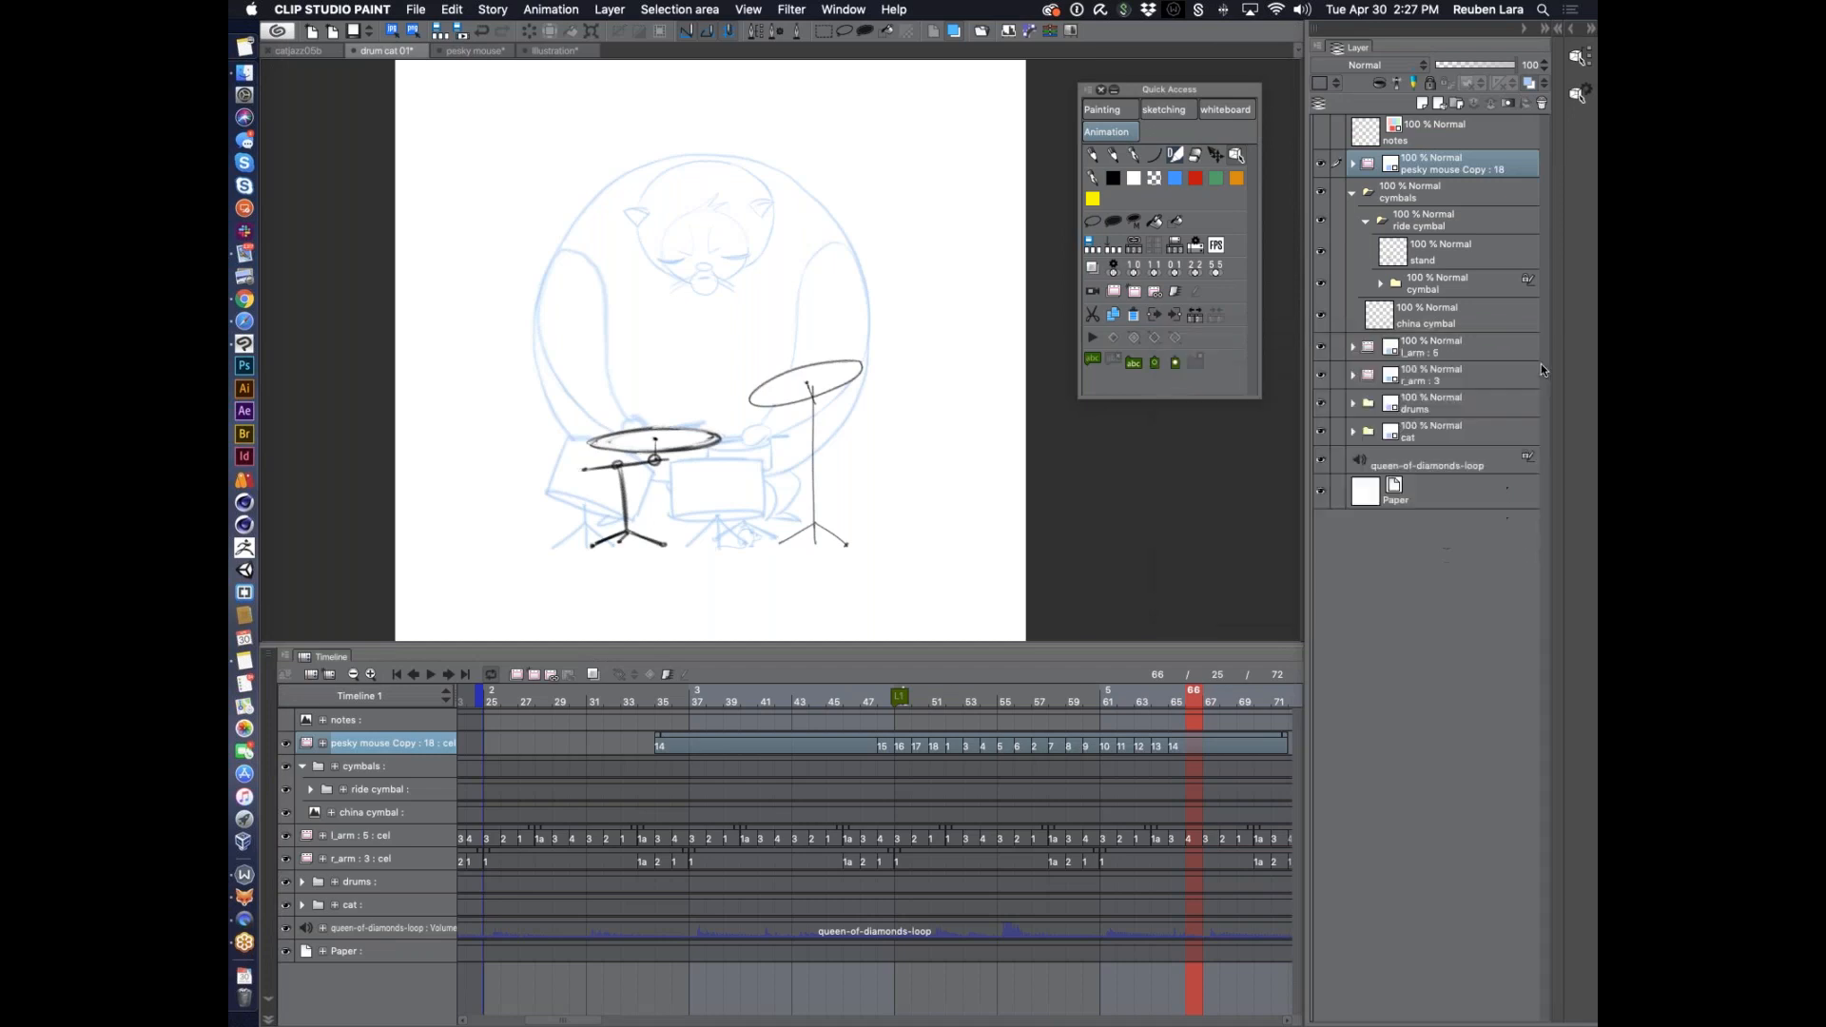
Collapse the cymbals folder and turn on its blue layer color, scrubbing to frame 44 to check the tinted drawings
{"action": "mouse_move", "coordinate": [1006, 698]}
{"action": "left_mouse_down"}
{"action": "mouse_move", "coordinate": [869, 698]}
{"action": "mouse_move", "coordinate": [1108, 694]}
{"action": "left_mouse_up"}
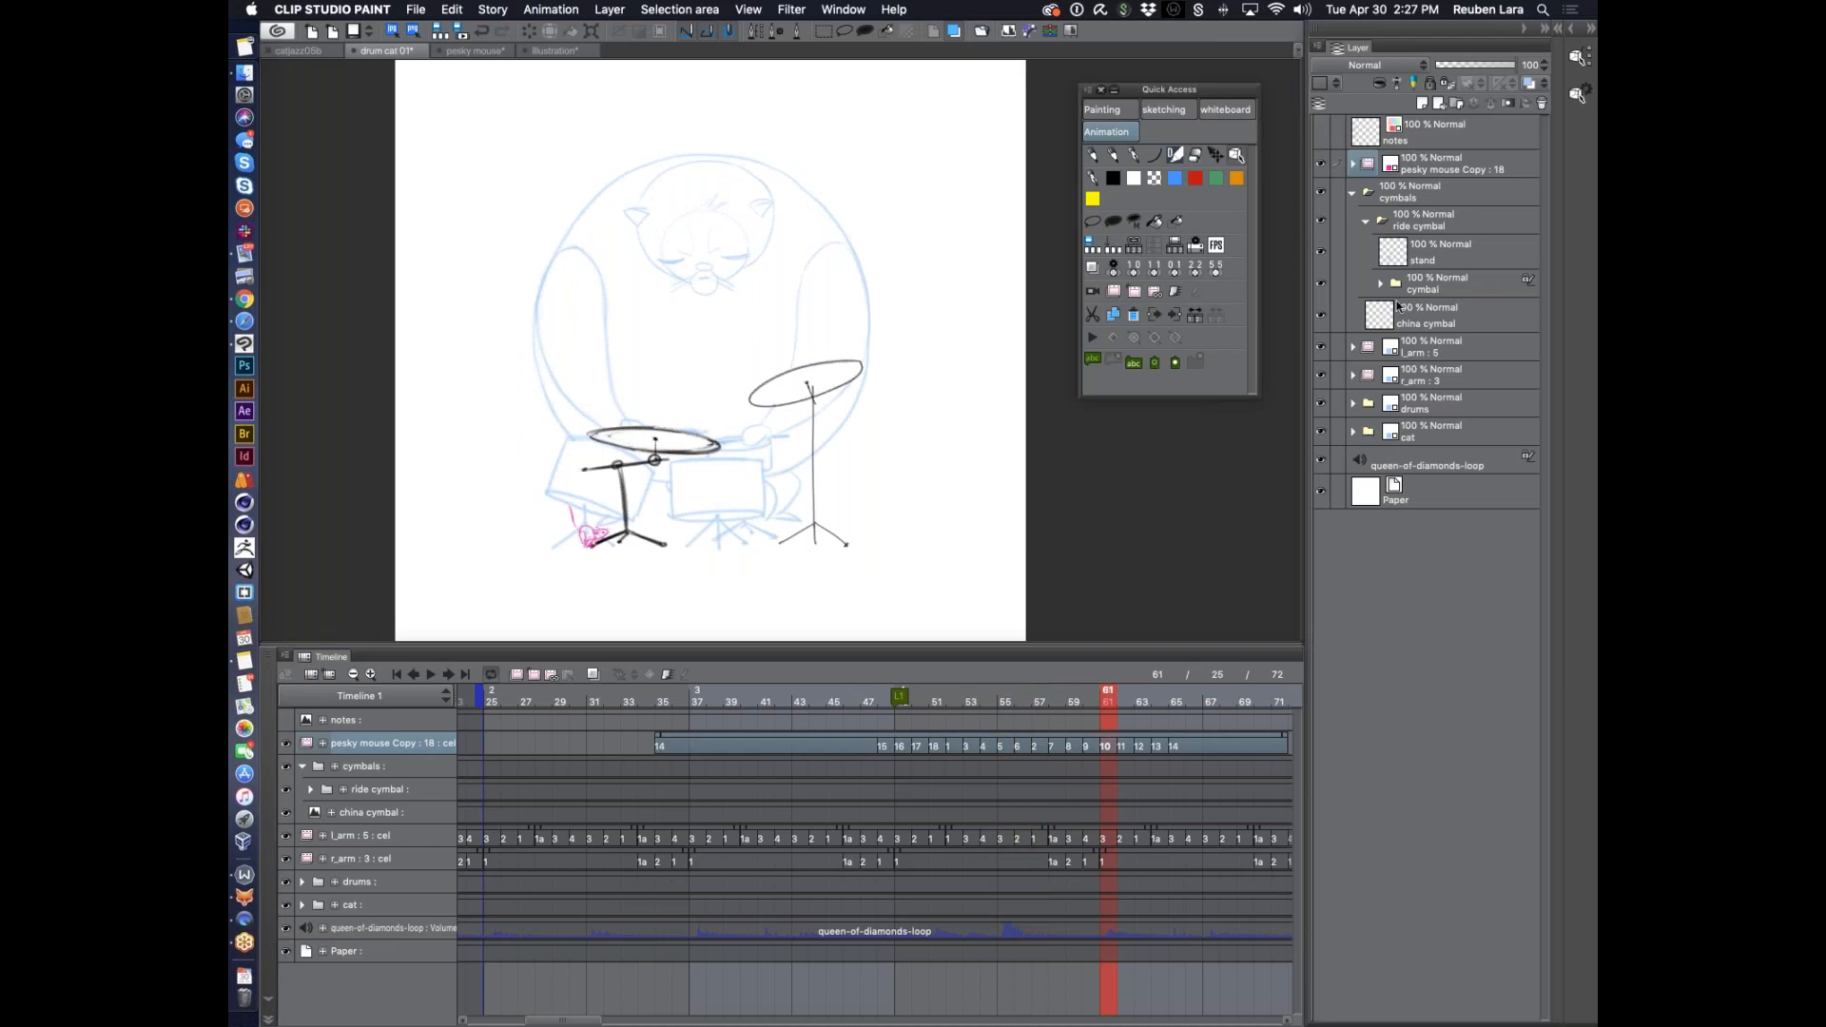
{"action": "left_click", "coordinate": [1352, 192]}
{"action": "left_click", "coordinate": [1473, 201]}
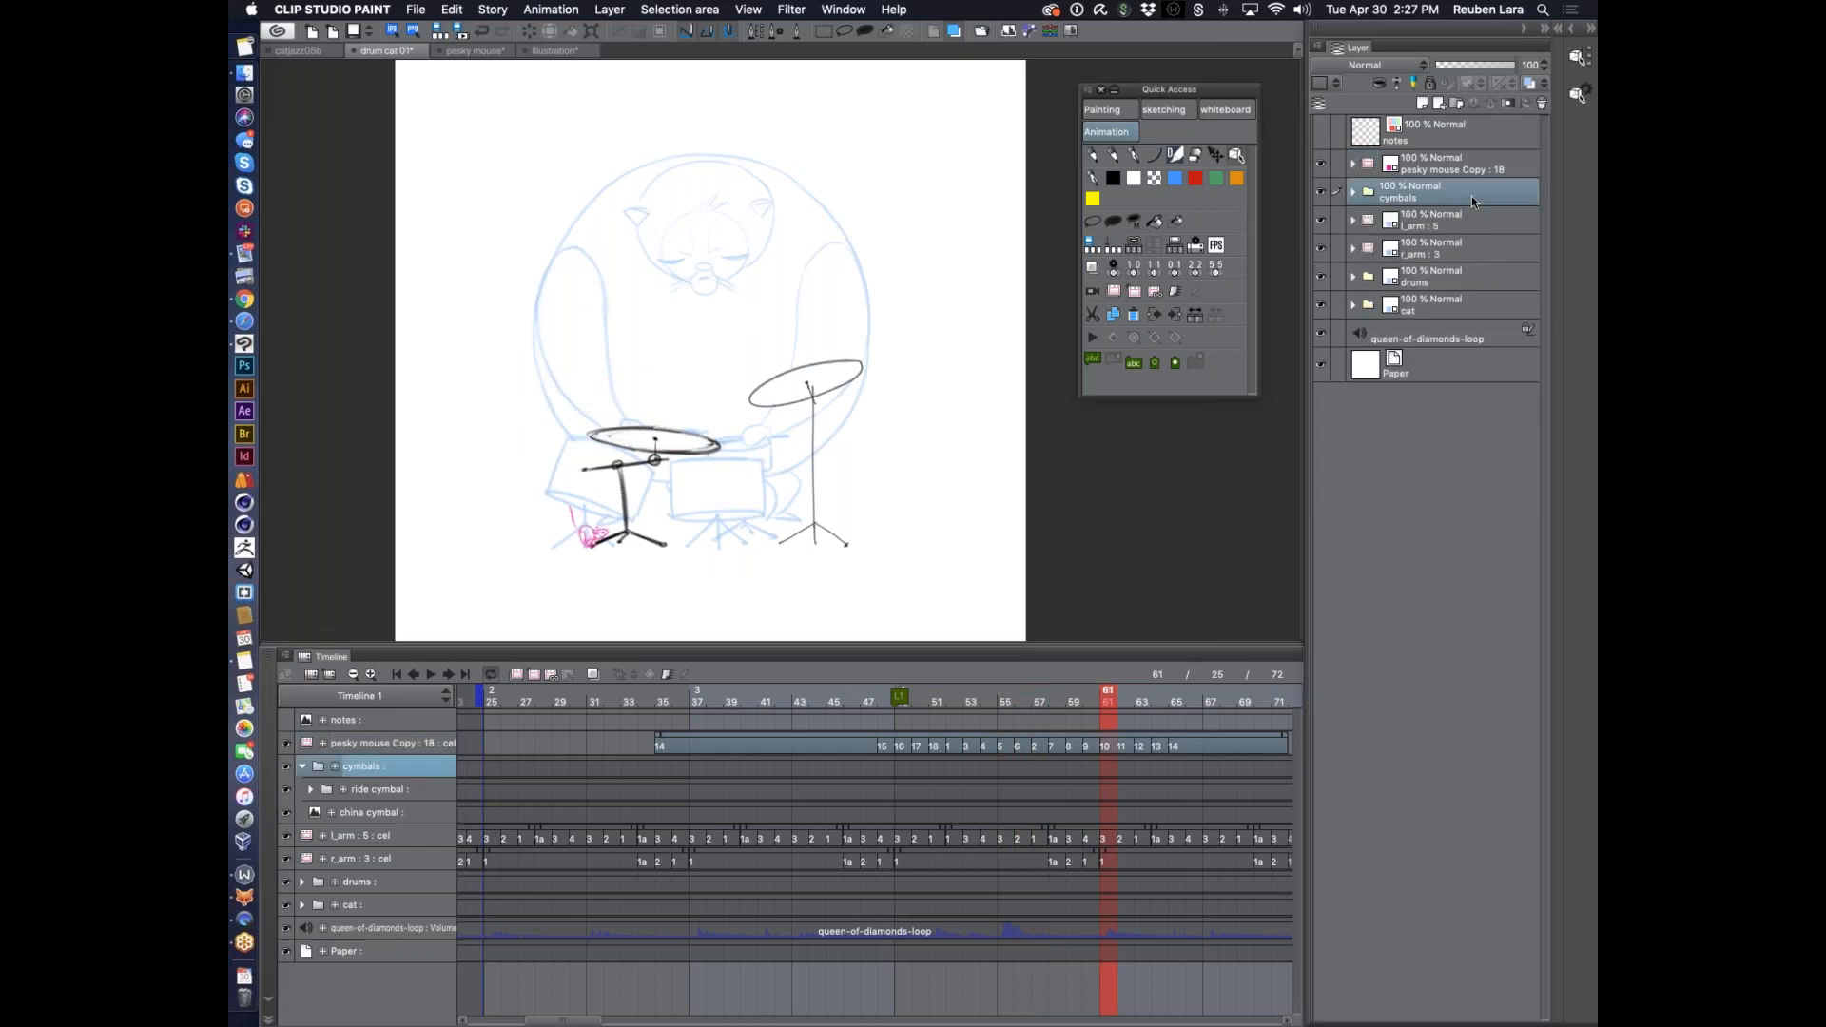
{"action": "left_click", "coordinate": [1528, 84]}
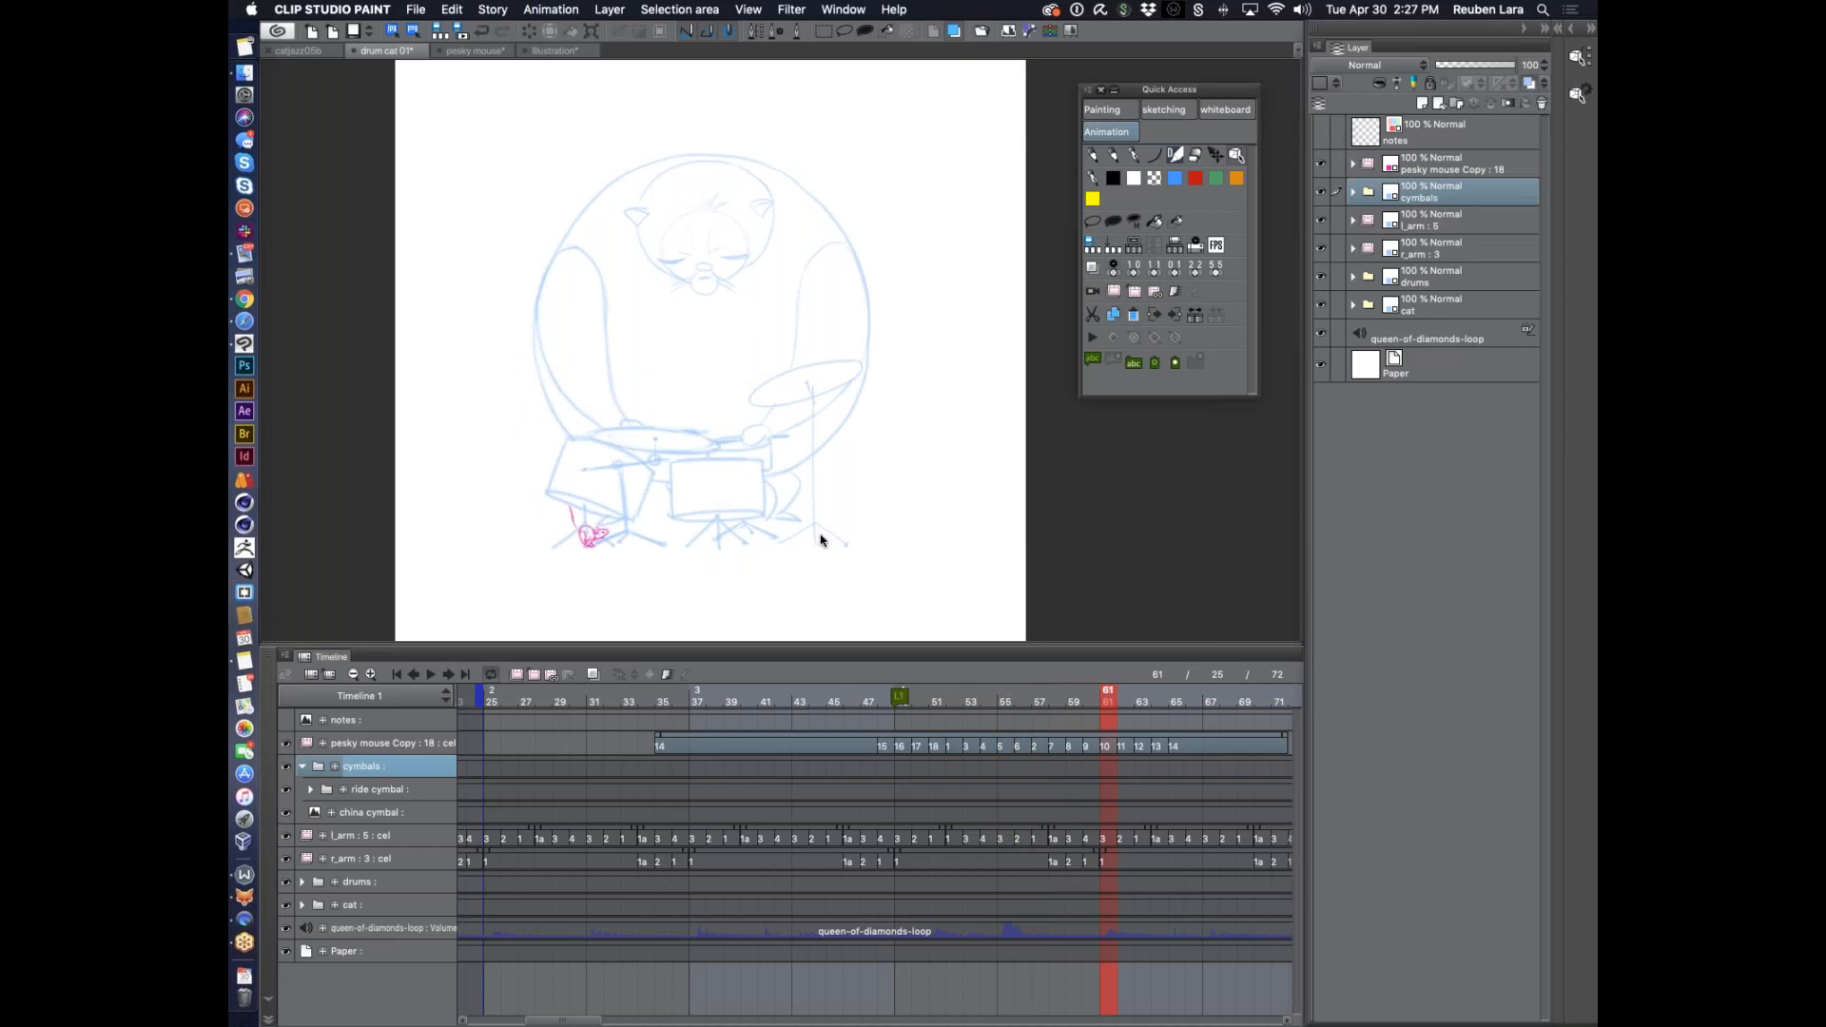
{"action": "left_click", "coordinate": [937, 700]}
{"action": "left_click_drag", "start_coordinate": [911, 698], "coordinate": [817, 700]}
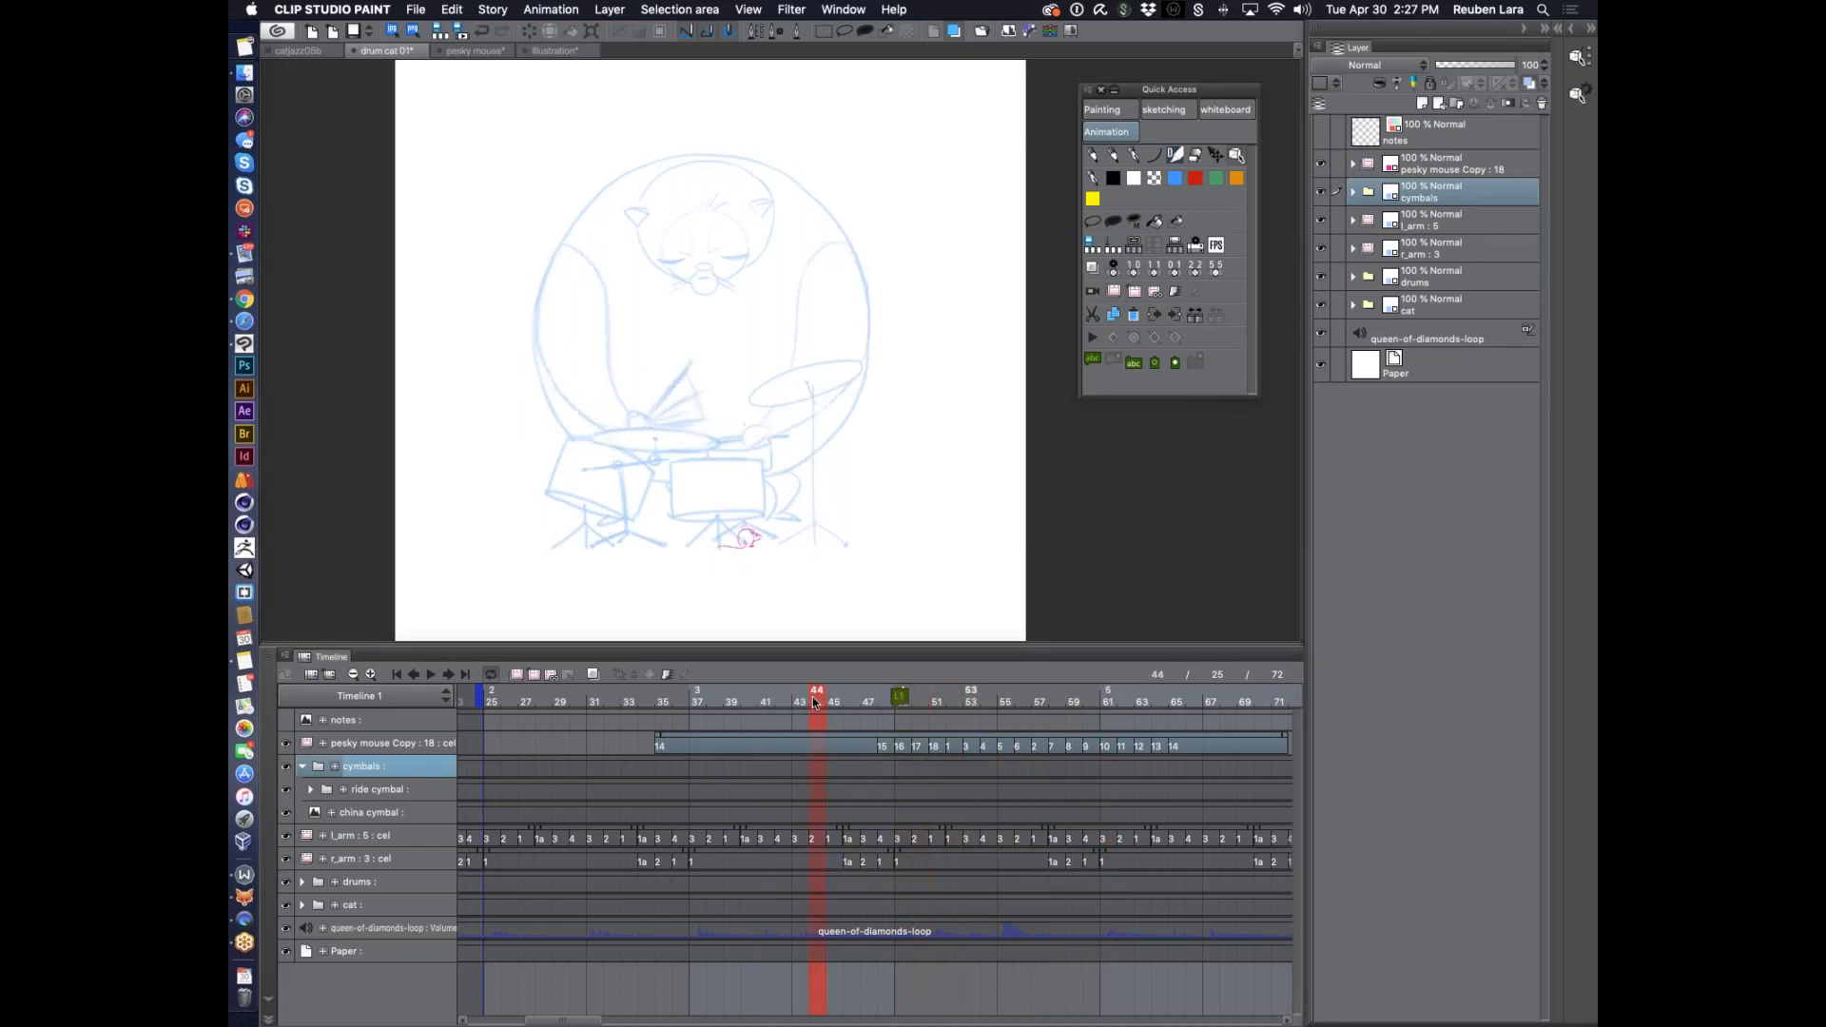
Create an animation folder directly above the cymbals folder and name it "r-arm-hit"
{"action": "left_click", "coordinate": [302, 767]}
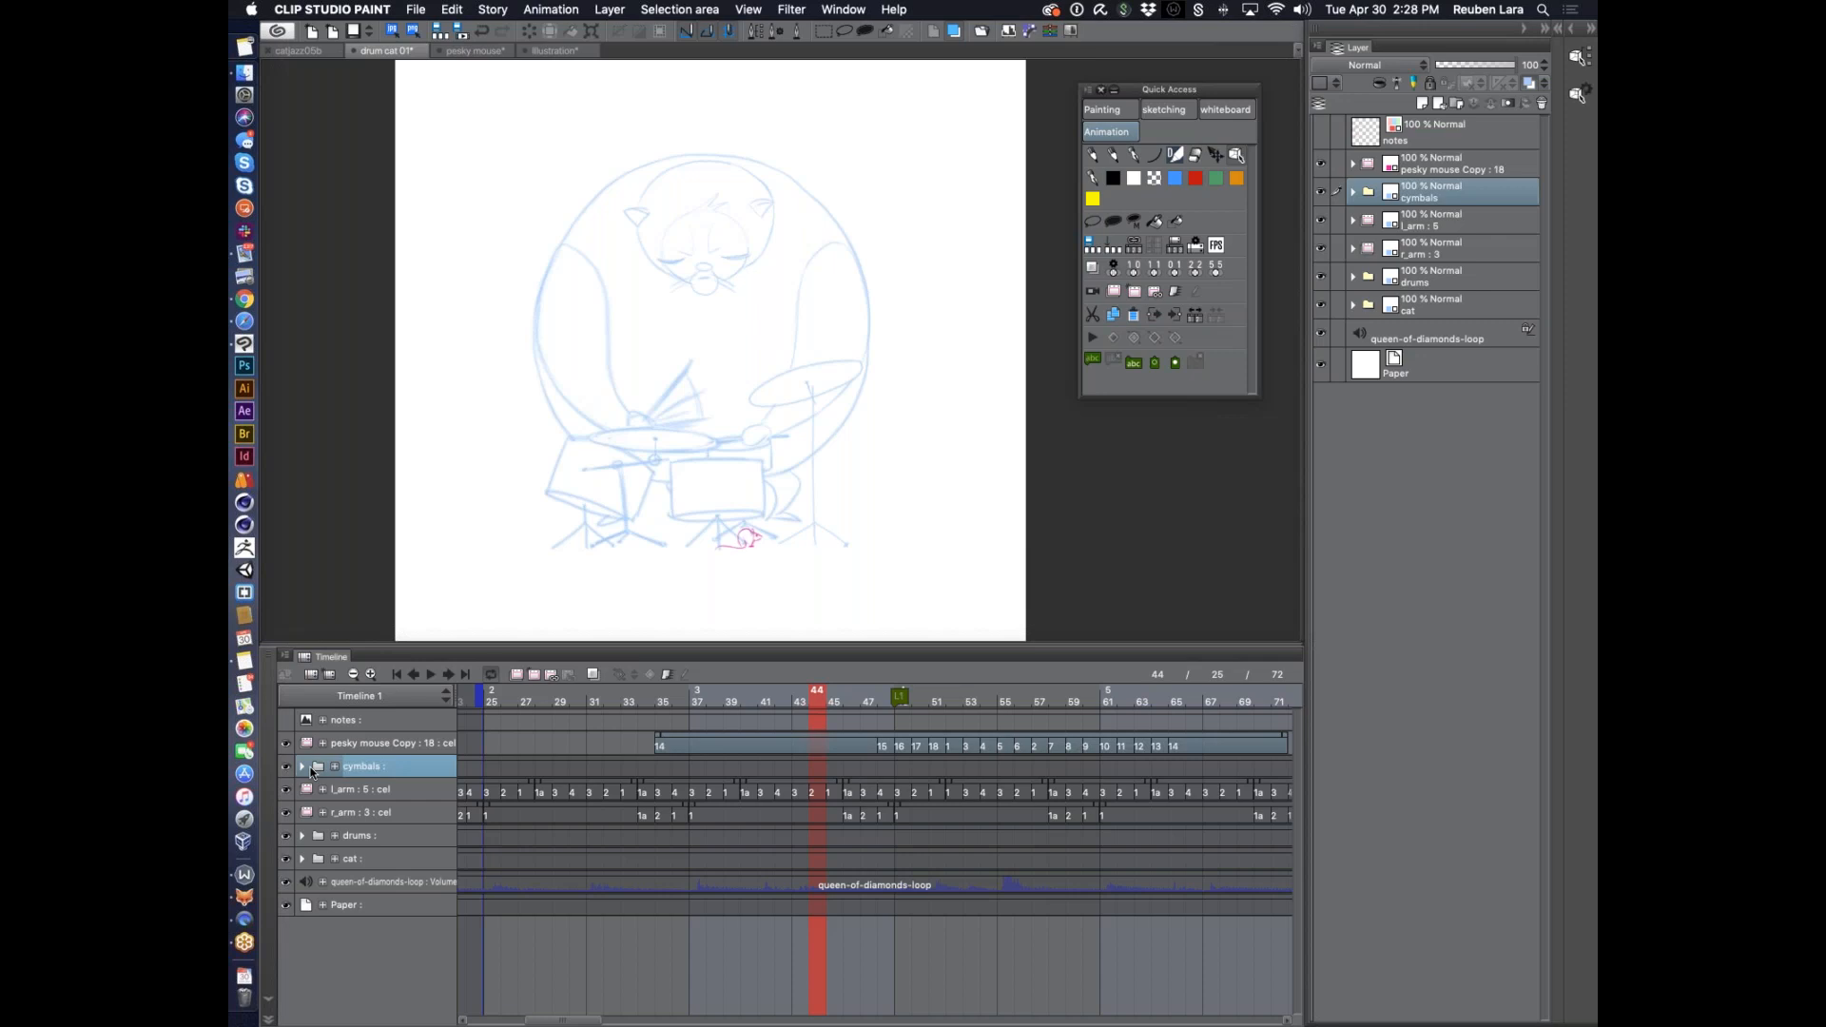
{"action": "left_click", "coordinate": [519, 677]}
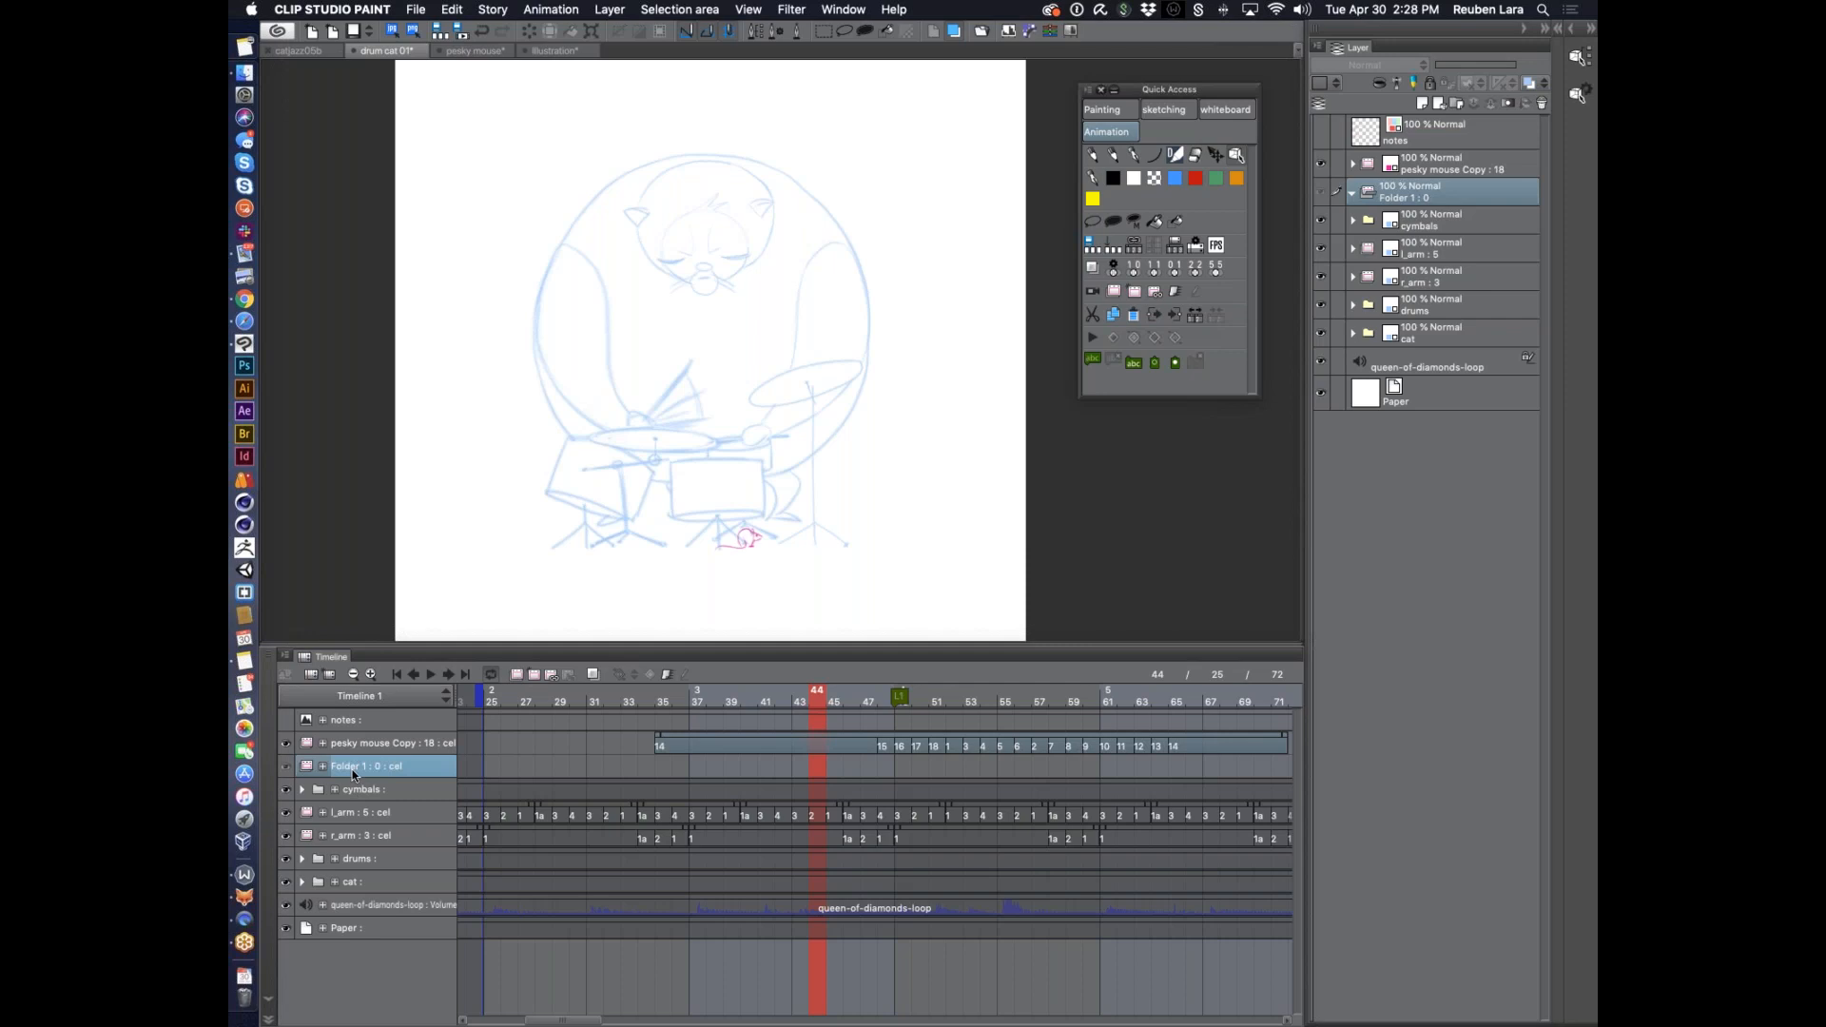
{"action": "double_click", "coordinate": [353, 775]}
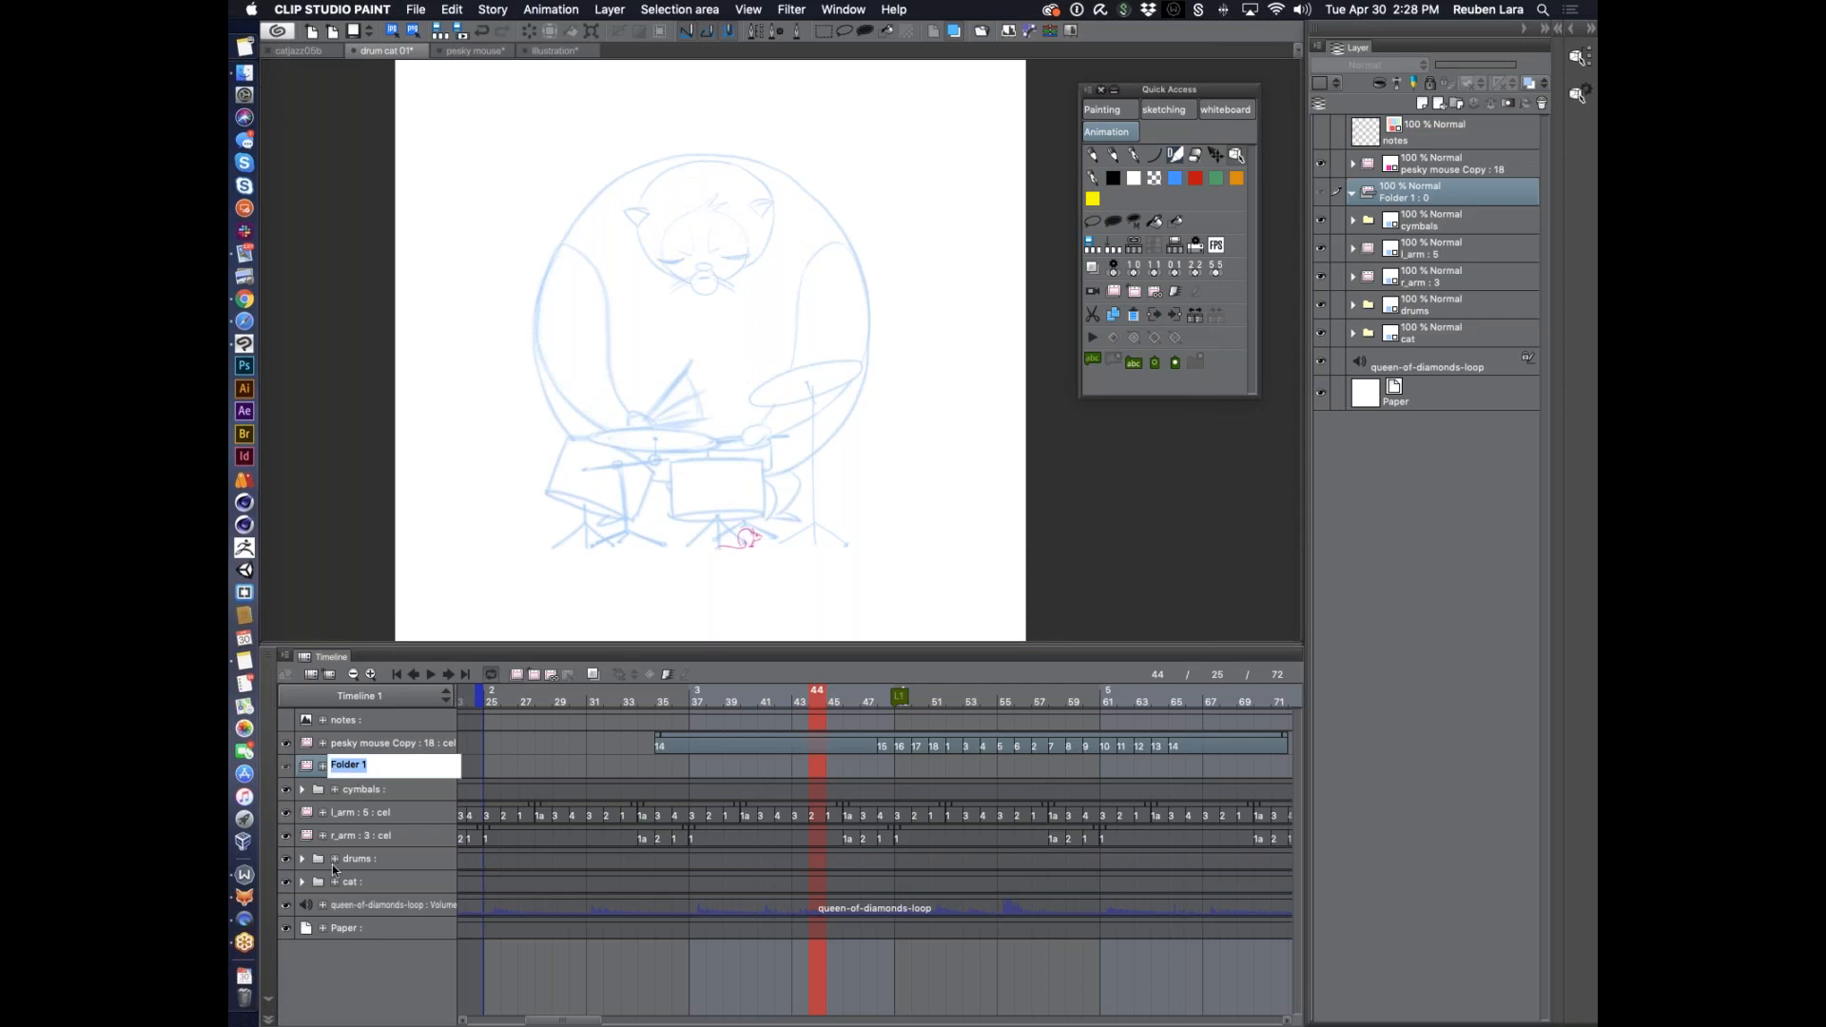
{"action": "type", "text": "r-arm-hit"}
{"action": "key", "text": "Return"}
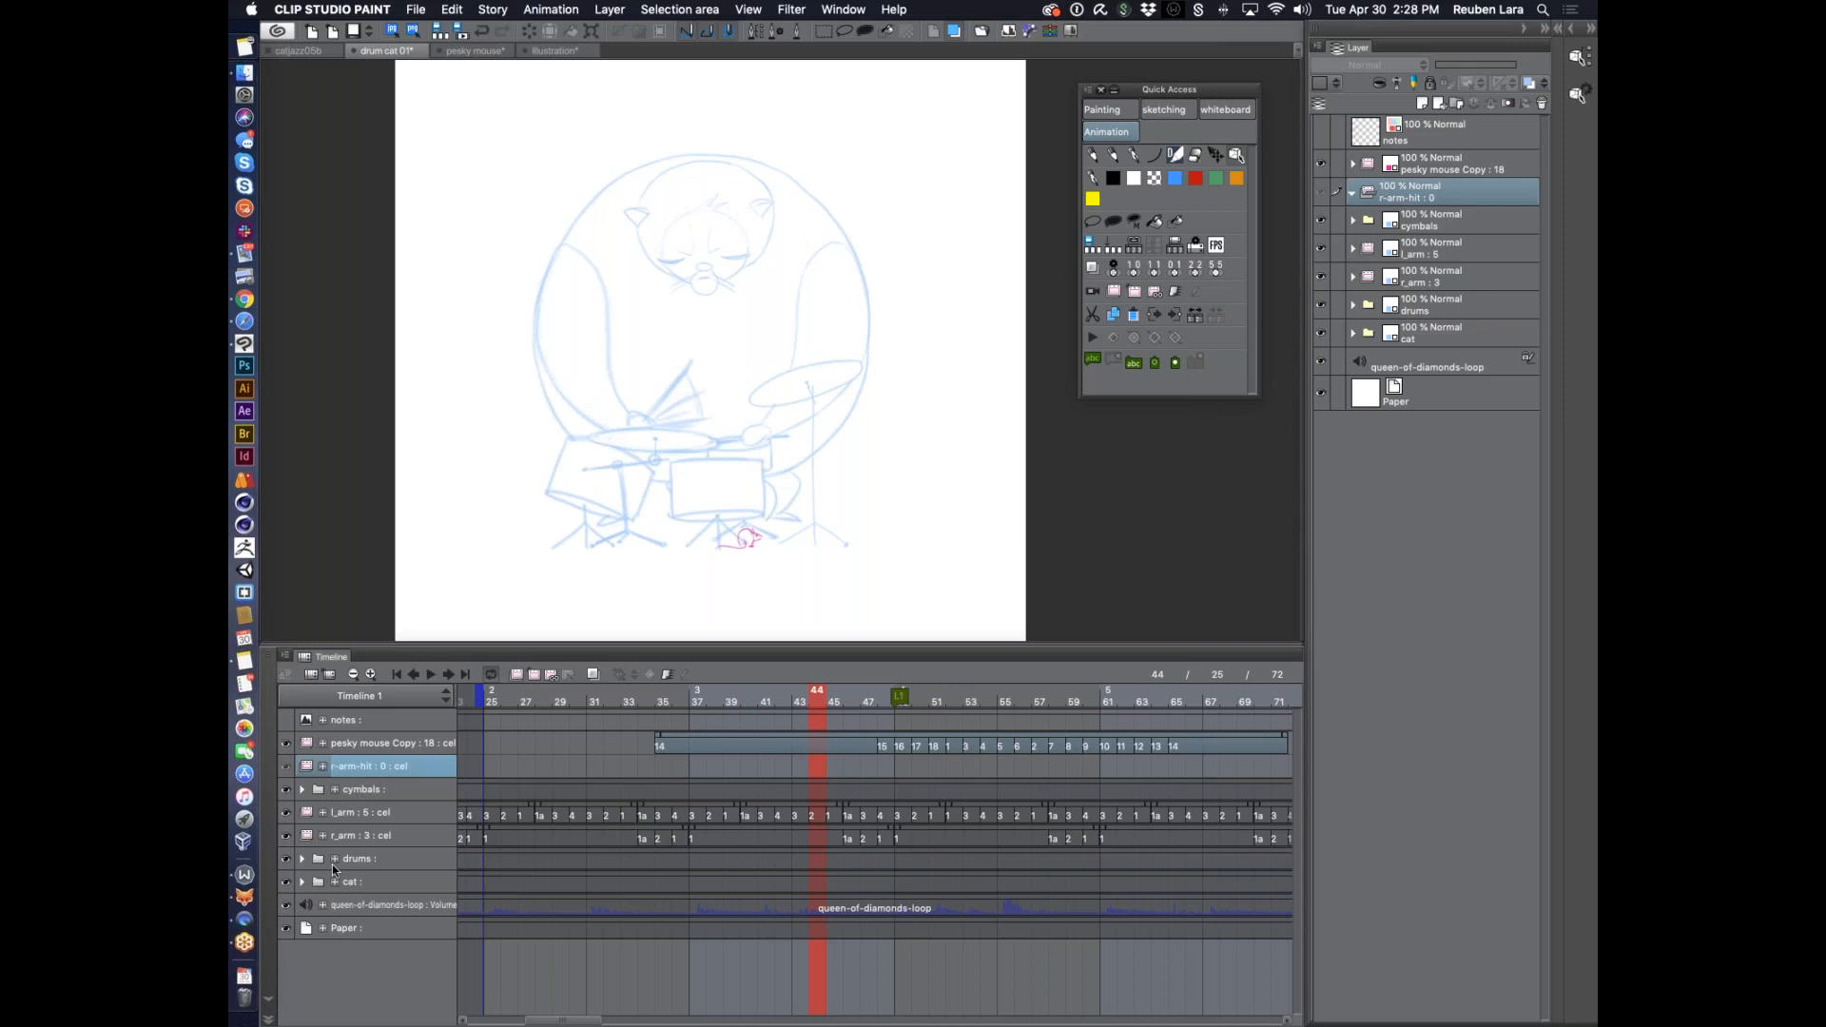
Add cel 1 to the r-arm-hit folder at frame 51, shift its clip to start at frame 49, and go to that frame
{"action": "left_click", "coordinate": [803, 699]}
{"action": "left_click_drag", "start_coordinate": [817, 371], "coordinate": [890, 421]}
{"action": "left_click_drag", "start_coordinate": [804, 697], "coordinate": [911, 706]}
{"action": "left_click", "coordinate": [937, 698]}
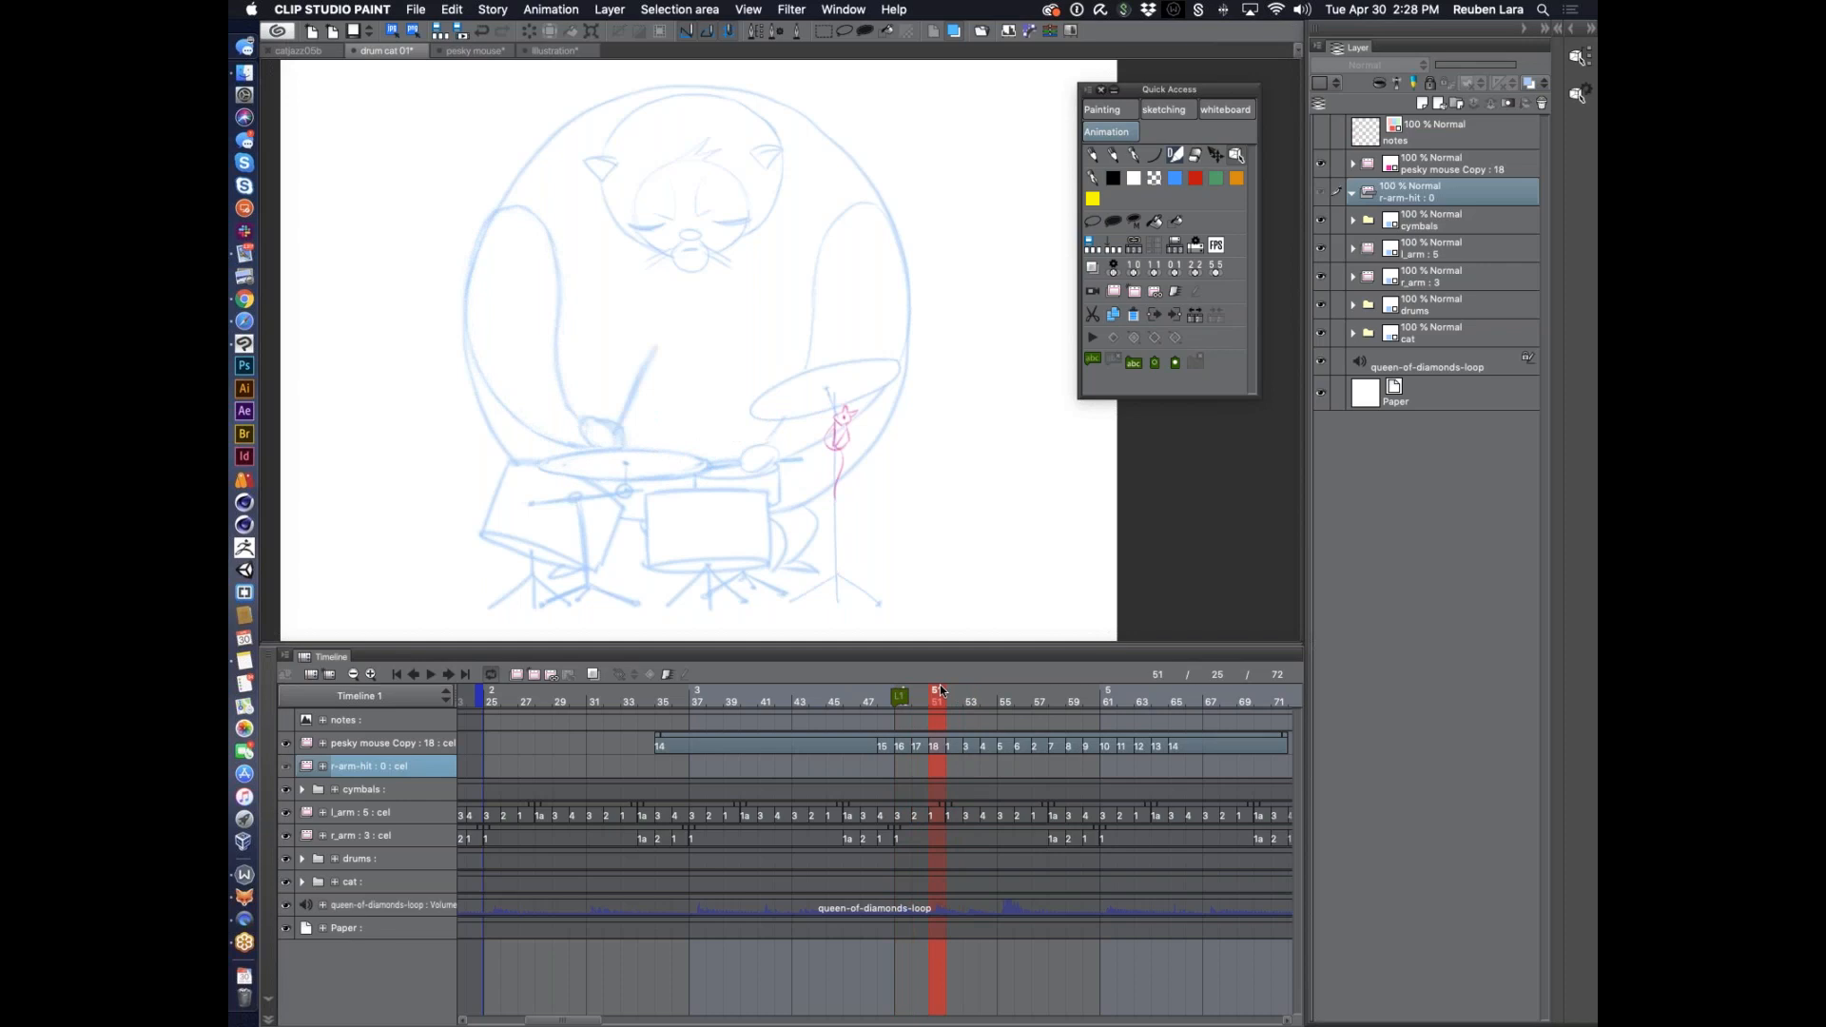
{"action": "mouse_move", "coordinate": [936, 699]}
{"action": "left_mouse_down"}
{"action": "mouse_move", "coordinate": [919, 699]}
{"action": "mouse_move", "coordinate": [1141, 699]}
{"action": "mouse_move", "coordinate": [929, 687]}
{"action": "left_mouse_up"}
{"action": "left_click", "coordinate": [534, 676]}
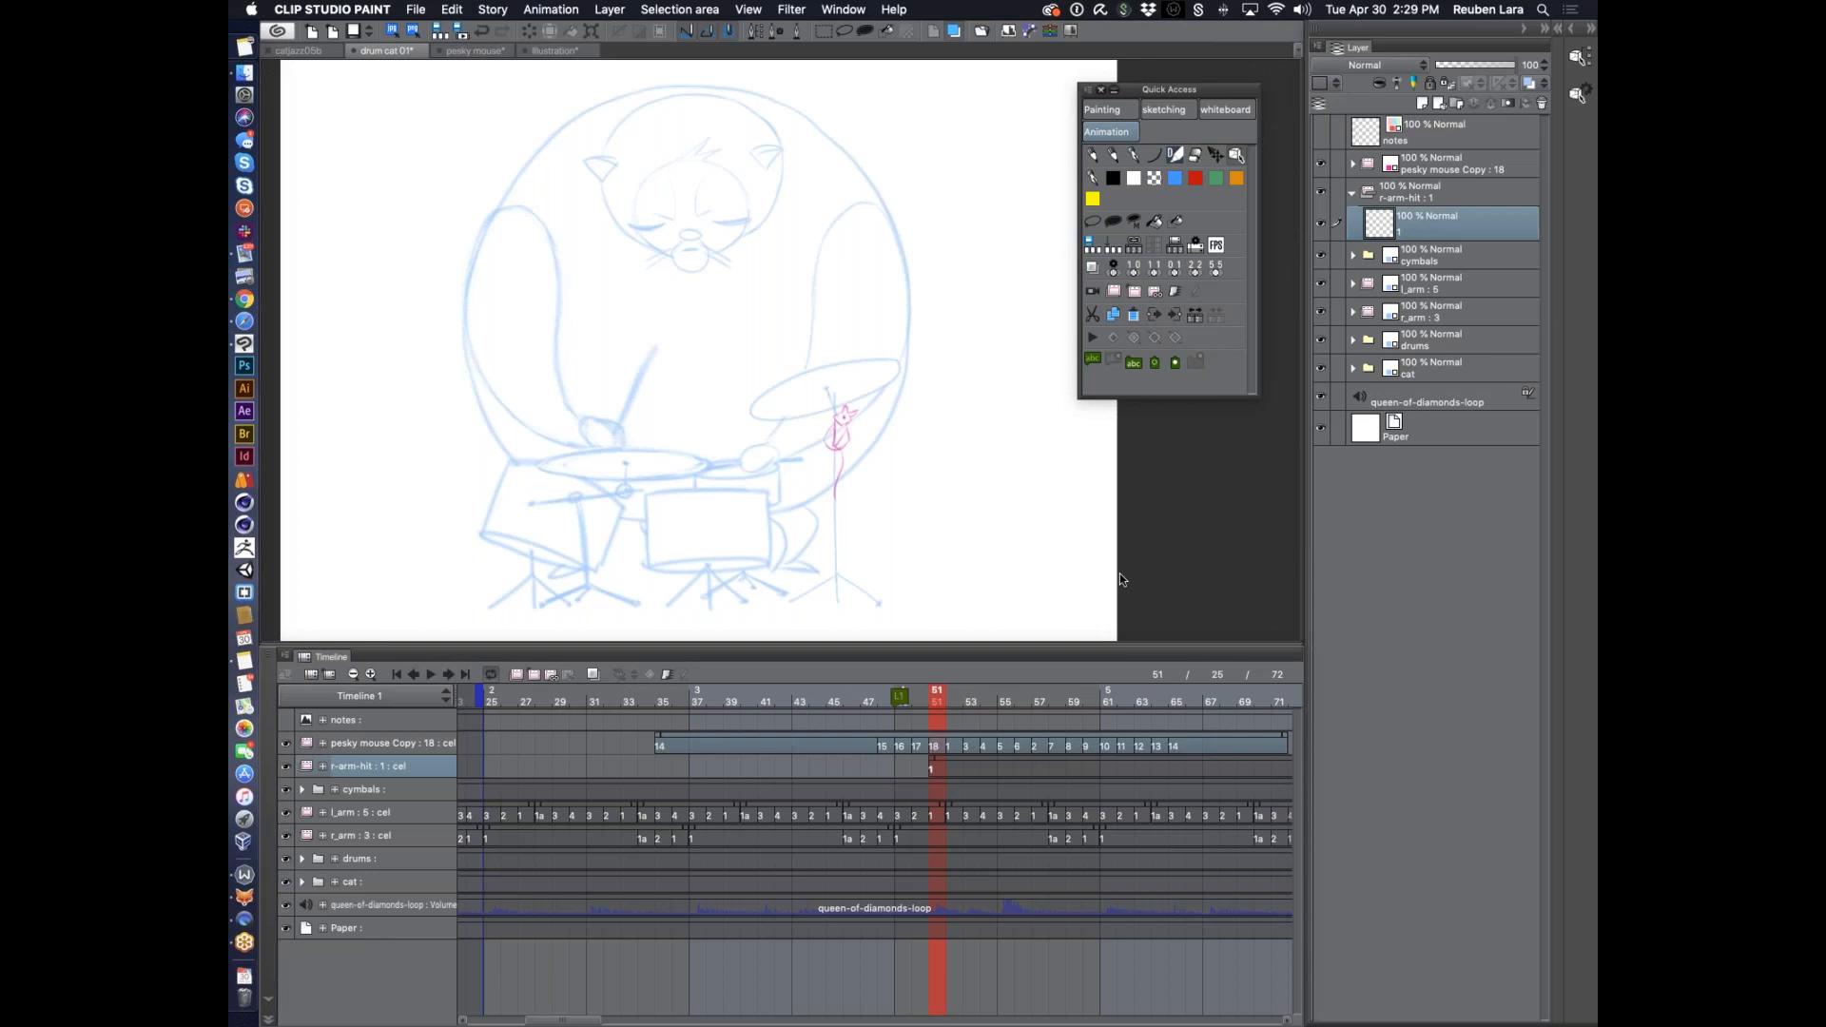
{"action": "left_click_drag", "start_coordinate": [956, 760], "coordinate": [922, 760]}
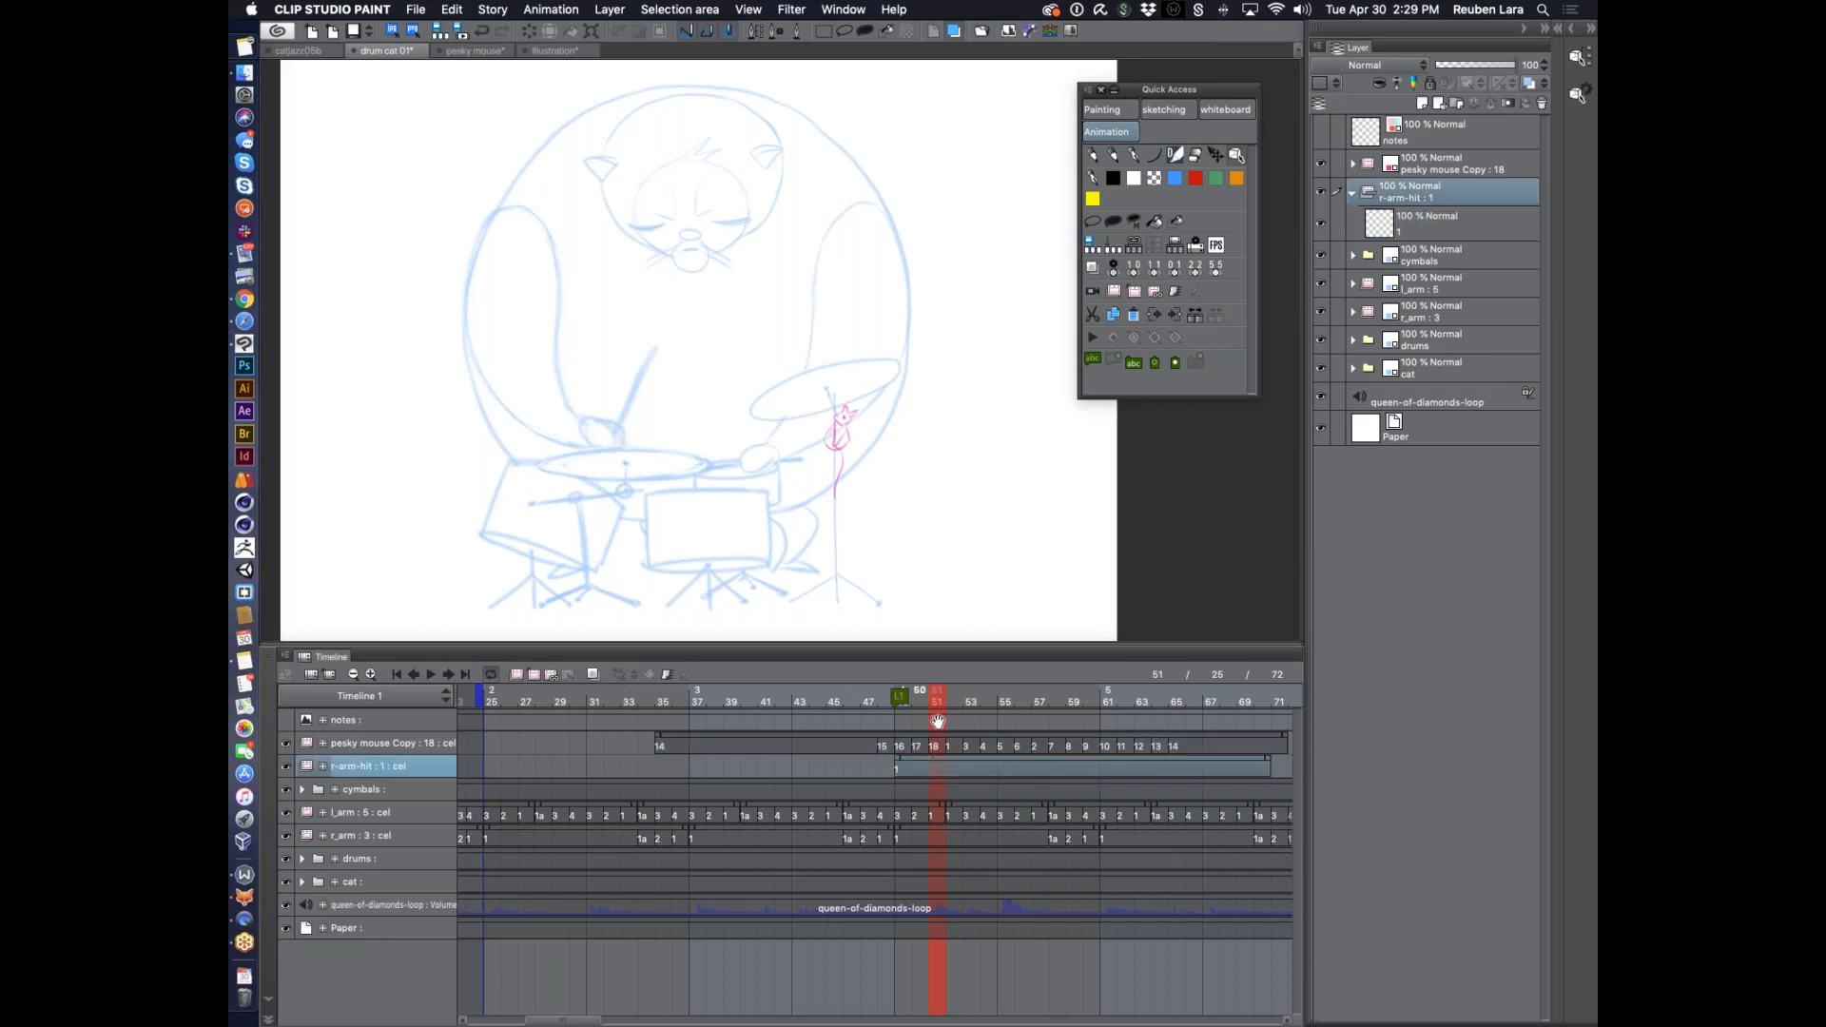
{"action": "left_click_drag", "start_coordinate": [919, 695], "coordinate": [900, 694]}
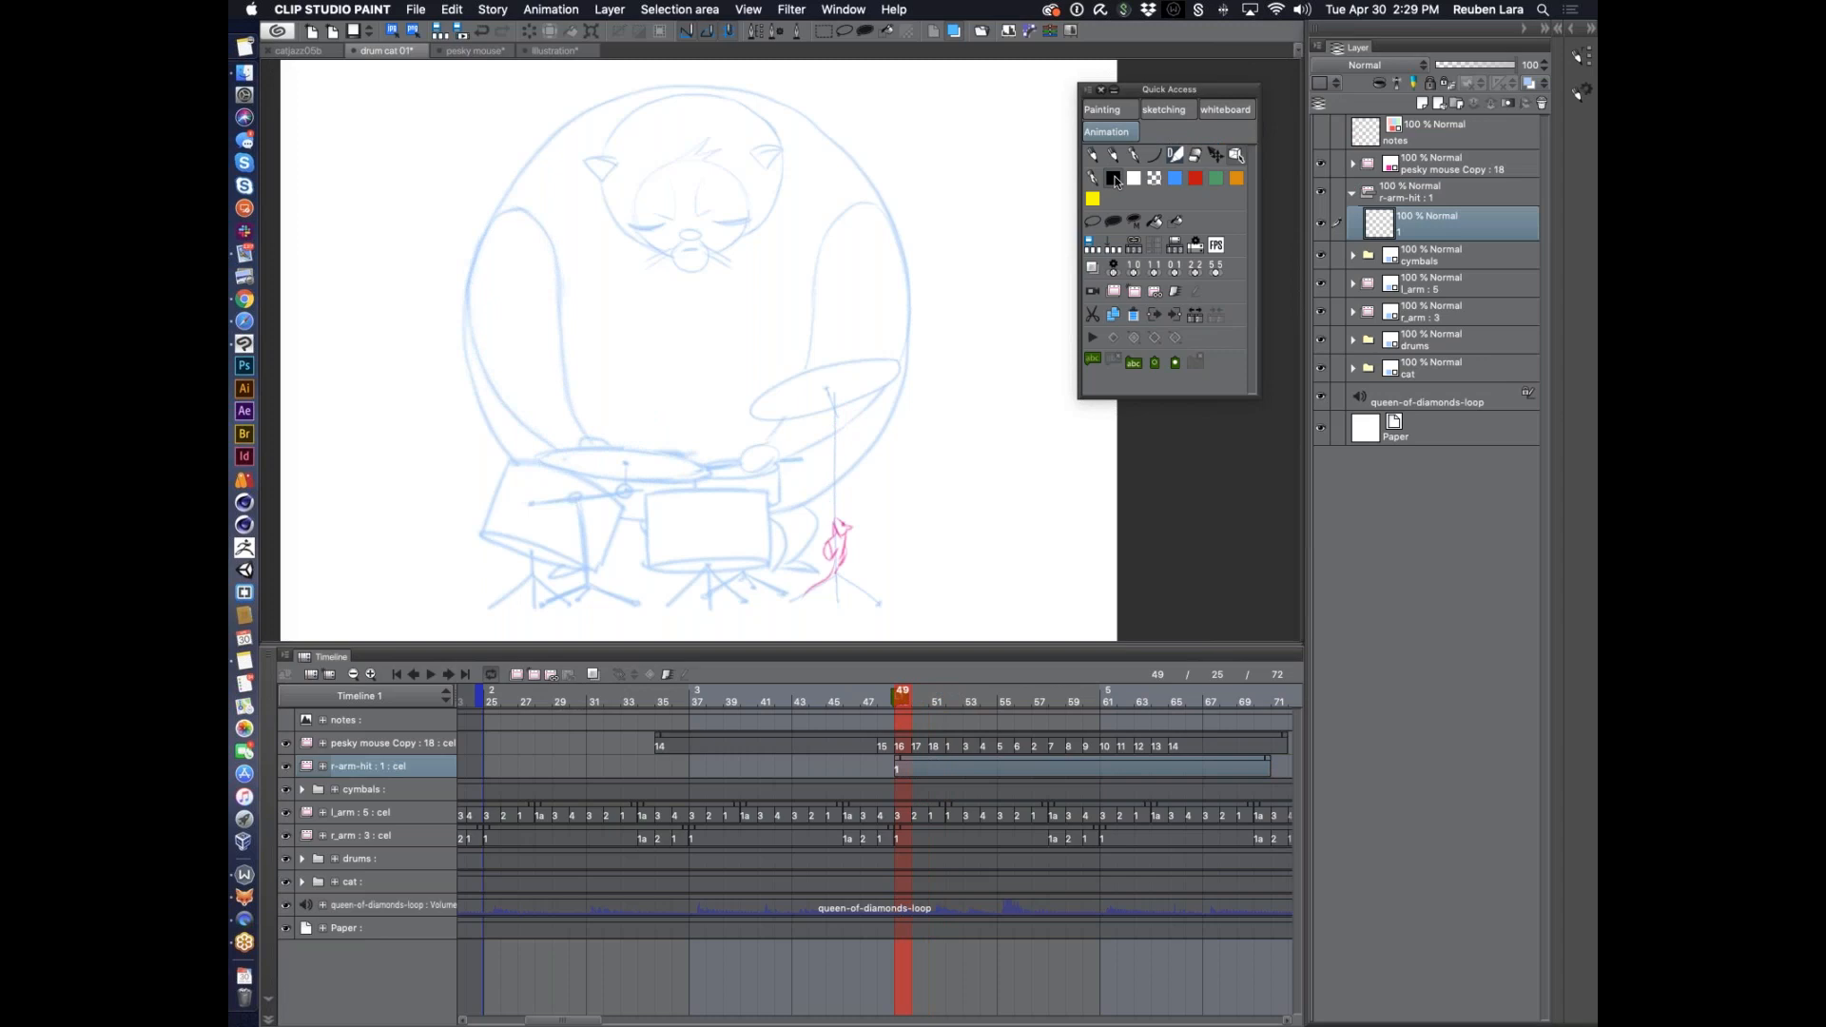
{"action": "left_click_drag", "start_coordinate": [673, 443], "coordinate": [870, 277]}
{"action": "mouse_move", "coordinate": [658, 458]}
{"action": "left_mouse_down"}
{"action": "mouse_move", "coordinate": [867, 281]}
{"action": "mouse_move", "coordinate": [856, 318]}
{"action": "left_mouse_up"}
{"action": "key", "text": "super+z"}
{"action": "key", "text": "super+z"}
{"action": "key", "text": "super+z"}
{"action": "left_click_drag", "start_coordinate": [933, 476], "coordinate": [861, 439]}
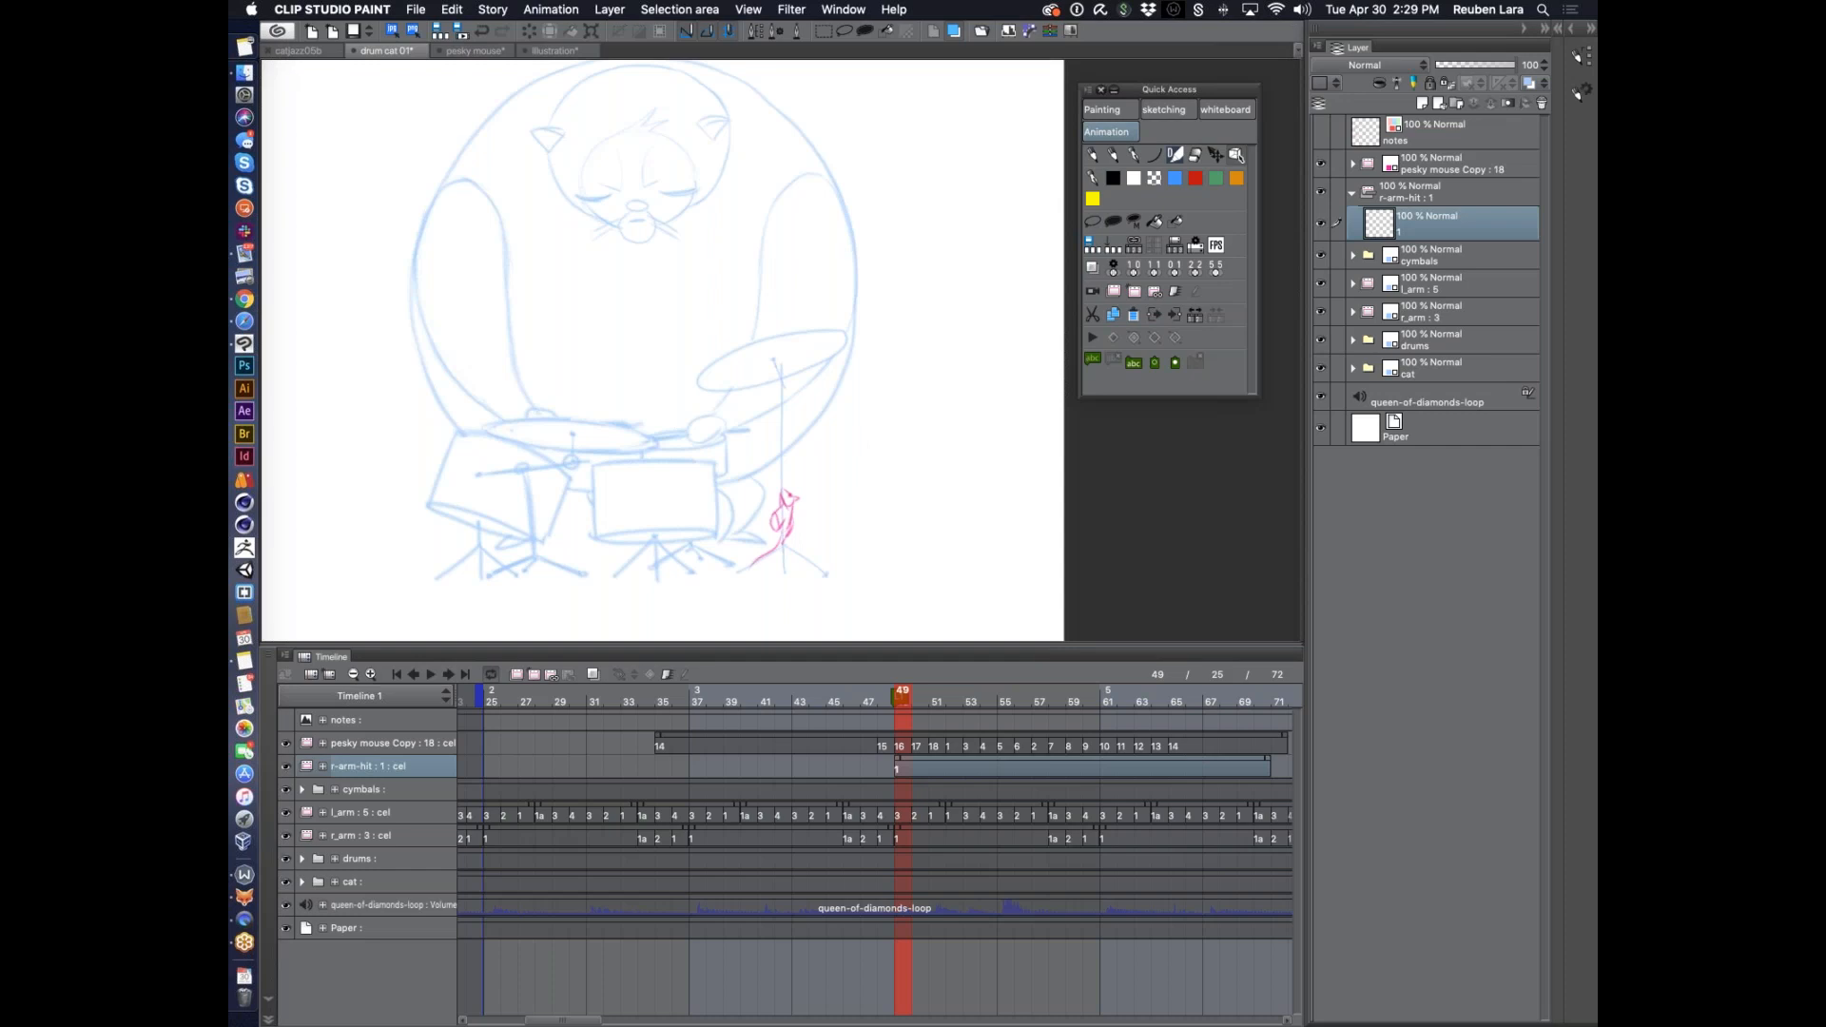
Draw the cat's right arm in cel 1 of r-arm-hit, reaching down to a hand and drumstick striking the center drum
{"action": "left_click_drag", "start_coordinate": [885, 463], "coordinate": [970, 485]}
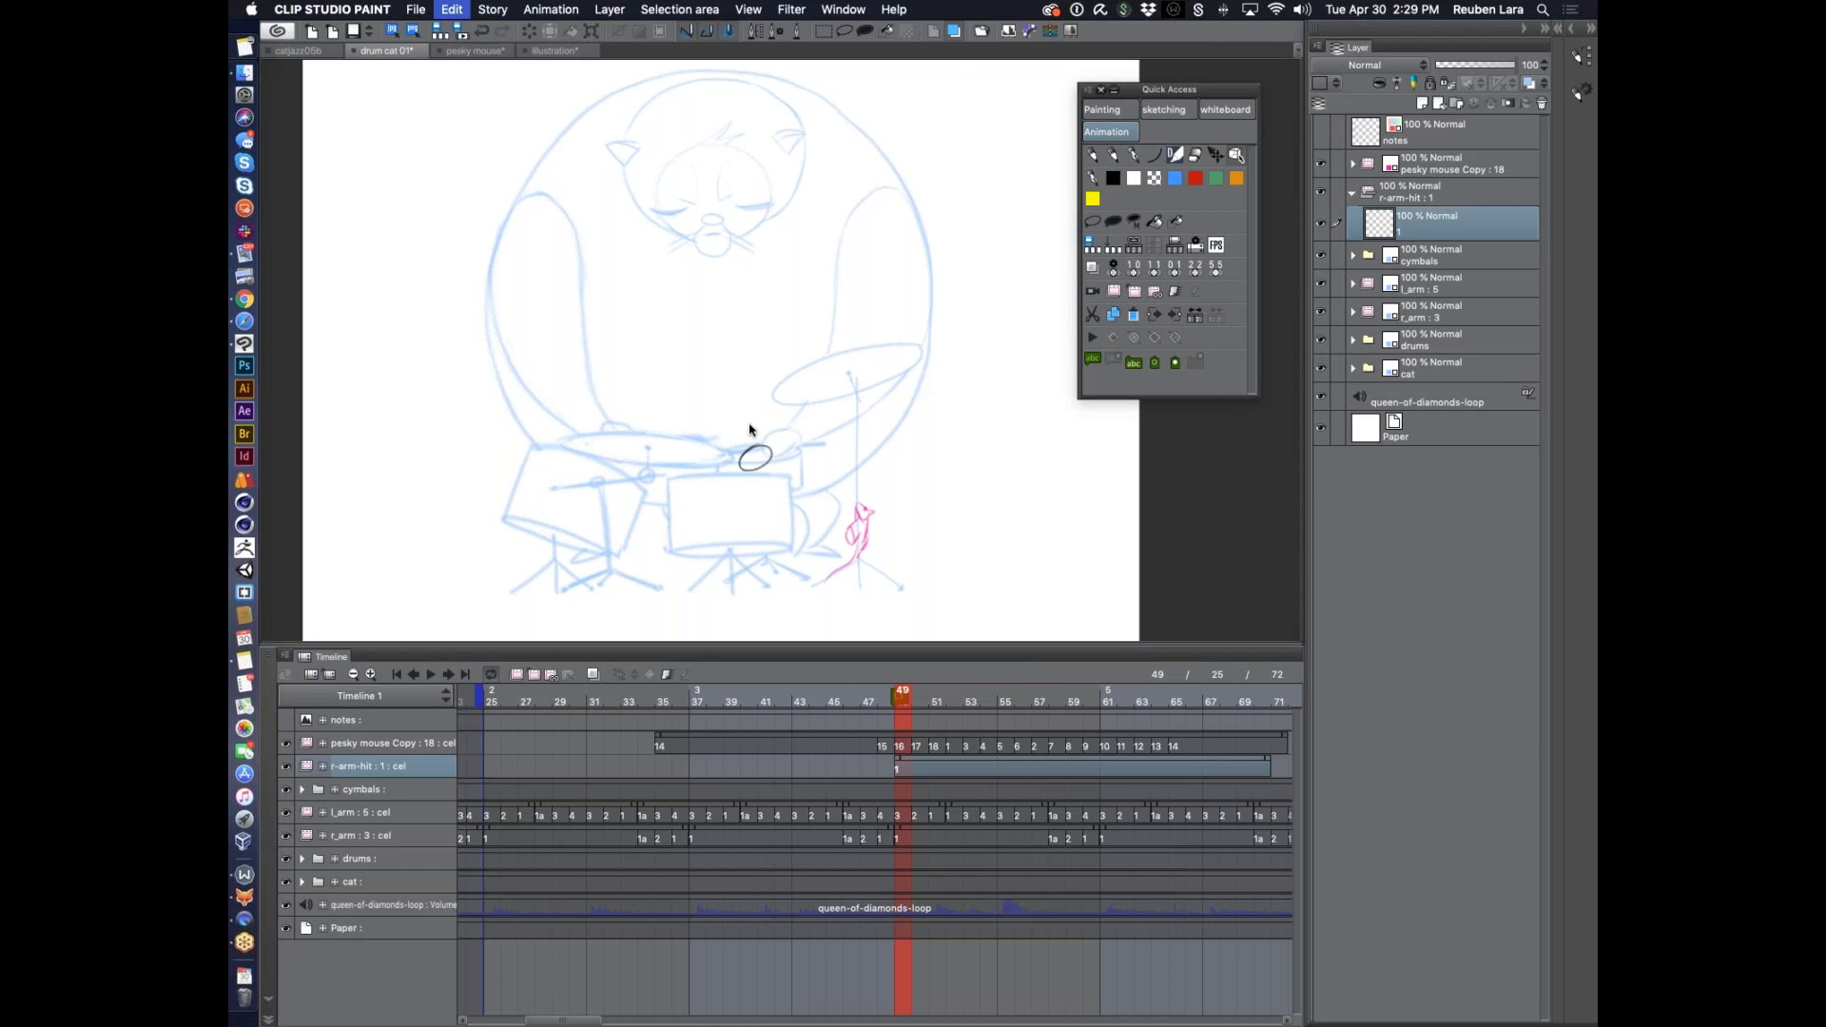
{"action": "mouse_move", "coordinate": [729, 466]}
{"action": "left_mouse_down"}
{"action": "mouse_move", "coordinate": [680, 478]}
{"action": "mouse_move", "coordinate": [800, 453]}
{"action": "left_mouse_up"}
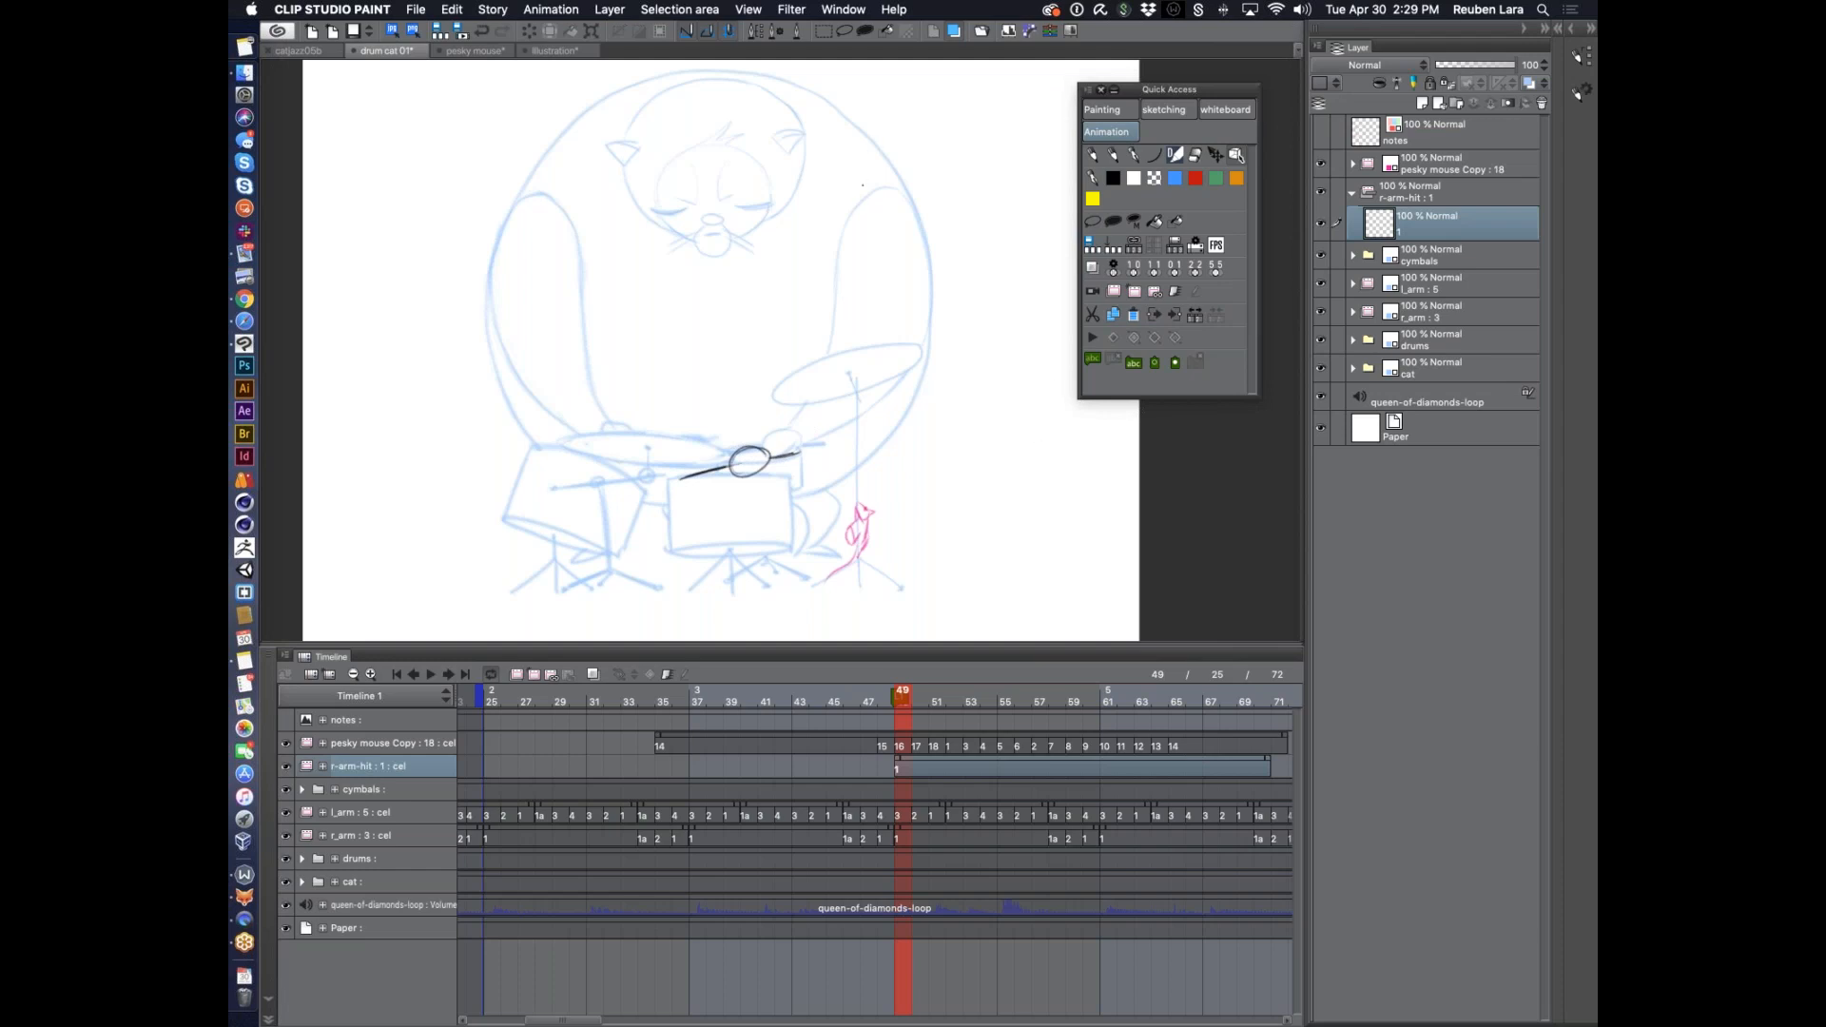
{"action": "mouse_move", "coordinate": [878, 189]}
{"action": "left_mouse_down"}
{"action": "mouse_move", "coordinate": [831, 270]}
{"action": "mouse_move", "coordinate": [840, 233]}
{"action": "mouse_move", "coordinate": [766, 420]}
{"action": "left_mouse_up"}
{"action": "left_click_drag", "start_coordinate": [880, 187], "coordinate": [921, 246]}
{"action": "left_click_drag", "start_coordinate": [761, 463], "coordinate": [865, 408]}
{"action": "mouse_move", "coordinate": [922, 238]}
{"action": "left_mouse_down"}
{"action": "mouse_move", "coordinate": [904, 348]}
{"action": "mouse_move", "coordinate": [854, 417]}
{"action": "left_mouse_up"}
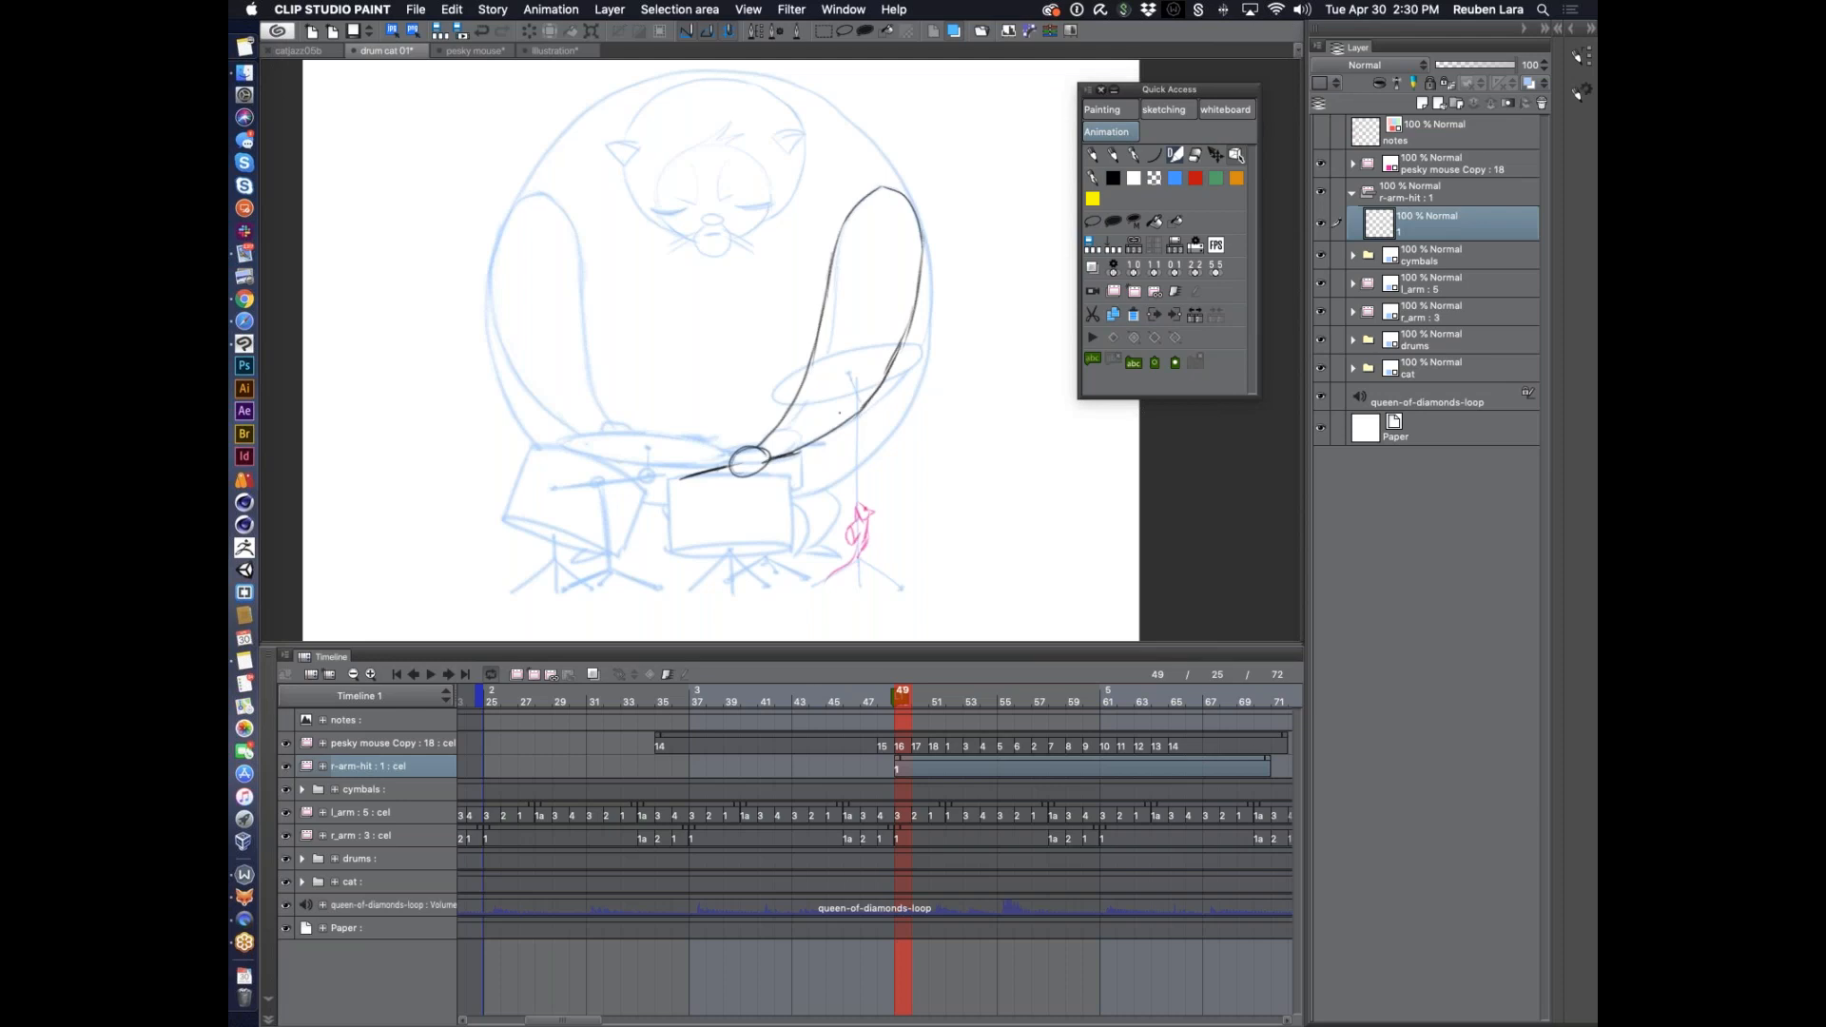
{"action": "left_click_drag", "start_coordinate": [916, 299], "coordinate": [854, 415]}
{"action": "mouse_move", "coordinate": [916, 297]}
{"action": "left_mouse_down"}
{"action": "mouse_move", "coordinate": [899, 353]}
{"action": "mouse_move", "coordinate": [837, 426]}
{"action": "left_mouse_up"}
Move cel 1 of the r-arm-hit track to frame 50 and add cel 2 at frame 49
{"action": "left_click", "coordinate": [920, 701]}
{"action": "left_click", "coordinate": [908, 700]}
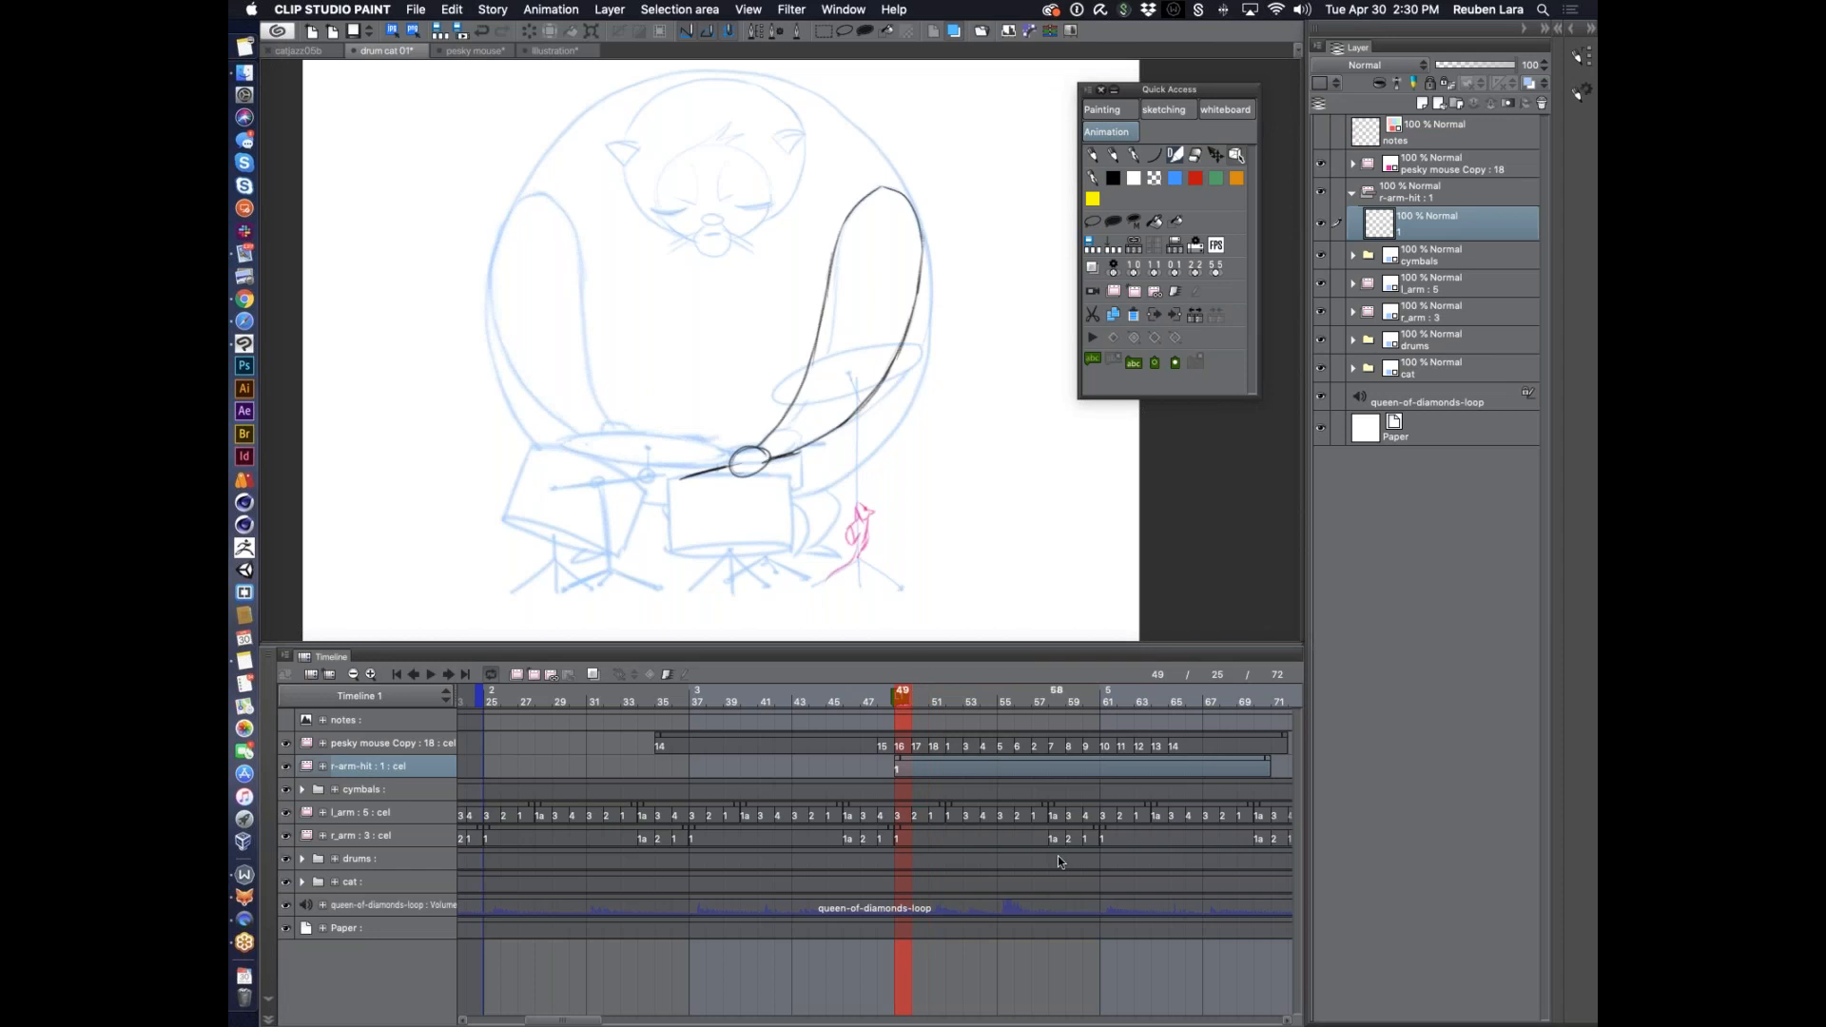
{"action": "left_click", "coordinate": [936, 760]}
{"action": "left_click_drag", "start_coordinate": [936, 761], "coordinate": [953, 762]}
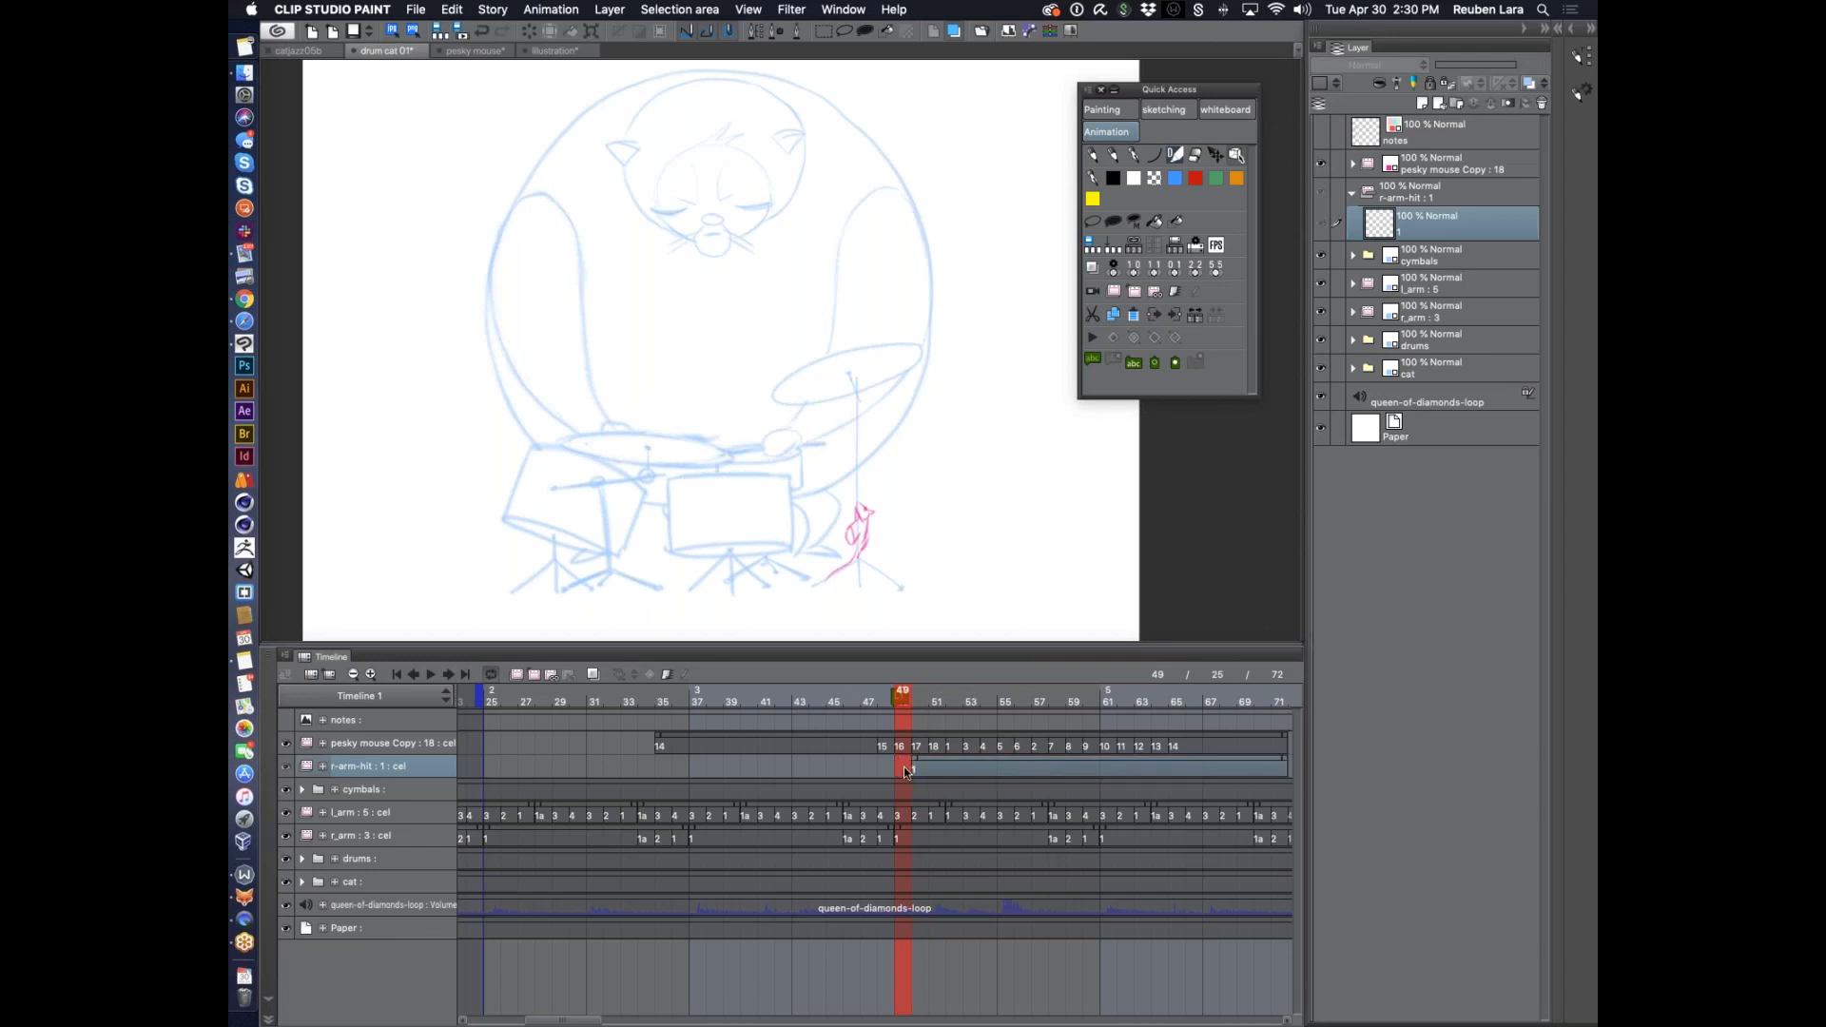
{"action": "left_click", "coordinate": [534, 676]}
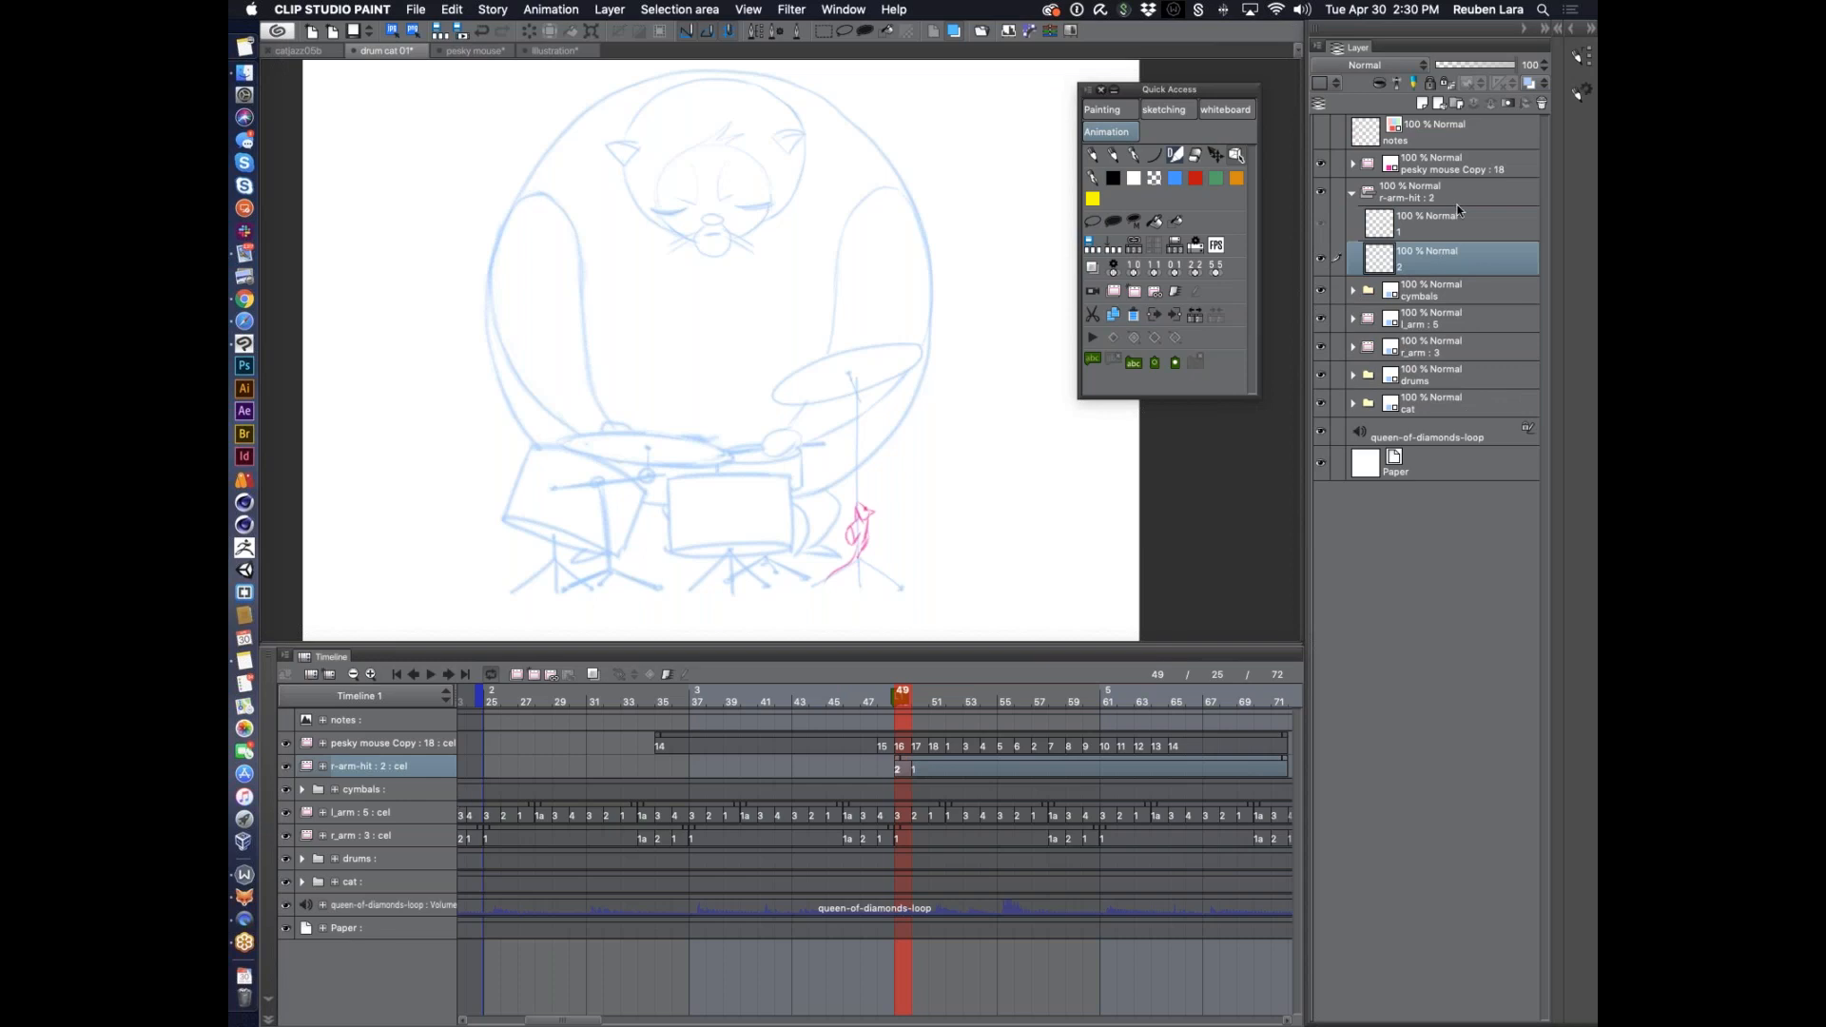
Enable onion skin for the r-arm-hit track and flip between frames 49 and 50 to compare the cels
{"action": "left_click", "coordinate": [922, 701]}
{"action": "left_click", "coordinate": [902, 701]}
{"action": "left_click", "coordinate": [906, 772]}
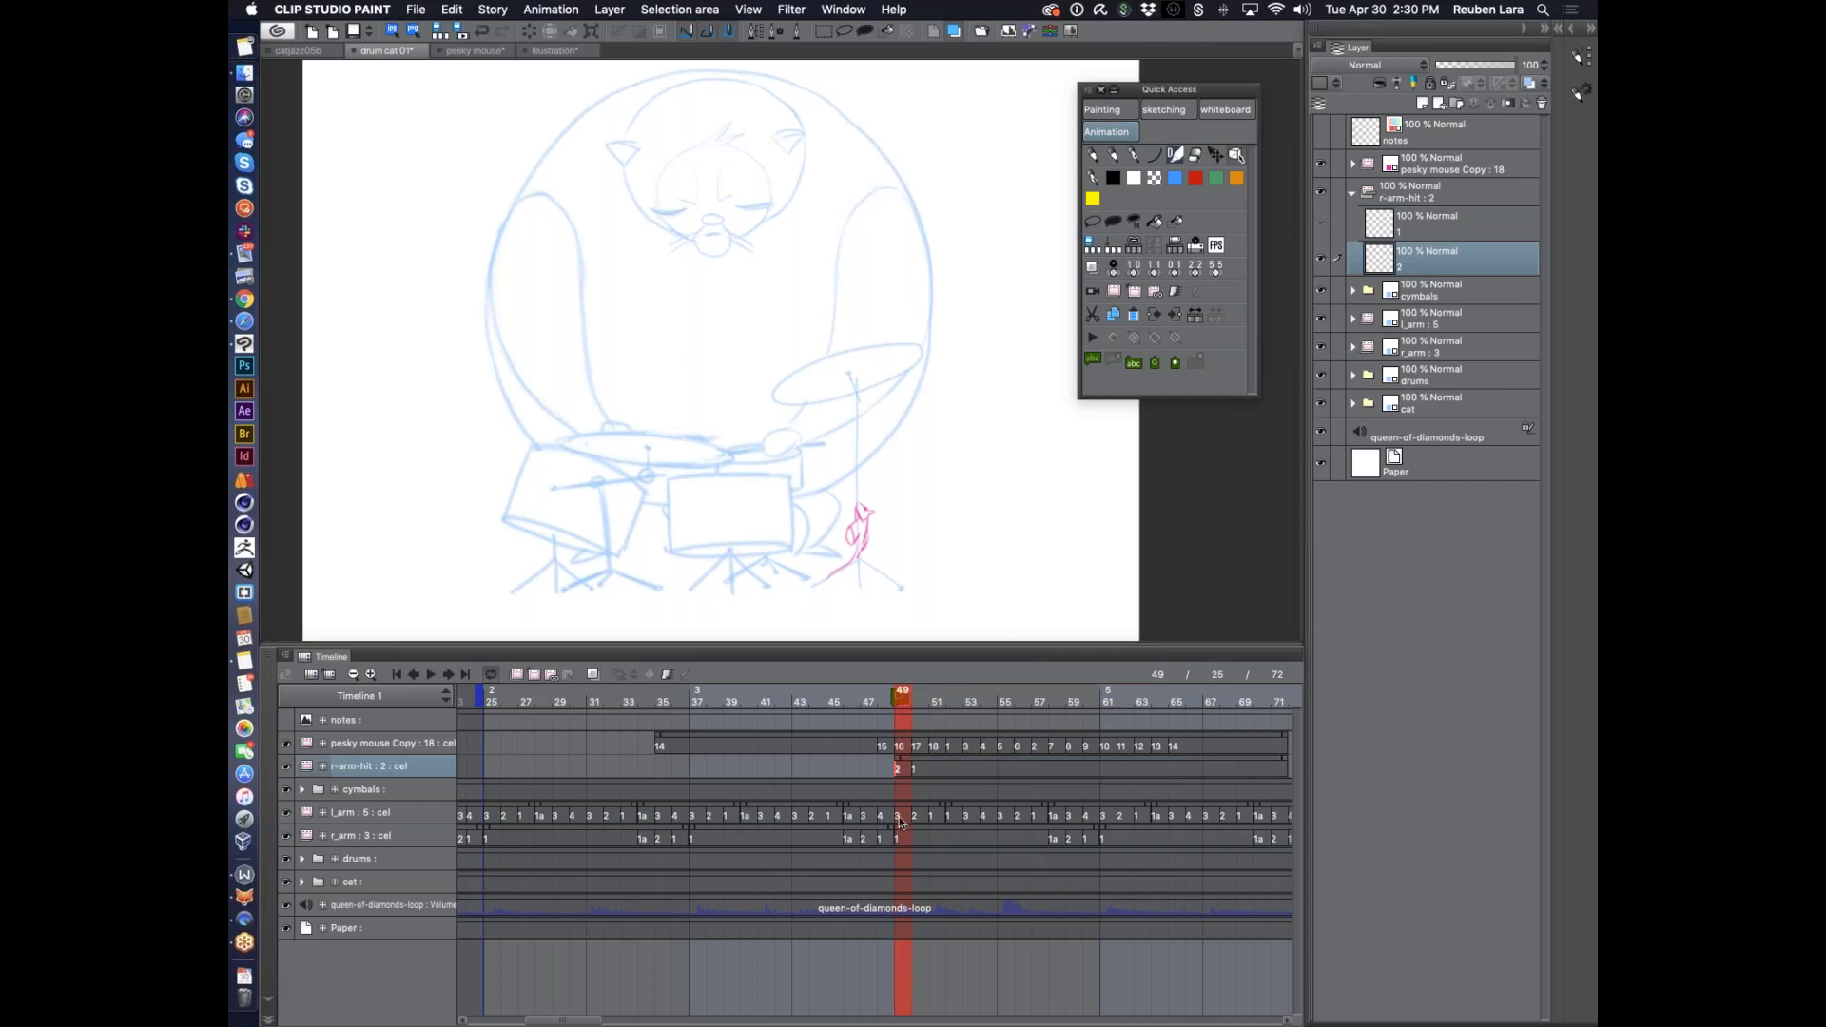
{"action": "left_click", "coordinate": [592, 674]}
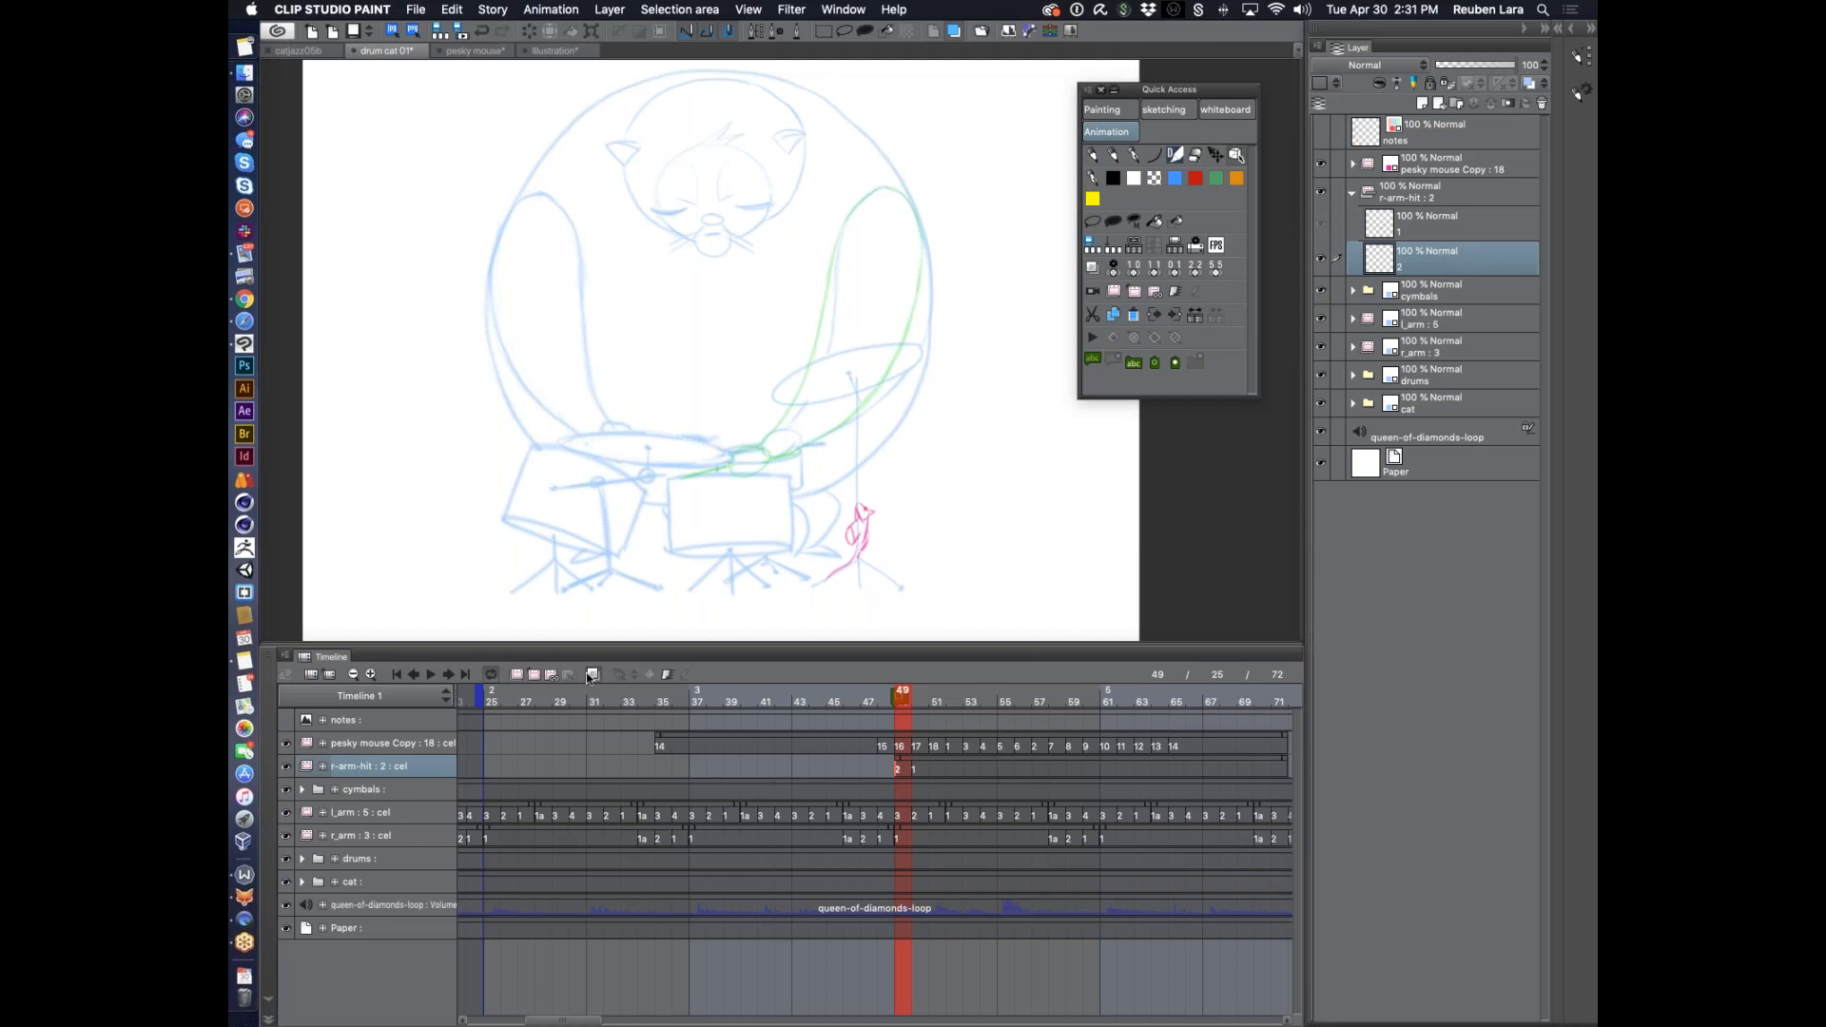
{"action": "left_click", "coordinate": [919, 701]}
{"action": "left_click", "coordinate": [905, 698]}
{"action": "left_click", "coordinate": [922, 701]}
{"action": "left_click", "coordinate": [906, 700]}
Change the layer color of the cat, r_arm and l_arm folders to yellow-orange
{"action": "left_click", "coordinate": [1430, 403]}
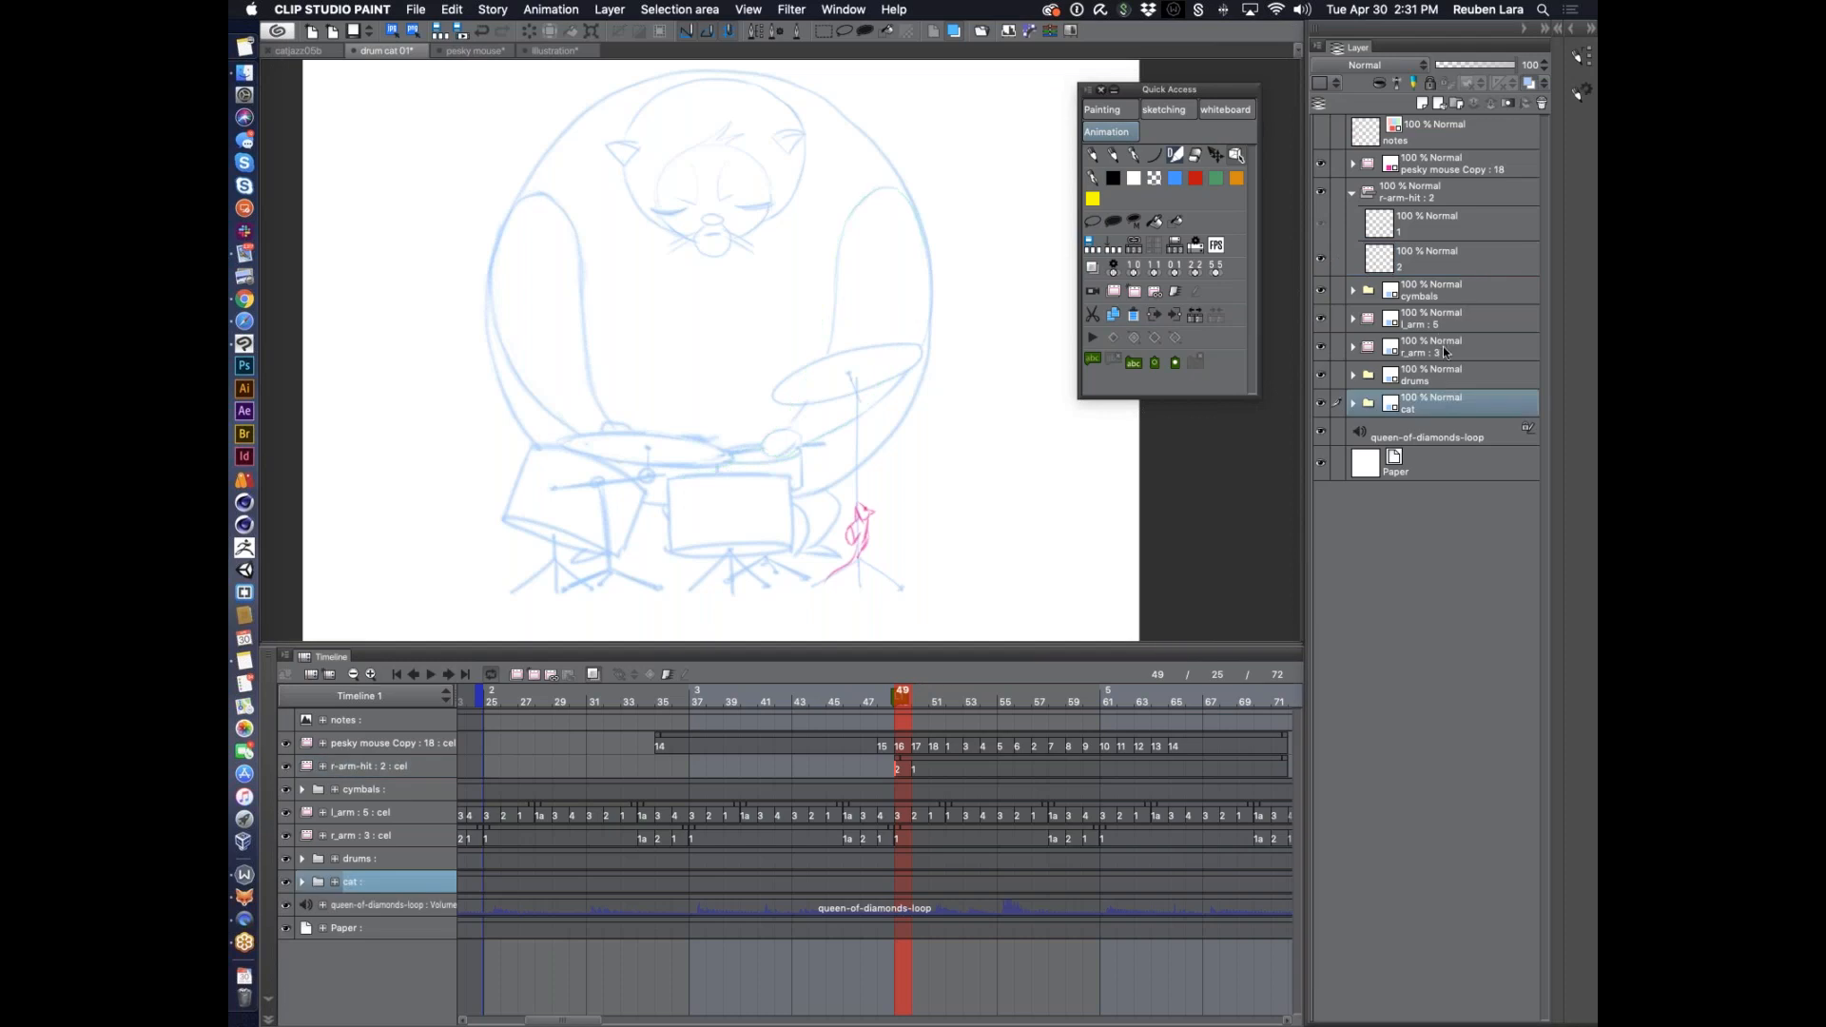
{"action": "left_click", "coordinate": [1446, 345], "text": "super"}
{"action": "left_click", "coordinate": [1448, 322], "text": "super"}
{"action": "left_click", "coordinate": [1542, 84]}
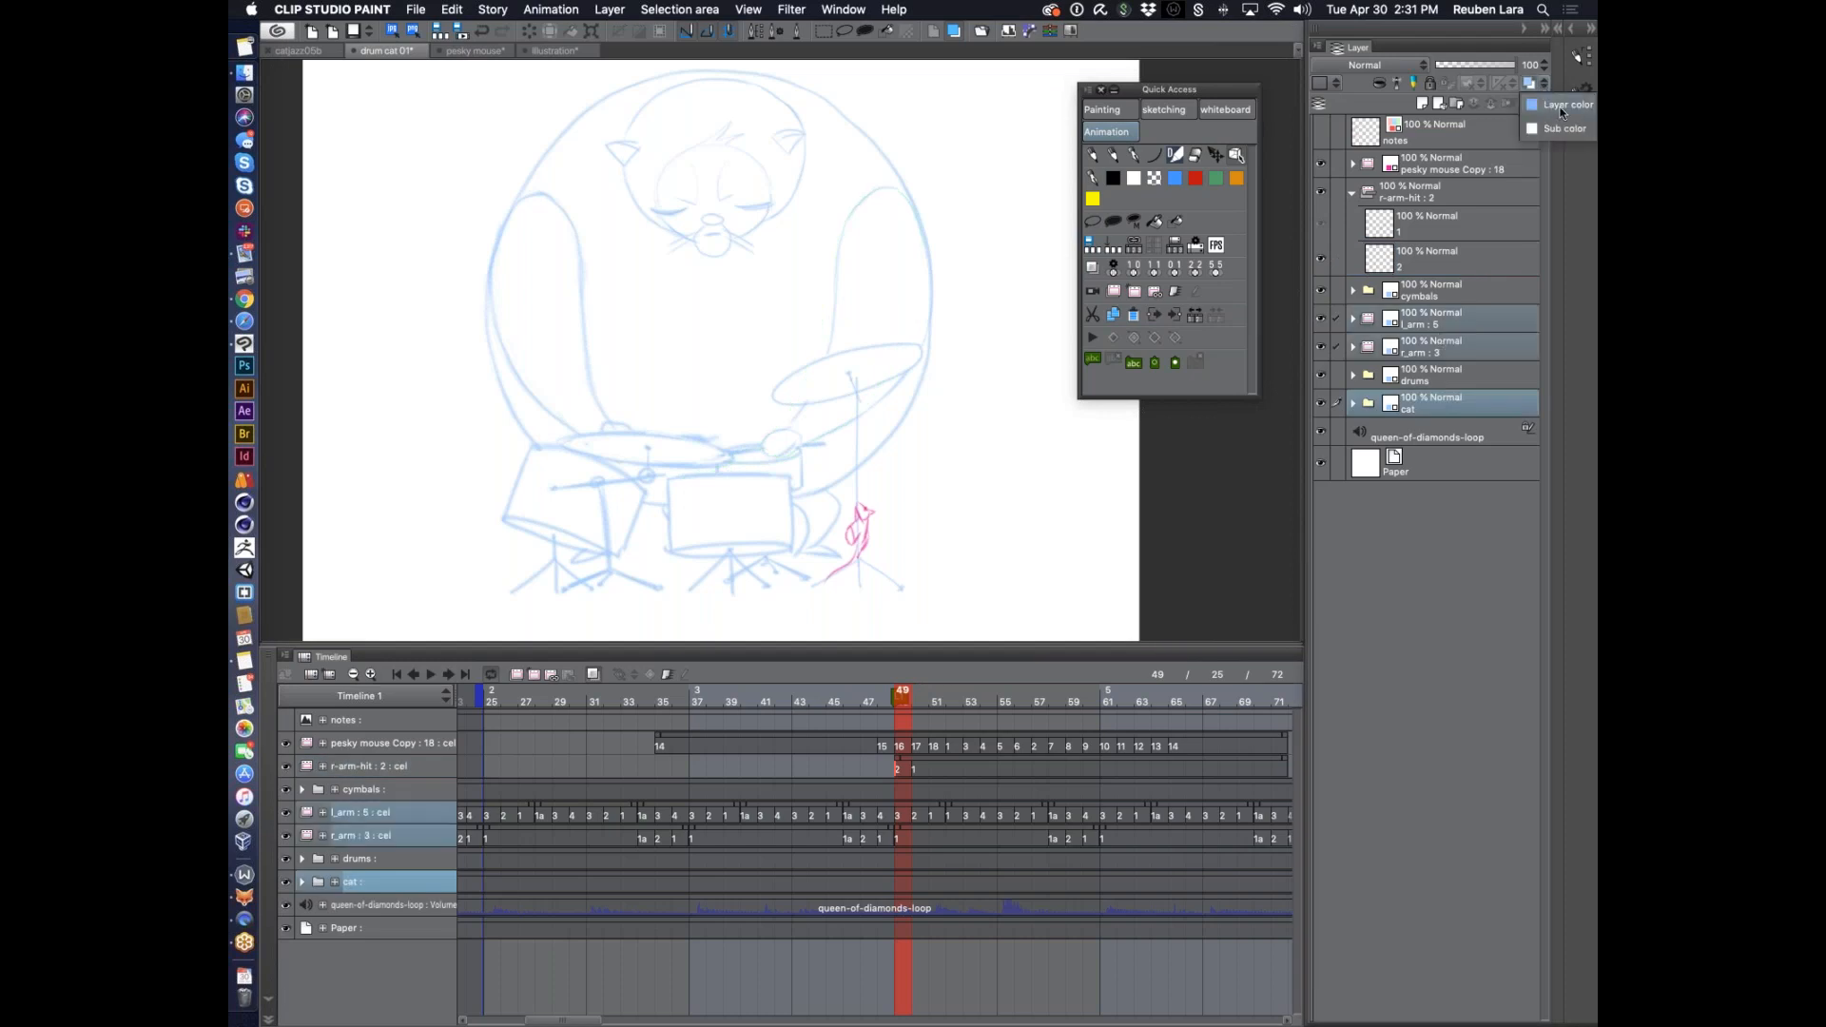
{"action": "left_click", "coordinate": [1545, 111]}
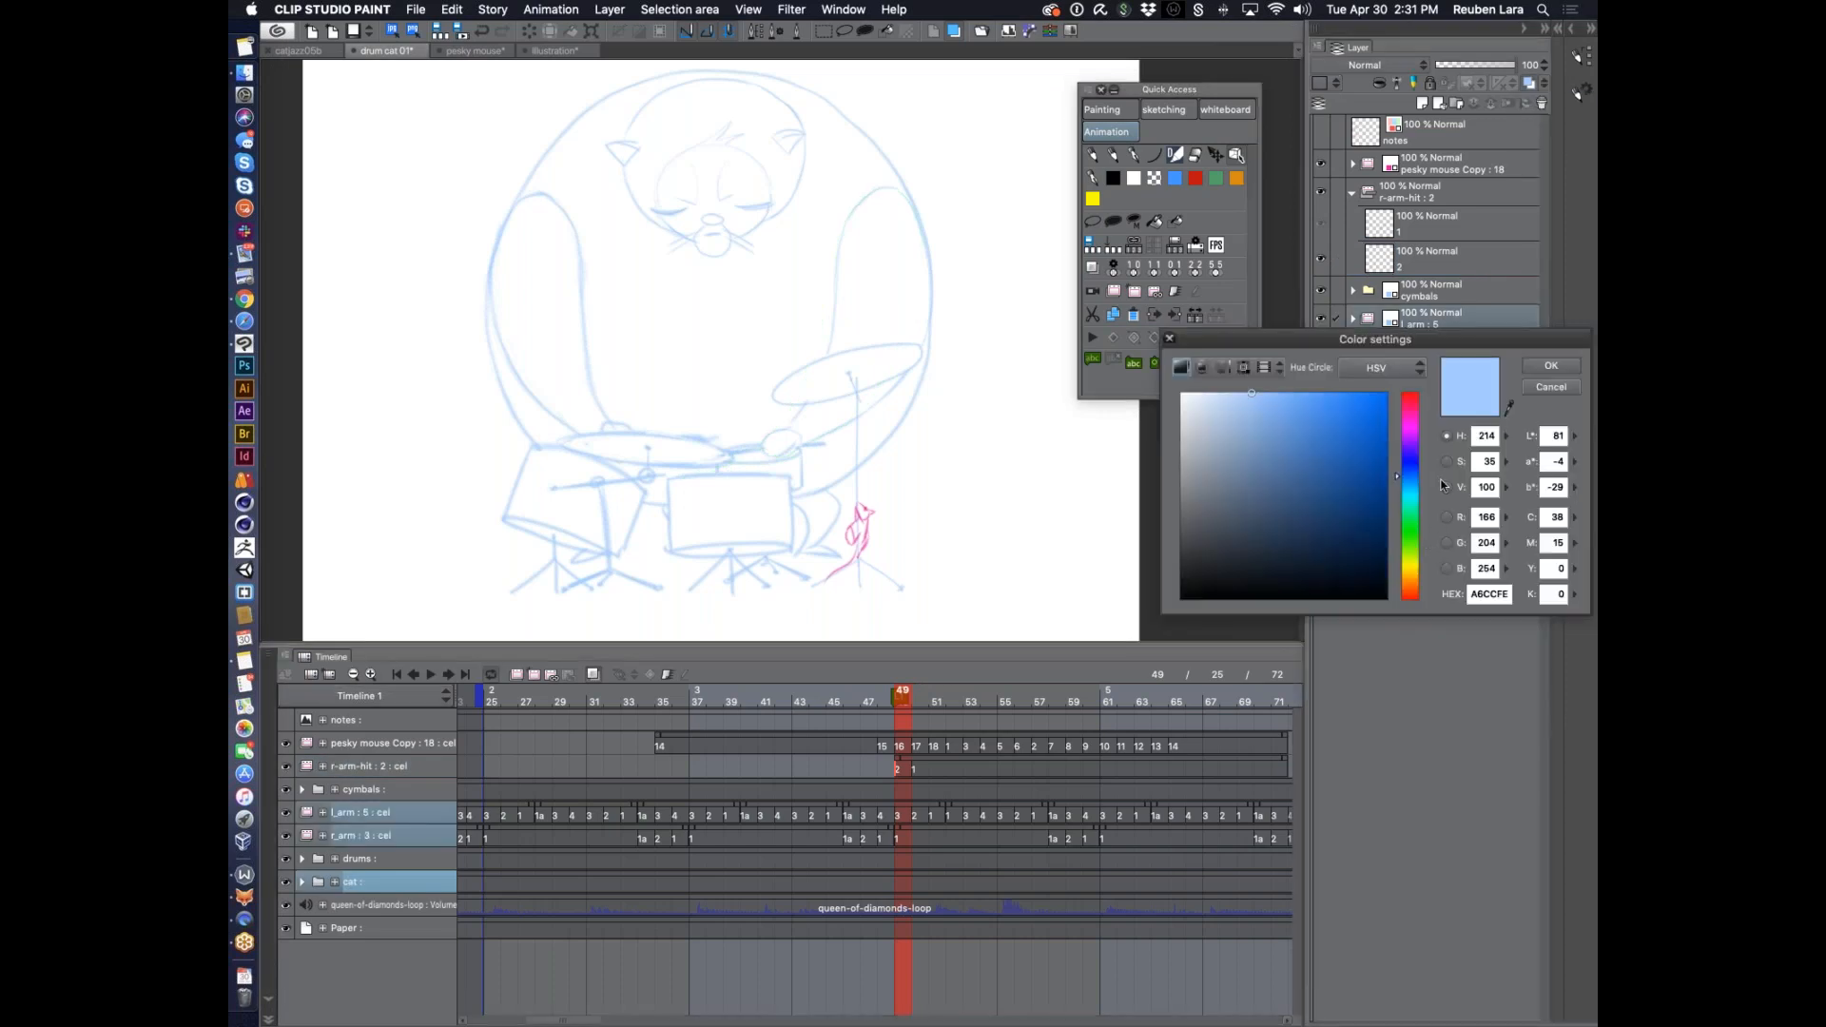
{"action": "left_click_drag", "start_coordinate": [1412, 549], "coordinate": [1412, 573]}
{"action": "left_click", "coordinate": [1374, 457]}
{"action": "left_click", "coordinate": [1551, 366]}
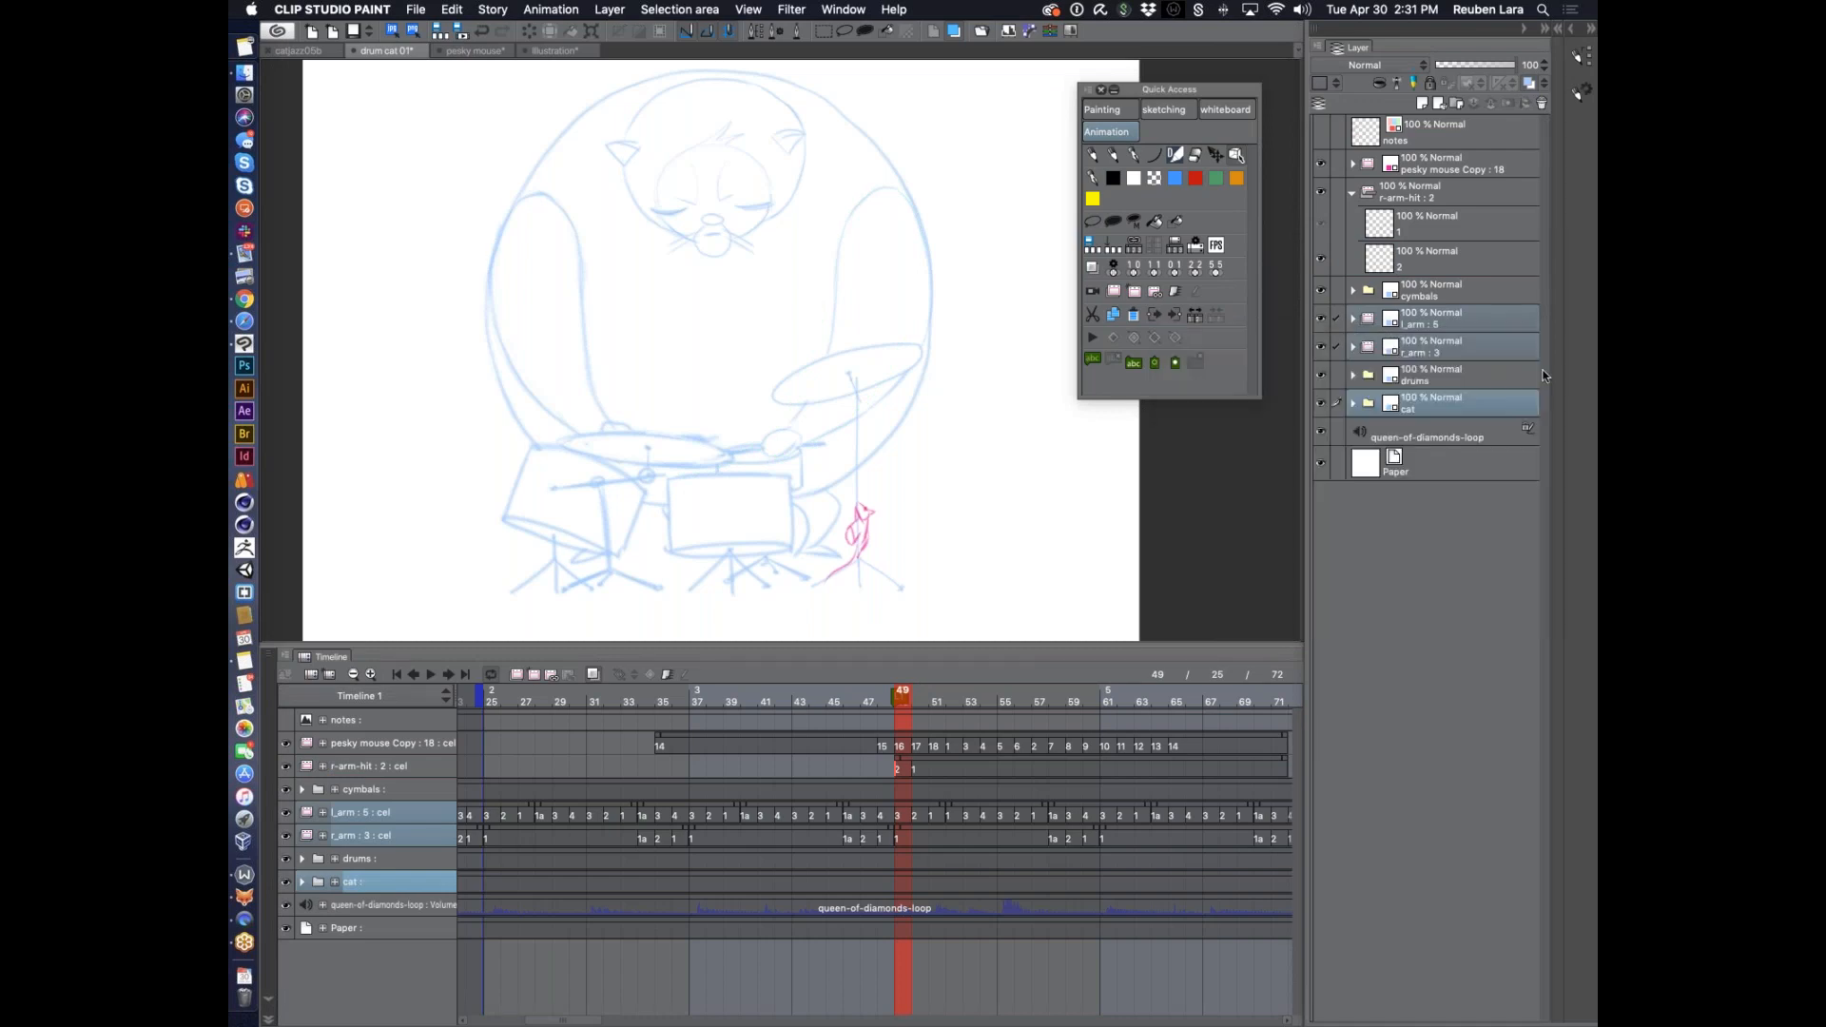
{"action": "left_click", "coordinate": [1544, 84]}
{"action": "left_click", "coordinate": [1528, 124]}
{"action": "left_click", "coordinate": [1547, 366]}
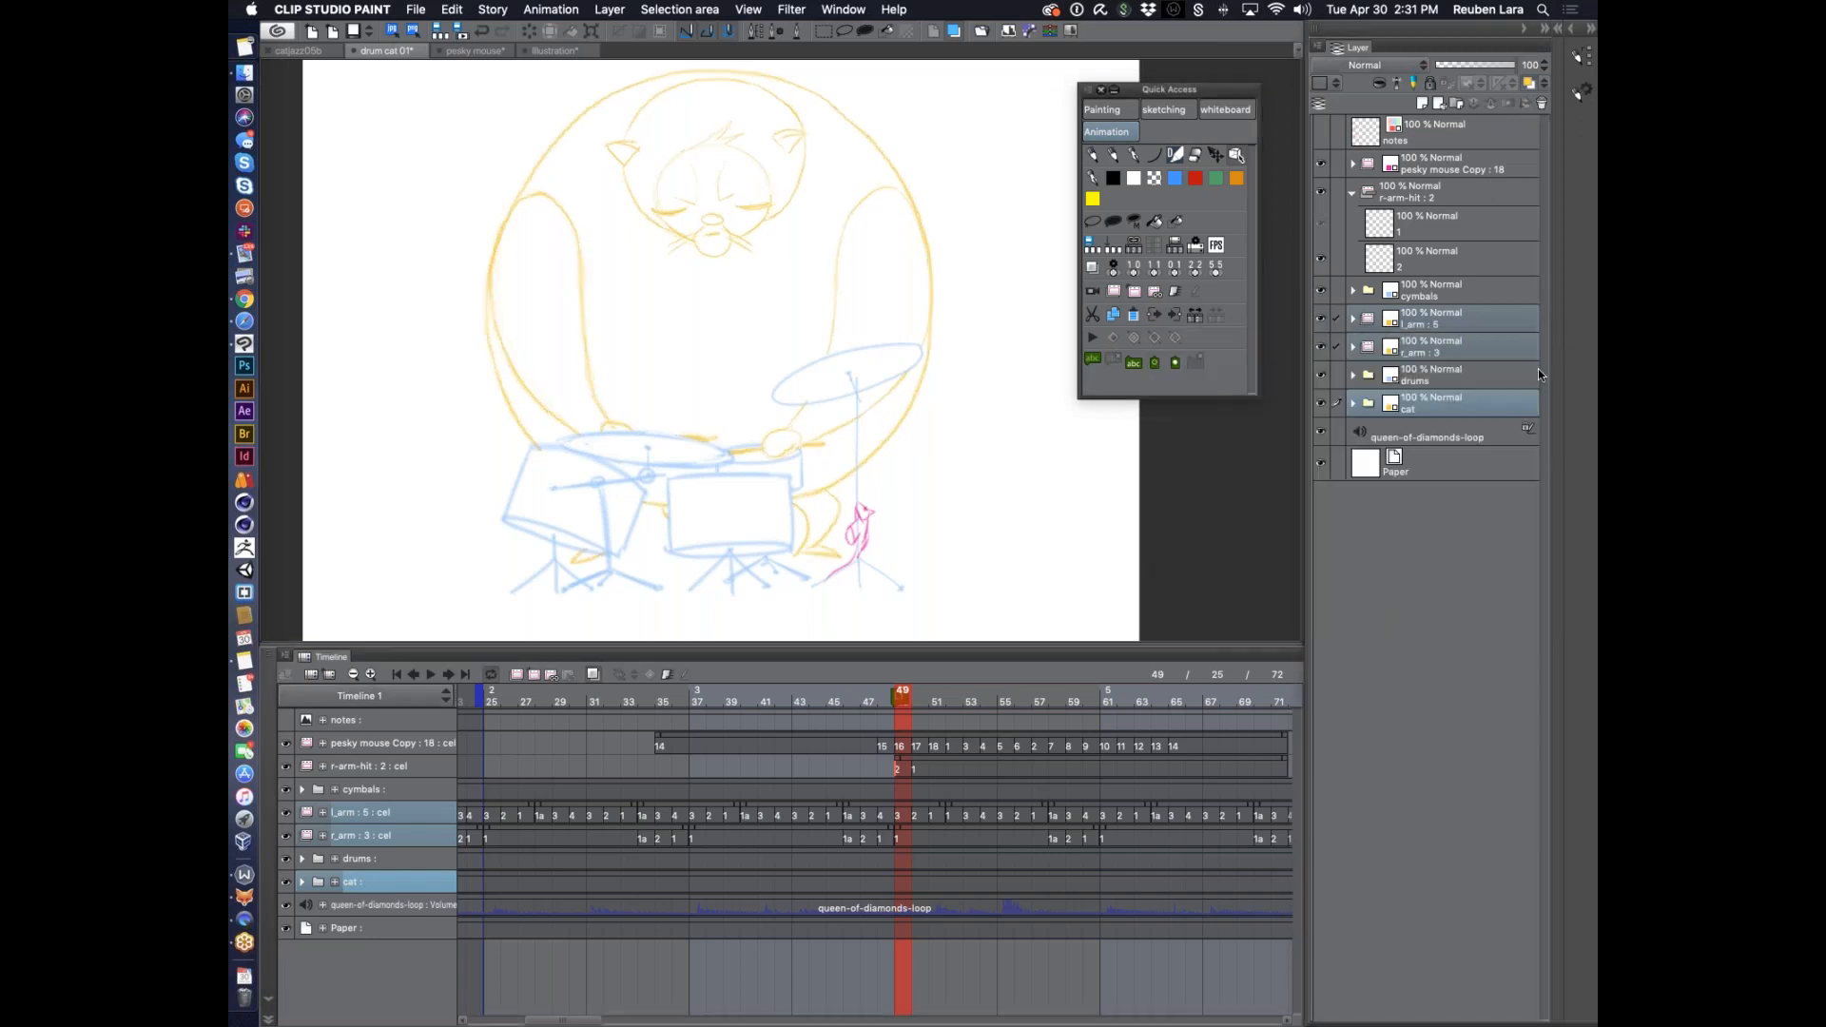
Draw the raised arm in cel 2 of r-arm-hit, with the hand and drumstick held above the drum
{"action": "left_click", "coordinate": [904, 768]}
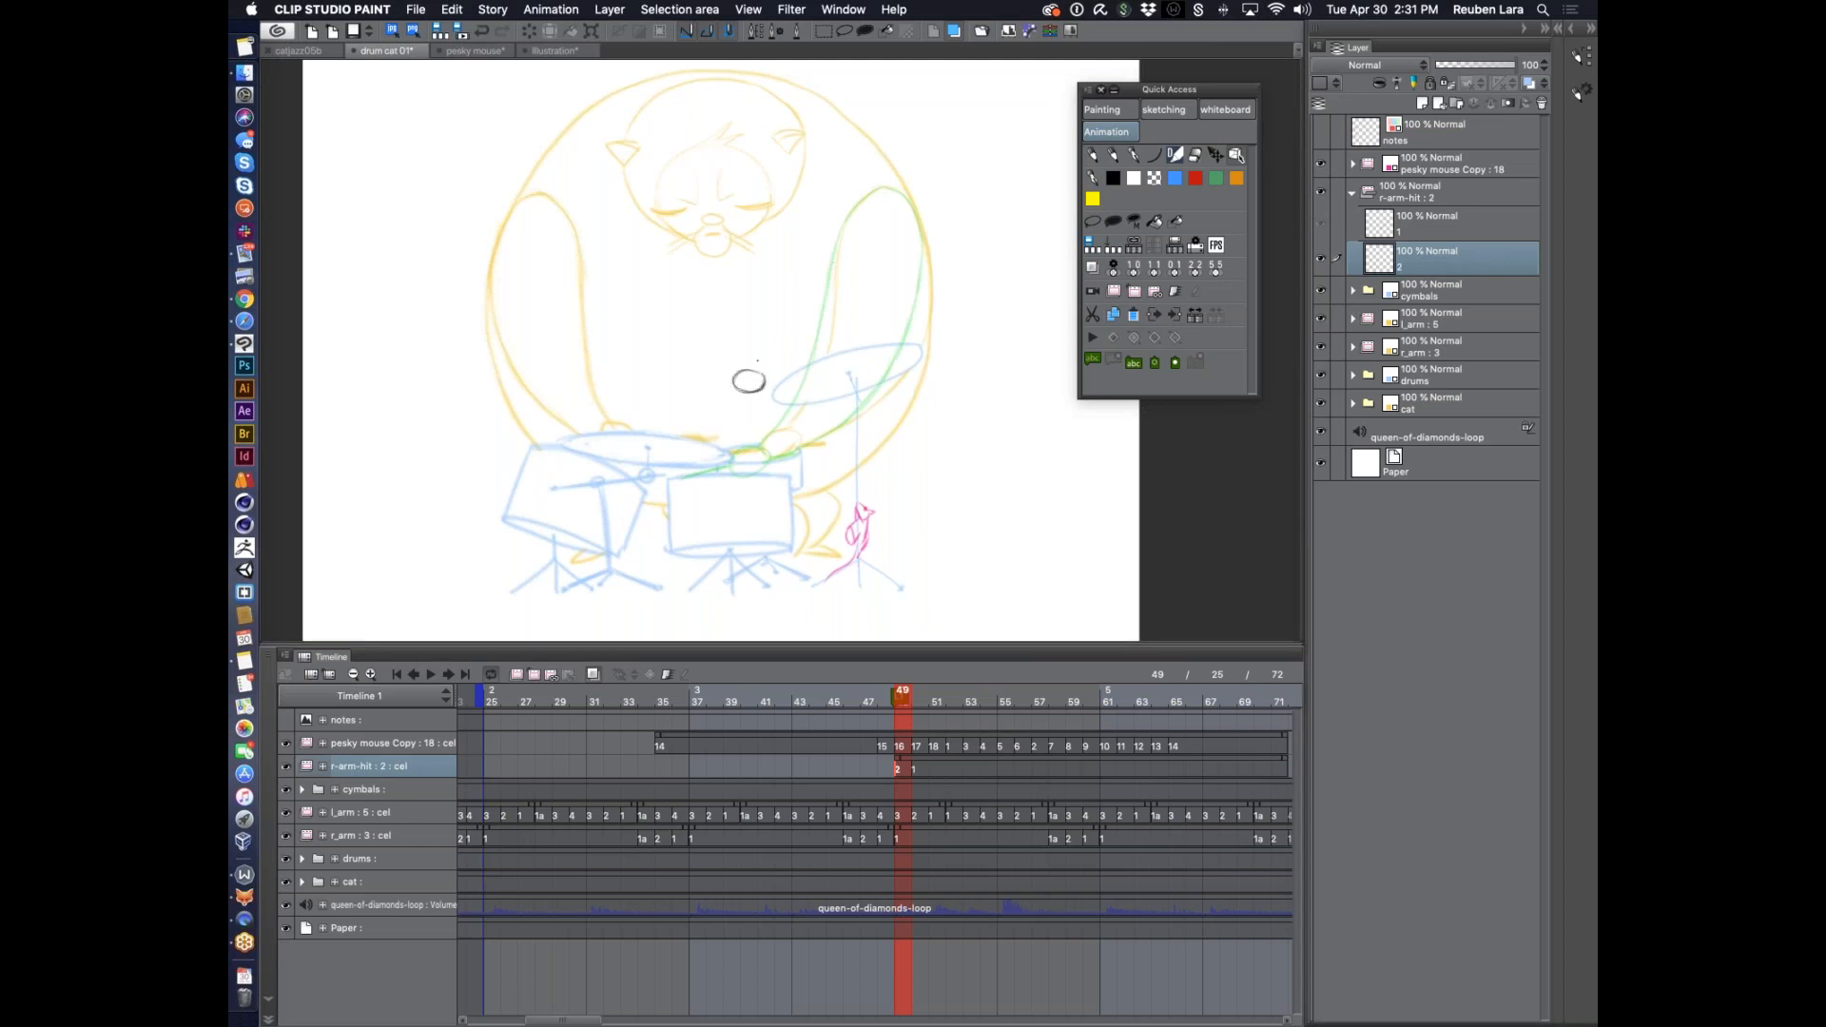
{"action": "key", "text": "super+z"}
{"action": "mouse_move", "coordinate": [759, 373]}
{"action": "left_mouse_down"}
{"action": "mouse_move", "coordinate": [711, 375]}
{"action": "mouse_move", "coordinate": [807, 395]}
{"action": "left_mouse_up"}
{"action": "mouse_move", "coordinate": [882, 187]}
{"action": "left_mouse_down"}
{"action": "mouse_move", "coordinate": [840, 222]}
{"action": "mouse_move", "coordinate": [828, 338]}
{"action": "mouse_move", "coordinate": [801, 370]}
{"action": "mouse_move", "coordinate": [834, 327]}
{"action": "left_mouse_up"}
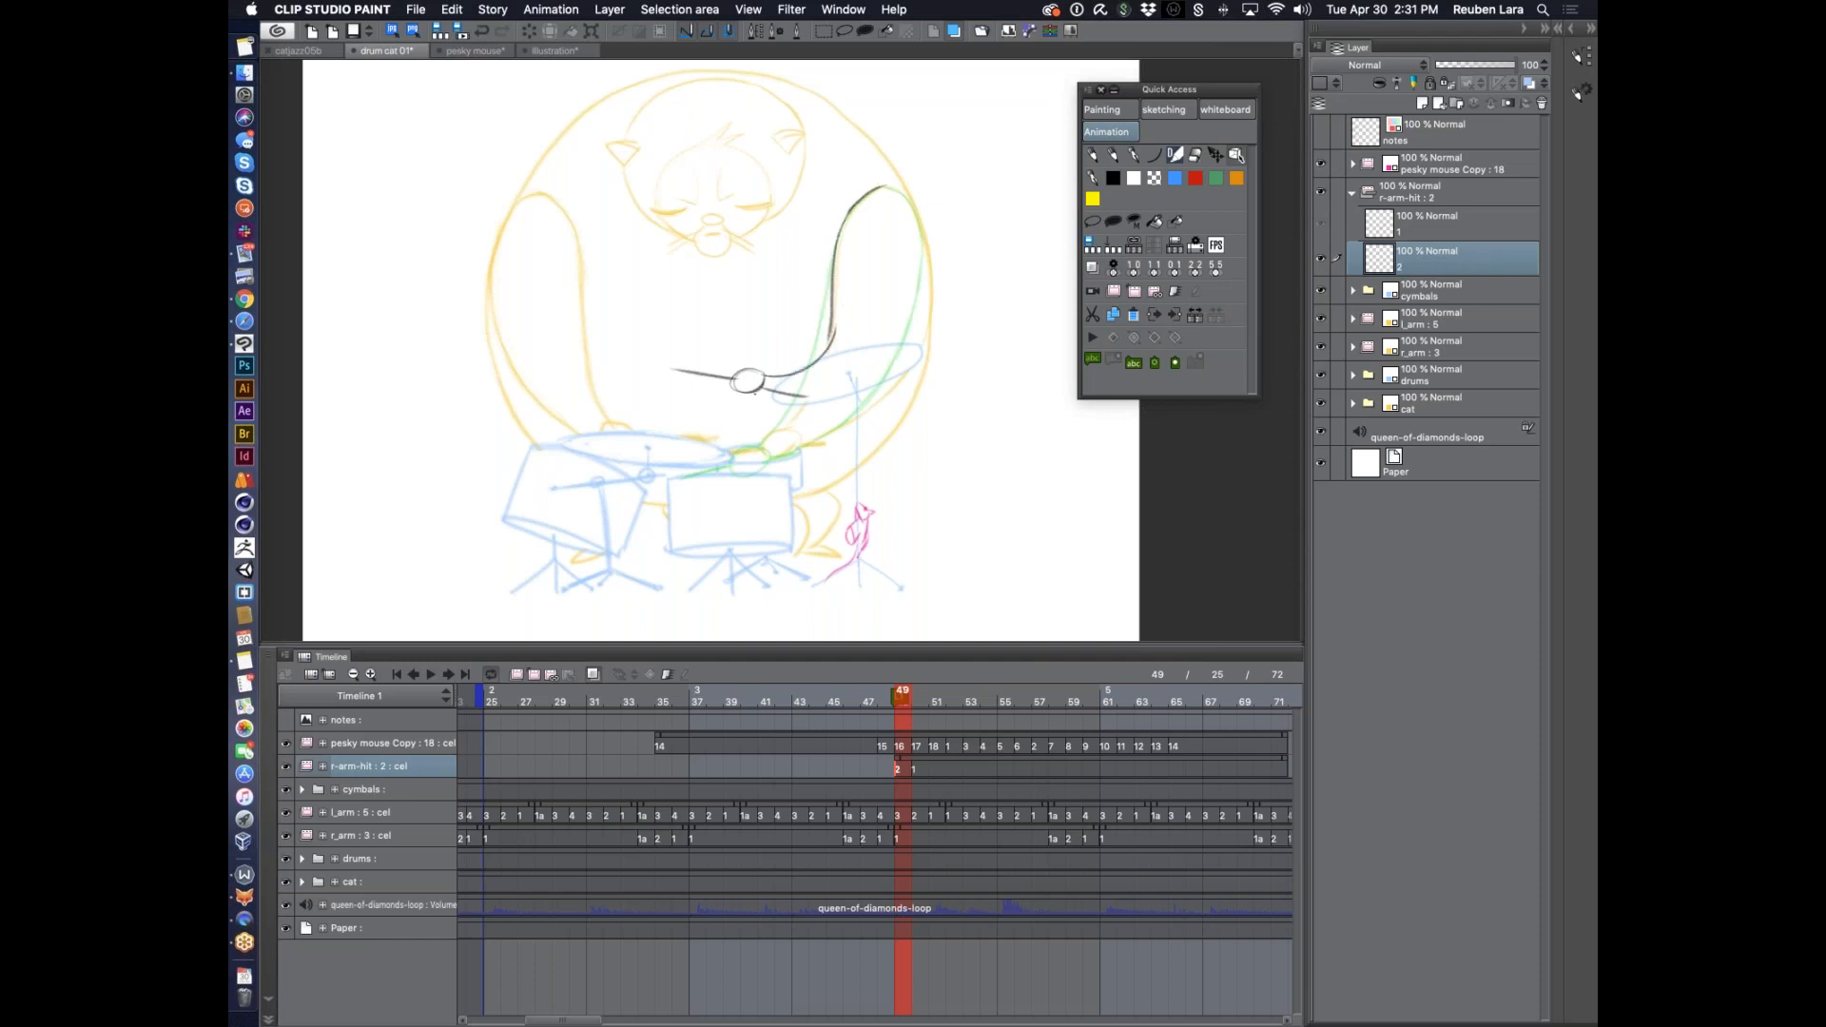
{"action": "mouse_move", "coordinate": [750, 391]}
{"action": "left_mouse_down"}
{"action": "mouse_move", "coordinate": [836, 412]}
{"action": "mouse_move", "coordinate": [884, 388]}
{"action": "left_mouse_up"}
{"action": "mouse_move", "coordinate": [885, 183]}
{"action": "left_mouse_down"}
{"action": "mouse_move", "coordinate": [926, 232]}
{"action": "mouse_move", "coordinate": [928, 282]}
{"action": "mouse_move", "coordinate": [877, 392]}
{"action": "left_mouse_up"}
{"action": "left_click_drag", "start_coordinate": [836, 299], "coordinate": [828, 357]}
Erase the drumstick in cel 2 and redraw it angled upward from the hand, checking the motion against the following frames
{"action": "left_click", "coordinate": [923, 695]}
{"action": "left_click", "coordinate": [905, 695]}
{"action": "key", "text": "e"}
{"action": "left_click_drag", "start_coordinate": [670, 372], "coordinate": [809, 397]}
{"action": "key", "text": "p"}
{"action": "left_click_drag", "start_coordinate": [685, 333], "coordinate": [741, 373]}
{"action": "left_click_drag", "start_coordinate": [683, 332], "coordinate": [747, 384]}
{"action": "left_click", "coordinate": [937, 701]}
{"action": "left_click", "coordinate": [902, 701]}
{"action": "left_click", "coordinate": [937, 701]}
{"action": "left_click_drag", "start_coordinate": [937, 701], "coordinate": [905, 703]}
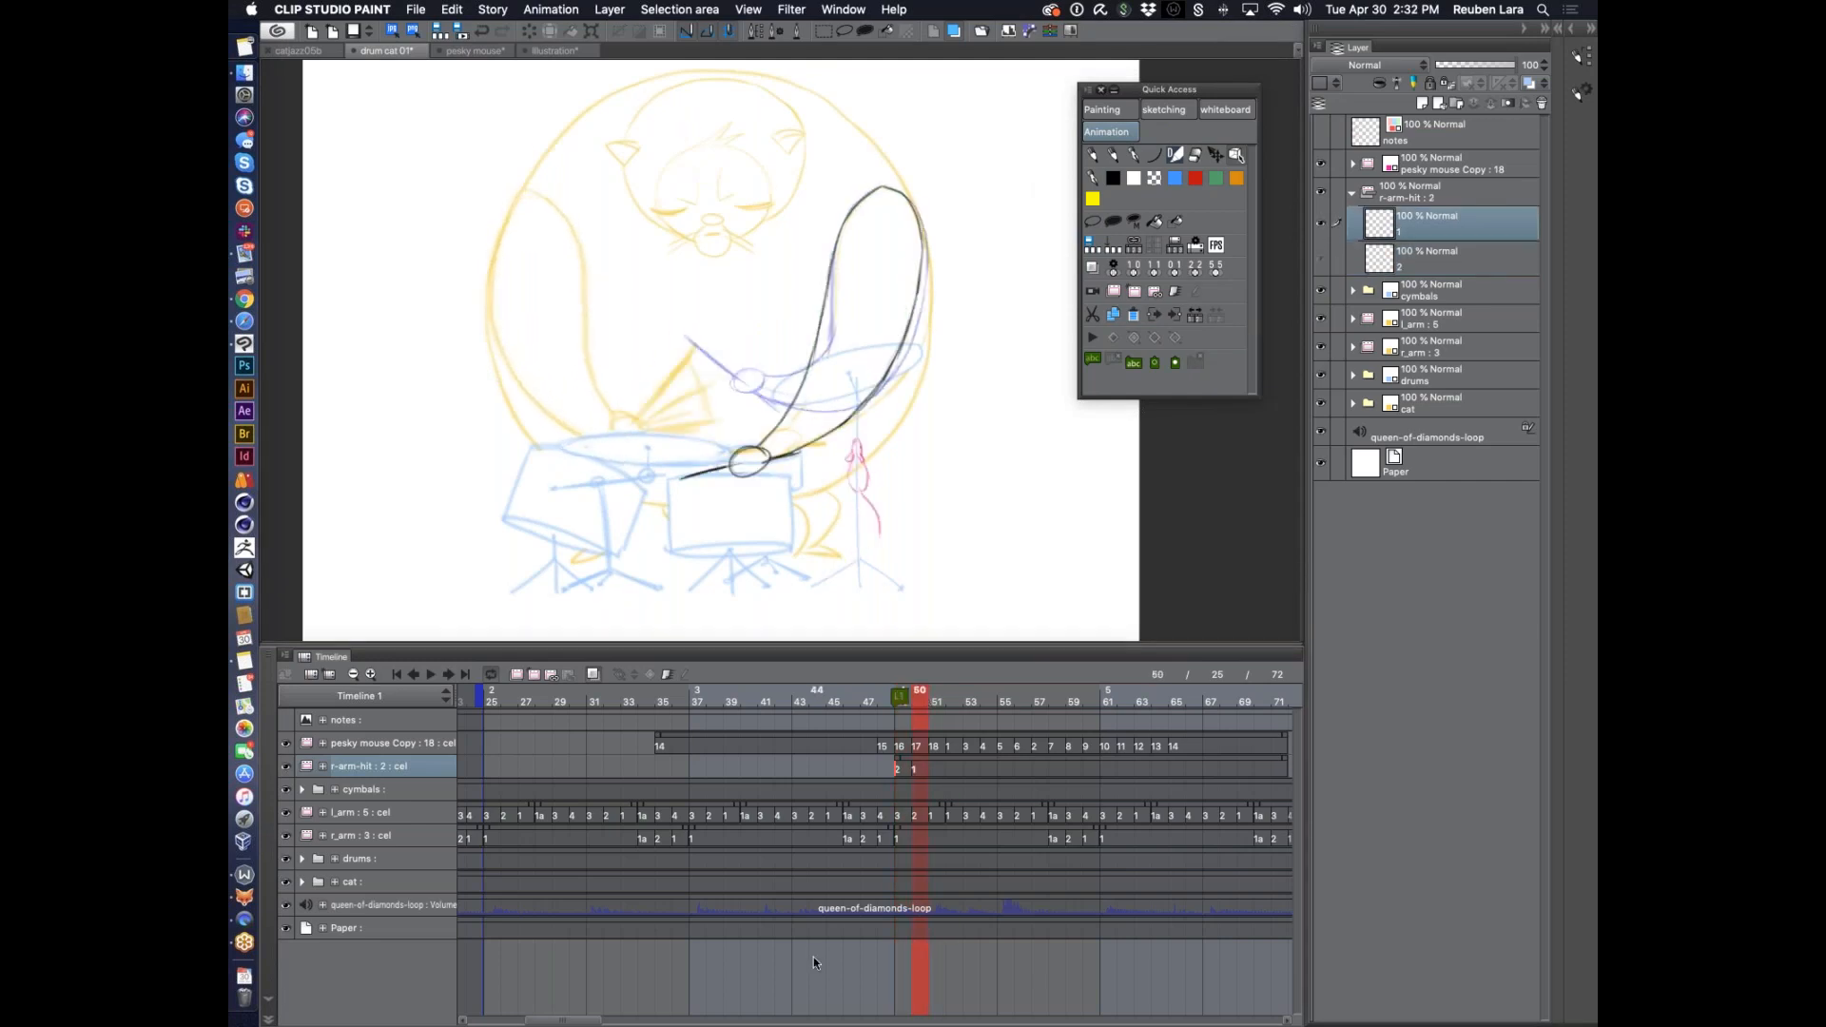
Add cel 1a at frame 51 and draw the arm rebounding slightly above the drum, with a nearly horizontal drumstick
{"action": "left_click", "coordinate": [534, 674]}
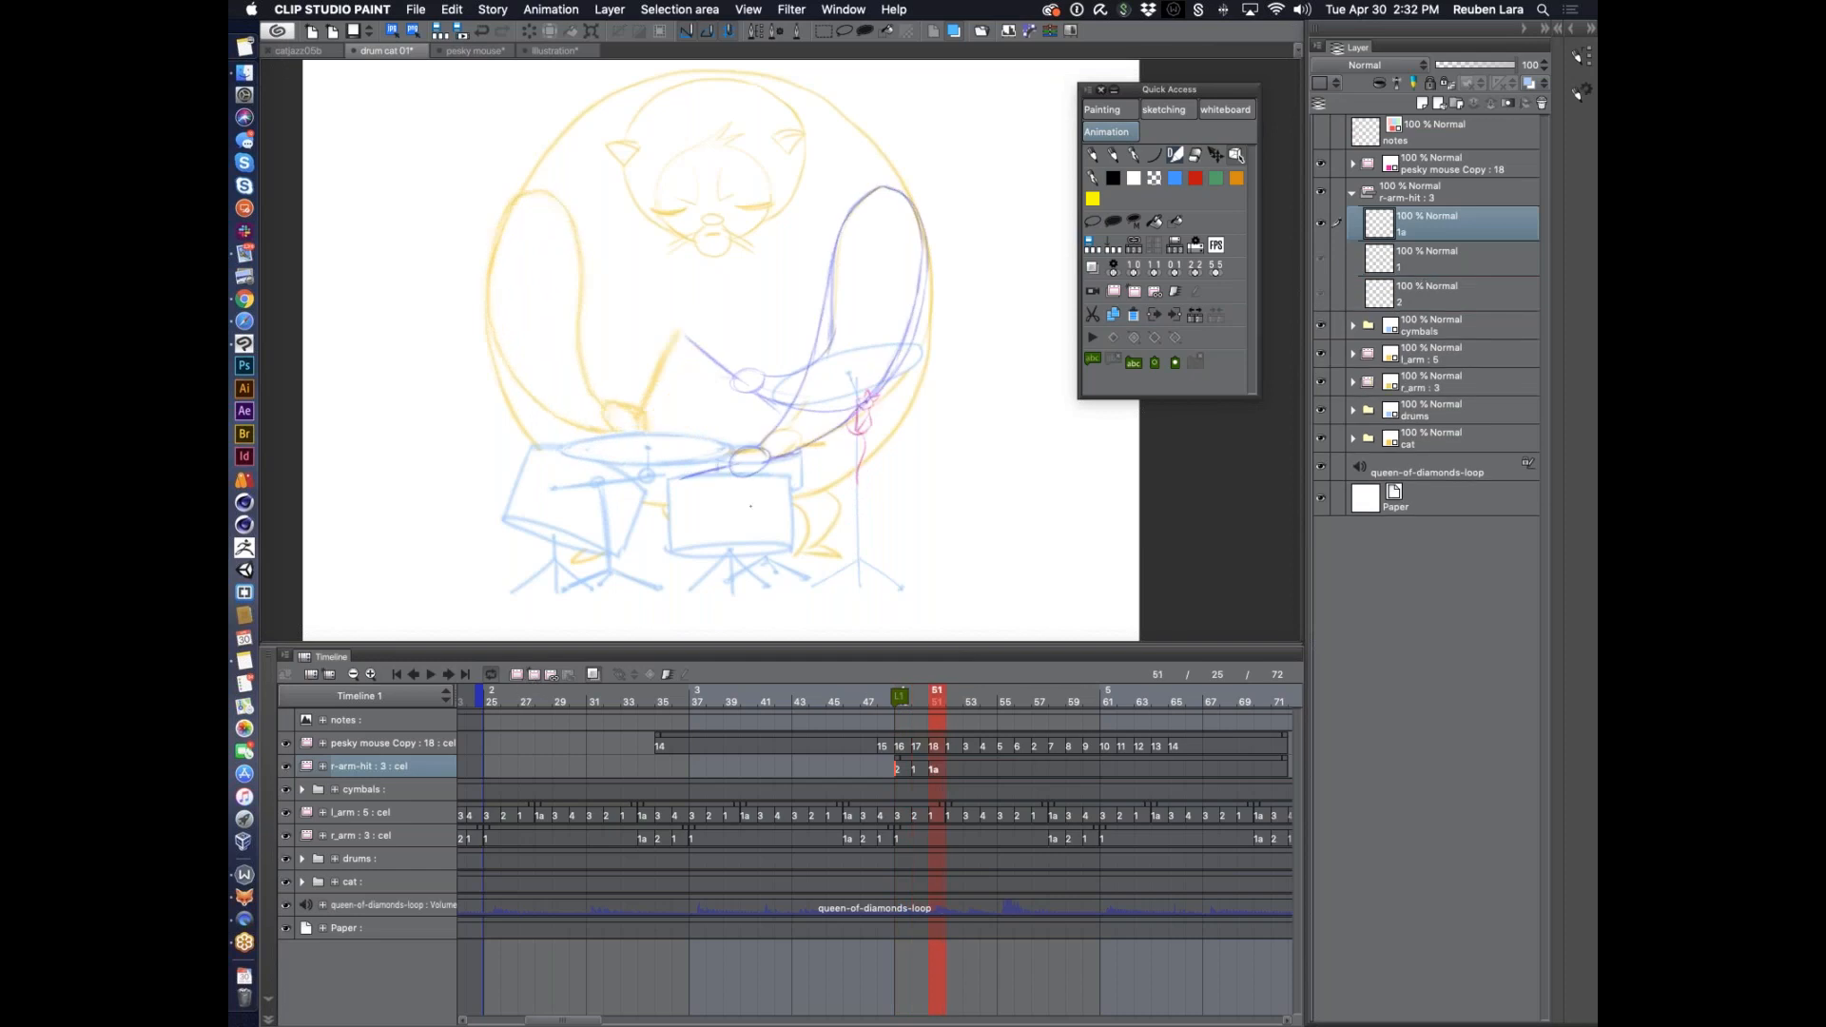
{"action": "mouse_move", "coordinate": [770, 437]}
{"action": "left_mouse_down"}
{"action": "mouse_move", "coordinate": [754, 445]}
{"action": "mouse_move", "coordinate": [784, 430]}
{"action": "mouse_move", "coordinate": [759, 447]}
{"action": "left_mouse_up"}
{"action": "mouse_move", "coordinate": [866, 194]}
{"action": "left_mouse_down"}
{"action": "mouse_move", "coordinate": [786, 426]}
{"action": "mouse_move", "coordinate": [811, 435]}
{"action": "left_mouse_up"}
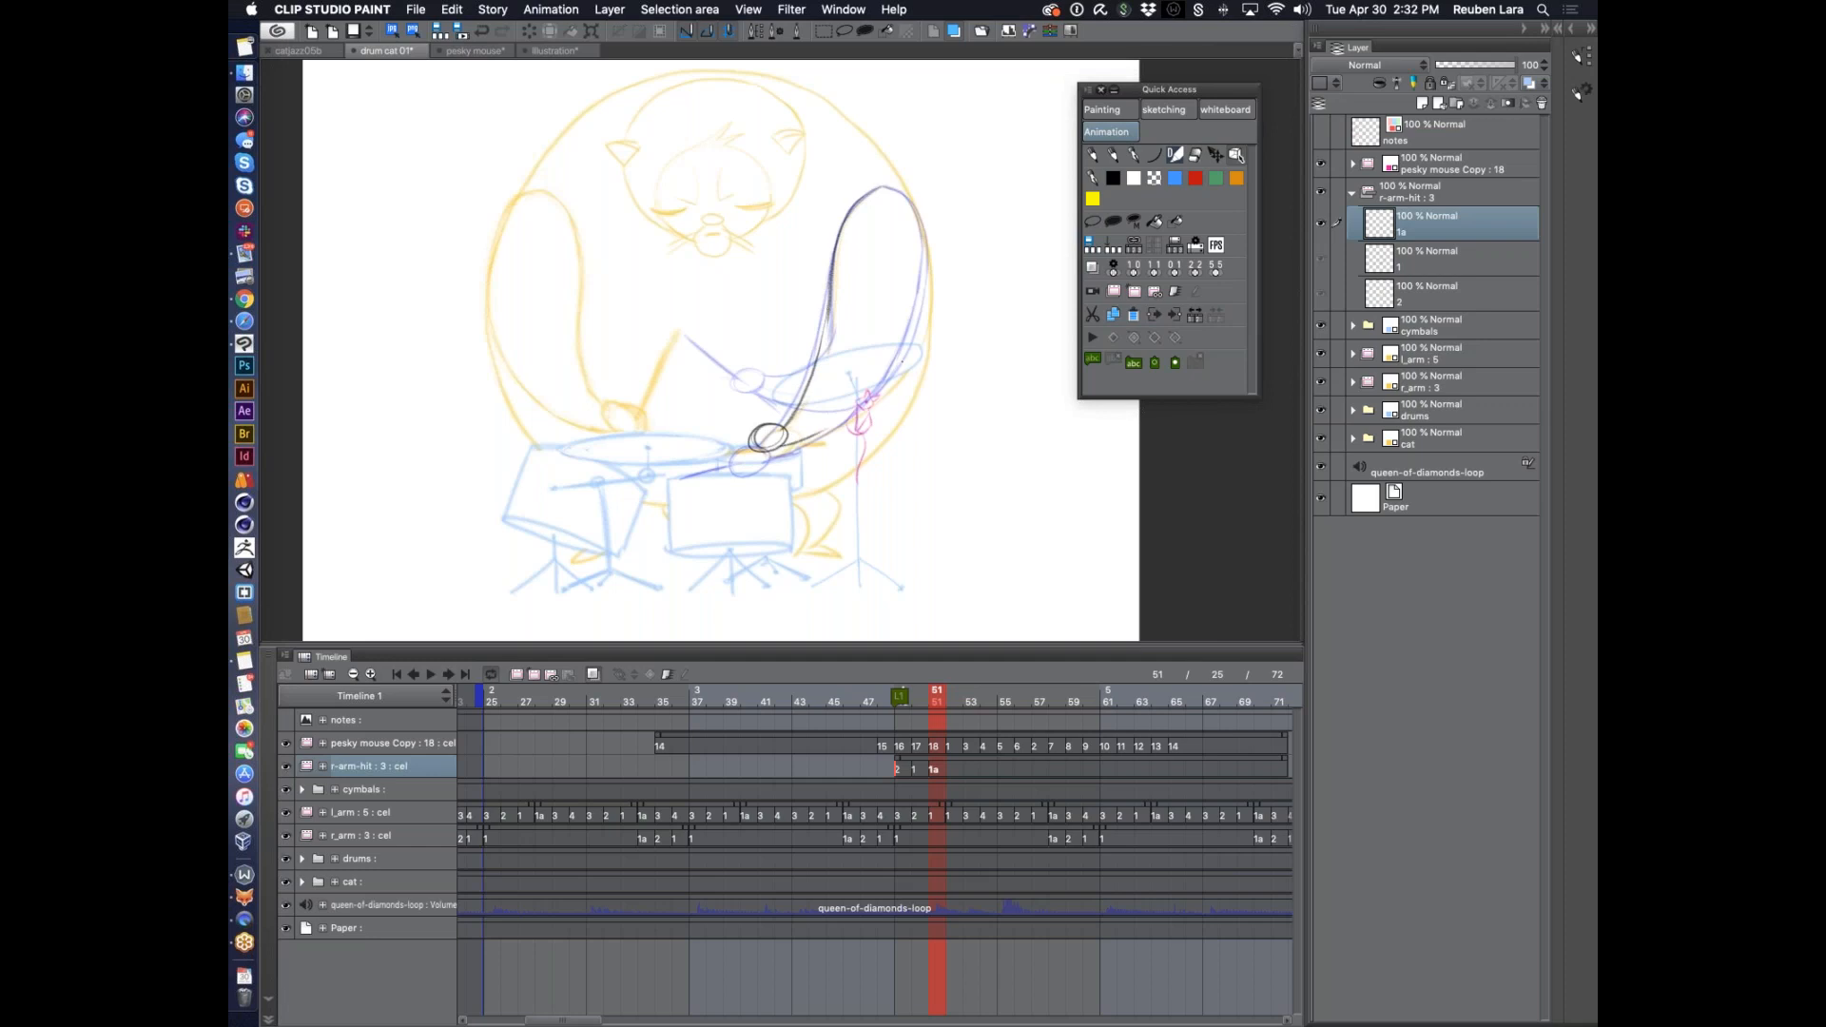
{"action": "mouse_move", "coordinate": [881, 187]}
{"action": "left_mouse_down"}
{"action": "mouse_move", "coordinate": [925, 259]}
{"action": "mouse_move", "coordinate": [913, 329]}
{"action": "mouse_move", "coordinate": [849, 420]}
{"action": "mouse_move", "coordinate": [815, 434]}
{"action": "left_mouse_up"}
{"action": "key", "text": "super+z"}
{"action": "left_click_drag", "start_coordinate": [896, 359], "coordinate": [821, 432]}
{"action": "key", "text": "super+z"}
{"action": "left_click_drag", "start_coordinate": [894, 363], "coordinate": [818, 433]}
{"action": "mouse_move", "coordinate": [761, 437]}
{"action": "left_mouse_down"}
{"action": "mouse_move", "coordinate": [700, 434]}
{"action": "mouse_move", "coordinate": [823, 437]}
{"action": "left_mouse_up"}
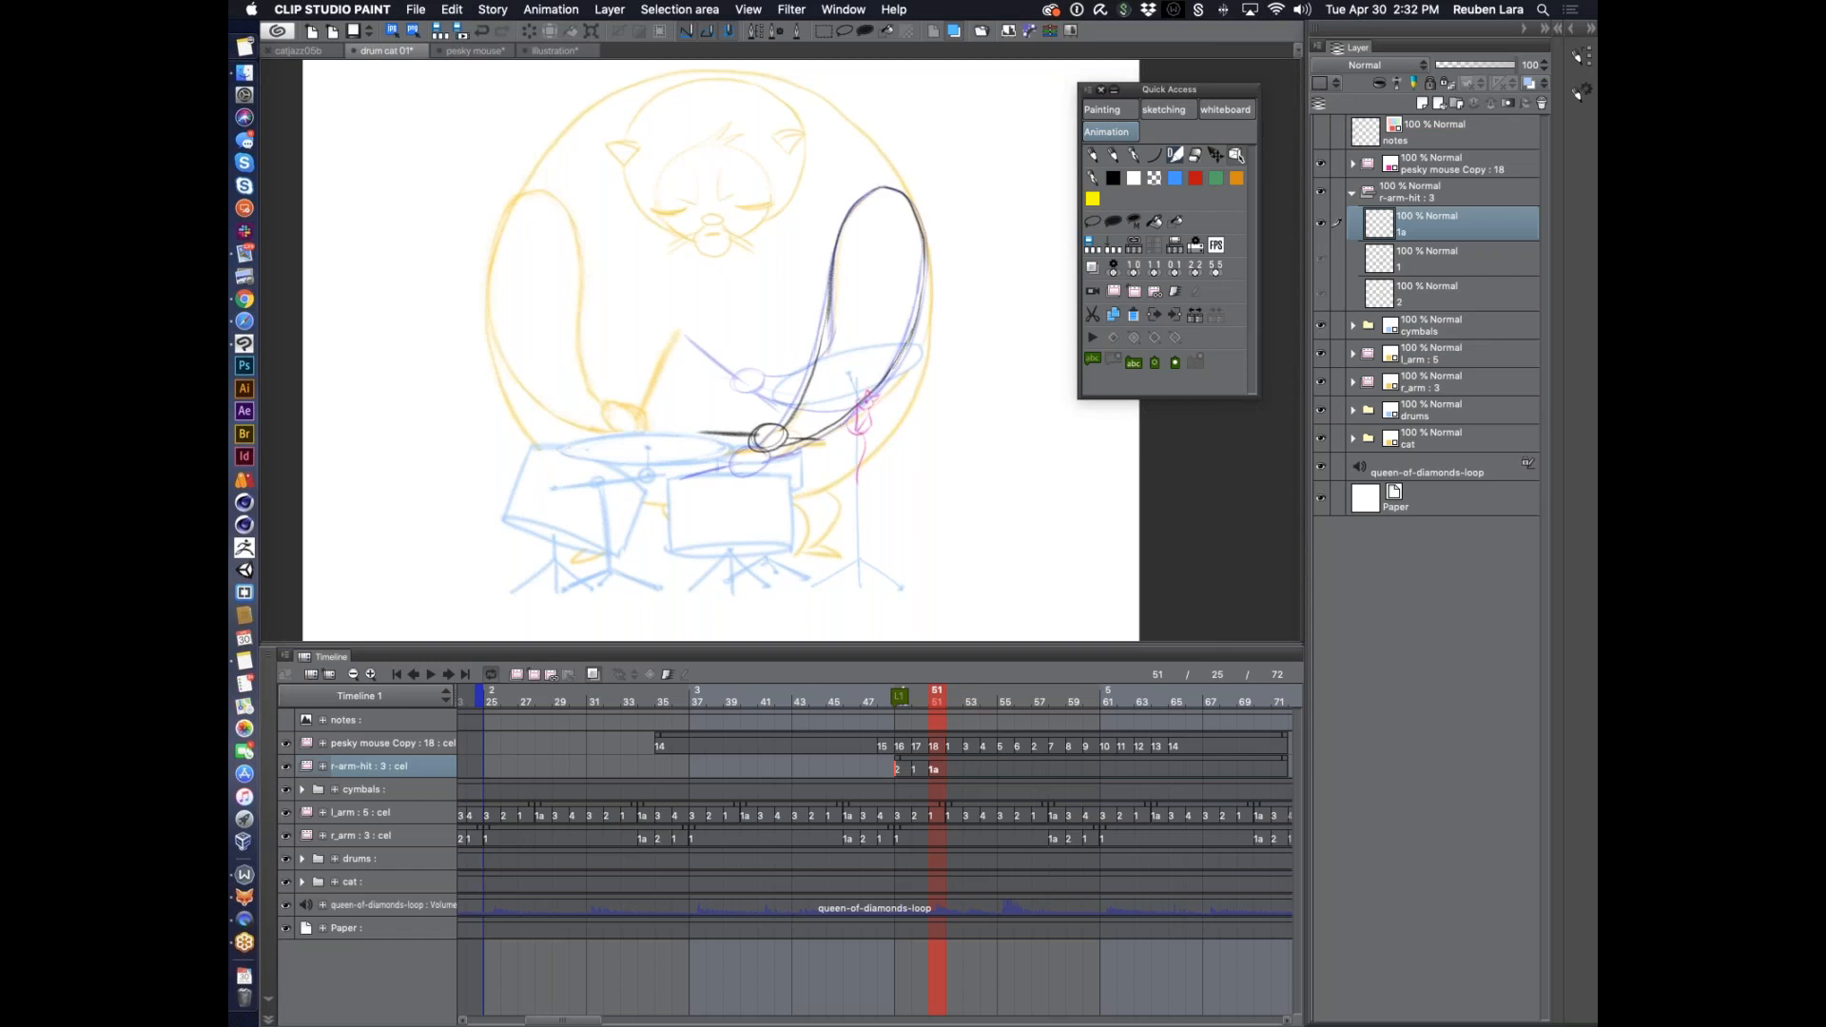
Shift the three r-arm-hit cels one frame later and add cel 3 at frame 49
{"action": "mouse_move", "coordinate": [925, 704]}
{"action": "left_mouse_down"}
{"action": "mouse_move", "coordinate": [901, 704]}
{"action": "mouse_move", "coordinate": [951, 704]}
{"action": "mouse_move", "coordinate": [917, 705]}
{"action": "left_mouse_up"}
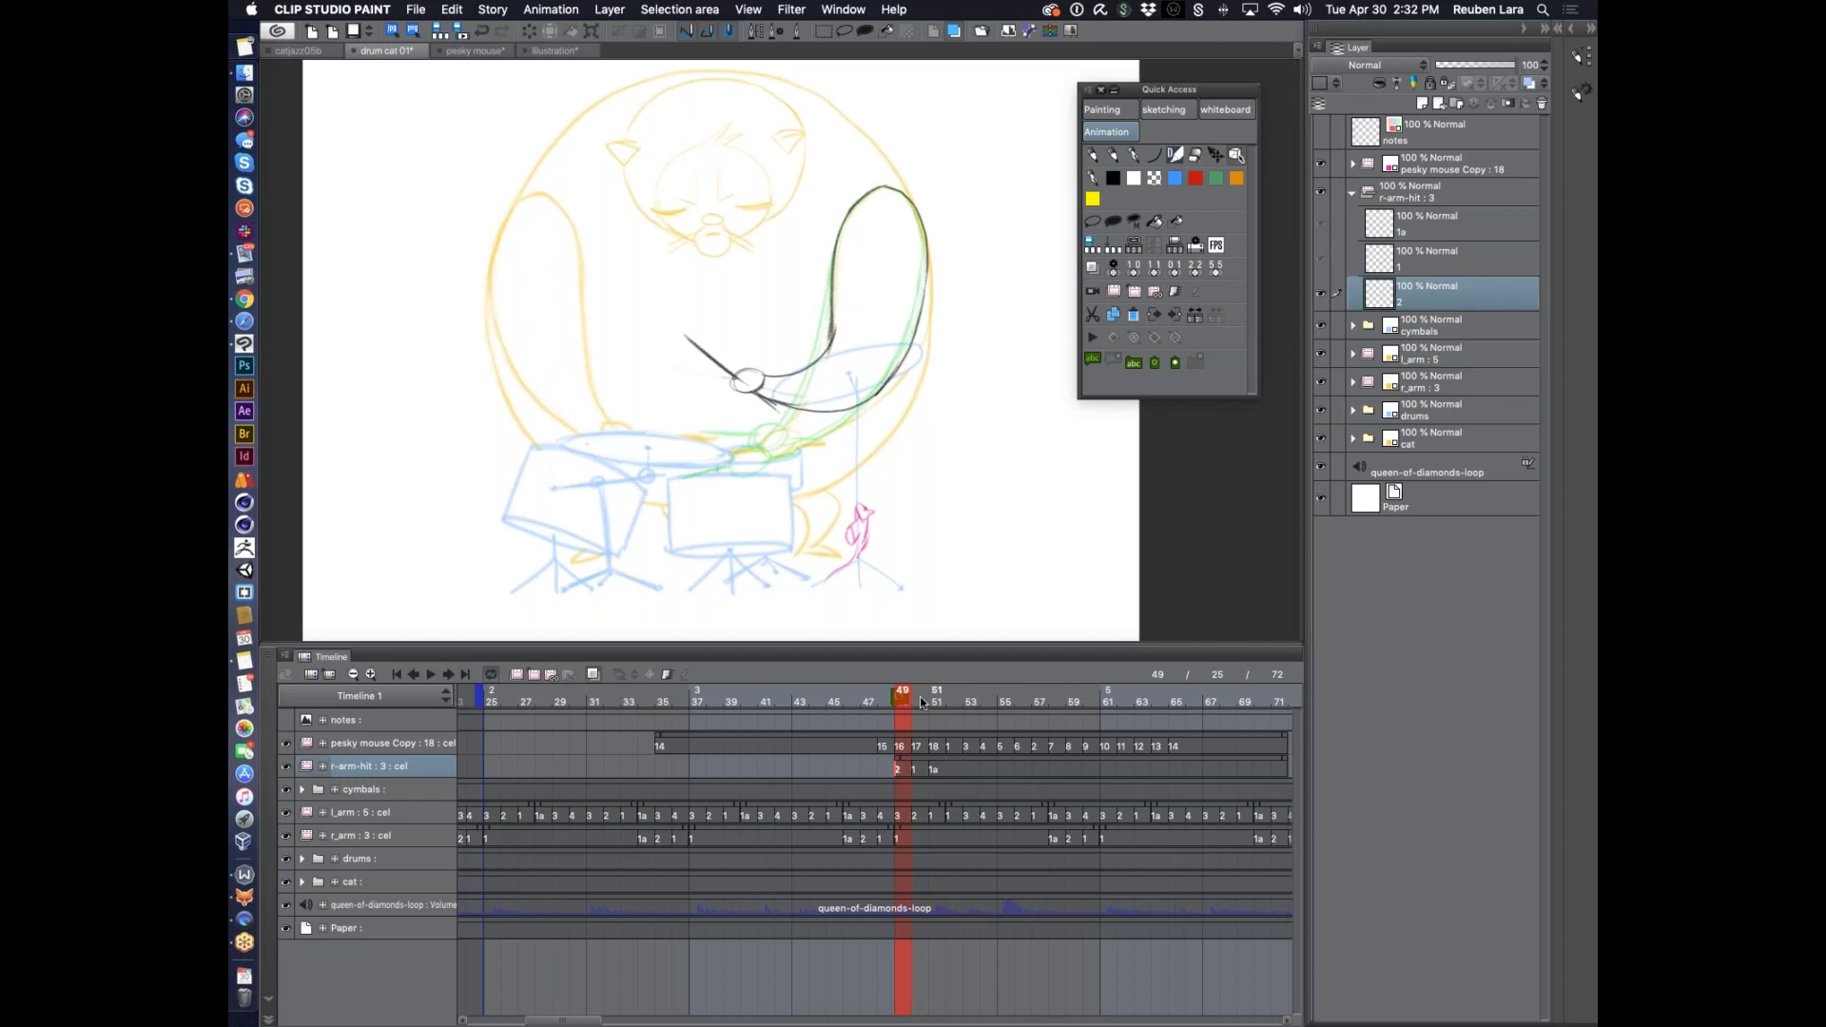
{"action": "left_click_drag", "start_coordinate": [921, 697], "coordinate": [939, 758]}
{"action": "left_click", "coordinate": [937, 768], "text": "shift"}
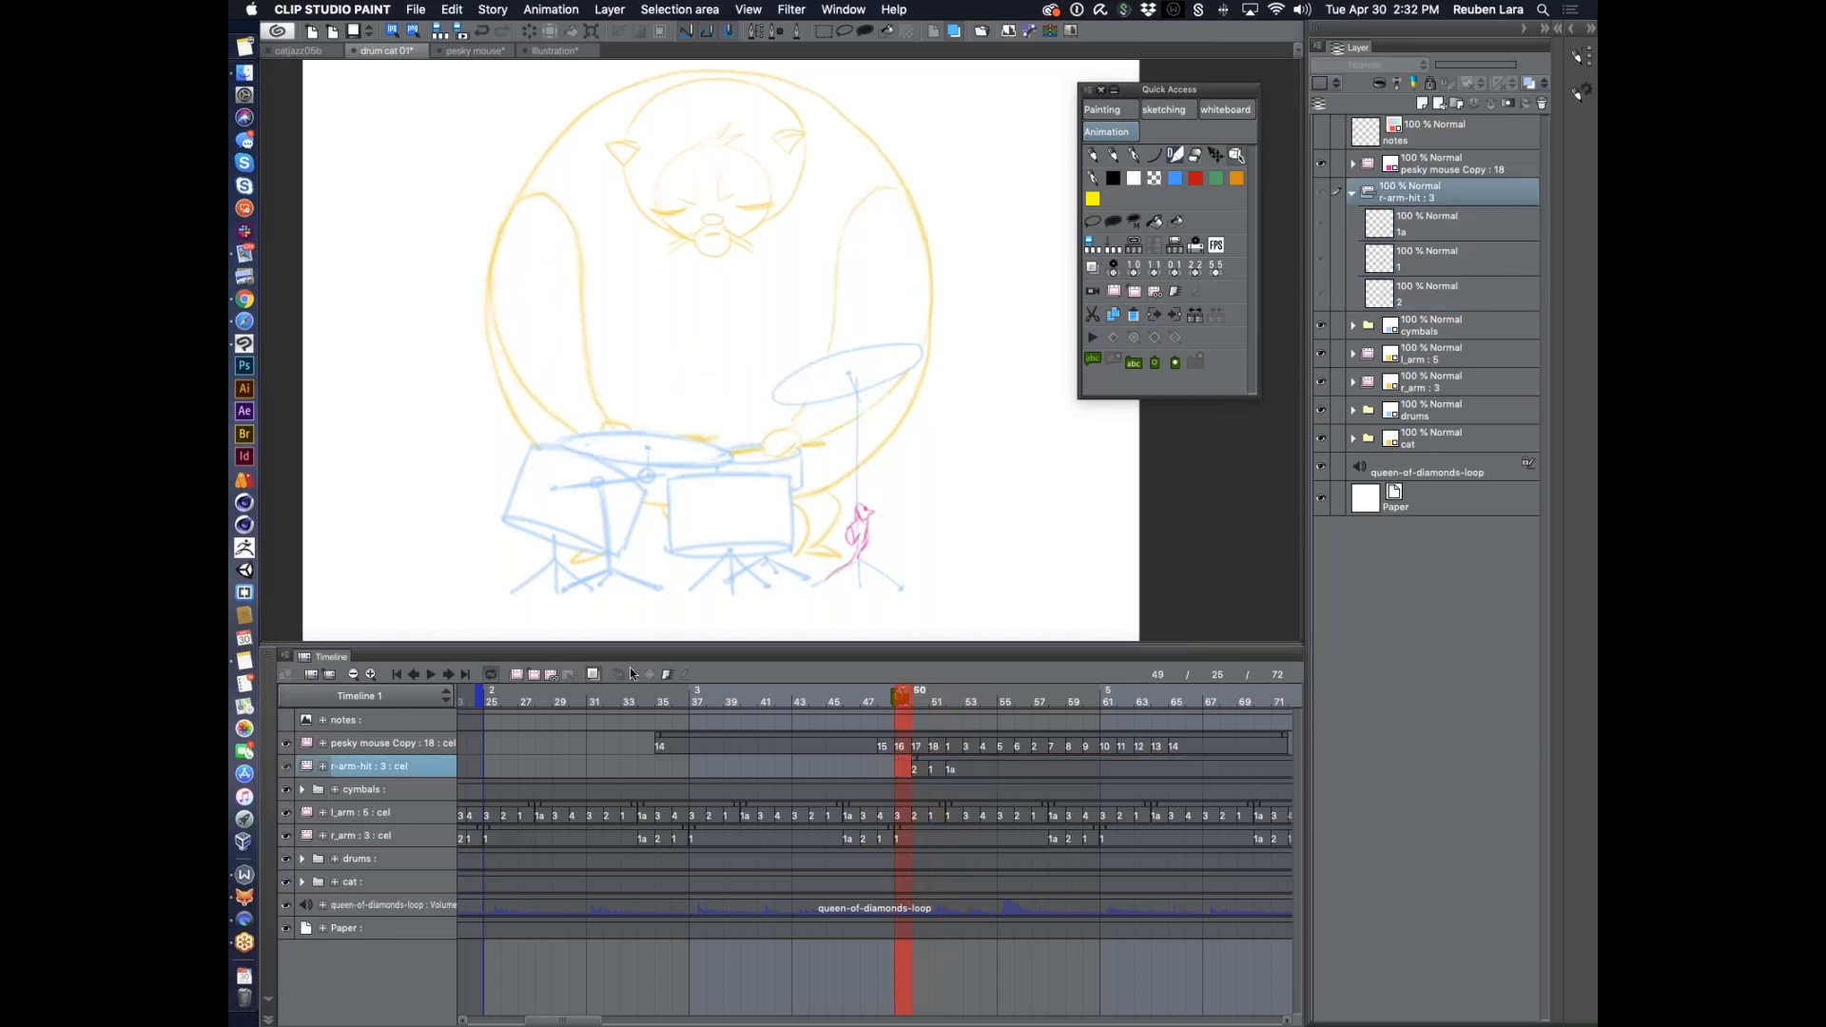
{"action": "left_click", "coordinate": [529, 679]}
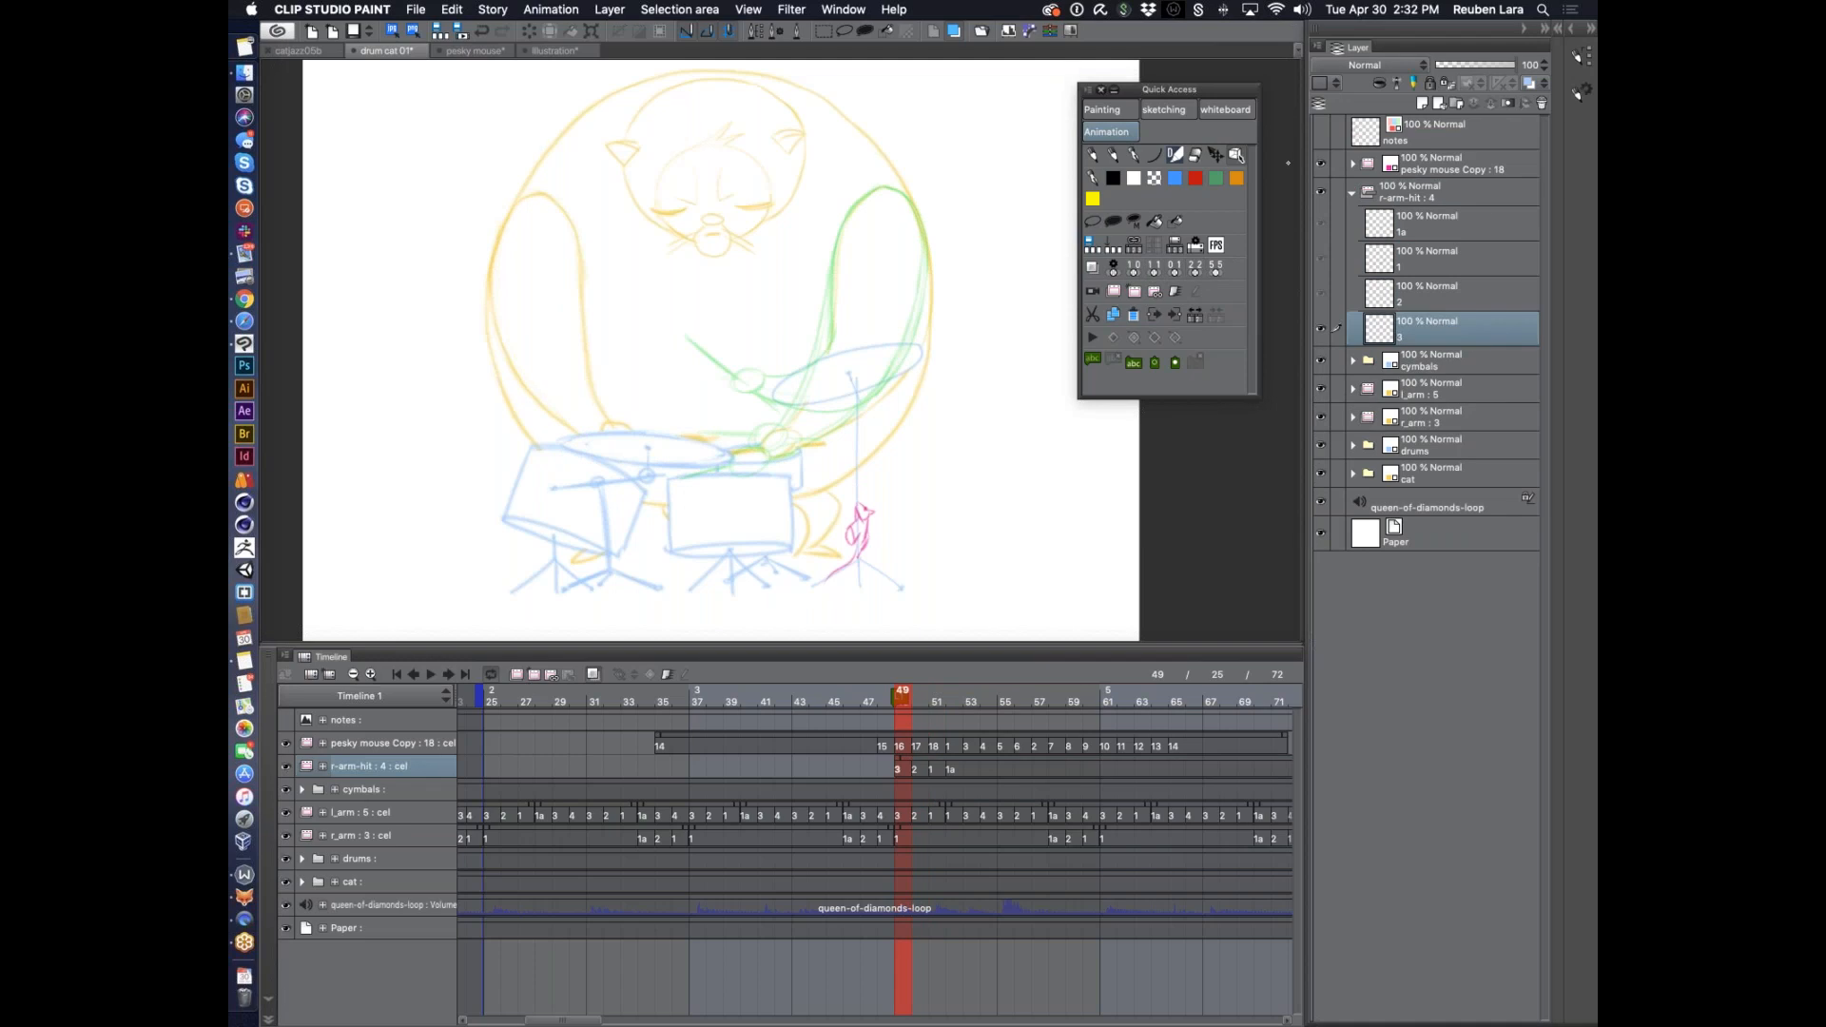
Set the onion skin to show 1 previous cel and 1 next cel, and review the settings
{"action": "left_click", "coordinate": [532, 11]}
{"action": "mouse_move", "coordinate": [655, 209]}
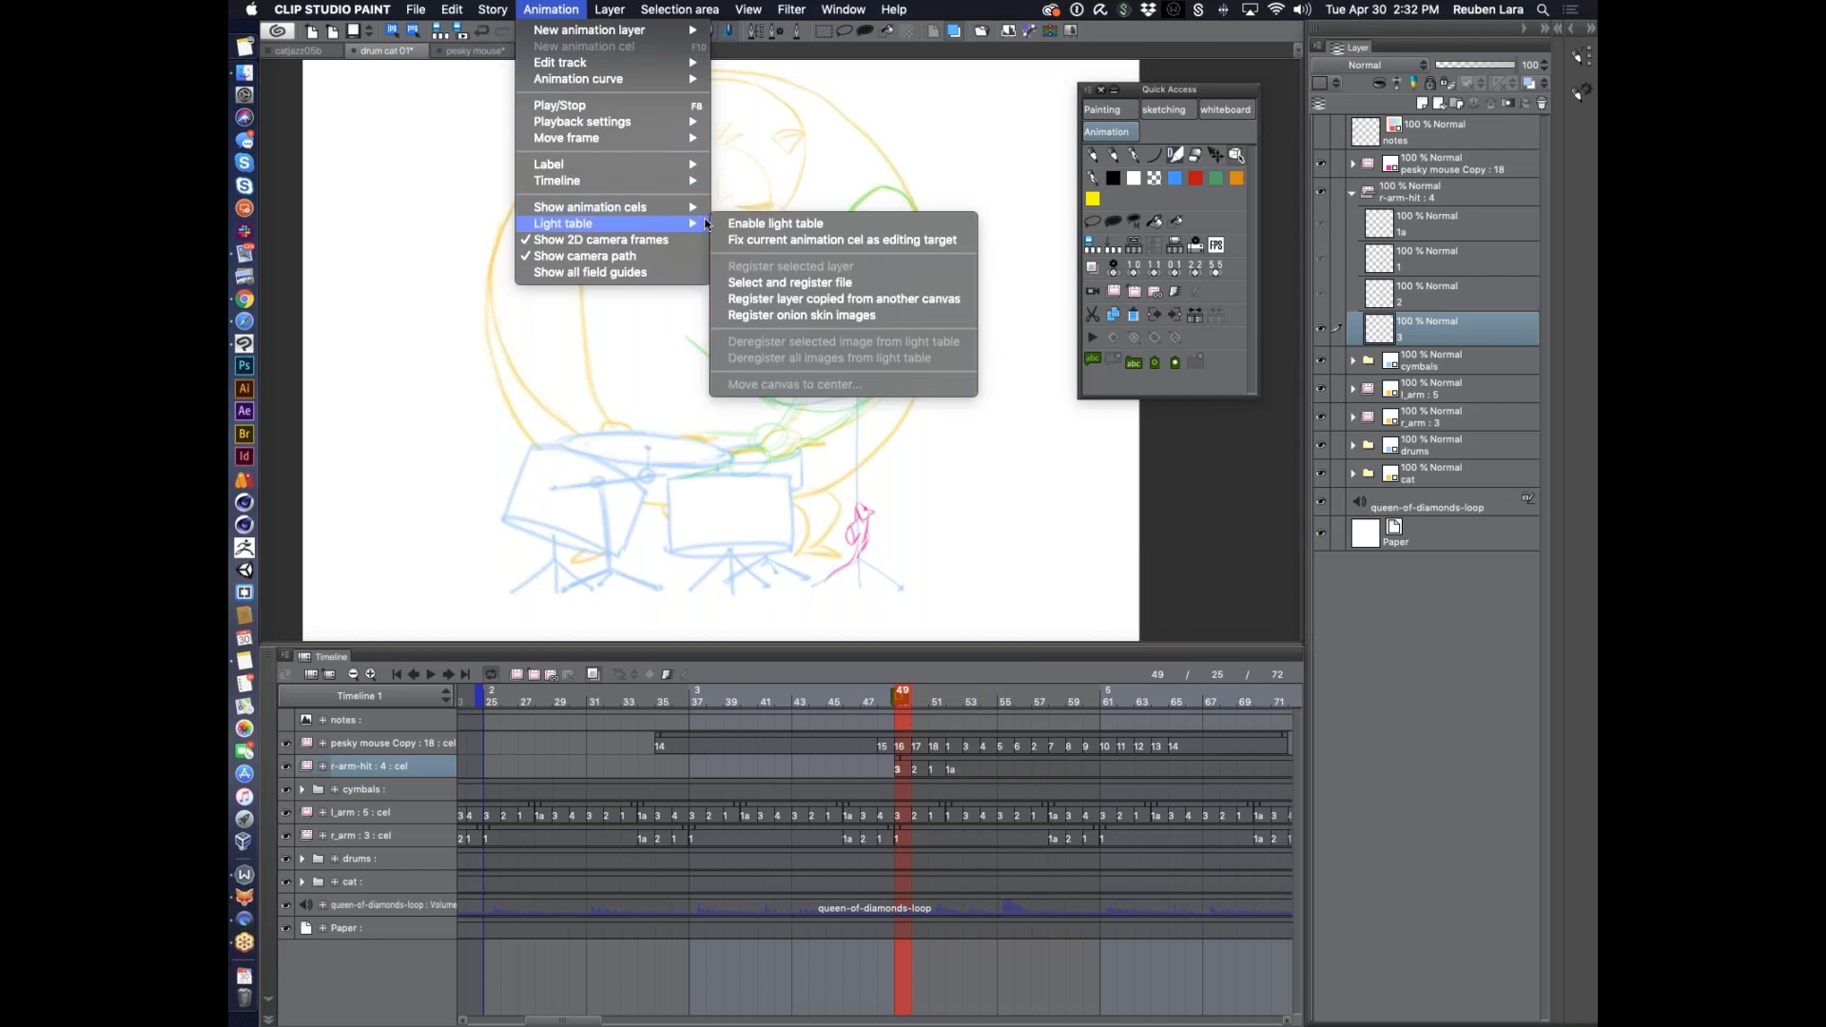
{"action": "left_click", "coordinate": [827, 243]}
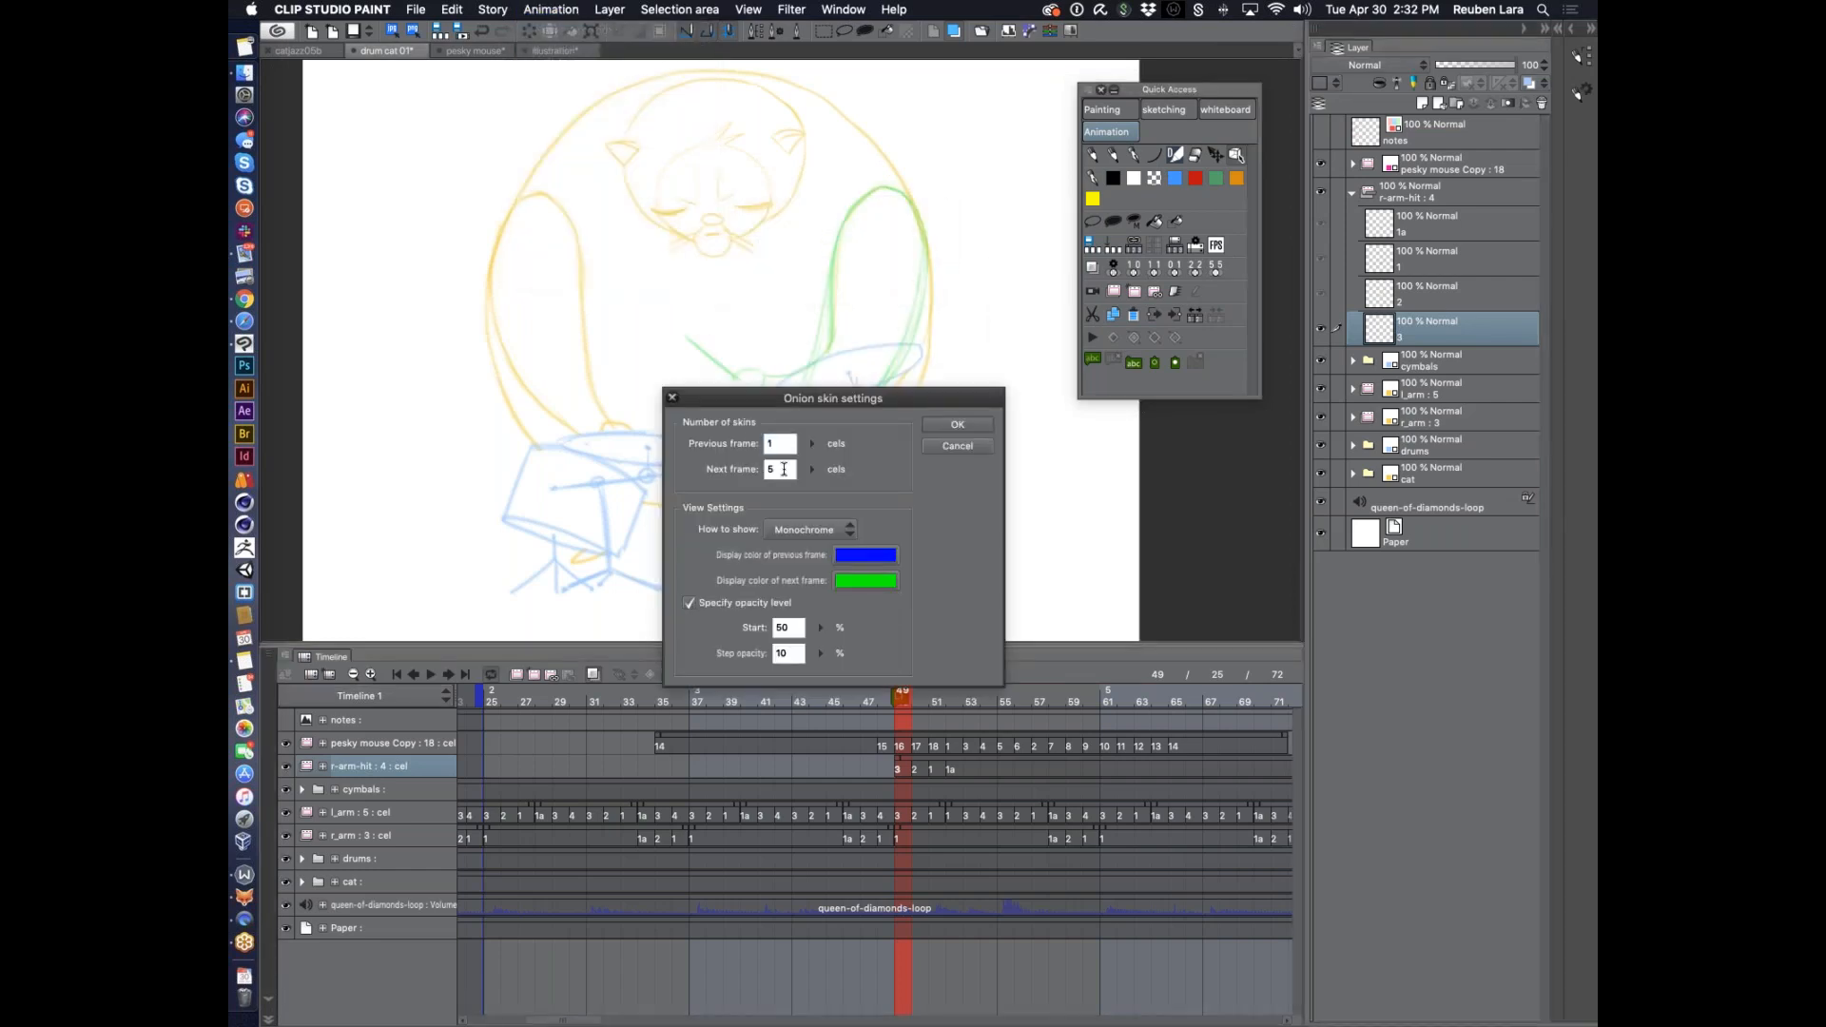
{"action": "key", "text": "Return"}
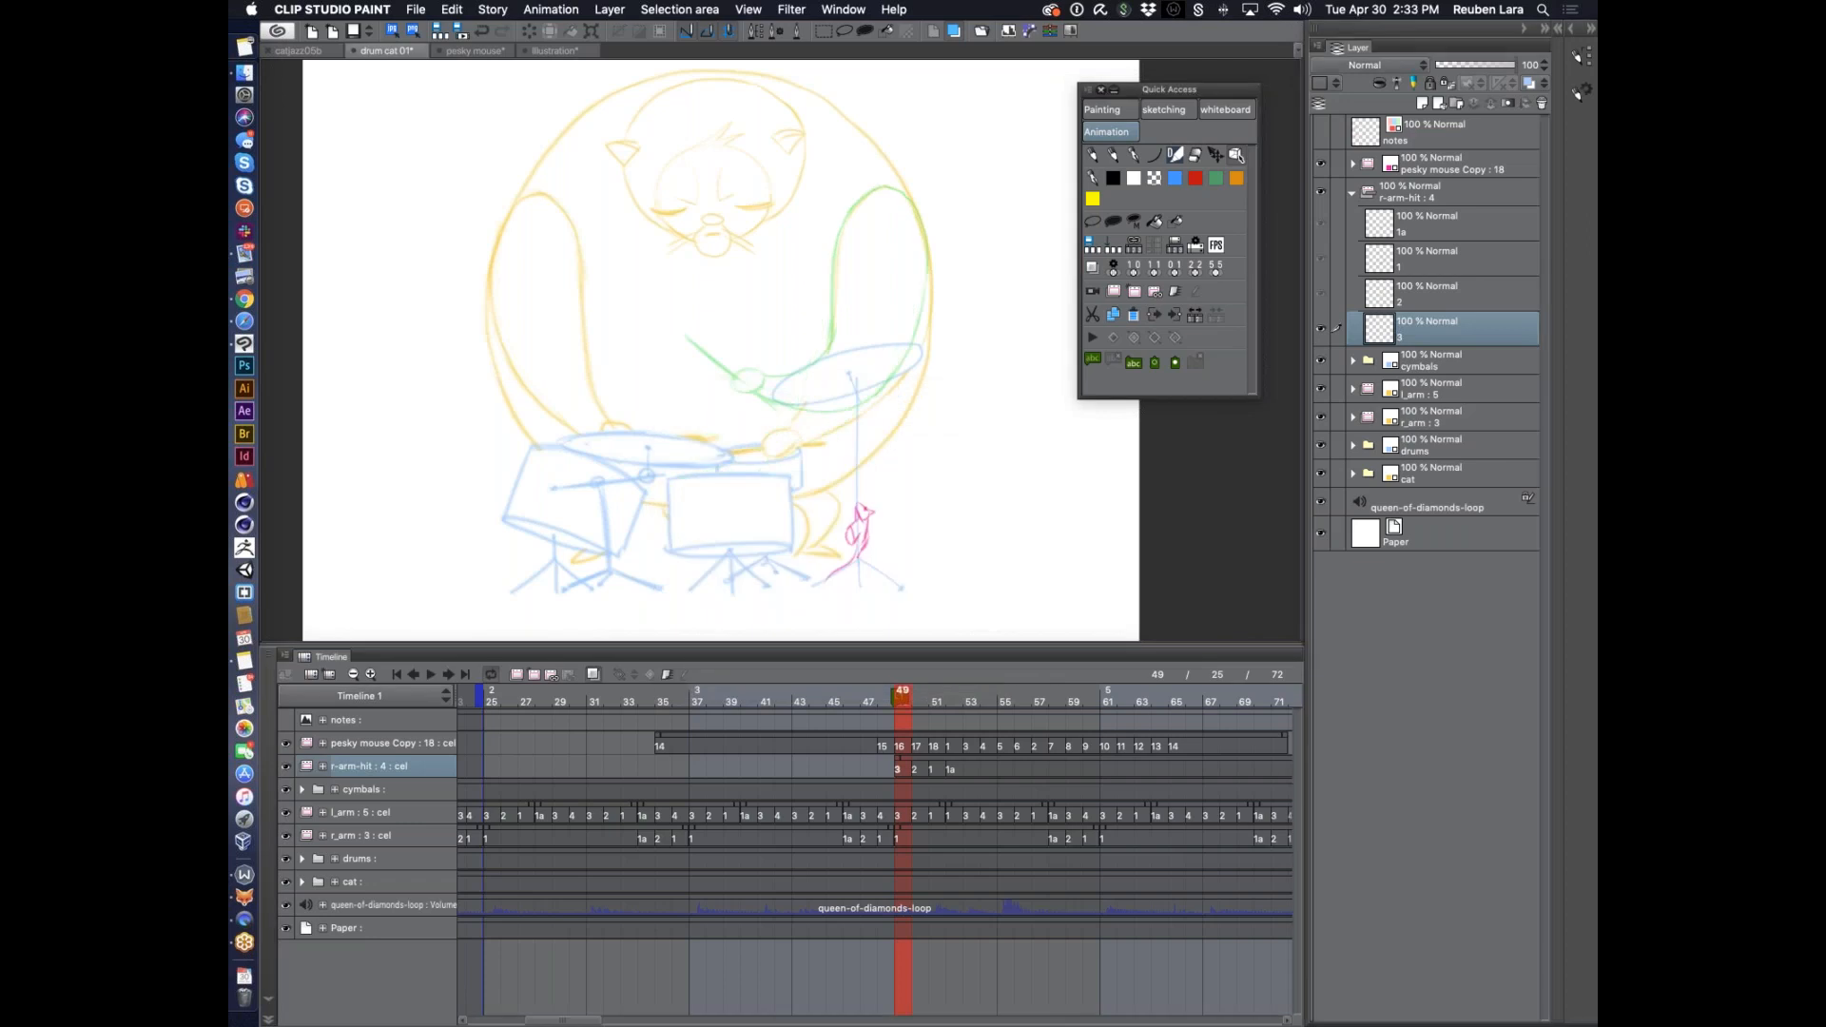
{"action": "left_click", "coordinate": [1115, 269]}
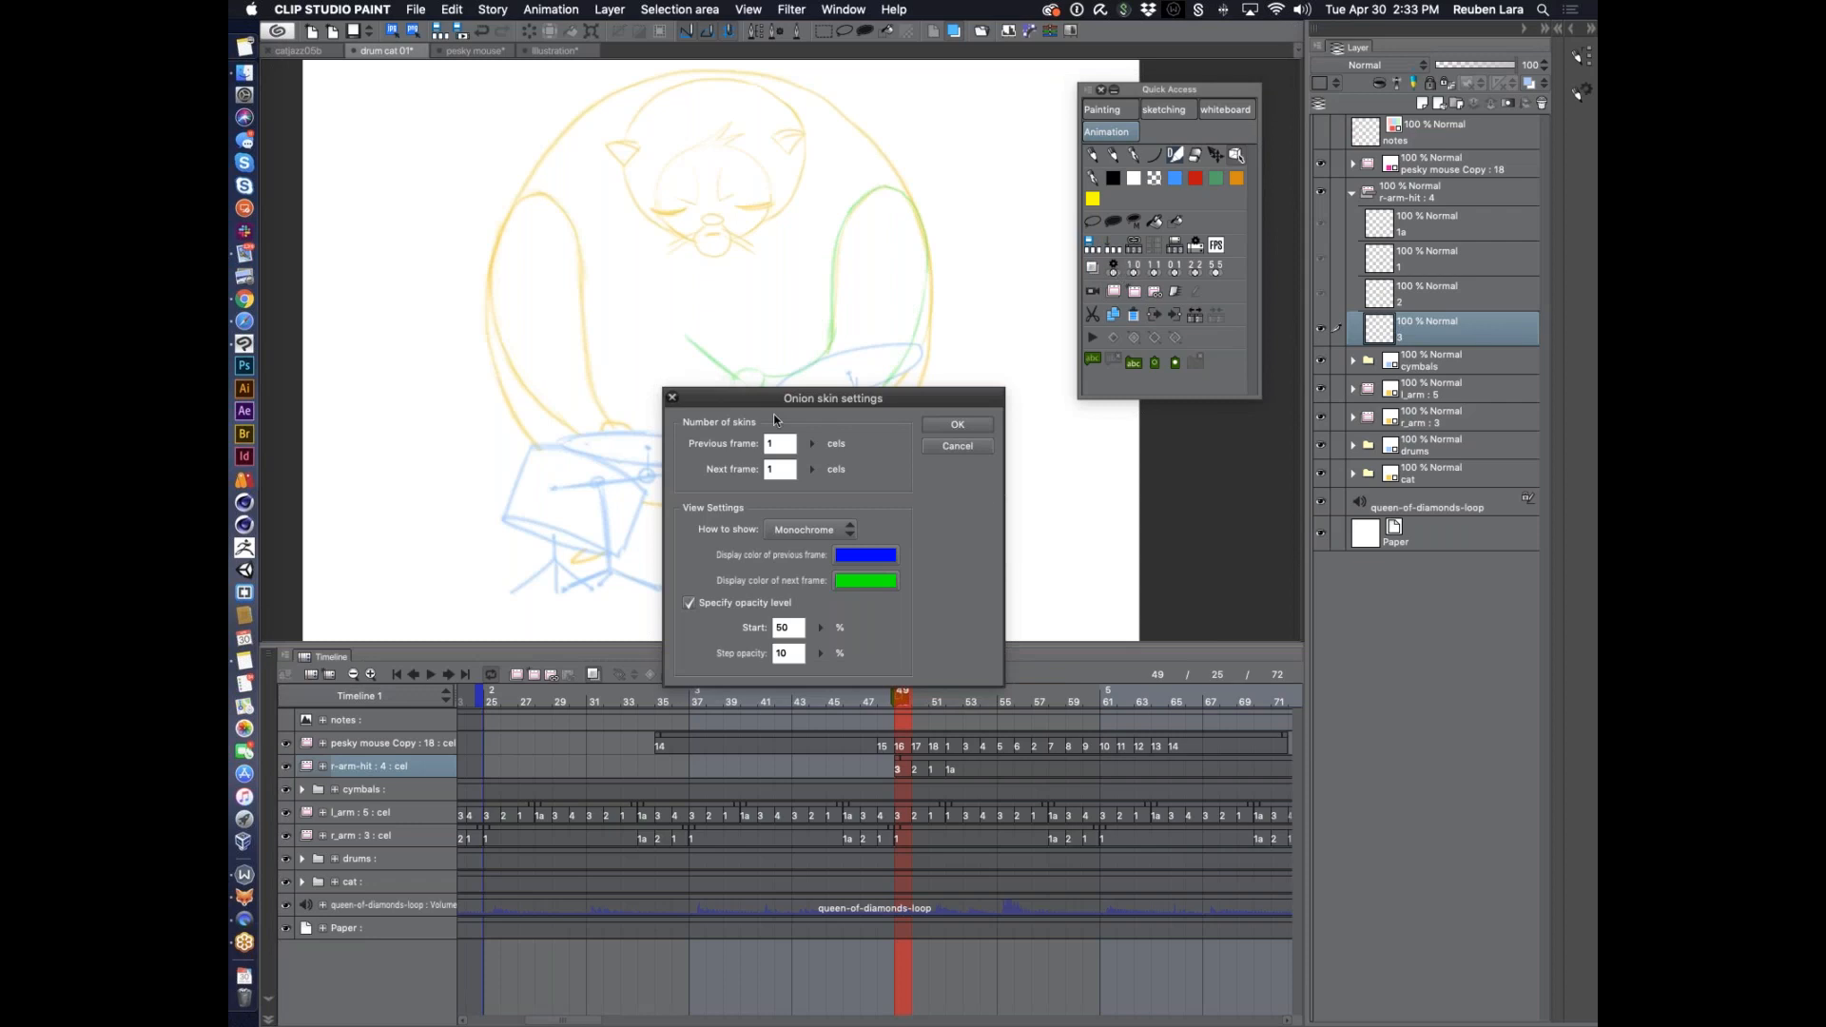
{"action": "left_click", "coordinate": [972, 450]}
Examine the recorded settings of the 1-0 auto action in the RL-onion skin set, and close the palette
{"action": "left_click", "coordinate": [856, 11]}
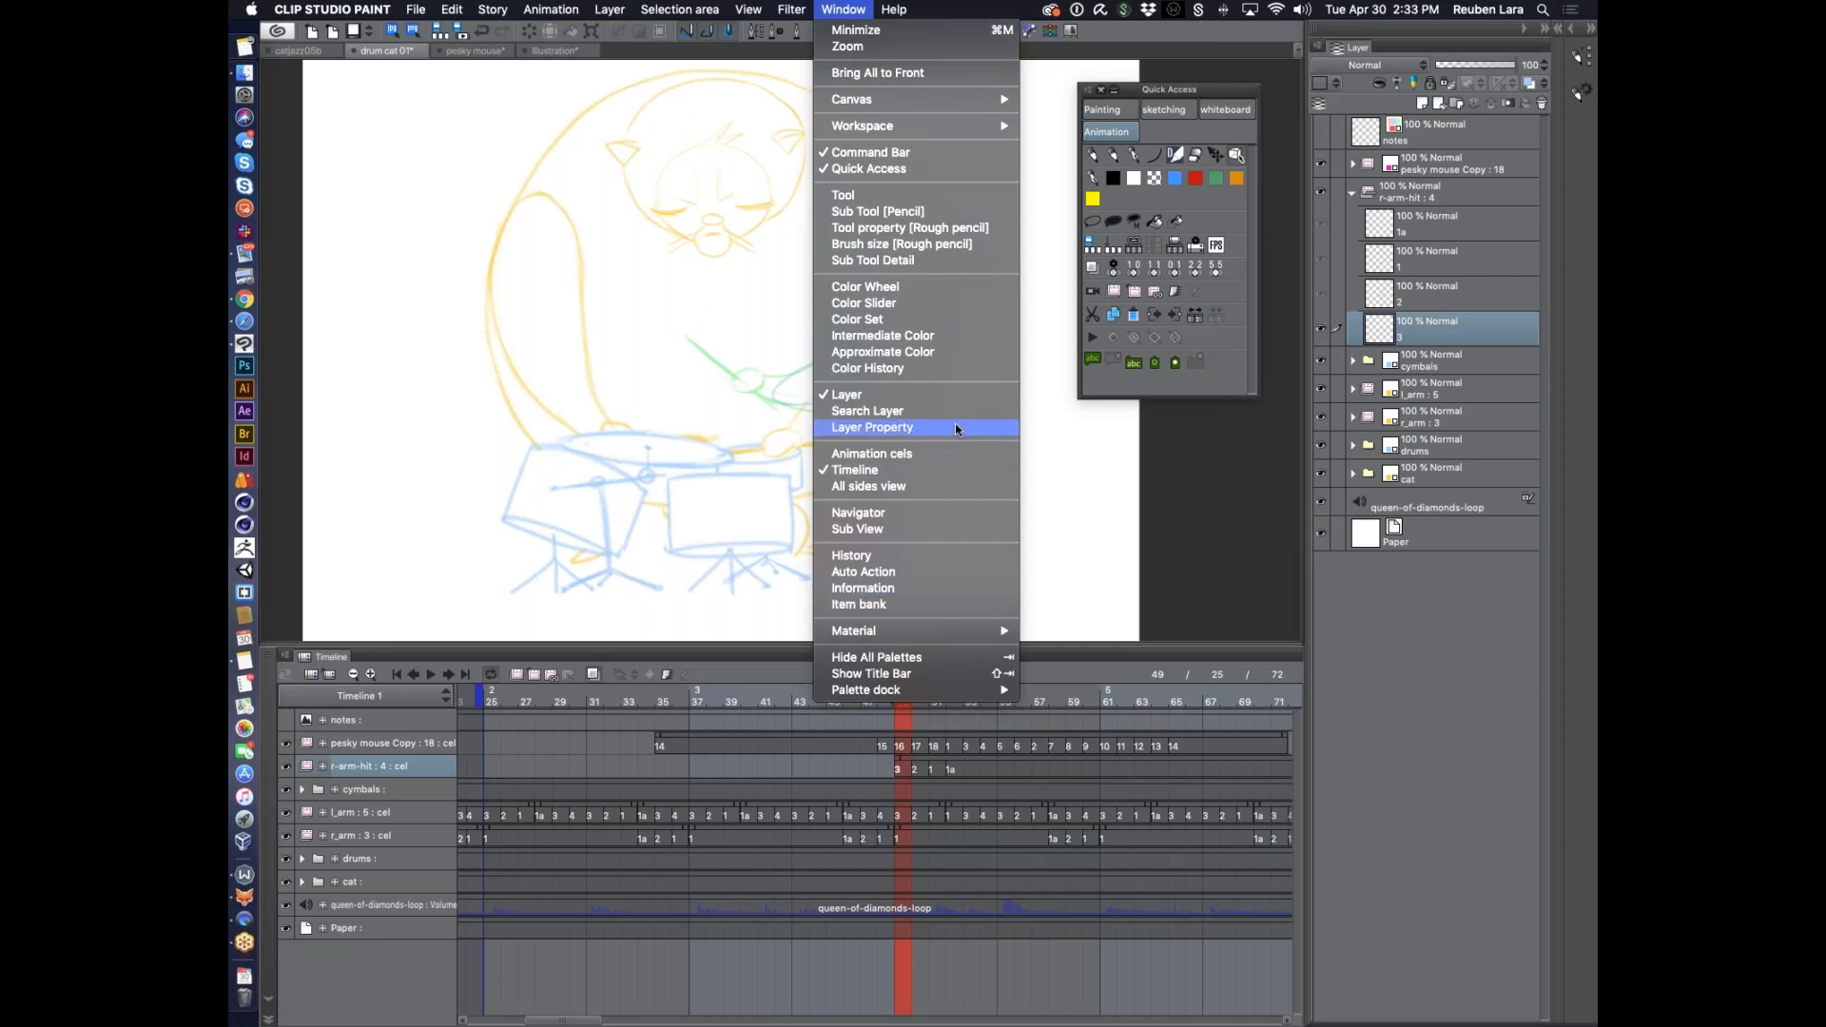
{"action": "left_click", "coordinate": [932, 572]}
{"action": "left_click", "coordinate": [799, 254]}
{"action": "left_click", "coordinate": [812, 274]}
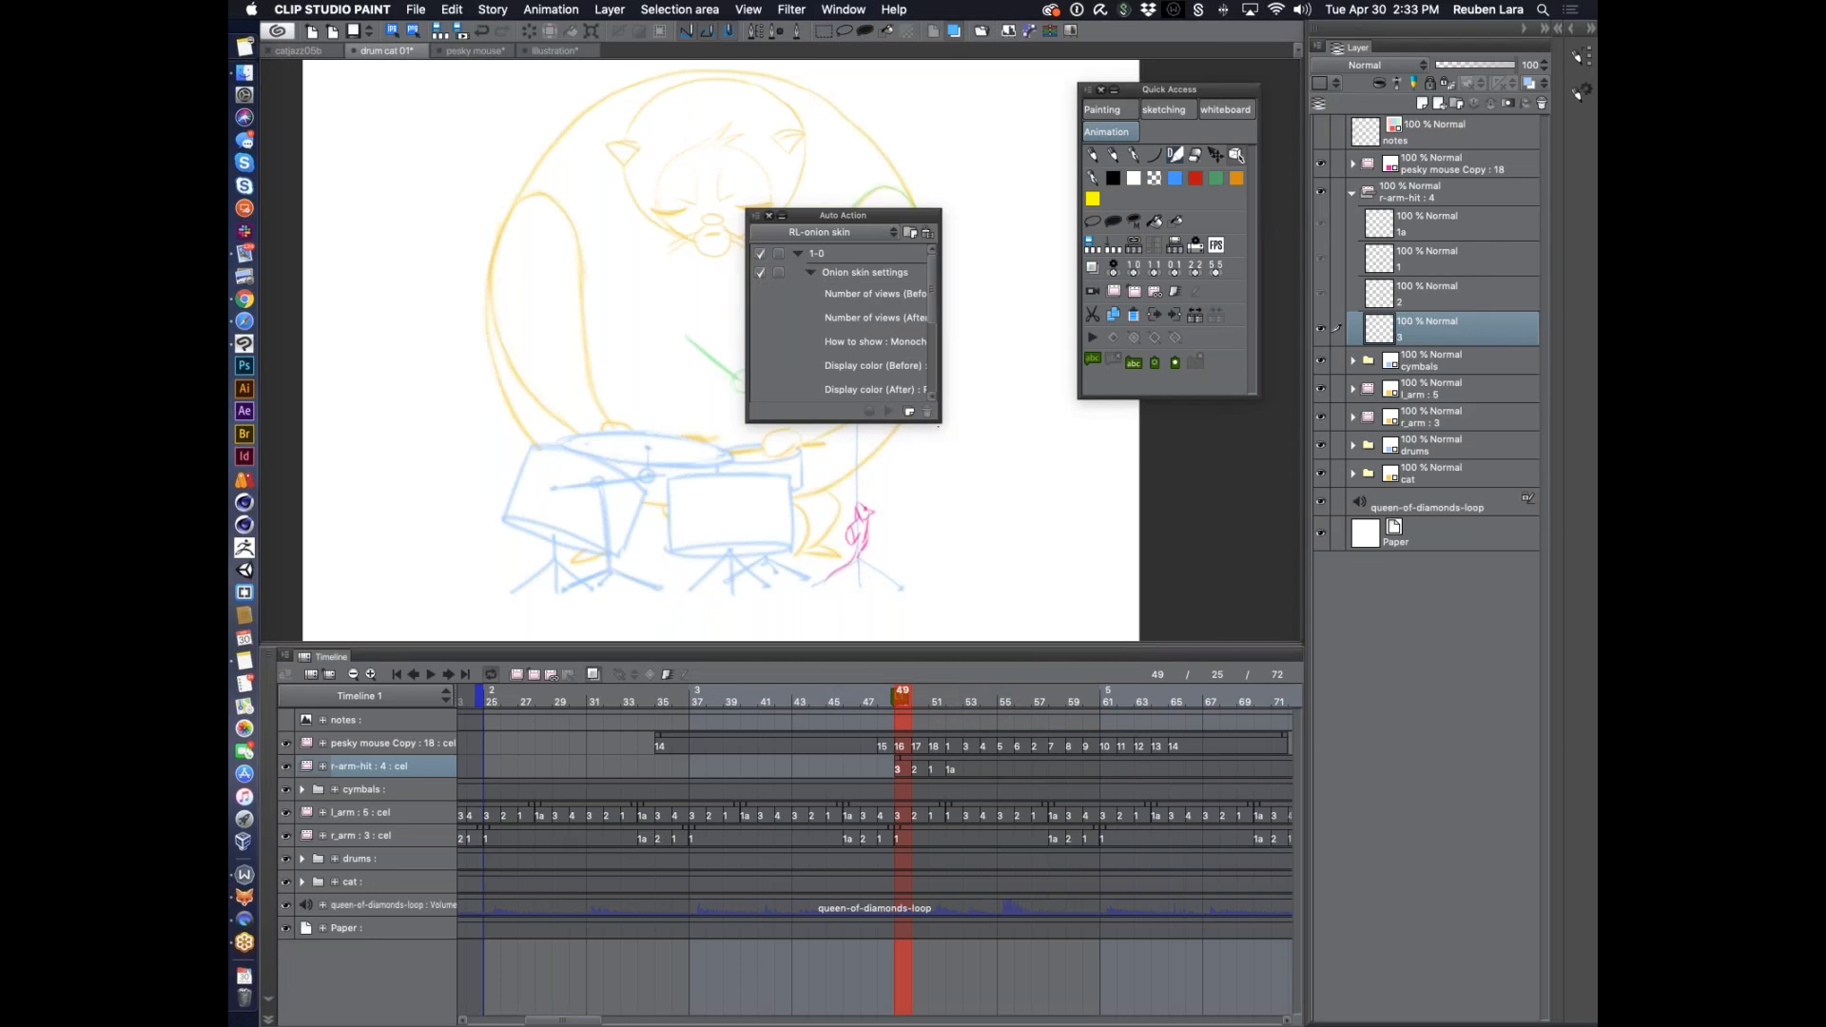
{"action": "left_click_drag", "start_coordinate": [937, 423], "coordinate": [897, 317]}
{"action": "left_click", "coordinate": [769, 215]}
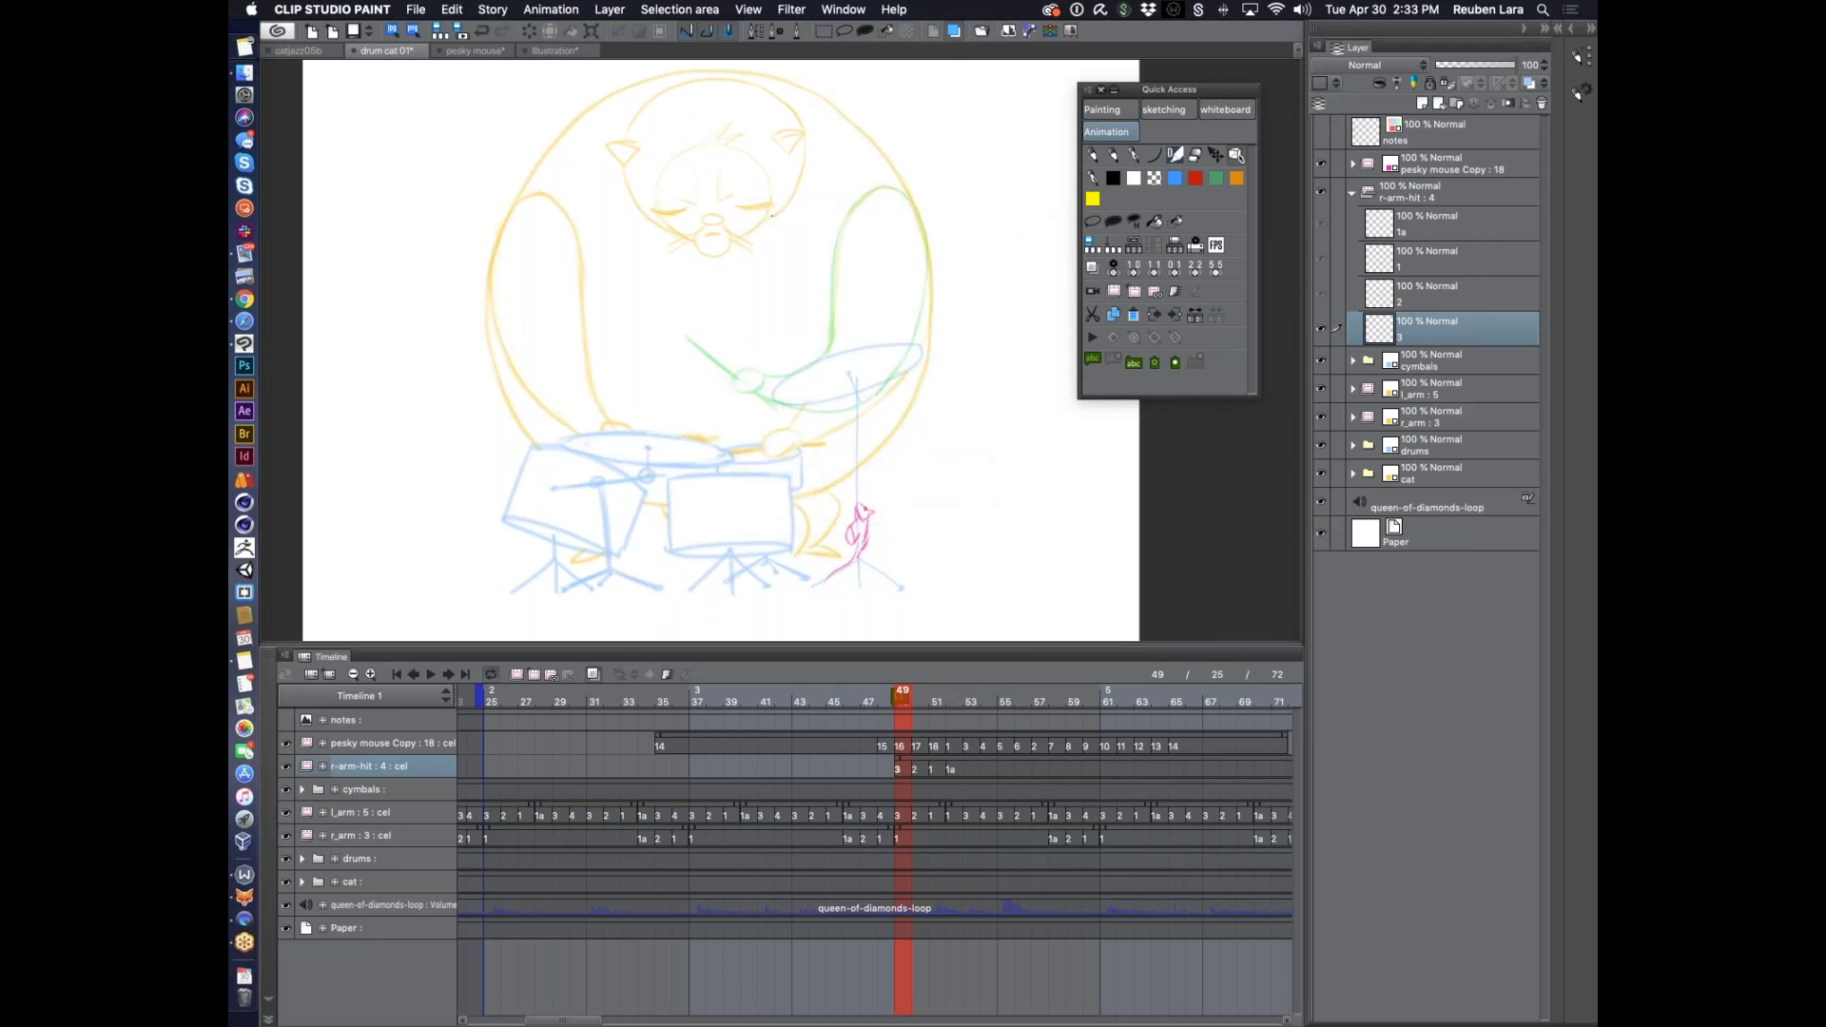
Apply the 1-0 onion skin preset at frame 49 and try the 1-1, 0-1 and 2-2 presets at frame 51
{"action": "left_click", "coordinate": [1134, 269]}
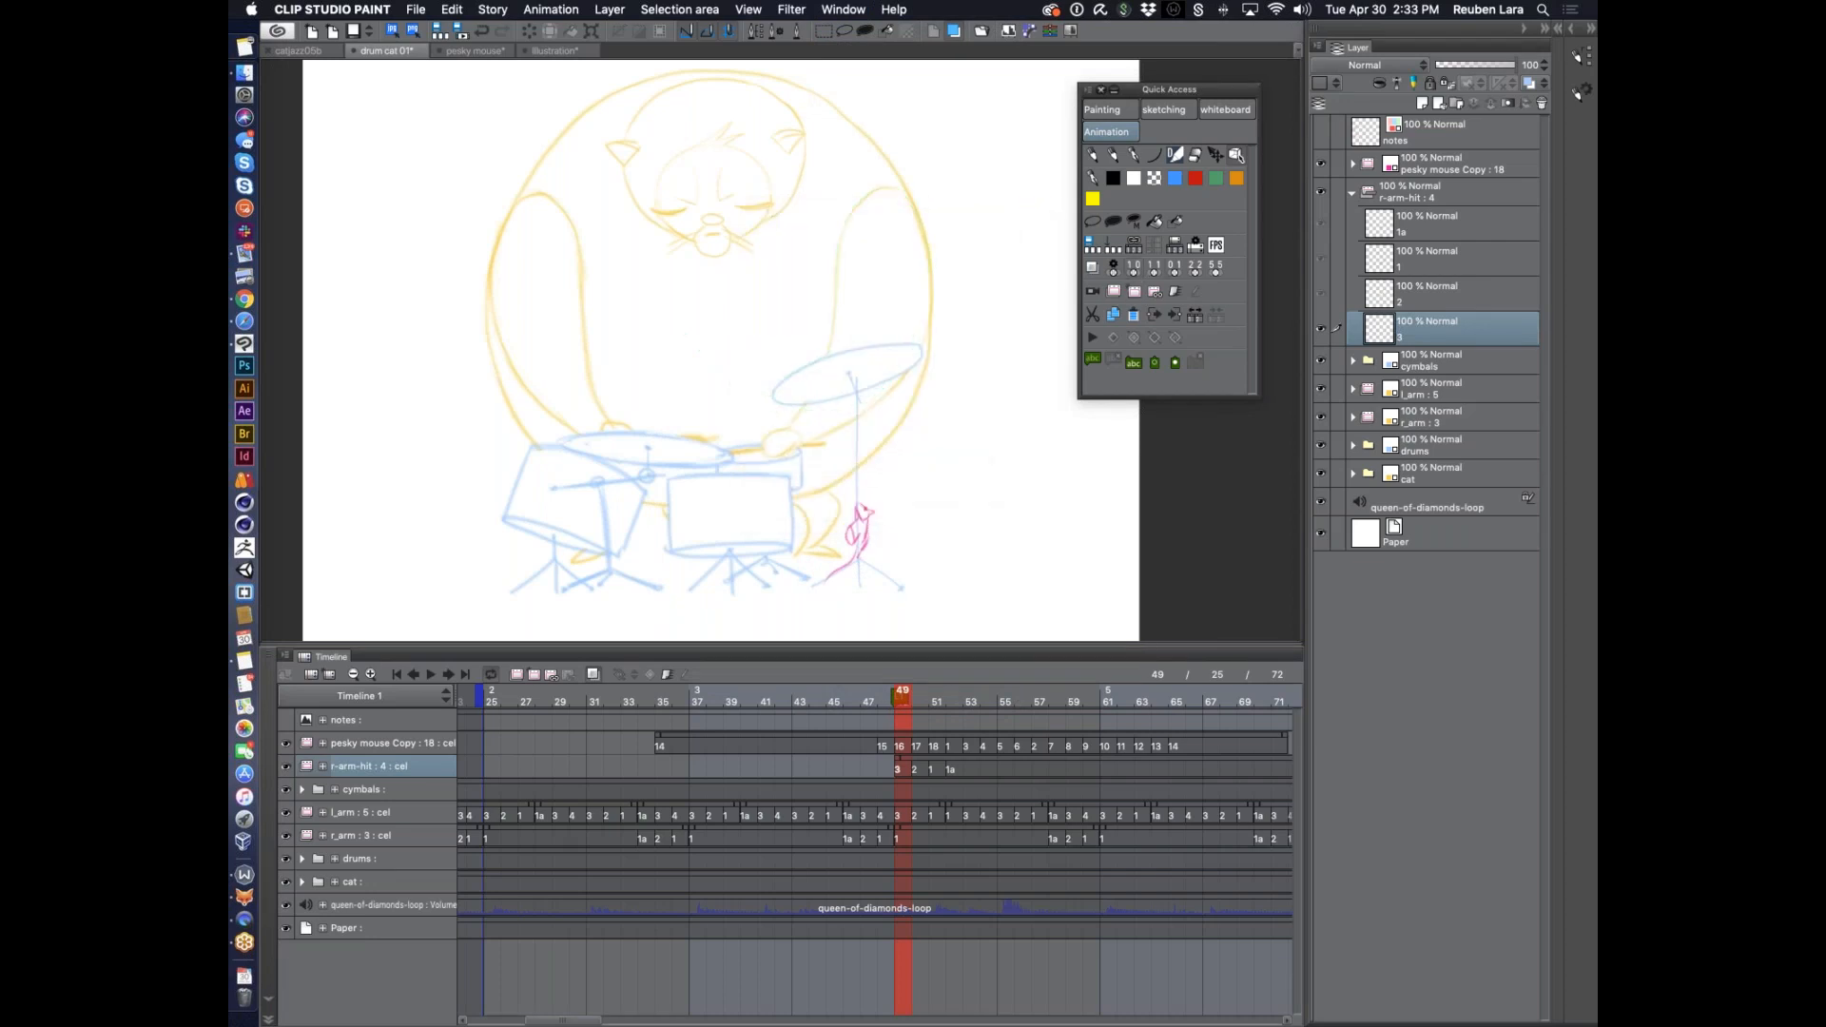
{"action": "left_click", "coordinate": [935, 702]}
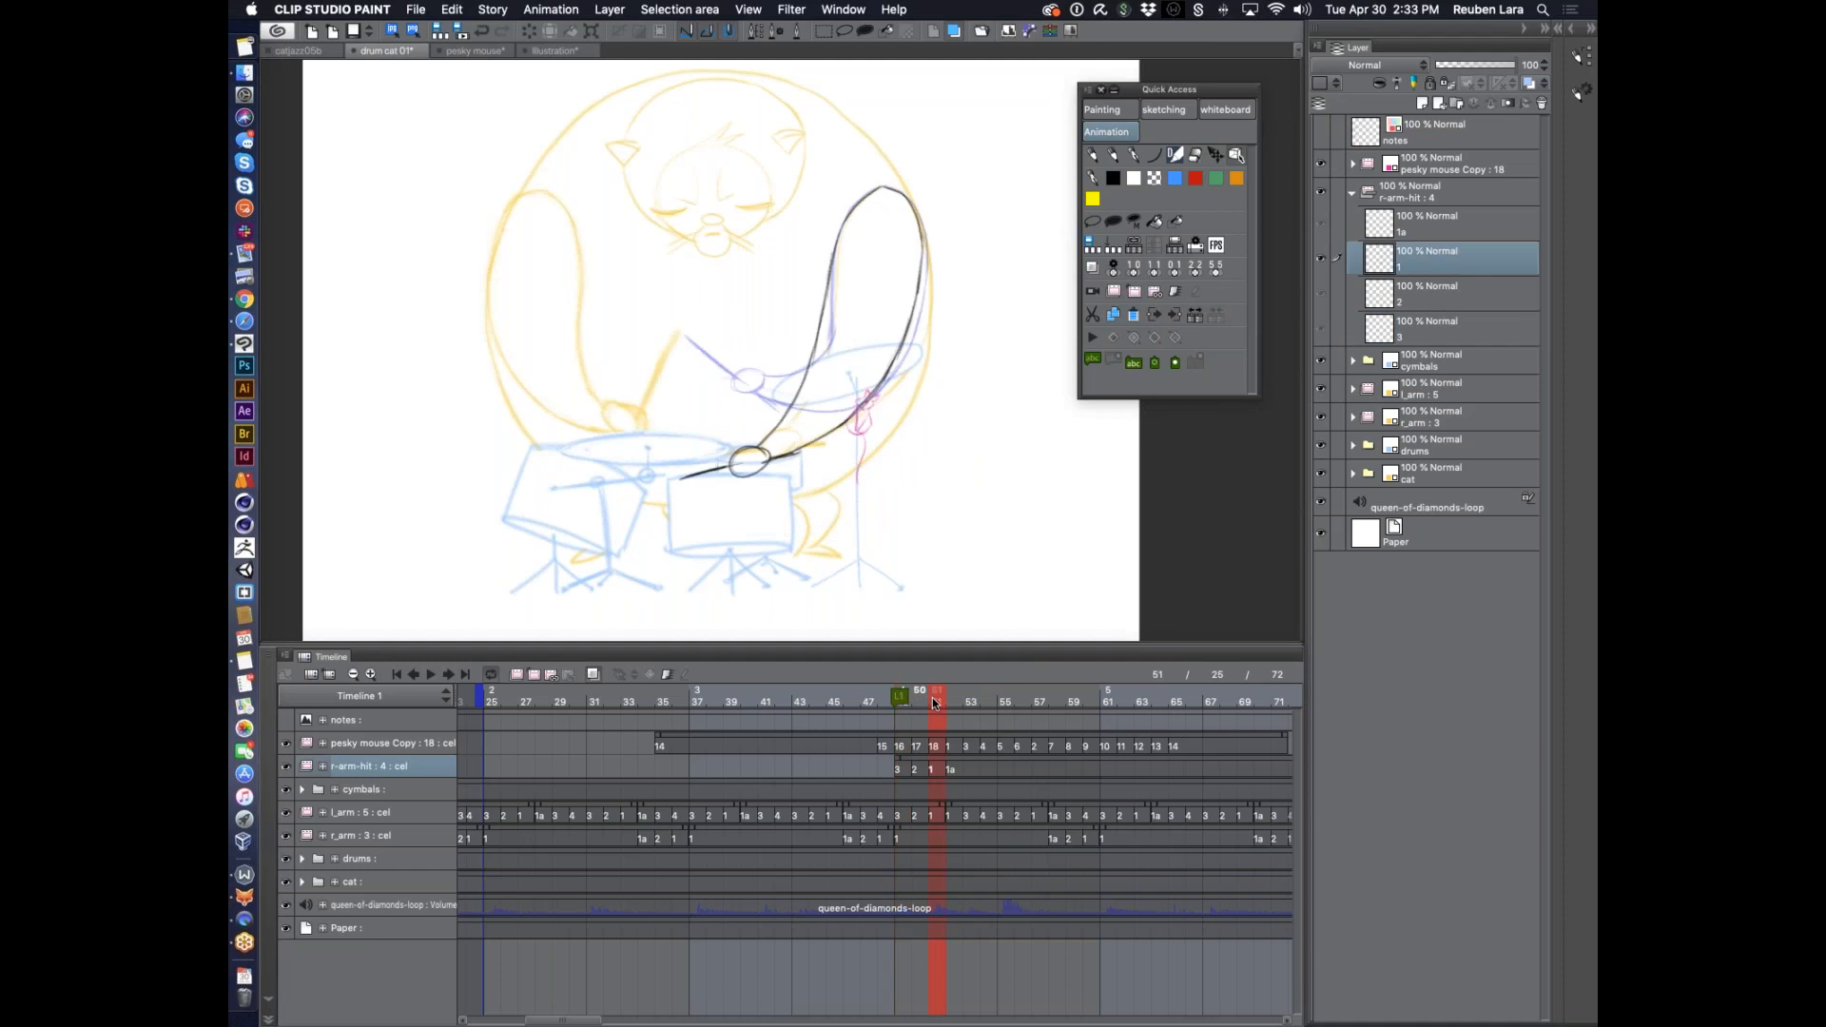
{"action": "left_click", "coordinate": [1155, 266]}
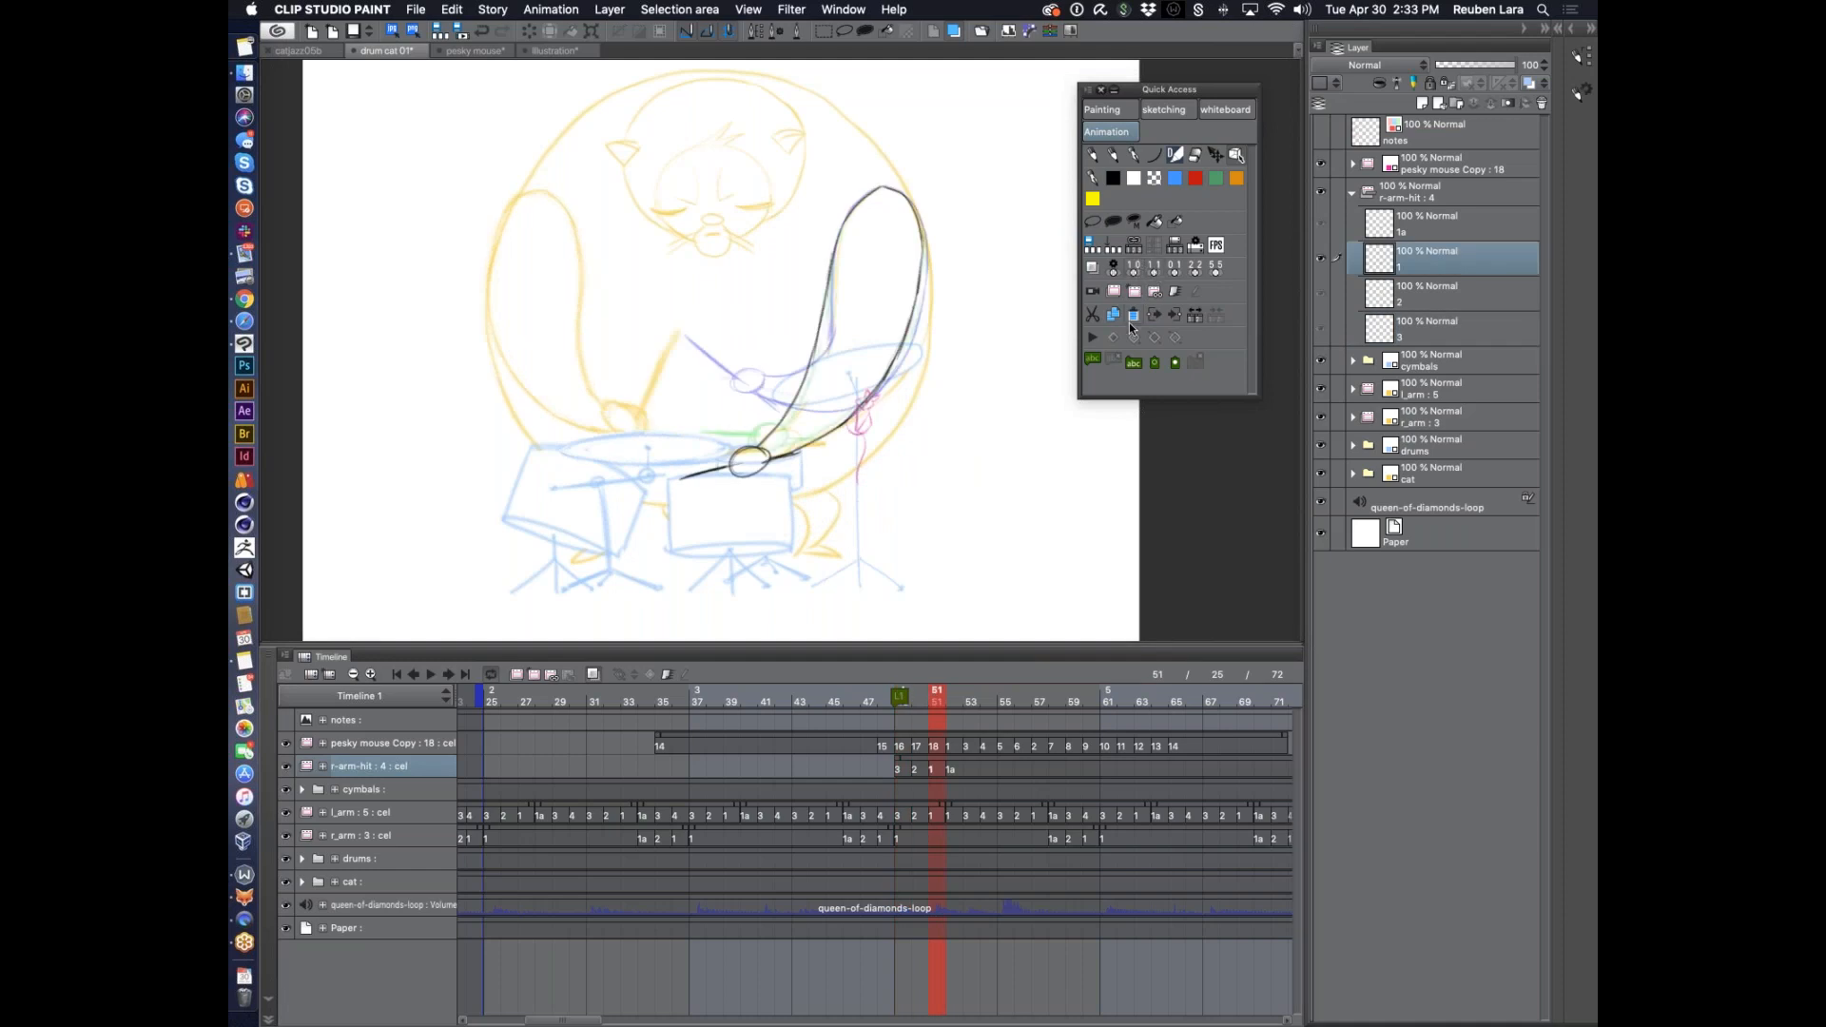
{"action": "left_click", "coordinate": [1176, 271]}
{"action": "left_click", "coordinate": [1197, 271]}
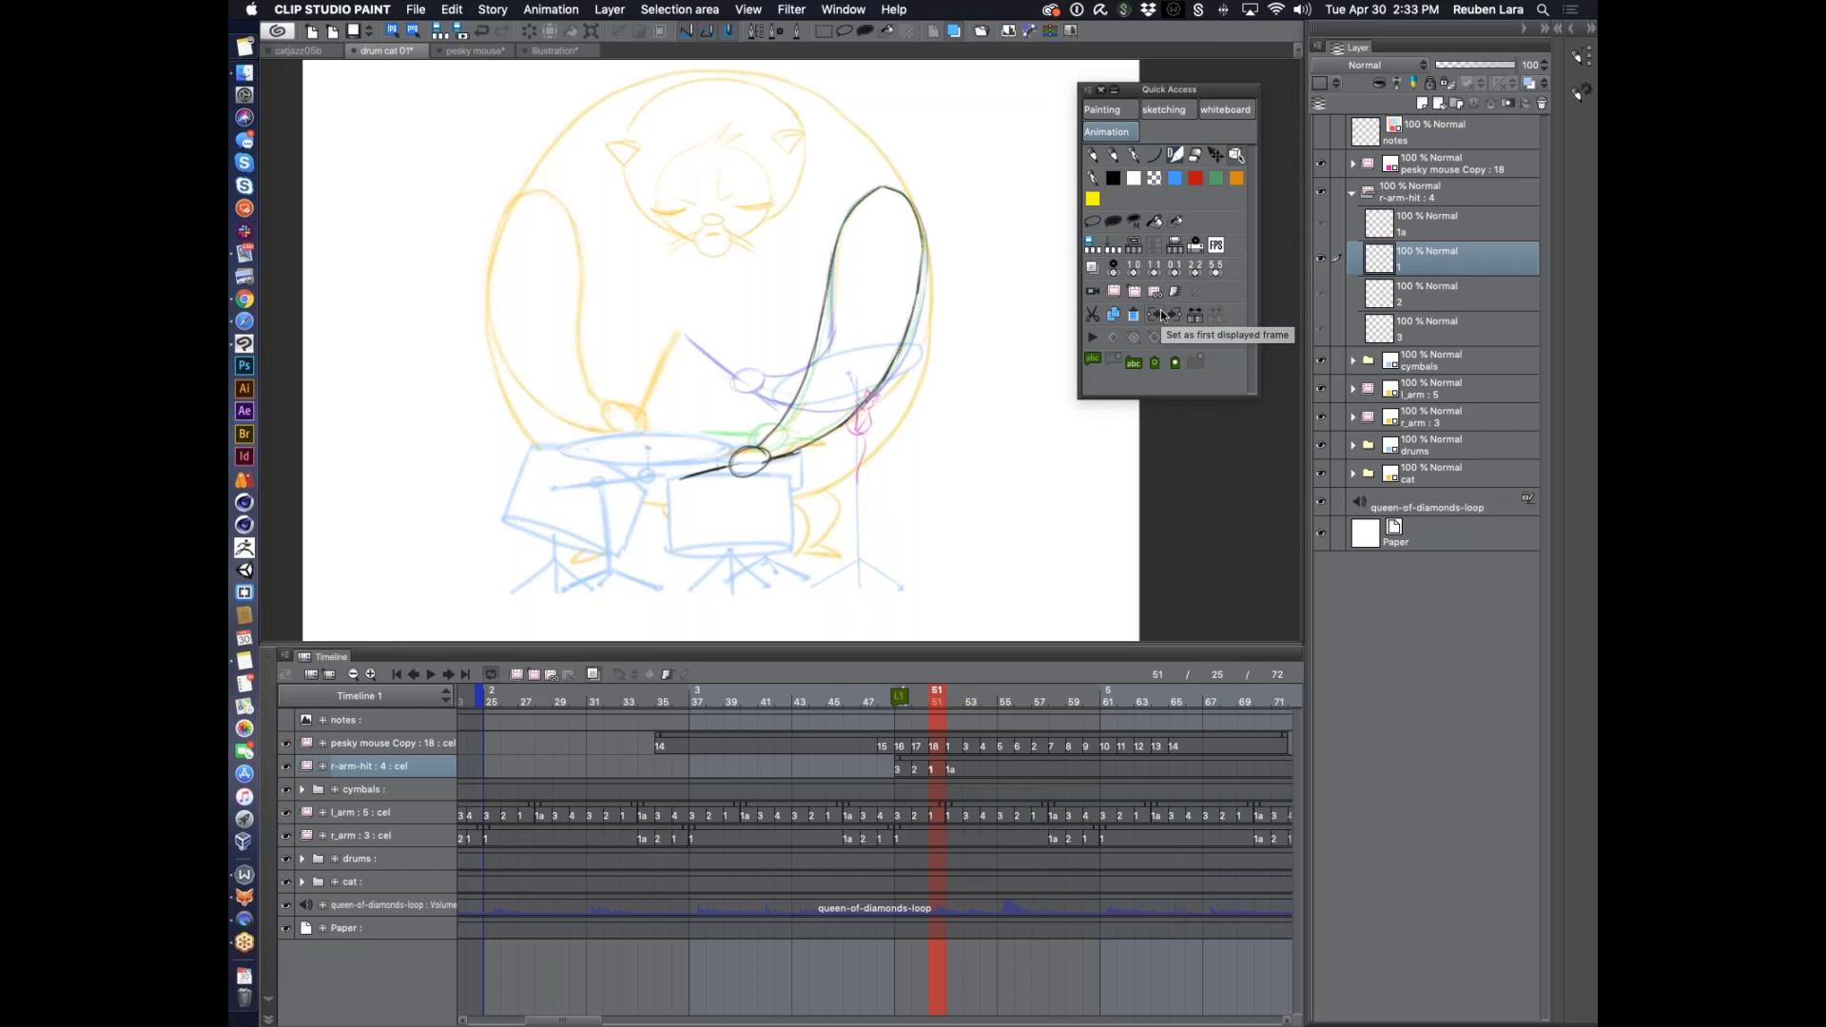
Hide the cymbals folder and sketch the raised arm, hand and drumstick on r-arm-hit cel 3 at frame 49
{"action": "left_click", "coordinate": [904, 696]}
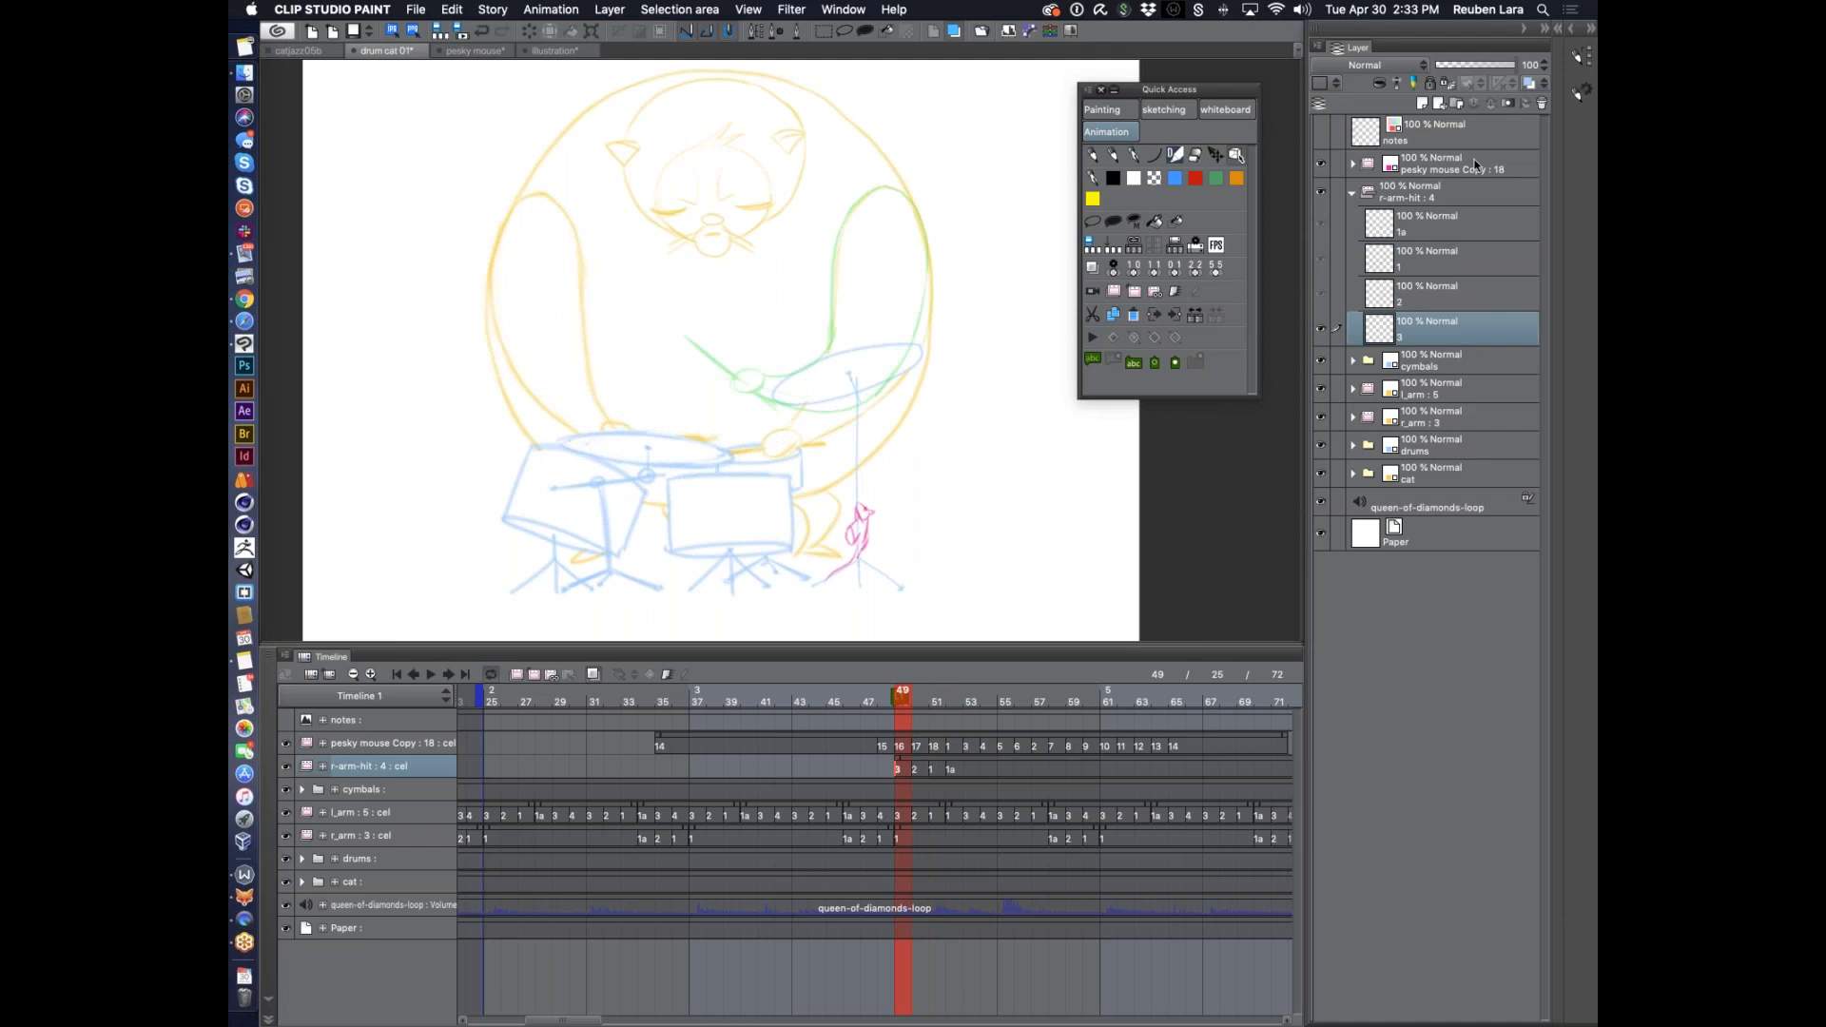
{"action": "left_click", "coordinate": [1322, 361]}
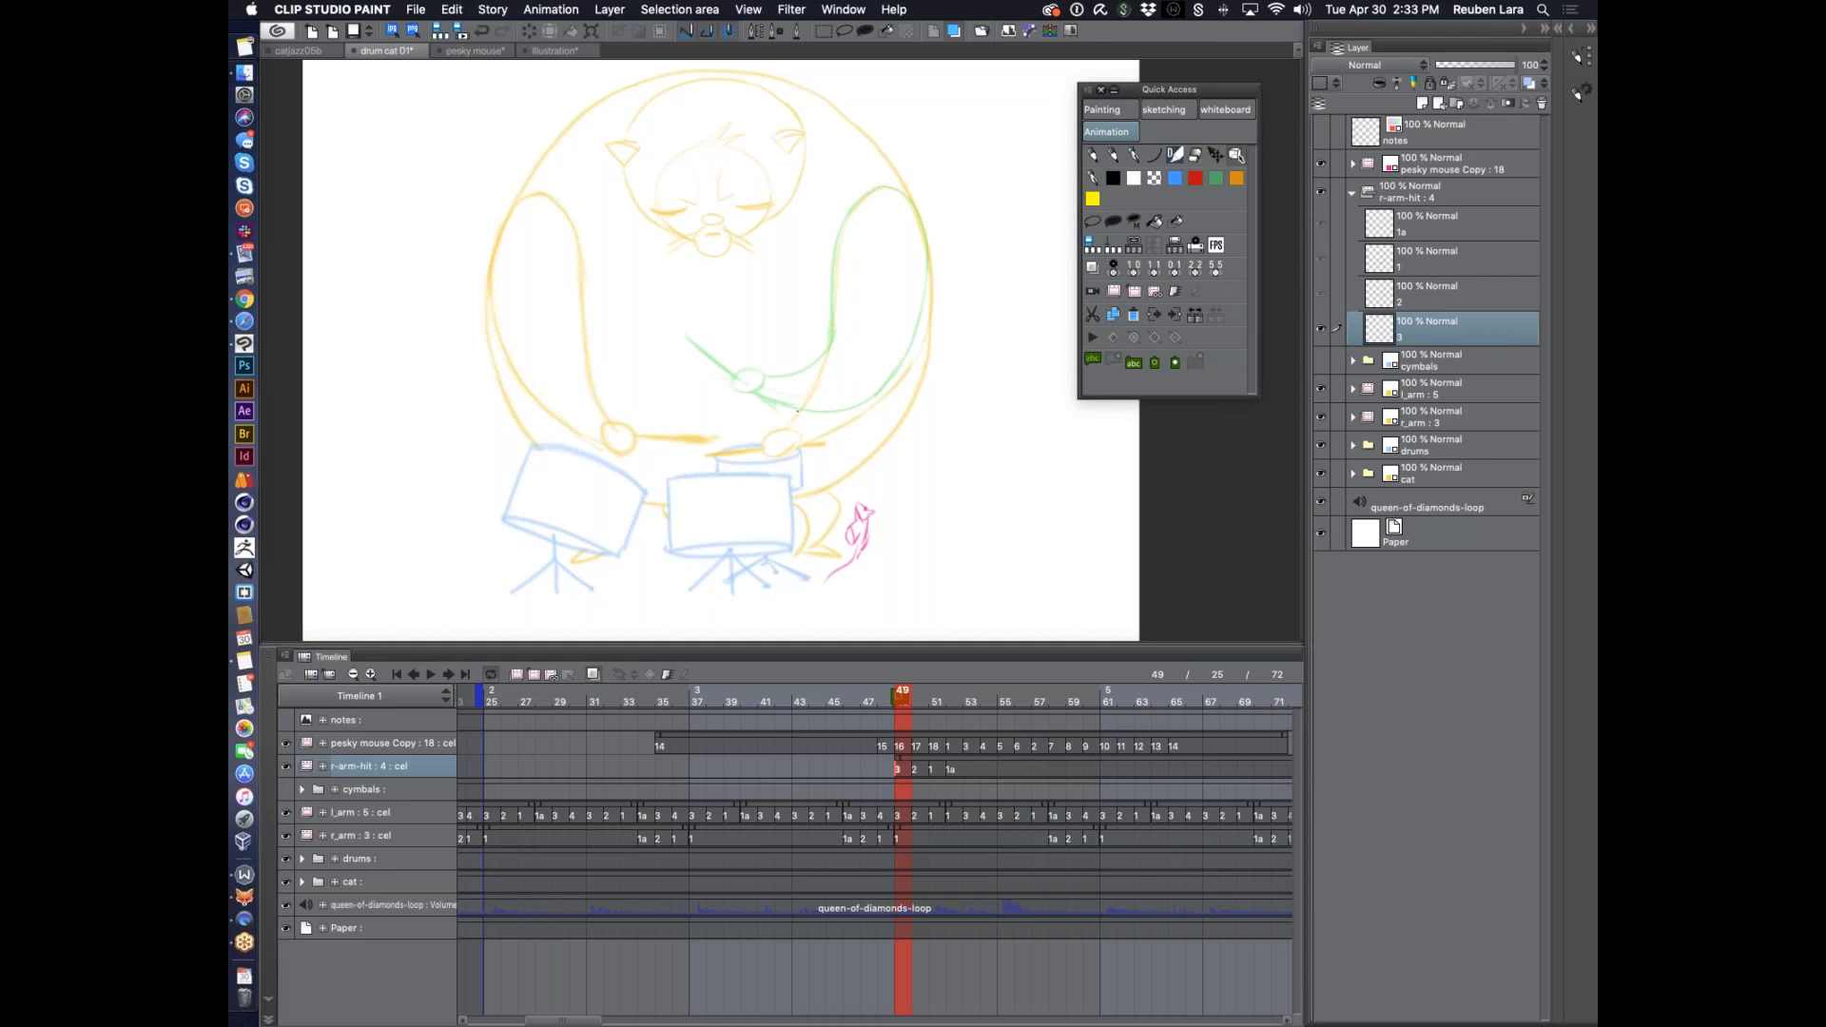
{"action": "mouse_move", "coordinate": [708, 447]}
{"action": "left_mouse_down"}
{"action": "mouse_move", "coordinate": [787, 414]}
{"action": "mouse_move", "coordinate": [823, 367]}
{"action": "mouse_move", "coordinate": [786, 411]}
{"action": "left_mouse_up"}
{"action": "key", "text": "super+z"}
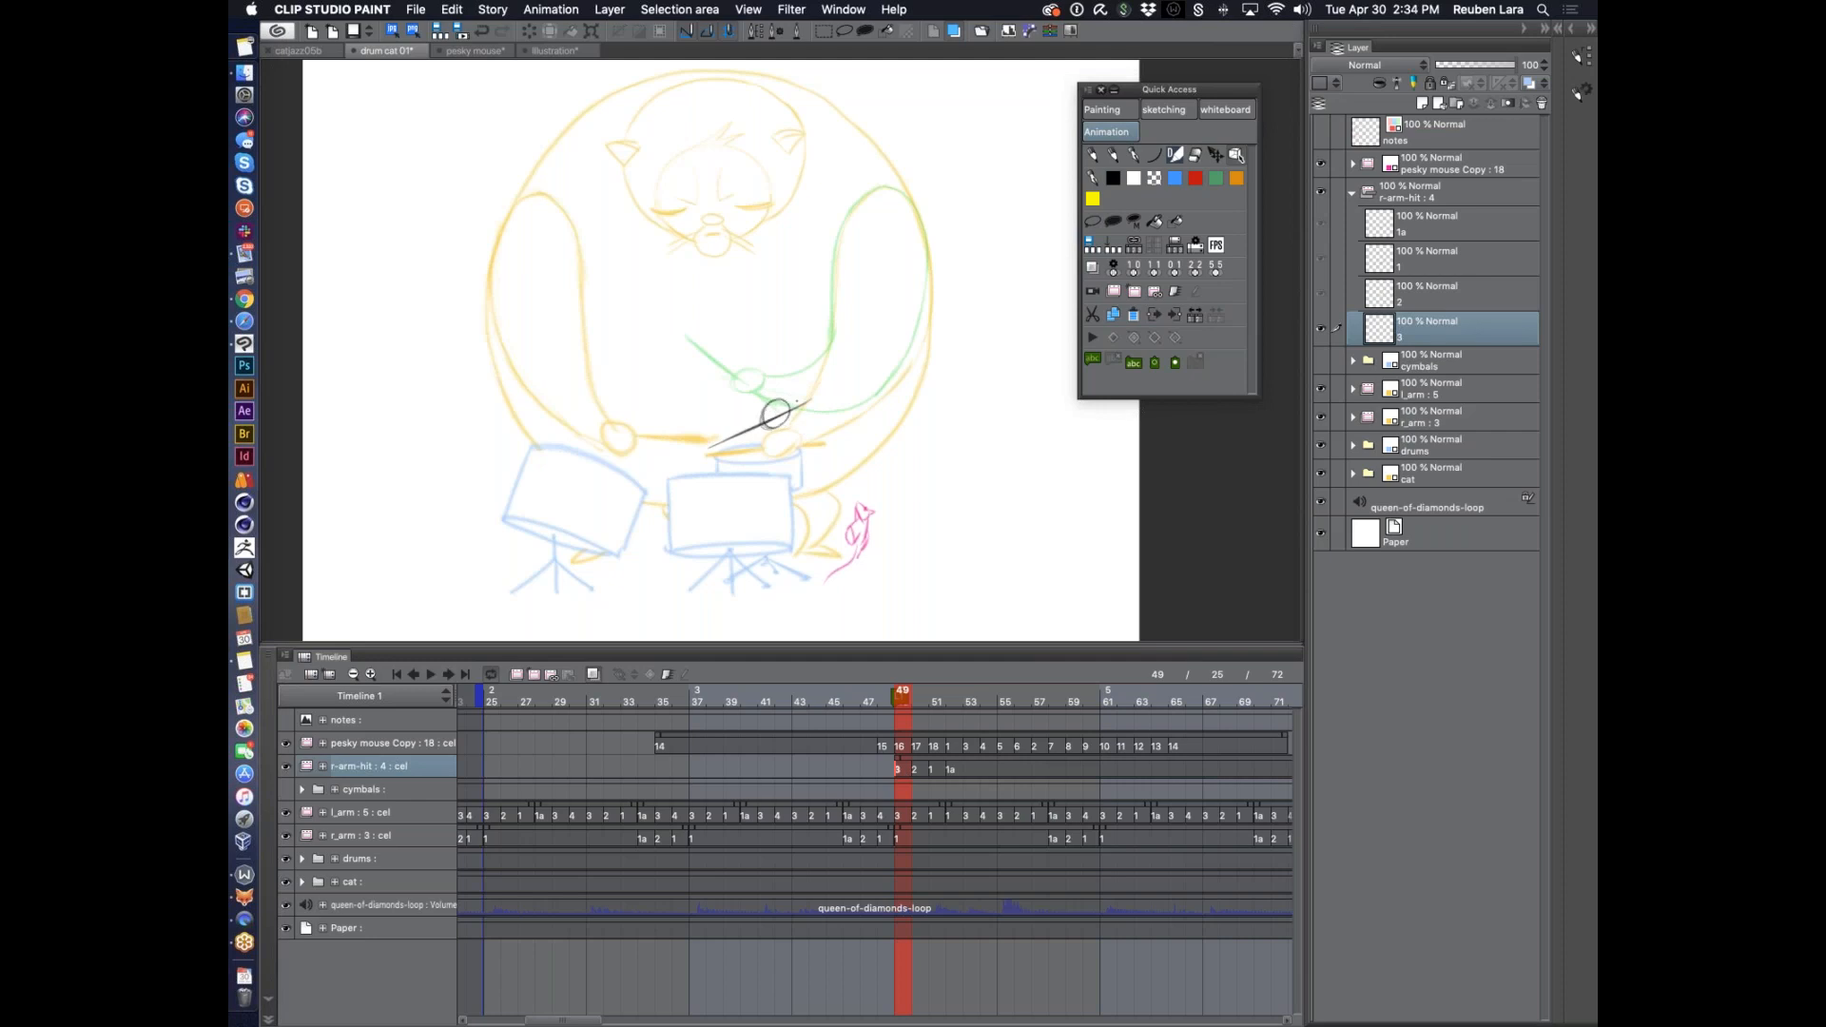
{"action": "left_click_drag", "start_coordinate": [776, 402], "coordinate": [830, 388]}
{"action": "left_click_drag", "start_coordinate": [835, 288], "coordinate": [869, 416]}
{"action": "mouse_move", "coordinate": [867, 191]}
{"action": "left_mouse_down"}
{"action": "mouse_move", "coordinate": [832, 282]}
{"action": "mouse_move", "coordinate": [869, 195]}
{"action": "mouse_move", "coordinate": [906, 197]}
{"action": "mouse_move", "coordinate": [923, 227]}
{"action": "mouse_move", "coordinate": [920, 211]}
{"action": "mouse_move", "coordinate": [924, 298]}
{"action": "mouse_move", "coordinate": [927, 249]}
{"action": "mouse_move", "coordinate": [930, 283]}
{"action": "mouse_move", "coordinate": [909, 366]}
{"action": "mouse_move", "coordinate": [862, 419]}
{"action": "left_mouse_up"}
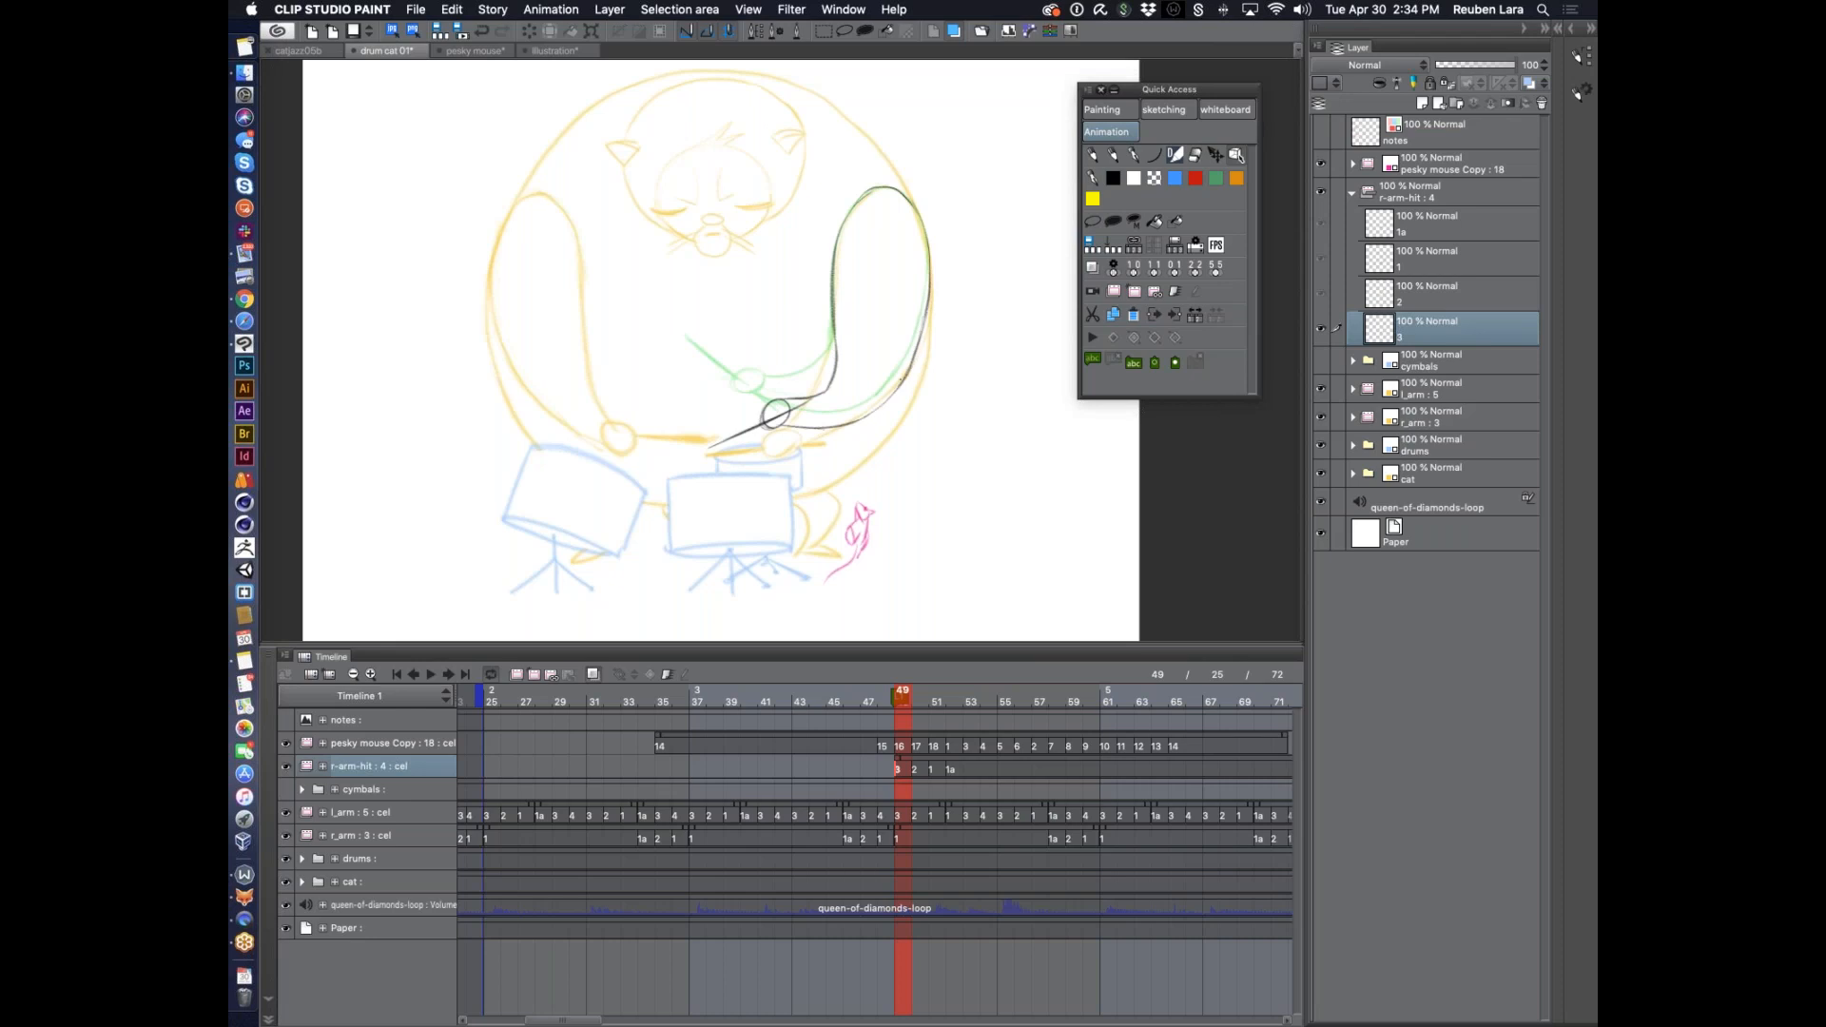
{"action": "left_click_drag", "start_coordinate": [913, 364], "coordinate": [894, 390]}
{"action": "mouse_move", "coordinate": [832, 284]}
{"action": "left_mouse_down"}
{"action": "mouse_move", "coordinate": [839, 355]}
{"action": "mouse_move", "coordinate": [822, 393]}
{"action": "left_mouse_up"}
Play the animation from before frame 49 to review the r-arm-hit drawings in motion
{"action": "left_click", "coordinate": [892, 701]}
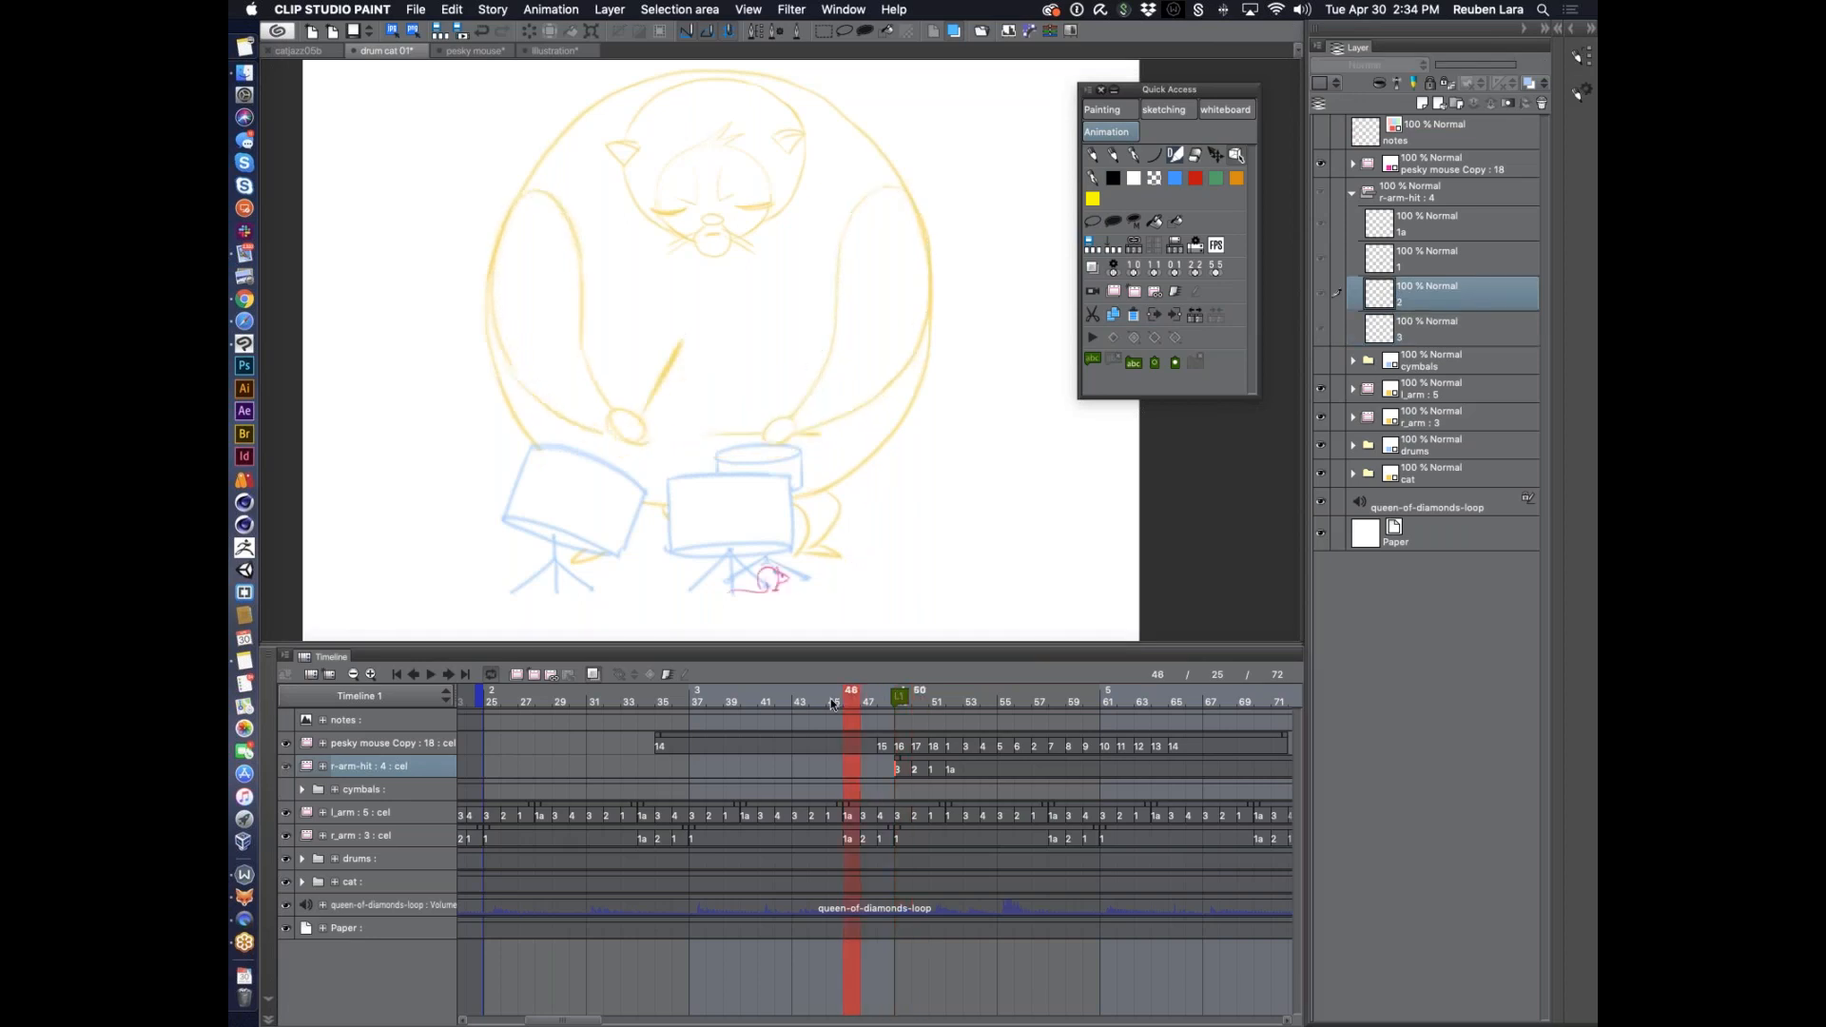
{"action": "left_click_drag", "start_coordinate": [892, 701], "coordinate": [749, 694]}
{"action": "key", "text": "space"}
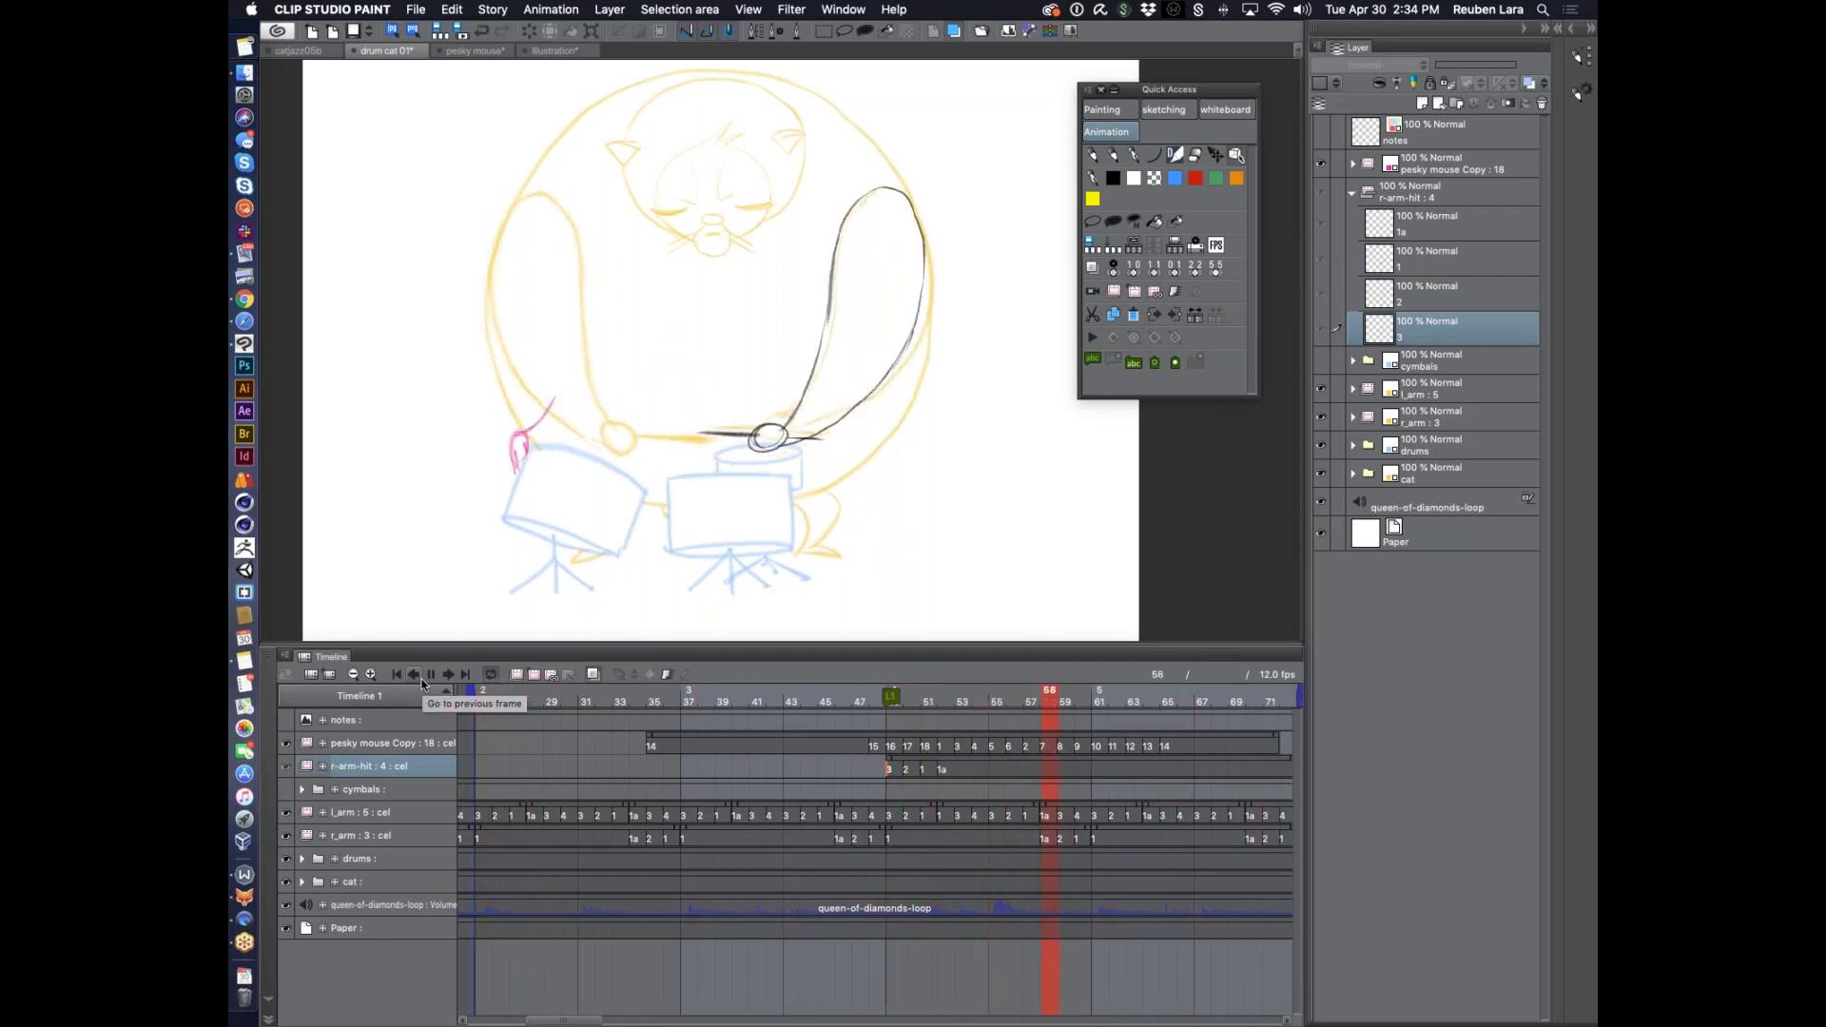
{"action": "left_click", "coordinate": [431, 676]}
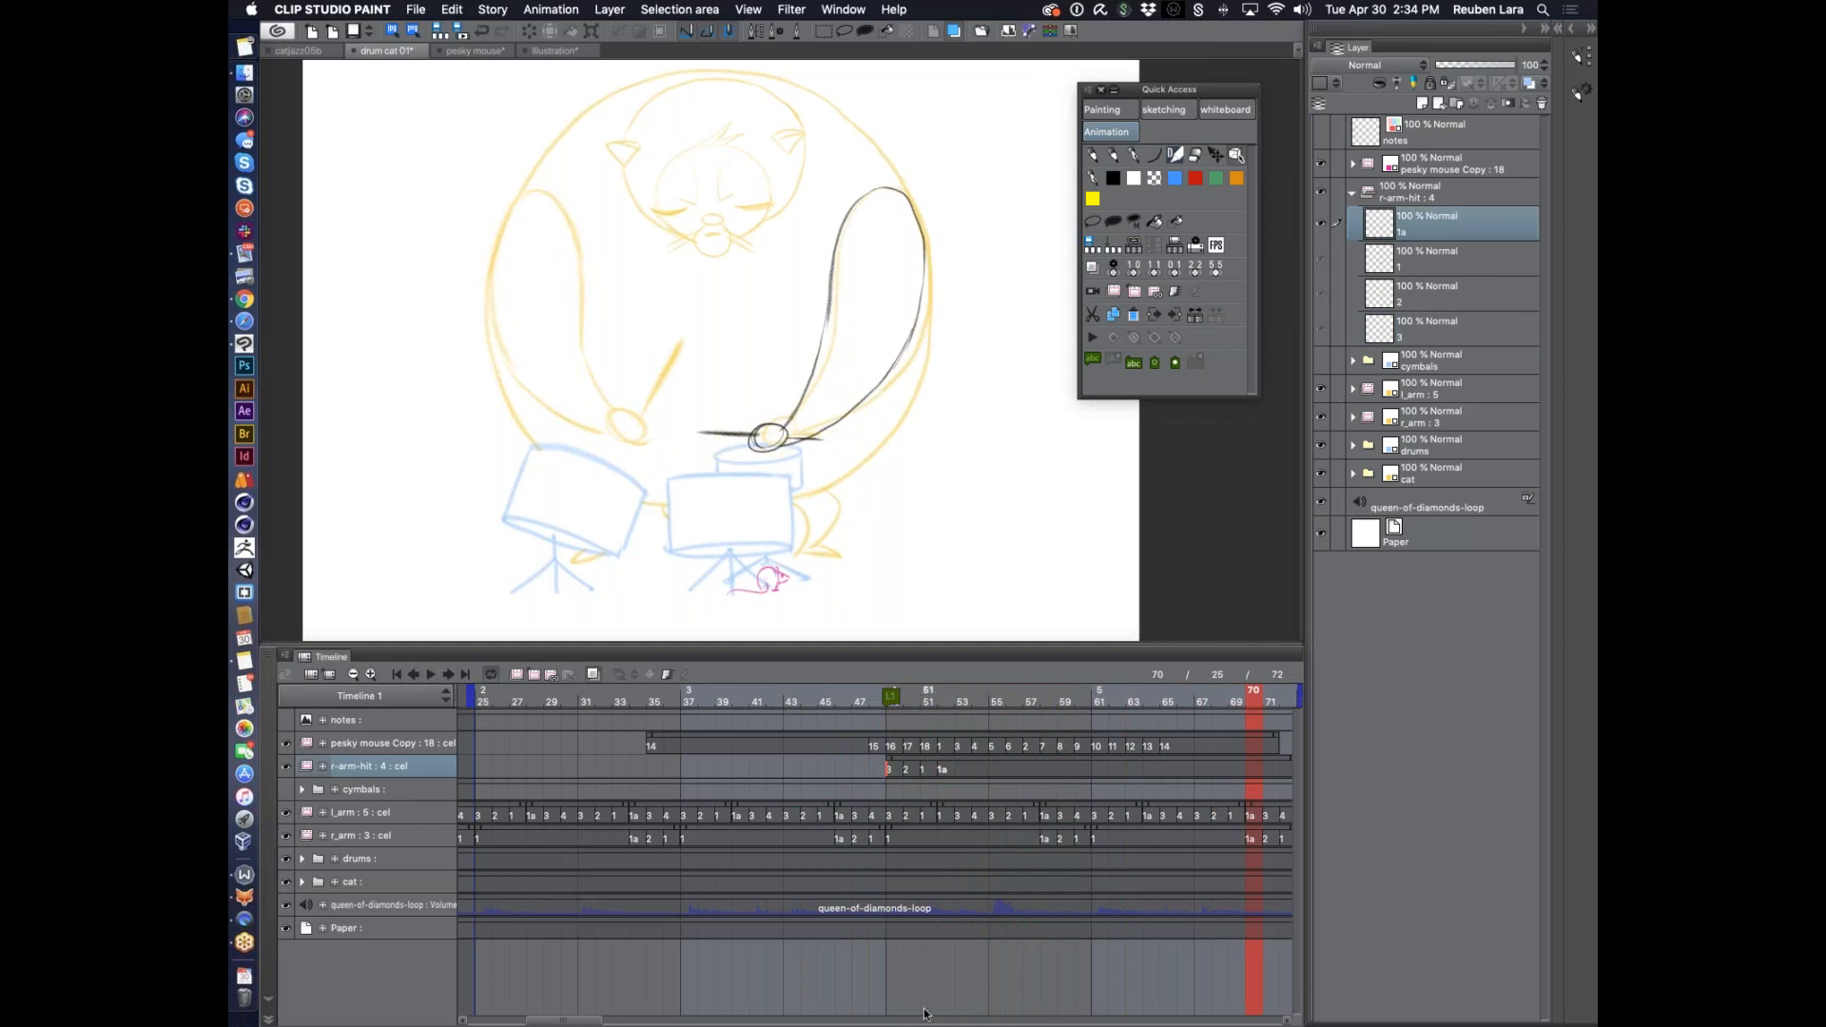
Hide the l_arm and r_arm animation folders and play the animation to check the arm hit on its own
{"action": "left_click_drag", "start_coordinate": [927, 702], "coordinate": [860, 702]}
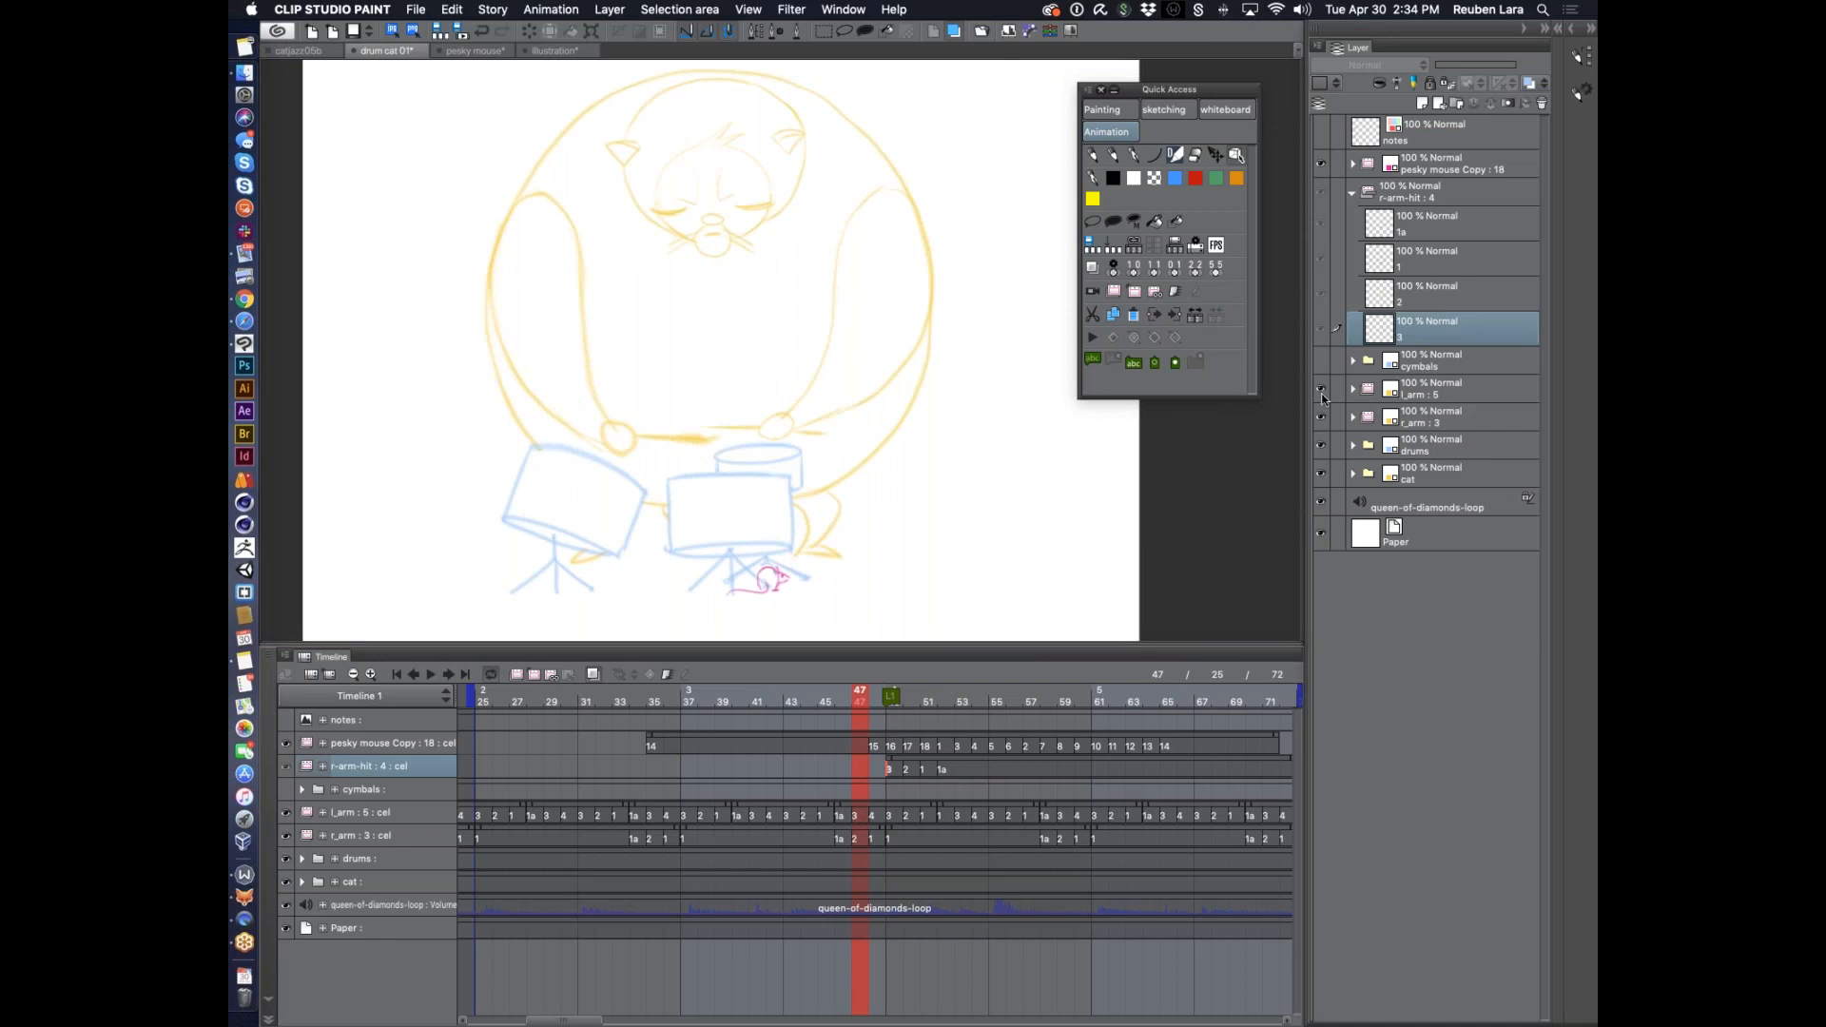
{"action": "left_click_drag", "start_coordinate": [1322, 394], "coordinate": [1322, 415]}
{"action": "left_click", "coordinate": [586, 701]}
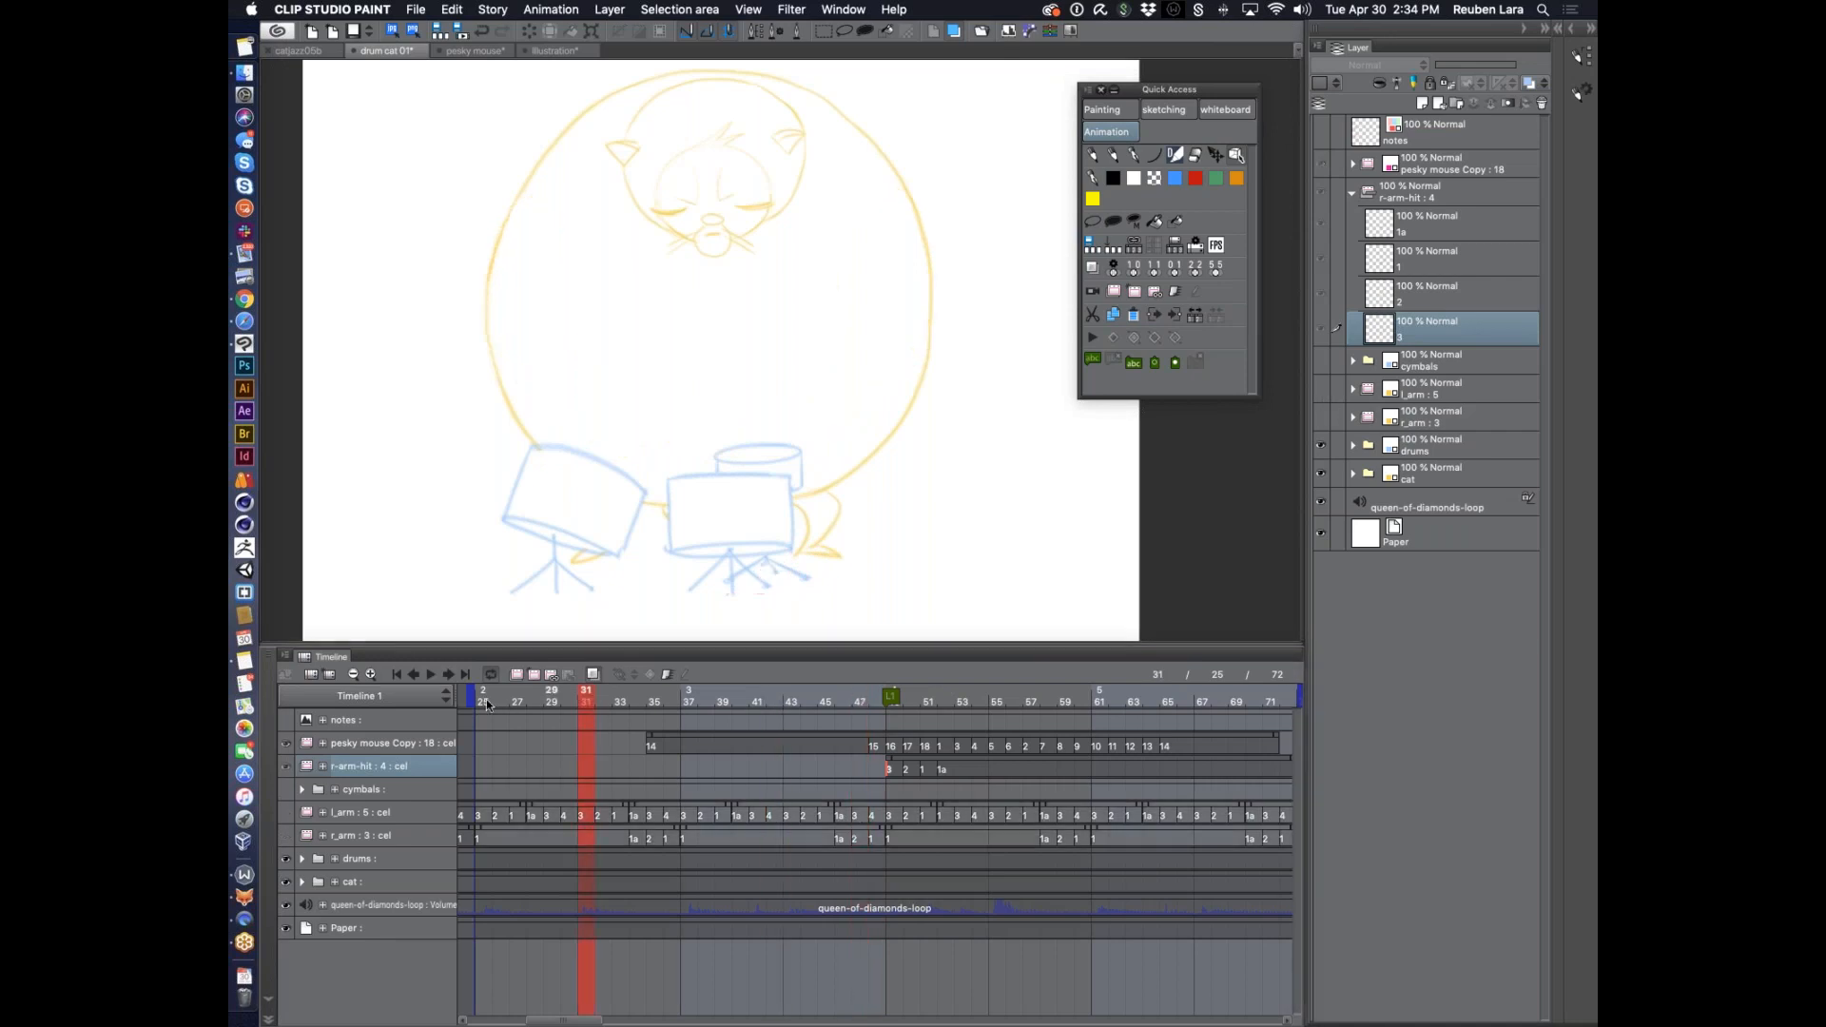
{"action": "left_click", "coordinate": [431, 674]}
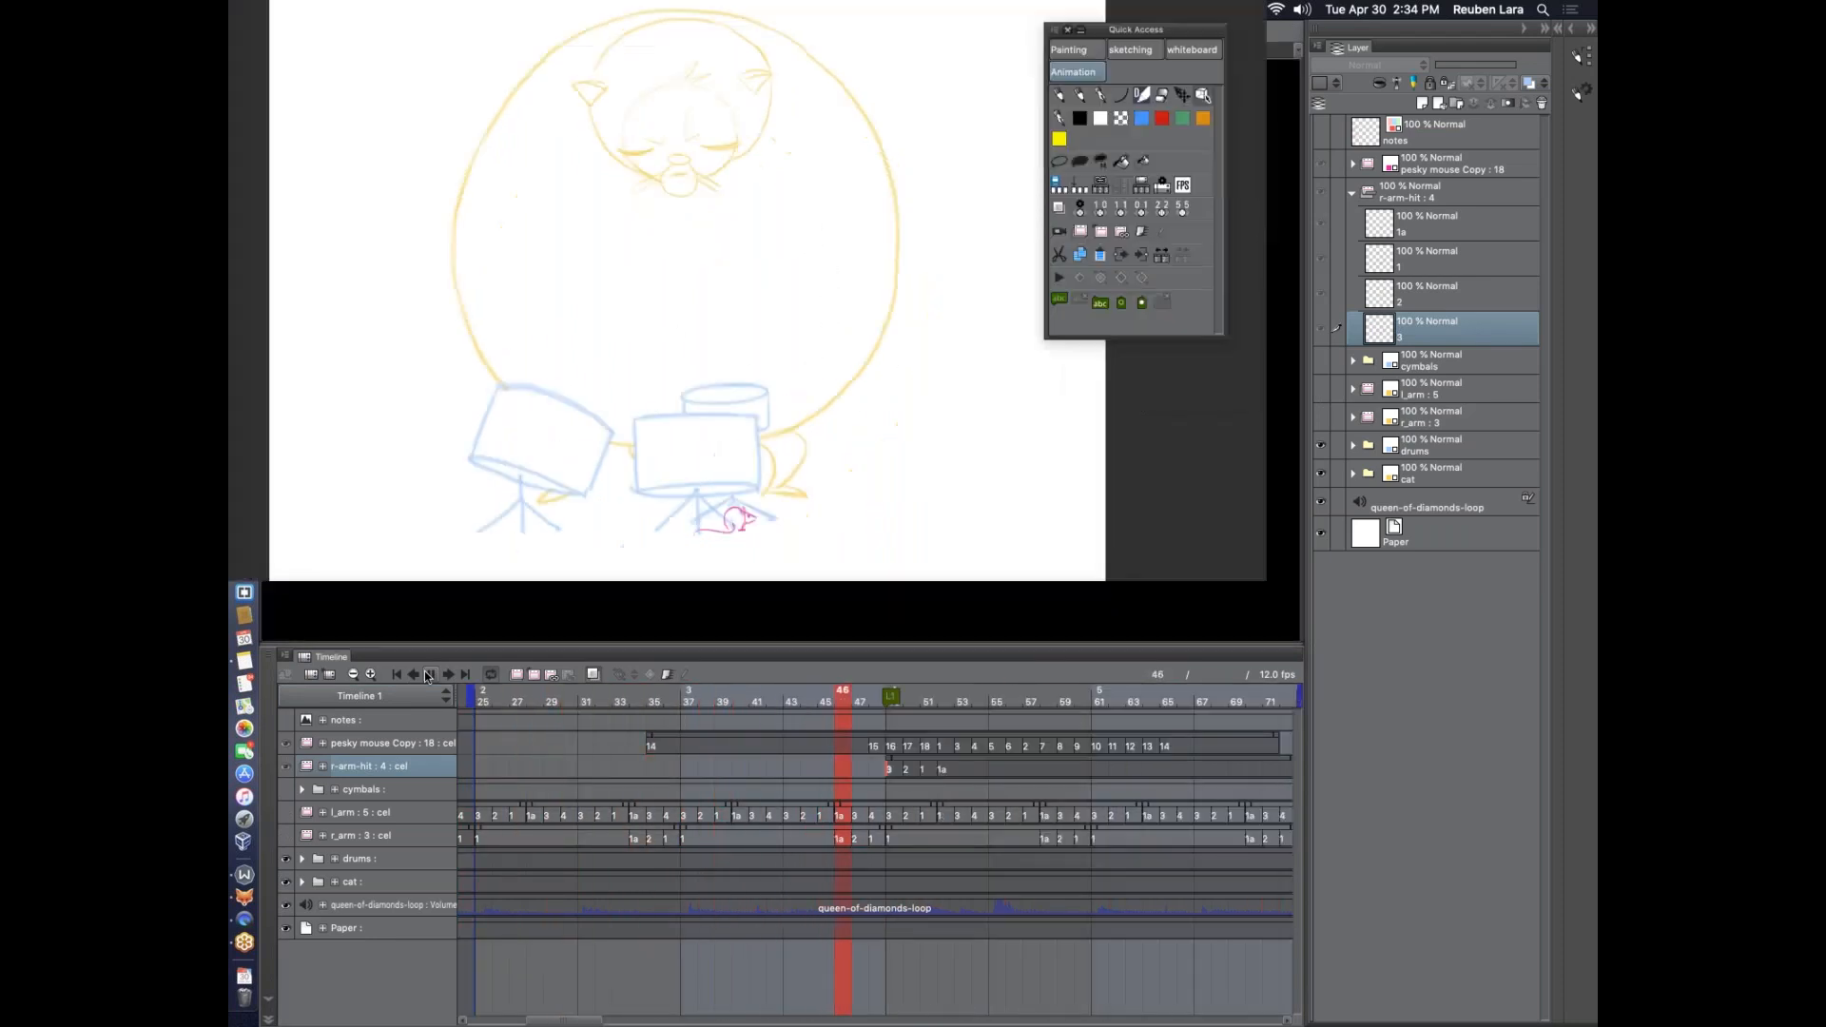
{"action": "left_click", "coordinate": [430, 675]}
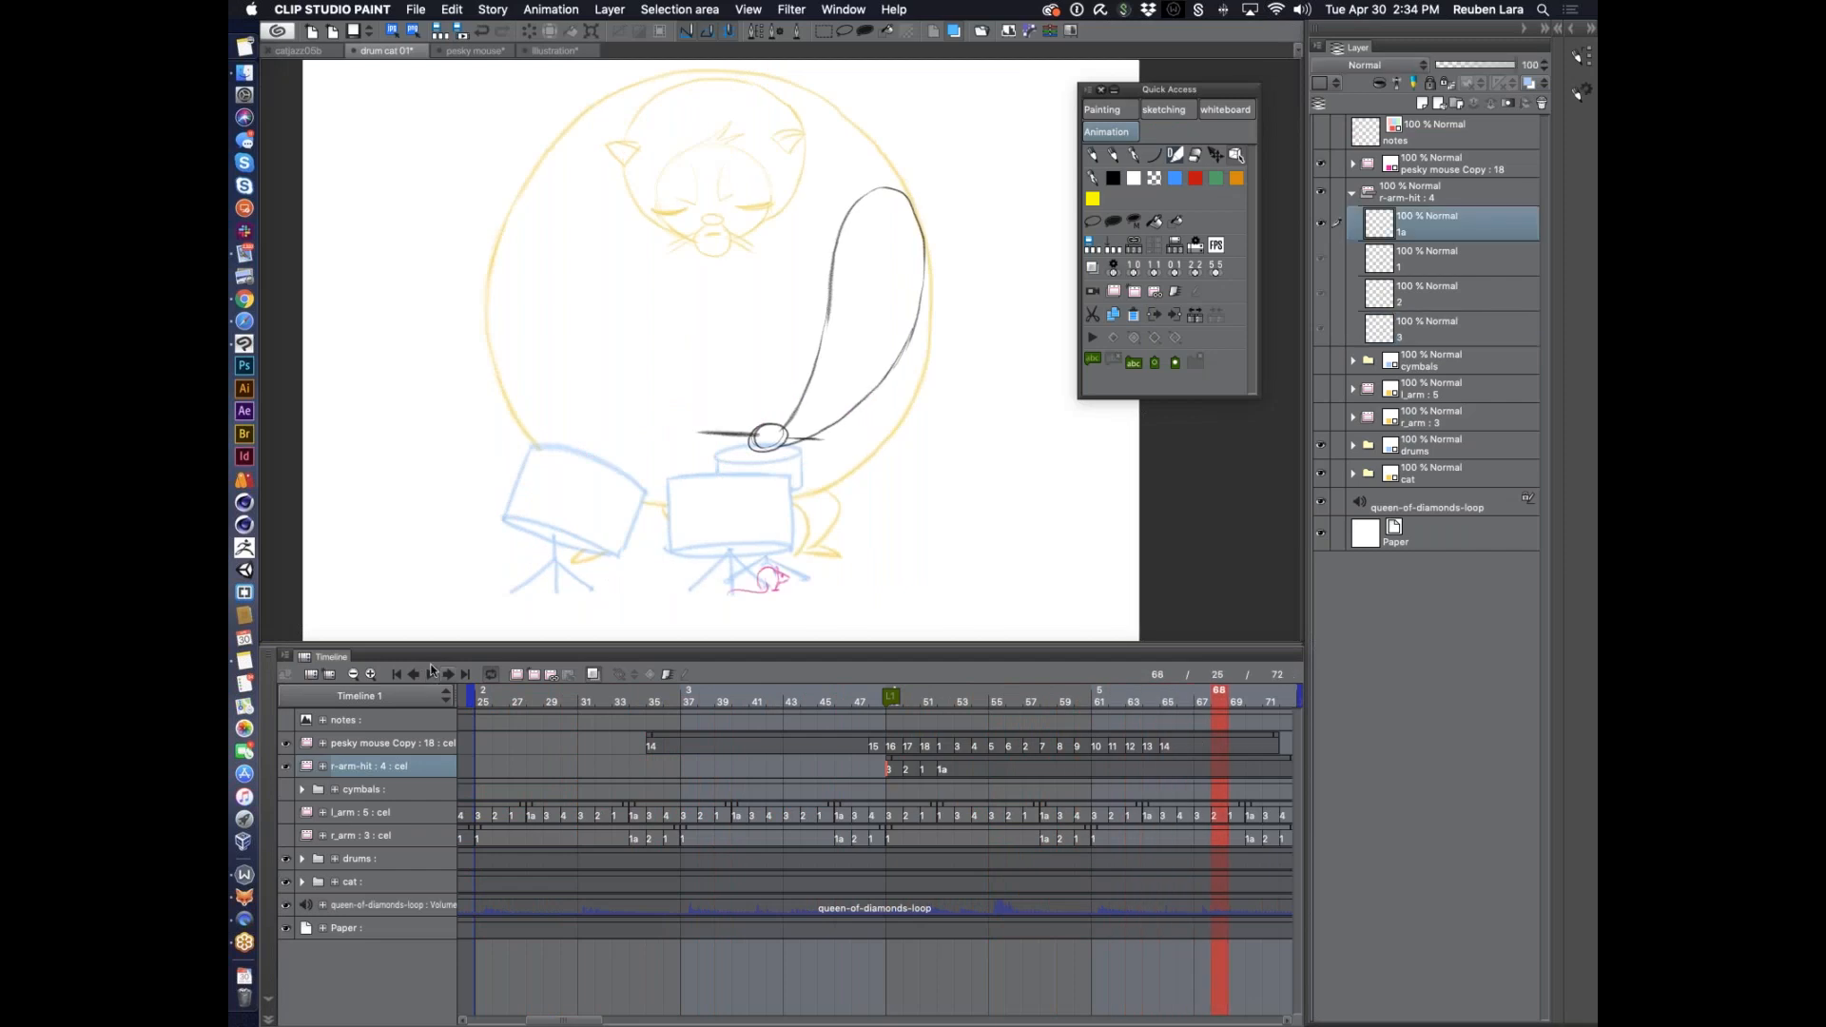
Trim the end of the r-arm-hit clip so that it stops just before frame 53
{"action": "left_click_drag", "start_coordinate": [518, 694], "coordinate": [962, 695]}
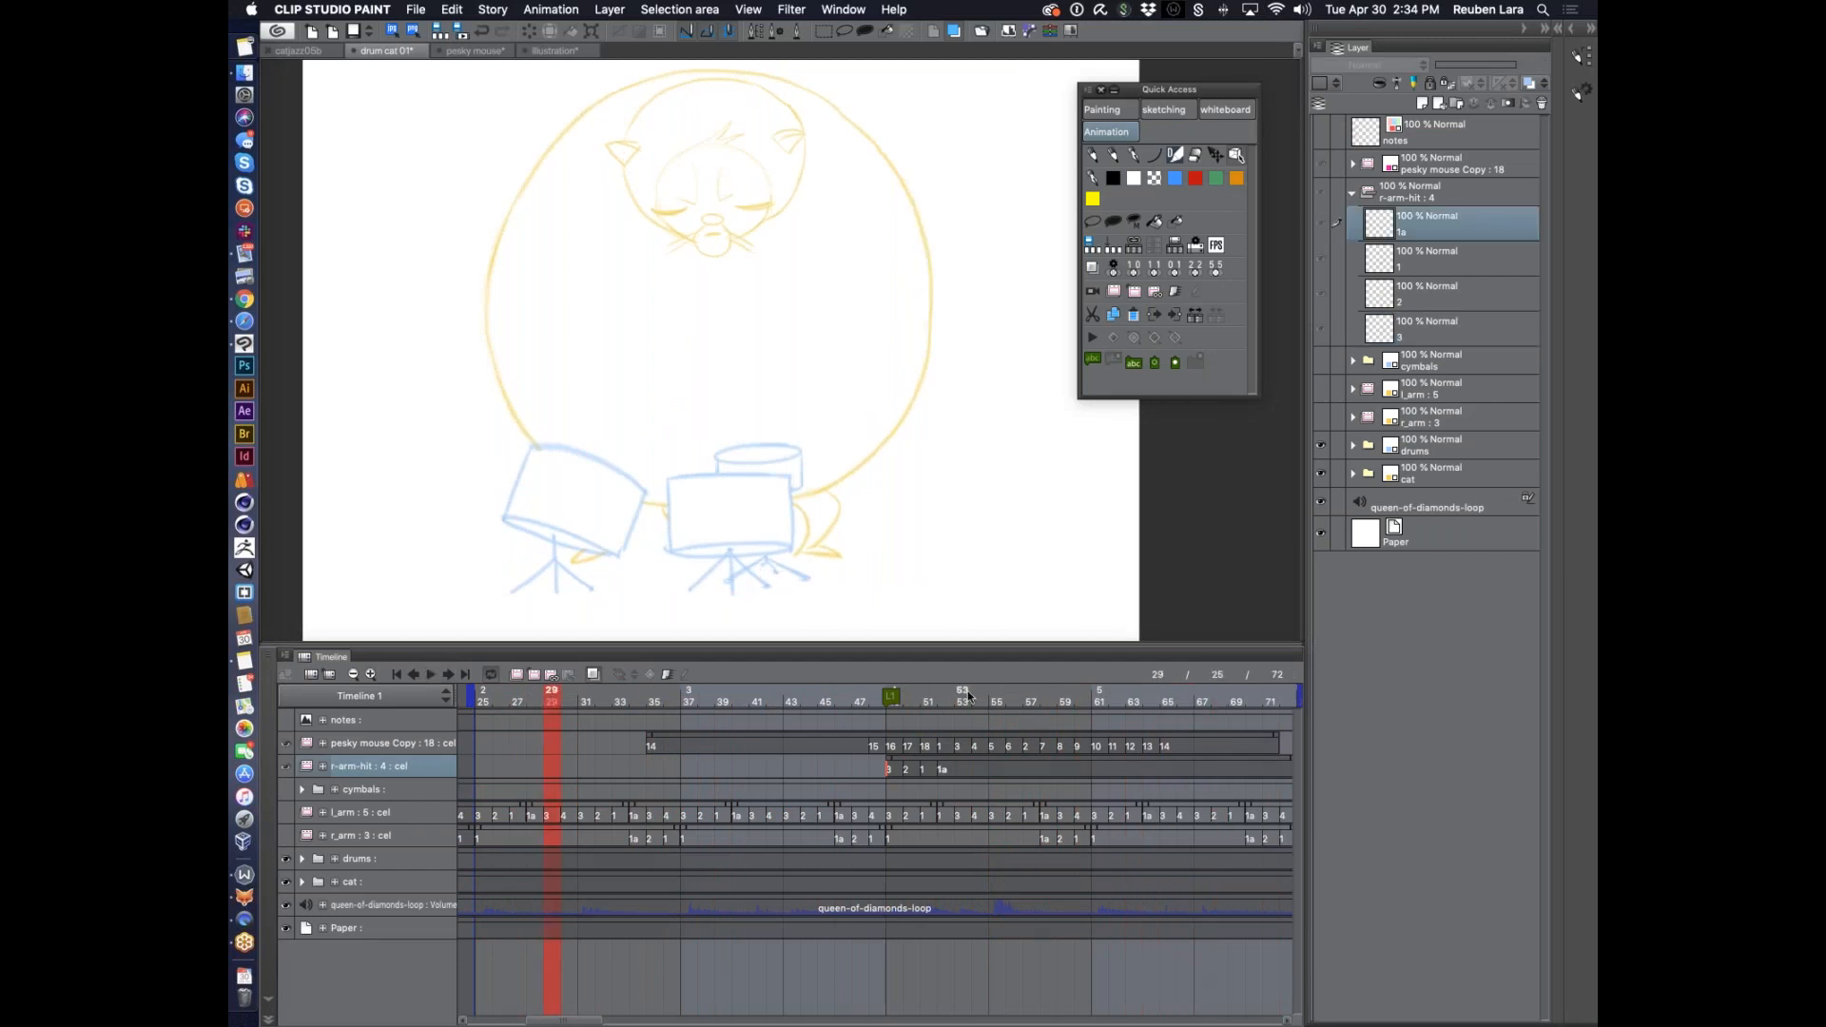
{"action": "left_click", "coordinate": [962, 694]}
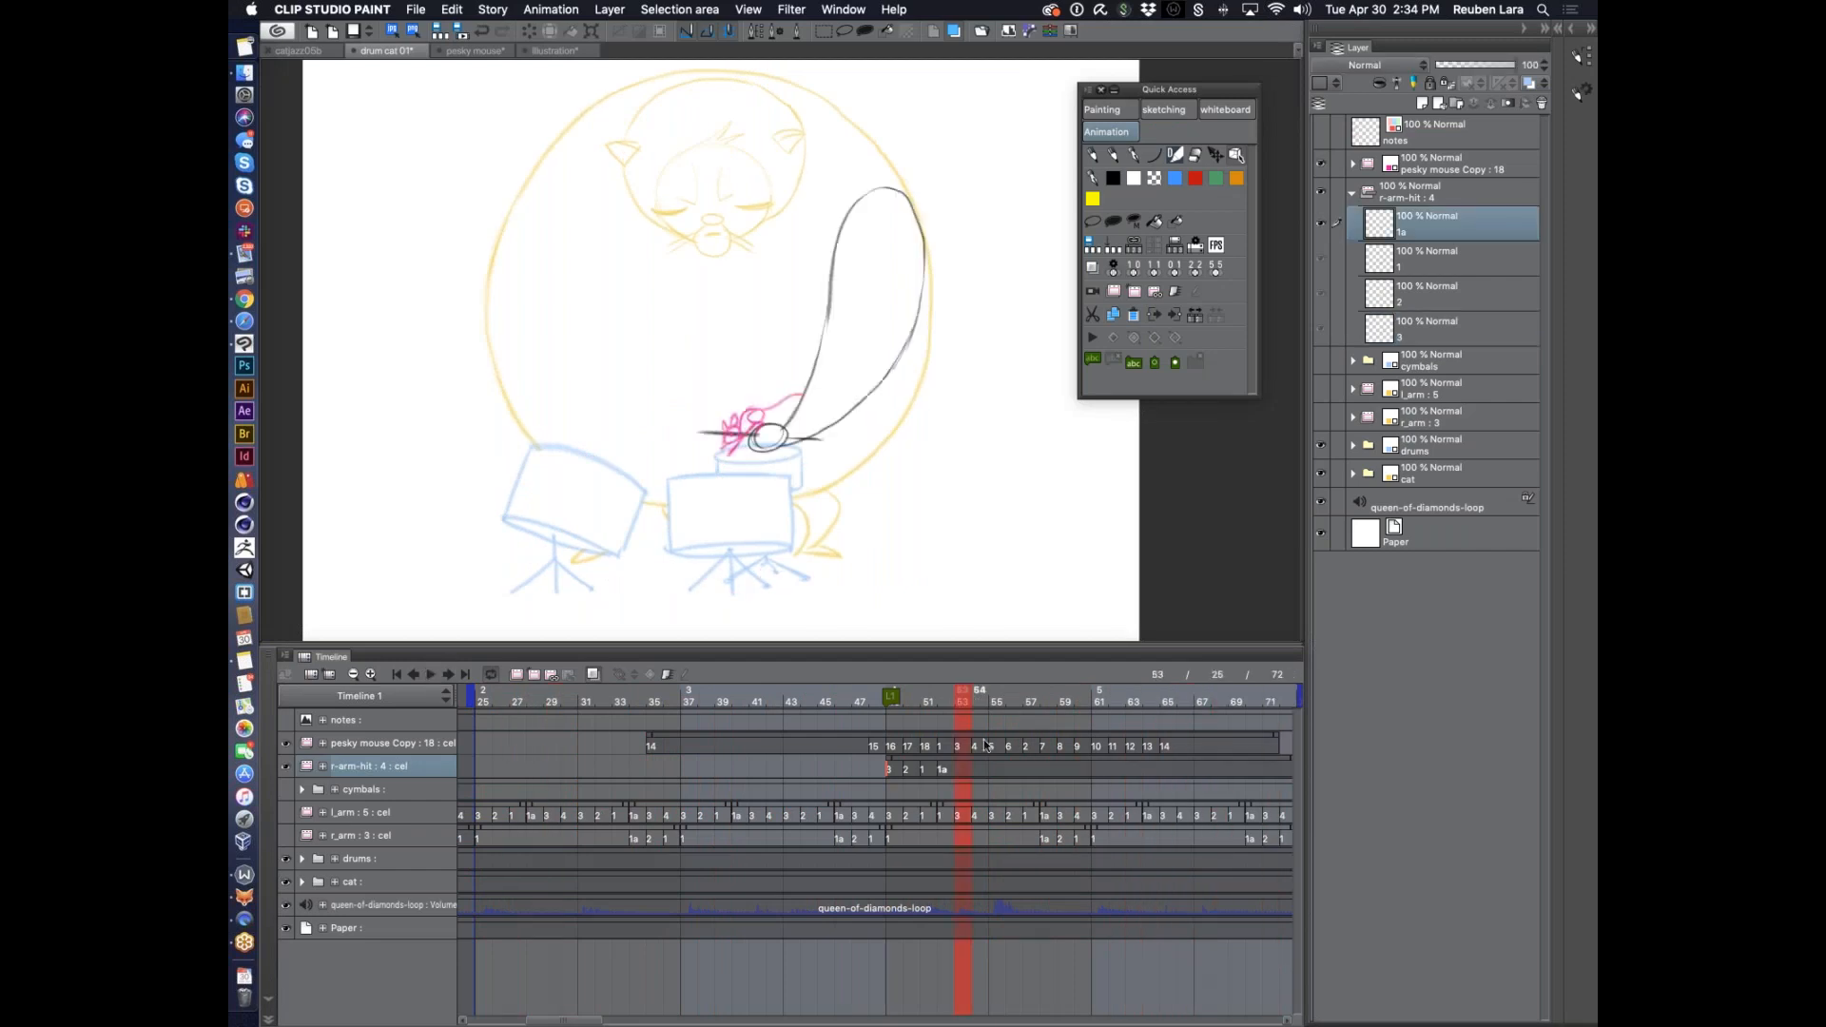
{"action": "left_click", "coordinate": [1016, 960]}
{"action": "left_click_drag", "start_coordinate": [1045, 960], "coordinate": [846, 960]}
{"action": "left_click", "coordinate": [782, 694]}
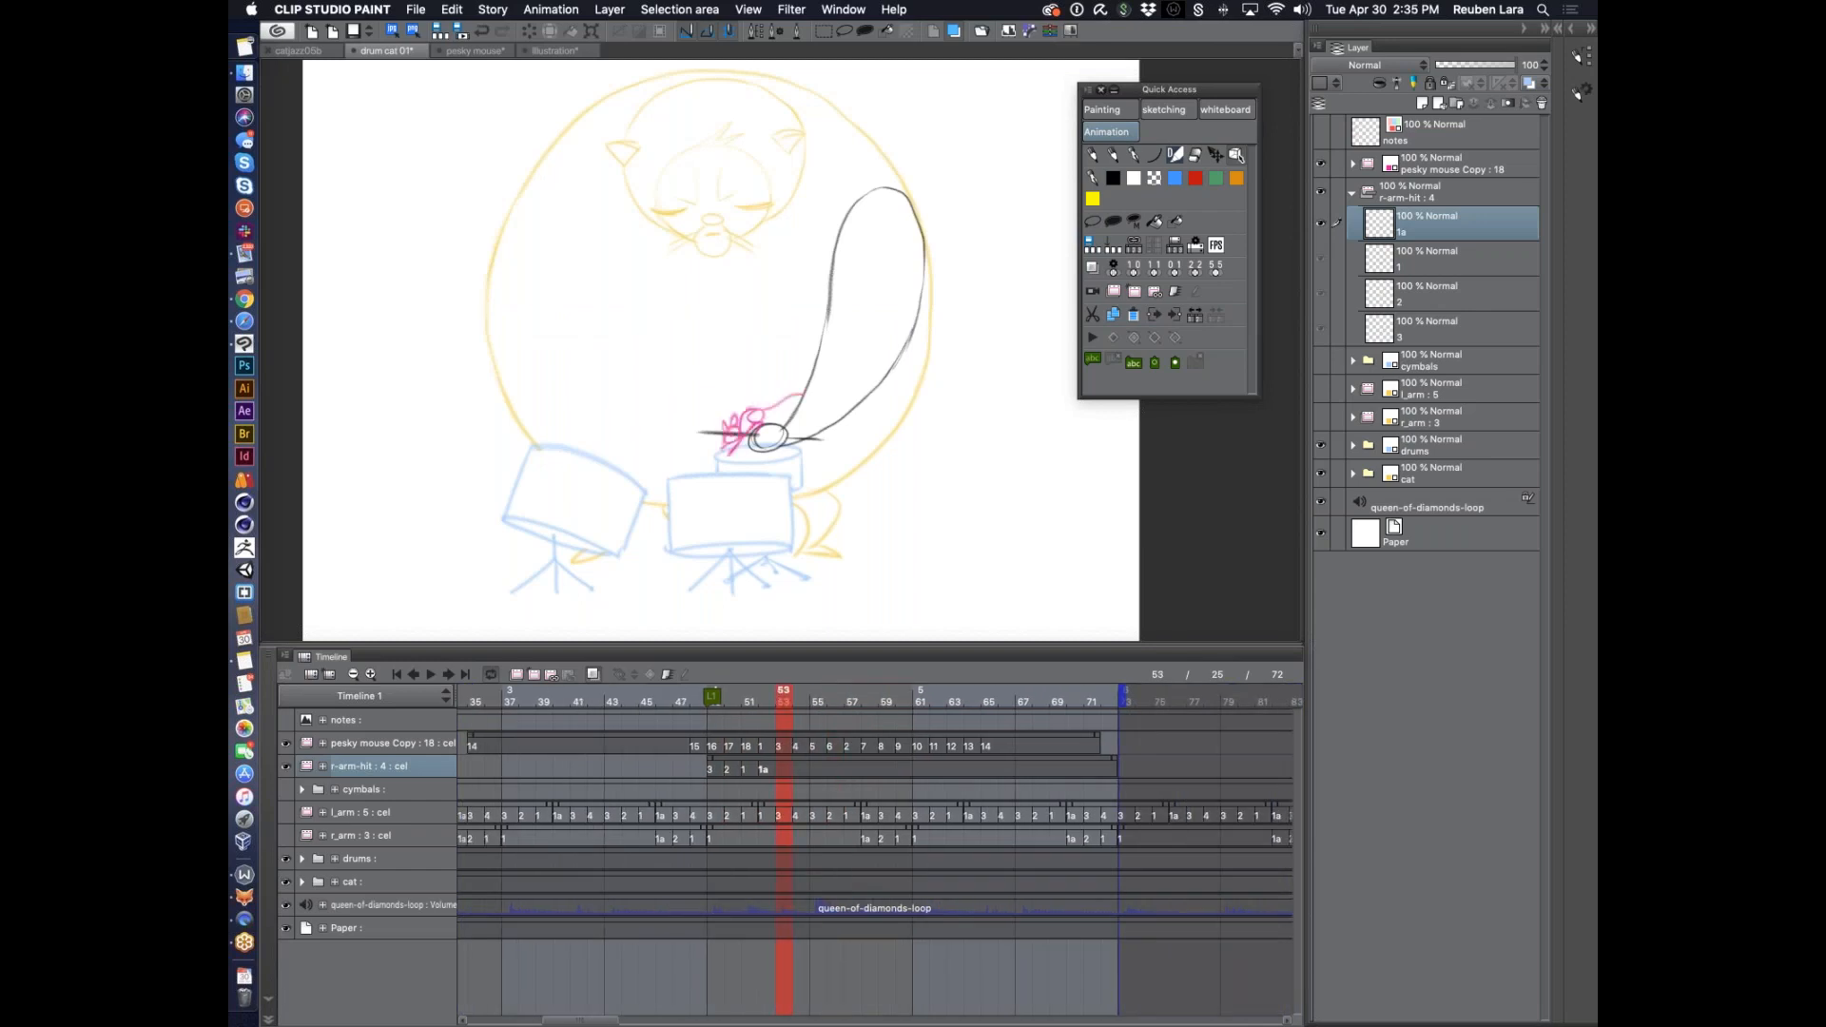
{"action": "left_click", "coordinate": [1113, 766]}
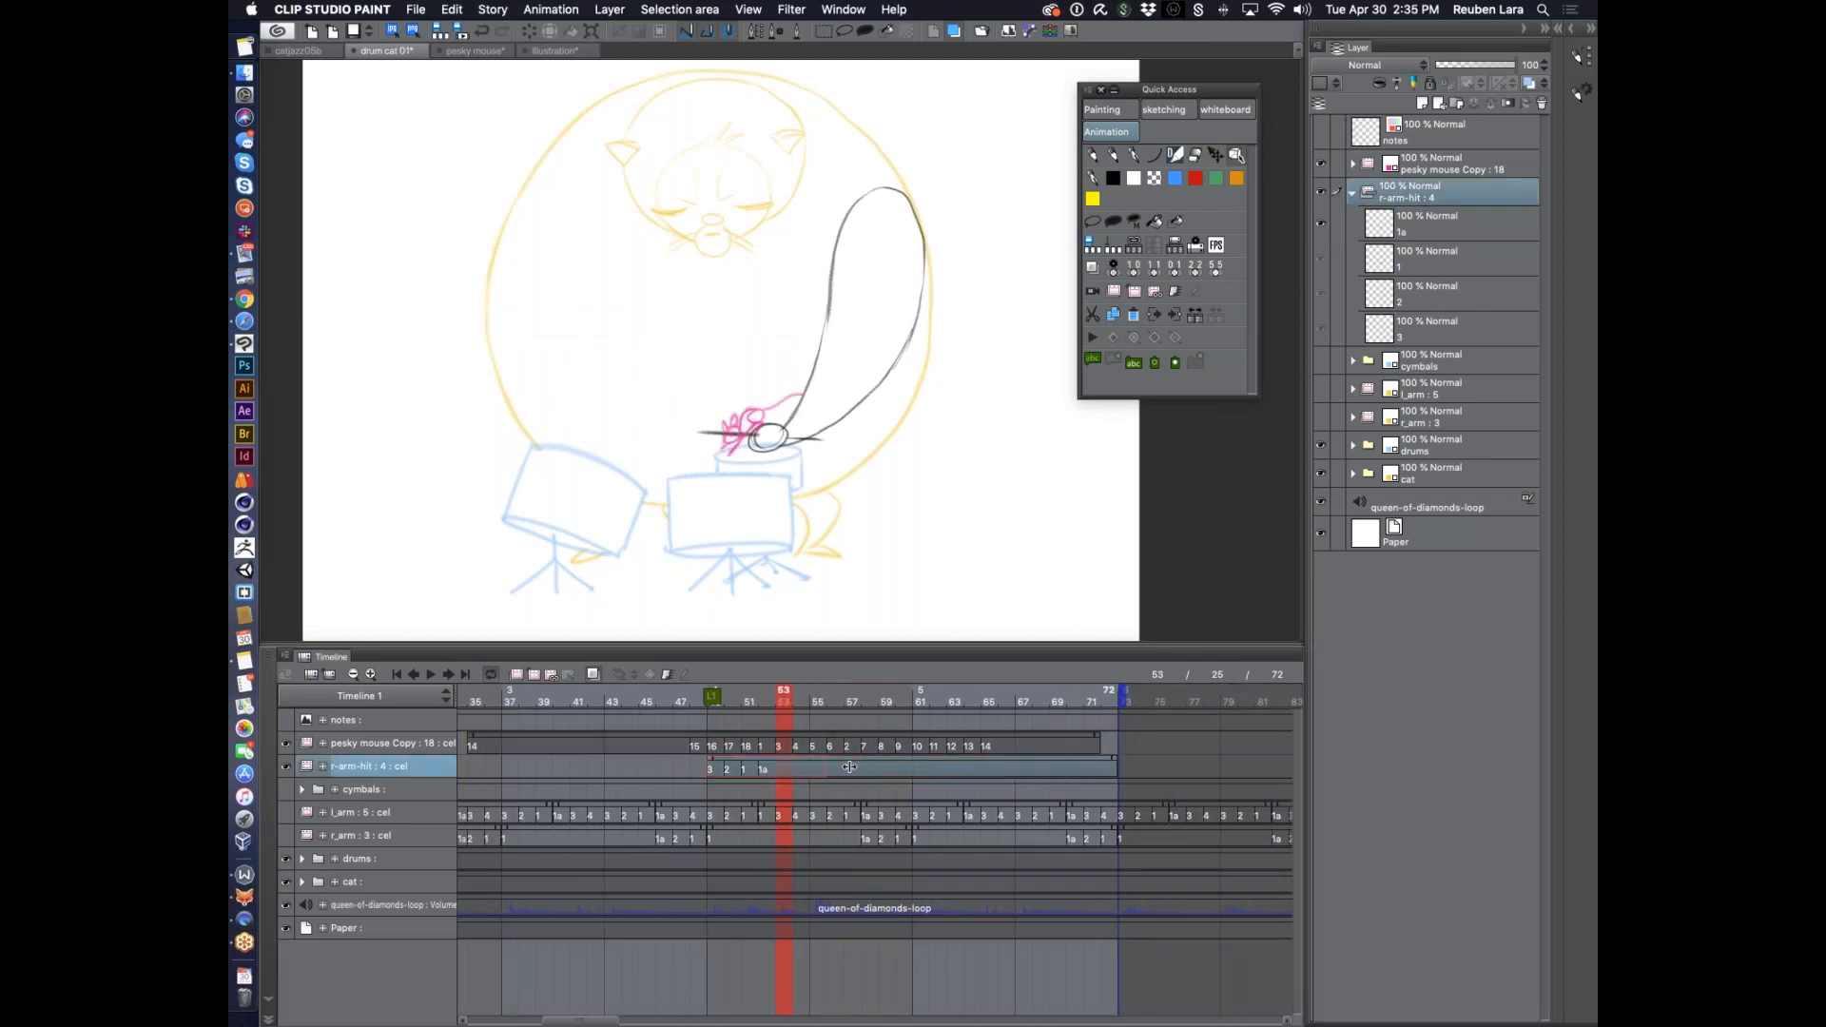
{"action": "left_click_drag", "start_coordinate": [1086, 764], "coordinate": [1083, 765]}
{"action": "left_click", "coordinate": [556, 12]}
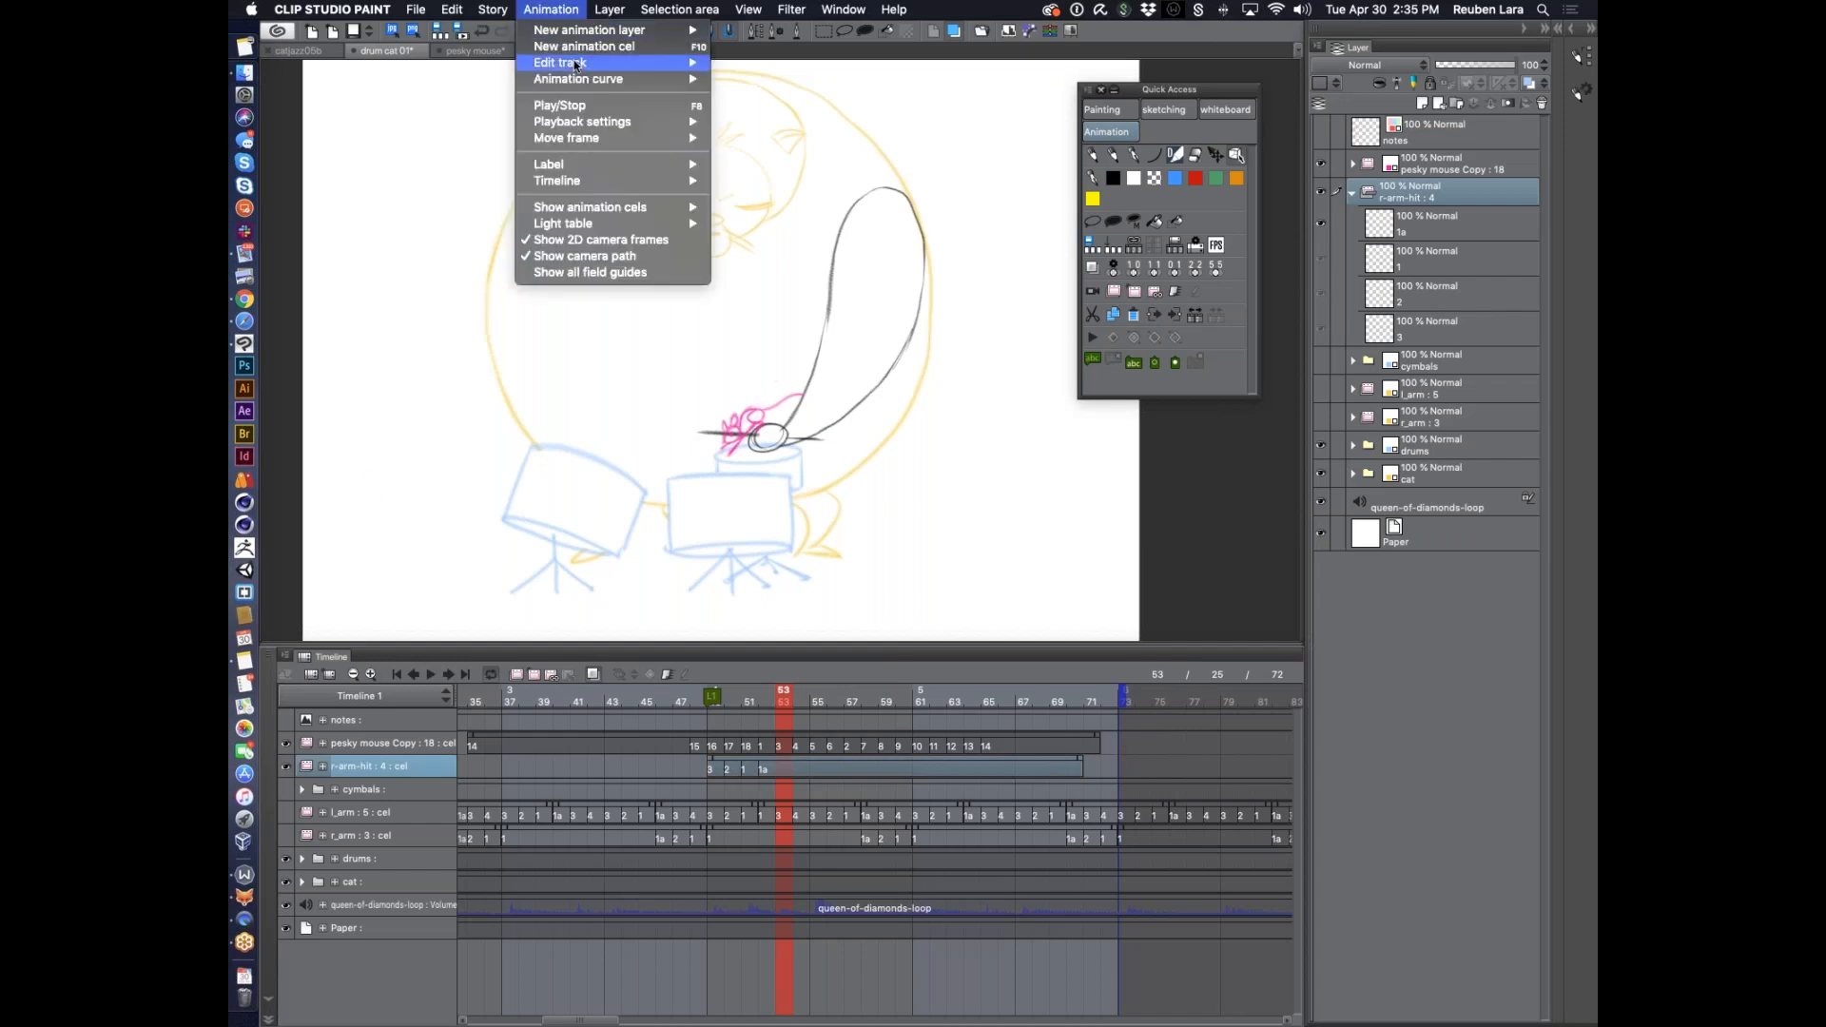
{"action": "mouse_move", "coordinate": [672, 65]}
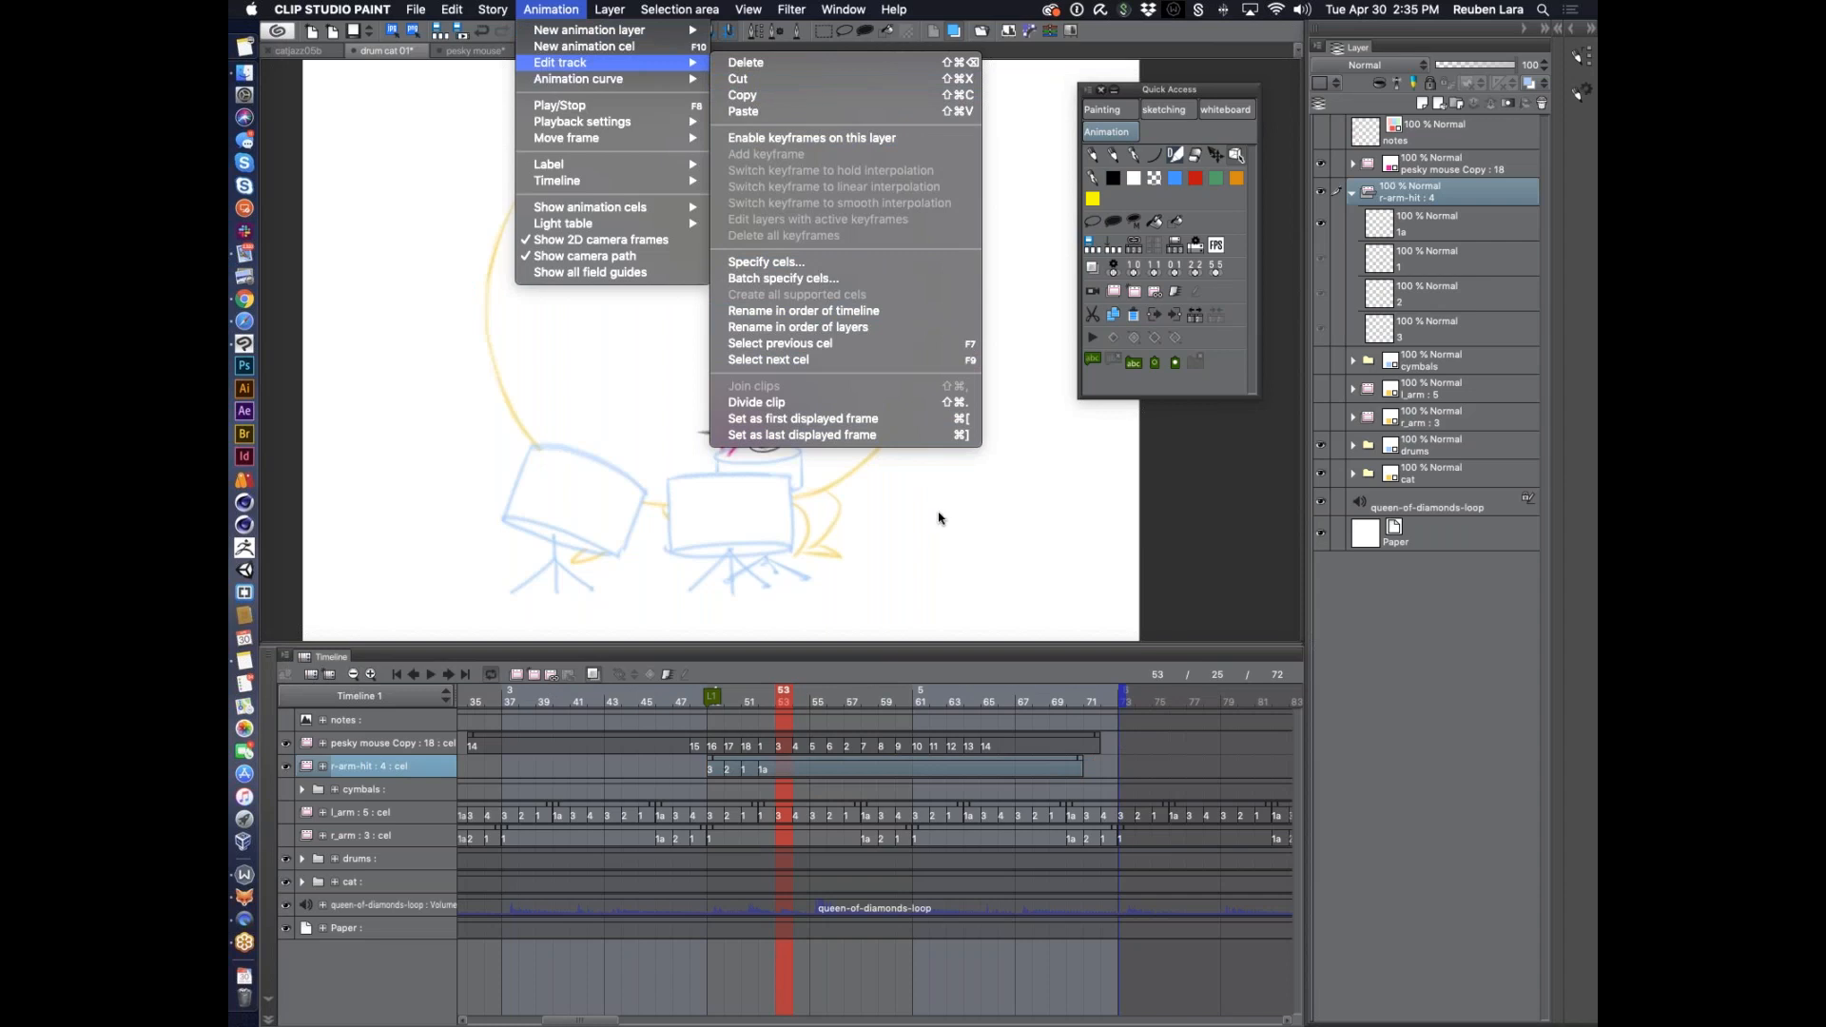
{"action": "left_click", "coordinate": [948, 437]}
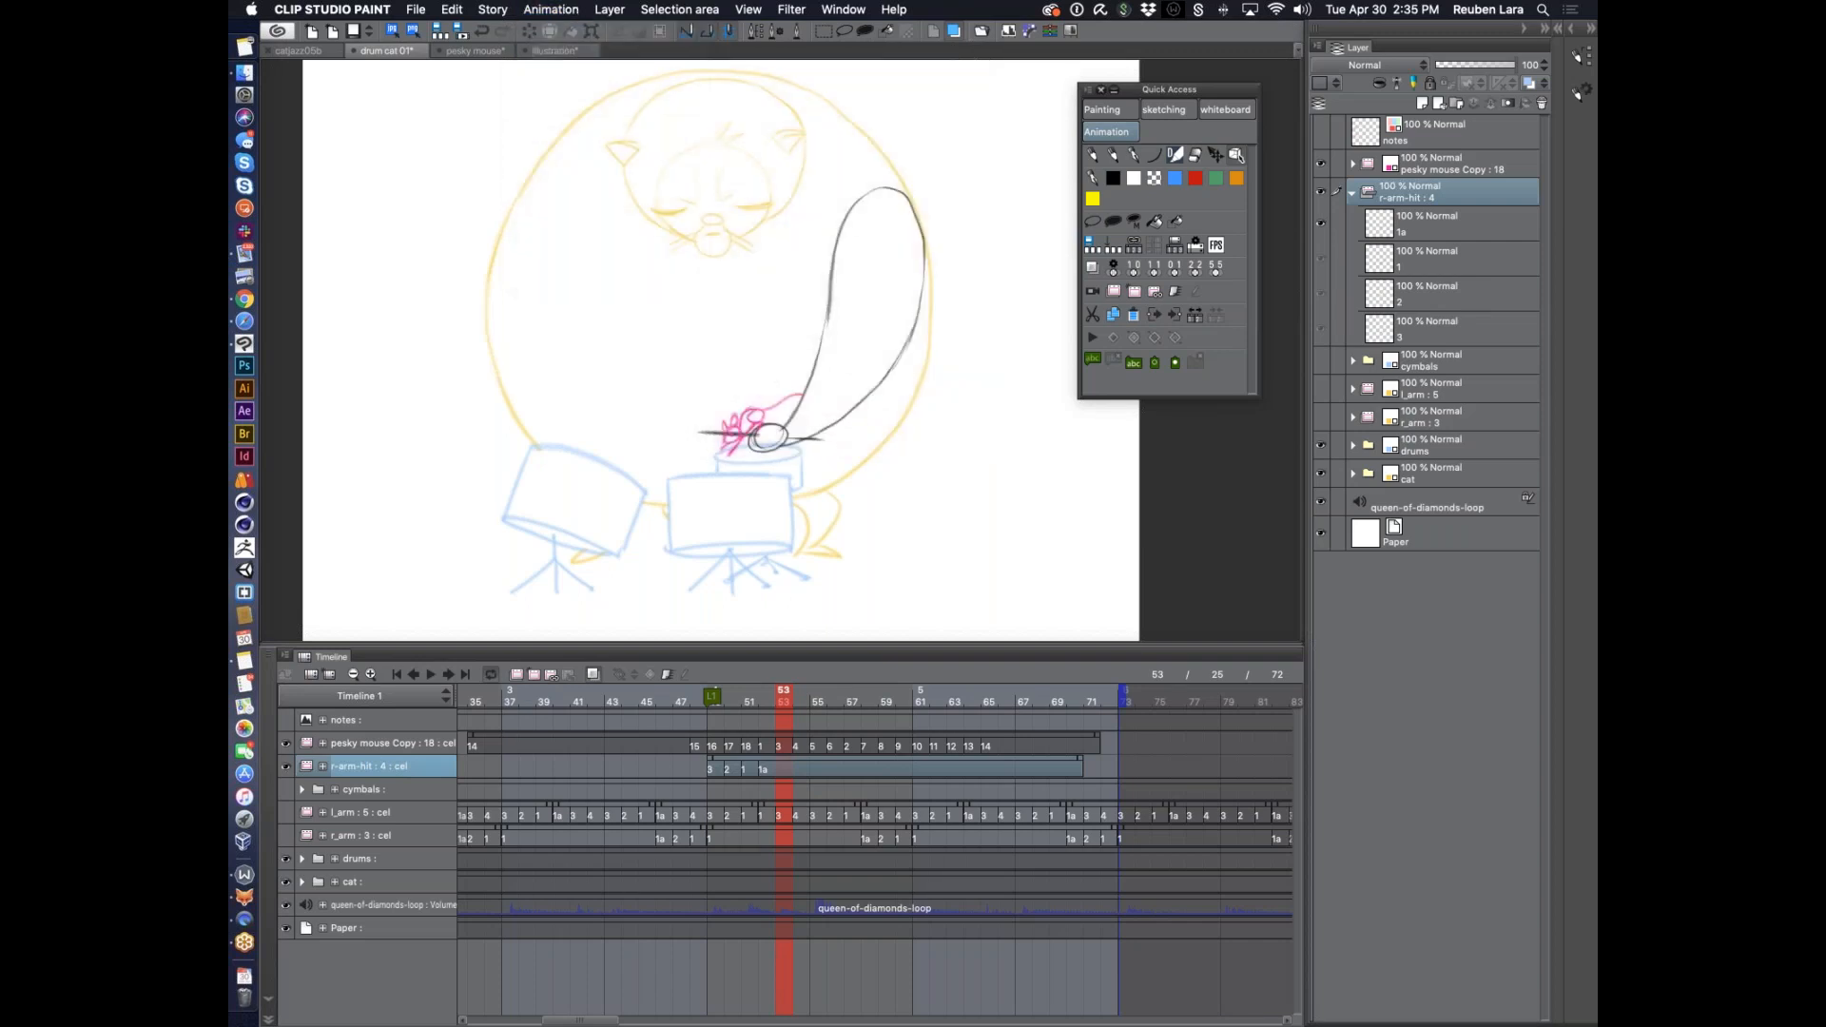
{"action": "left_click", "coordinate": [1177, 318]}
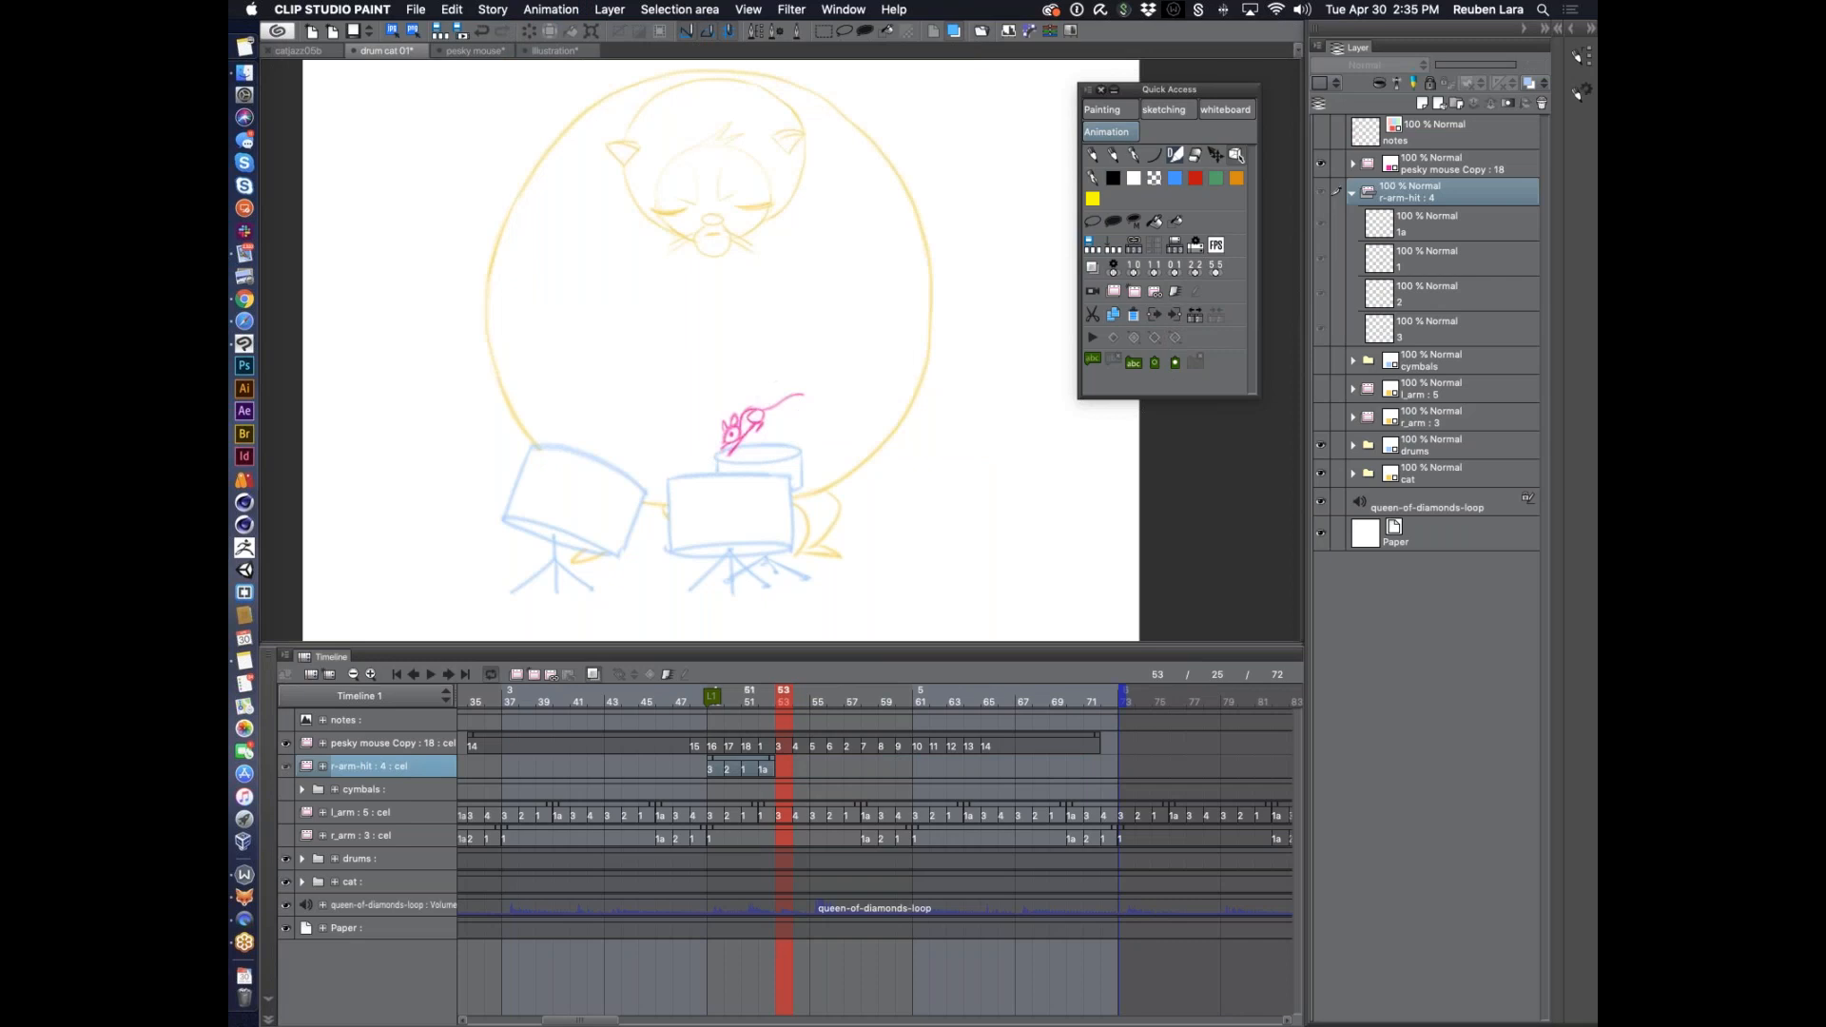
Play the animation to check the timing of the trimmed r-arm-hit clip
{"action": "scroll", "coordinate": [885, 751], "scroll_direction": "left", "scroll_amount": 4}
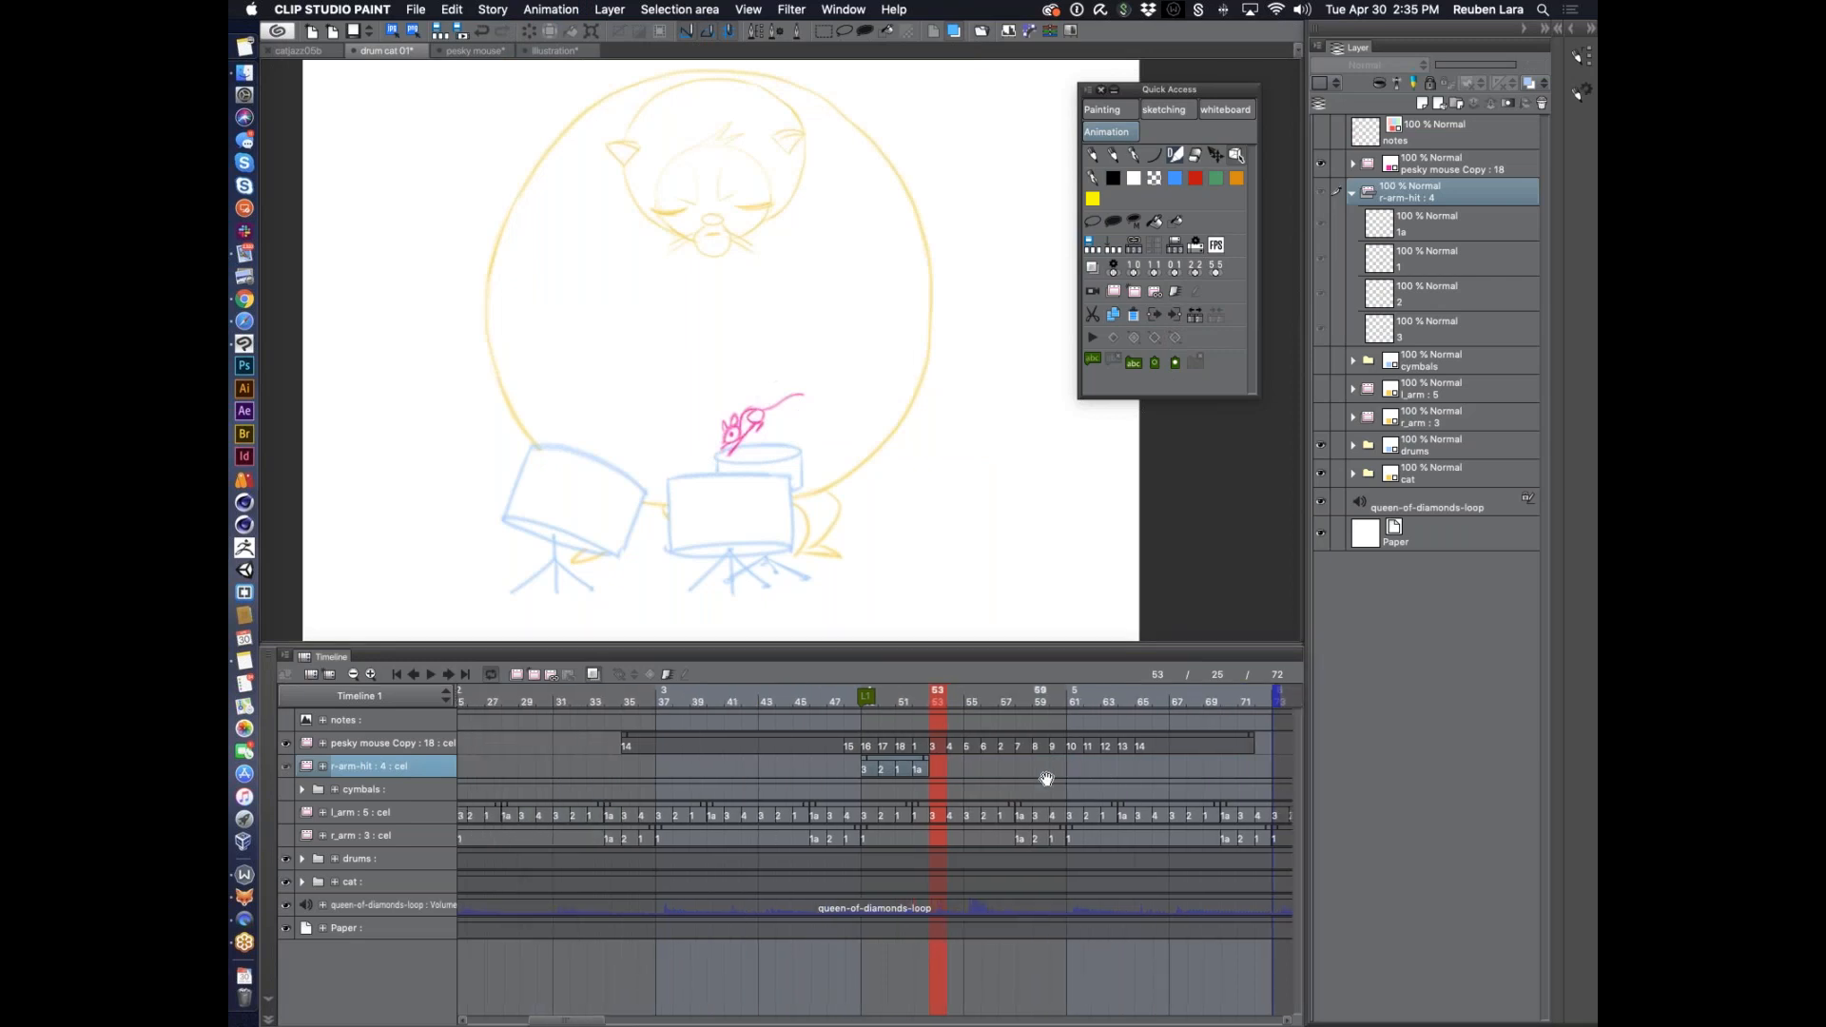
{"action": "left_click", "coordinate": [426, 671]}
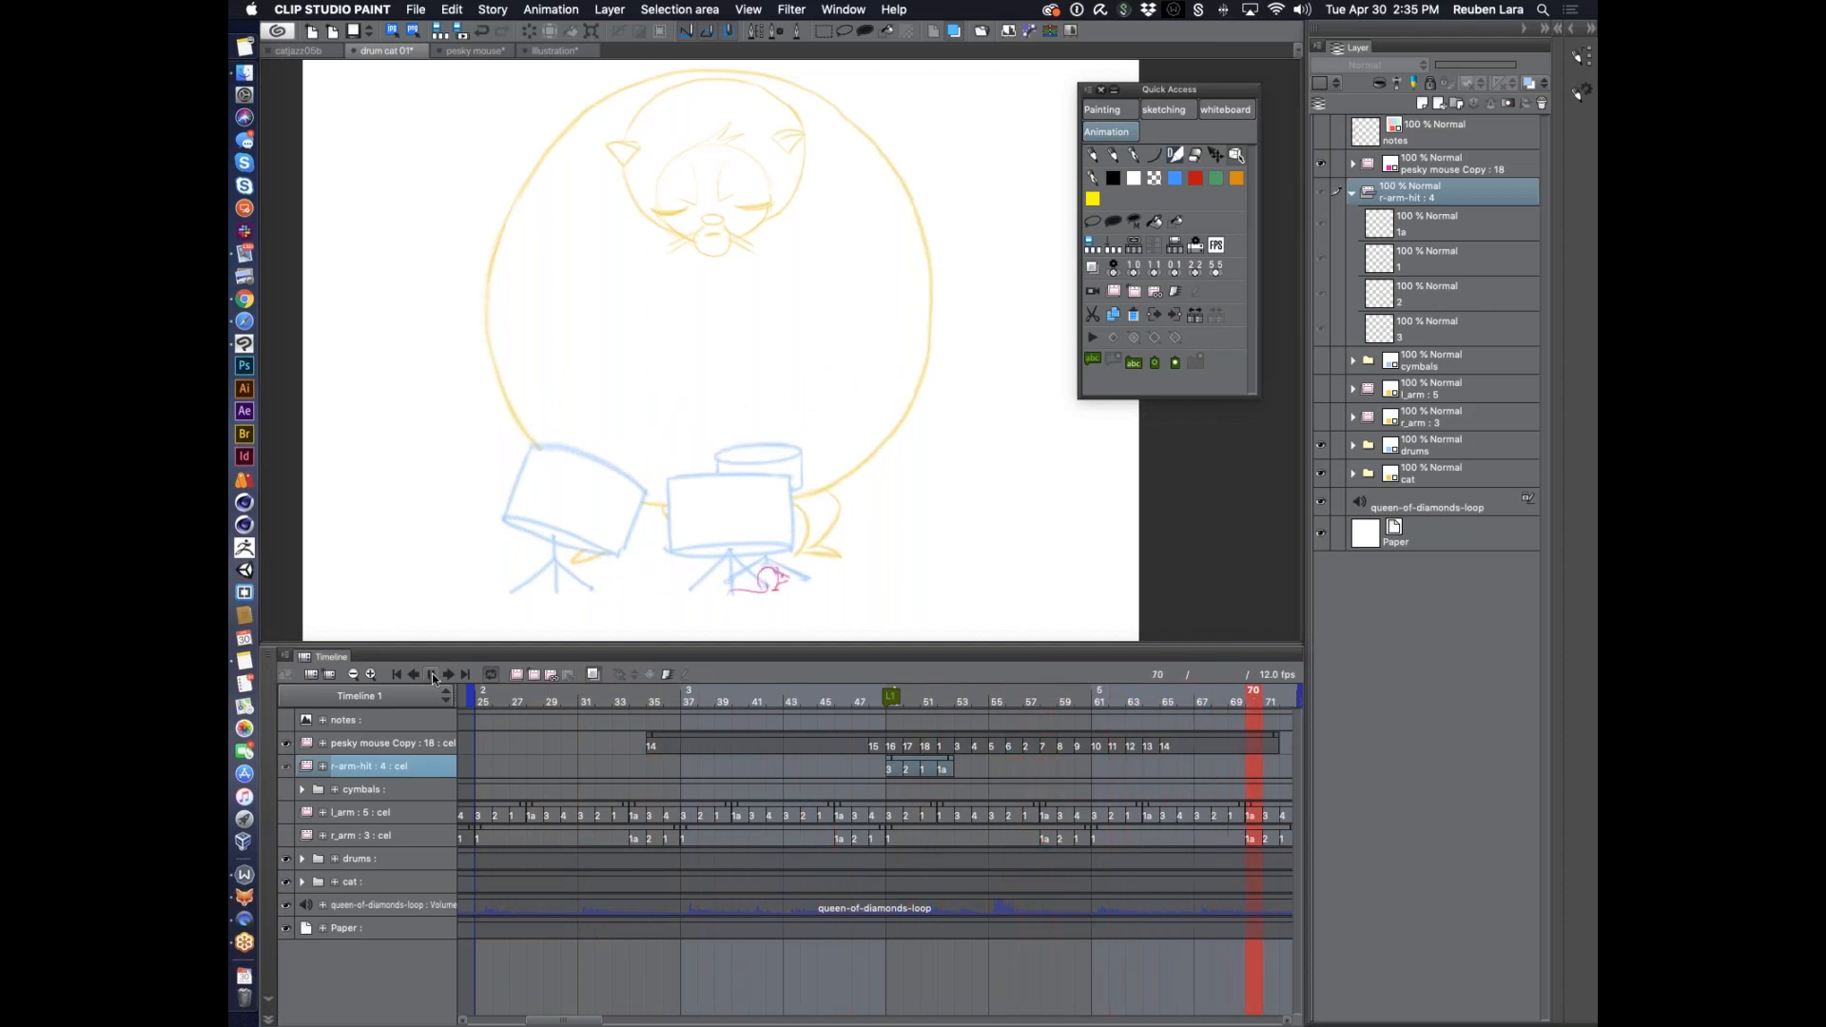
{"action": "left_click", "coordinate": [428, 675]}
Show the r_arm folder and move the start of its clip at frame 49 to frame 53
{"action": "left_click_drag", "start_coordinate": [655, 1020], "coordinate": [592, 1021]}
{"action": "left_click", "coordinate": [719, 688]}
{"action": "left_click", "coordinate": [286, 836]}
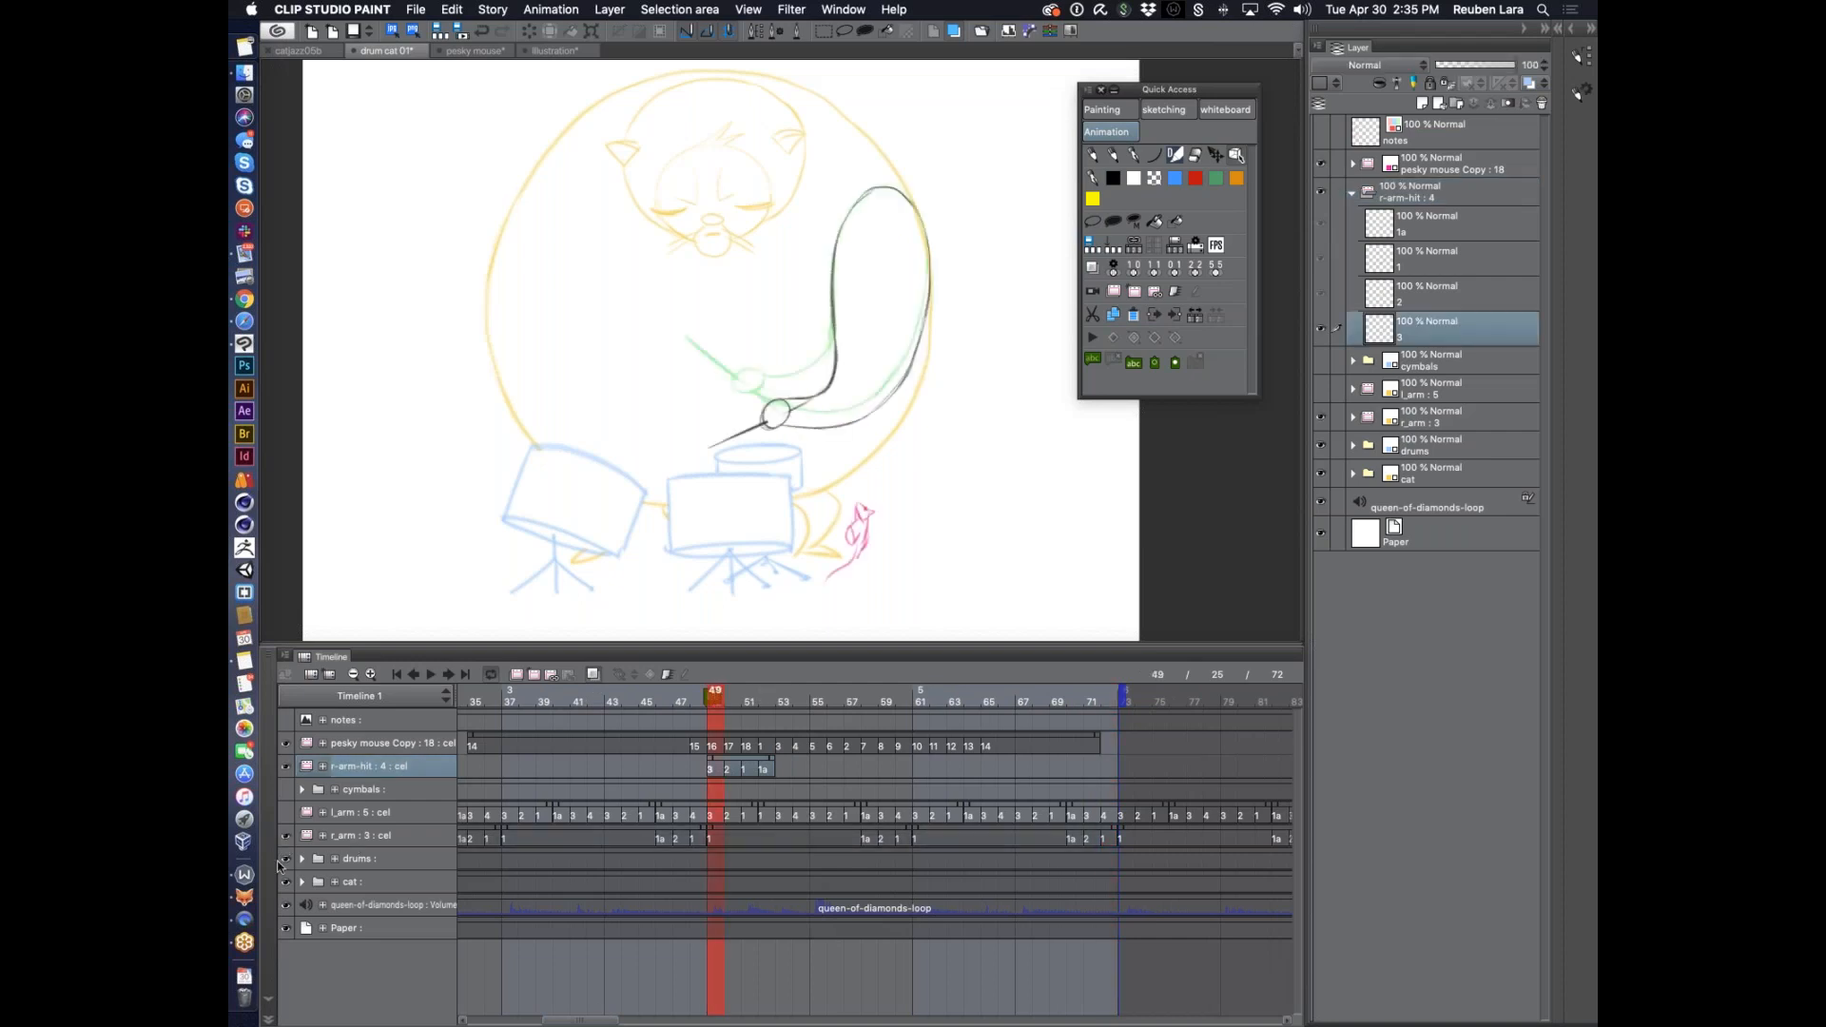
{"action": "left_click", "coordinate": [402, 841]}
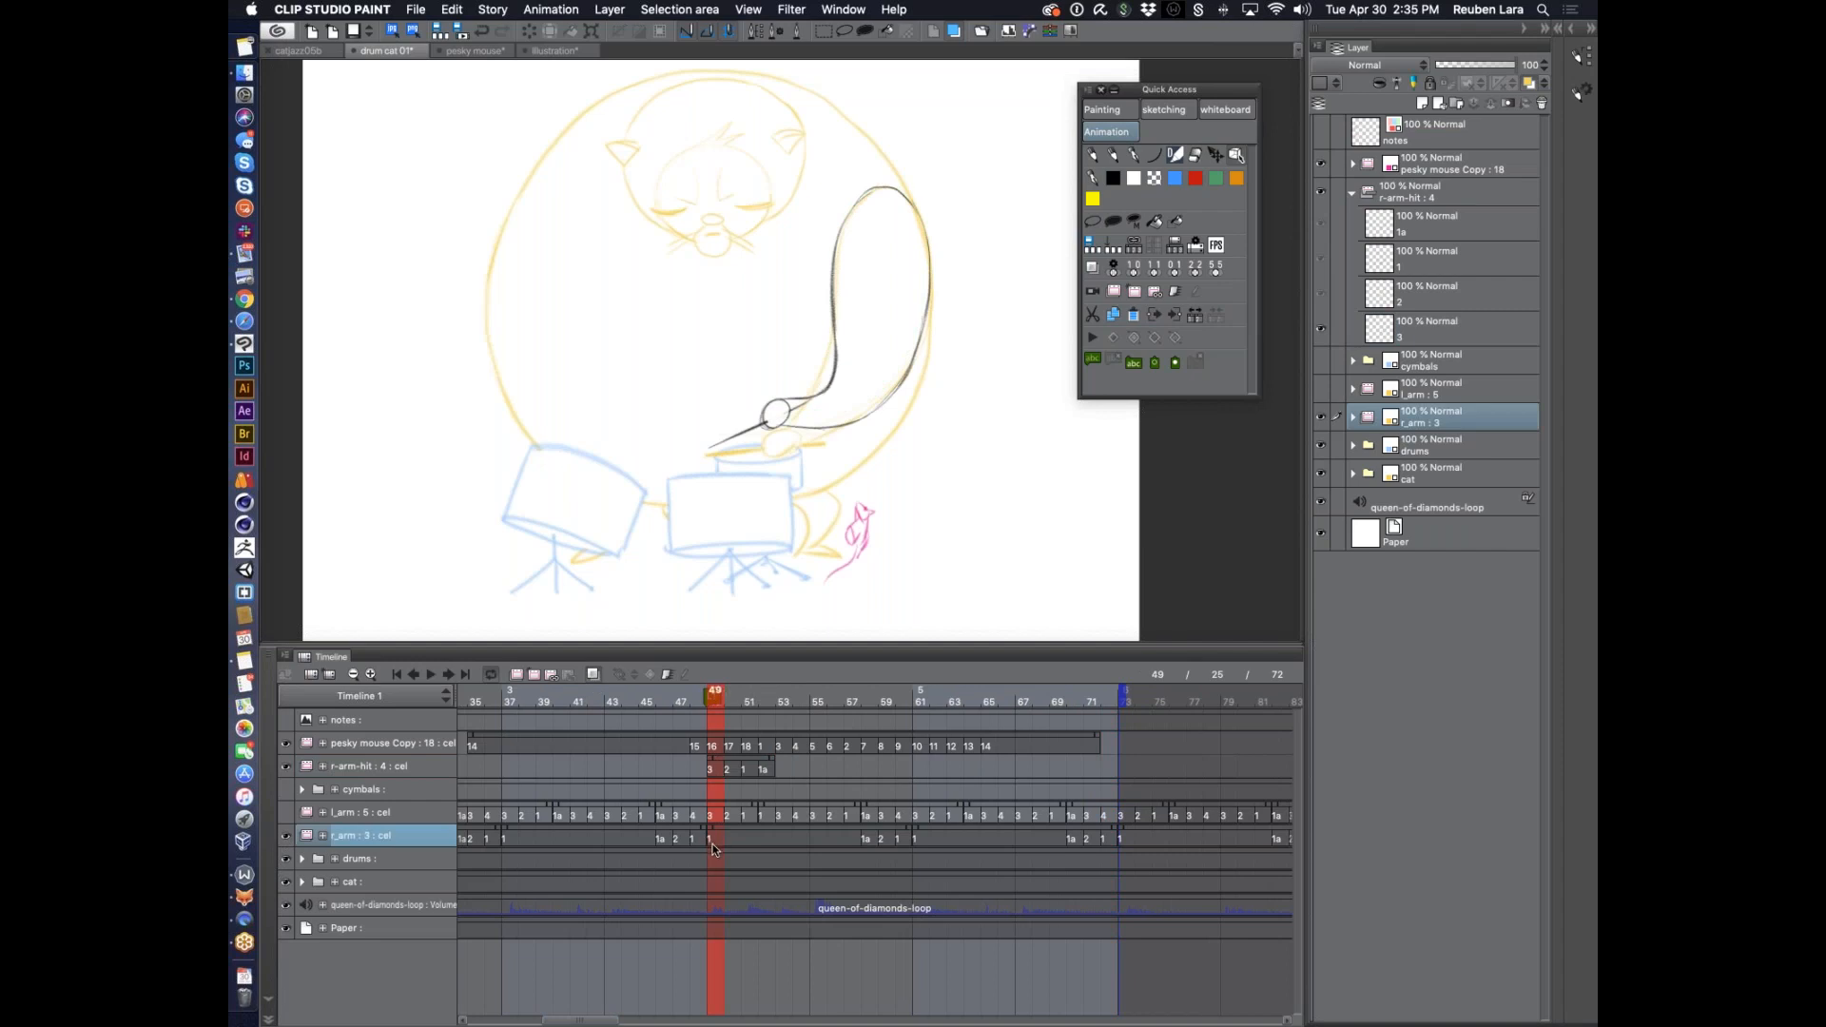
{"action": "left_click_drag", "start_coordinate": [709, 831], "coordinate": [777, 832]}
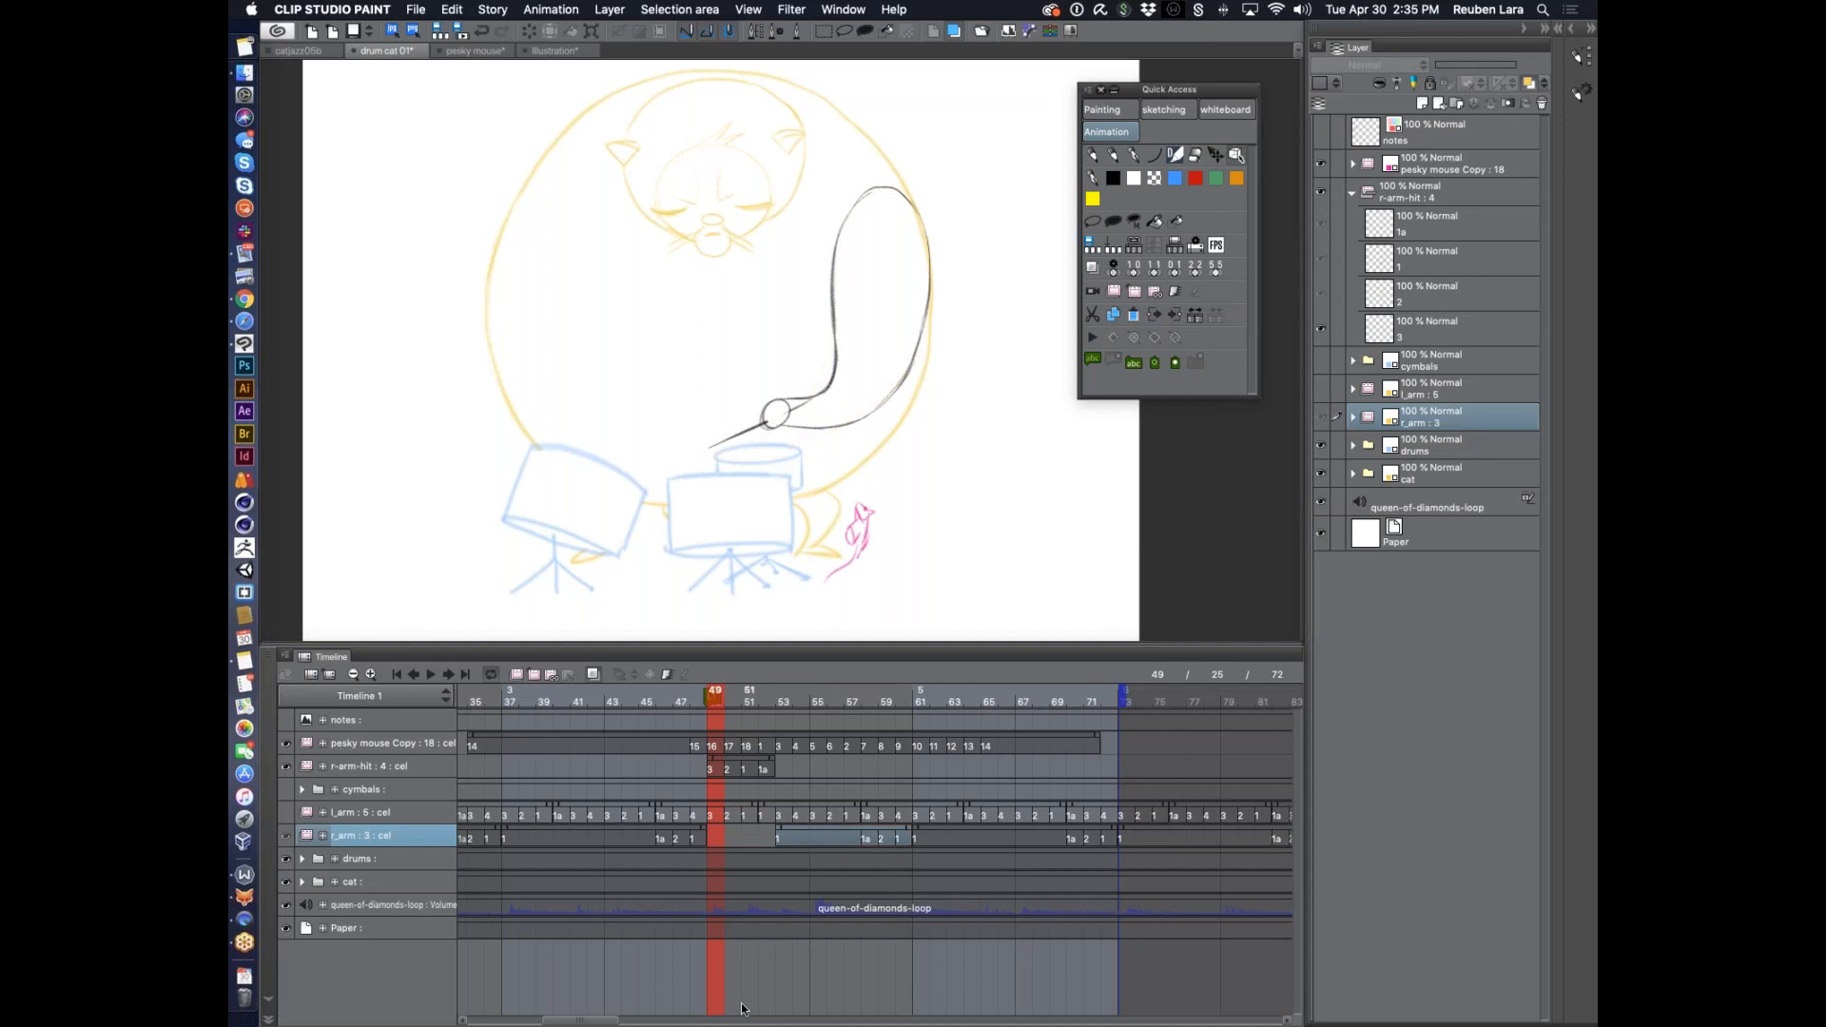
Play the animation to check the handover between the r-arm-hit and r_arm clips
{"action": "key", "text": "space"}
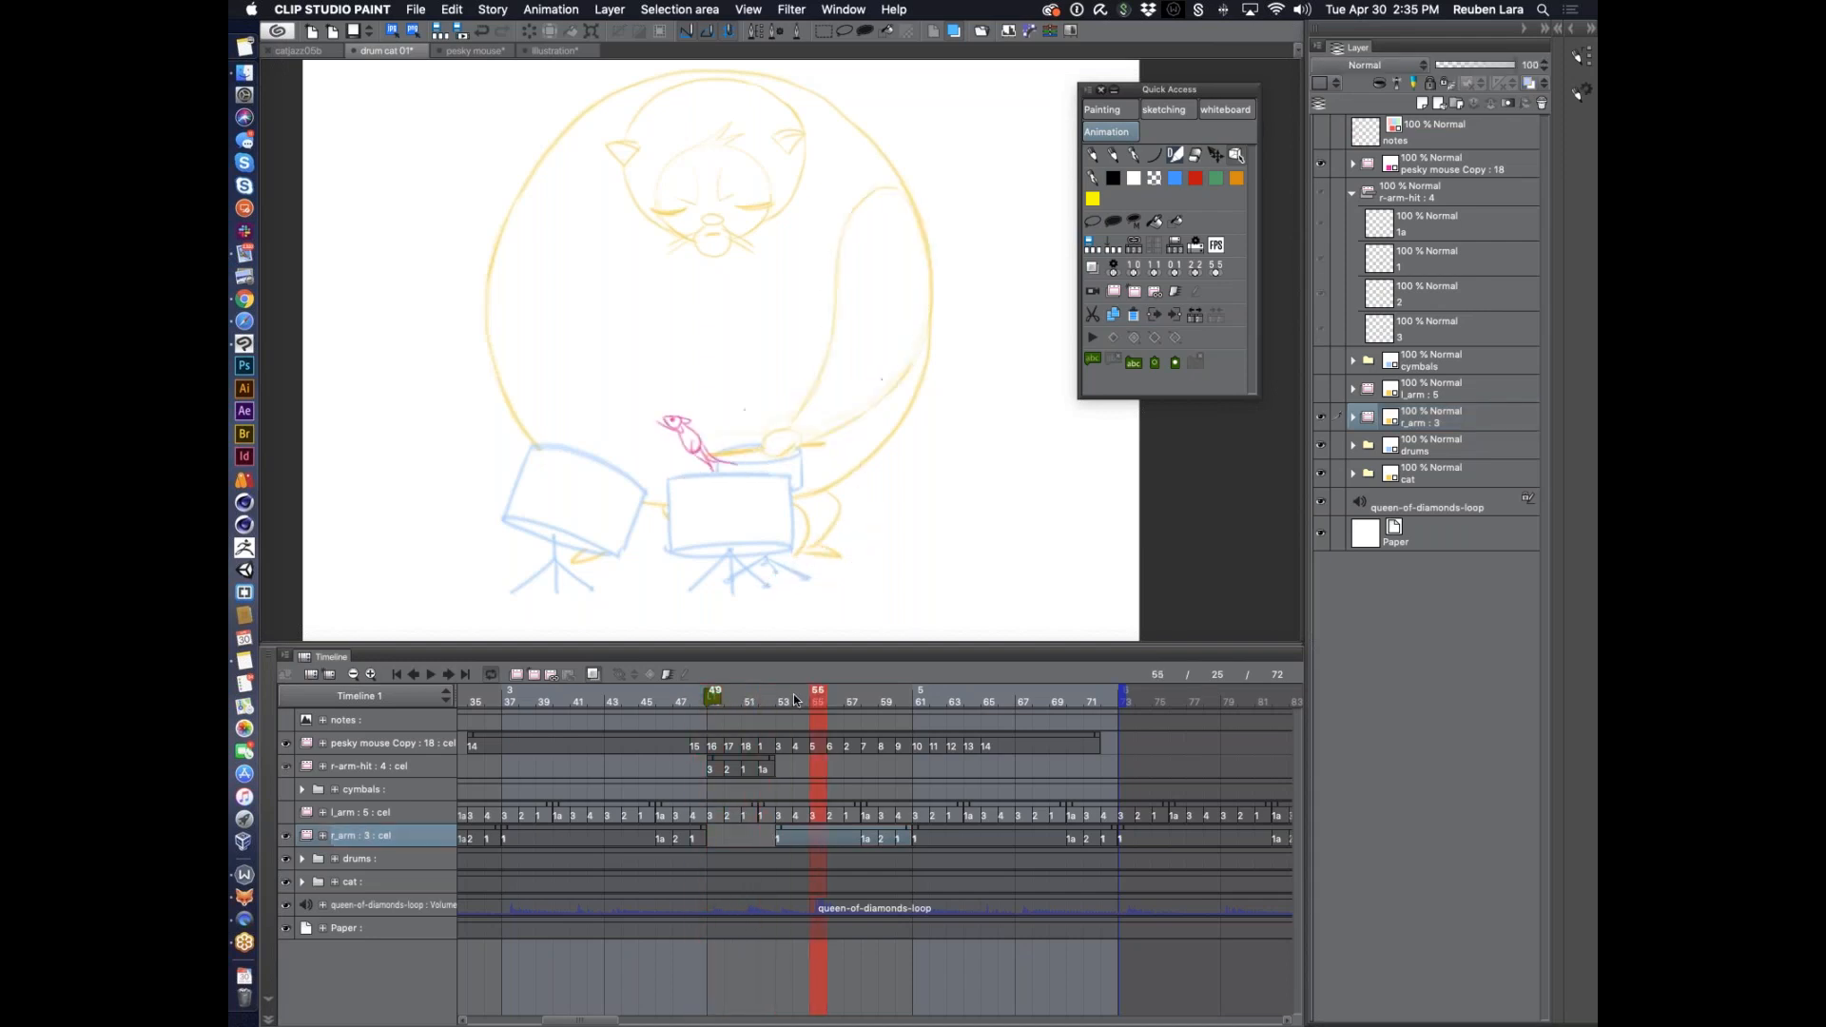
{"action": "left_click", "coordinate": [432, 676]}
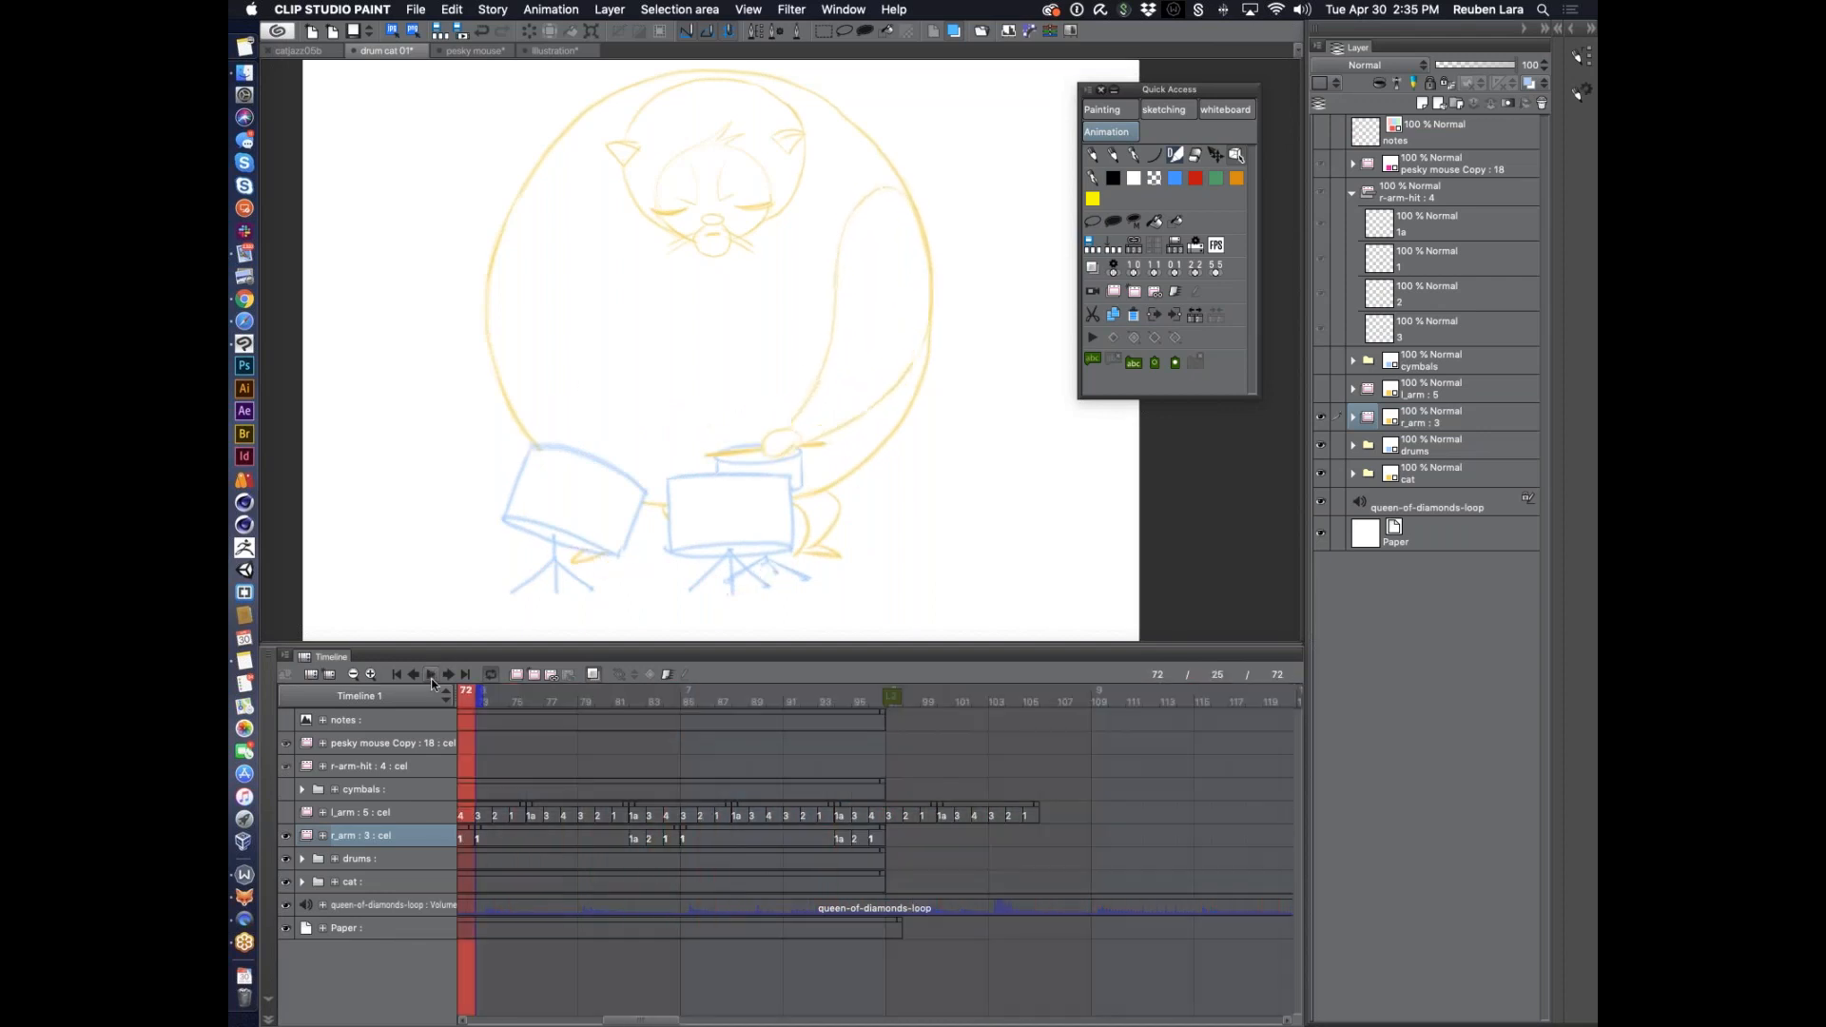
{"action": "left_click_drag", "start_coordinate": [641, 1019], "coordinate": [558, 1022]}
{"action": "left_click", "coordinate": [616, 694]}
Create a new animation folder above r-arm-hit and name it l-arm-hit
{"action": "left_click", "coordinate": [385, 764]}
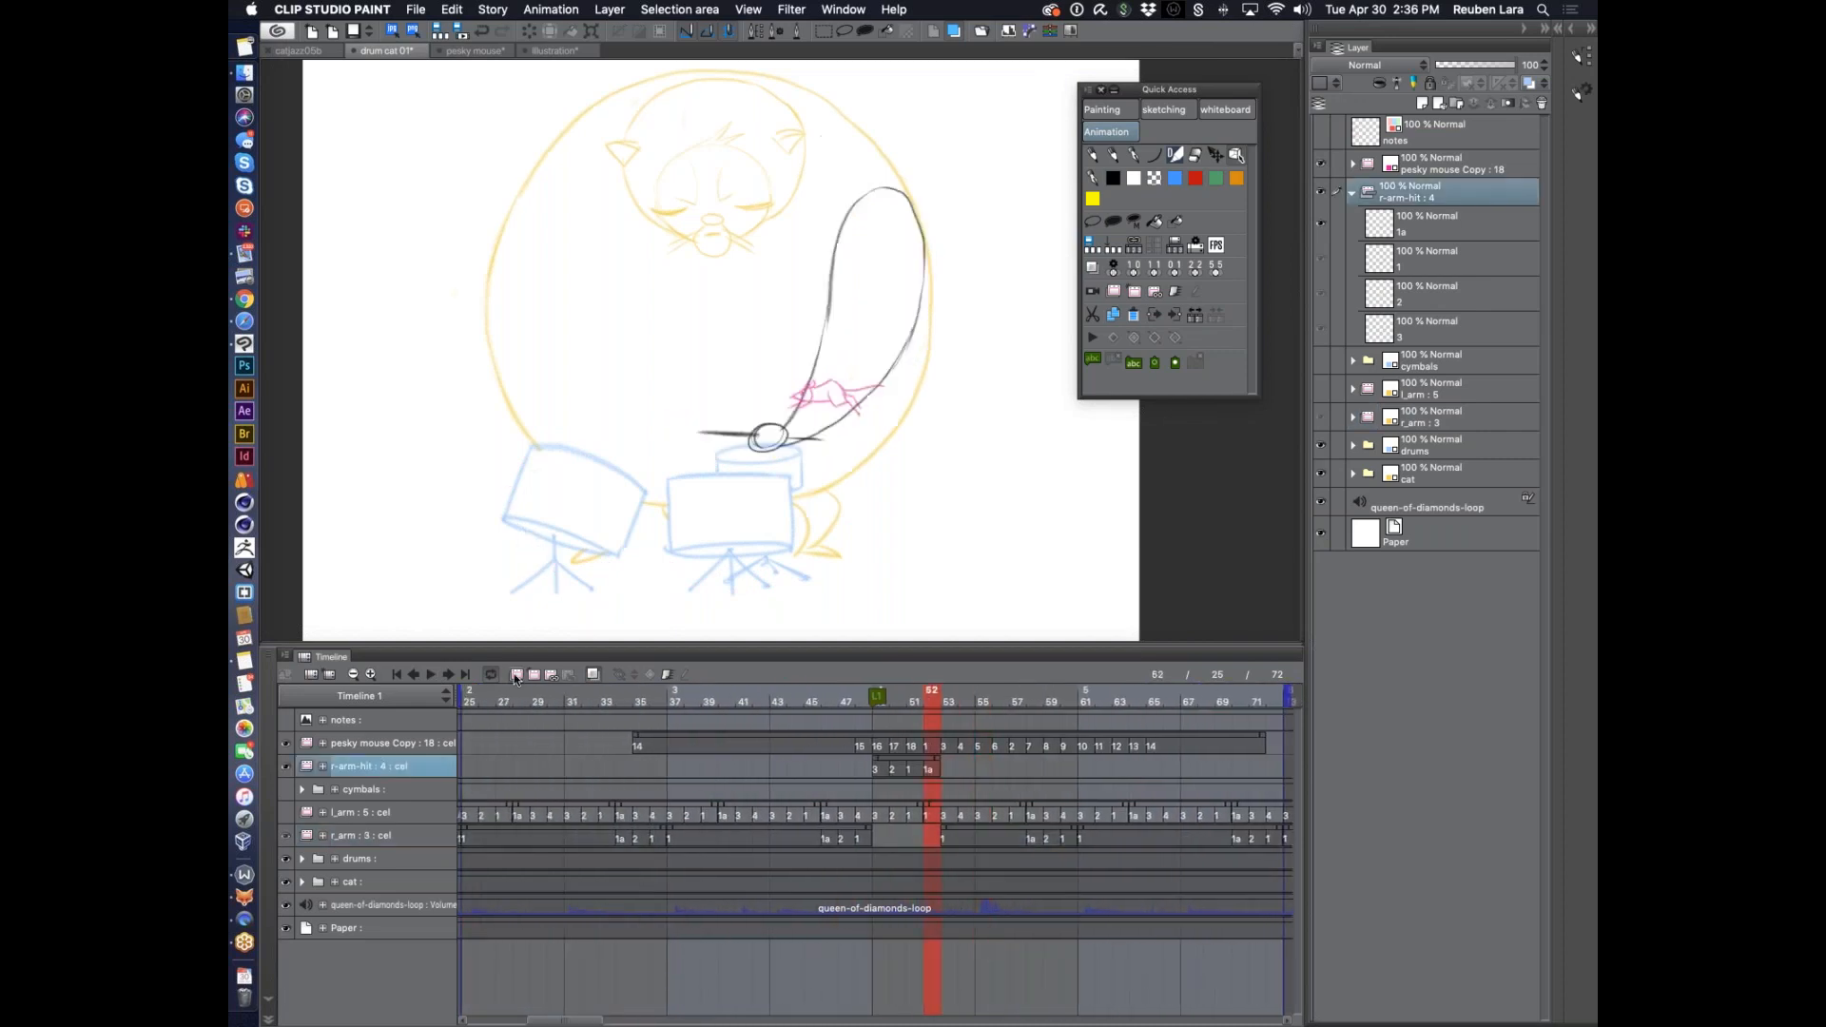
{"action": "left_click", "coordinate": [517, 674]}
{"action": "double_click", "coordinate": [348, 767]}
{"action": "key", "text": "BackSpace"}
{"action": "type", "text": "l-arm"}
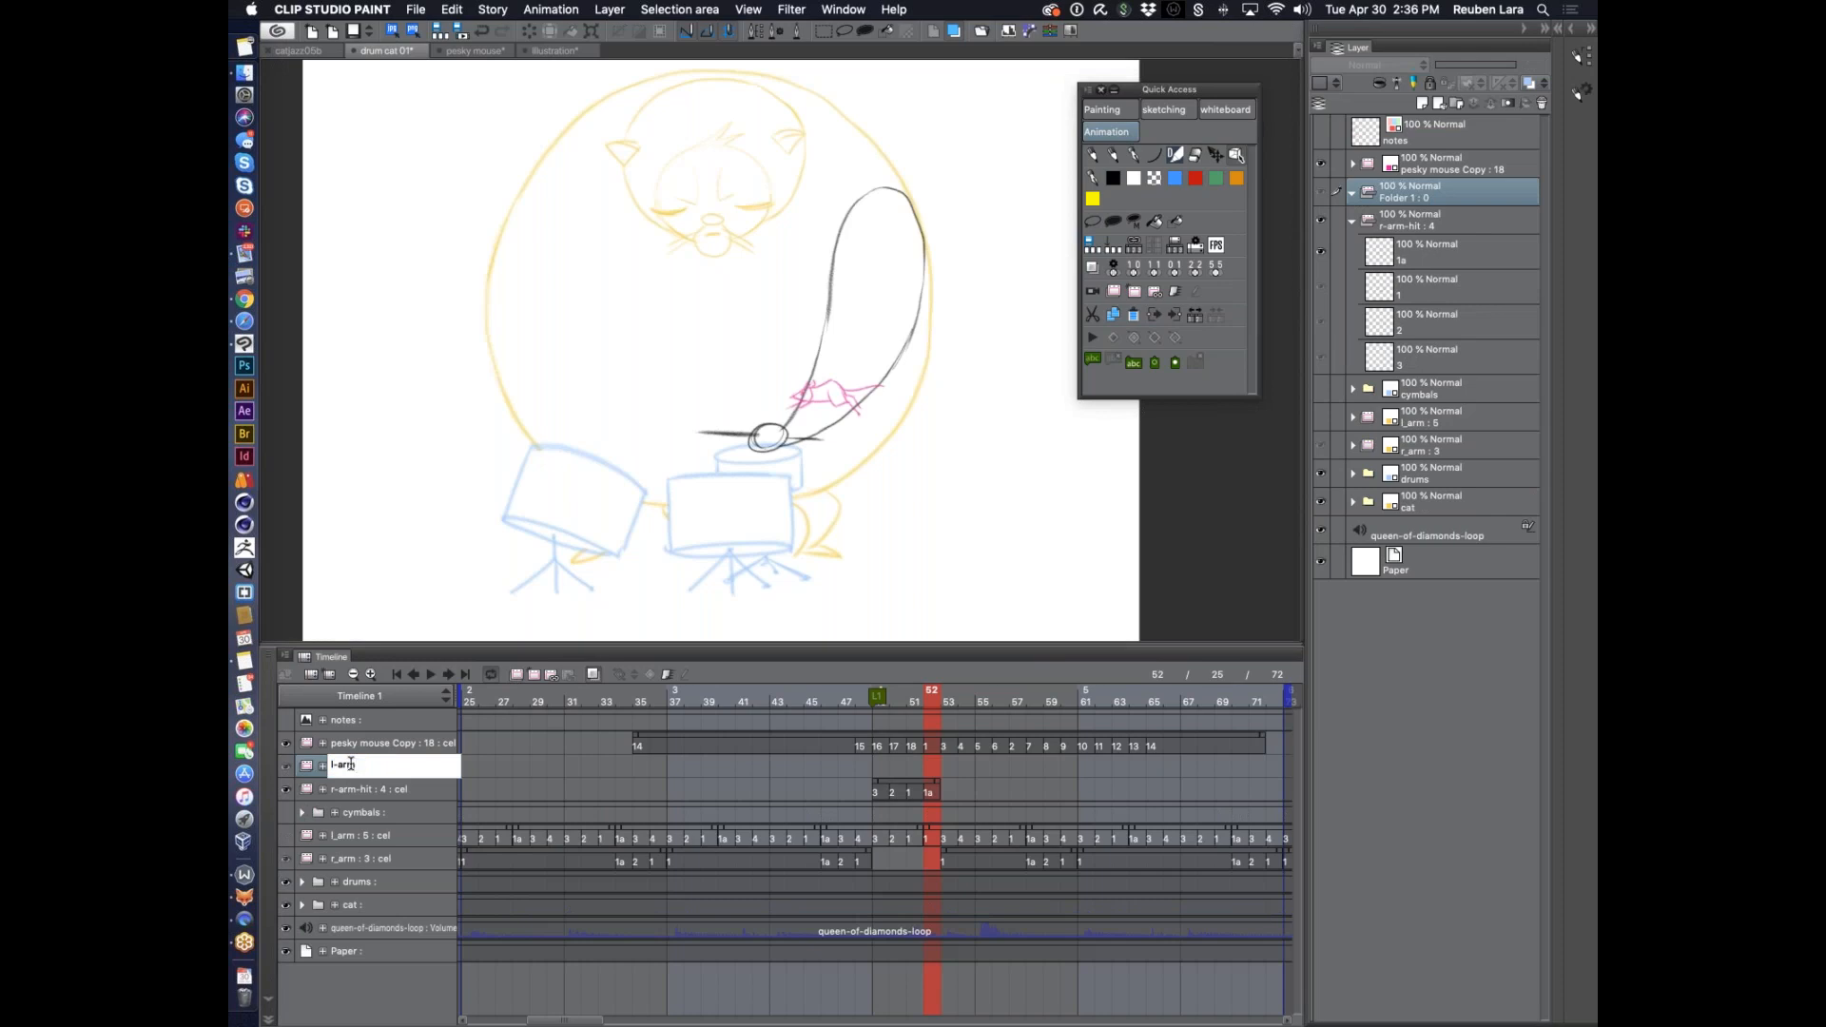
{"action": "type", "text": "-hit"}
{"action": "key", "text": "Return"}
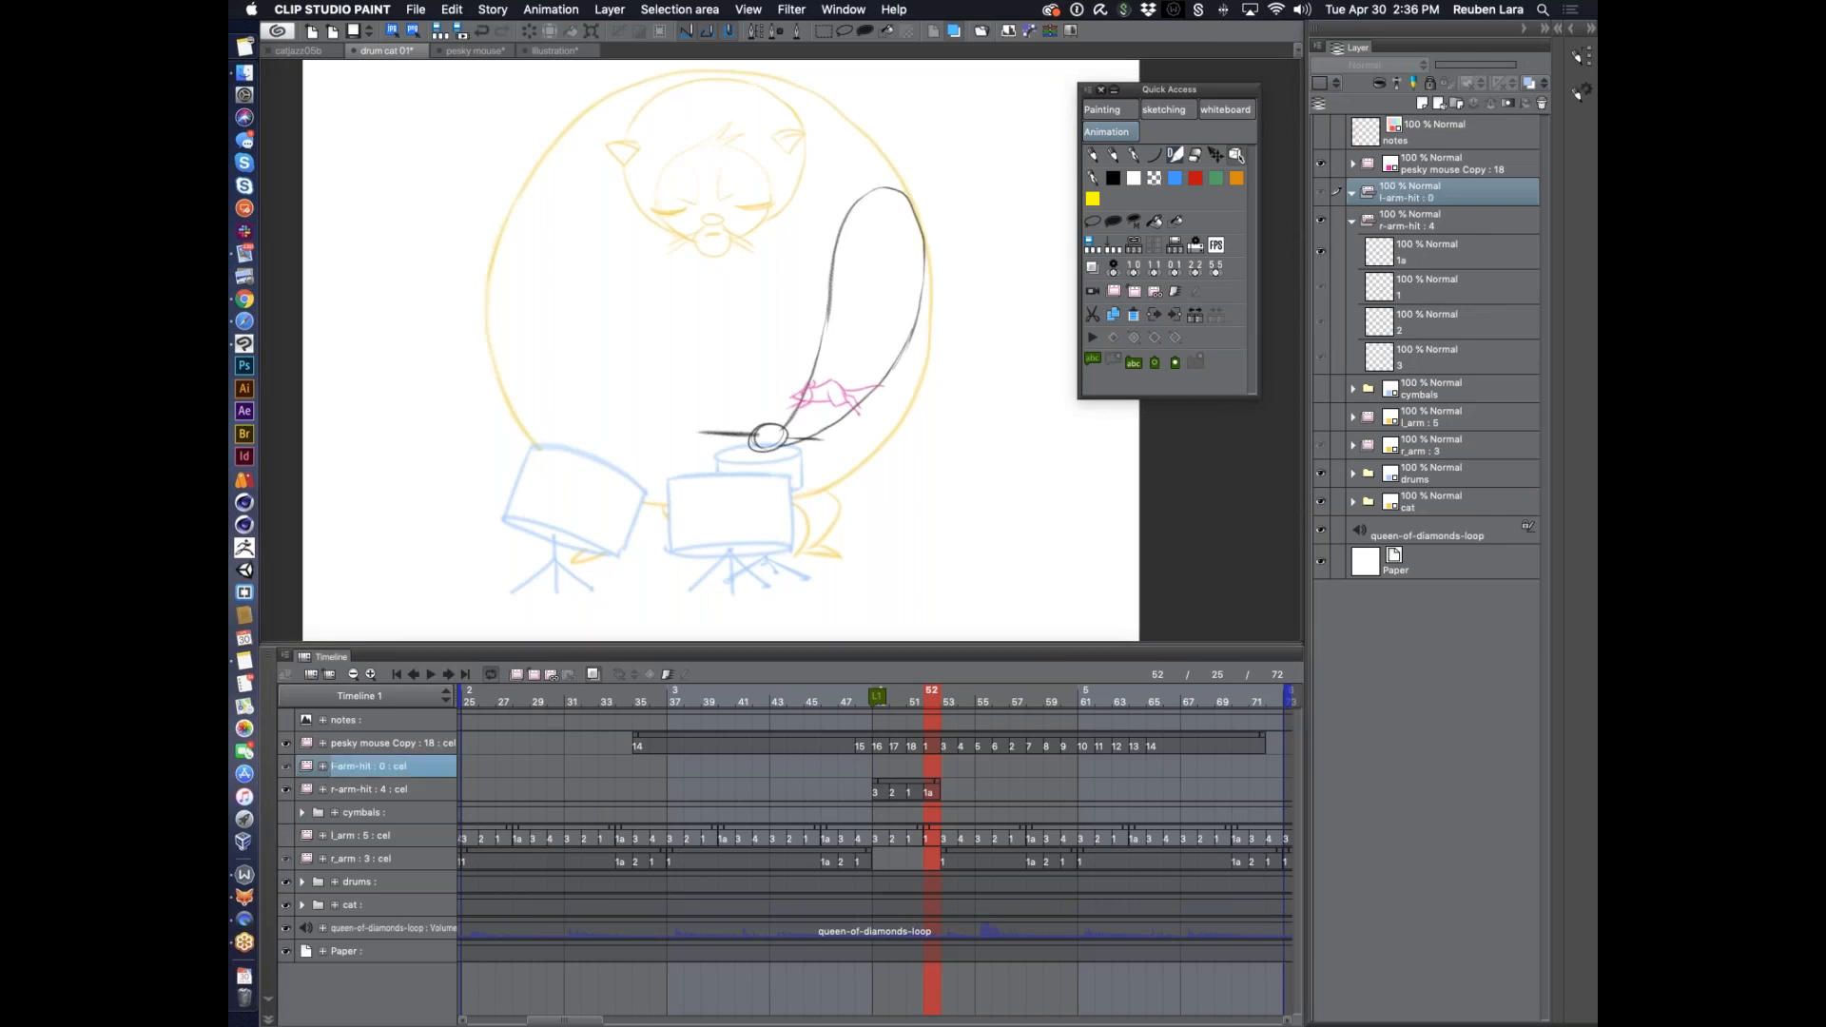
Add a new cel to l-arm-hit at frame 51 and show the l_arm folder for reference
{"action": "mouse_move", "coordinate": [931, 698]}
{"action": "left_mouse_down"}
{"action": "mouse_move", "coordinate": [900, 699]}
{"action": "mouse_move", "coordinate": [932, 698]}
{"action": "mouse_move", "coordinate": [915, 698]}
{"action": "left_mouse_up"}
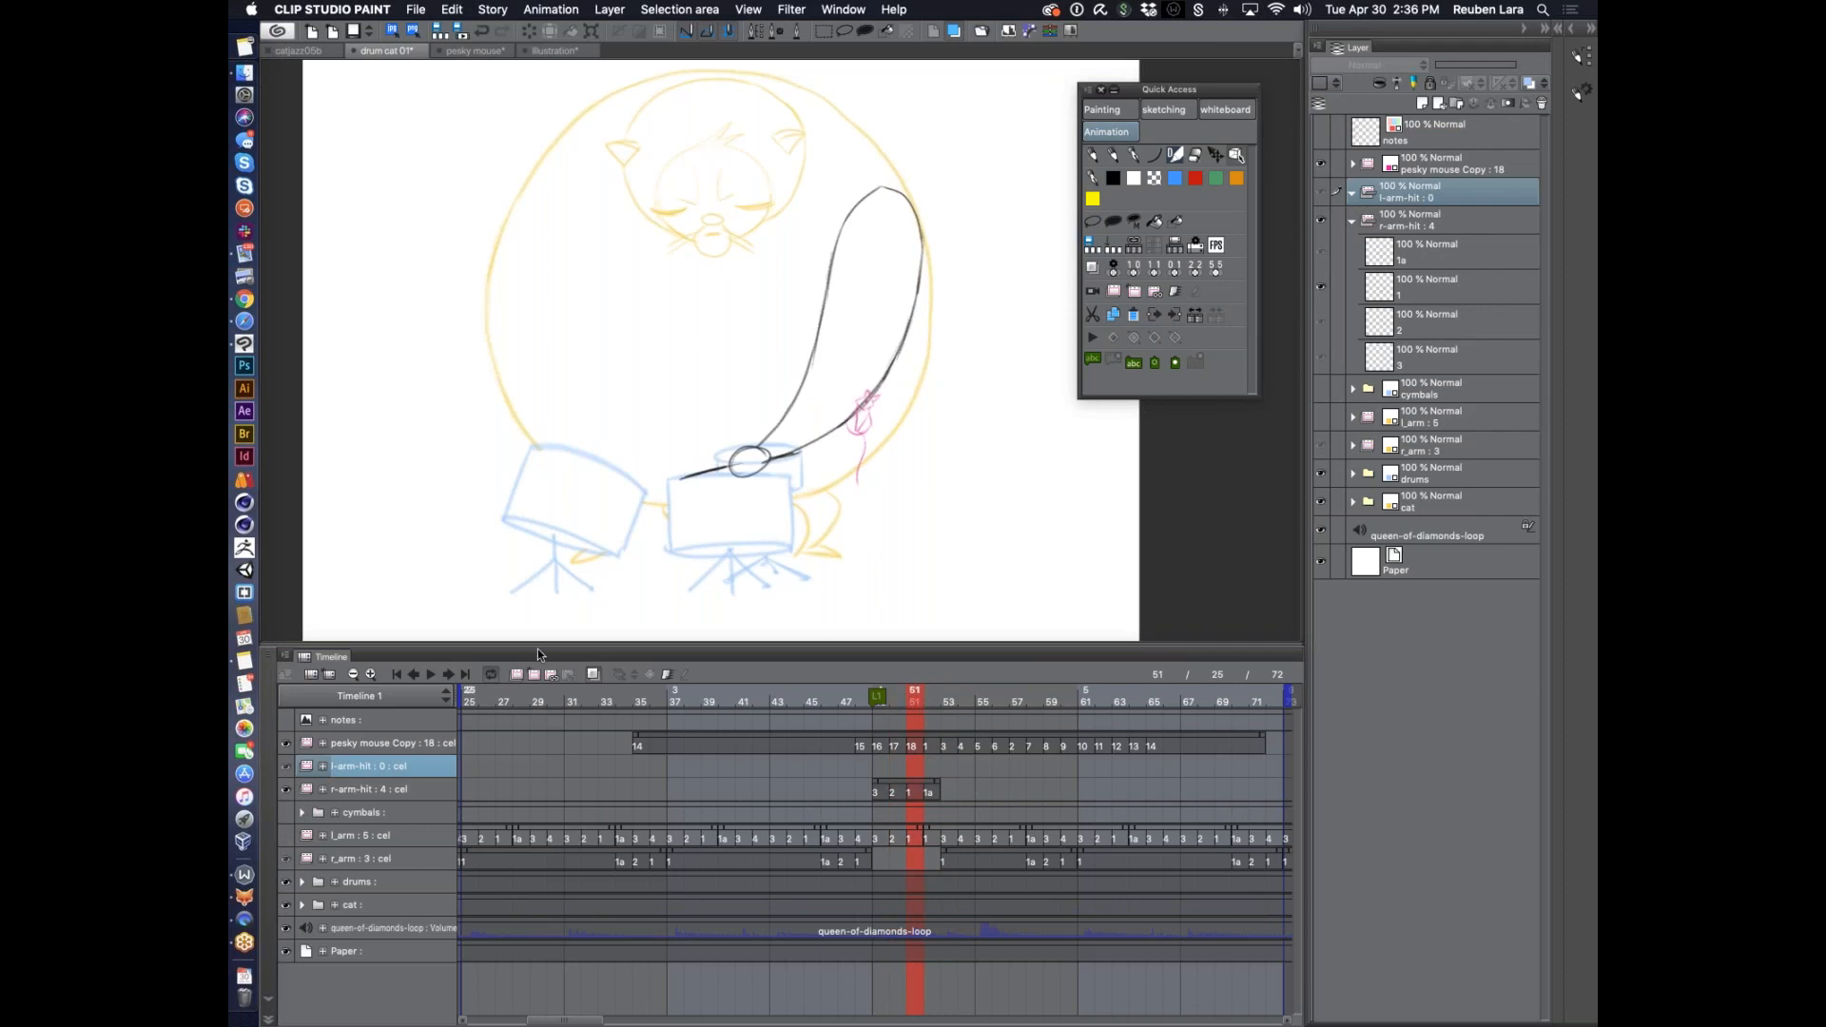
{"action": "left_click", "coordinate": [534, 674]}
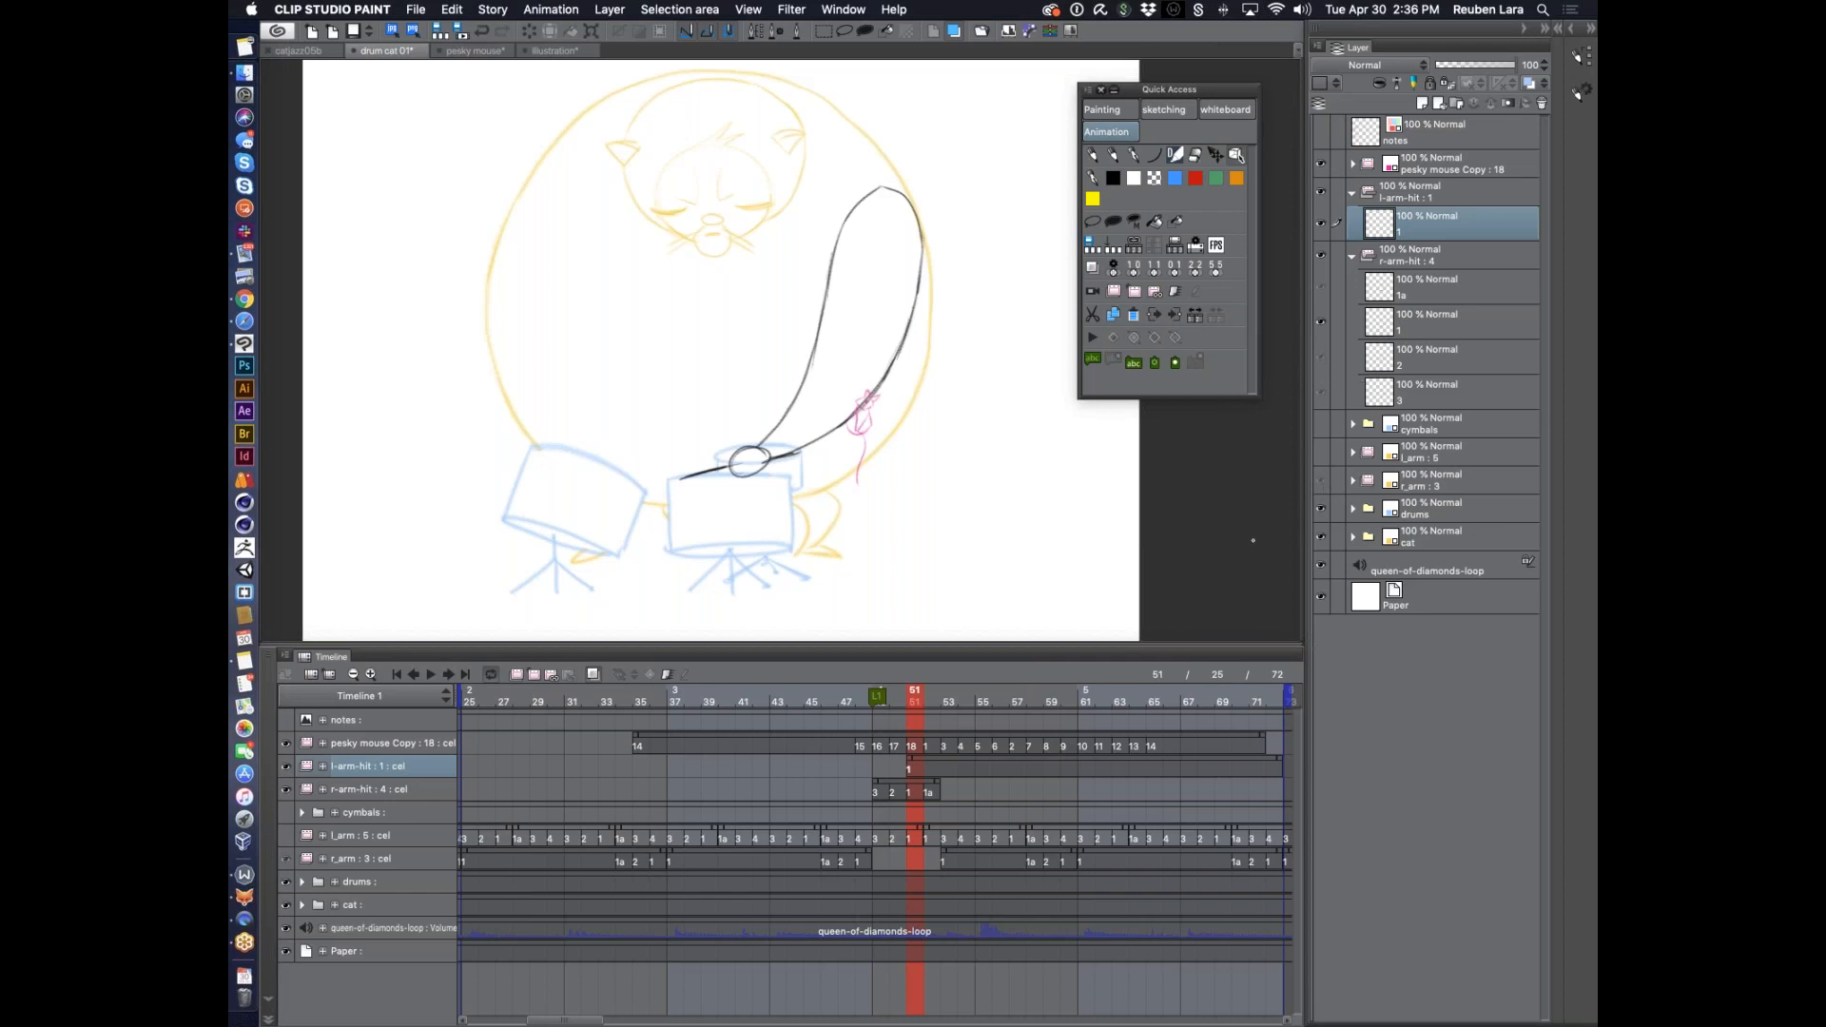
{"action": "left_click", "coordinate": [1323, 454]}
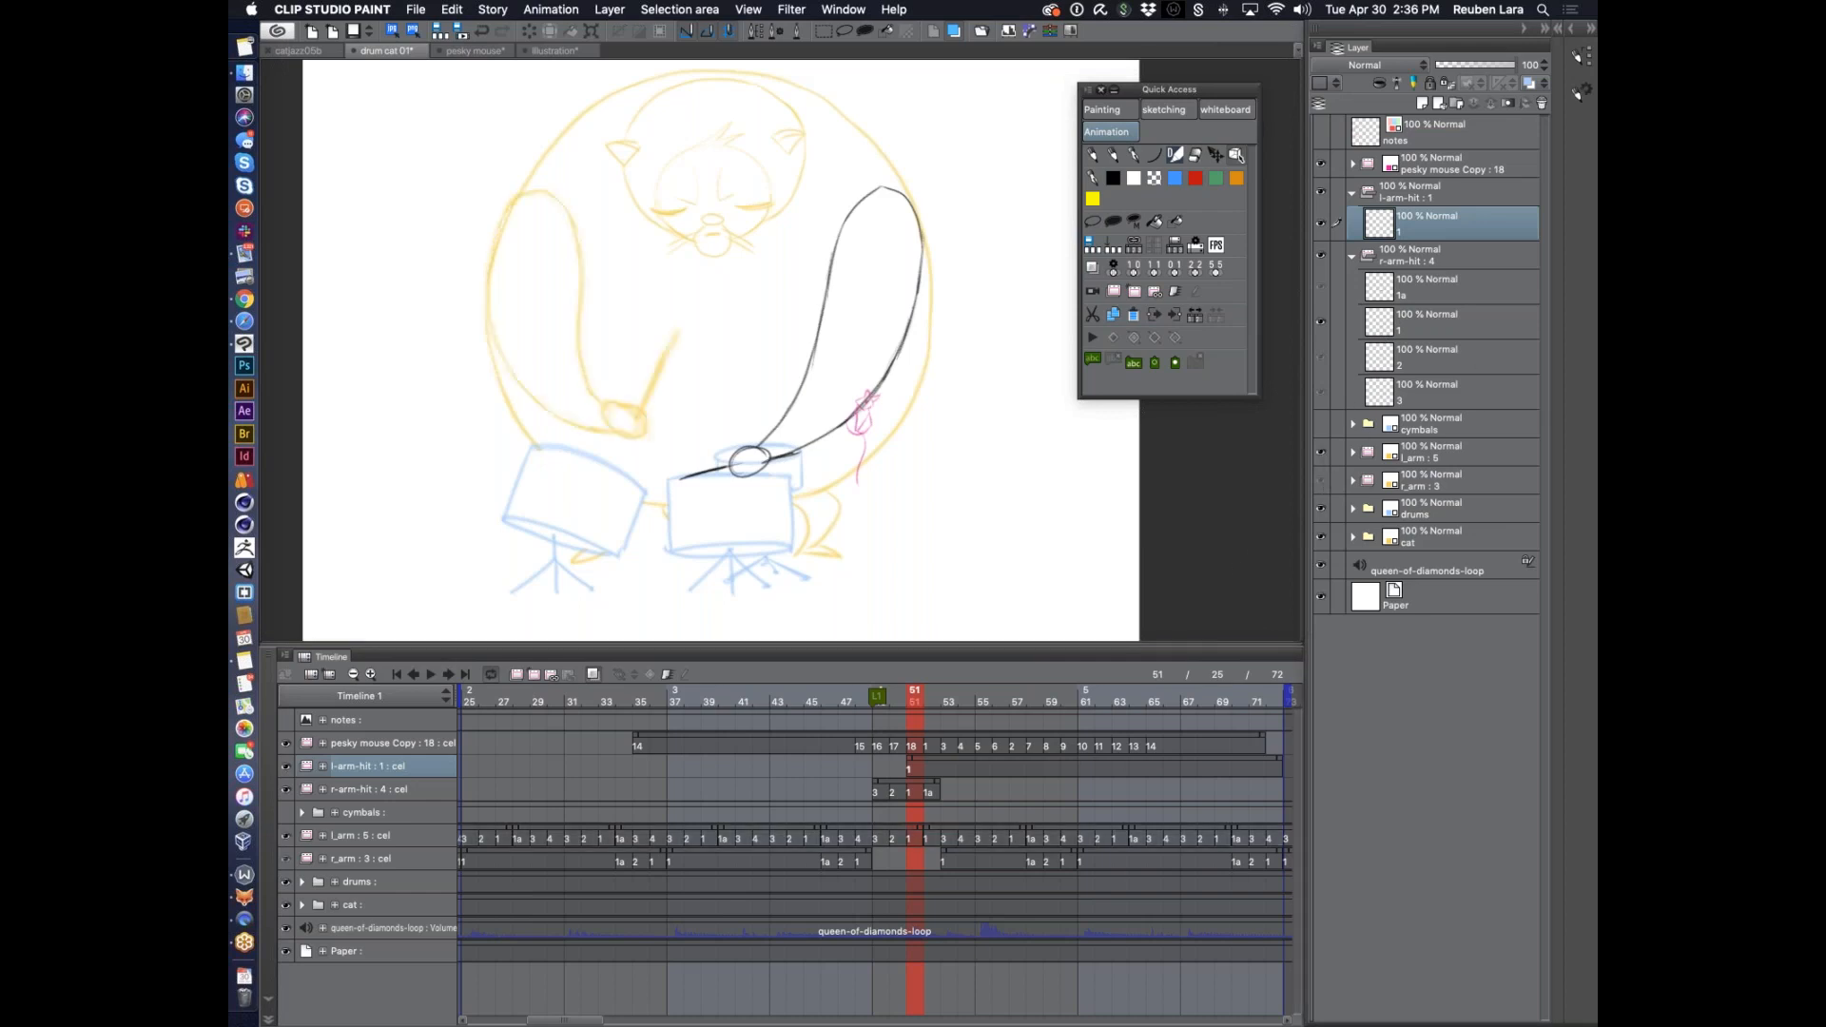
At frame 53, sketch the striking arm with its hand and drumstick over the tilted drum on l-arm-hit cel 1
{"action": "mouse_move", "coordinate": [914, 698]}
{"action": "left_mouse_down"}
{"action": "mouse_move", "coordinate": [882, 698]}
{"action": "mouse_move", "coordinate": [916, 699]}
{"action": "left_mouse_up"}
{"action": "mouse_move", "coordinate": [932, 700]}
{"action": "left_mouse_down"}
{"action": "mouse_move", "coordinate": [1038, 699]}
{"action": "mouse_move", "coordinate": [989, 698]}
{"action": "mouse_move", "coordinate": [1024, 694]}
{"action": "left_mouse_up"}
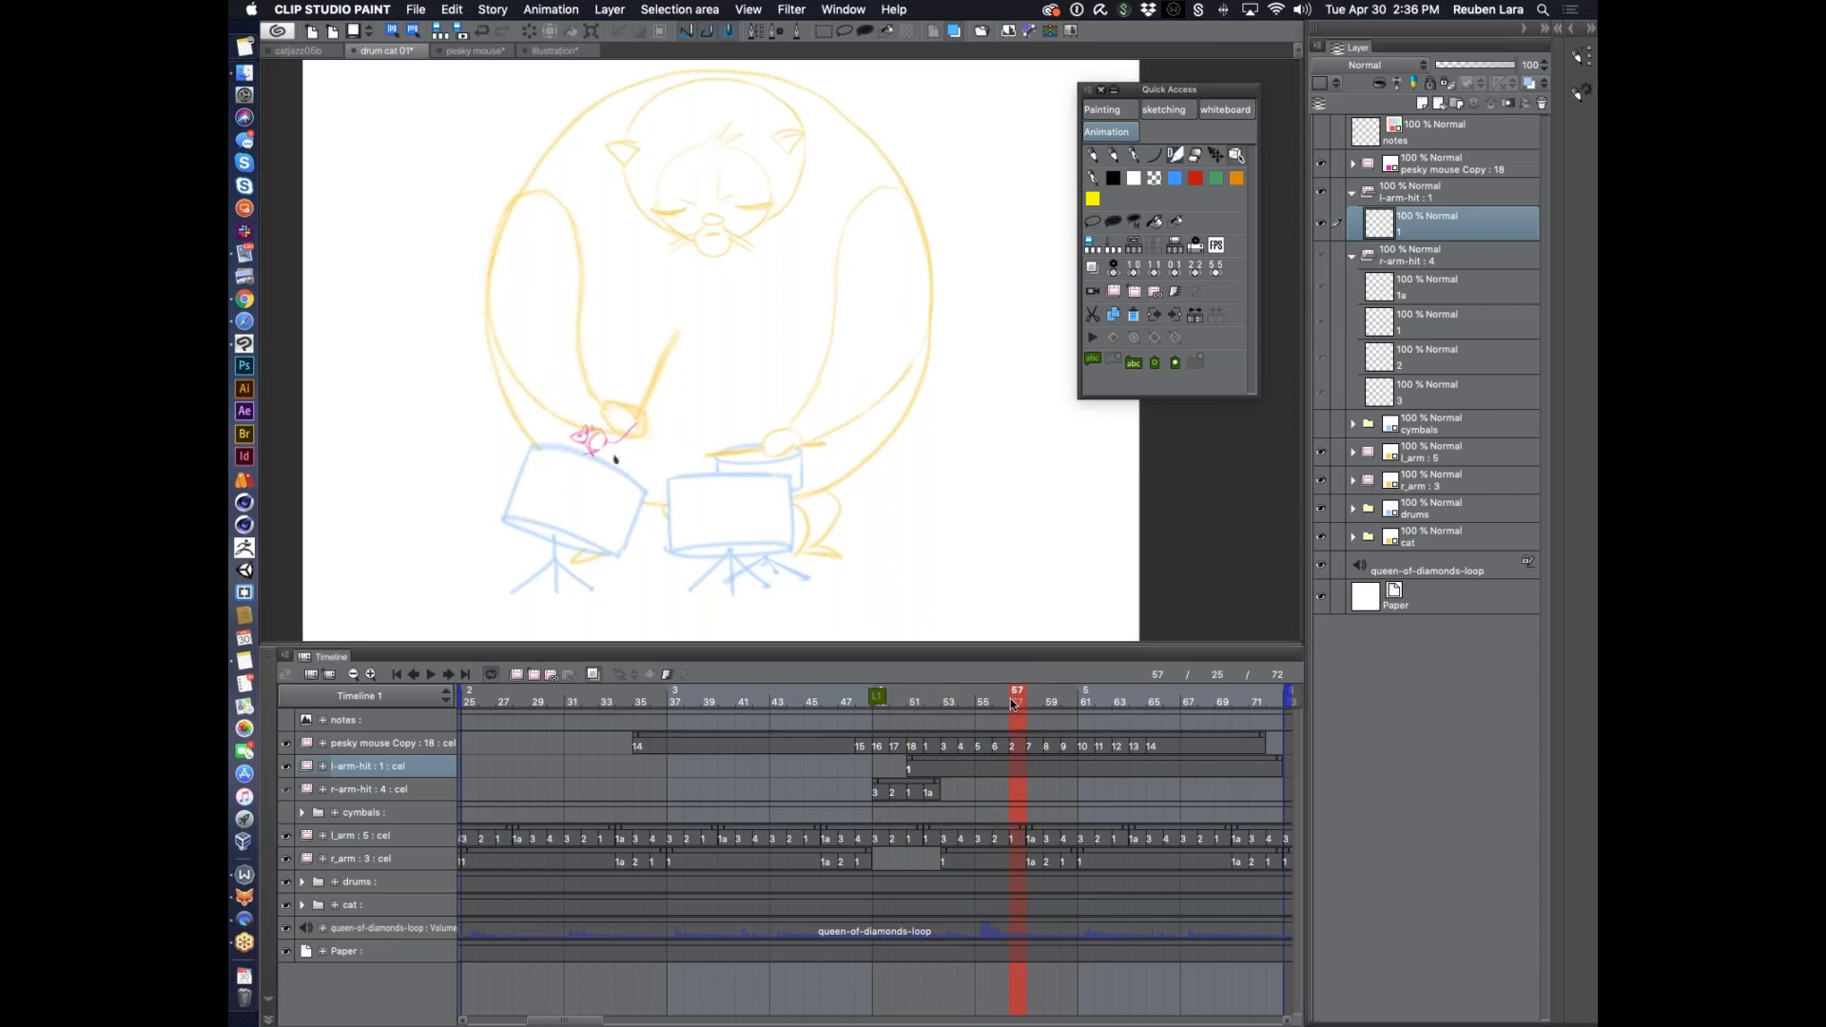
{"action": "left_click_drag", "start_coordinate": [1017, 697], "coordinate": [944, 700]}
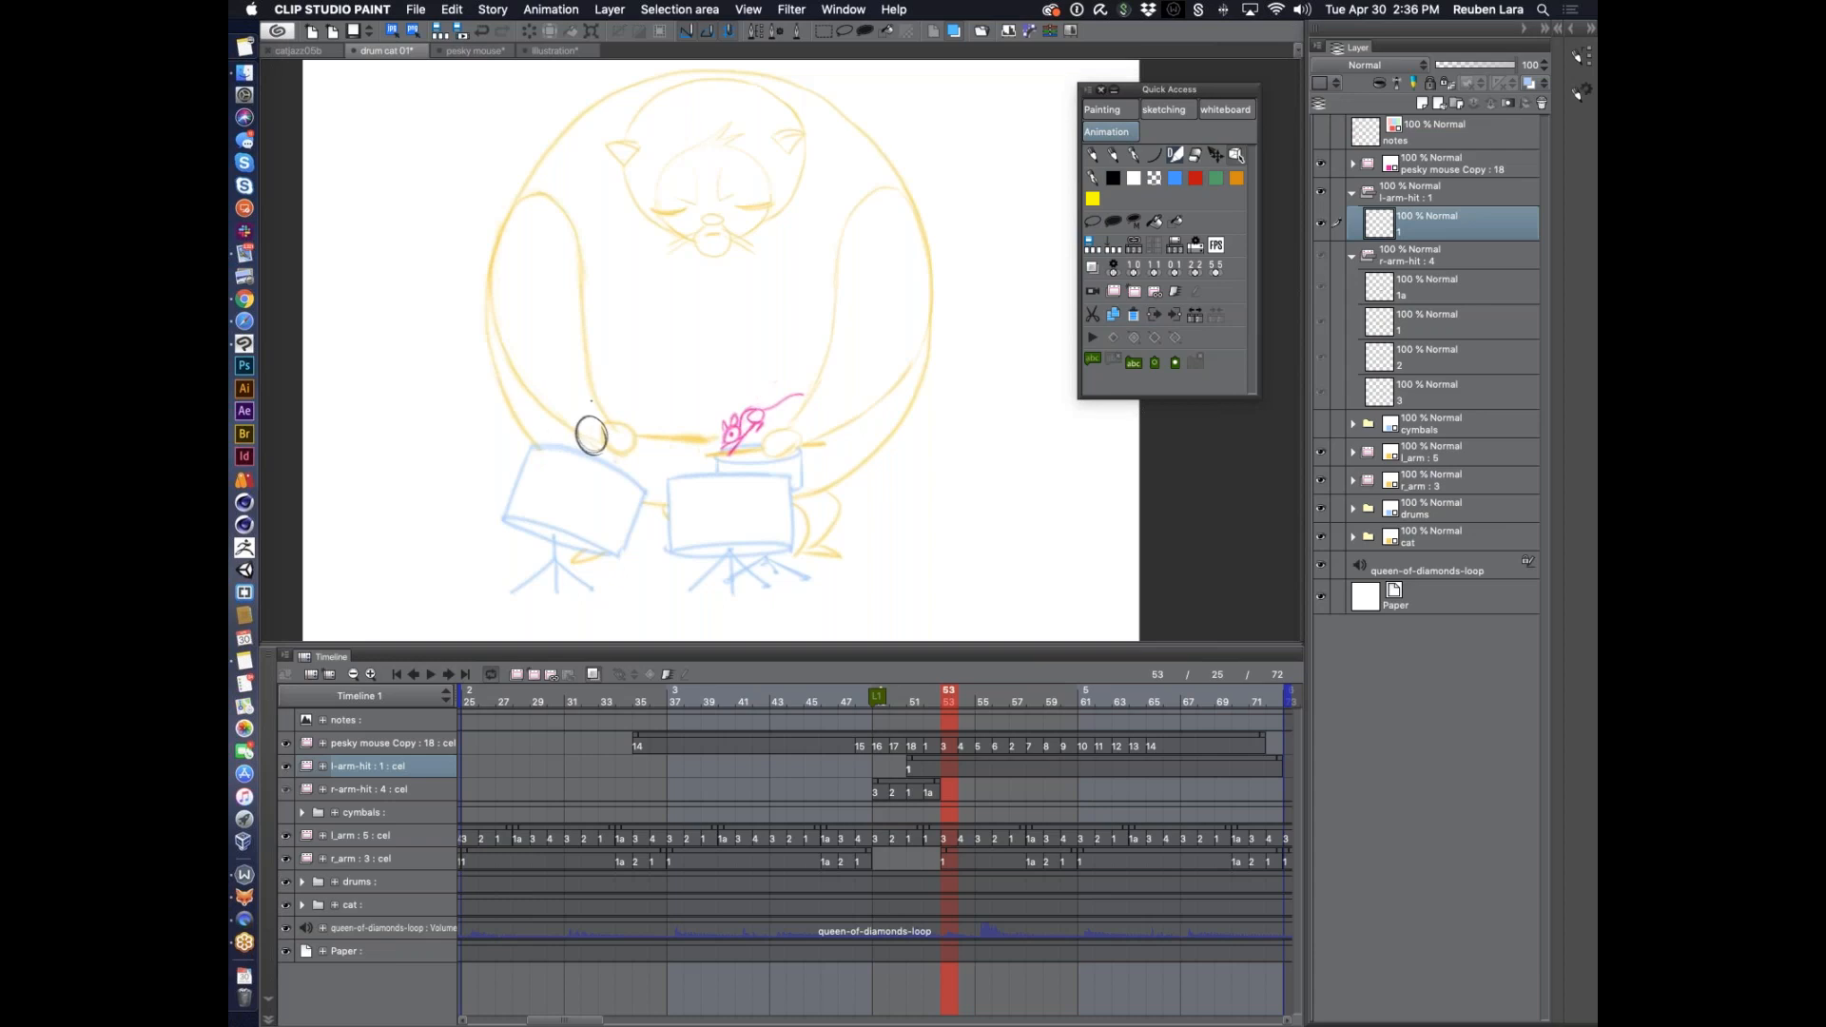
{"action": "mouse_move", "coordinate": [513, 208]}
{"action": "left_mouse_down"}
{"action": "mouse_move", "coordinate": [475, 279]}
{"action": "mouse_move", "coordinate": [481, 371]}
{"action": "left_mouse_up"}
{"action": "key", "text": "super+z"}
{"action": "mouse_move", "coordinate": [514, 208]}
{"action": "left_mouse_down"}
{"action": "mouse_move", "coordinate": [471, 278]}
{"action": "mouse_move", "coordinate": [500, 386]}
{"action": "mouse_move", "coordinate": [578, 436]}
{"action": "left_mouse_up"}
{"action": "mouse_move", "coordinate": [516, 202]}
{"action": "left_mouse_down"}
{"action": "mouse_move", "coordinate": [565, 253]}
{"action": "mouse_move", "coordinate": [566, 238]}
{"action": "mouse_move", "coordinate": [557, 328]}
{"action": "mouse_move", "coordinate": [562, 300]}
{"action": "mouse_move", "coordinate": [590, 419]}
{"action": "left_mouse_up"}
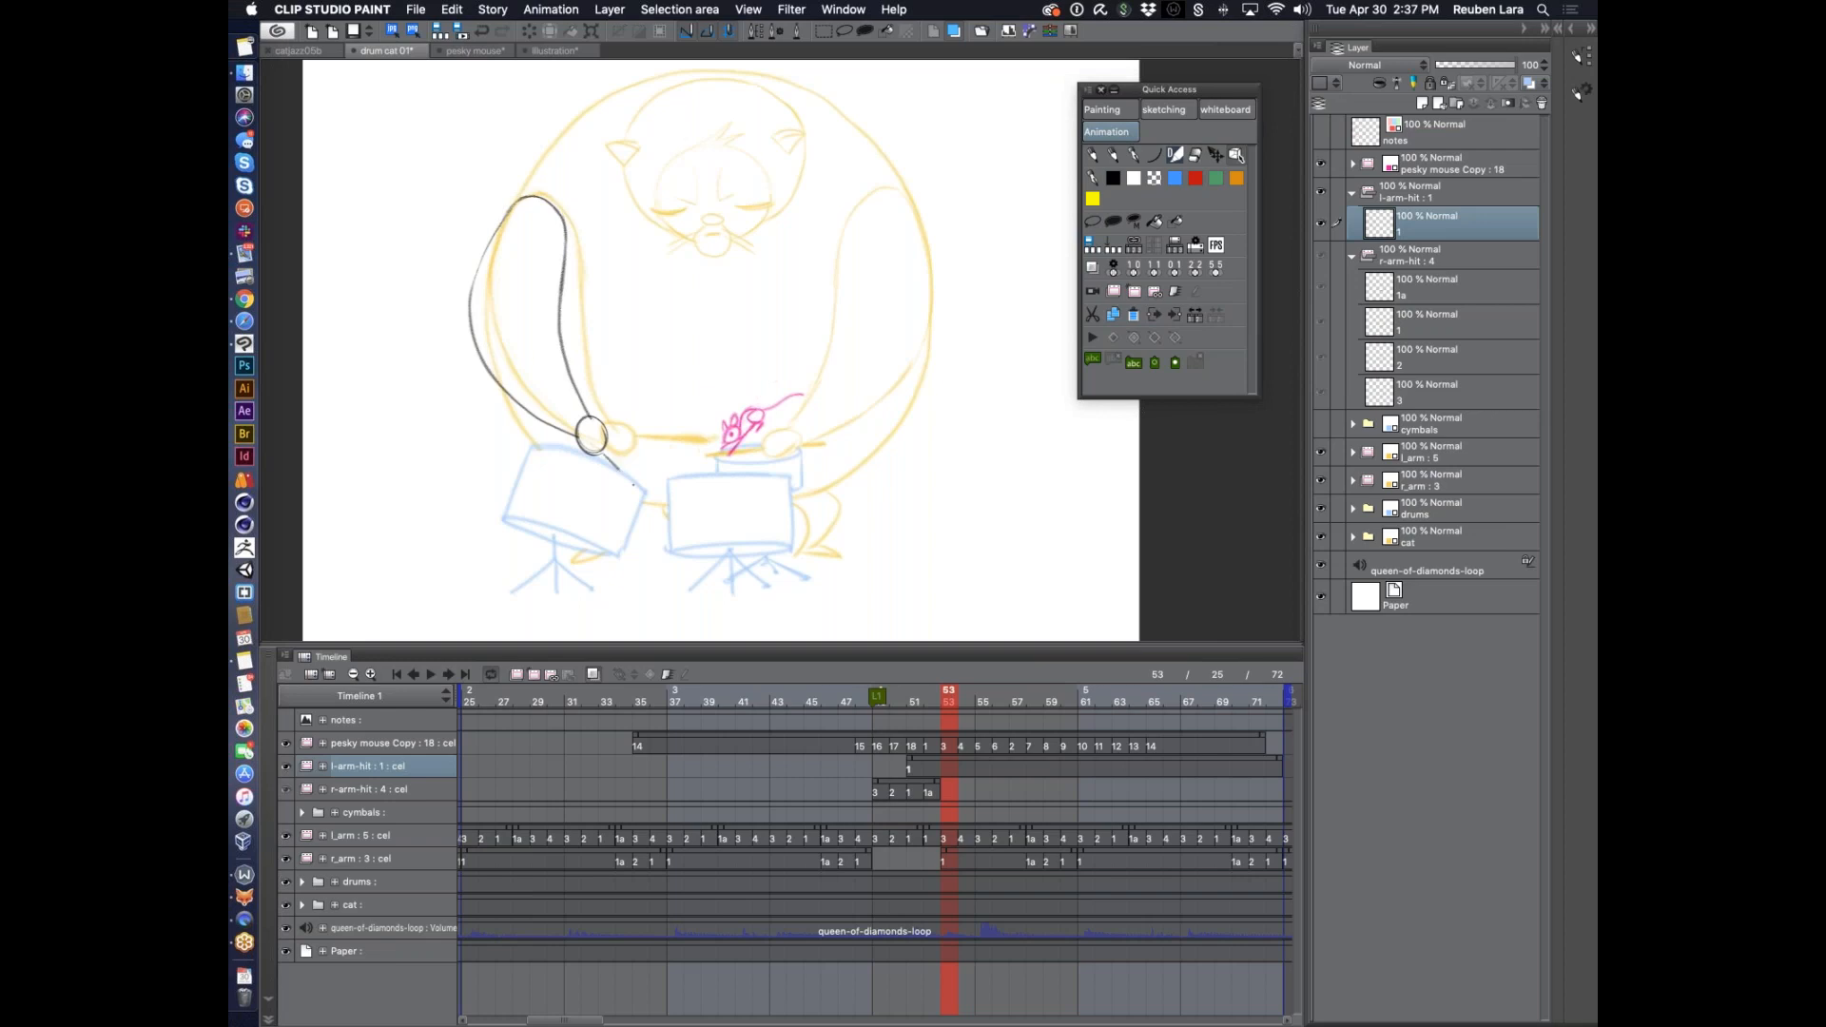
Draw the drumstick on l-arm-hit cel 1, then rotate the whole arm slightly about the shoulder so the stick meets the tilted drum
{"action": "left_click_drag", "start_coordinate": [603, 454], "coordinate": [646, 499]}
{"action": "key", "text": "super+t"}
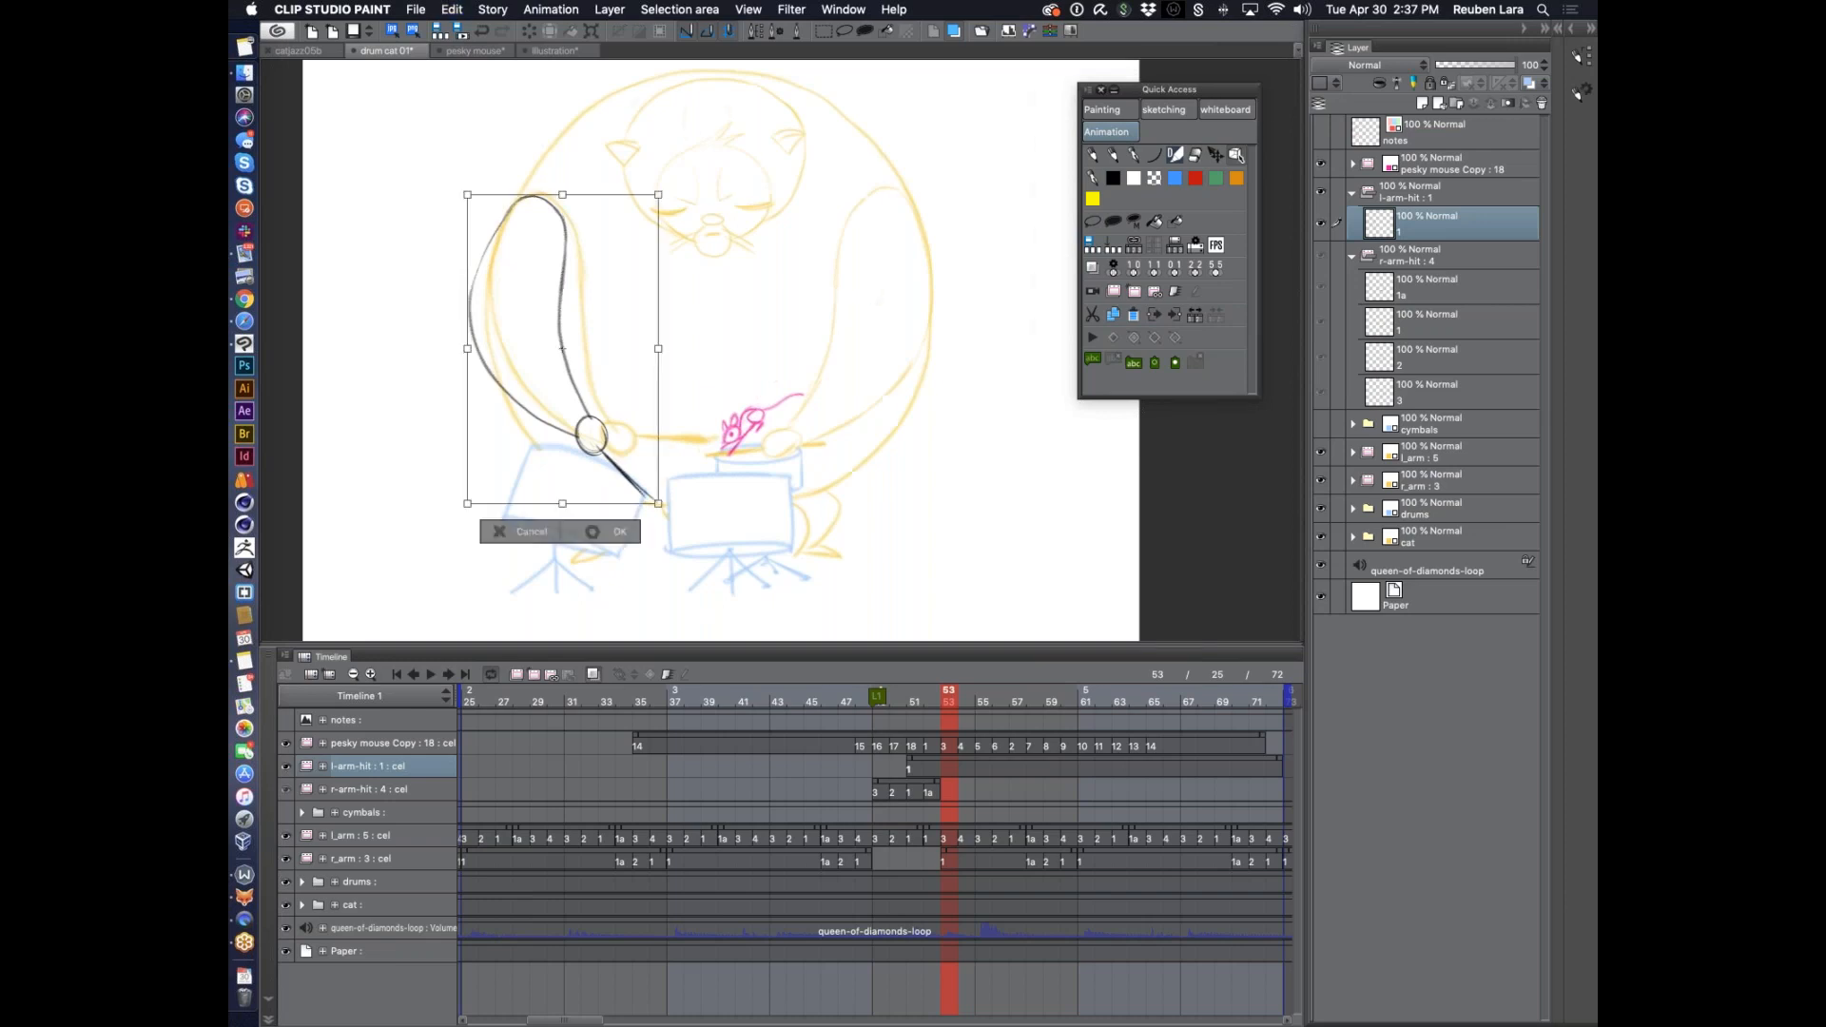
{"action": "left_click_drag", "start_coordinate": [564, 345], "coordinate": [539, 206]}
{"action": "left_click_drag", "start_coordinate": [673, 490], "coordinate": [637, 482]}
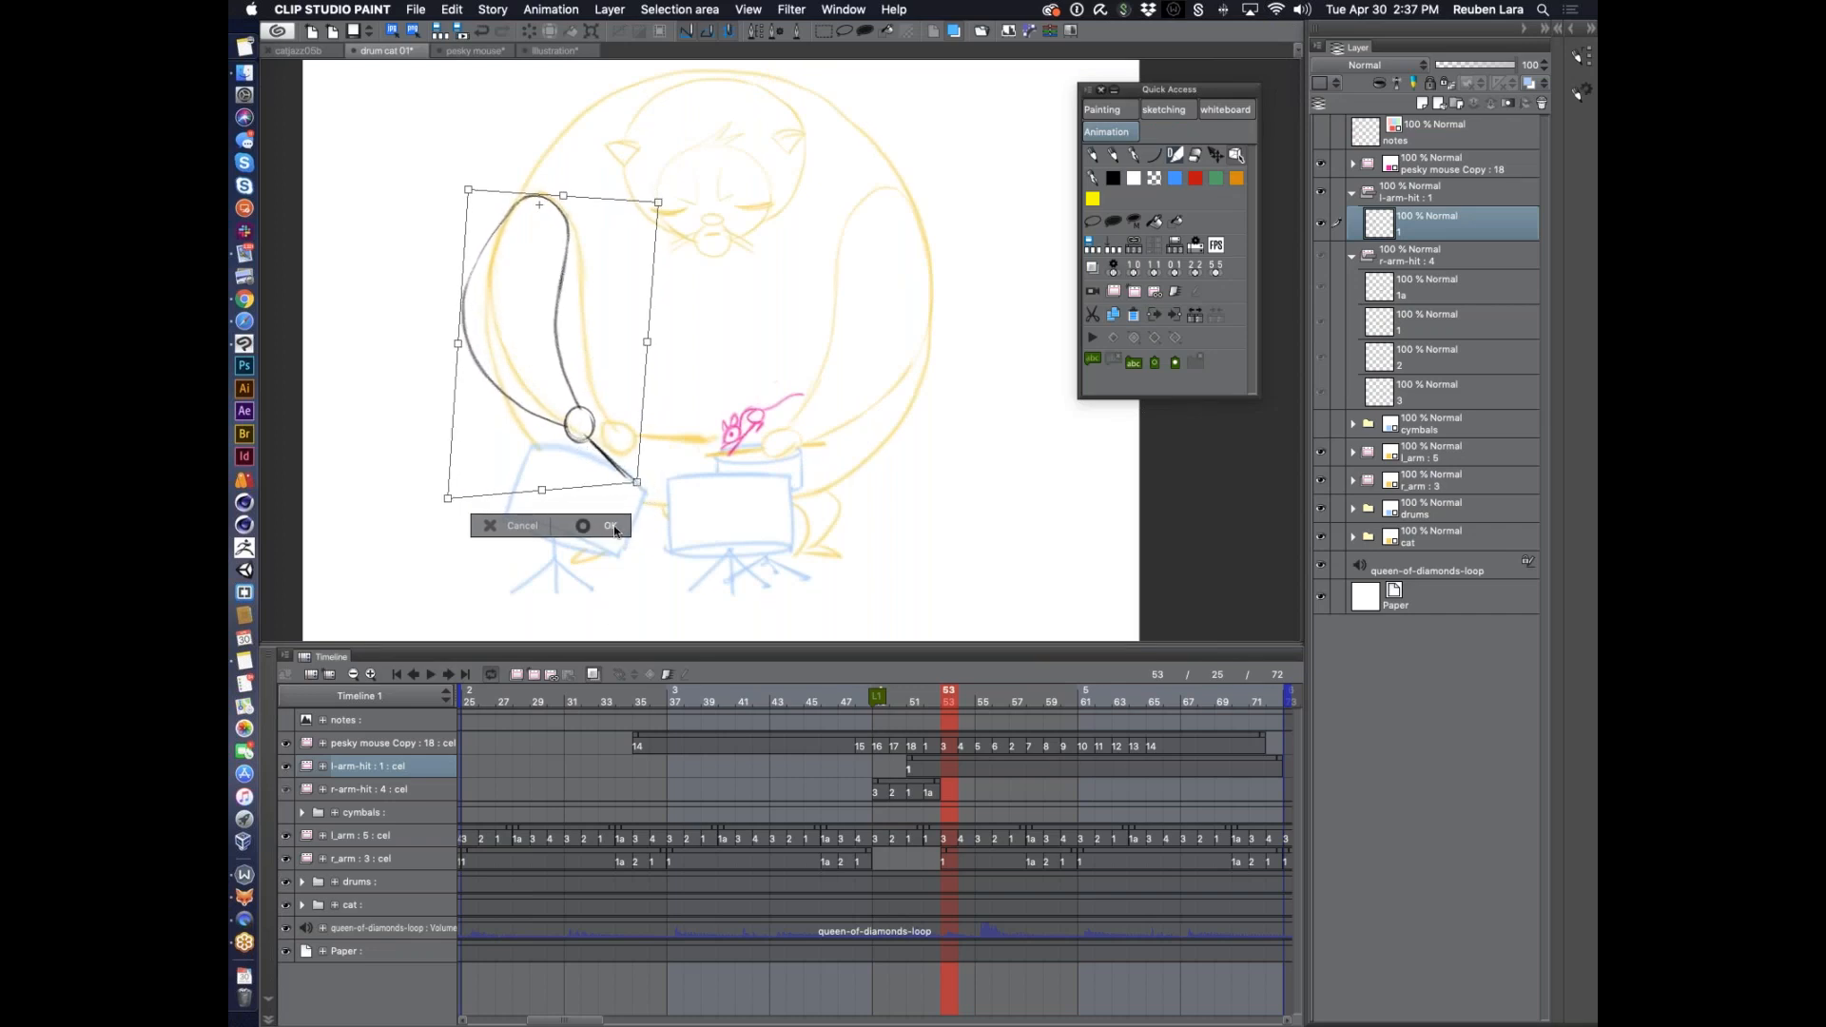
{"action": "left_click", "coordinate": [614, 526]}
Add cel 2 to l-arm-hit at frame 50 and sketch the raised hand and drumstick in front of the chest
{"action": "left_click_drag", "start_coordinate": [933, 700], "coordinate": [898, 700]}
{"action": "left_click", "coordinate": [533, 675]}
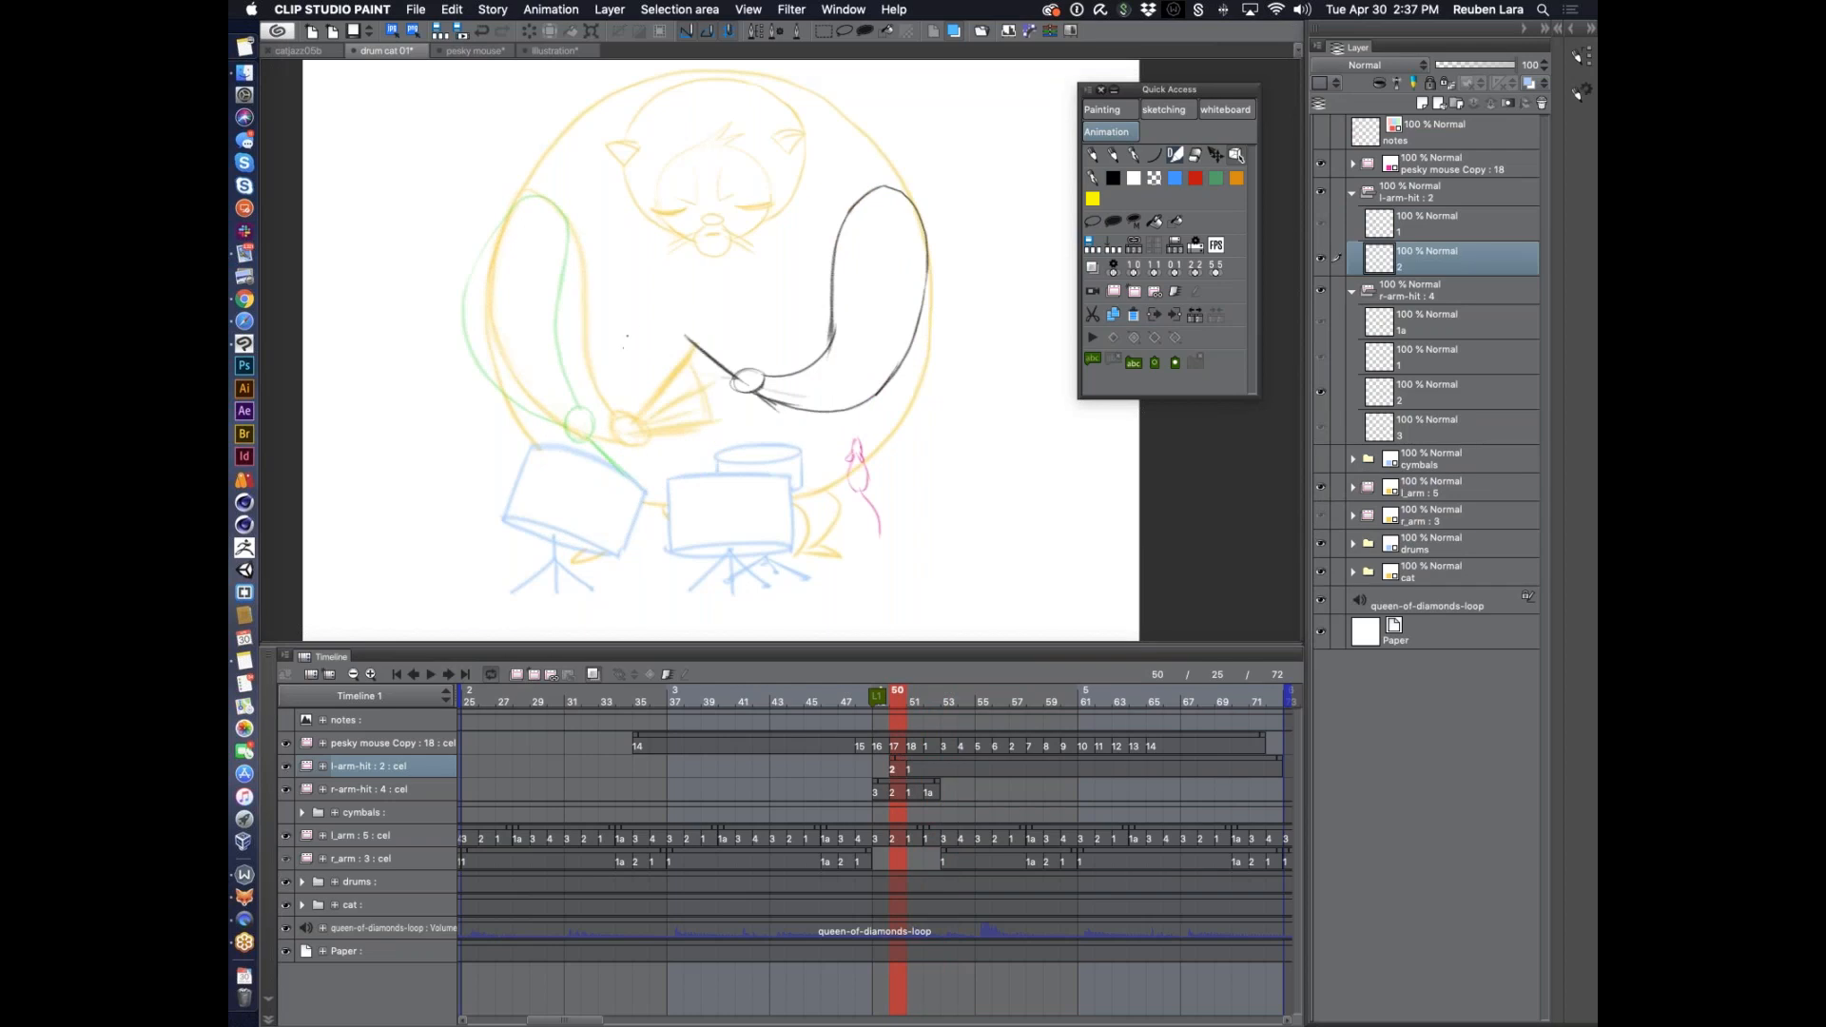
{"action": "mouse_move", "coordinate": [645, 323]}
{"action": "left_mouse_down"}
{"action": "mouse_move", "coordinate": [636, 348]}
{"action": "mouse_move", "coordinate": [647, 329]}
{"action": "left_mouse_up"}
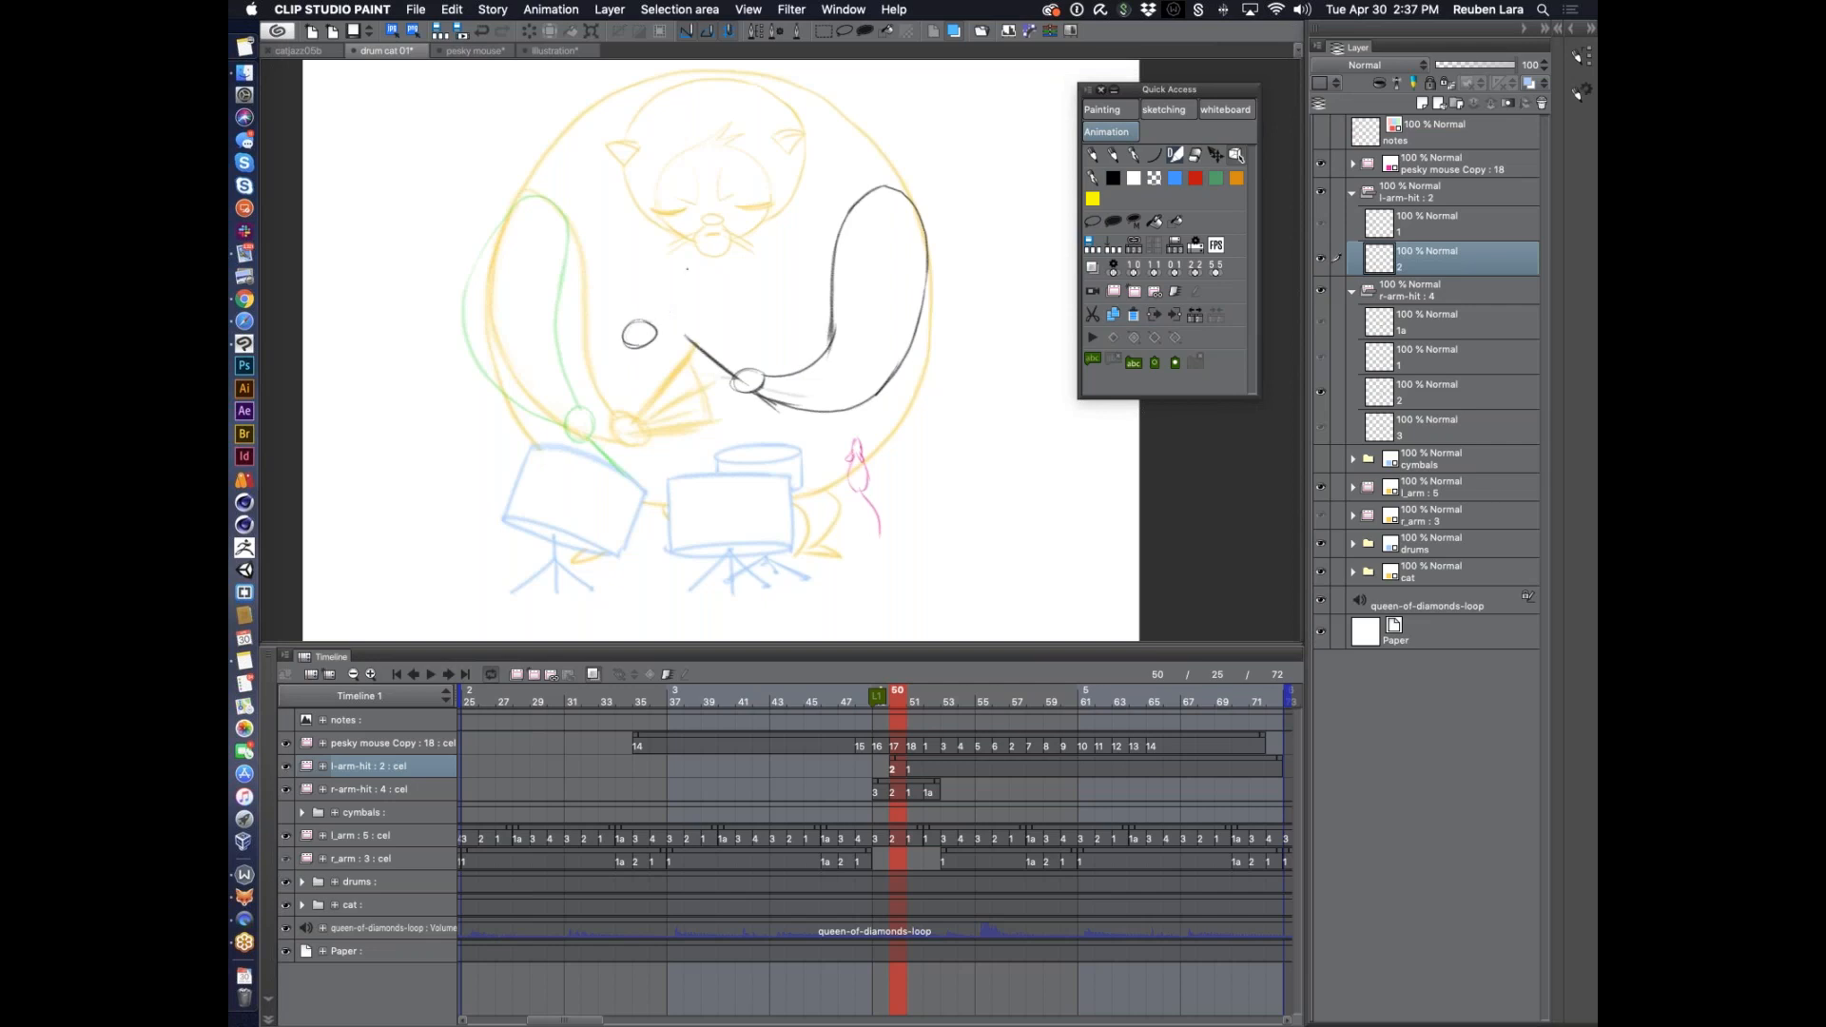
{"action": "left_click_drag", "start_coordinate": [623, 344], "coordinate": [575, 423]}
{"action": "mouse_move", "coordinate": [718, 276]}
{"action": "left_mouse_down"}
{"action": "mouse_move", "coordinate": [637, 516]}
{"action": "mouse_move", "coordinate": [694, 409]}
{"action": "mouse_move", "coordinate": [640, 516]}
{"action": "left_mouse_up"}
{"action": "key", "text": "super+z"}
{"action": "left_click_drag", "start_coordinate": [650, 322], "coordinate": [730, 283]}
{"action": "key", "text": "super+z"}
Outline the inner and outer edges of the raised arm from shoulder to hand on cel 2
{"action": "mouse_move", "coordinate": [532, 193]}
{"action": "left_mouse_down"}
{"action": "mouse_move", "coordinate": [570, 228]}
{"action": "mouse_move", "coordinate": [567, 314]}
{"action": "mouse_move", "coordinate": [624, 328]}
{"action": "left_mouse_up"}
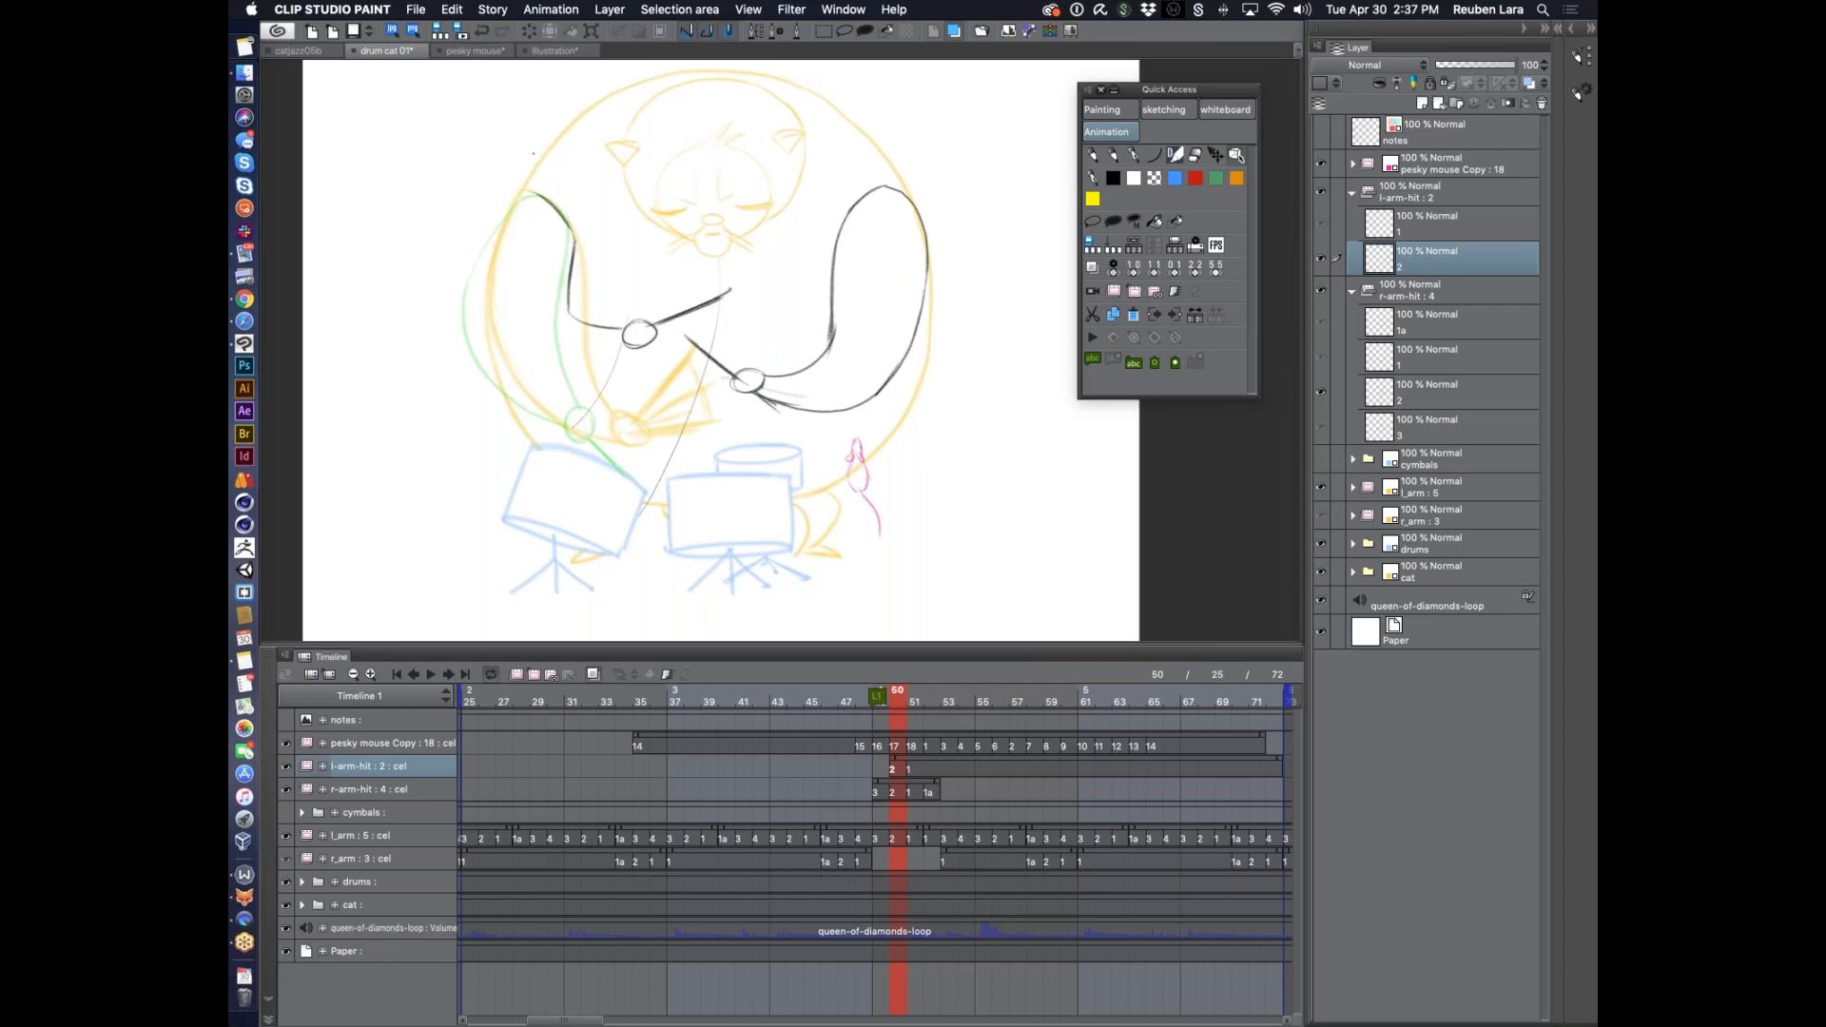
{"action": "mouse_move", "coordinate": [505, 208]}
{"action": "left_mouse_down"}
{"action": "mouse_move", "coordinate": [474, 278]}
{"action": "mouse_move", "coordinate": [502, 387]}
{"action": "mouse_move", "coordinate": [497, 347]}
{"action": "mouse_move", "coordinate": [520, 380]}
{"action": "mouse_move", "coordinate": [614, 359]}
{"action": "left_mouse_up"}
{"action": "key", "text": "super+z"}
{"action": "mouse_move", "coordinate": [490, 366]}
{"action": "left_mouse_down"}
{"action": "mouse_move", "coordinate": [519, 382]}
{"action": "mouse_move", "coordinate": [626, 349]}
{"action": "left_mouse_up"}
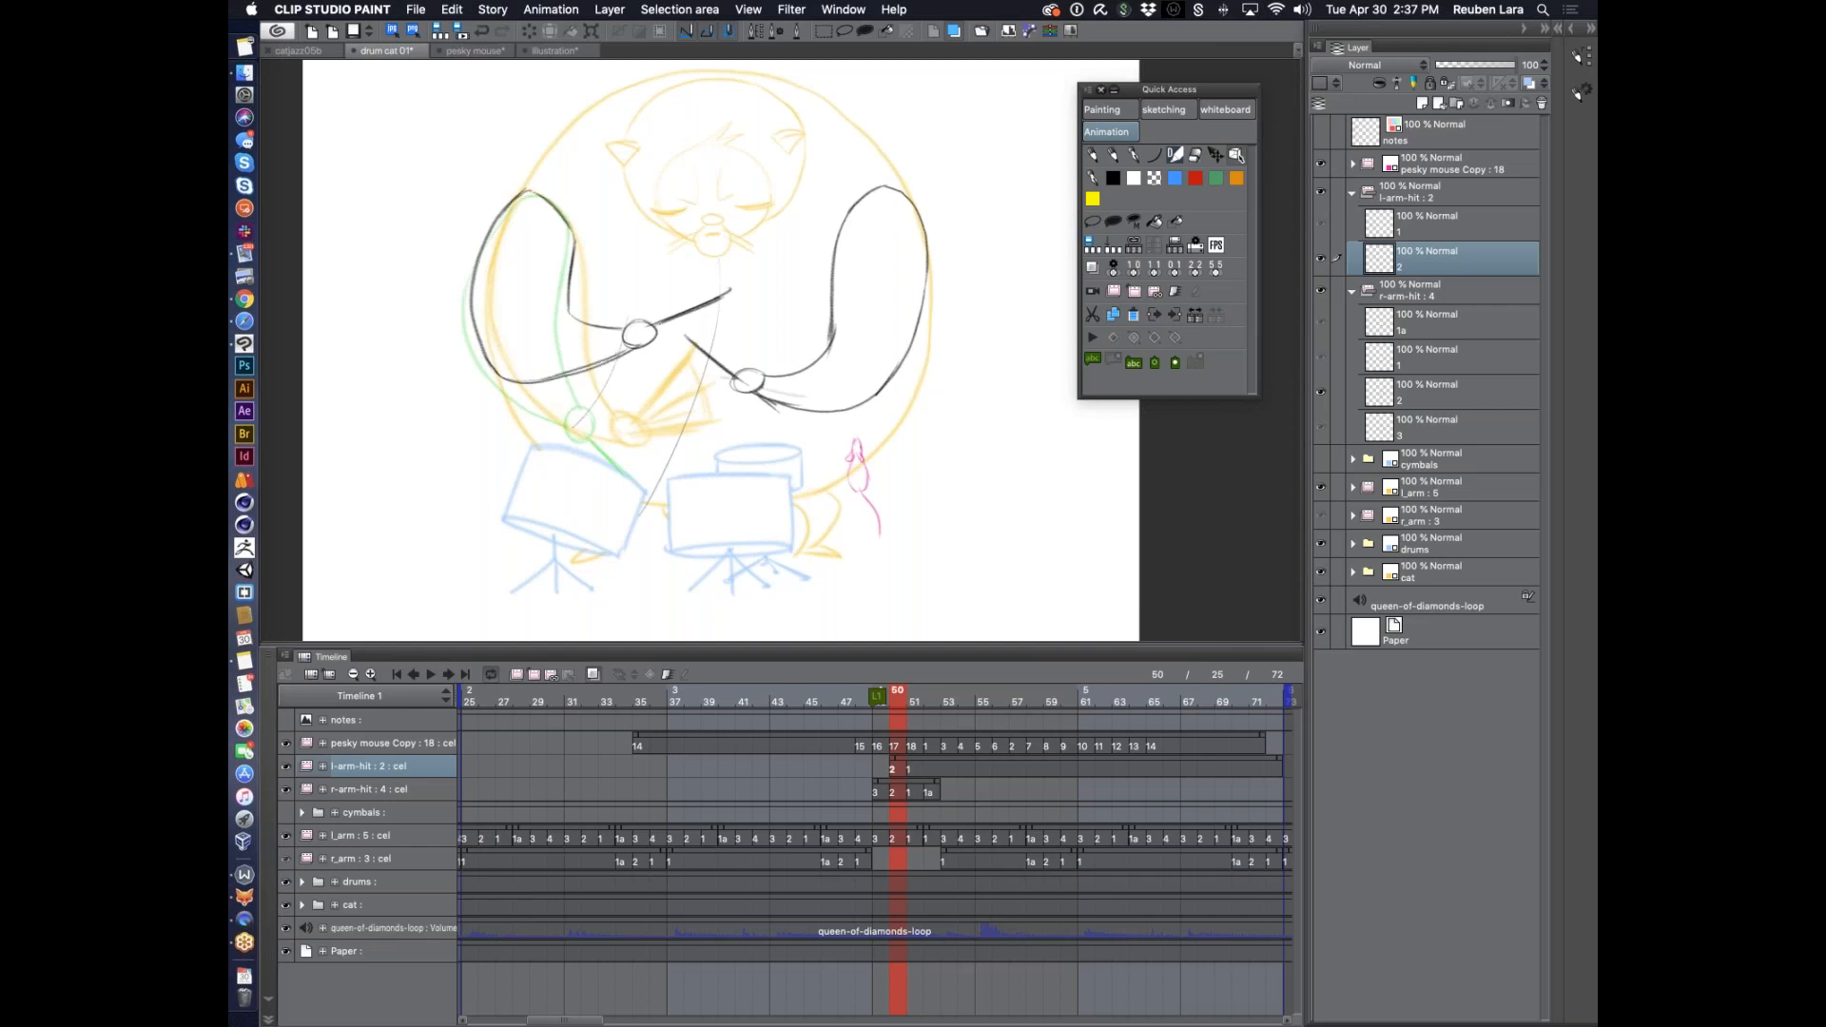
Add cel 1a to l-arm-hit at frame 52 and display the previous drawing as onion skin
{"action": "mouse_move", "coordinate": [921, 702]}
{"action": "left_mouse_down"}
{"action": "mouse_move", "coordinate": [894, 701]}
{"action": "mouse_move", "coordinate": [937, 704]}
{"action": "mouse_move", "coordinate": [897, 702]}
{"action": "mouse_move", "coordinate": [917, 706]}
{"action": "left_mouse_up"}
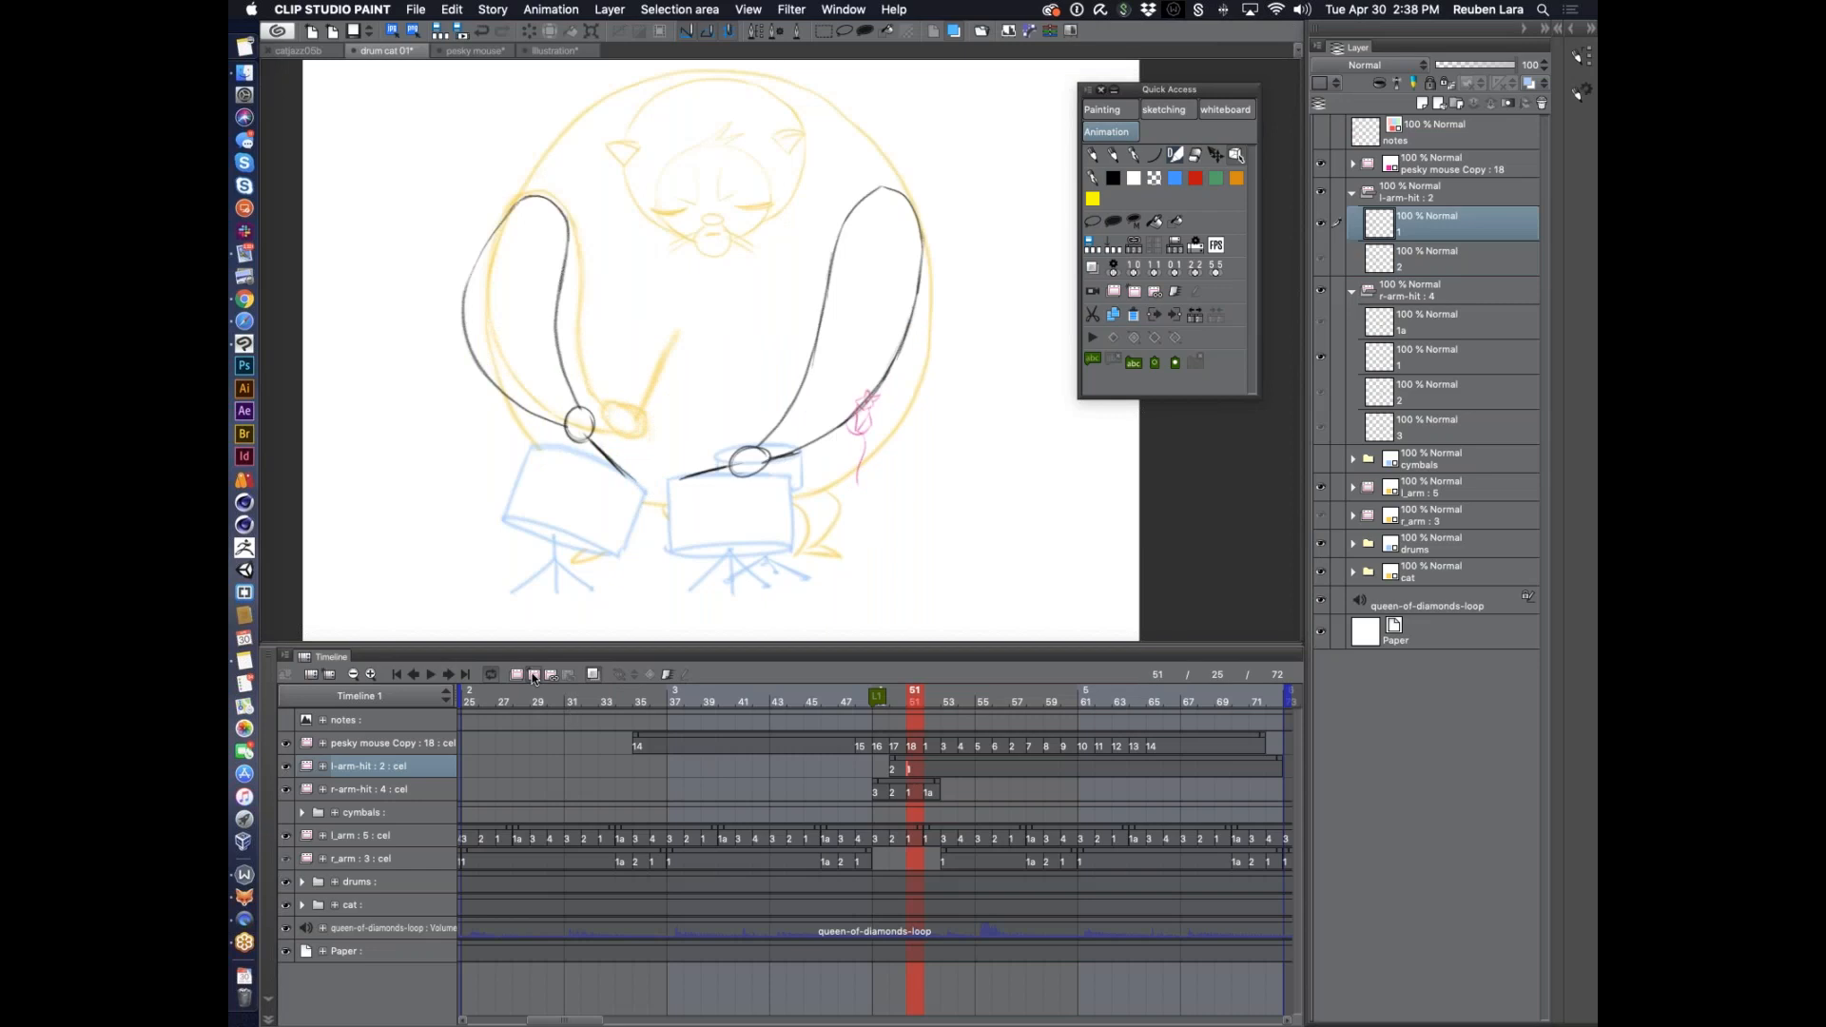
{"action": "left_click", "coordinate": [933, 704]}
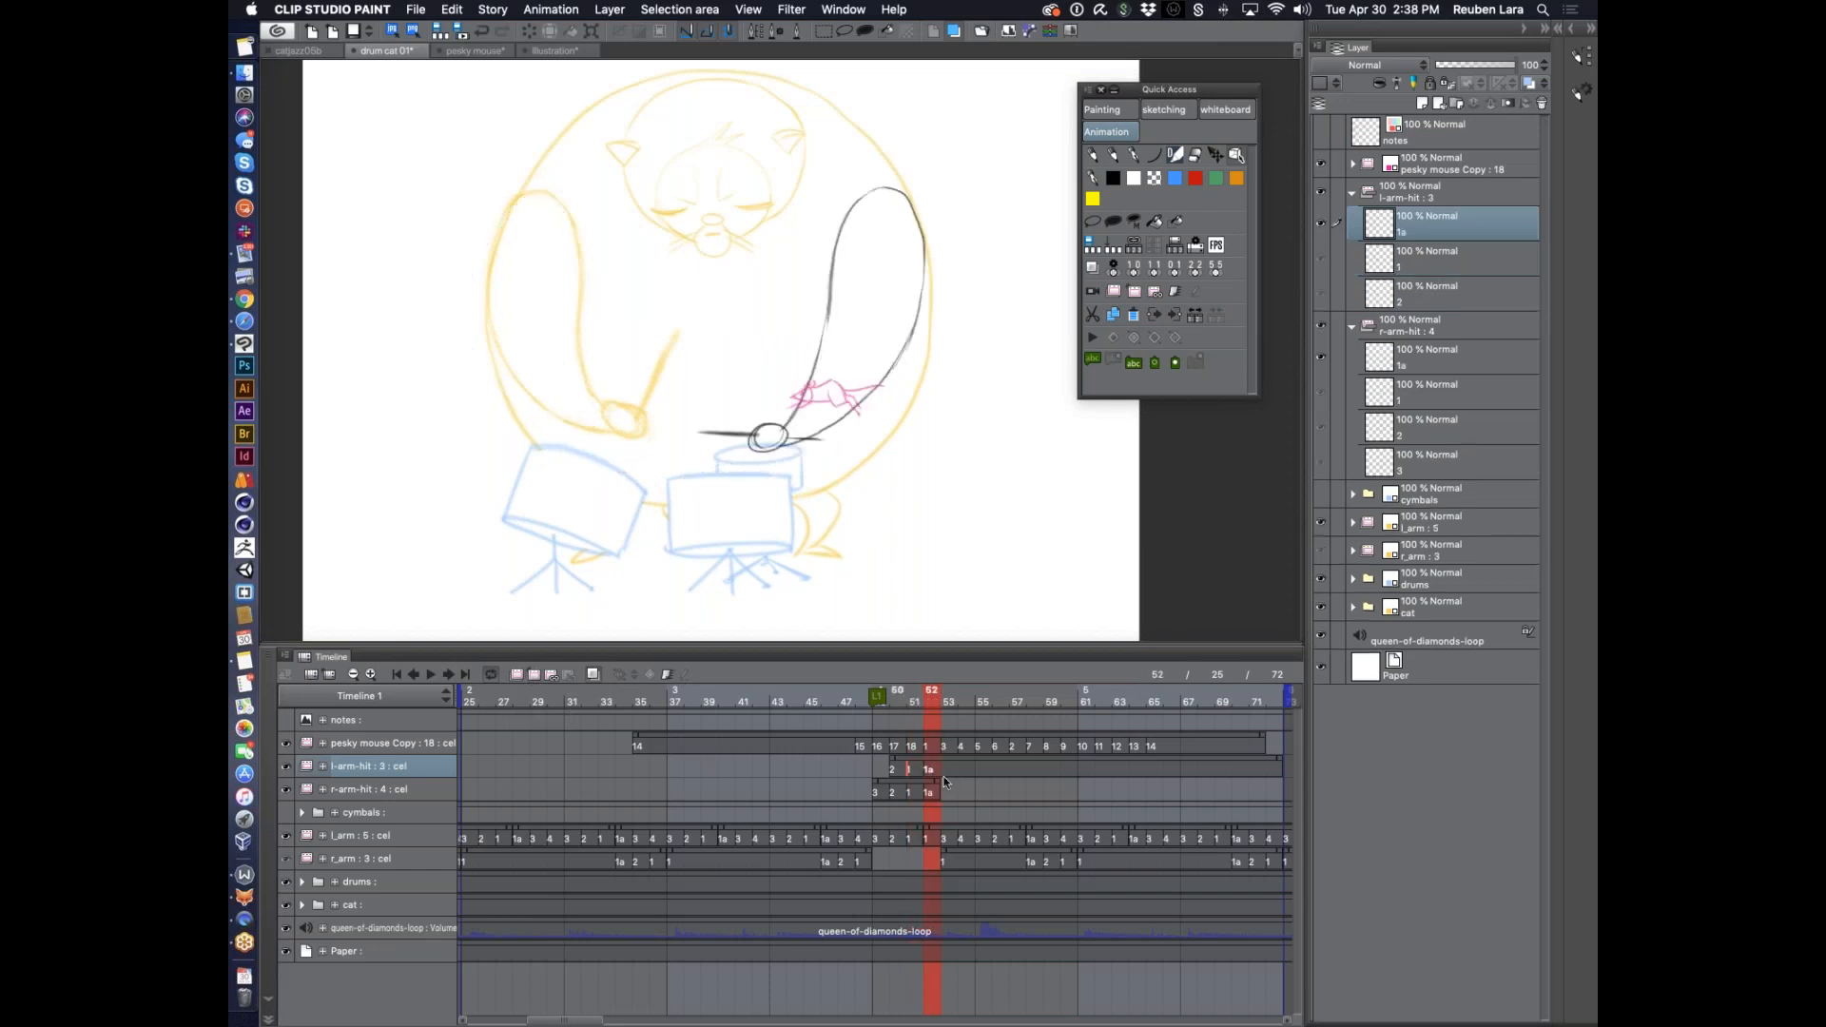
{"action": "left_click", "coordinate": [1153, 292]}
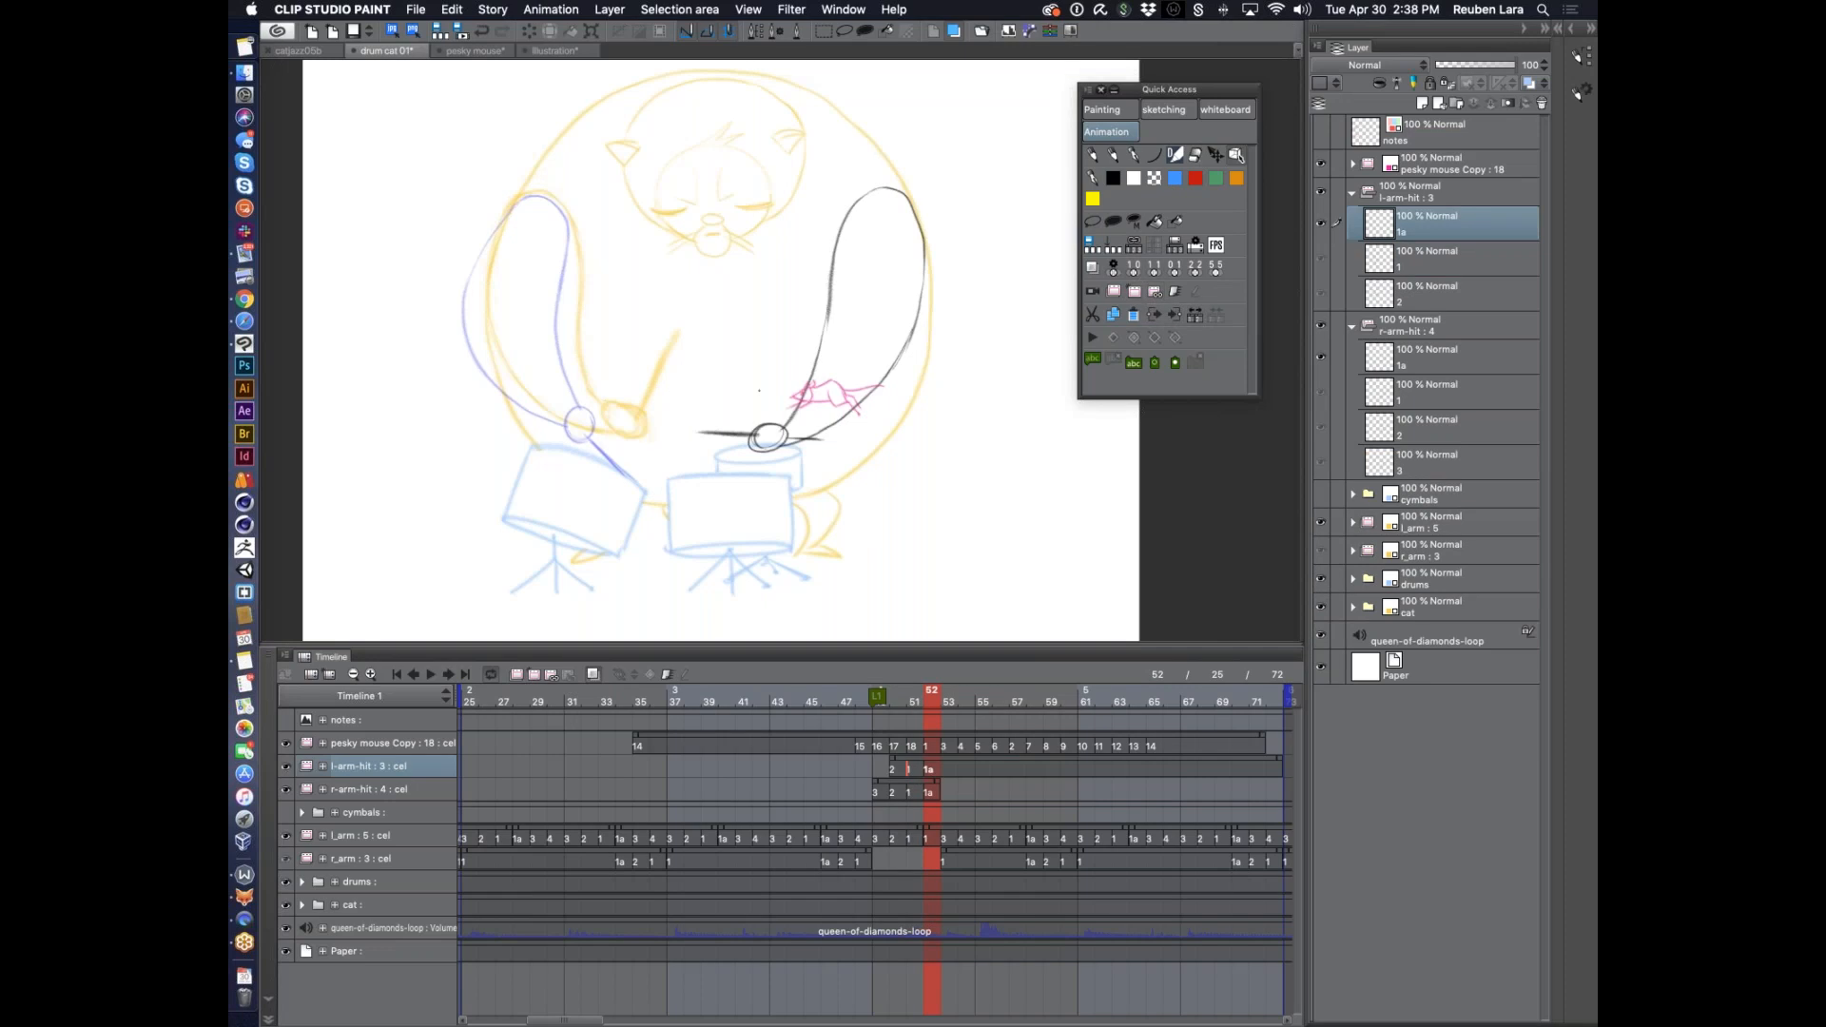
Try starting the second l_arm clip at frame 55 to make a gap for the hit, and play the animation
{"action": "left_click_drag", "start_coordinate": [932, 700], "coordinate": [957, 699]}
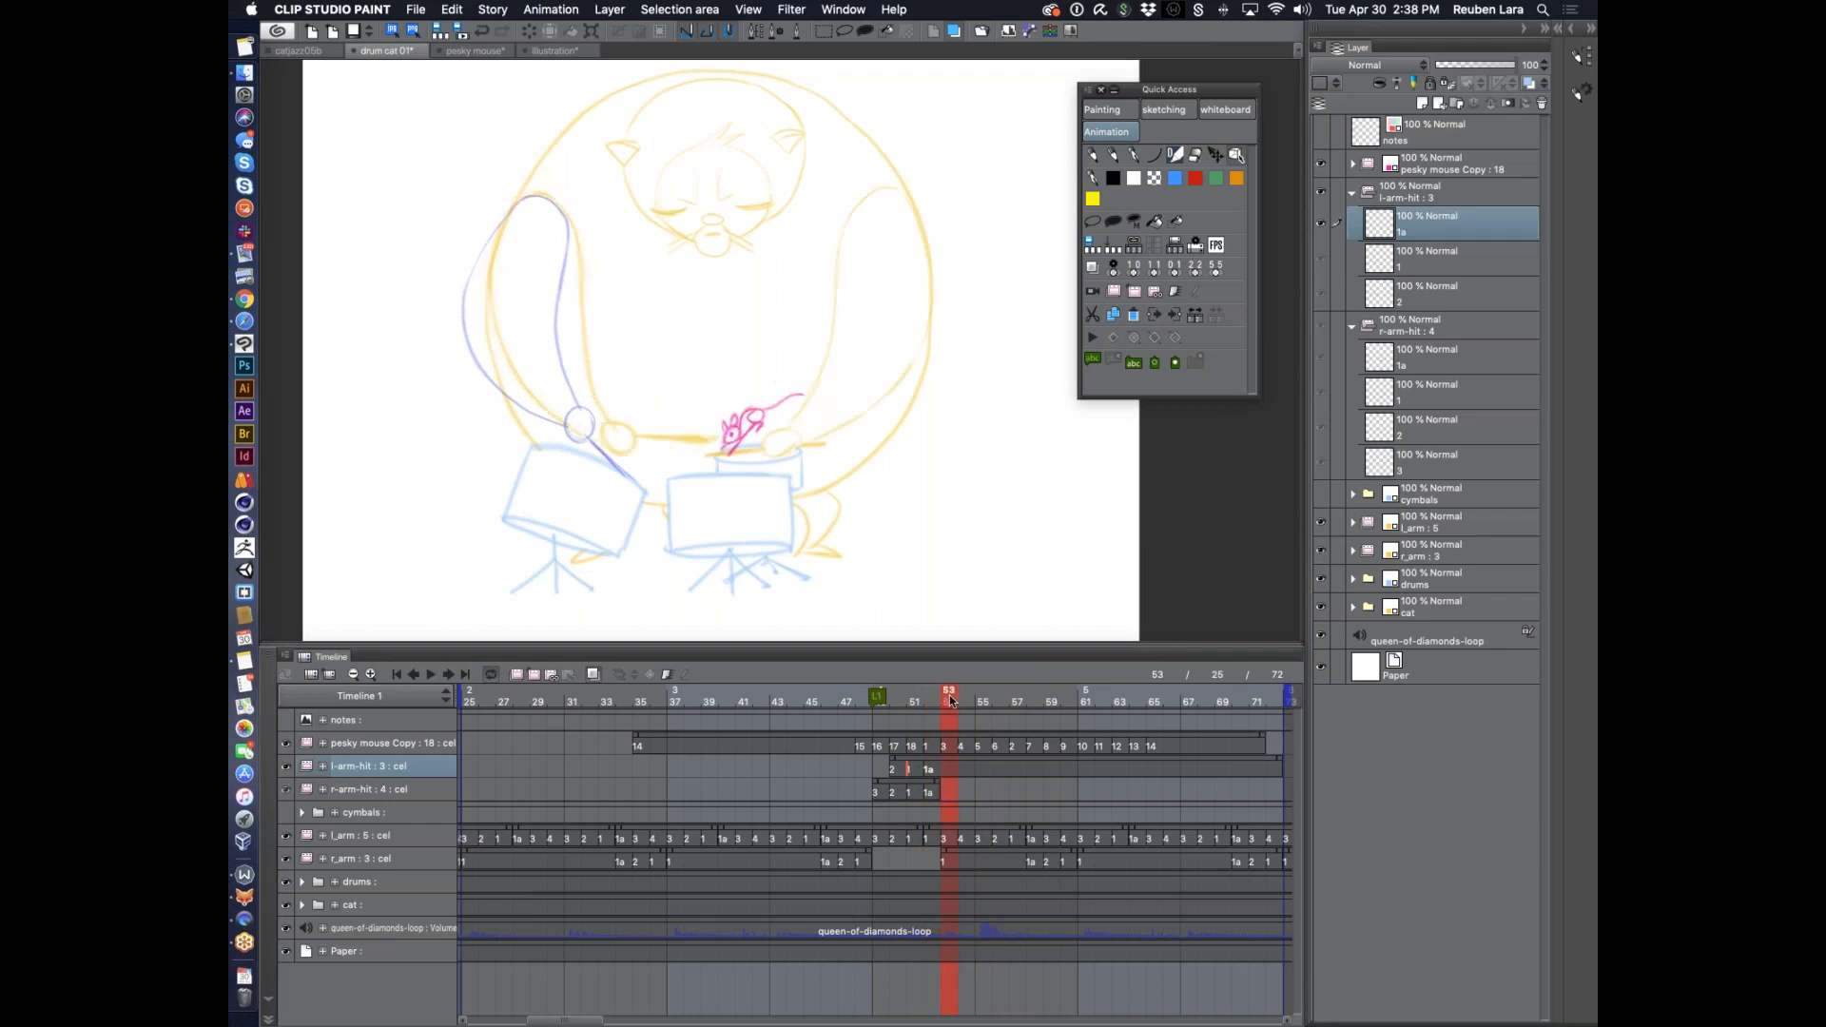
{"action": "mouse_move", "coordinate": [963, 700]}
{"action": "left_mouse_down"}
{"action": "mouse_move", "coordinate": [1033, 694]}
{"action": "mouse_move", "coordinate": [932, 699]}
{"action": "mouse_move", "coordinate": [980, 699]}
{"action": "left_mouse_up"}
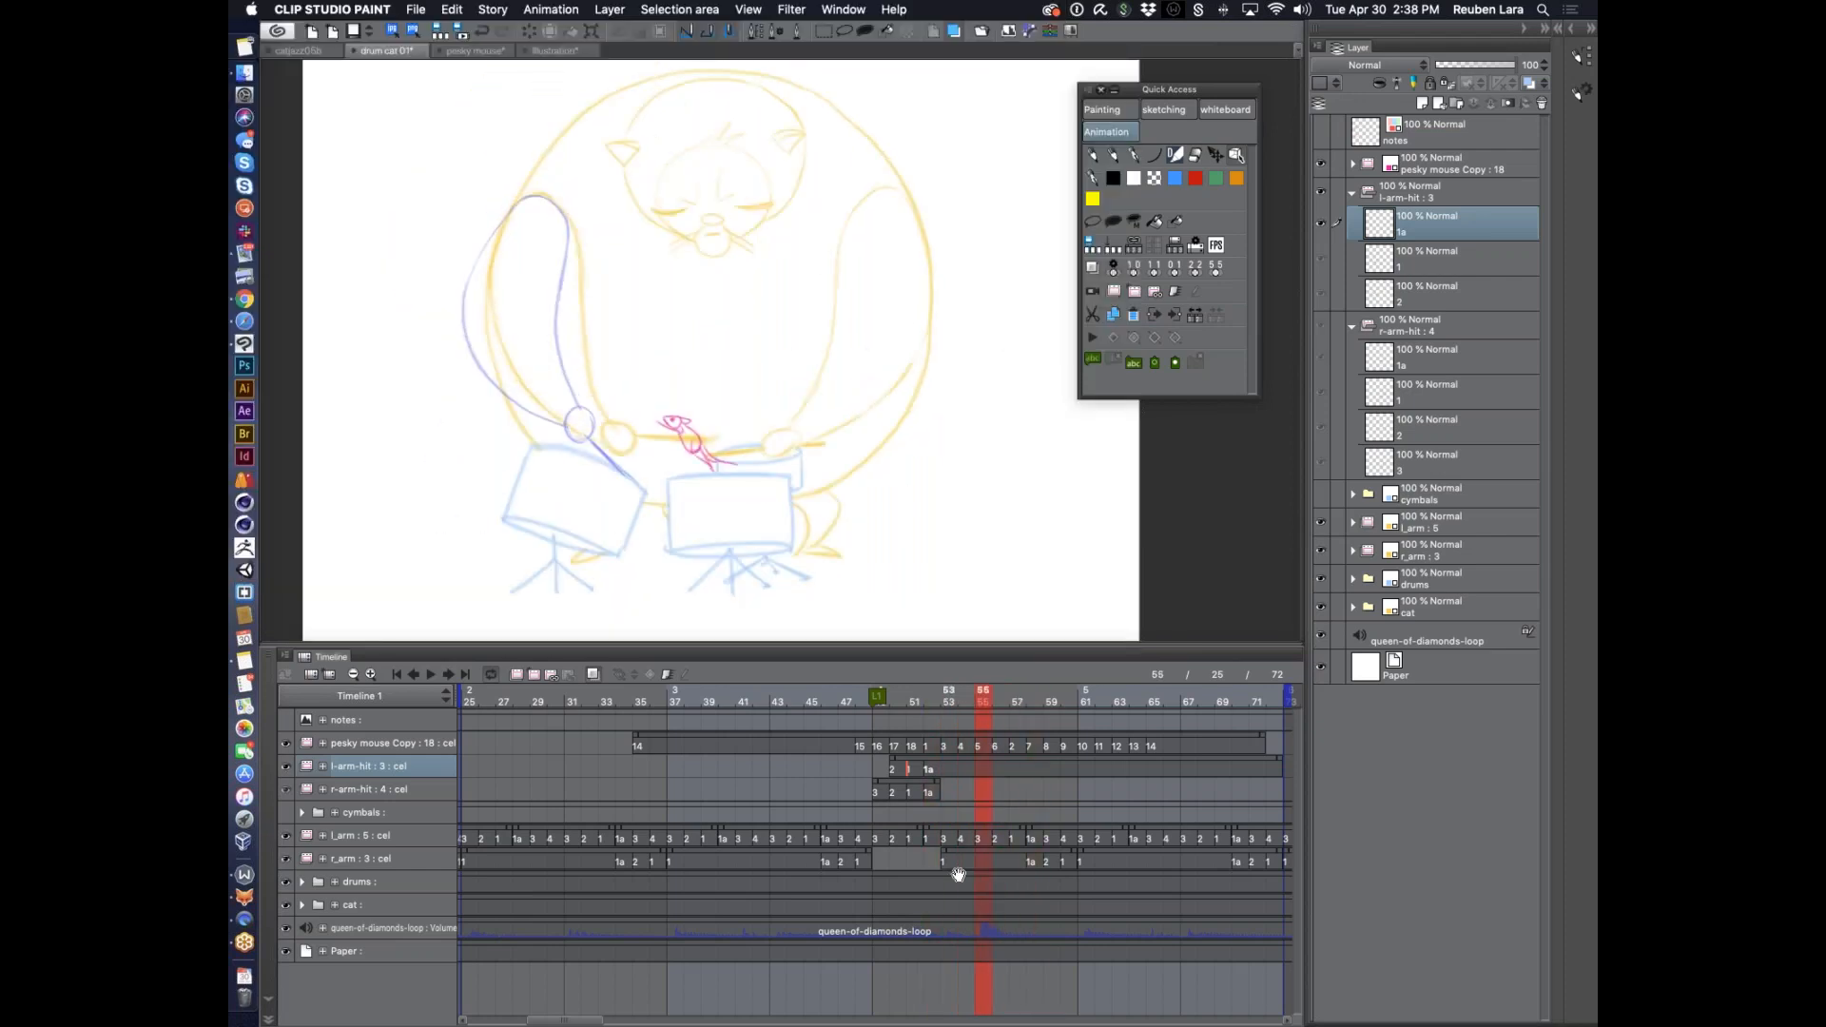
{"action": "mouse_move", "coordinate": [930, 836]}
{"action": "left_mouse_down"}
{"action": "mouse_move", "coordinate": [1022, 836]}
{"action": "mouse_move", "coordinate": [979, 832]}
{"action": "left_mouse_up"}
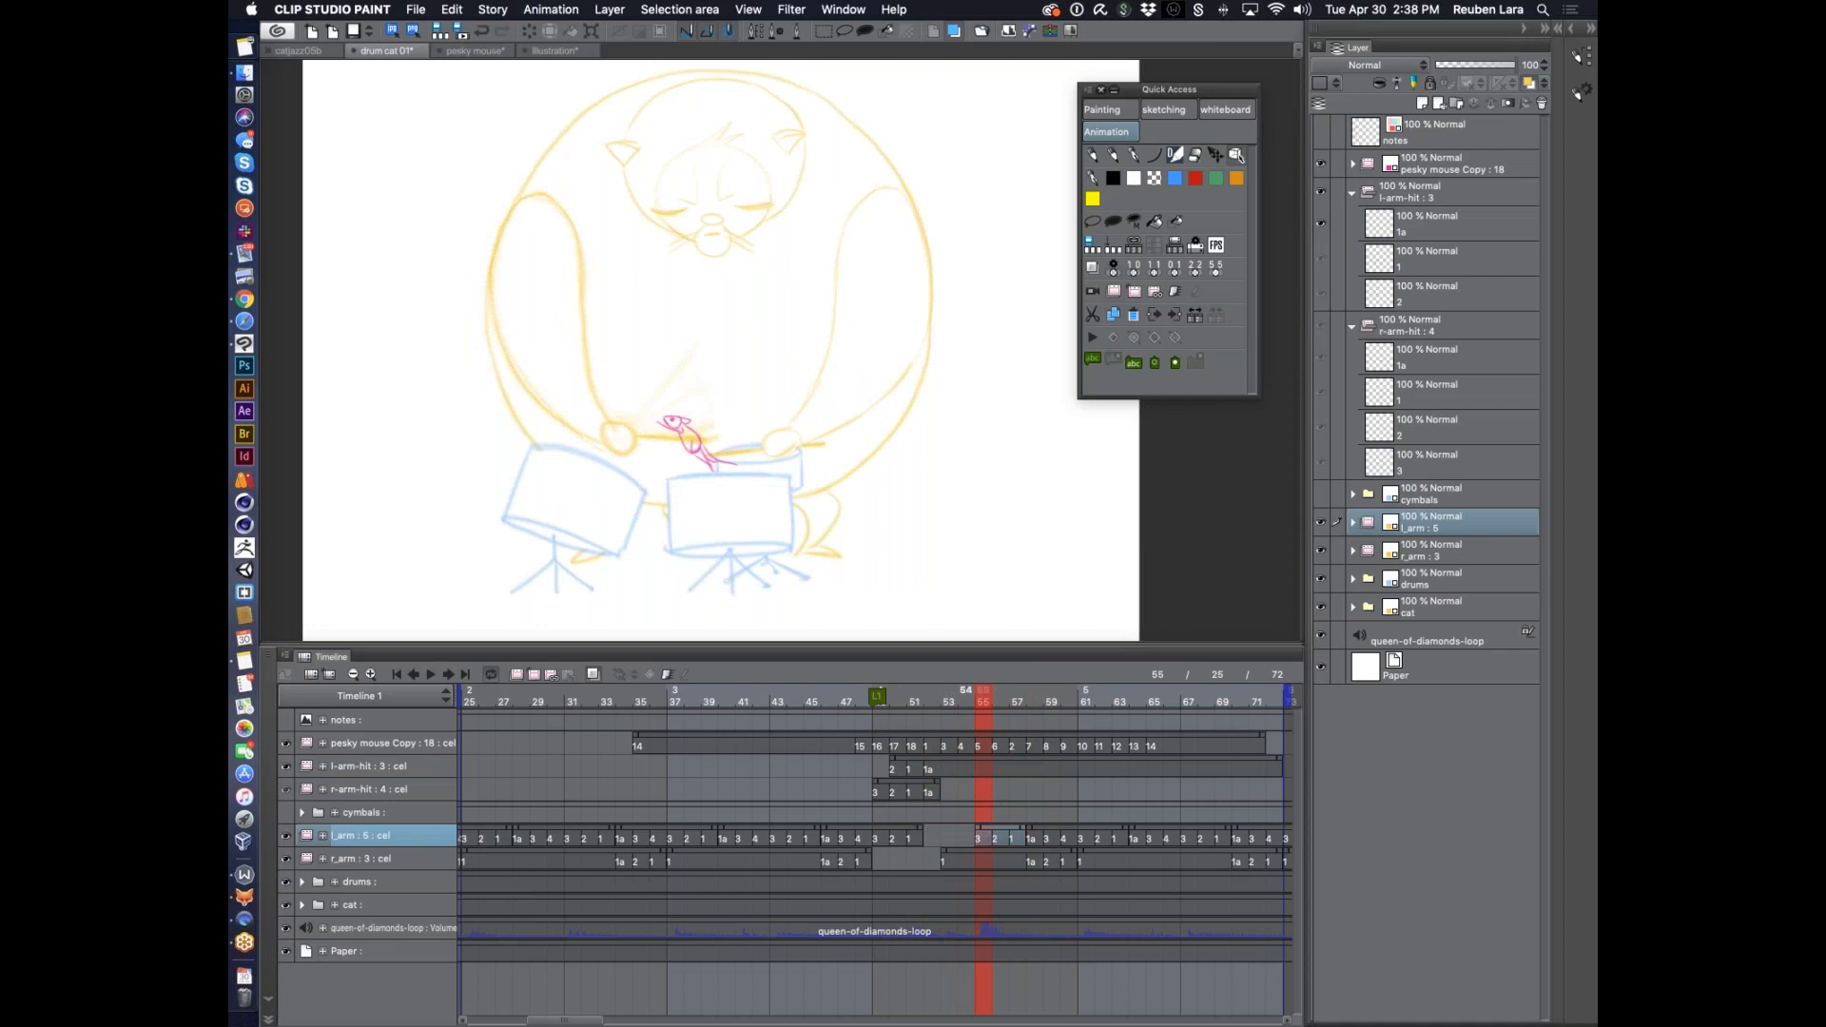
{"action": "left_click", "coordinate": [970, 704]}
{"action": "left_click", "coordinate": [983, 699]}
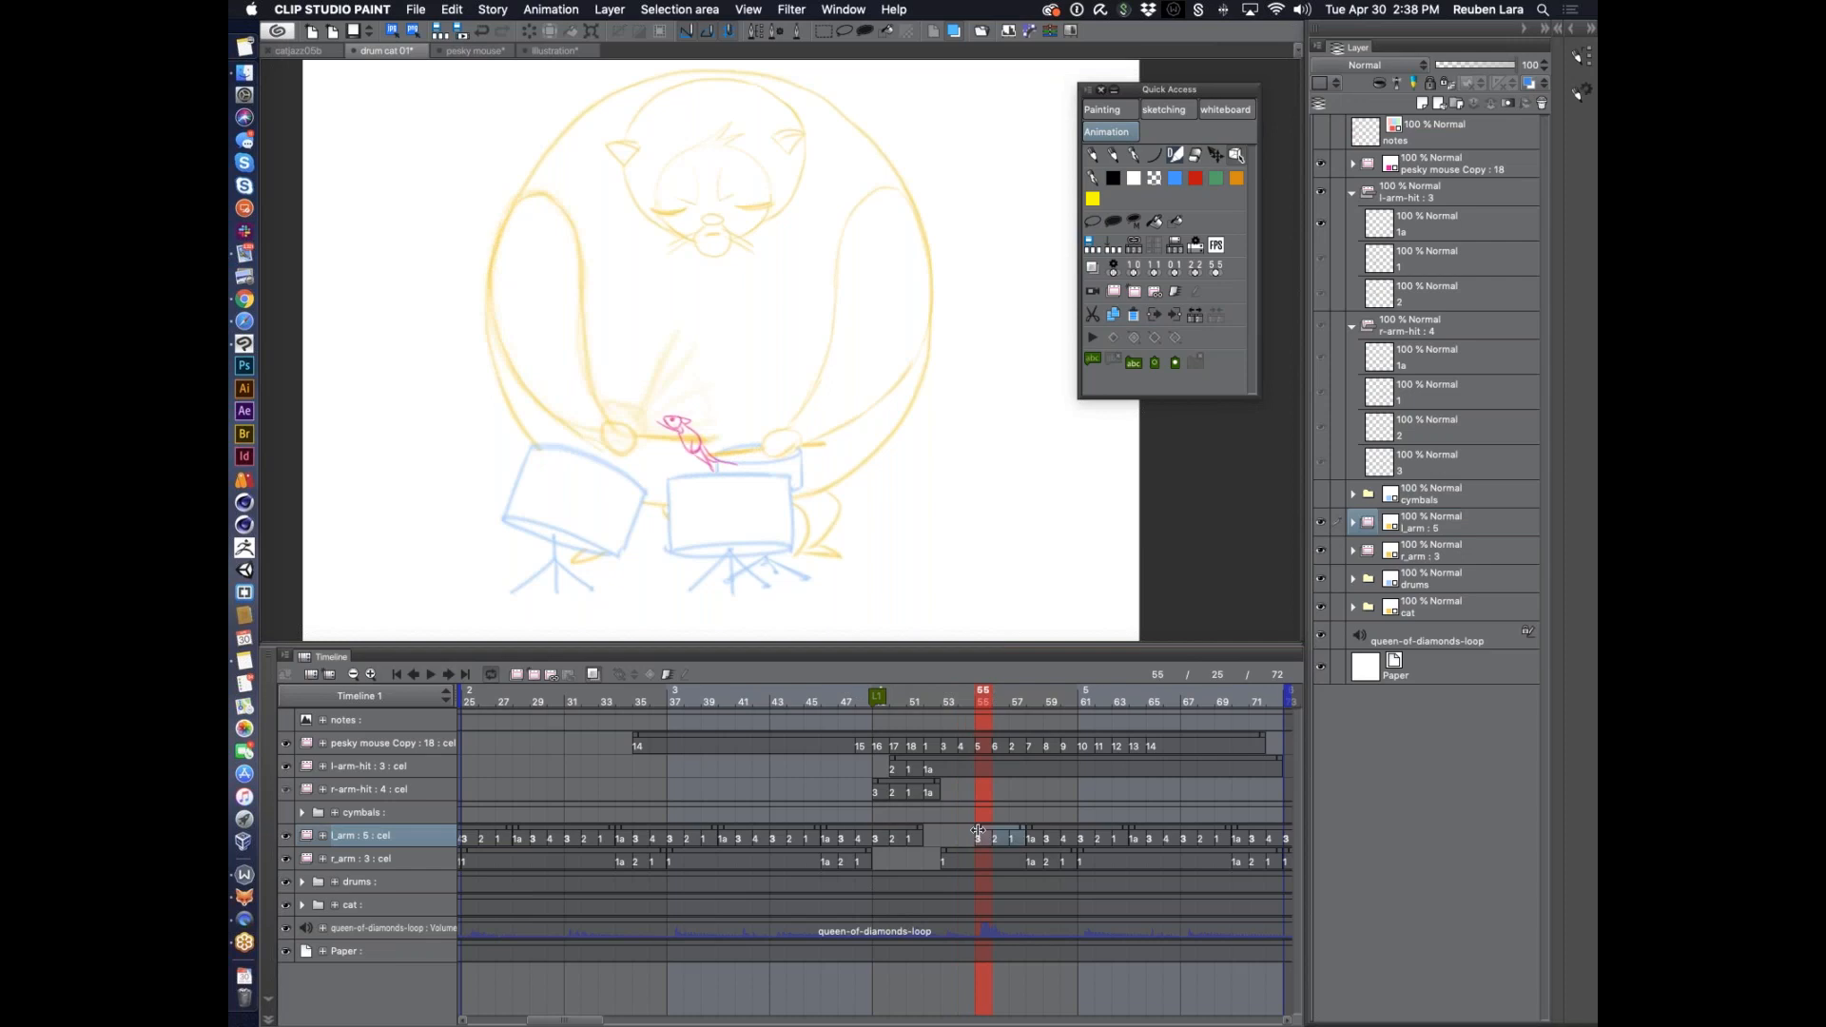
{"action": "left_click_drag", "start_coordinate": [971, 693], "coordinate": [554, 704]}
{"action": "left_click", "coordinate": [428, 674]}
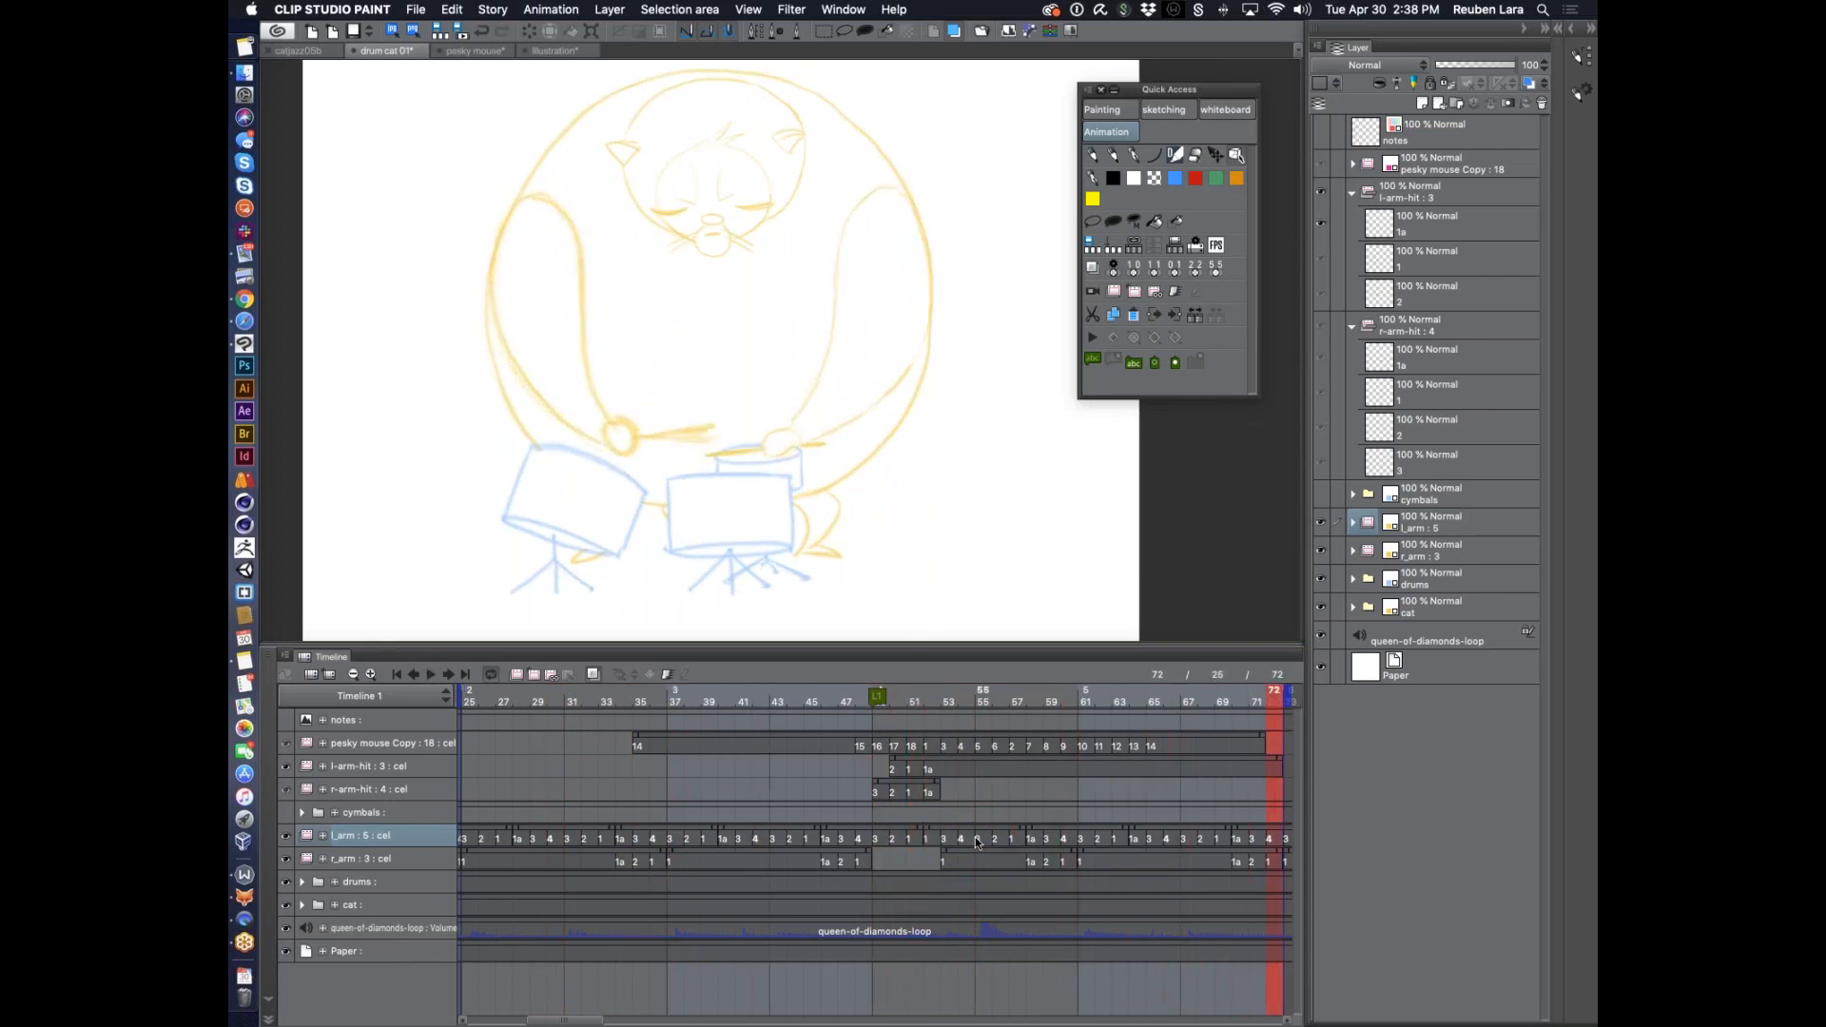
Shift the l-arm-hit clip two frames later so it starts at frame 52, and play the animation
{"action": "left_click", "coordinate": [948, 763]}
{"action": "left_click_drag", "start_coordinate": [974, 762], "coordinate": [984, 763]}
{"action": "key", "text": "super+z"}
{"action": "left_click", "coordinate": [430, 675]}
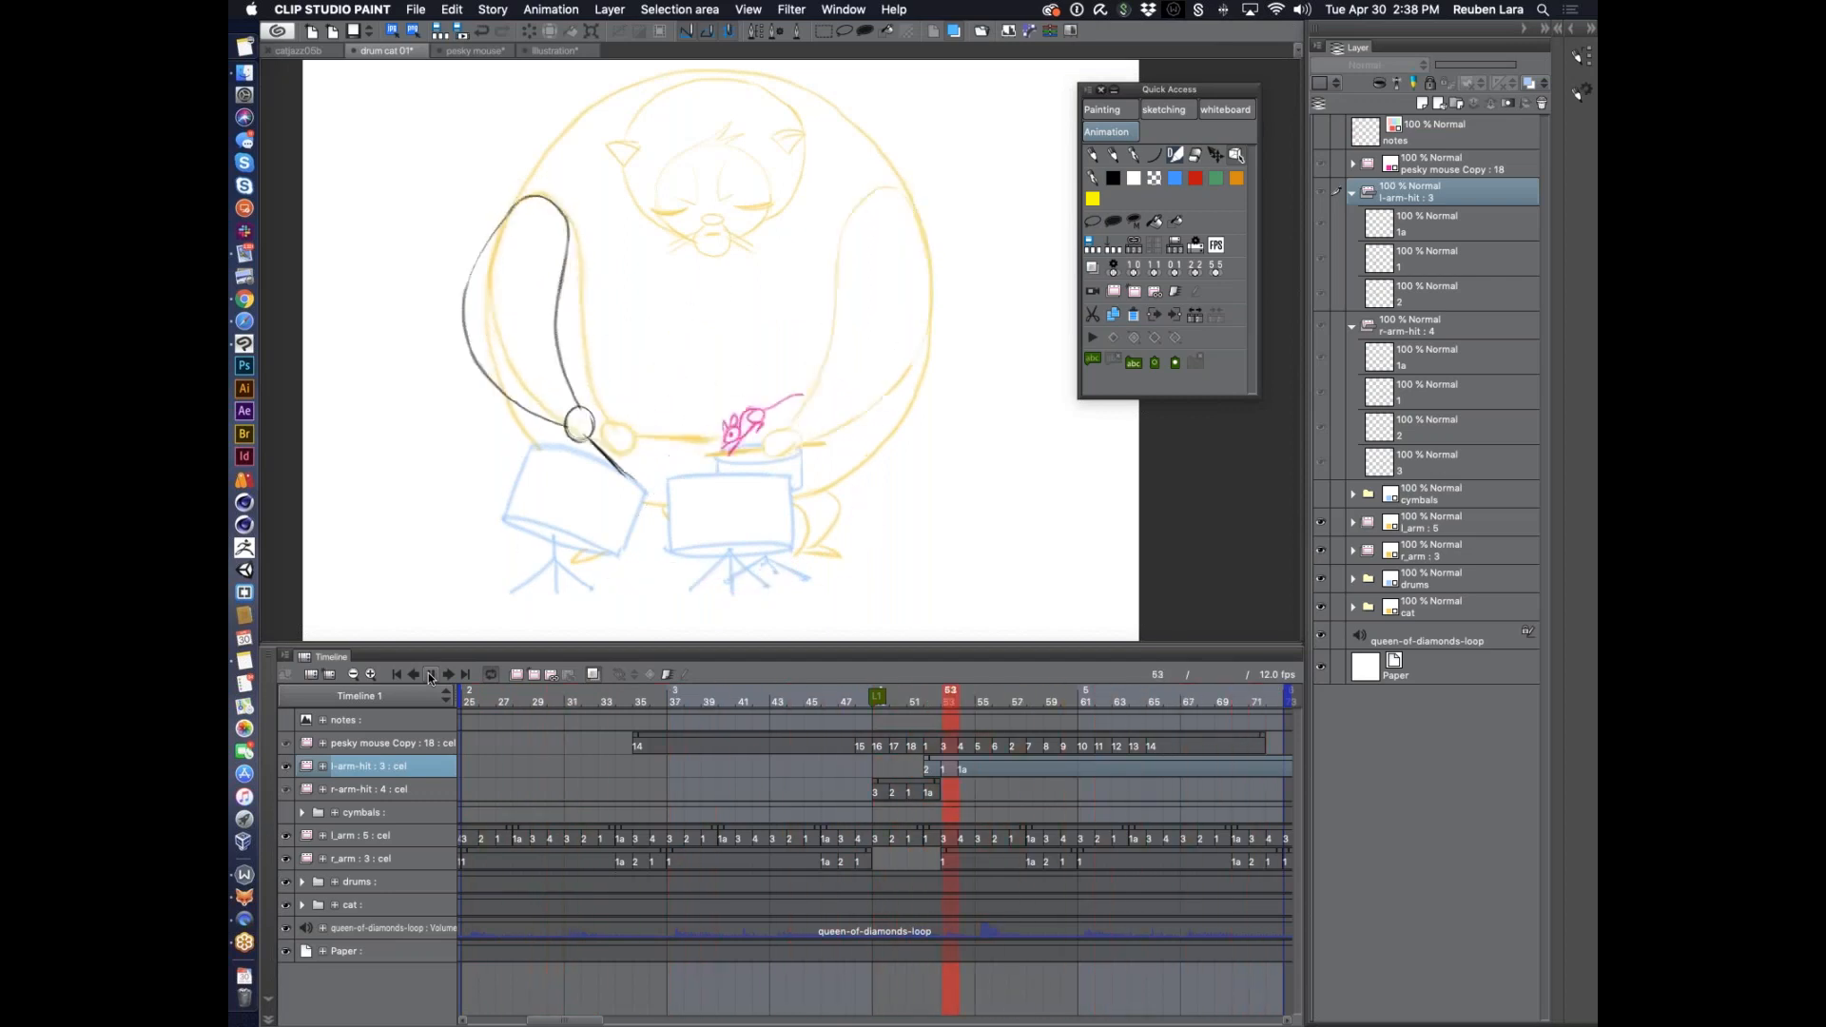
{"action": "left_click", "coordinate": [429, 675]}
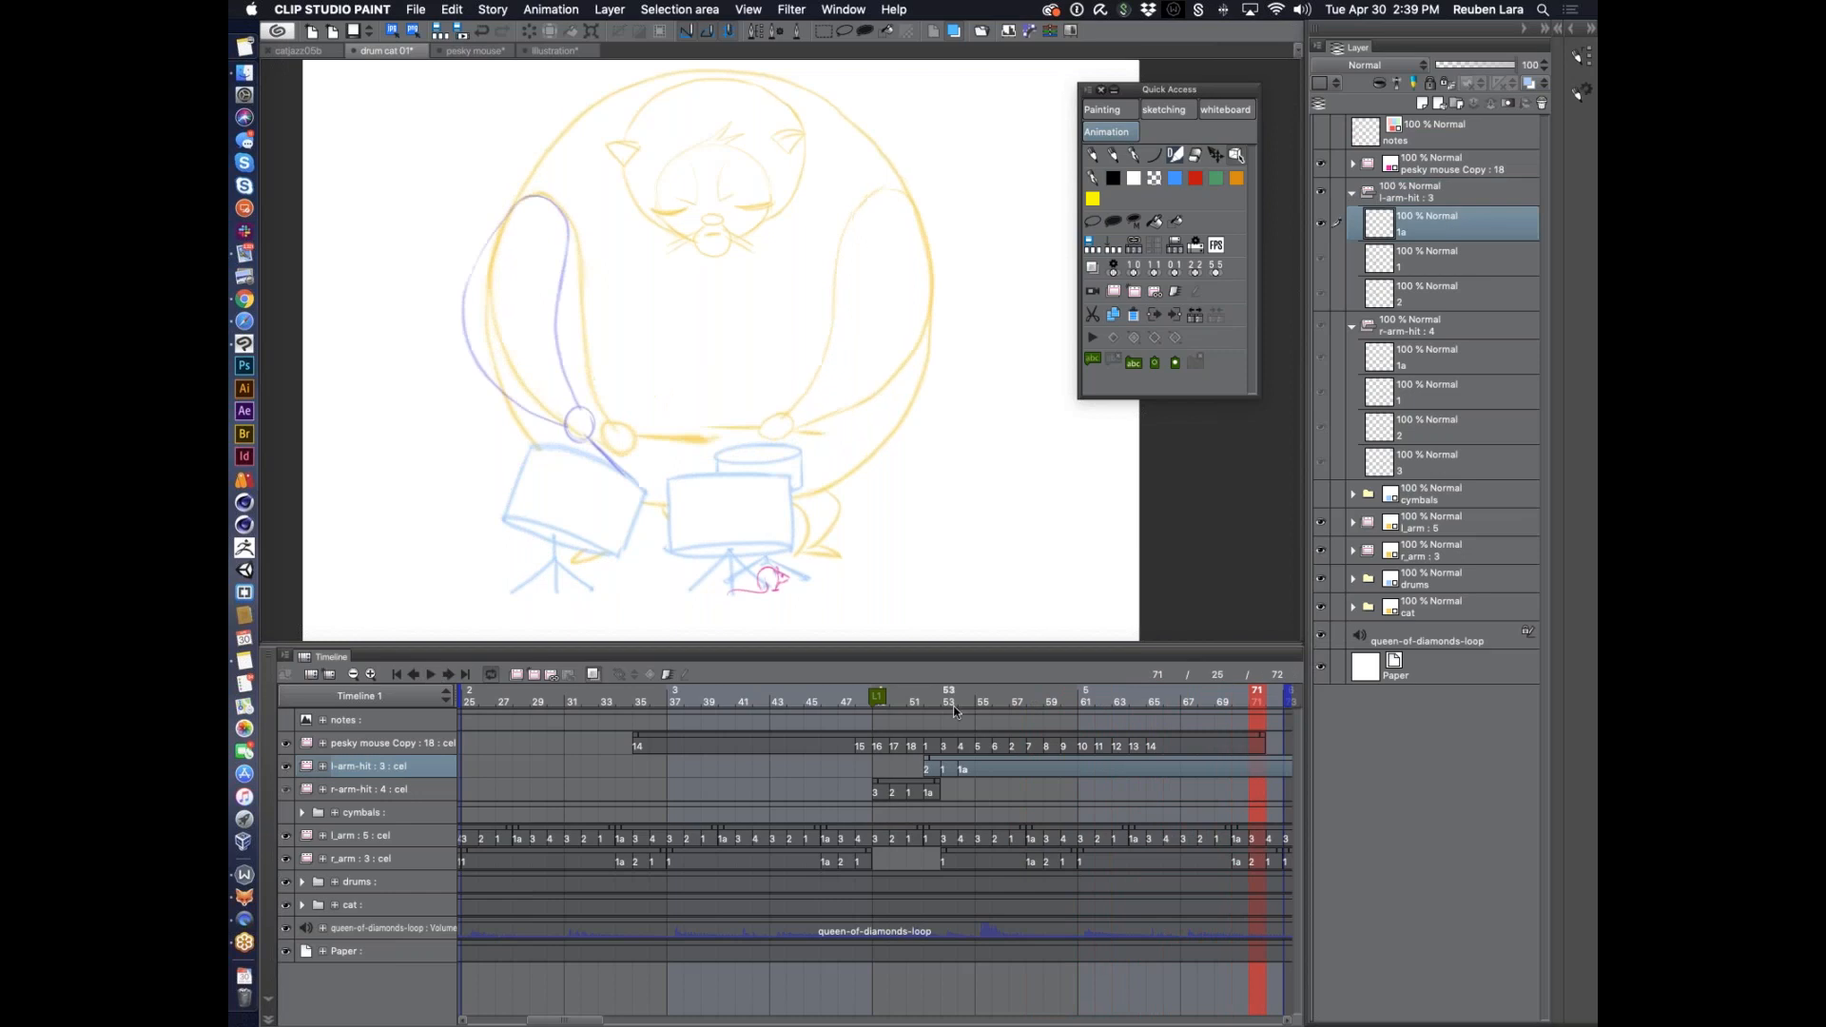
Trim the second l_arm clip to start at frame 55 and end the l-arm-hit clip after frame 54
{"action": "left_click_drag", "start_coordinate": [946, 689], "coordinate": [949, 696]}
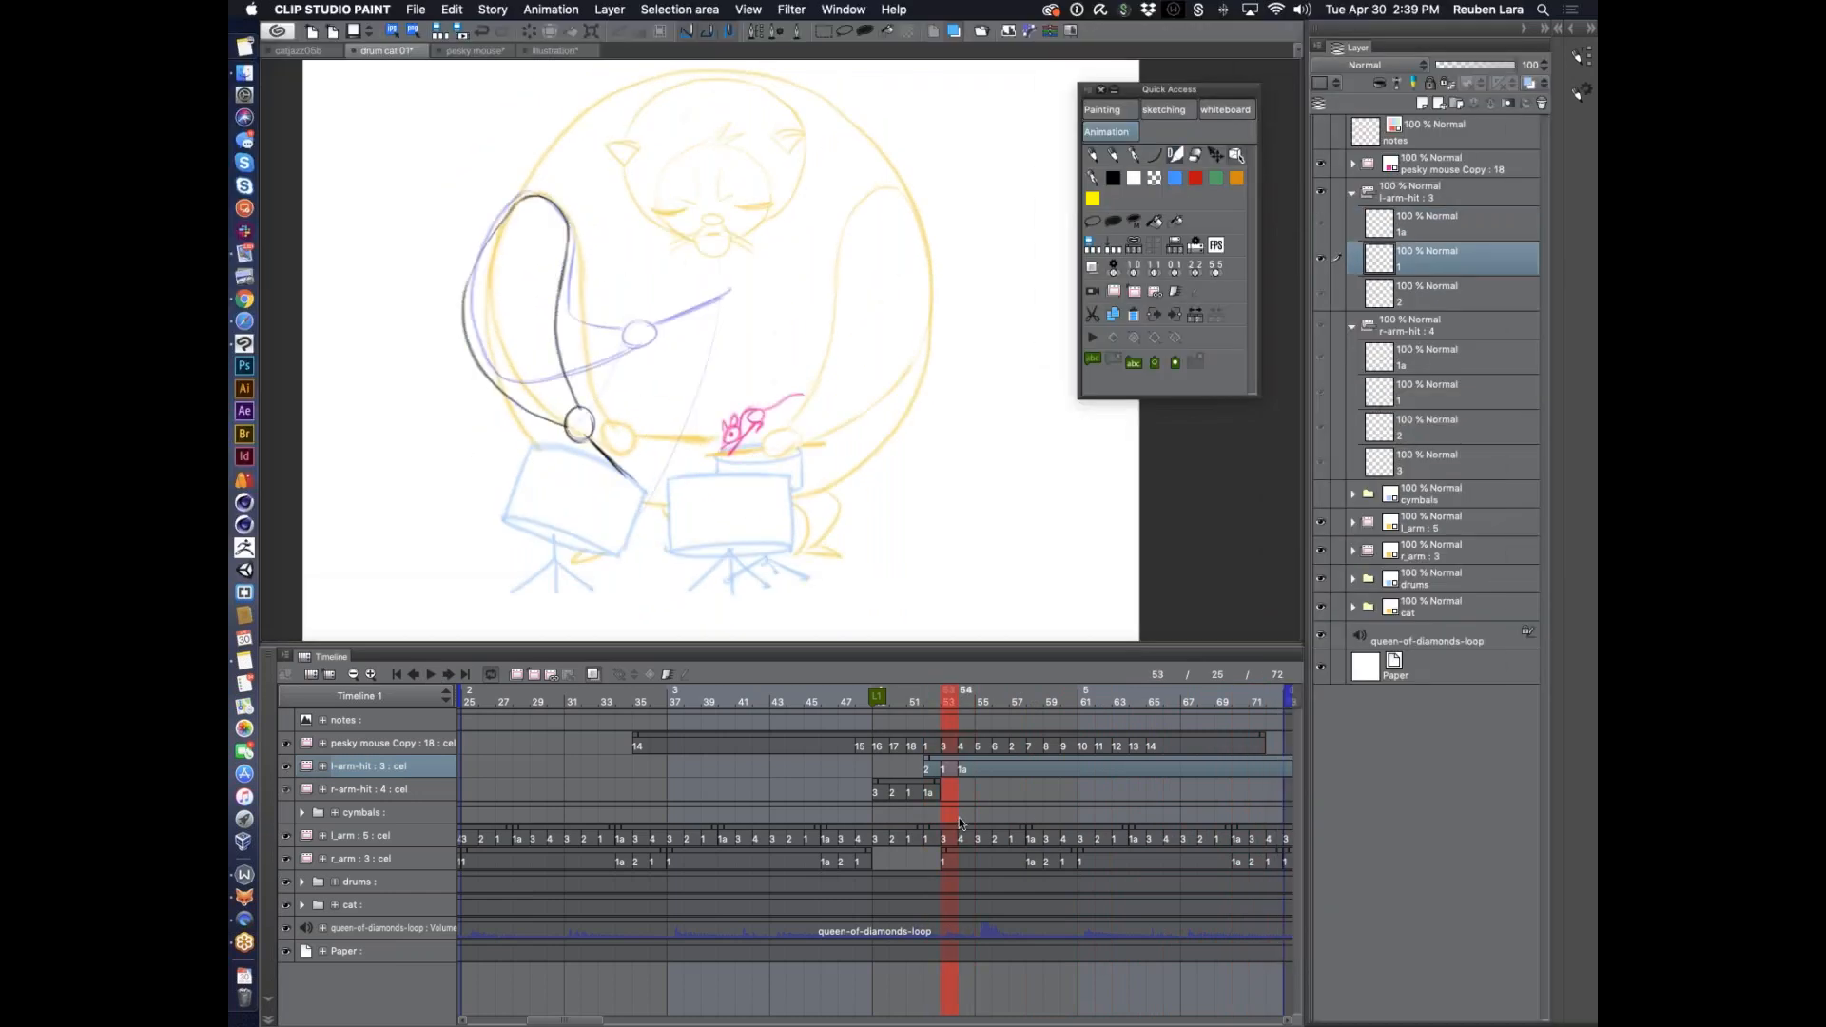
{"action": "left_click", "coordinate": [984, 694]}
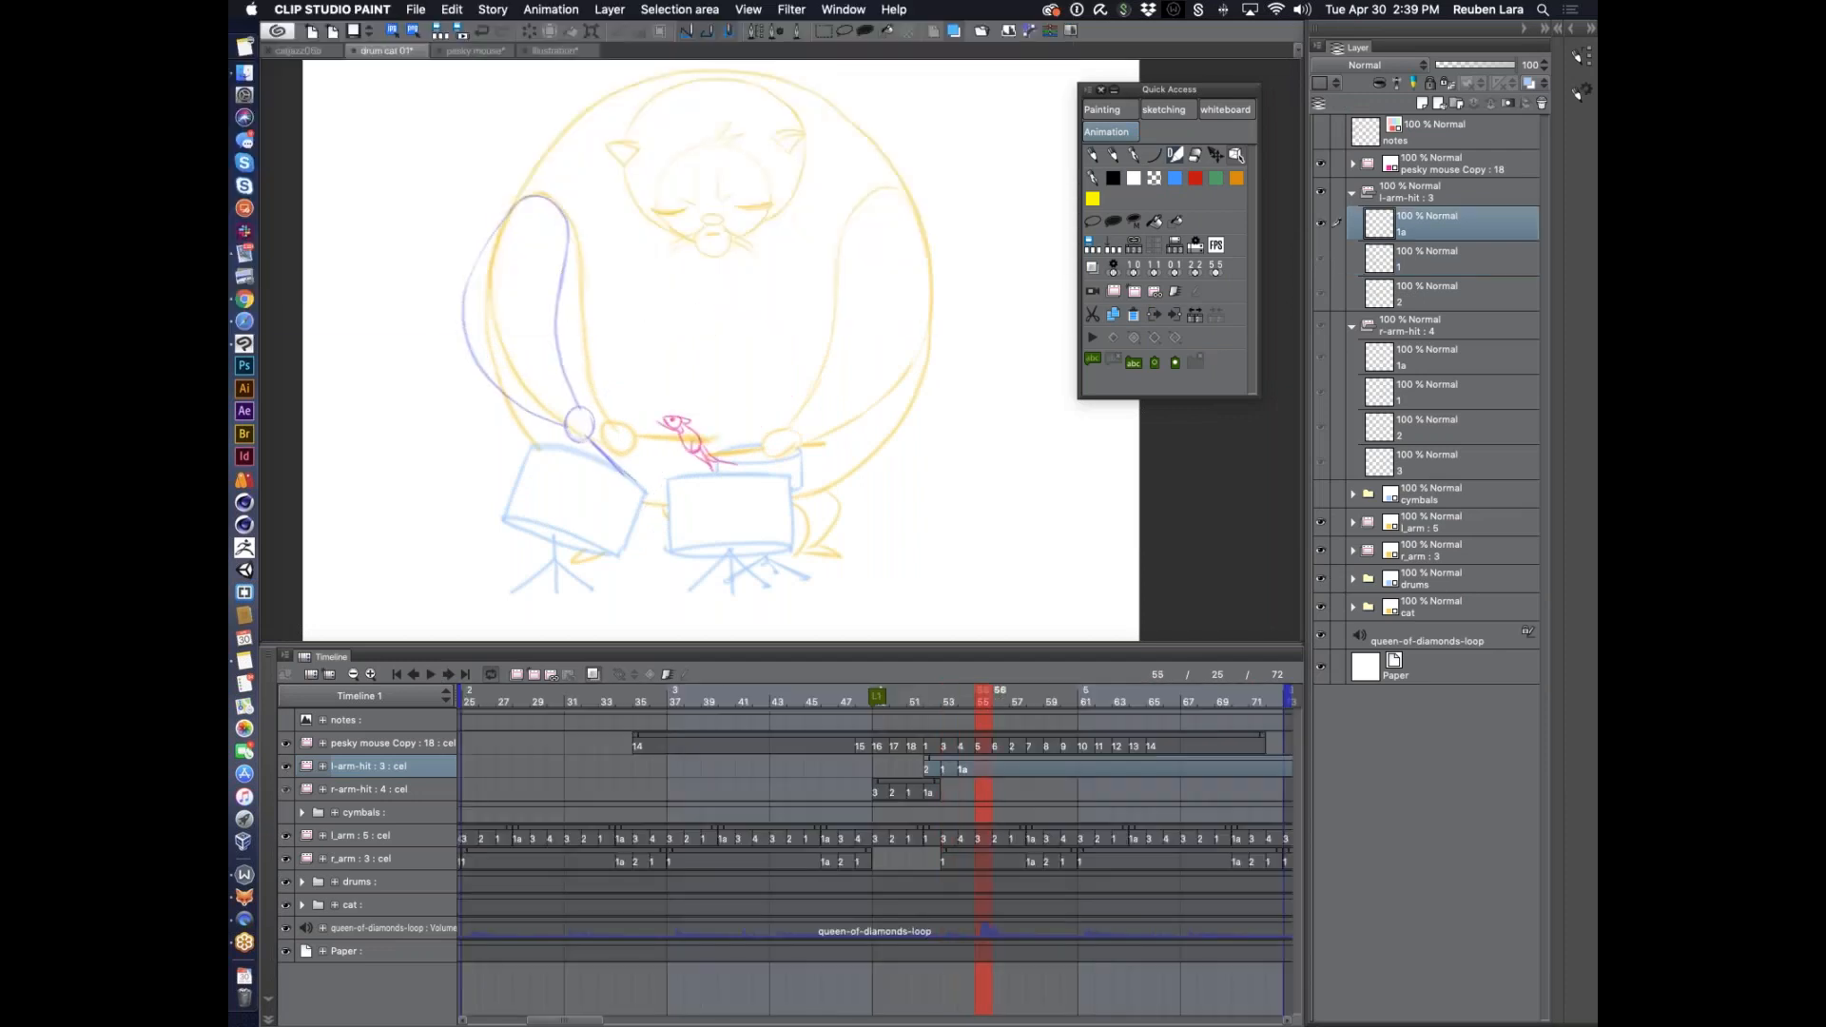
{"action": "left_click_drag", "start_coordinate": [927, 826], "coordinate": [979, 825]}
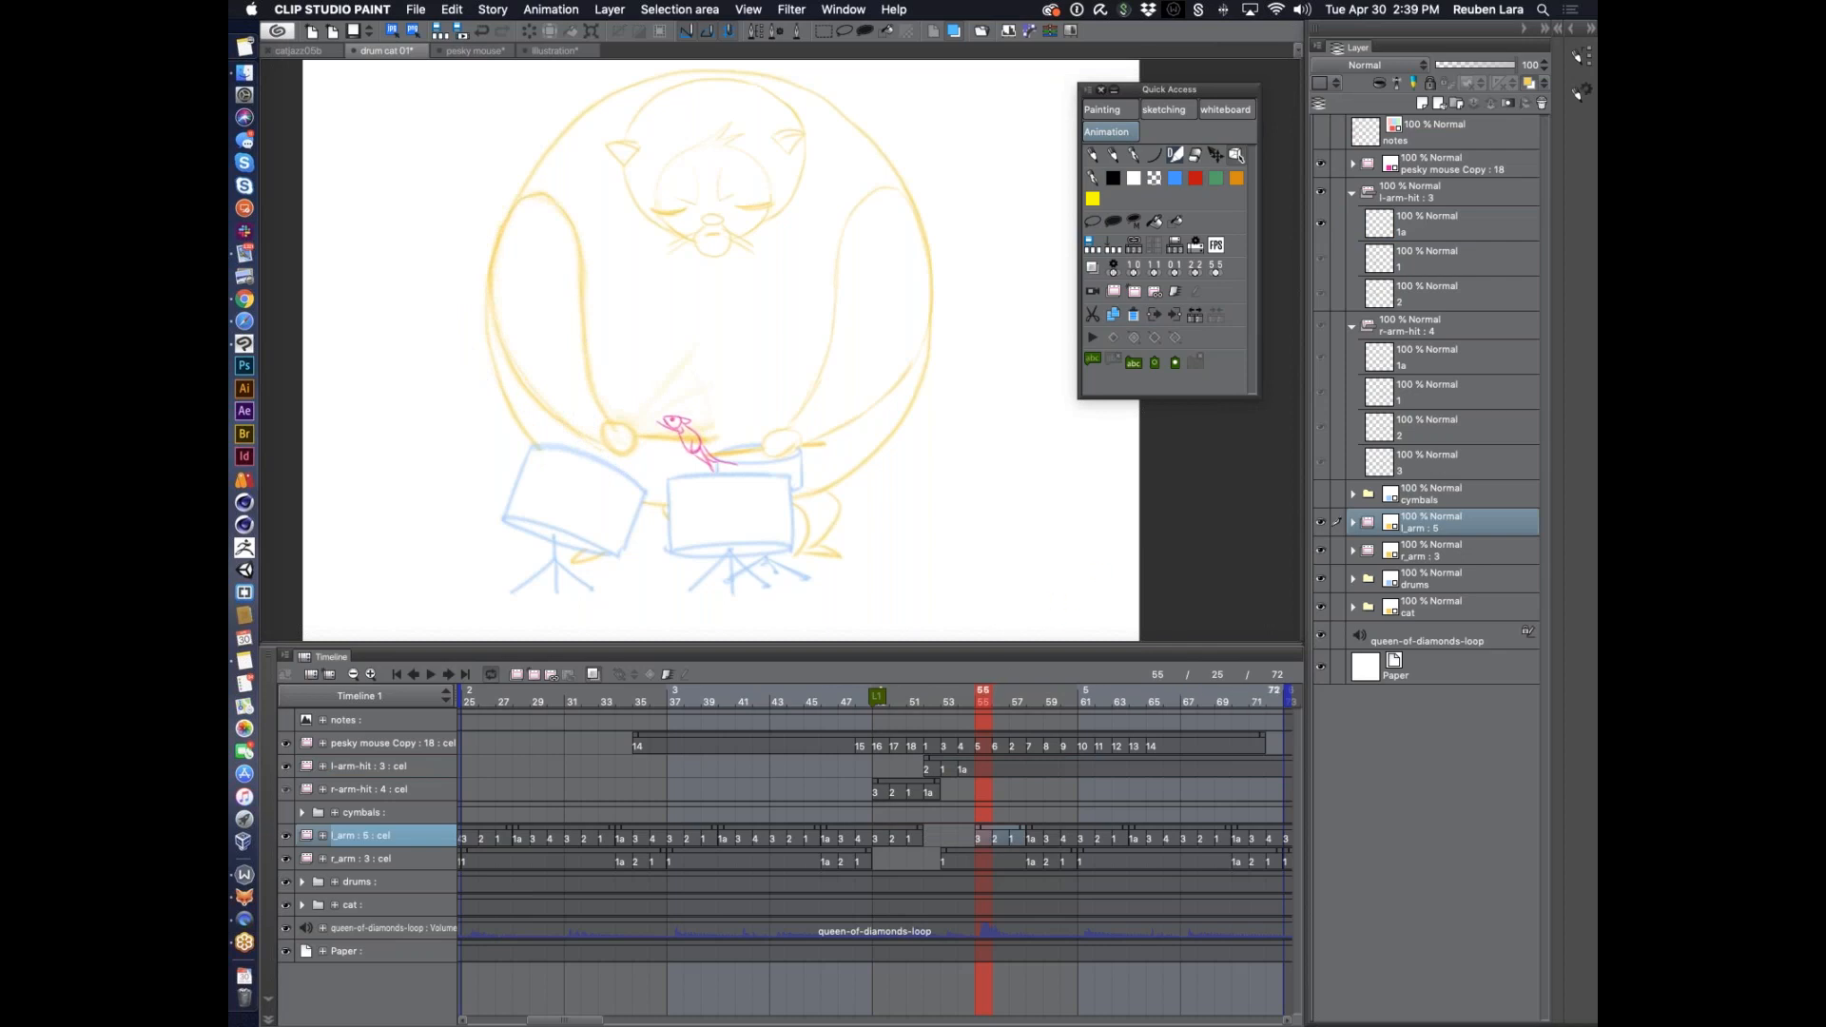
{"action": "left_click", "coordinate": [973, 769]}
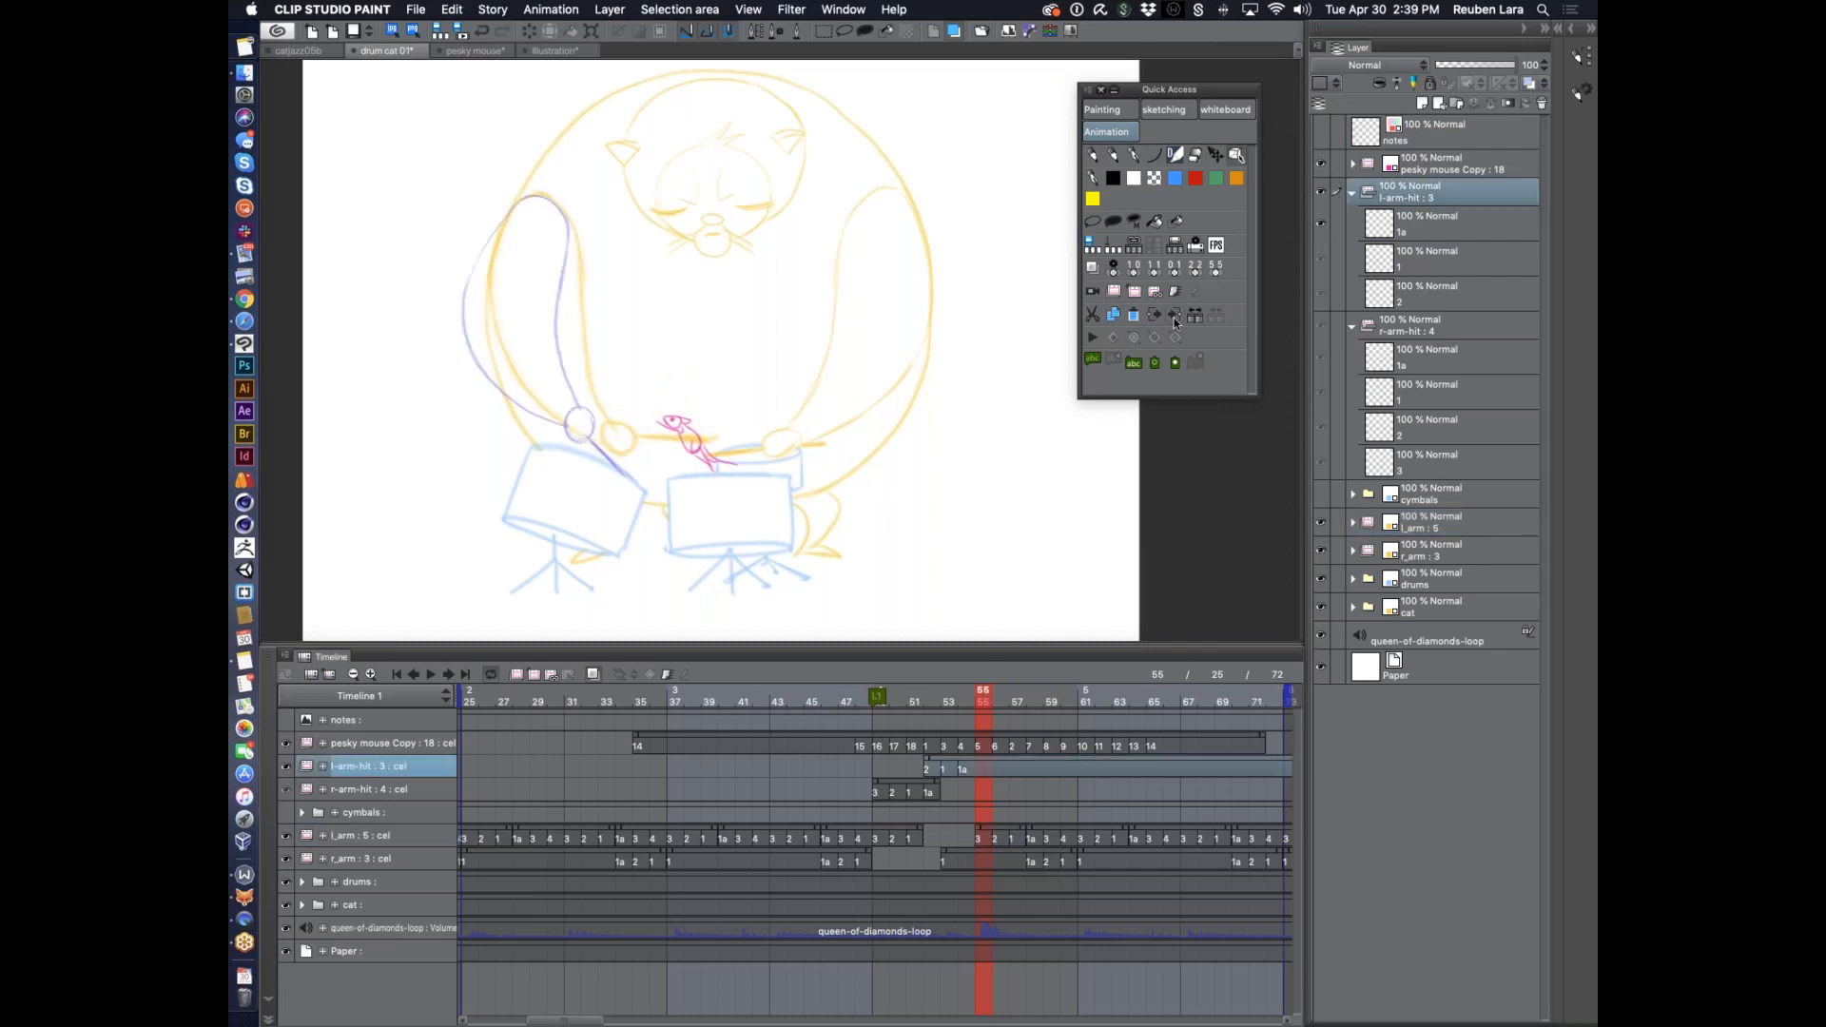
{"action": "left_click", "coordinate": [965, 689]}
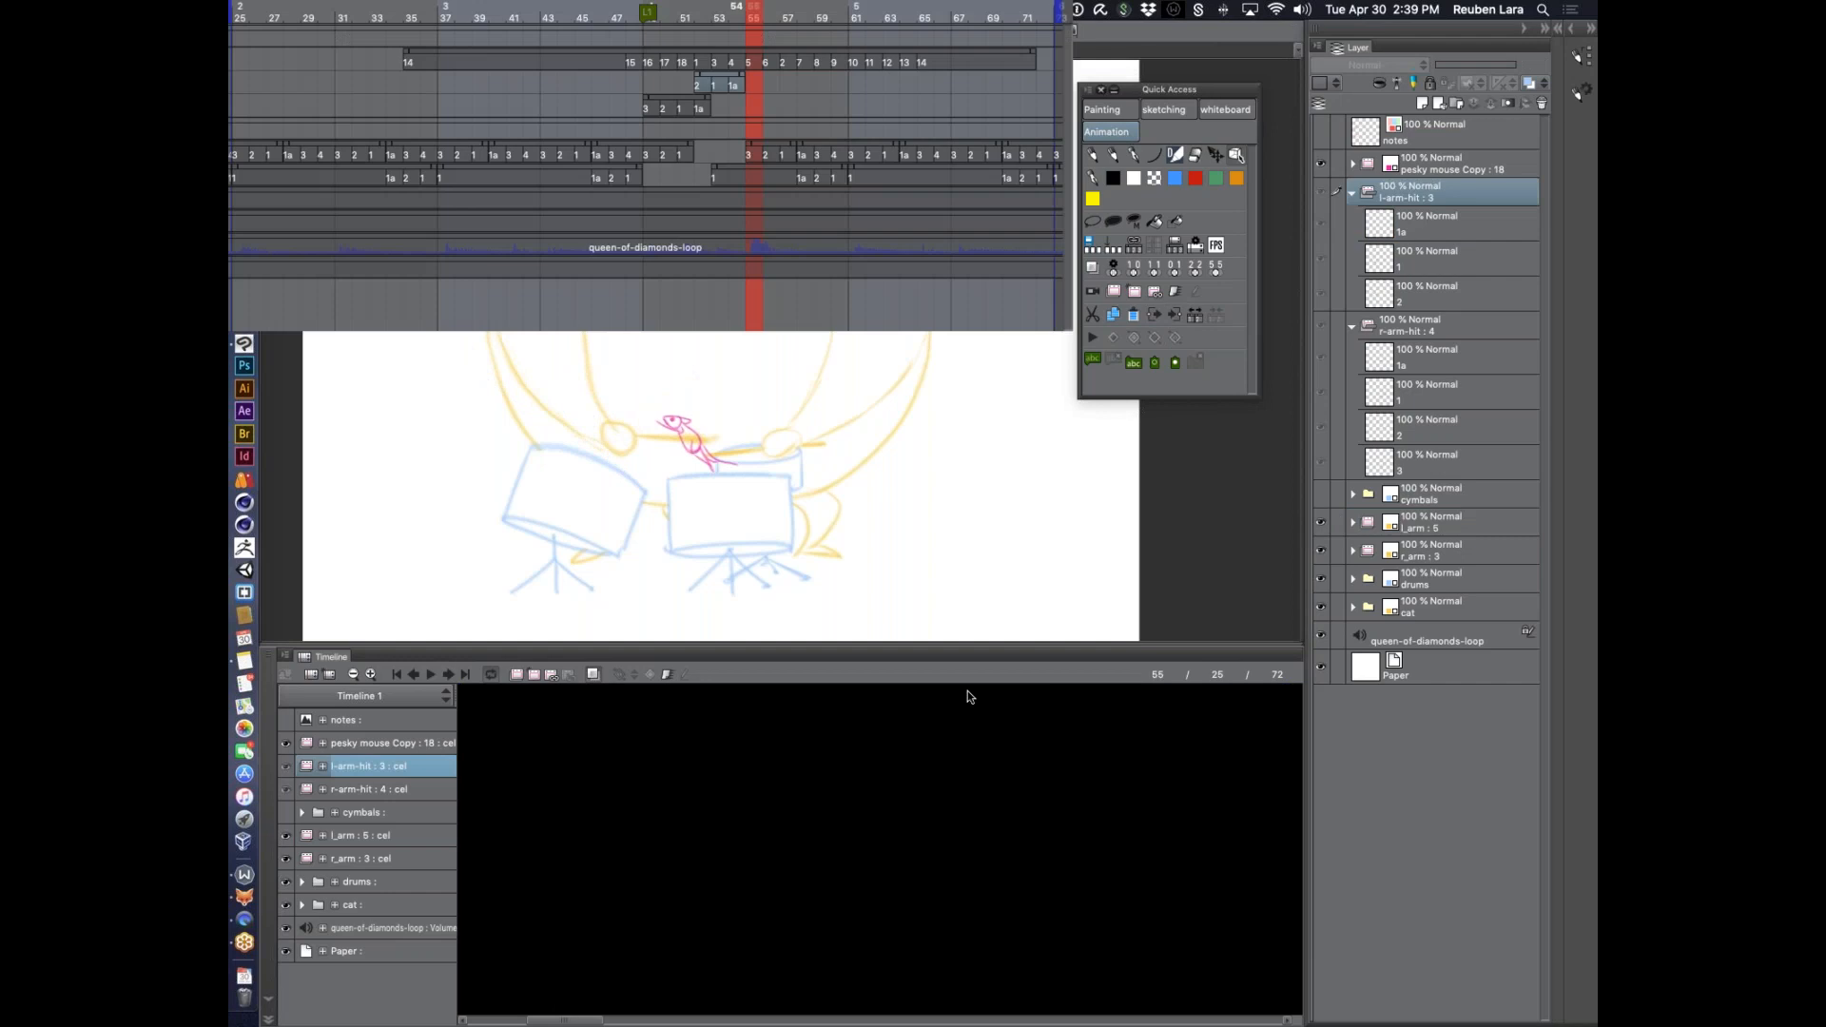
Extend the l_arm clip back to frame 54 as a drawing reference and reselect l-arm-hit cel 1a
{"action": "mouse_move", "coordinate": [947, 695]}
{"action": "left_mouse_down"}
{"action": "mouse_move", "coordinate": [928, 697]}
{"action": "mouse_move", "coordinate": [964, 697]}
{"action": "mouse_move", "coordinate": [920, 697]}
{"action": "mouse_move", "coordinate": [968, 699]}
{"action": "left_mouse_up"}
{"action": "left_click", "coordinate": [963, 769]}
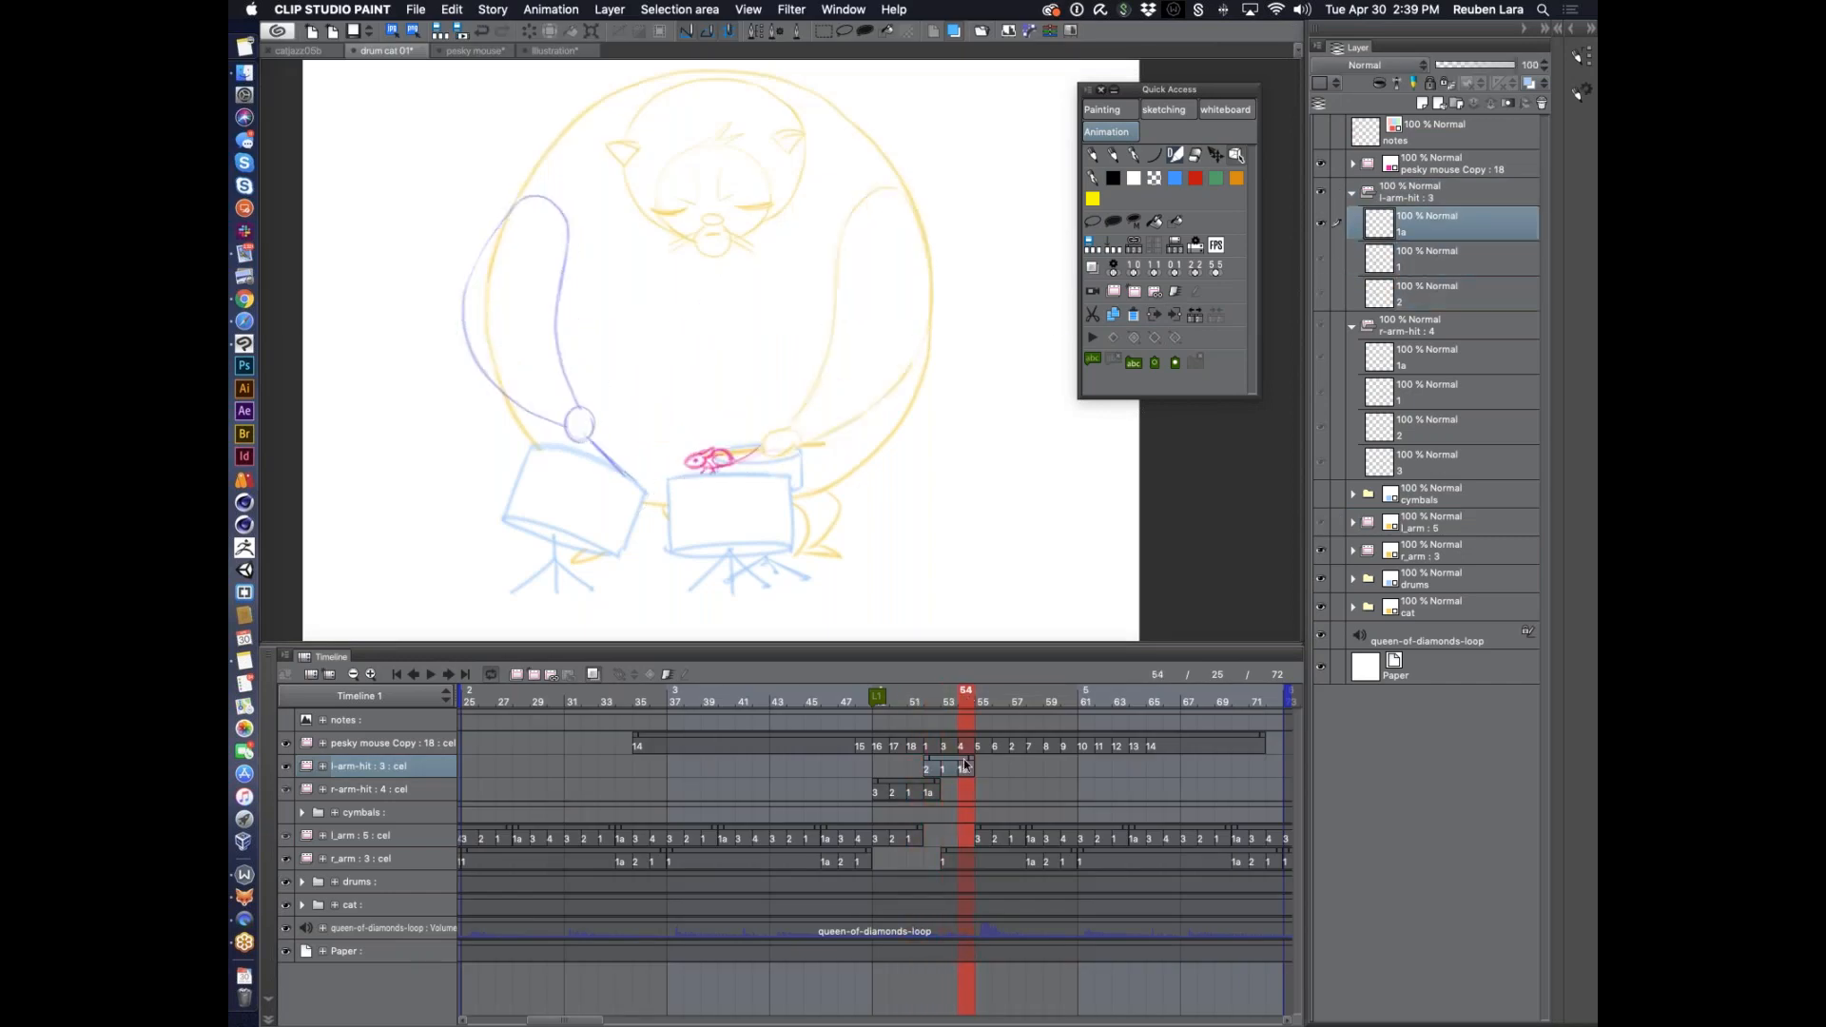
{"action": "left_click", "coordinate": [968, 837]}
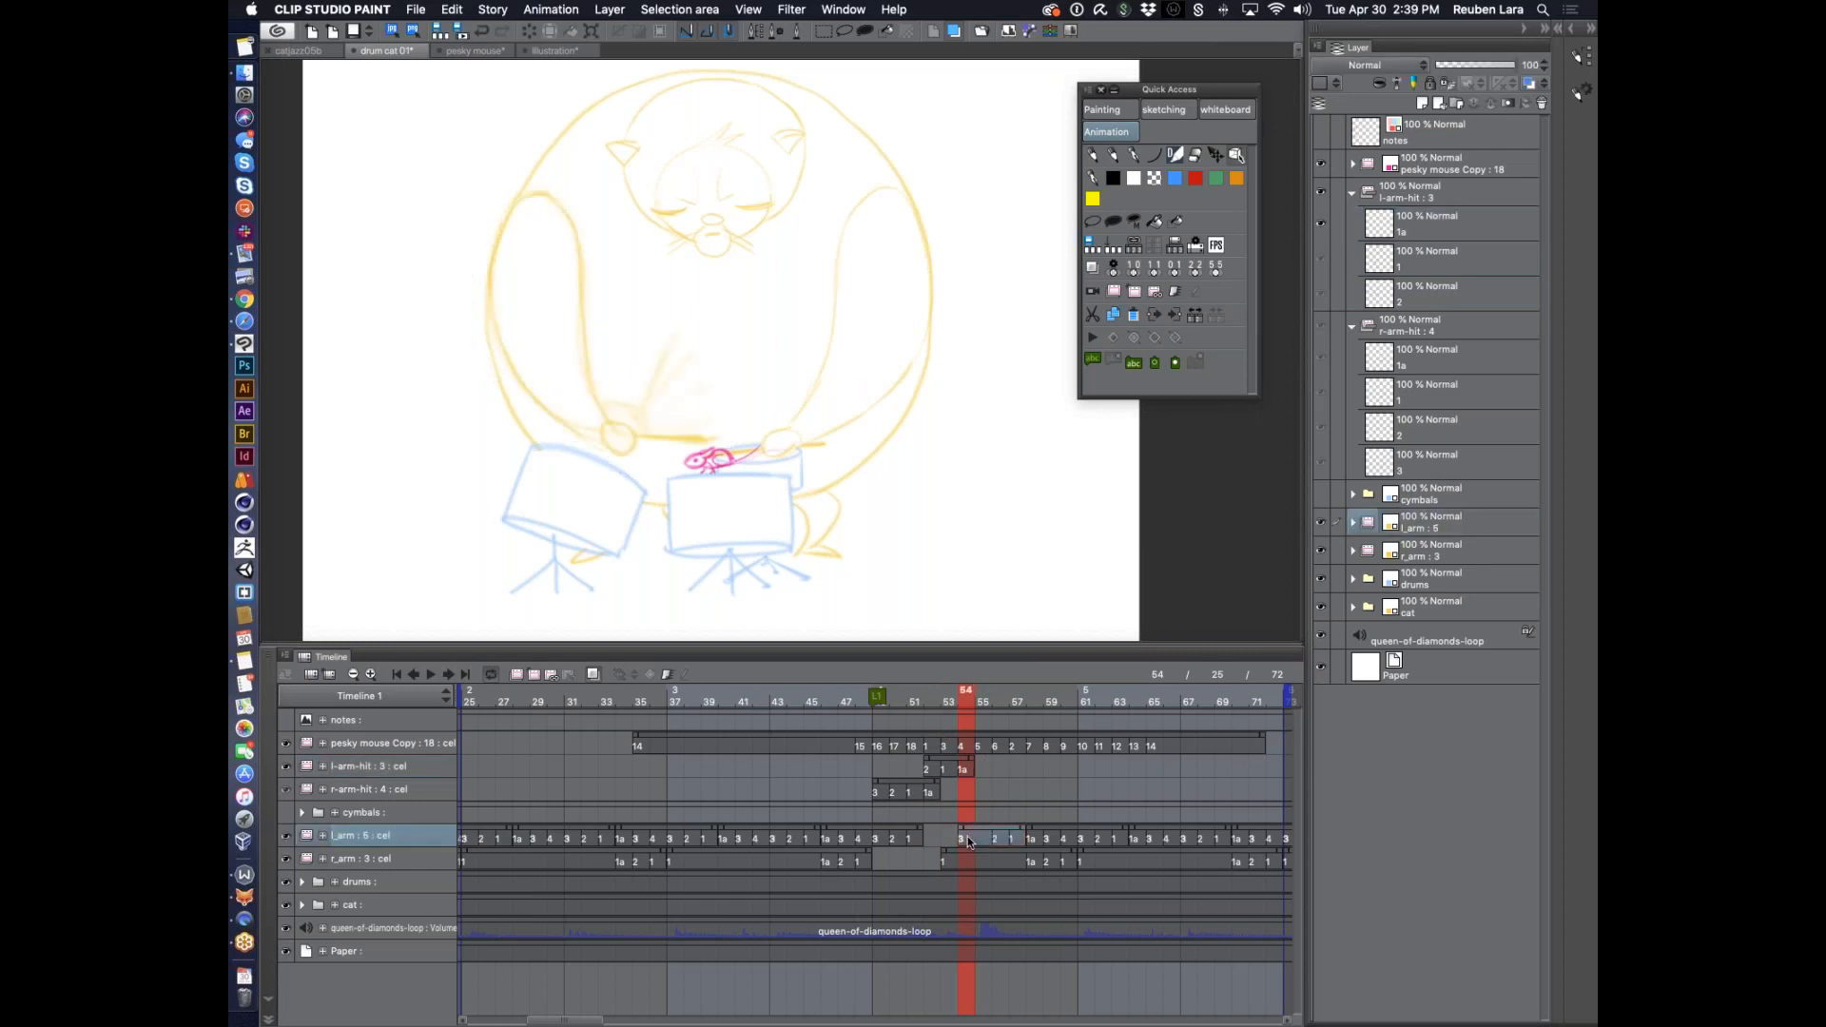
{"action": "left_click", "coordinate": [959, 780]}
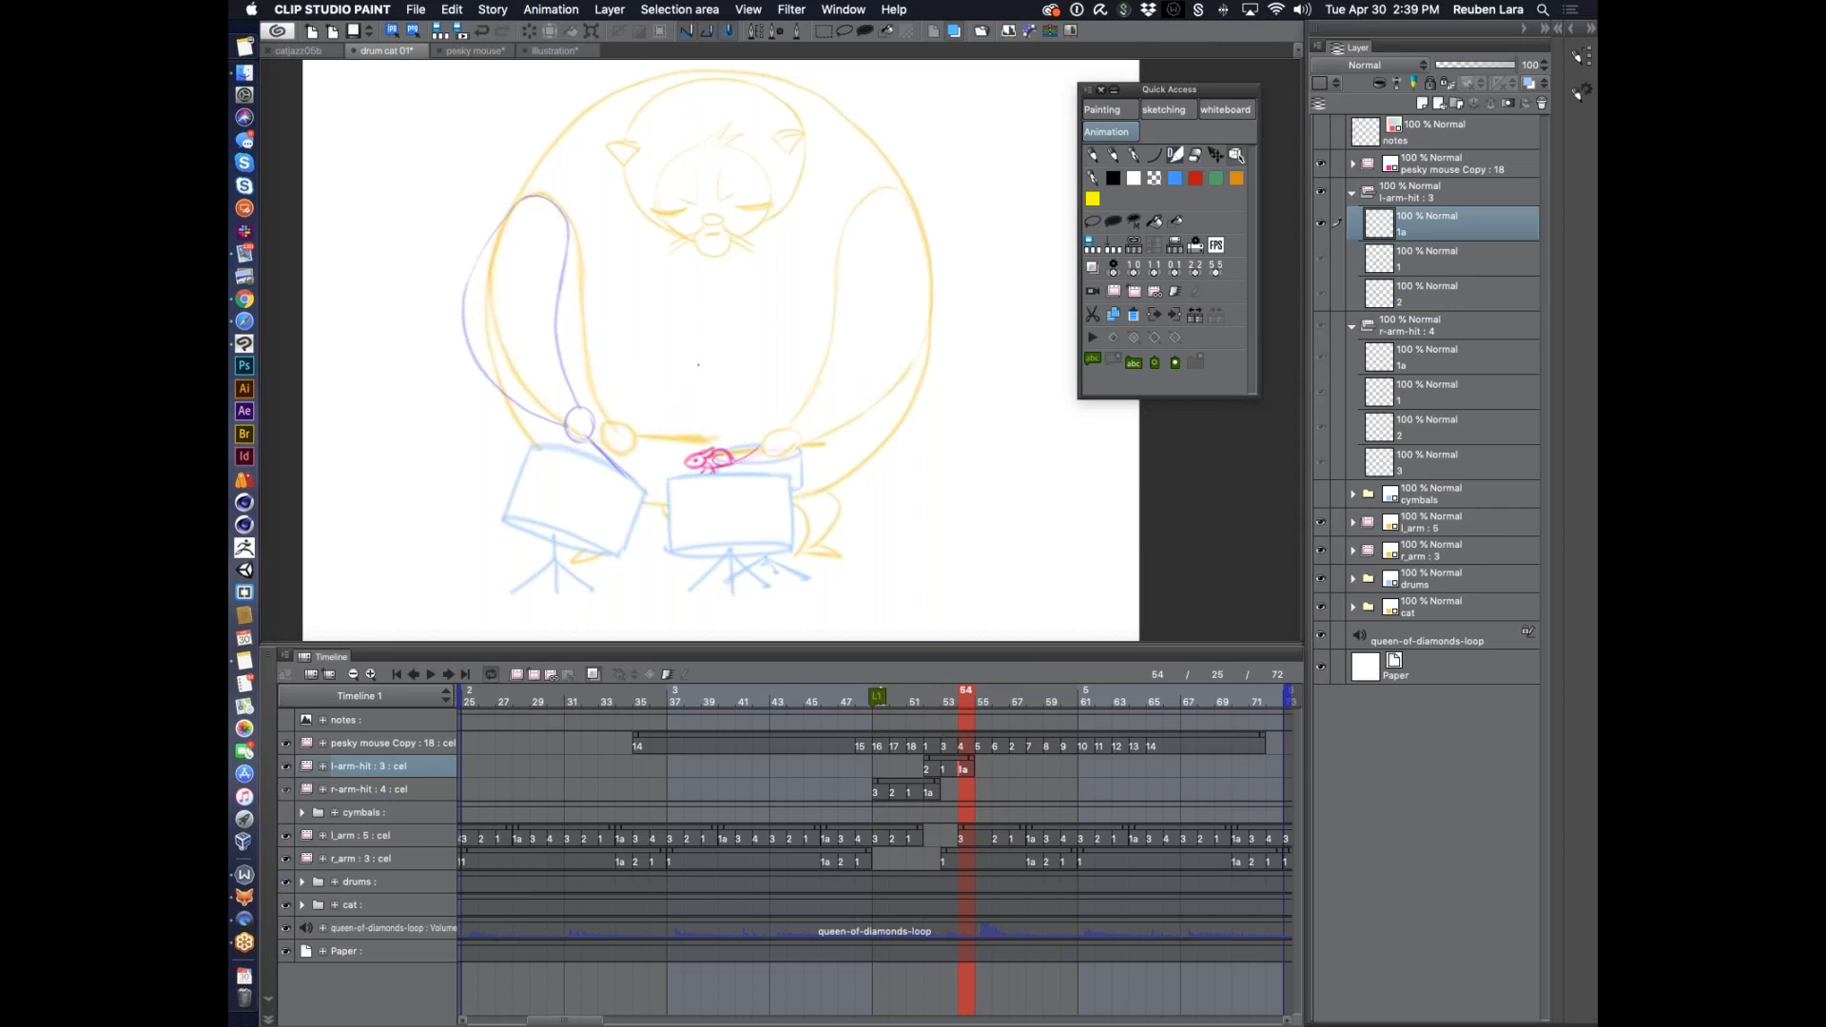
Sketch the recovering arm with its hand and drumstick on l-arm-hit cel 1a, close to the l_arm reference pose
{"action": "mouse_move", "coordinate": [622, 433]}
{"action": "left_mouse_down"}
{"action": "mouse_move", "coordinate": [700, 460]}
{"action": "mouse_move", "coordinate": [603, 434]}
{"action": "mouse_move", "coordinate": [618, 453]}
{"action": "mouse_move", "coordinate": [601, 429]}
{"action": "mouse_move", "coordinate": [632, 440]}
{"action": "mouse_move", "coordinate": [603, 433]}
{"action": "left_mouse_up"}
{"action": "key", "text": "super+z"}
{"action": "key", "text": "super+z"}
{"action": "key", "text": "super+z"}
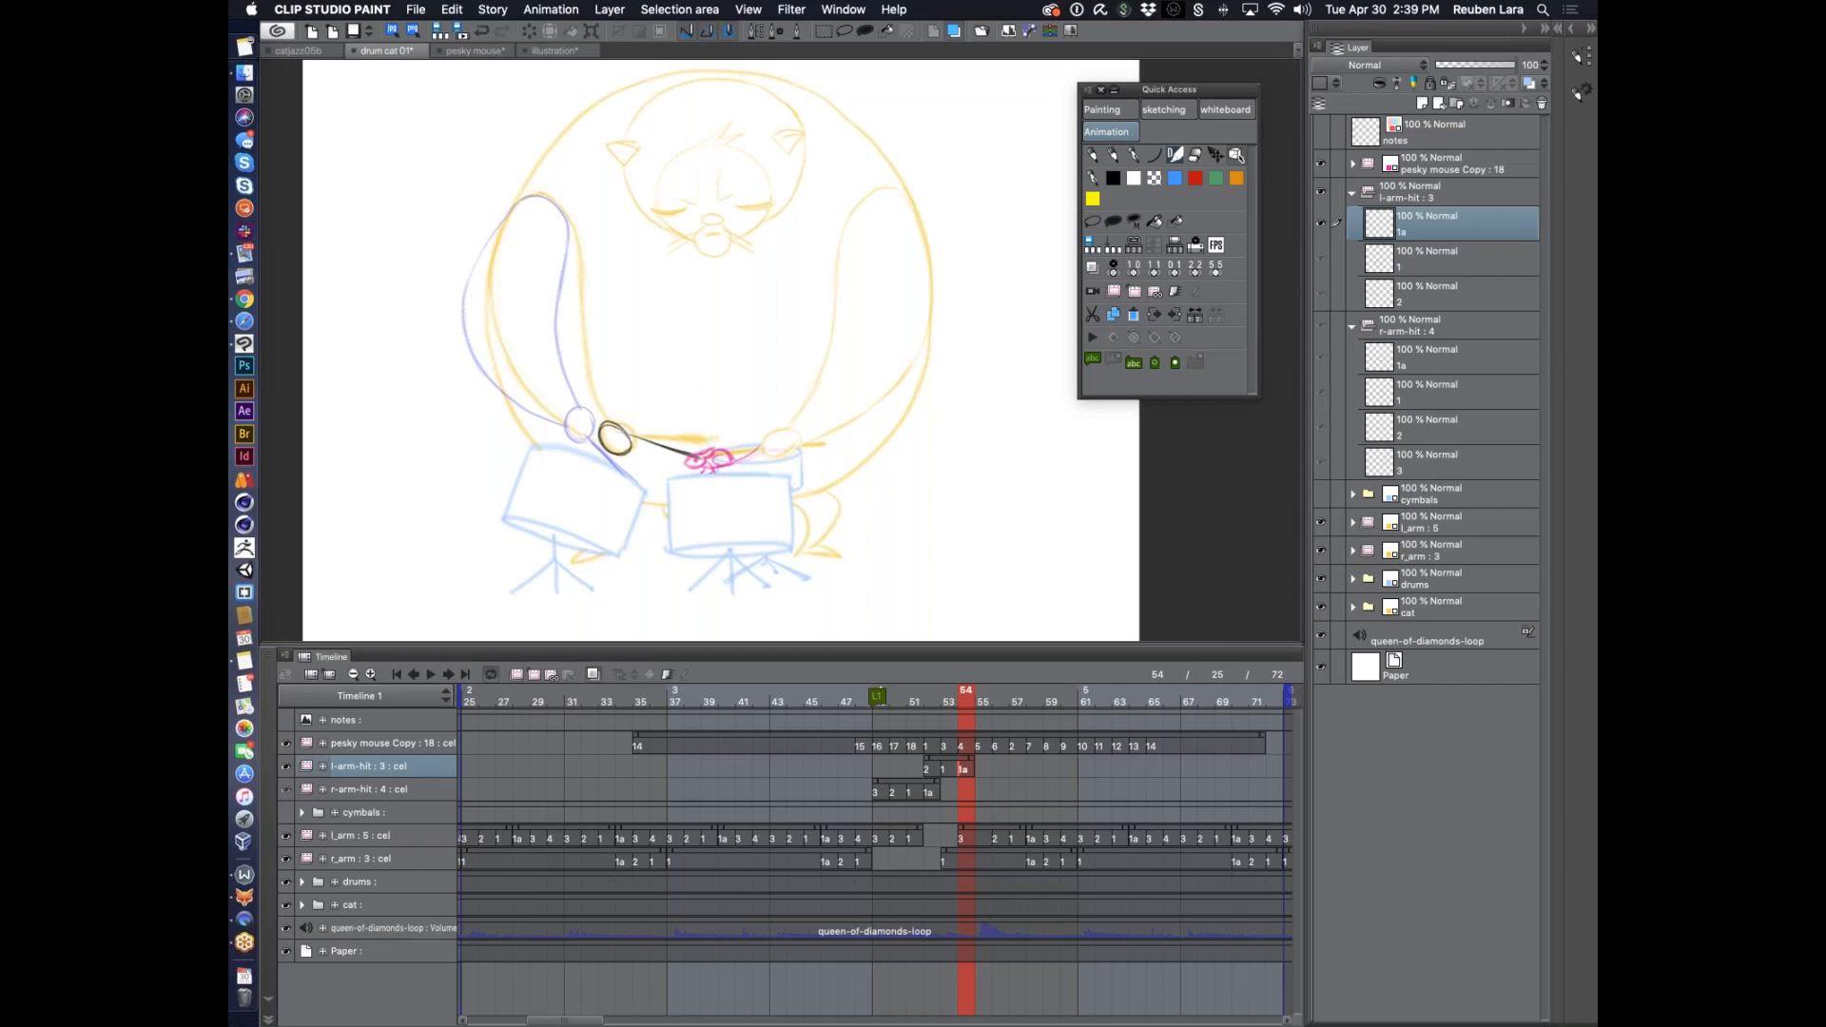
{"action": "left_click_drag", "start_coordinate": [572, 243], "coordinate": [573, 300]}
{"action": "key", "text": "super+z"}
{"action": "left_click_drag", "start_coordinate": [571, 219], "coordinate": [603, 429]}
{"action": "mouse_move", "coordinate": [510, 208]}
{"action": "left_mouse_down"}
{"action": "mouse_move", "coordinate": [475, 279]}
{"action": "mouse_move", "coordinate": [477, 340]}
{"action": "mouse_move", "coordinate": [511, 390]}
{"action": "left_mouse_up"}
{"action": "key", "text": "super+z"}
{"action": "key", "text": "super+z"}
{"action": "mouse_move", "coordinate": [512, 211]}
{"action": "left_mouse_down"}
{"action": "mouse_move", "coordinate": [481, 319]}
{"action": "mouse_move", "coordinate": [506, 370]}
{"action": "mouse_move", "coordinate": [594, 436]}
{"action": "mouse_move", "coordinate": [691, 456]}
{"action": "left_mouse_up"}
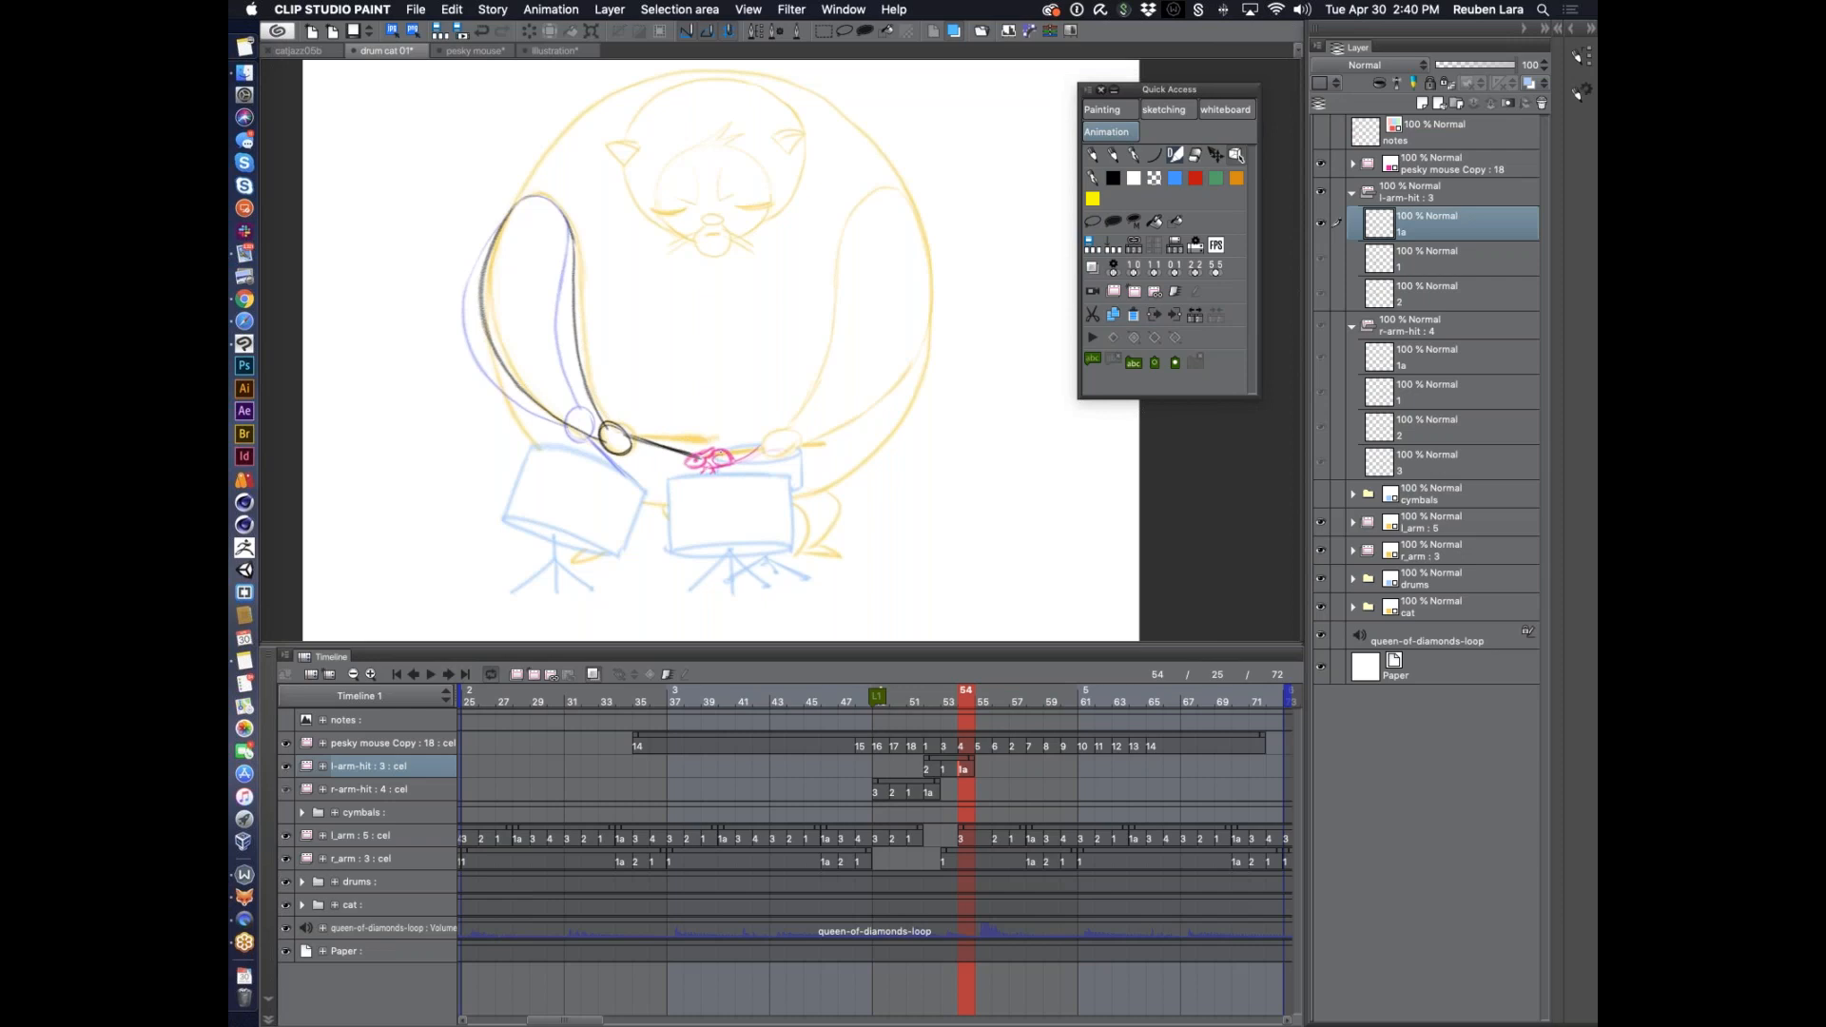
Return the start of the second l_arm clip to frame 55 and play the animation
{"action": "left_click", "coordinate": [960, 829]}
{"action": "left_click", "coordinate": [431, 674]}
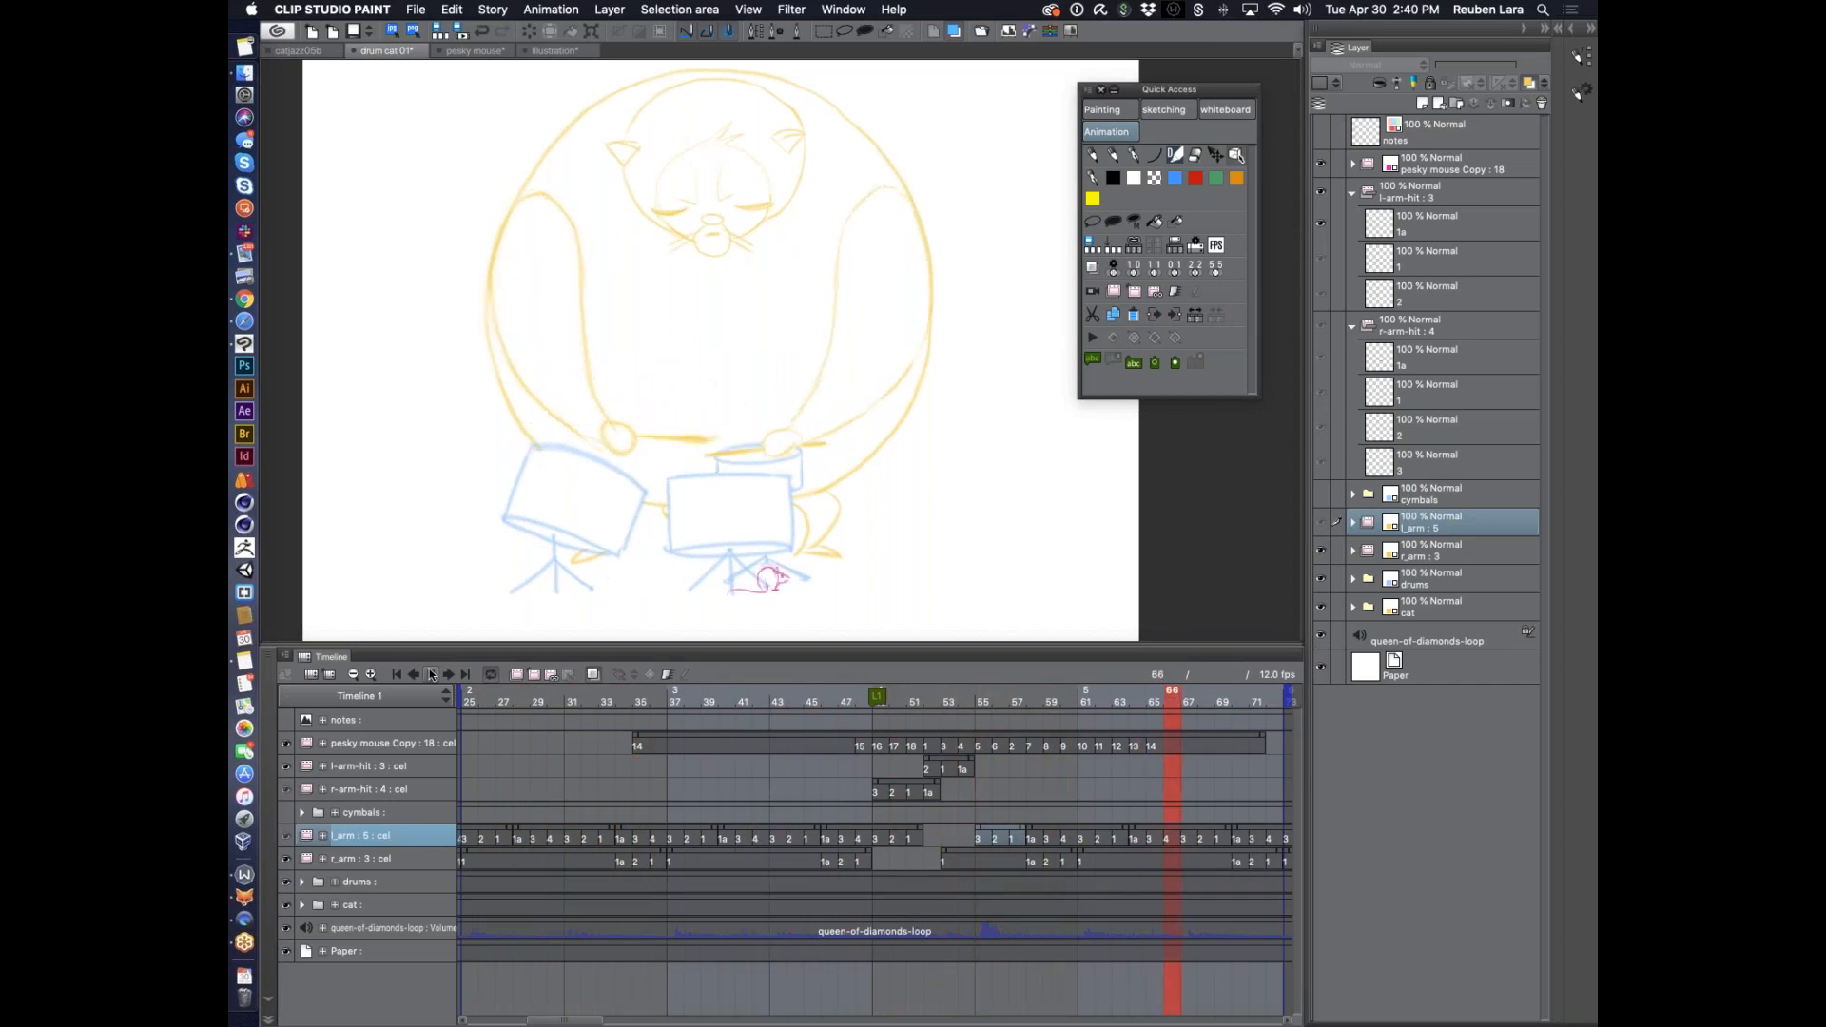
{"action": "left_click", "coordinate": [430, 674]}
Start the l-arm-hit clip at frame 50 by adding a new cel 3 there
{"action": "left_click", "coordinate": [903, 702]}
{"action": "left_click_drag", "start_coordinate": [903, 708], "coordinate": [903, 706]}
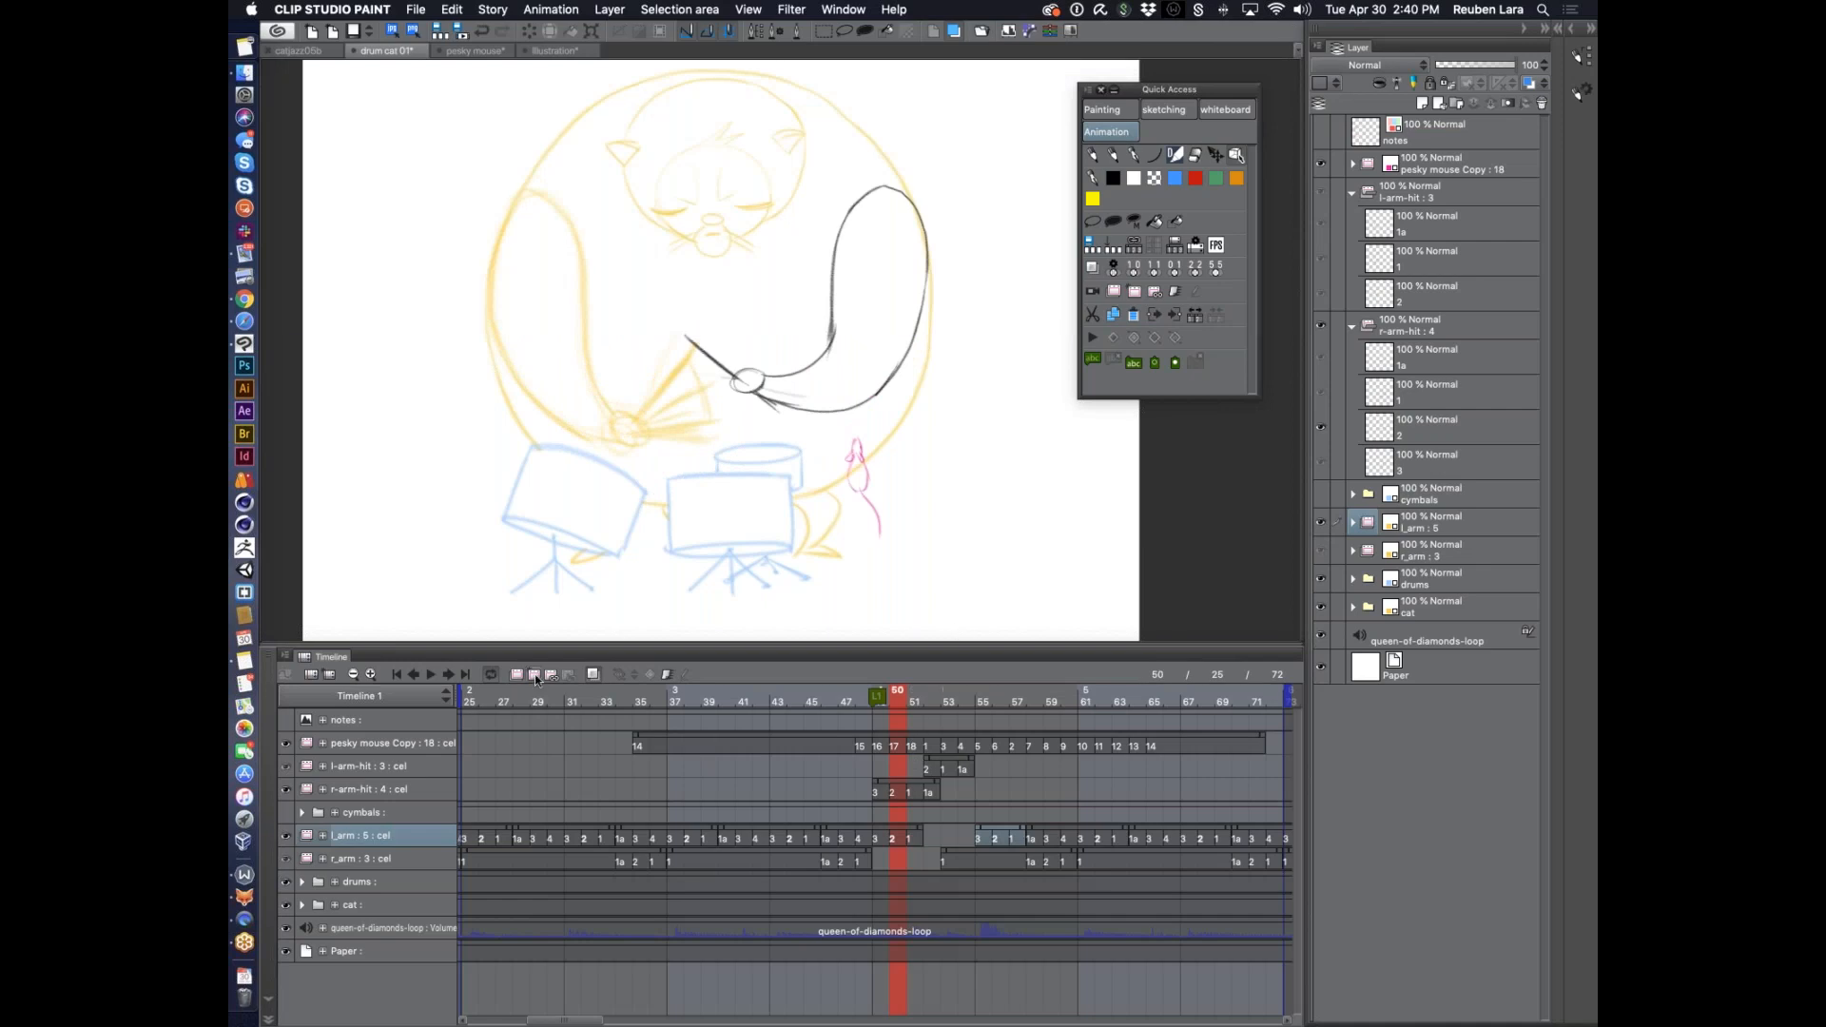
{"action": "left_click", "coordinate": [926, 770]}
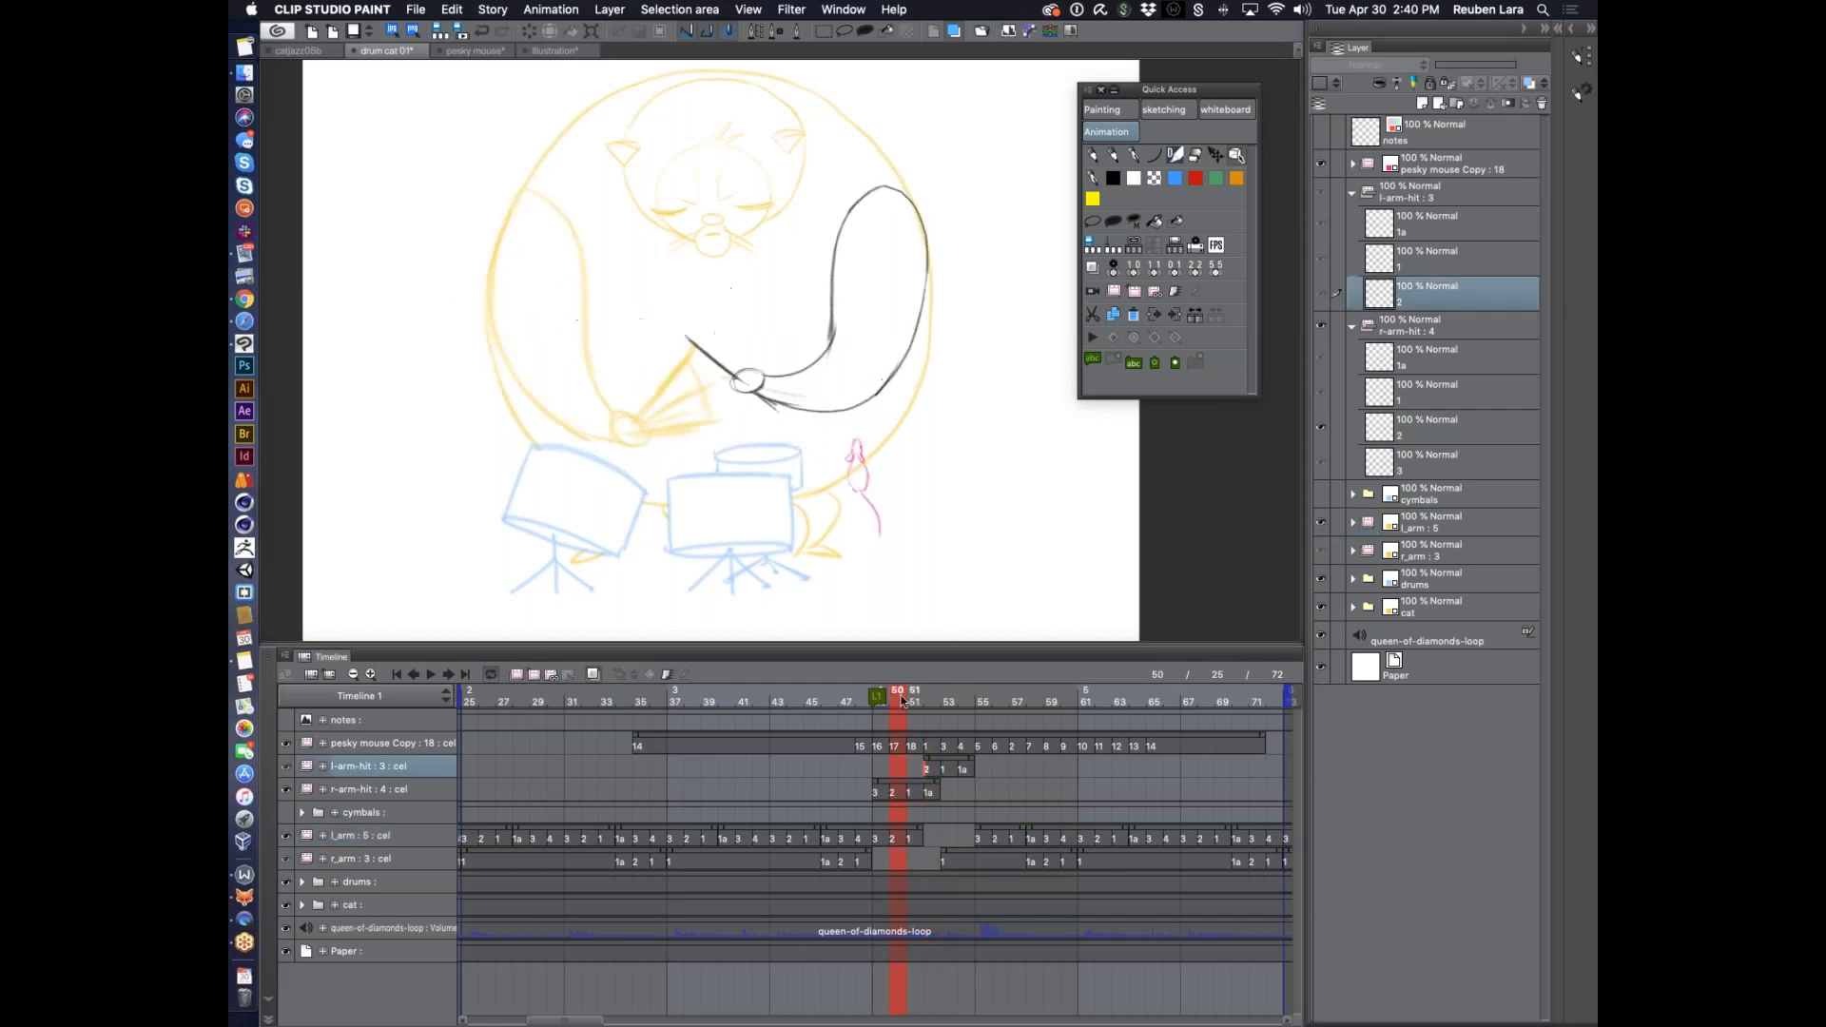
{"action": "left_click", "coordinate": [534, 674]}
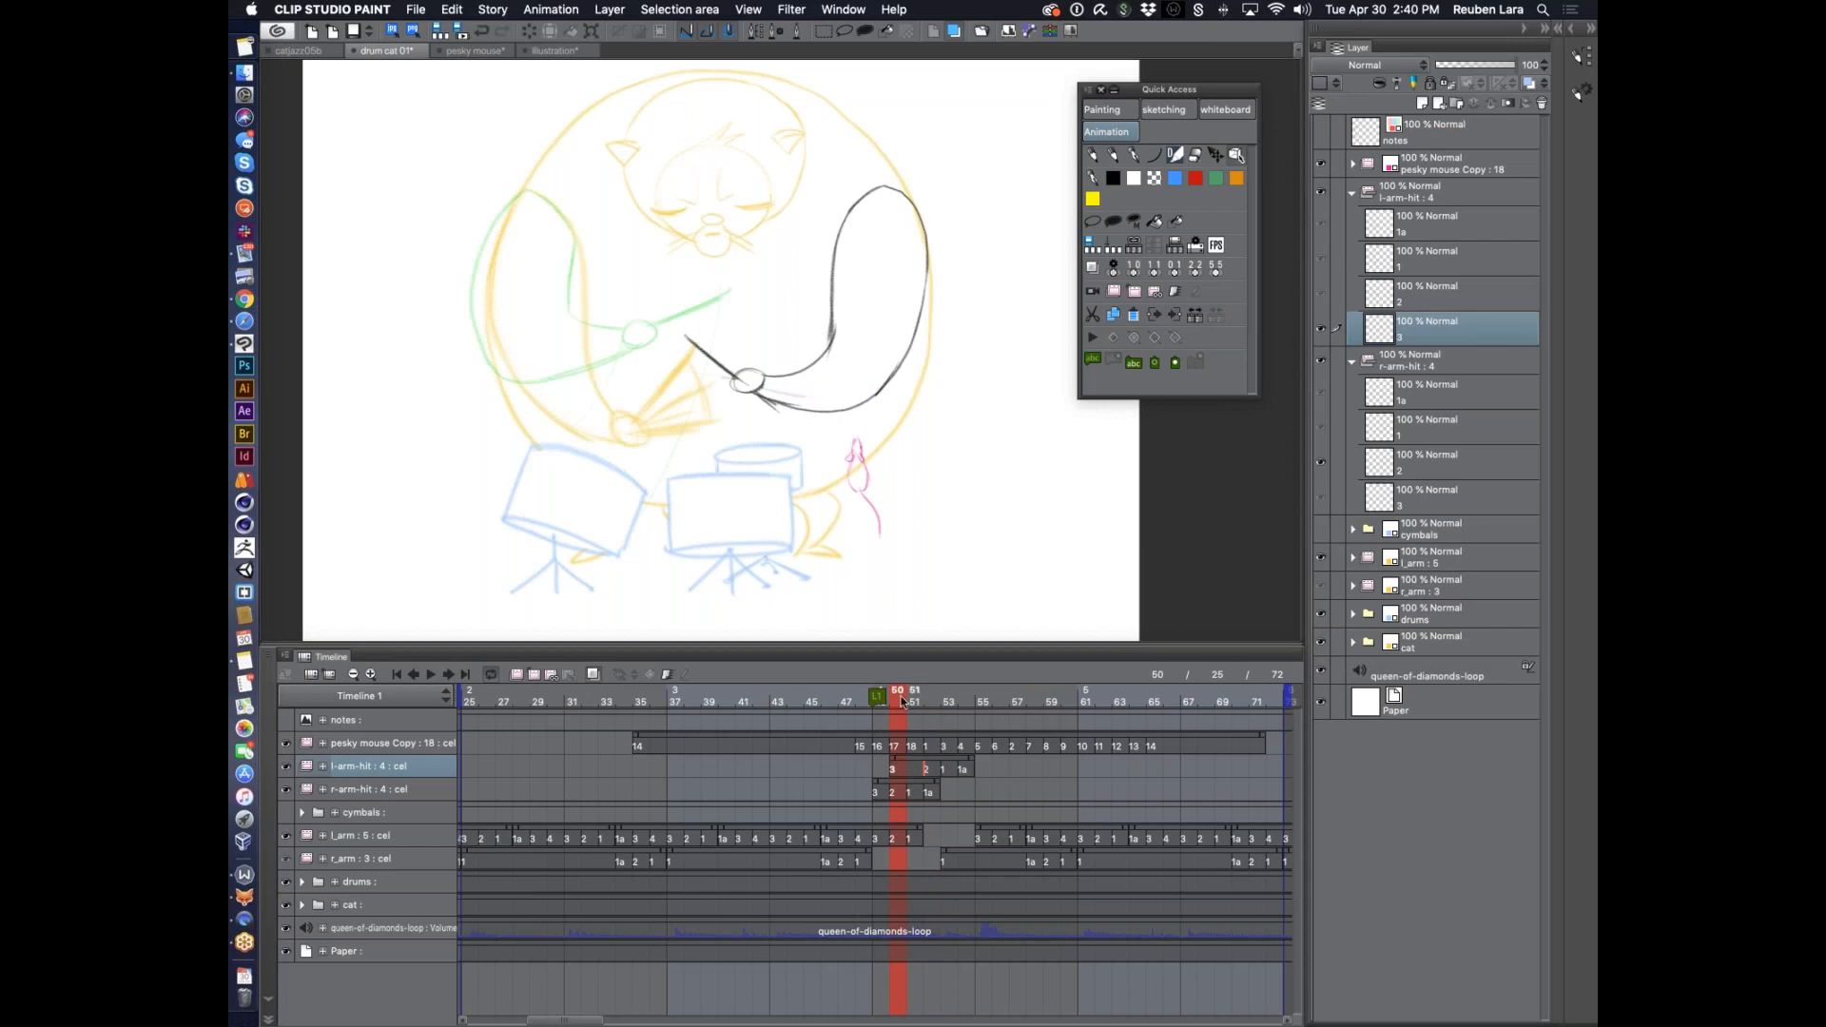
Place l-arm-hit cel 2 at frame 51 and add in-between cel 2a at frame 52
{"action": "left_click", "coordinate": [930, 701]}
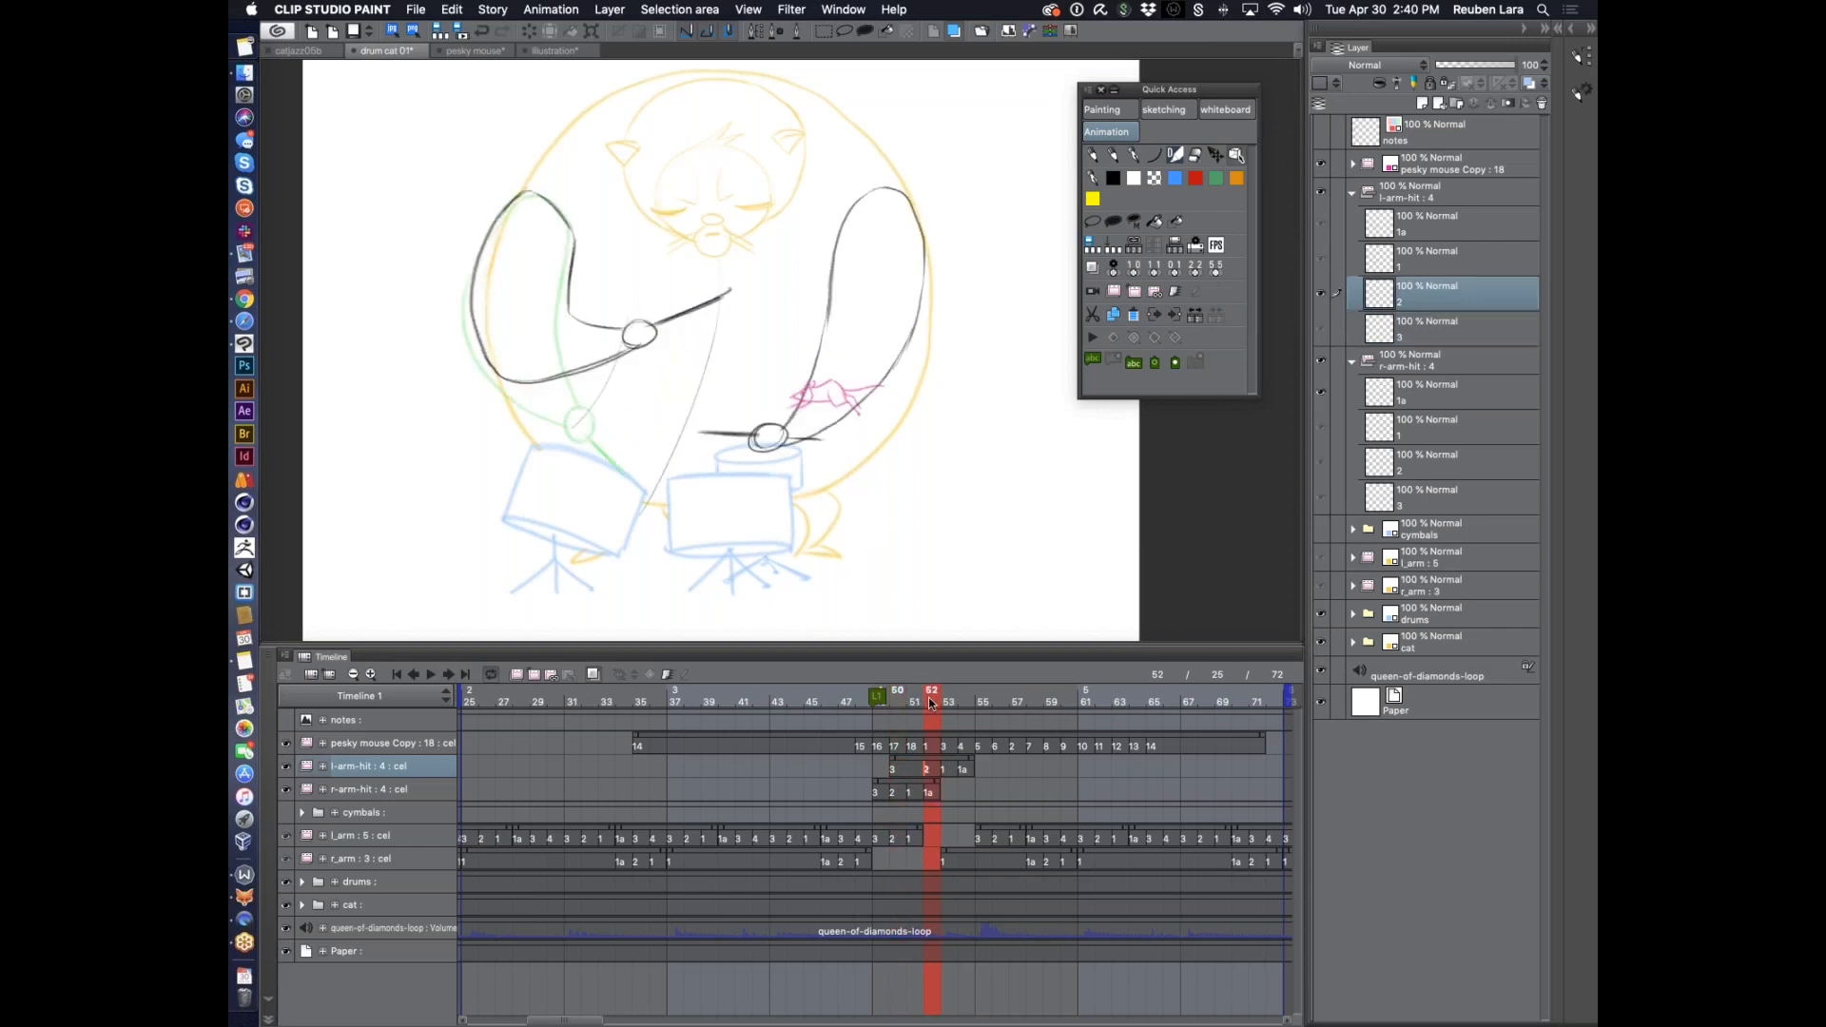
{"action": "left_click", "coordinate": [898, 701]}
{"action": "left_click", "coordinate": [928, 701]}
{"action": "left_click", "coordinate": [946, 699]}
{"action": "left_click", "coordinate": [930, 699]}
{"action": "left_click", "coordinate": [596, 672]}
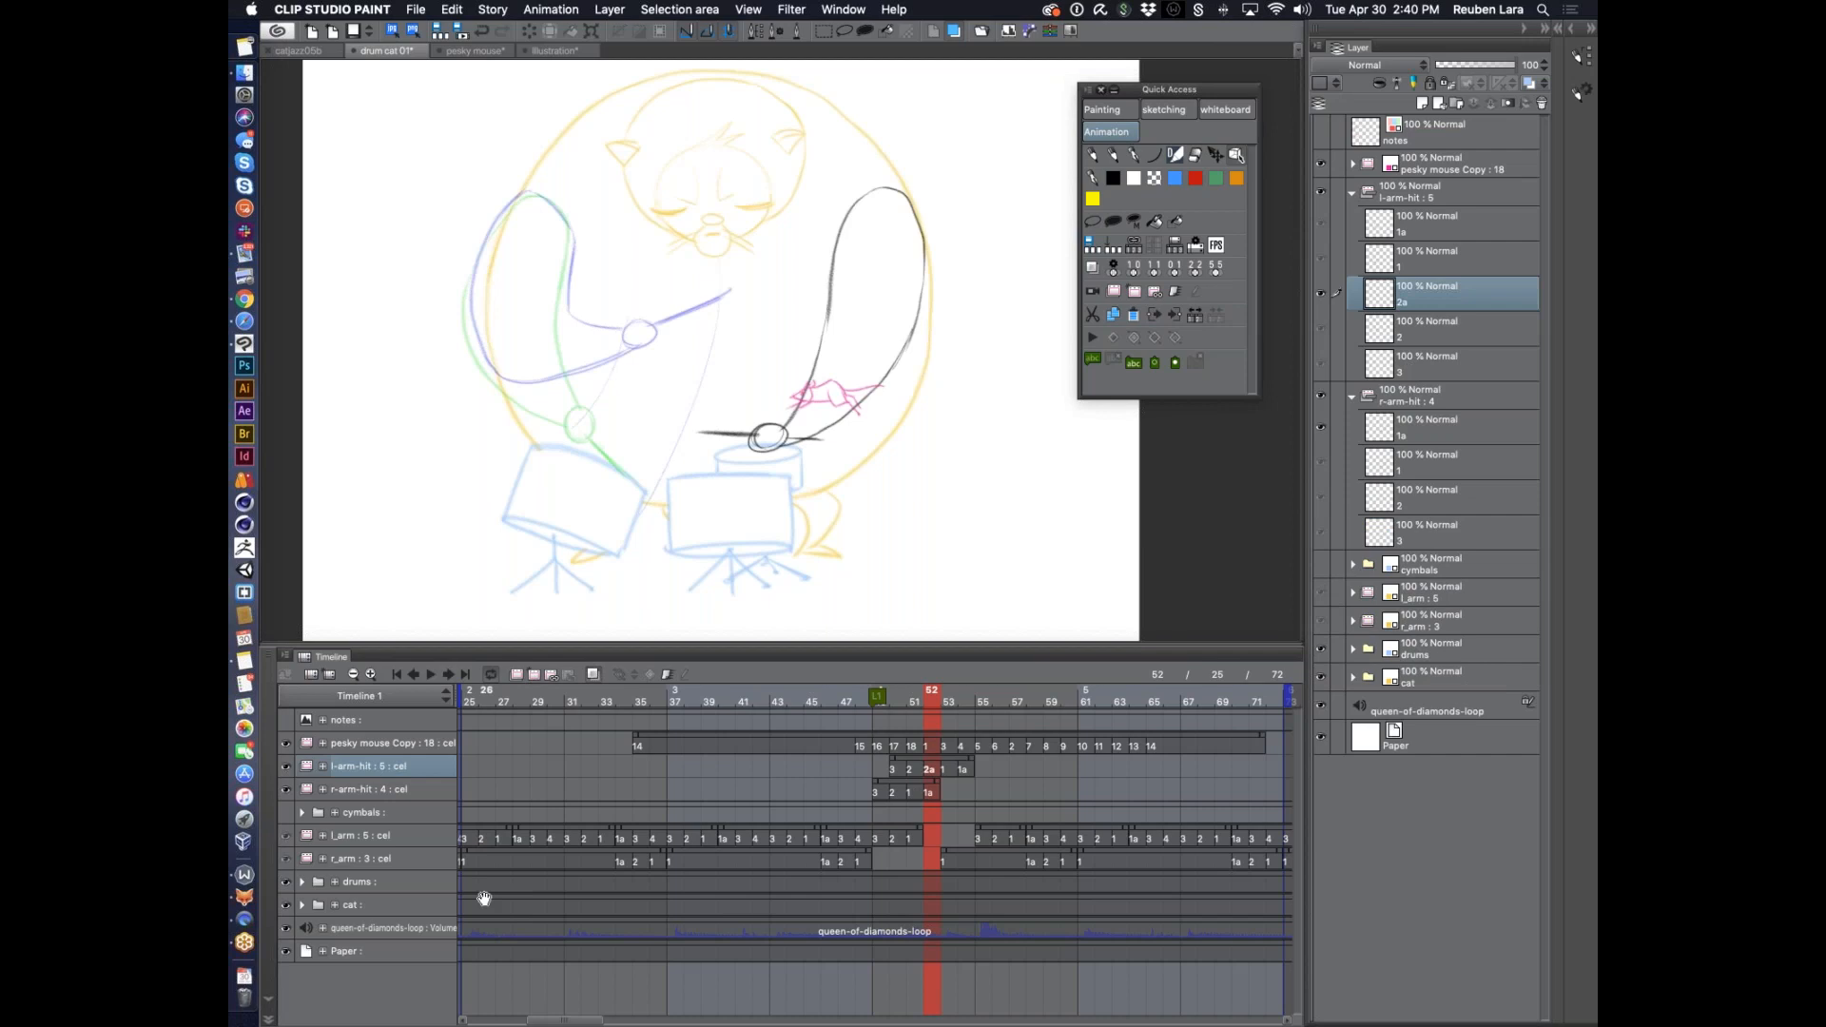
Sketch the raised arm on cel 2a with the drumstick angled higher than on cel 2, and play the animation
{"action": "mouse_move", "coordinate": [628, 320]}
{"action": "left_mouse_down"}
{"action": "mouse_move", "coordinate": [645, 342]}
{"action": "mouse_move", "coordinate": [637, 315]}
{"action": "mouse_move", "coordinate": [623, 332]}
{"action": "mouse_move", "coordinate": [720, 270]}
{"action": "left_mouse_up"}
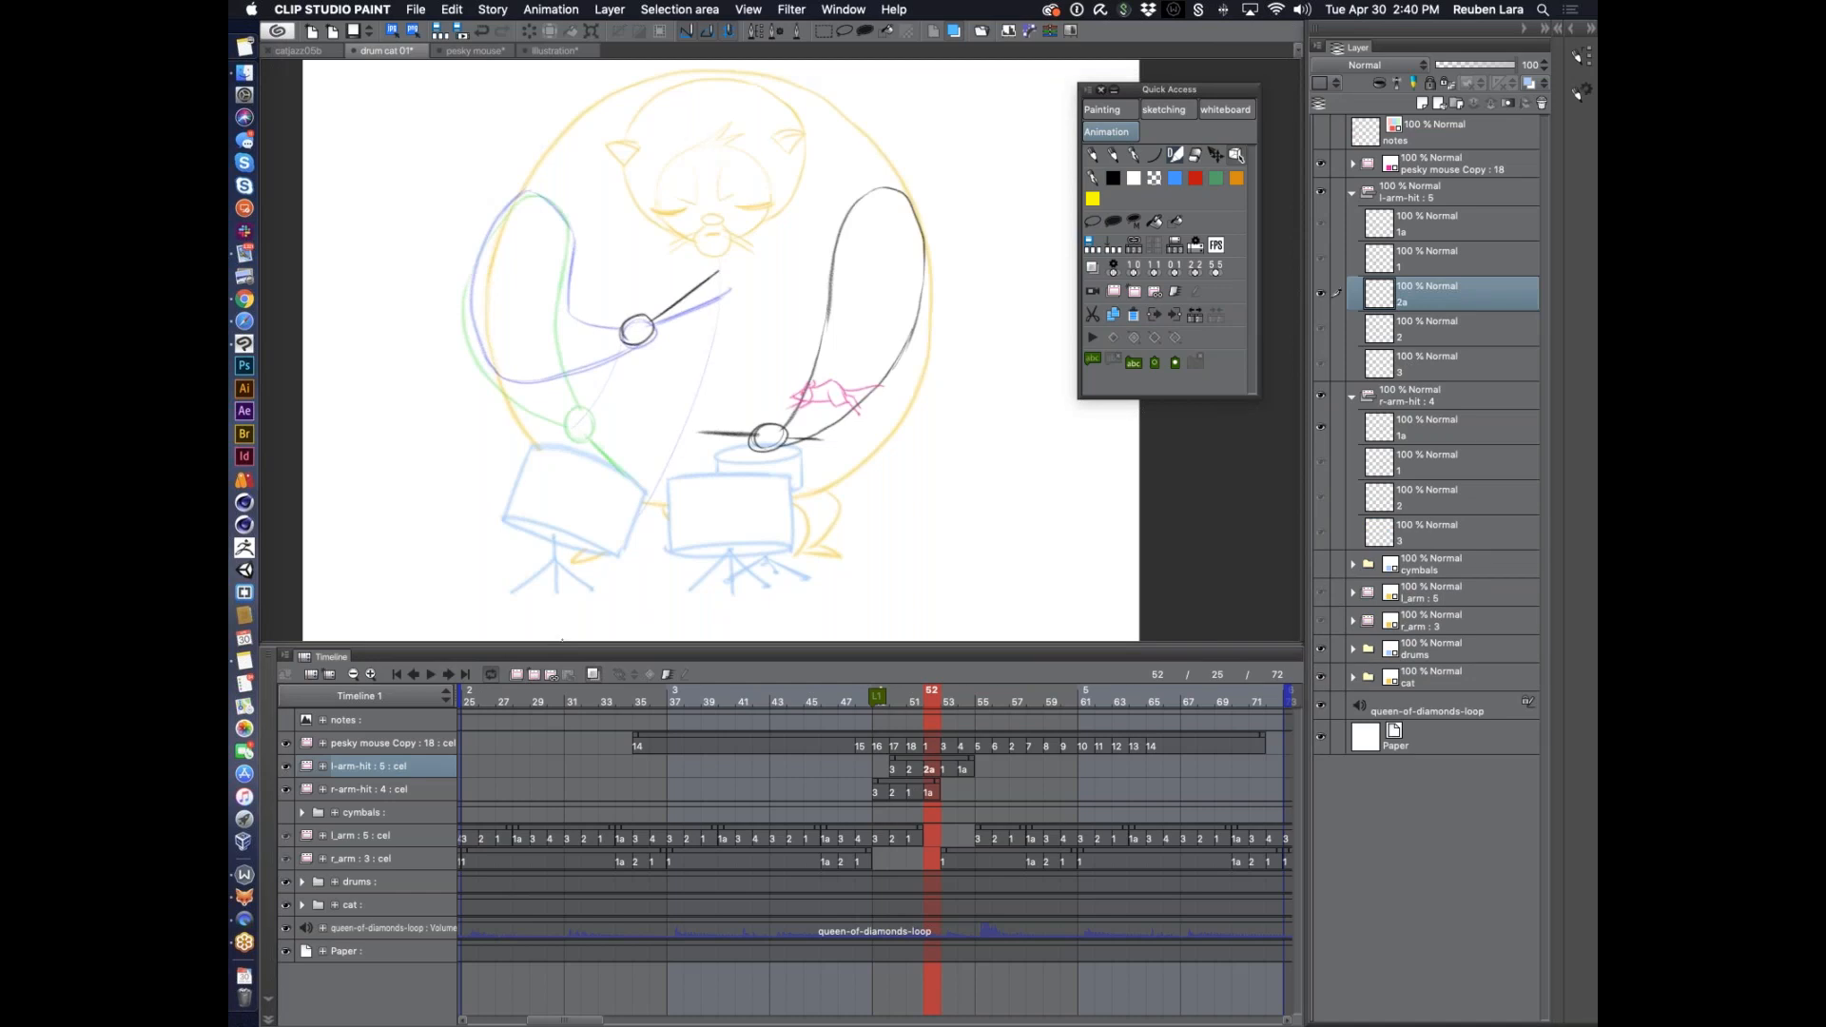
{"action": "mouse_move", "coordinate": [572, 239]}
{"action": "left_mouse_down"}
{"action": "mouse_move", "coordinate": [571, 288]}
{"action": "mouse_move", "coordinate": [623, 330]}
{"action": "left_mouse_up"}
{"action": "mouse_move", "coordinate": [531, 194]}
{"action": "left_mouse_down"}
{"action": "mouse_move", "coordinate": [575, 237]}
{"action": "mouse_move", "coordinate": [481, 249]}
{"action": "mouse_move", "coordinate": [472, 329]}
{"action": "mouse_move", "coordinate": [512, 384]}
{"action": "mouse_move", "coordinate": [643, 341]}
{"action": "left_mouse_up"}
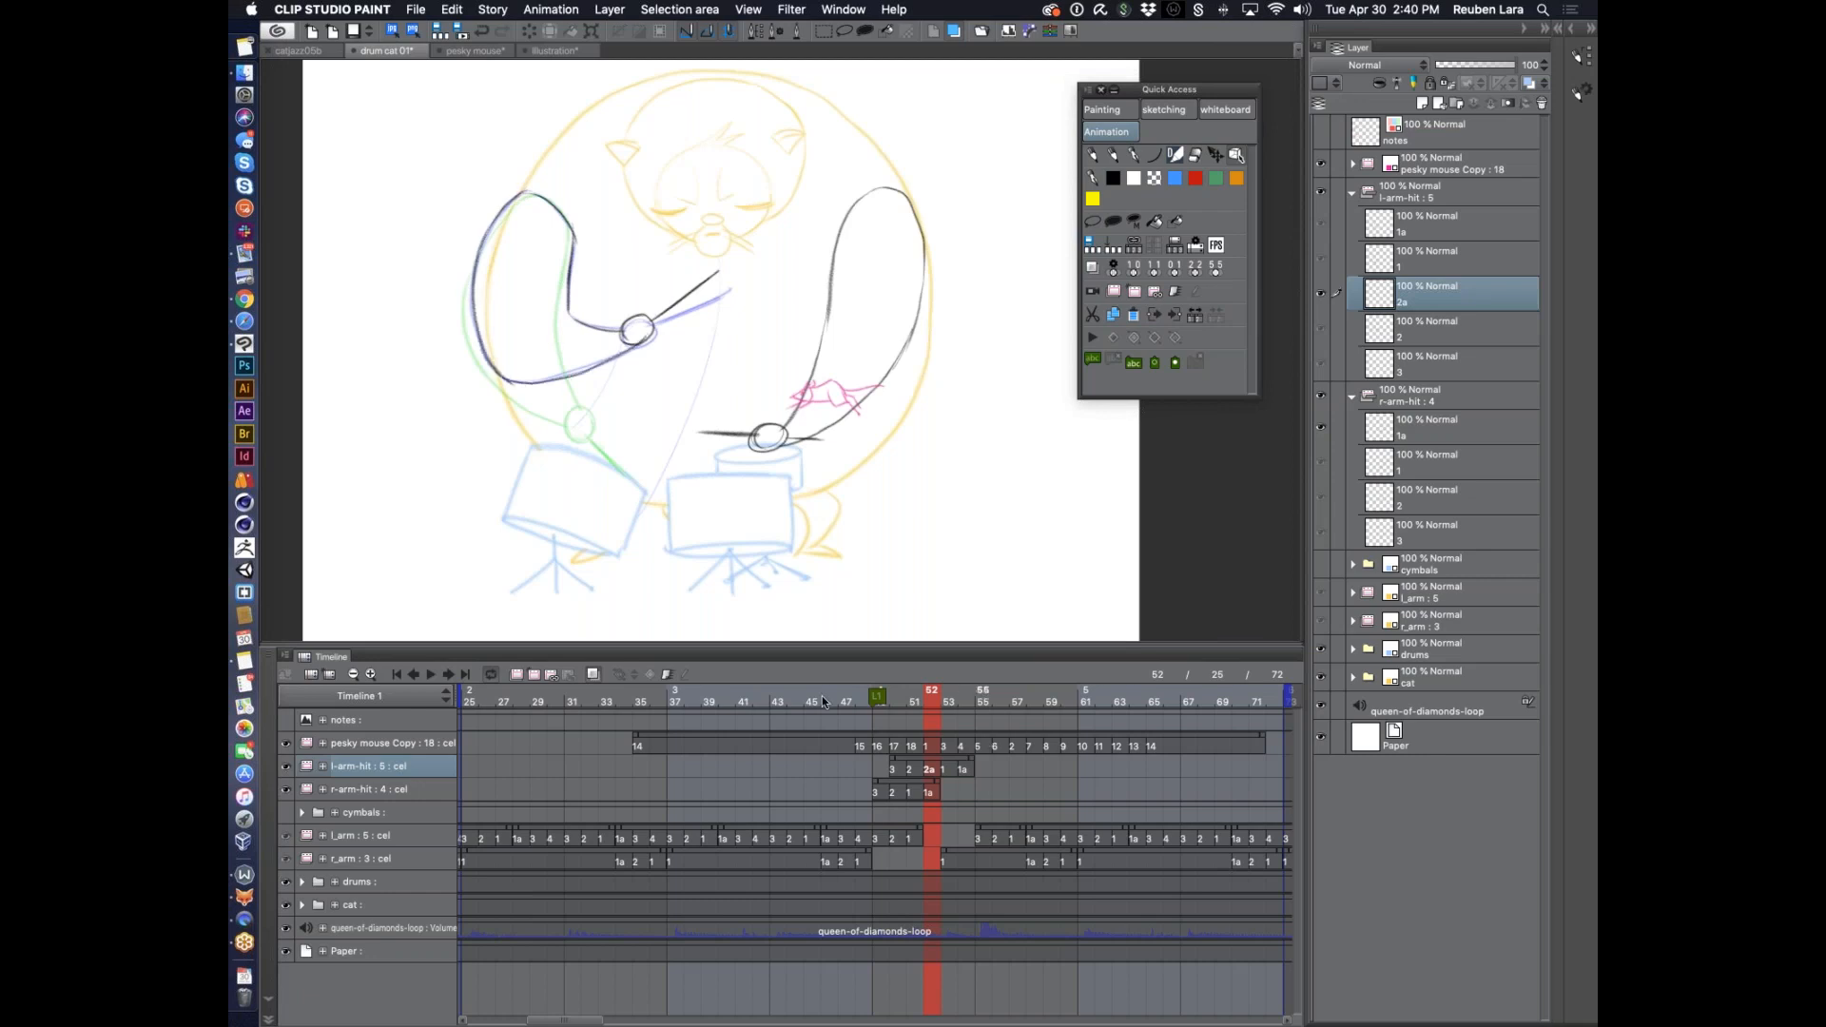
{"action": "left_click", "coordinate": [431, 673]}
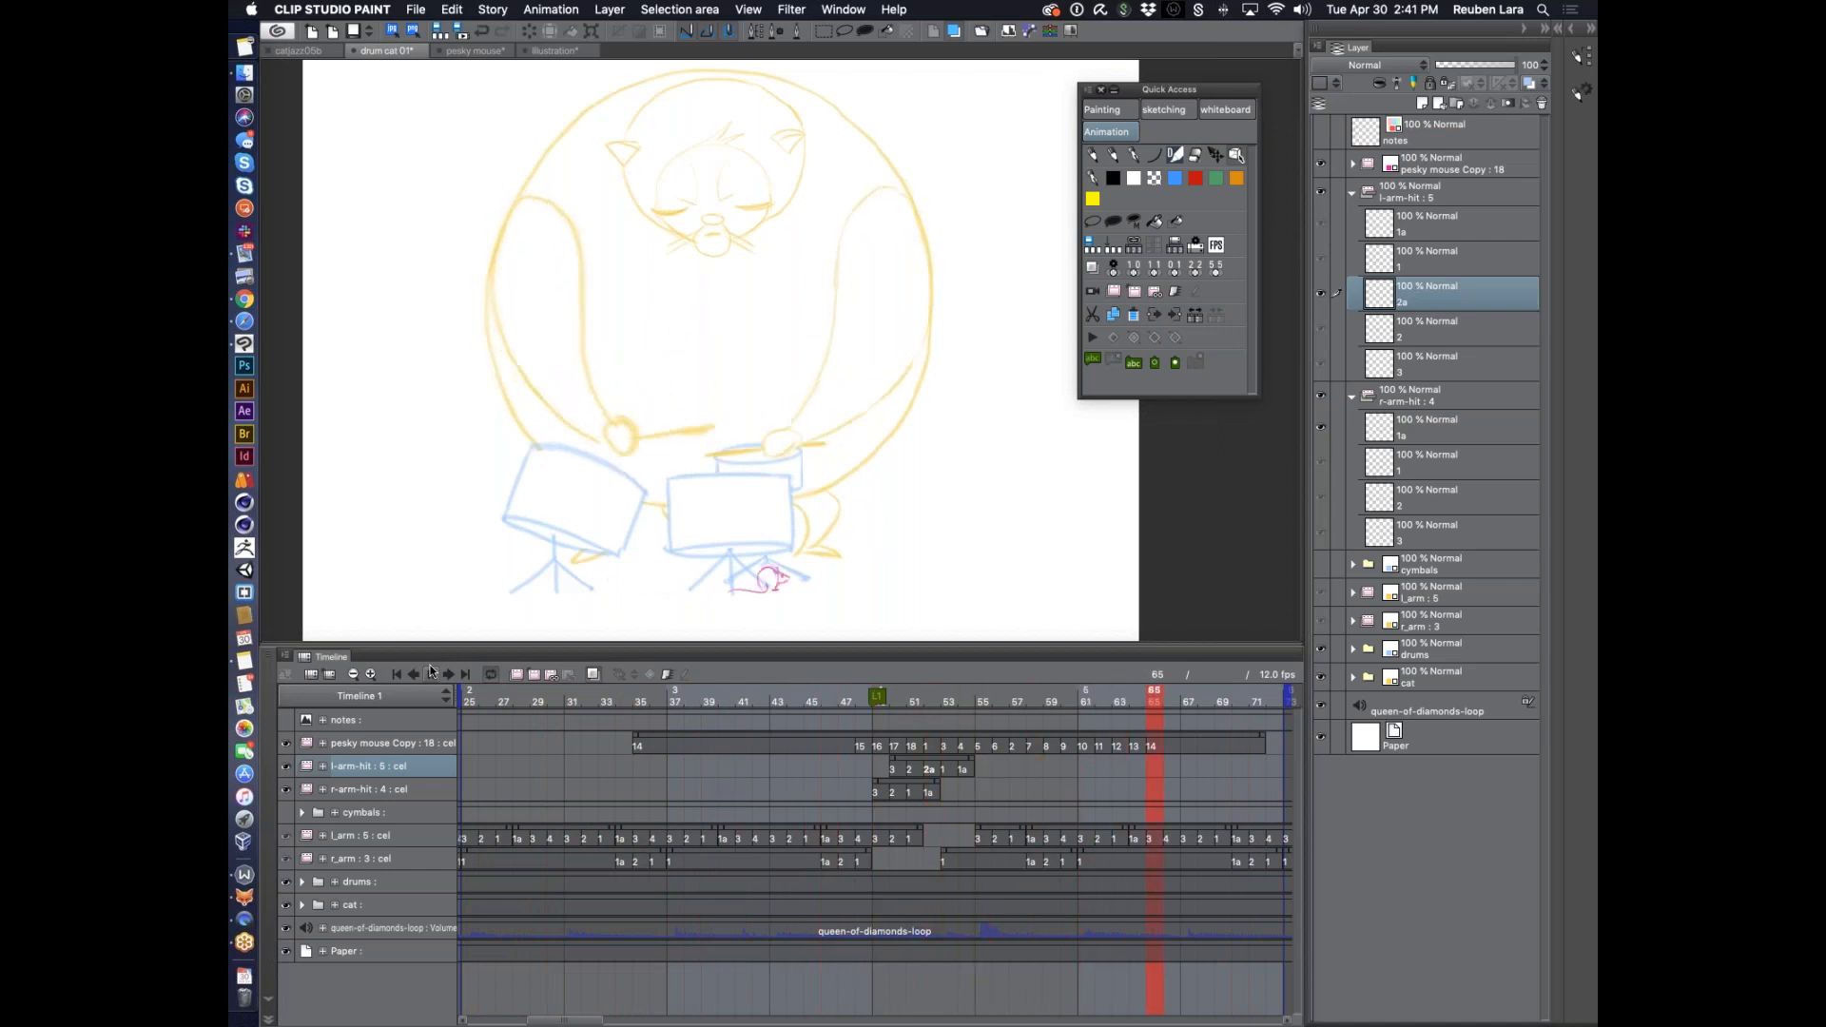
Stop playback and sketch short motion lines beside the drumstick on l-arm-hit cel 1 at frame 53
{"action": "left_click", "coordinate": [430, 673]}
{"action": "left_click", "coordinate": [923, 688]}
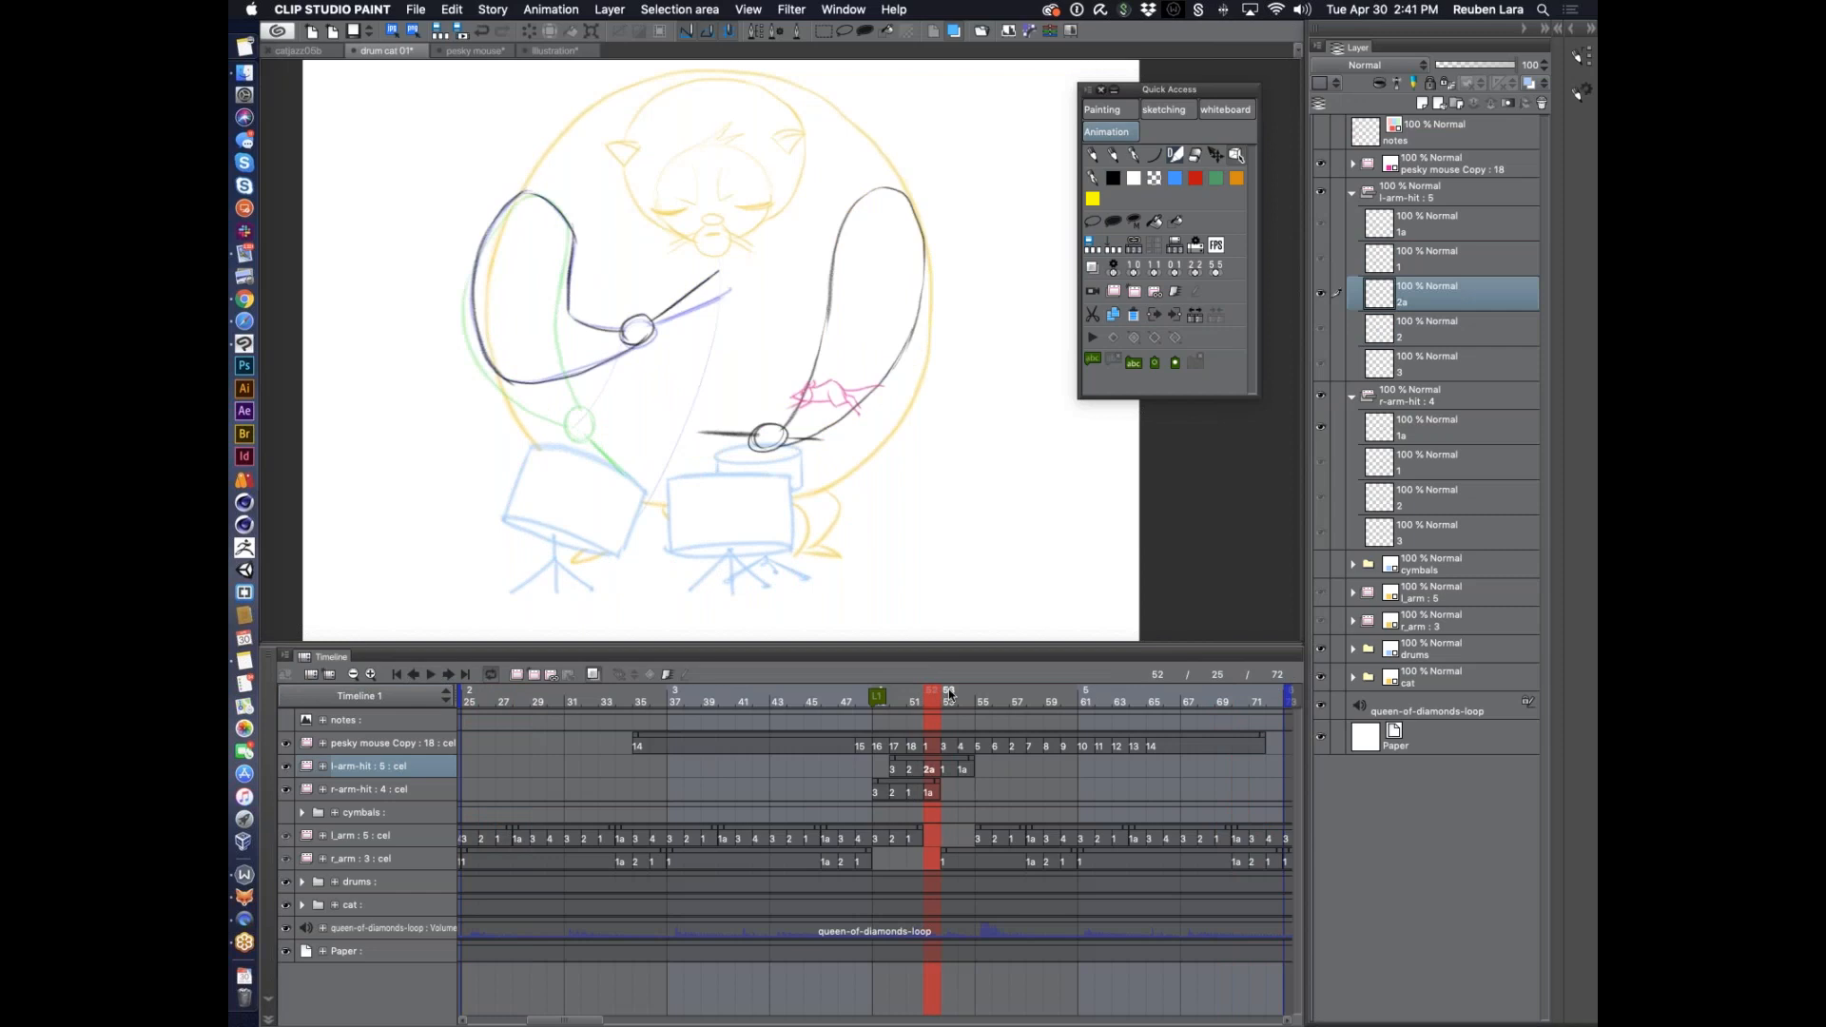
{"action": "left_click", "coordinate": [949, 694]}
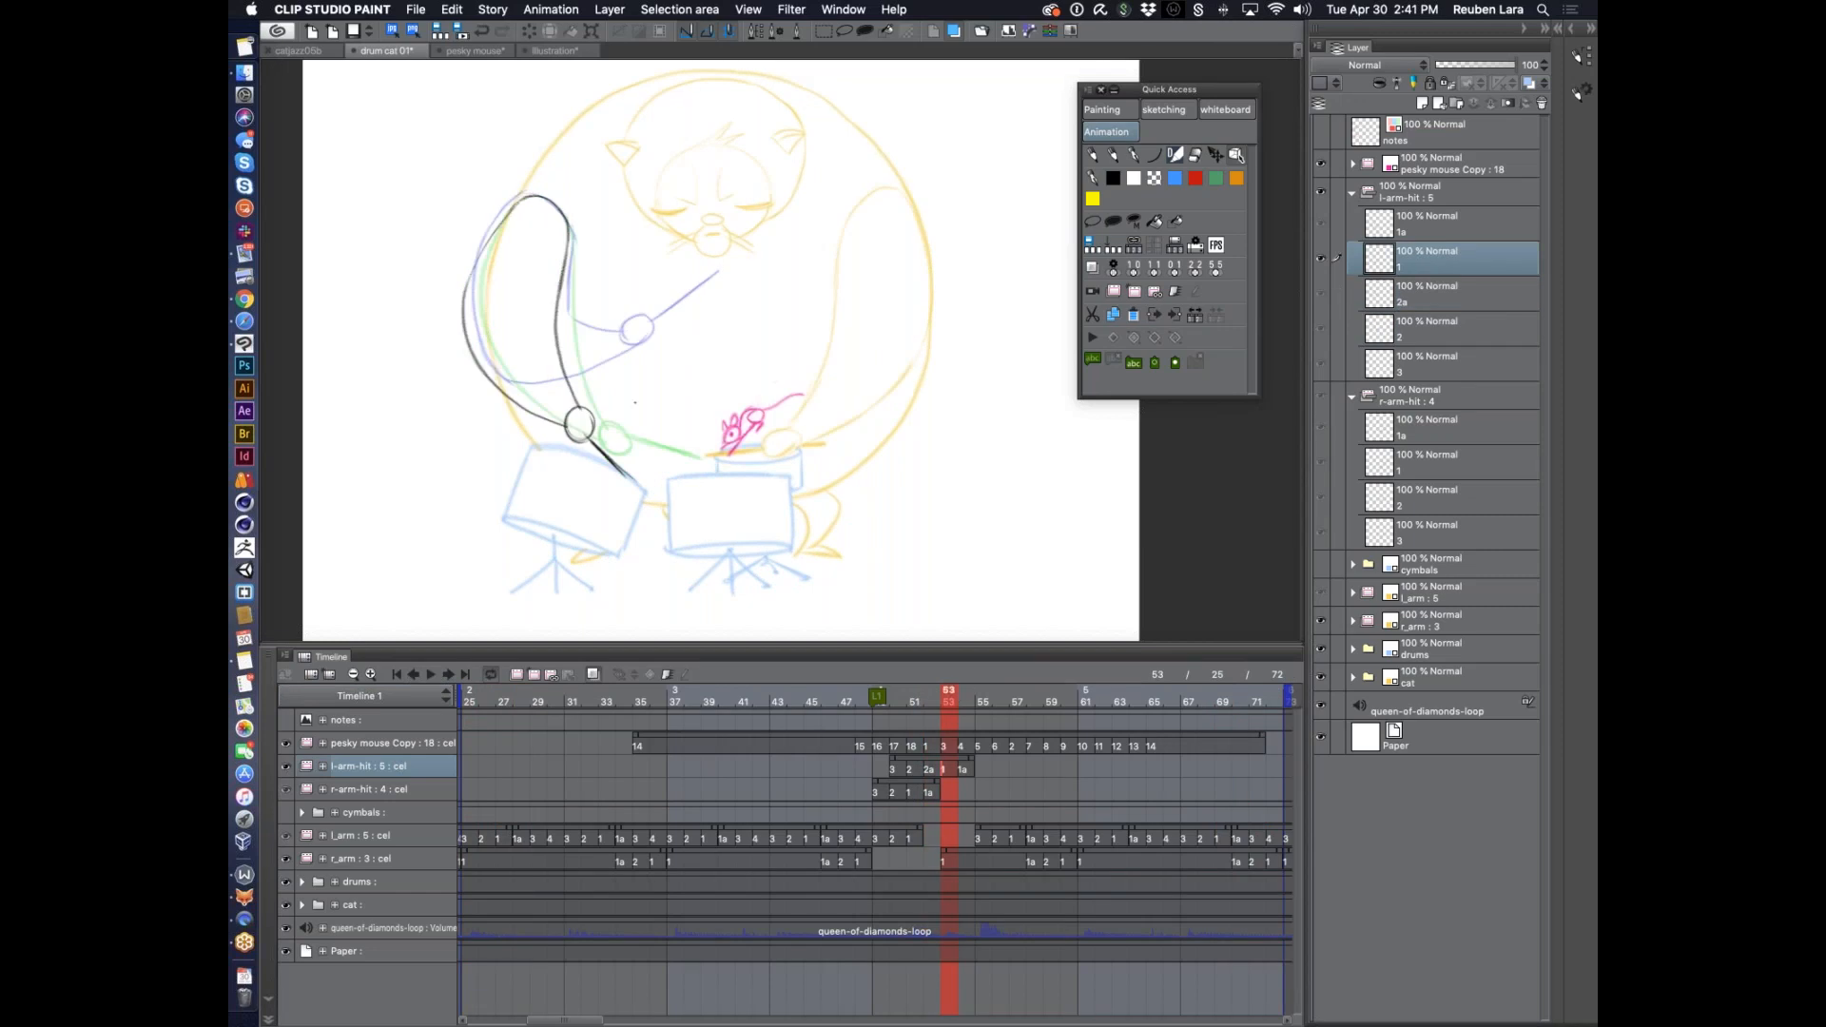
{"action": "left_click_drag", "start_coordinate": [669, 406], "coordinate": [632, 473]}
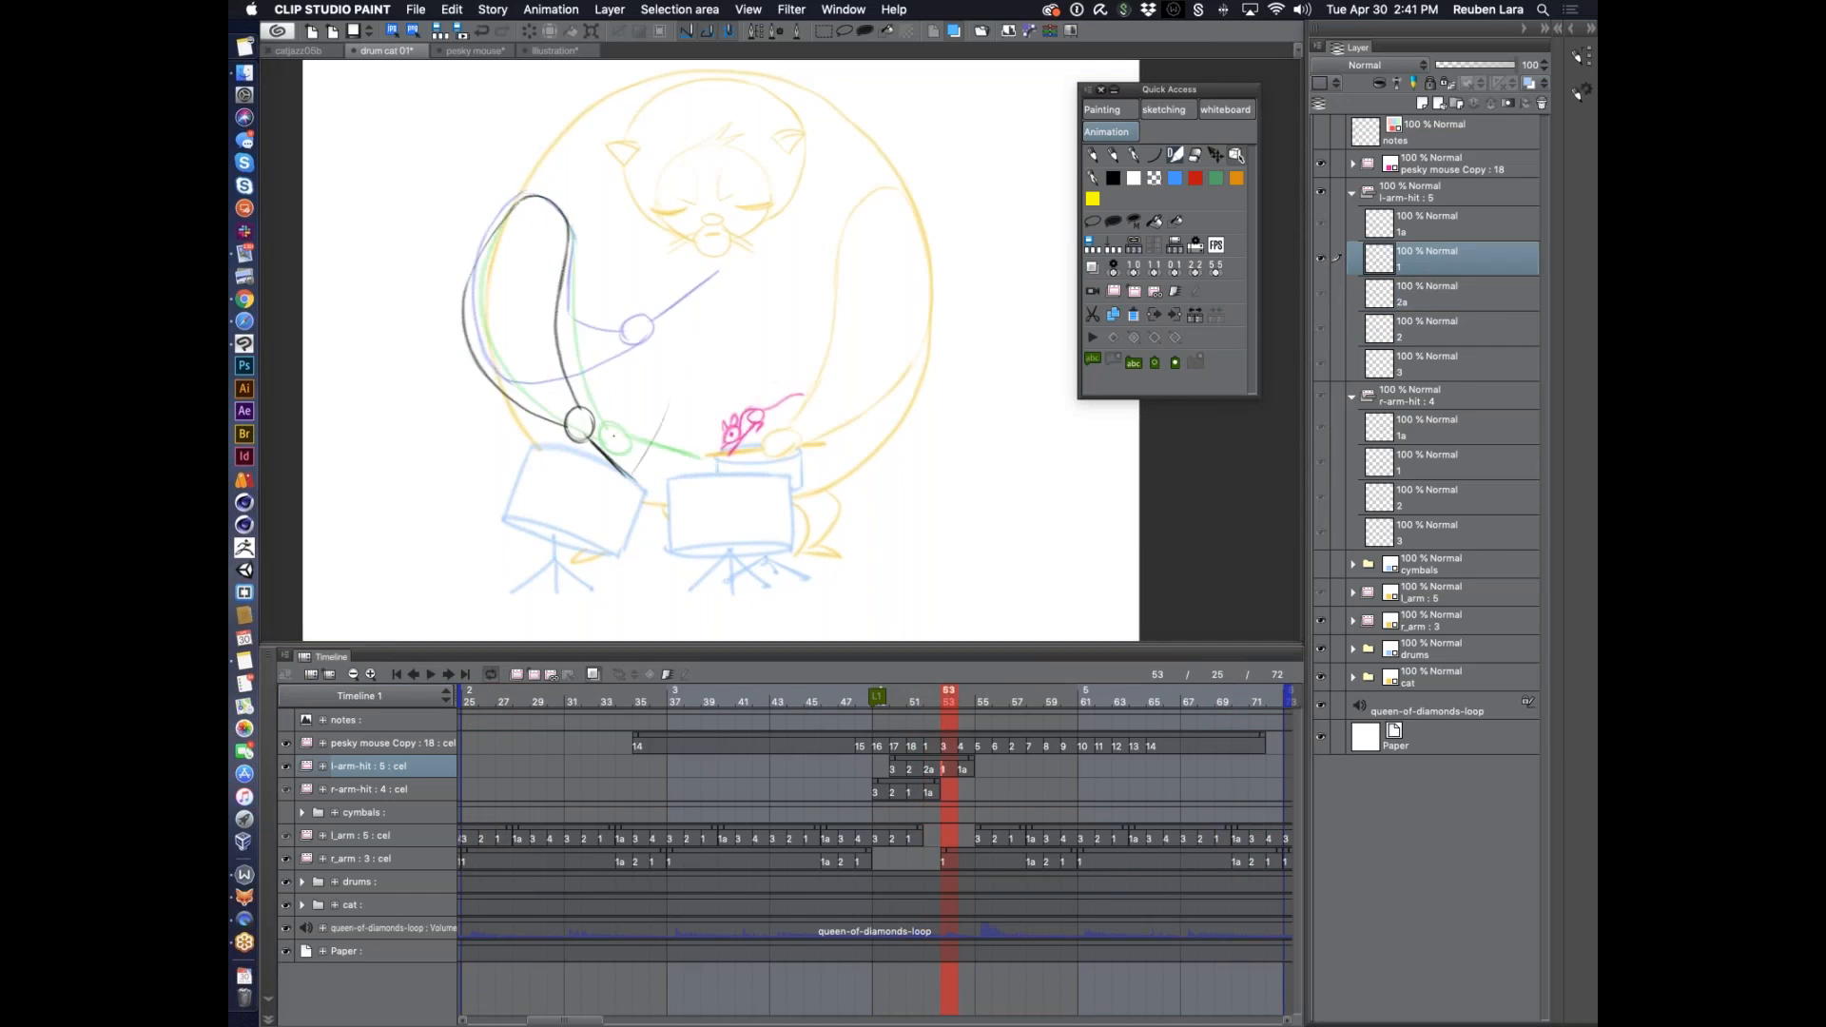
{"action": "mouse_move", "coordinate": [595, 407]}
{"action": "left_mouse_down"}
{"action": "mouse_move", "coordinate": [663, 400]}
{"action": "mouse_move", "coordinate": [661, 434]}
{"action": "left_mouse_up"}
Remove cels 2 and 1 at frames 50 and 51 from the end of the first l_arm clip
{"action": "mouse_move", "coordinate": [939, 697]}
{"action": "left_mouse_down"}
{"action": "mouse_move", "coordinate": [963, 698]}
{"action": "mouse_move", "coordinate": [877, 704]}
{"action": "left_mouse_up"}
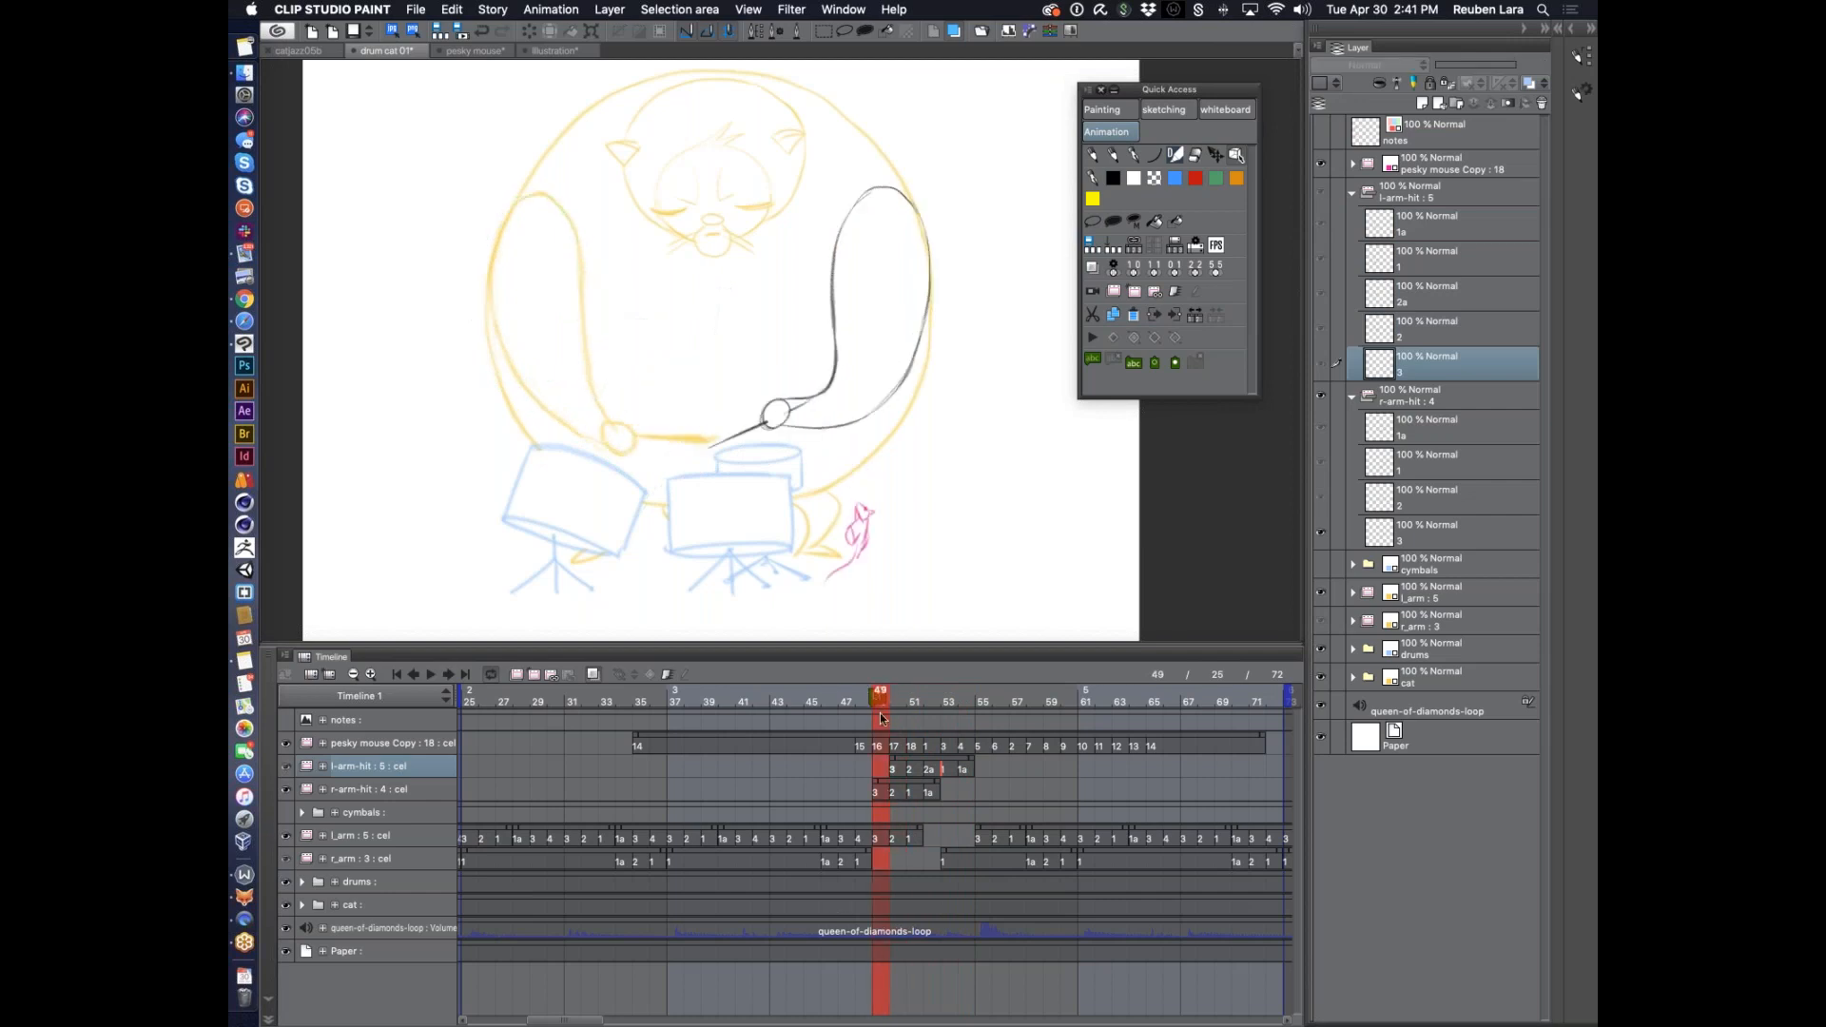
{"action": "left_click", "coordinate": [897, 695]}
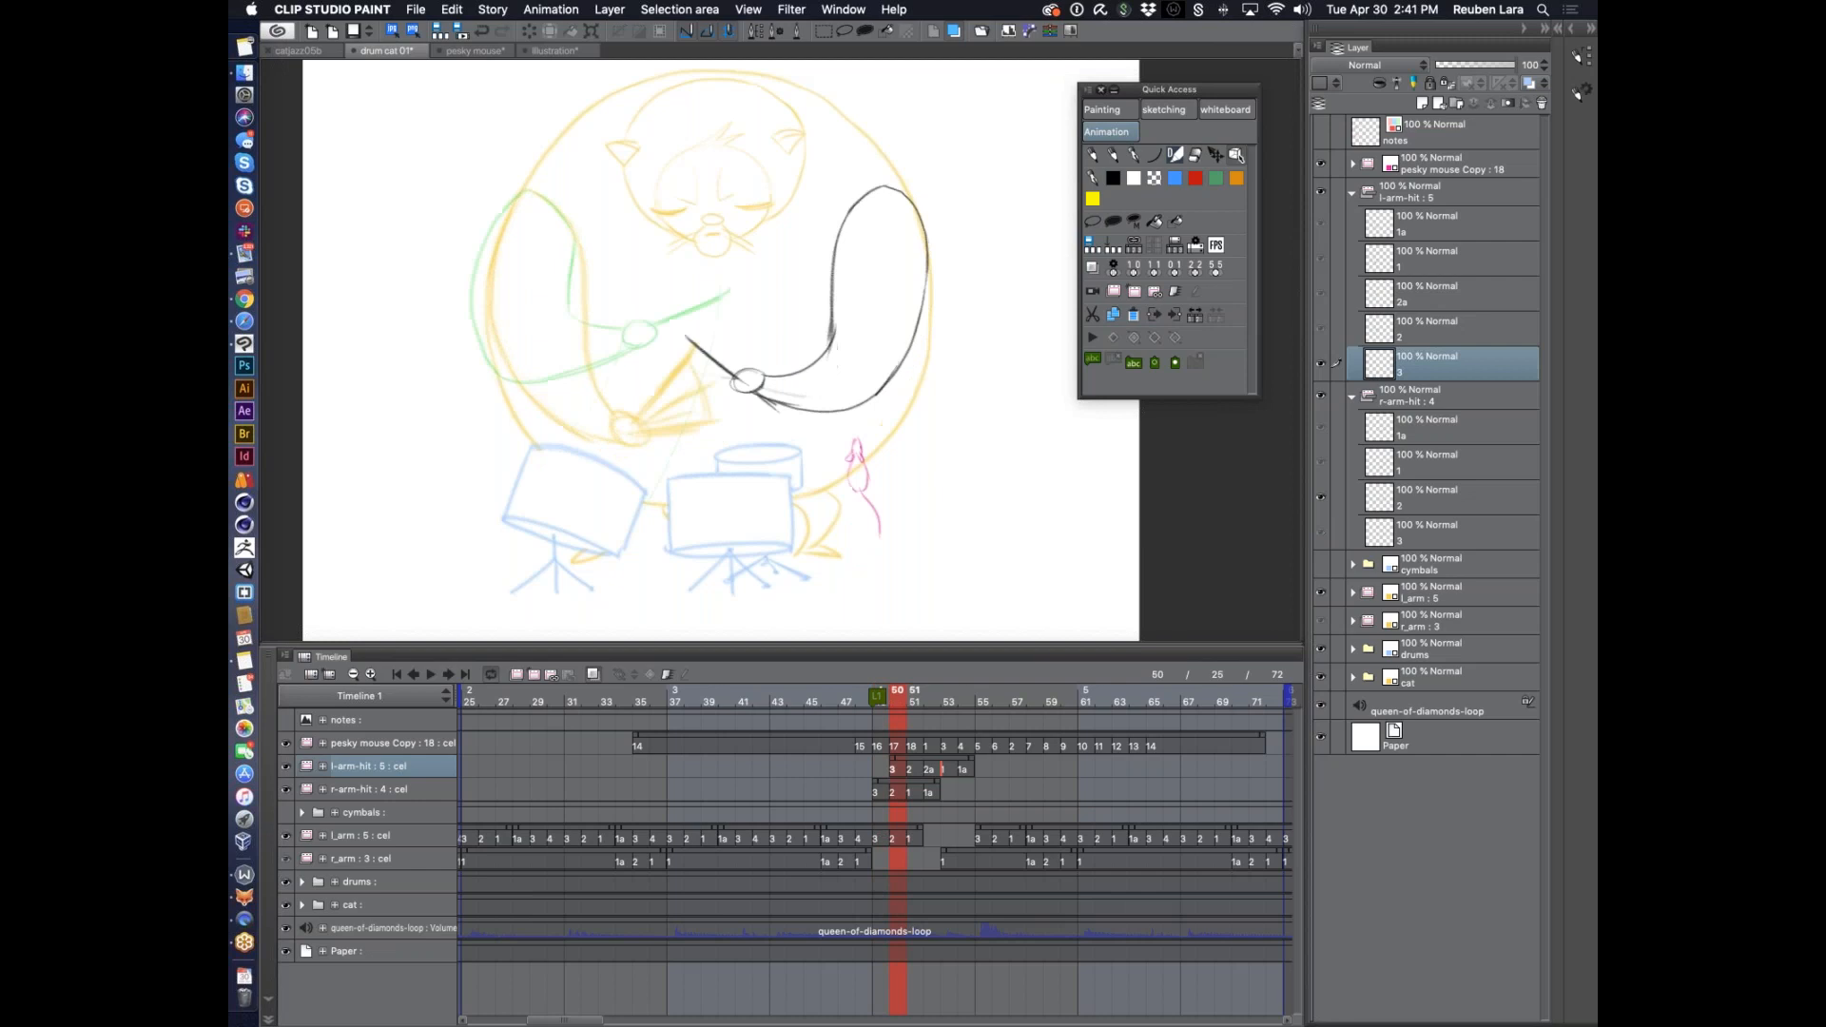
{"action": "left_click", "coordinate": [887, 836]}
{"action": "left_click_drag", "start_coordinate": [890, 837], "coordinate": [906, 837]}
Draw the arm, hand and nearly horizontal drumstick on l-arm-hit cel 3 at frame 50, undoing stray strokes
{"action": "left_click", "coordinate": [894, 774]}
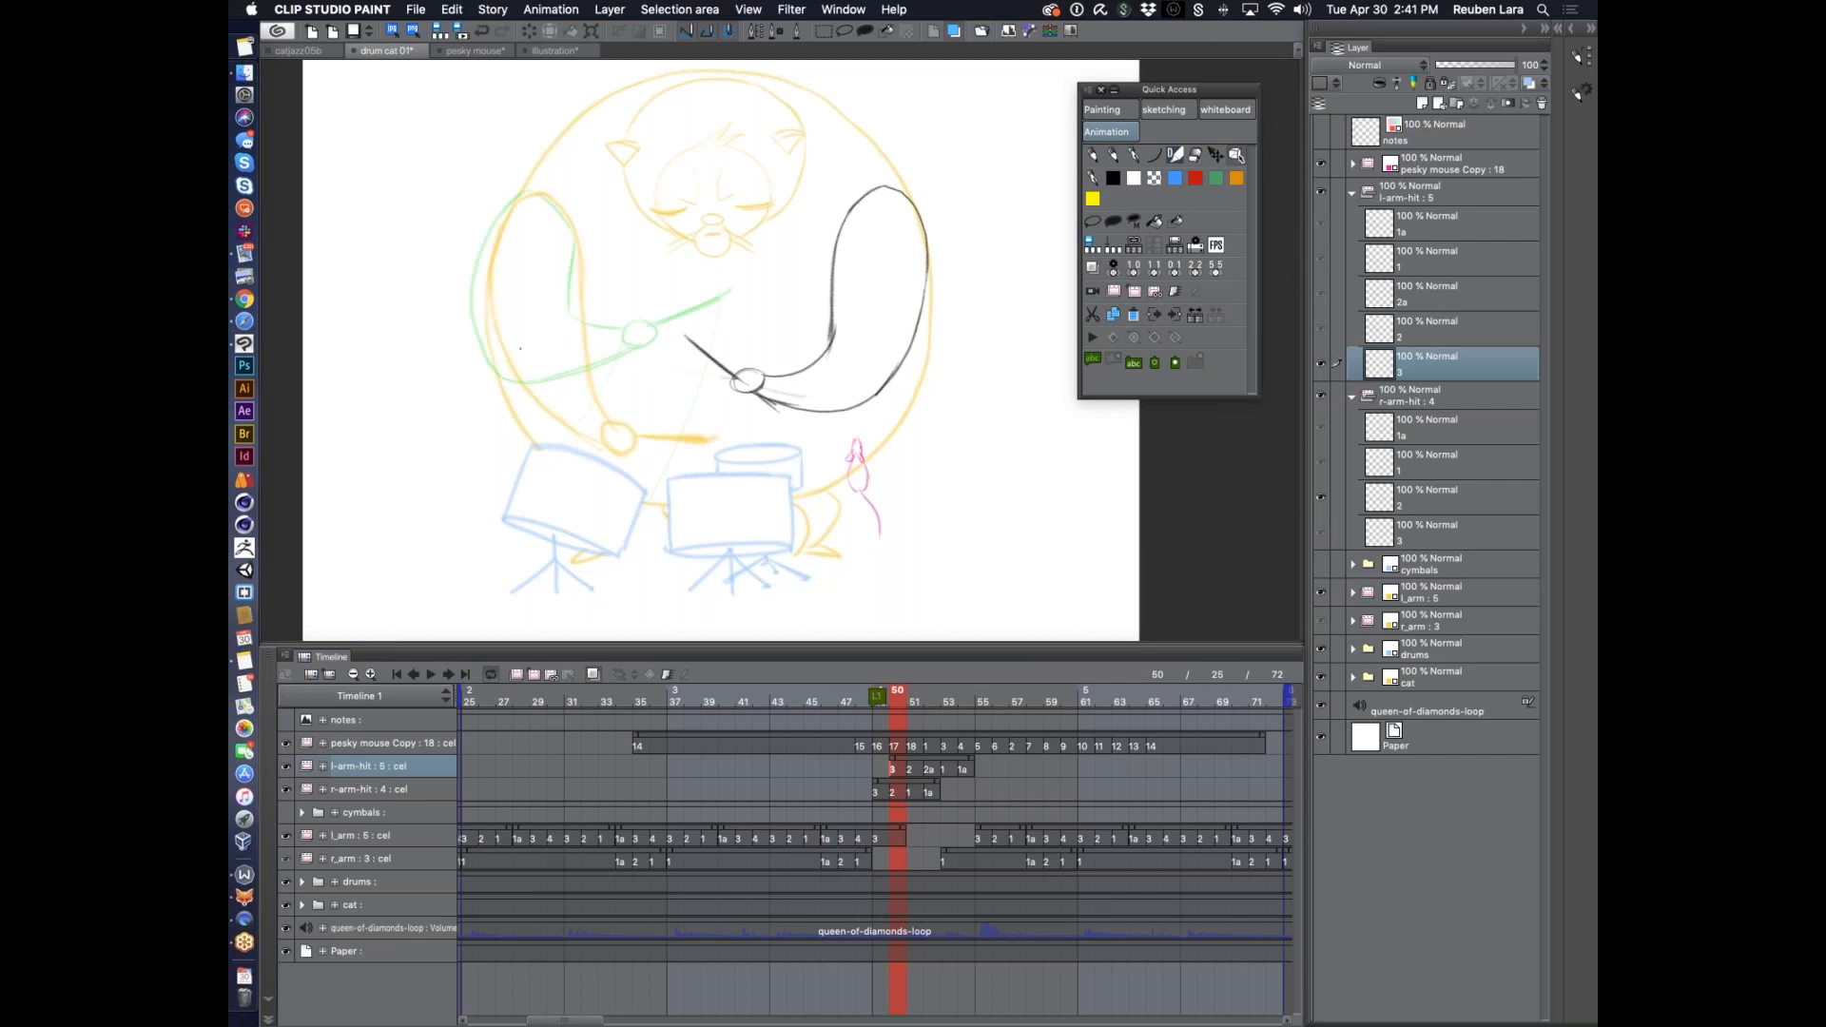
{"action": "mouse_move", "coordinate": [617, 409]}
{"action": "left_mouse_down"}
{"action": "mouse_move", "coordinate": [646, 423]}
{"action": "mouse_move", "coordinate": [614, 411]}
{"action": "left_mouse_up"}
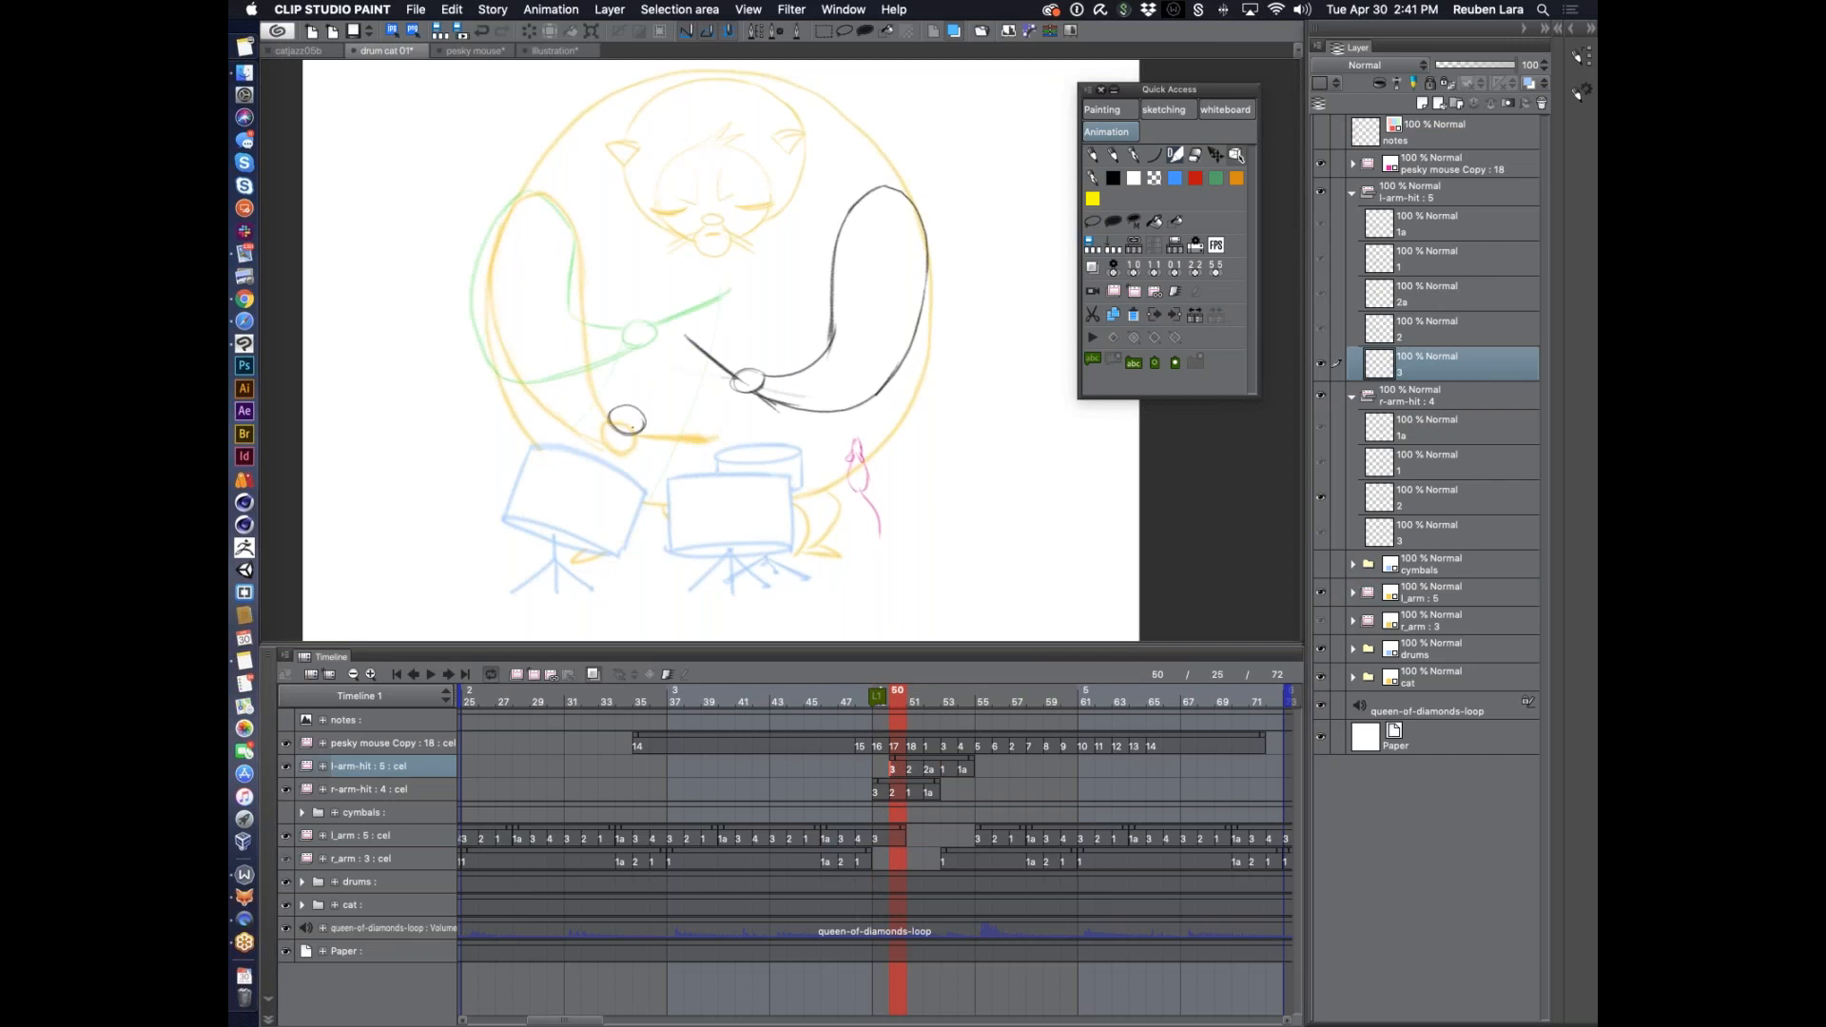
{"action": "left_click_drag", "start_coordinate": [637, 391], "coordinate": [648, 362]}
{"action": "key", "text": "super+z"}
{"action": "key", "text": "super+z"}
{"action": "mouse_move", "coordinate": [511, 205]}
{"action": "left_mouse_down"}
{"action": "mouse_move", "coordinate": [481, 274]}
{"action": "mouse_move", "coordinate": [487, 337]}
{"action": "mouse_move", "coordinate": [572, 425]}
{"action": "mouse_move", "coordinate": [627, 431]}
{"action": "left_mouse_up"}
{"action": "mouse_move", "coordinate": [521, 200]}
{"action": "left_mouse_down"}
{"action": "mouse_move", "coordinate": [545, 194]}
{"action": "mouse_move", "coordinate": [571, 236]}
{"action": "left_mouse_up"}
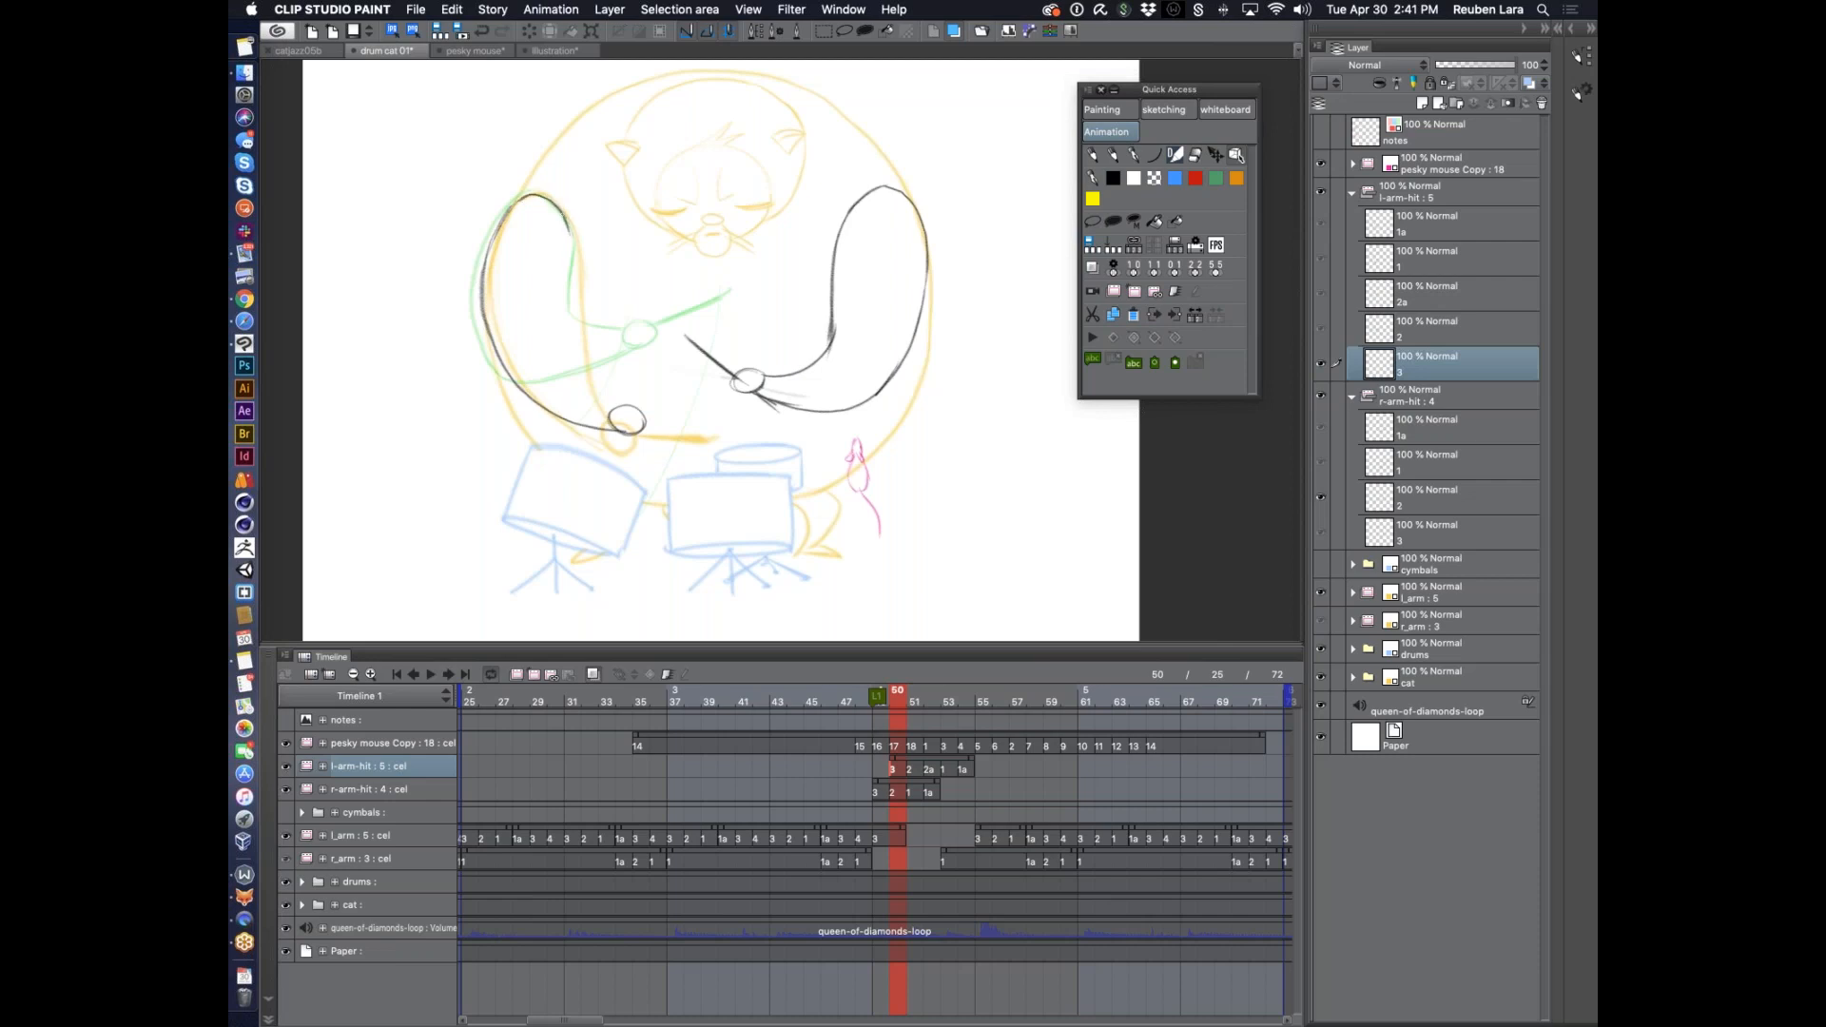
{"action": "left_click_drag", "start_coordinate": [568, 217], "coordinate": [605, 400]}
{"action": "left_click_drag", "start_coordinate": [647, 420], "coordinate": [719, 417]}
{"action": "mouse_move", "coordinate": [734, 347]}
{"action": "left_mouse_down"}
{"action": "mouse_move", "coordinate": [709, 446]}
{"action": "mouse_move", "coordinate": [727, 414]}
{"action": "left_mouse_up"}
{"action": "key", "text": "super+z"}
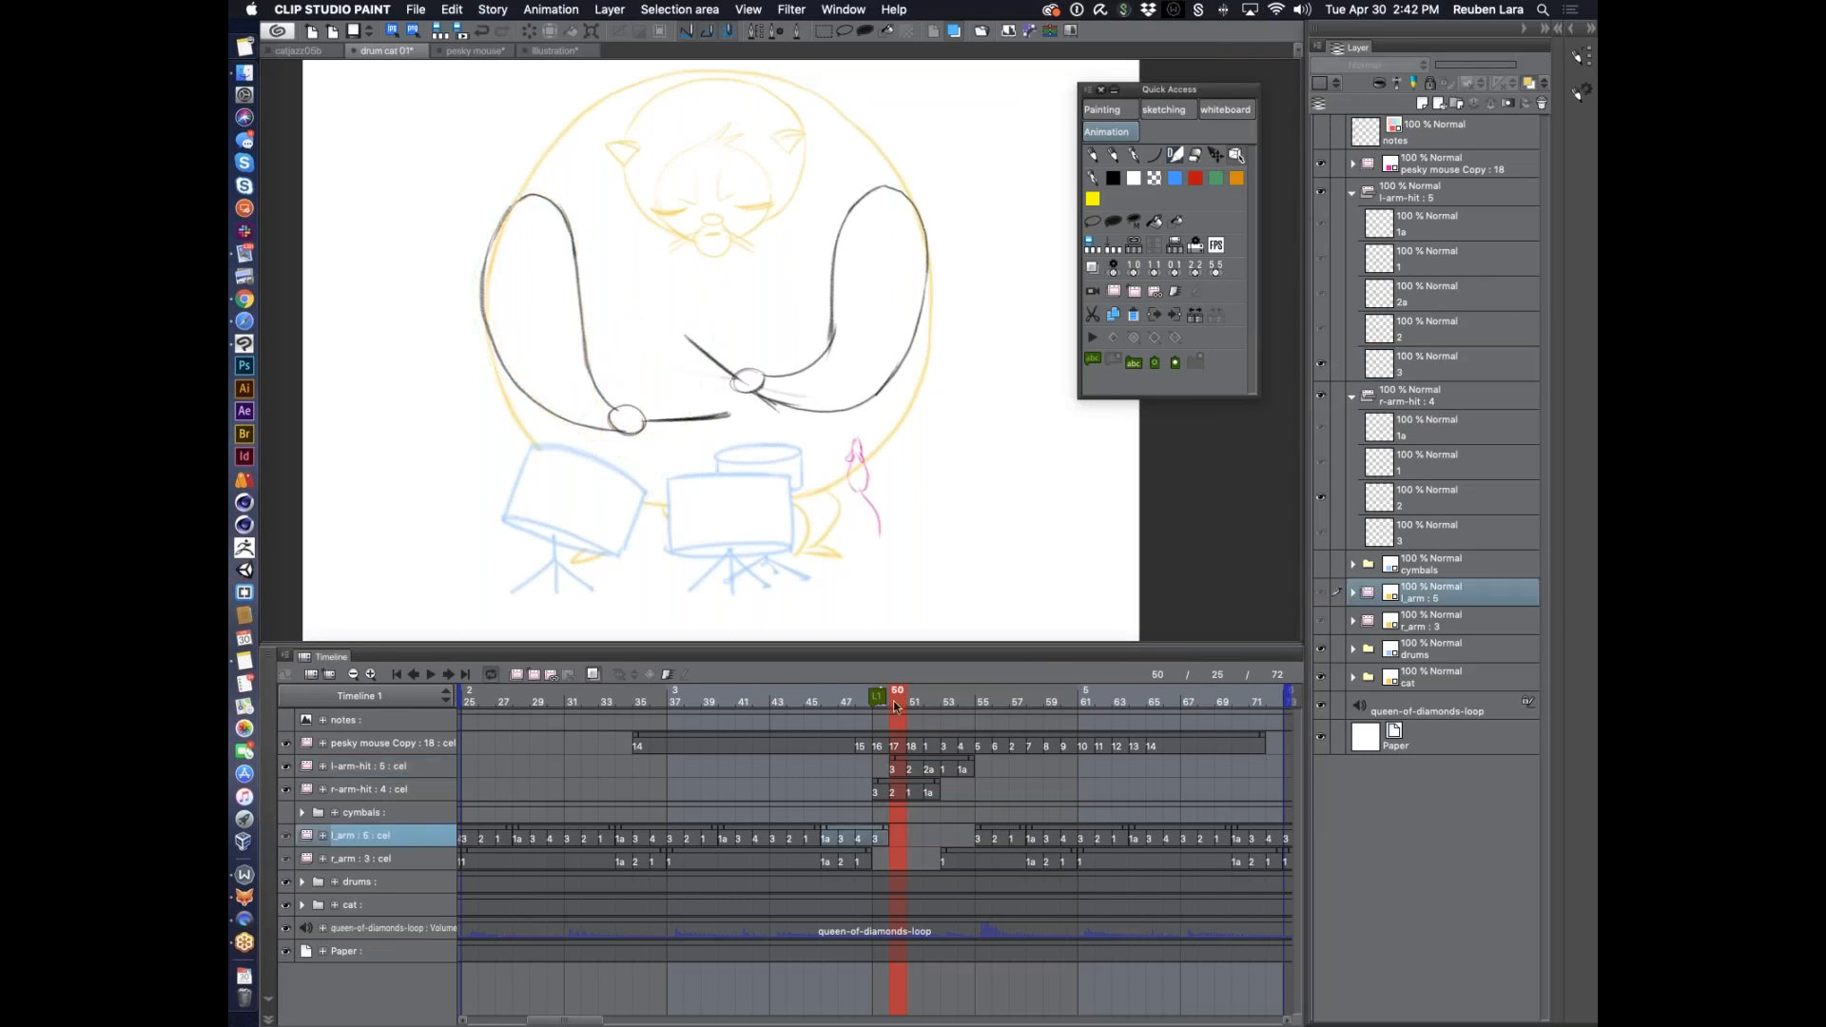
Play the animation and inspect the arm hits around frame 51
{"action": "left_click_drag", "start_coordinate": [856, 698], "coordinate": [555, 695]}
{"action": "left_click", "coordinate": [428, 675]}
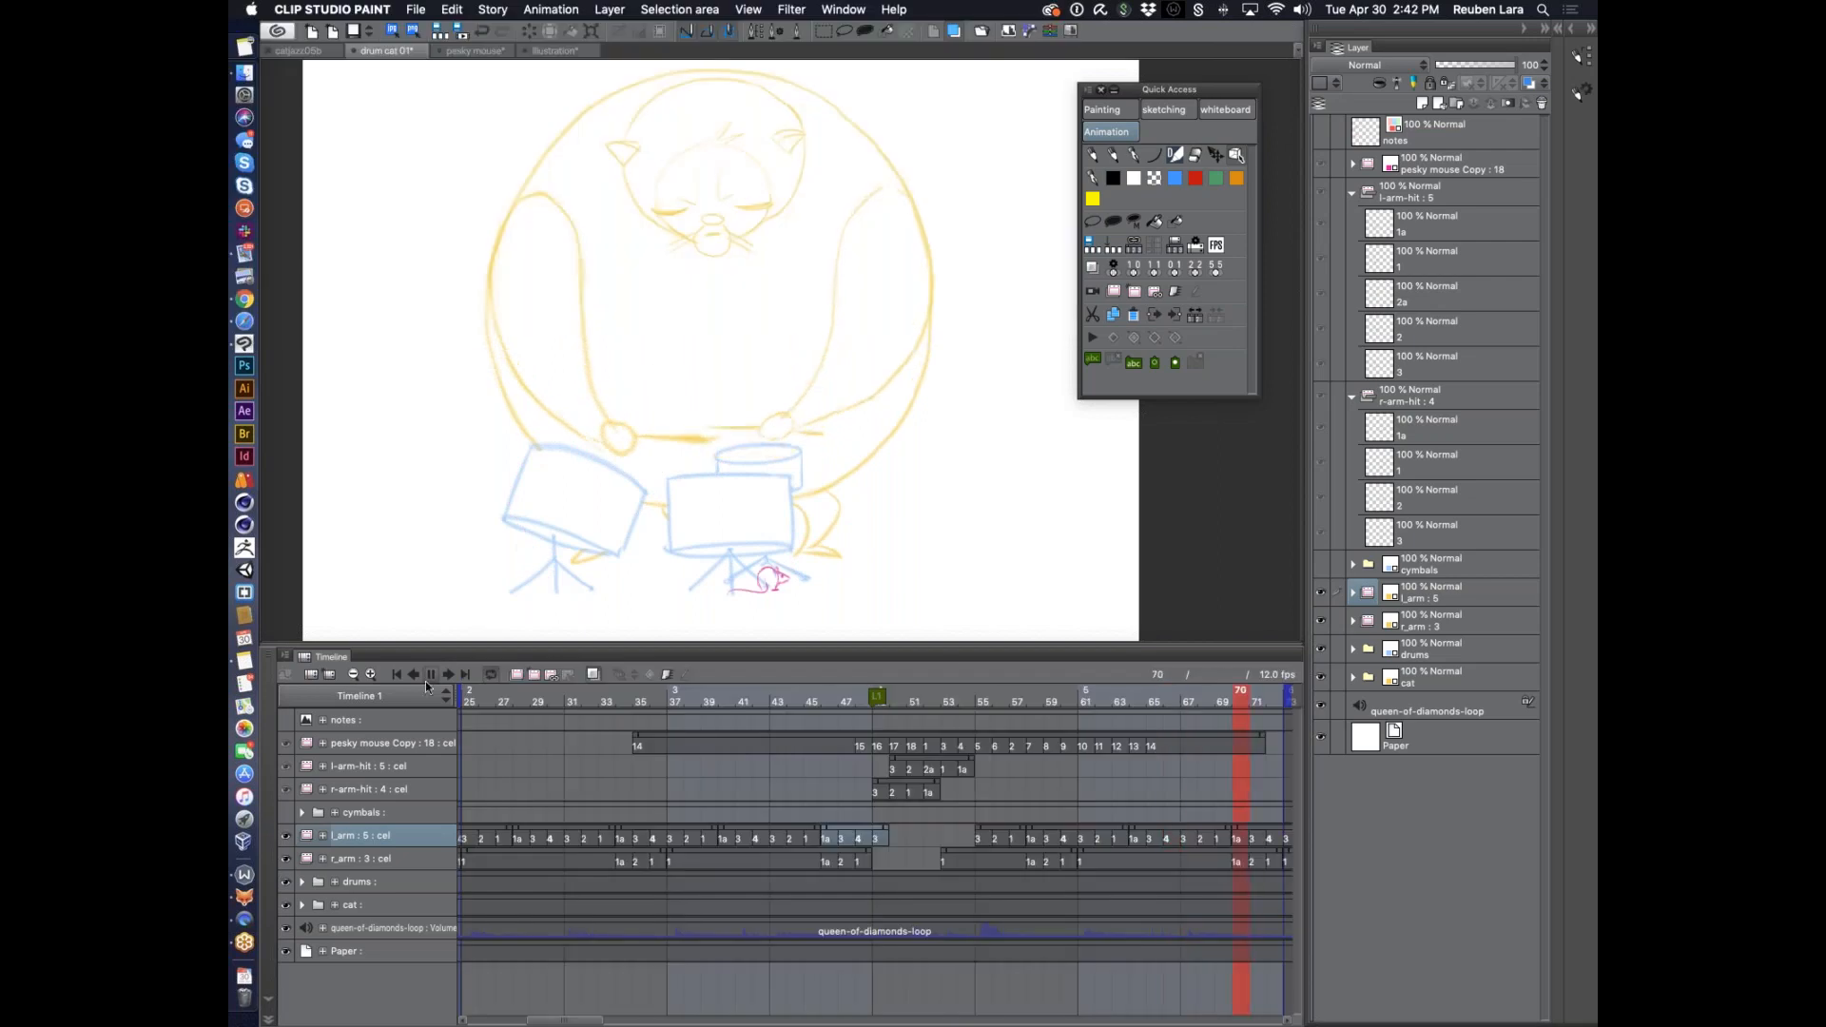
{"action": "left_click", "coordinate": [427, 676]}
{"action": "mouse_move", "coordinate": [951, 696]}
{"action": "left_mouse_down"}
{"action": "mouse_move", "coordinate": [865, 699]}
{"action": "mouse_move", "coordinate": [928, 705]}
{"action": "mouse_move", "coordinate": [918, 689]}
{"action": "left_mouse_up"}
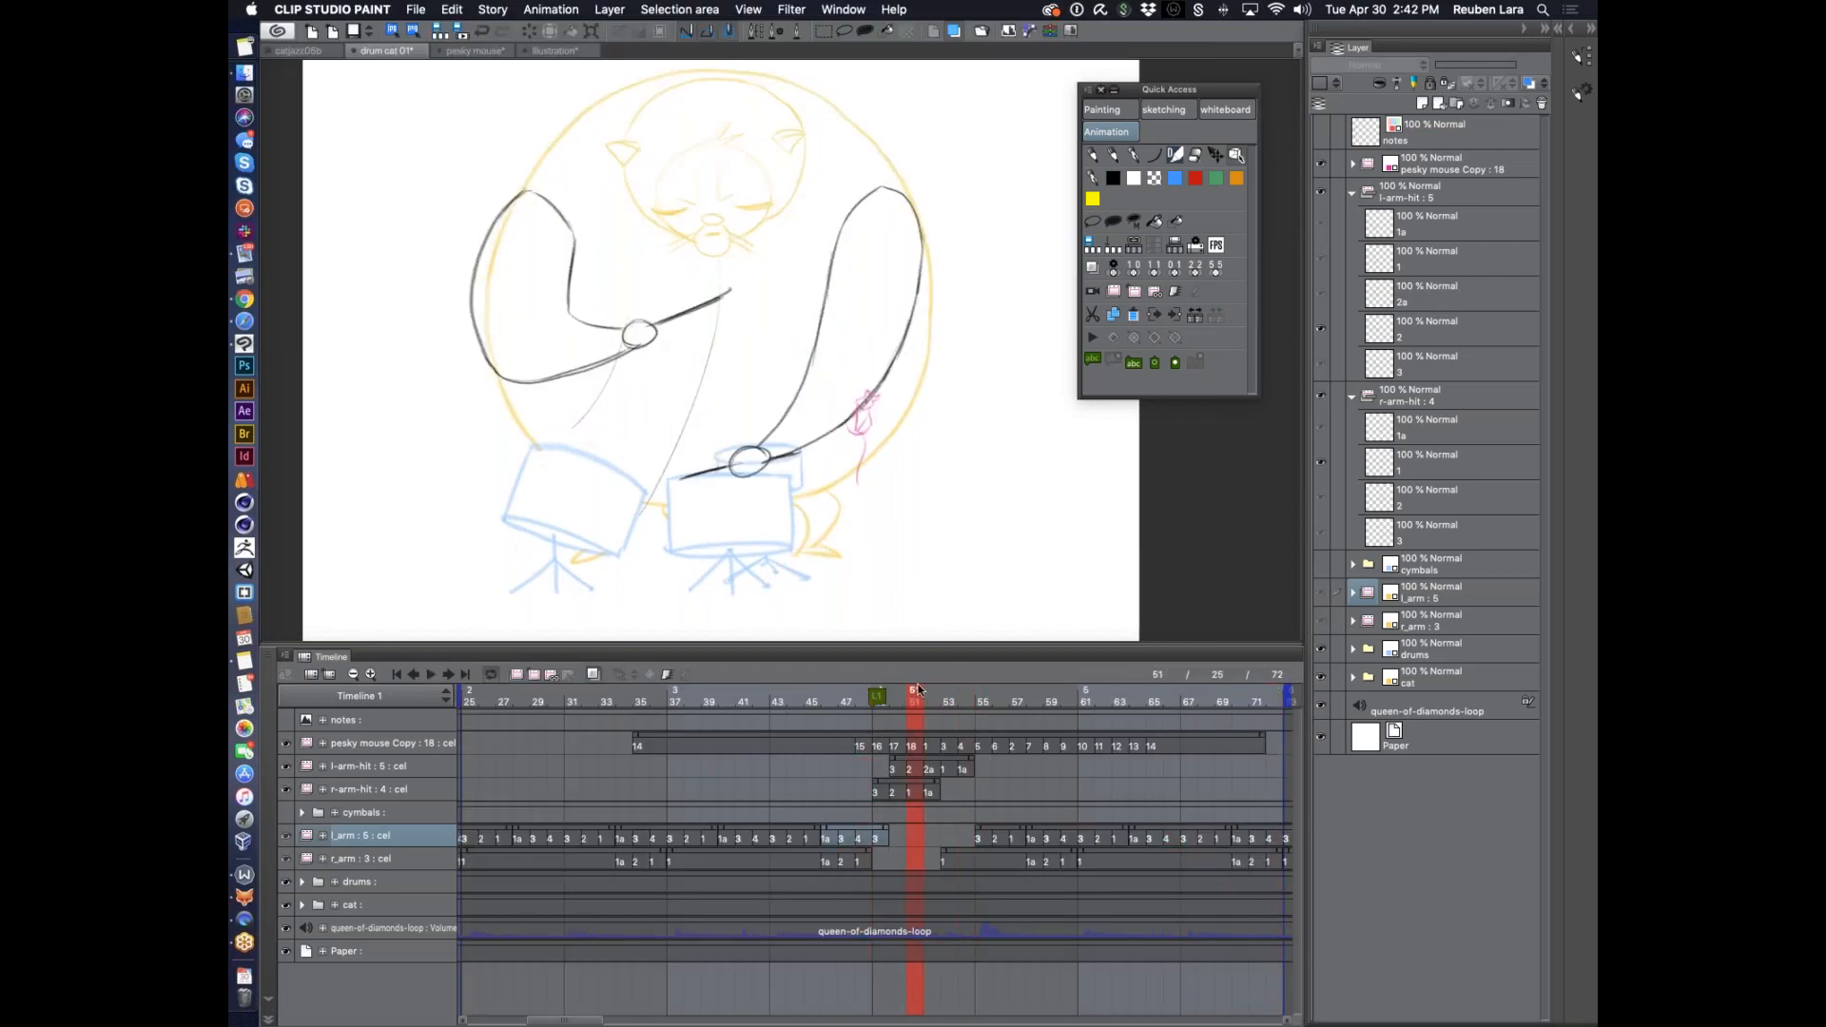
Move the pesky mouse Copy clip four frames earlier to start at frame 31, and play the animation
{"action": "left_click", "coordinate": [1069, 738]}
{"action": "left_click_drag", "start_coordinate": [1030, 730], "coordinate": [999, 738]}
{"action": "mouse_move", "coordinate": [898, 700]}
{"action": "left_mouse_down"}
{"action": "mouse_move", "coordinate": [871, 702]}
{"action": "mouse_move", "coordinate": [932, 702]}
{"action": "mouse_move", "coordinate": [967, 739]}
{"action": "mouse_move", "coordinate": [883, 701]}
{"action": "mouse_move", "coordinate": [898, 701]}
{"action": "mouse_move", "coordinate": [847, 701]}
{"action": "mouse_move", "coordinate": [986, 696]}
{"action": "mouse_move", "coordinate": [898, 695]}
{"action": "left_mouse_up"}
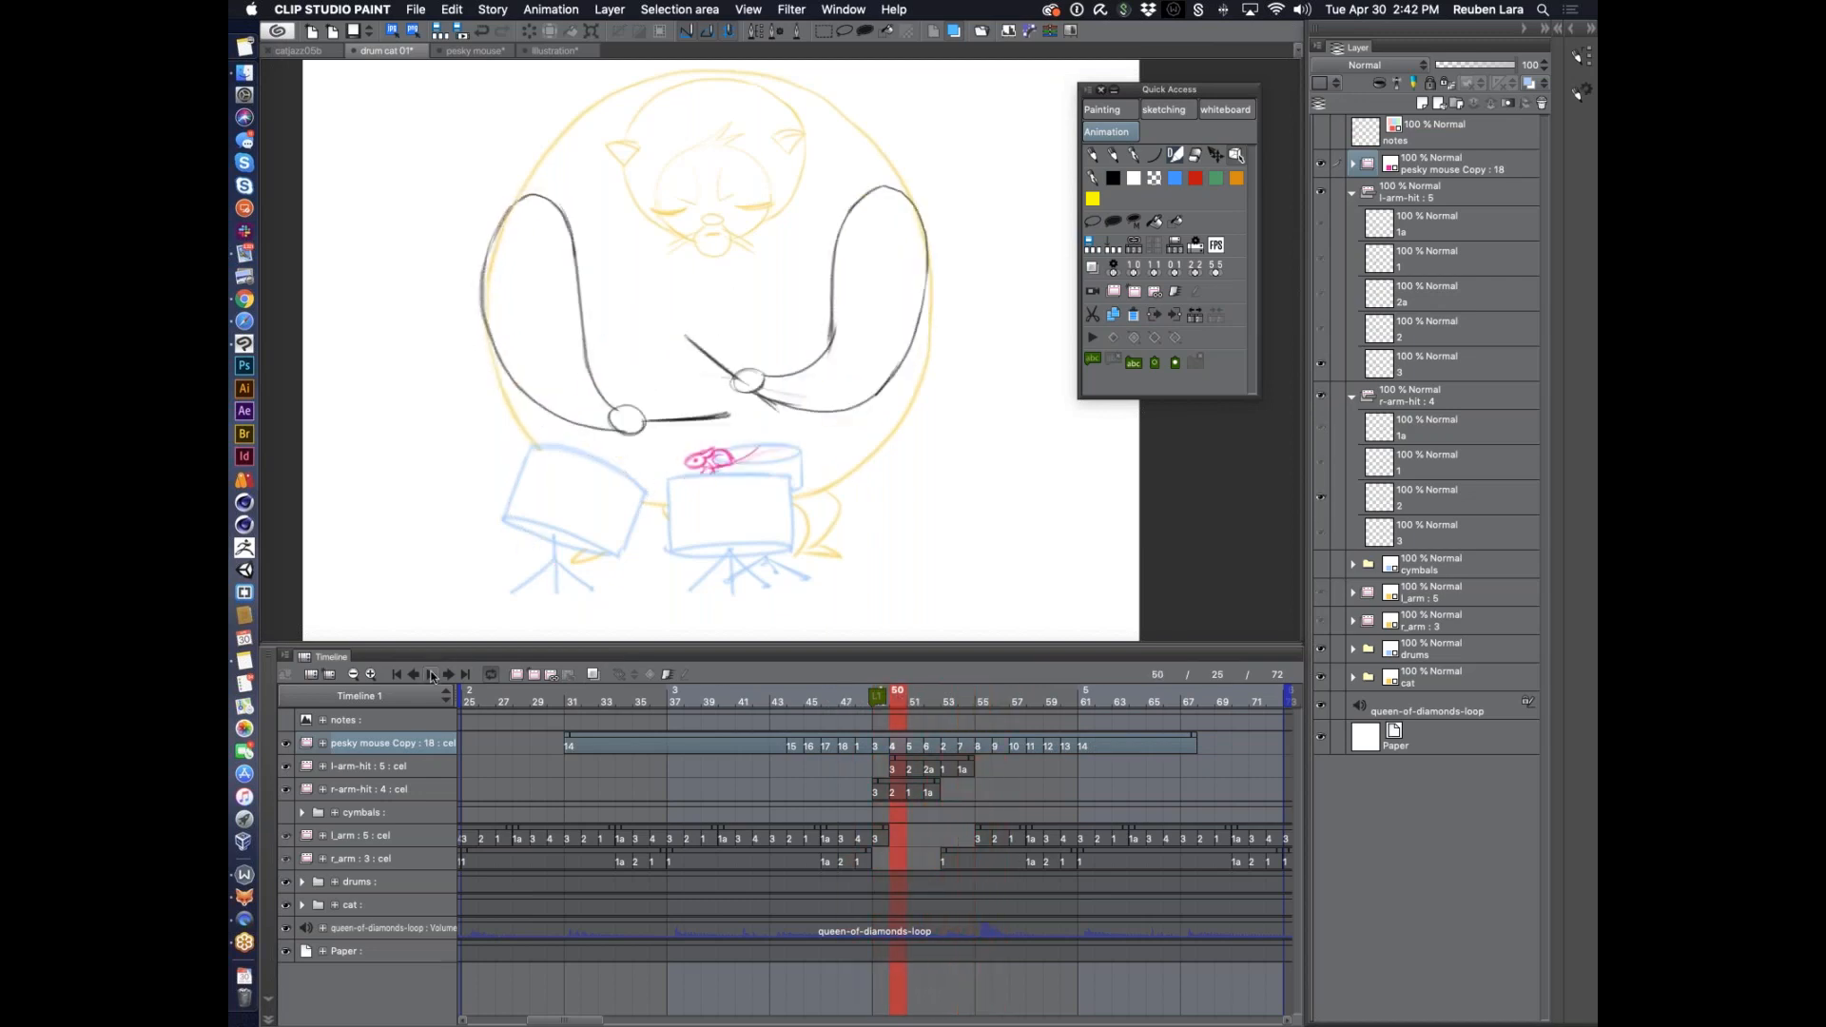
{"action": "left_click", "coordinate": [353, 675]}
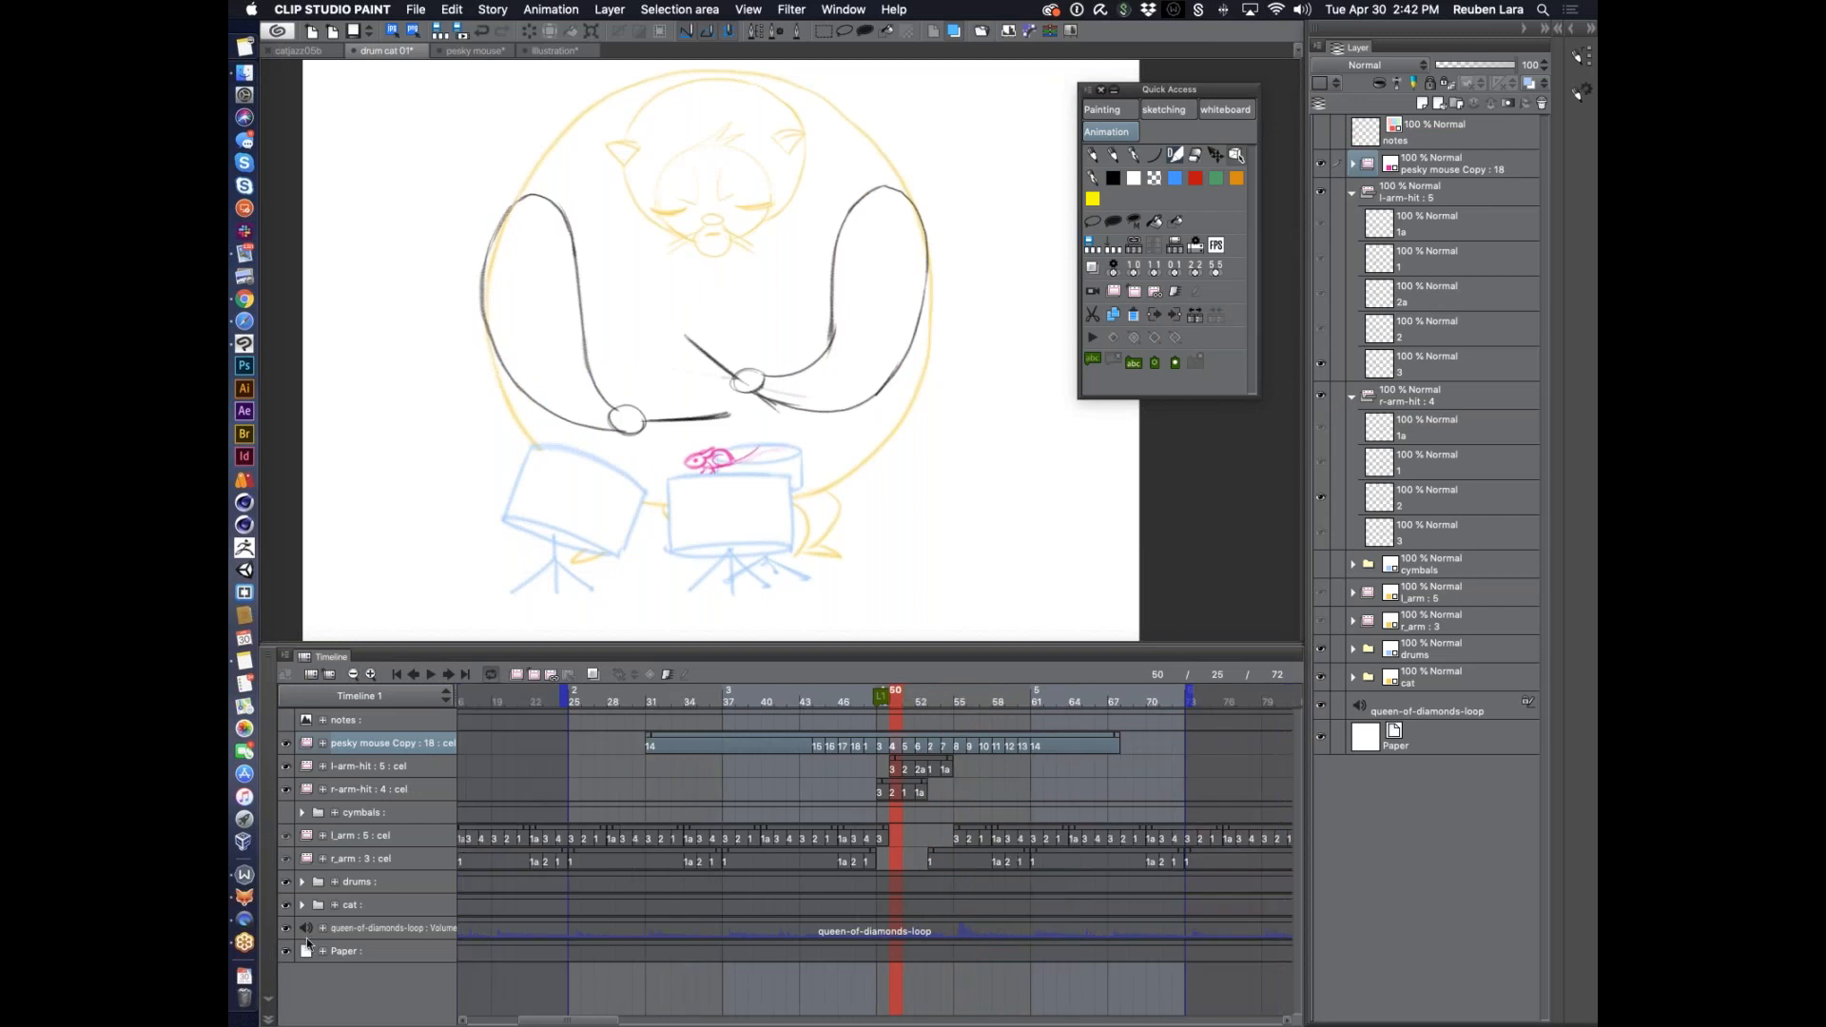
{"action": "left_click", "coordinate": [428, 674]}
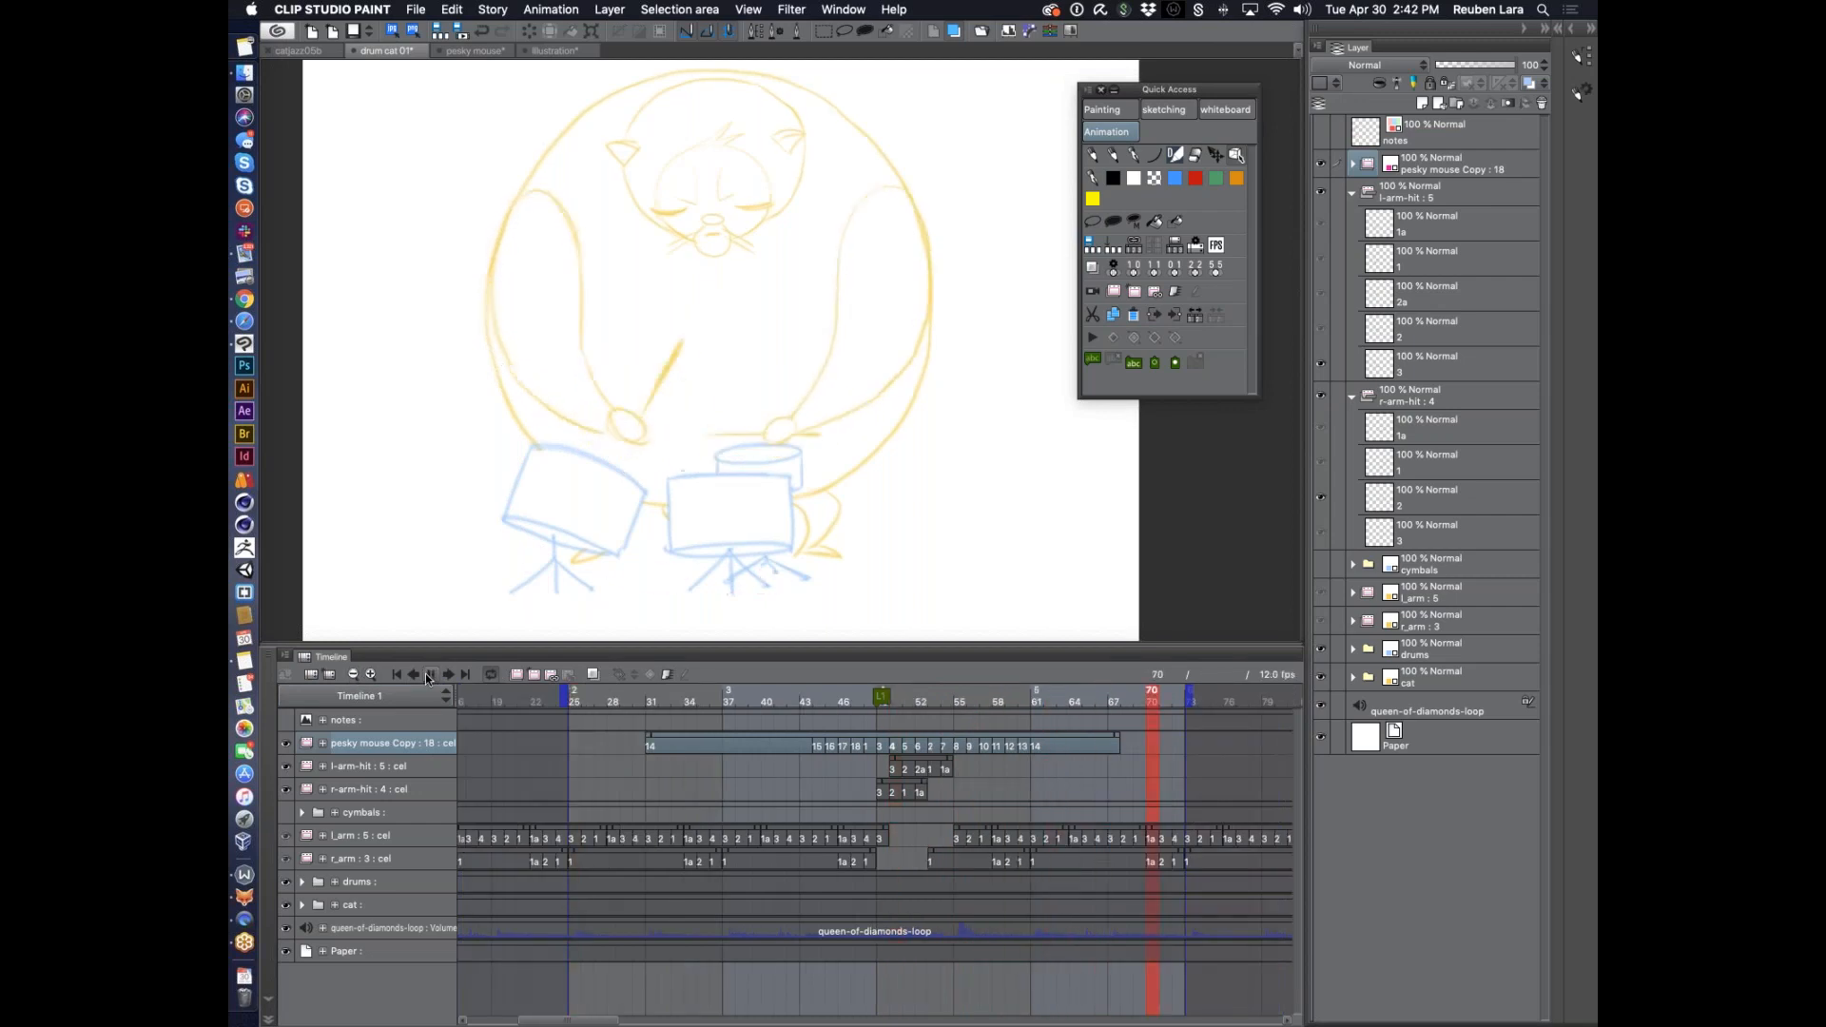
{"action": "left_click", "coordinate": [430, 674]}
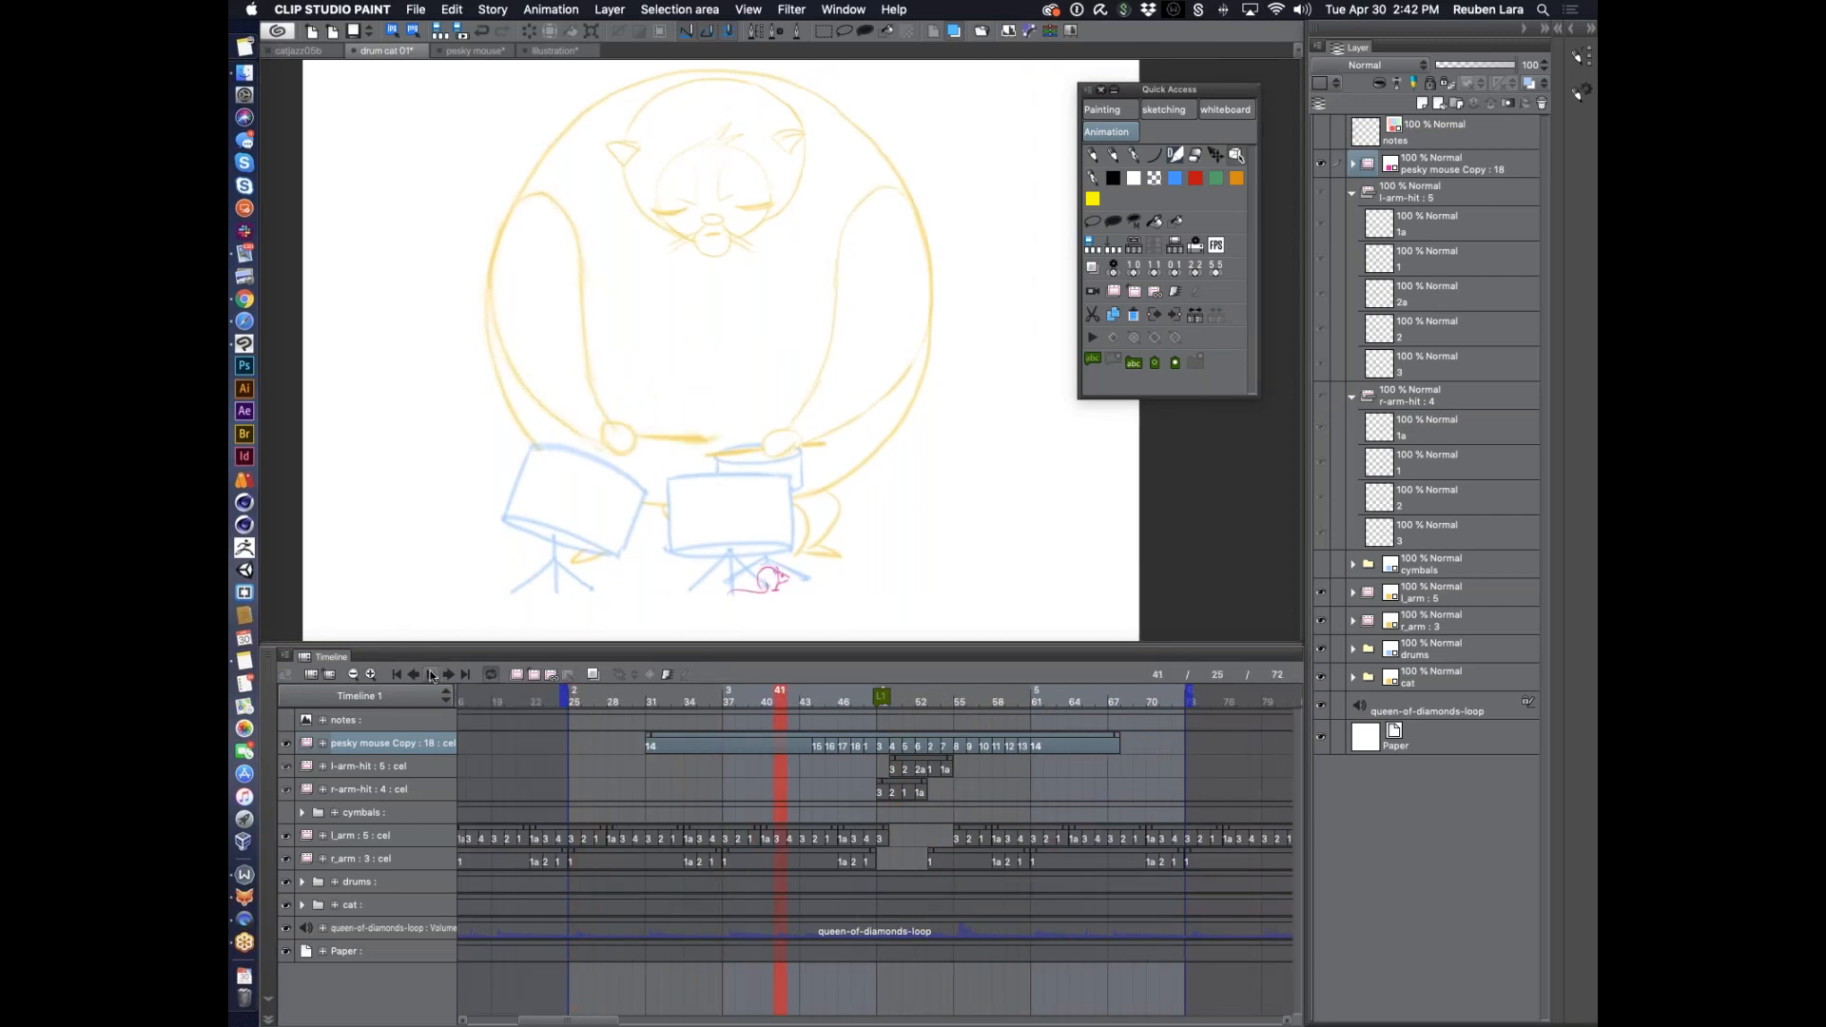
Collapse the l-arm-hit folder and save the document under the new name drum cat 02
{"action": "left_click", "coordinate": [1353, 192]}
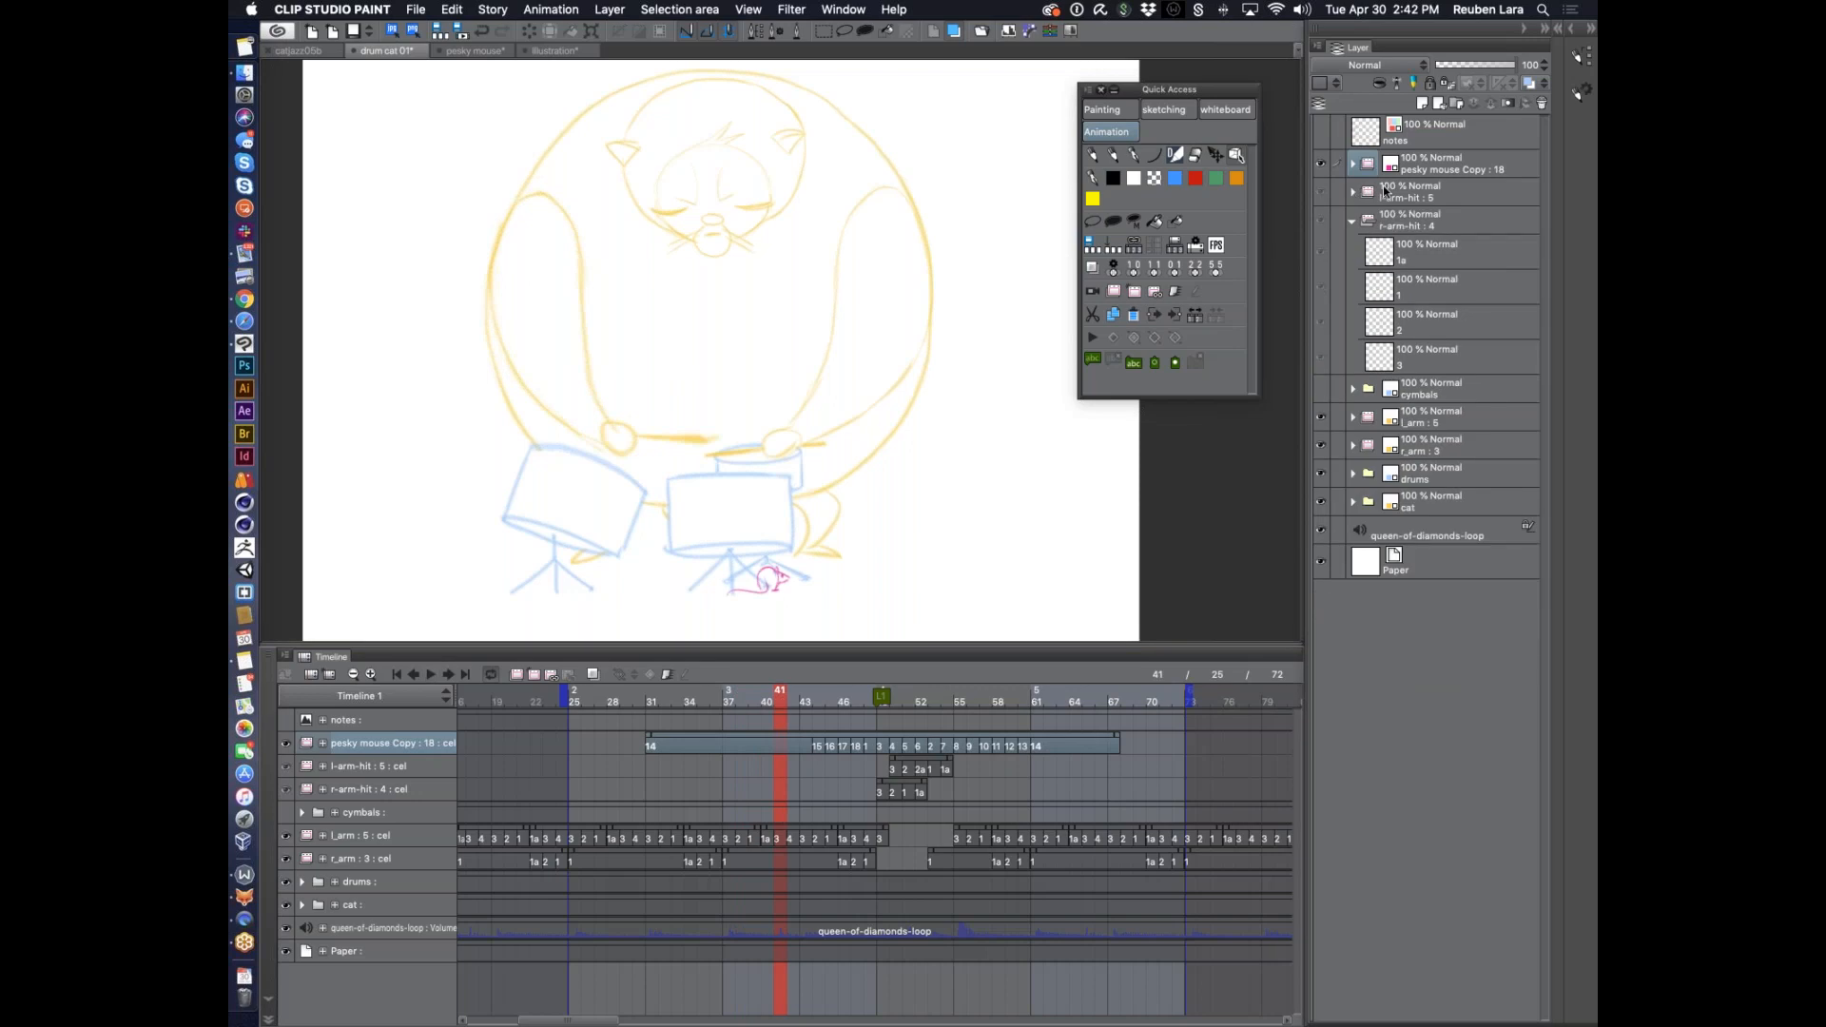
{"action": "key", "text": "super+shift+s"}
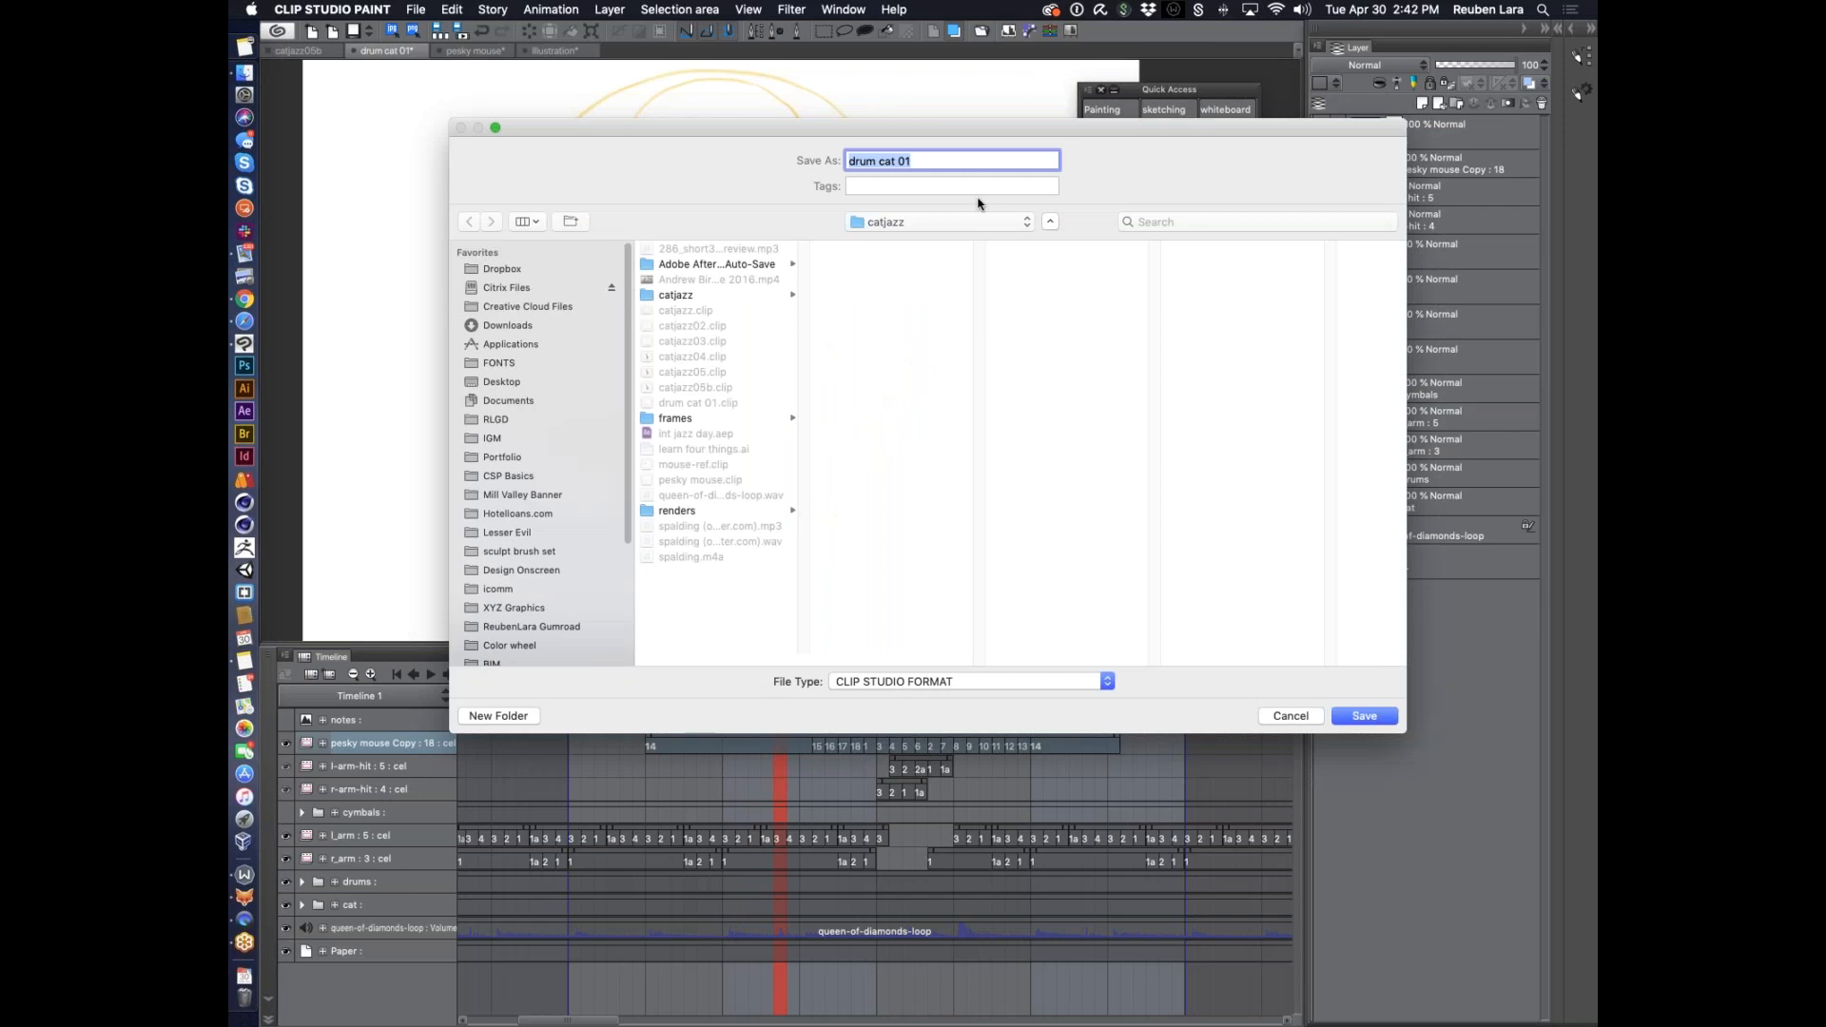
{"action": "key", "text": "Escape"}
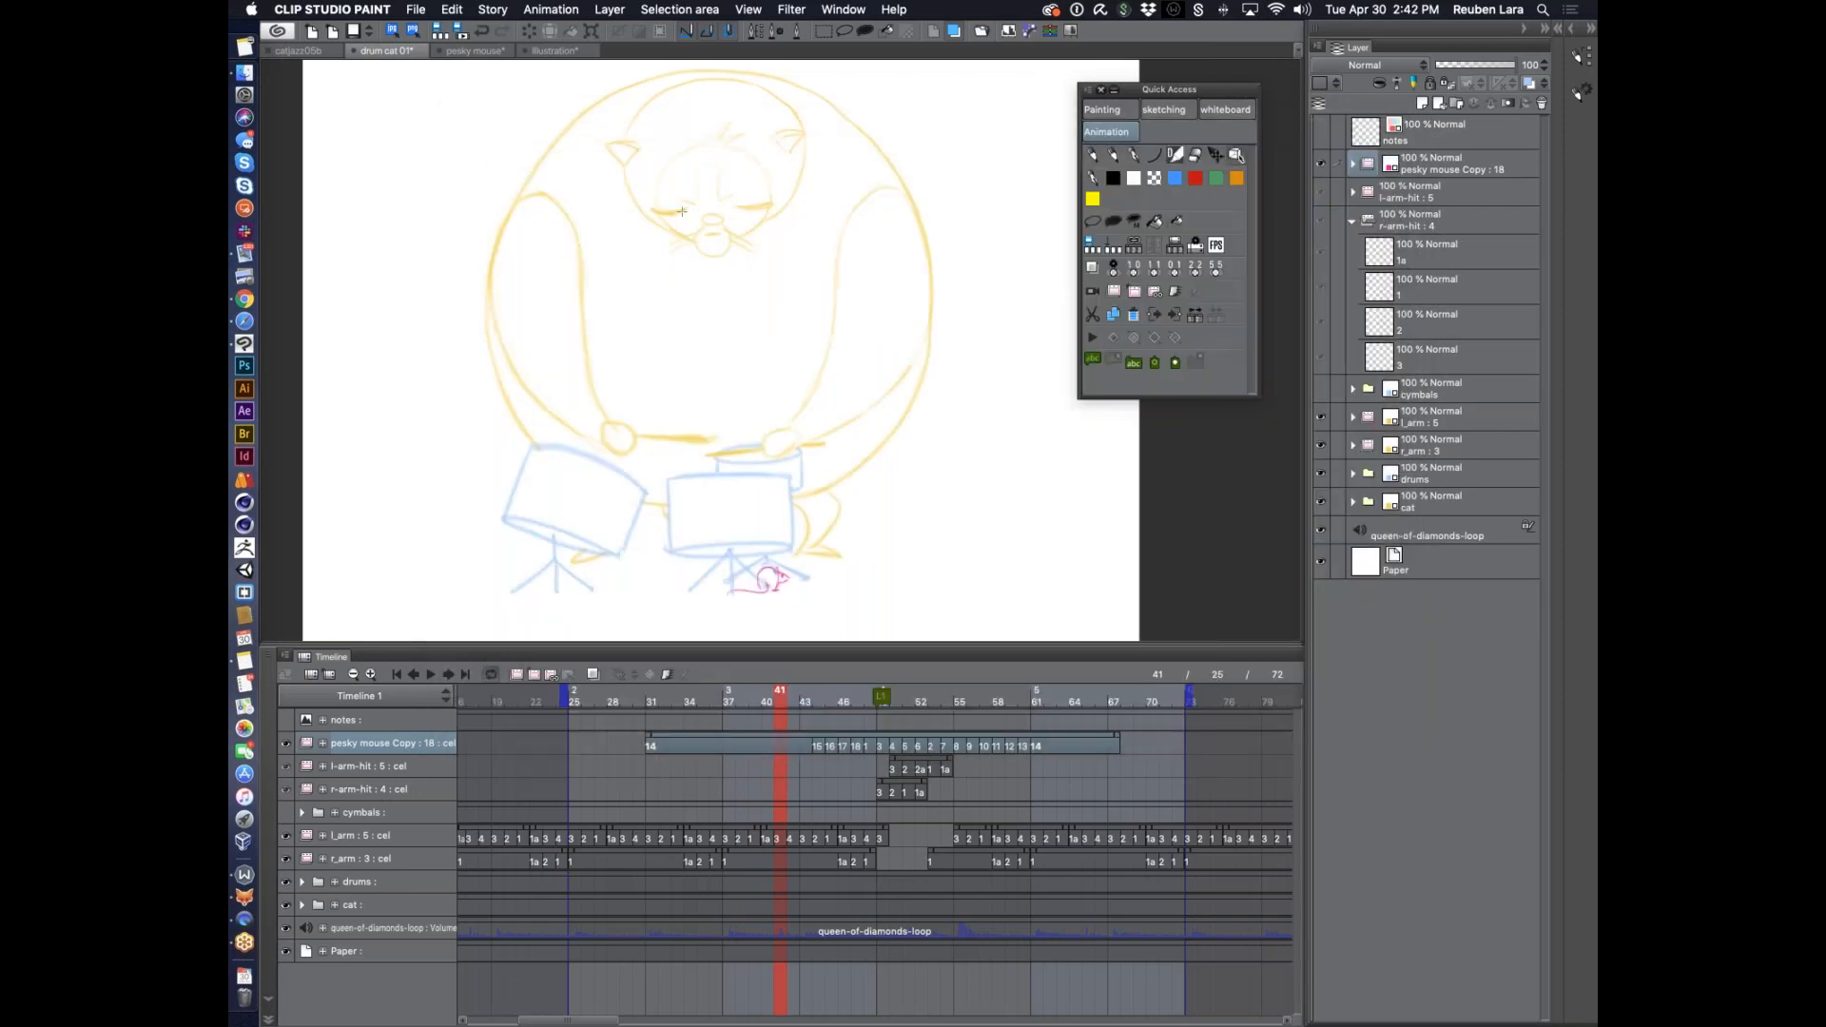
{"action": "key", "text": "super+shift+s"}
{"action": "left_click", "coordinate": [919, 160]}
{"action": "key", "text": "BackSpace"}
{"action": "type", "text": "2"}
{"action": "key", "text": "Return"}
Collapse the r-arm-hit folder, show the cymbals, and play the animation with Render before starting playback turned on
{"action": "left_click", "coordinate": [1352, 221]}
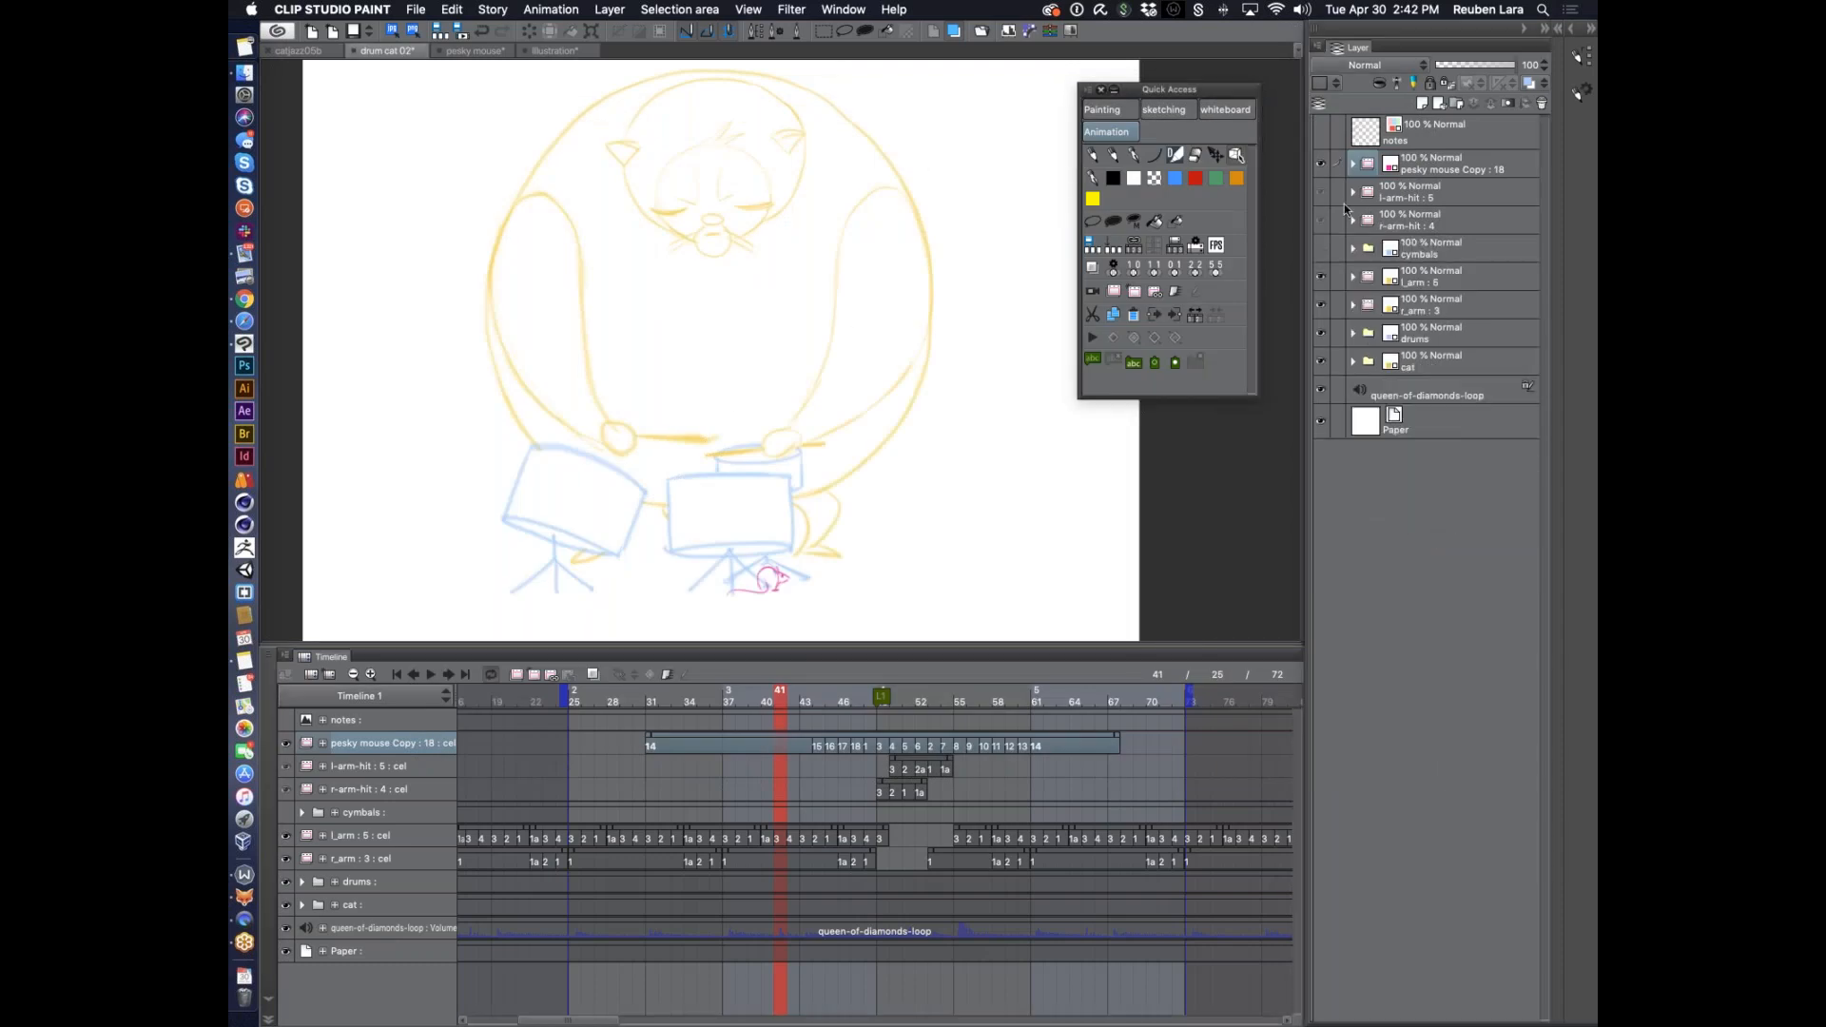
{"action": "left_click", "coordinate": [1322, 248]}
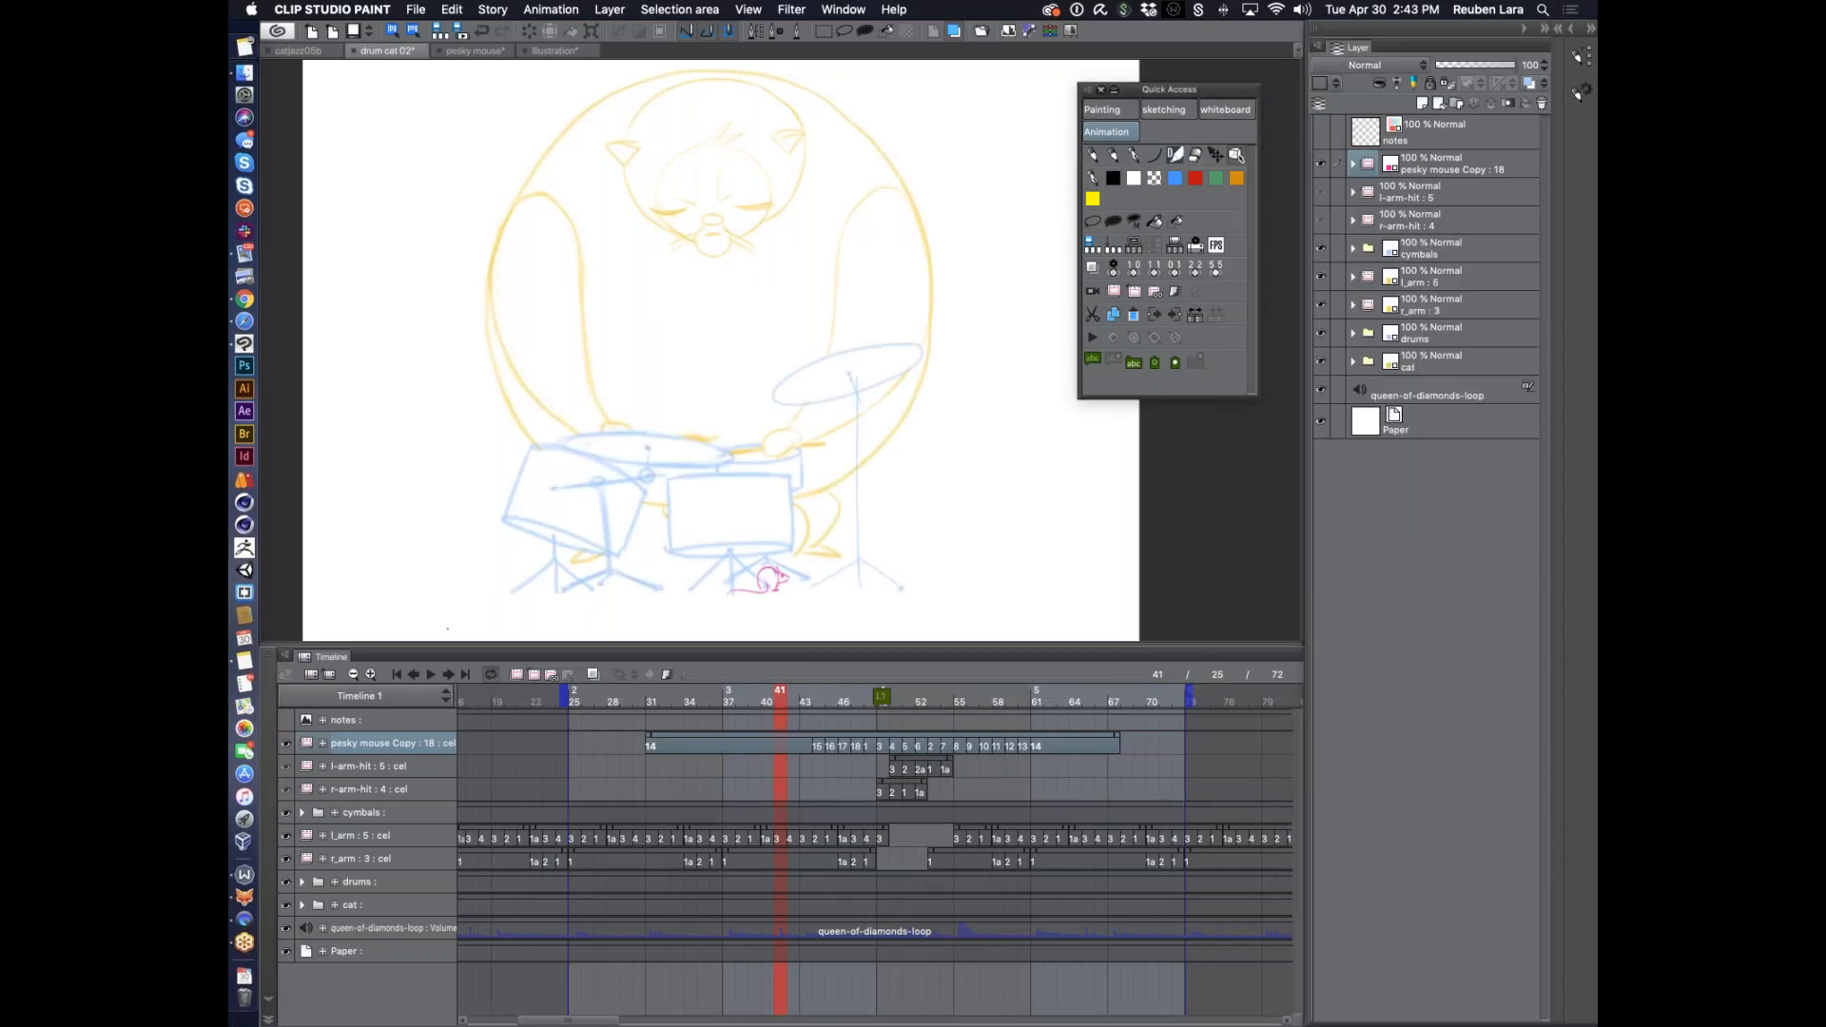
{"action": "left_click", "coordinate": [495, 11]}
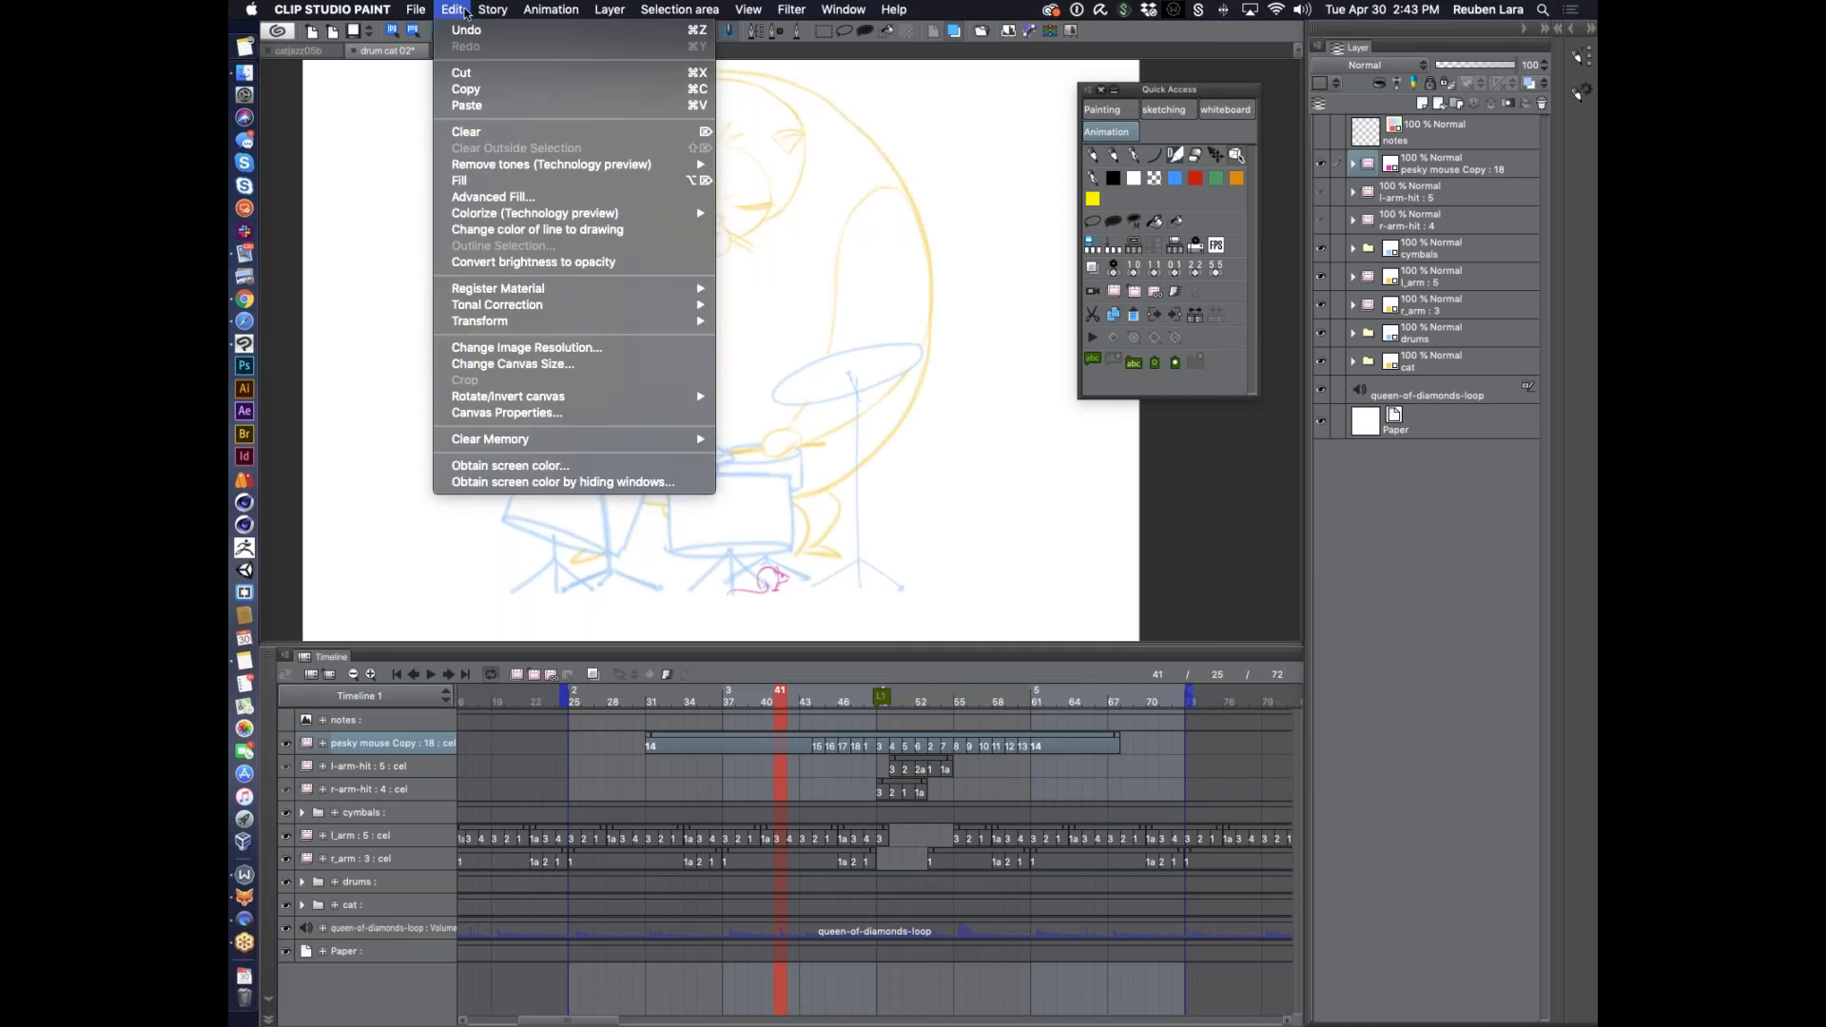
{"action": "mouse_move", "coordinate": [550, 11]}
{"action": "mouse_move", "coordinate": [663, 124]}
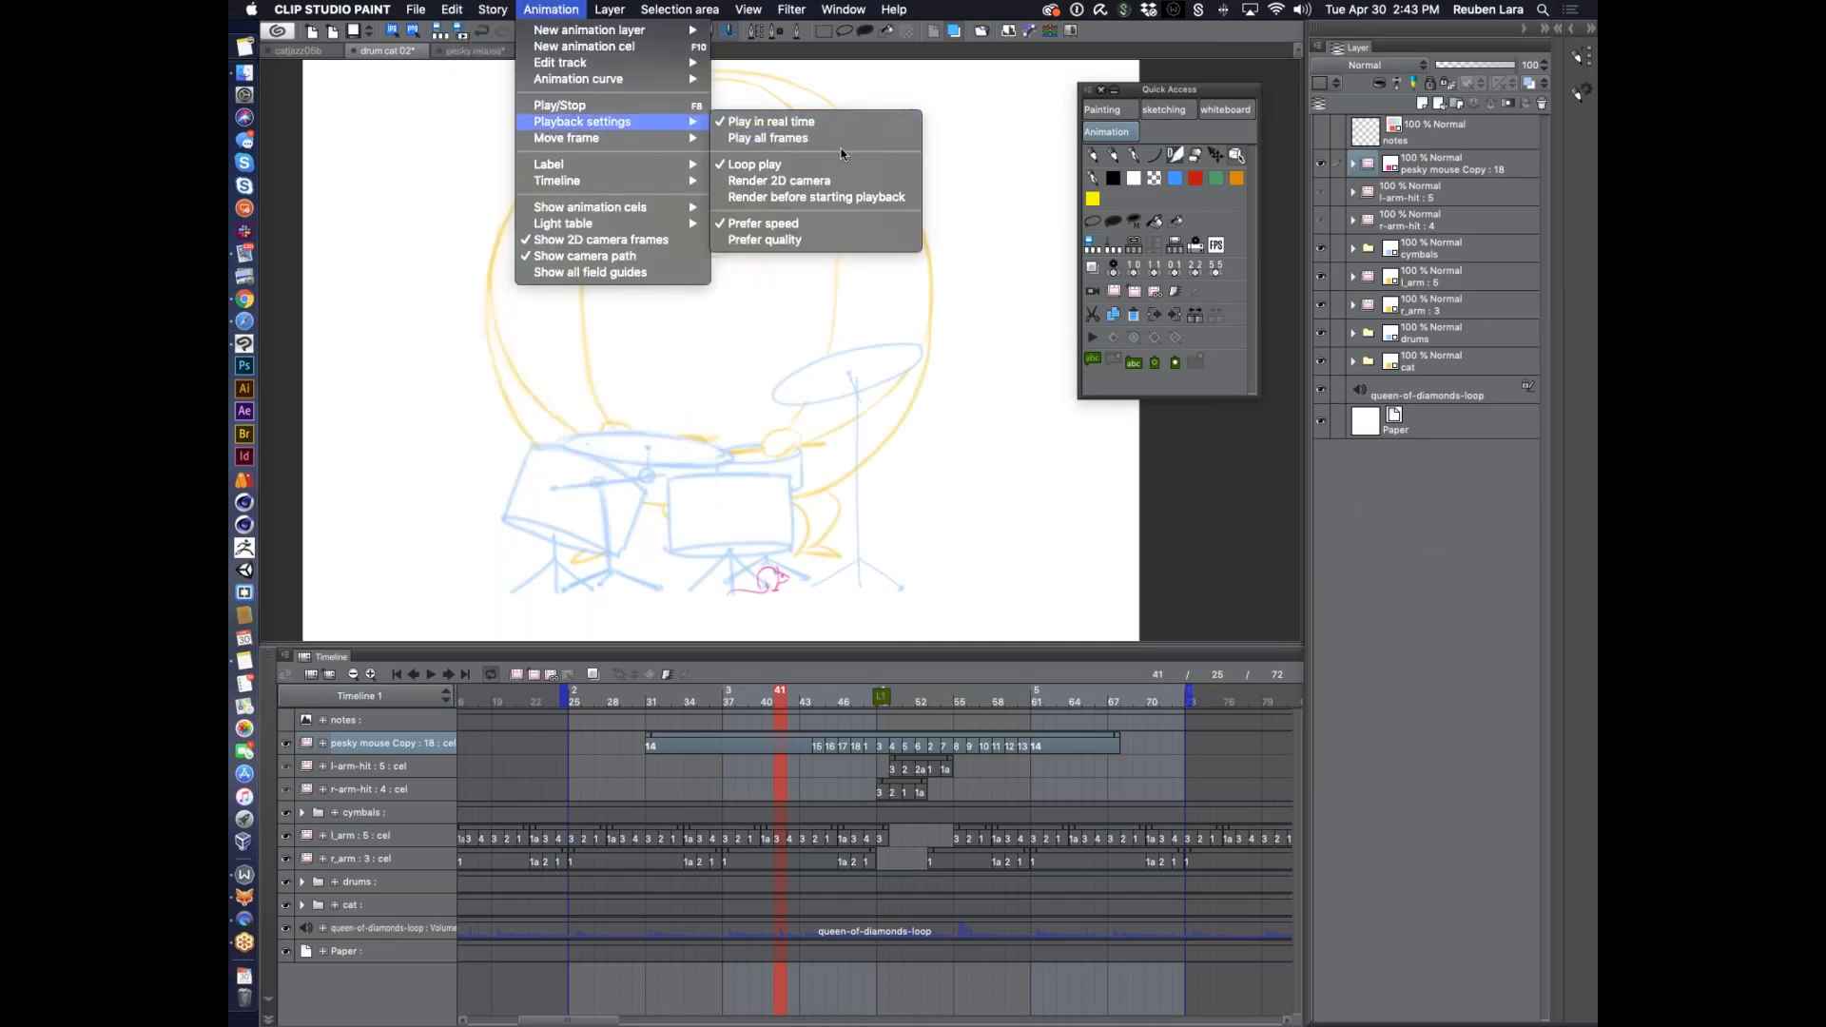
{"action": "left_click", "coordinate": [841, 197]}
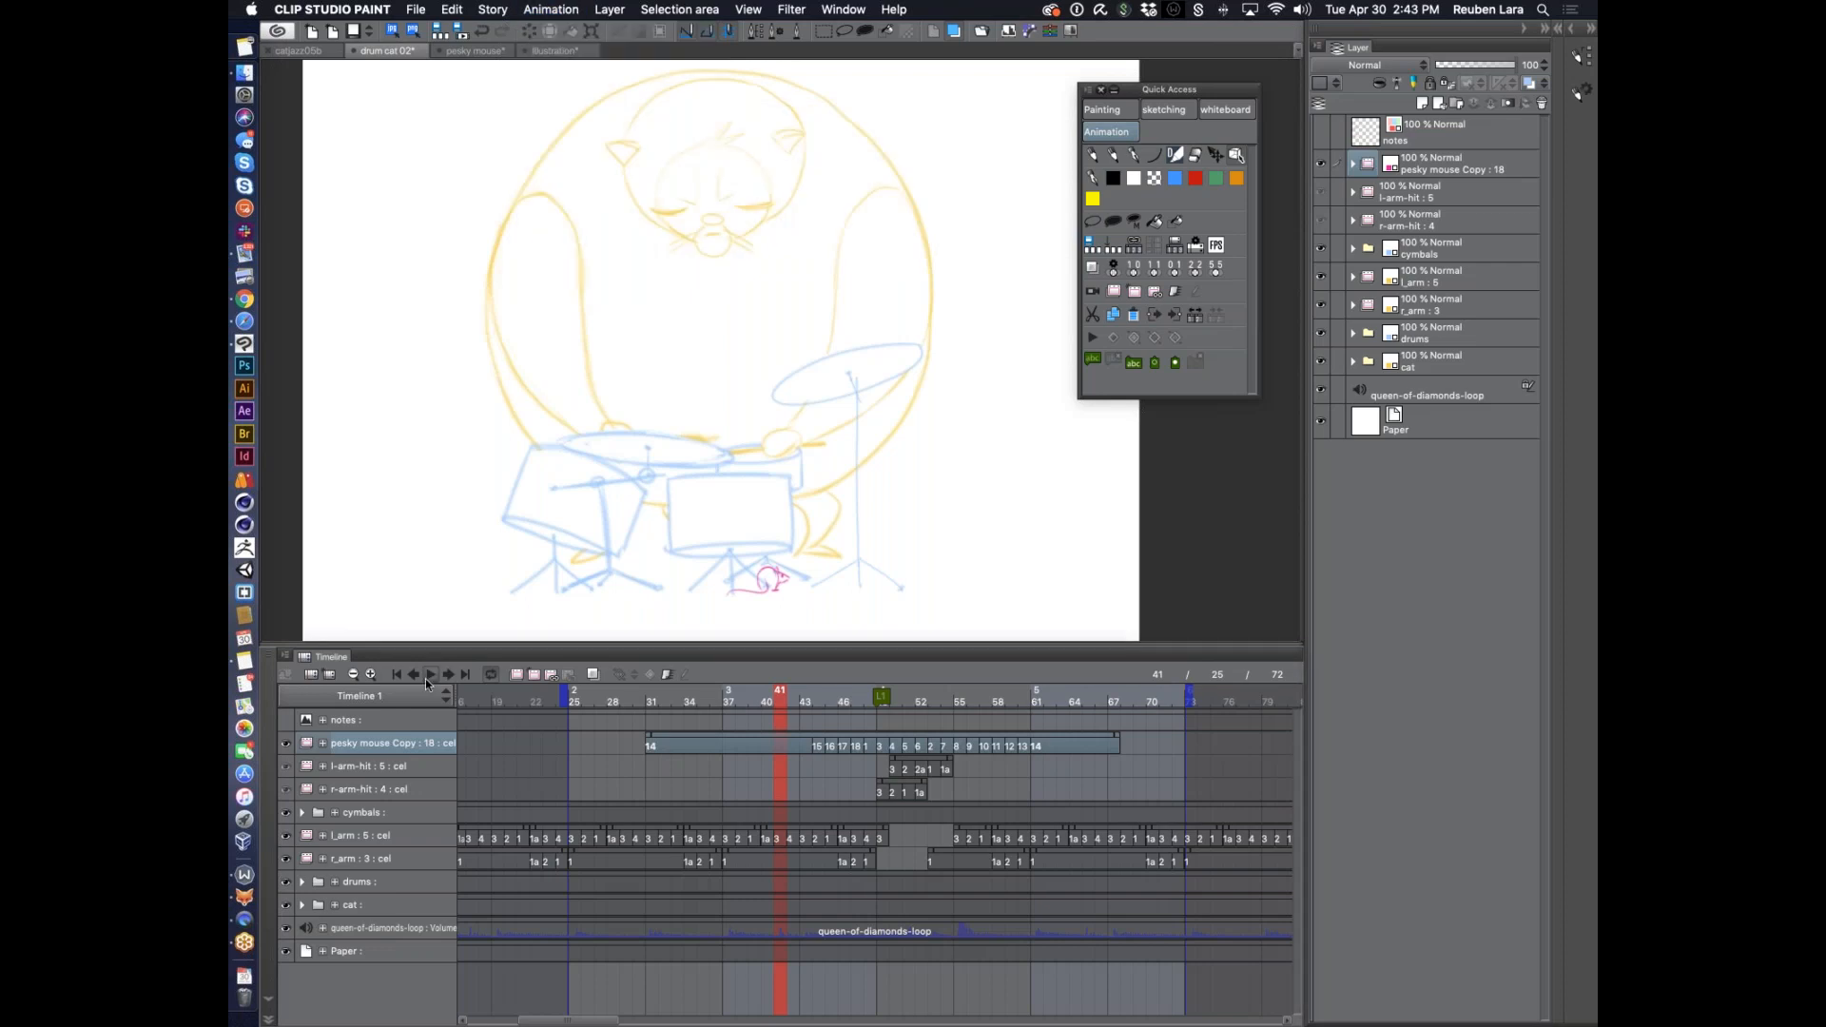
{"action": "left_click", "coordinate": [425, 677]}
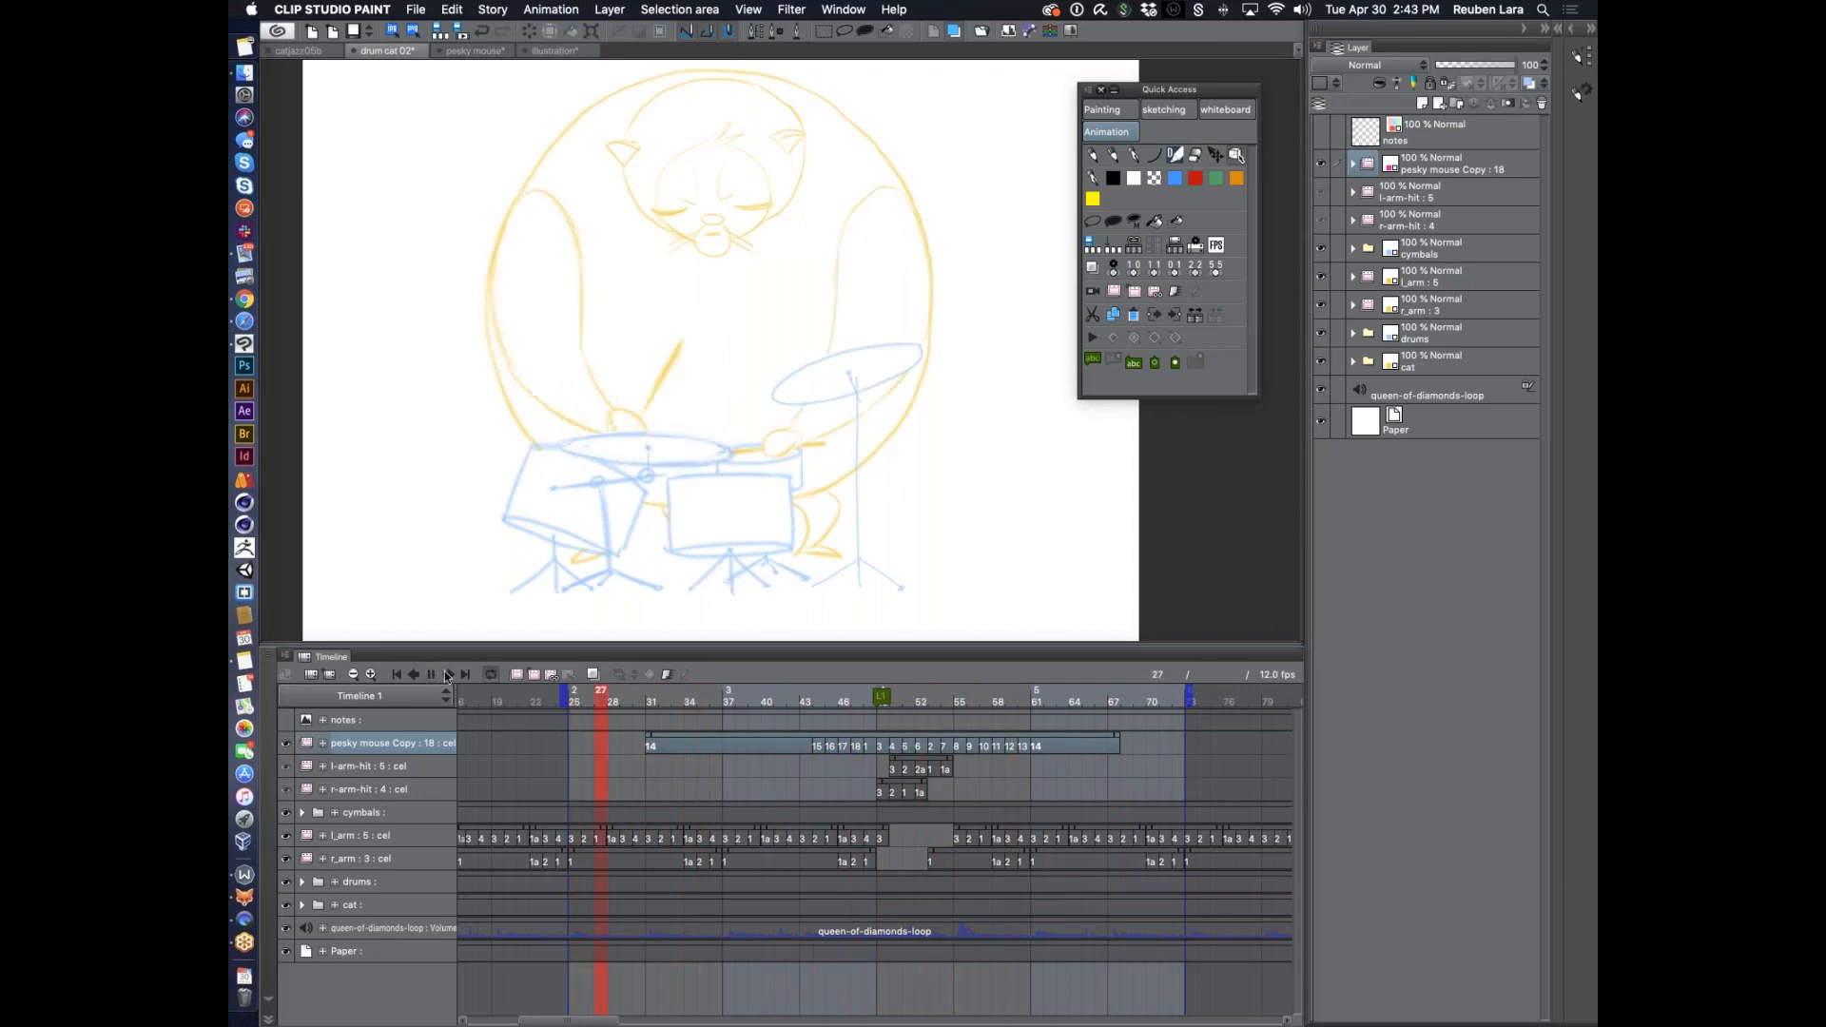
{"action": "left_click", "coordinate": [432, 675]}
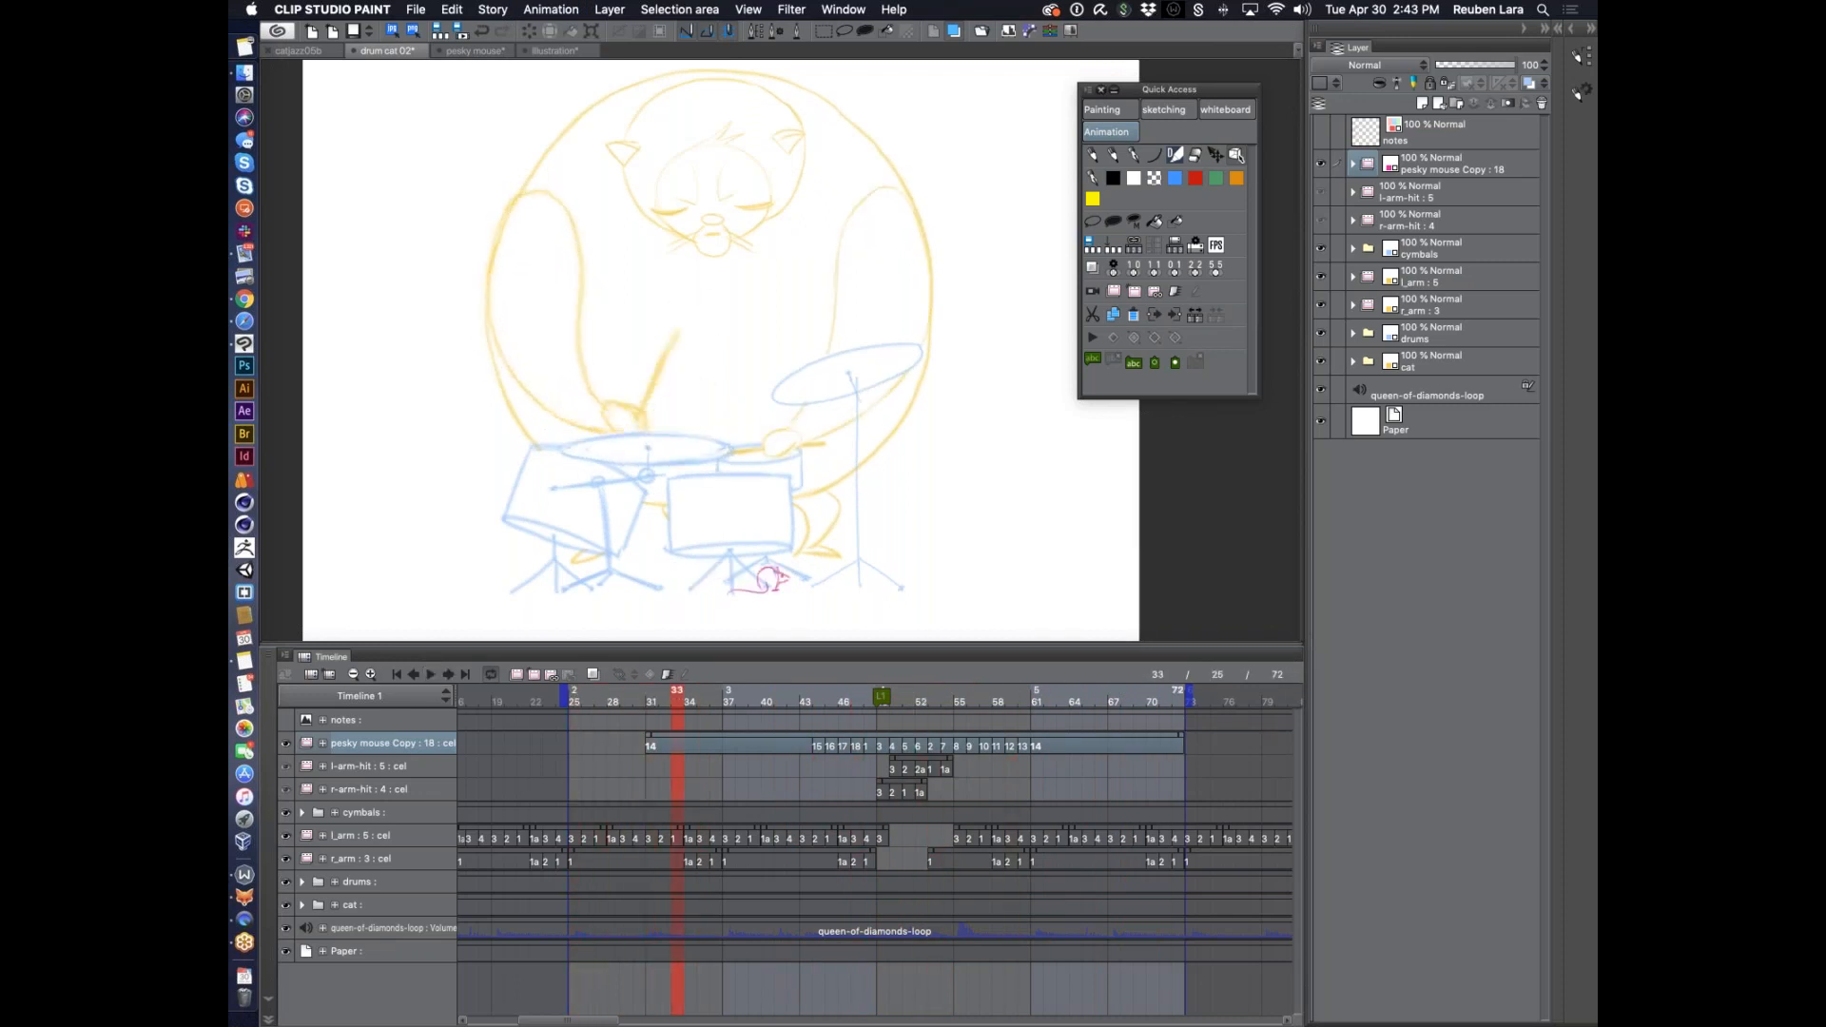
Extend the start of the pesky mouse Copy clip back to frame 25 and play the animation
{"action": "left_click_drag", "start_coordinate": [651, 738], "coordinate": [573, 734]}
{"action": "left_click", "coordinate": [432, 675]}
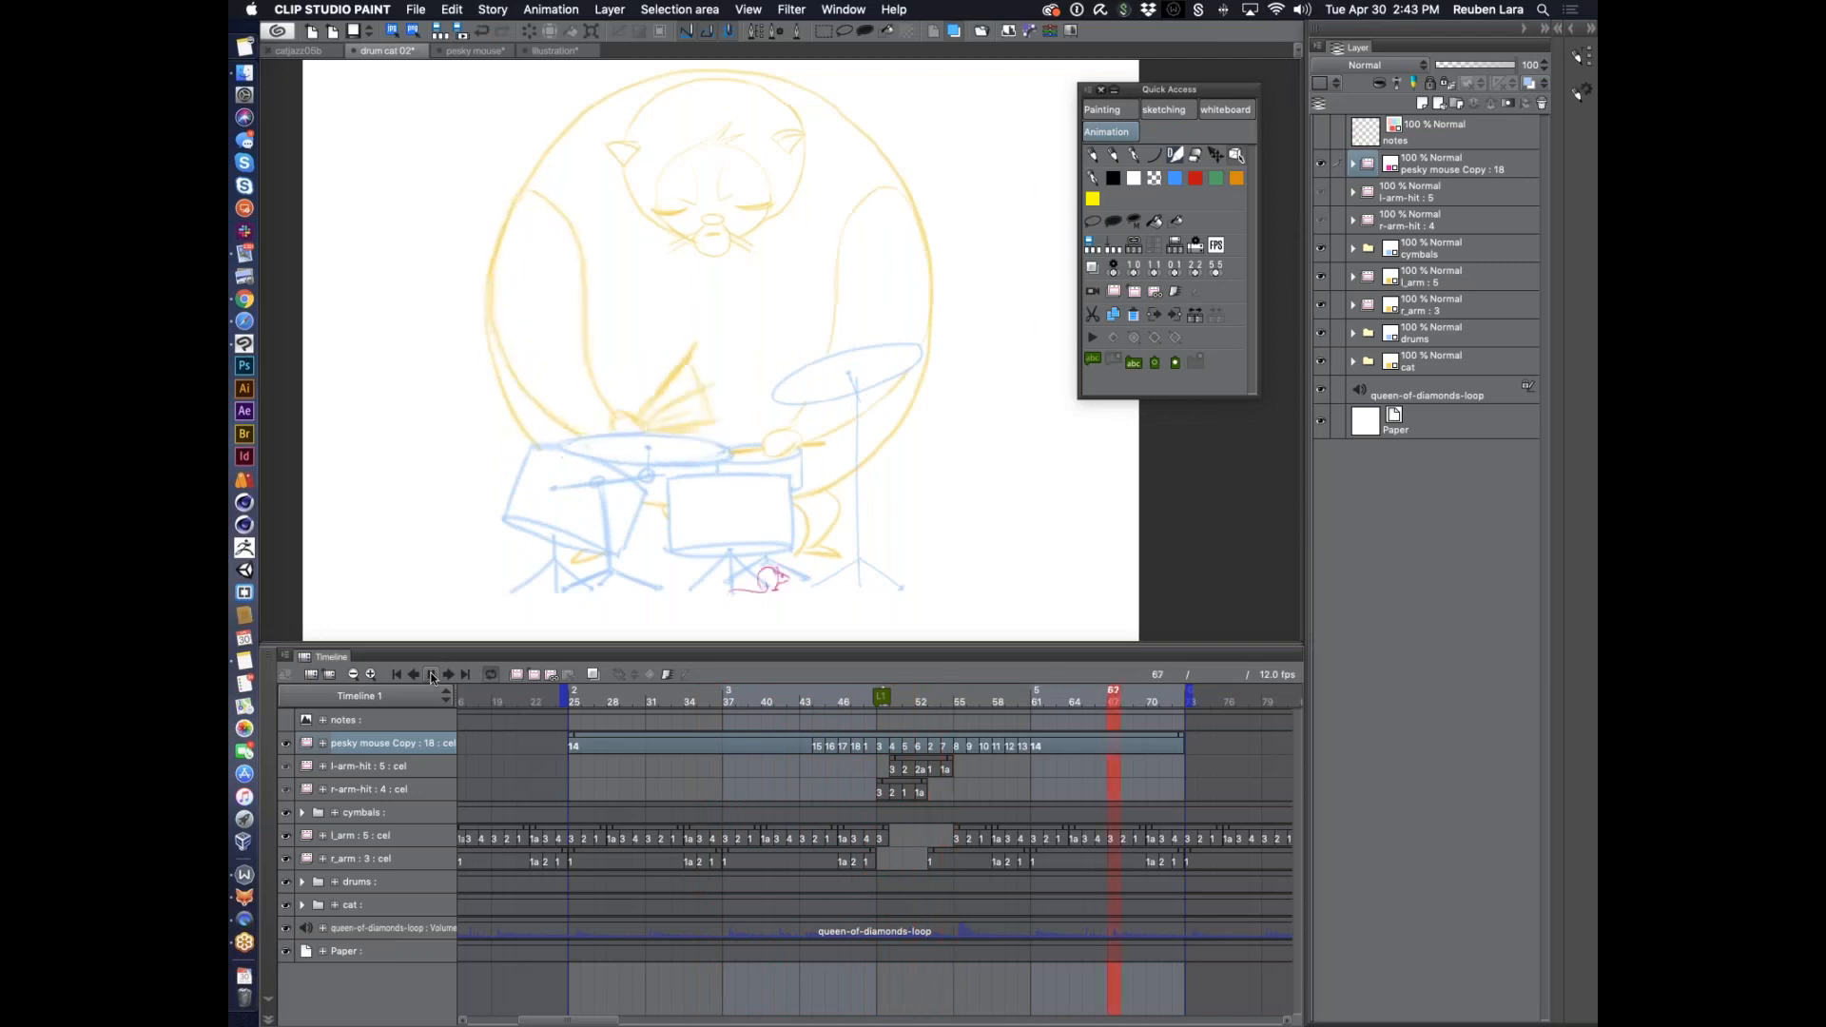
{"action": "left_click", "coordinate": [431, 676]}
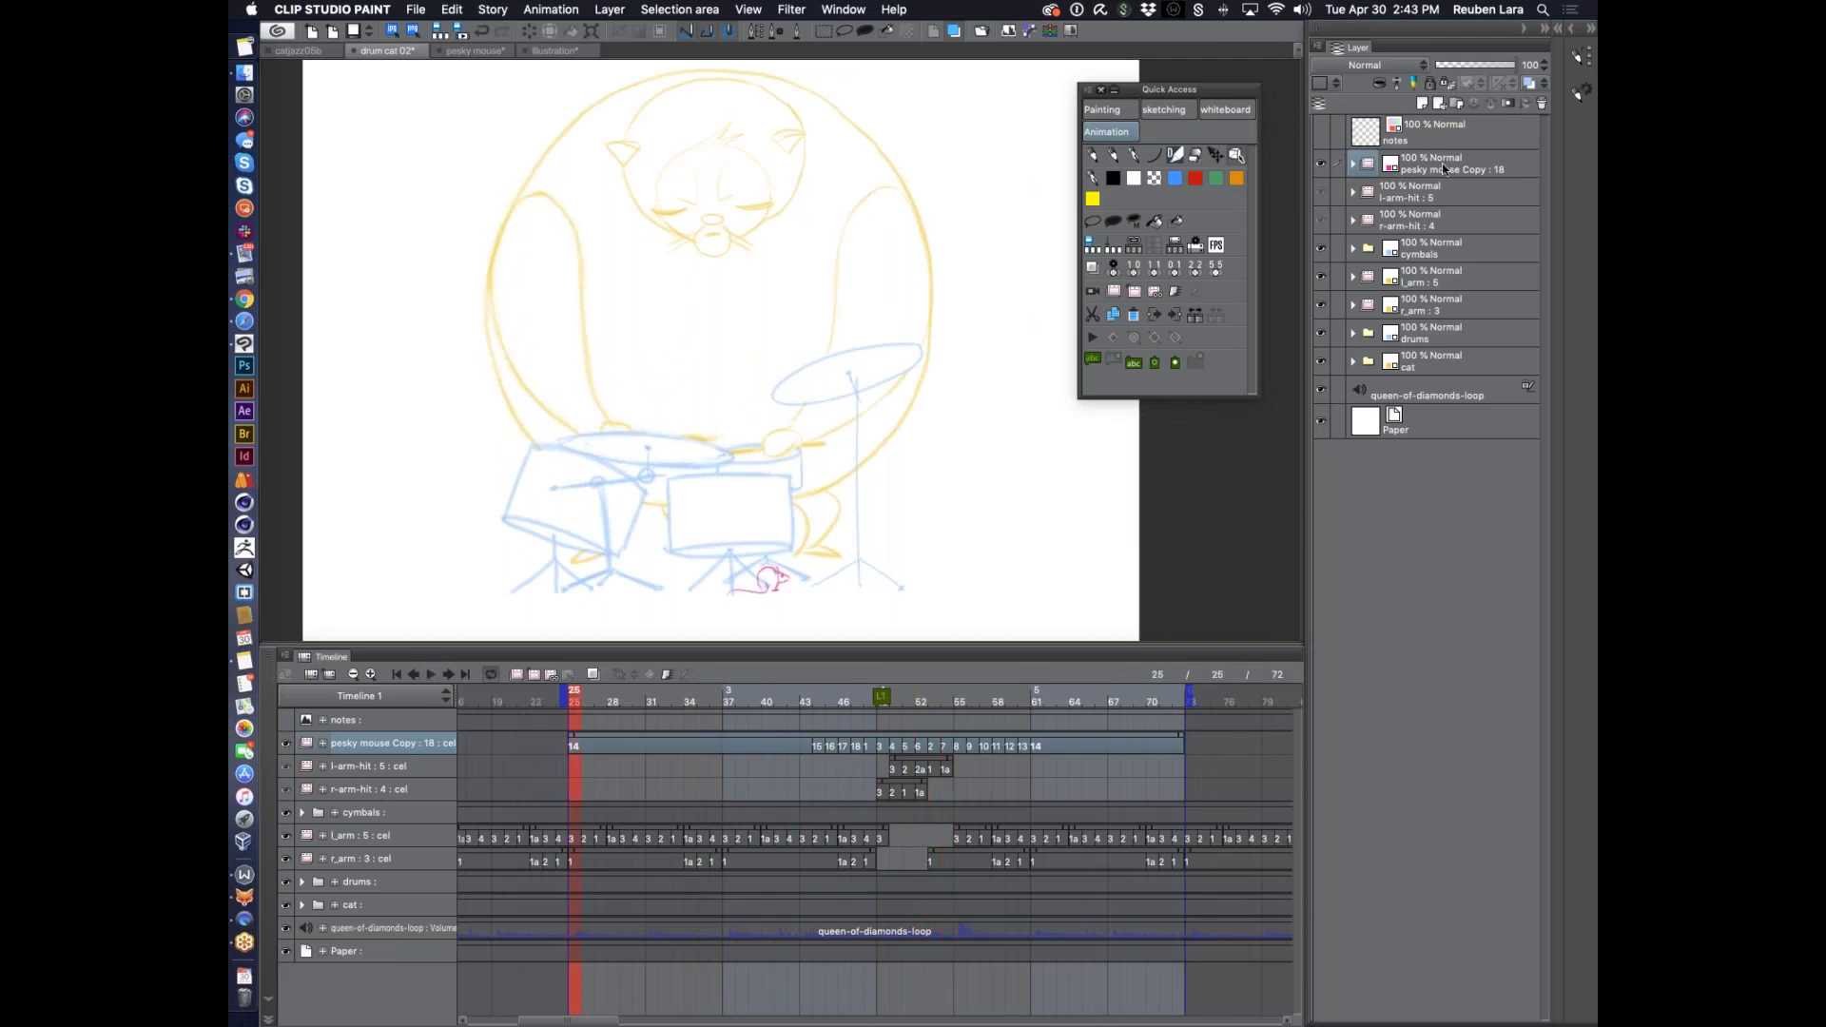
Move the pesky mouse Copy folder directly below the cymbals folder and play the animation
{"action": "left_click_drag", "start_coordinate": [1442, 162], "coordinate": [1420, 268]}
{"action": "left_click", "coordinate": [431, 676]}
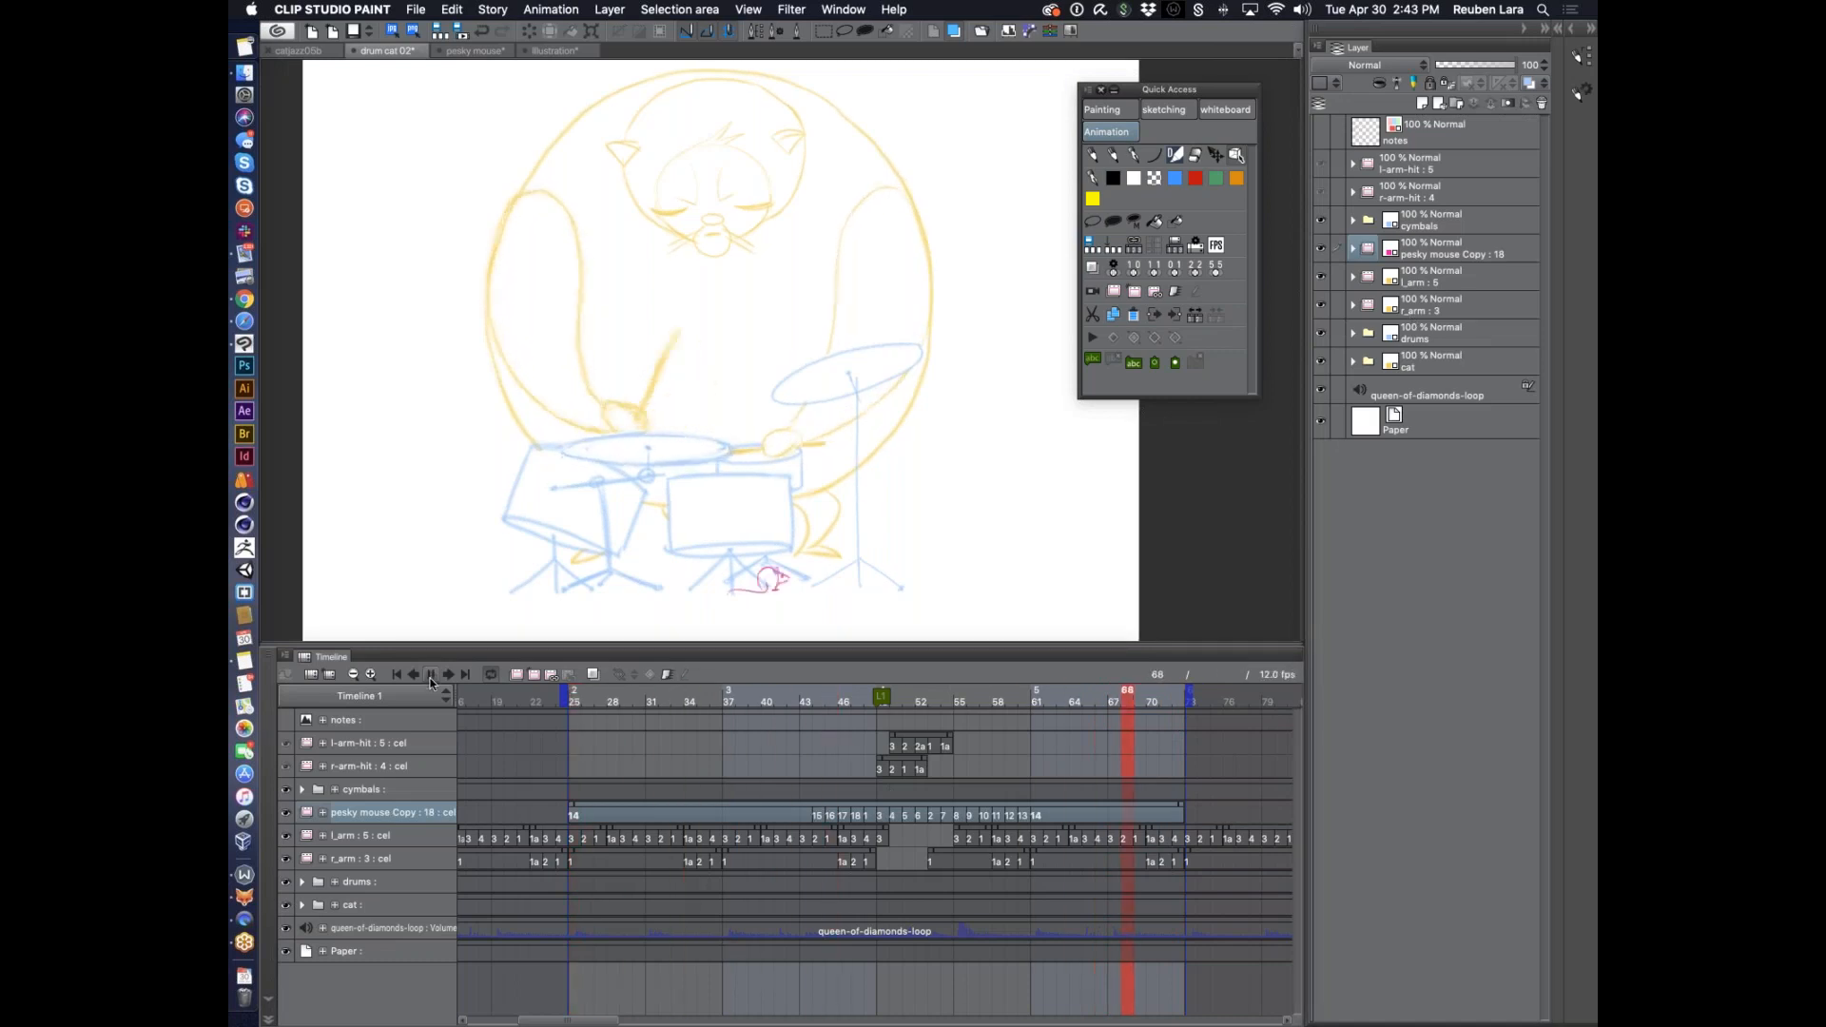
{"action": "left_click", "coordinate": [430, 675]}
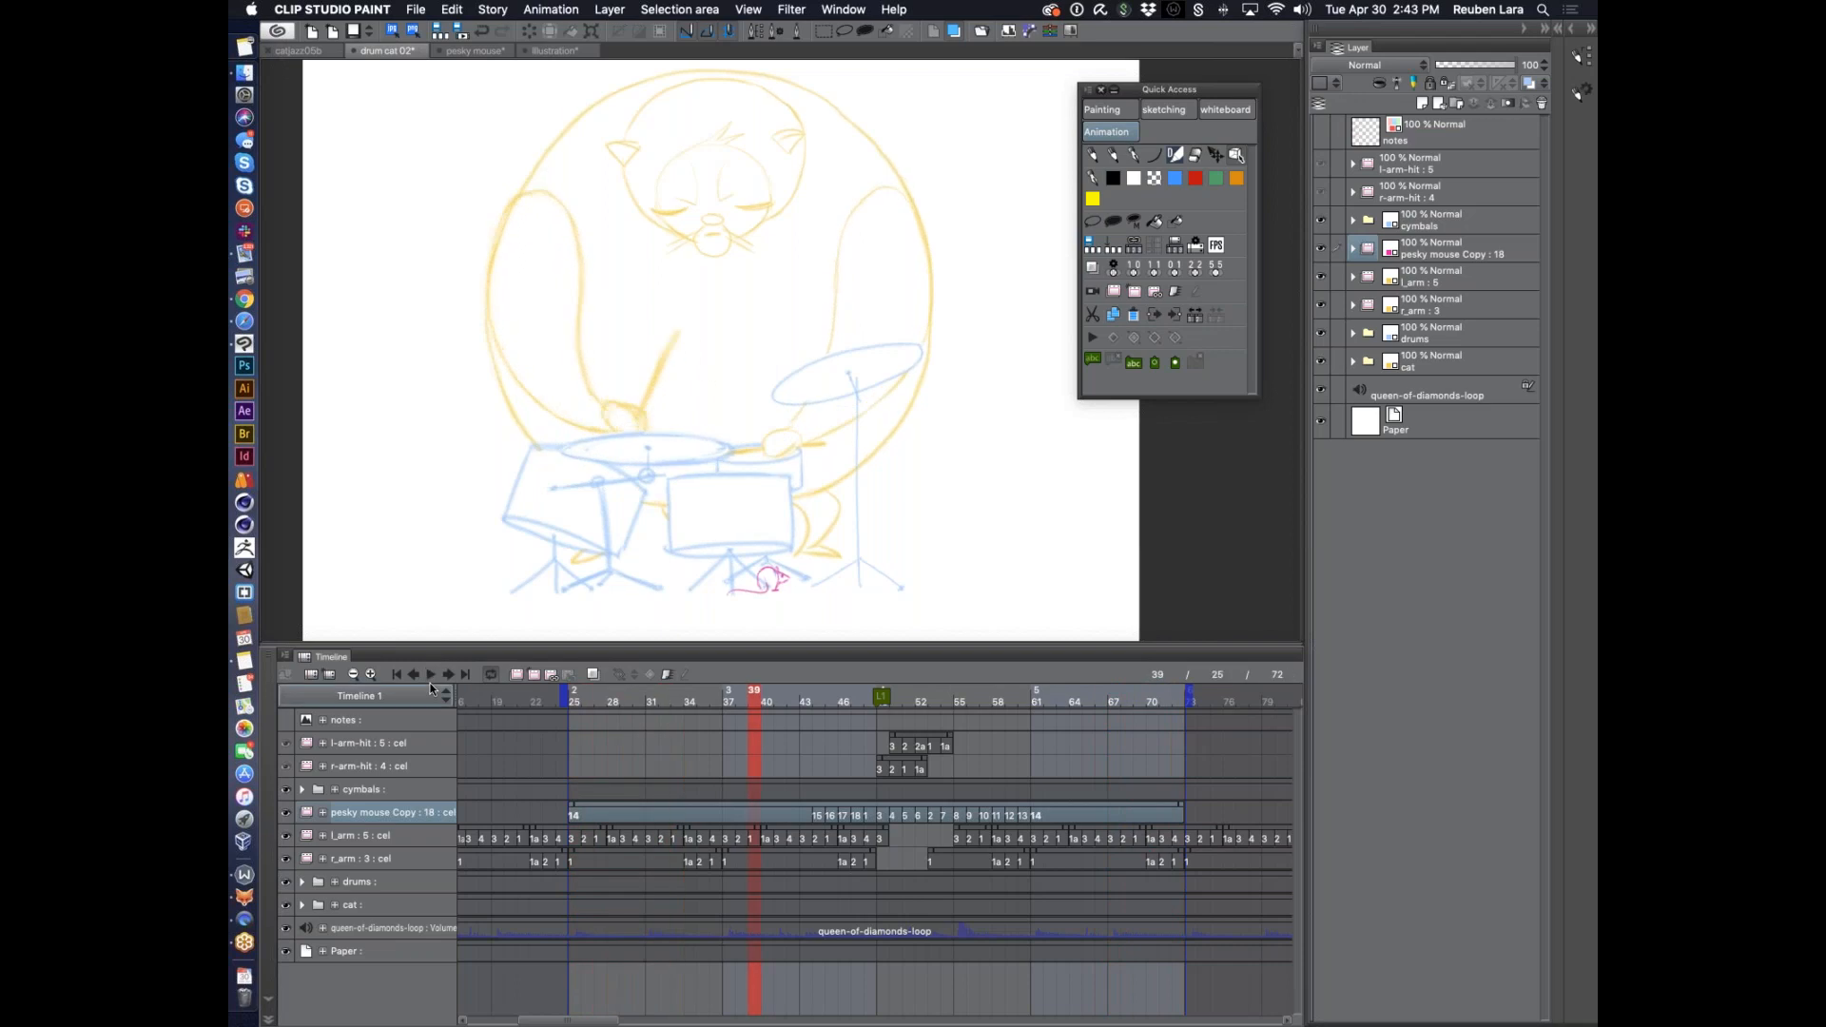
Scrub through the mouse's movement around frames 48 to 63 and save the document
{"action": "left_click_drag", "start_coordinate": [819, 702], "coordinate": [1063, 700]}
{"action": "left_click", "coordinate": [1027, 702]}
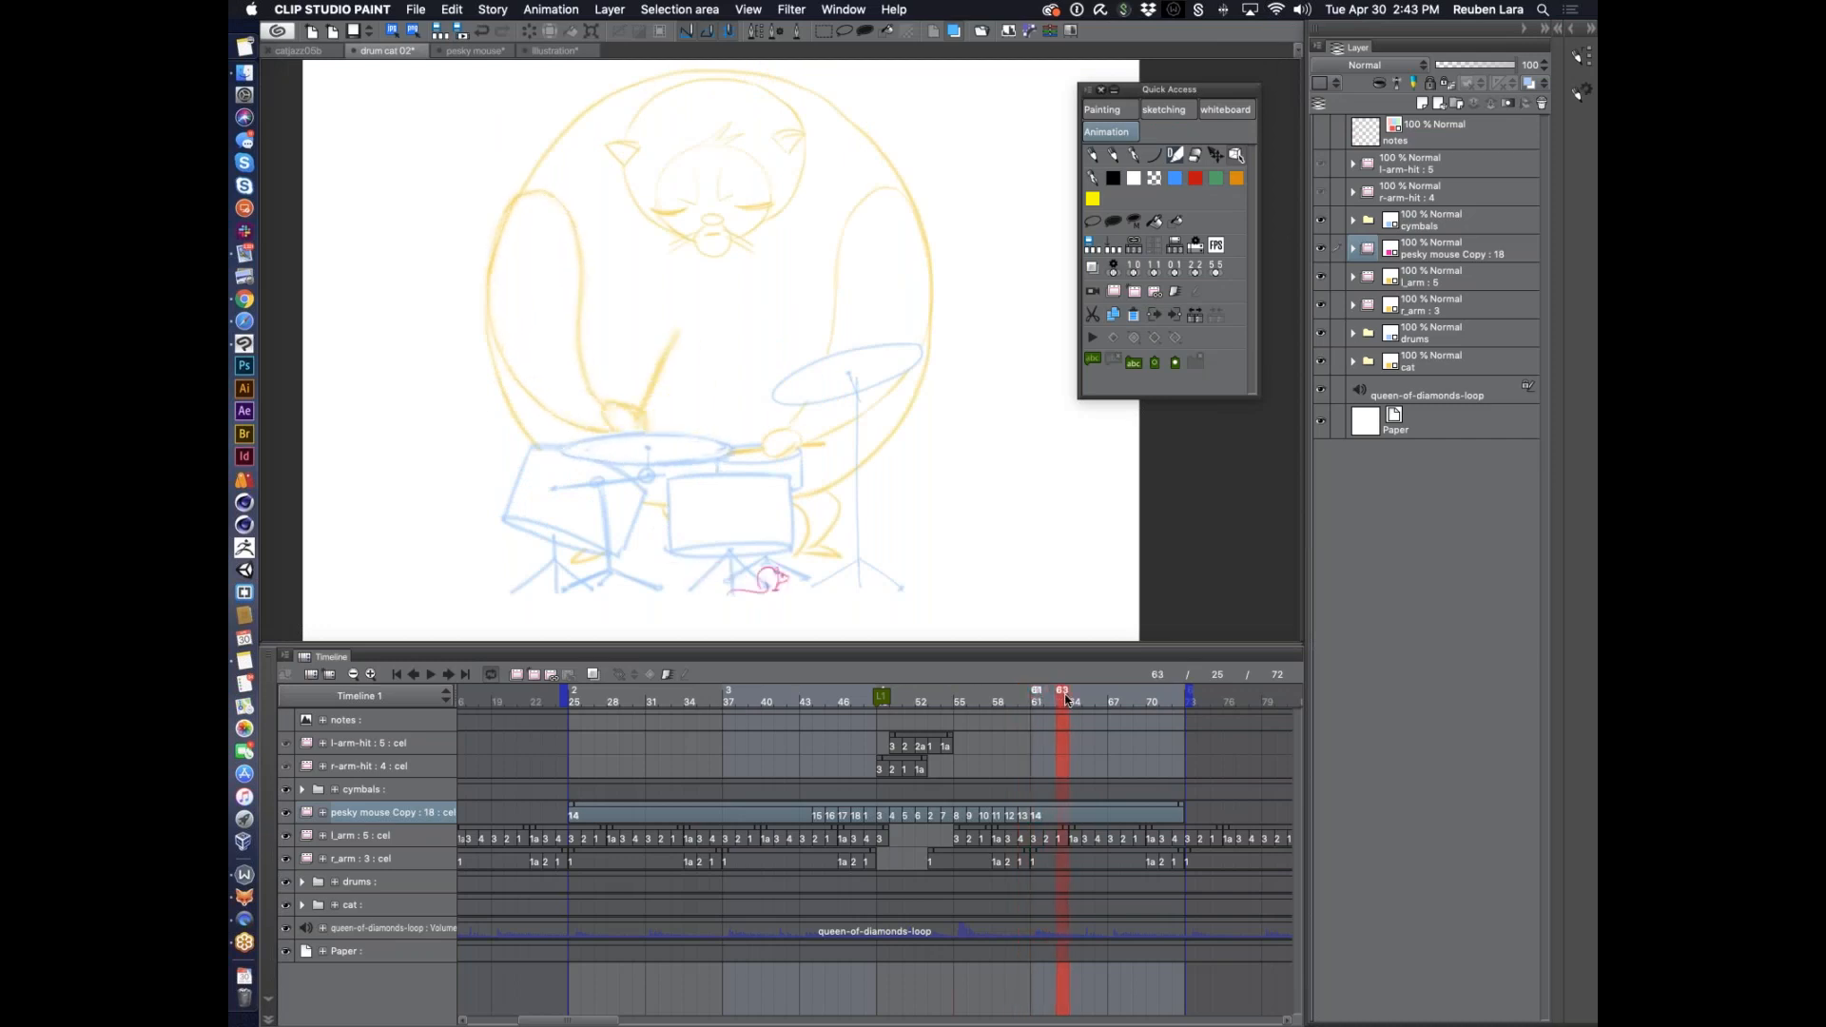
{"action": "left_click_drag", "start_coordinate": [815, 697], "coordinate": [882, 693]}
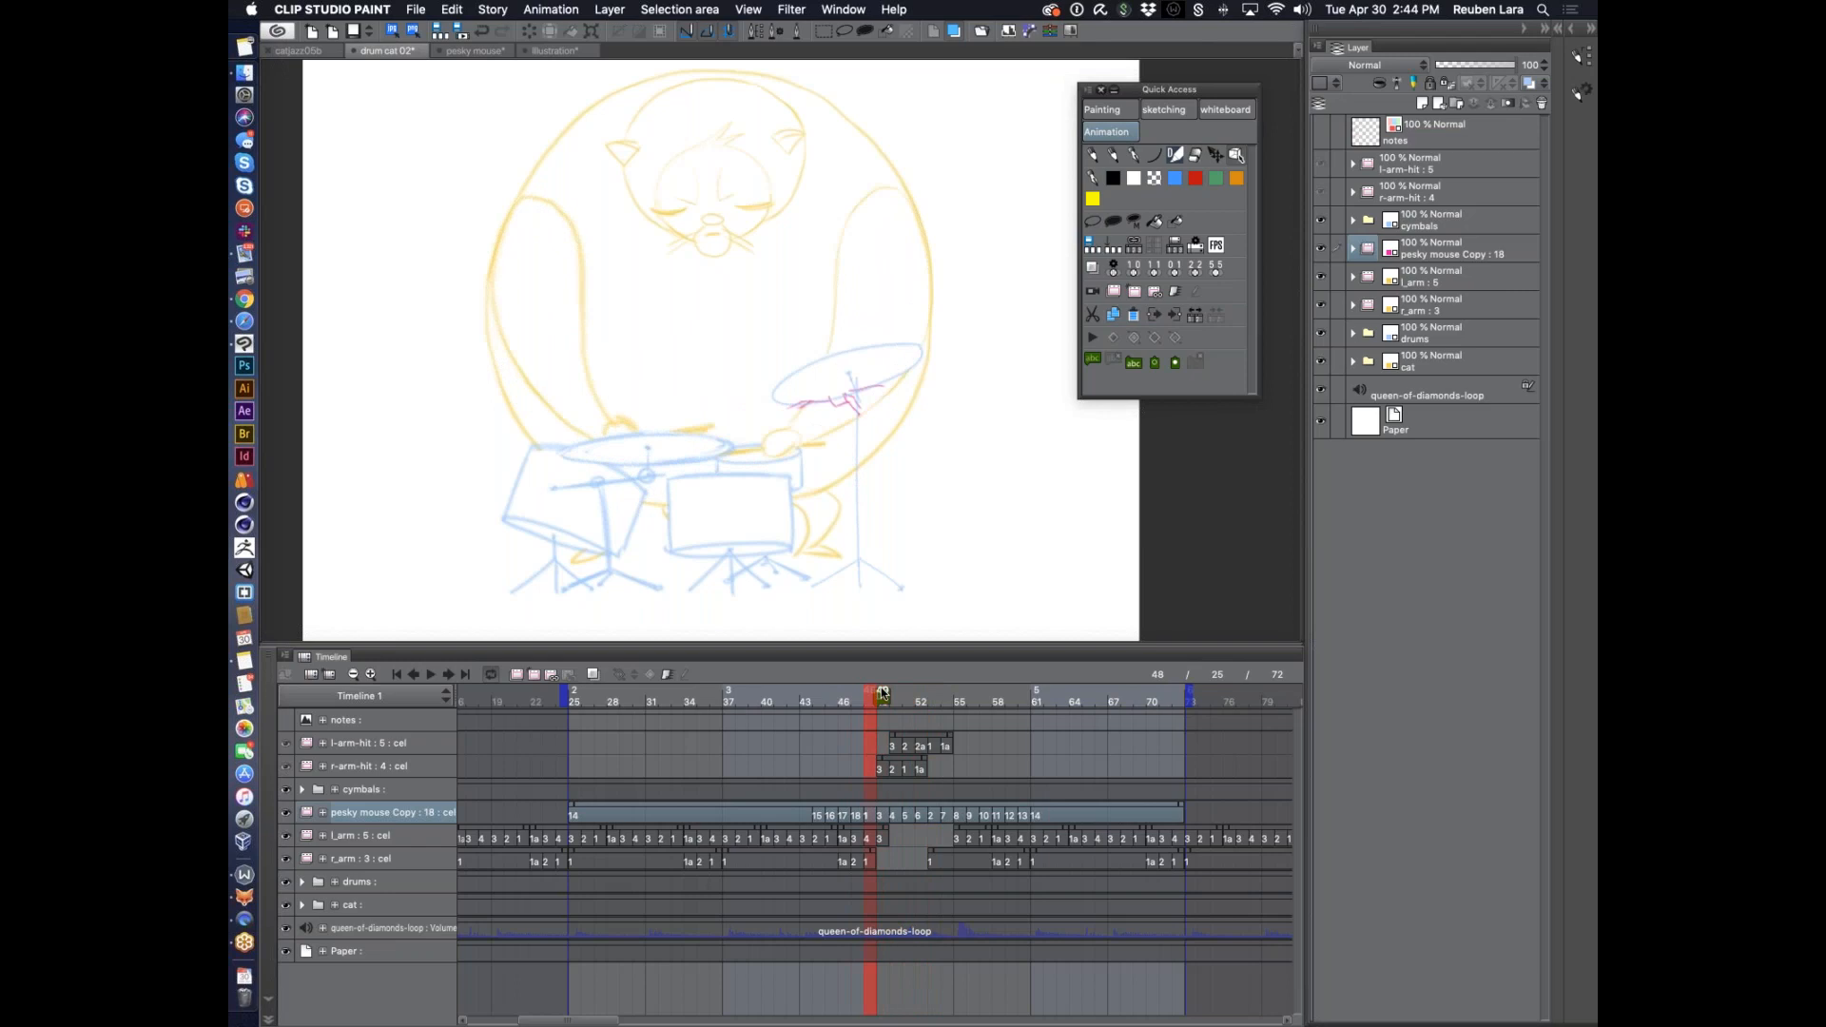
{"action": "scroll", "coordinate": [912, 479], "scroll_direction": "down", "scroll_amount": 2}
{"action": "left_click_drag", "start_coordinate": [913, 478], "coordinate": [868, 462]}
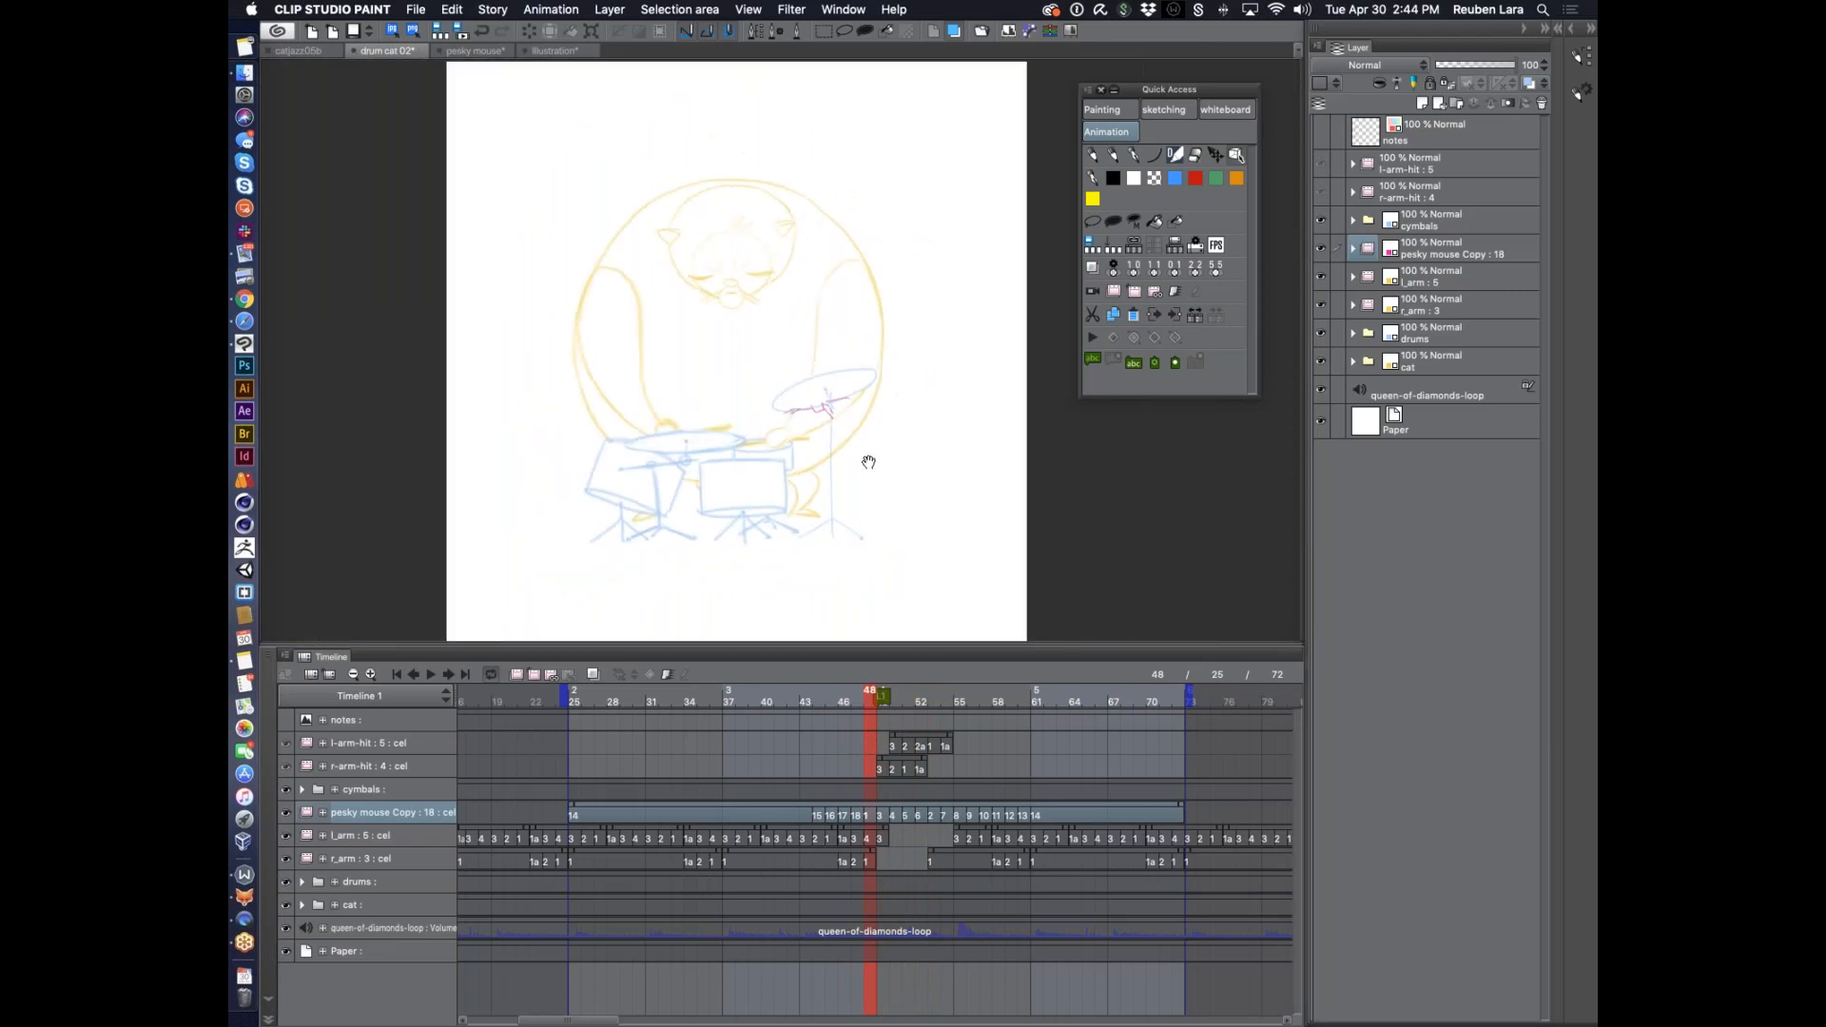
{"action": "key", "text": "super+s"}
Expand the cat folder, select its head layer, and move the playhead to frame 25
{"action": "left_click", "coordinate": [1371, 361]}
{"action": "left_click", "coordinate": [1439, 395]}
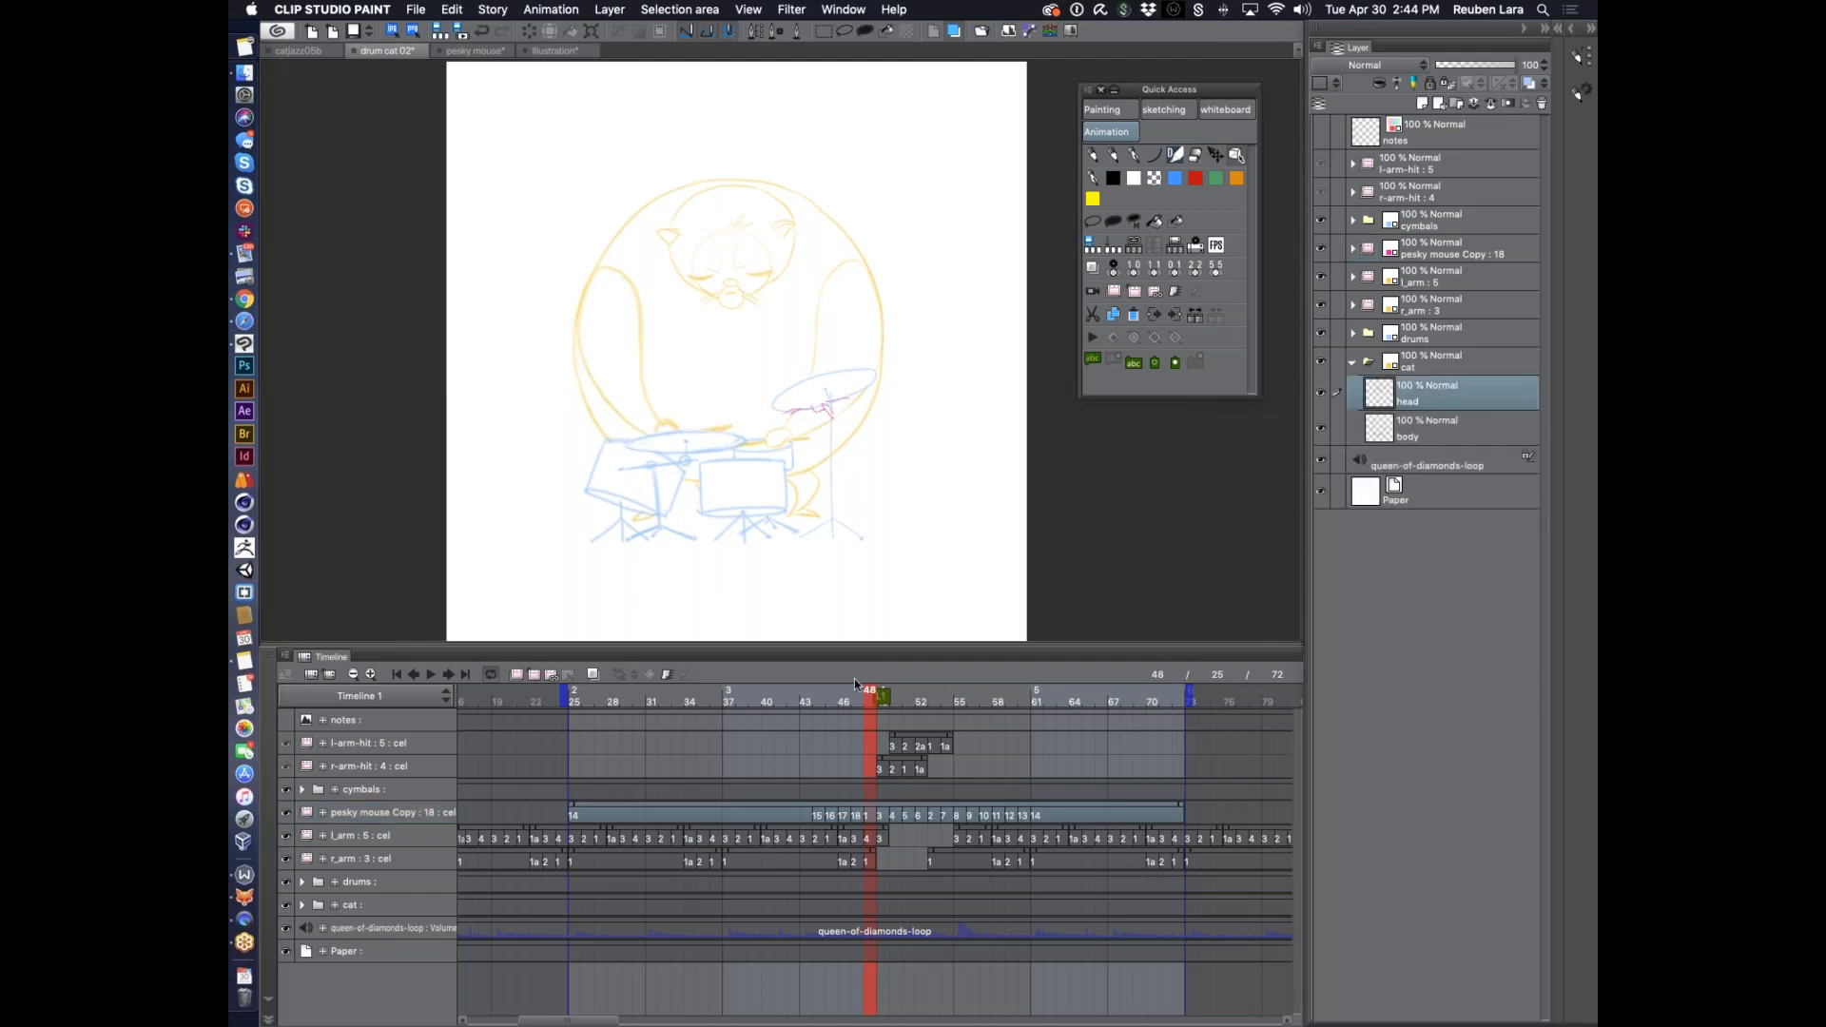
{"action": "left_click_drag", "start_coordinate": [853, 702], "coordinate": [574, 708]}
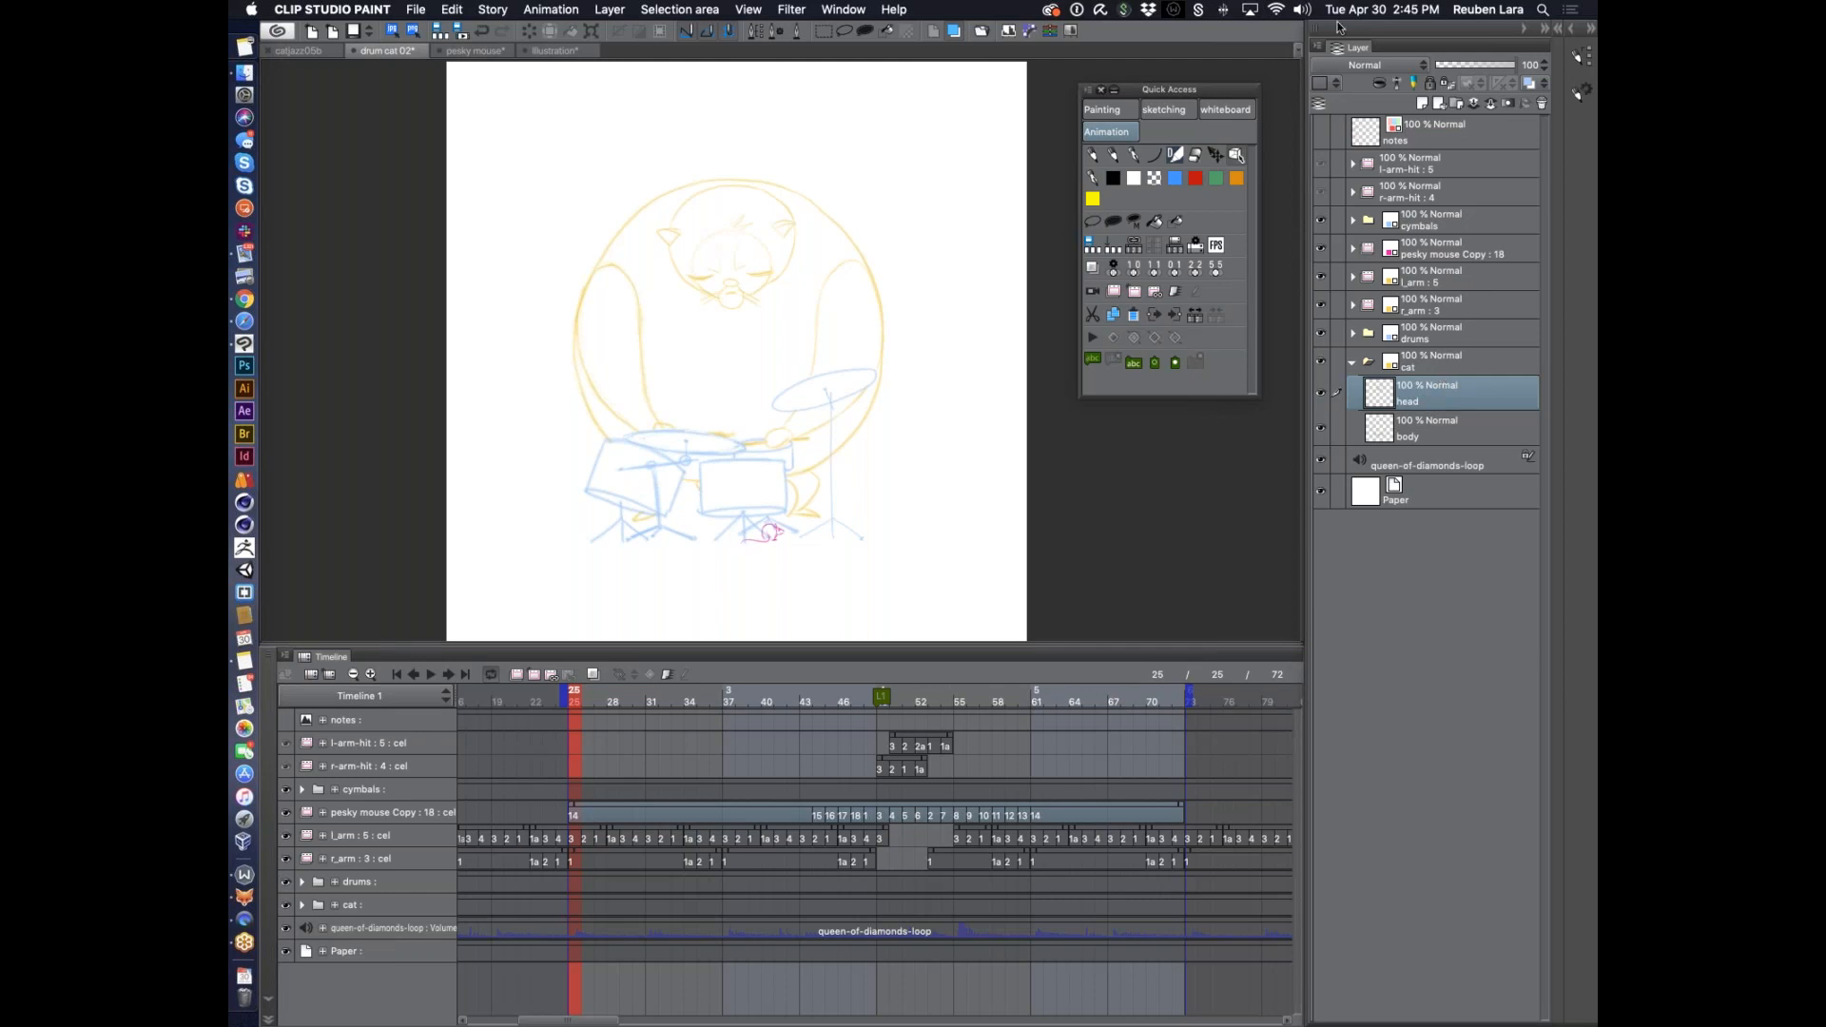
Group the head layer into a new folder, name the folder head, and collapse it
{"action": "left_click", "coordinate": [1323, 47]}
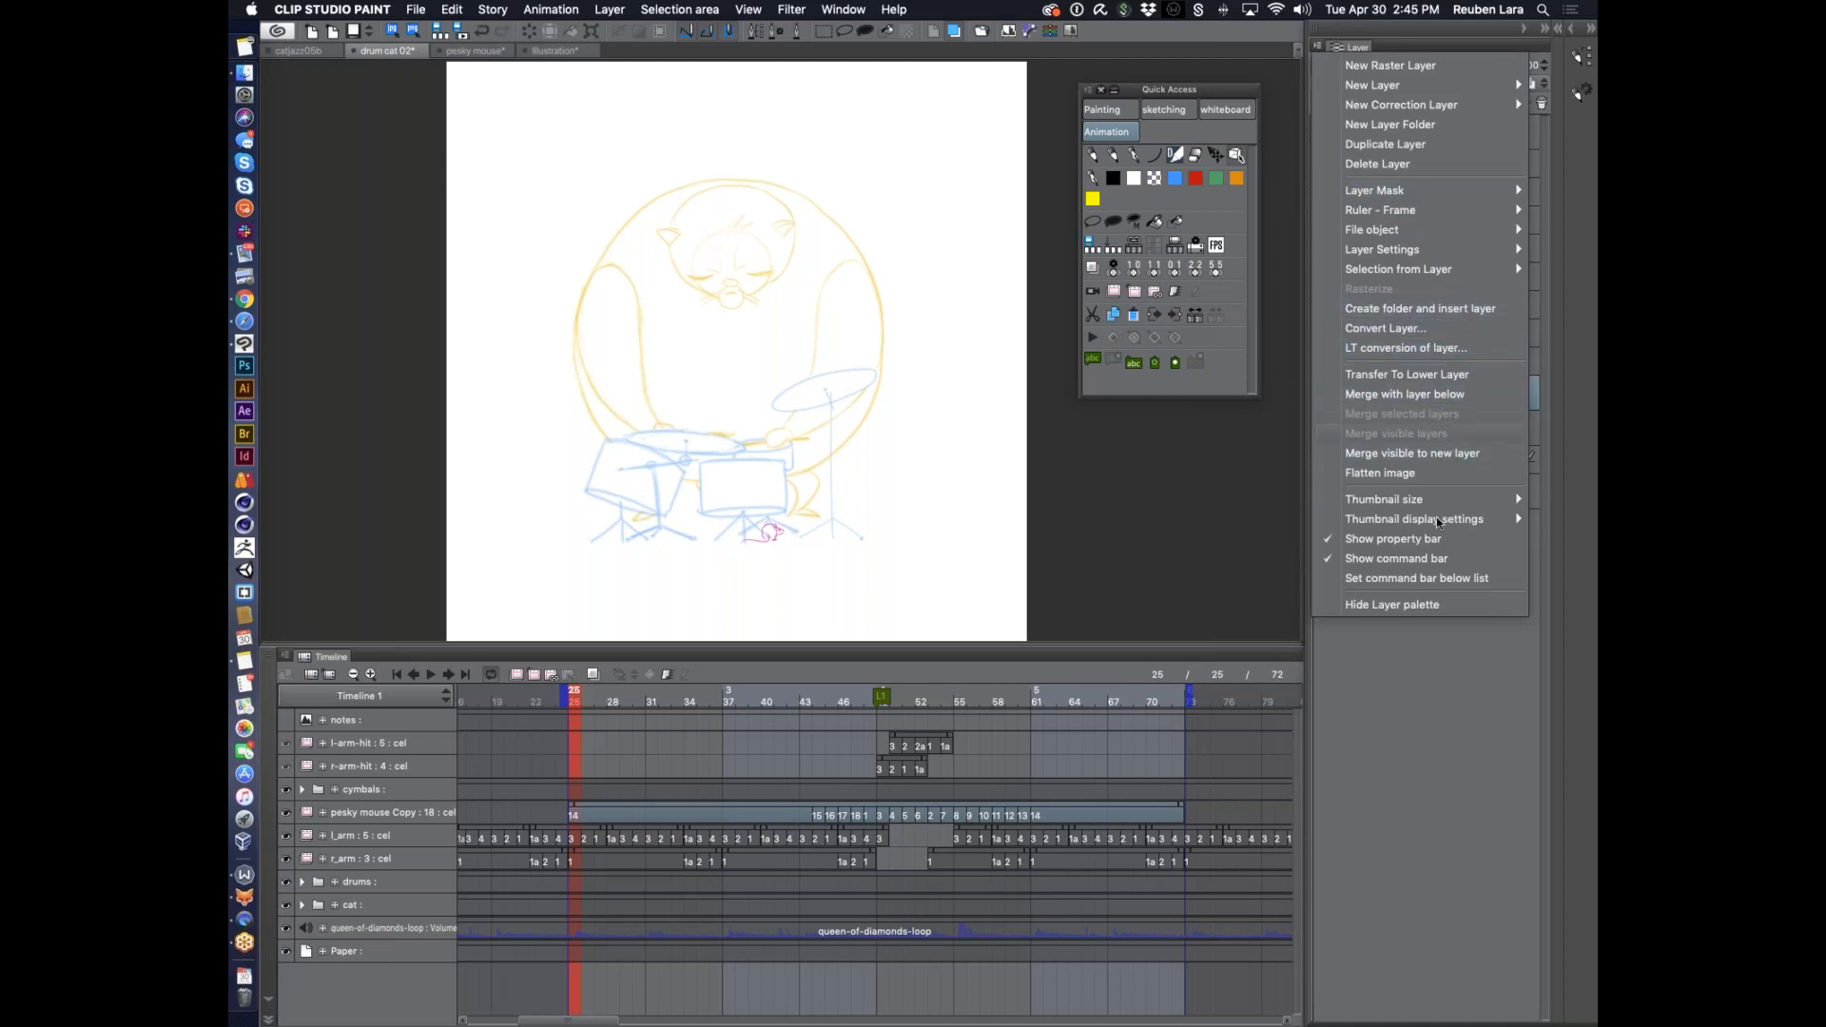
{"action": "left_click", "coordinate": [1435, 700]}
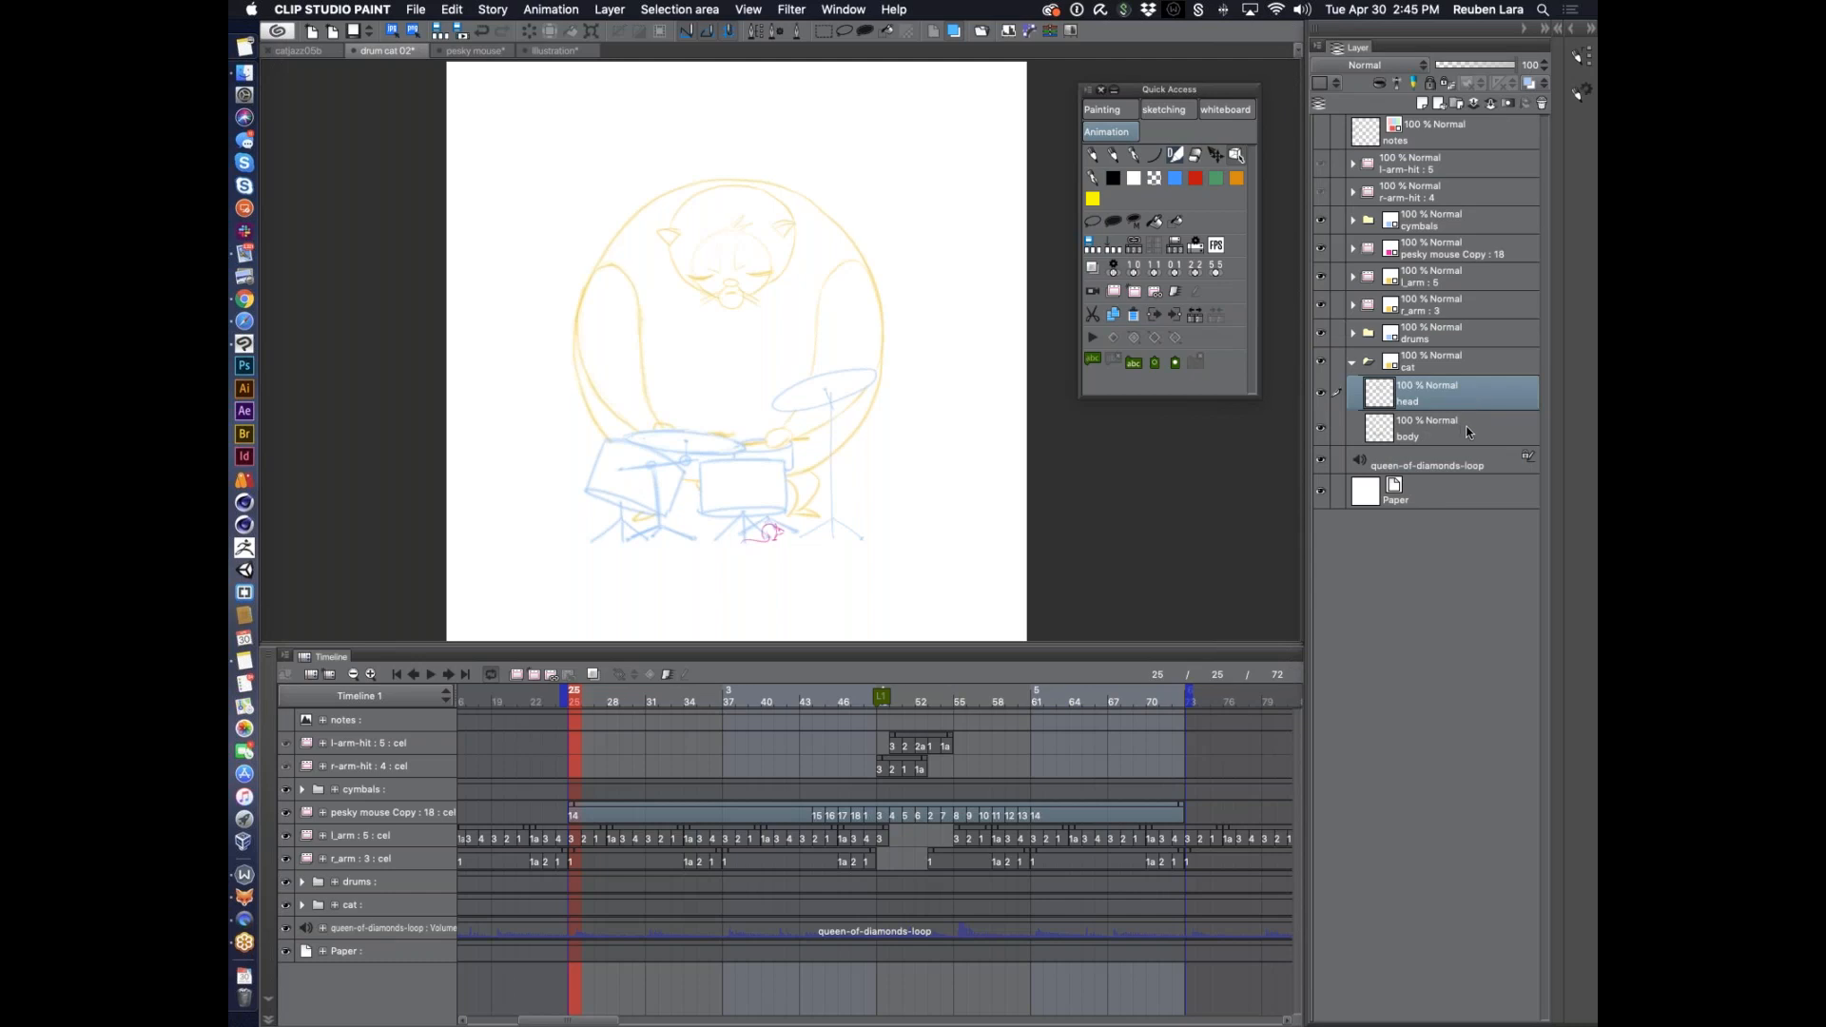
{"action": "key", "text": "super+g"}
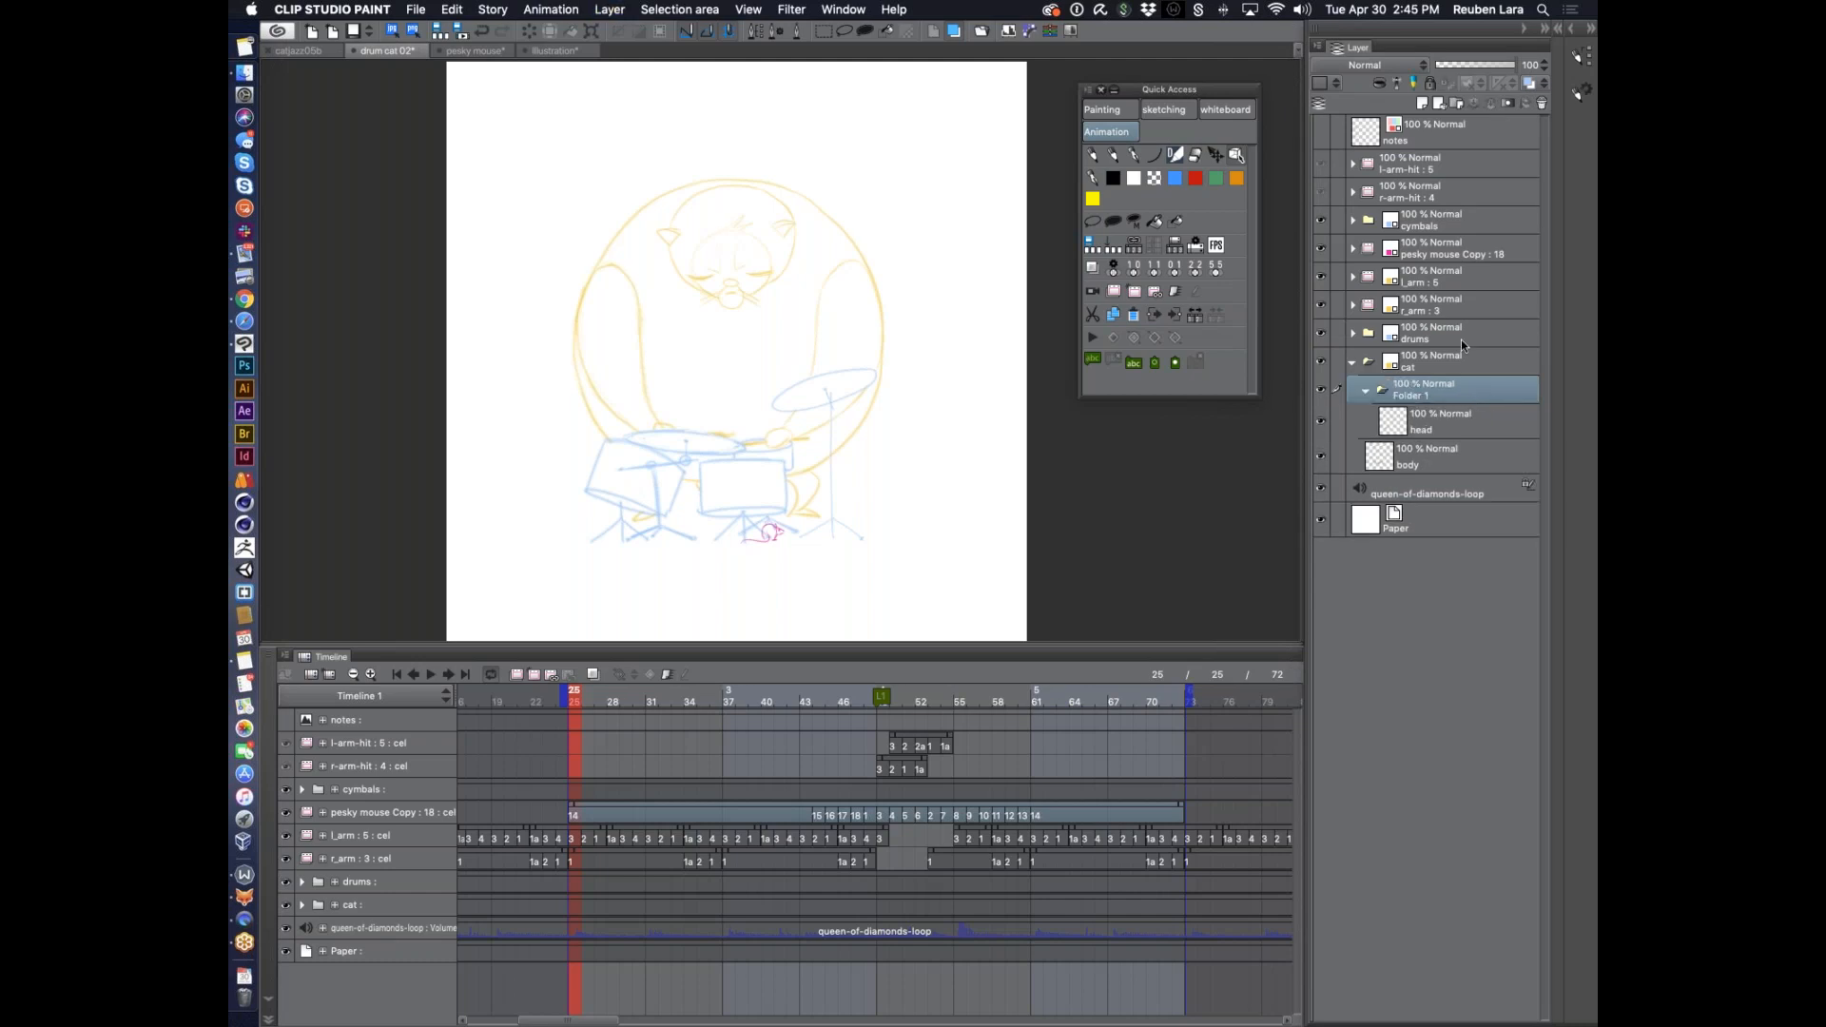
{"action": "double_click", "coordinate": [1413, 395]}
{"action": "type", "text": "head"}
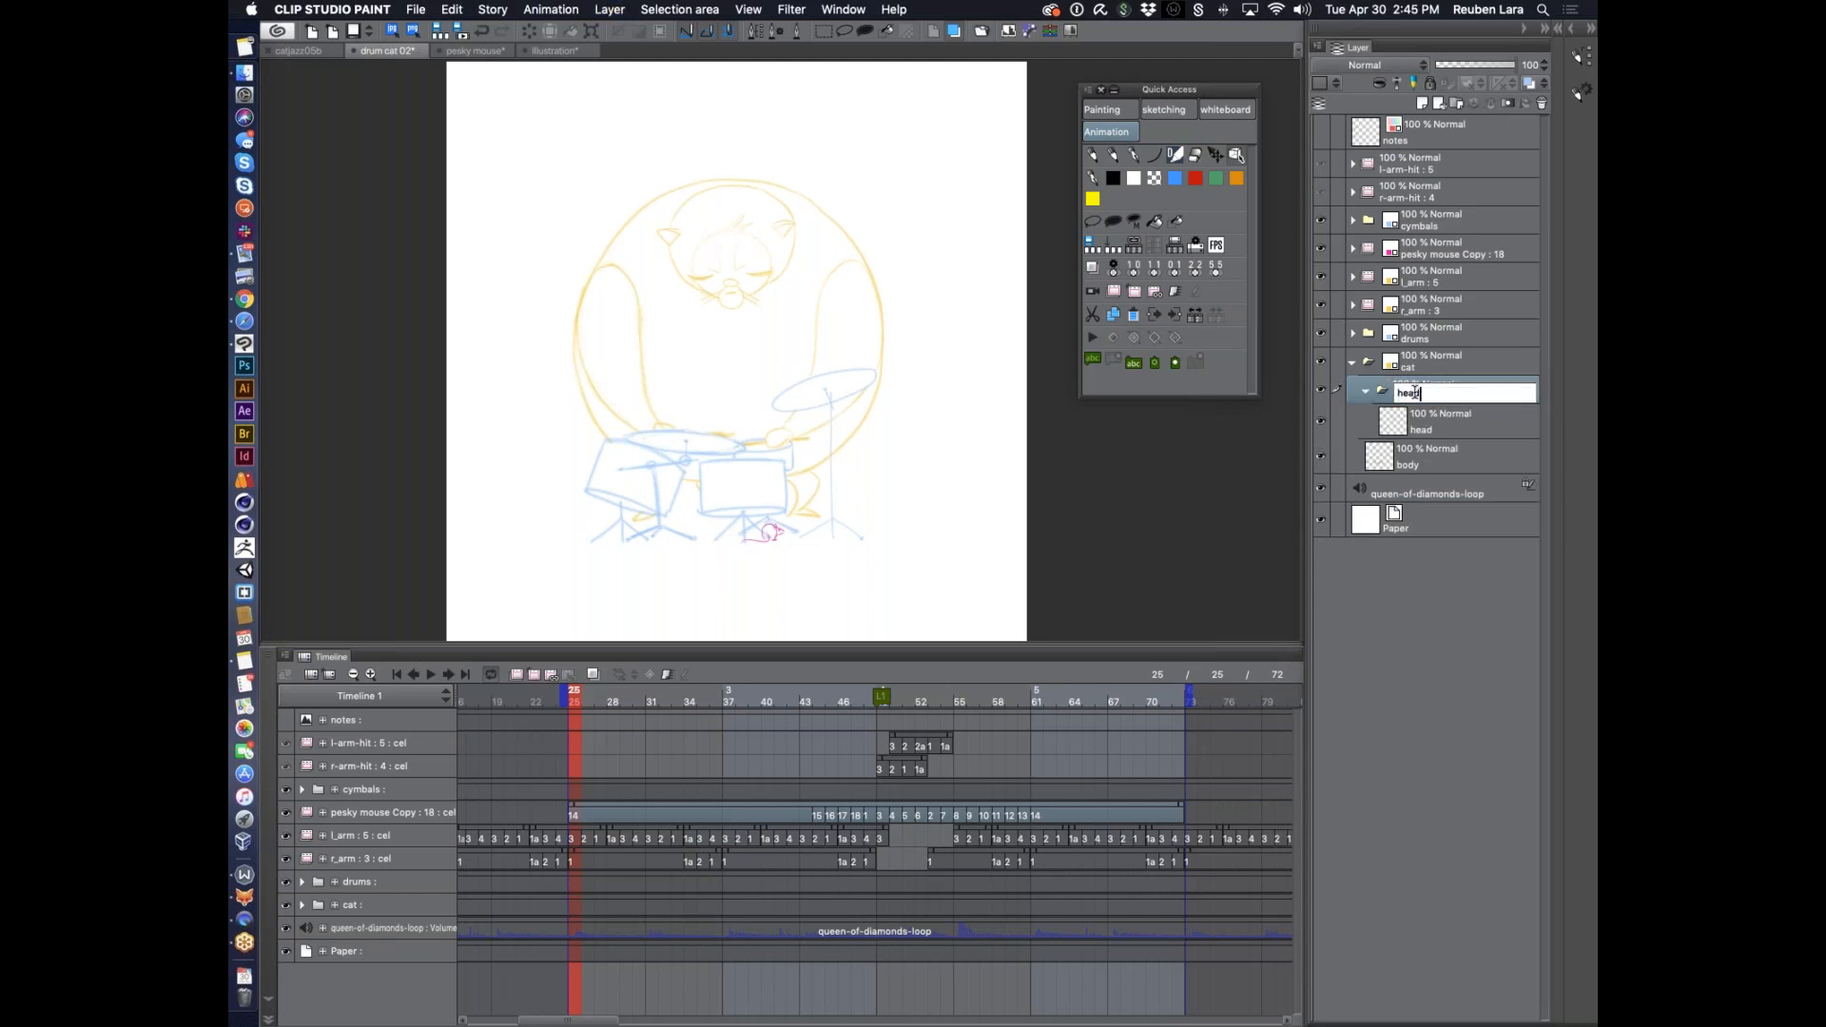
{"action": "key", "text": "Return"}
{"action": "left_click", "coordinate": [1367, 391]}
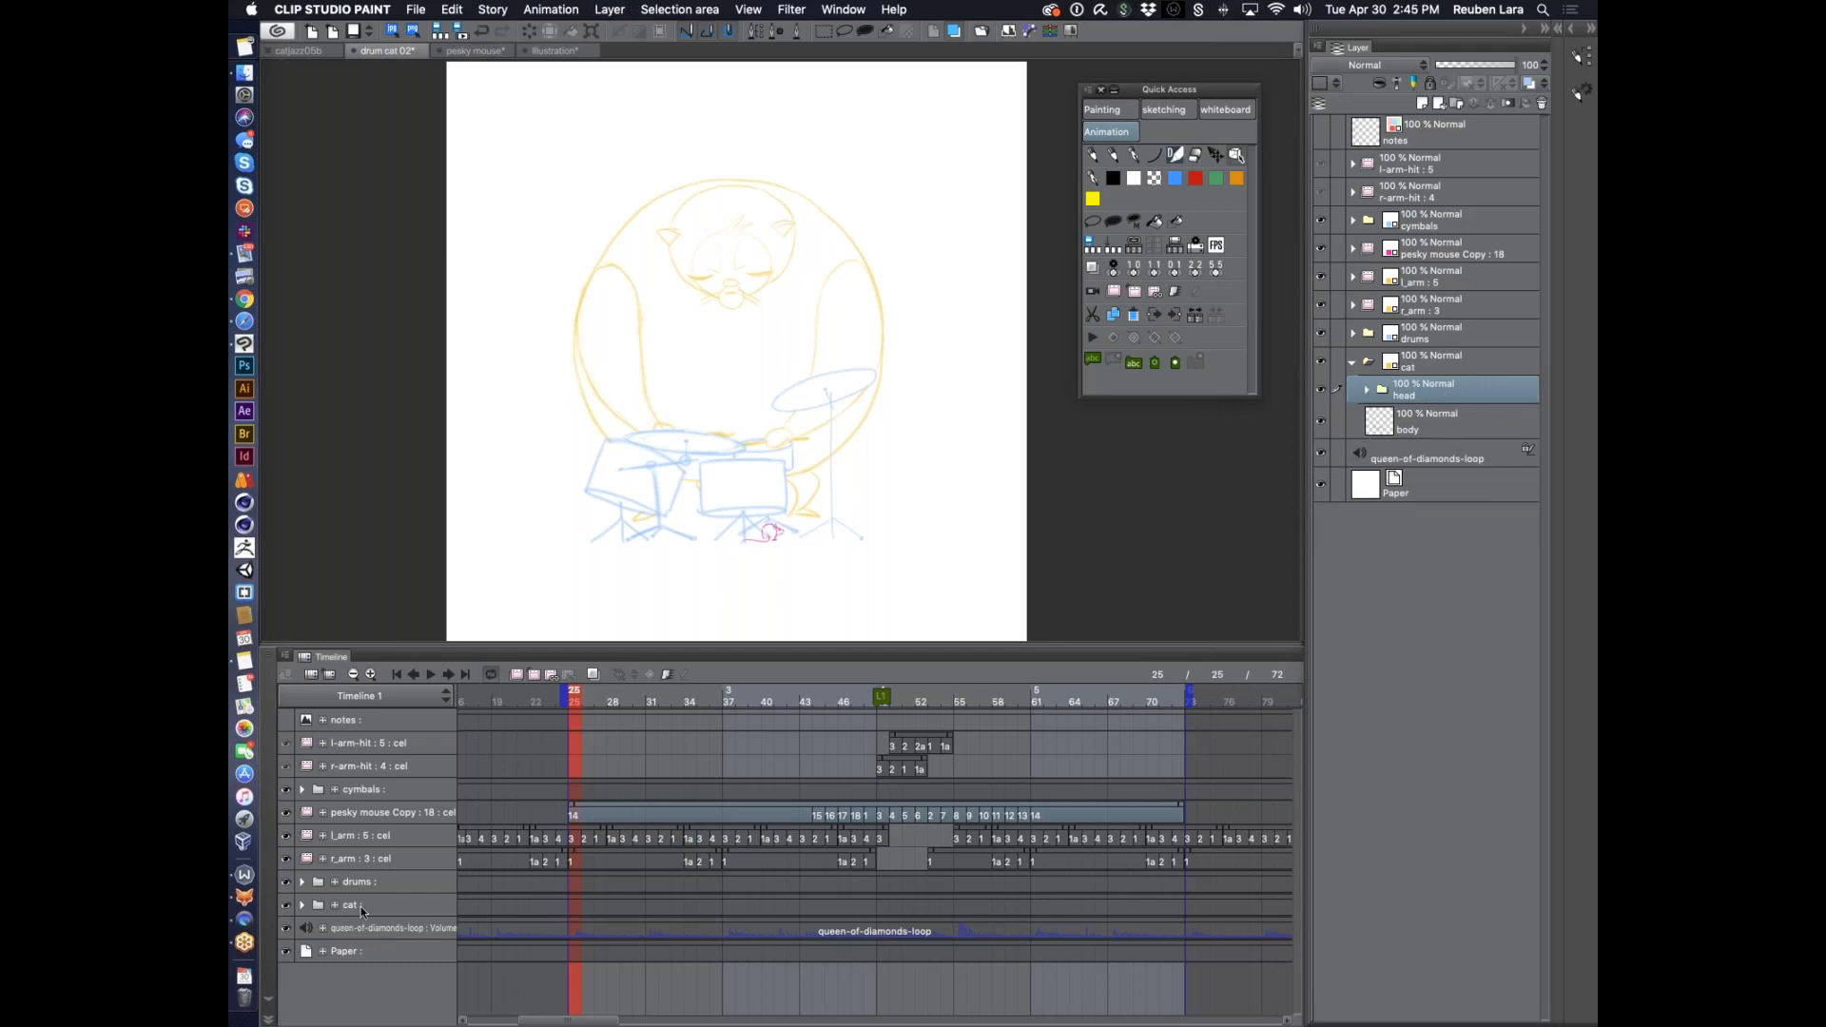
Expand the cat track, enable keyframes on its head folder, and reveal that folder's Transform properties
{"action": "left_click", "coordinate": [300, 904]}
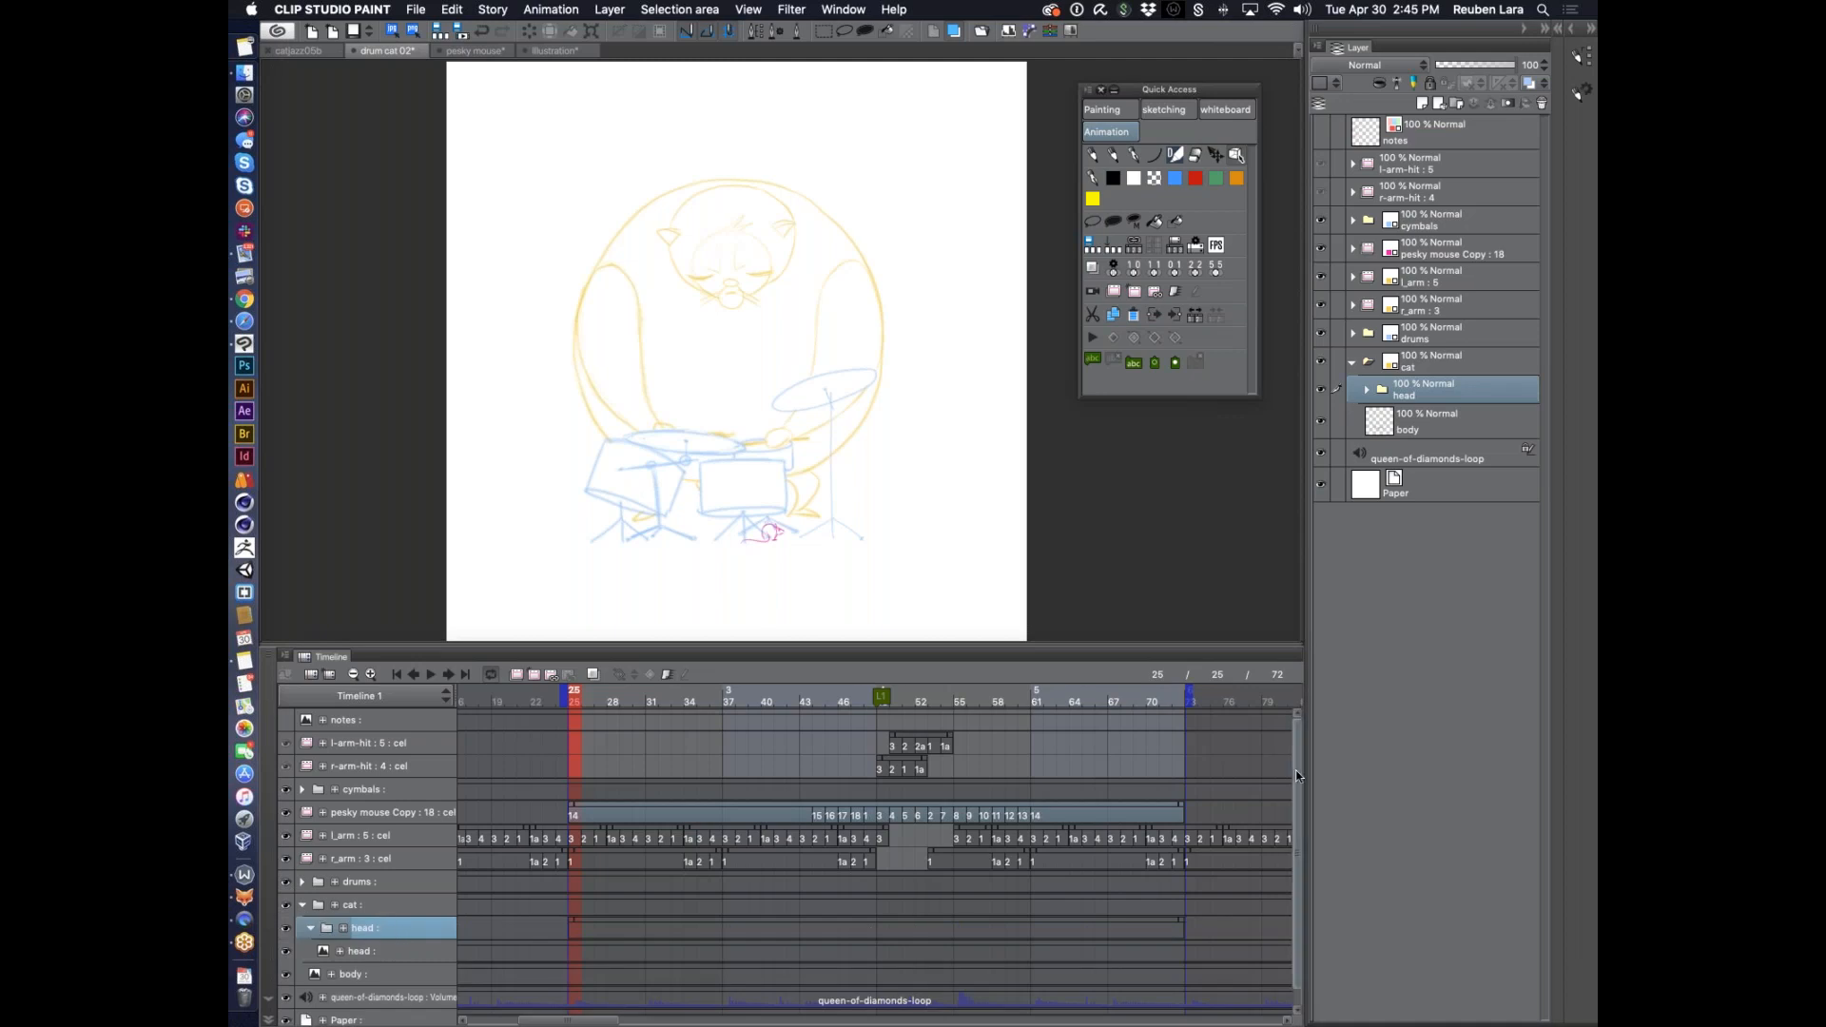
{"action": "scroll", "coordinate": [1142, 790], "scroll_direction": "down", "scroll_amount": 1}
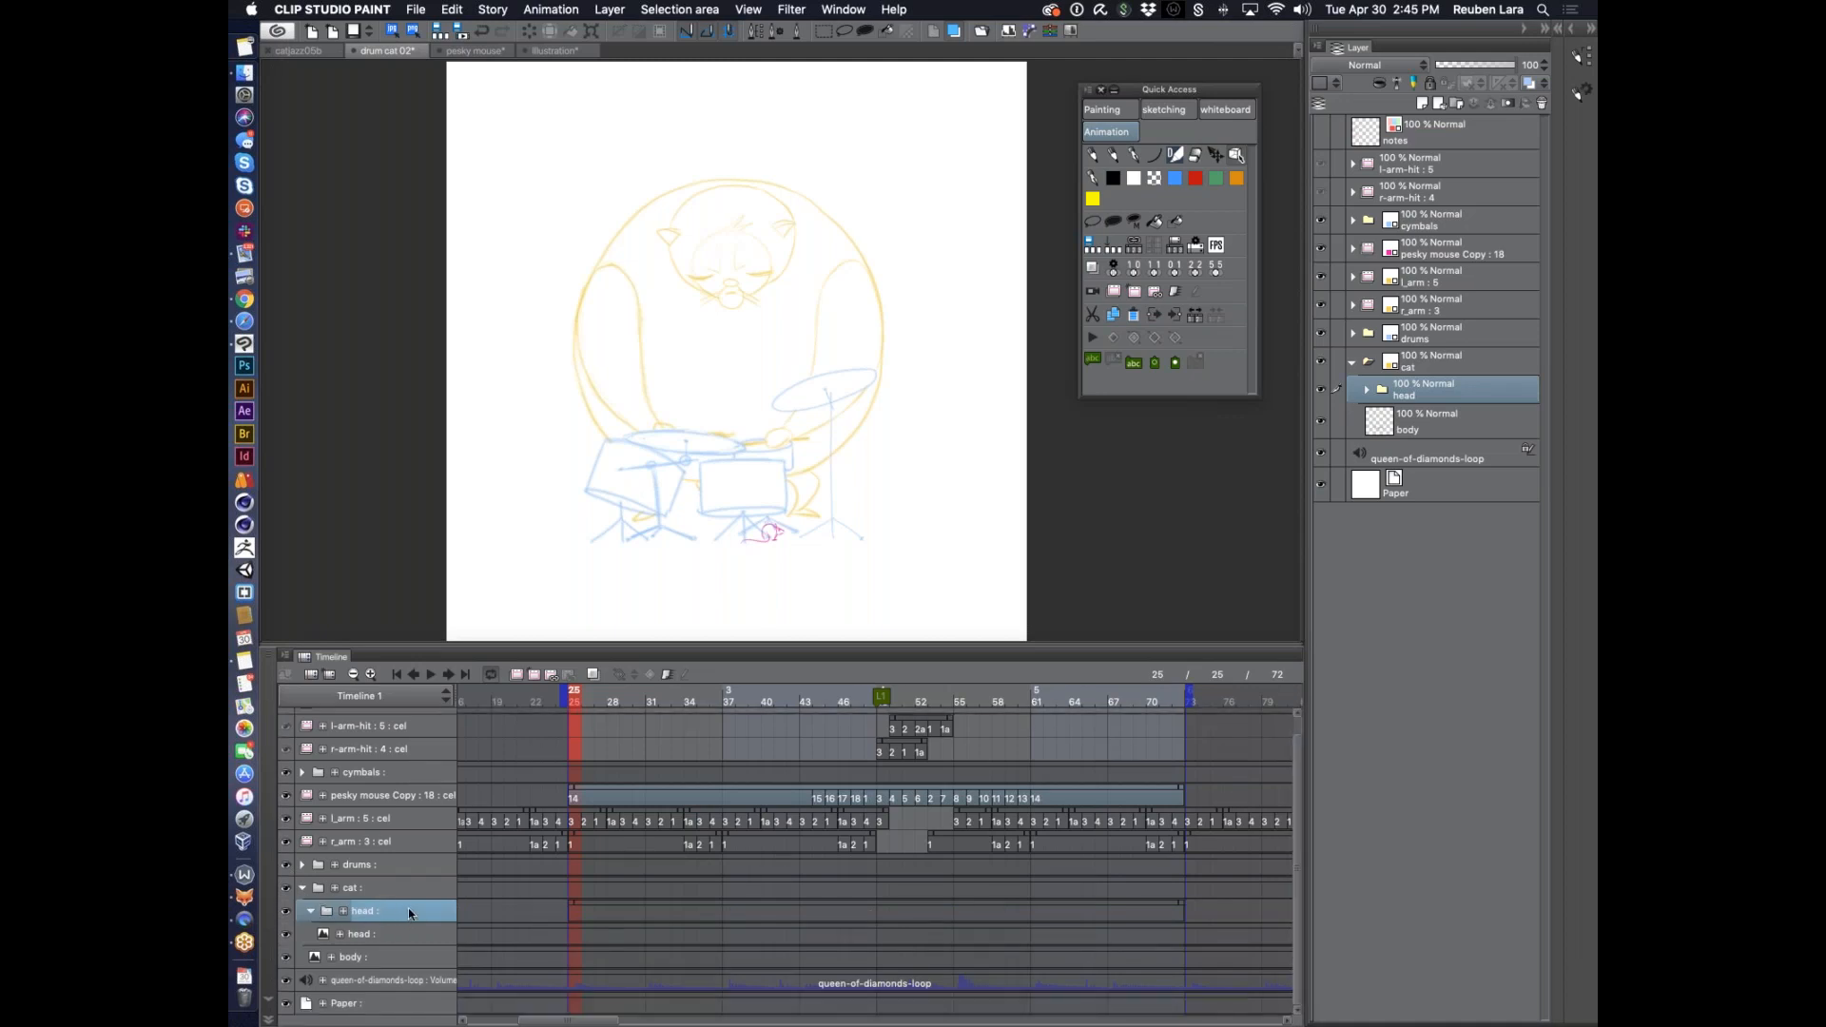
{"action": "left_click", "coordinate": [668, 676]}
{"action": "left_click", "coordinate": [342, 910]}
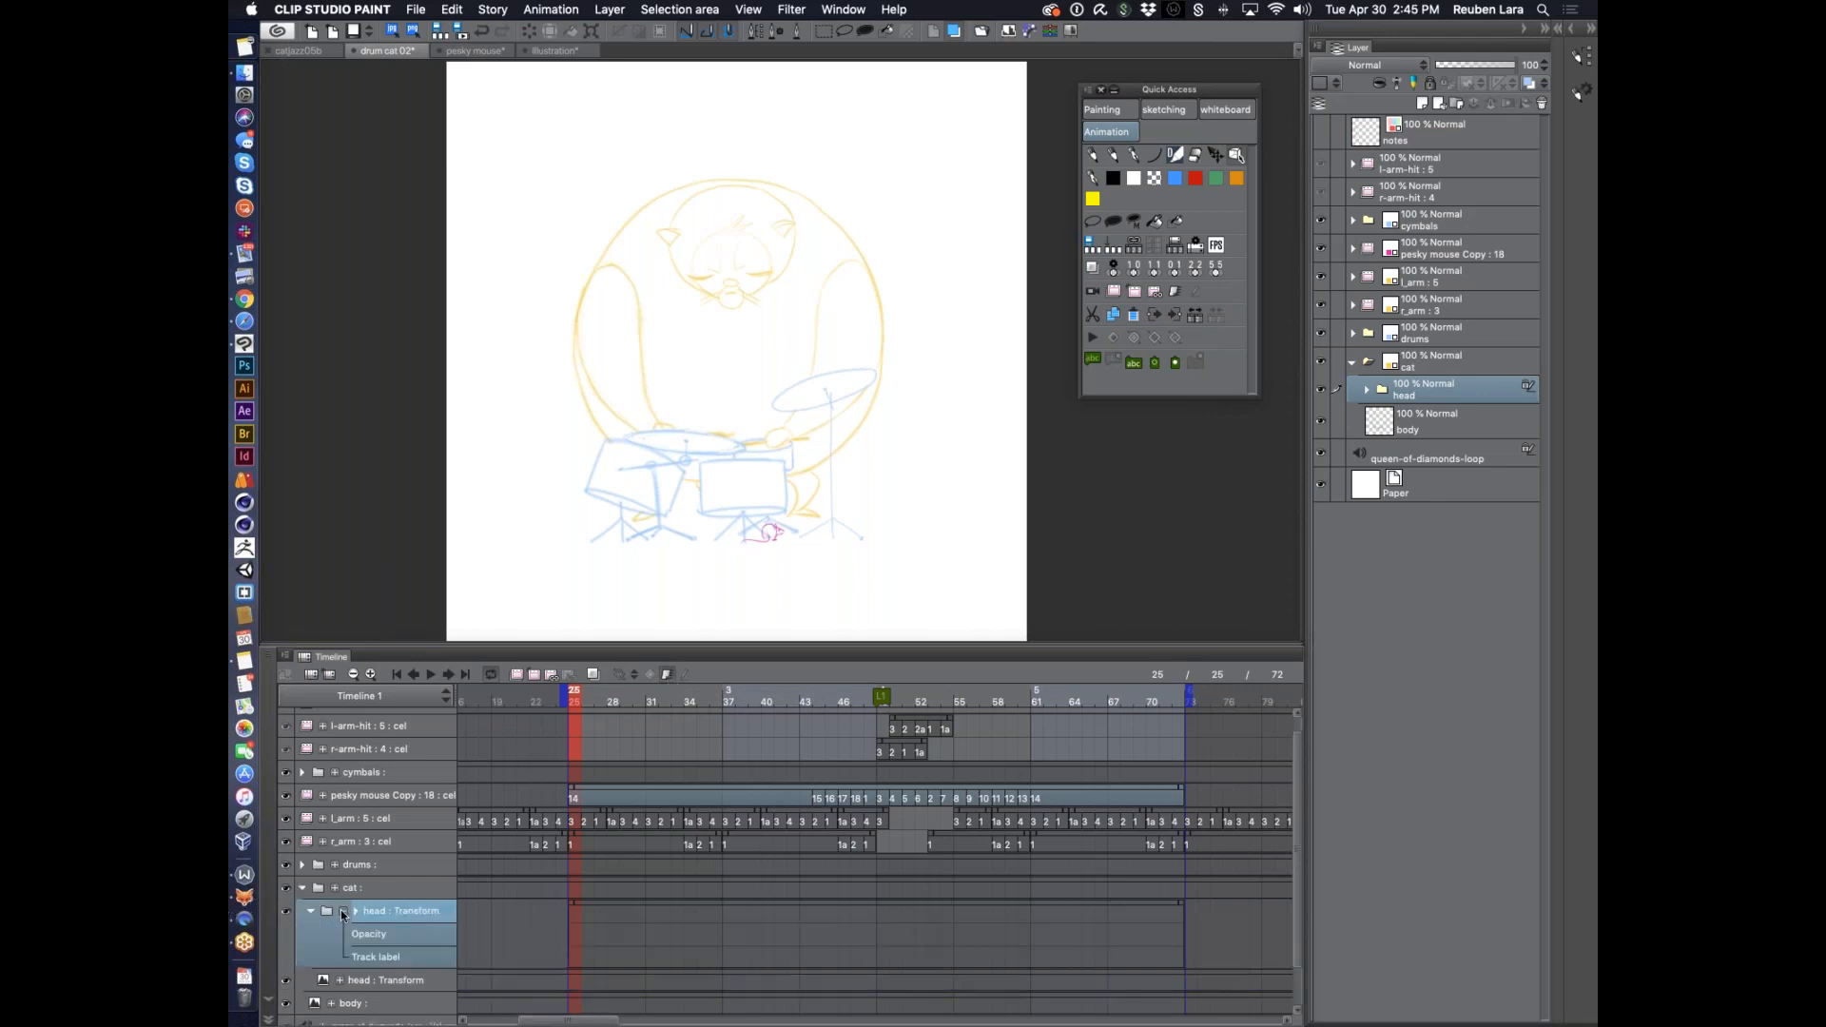
{"action": "left_click", "coordinate": [356, 911]}
{"action": "scroll", "coordinate": [599, 929], "scroll_direction": "down", "scroll_amount": 3}
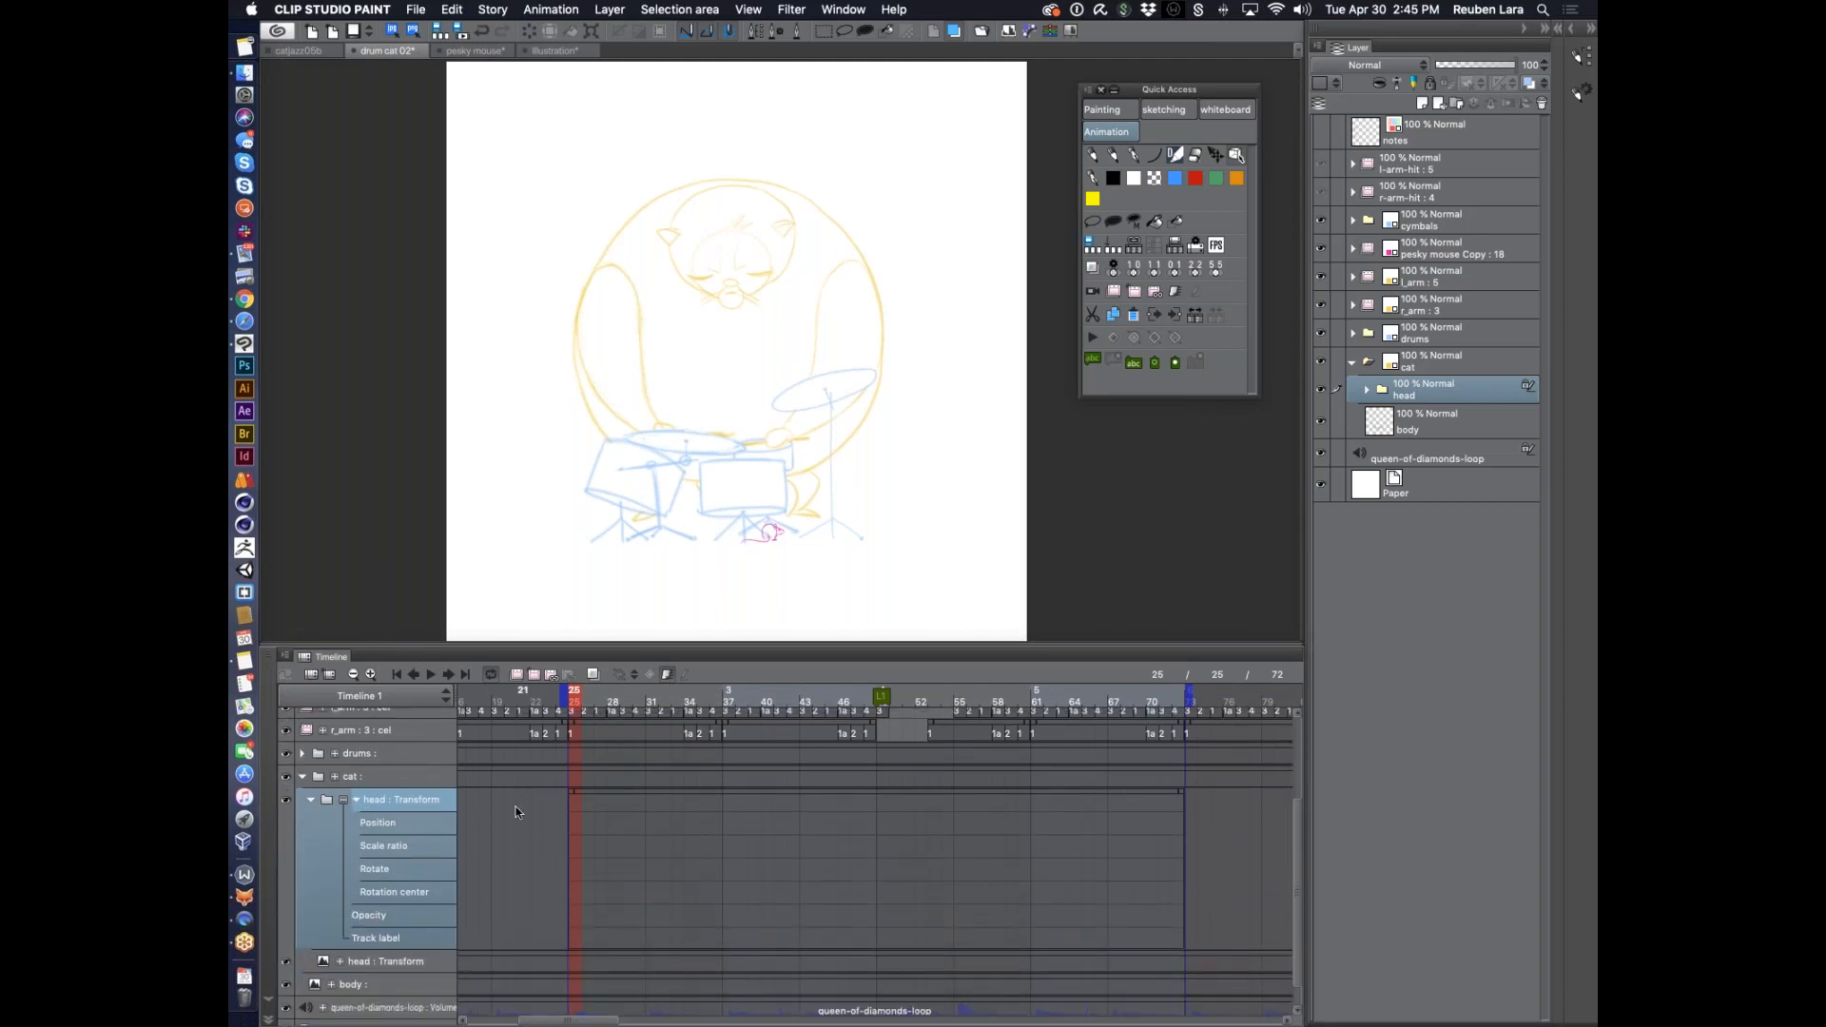
{"action": "scroll", "coordinate": [622, 812], "scroll_direction": "up", "scroll_amount": 1}
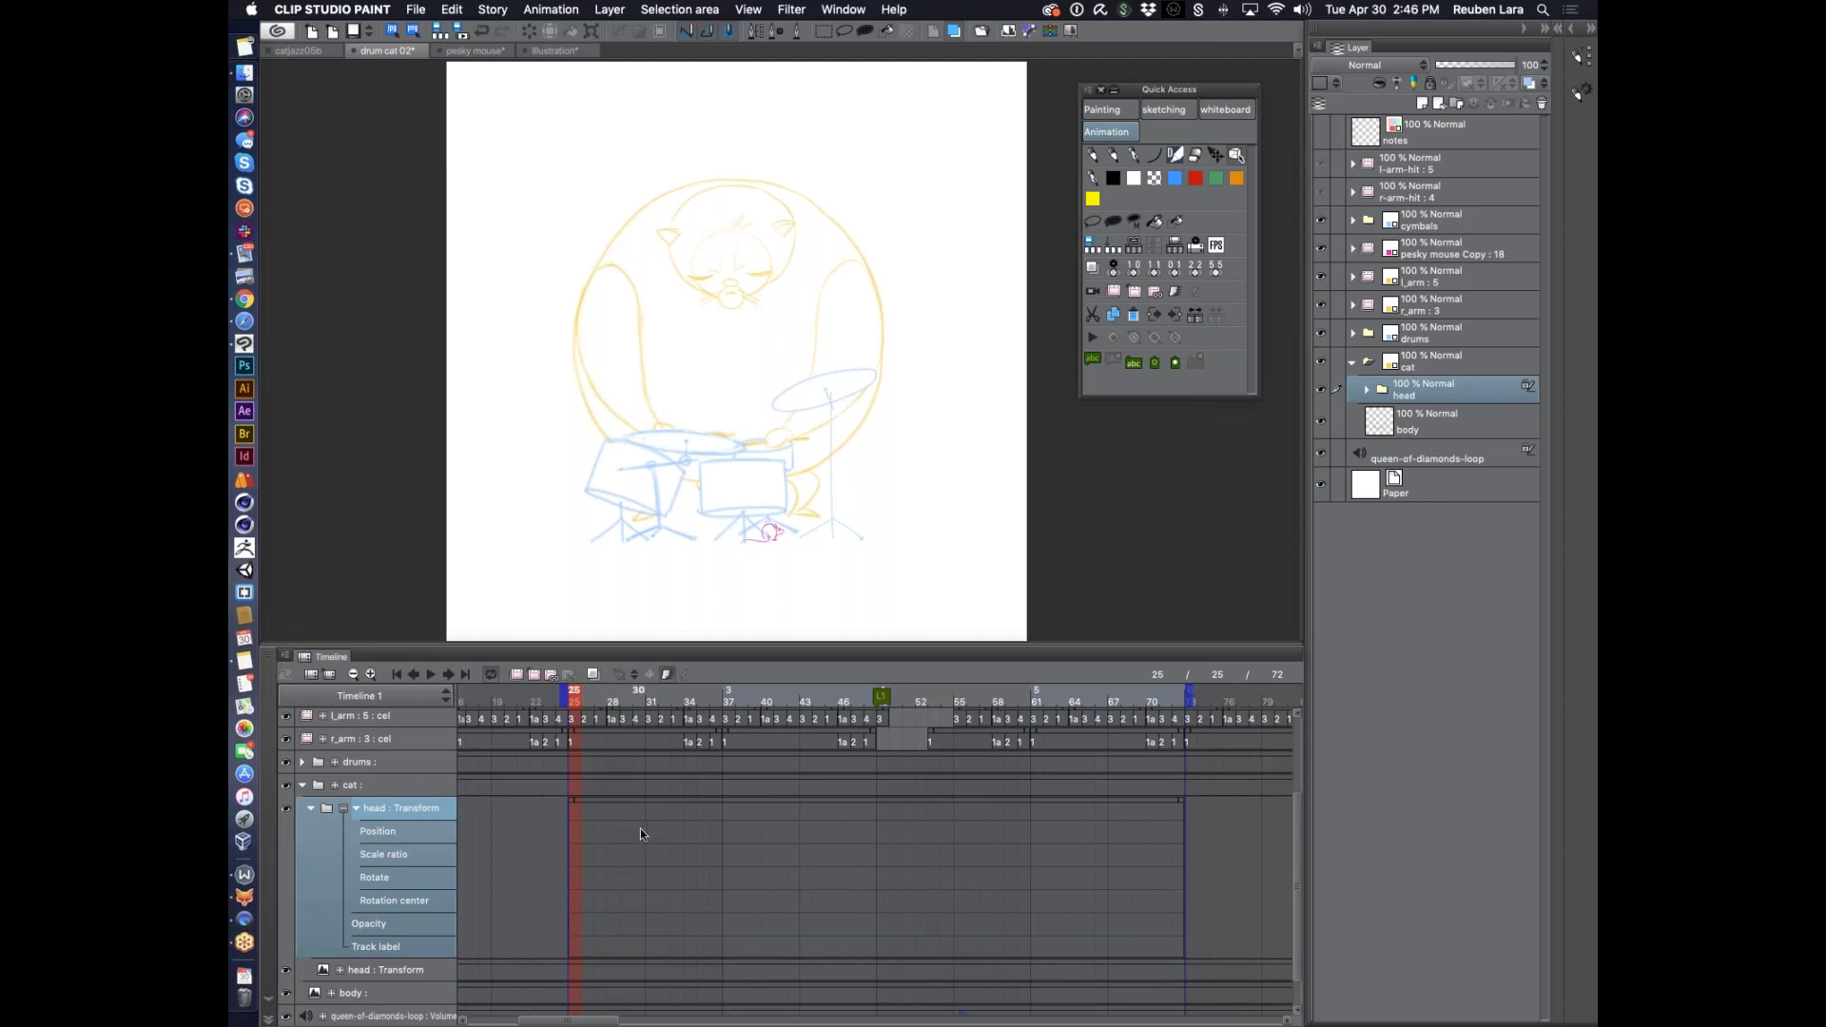
Look at the keyframe interpolation options and select the head folder's Position track
{"action": "left_click", "coordinate": [635, 675]}
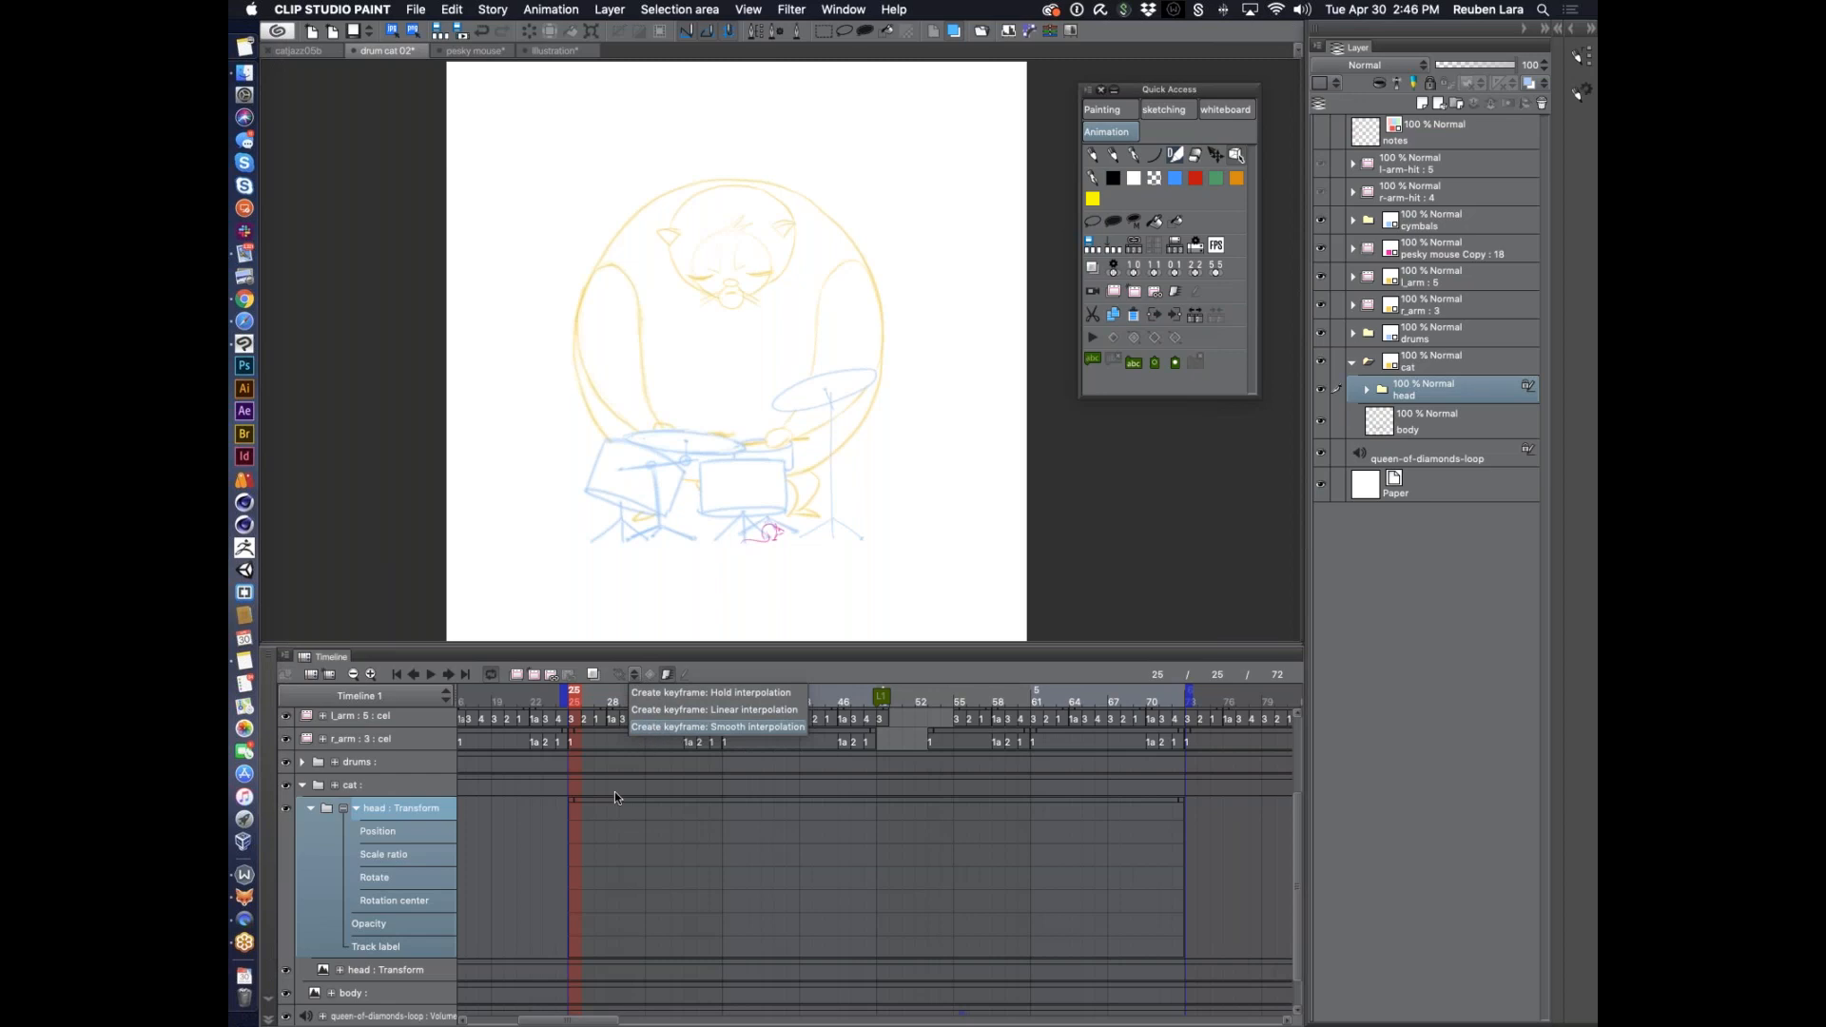
{"action": "left_click", "coordinate": [596, 827]}
{"action": "left_click", "coordinate": [381, 835]}
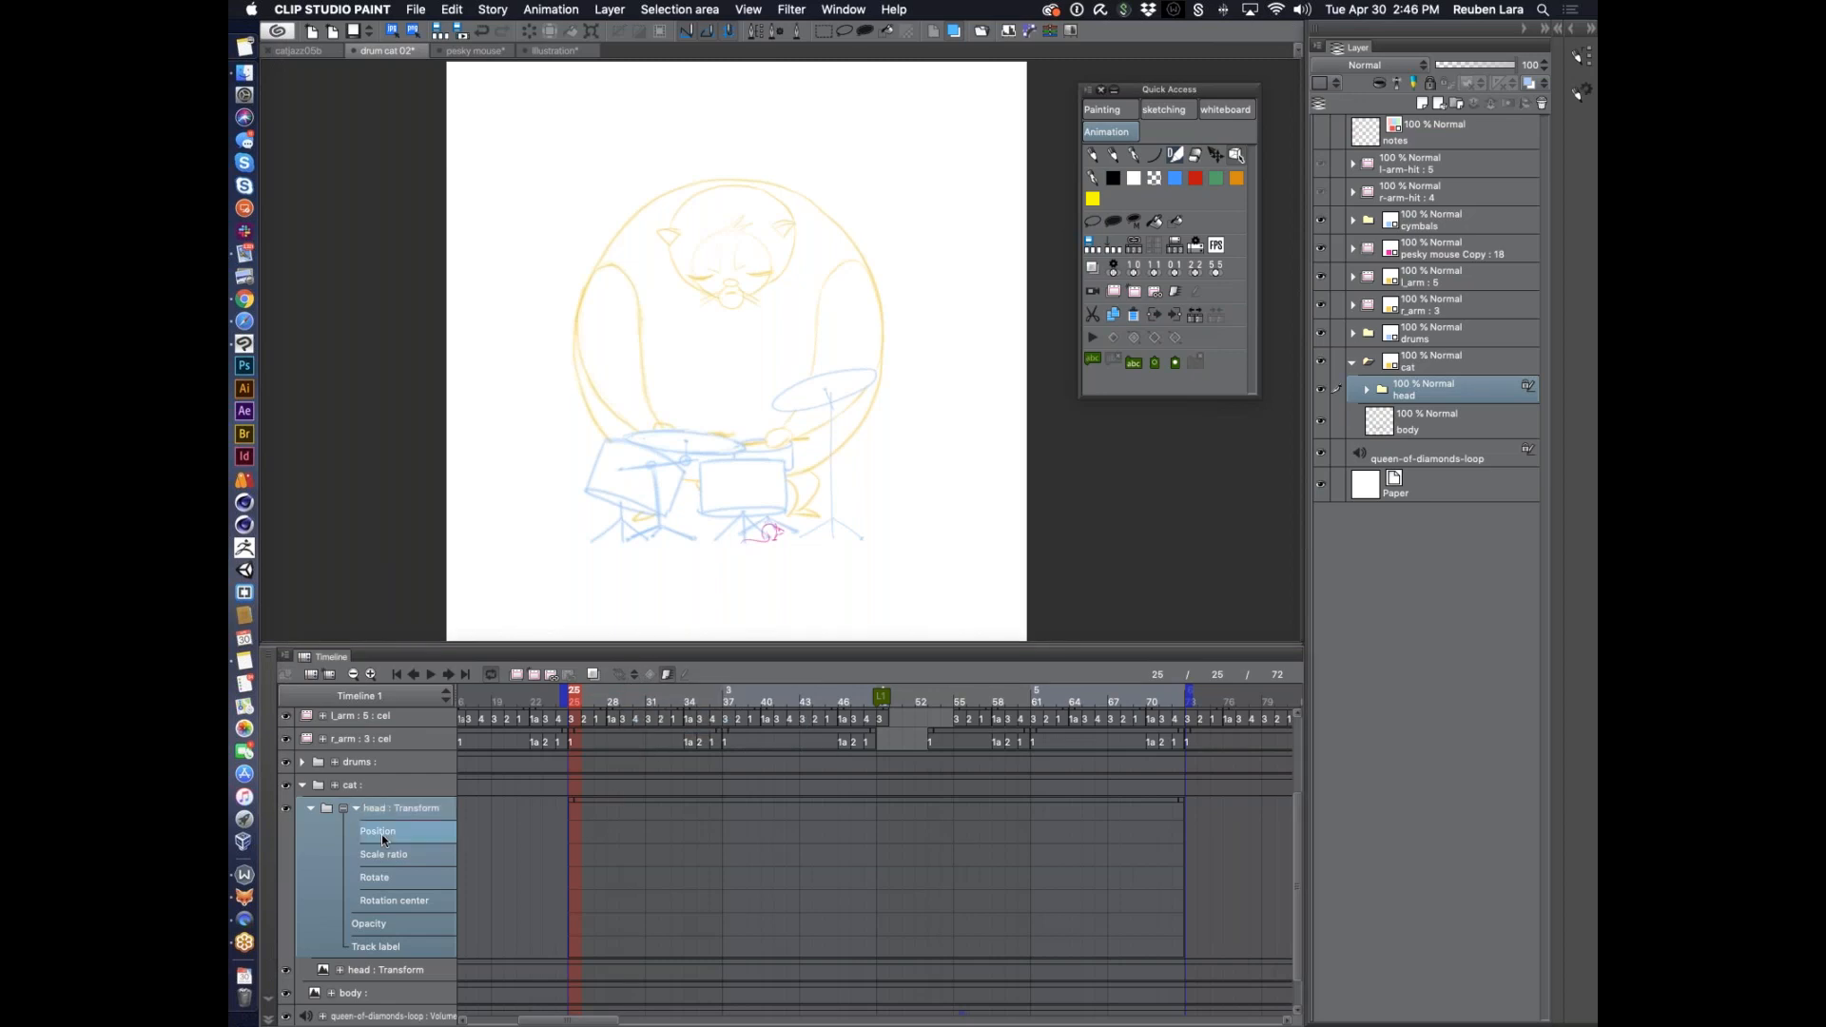
{"action": "left_click", "coordinate": [401, 808]}
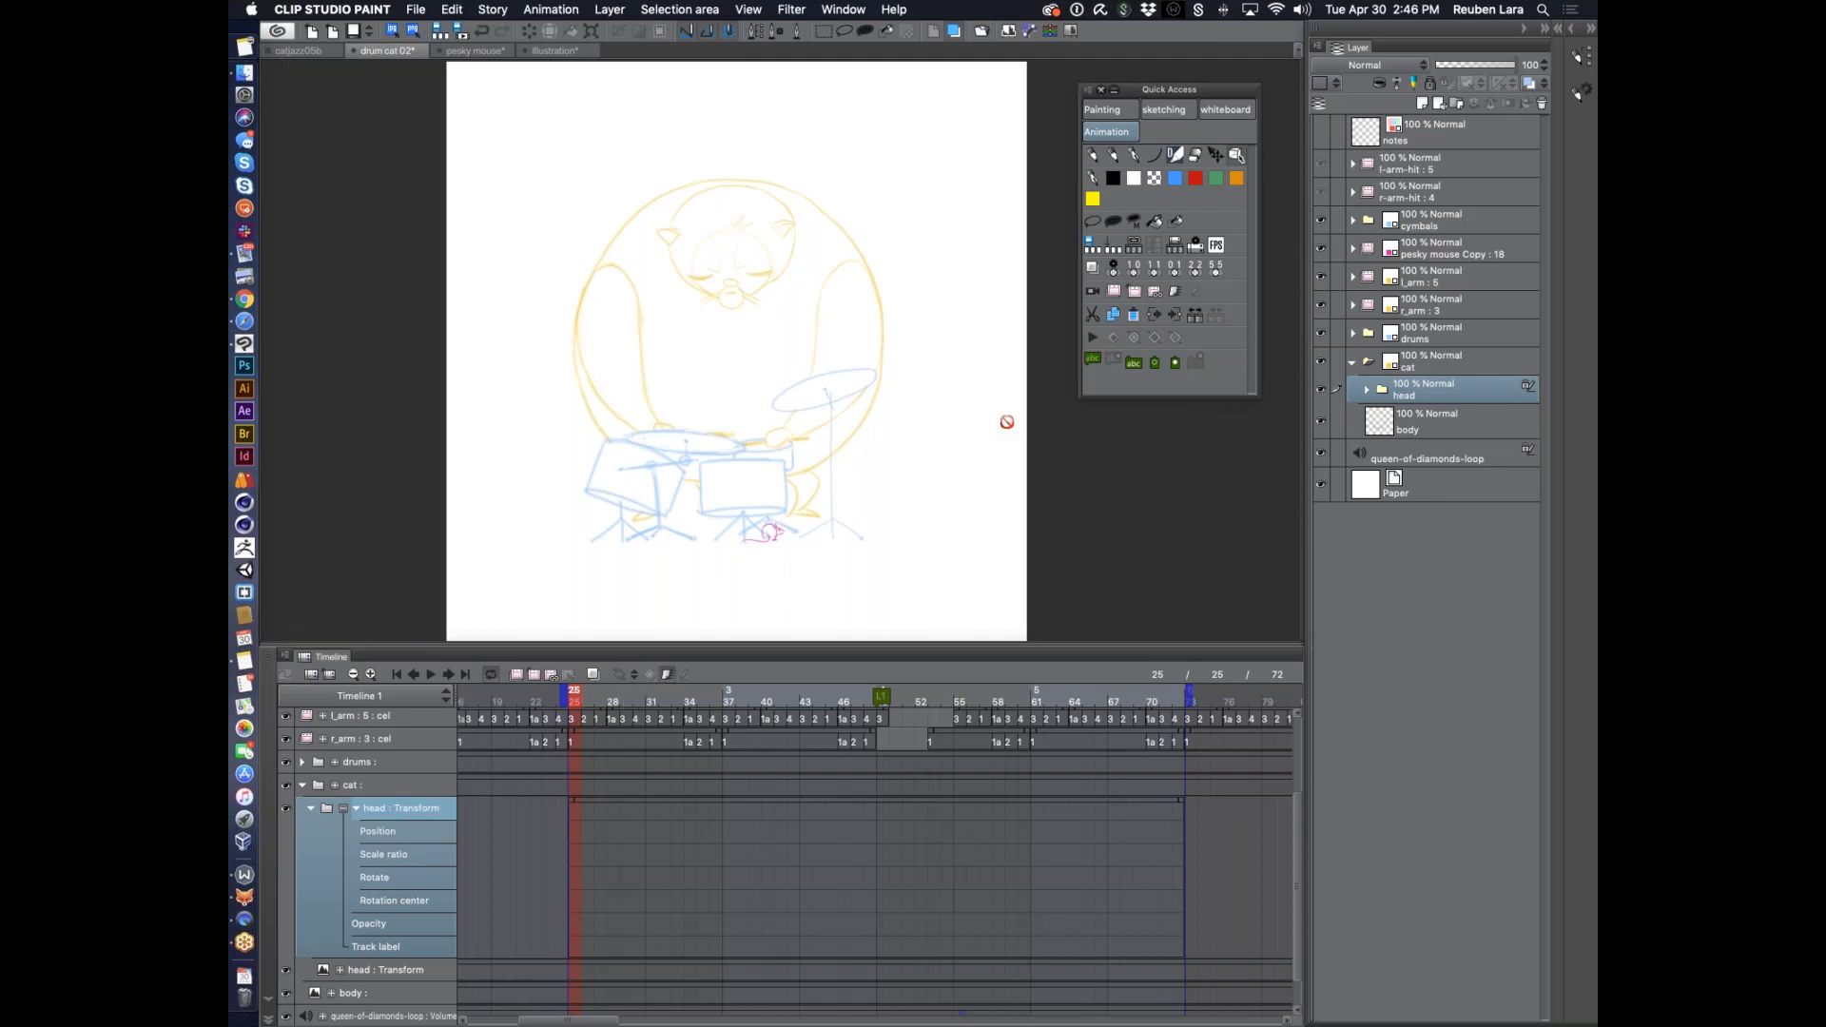
{"action": "left_click", "coordinate": [394, 834]}
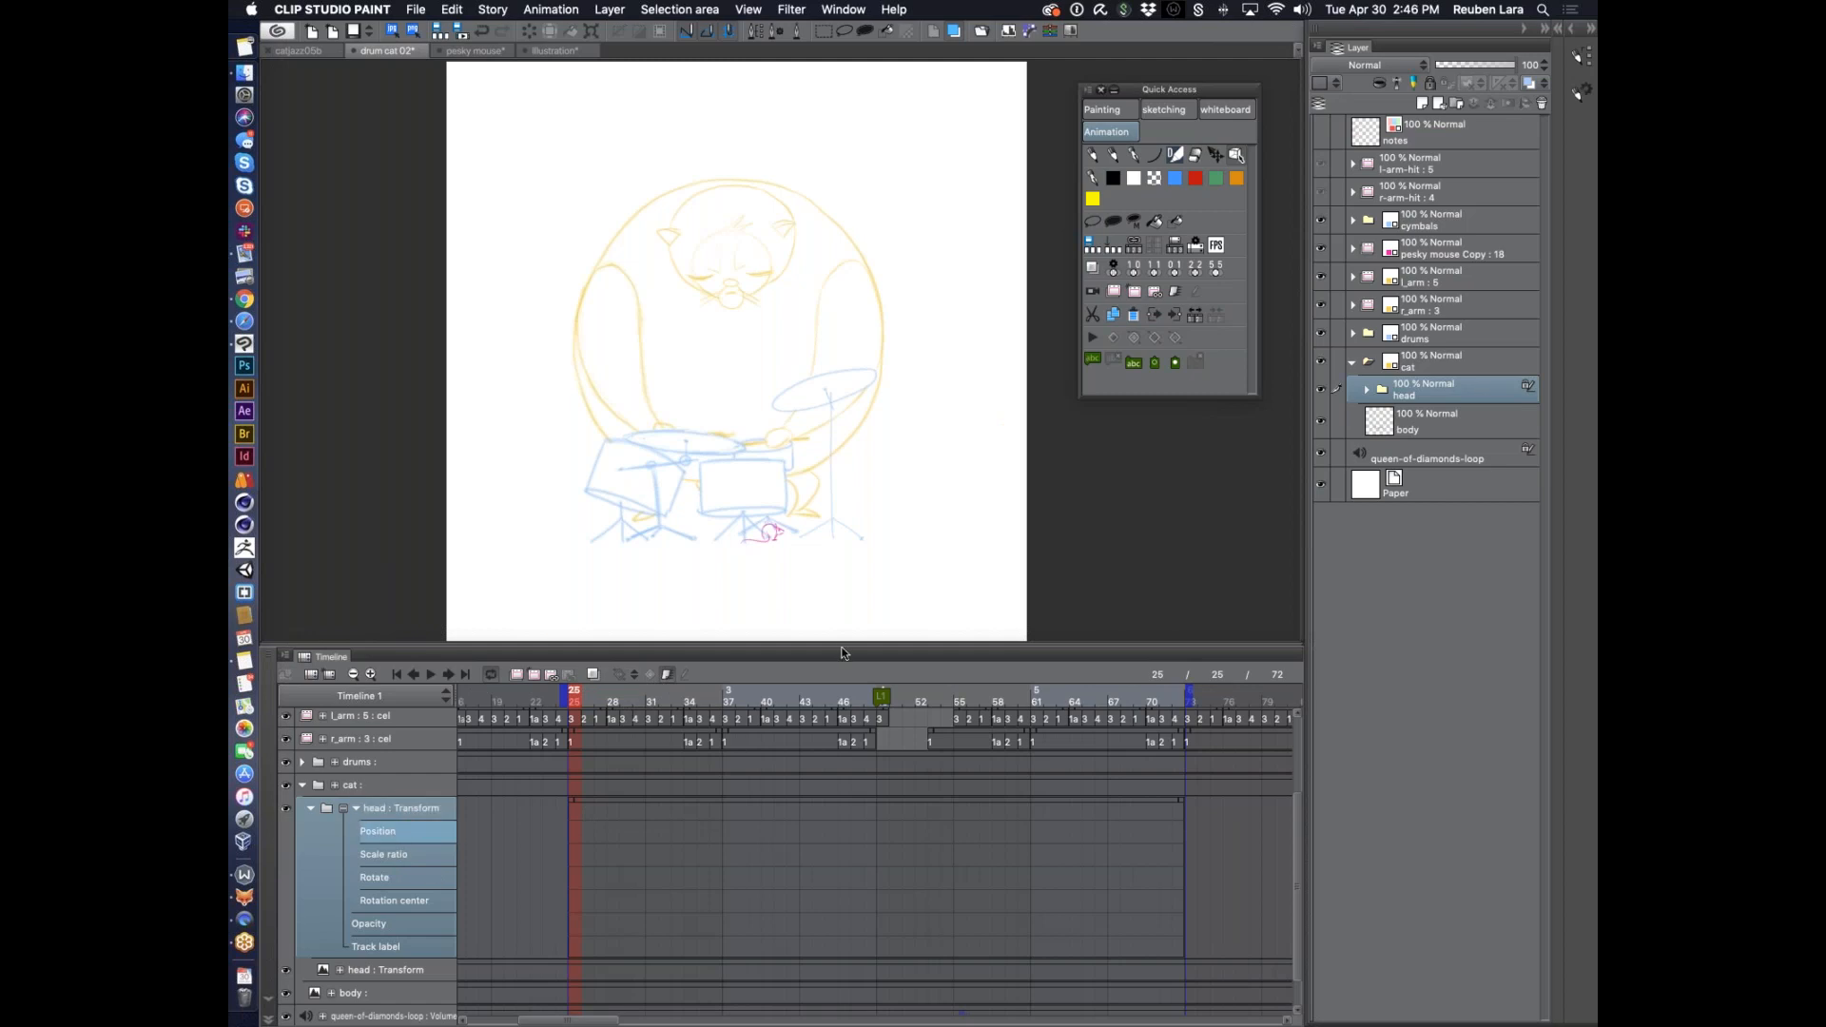
Try shifting the cat's head slightly down and left at frame 25 with the Move layer tool, and undo it
{"action": "left_click", "coordinate": [1241, 151]}
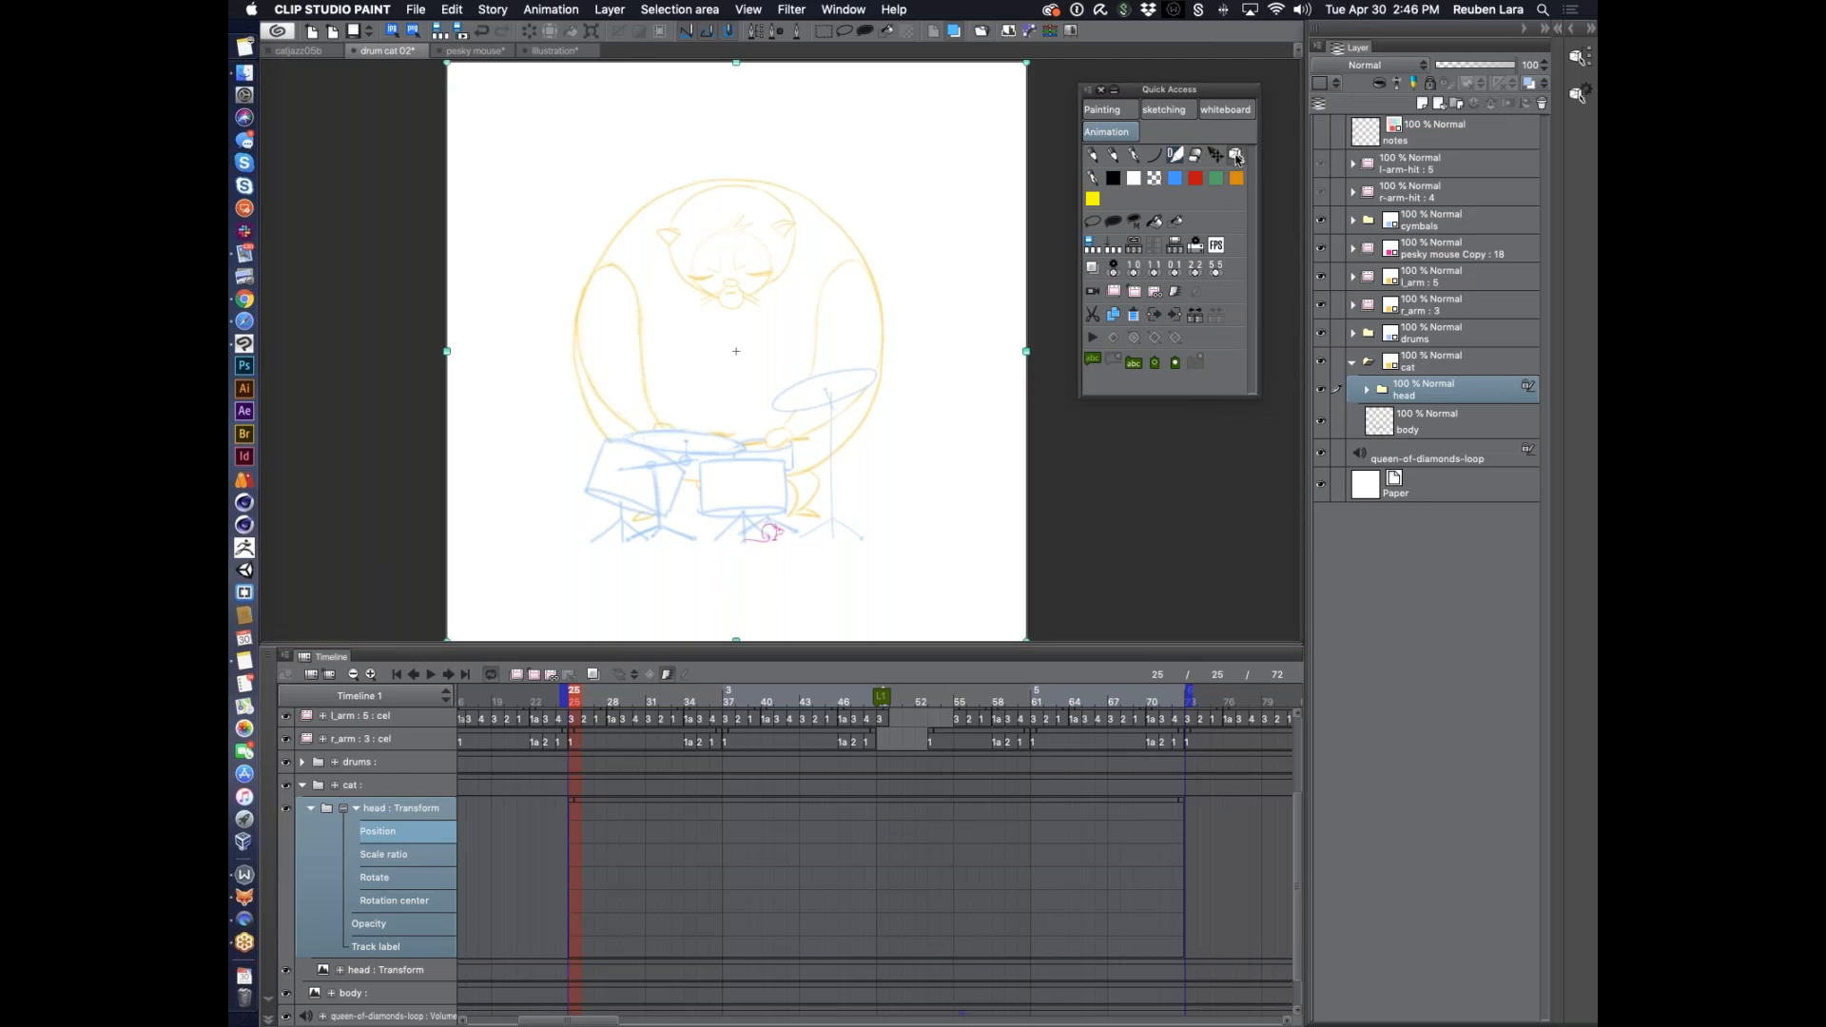
{"action": "left_click", "coordinate": [1216, 158]}
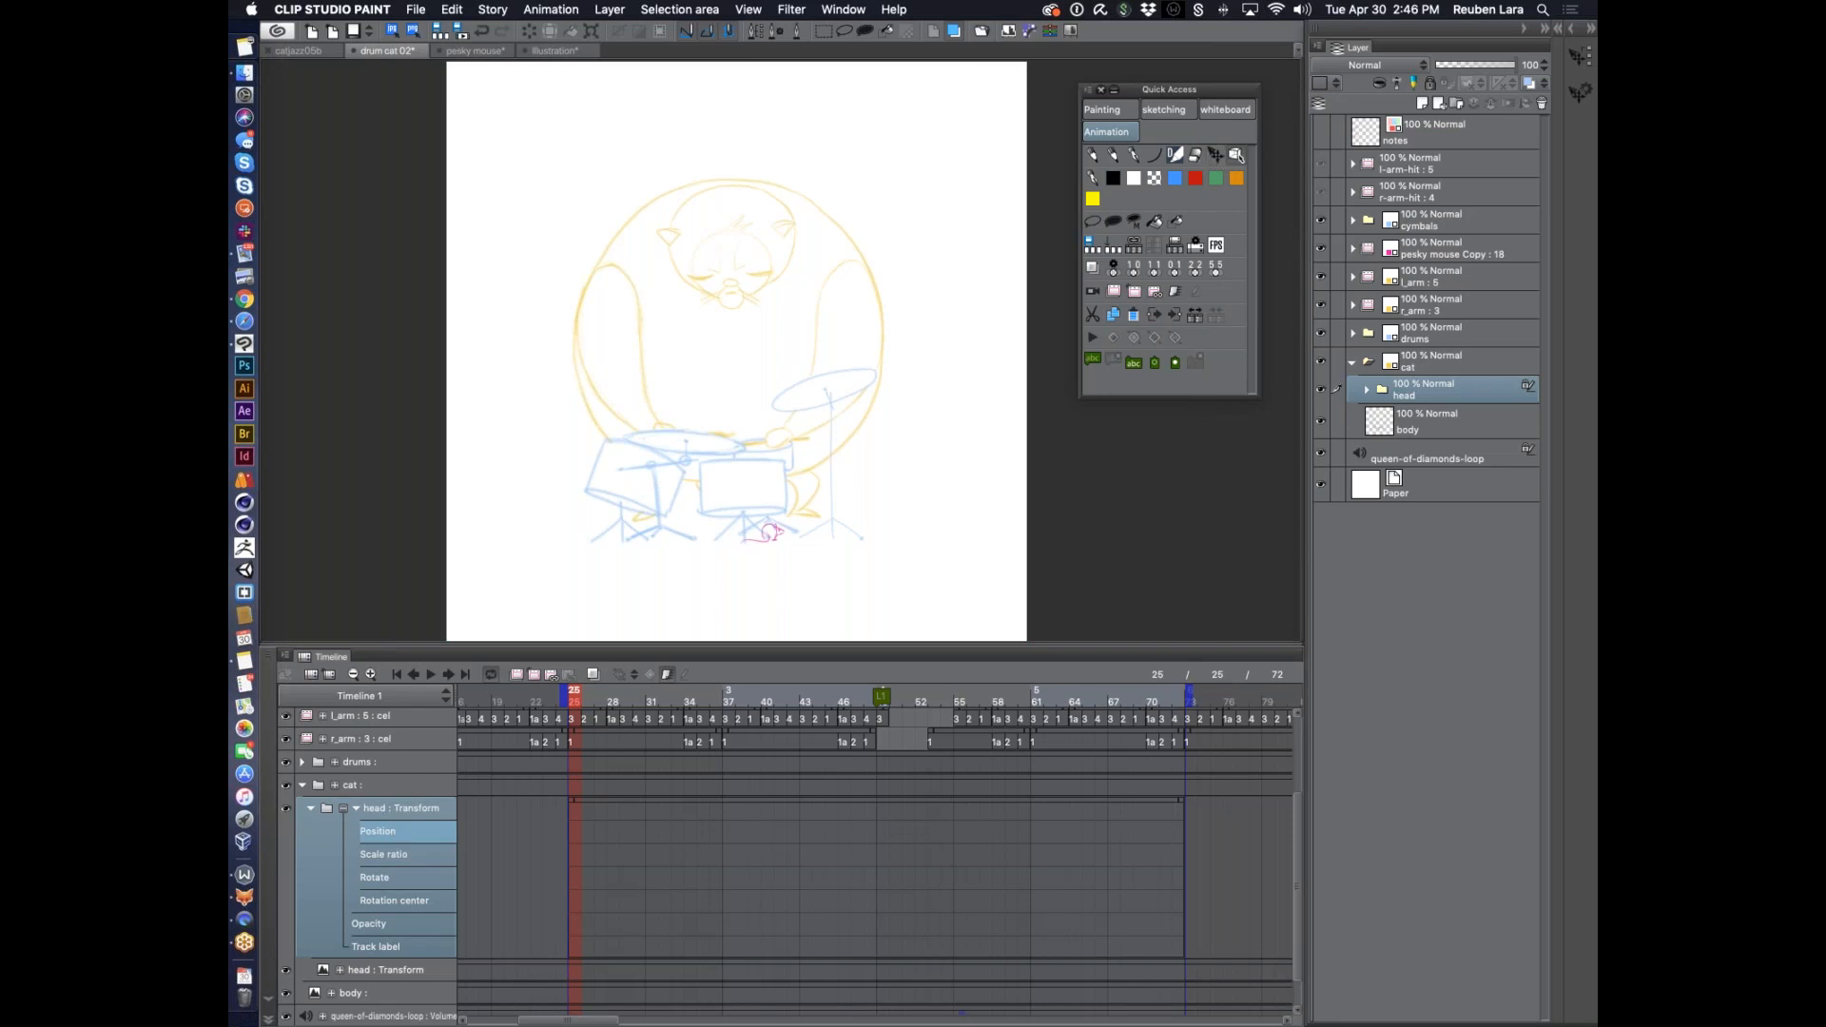
{"action": "left_click", "coordinate": [1582, 57]}
{"action": "mouse_move", "coordinate": [774, 277]}
{"action": "left_mouse_down"}
{"action": "mouse_move", "coordinate": [750, 294]}
{"action": "mouse_move", "coordinate": [766, 307]}
{"action": "mouse_move", "coordinate": [756, 295]}
{"action": "left_mouse_up"}
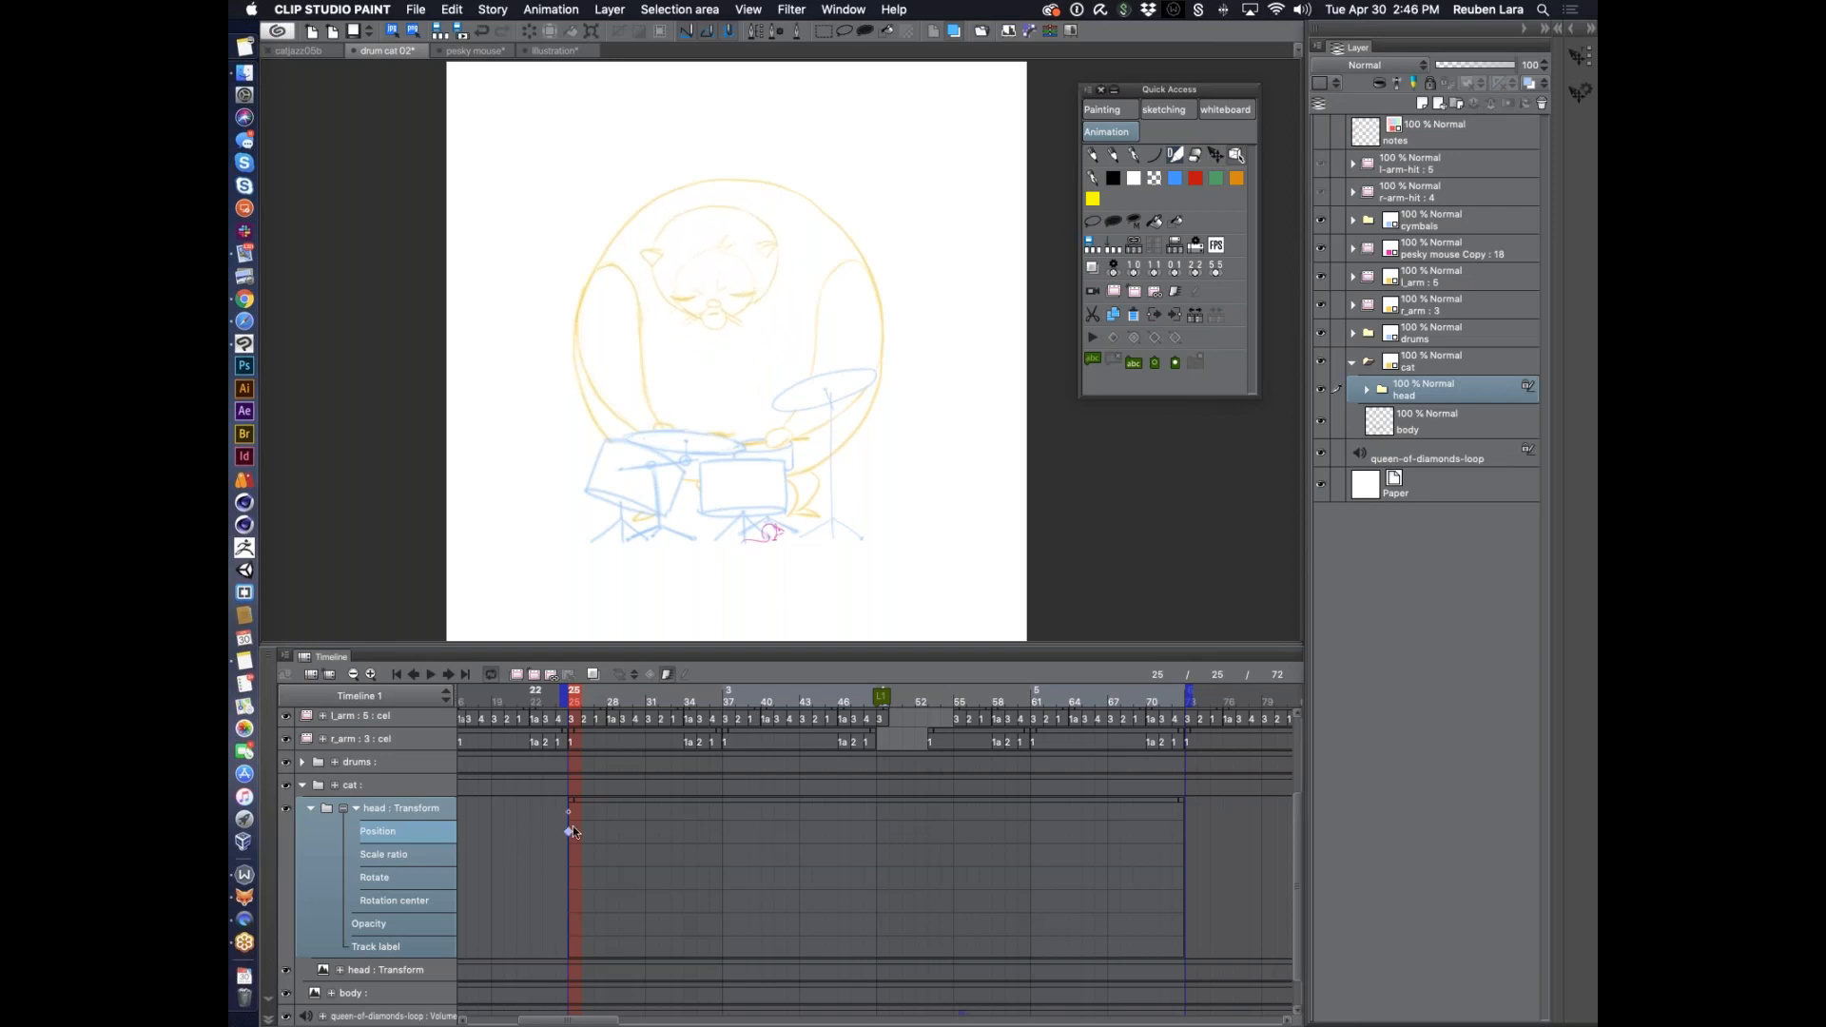
{"action": "key", "text": "super+z"}
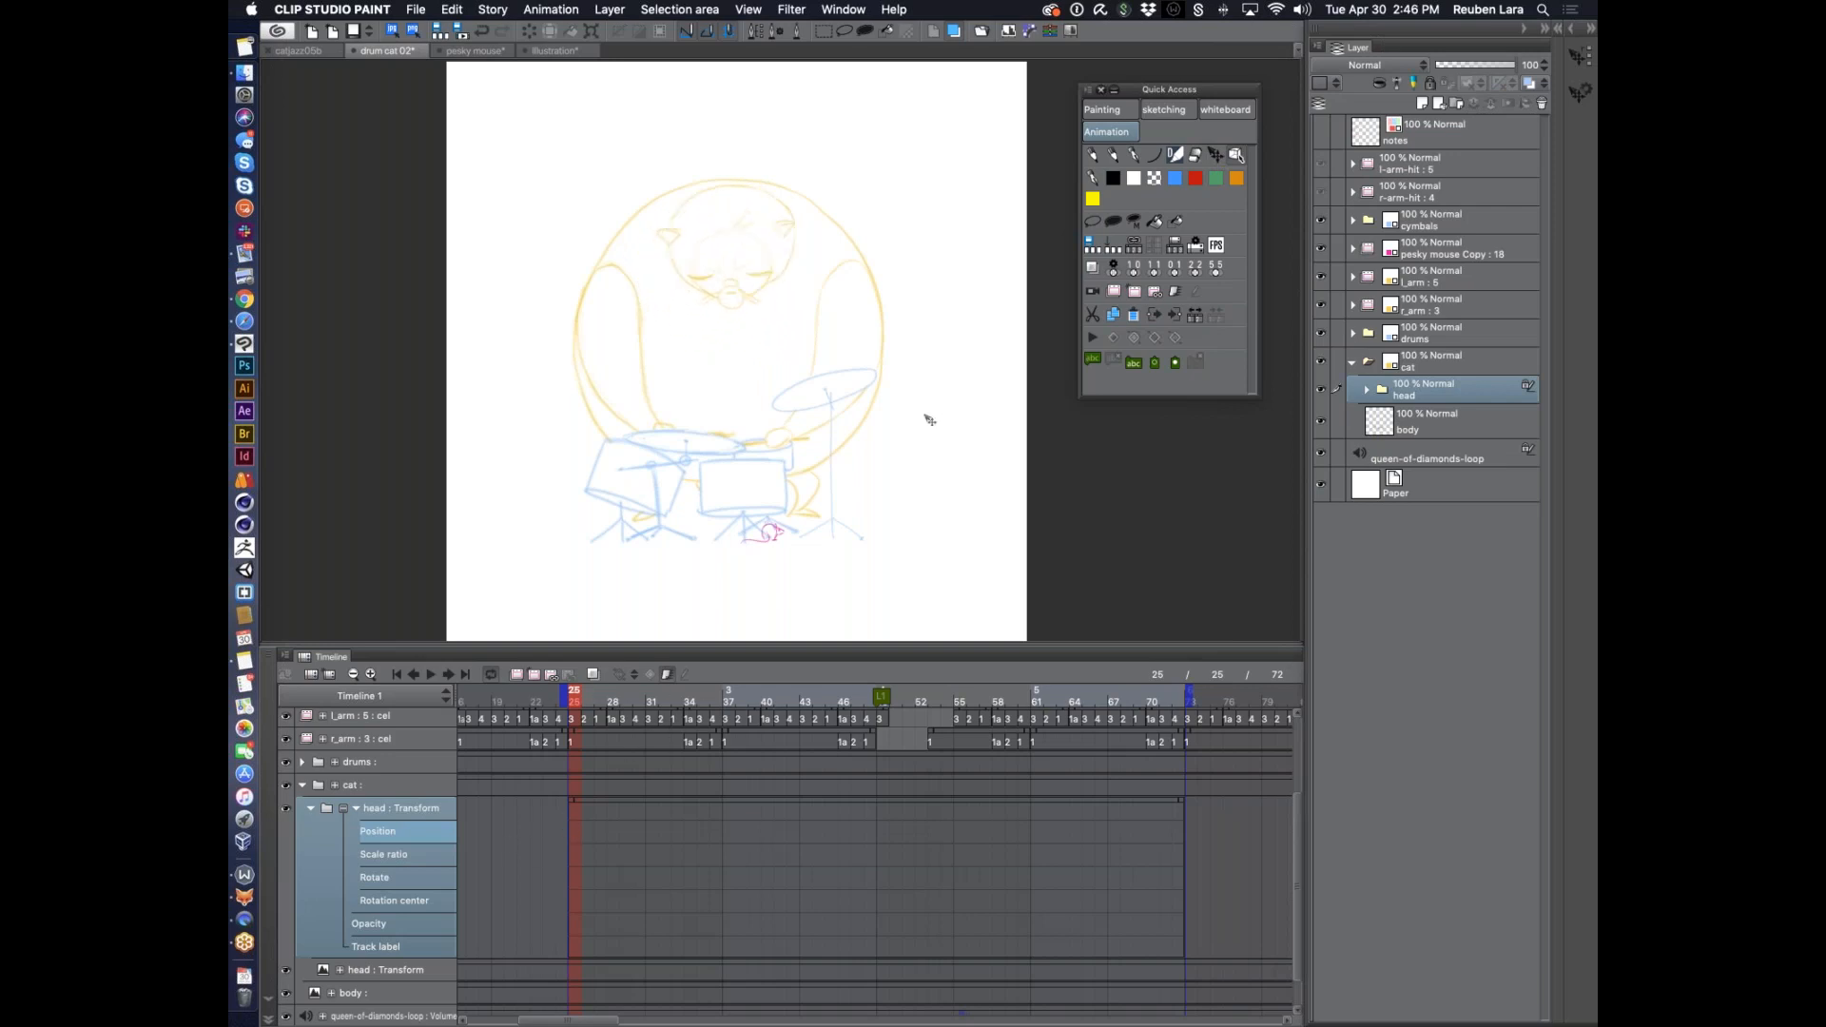
Place the head folder's rotation center on the cat's head at frame 25, with keyframes for Position and Rotation center
{"action": "left_click", "coordinate": [1367, 391]}
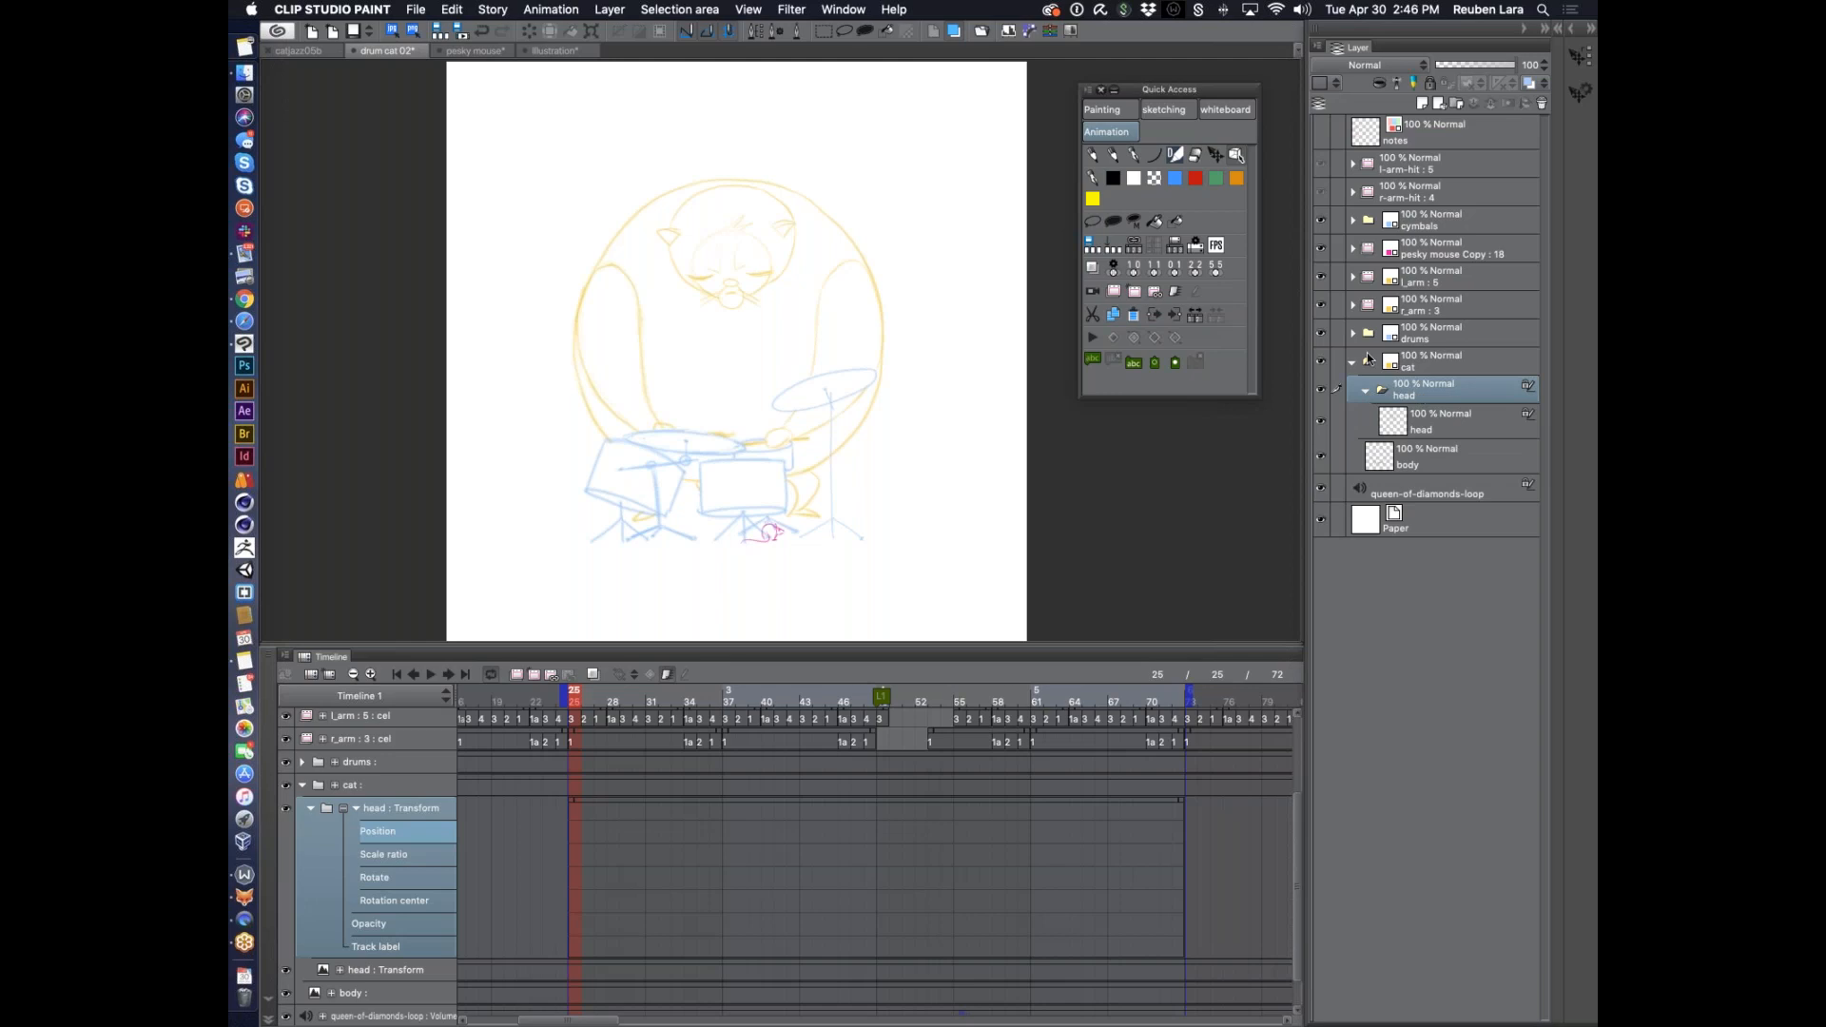
{"action": "left_click", "coordinate": [1239, 155]}
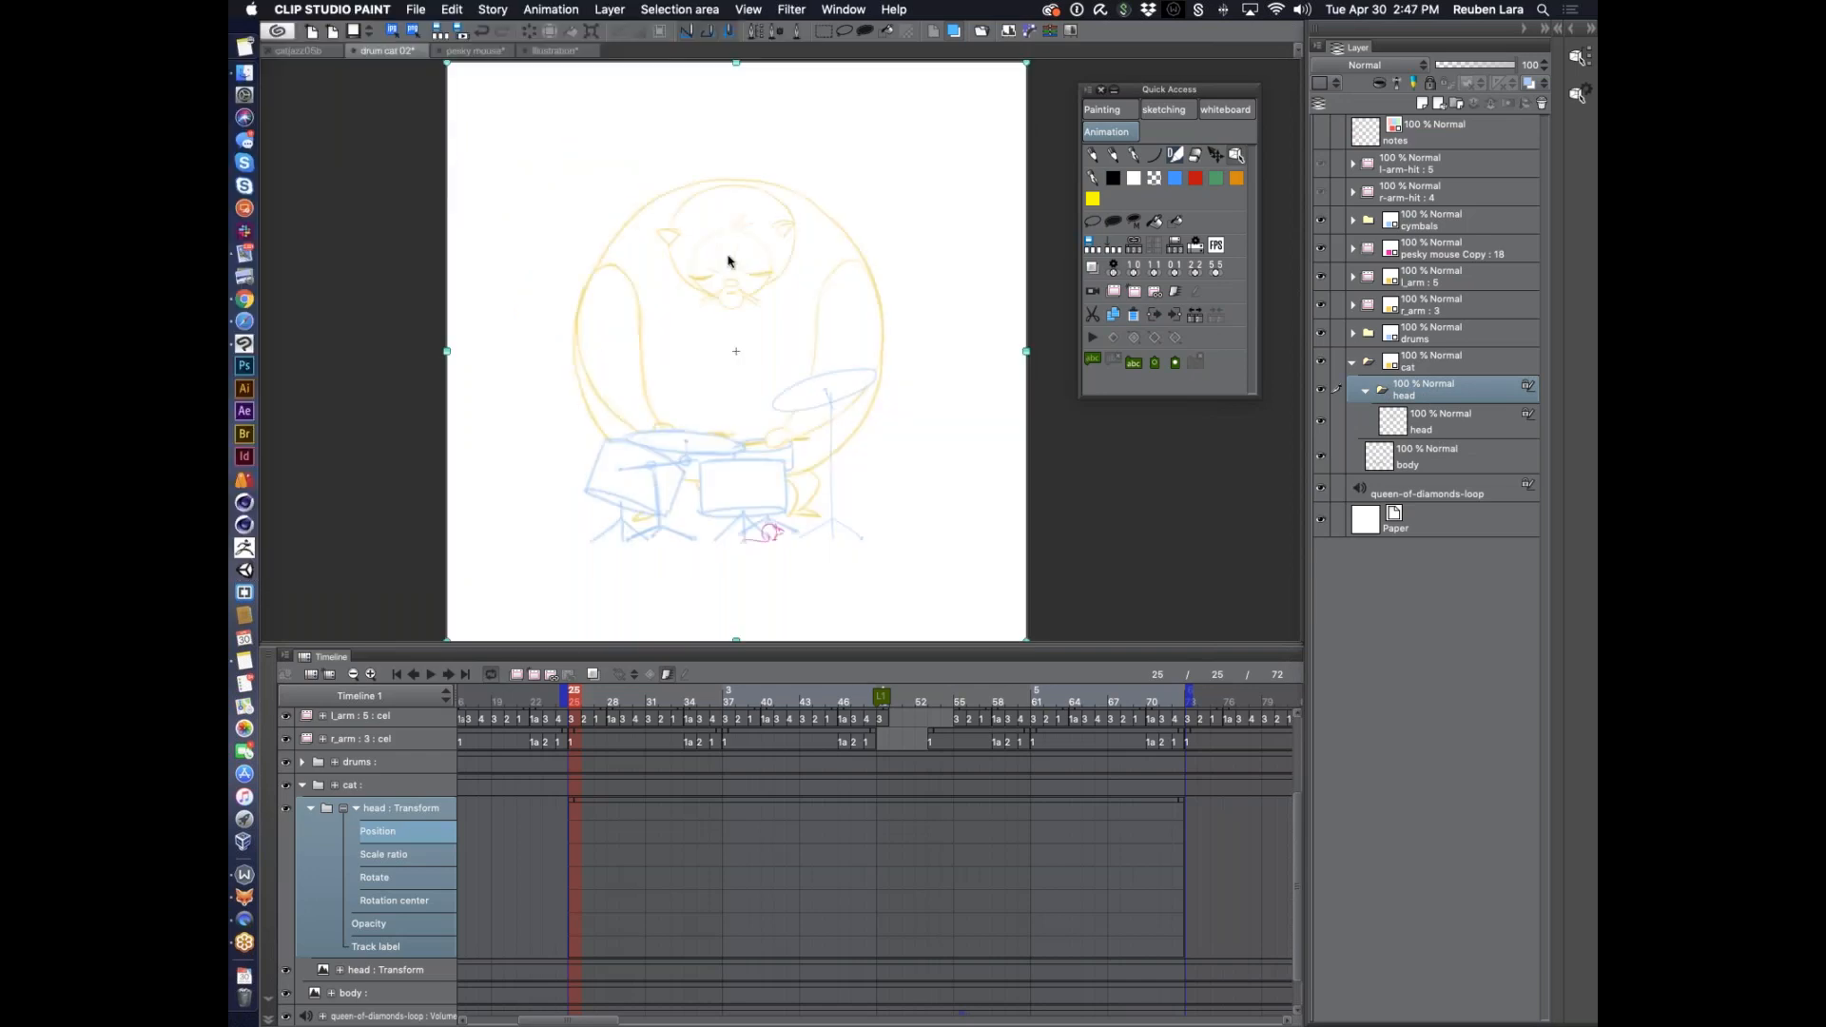
{"action": "left_click", "coordinate": [1221, 157]}
{"action": "left_click", "coordinate": [1238, 157]}
{"action": "left_click", "coordinate": [407, 901], "text": "super"}
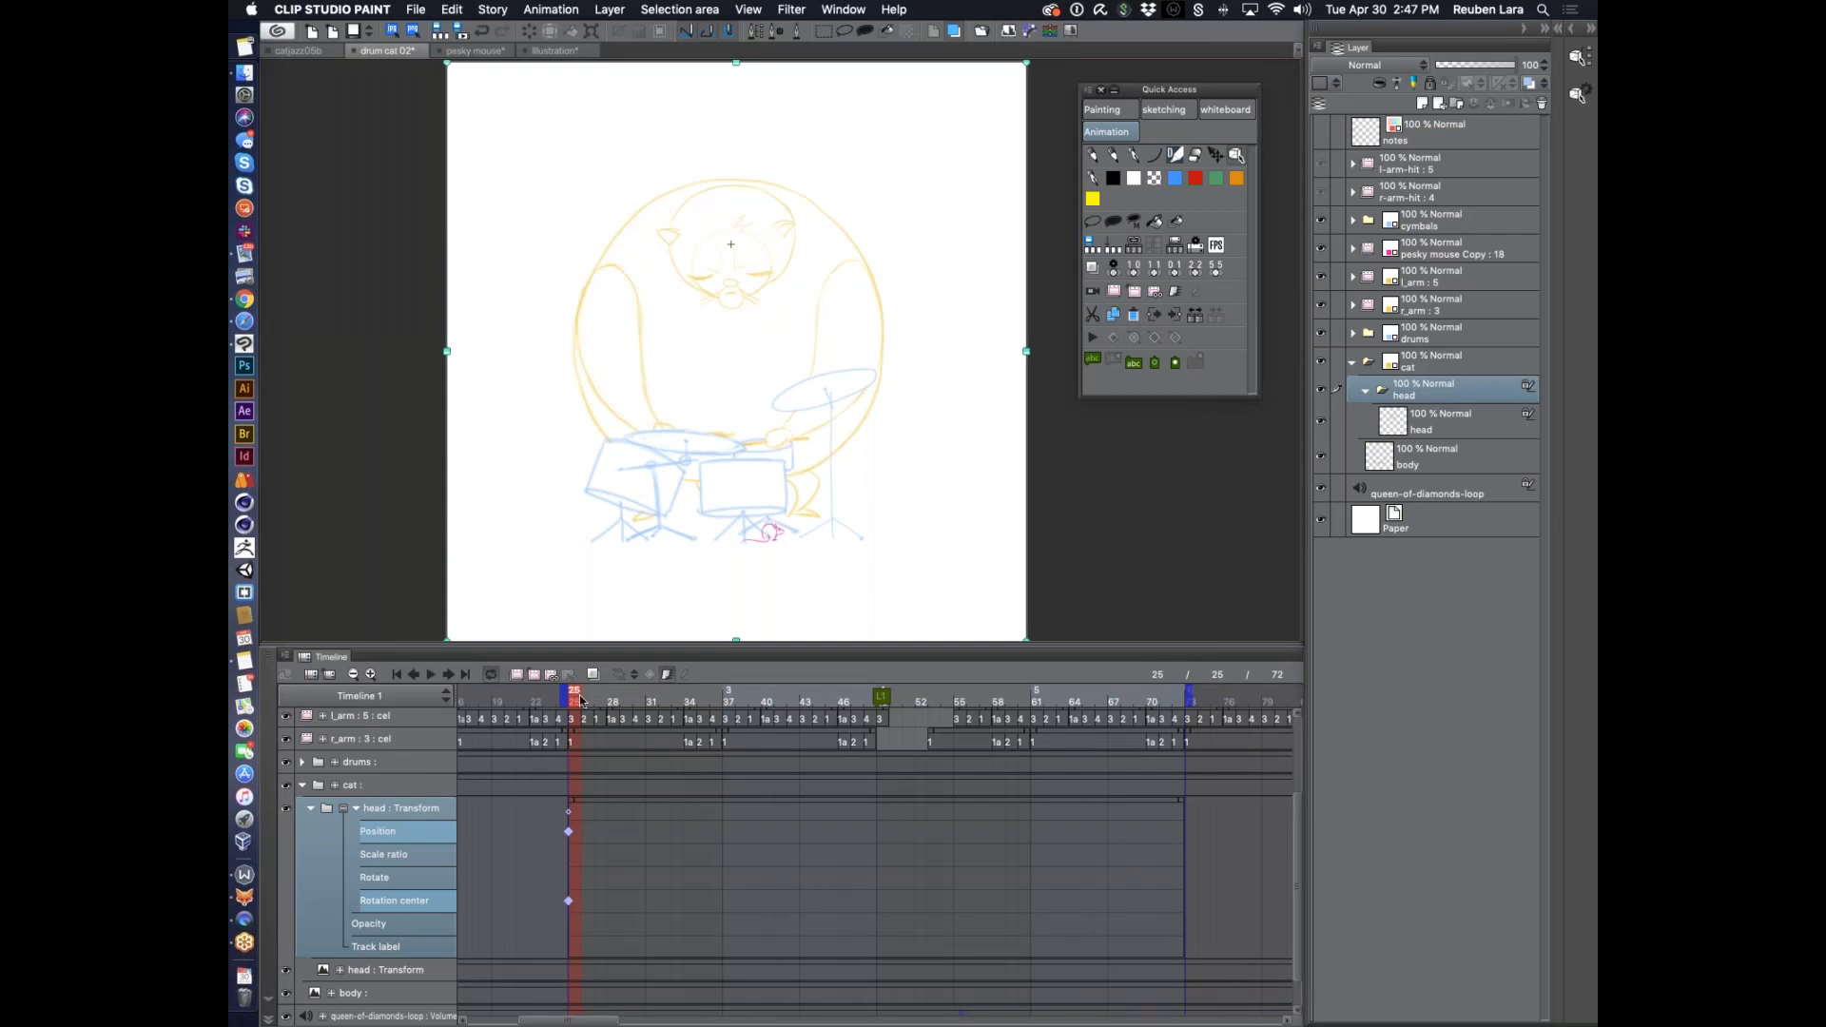
Add keyframes for the head folder's Position and Rotation center at frame 31
{"action": "left_click_drag", "start_coordinate": [585, 701], "coordinate": [646, 704]}
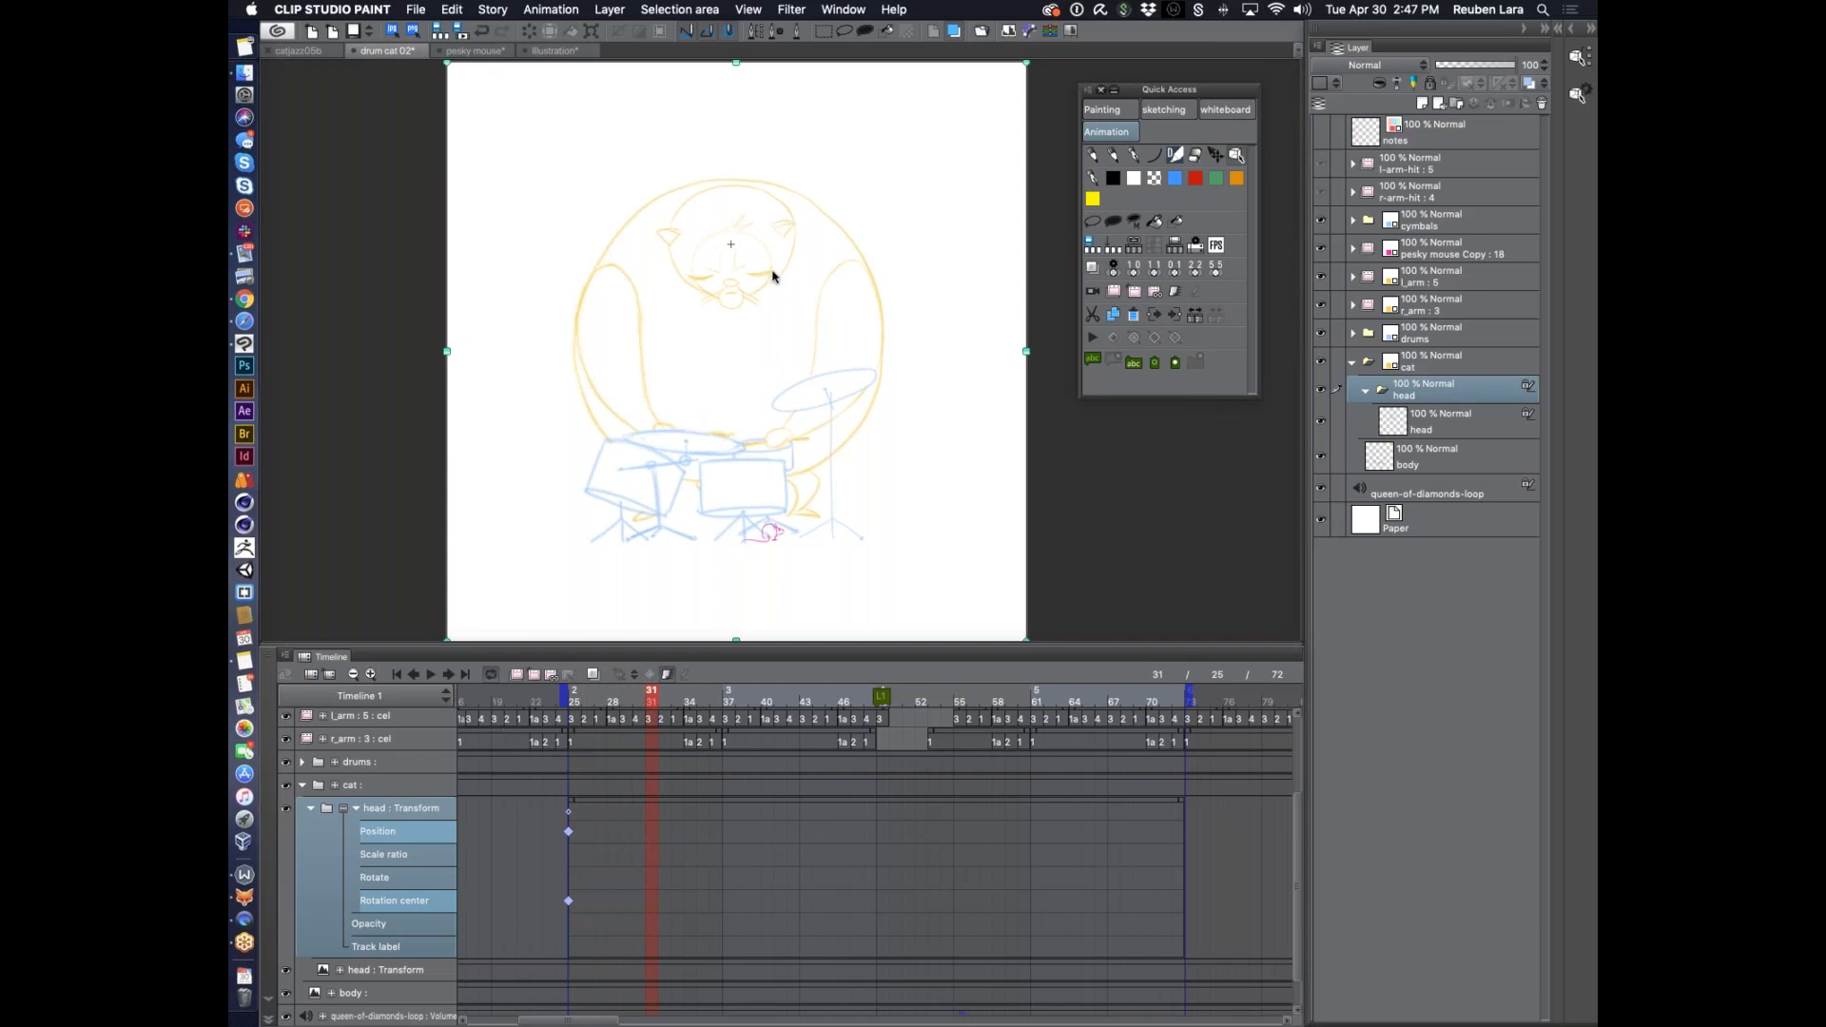
{"action": "left_click", "coordinate": [635, 675]}
{"action": "left_click", "coordinate": [643, 712]}
{"action": "left_click", "coordinate": [635, 675]}
{"action": "left_click", "coordinate": [643, 723]}
{"action": "left_click", "coordinate": [558, 11]}
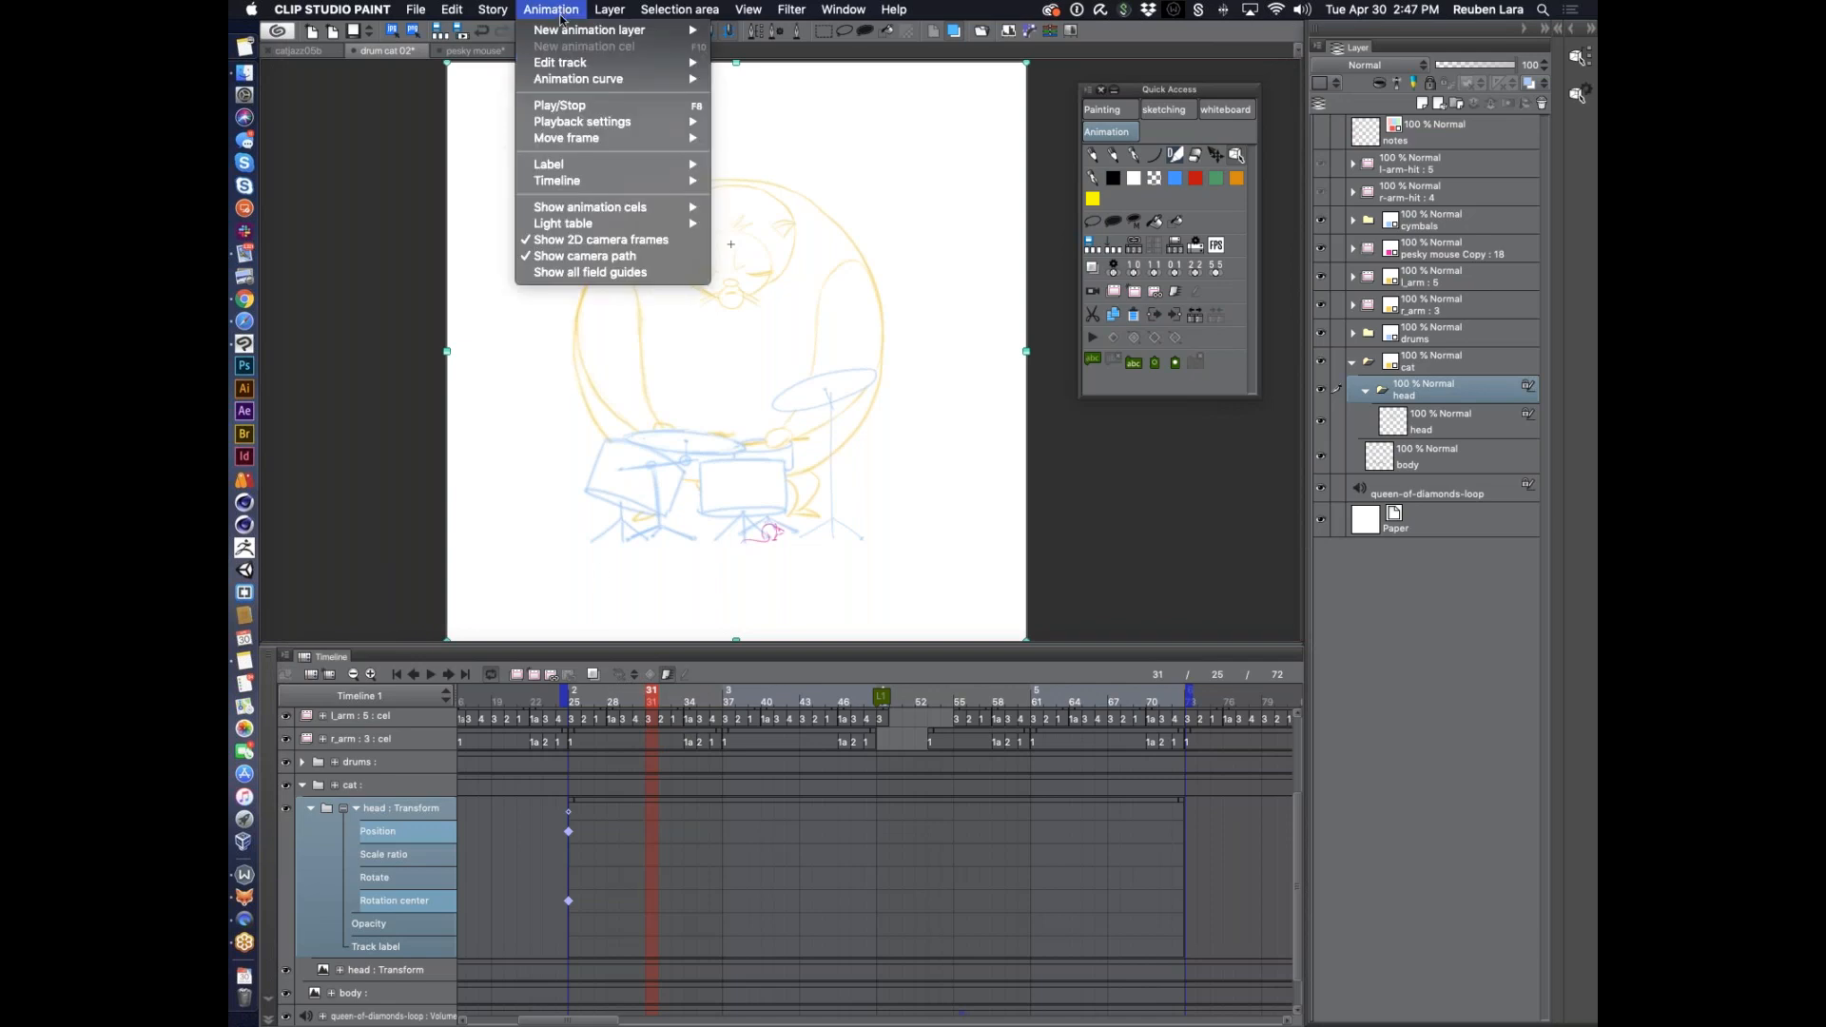
{"action": "mouse_move", "coordinate": [581, 68]}
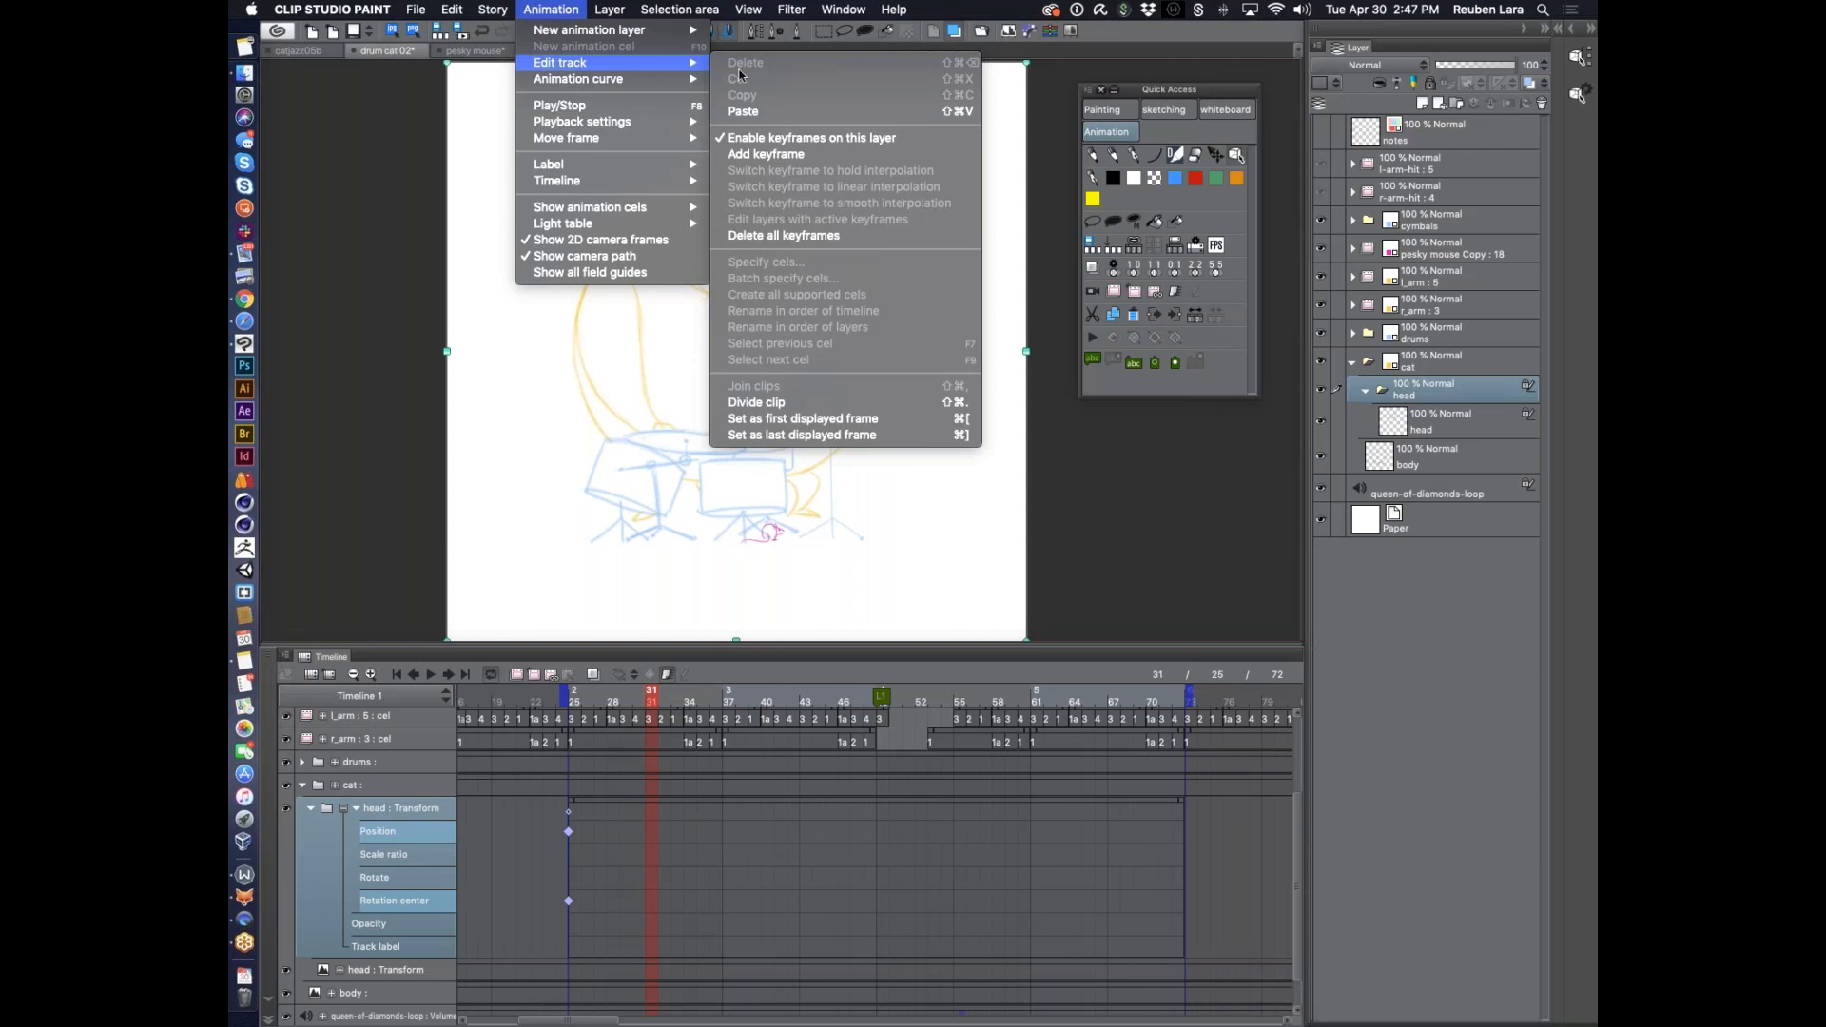
{"action": "left_click", "coordinate": [789, 156]}
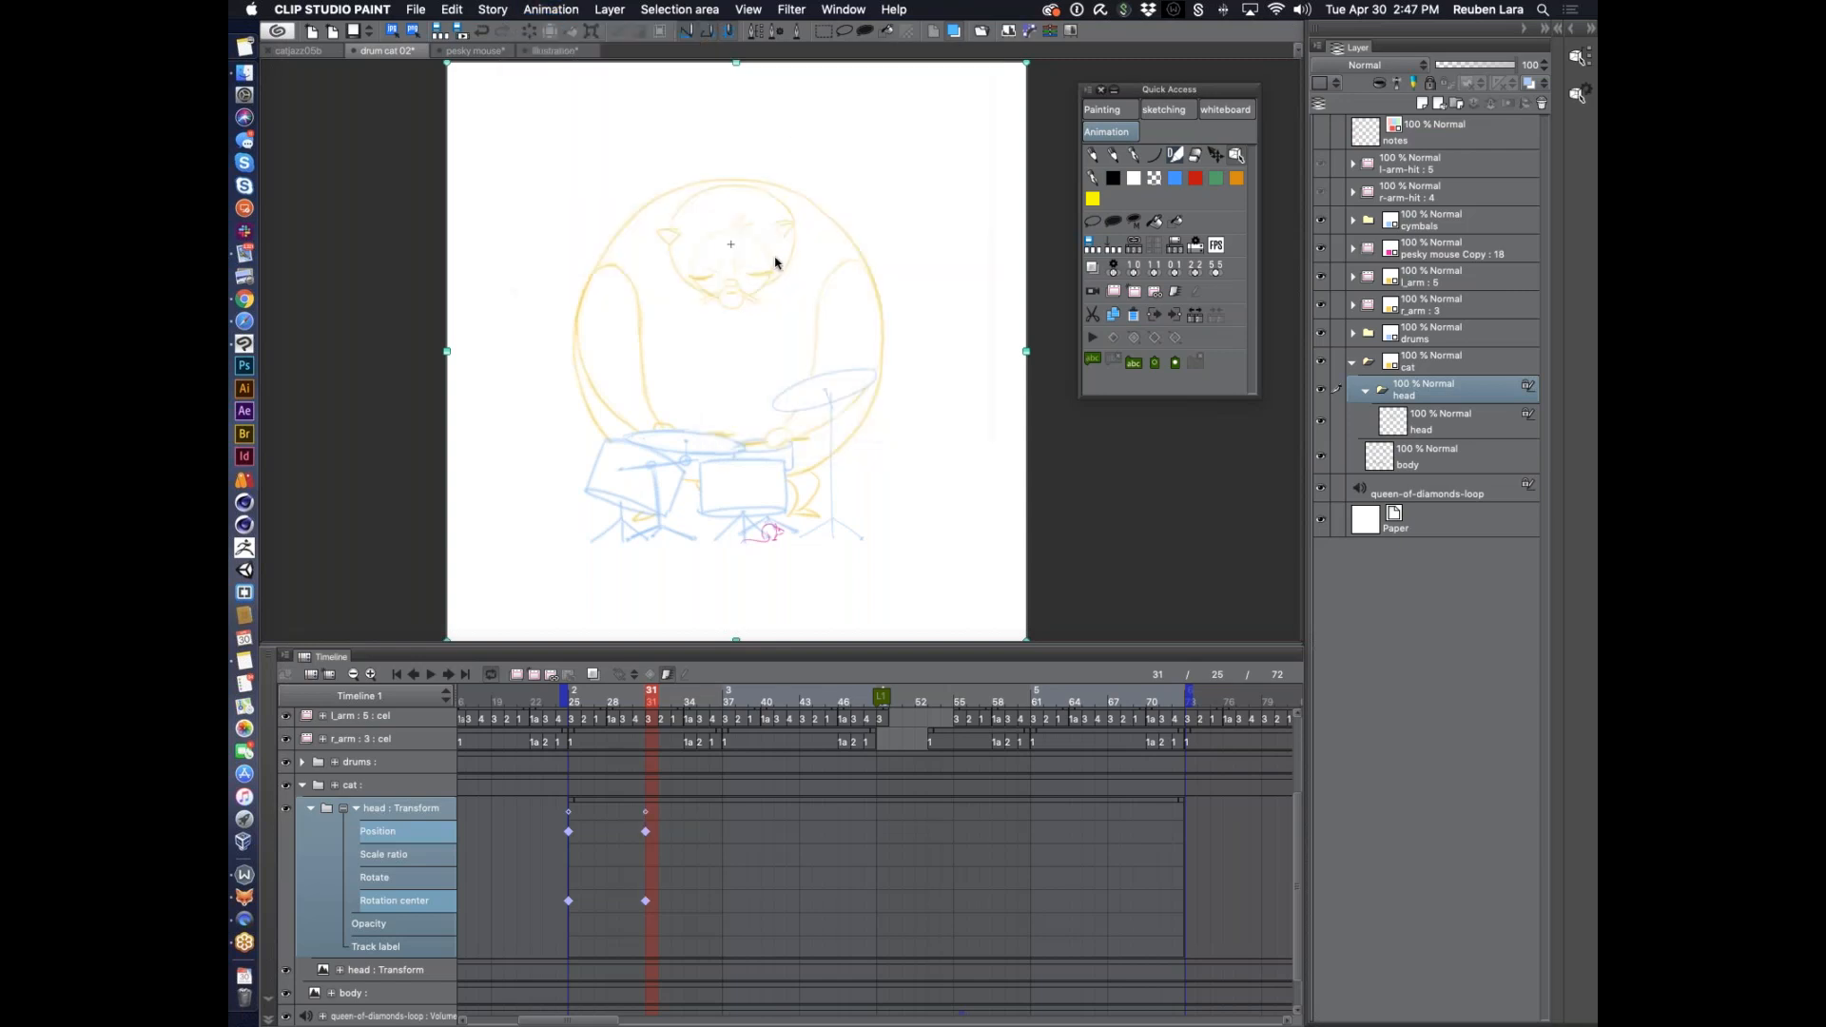
Go to frame 28, reselect the head folder, and save the drum-cat document
{"action": "left_click", "coordinate": [619, 704]}
{"action": "left_click", "coordinate": [612, 704]}
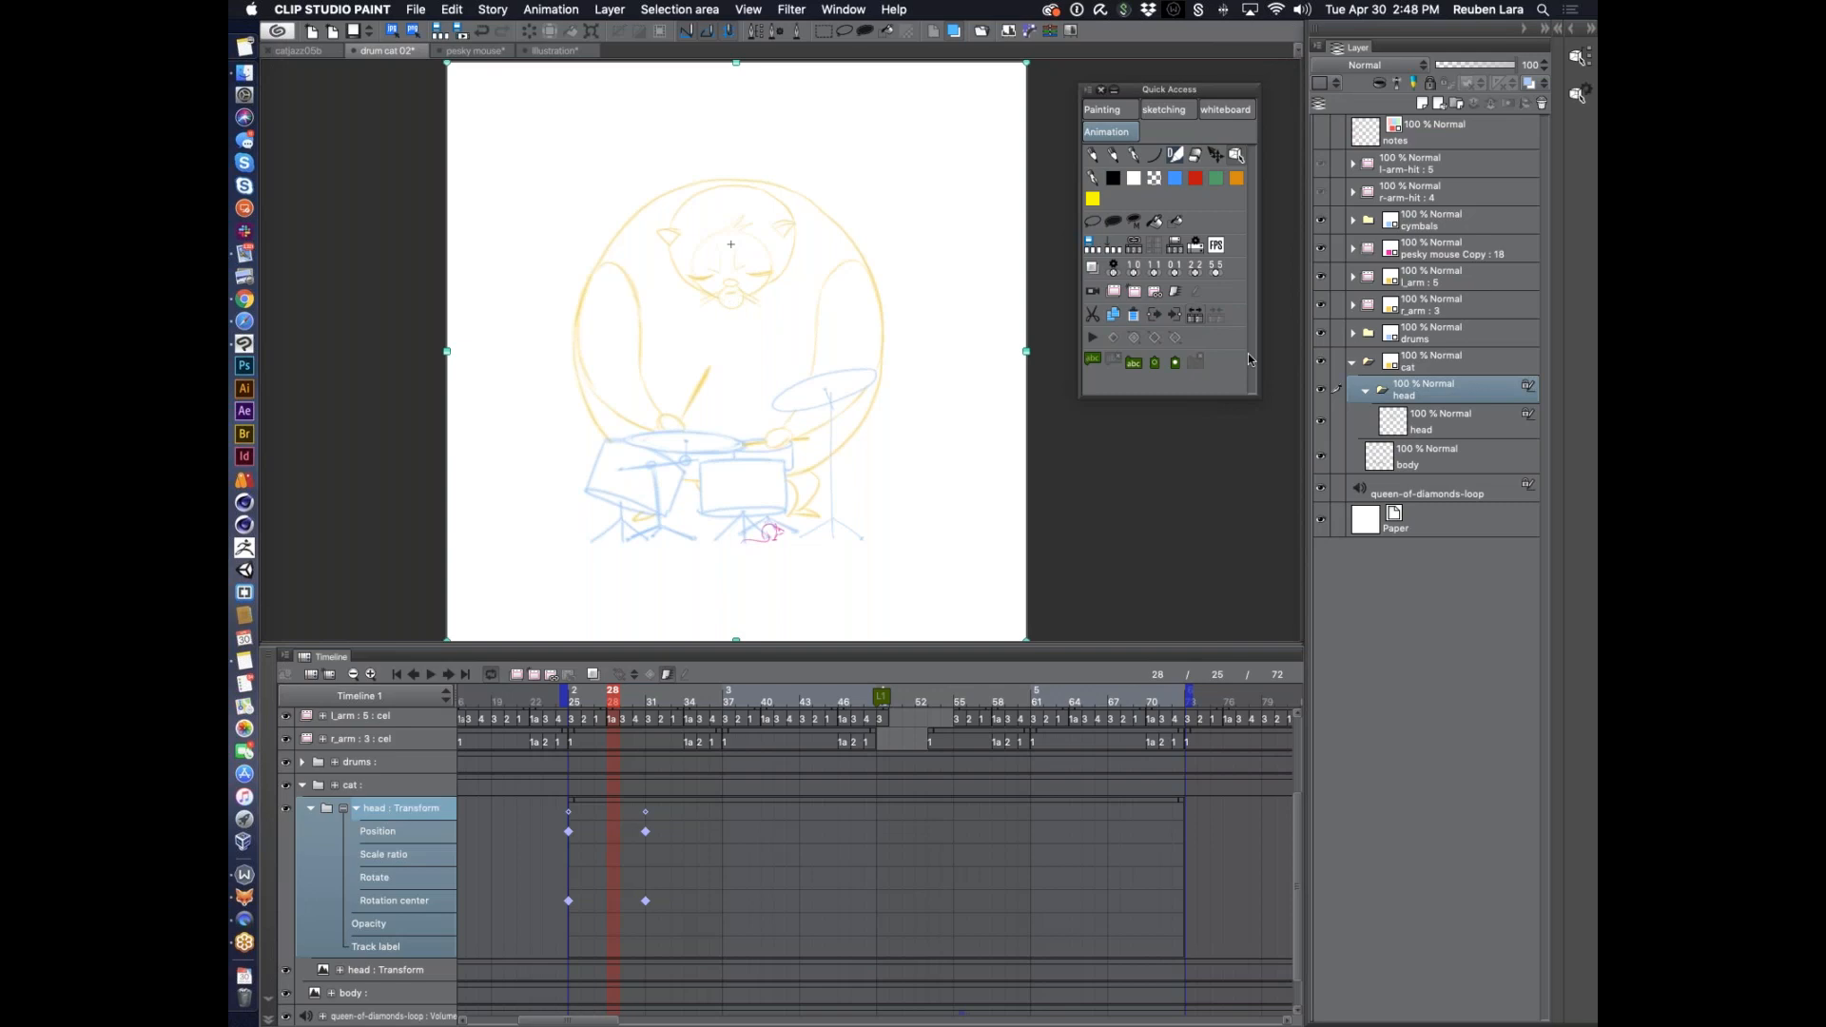
{"action": "left_click", "coordinate": [1427, 419]}
{"action": "left_click", "coordinate": [1426, 388]}
{"action": "left_click_drag", "start_coordinate": [1040, 416], "coordinate": [1042, 451]}
{"action": "key", "text": "super+z"}
{"action": "key", "text": "super+s"}
Close all the open documents and quit Clip Studio Paint
{"action": "left_click", "coordinate": [269, 50]}
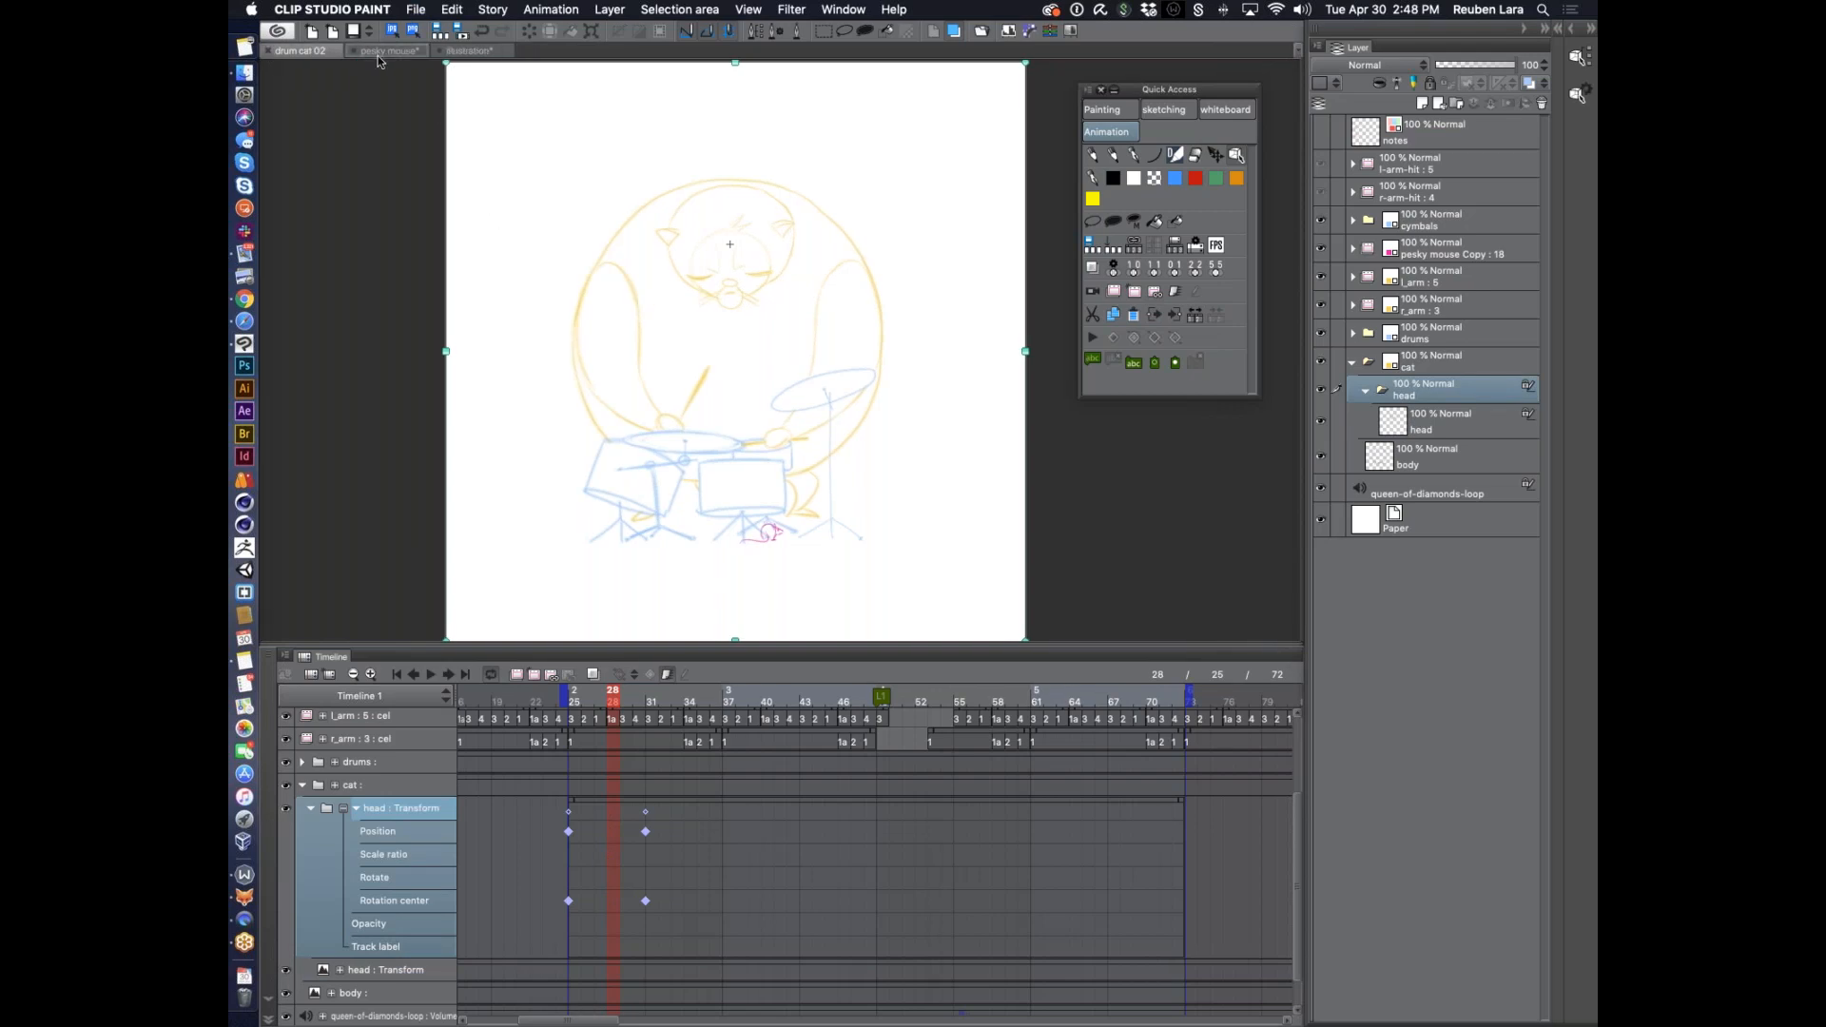
{"action": "left_click", "coordinate": [438, 53]}
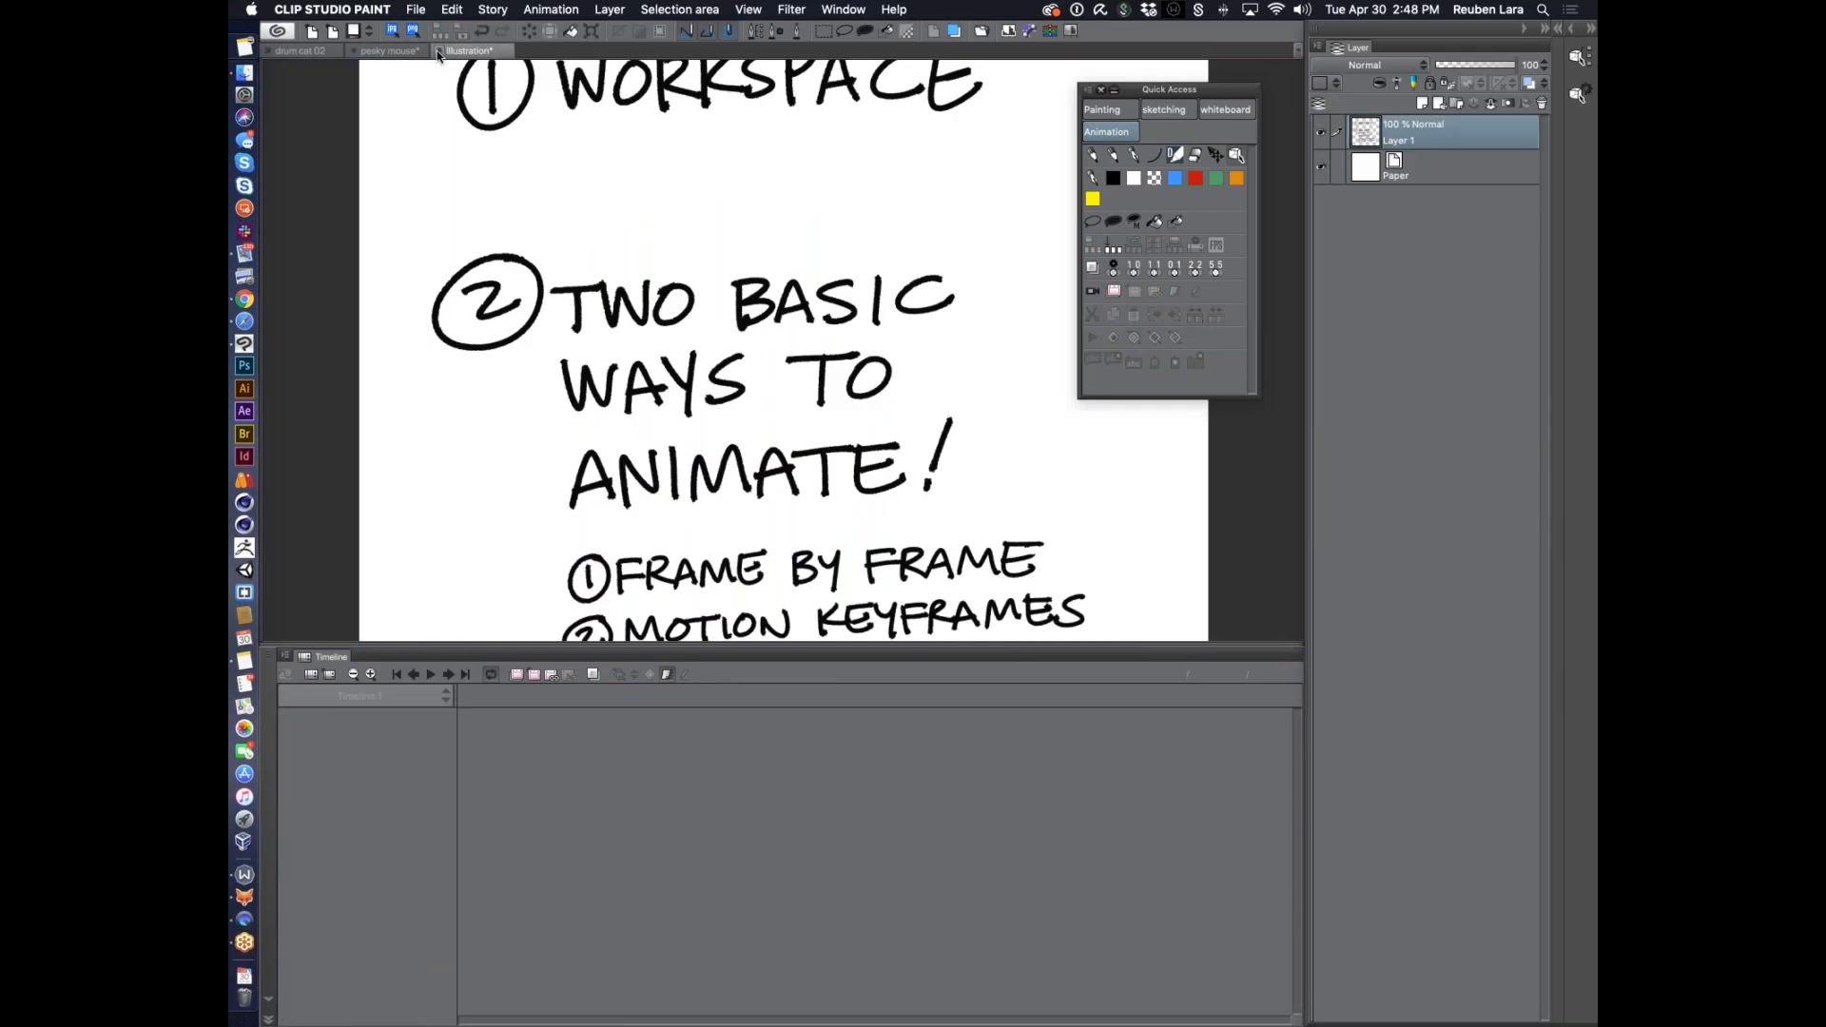
{"action": "left_click", "coordinate": [438, 52]}
{"action": "left_click", "coordinate": [865, 397]}
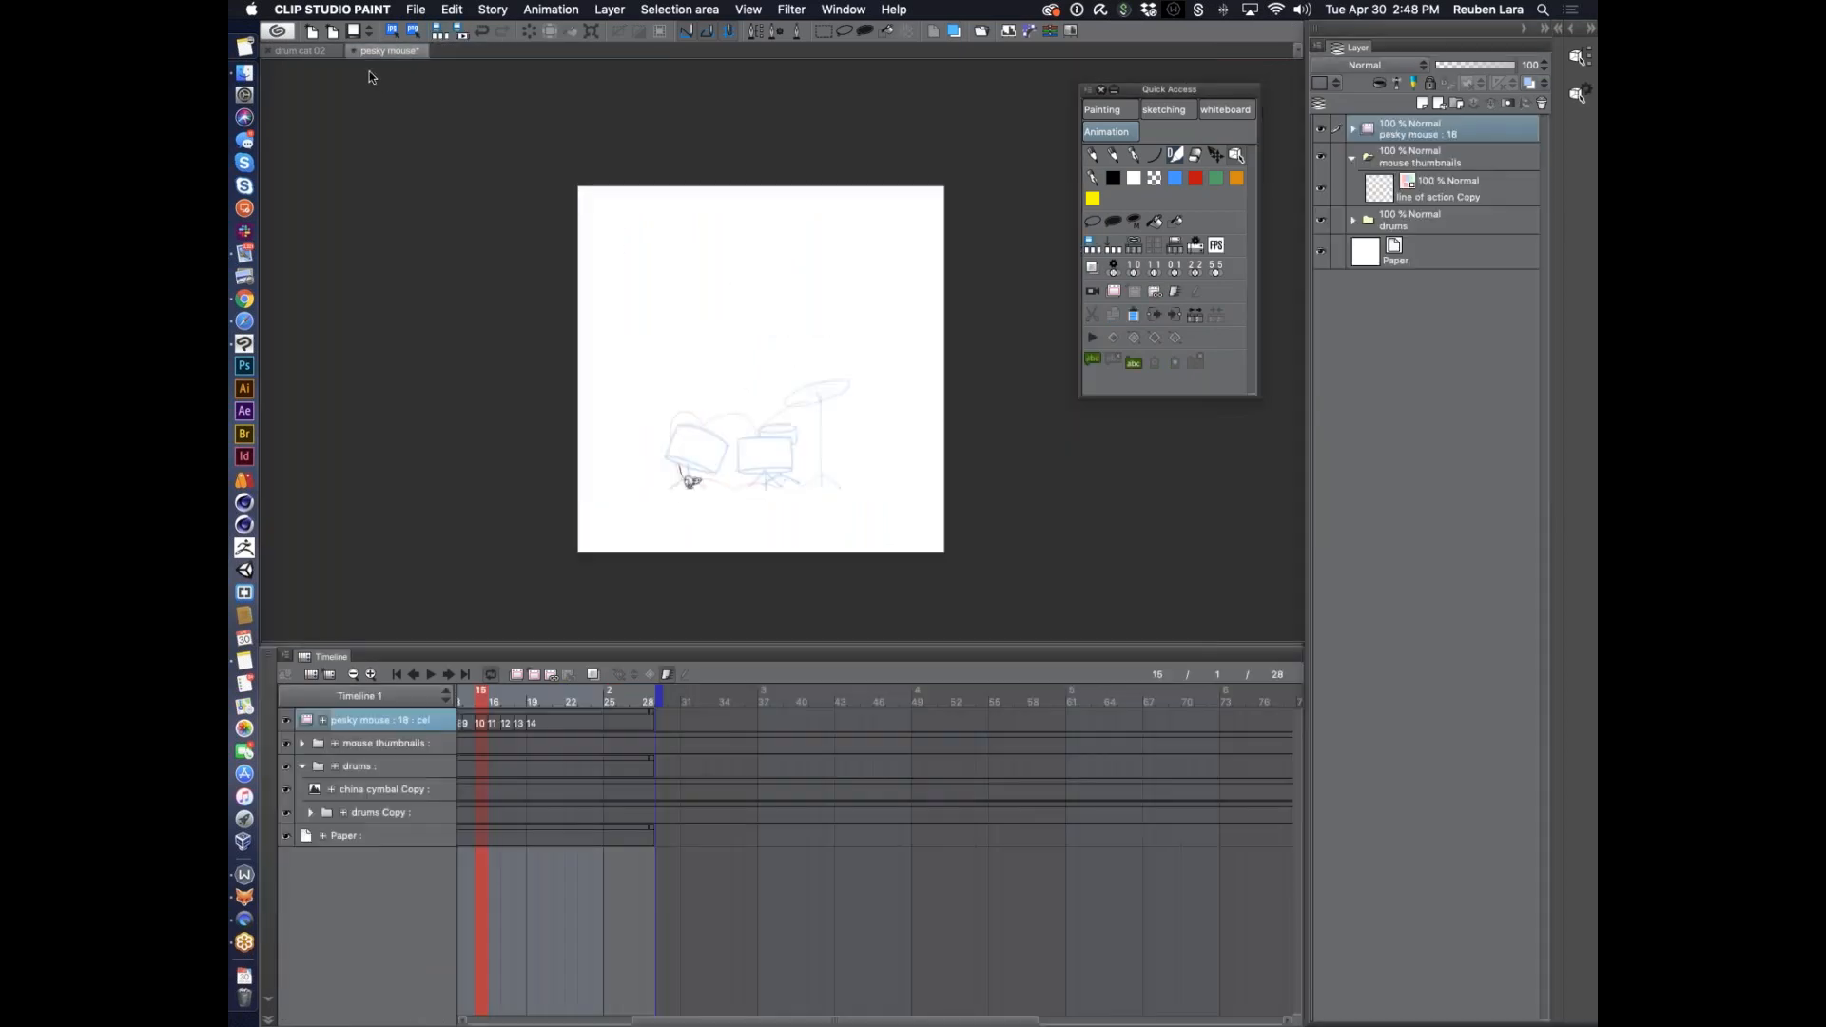
{"action": "left_click", "coordinate": [352, 51]}
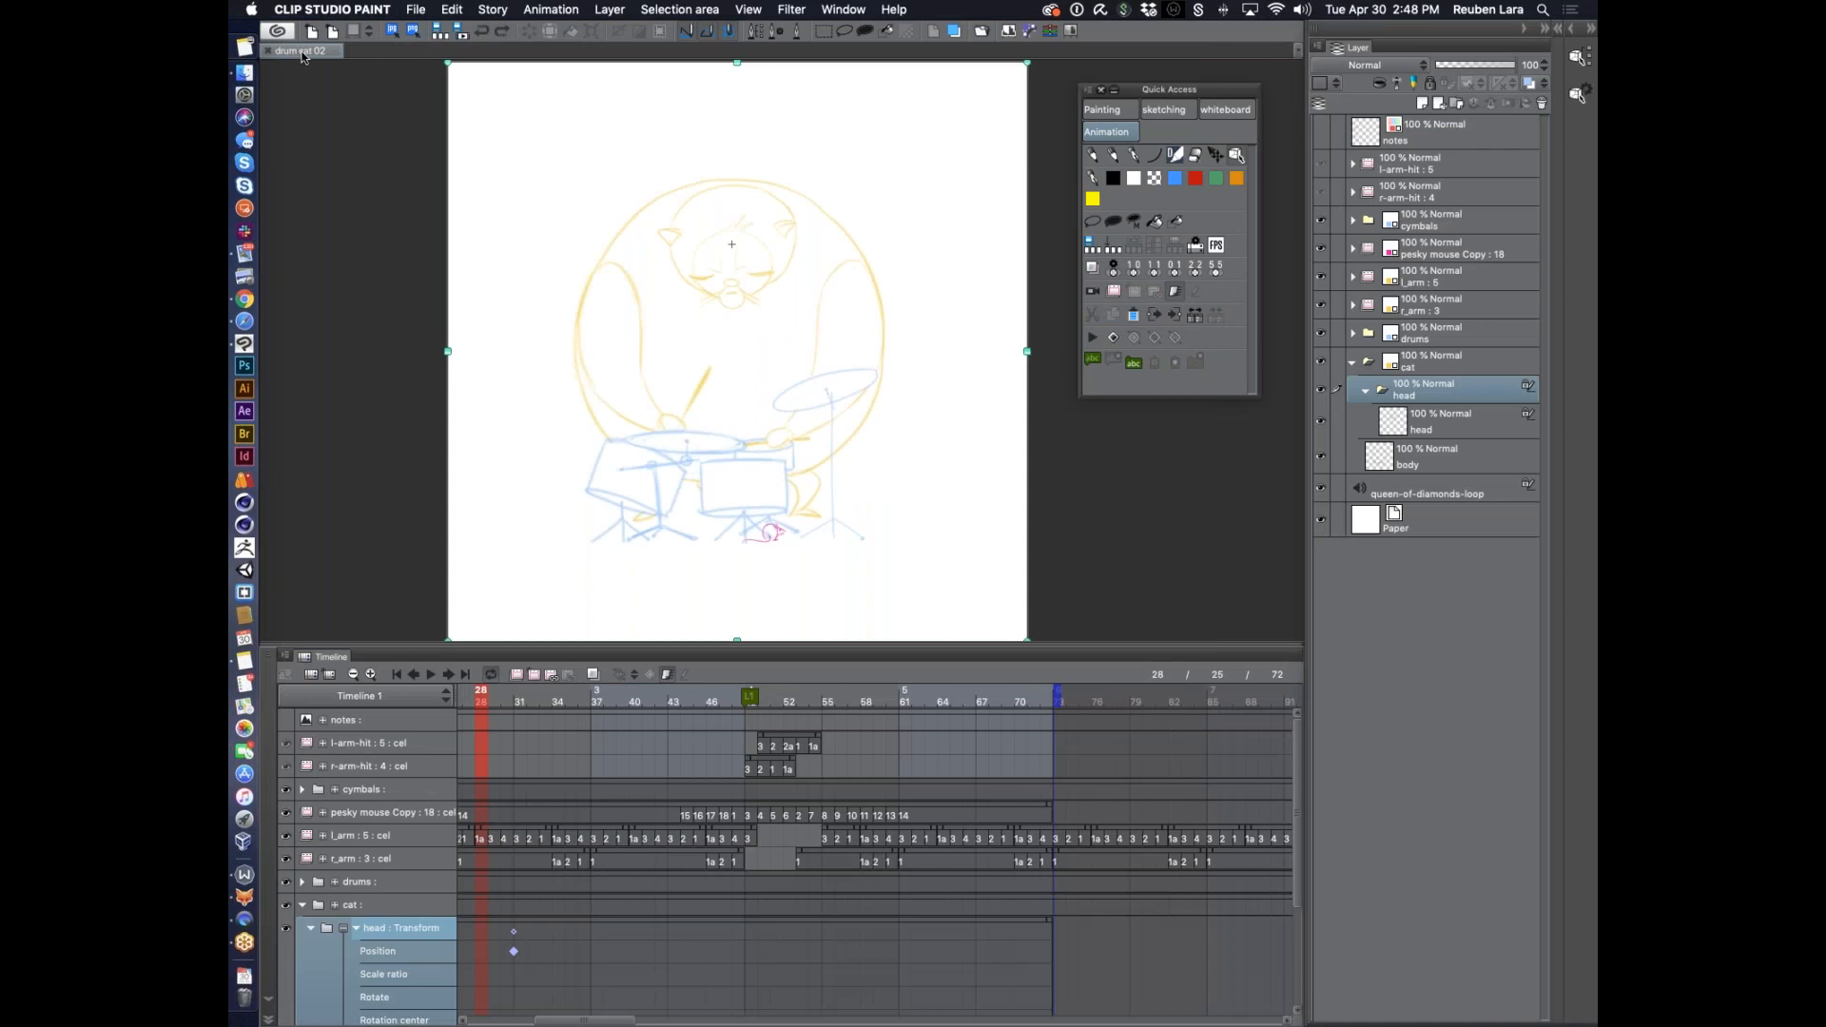
{"action": "key", "text": "super+w"}
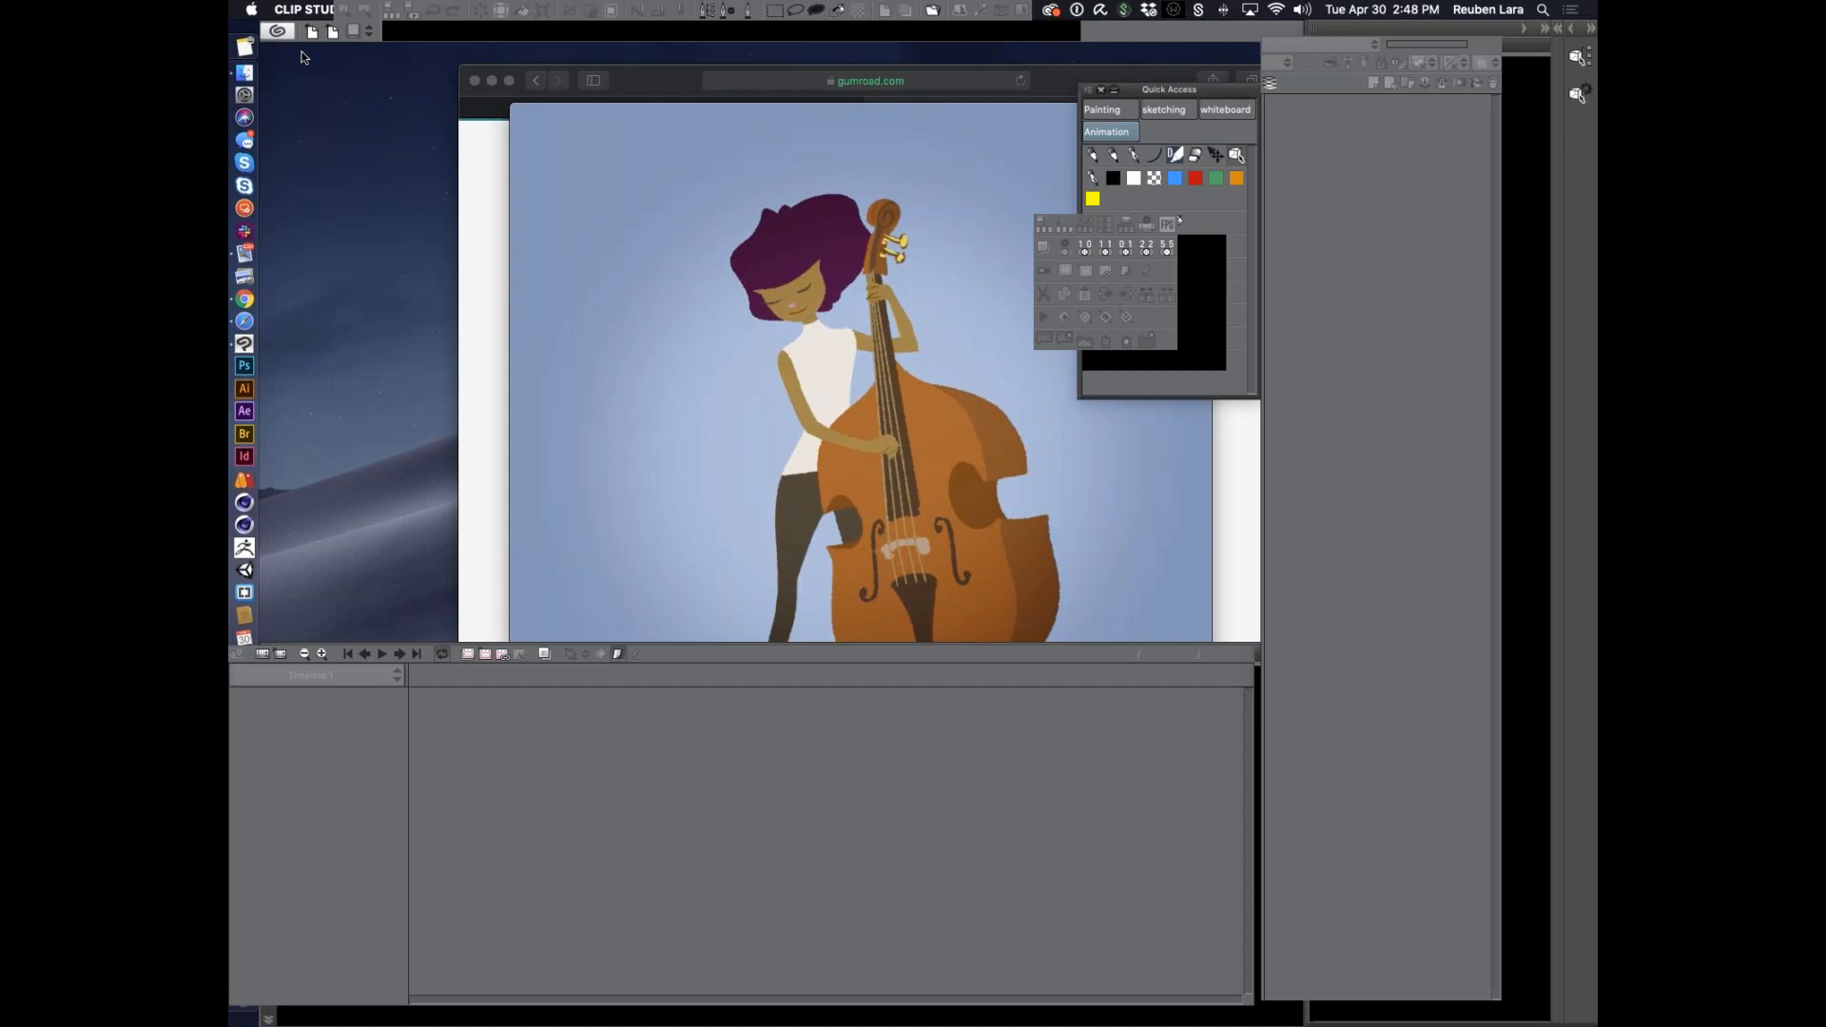
{"action": "key", "text": "super+q"}
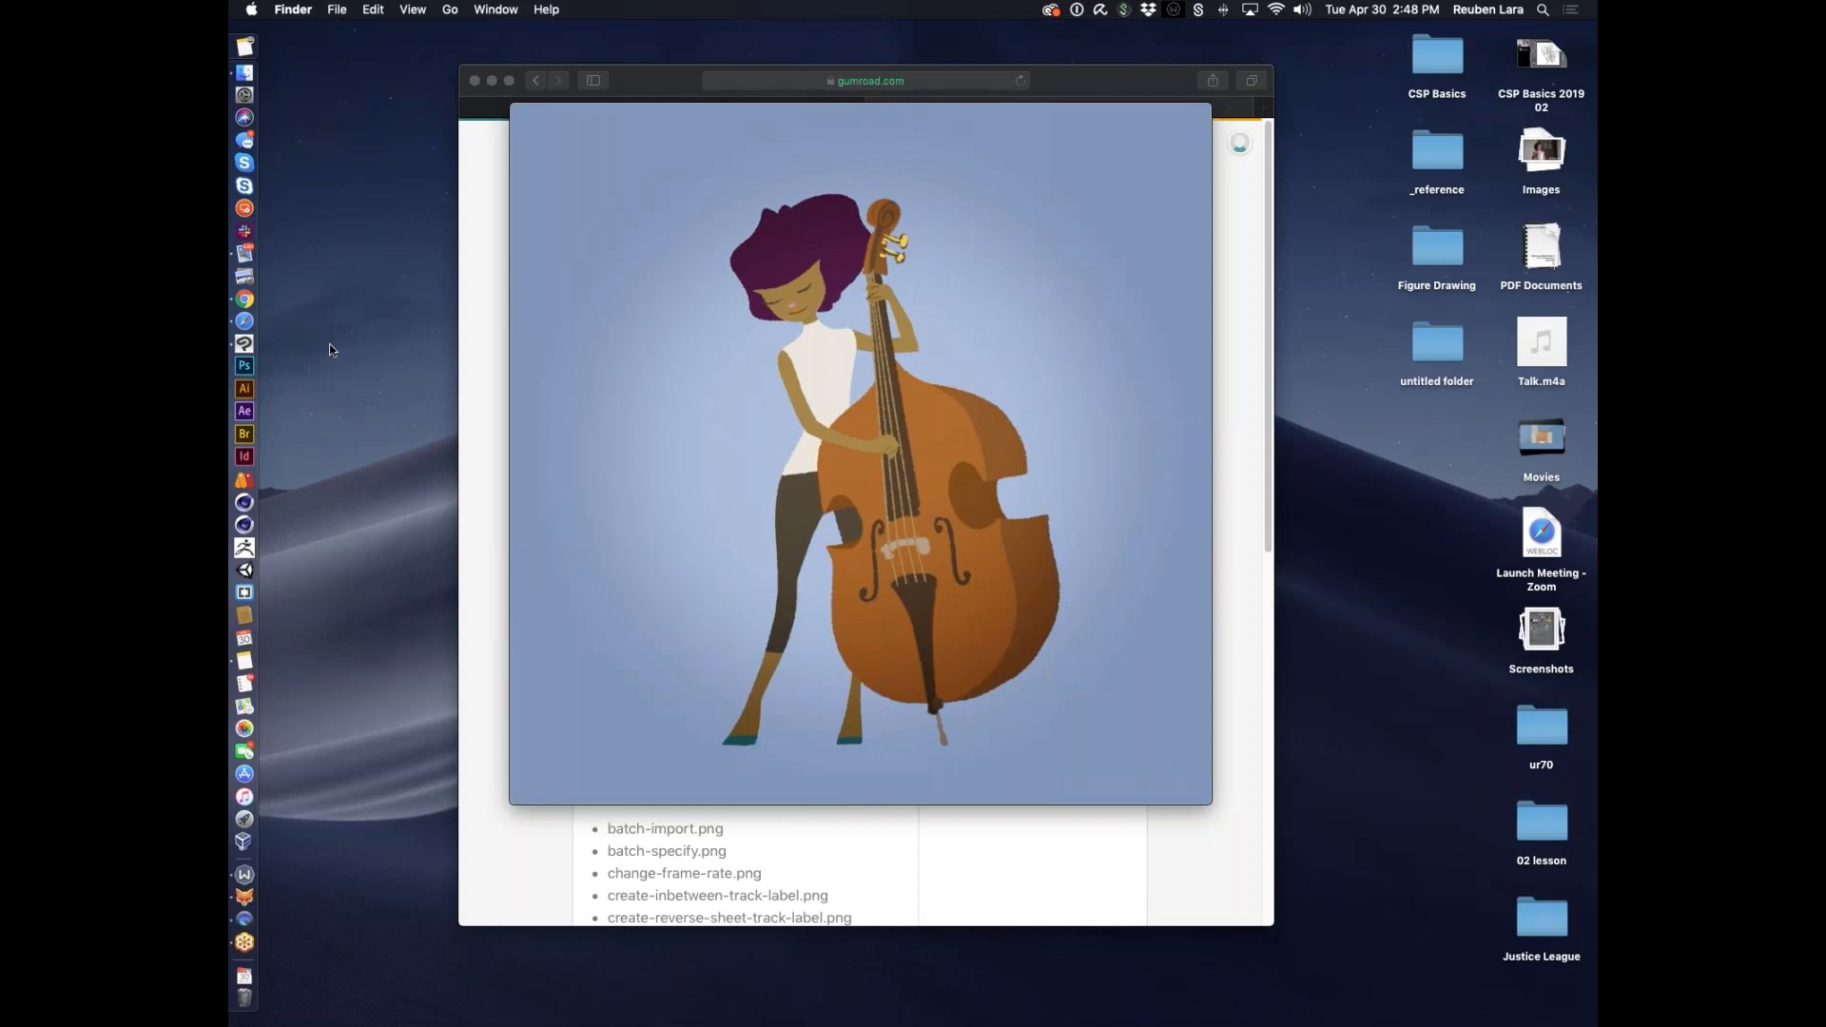
Launch Clip Studio Paint again
{"action": "right_click", "coordinate": [243, 344]}
{"action": "left_click", "coordinate": [310, 358]}
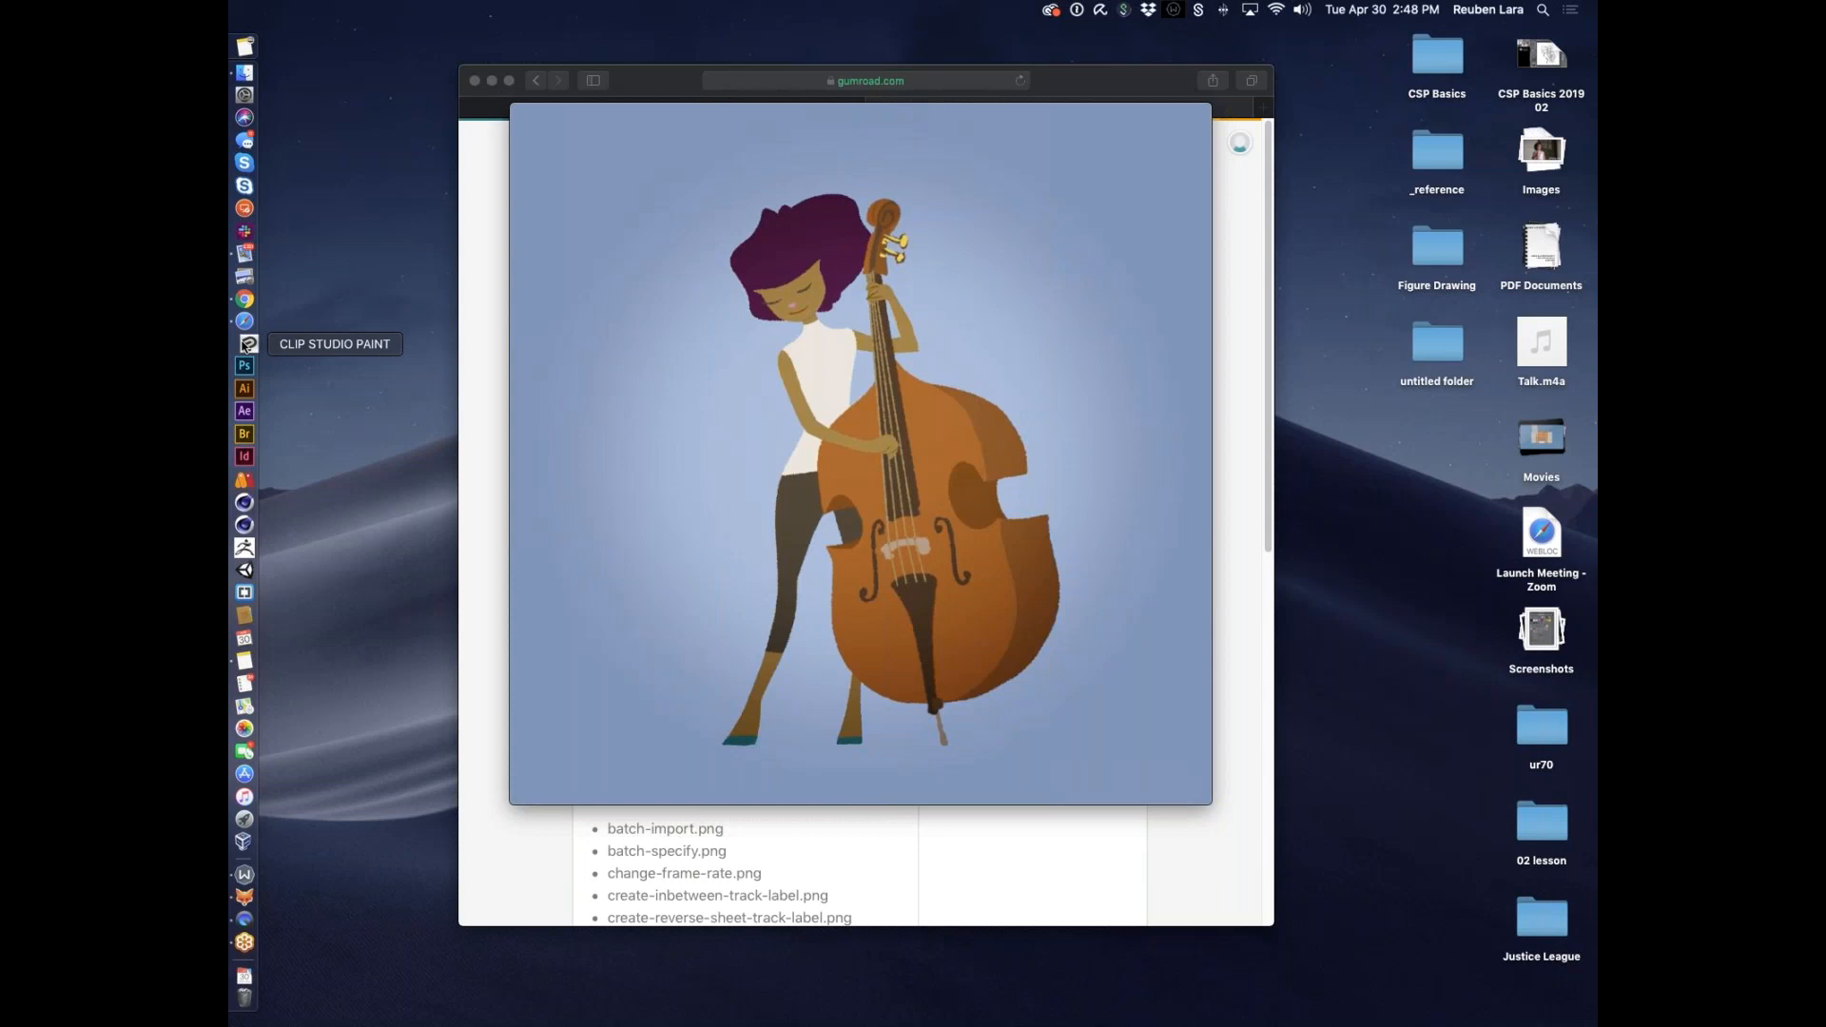
Bring up Clip Studio Paint and reopen the recent drum cat 02 document
{"action": "left_click", "coordinate": [244, 344]}
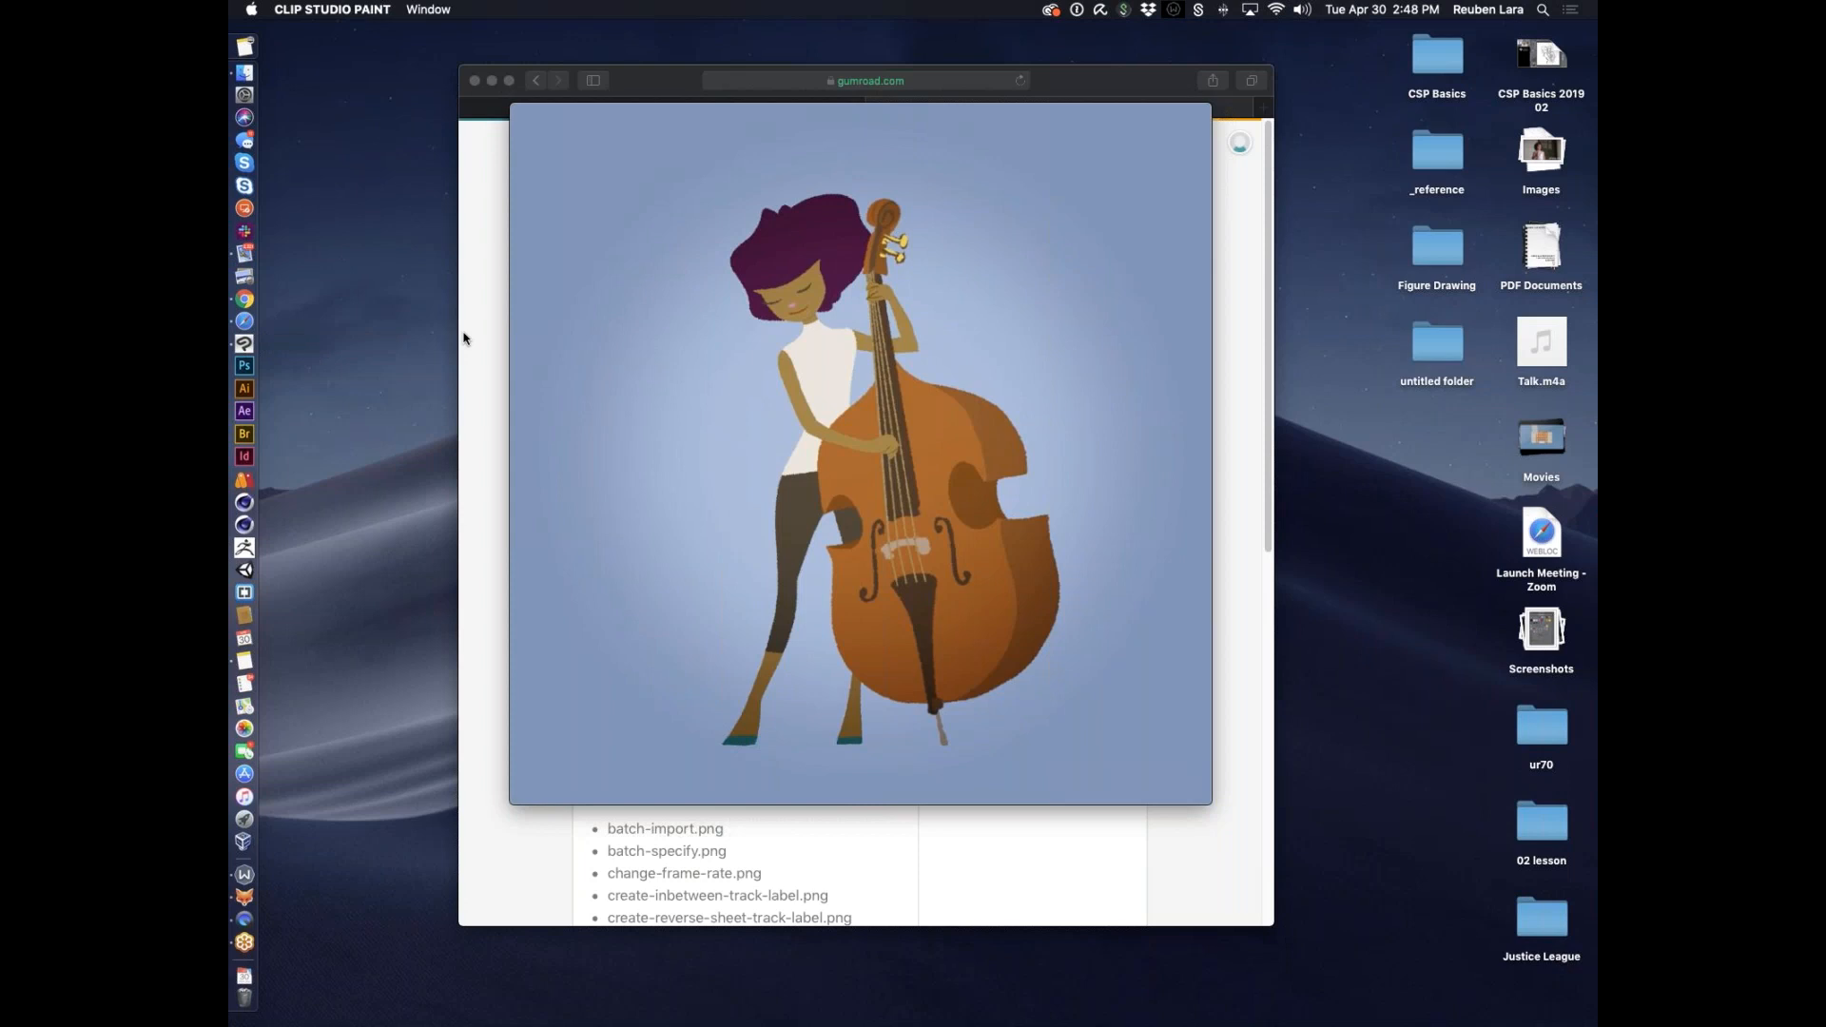
{"action": "left_click", "coordinate": [246, 346]}
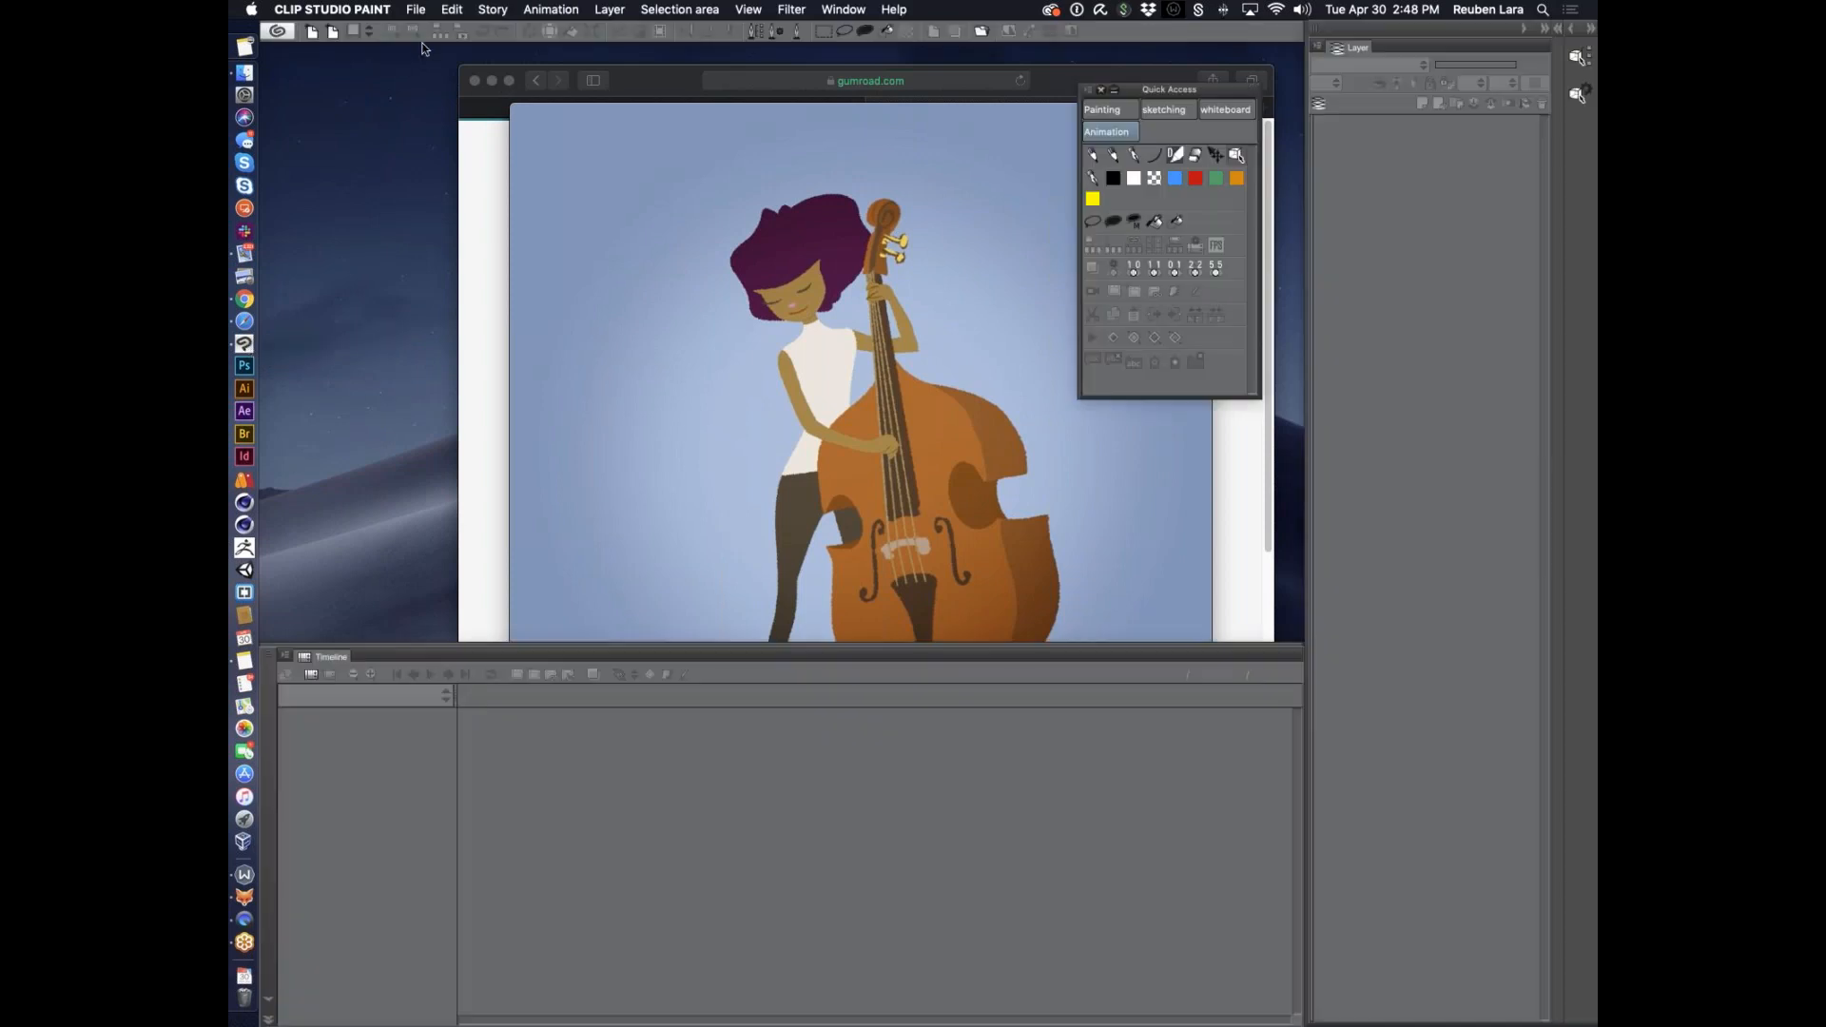
{"action": "left_click", "coordinate": [415, 9]}
{"action": "mouse_move", "coordinate": [469, 80]}
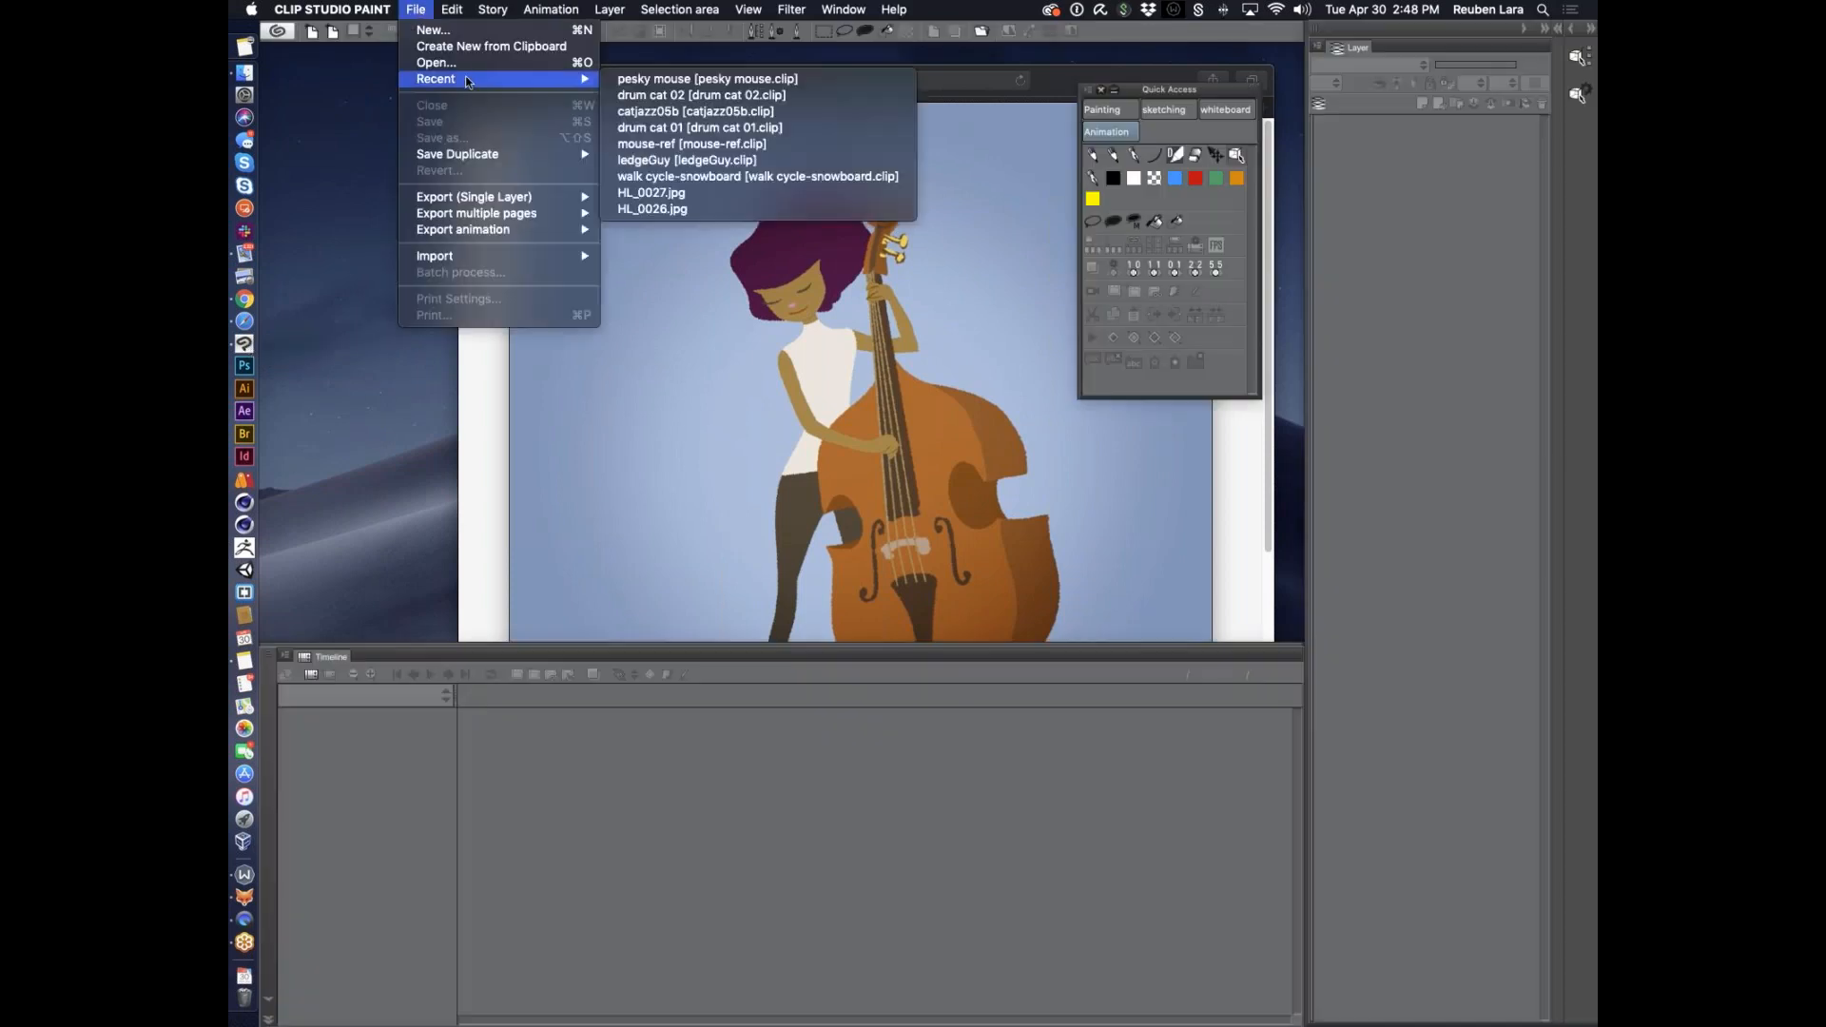
{"action": "left_click", "coordinate": [705, 95]}
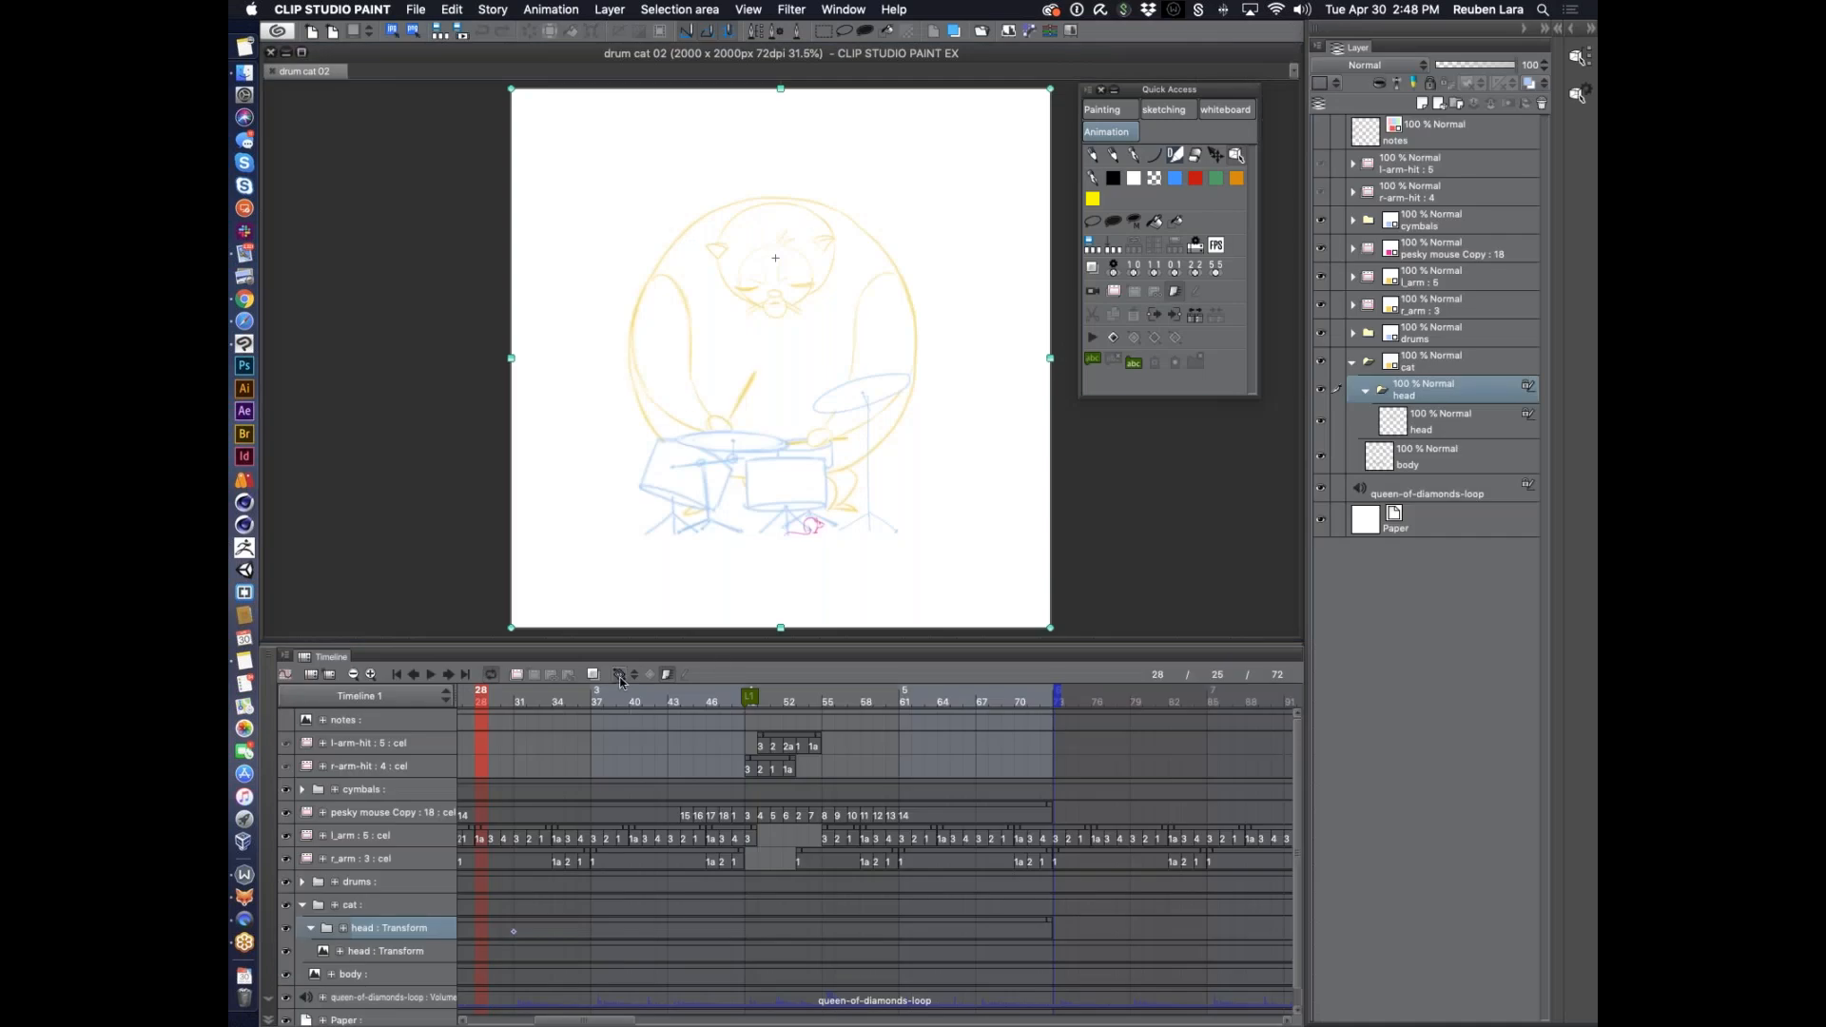
Expand the head folder's Transform properties and nudge the head slightly downward at frame 28 to add a Position keyframe
{"action": "scroll", "coordinate": [876, 856], "scroll_direction": "down", "scroll_amount": 1}
{"action": "scroll", "coordinate": [875, 856], "scroll_direction": "left", "scroll_amount": 3}
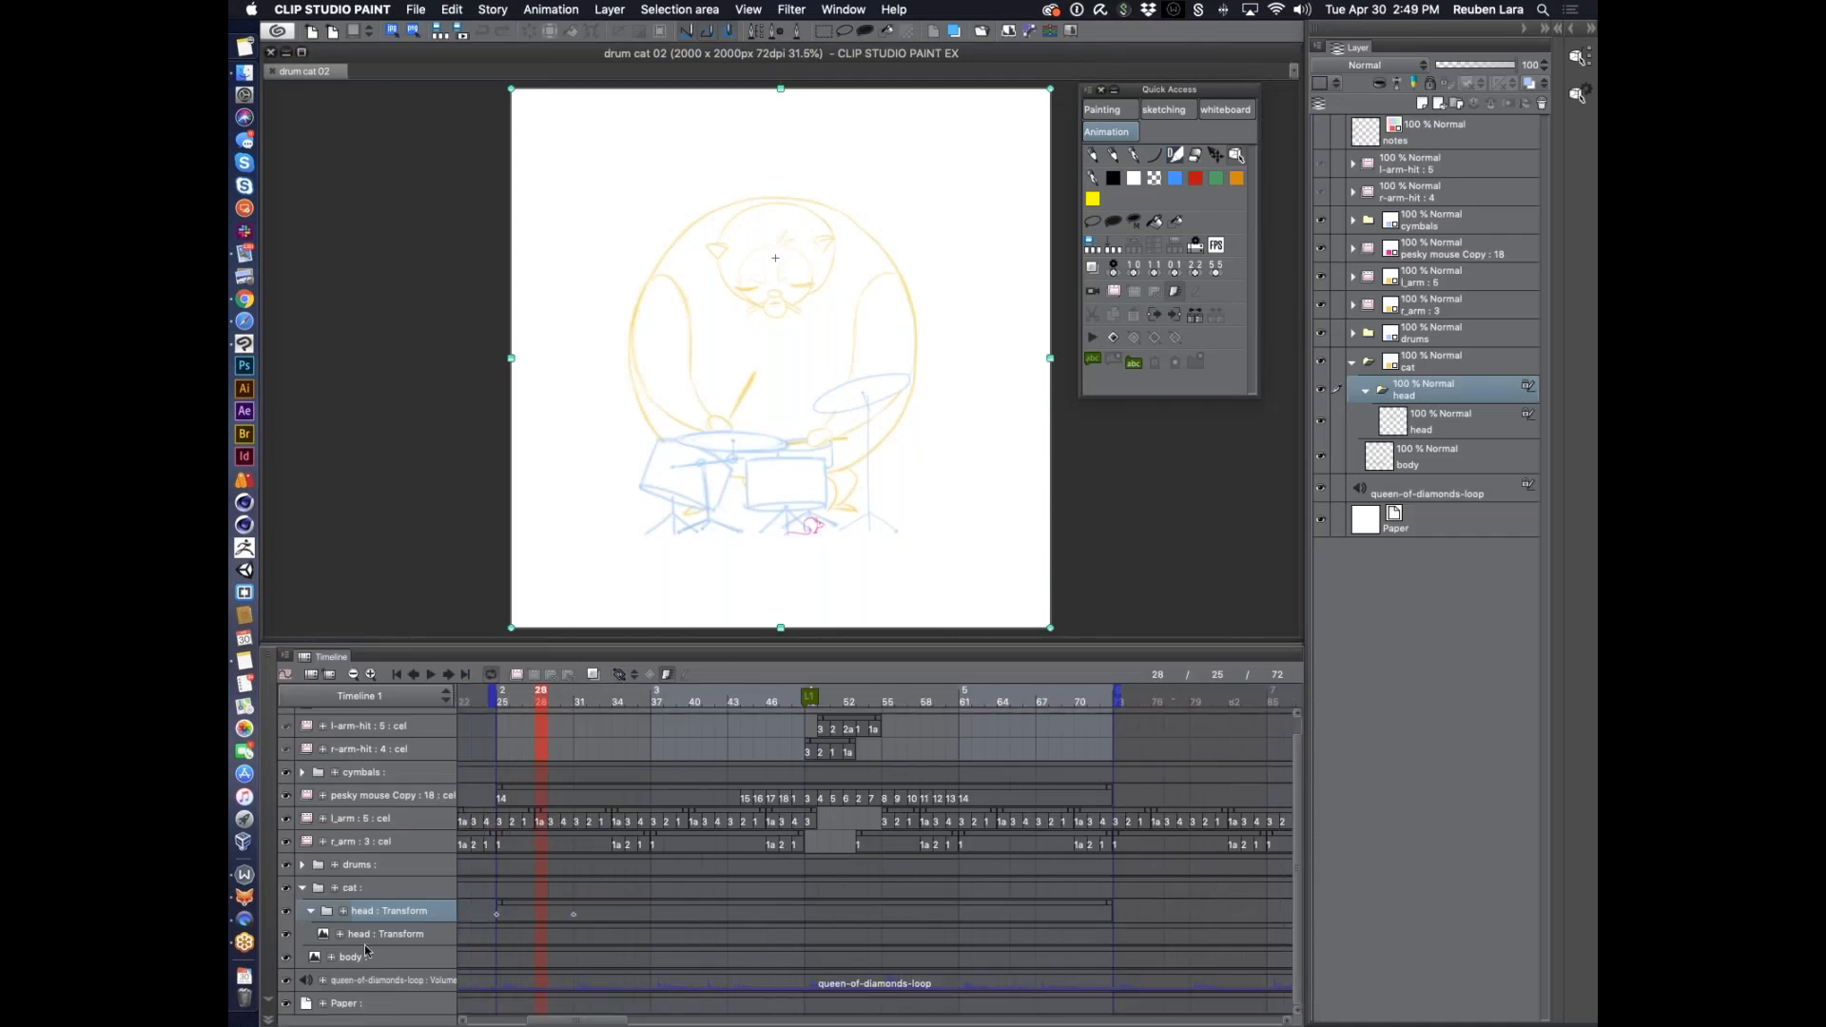
{"action": "left_click", "coordinate": [344, 913]}
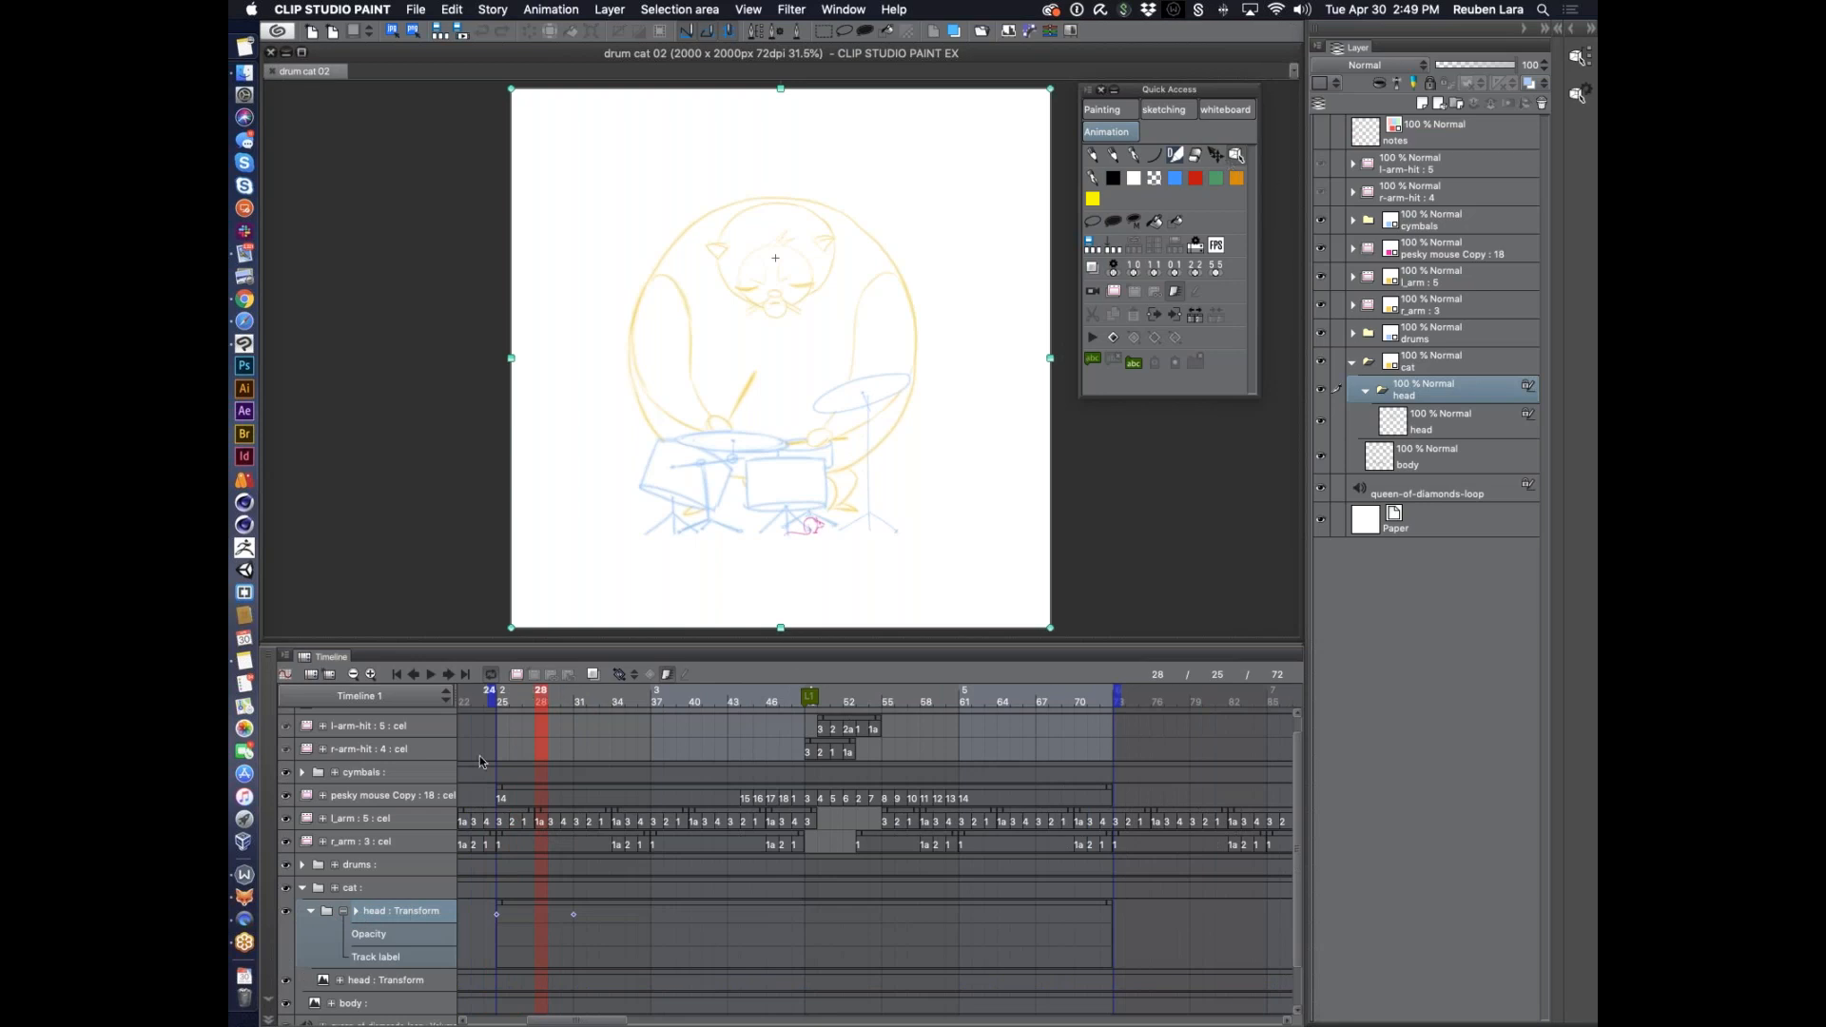
{"action": "left_click", "coordinate": [357, 913]}
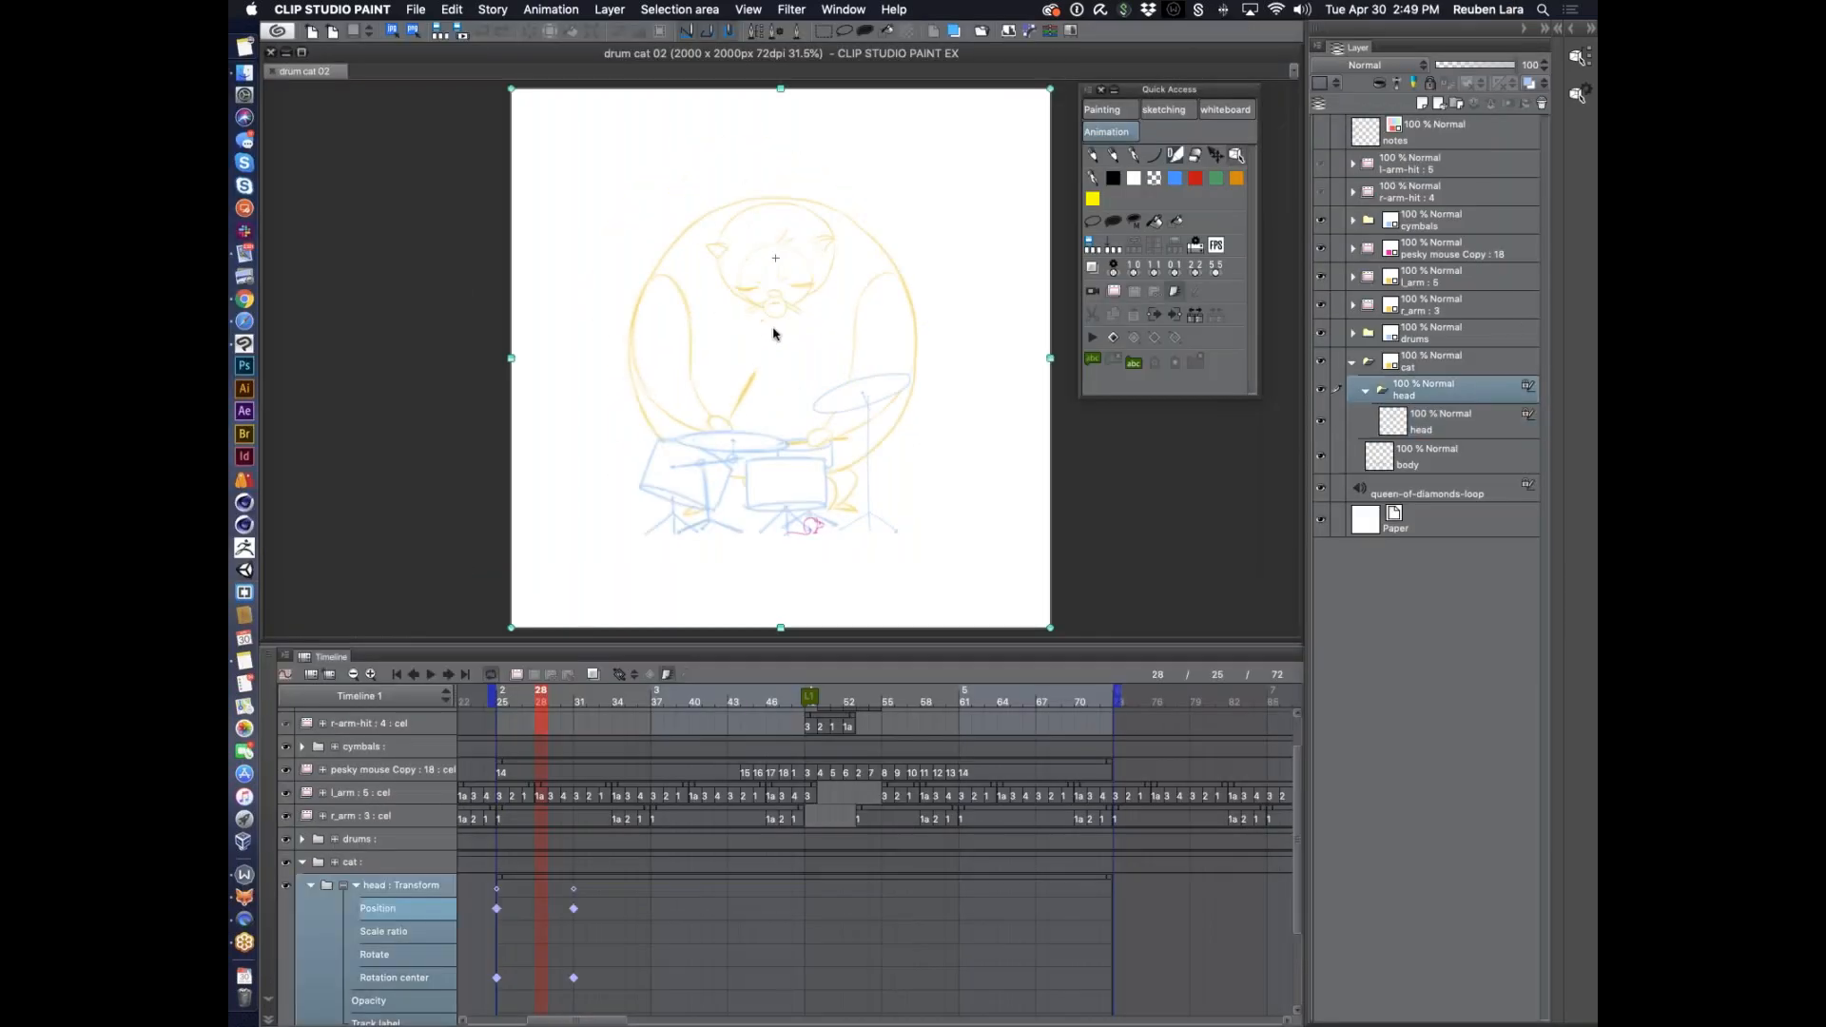
{"action": "key", "text": "Down"}
{"action": "key", "text": "Down"}
{"action": "key", "text": "Down"}
{"action": "key", "text": "Down"}
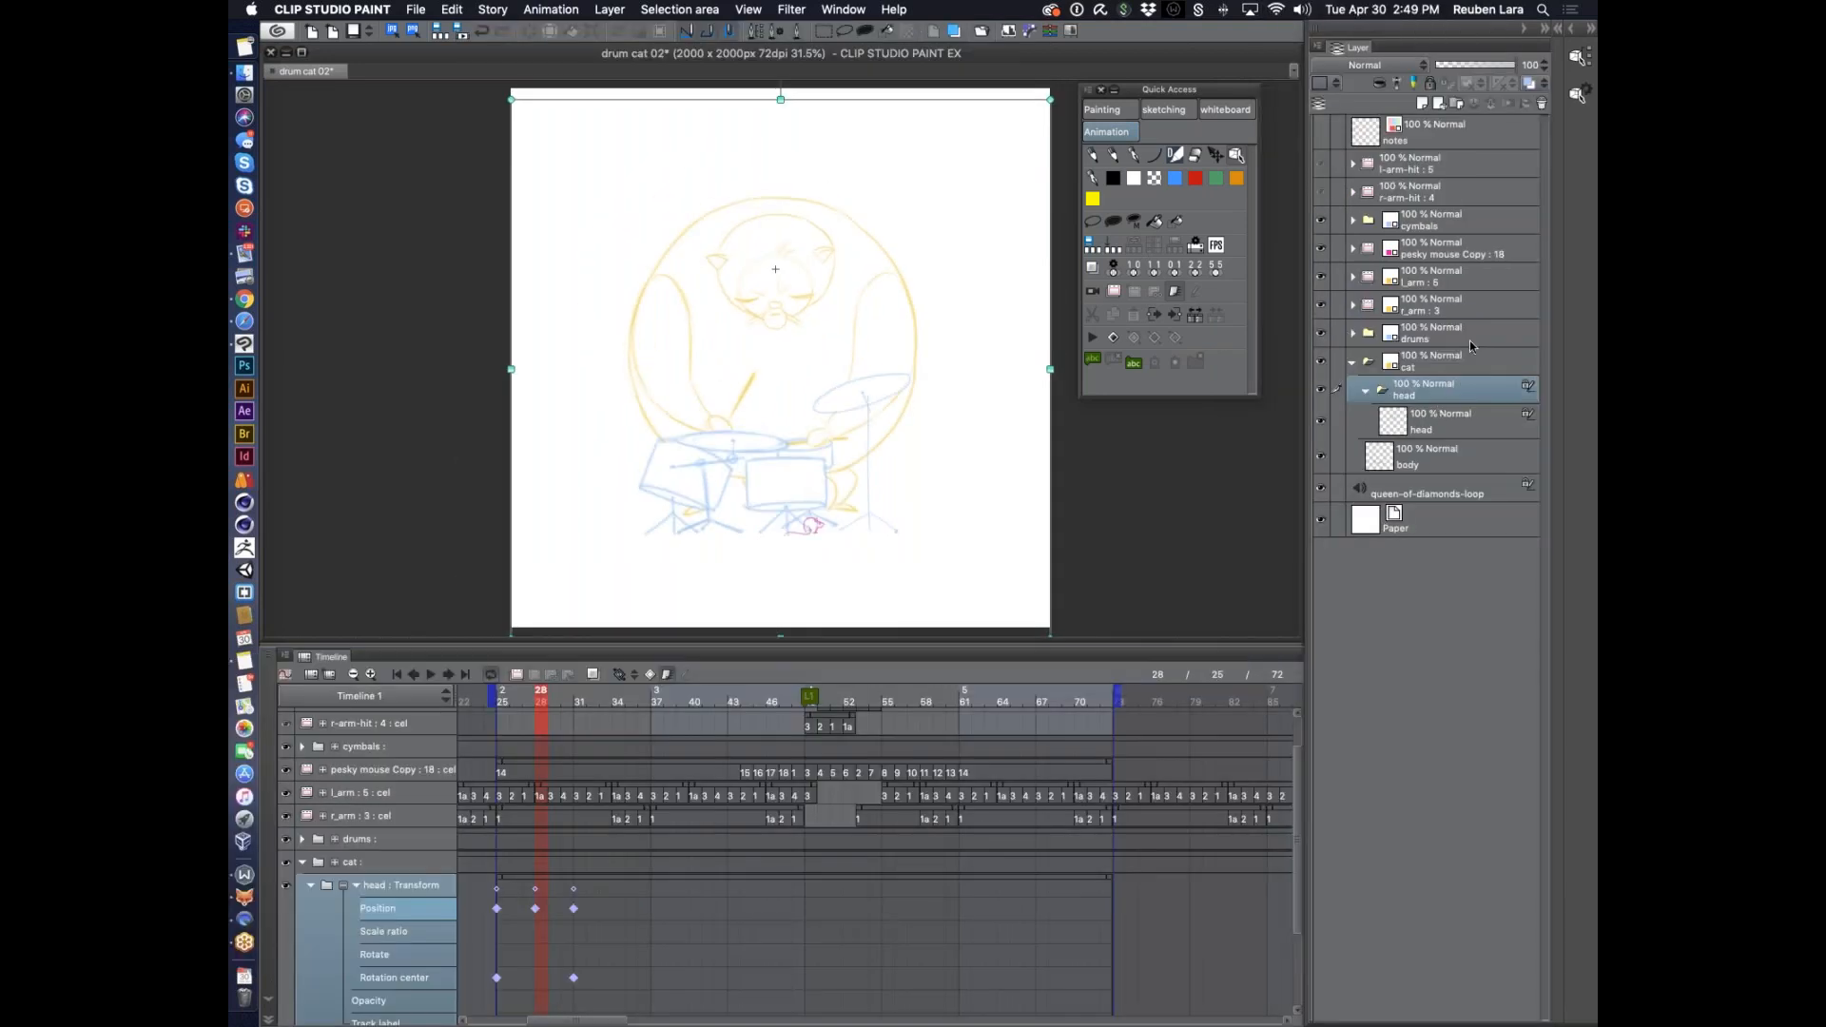
Add Rotate keyframes for the head folder at frames 25 and 31
{"action": "left_click", "coordinate": [521, 698]}
{"action": "mouse_move", "coordinate": [521, 698]}
{"action": "left_mouse_down"}
{"action": "mouse_move", "coordinate": [575, 699]}
{"action": "mouse_move", "coordinate": [489, 702]}
{"action": "mouse_move", "coordinate": [575, 701]}
{"action": "mouse_move", "coordinate": [478, 702]}
{"action": "mouse_move", "coordinate": [552, 704]}
{"action": "mouse_move", "coordinate": [498, 703]}
{"action": "left_mouse_up"}
{"action": "left_click", "coordinate": [409, 954]}
{"action": "left_click", "coordinate": [618, 674]}
{"action": "left_click", "coordinate": [581, 698]}
{"action": "left_click", "coordinate": [619, 674]}
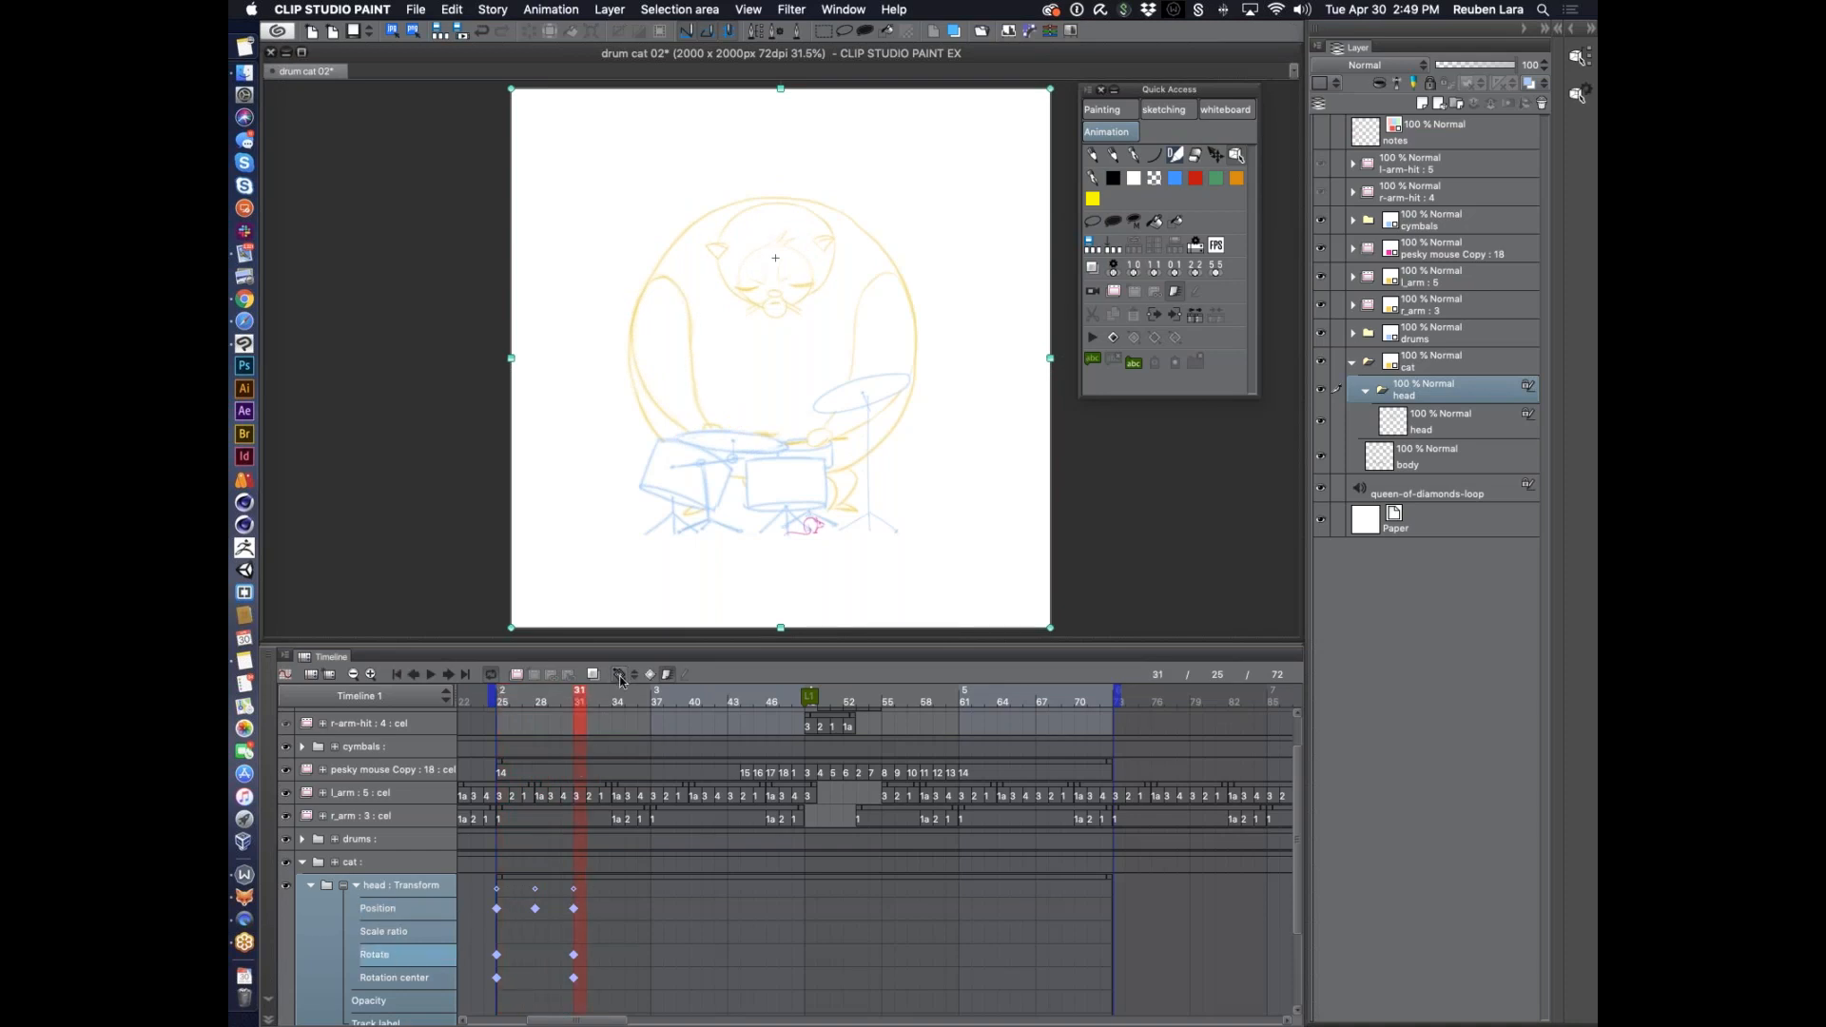
Rotate the head folder slightly counterclockwise at frame 28 and scrub the timeline to check the motion
{"action": "left_click", "coordinate": [540, 700]}
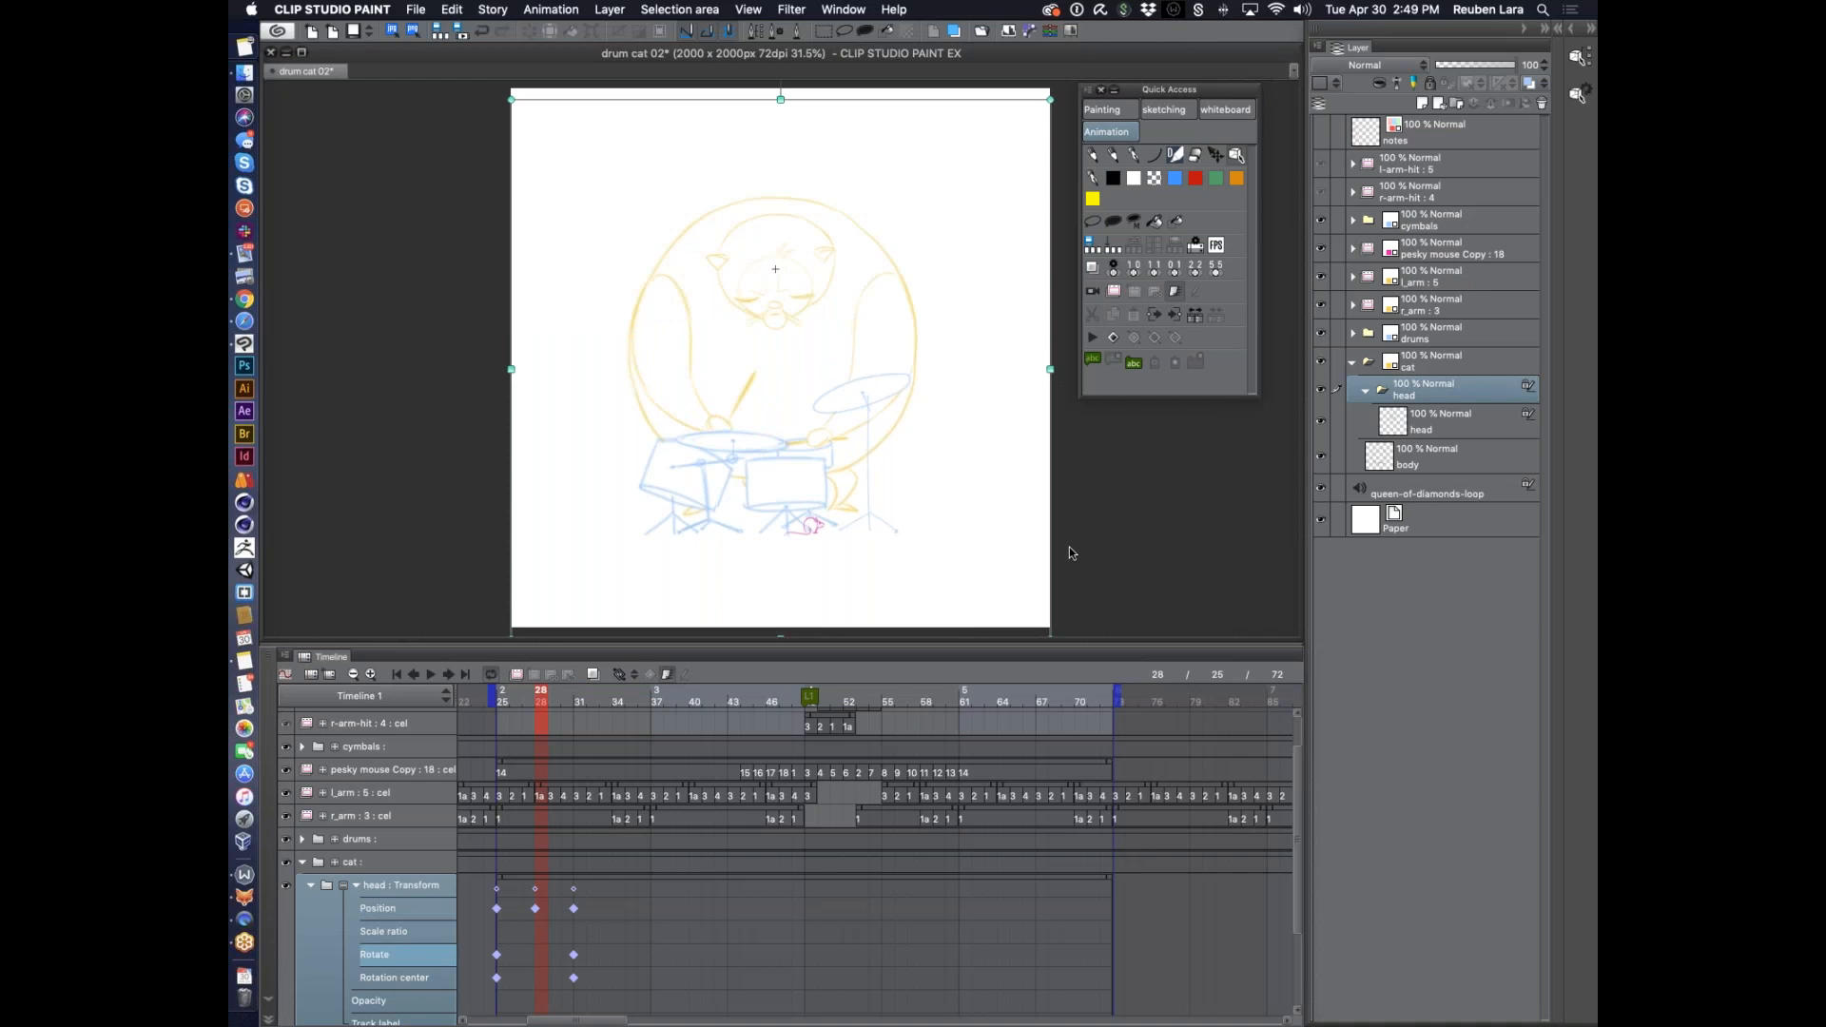
{"action": "key", "text": "space"}
{"action": "left_click_drag", "start_coordinate": [1063, 601], "coordinate": [1048, 556]}
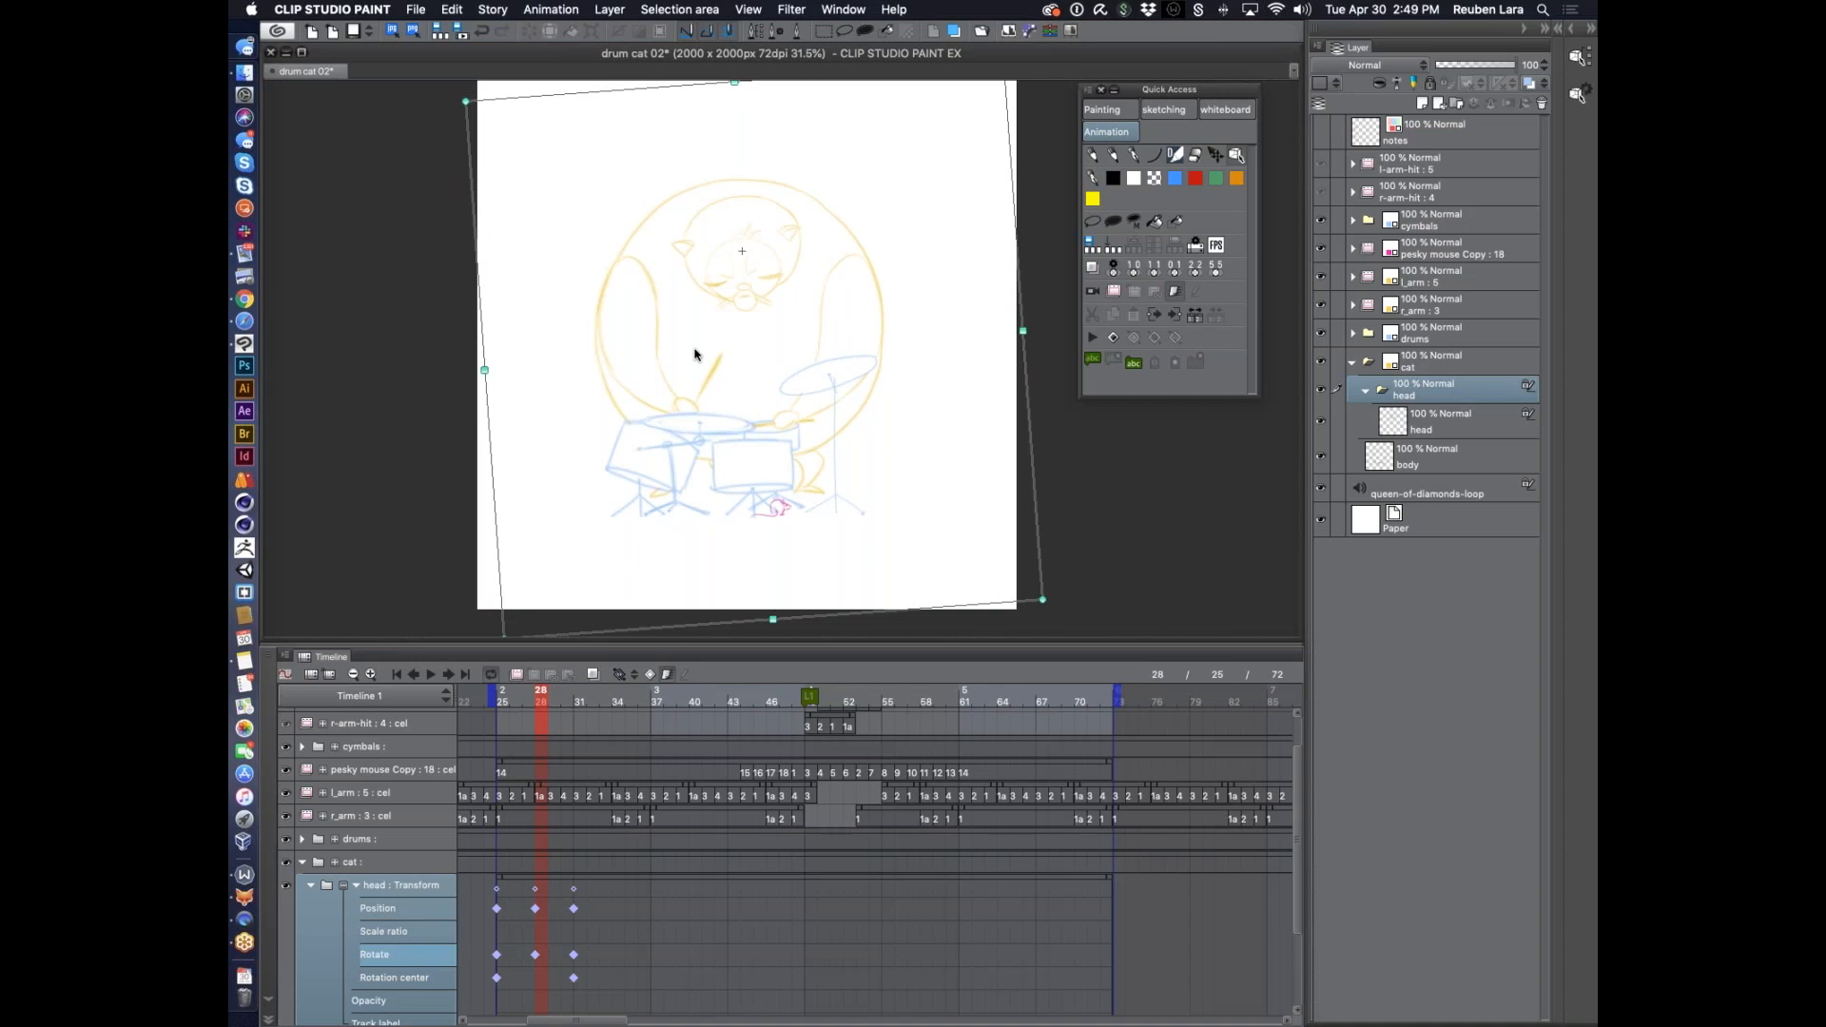
{"action": "left_click_drag", "start_coordinate": [520, 696], "coordinate": [572, 700]}
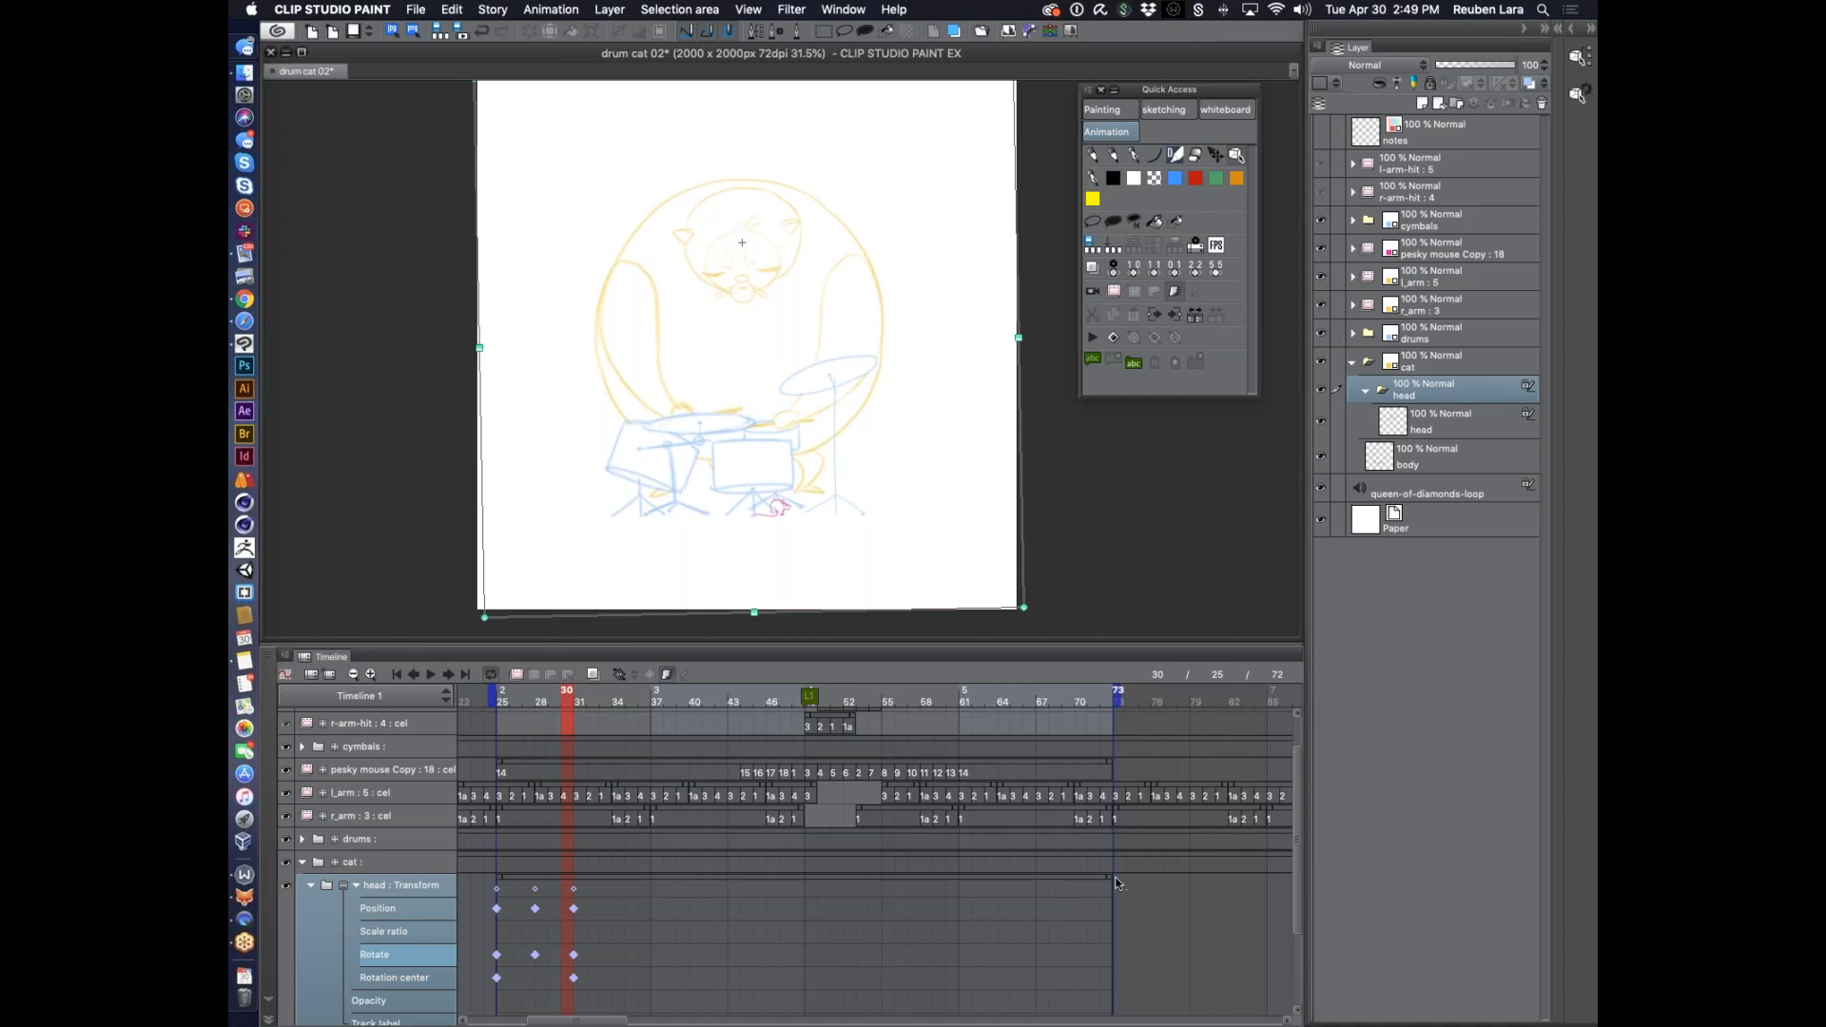
Trim the head folder's clip to end just before frame 31 and paste a copy of it at frame 31
{"action": "left_click", "coordinate": [576, 698]}
{"action": "left_click", "coordinate": [1179, 311]}
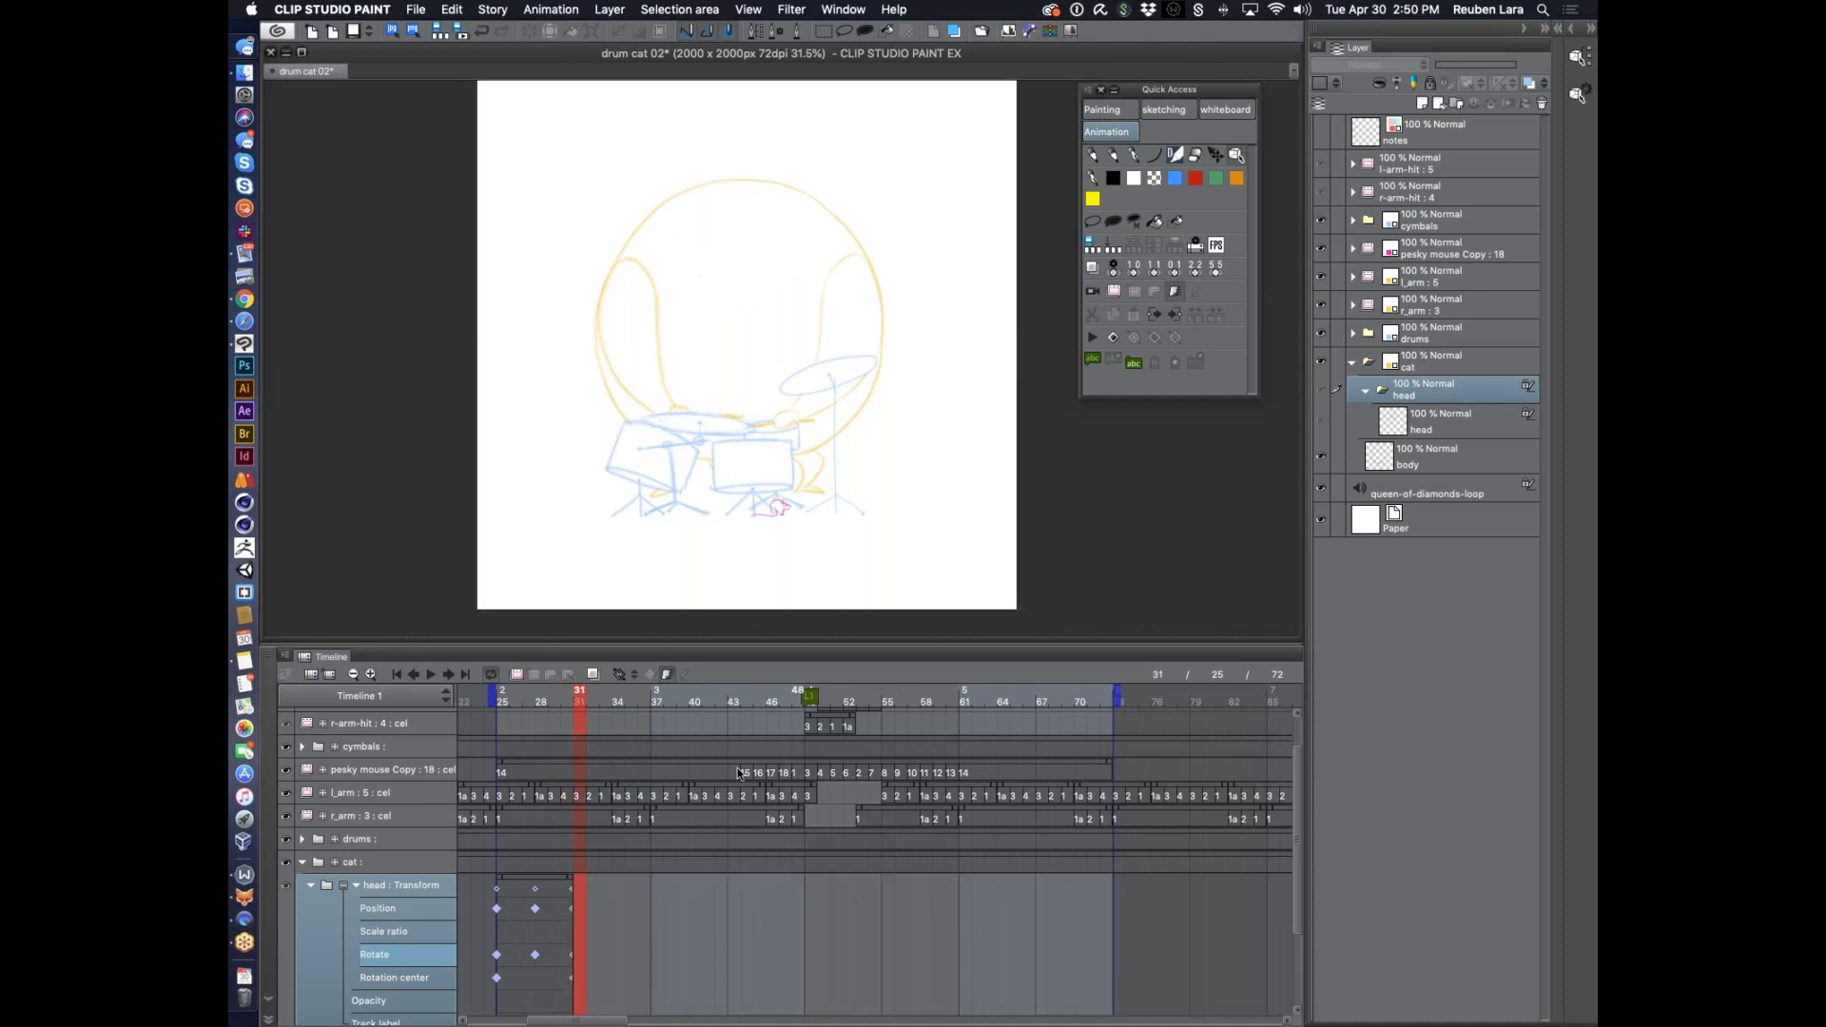
{"action": "left_click", "coordinate": [541, 879]}
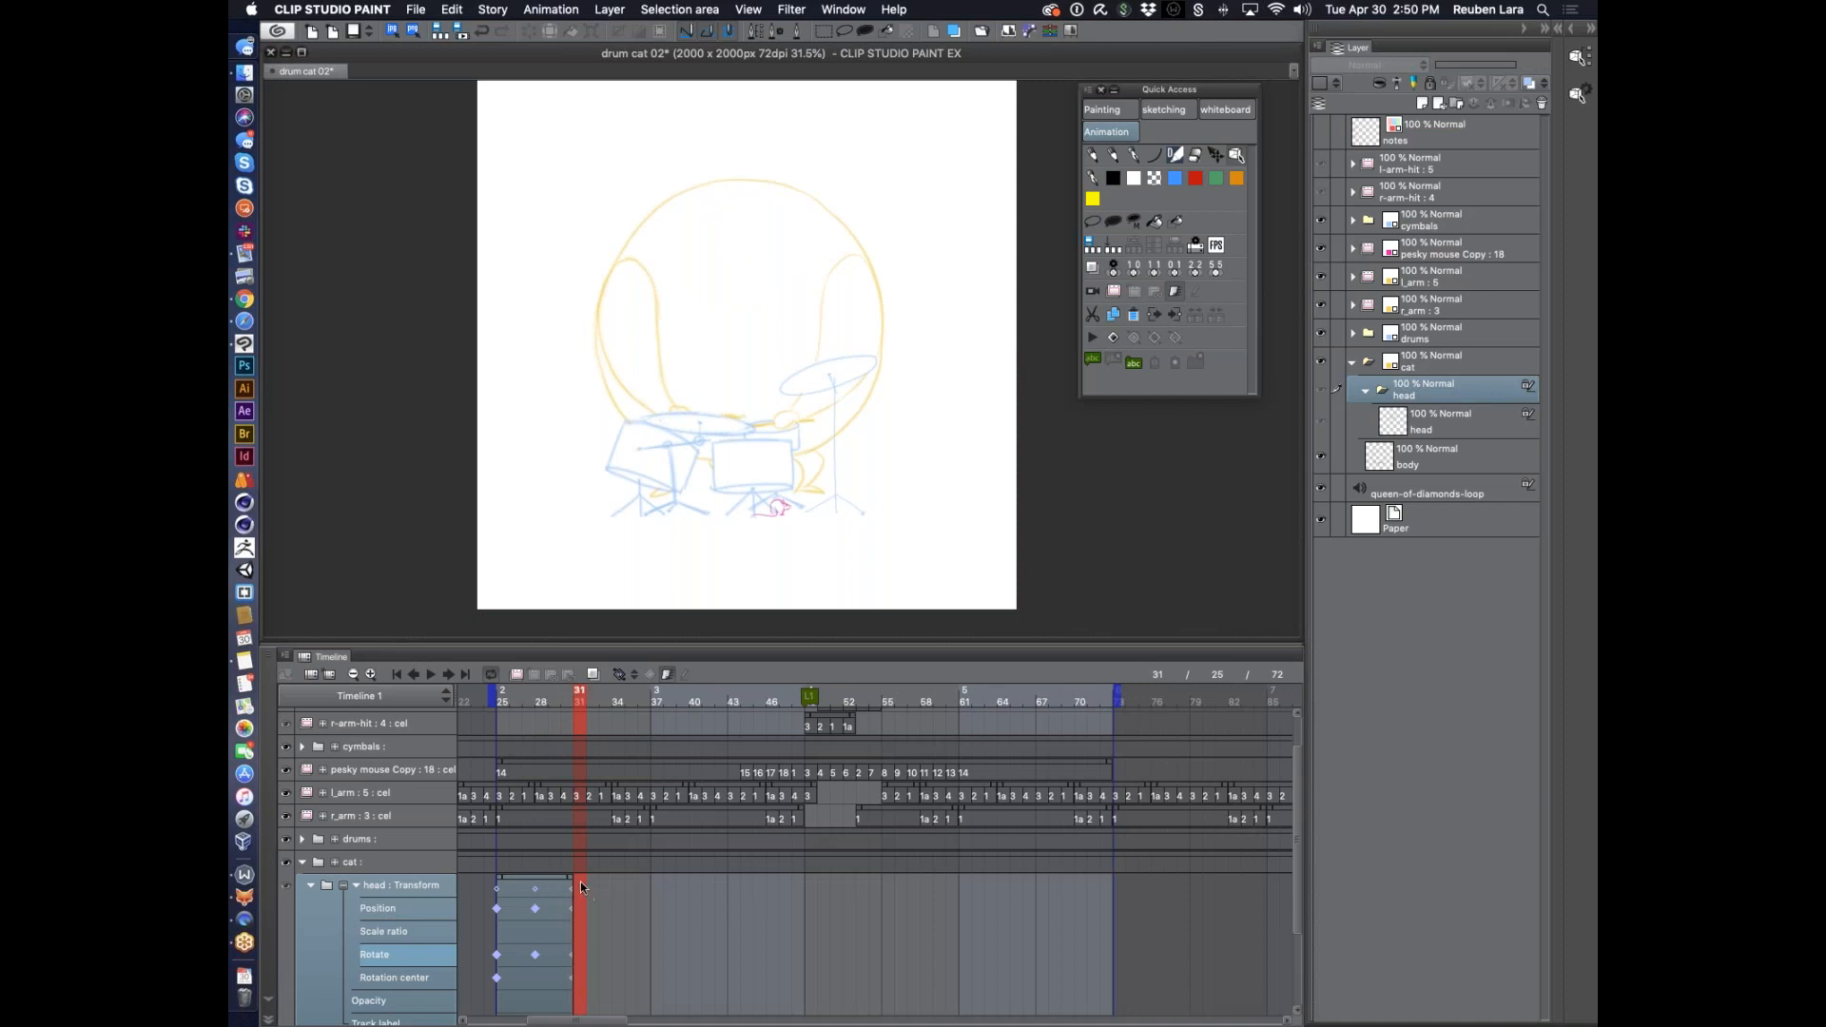
{"action": "key", "text": "ctrl+v"}
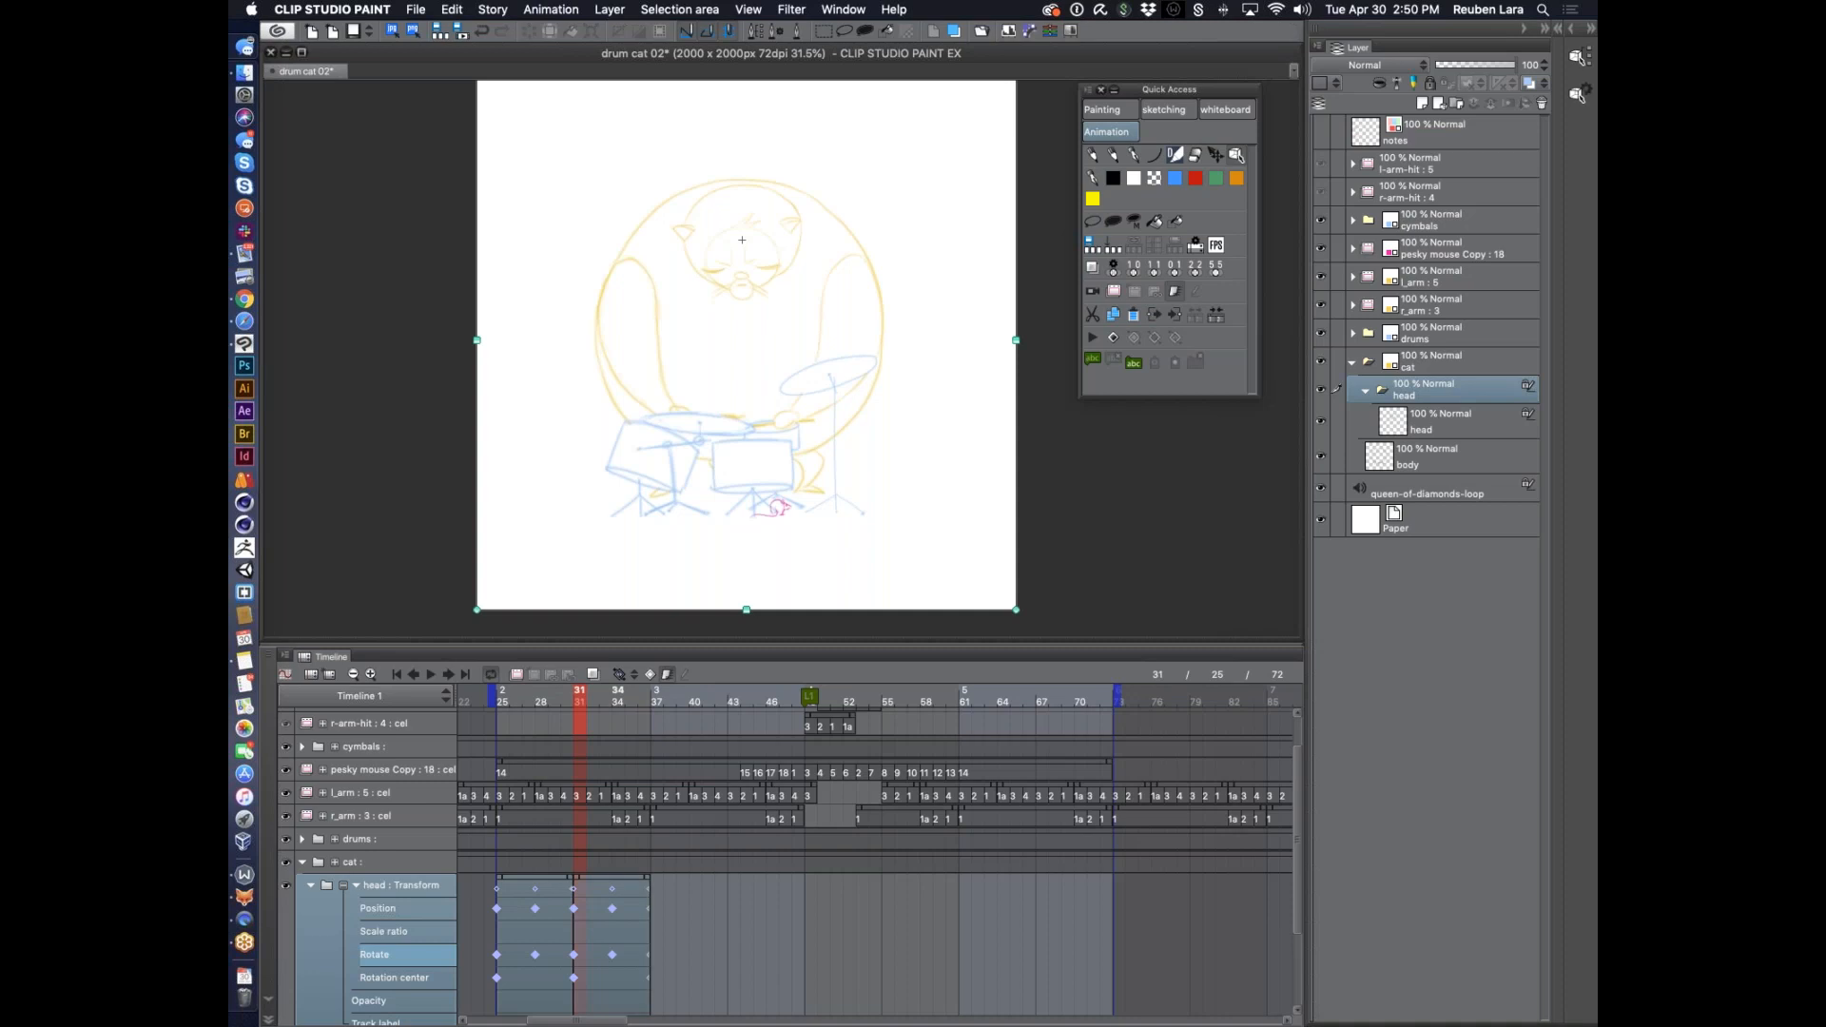
Paste repeated copies of the head clip at frames 37, 49 and 61 to fill the timeline through frame 72
{"action": "left_click", "coordinate": [654, 881]}
{"action": "key", "text": "ctrl+v"}
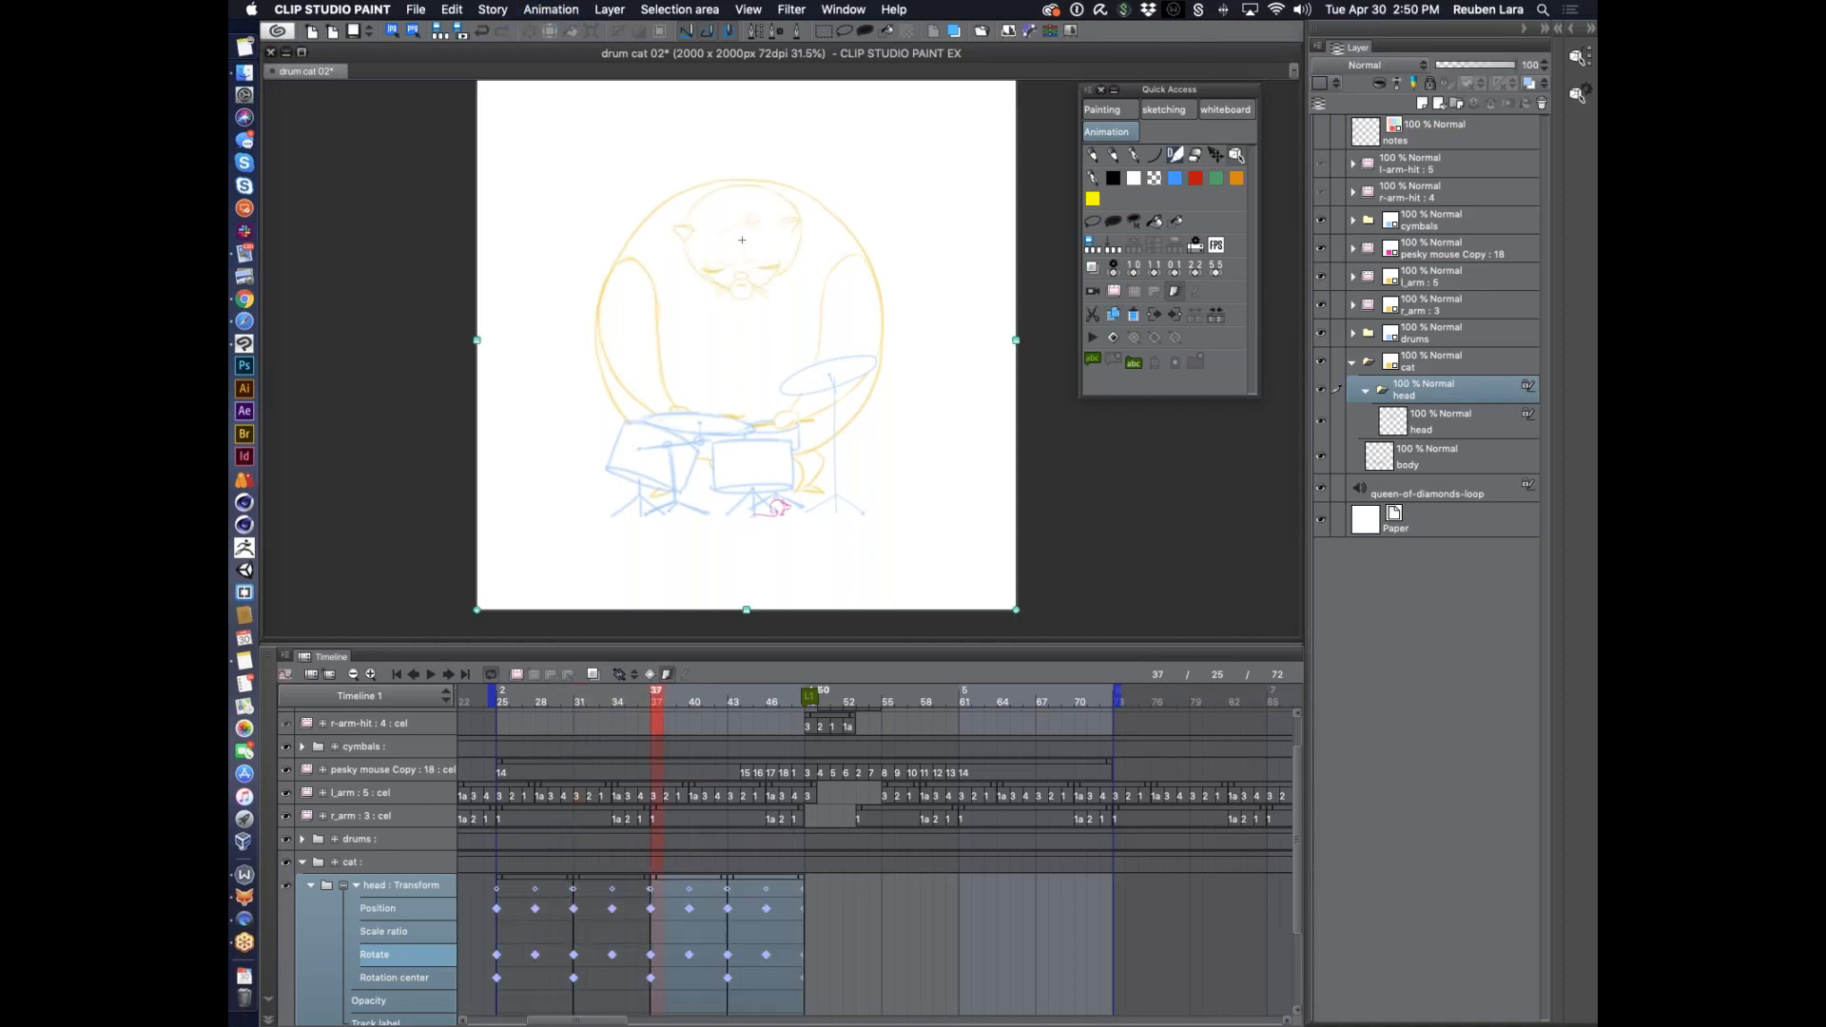
{"action": "key", "text": "ctrl+v"}
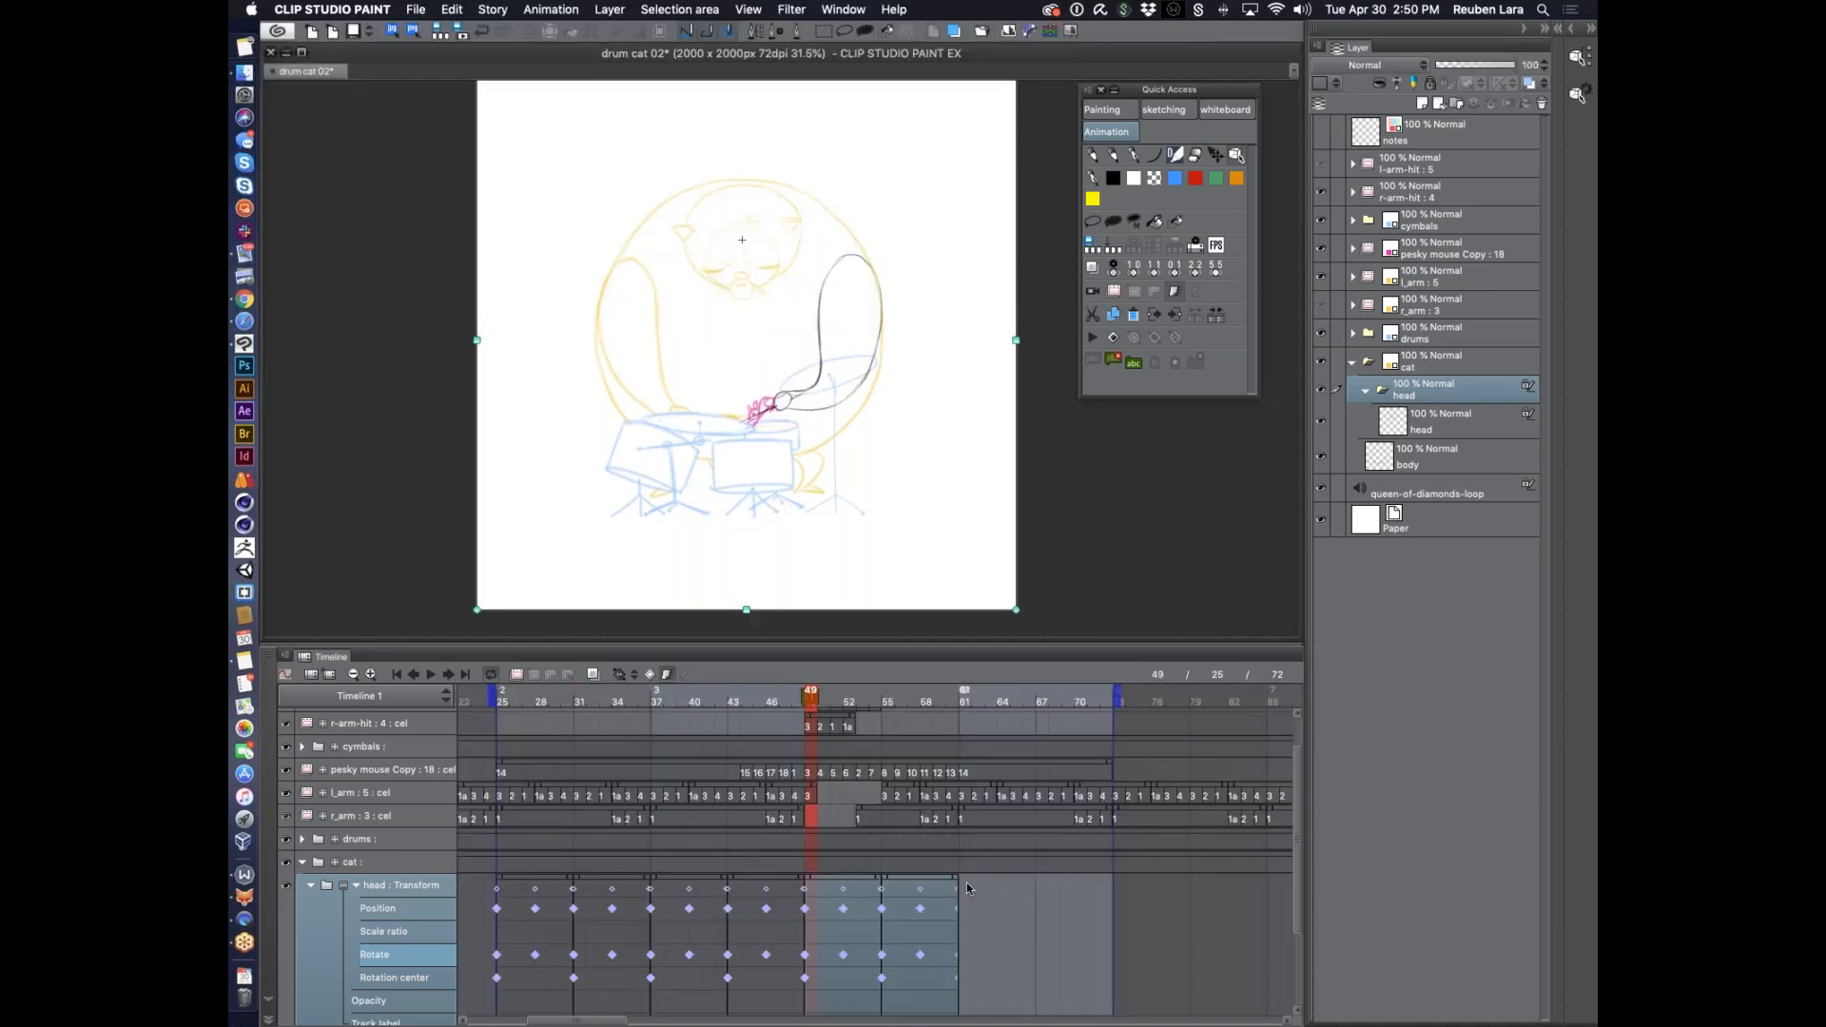
{"action": "left_click", "coordinate": [966, 882]}
{"action": "key", "text": "ctrl+v"}
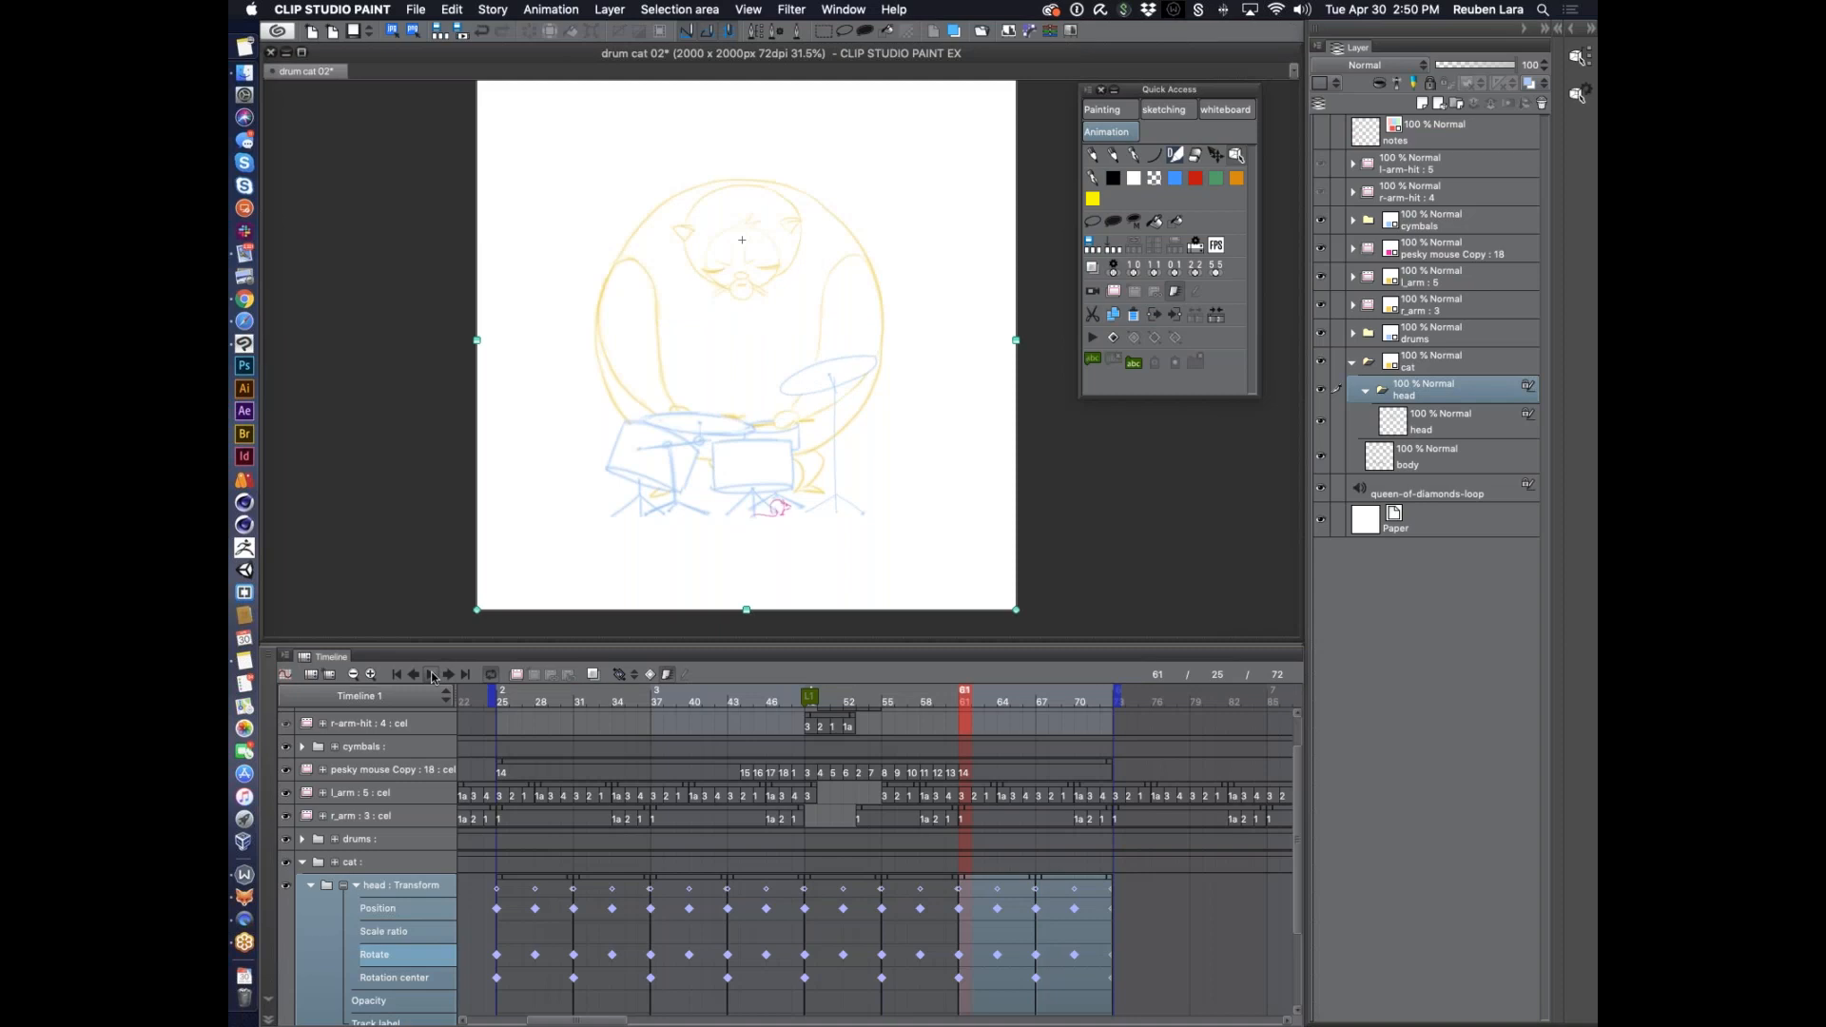
Play the looping animation to review the head motion, lowering the sound volume and fitting the canvas in view
{"action": "left_click", "coordinate": [432, 675]}
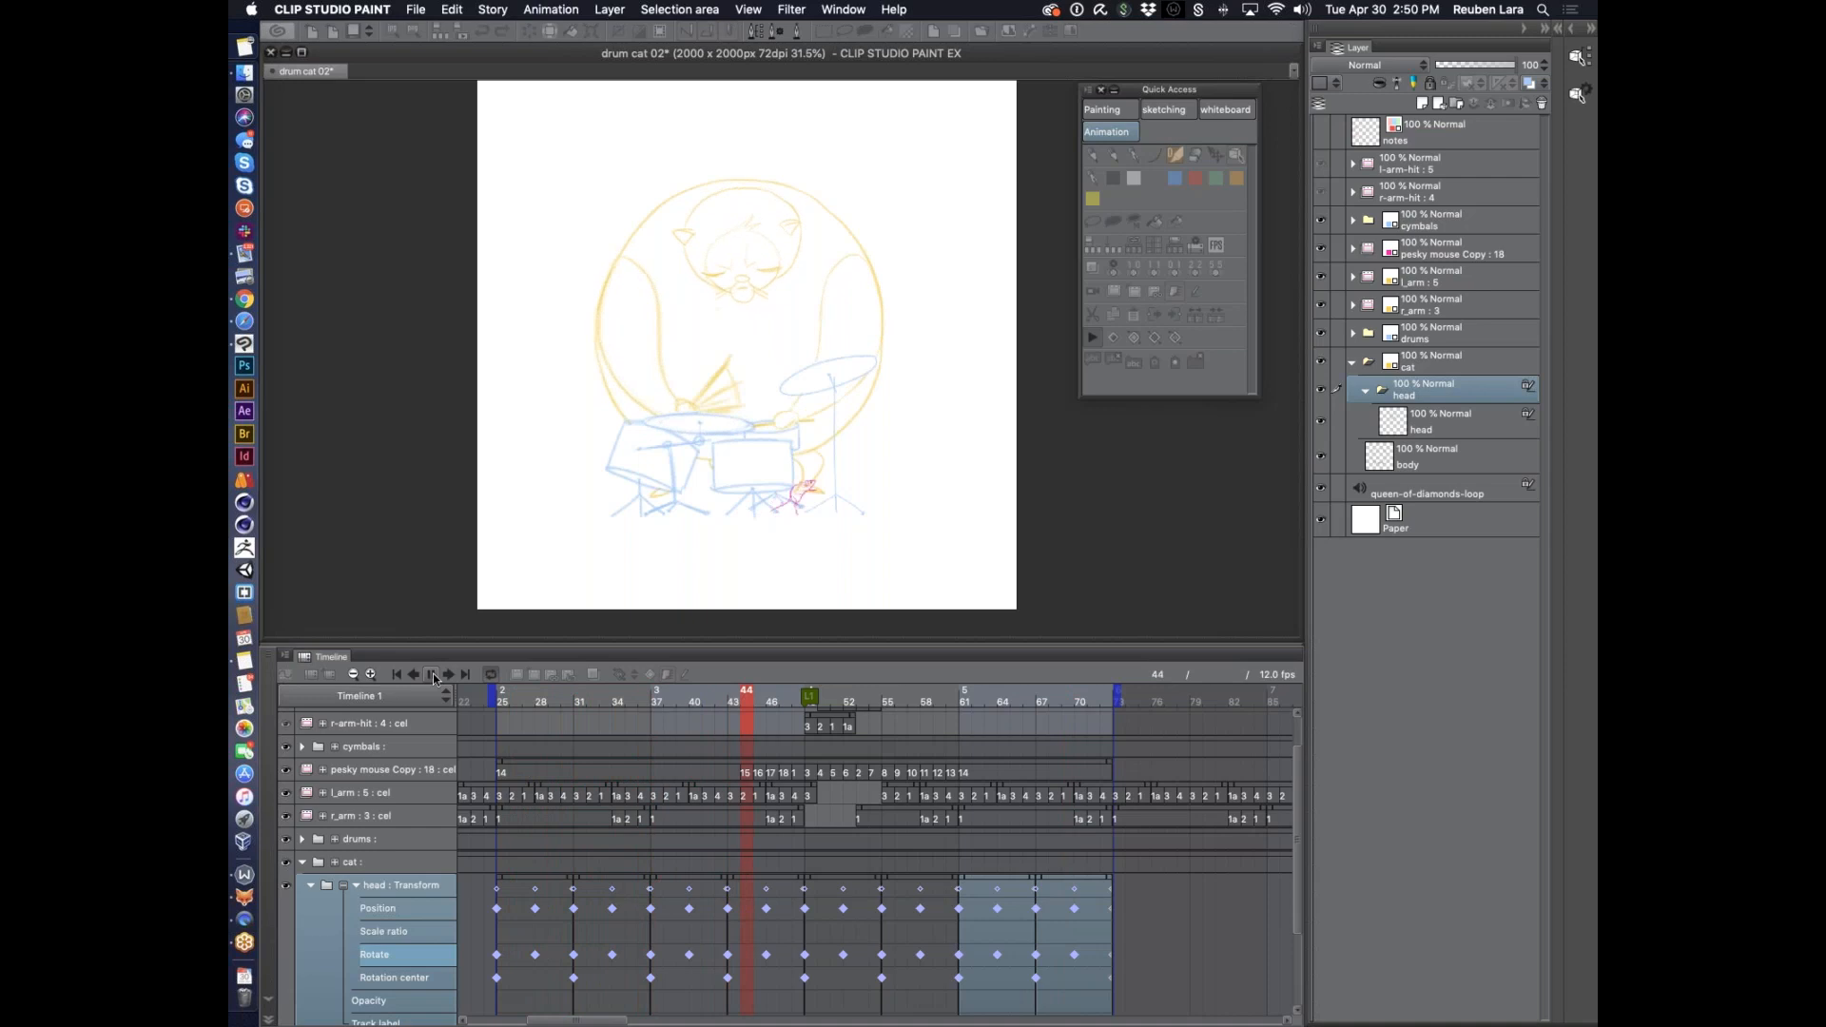
{"action": "key", "text": "XF86AudioLowerVolume"}
{"action": "key", "text": "XF86AudioLowerVolume"}
{"action": "key", "text": "XF86AudioLowerVolume"}
{"action": "key", "text": "XF86AudioLowerVolume"}
{"action": "key", "text": "XF86AudioLowerVolume"}
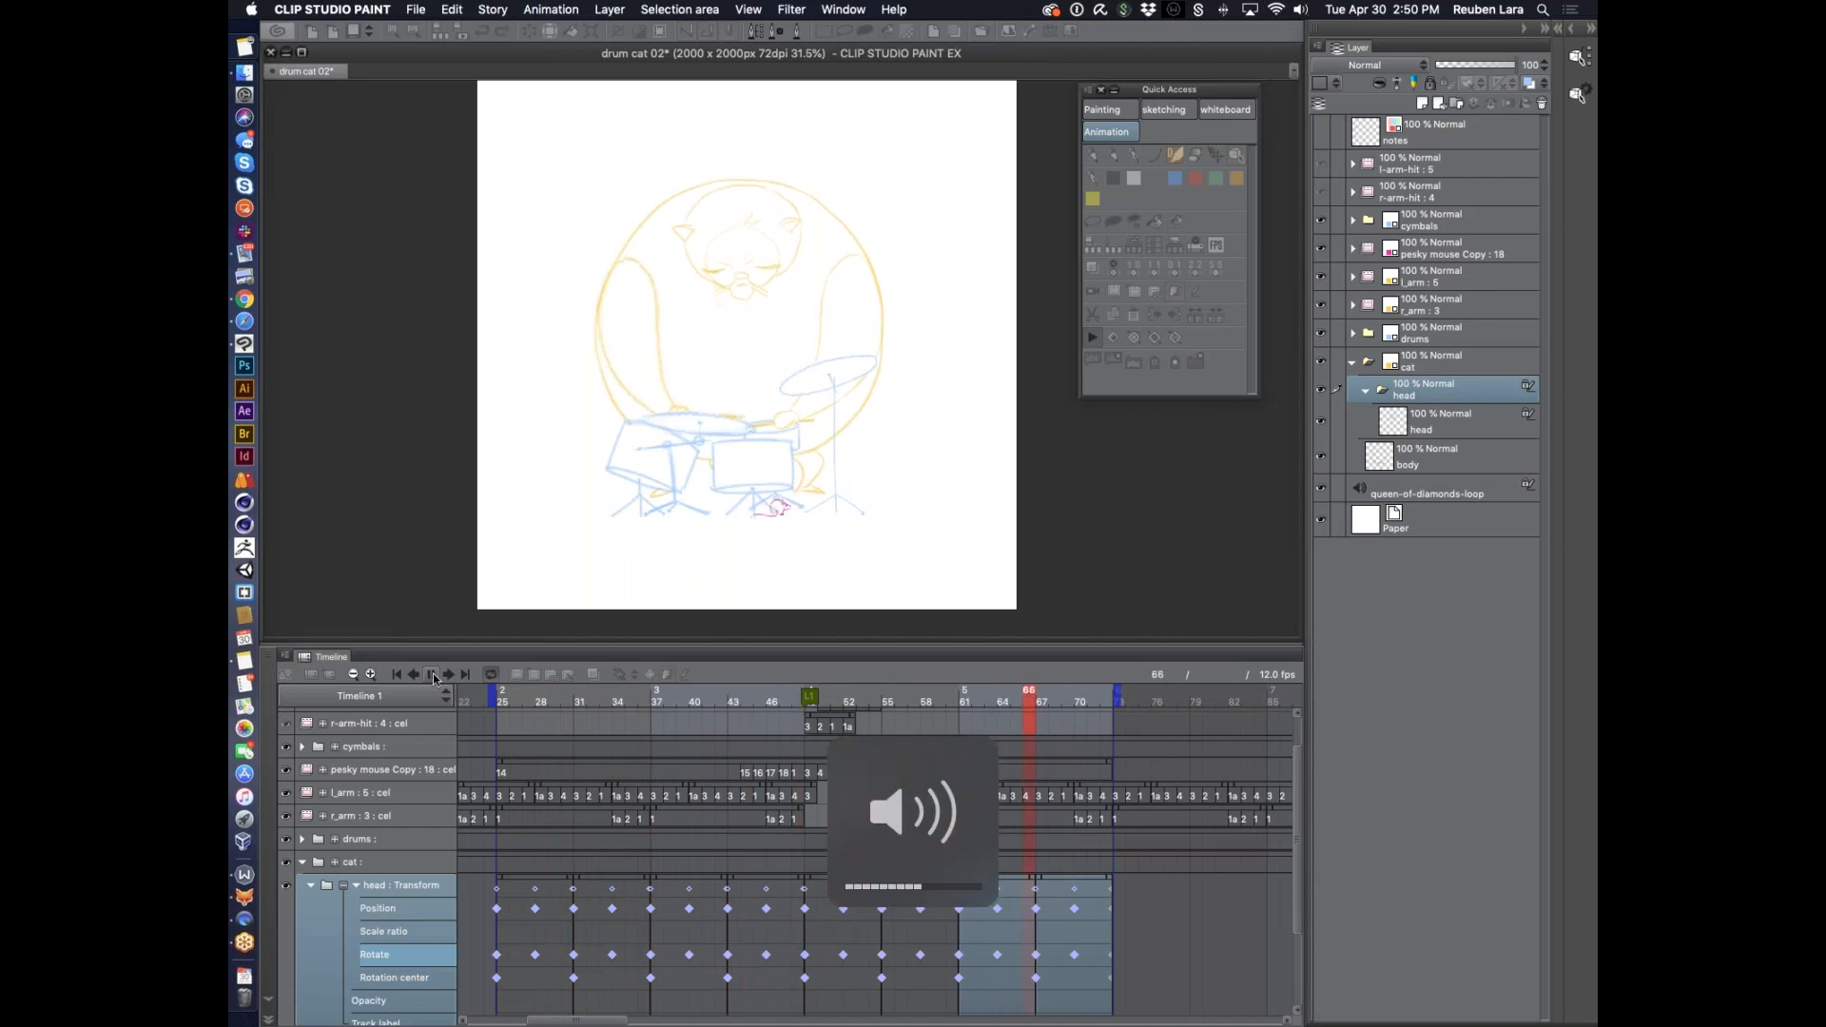
{"action": "key", "text": "super+0"}
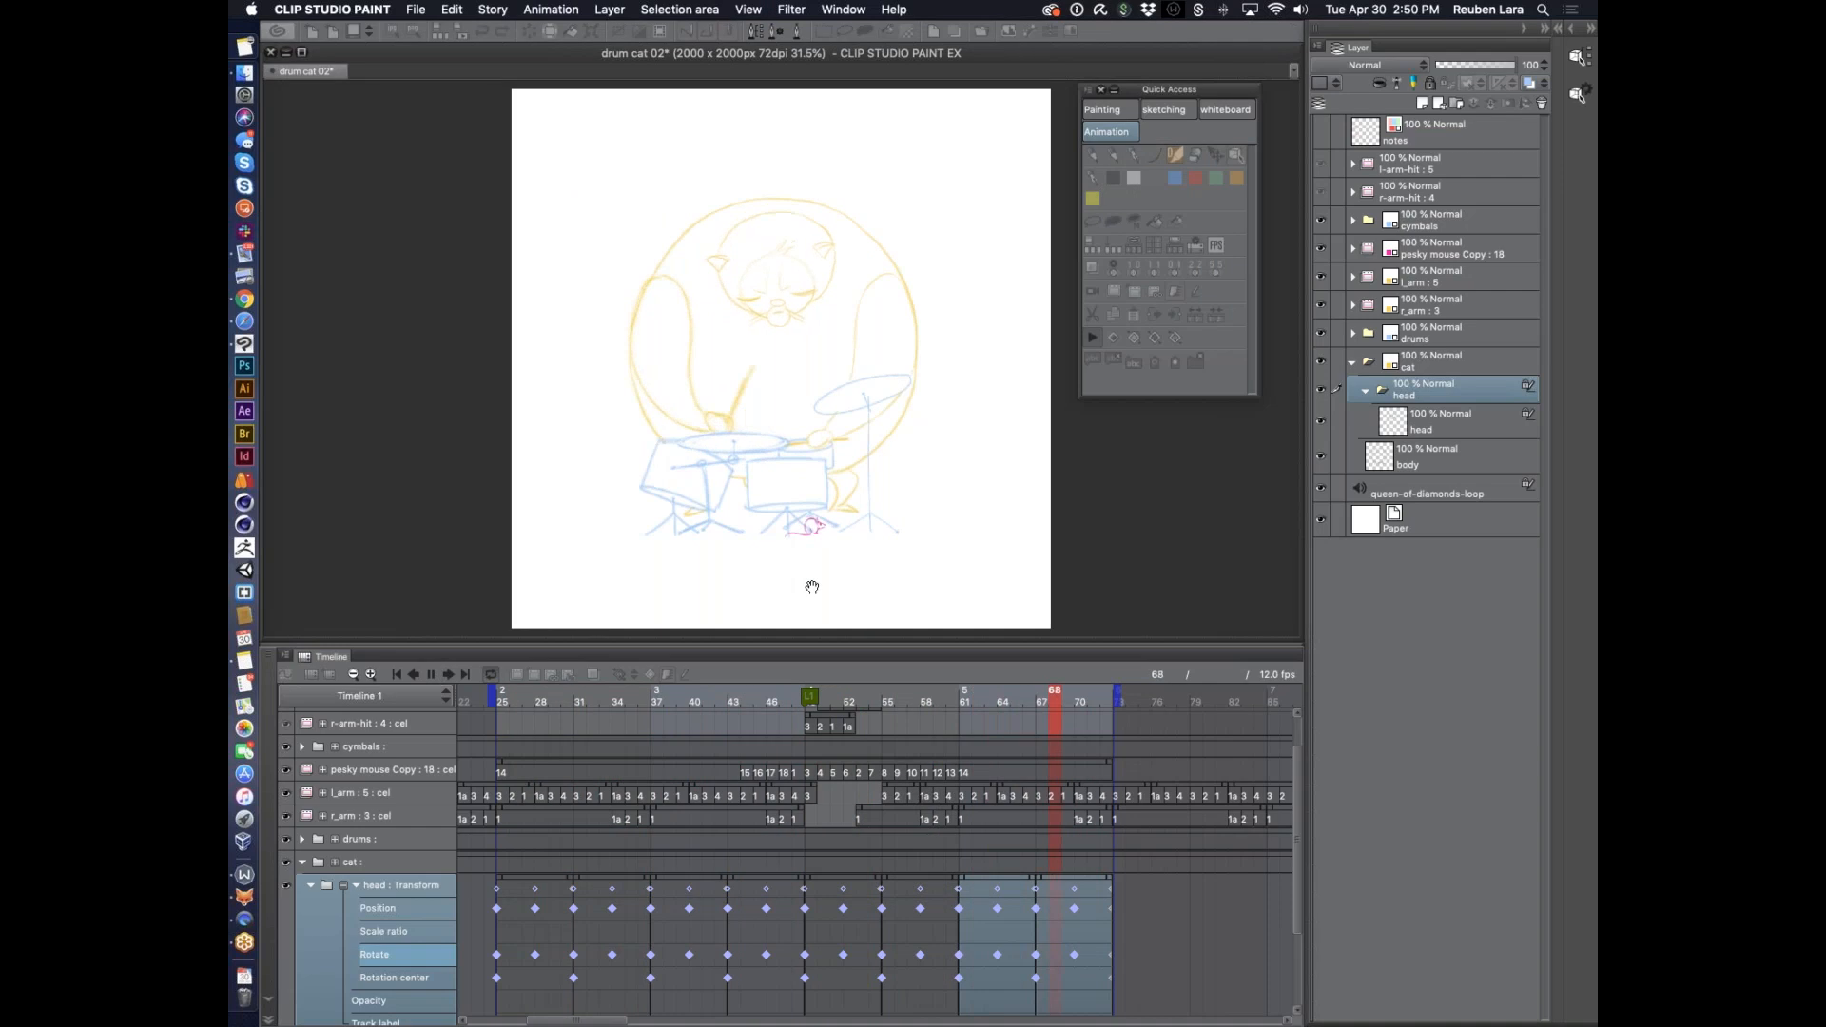
{"action": "key", "text": "XF86AudioLowerVolume"}
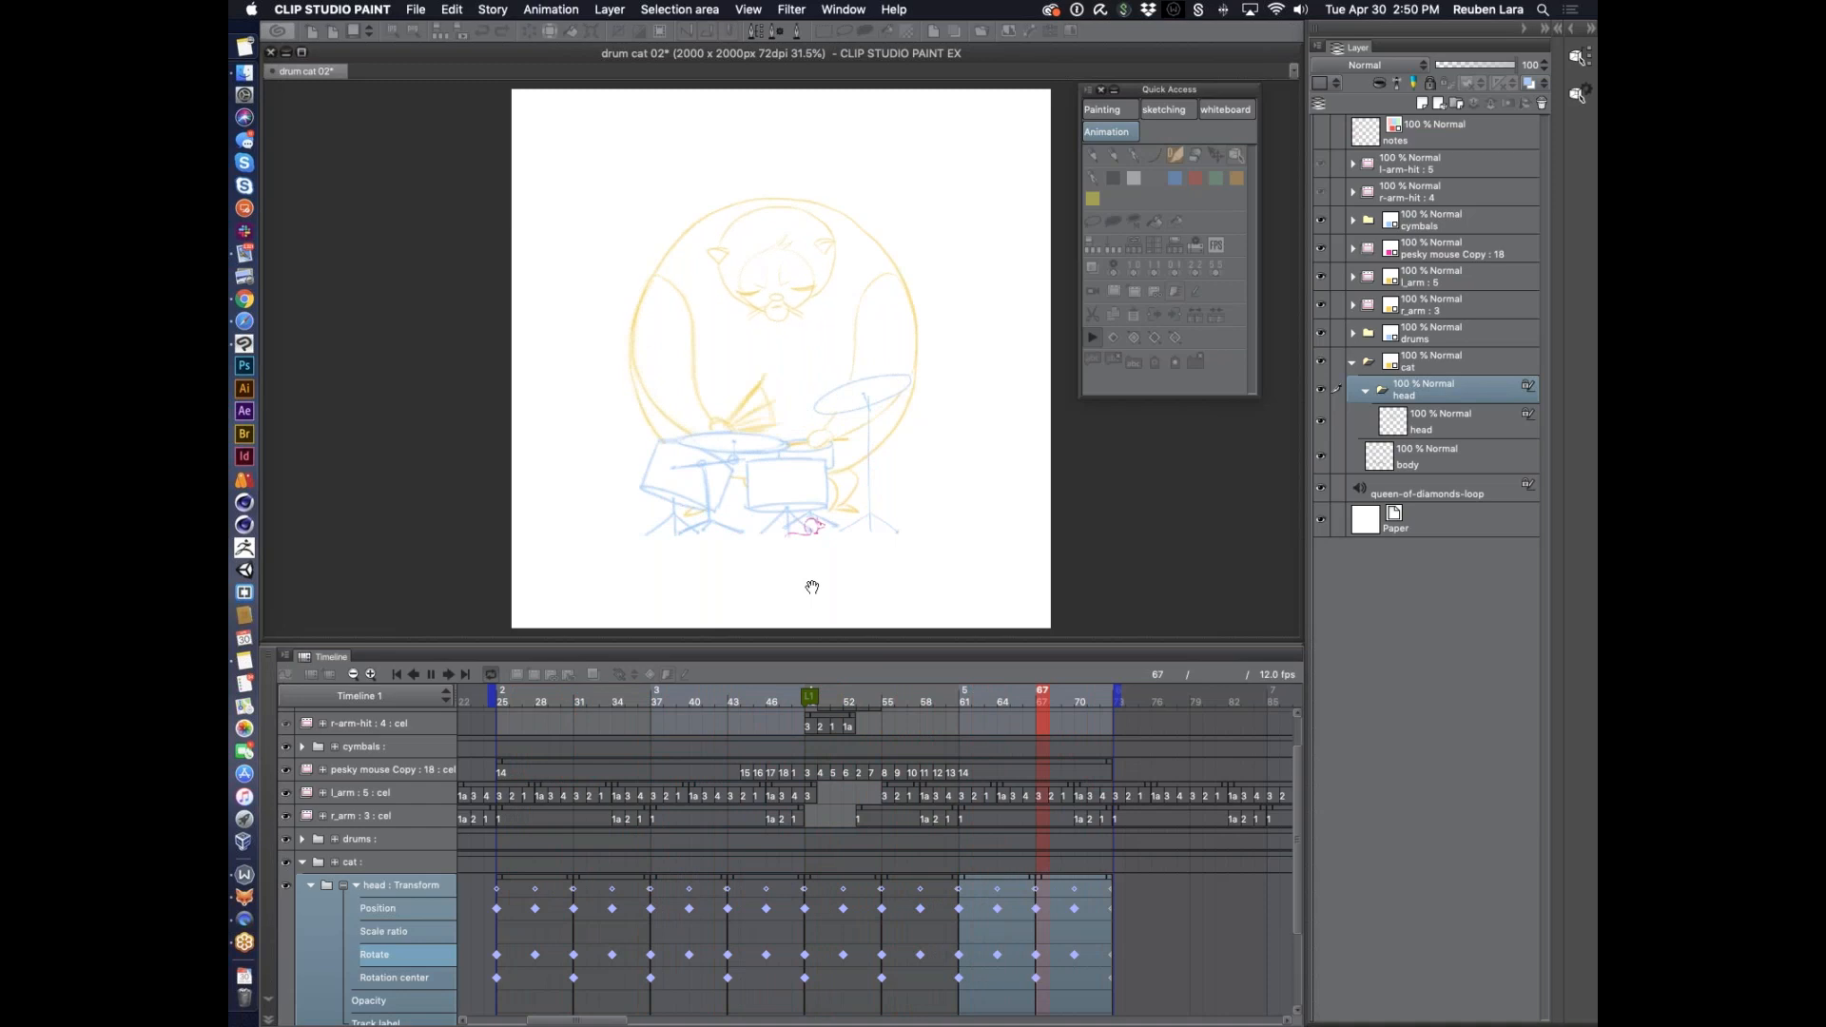
{"action": "left_click", "coordinate": [431, 674]}
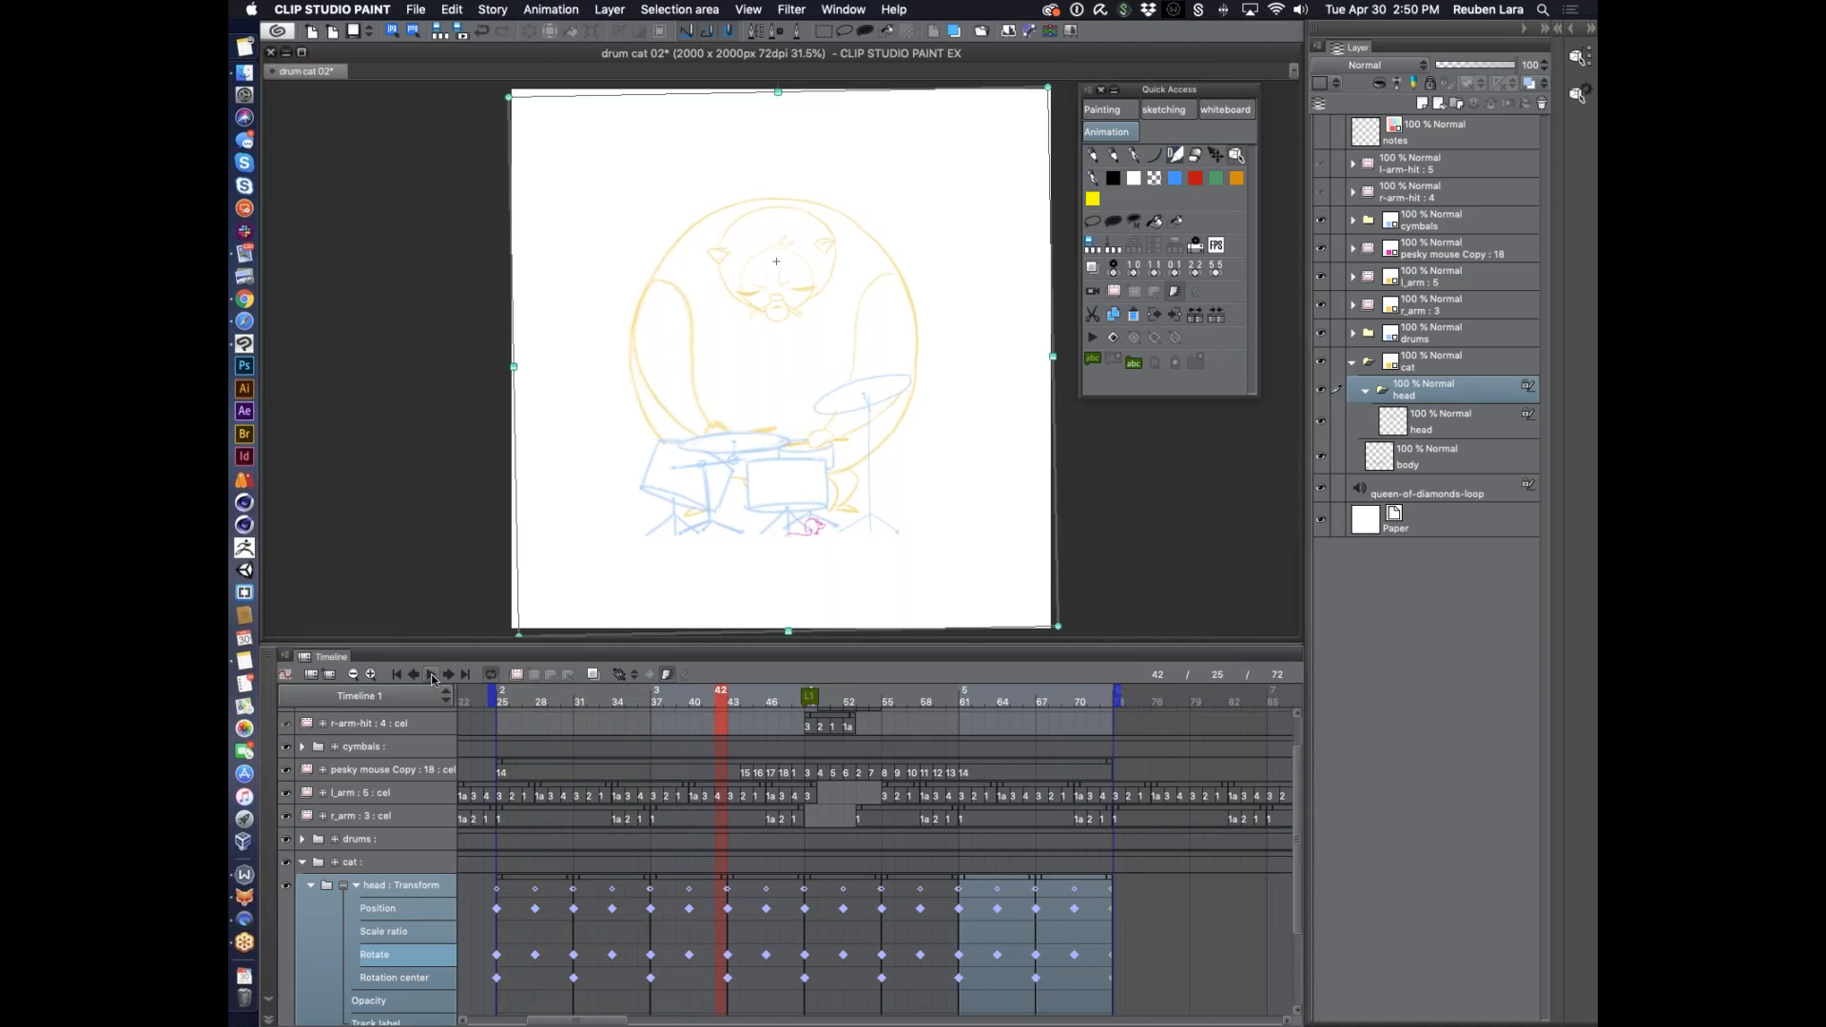
Save the drum-cat document and create a new 2000 x 2000 px animation document
{"action": "key", "text": "super+s"}
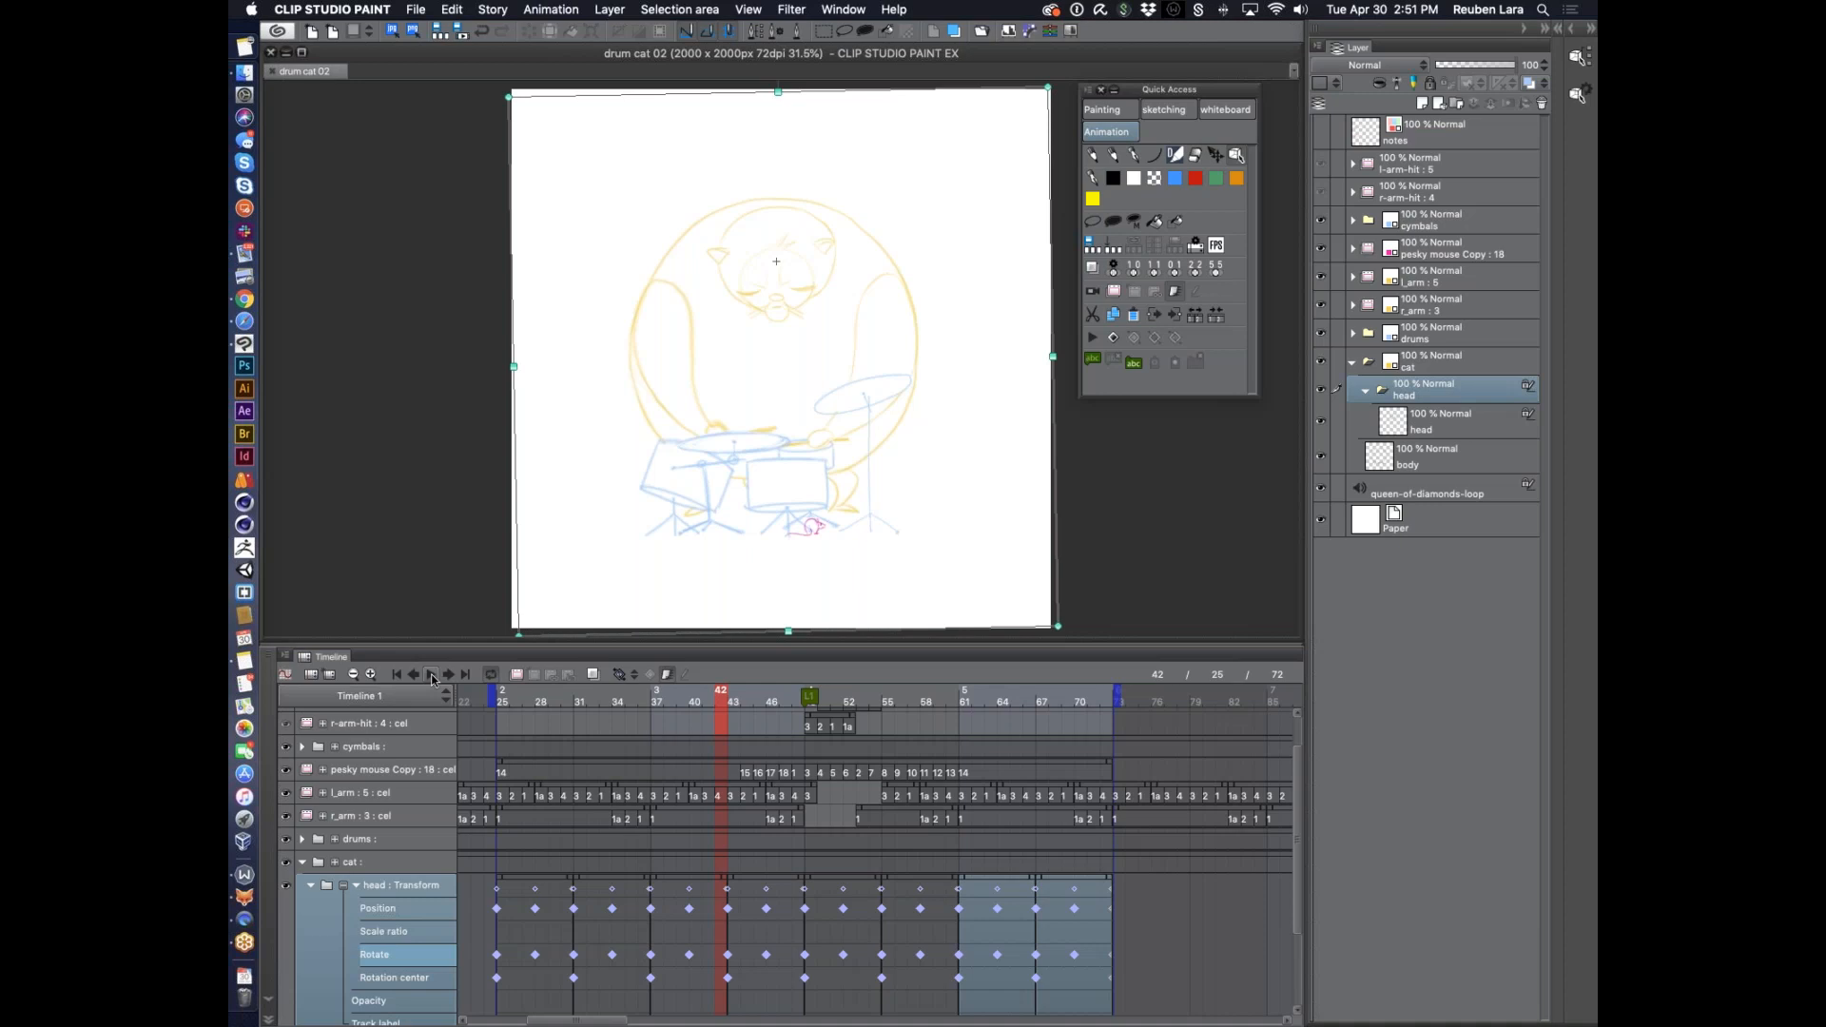
{"action": "key", "text": "super+n"}
{"action": "left_click", "coordinate": [683, 210]}
{"action": "left_click", "coordinate": [1111, 184]}
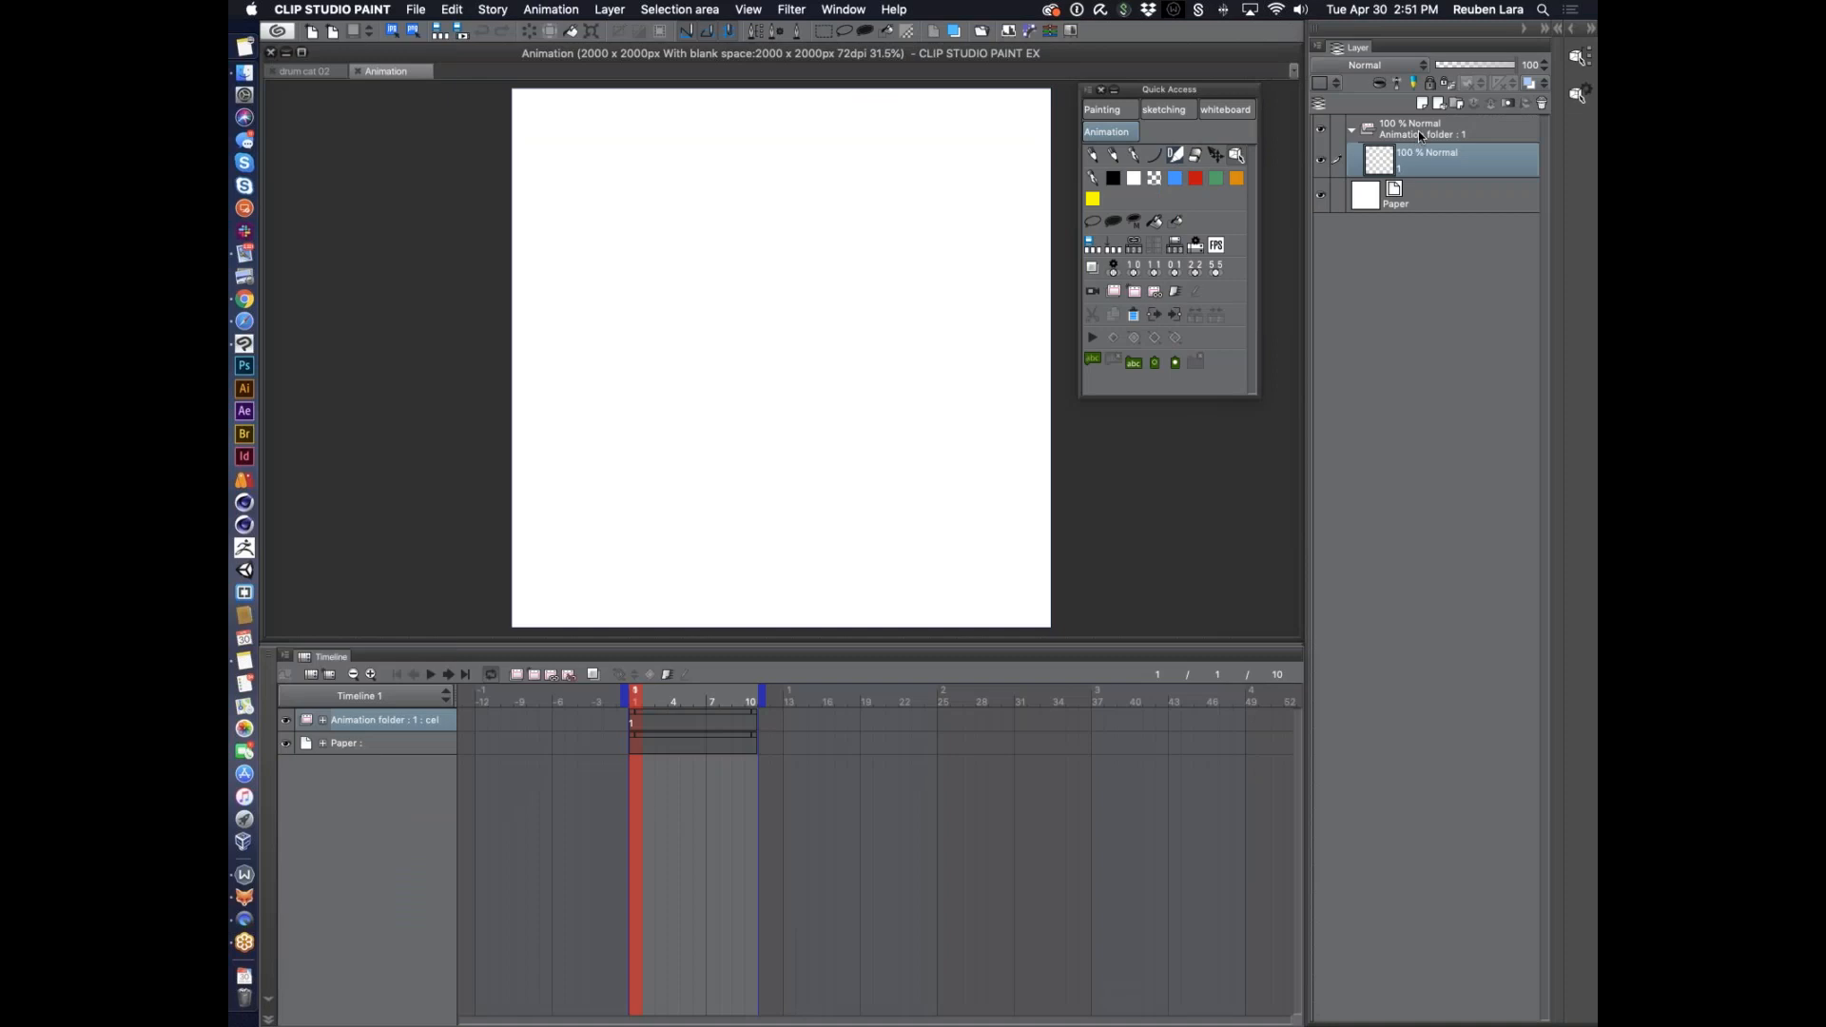
Move layer 1 out of the animation folder and place it above the folder
{"action": "left_click", "coordinate": [1417, 132]}
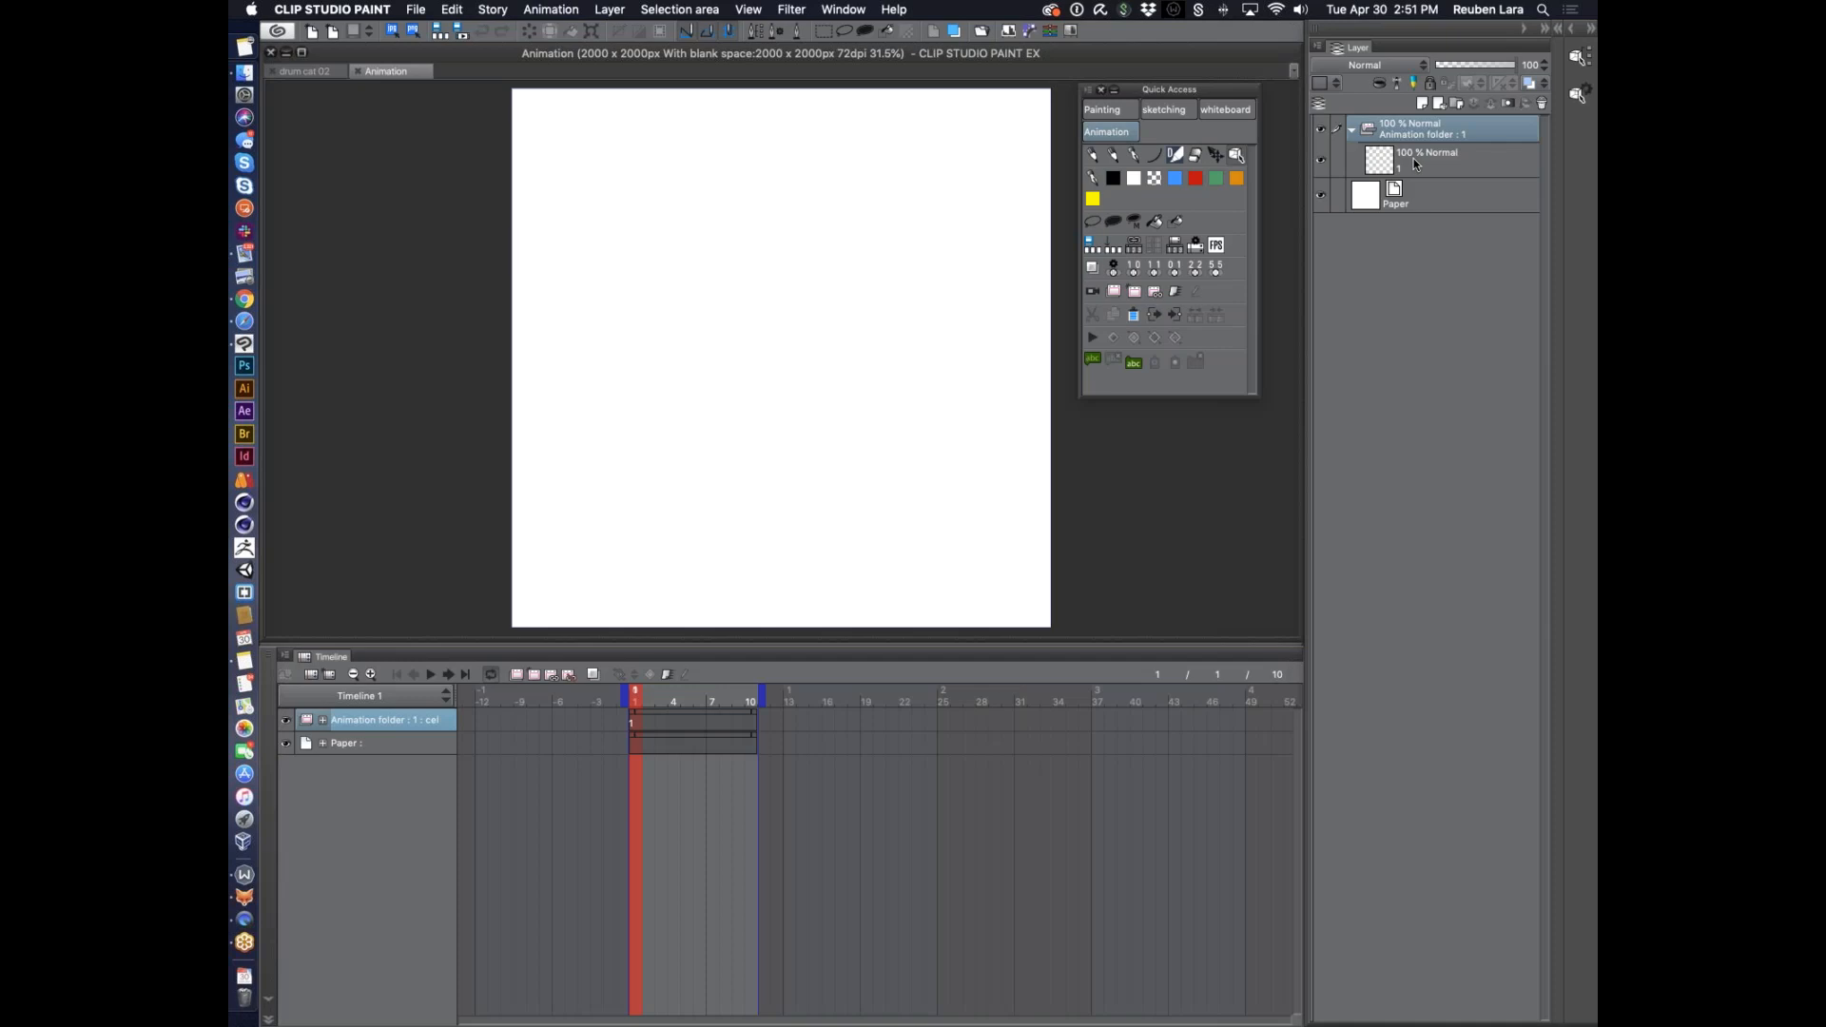
{"action": "left_click", "coordinate": [1414, 158]}
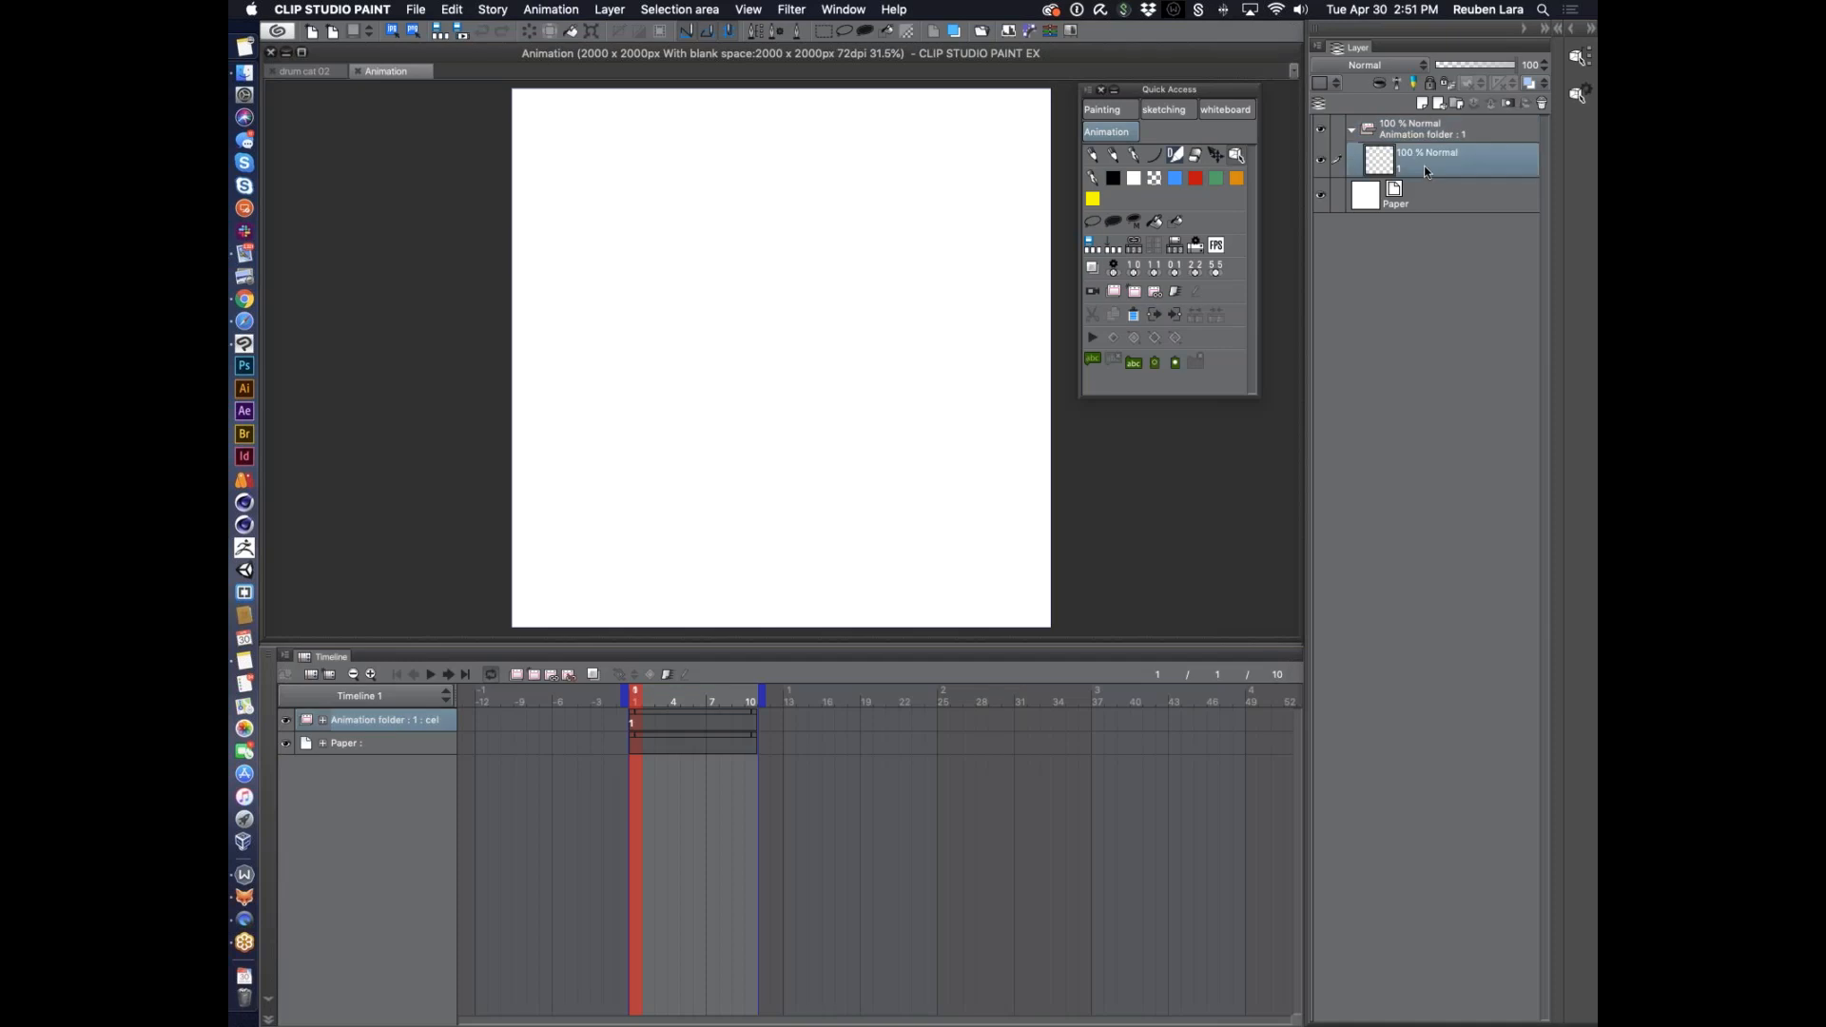
{"action": "left_click_drag", "start_coordinate": [1429, 152], "coordinate": [1522, 119]}
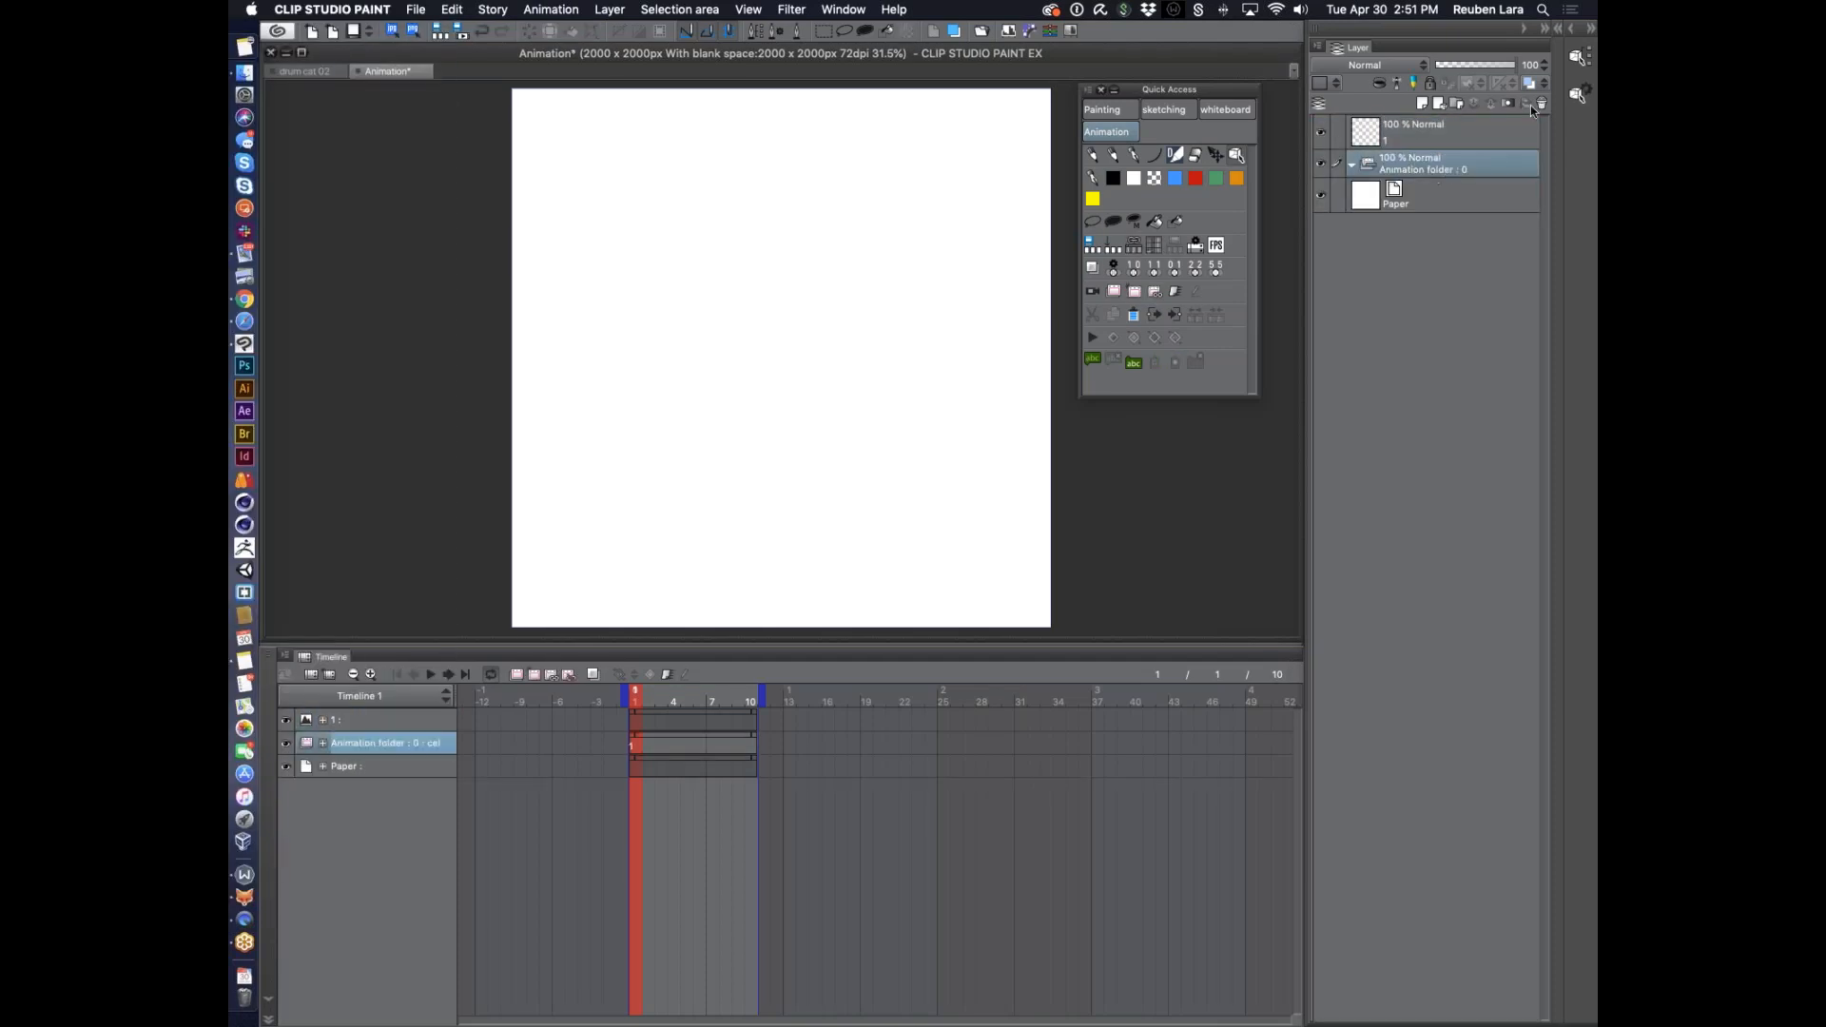
Sketch an oval on layer 1 and a second, lower oval on a new raster layer
{"action": "left_click", "coordinate": [1368, 135]}
{"action": "mouse_move", "coordinate": [780, 200]}
{"action": "left_mouse_down"}
{"action": "mouse_move", "coordinate": [837, 290]}
{"action": "mouse_move", "coordinate": [709, 309]}
{"action": "left_mouse_up"}
{"action": "left_click", "coordinate": [1424, 103]}
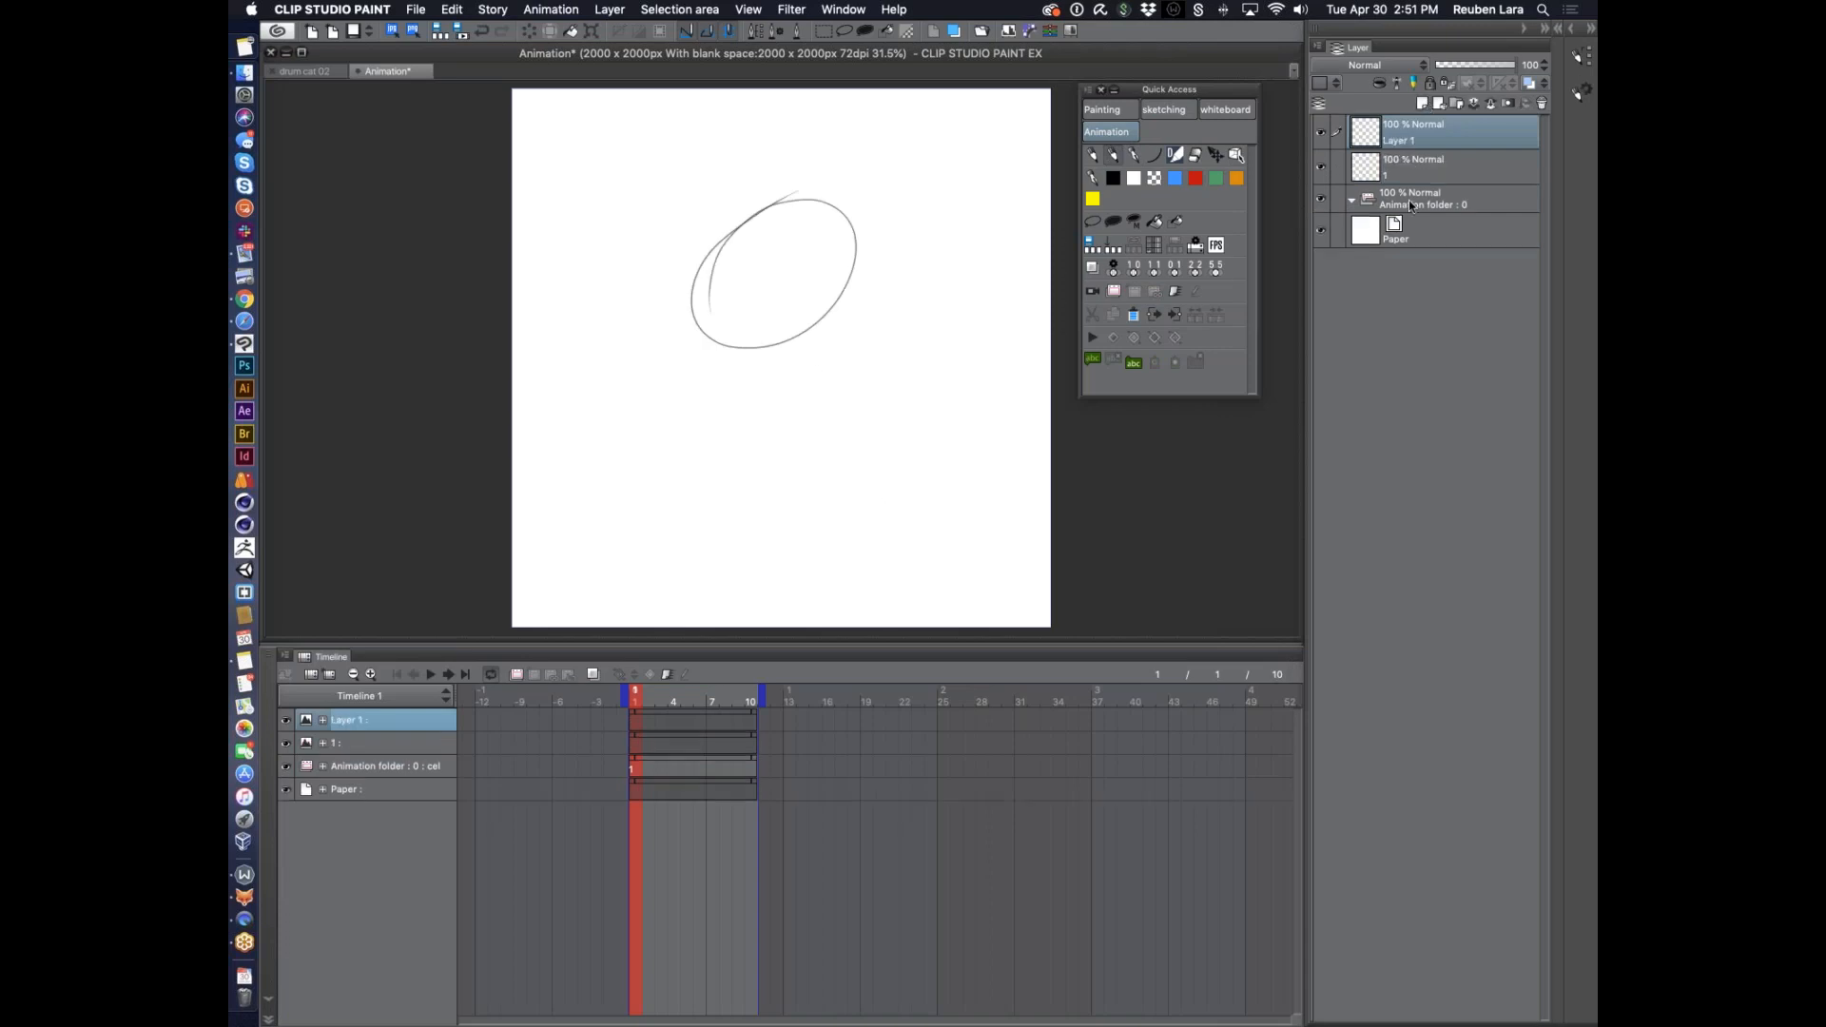
{"action": "left_click_drag", "start_coordinate": [887, 322], "coordinate": [826, 309]}
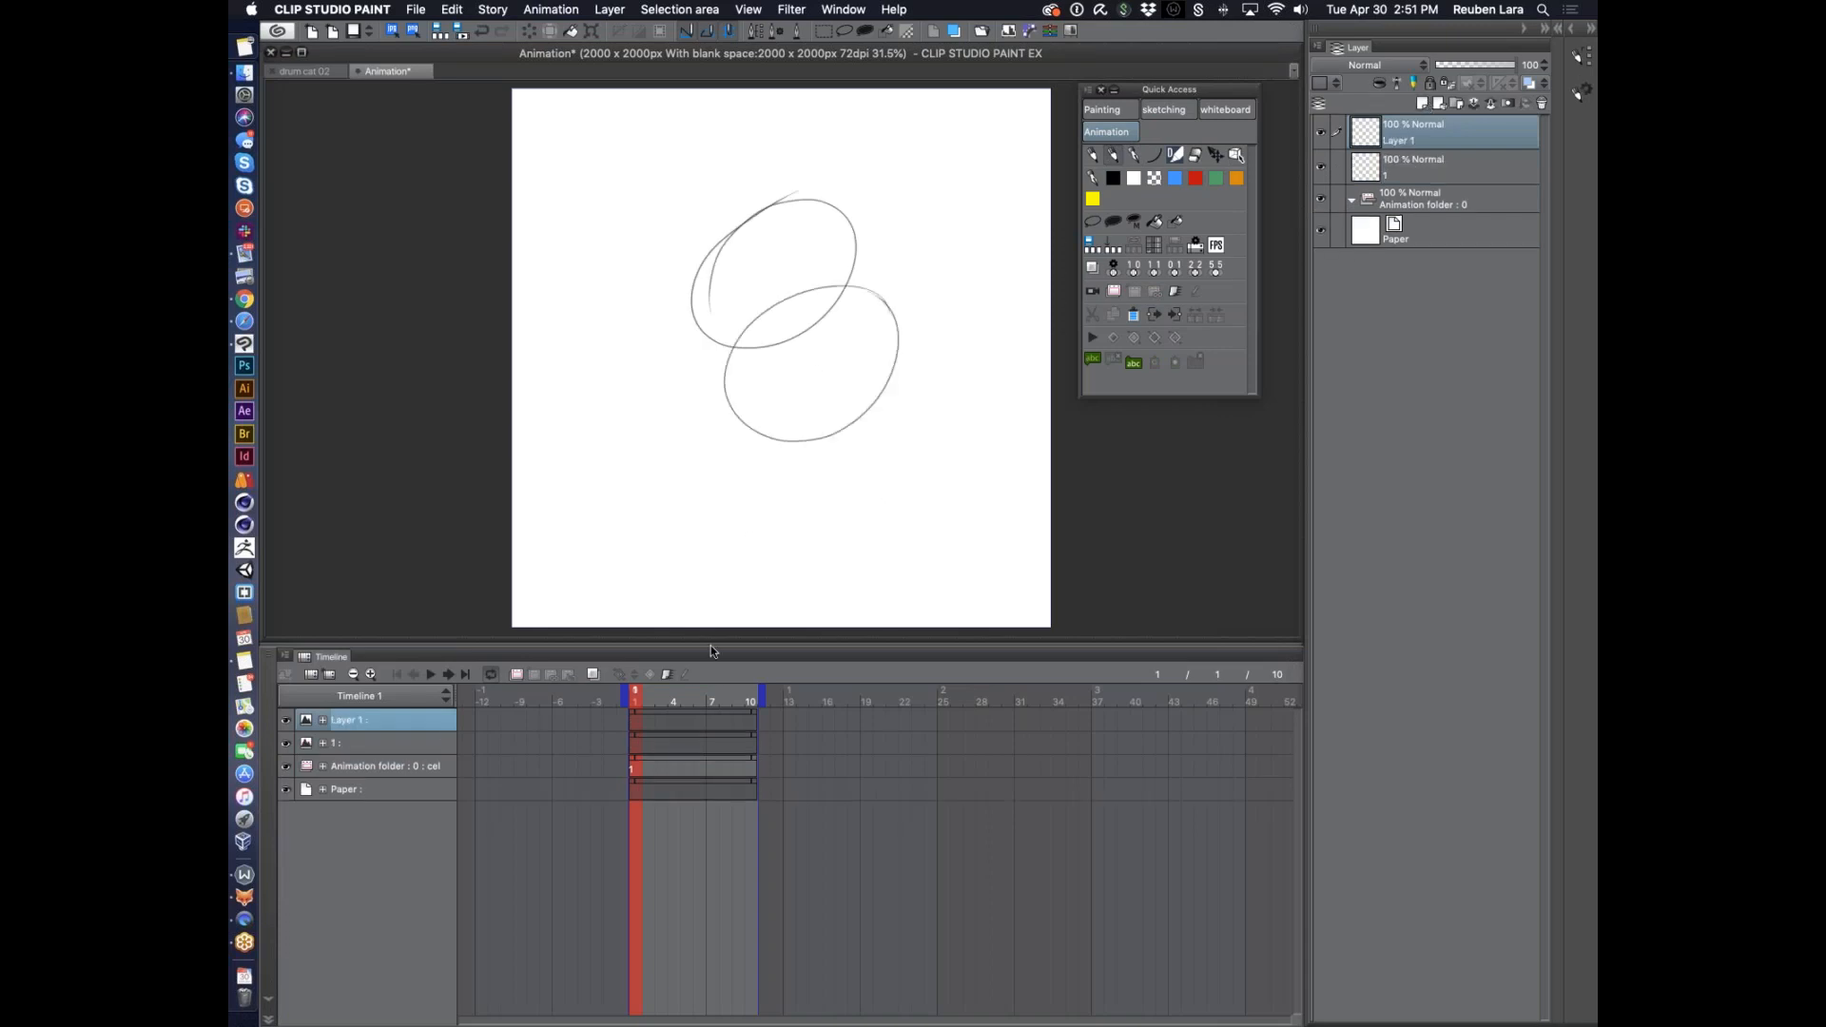
Move both oval layers into the animation folder and assign the Layer 1 cel to frame 2
{"action": "left_click", "coordinate": [1429, 167], "text": "shift"}
{"action": "left_click_drag", "start_coordinate": [1430, 132], "coordinate": [1419, 197]}
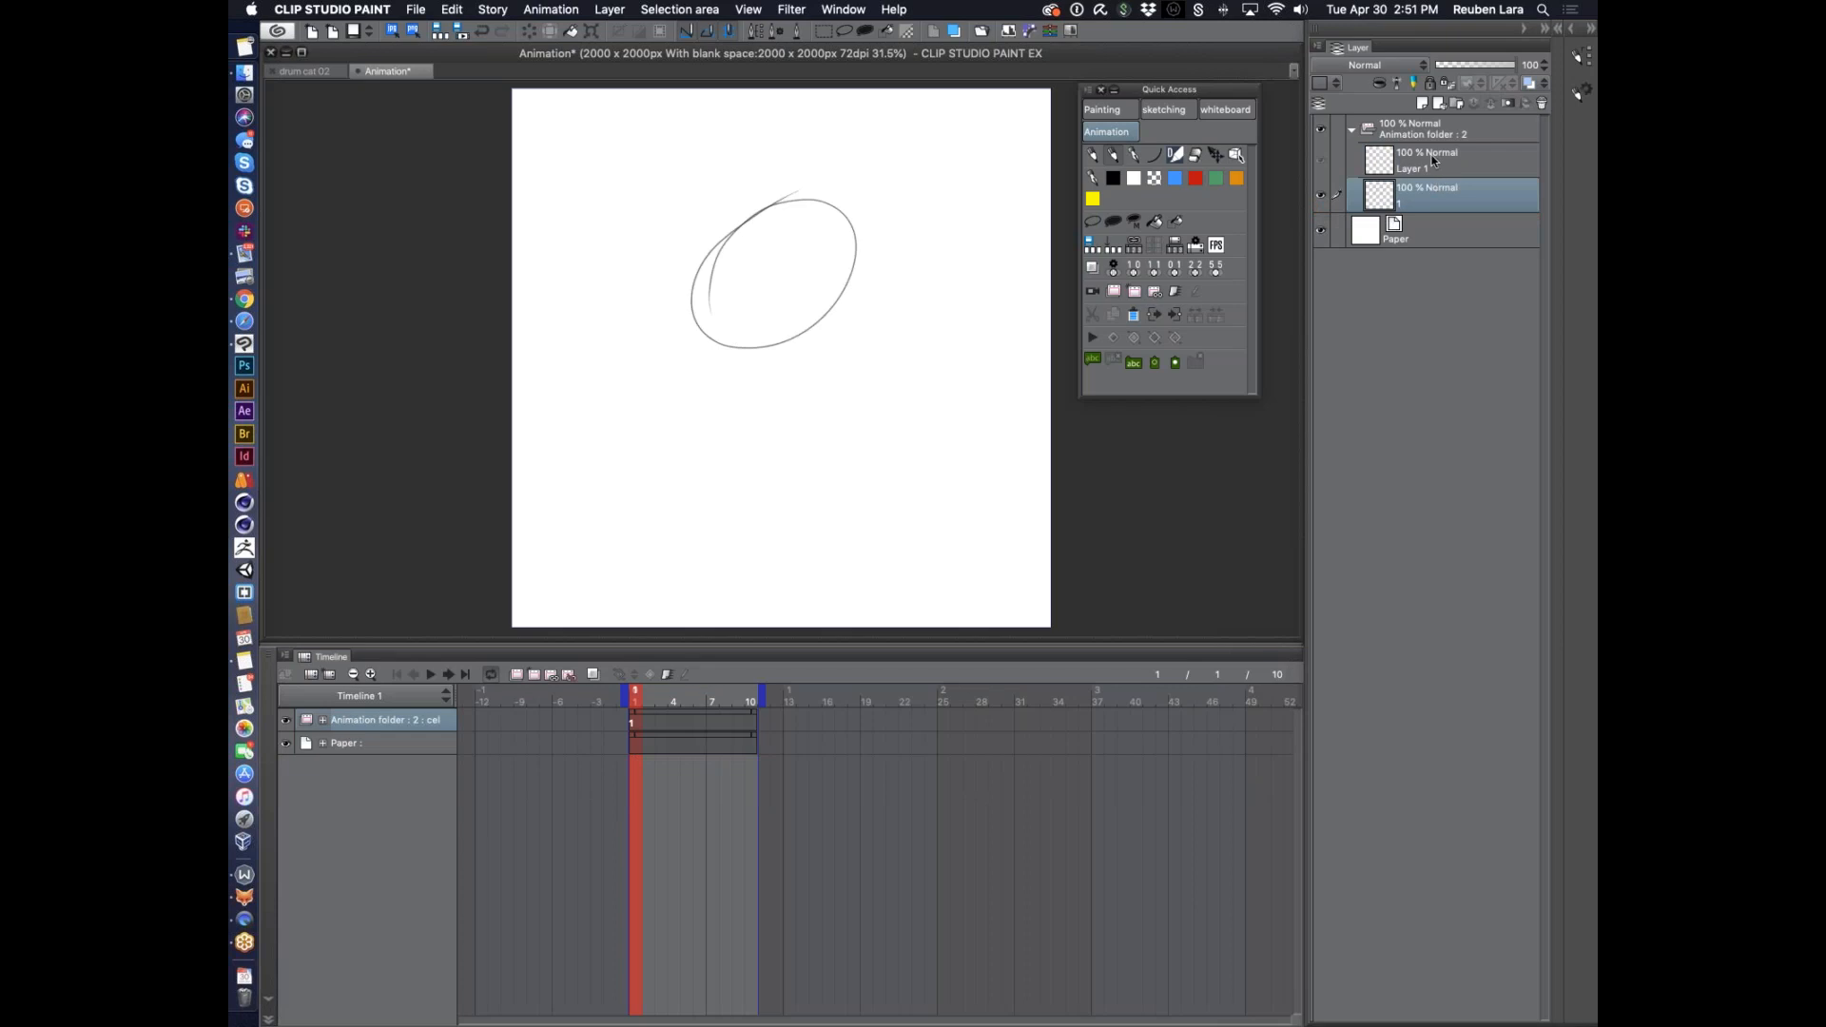
{"action": "left_click", "coordinate": [647, 723]}
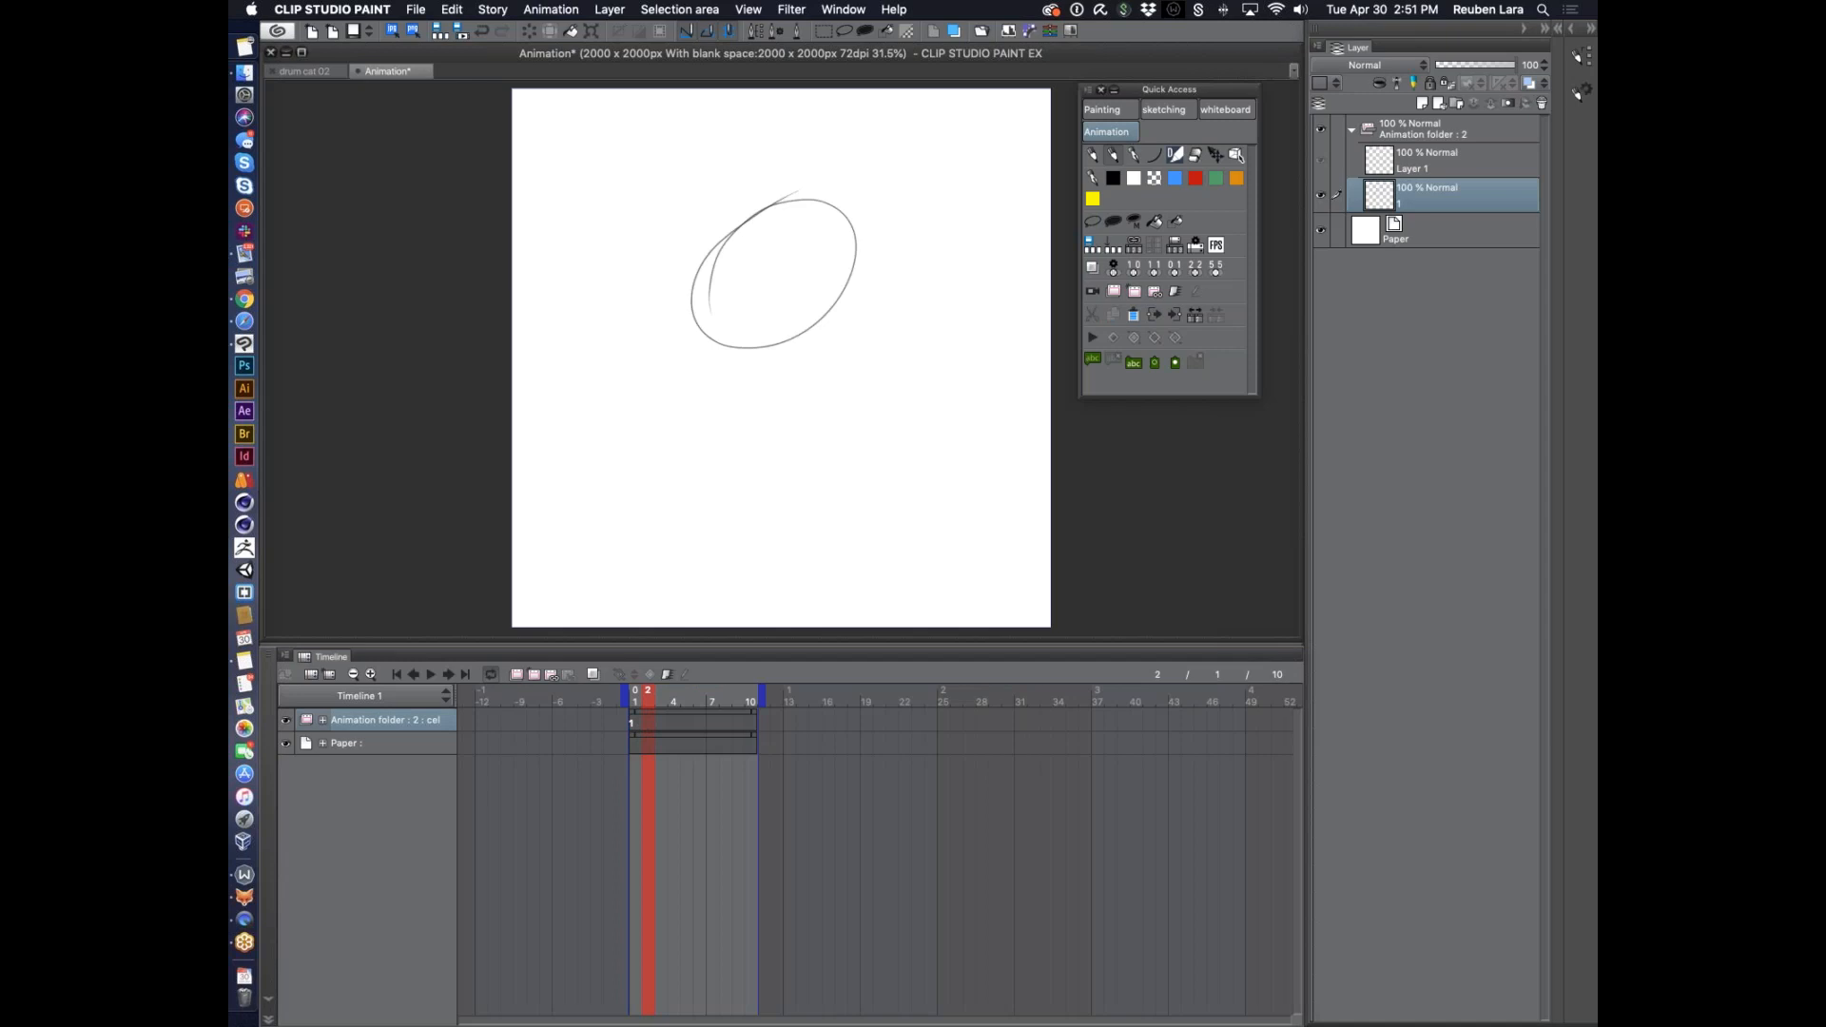
{"action": "left_click", "coordinate": [1417, 135]}
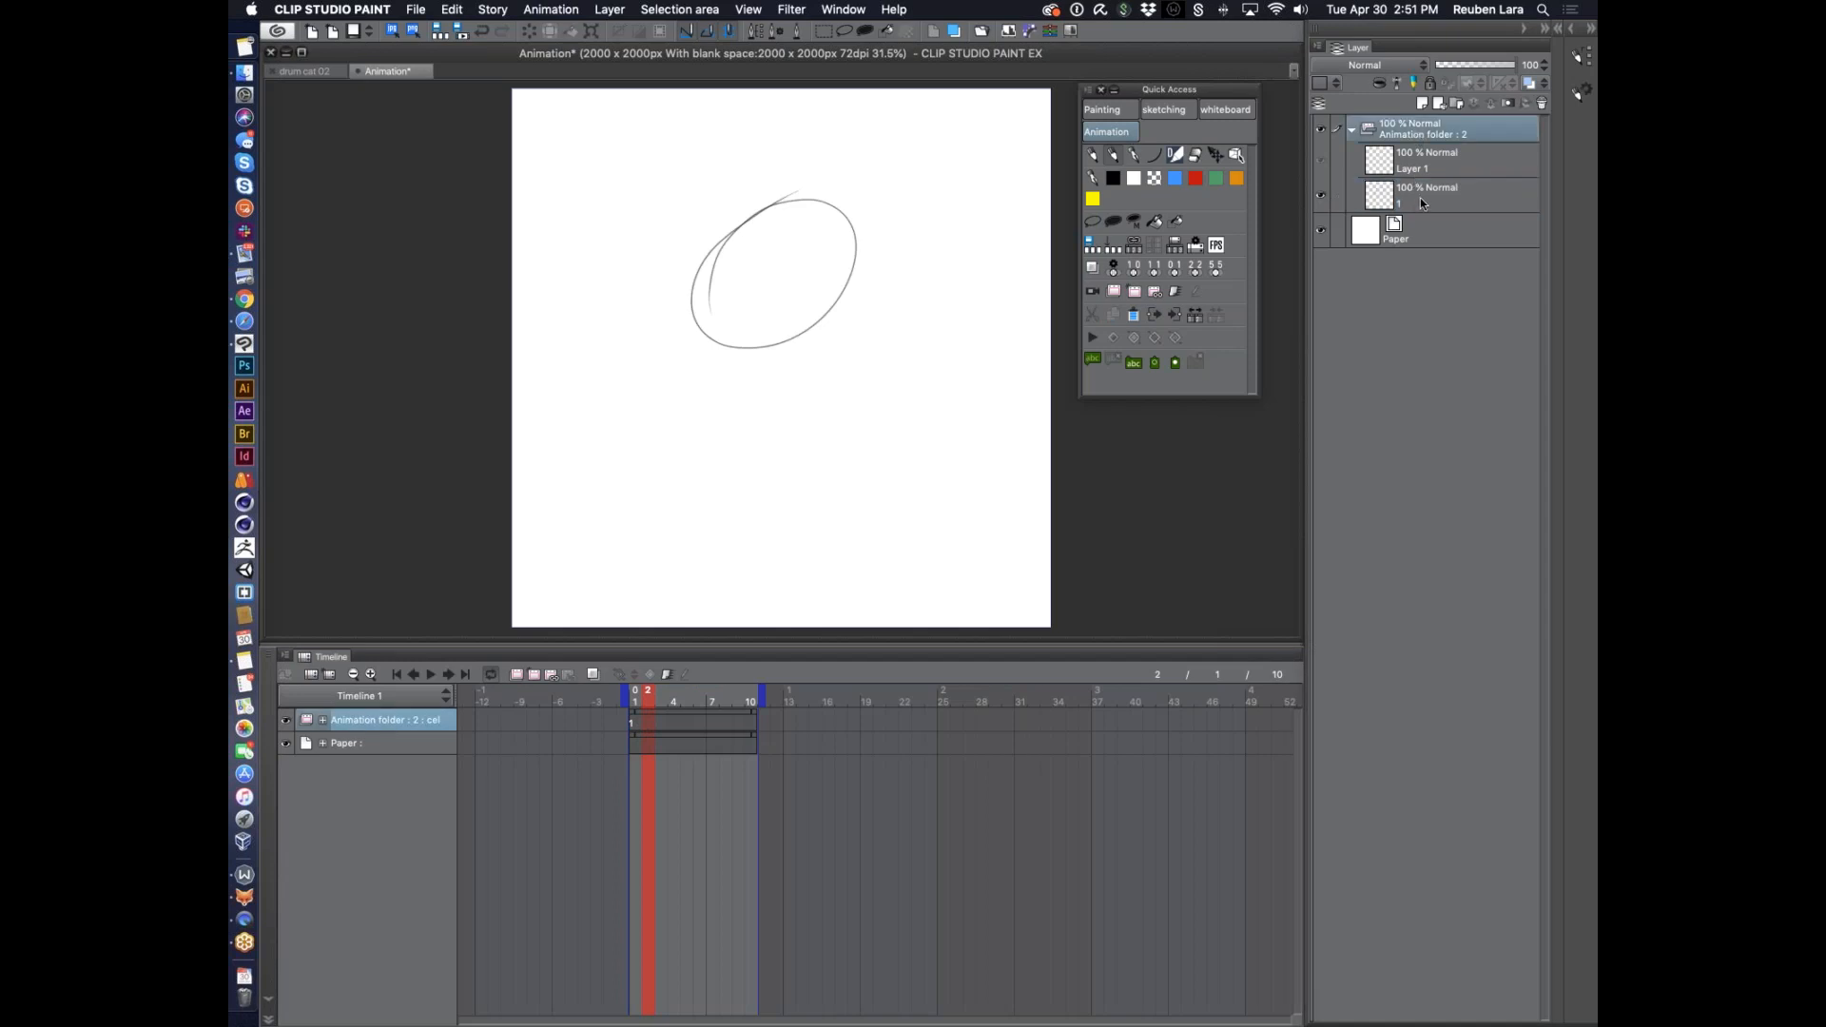
{"action": "left_click", "coordinate": [646, 728]}
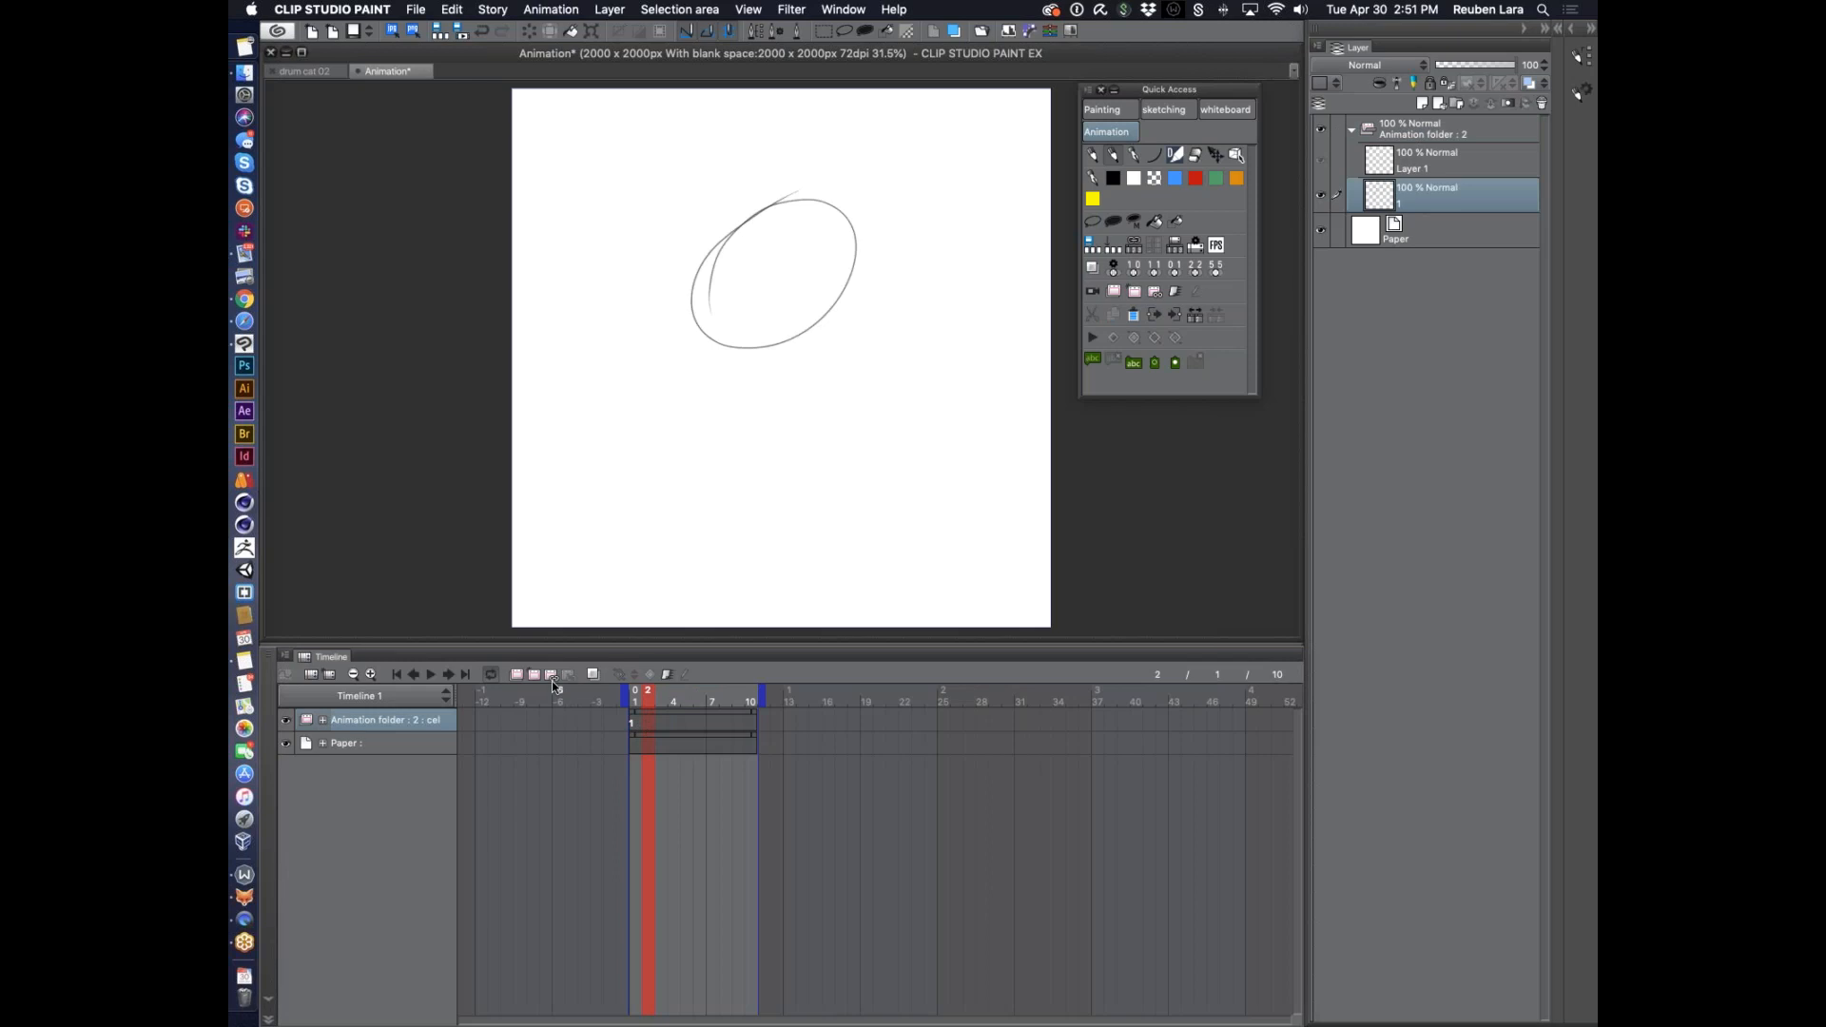
{"action": "left_click", "coordinate": [552, 679]}
{"action": "left_click", "coordinate": [570, 302]}
{"action": "left_click", "coordinate": [883, 284]}
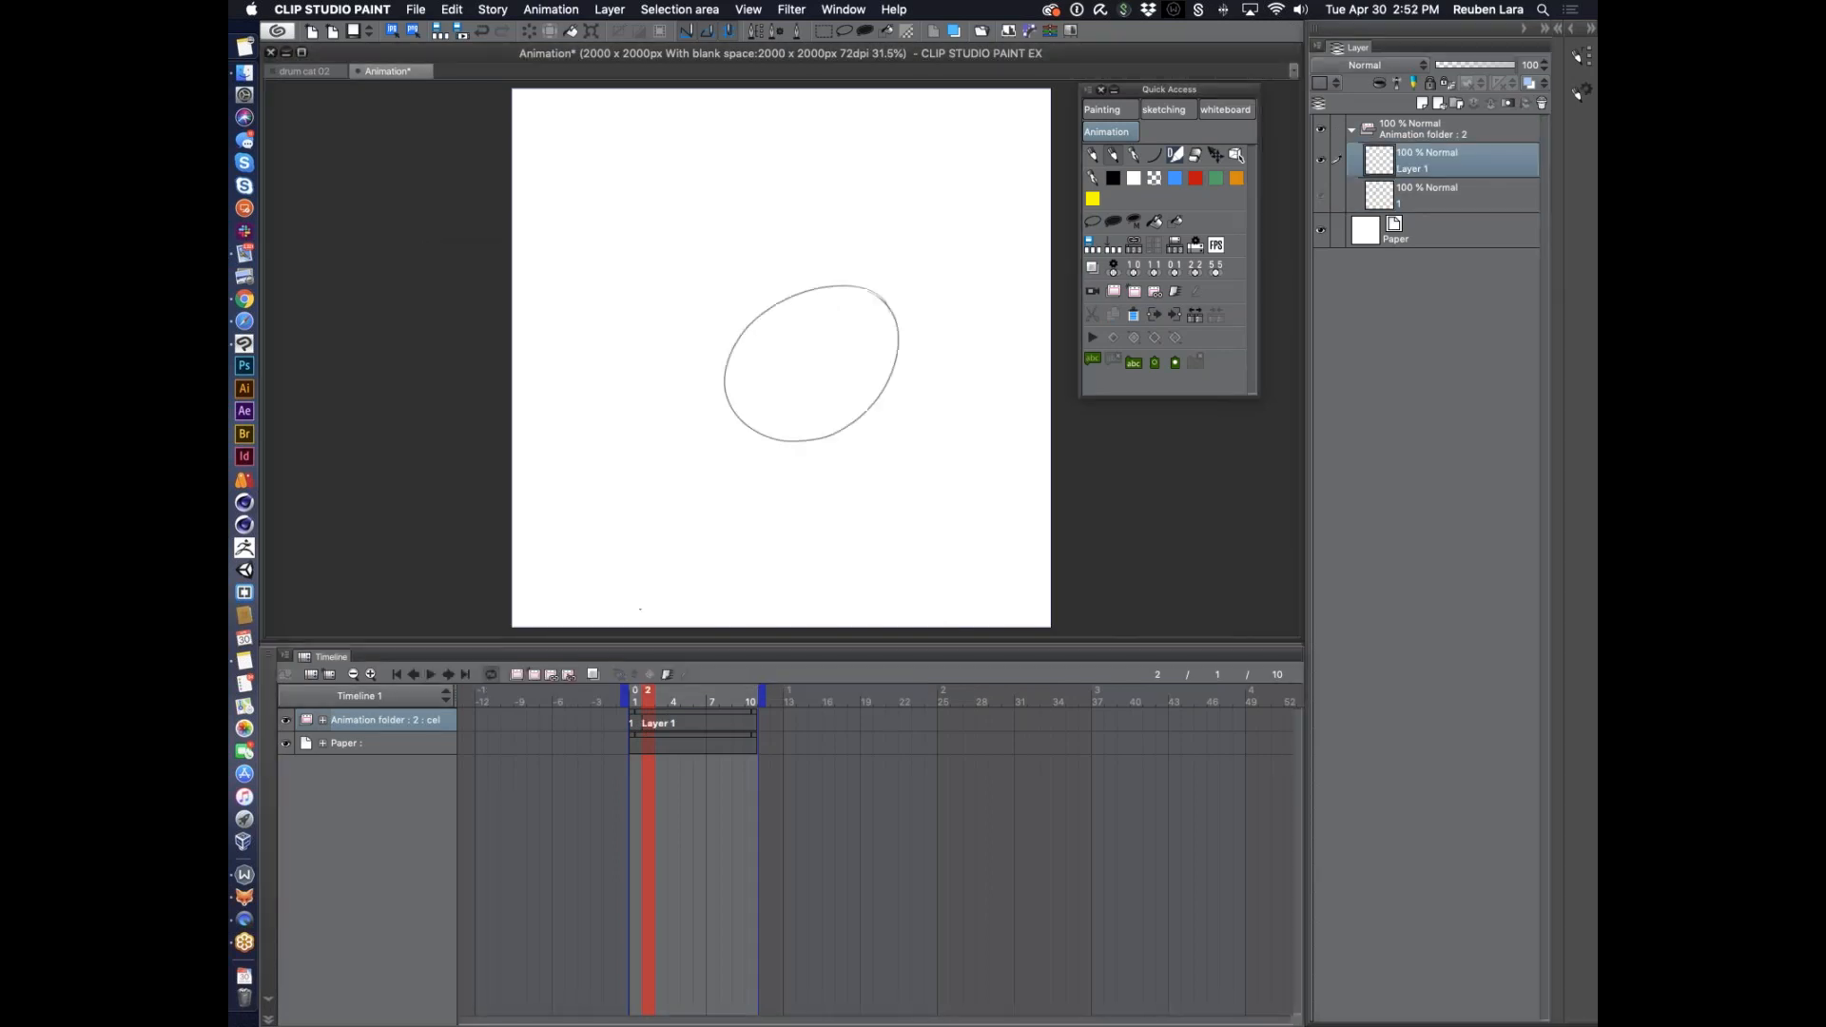
Create a regular layer folder above the animation folder, move both oval layers into it, and scrub the timeline to compare
{"action": "left_click_drag", "start_coordinate": [649, 698], "coordinate": [650, 701]}
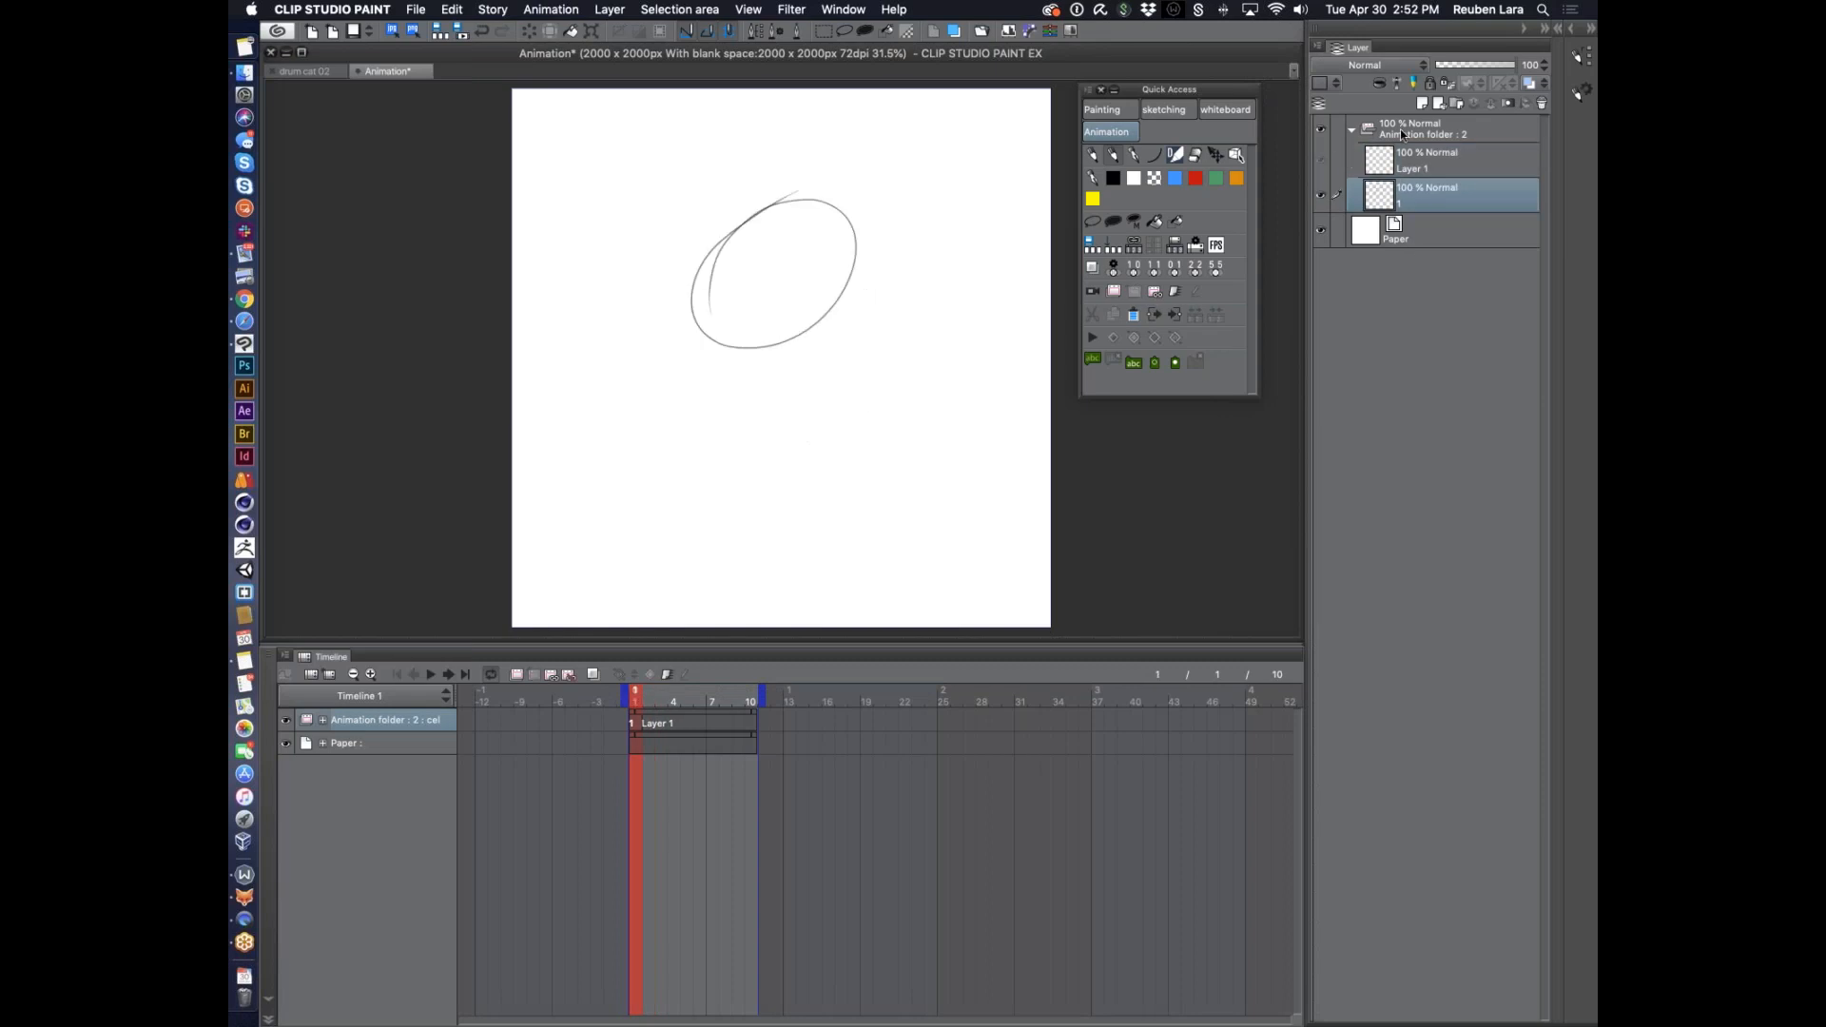
{"action": "left_click", "coordinate": [1432, 128]}
{"action": "left_click", "coordinate": [1455, 102]}
{"action": "left_click_drag", "start_coordinate": [1431, 157], "coordinate": [1431, 120]}
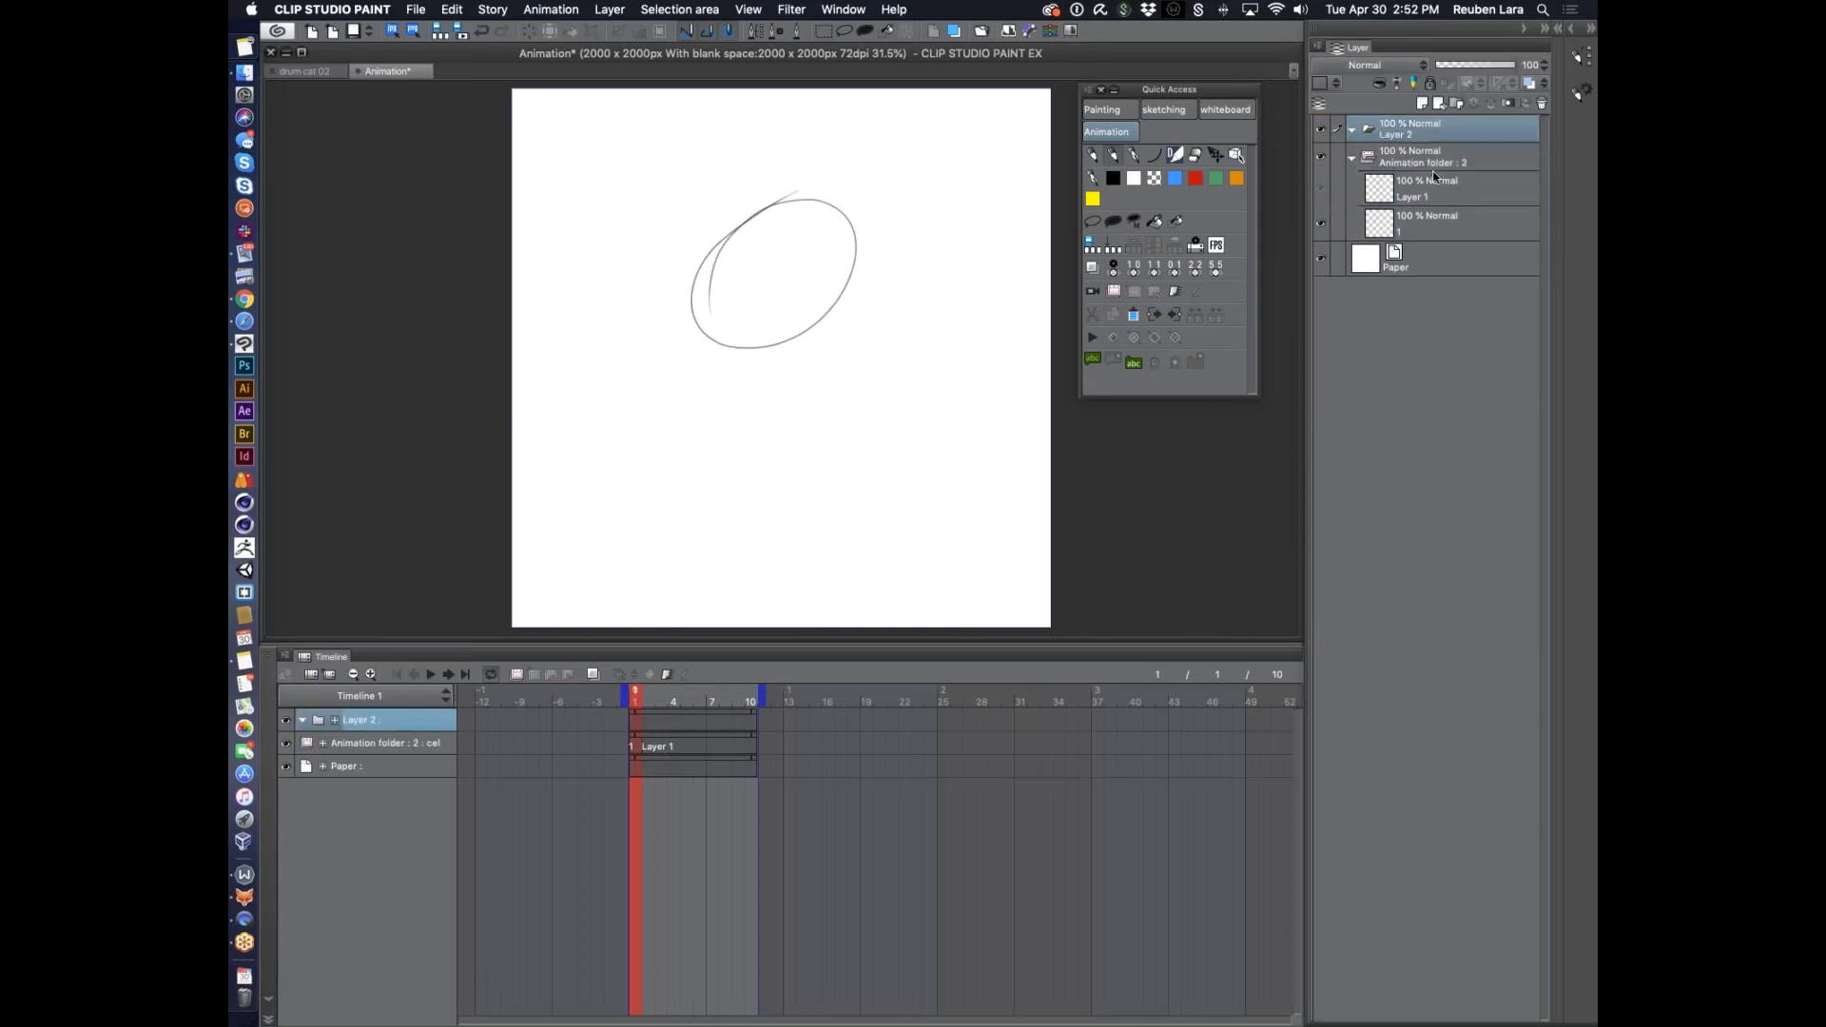
{"action": "left_click", "coordinate": [1433, 188]}
{"action": "left_click", "coordinate": [1435, 220], "text": "shift"}
{"action": "left_click_drag", "start_coordinate": [1425, 186], "coordinate": [1421, 128]}
{"action": "left_click_drag", "start_coordinate": [646, 704], "coordinate": [660, 704]}
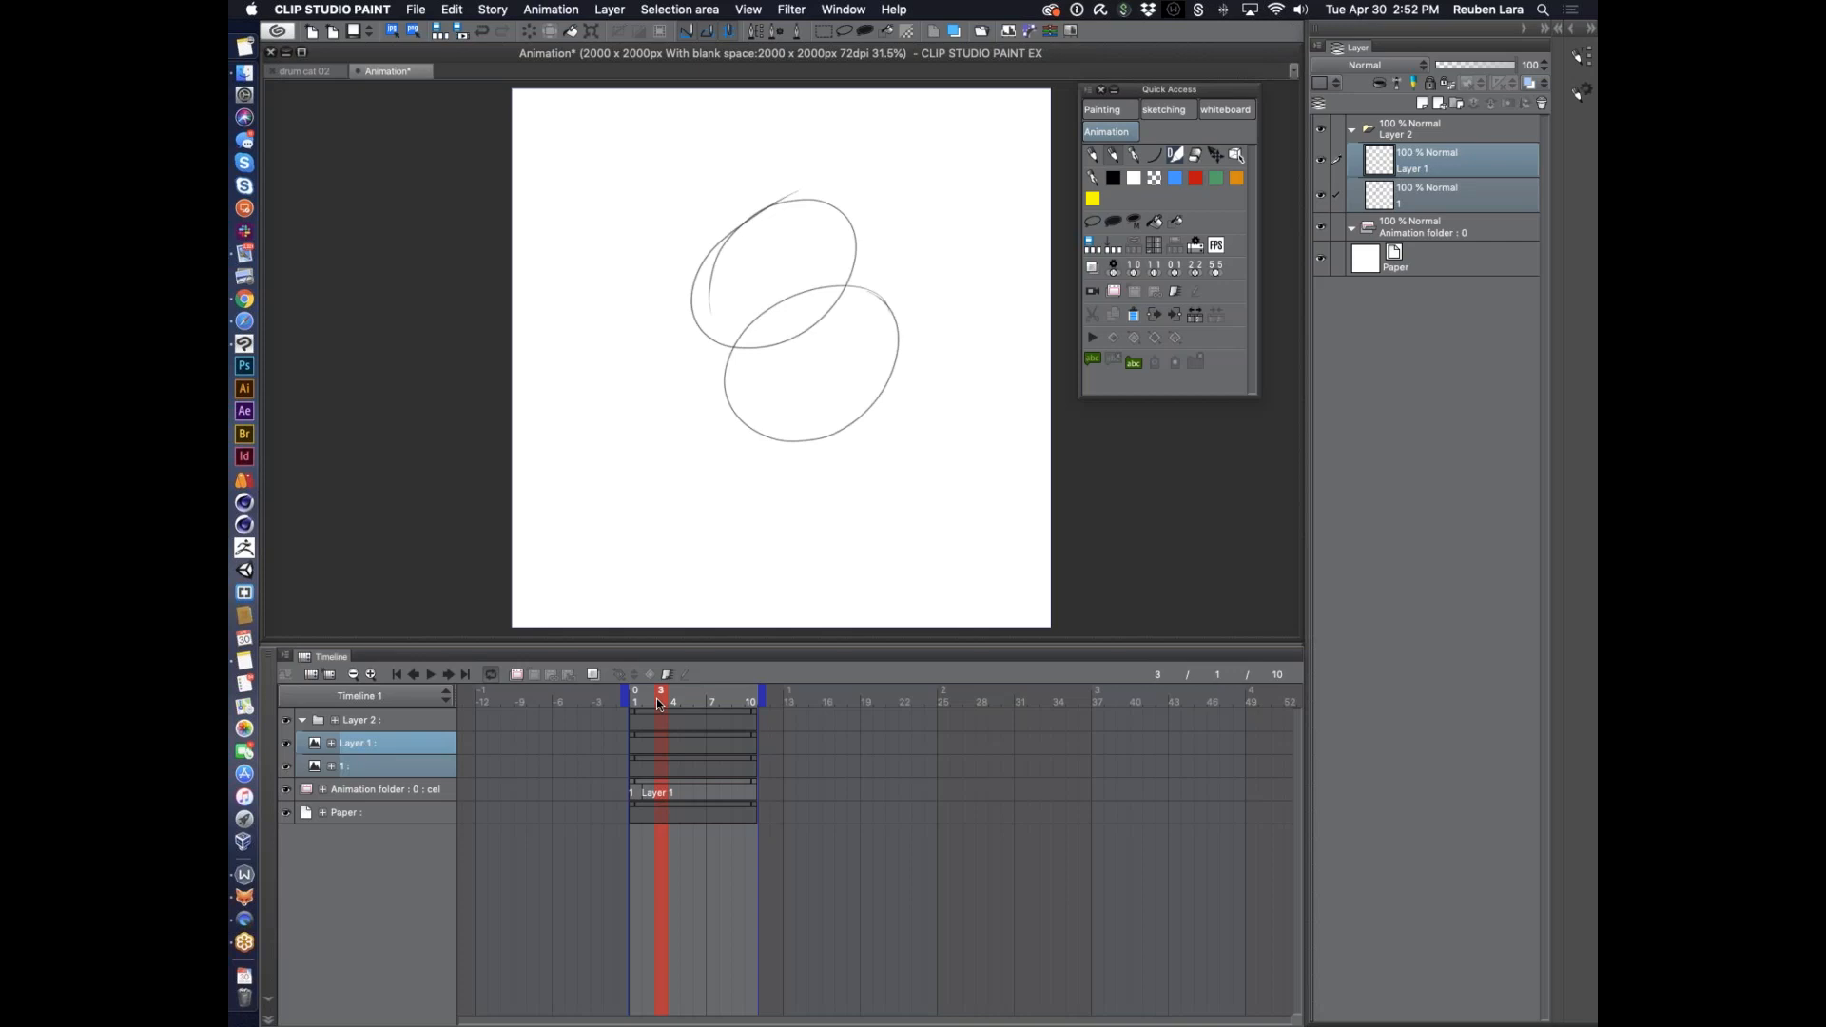
Open the recent file pesky mouse and go to frame 14 of its timeline
{"action": "left_click", "coordinate": [416, 10]}
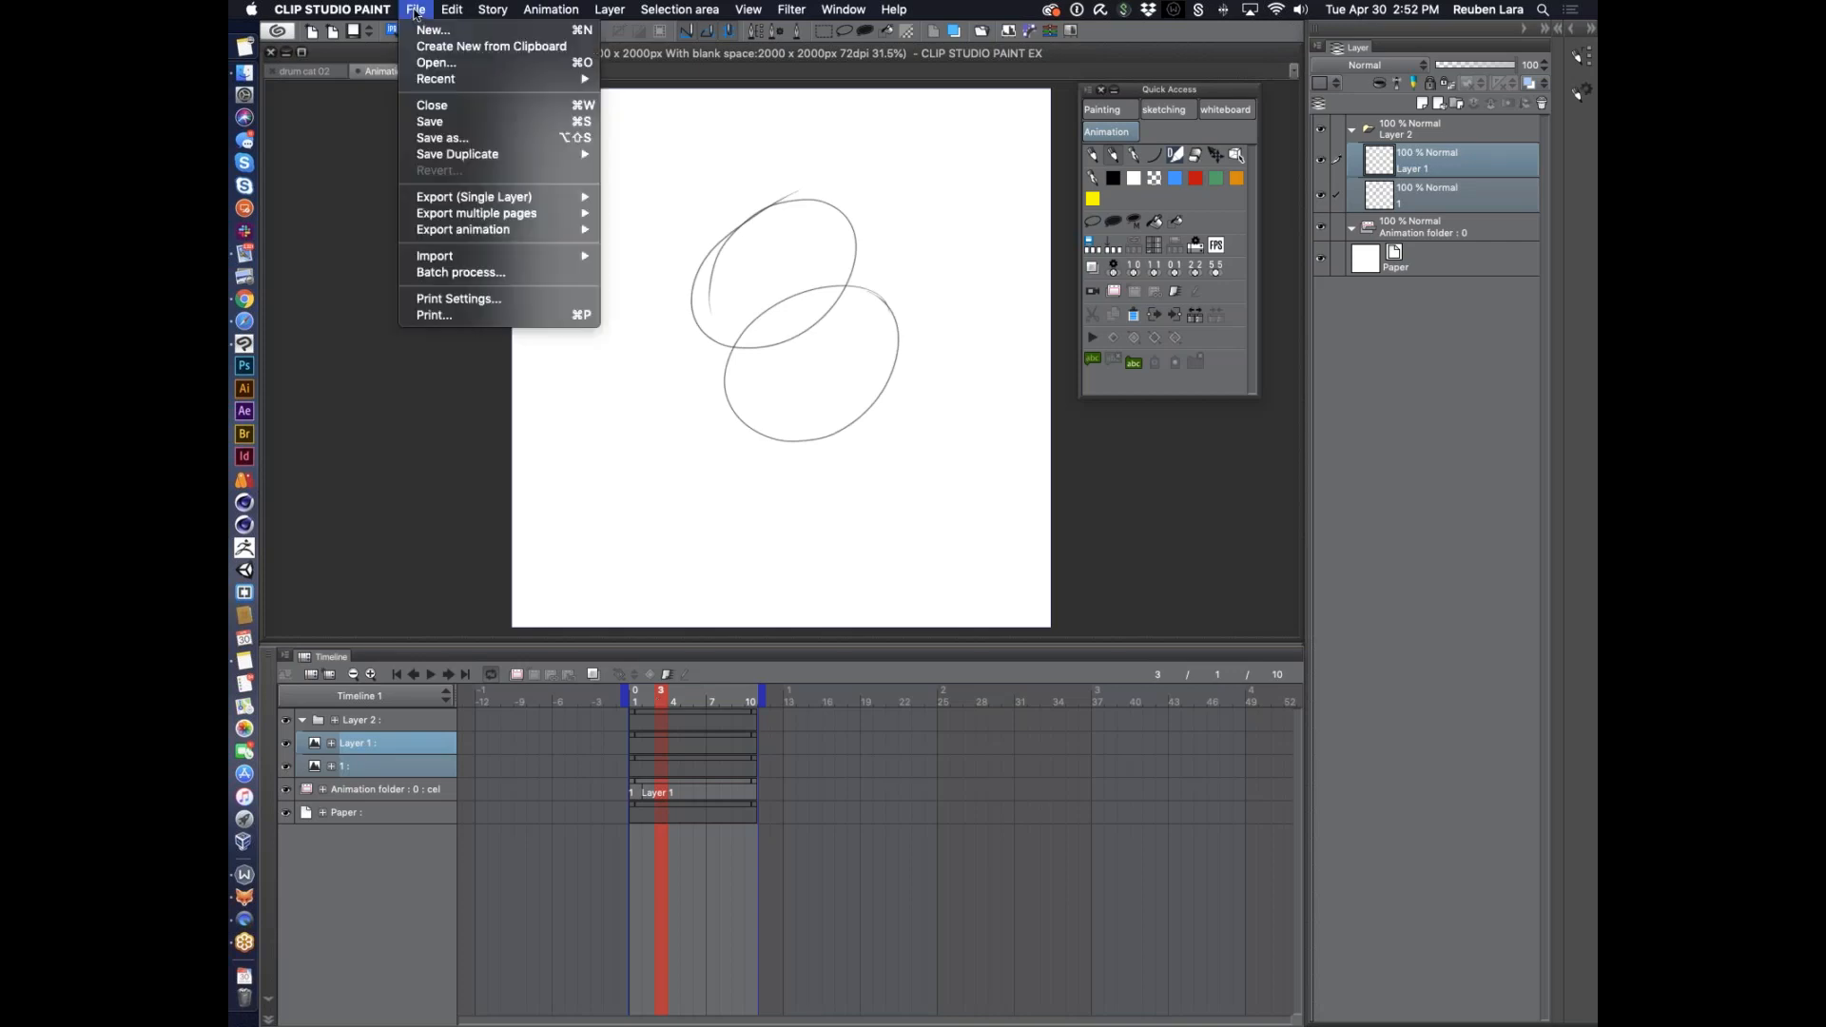
{"action": "mouse_move", "coordinate": [565, 78]}
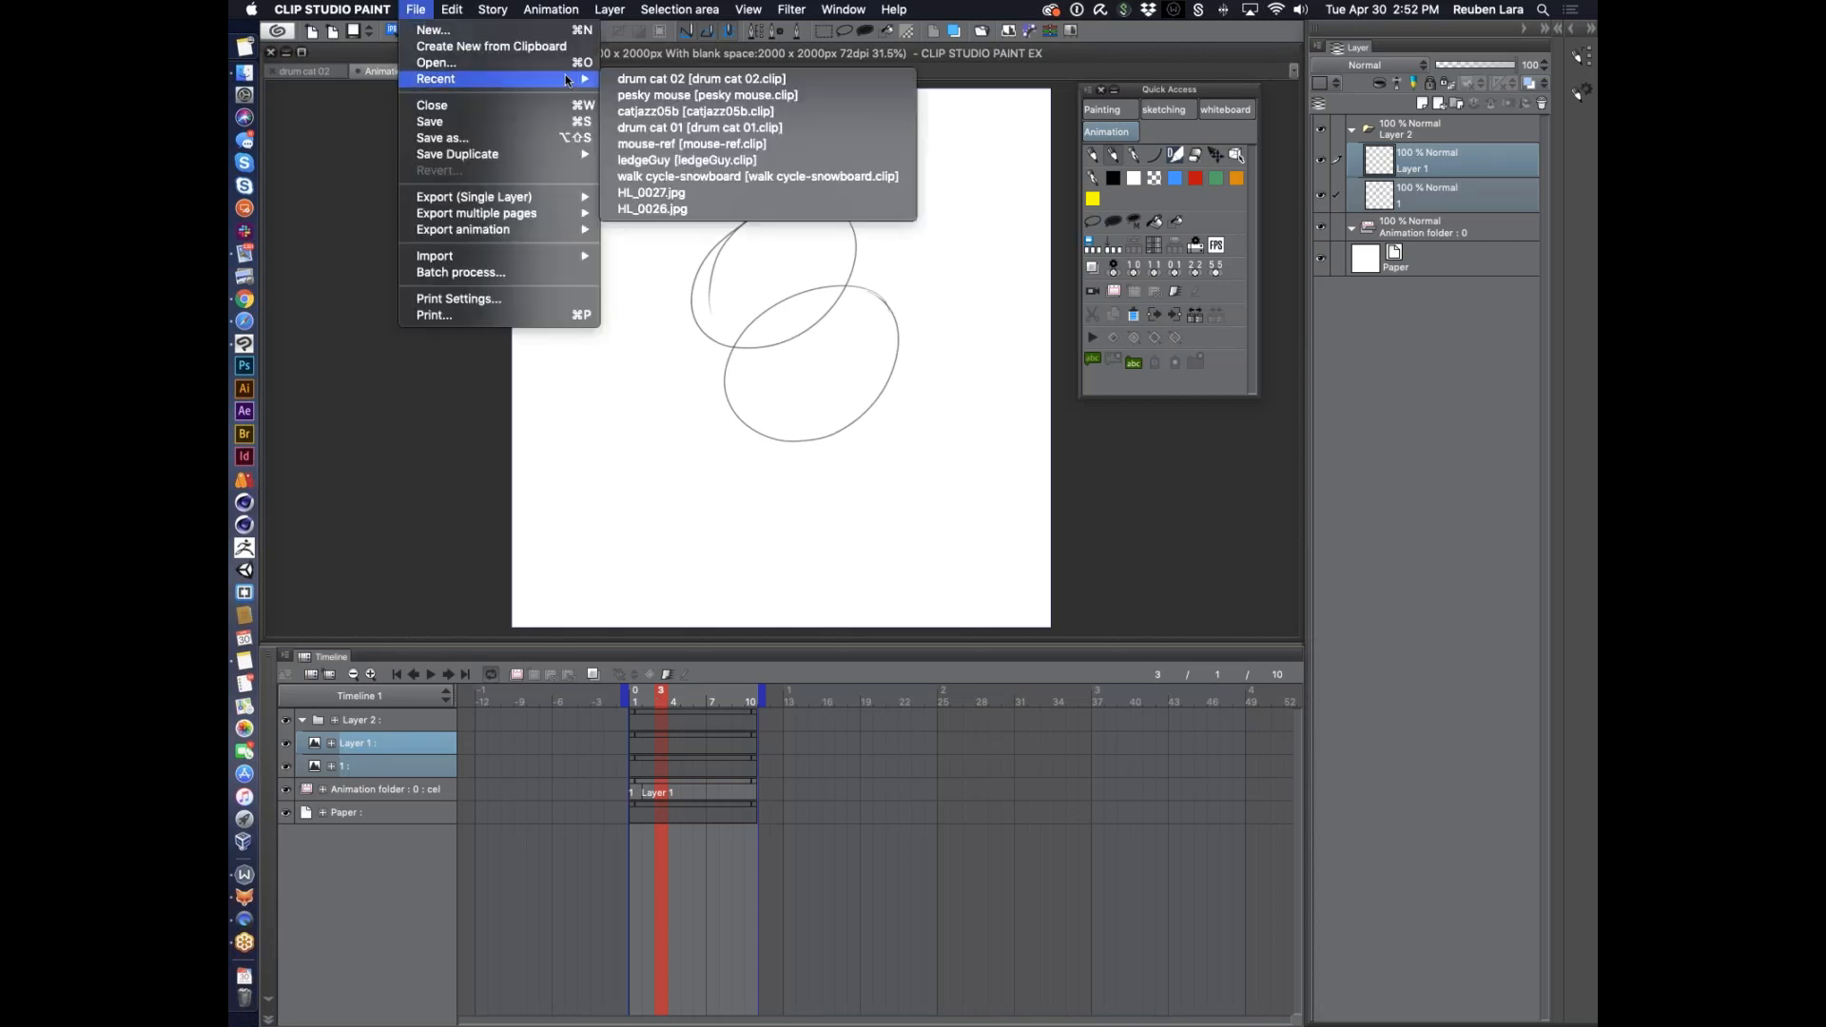
{"action": "left_click", "coordinate": [748, 102]}
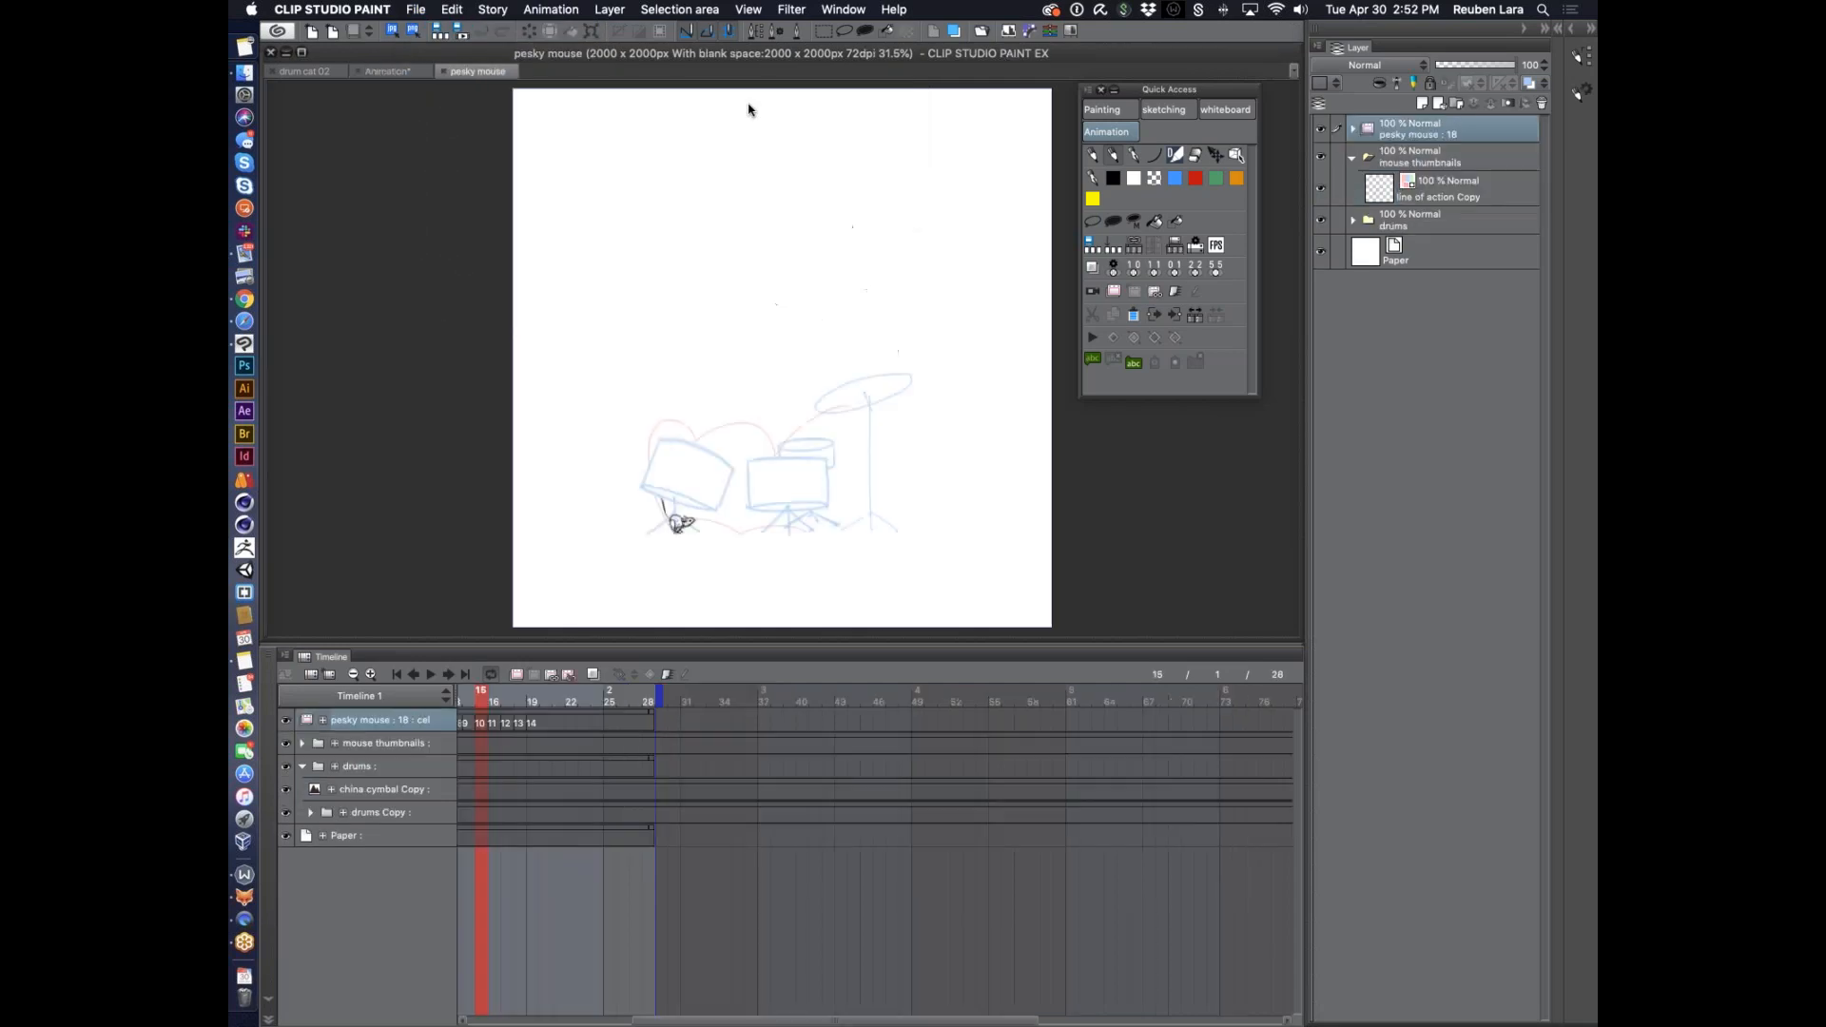
{"action": "left_click_drag", "start_coordinate": [645, 1016], "coordinate": [488, 1015]}
{"action": "left_click", "coordinate": [799, 703]}
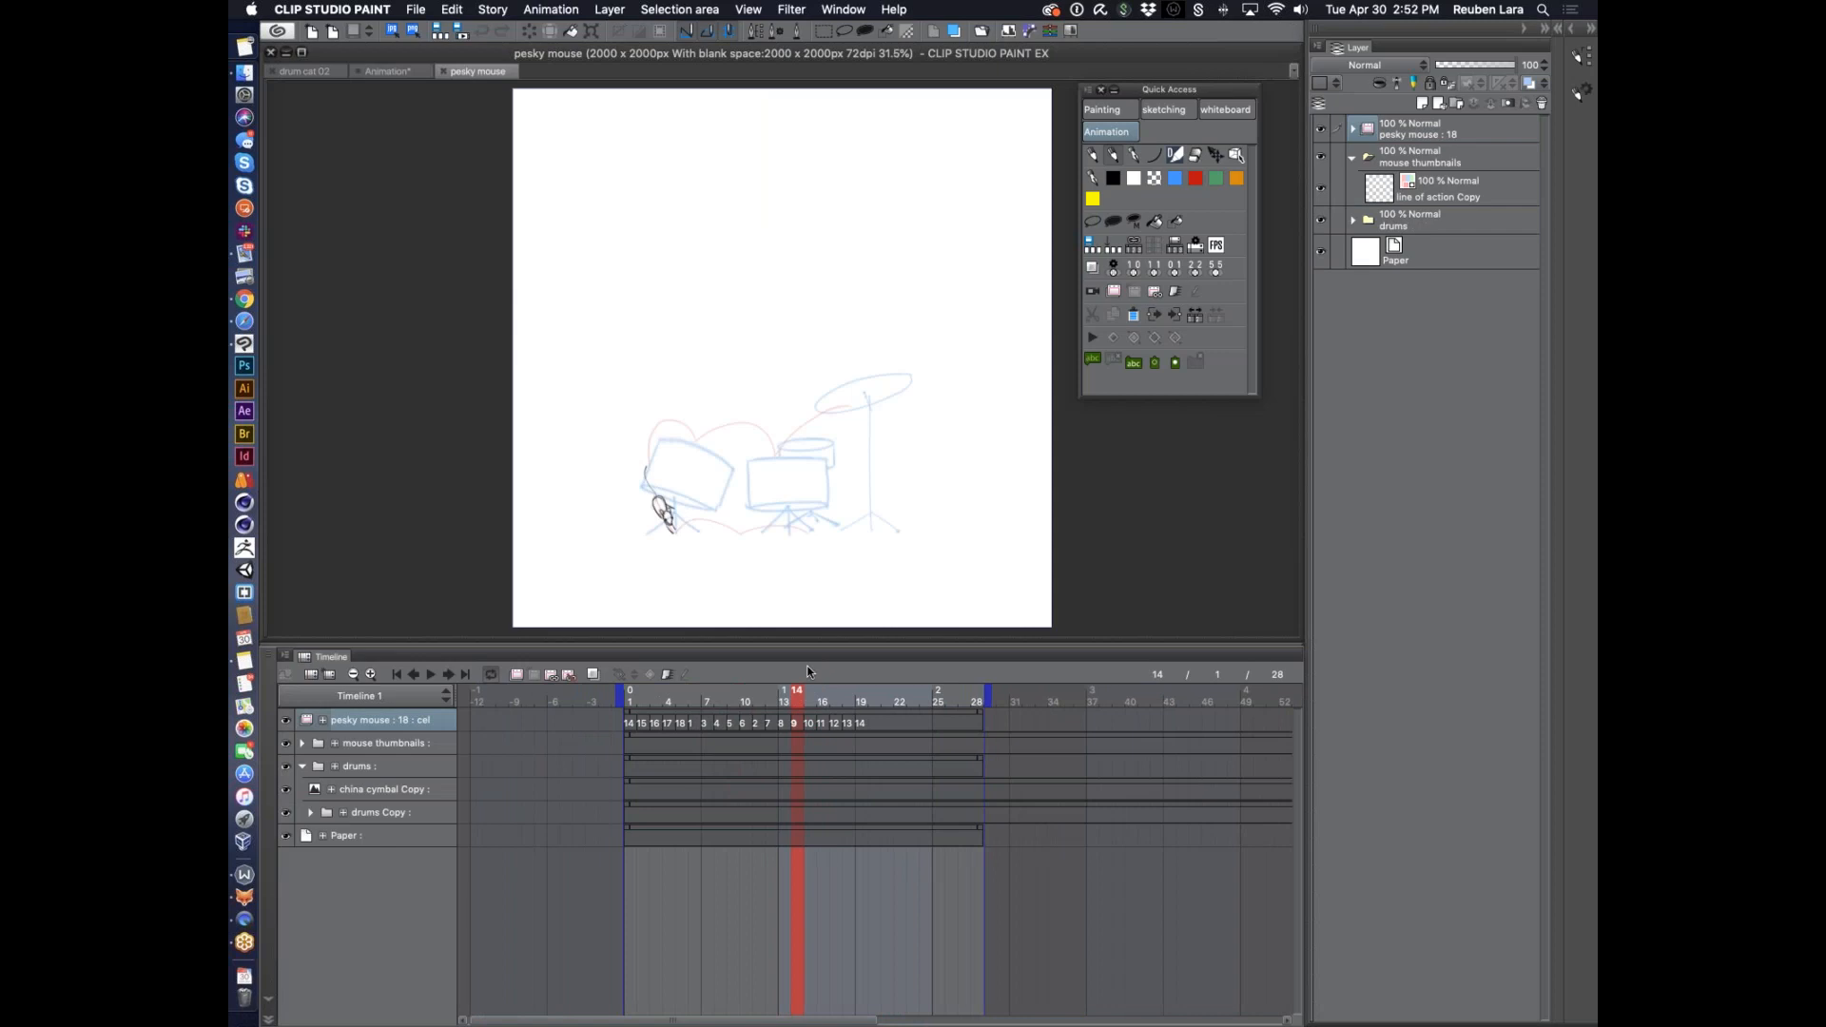
Shift cels 12 to 14 of the pesky mouse track one frame later to leave frame 17 empty after cel 11
{"action": "scroll", "coordinate": [871, 494], "scroll_direction": "up", "scroll_amount": 3}
{"action": "scroll", "coordinate": [939, 506], "scroll_direction": "down", "scroll_amount": 2}
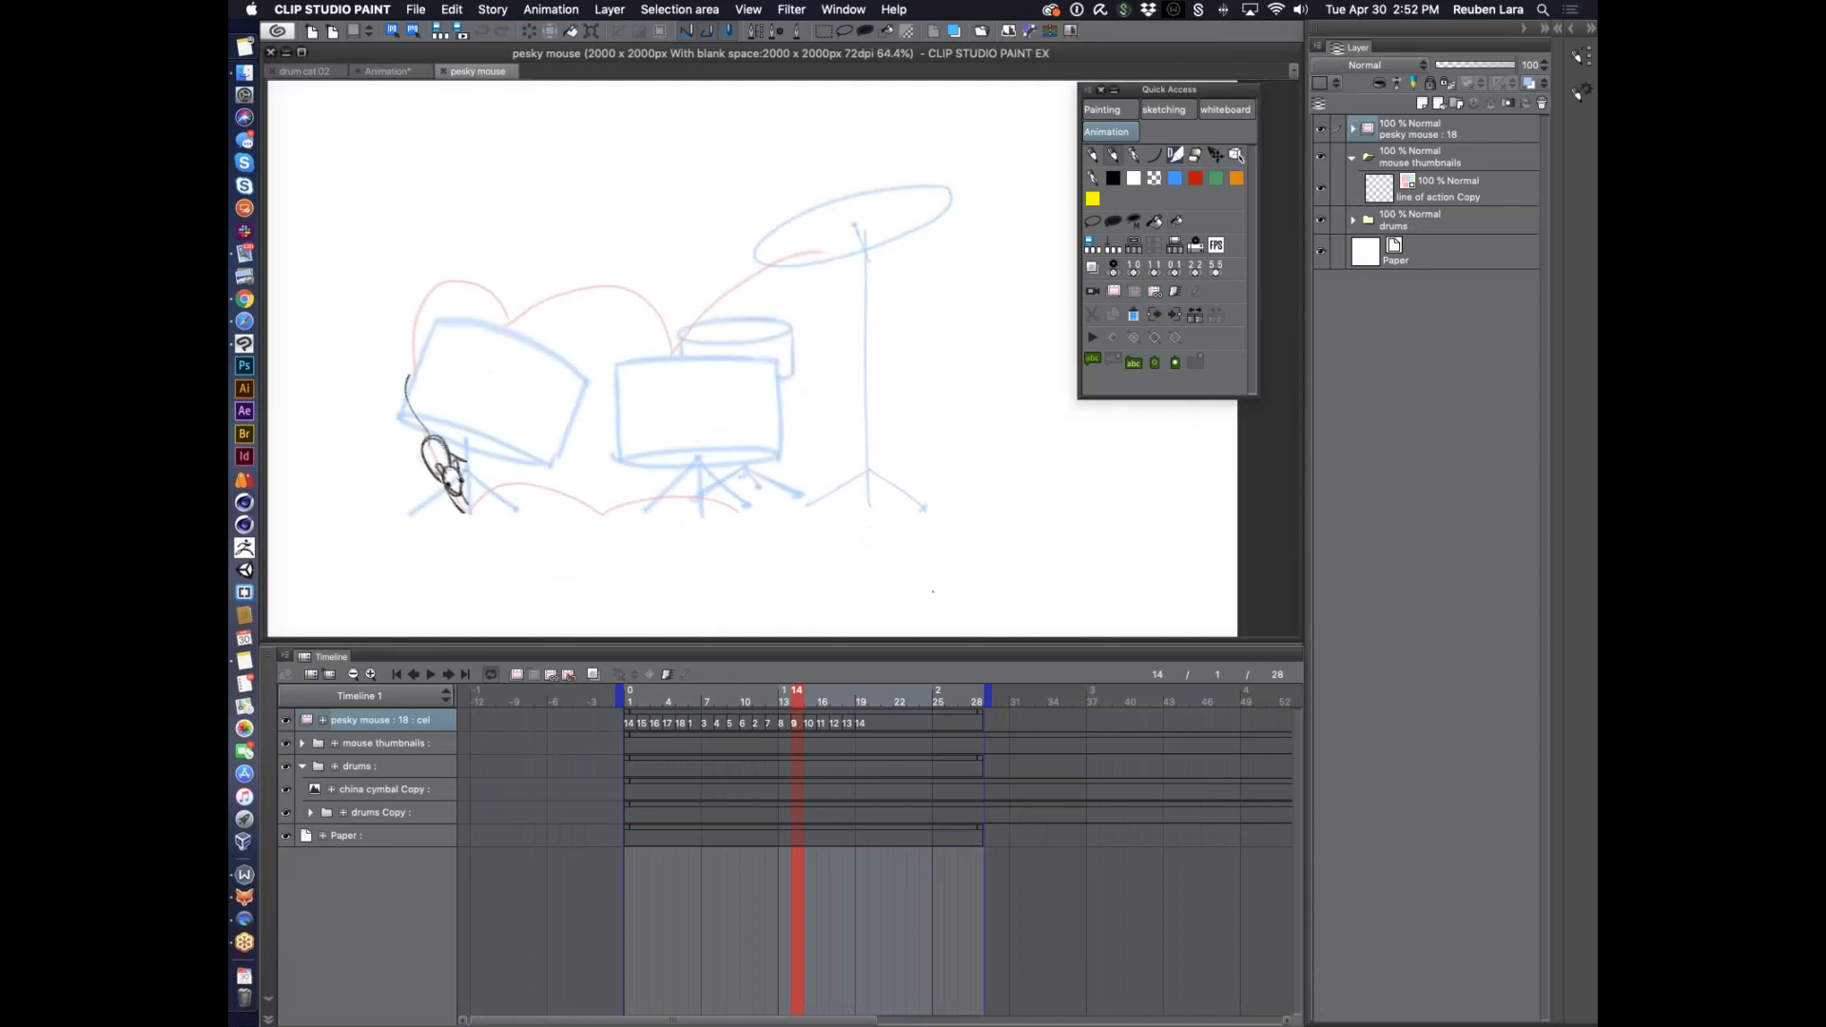
{"action": "mouse_move", "coordinate": [797, 694]}
{"action": "left_mouse_down"}
{"action": "mouse_move", "coordinate": [755, 699]}
{"action": "mouse_move", "coordinate": [772, 698]}
{"action": "left_mouse_up"}
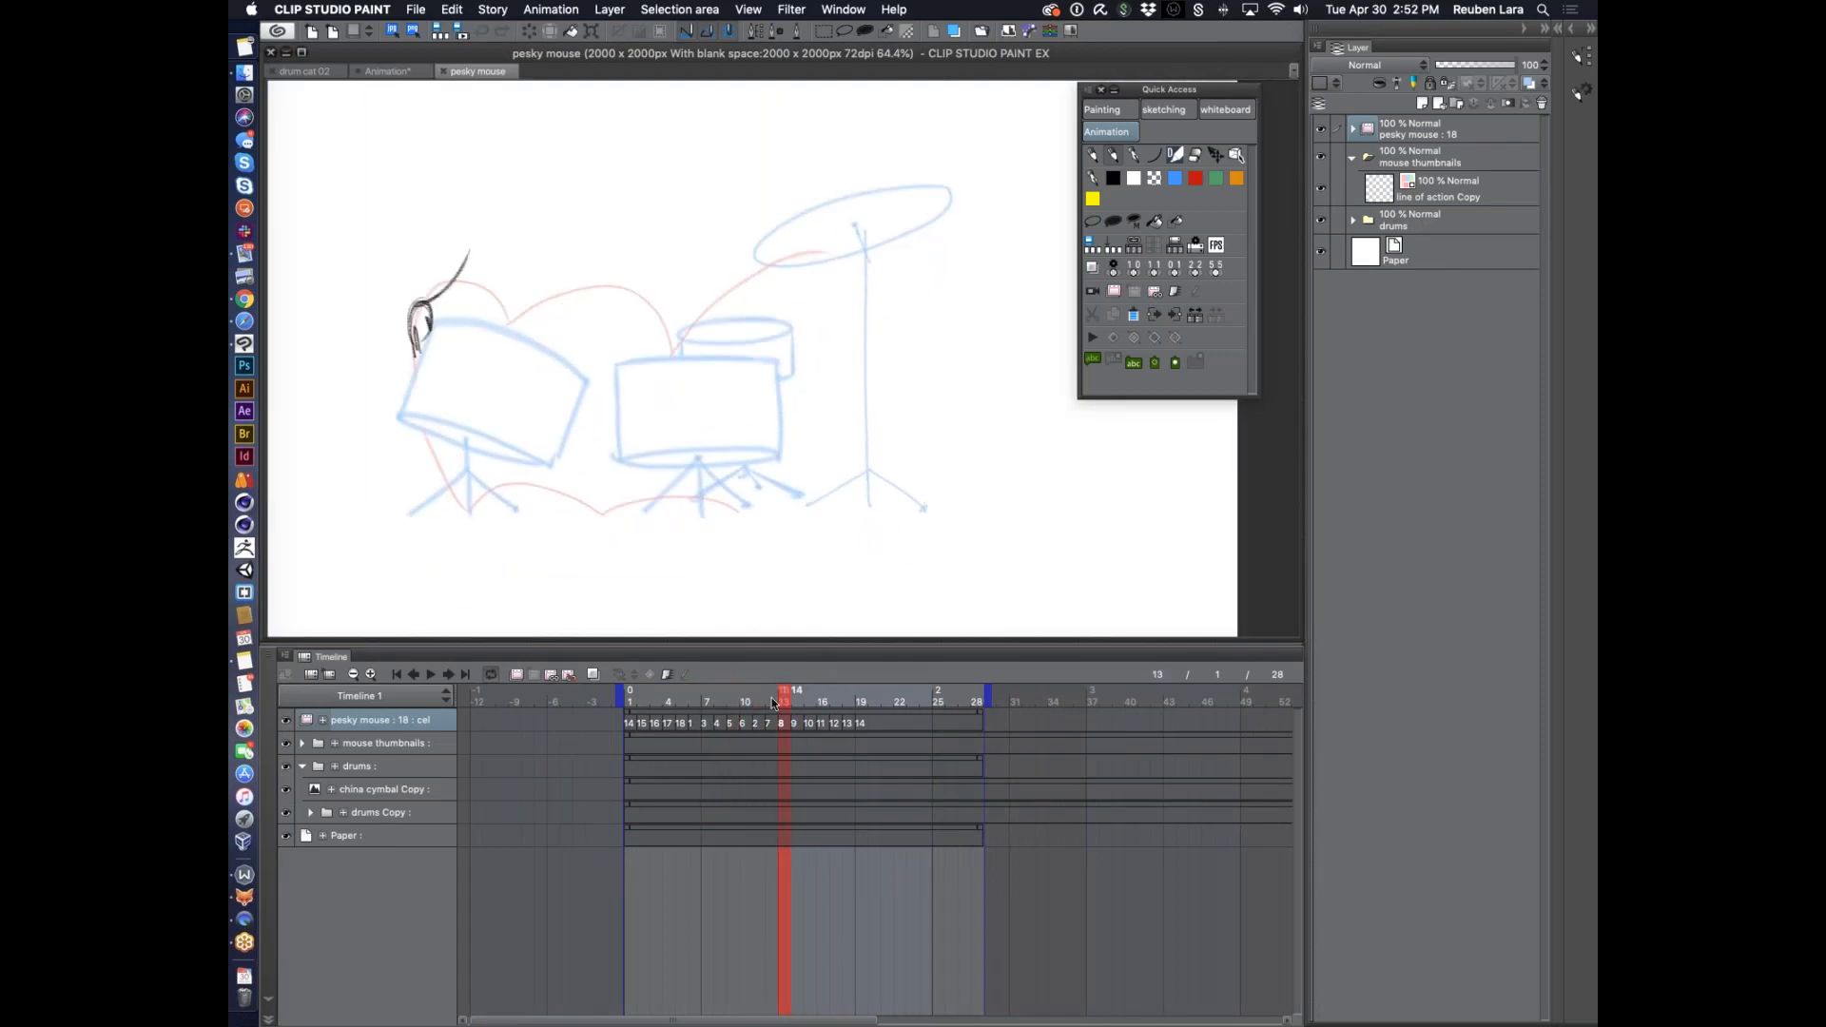
{"action": "left_click", "coordinate": [825, 698]}
{"action": "left_click_drag", "start_coordinate": [825, 696], "coordinate": [792, 683]}
{"action": "left_click_drag", "start_coordinate": [809, 700], "coordinate": [824, 696]}
{"action": "left_click", "coordinate": [824, 725]}
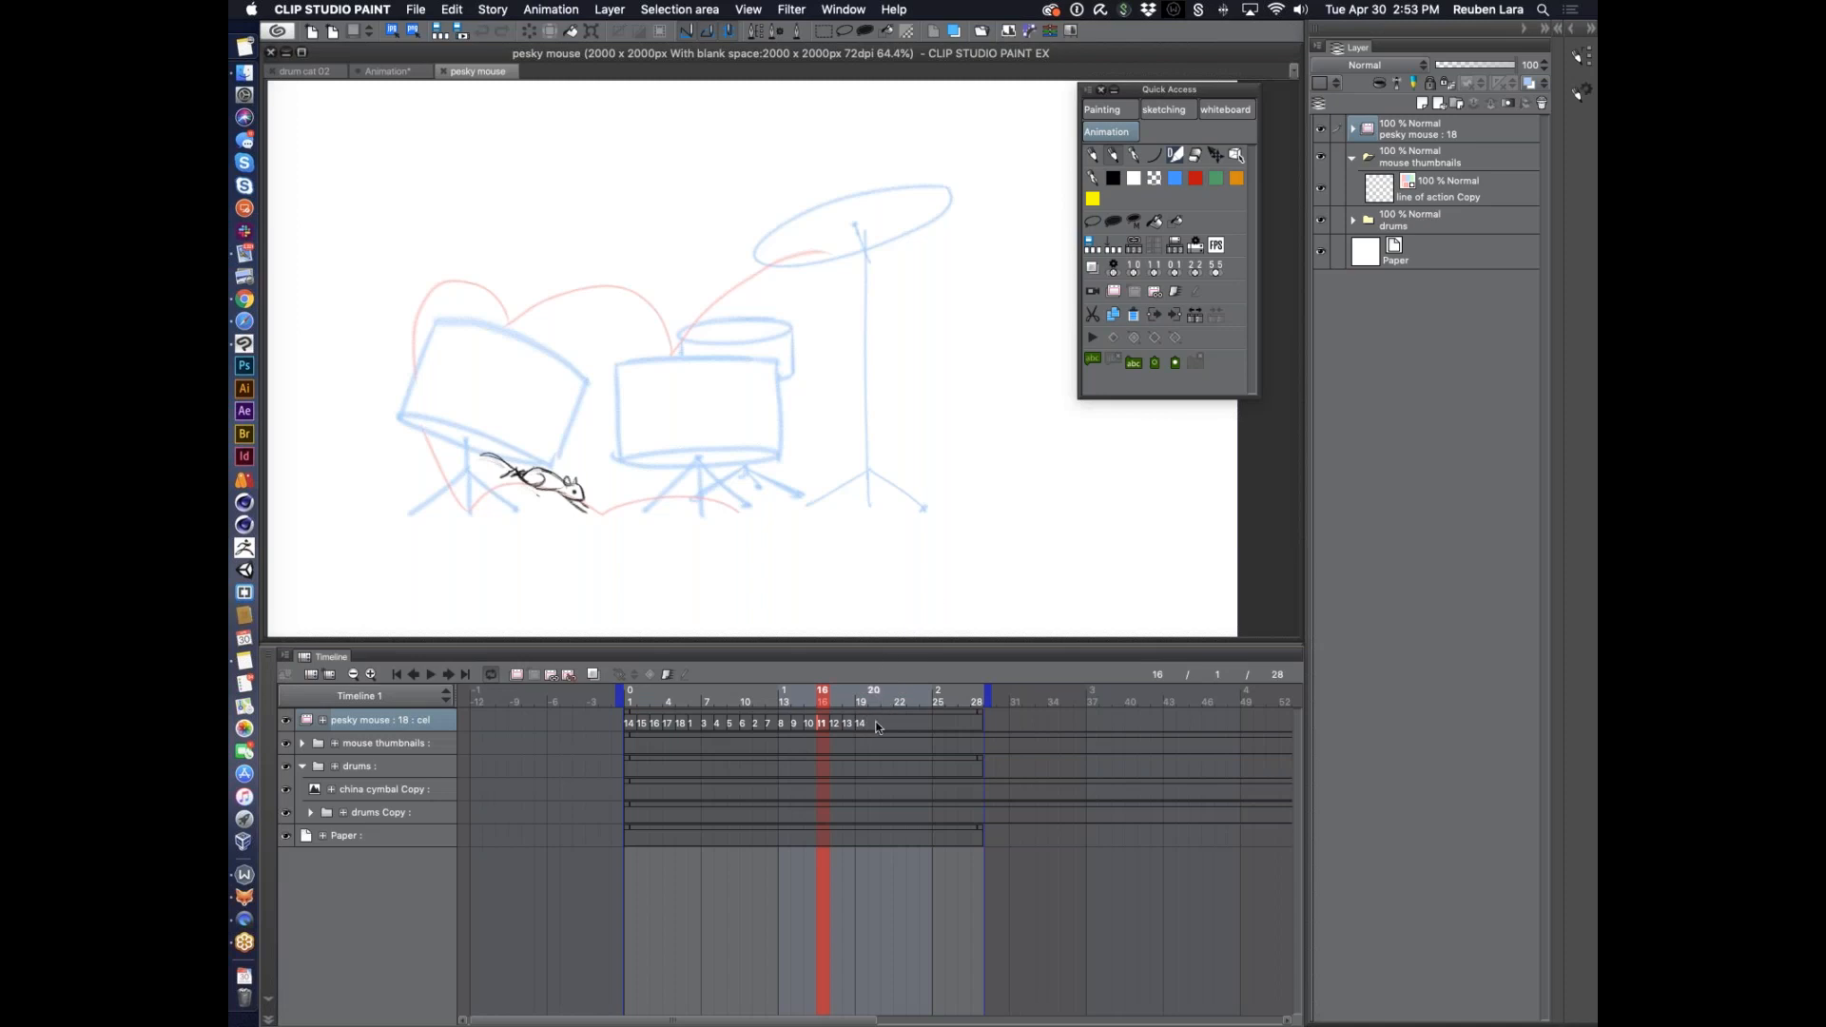
{"action": "left_click_drag", "start_coordinate": [833, 725], "coordinate": [848, 723]}
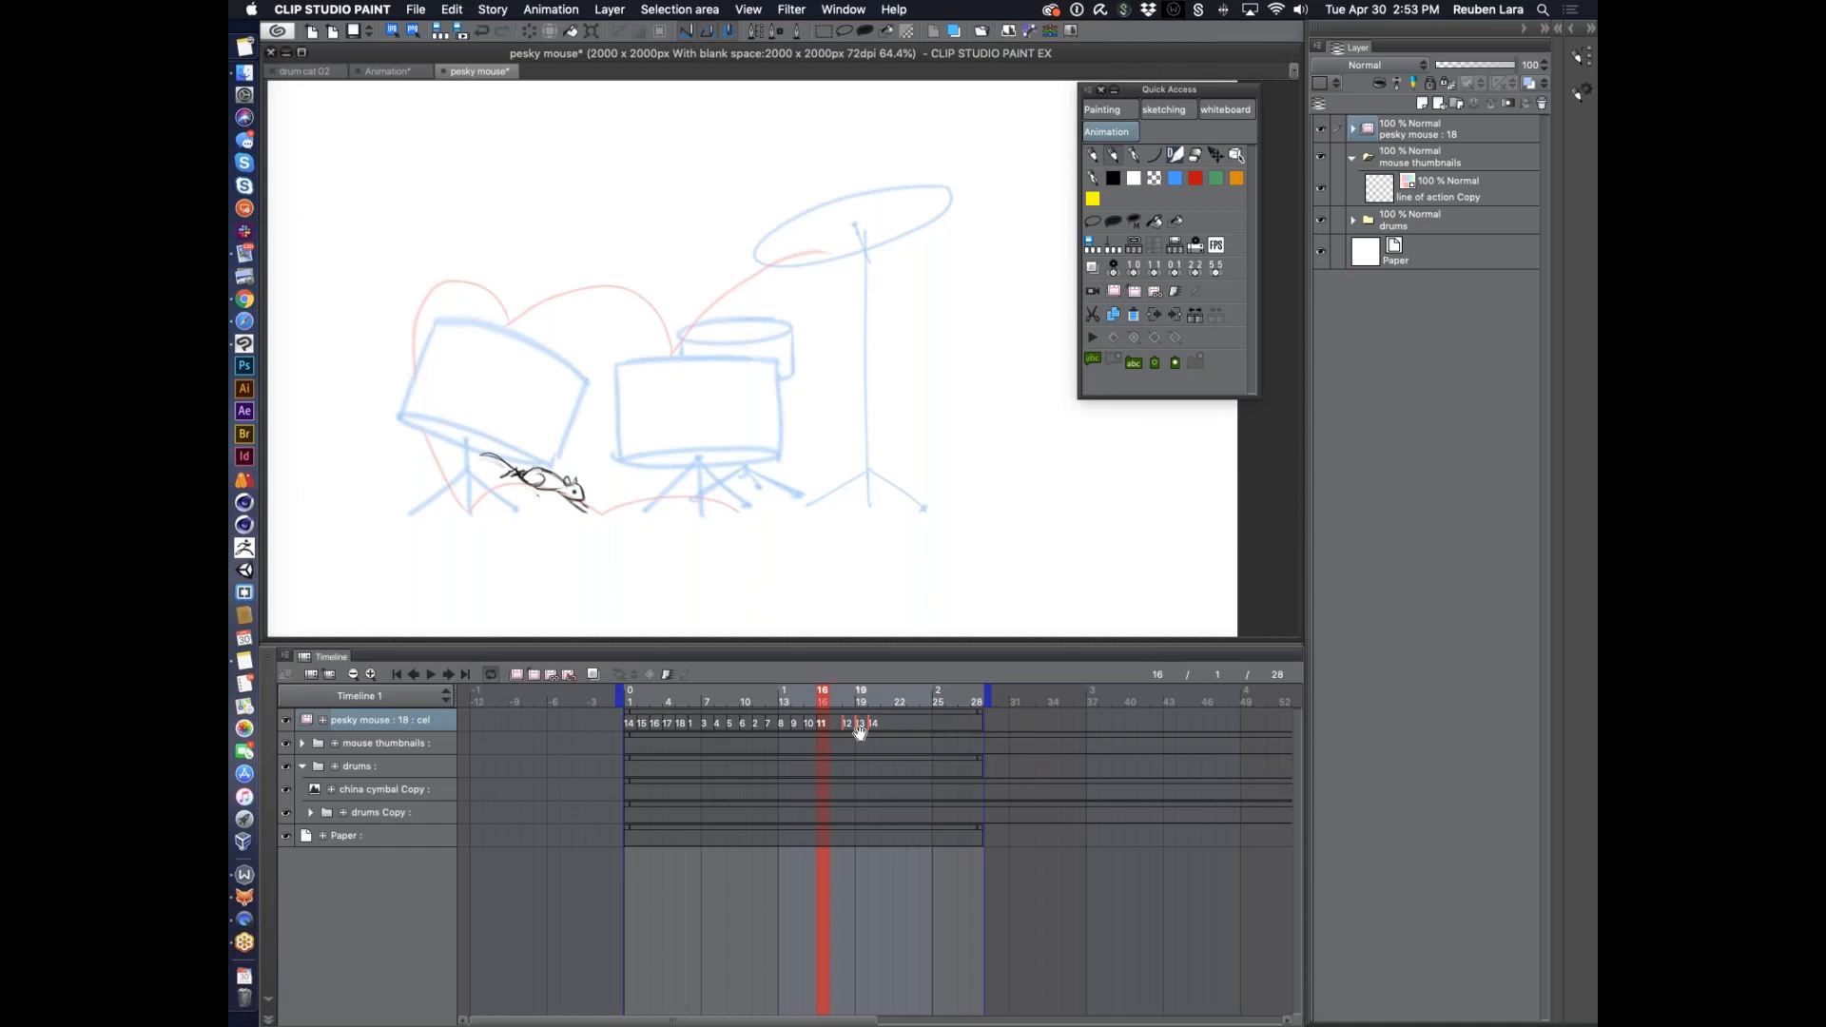
{"action": "left_click", "coordinate": [370, 674]}
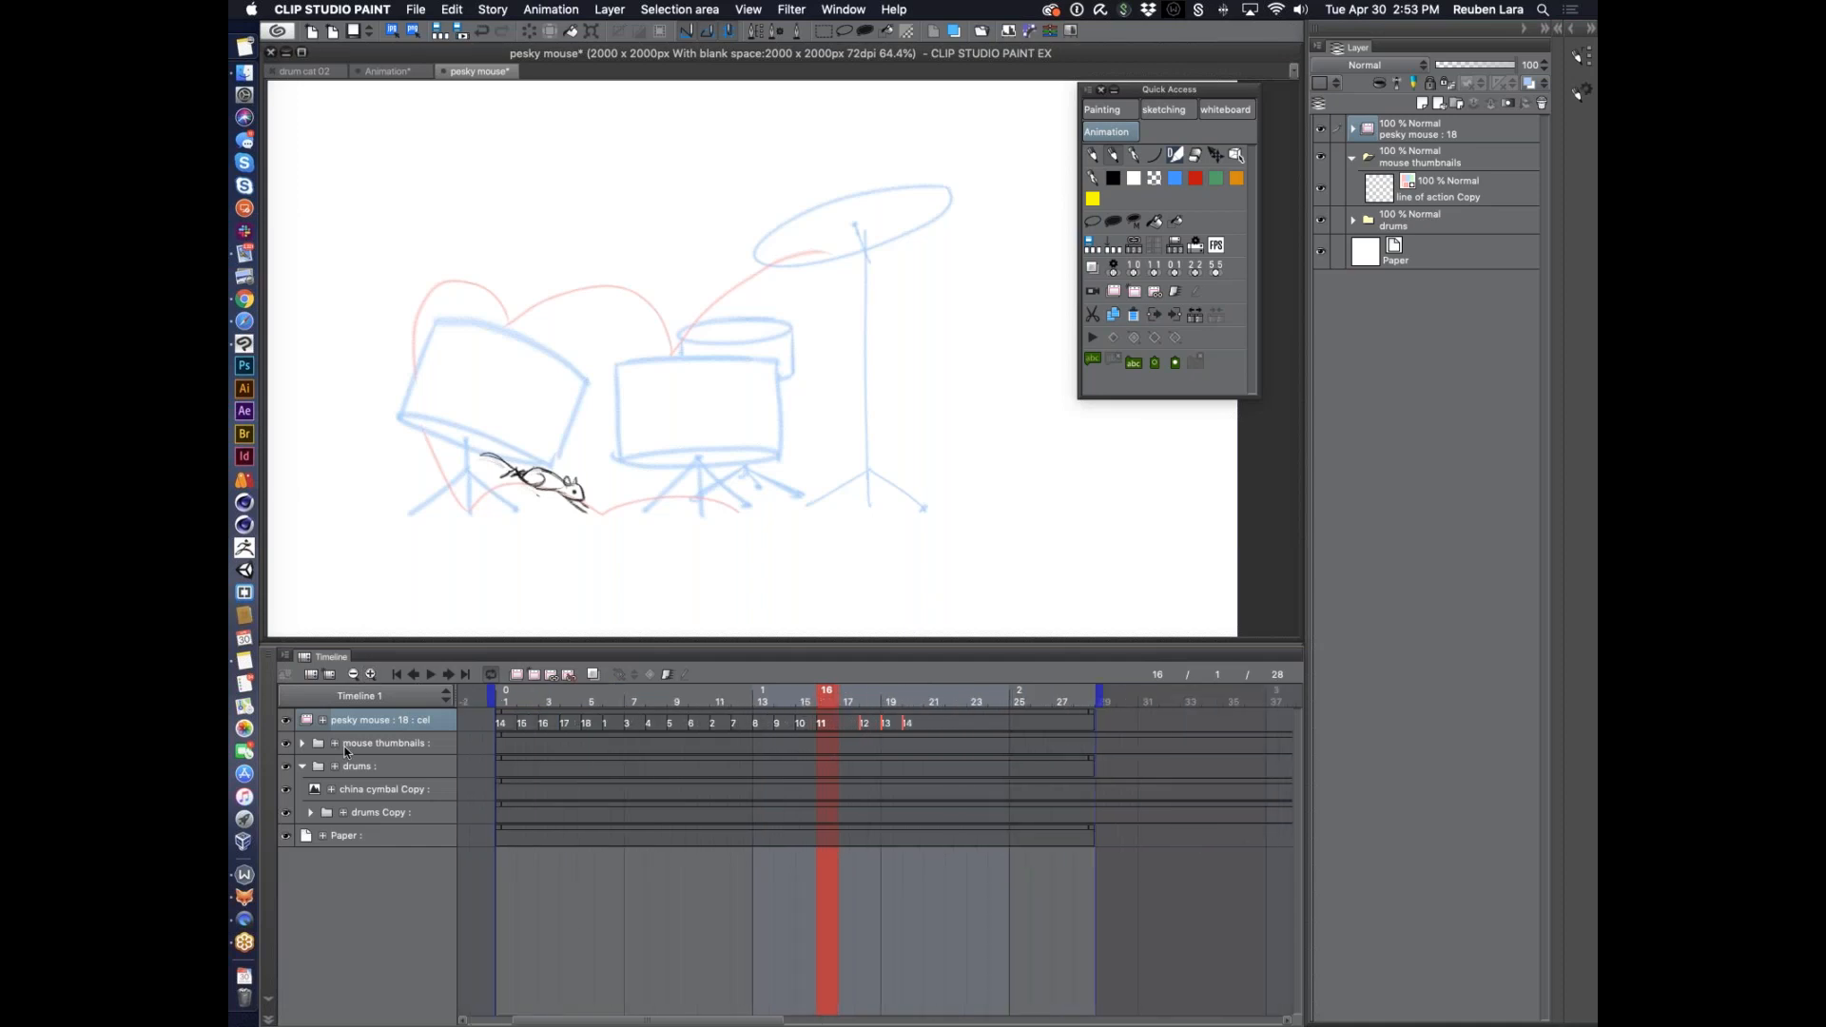
Duplicate layer 11 inside the pesky mouse folder and assign the copy as the cel on frame 17
{"action": "left_click", "coordinate": [1355, 130]}
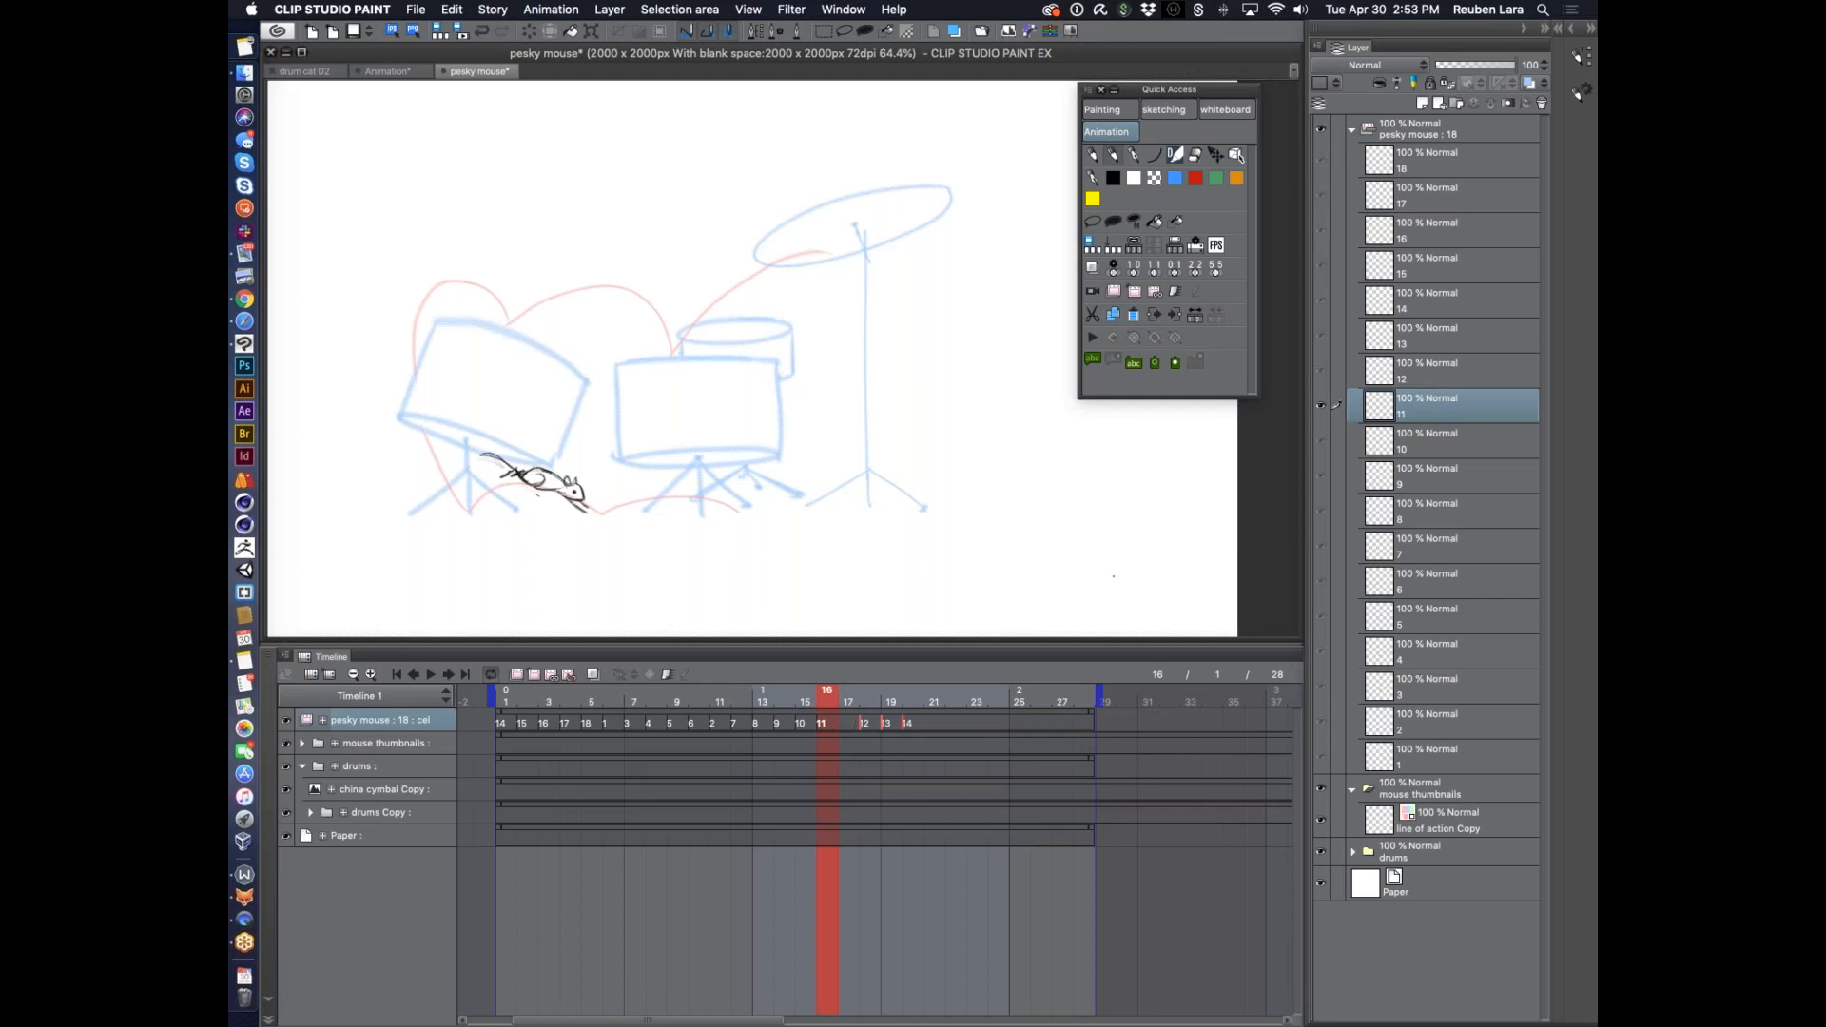
{"action": "right_click", "coordinate": [1429, 407]}
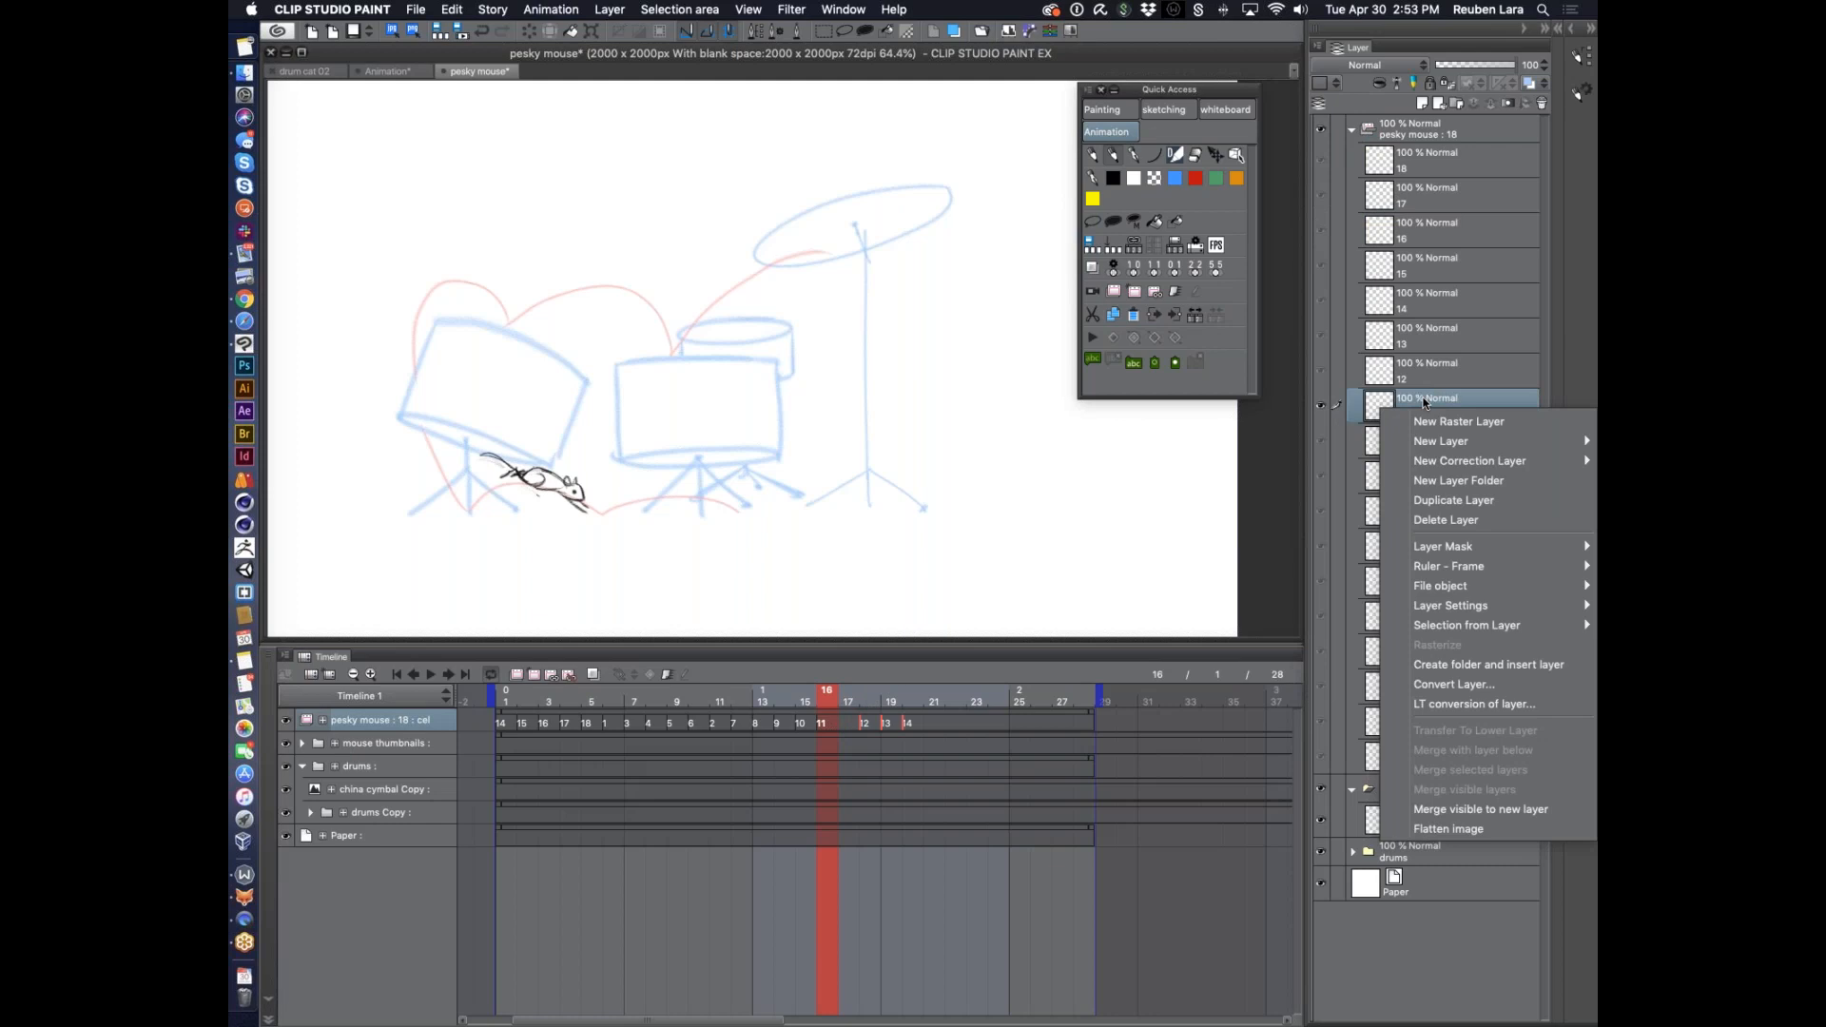
{"action": "left_click", "coordinate": [1442, 499]}
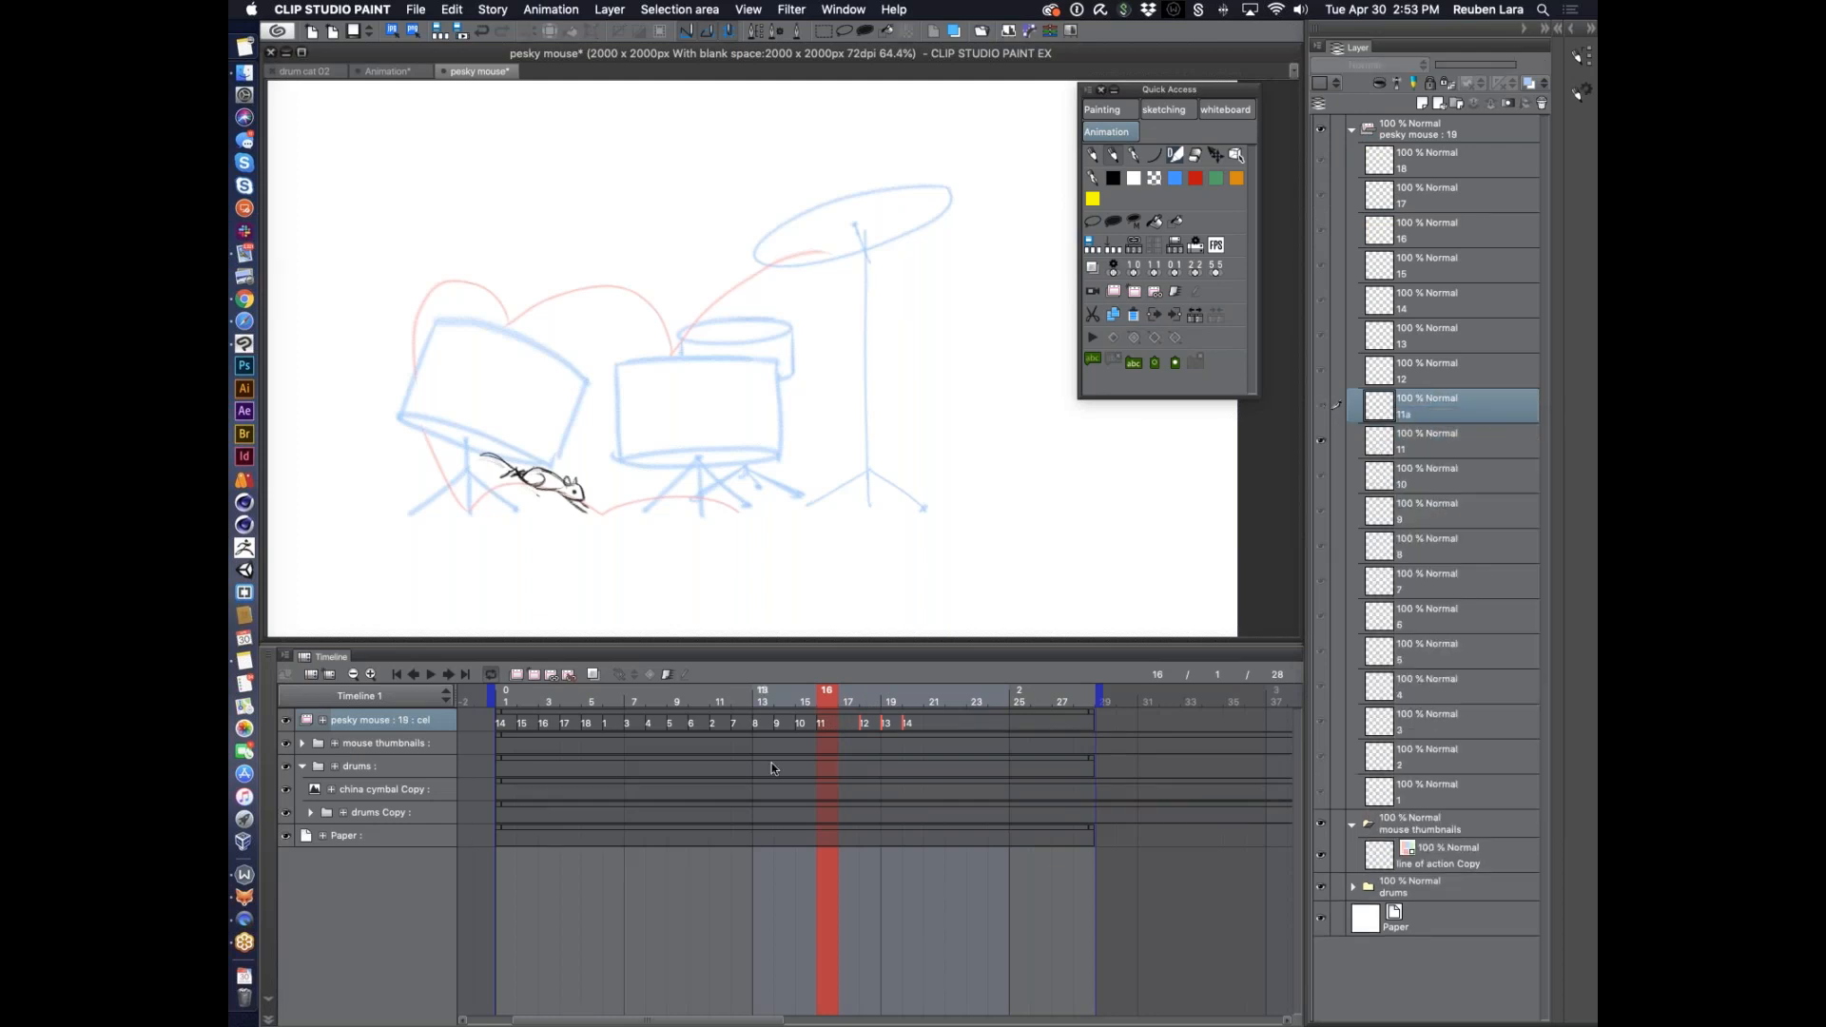
{"action": "left_click", "coordinate": [843, 717]}
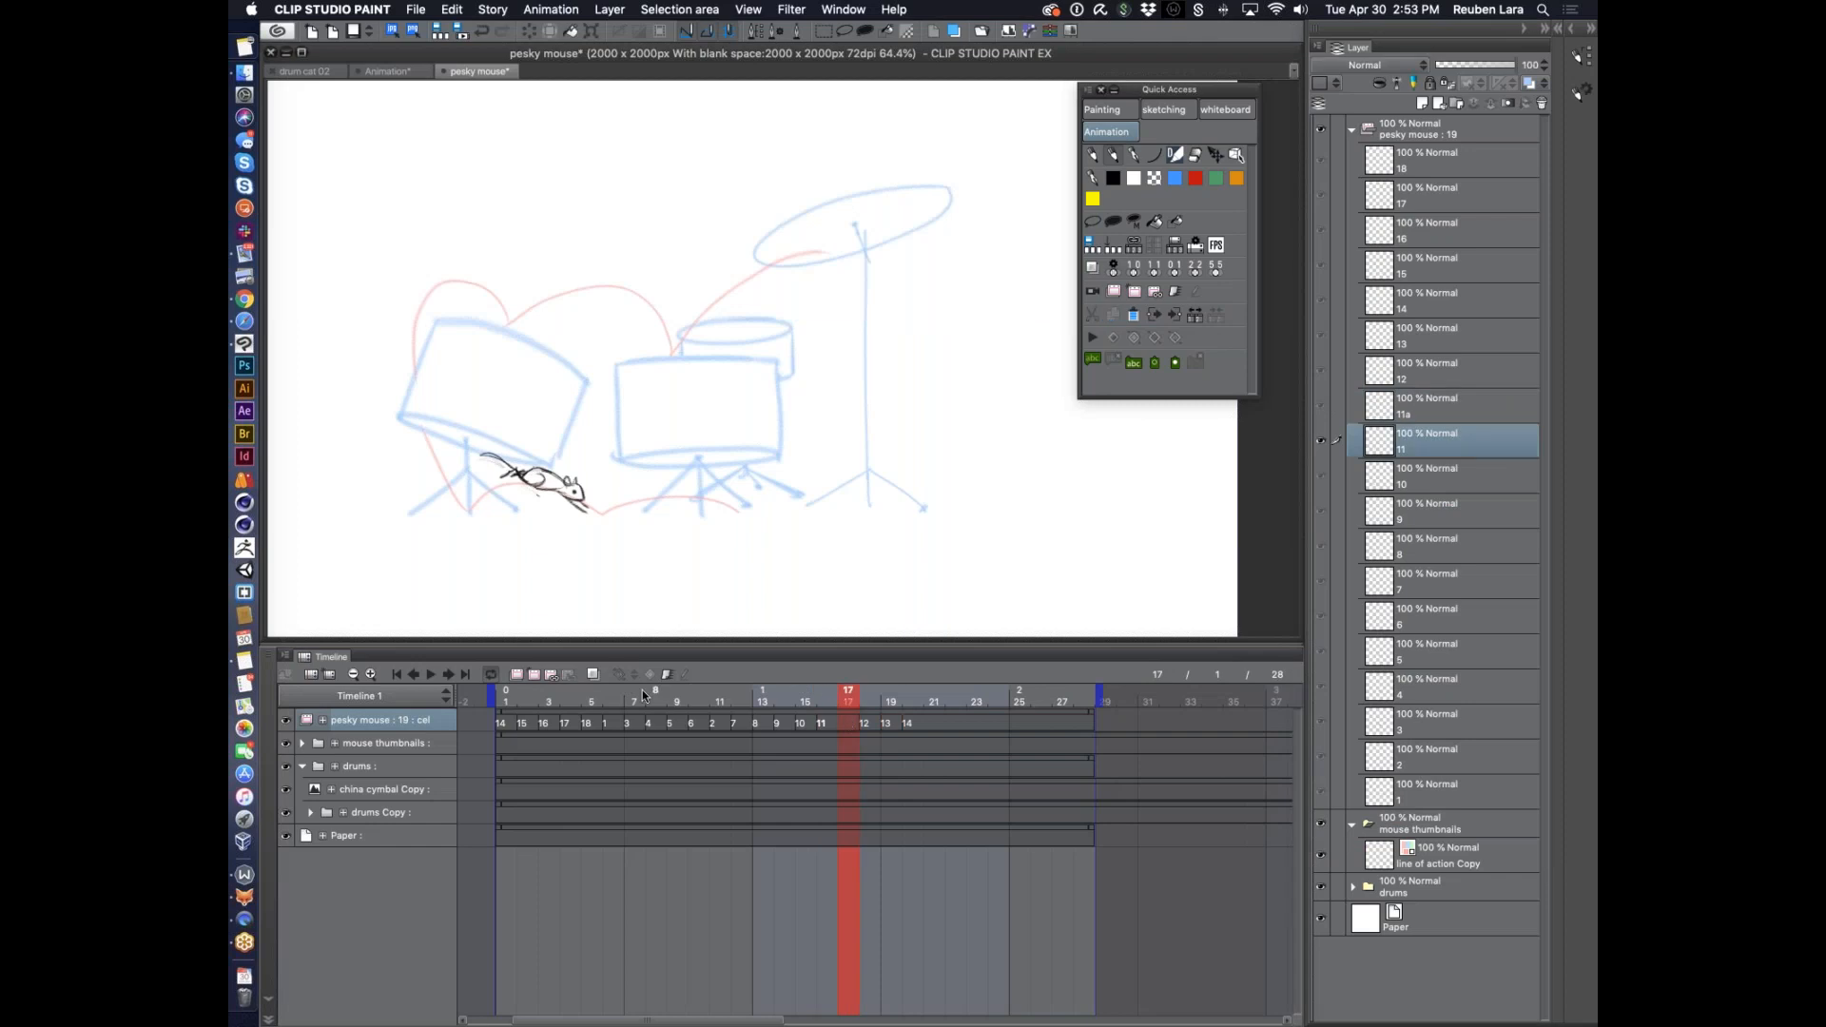
{"action": "left_click", "coordinate": [553, 674]}
{"action": "left_click", "coordinate": [612, 419]}
{"action": "left_click", "coordinate": [600, 471]}
{"action": "left_click", "coordinate": [880, 283]}
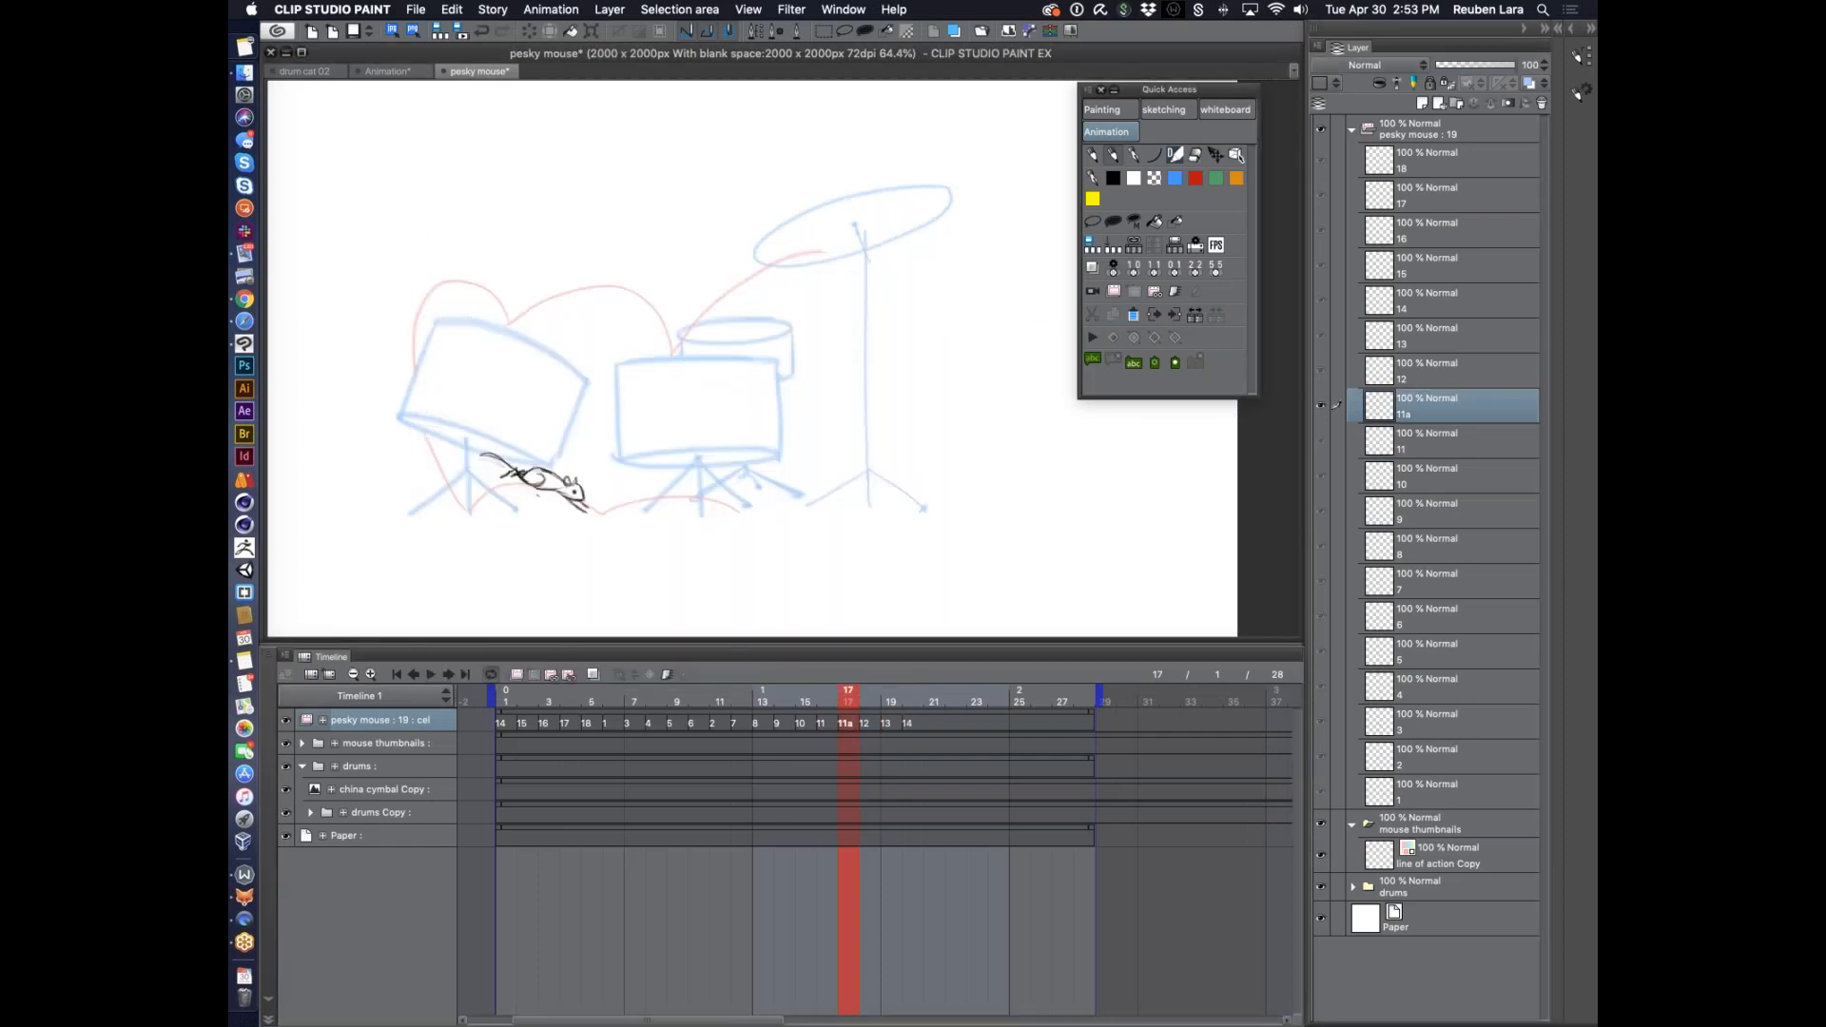
Enable onion skin and shift the mouse drawing on the copied cel slightly forward and rotate it
{"action": "left_click", "coordinate": [592, 675]}
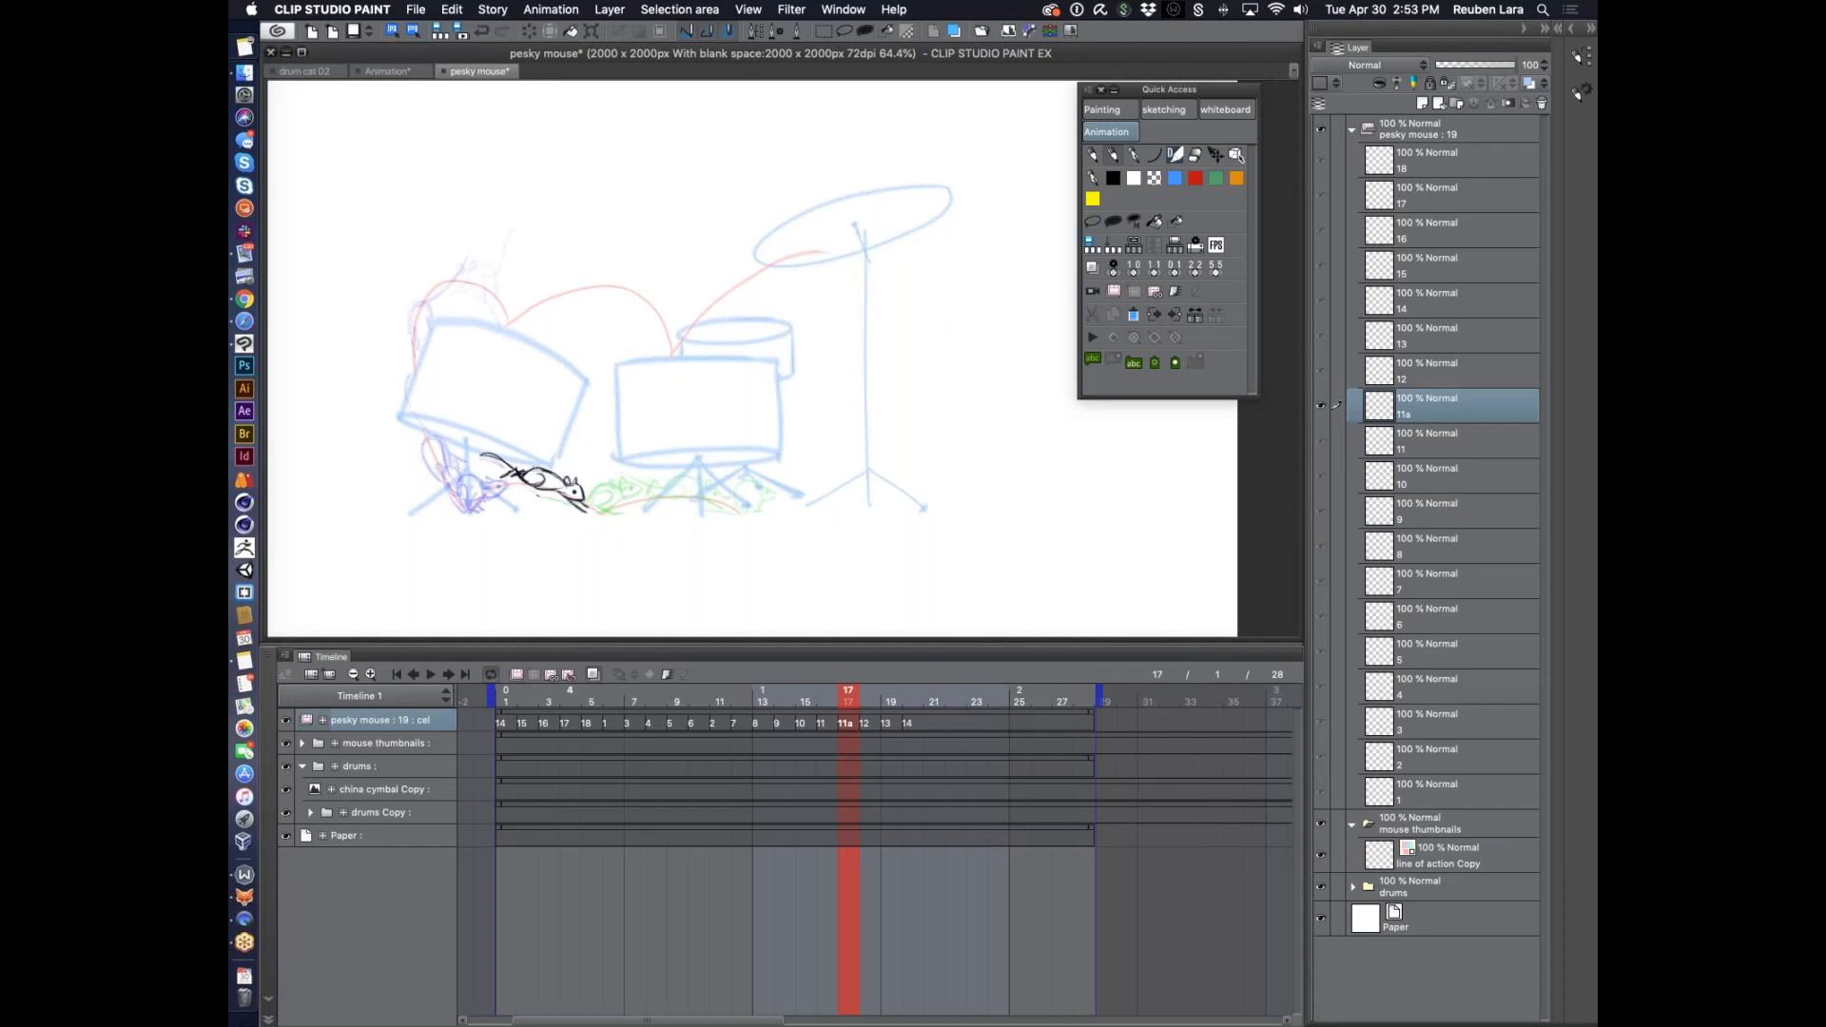
{"action": "key", "text": "k"}
{"action": "left_click_drag", "start_coordinate": [587, 498], "coordinate": [602, 497]}
{"action": "key", "text": "super+t"}
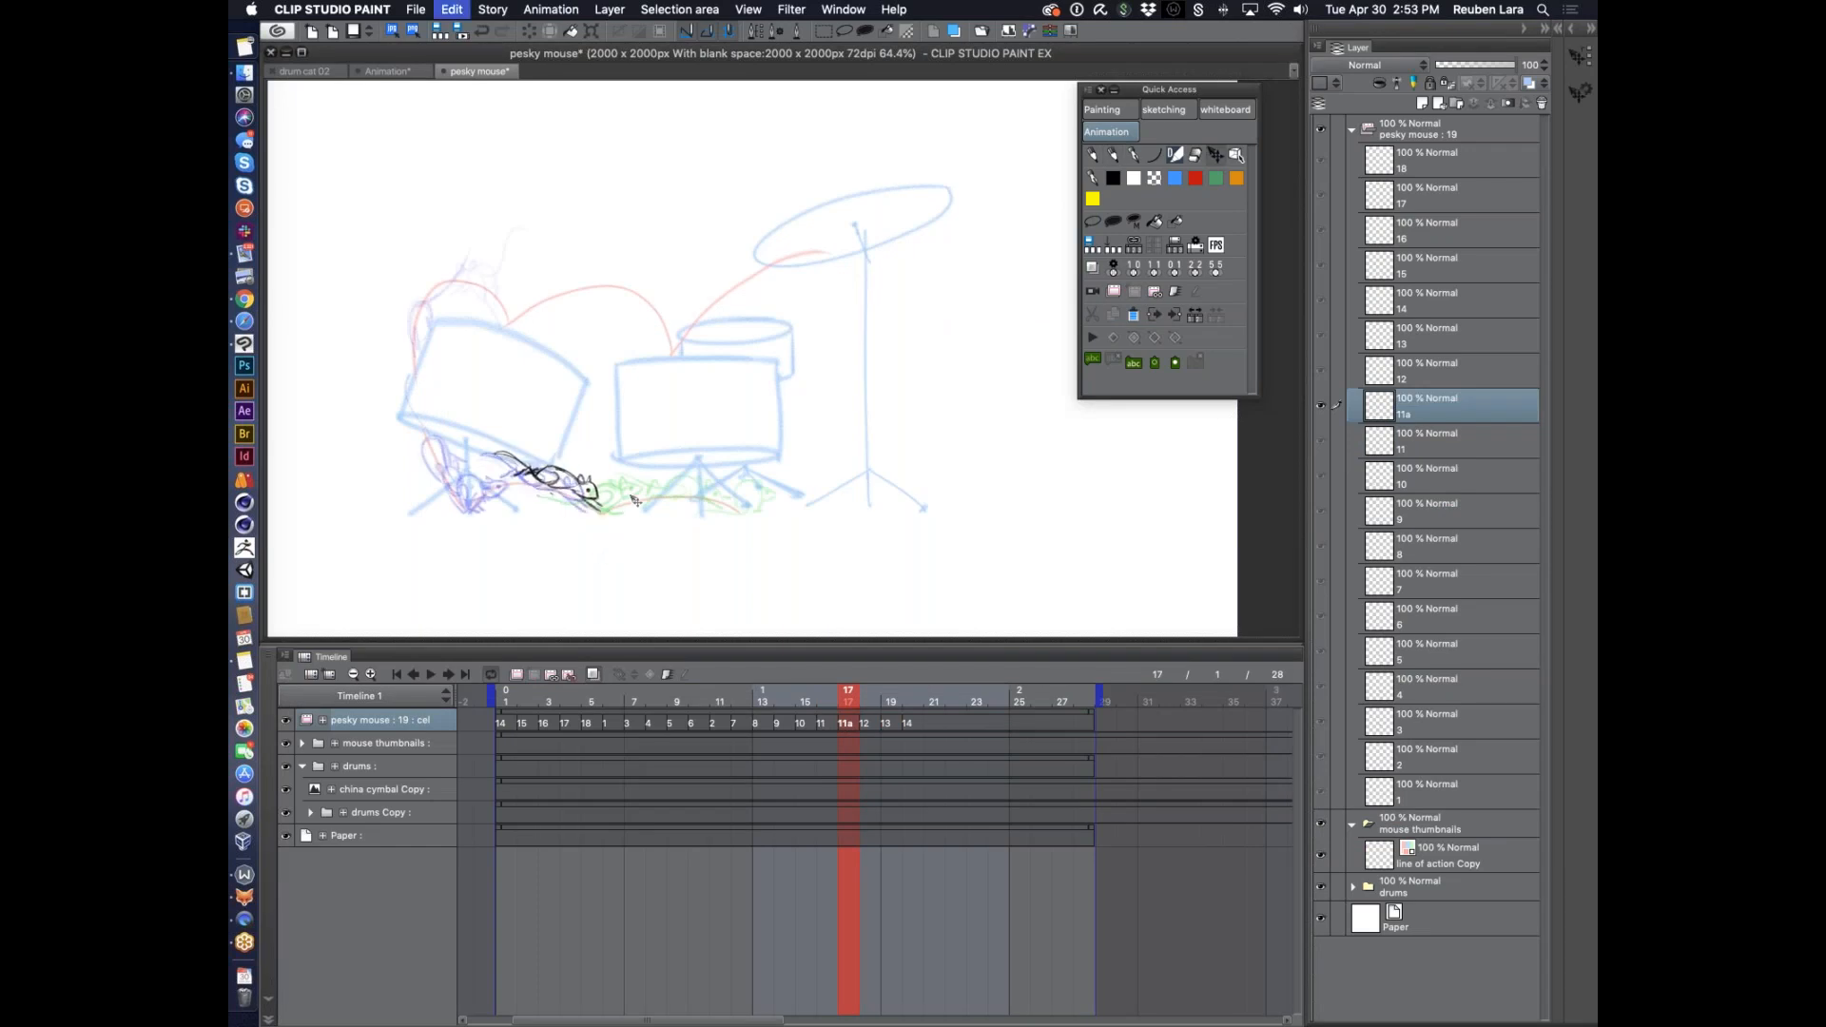
{"action": "left_click", "coordinate": [597, 548]}
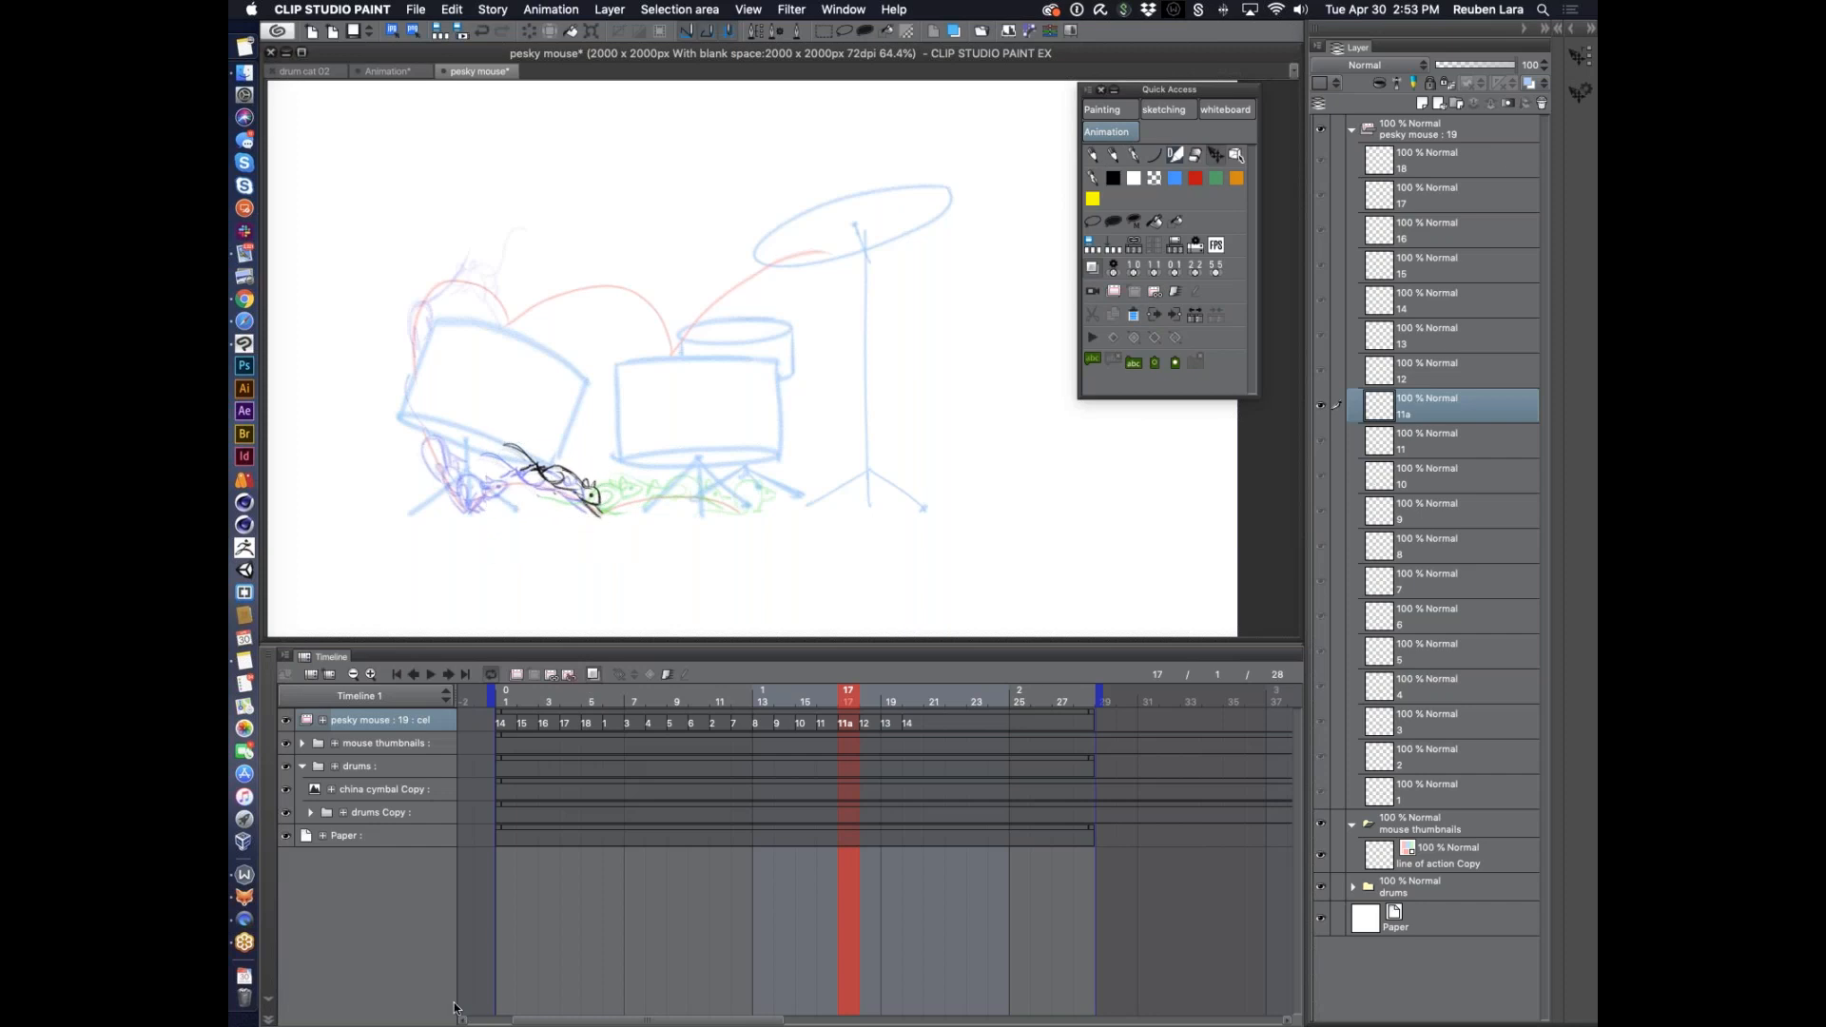
Delete the copied cel layer, remove its cel assignment from frame 17, and return to frame 16
{"action": "left_click", "coordinate": [1543, 102]}
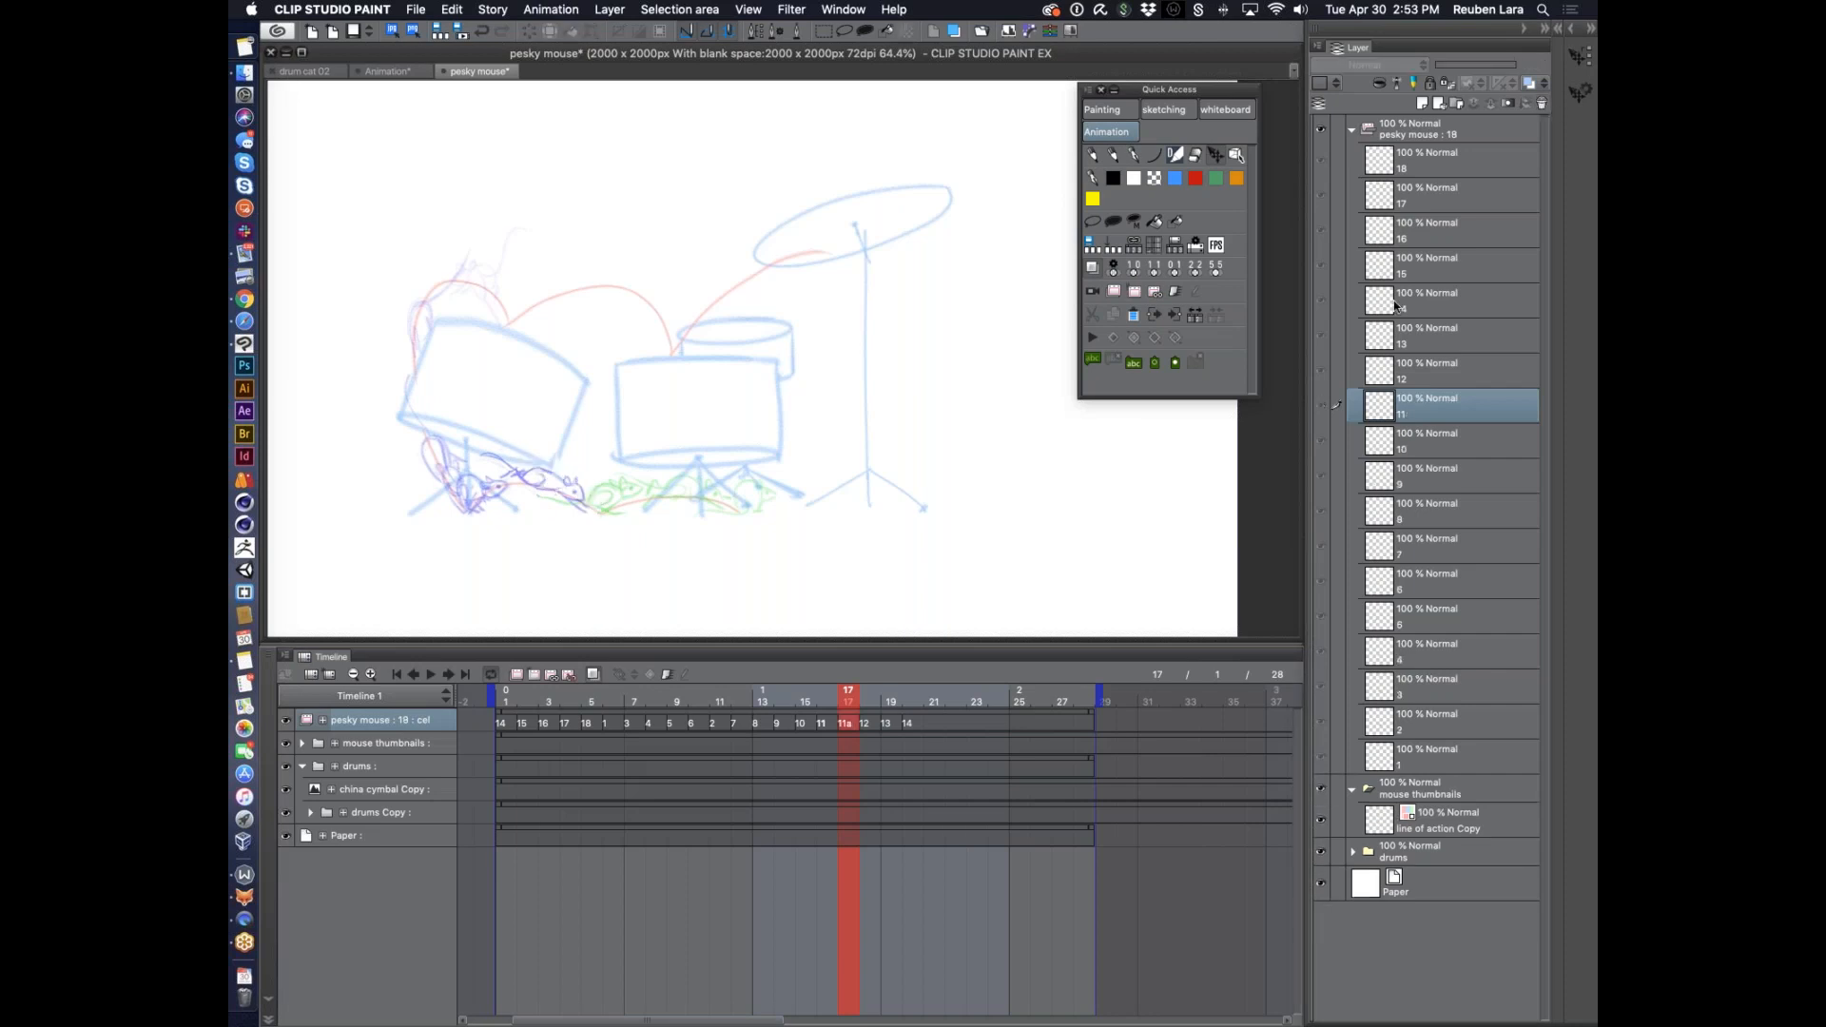
{"action": "left_click", "coordinate": [569, 673]}
{"action": "left_click", "coordinate": [828, 698]}
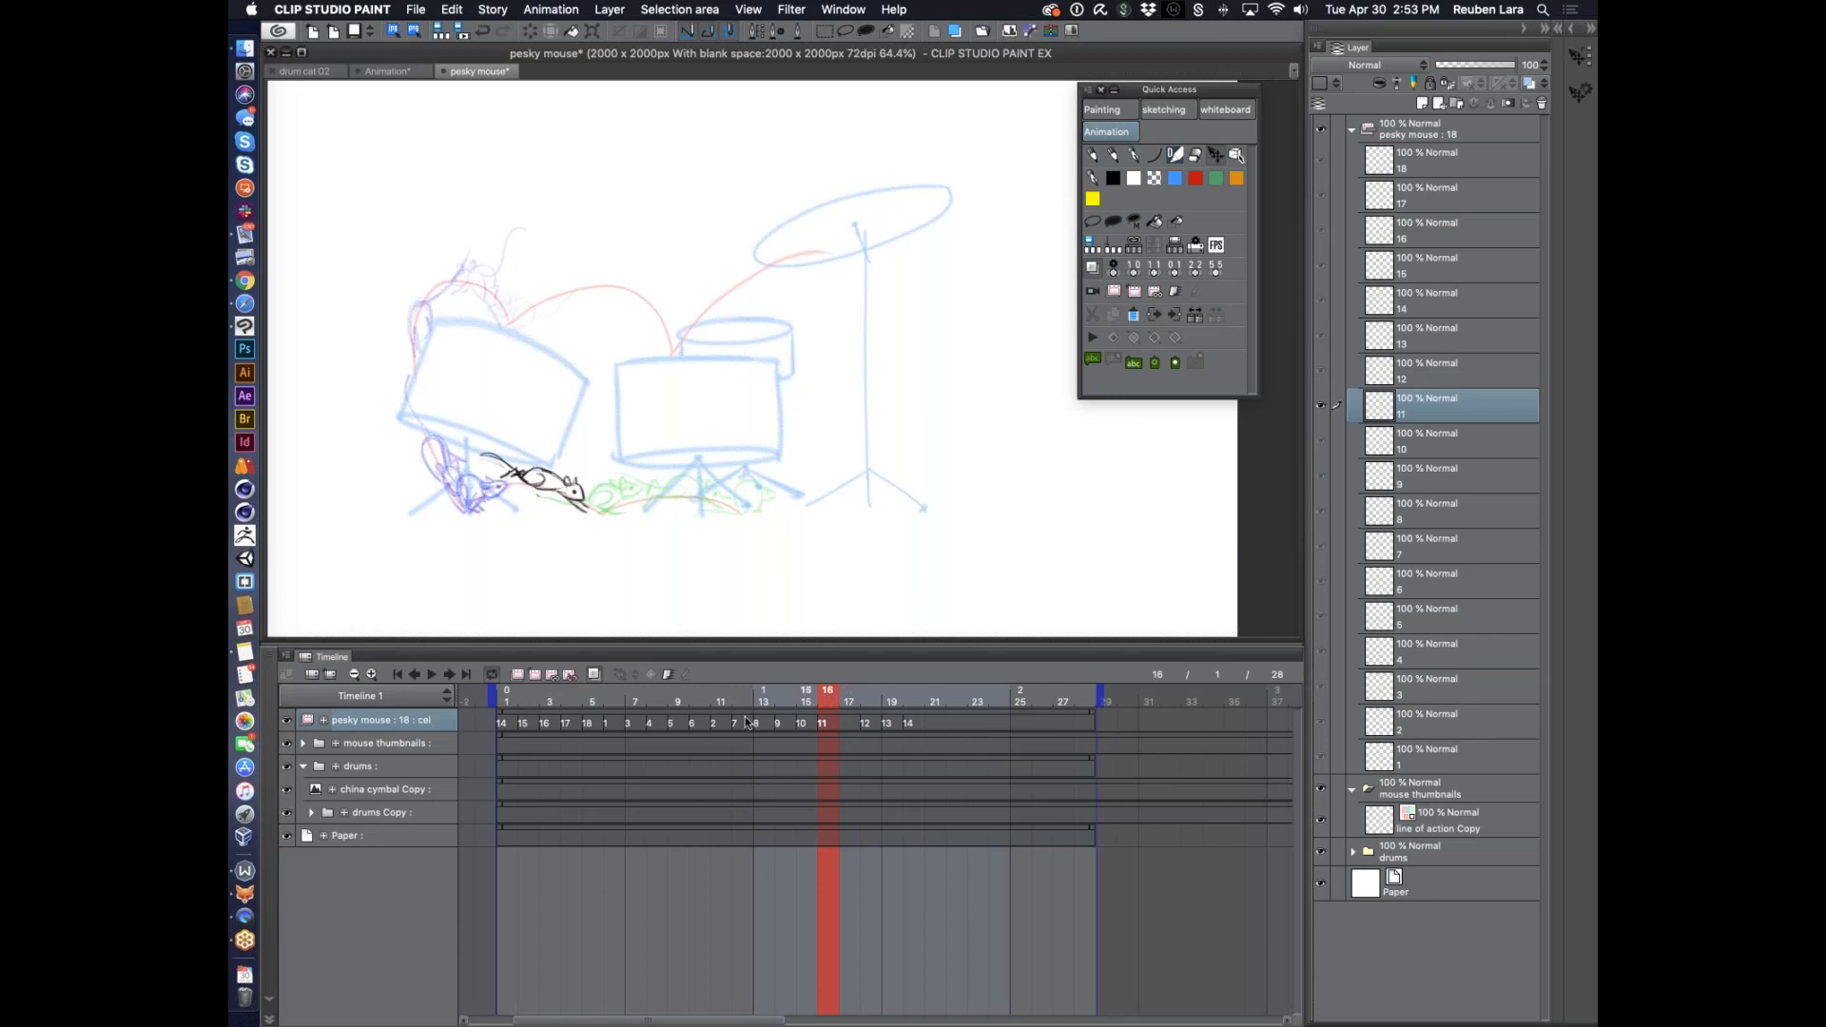
Add a new animation cel for frame 17, copy the mouse drawing from cel 11 onto it, and shift it slightly forward
{"action": "left_click", "coordinate": [535, 674]}
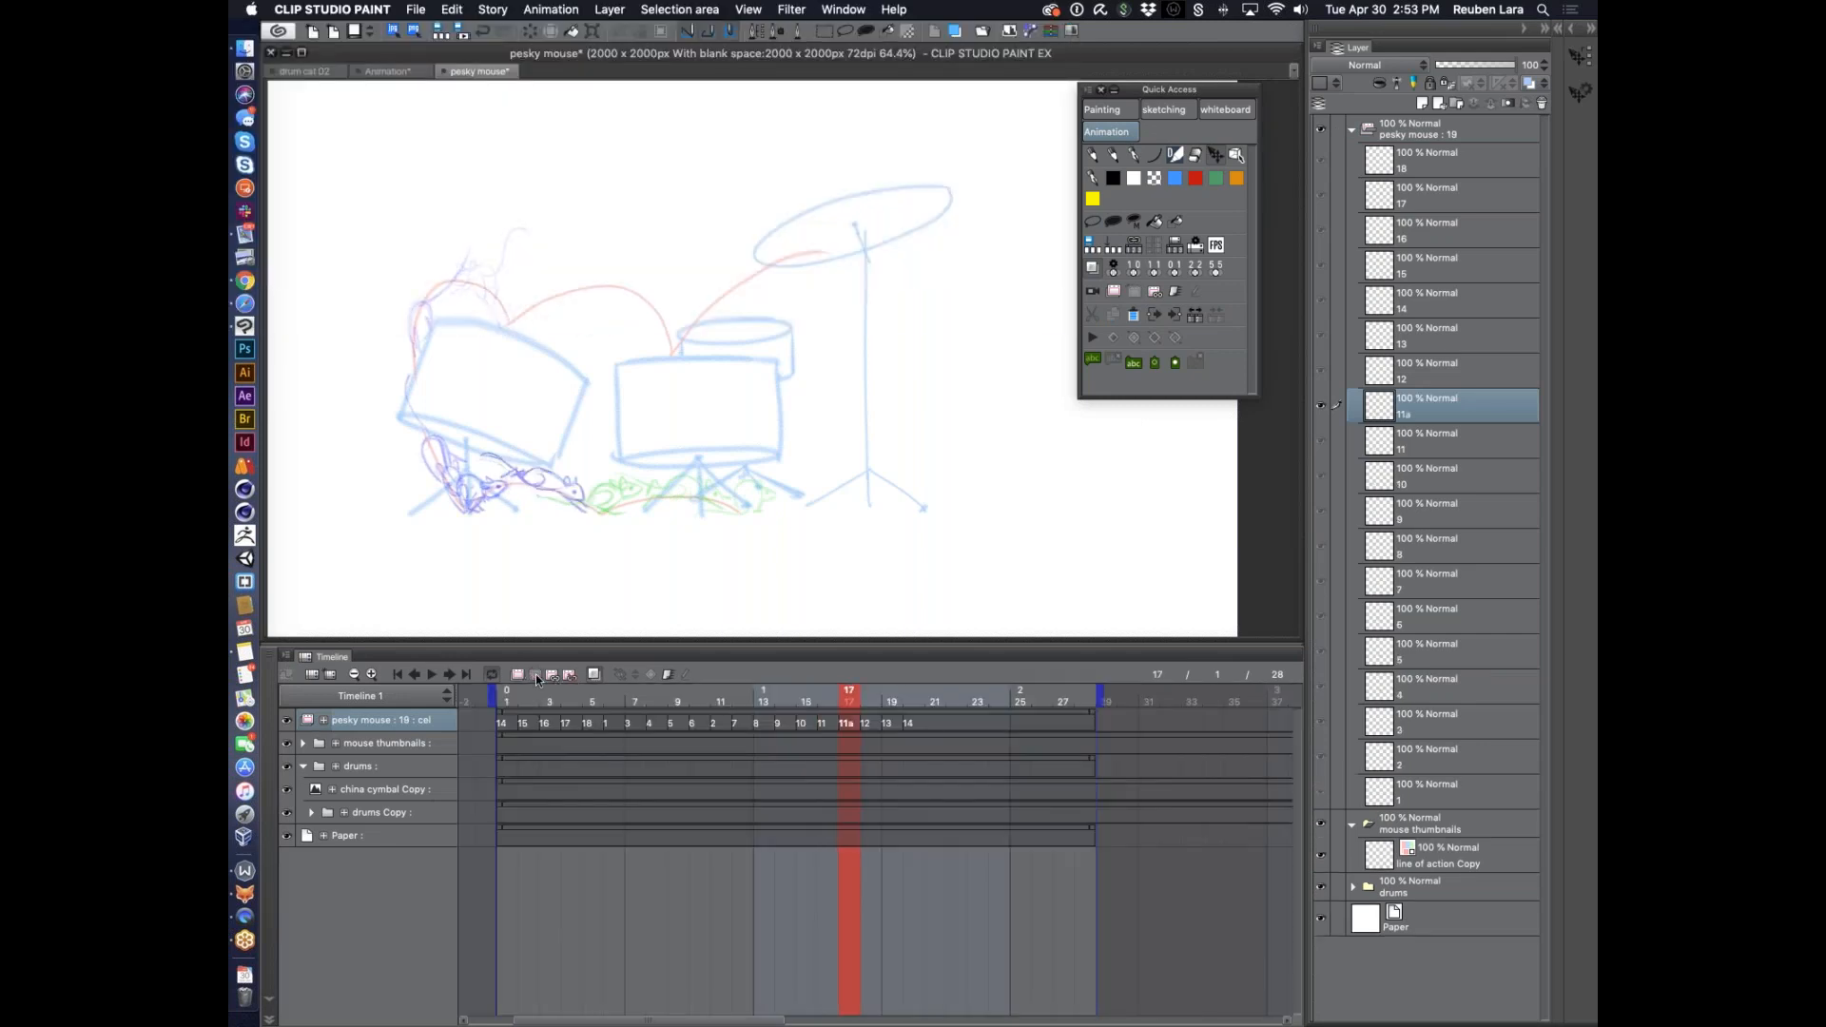
{"action": "left_click", "coordinate": [1382, 445], "text": "super"}
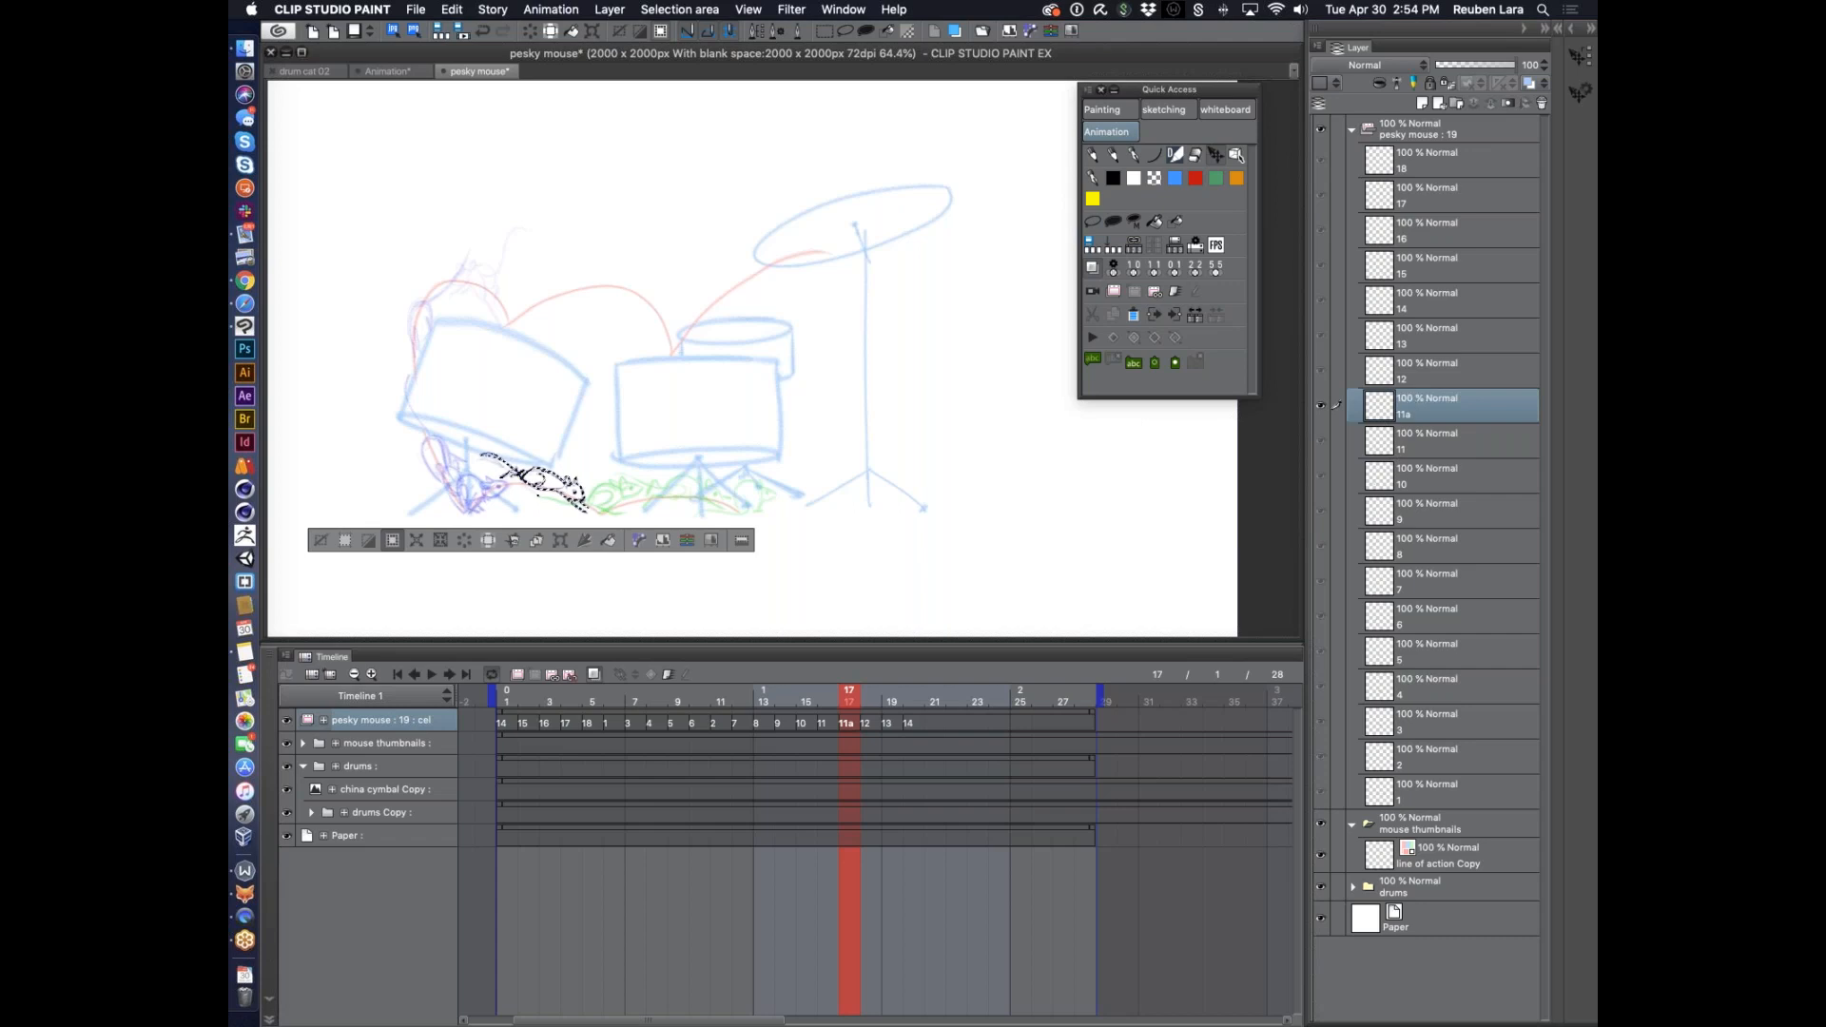
{"action": "key", "text": "super+d"}
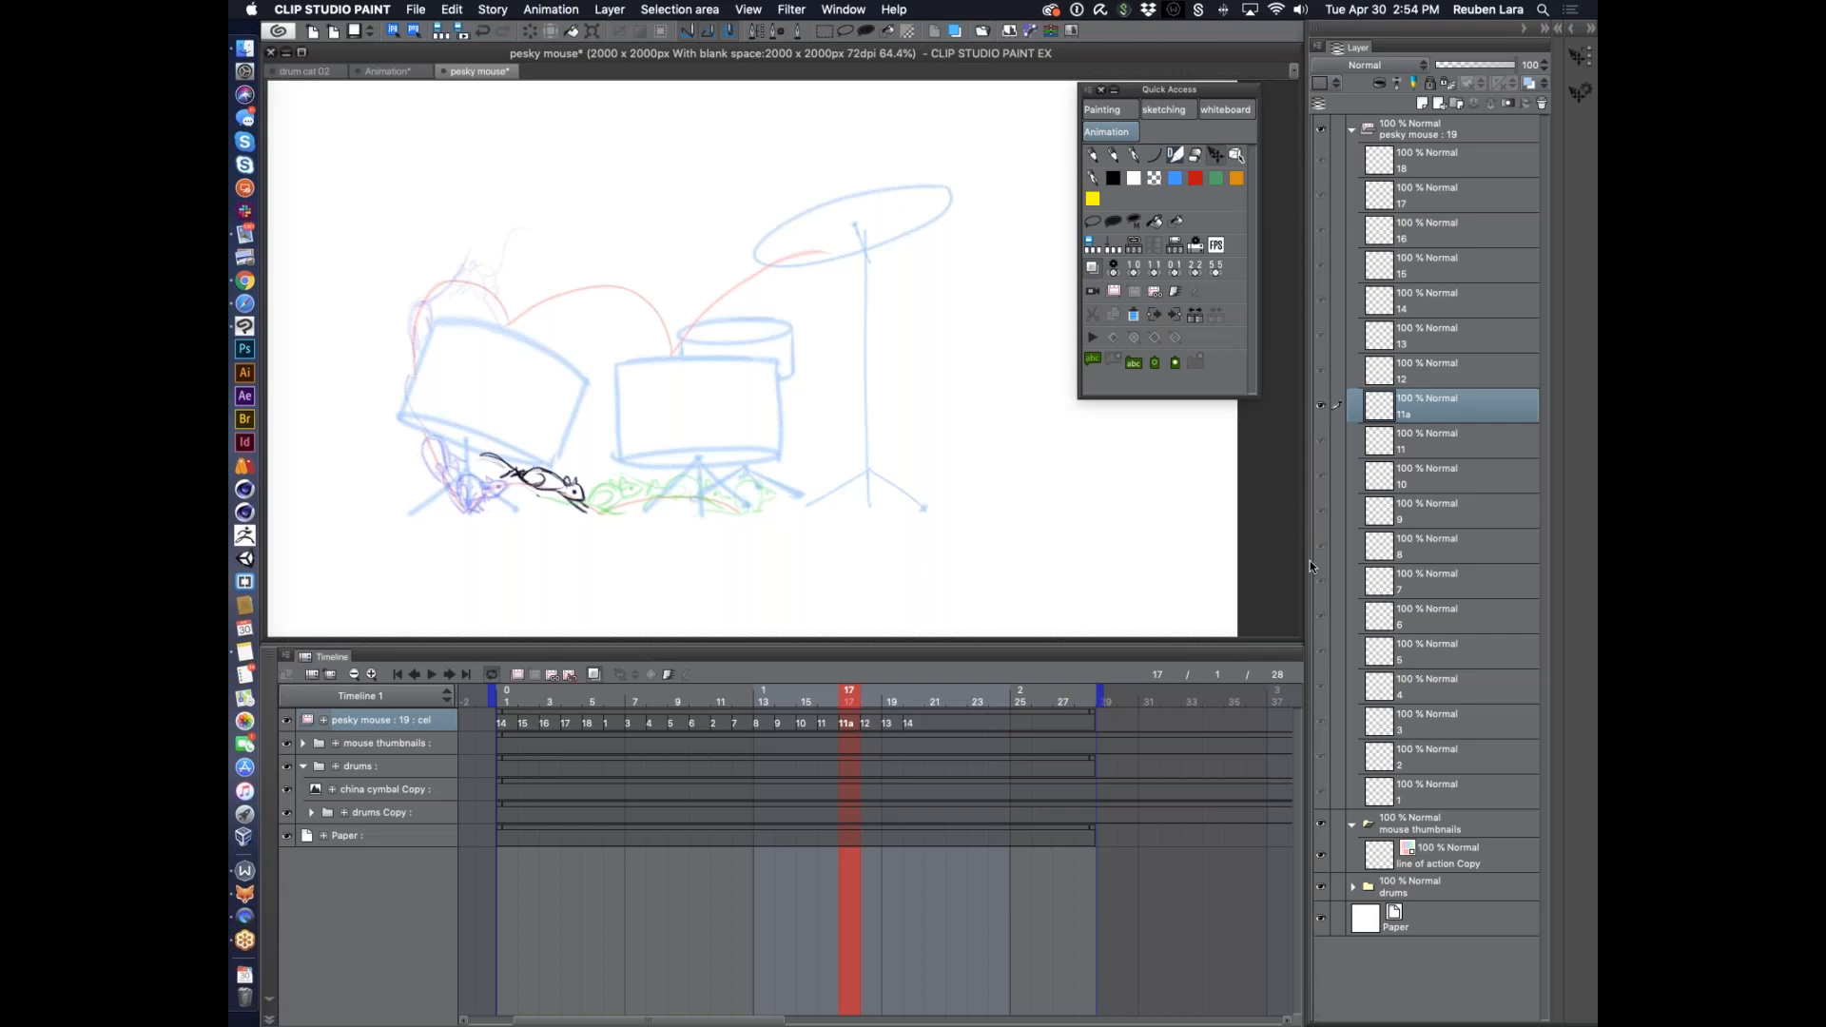
{"action": "left_click_drag", "start_coordinate": [589, 506], "coordinate": [598, 500]}
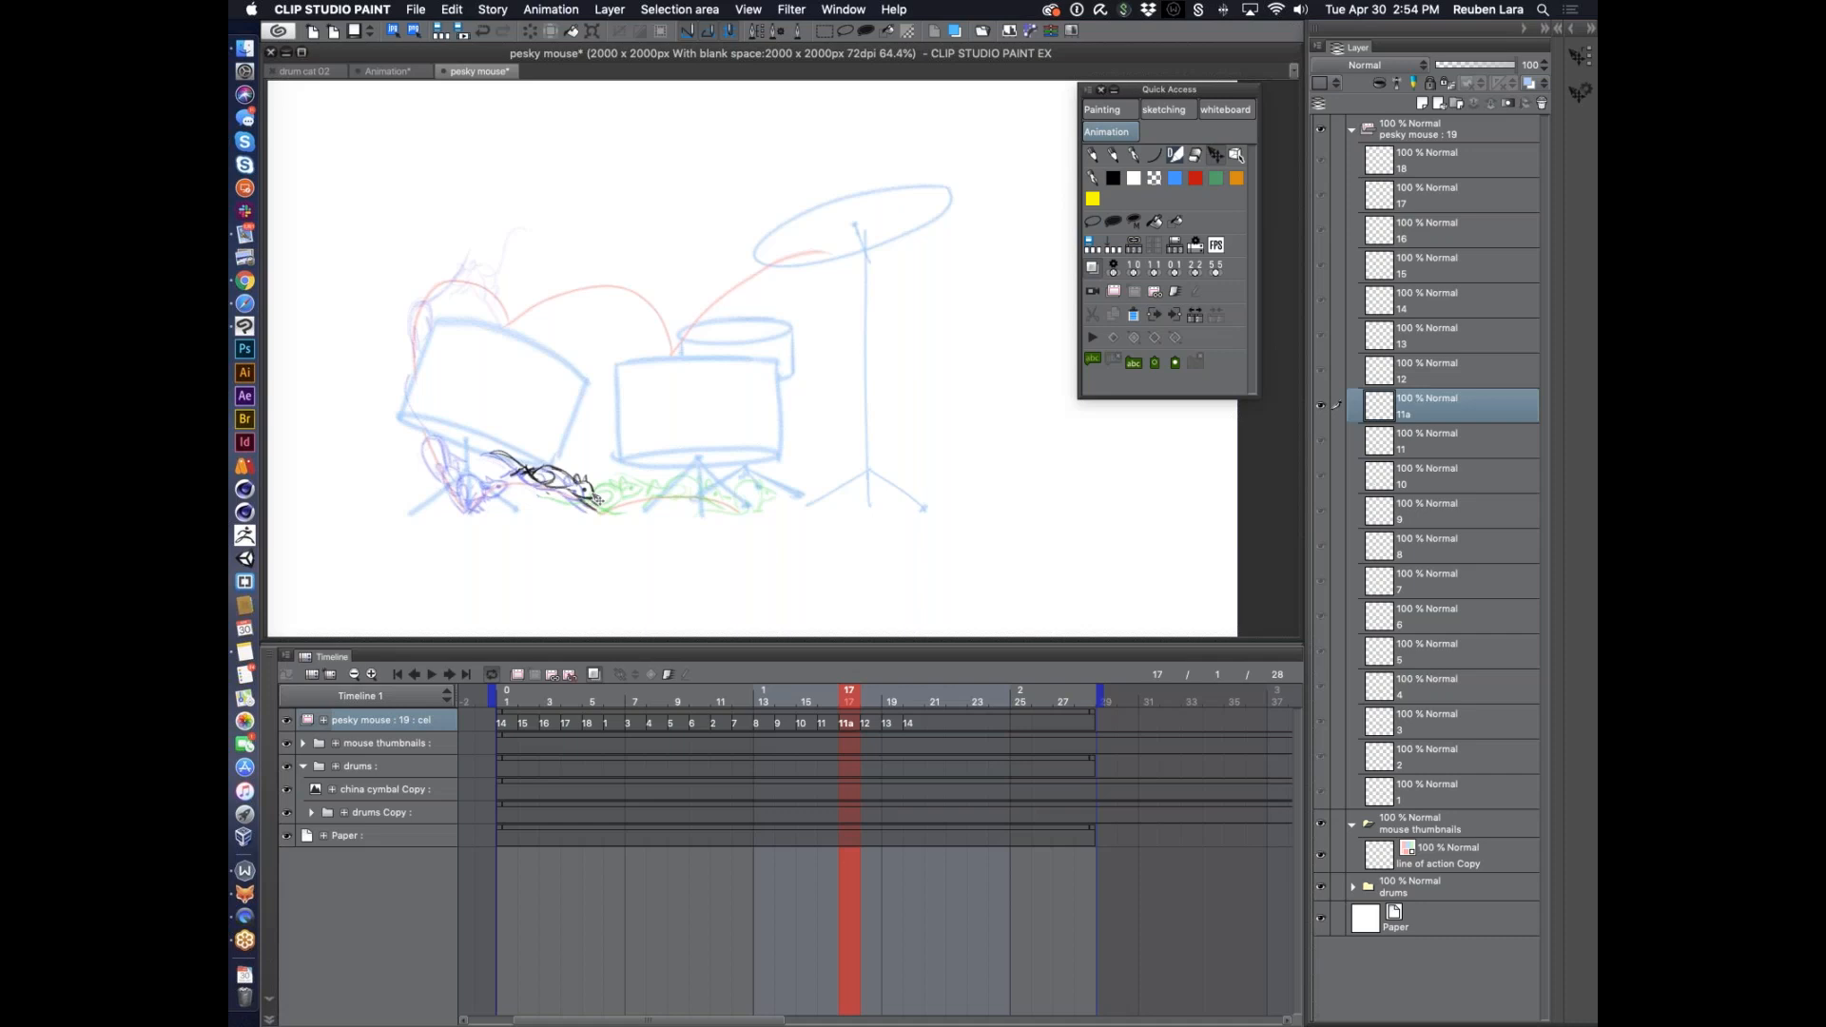
Create a new 1920 x 1080 px animation document
{"action": "key", "text": "super+n"}
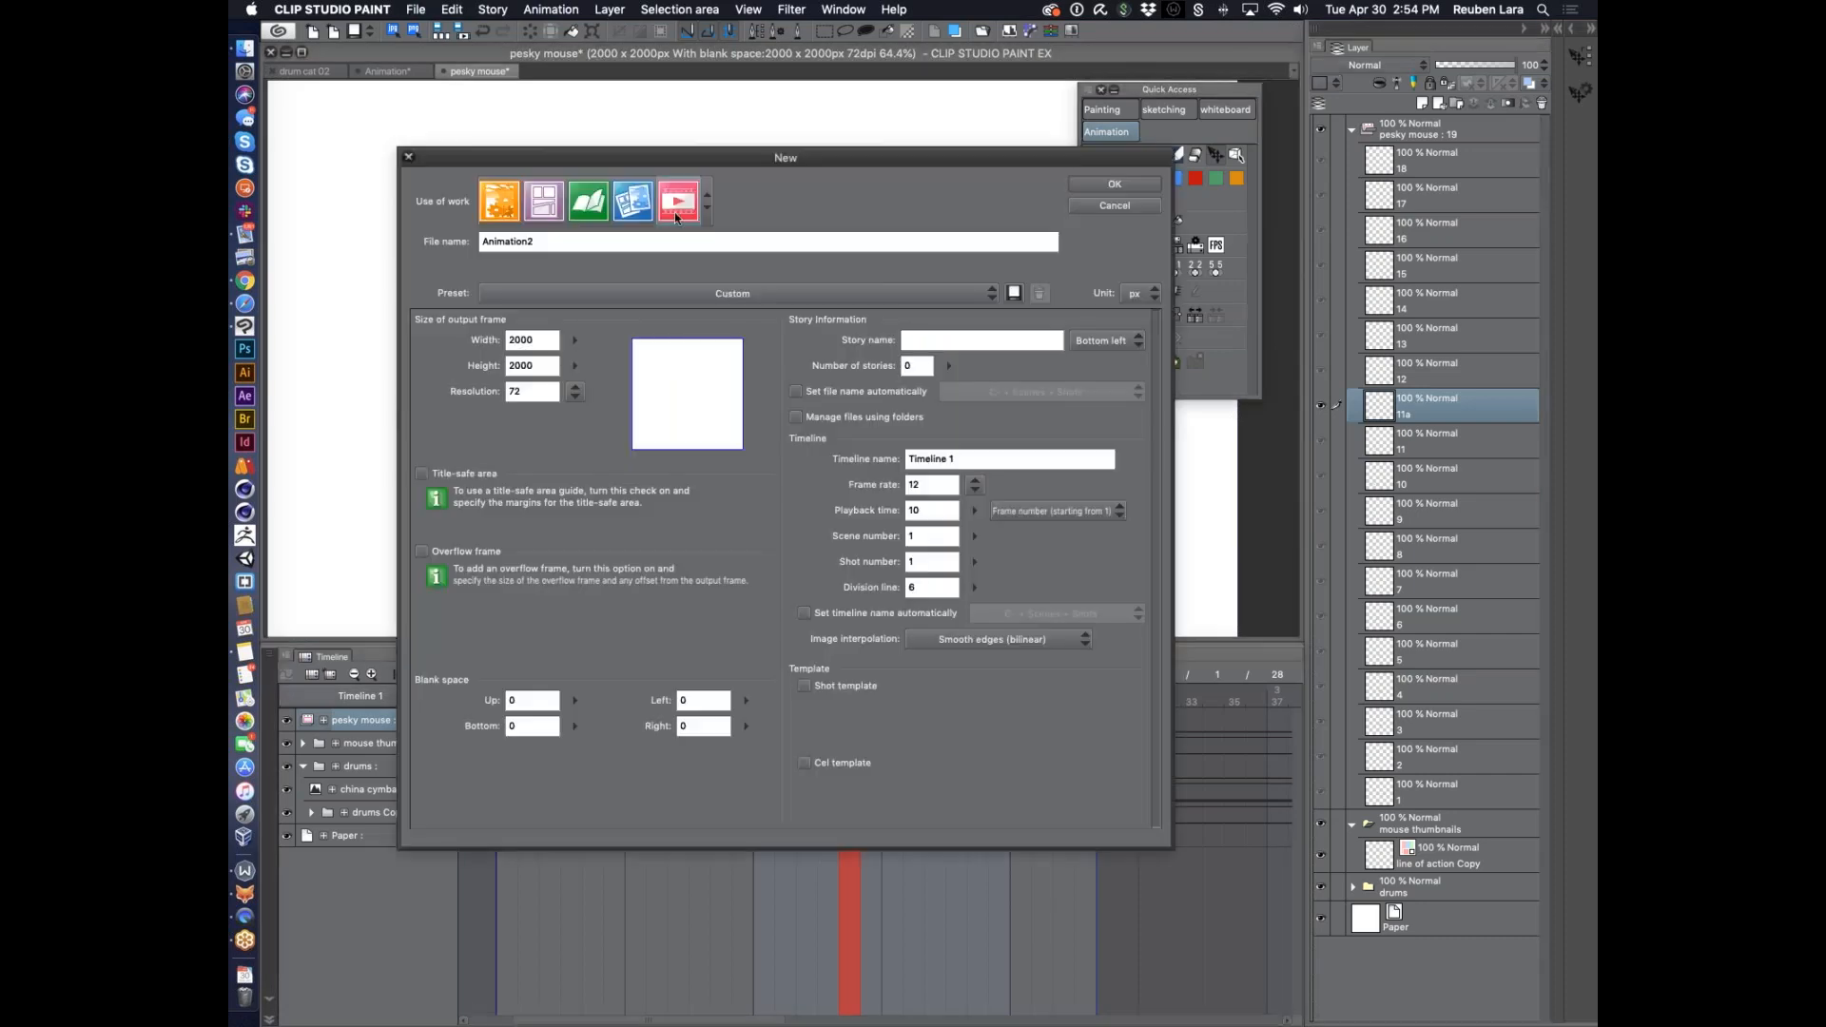
{"action": "double_click", "coordinate": [524, 340]}
{"action": "type", "text": "1920"}
{"action": "key", "text": "Tab"}
{"action": "type", "text": "1080"}
{"action": "key", "text": "Tab"}
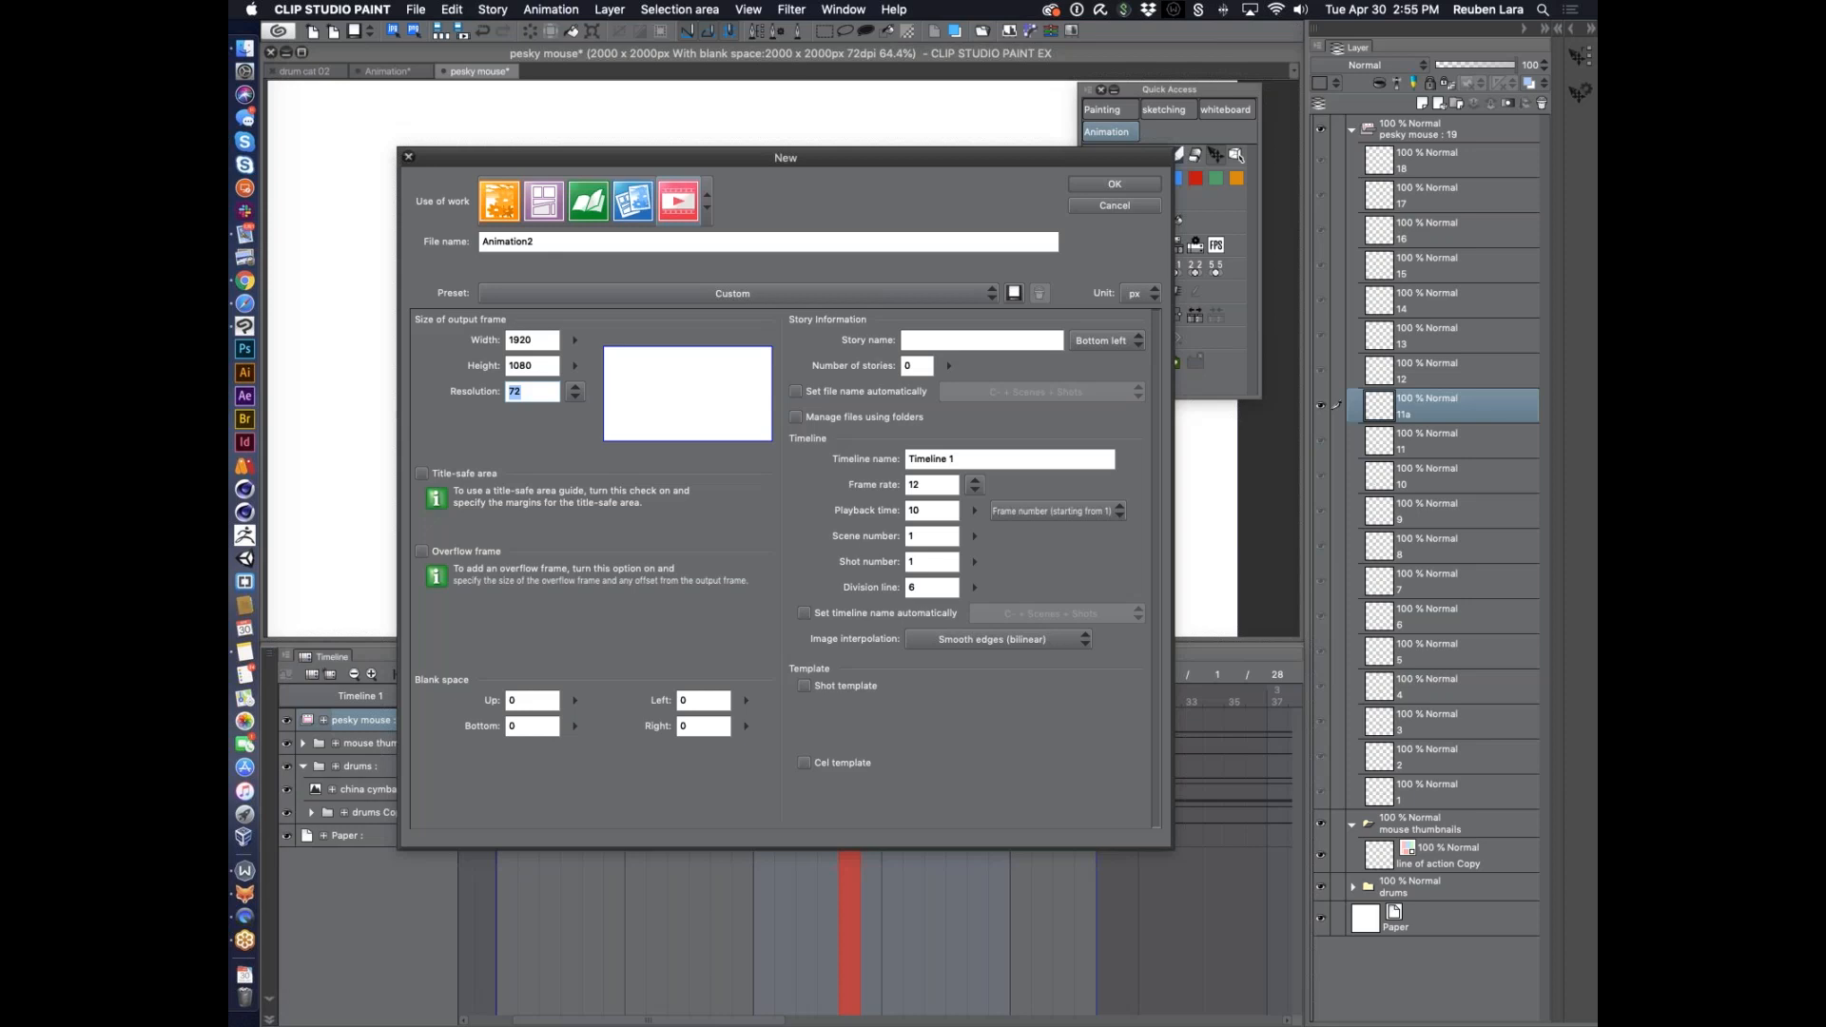
{"action": "left_click", "coordinate": [1115, 184]}
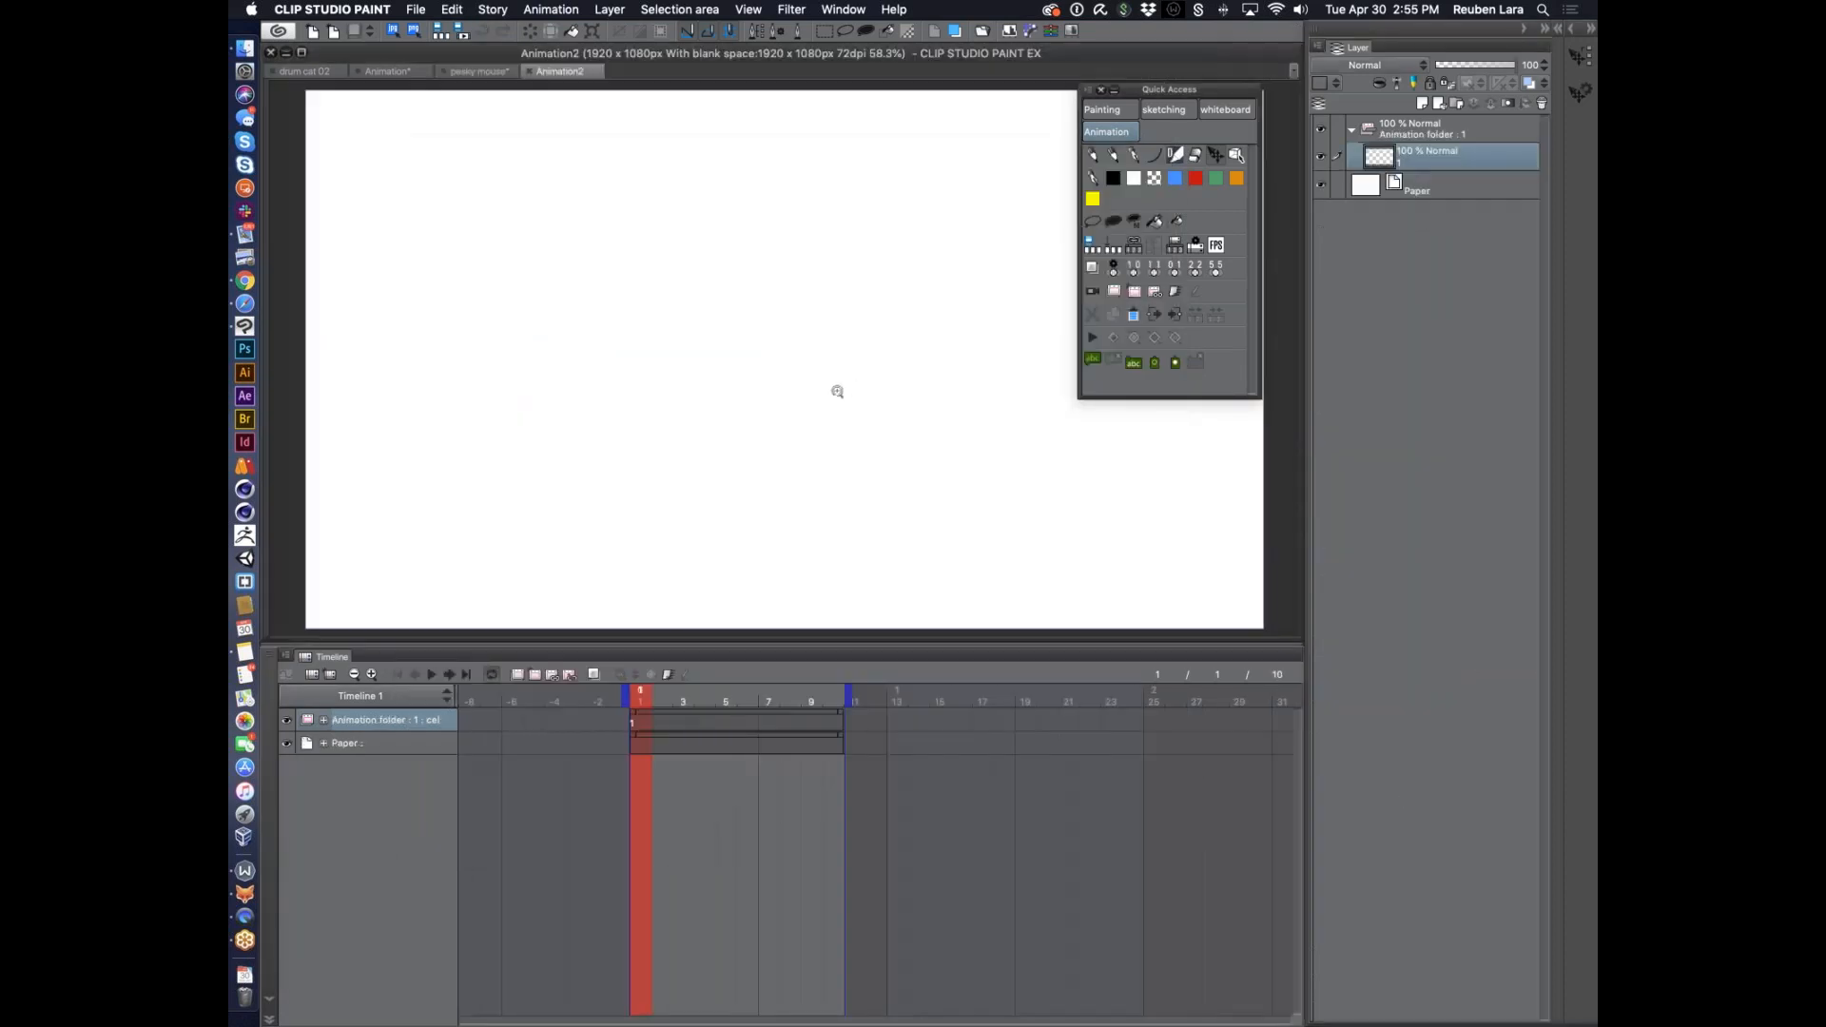
Sketch a walking stick-like figure in mid-stride on layer 1, with head, face, torso, arms and legs
{"action": "left_click", "coordinate": [1134, 155]}
{"action": "mouse_move", "coordinate": [760, 225]}
{"action": "left_mouse_down"}
{"action": "mouse_move", "coordinate": [748, 259]}
{"action": "mouse_move", "coordinate": [735, 221]}
{"action": "mouse_move", "coordinate": [733, 268]}
{"action": "mouse_move", "coordinate": [762, 260]}
{"action": "mouse_move", "coordinate": [778, 363]}
{"action": "left_mouse_up"}
{"action": "mouse_move", "coordinate": [735, 268]}
{"action": "left_mouse_down"}
{"action": "mouse_move", "coordinate": [739, 336]}
{"action": "mouse_move", "coordinate": [774, 385]}
{"action": "left_mouse_up"}
{"action": "mouse_move", "coordinate": [744, 386]}
{"action": "left_mouse_down"}
{"action": "mouse_move", "coordinate": [814, 498]}
{"action": "mouse_move", "coordinate": [847, 486]}
{"action": "mouse_move", "coordinate": [695, 489]}
{"action": "left_mouse_up"}
{"action": "left_click_drag", "start_coordinate": [751, 386], "coordinate": [706, 511]}
{"action": "left_click_drag", "start_coordinate": [700, 511], "coordinate": [717, 514]}
{"action": "left_click_drag", "start_coordinate": [717, 314], "coordinate": [695, 379]}
{"action": "left_click_drag", "start_coordinate": [773, 293], "coordinate": [798, 338]}
{"action": "left_click", "coordinate": [757, 235]}
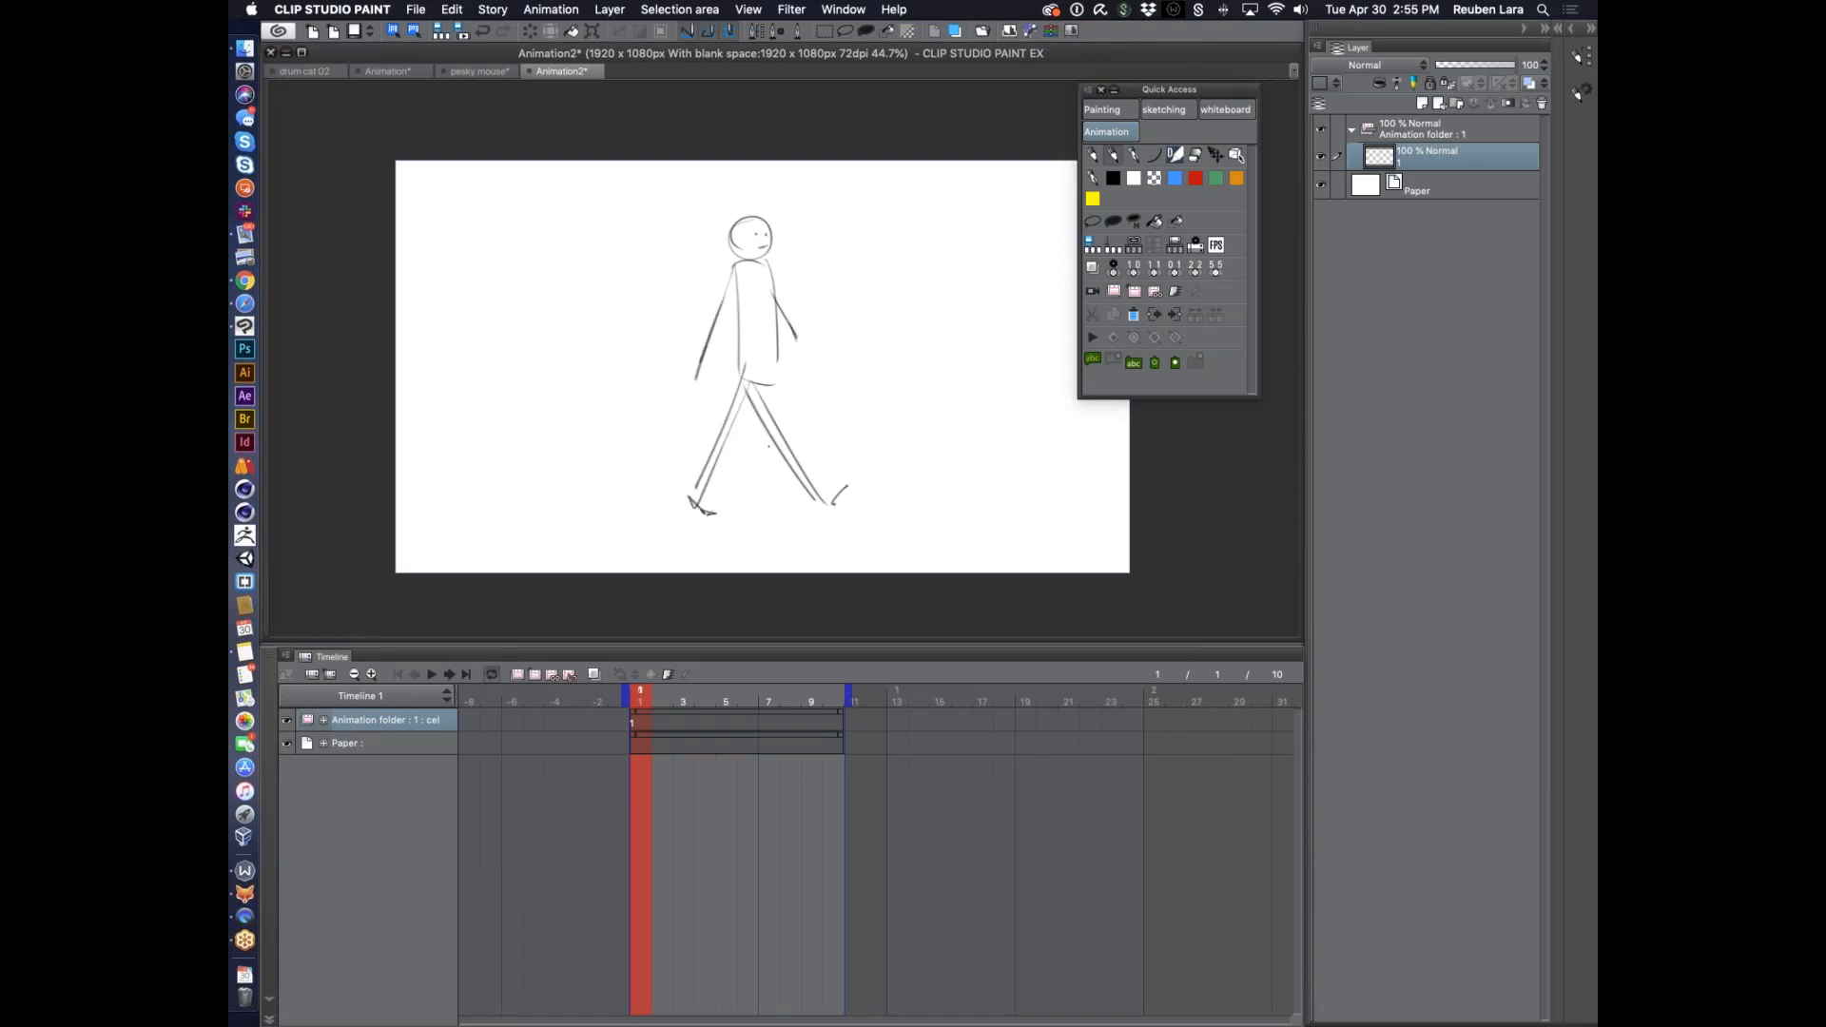
Examine the line quality of the figure's head close up, then view the whole figure
{"action": "left_click_drag", "start_coordinate": [772, 231], "coordinate": [910, 345]}
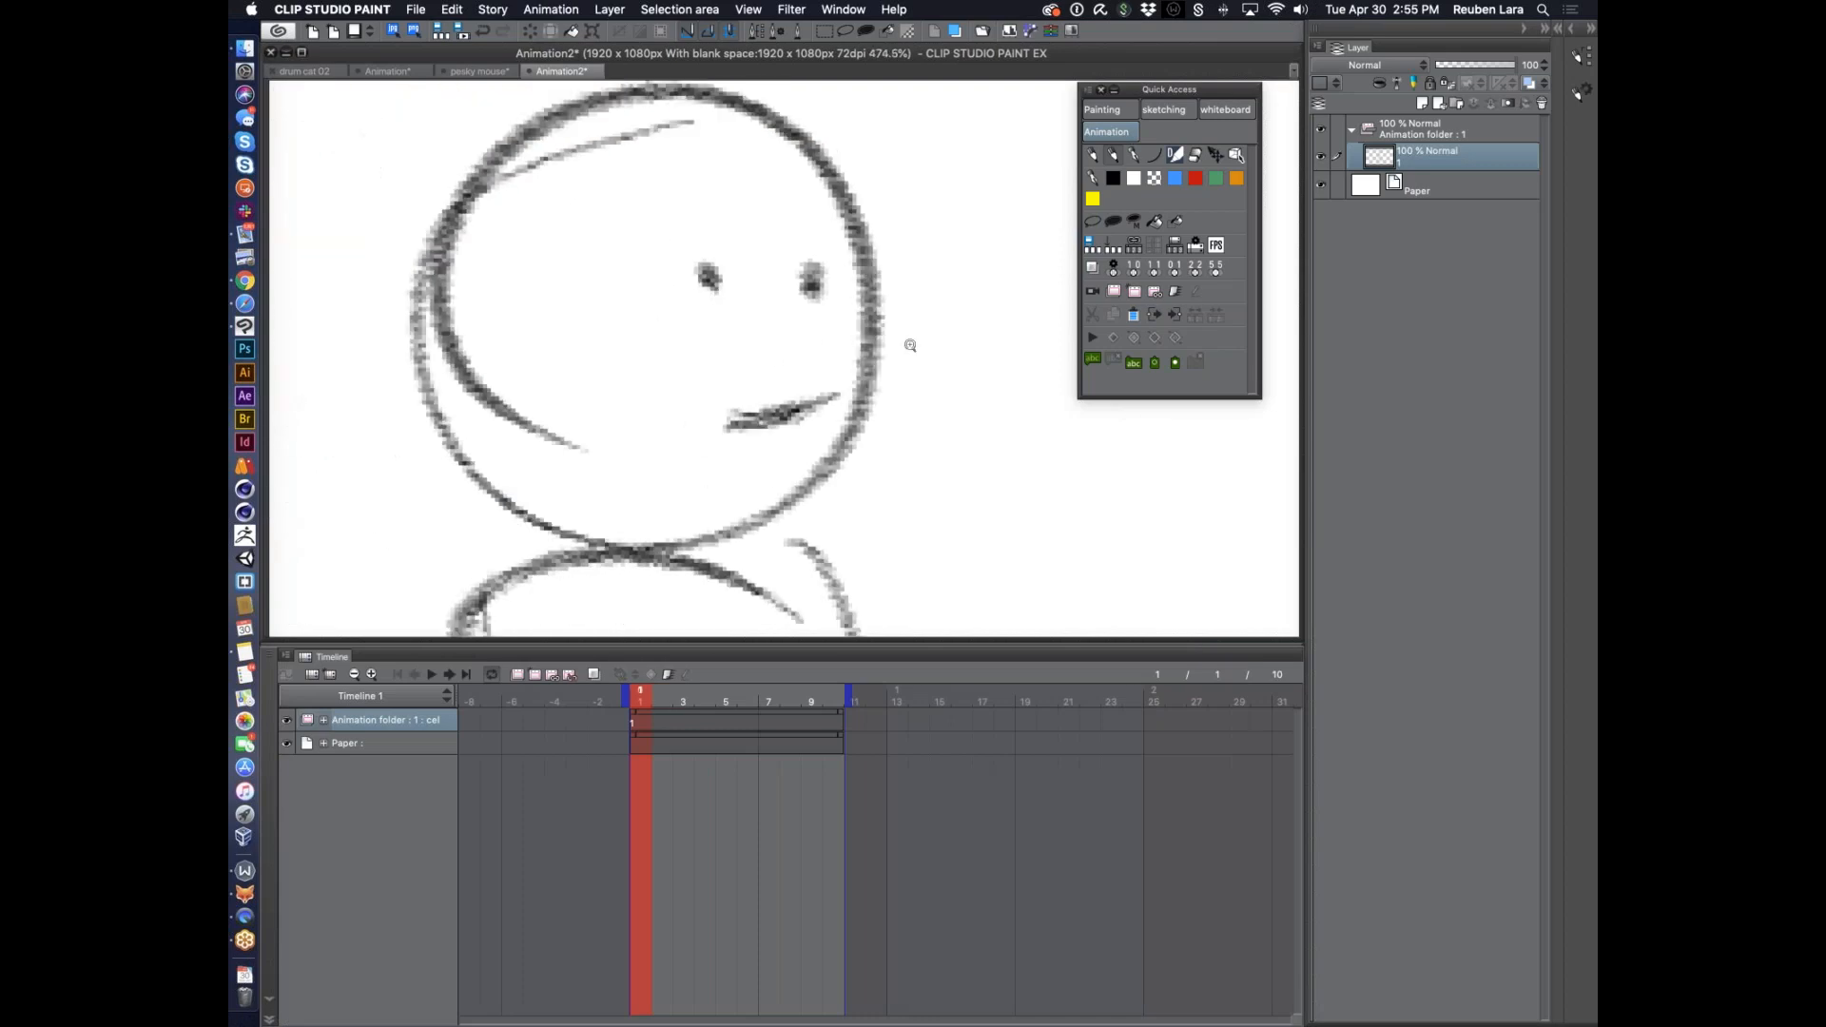
{"action": "left_click_drag", "start_coordinate": [856, 373], "coordinate": [768, 374]}
{"action": "left_click_drag", "start_coordinate": [885, 419], "coordinate": [770, 318]}
{"action": "left_click_drag", "start_coordinate": [867, 340], "coordinate": [848, 305]}
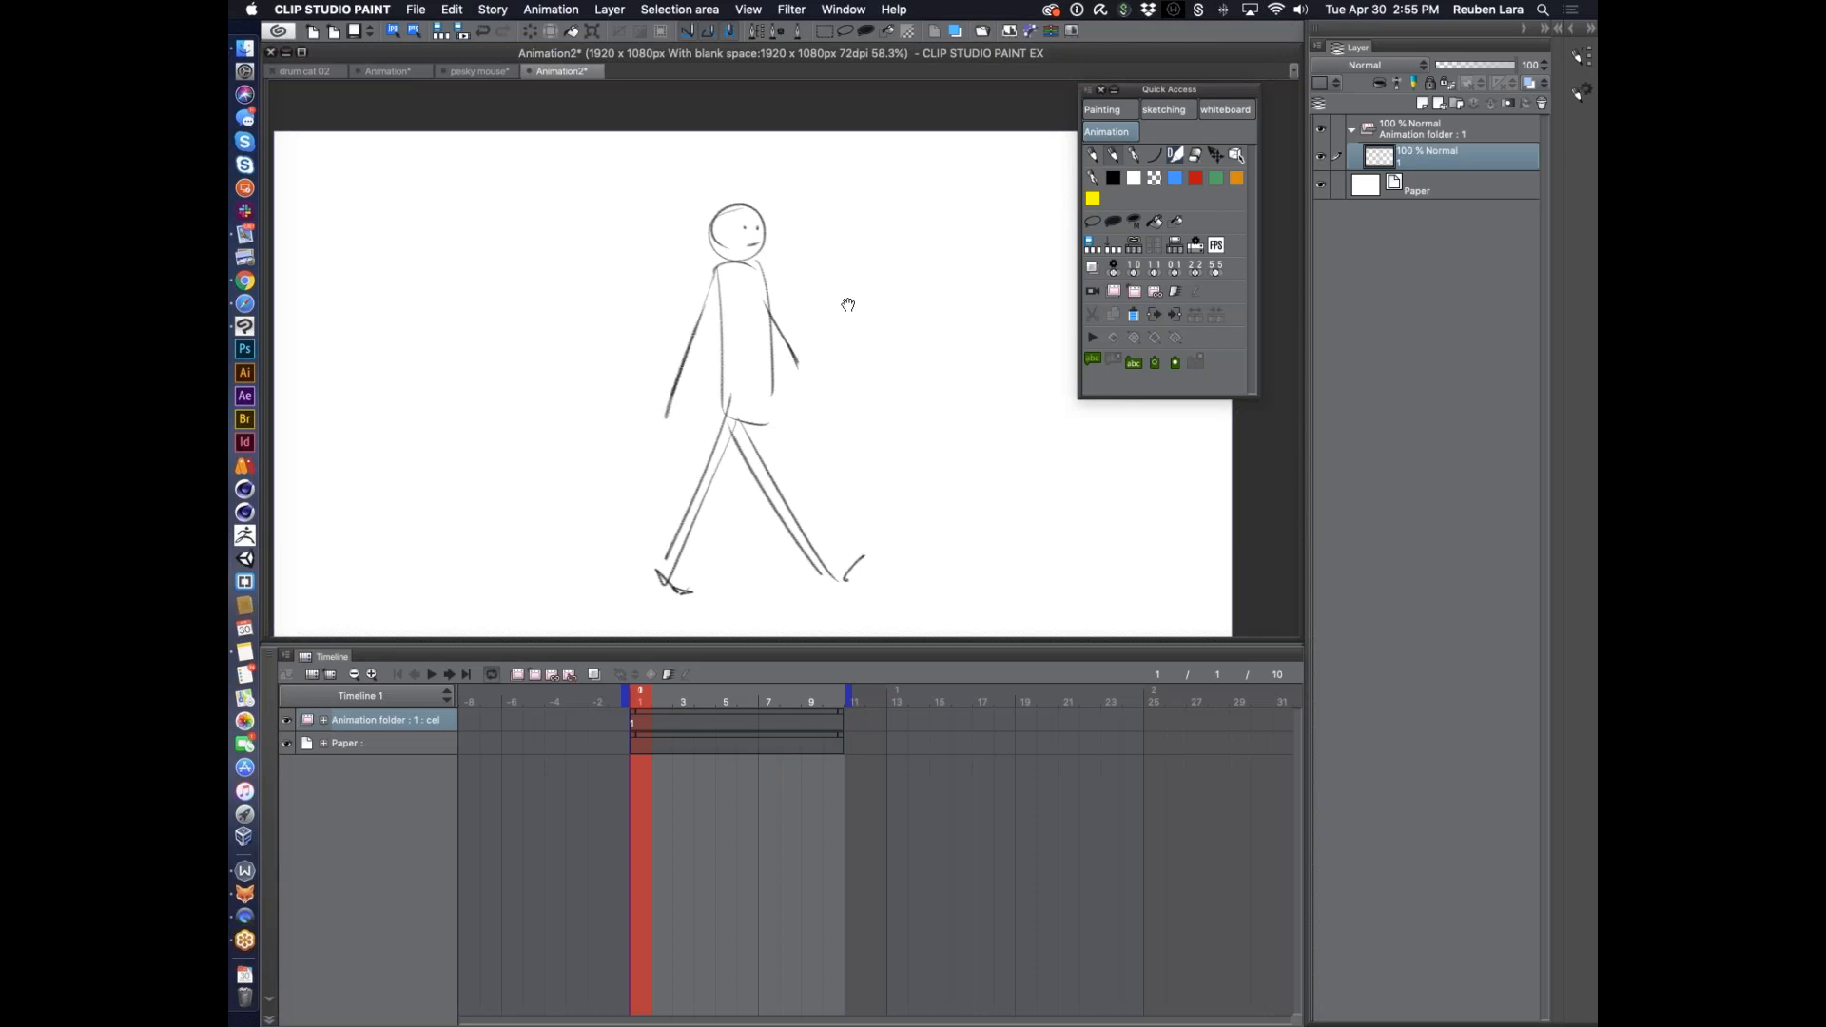
{"action": "left_click_drag", "start_coordinate": [886, 313], "coordinate": [903, 281]}
{"action": "scroll", "coordinate": [885, 325], "scroll_direction": "down", "scroll_amount": 1}
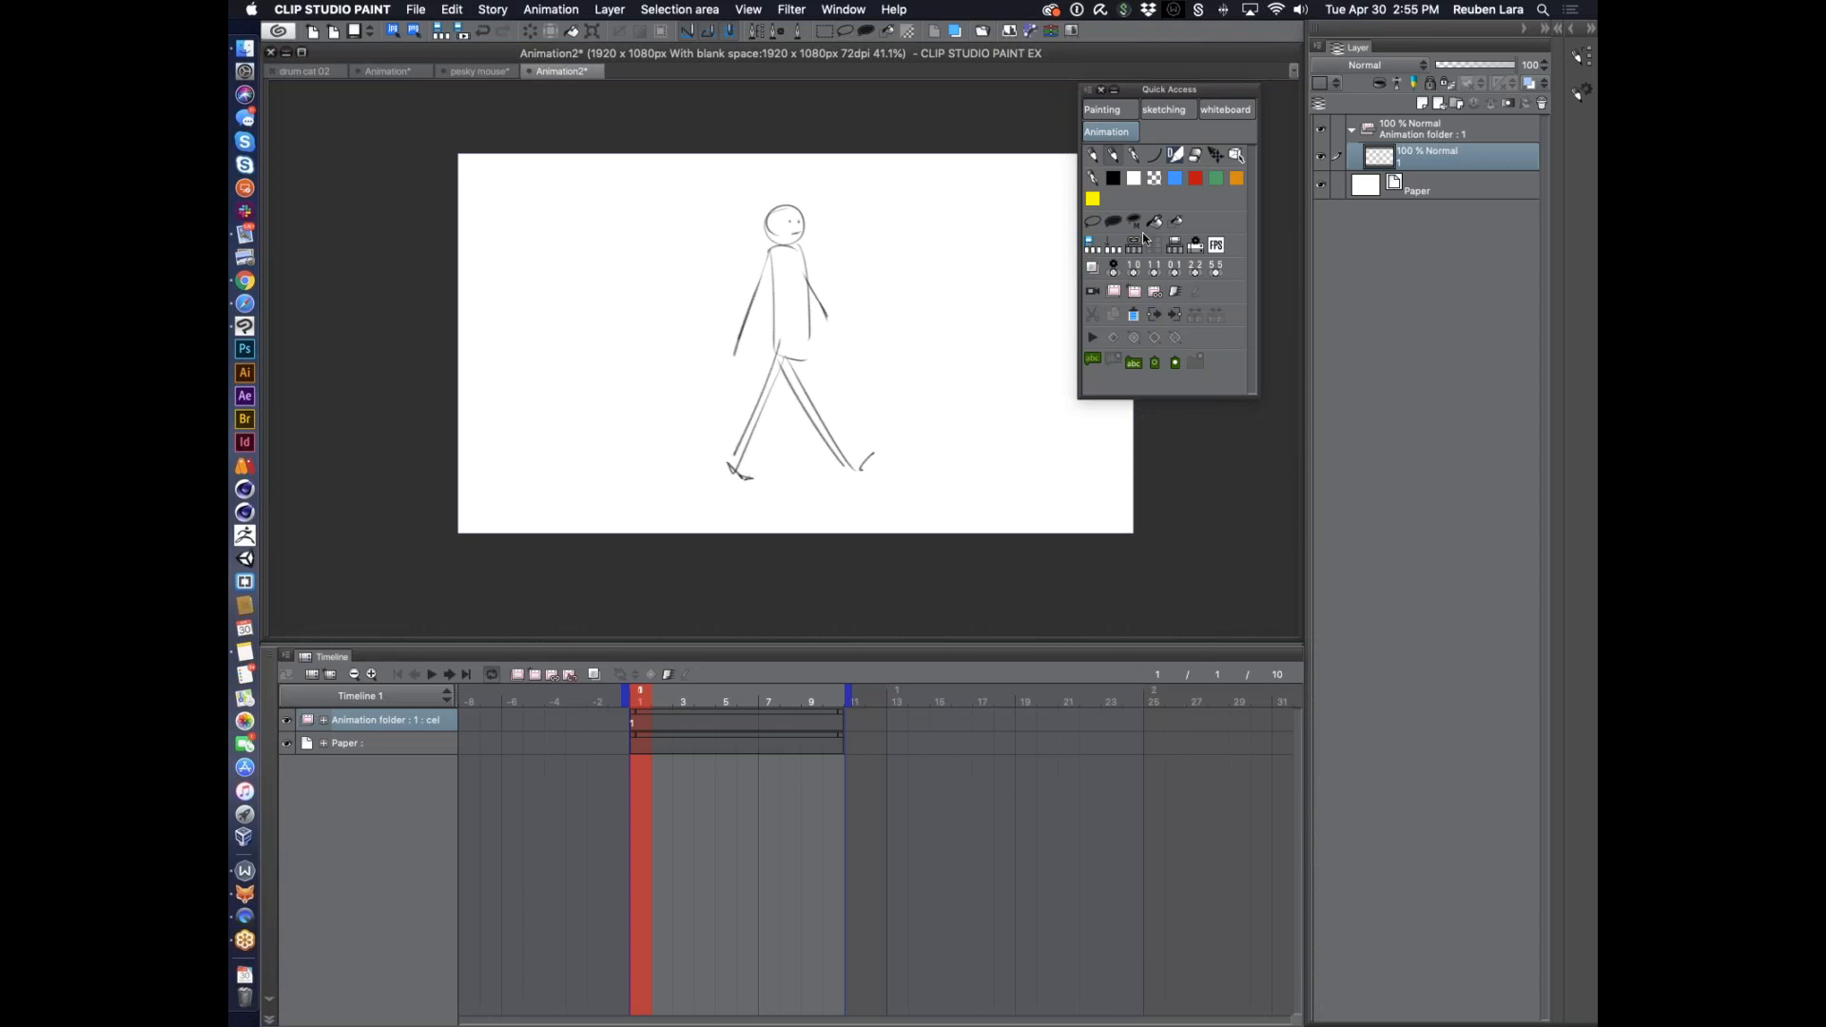
{"action": "left_click", "coordinate": [1578, 60]}
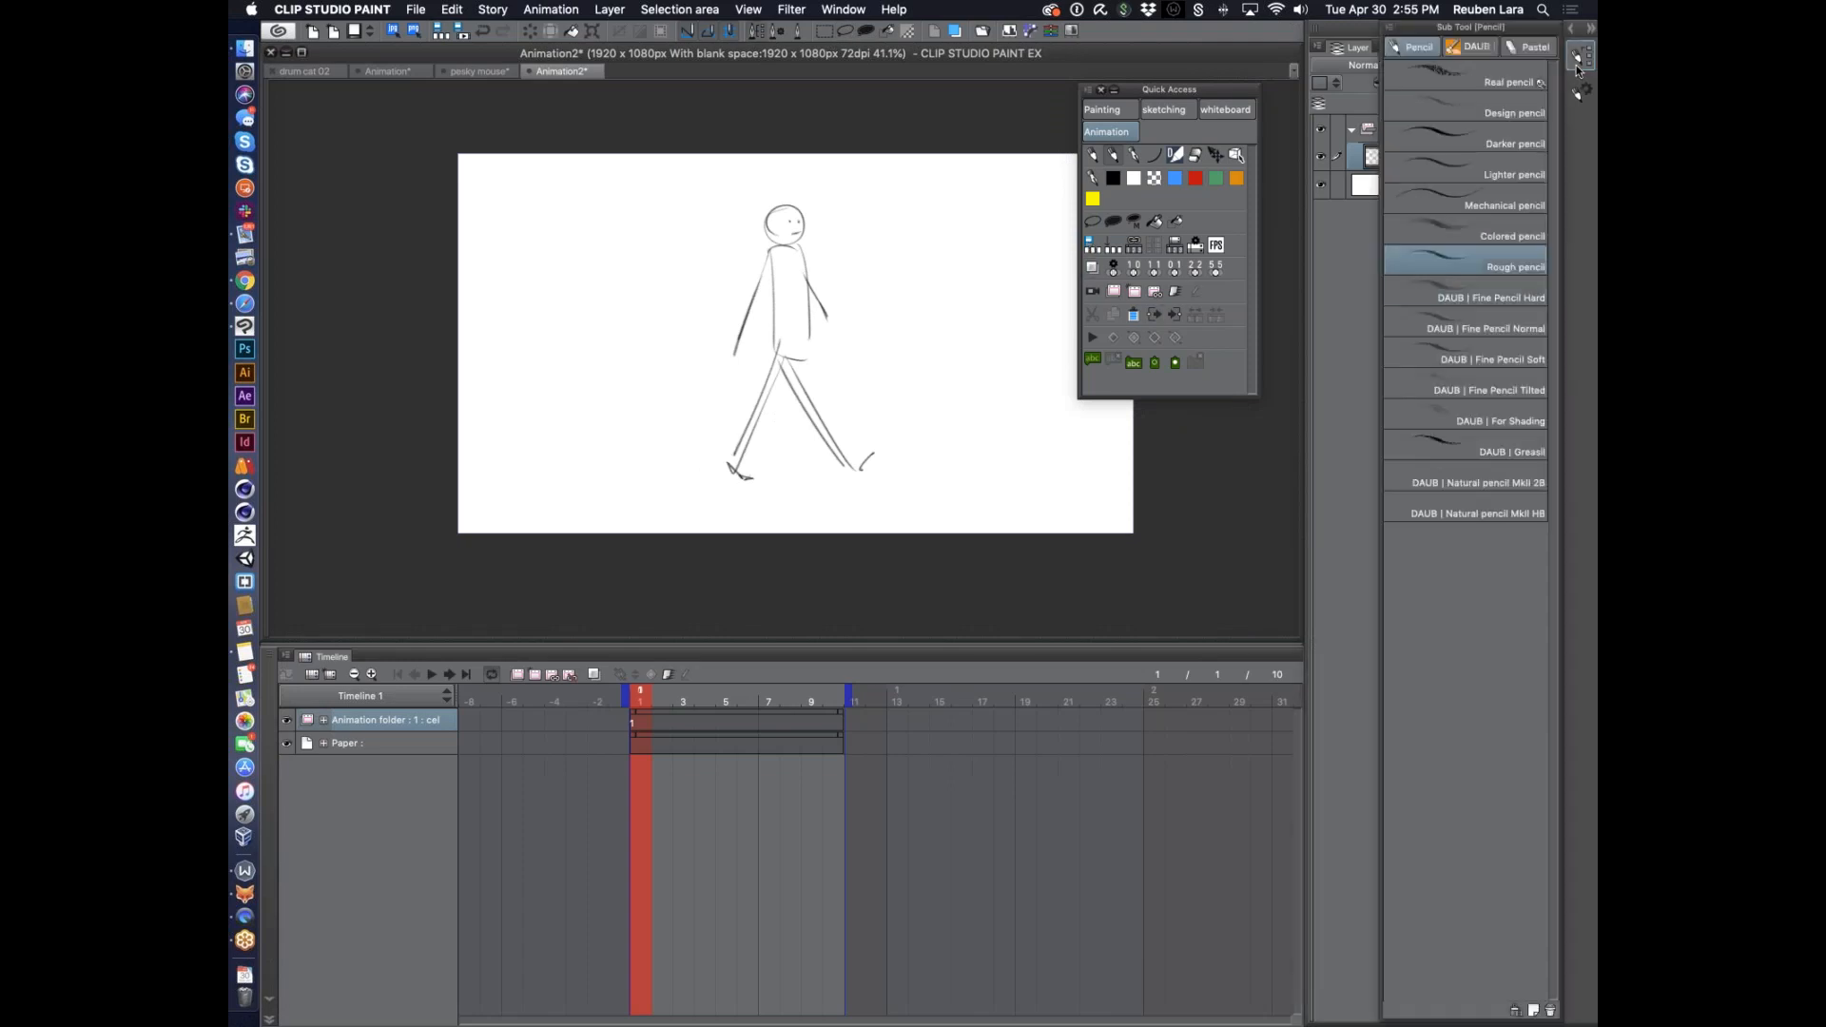
{"action": "left_click", "coordinate": [1579, 91]}
{"action": "left_click", "coordinate": [1580, 92]}
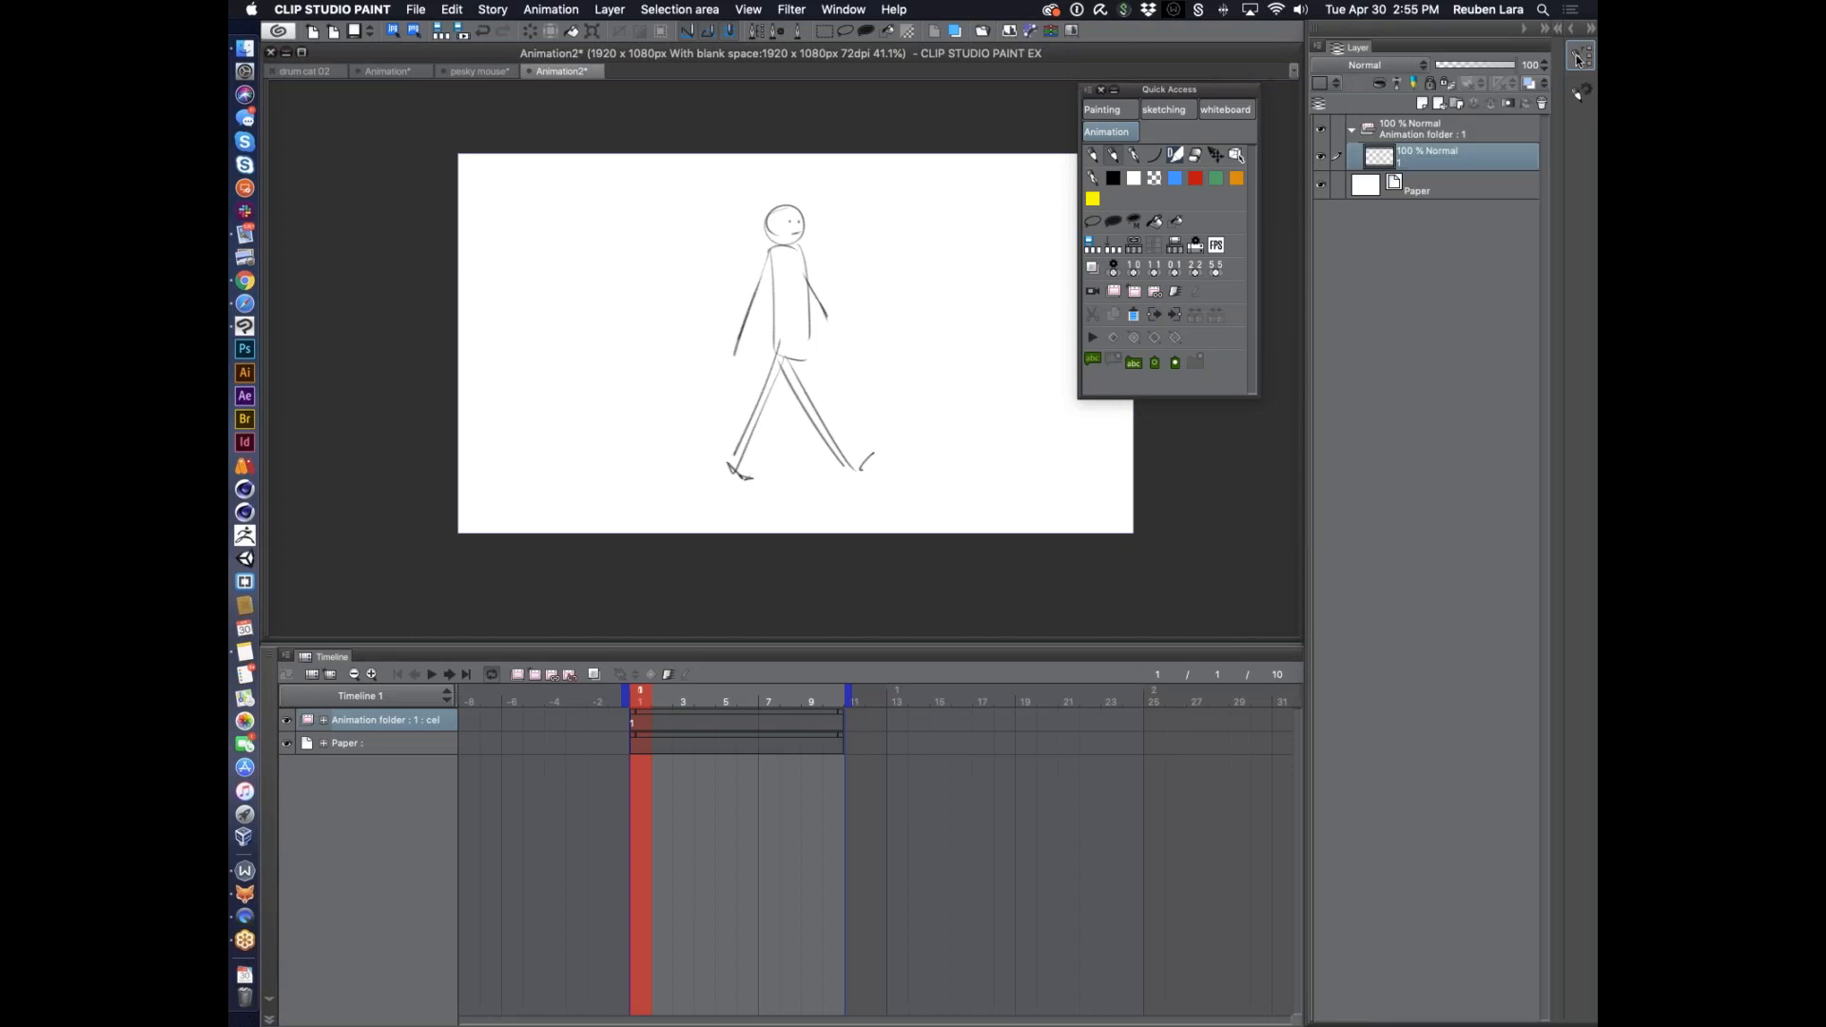
Expand the collapsed tool palette beside the layer list
{"action": "left_click", "coordinate": [1578, 61]}
{"action": "left_click", "coordinate": [1578, 59]}
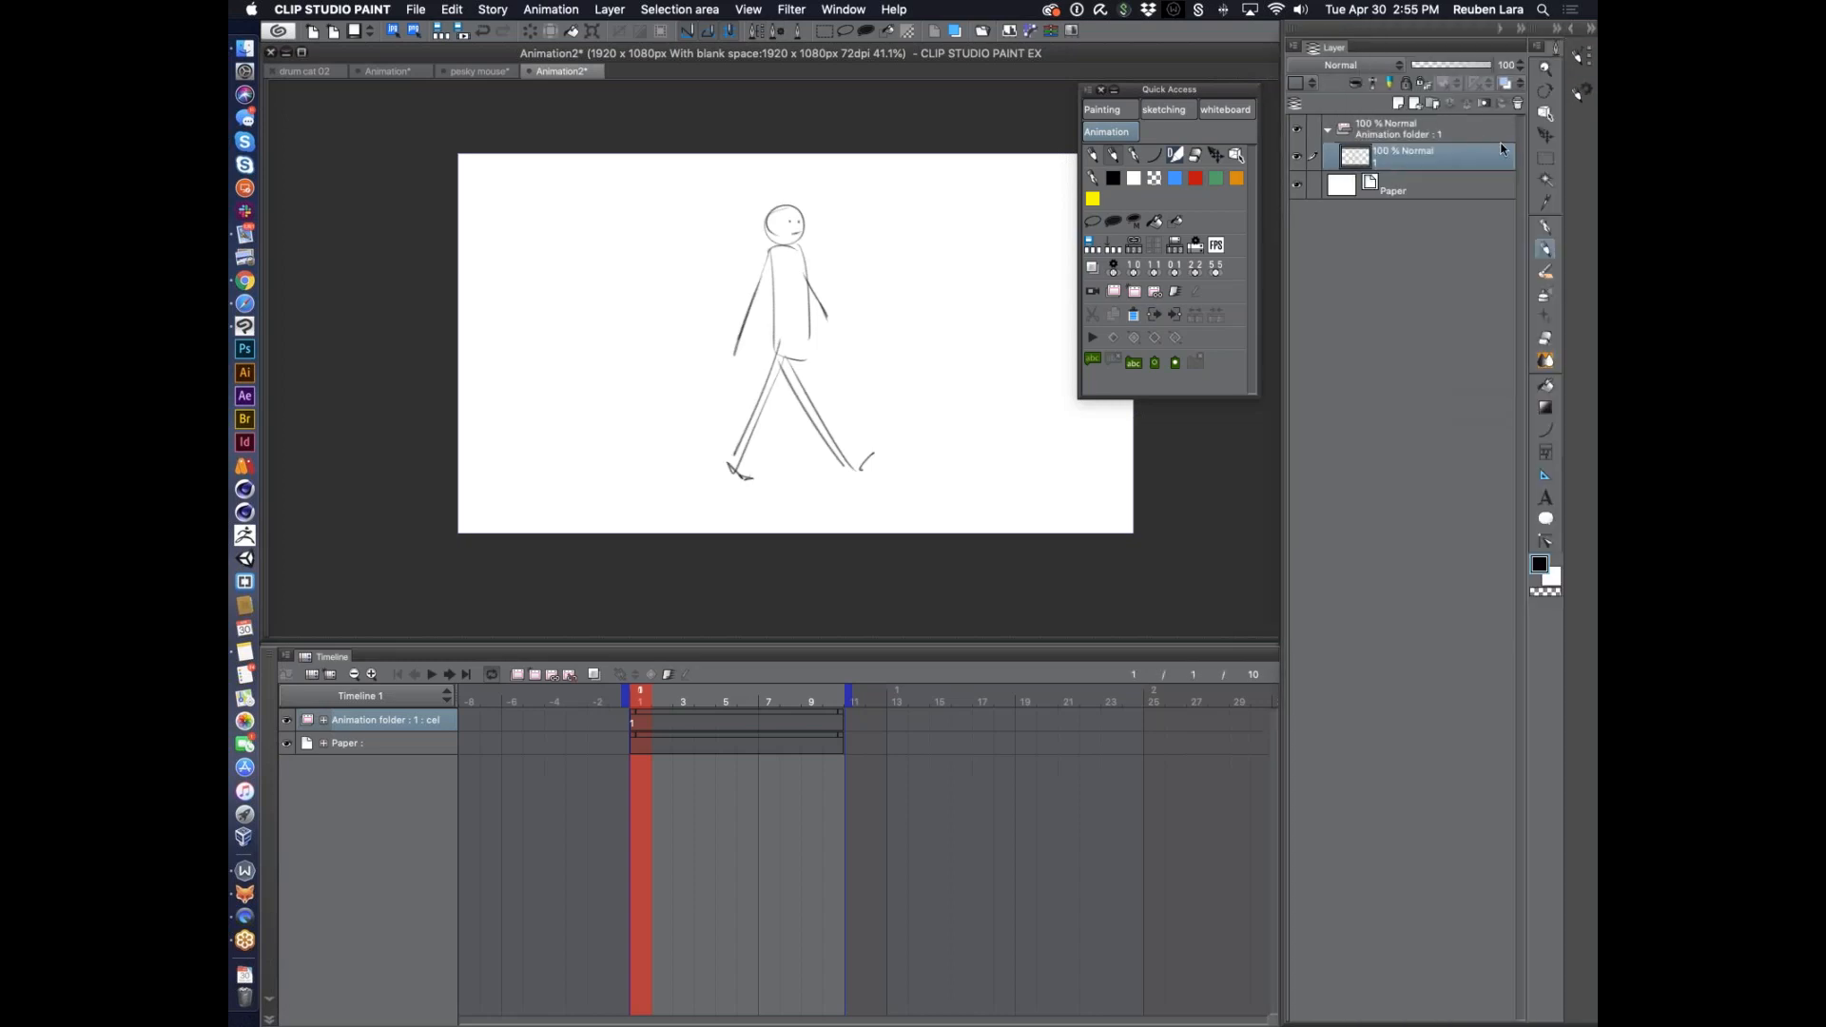
{"action": "left_click", "coordinate": [1580, 59]}
{"action": "left_click", "coordinate": [1498, 191]}
{"action": "mouse_move", "coordinate": [462, 156]}
{"action": "left_mouse_down"}
{"action": "mouse_move", "coordinate": [877, 414]}
{"action": "mouse_move", "coordinate": [1133, 533]}
{"action": "left_mouse_up"}
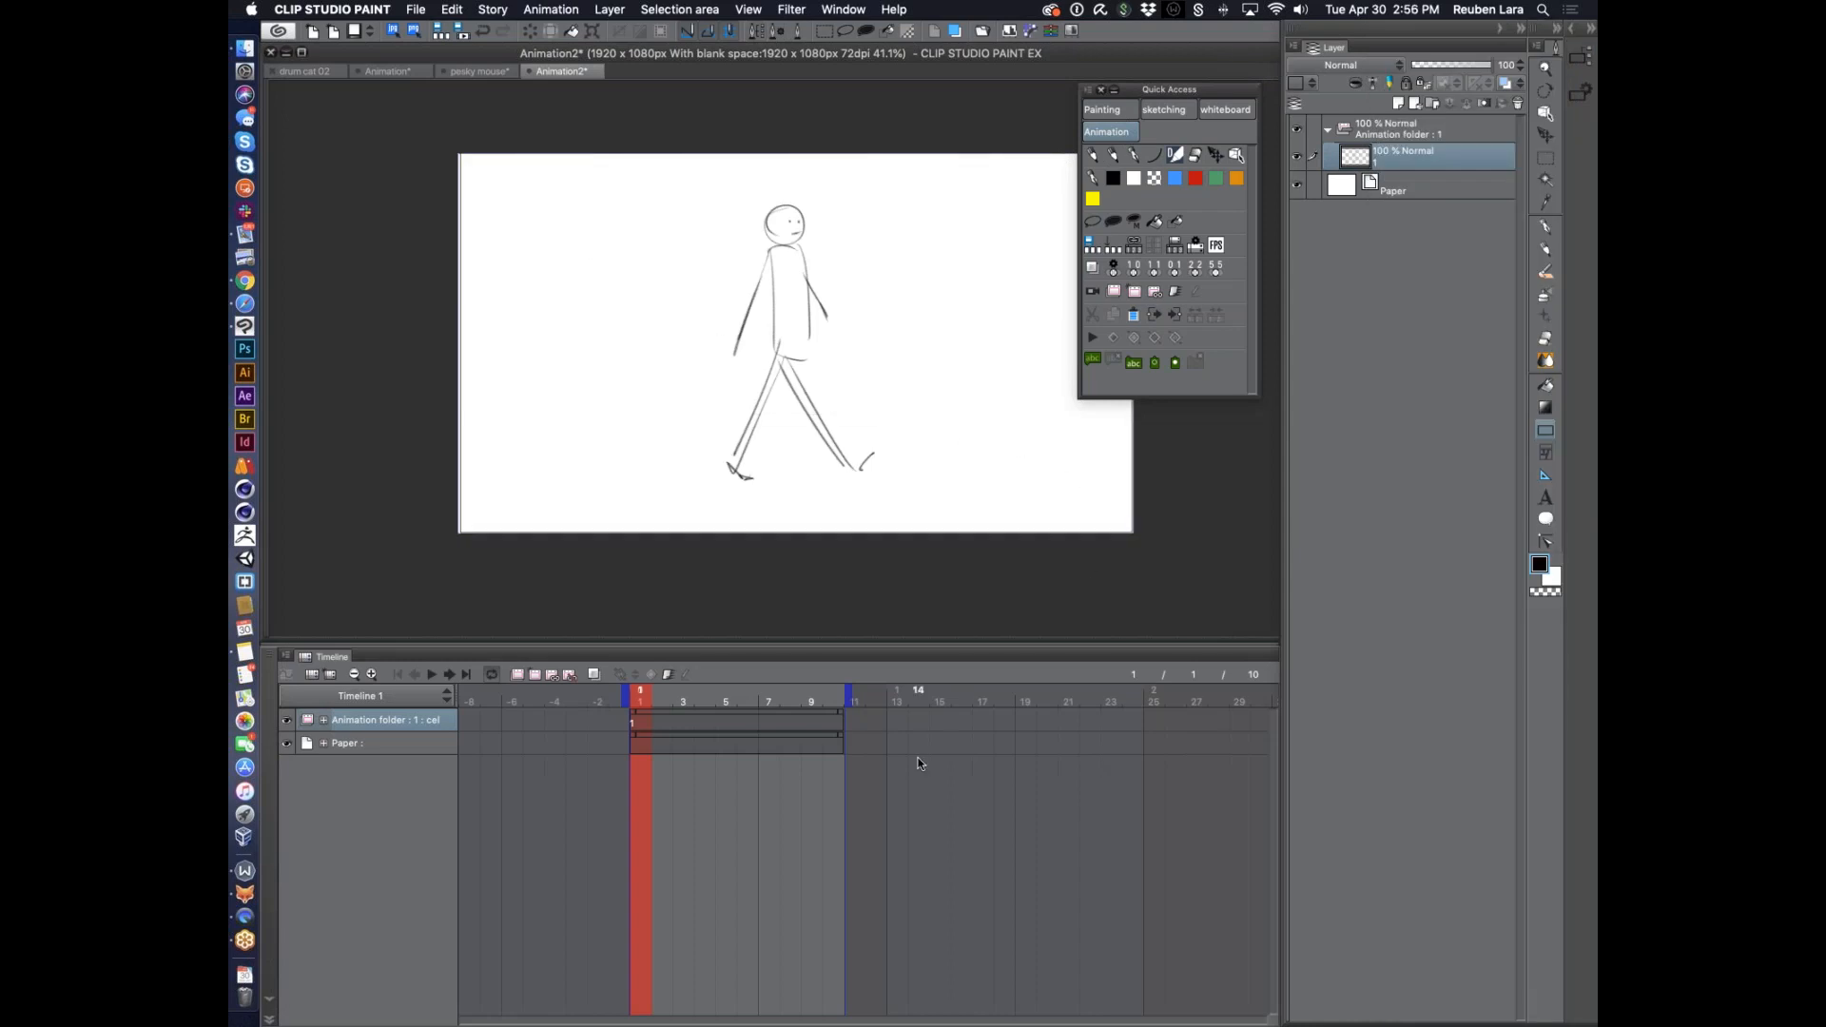
Add a new layer 2 and move it out of the animation folder, above it in the layer stack
{"action": "left_click", "coordinate": [1434, 122]}
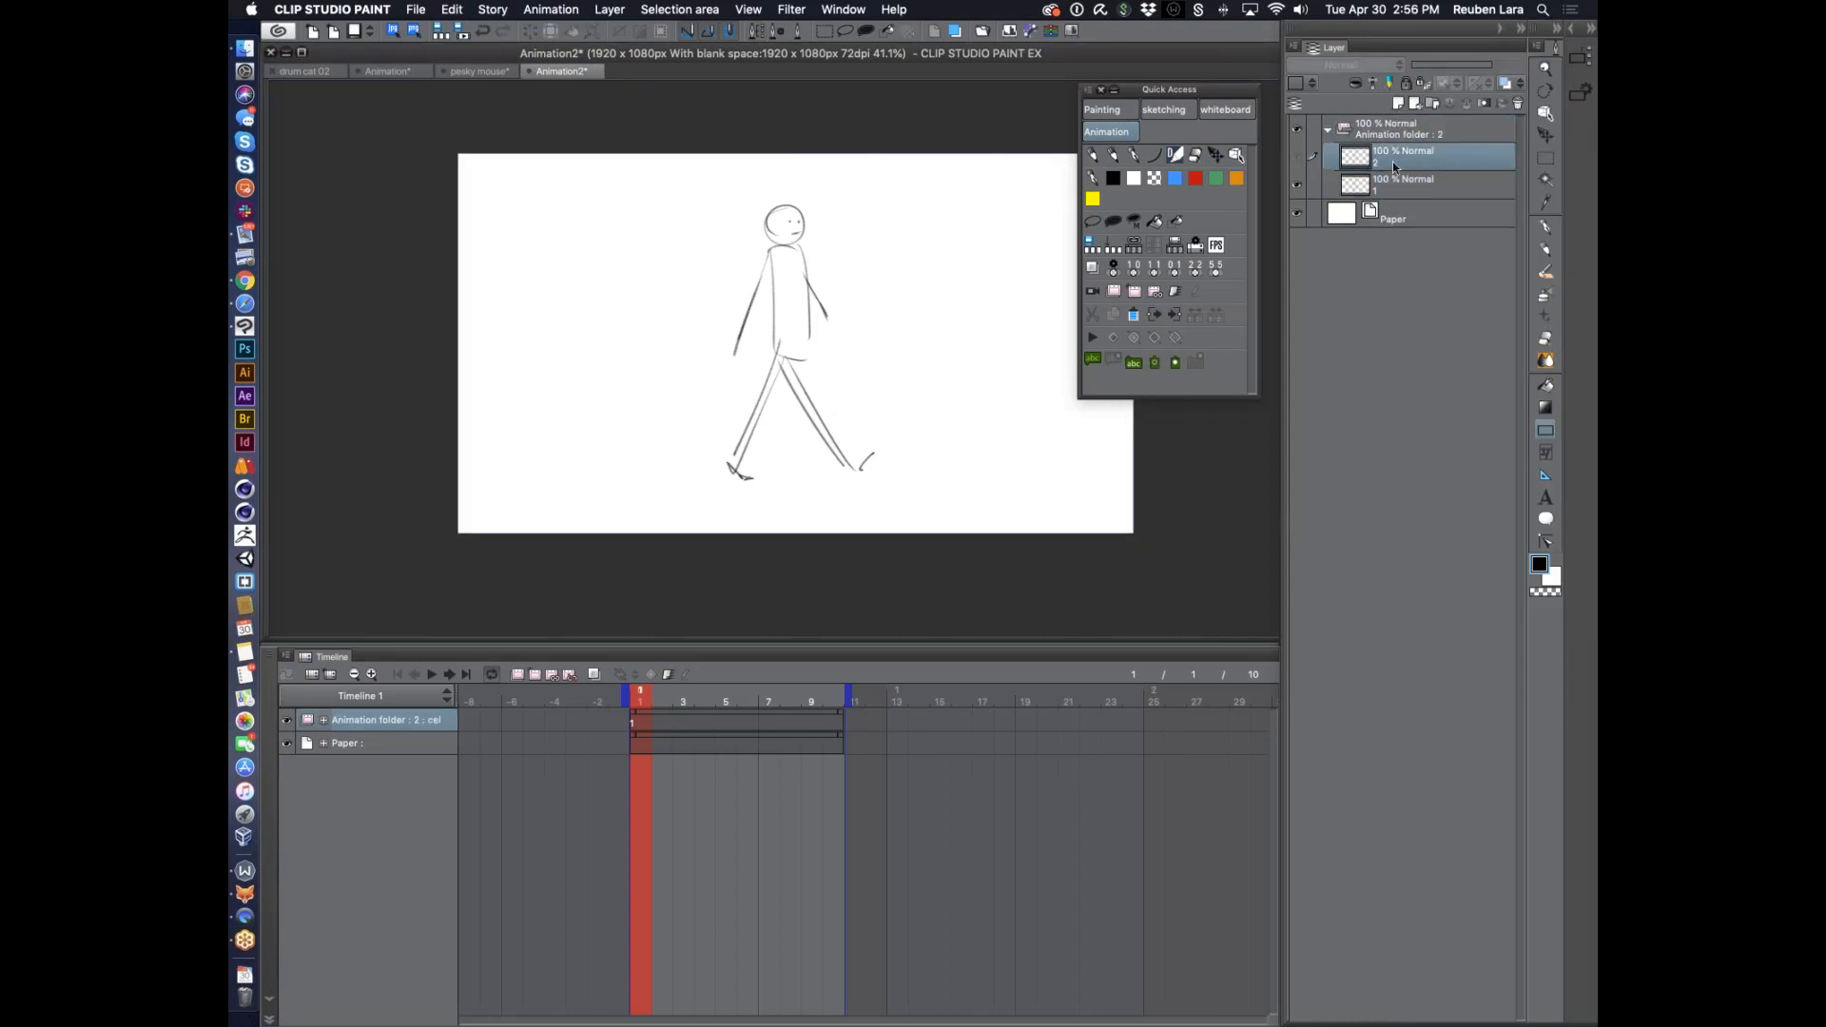
{"action": "left_click", "coordinate": [1414, 103]}
{"action": "left_click_drag", "start_coordinate": [463, 163], "coordinate": [1133, 534]}
{"action": "left_click_drag", "start_coordinate": [936, 470], "coordinate": [798, 488]}
{"action": "scroll", "coordinate": [828, 484], "scroll_direction": "down", "scroll_amount": 2}
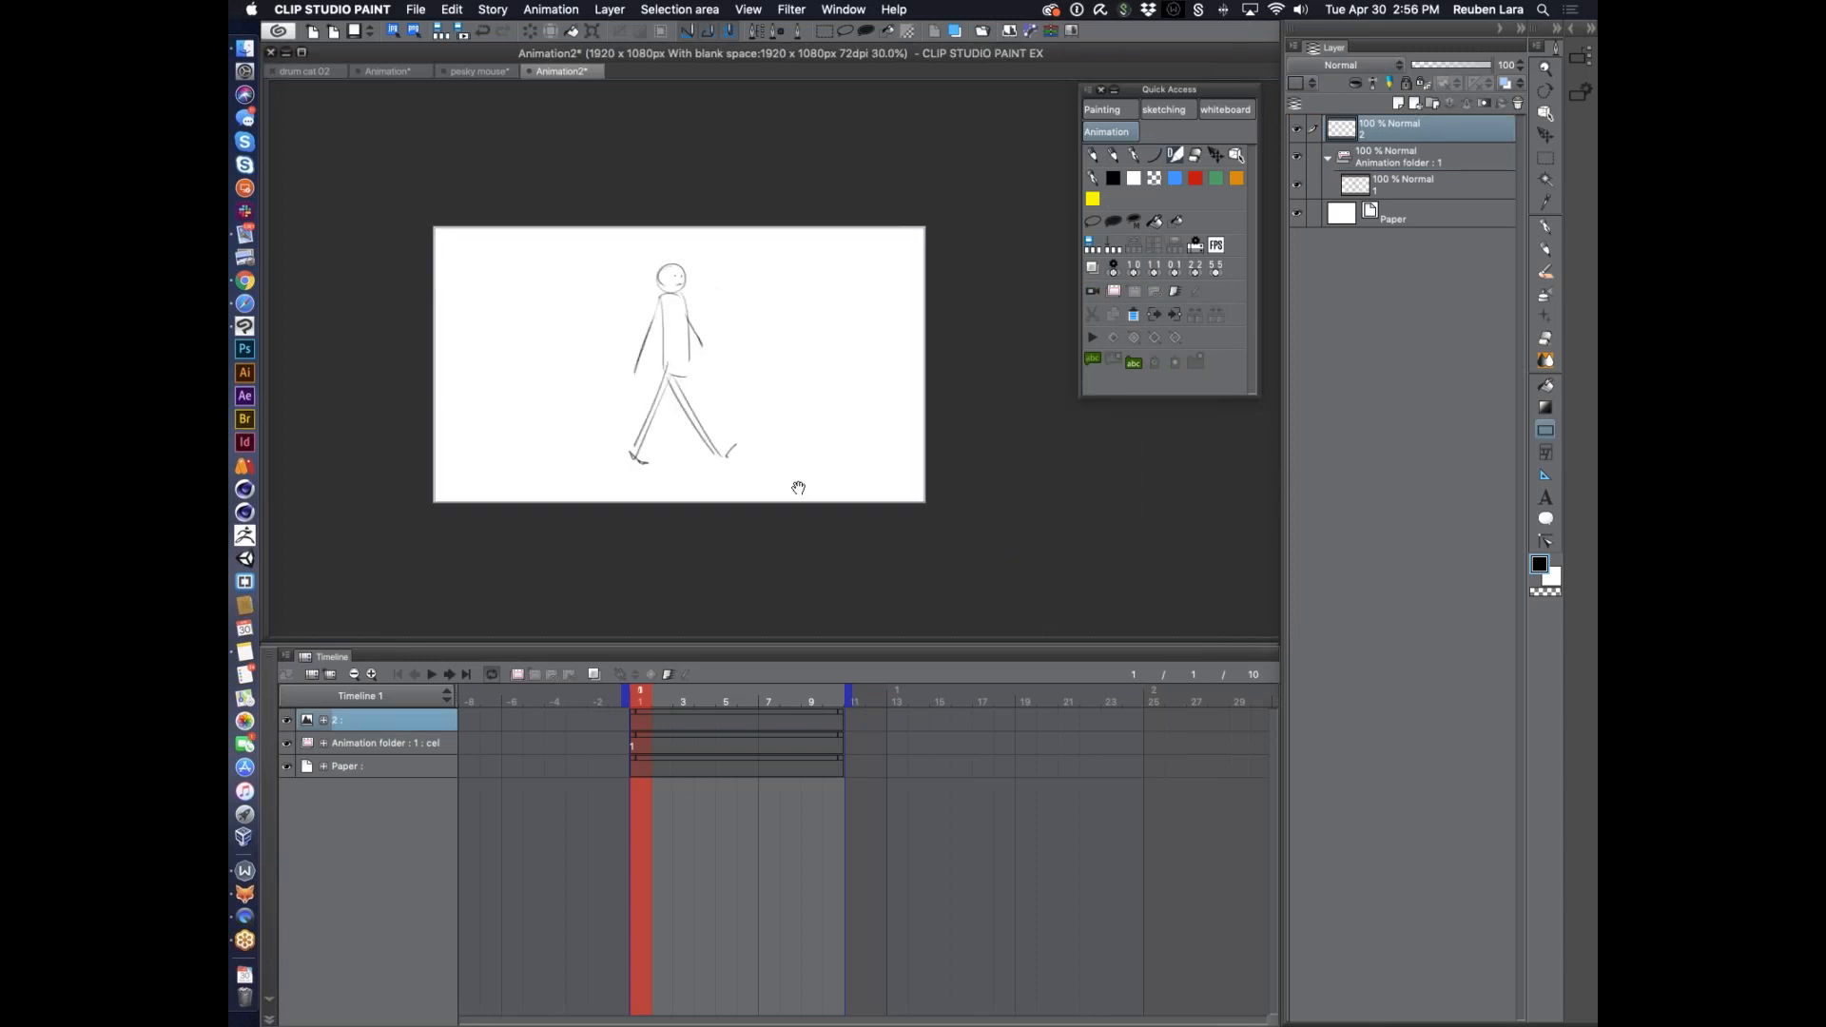
Take layer 1 out of the animation folder and delete the emptied folder
{"action": "left_click_drag", "start_coordinate": [1384, 190], "coordinate": [1378, 143]}
{"action": "left_click", "coordinate": [1400, 180]}
{"action": "left_click", "coordinate": [1518, 102]}
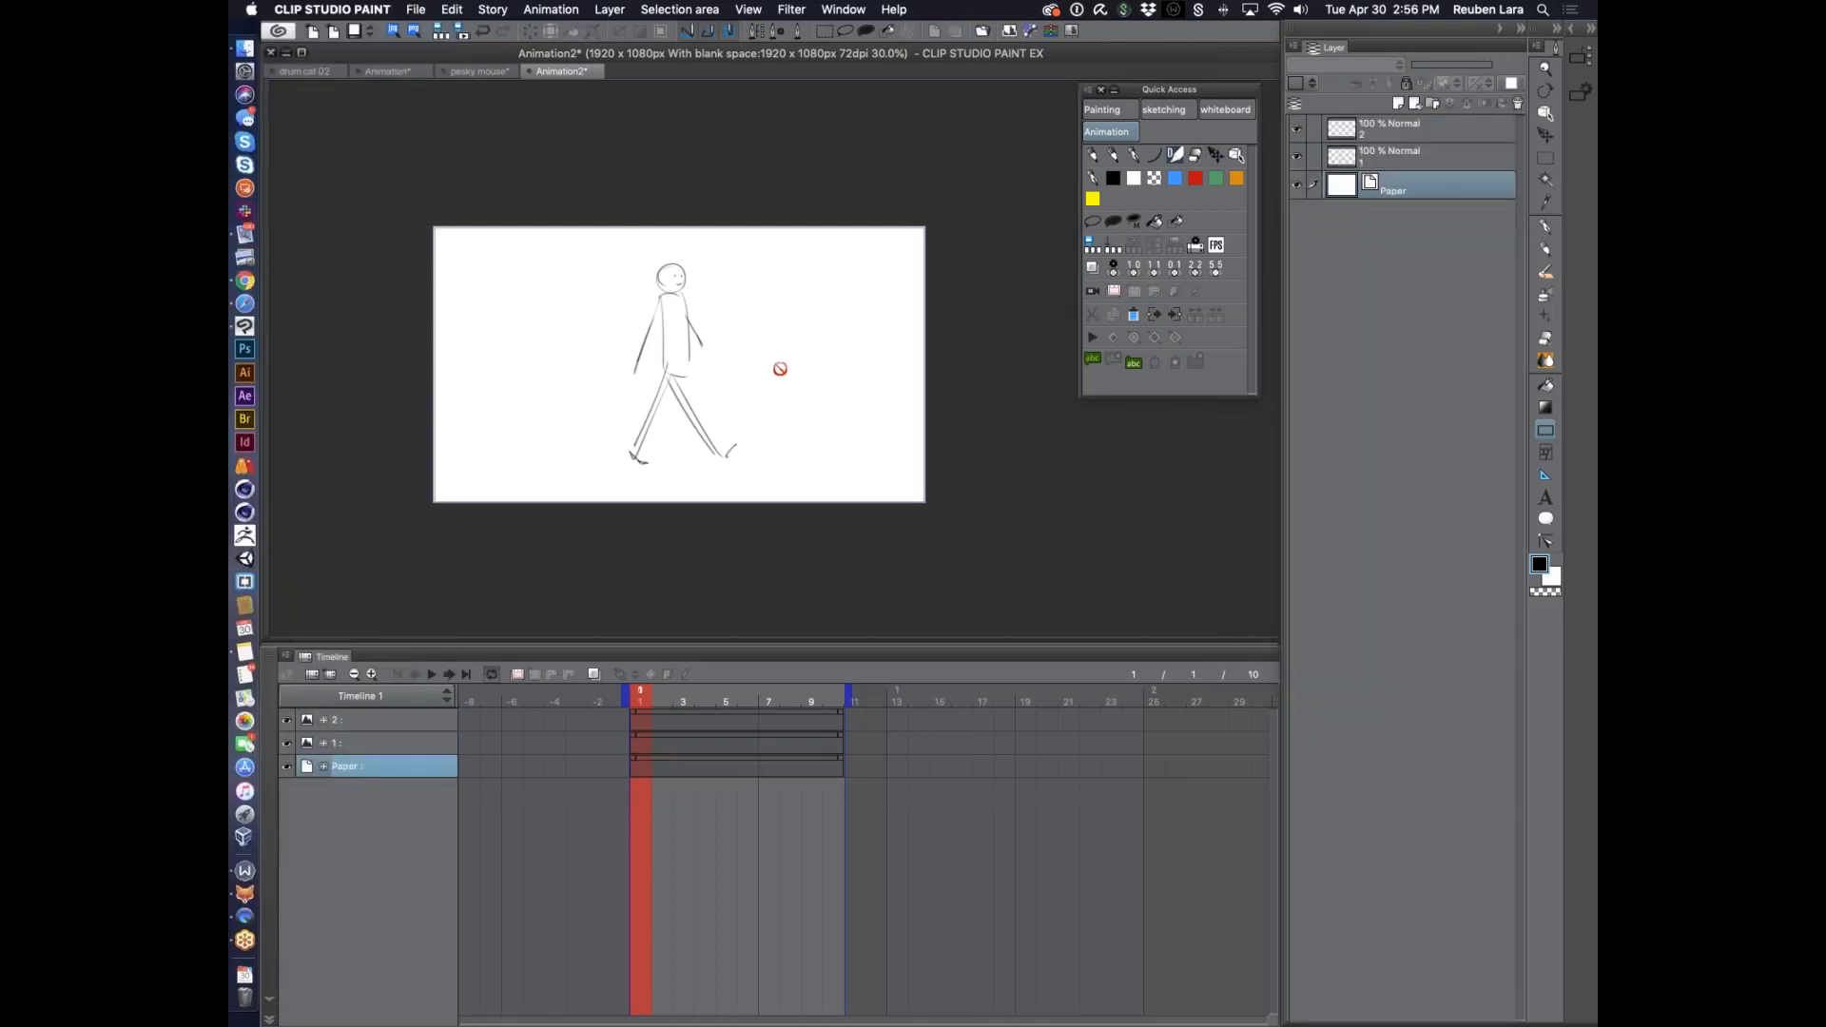
Scale up the walking figure on layer 1 until only its head and upper torso fit within the canvas
{"action": "key", "text": "k"}
{"action": "left_click", "coordinate": [1406, 167]}
{"action": "key", "text": "super+t"}
{"action": "left_click_drag", "start_coordinate": [738, 465], "coordinate": [975, 747]}
{"action": "left_click_drag", "start_coordinate": [715, 329], "coordinate": [742, 394]}
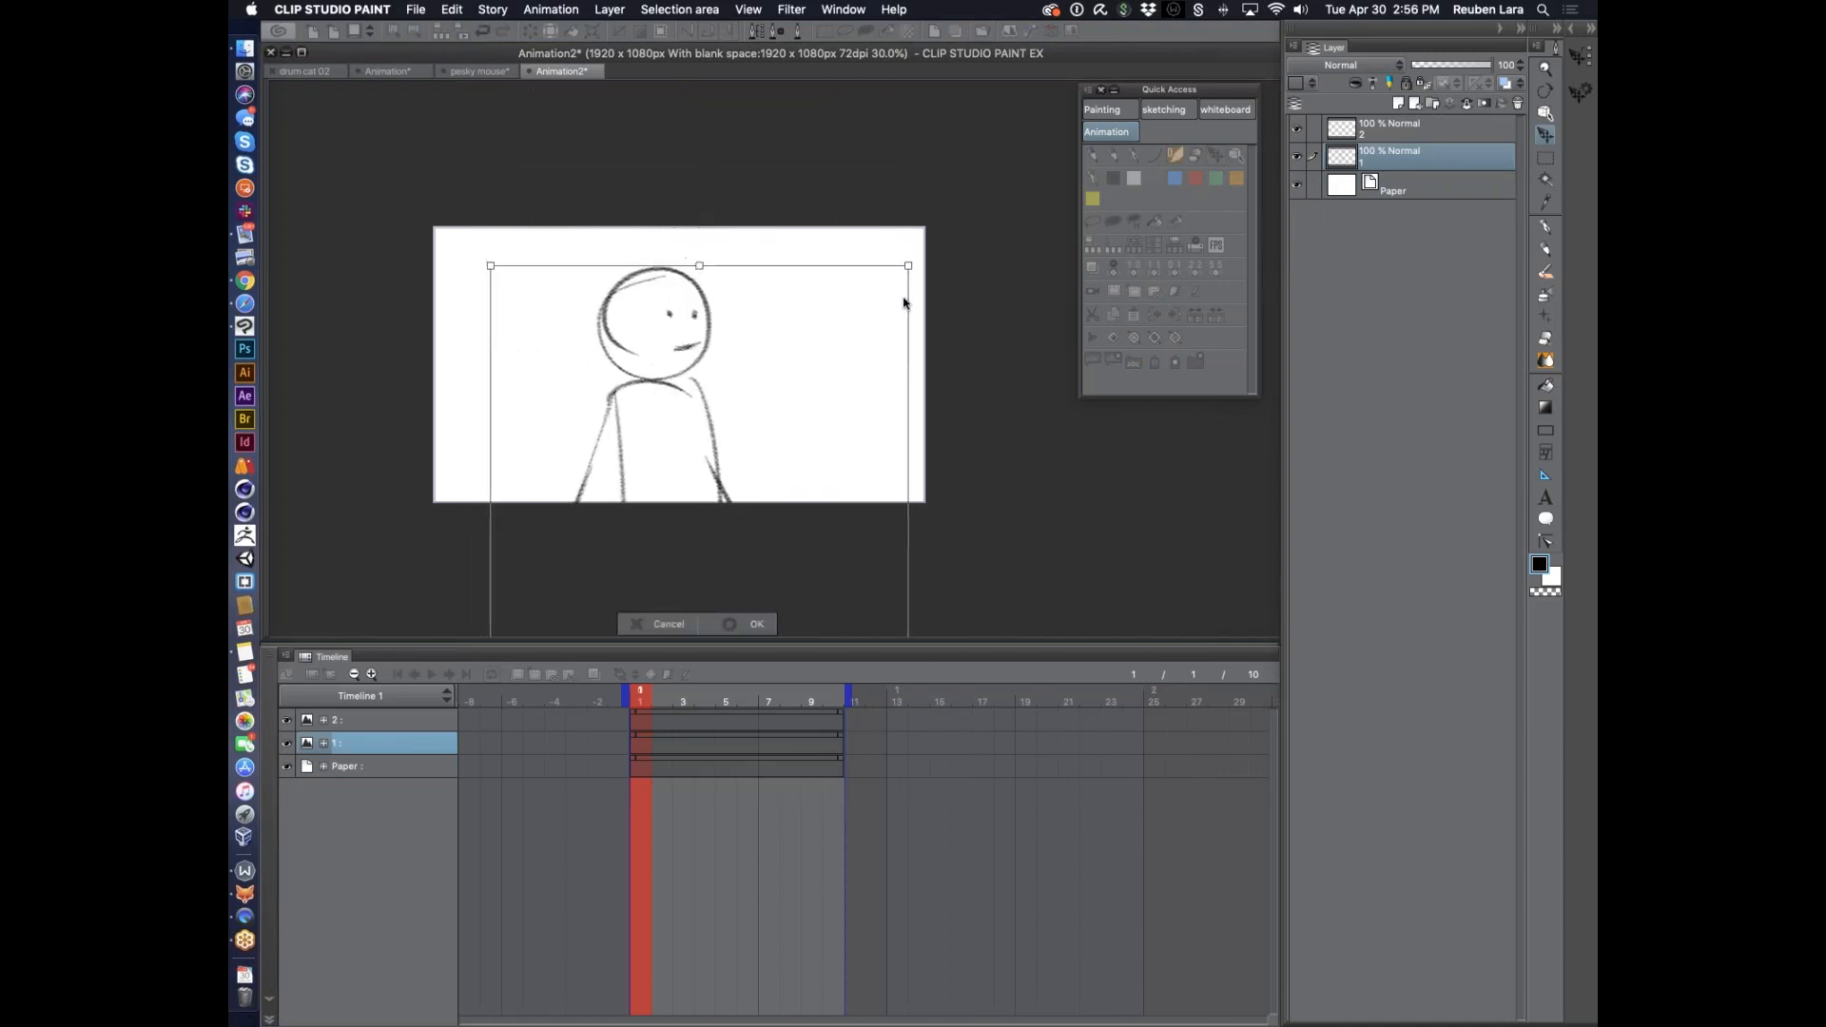
{"action": "left_click_drag", "start_coordinate": [907, 263], "coordinate": [925, 236]}
{"action": "left_click_drag", "start_coordinate": [756, 340], "coordinate": [759, 357]}
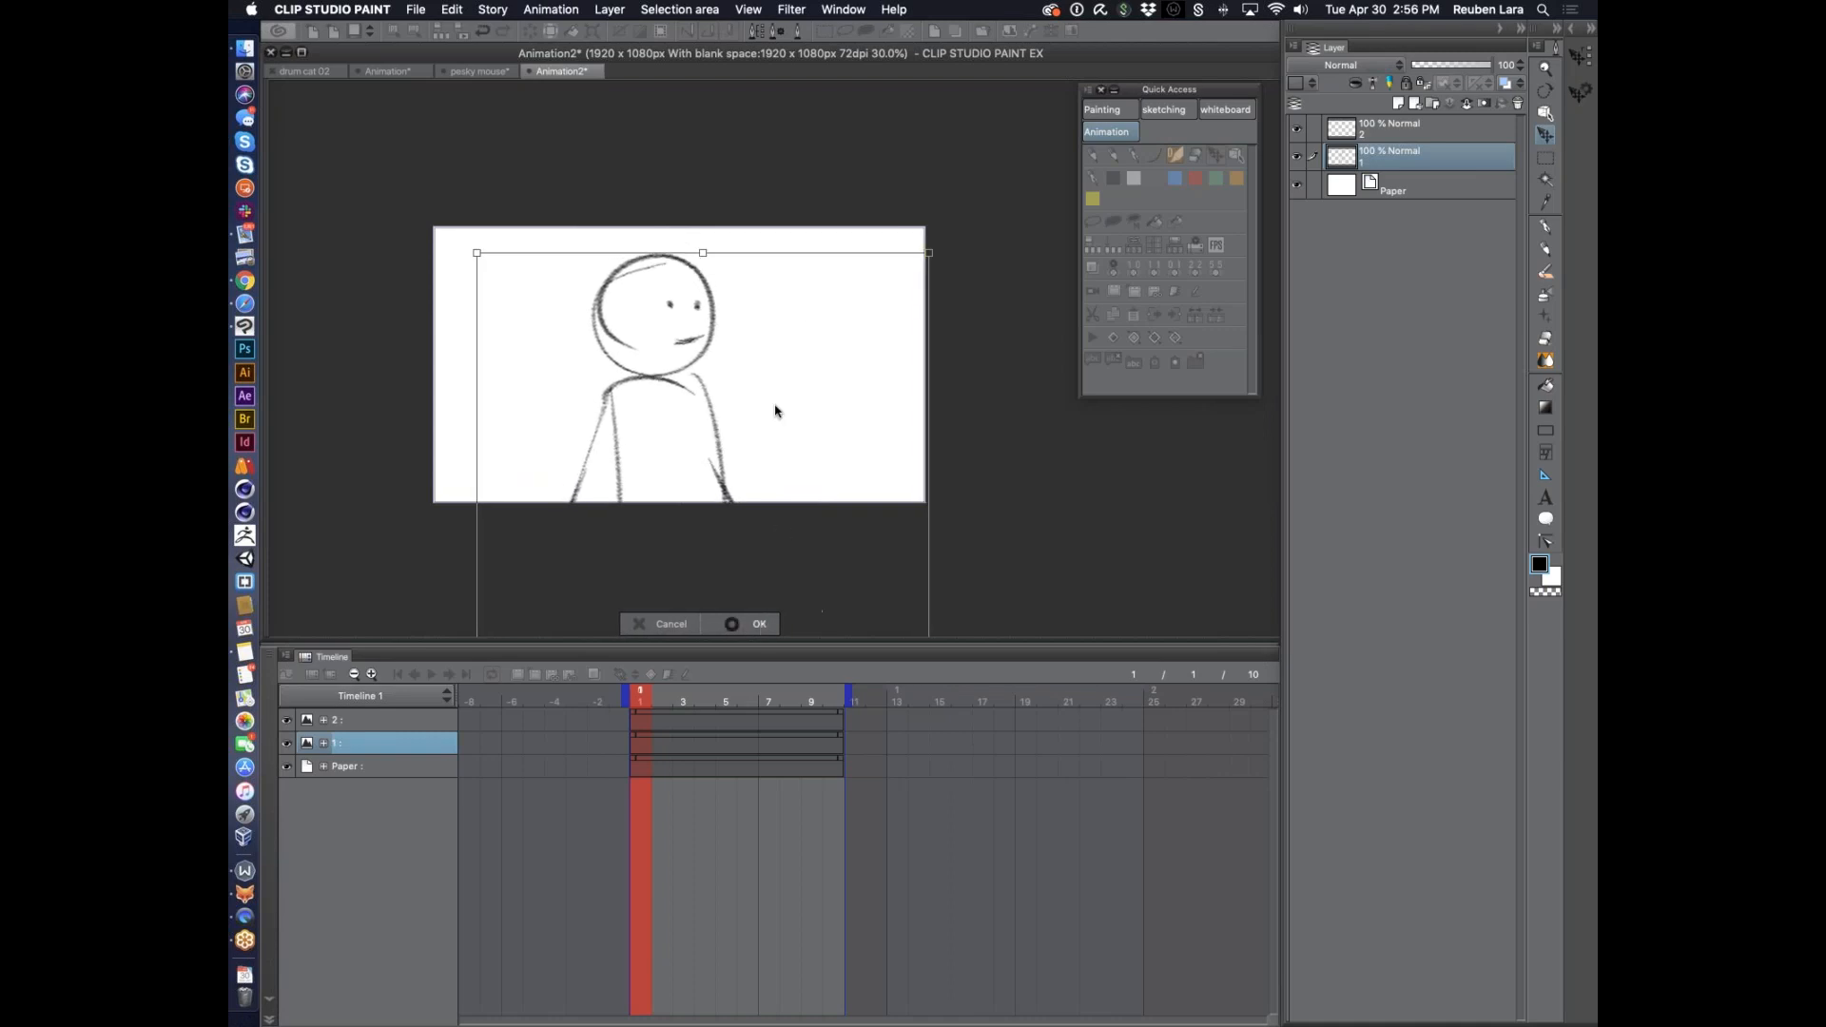
{"action": "key", "text": "Return"}
Extend the canvas downward to 1920 x 2984 px to make room for the figure's lower body
{"action": "left_click_drag", "start_coordinate": [771, 385], "coordinate": [534, 287]}
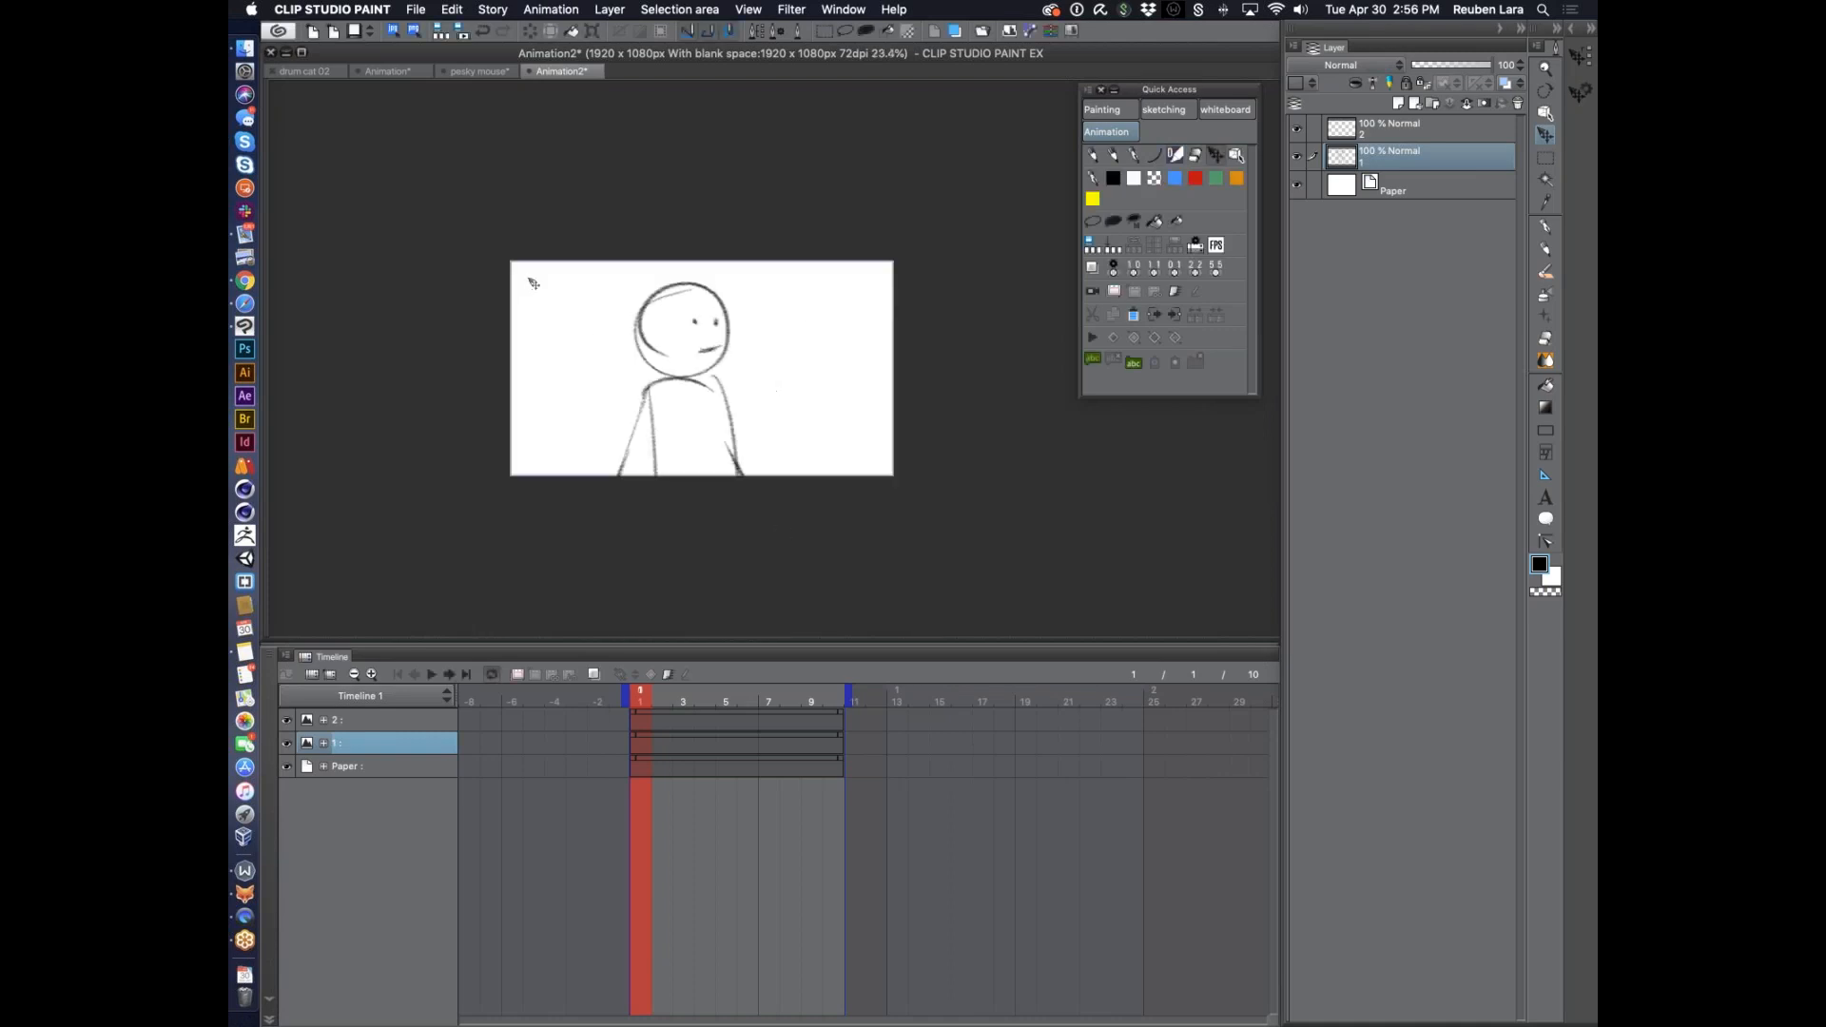
{"action": "mouse_move", "coordinate": [717, 364]}
{"action": "left_mouse_down"}
{"action": "mouse_move", "coordinate": [766, 358]}
{"action": "mouse_move", "coordinate": [699, 368]}
{"action": "left_mouse_up"}
{"action": "left_click_drag", "start_coordinate": [745, 393], "coordinate": [745, 330]}
{"action": "left_click_drag", "start_coordinate": [772, 339], "coordinate": [709, 338]}
{"action": "left_click_drag", "start_coordinate": [760, 394], "coordinate": [717, 327]}
{"action": "left_click", "coordinate": [452, 9]}
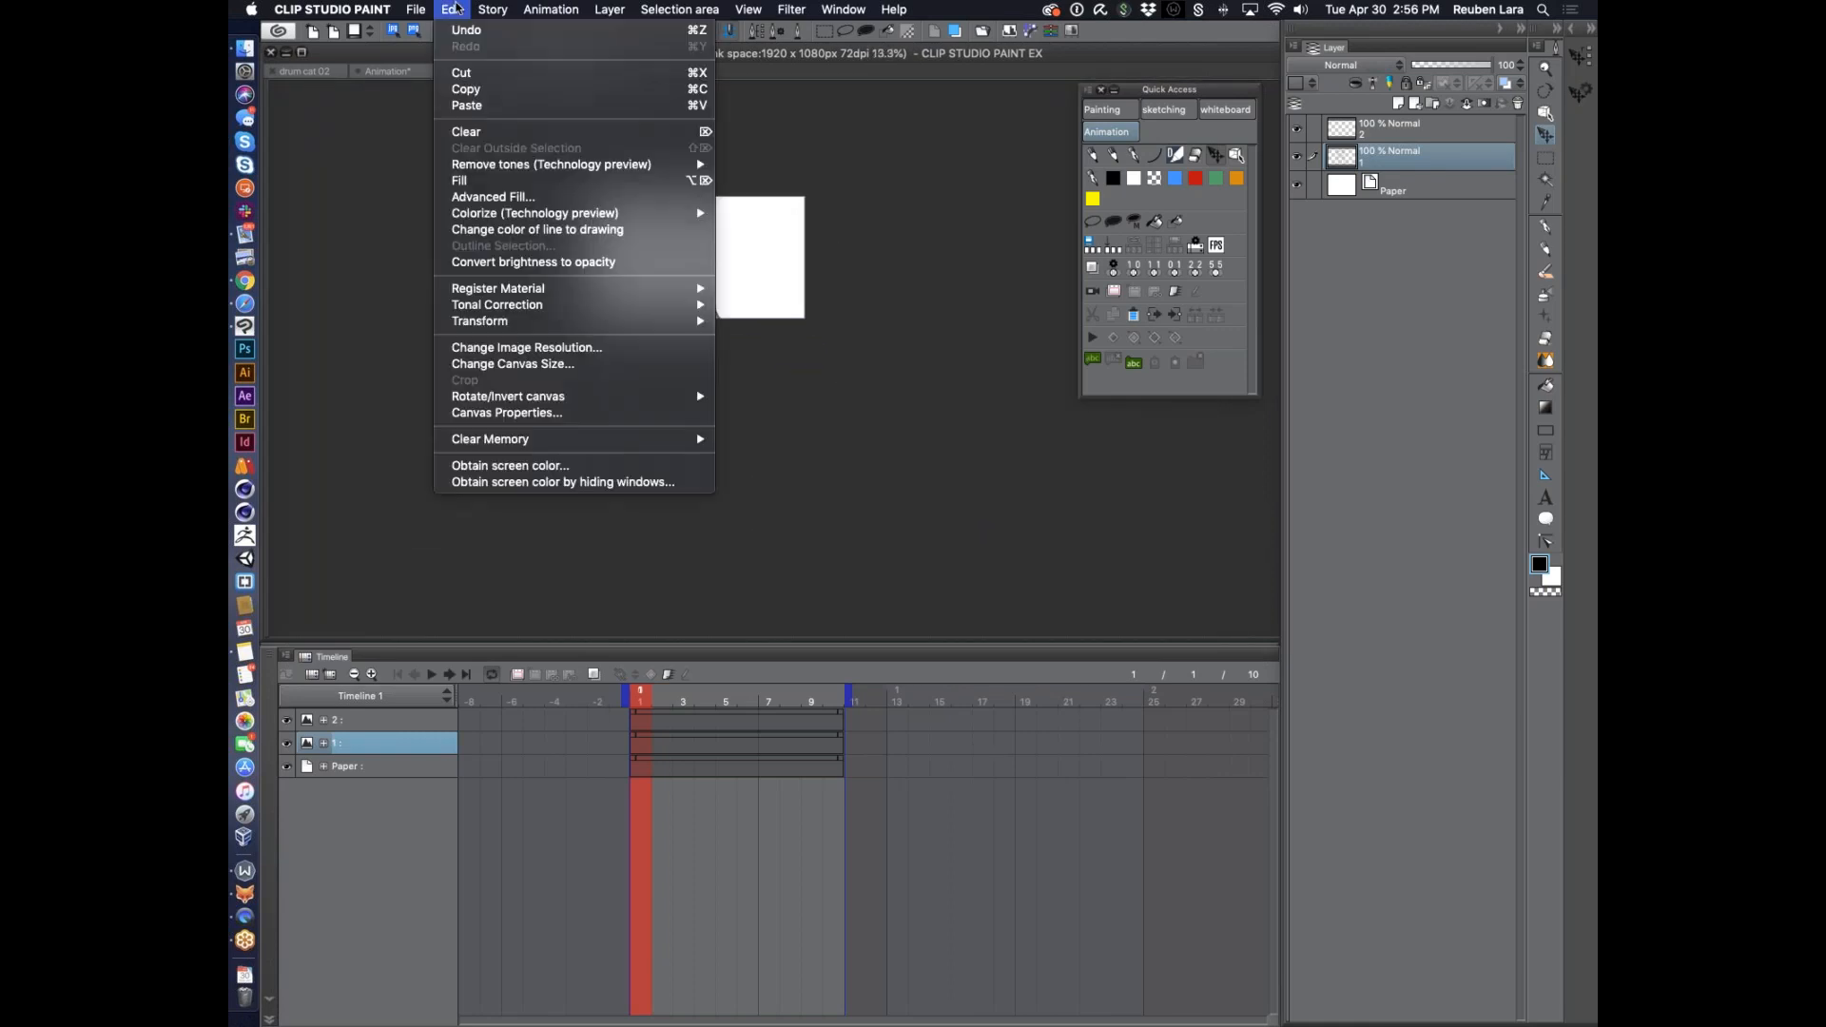
{"action": "left_click", "coordinate": [693, 361]}
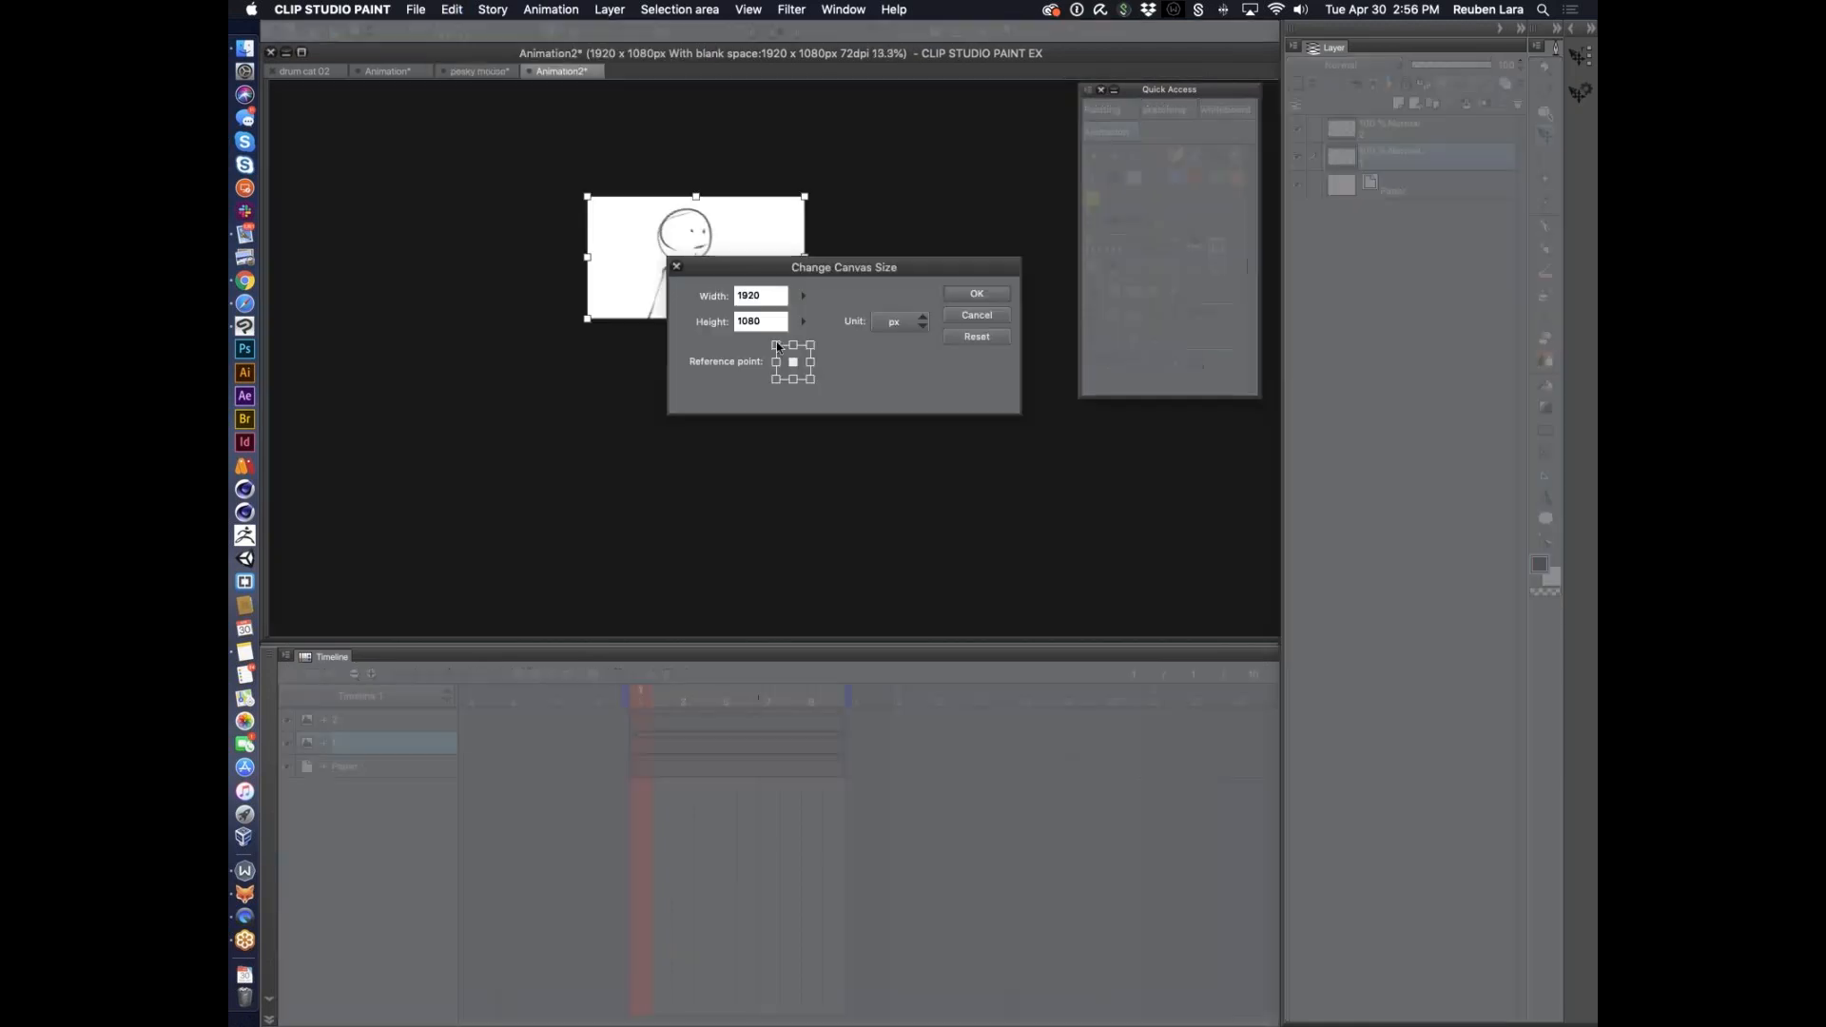
{"action": "left_click_drag", "start_coordinate": [774, 262], "coordinate": [989, 262]}
{"action": "left_click_drag", "start_coordinate": [712, 337], "coordinate": [696, 492]}
{"action": "left_click", "coordinate": [1189, 292]}
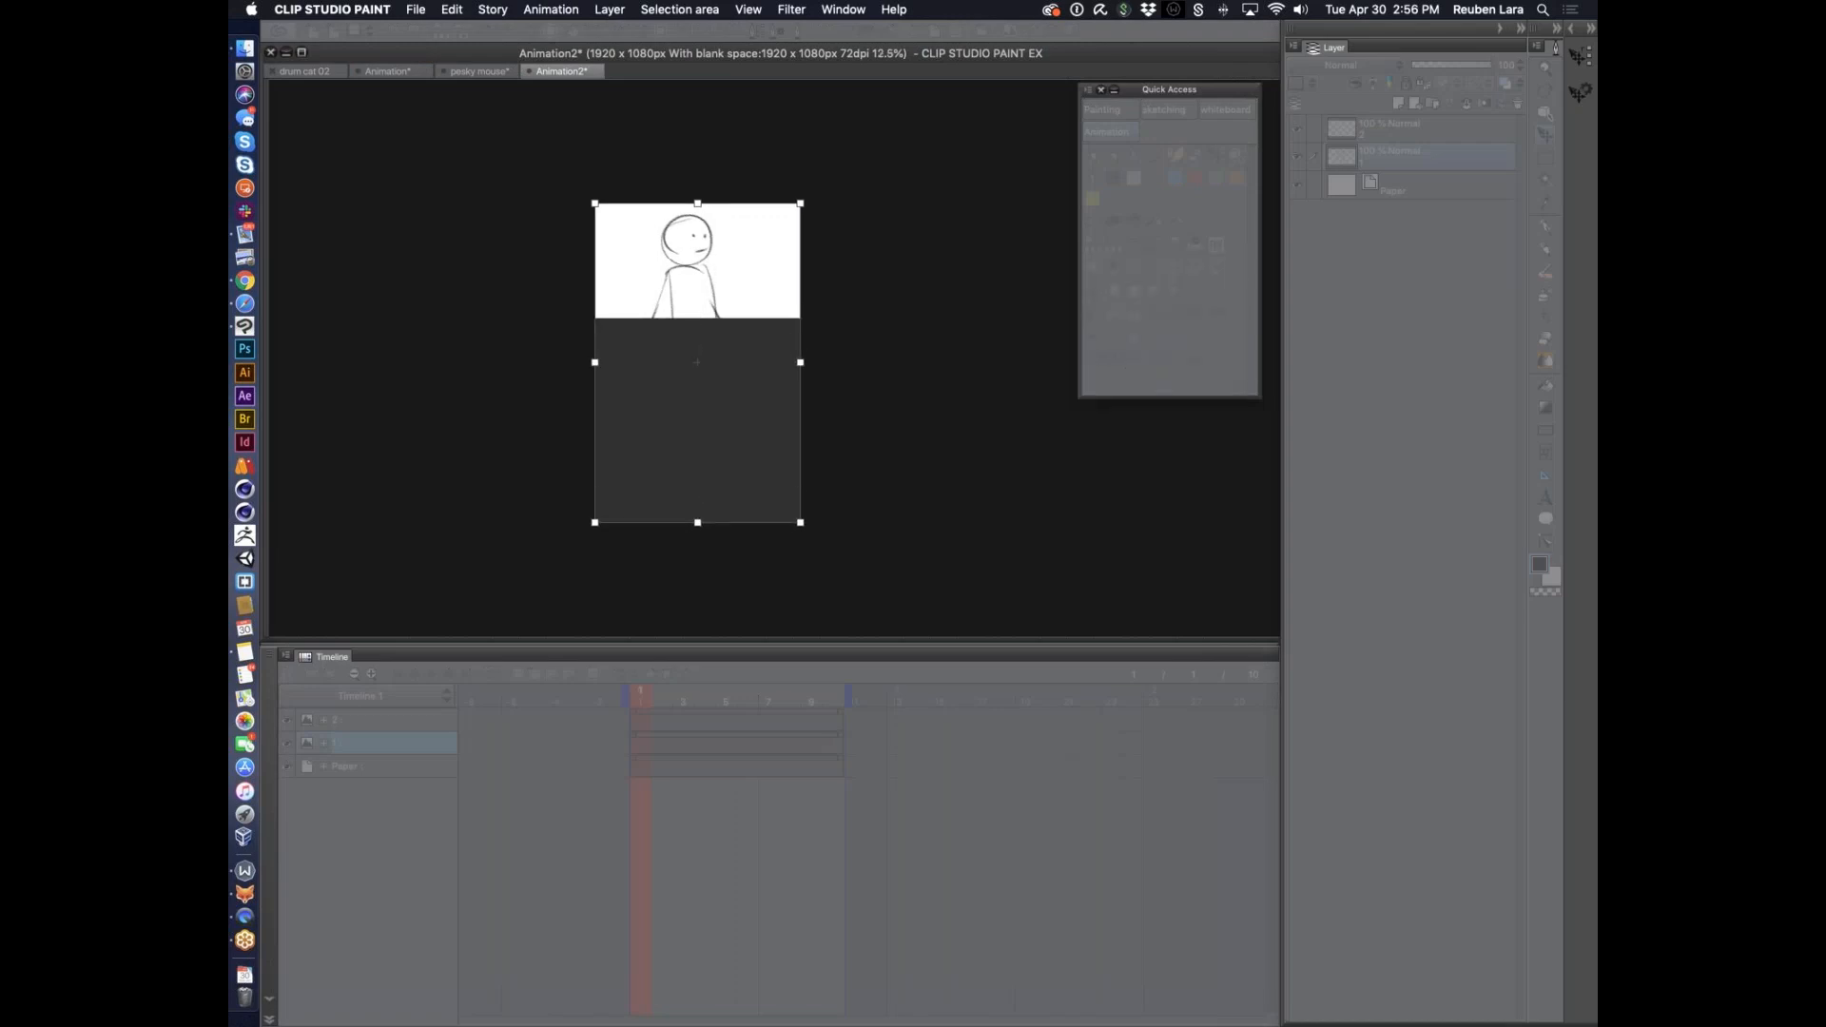
Review the output frame size and blank space values in the canvas properties, leaving them unmodified
{"action": "left_click", "coordinate": [447, 9]}
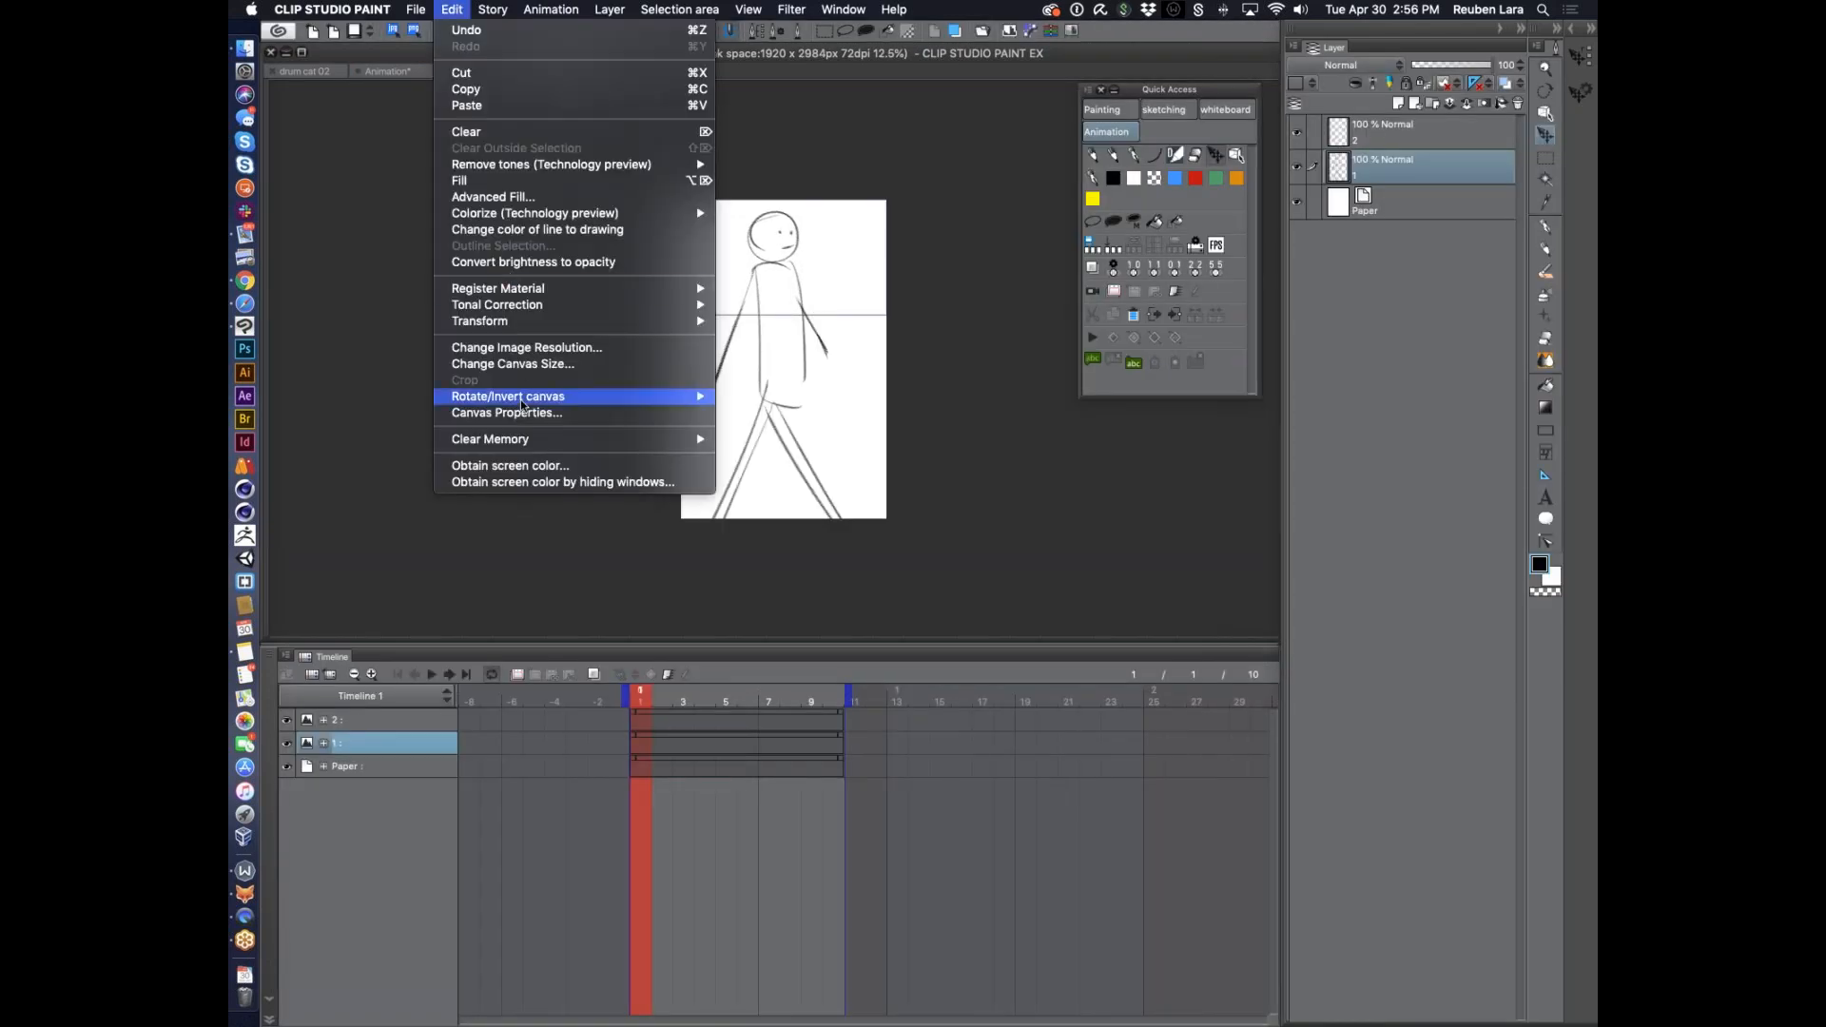
{"action": "left_click", "coordinate": [526, 409]}
{"action": "left_click_drag", "start_coordinate": [886, 181], "coordinate": [1094, 181]}
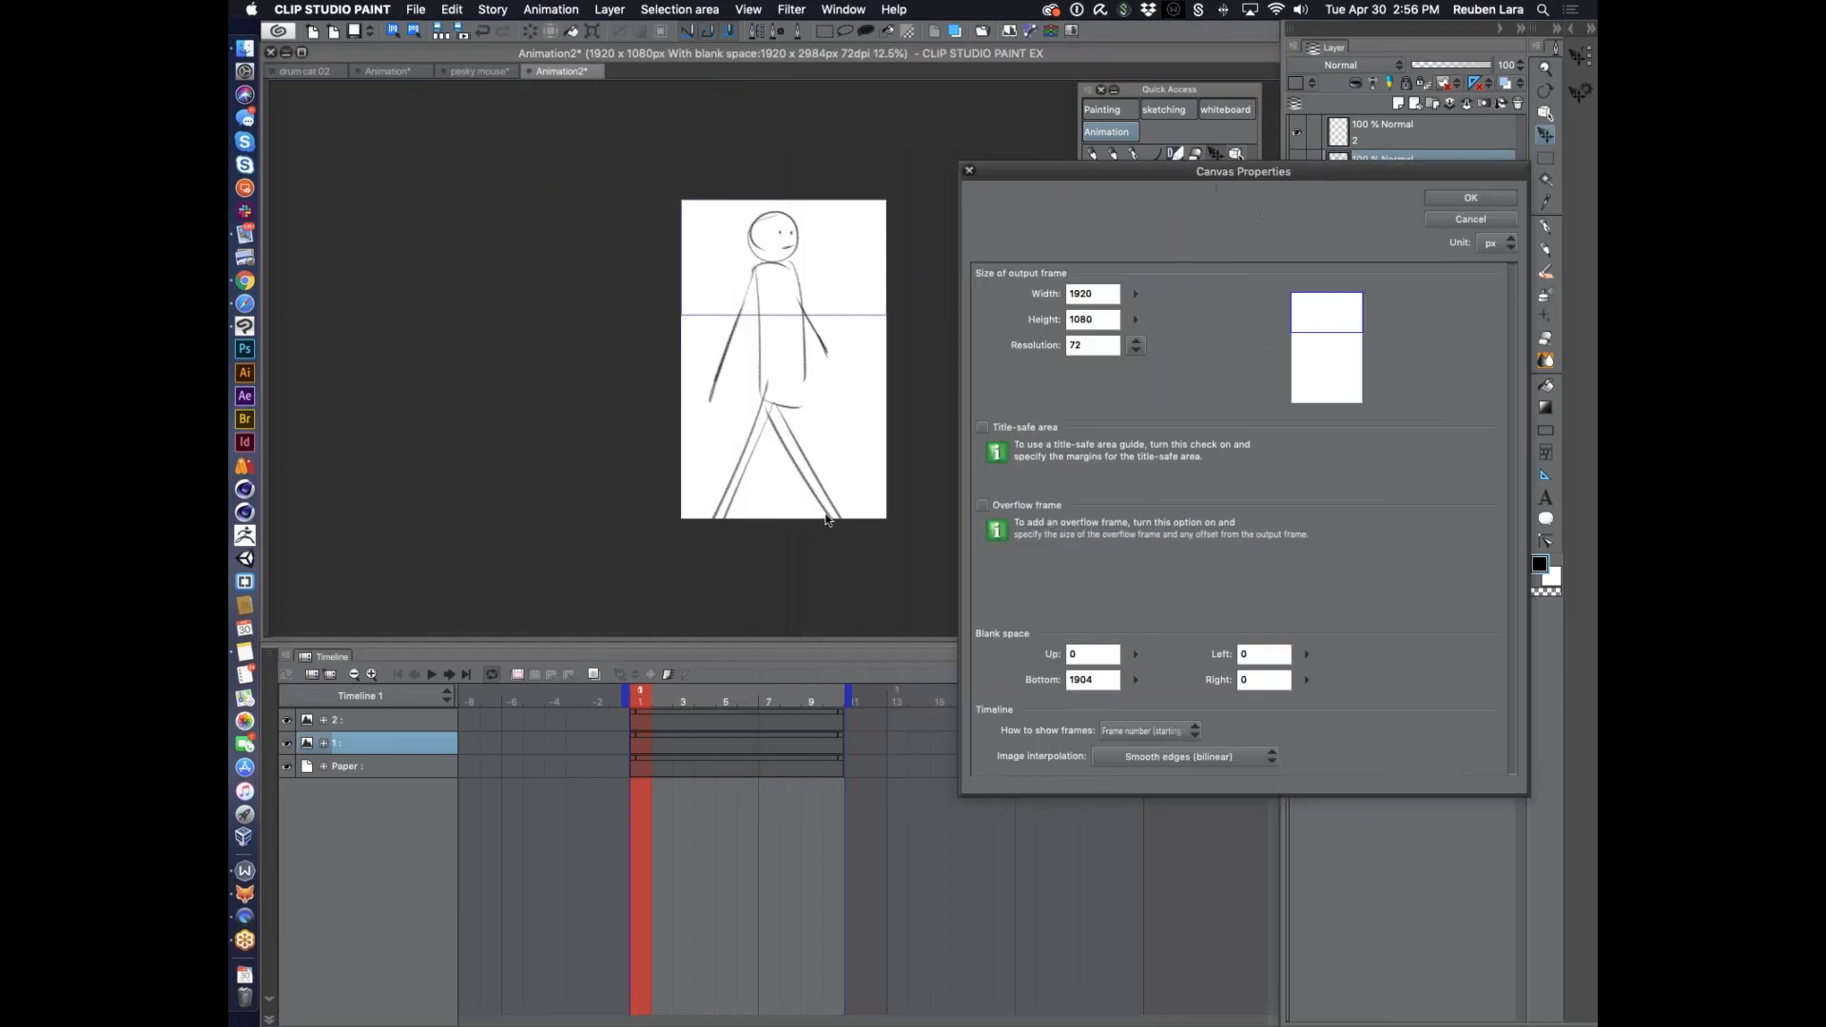
{"action": "left_click", "coordinate": [1468, 221]}
{"action": "left_click", "coordinate": [465, 15]}
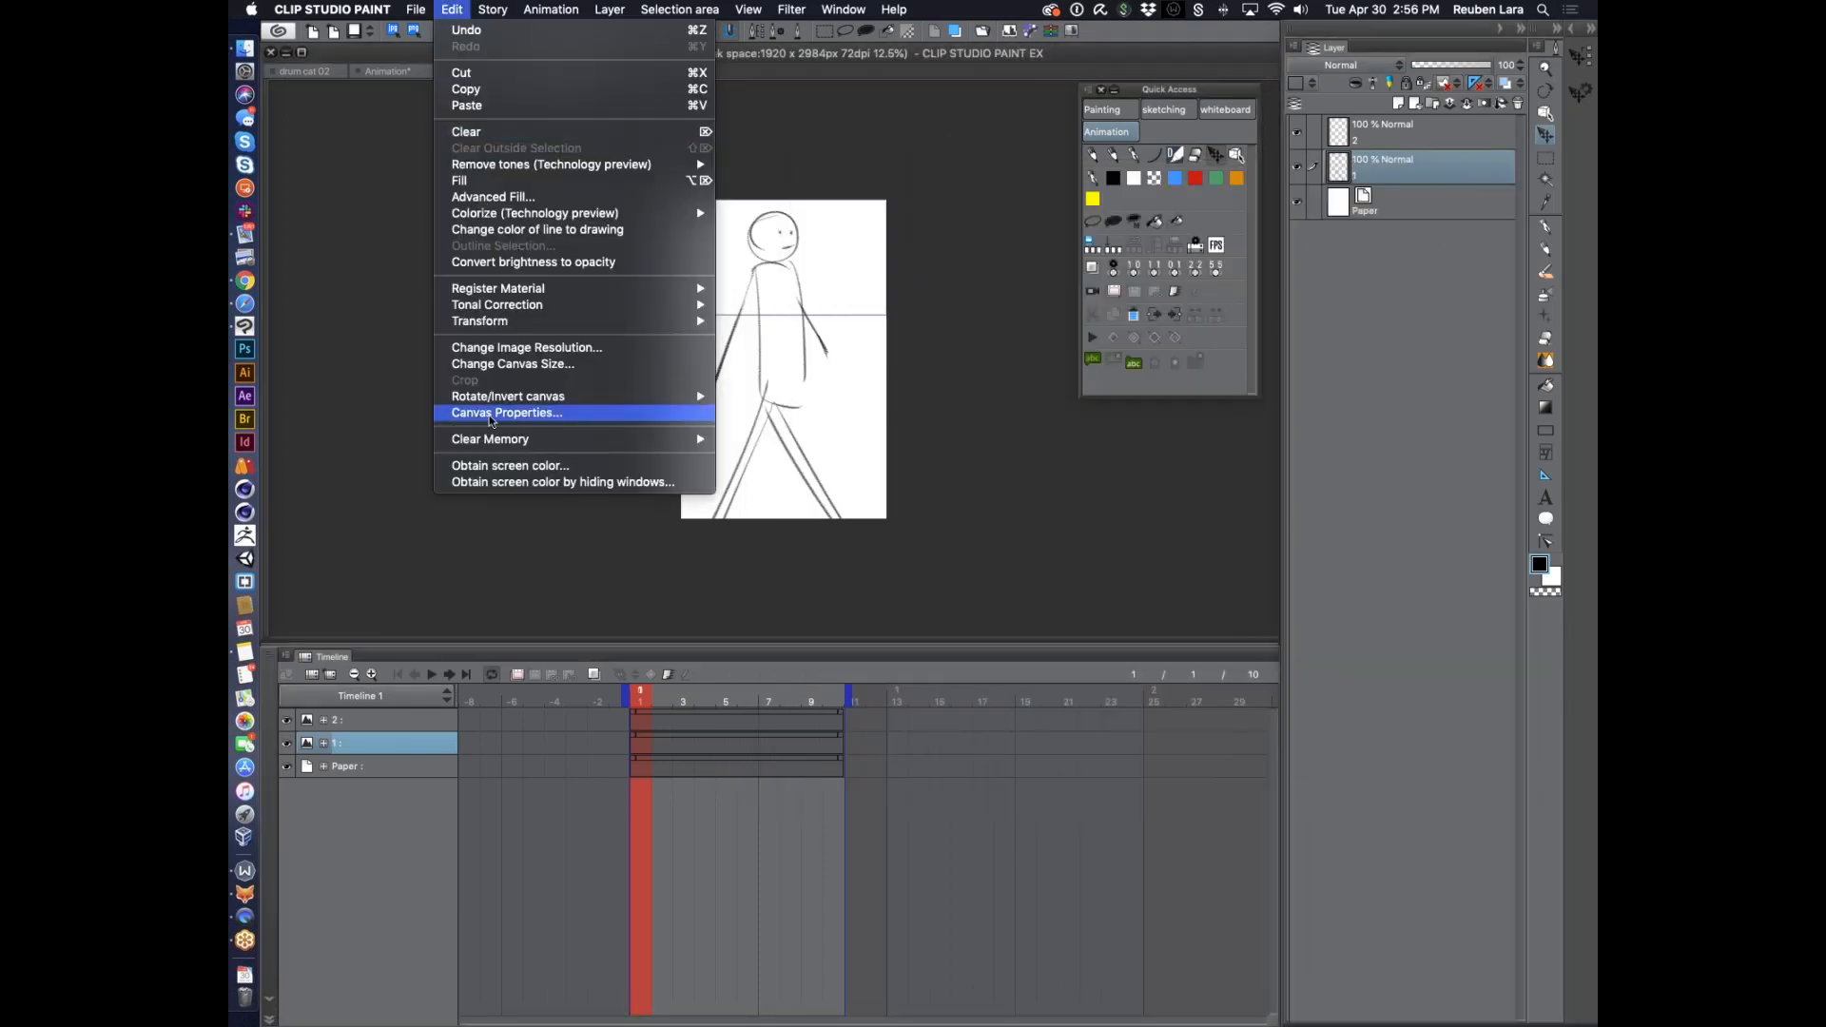
{"action": "left_click", "coordinate": [525, 412]}
{"action": "key", "text": "Escape"}
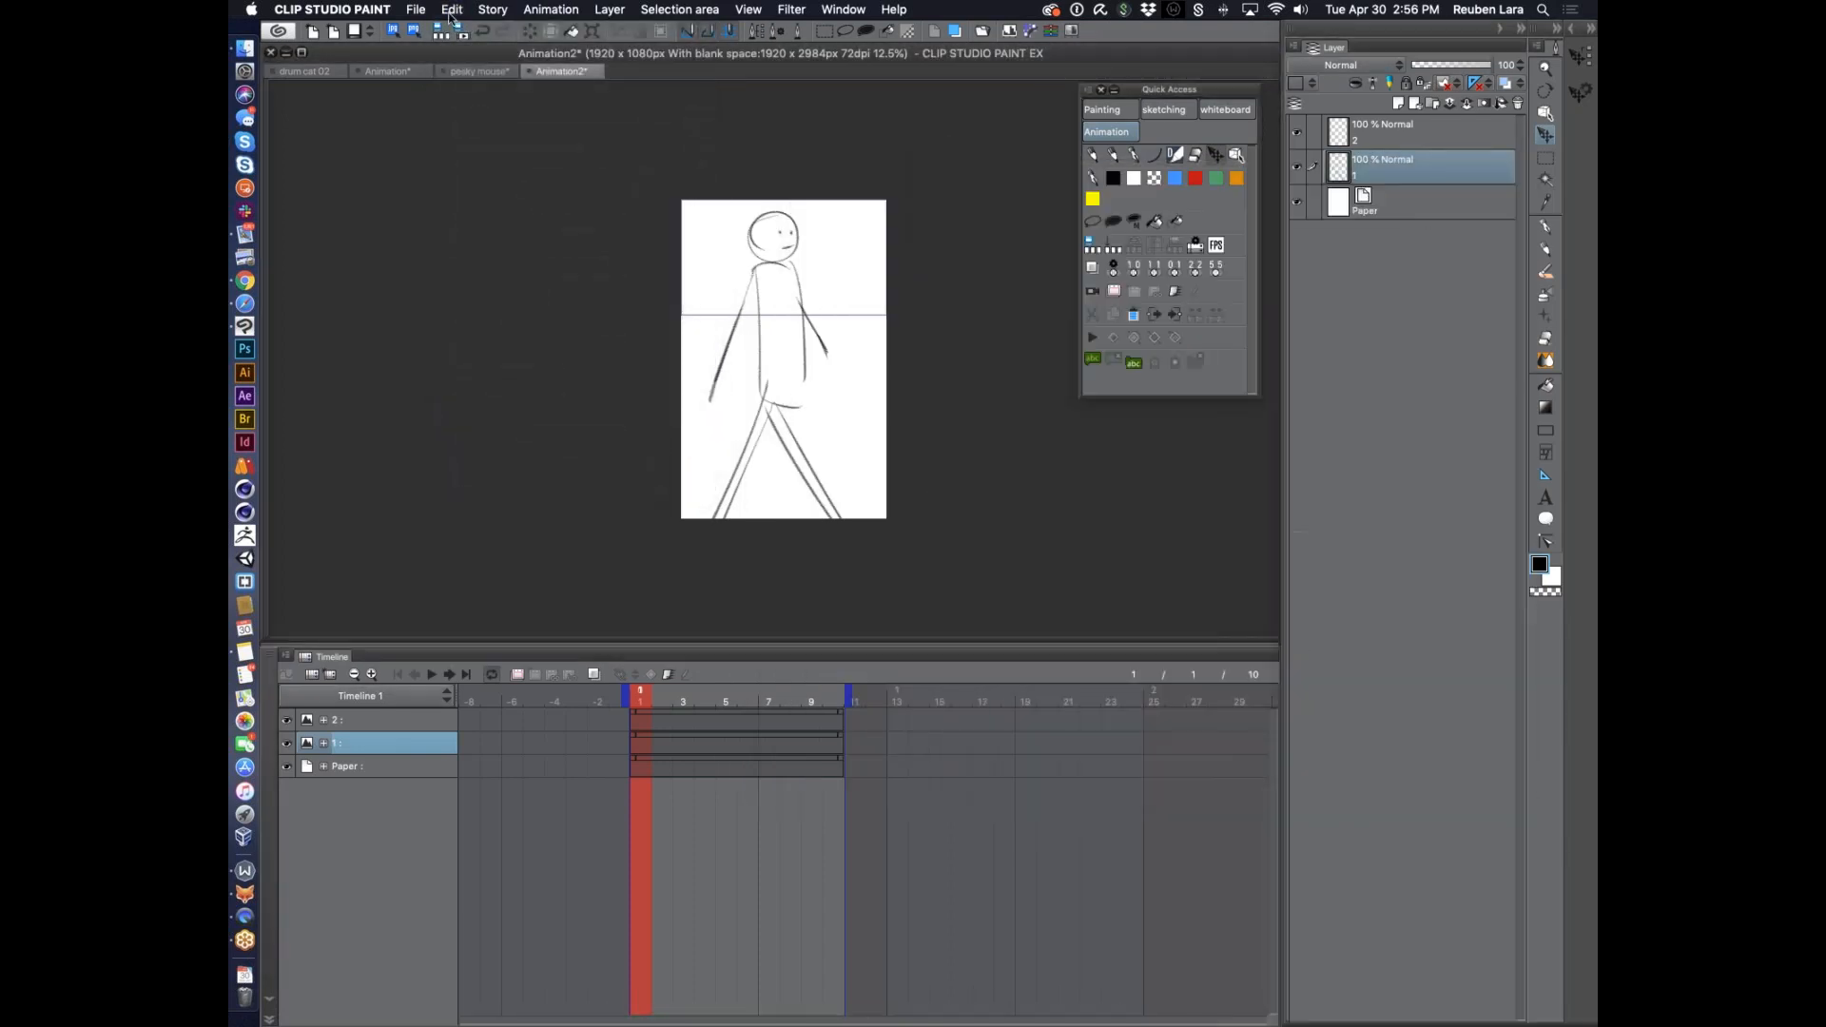
Enlarge the canvas downward and on both sides to 2144 x 3468 px around the walking figure
{"action": "left_click", "coordinate": [451, 10]}
{"action": "left_click", "coordinate": [518, 358]}
{"action": "left_click_drag", "start_coordinate": [784, 519], "coordinate": [780, 571]}
{"action": "left_click_drag", "start_coordinate": [681, 385], "coordinate": [666, 385]}
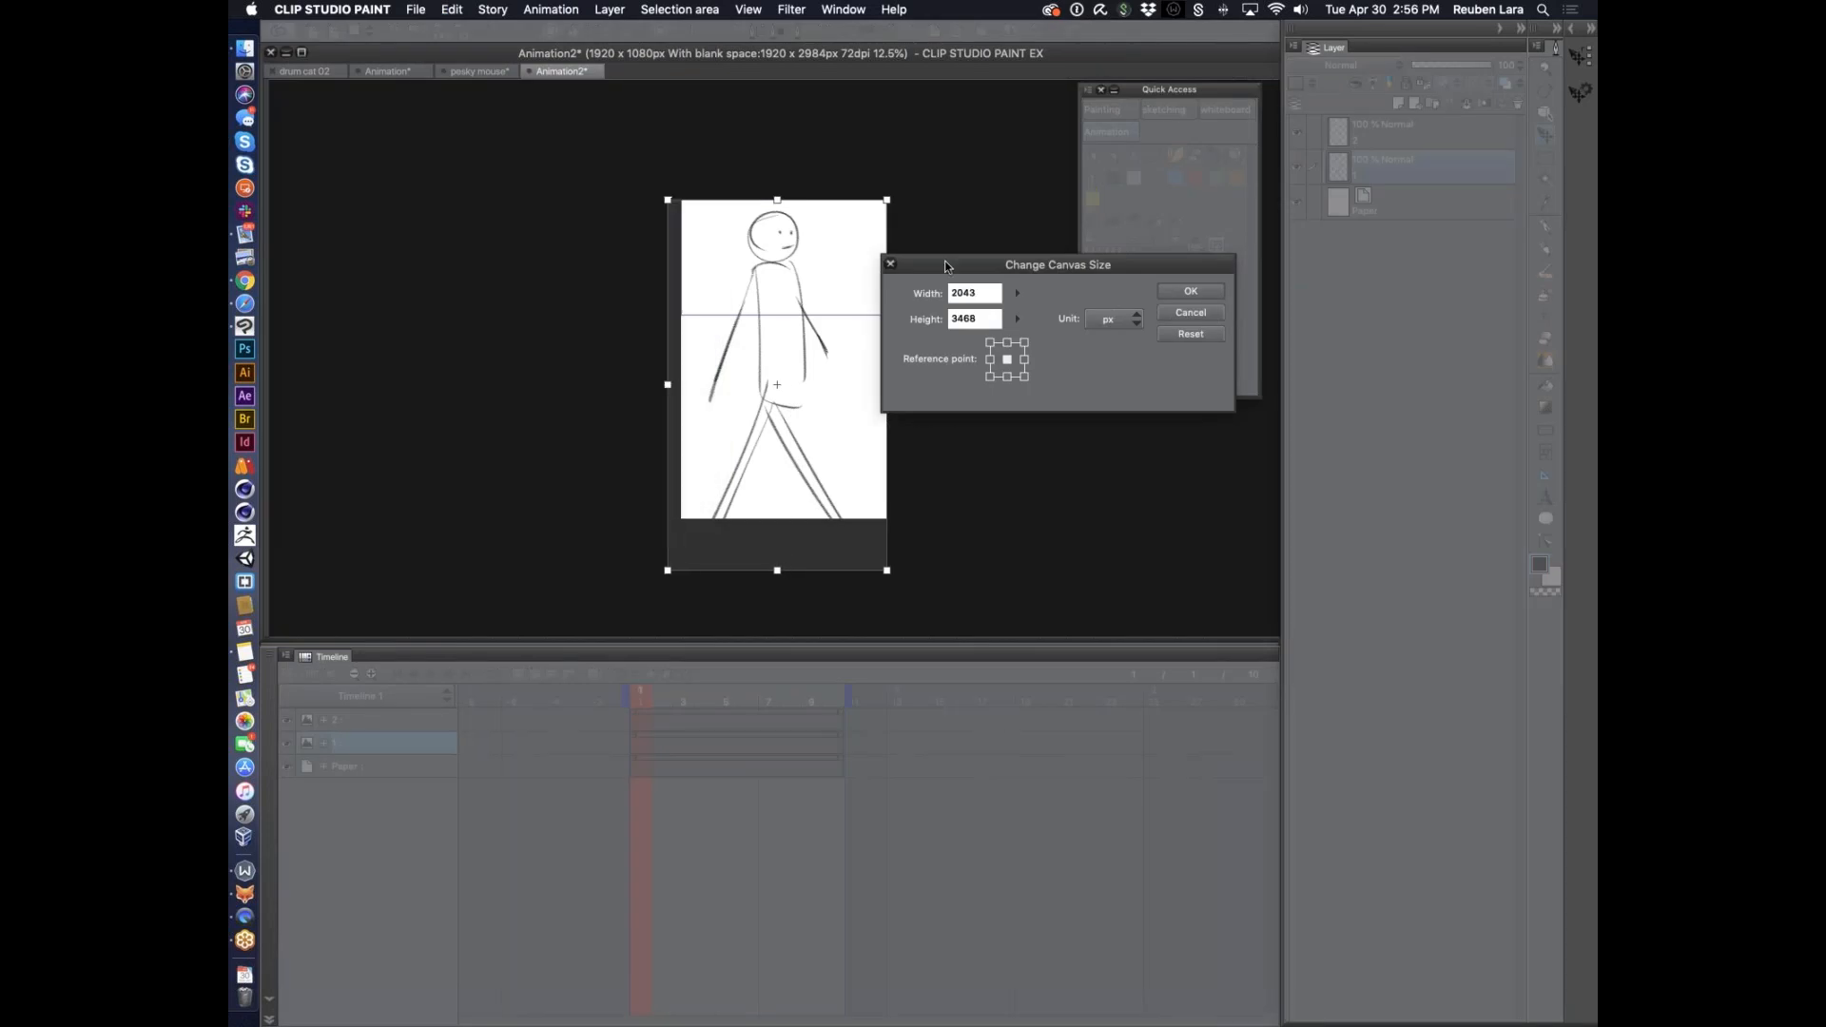
{"action": "left_click_drag", "start_coordinate": [941, 266], "coordinate": [1005, 267]}
{"action": "left_click_drag", "start_coordinate": [887, 384], "coordinate": [897, 384]}
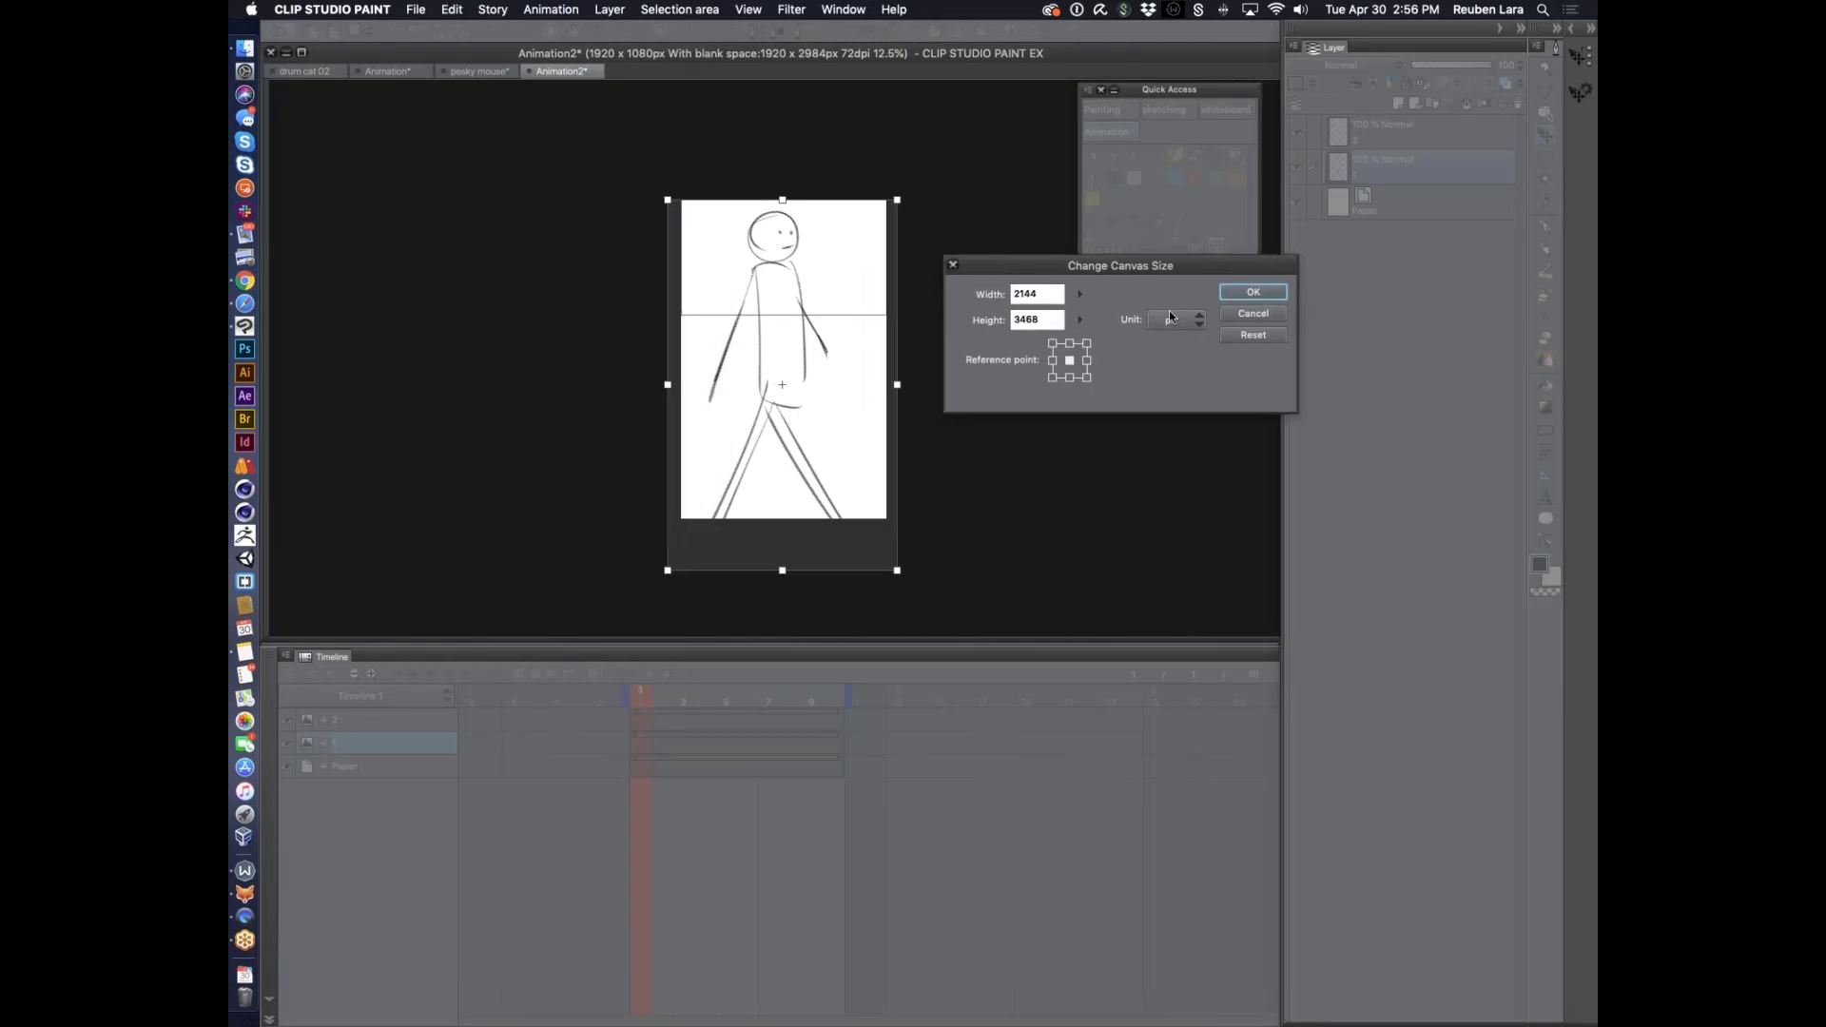
{"action": "key", "text": "Return"}
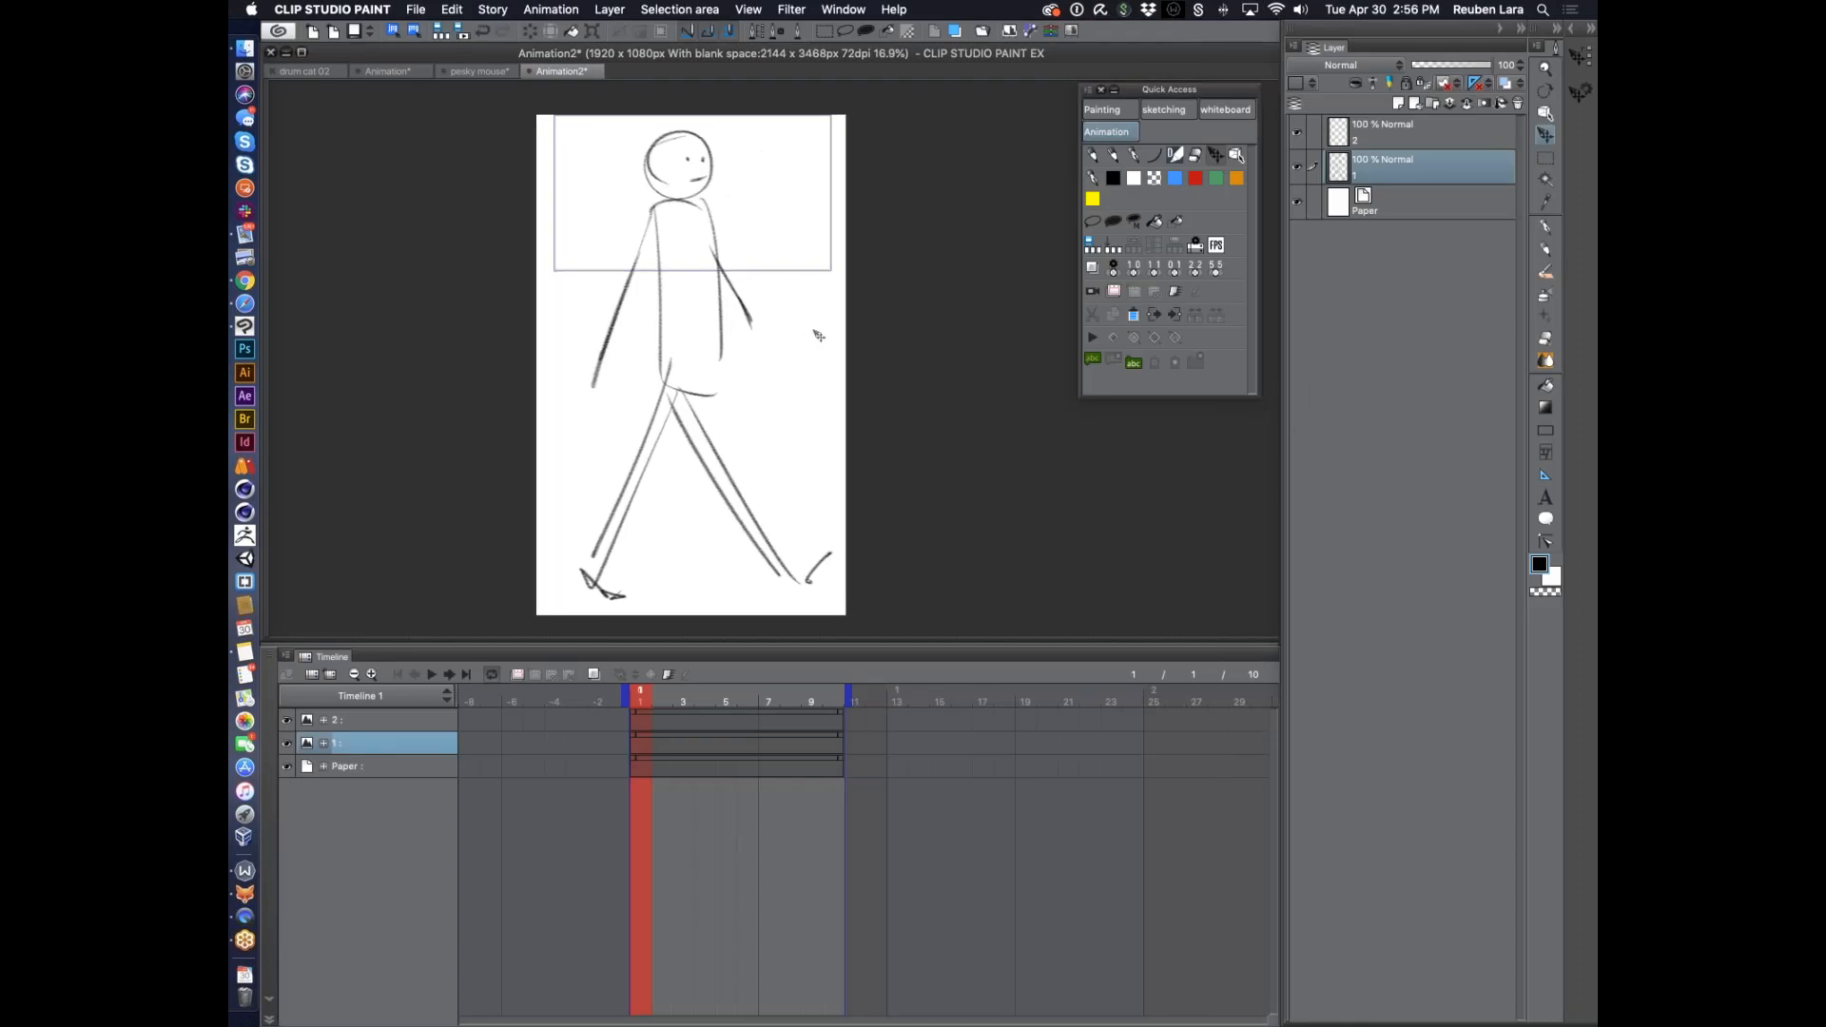
Examine the figure's head inside the output frame close up, and open the Change Canvas Size settings
{"action": "scroll", "coordinate": [674, 167], "scroll_direction": "up", "scroll_amount": 5}
{"action": "left_click_drag", "start_coordinate": [675, 170], "coordinate": [710, 278]}
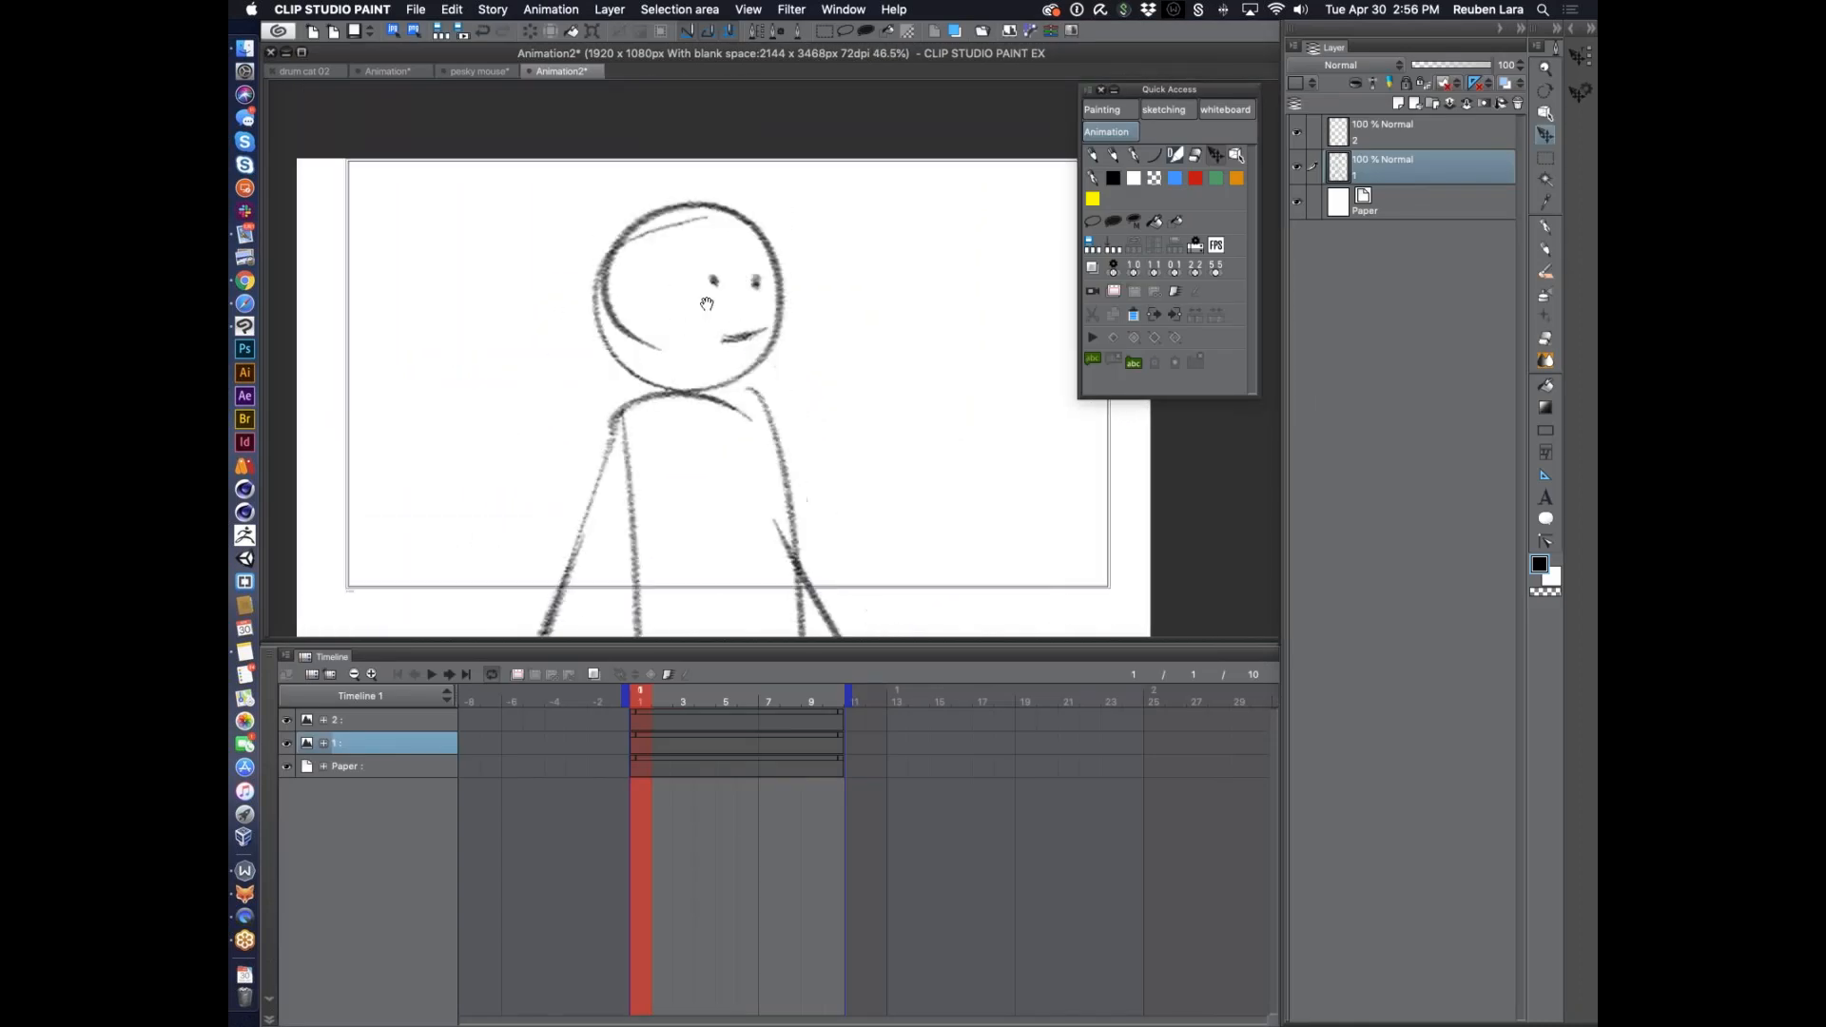
{"action": "scroll", "coordinate": [714, 286], "scroll_direction": "down", "scroll_amount": 5}
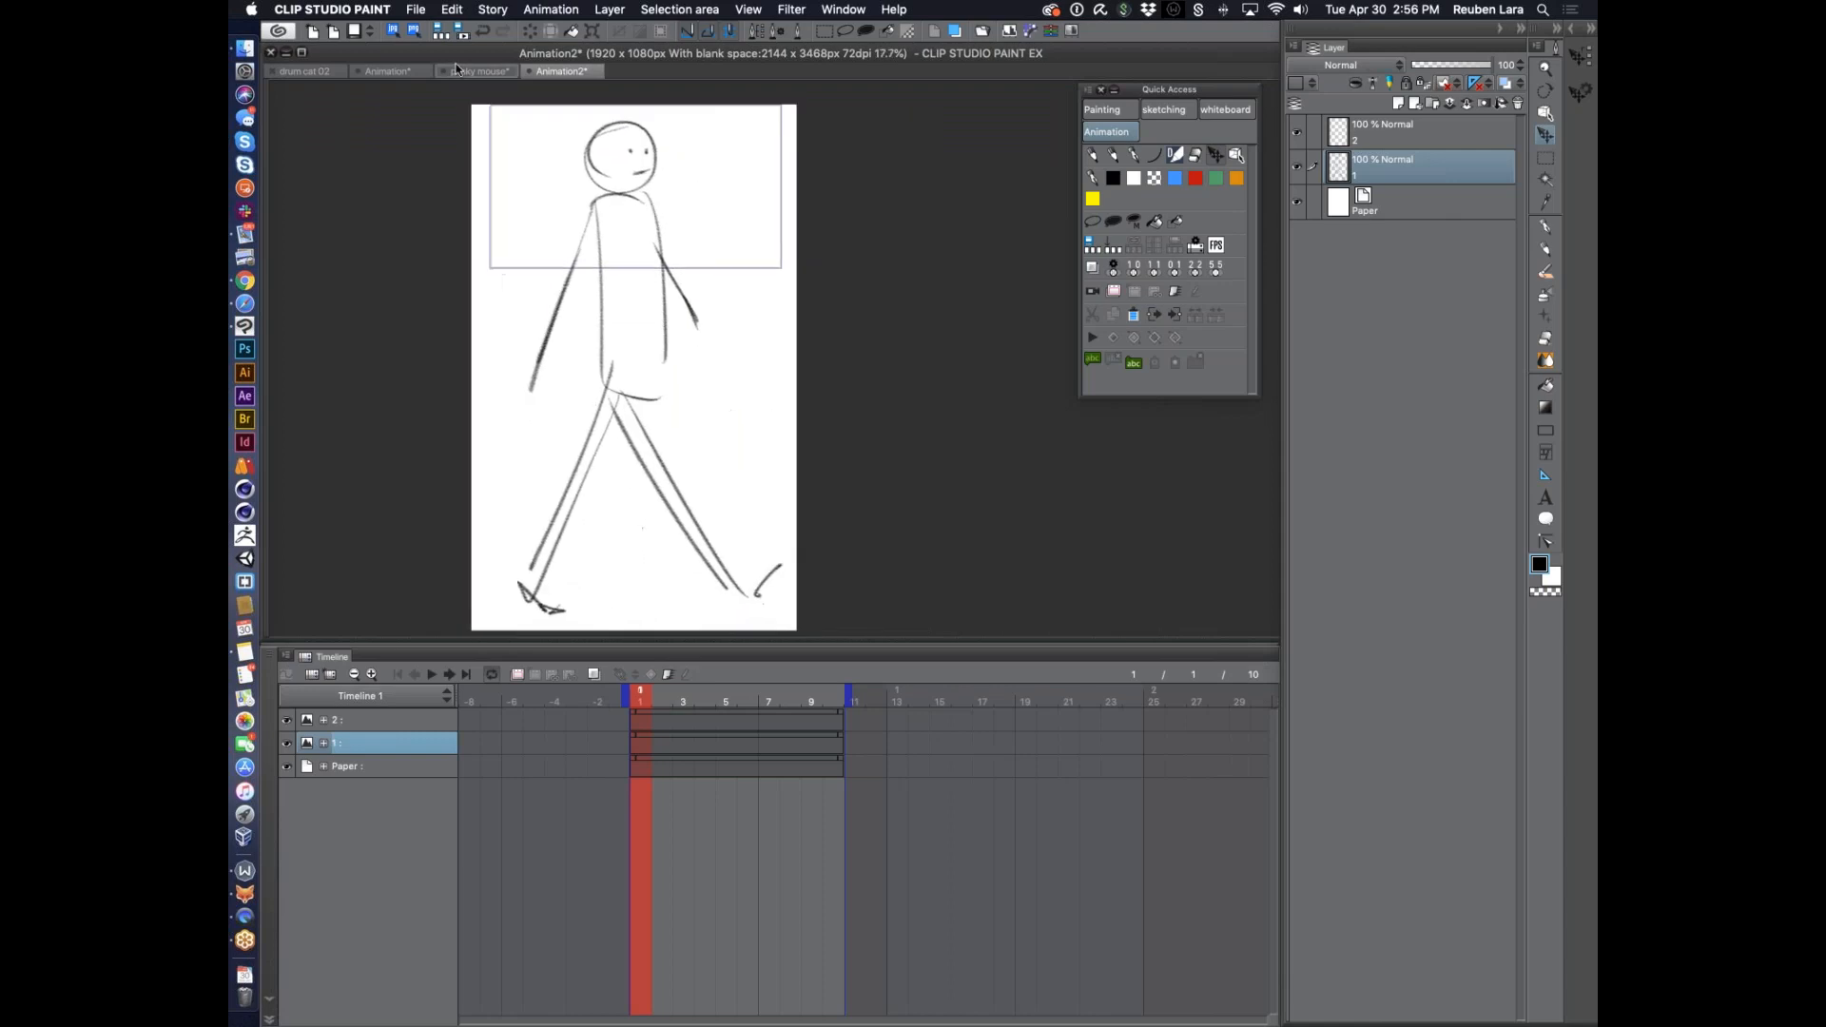
{"action": "left_click", "coordinate": [451, 9]}
{"action": "left_click", "coordinate": [533, 350]}
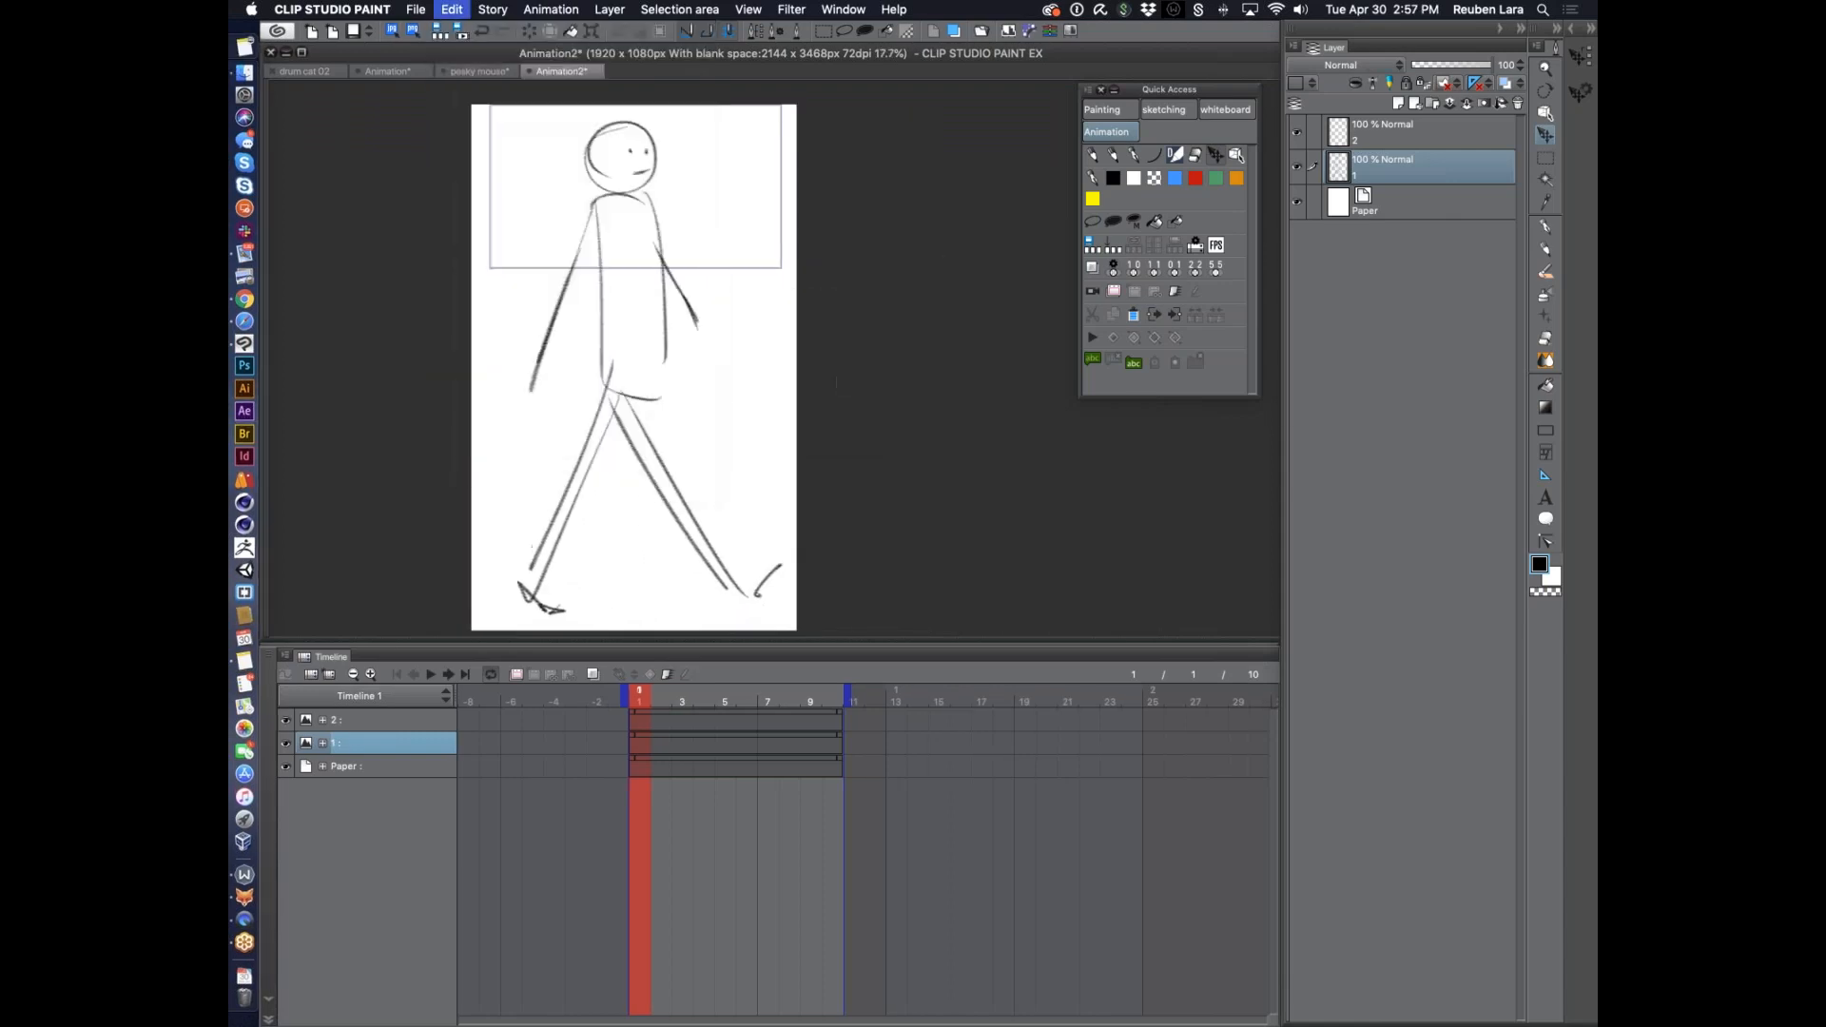
{"action": "left_click_drag", "start_coordinate": [1049, 266], "coordinate": [968, 264]}
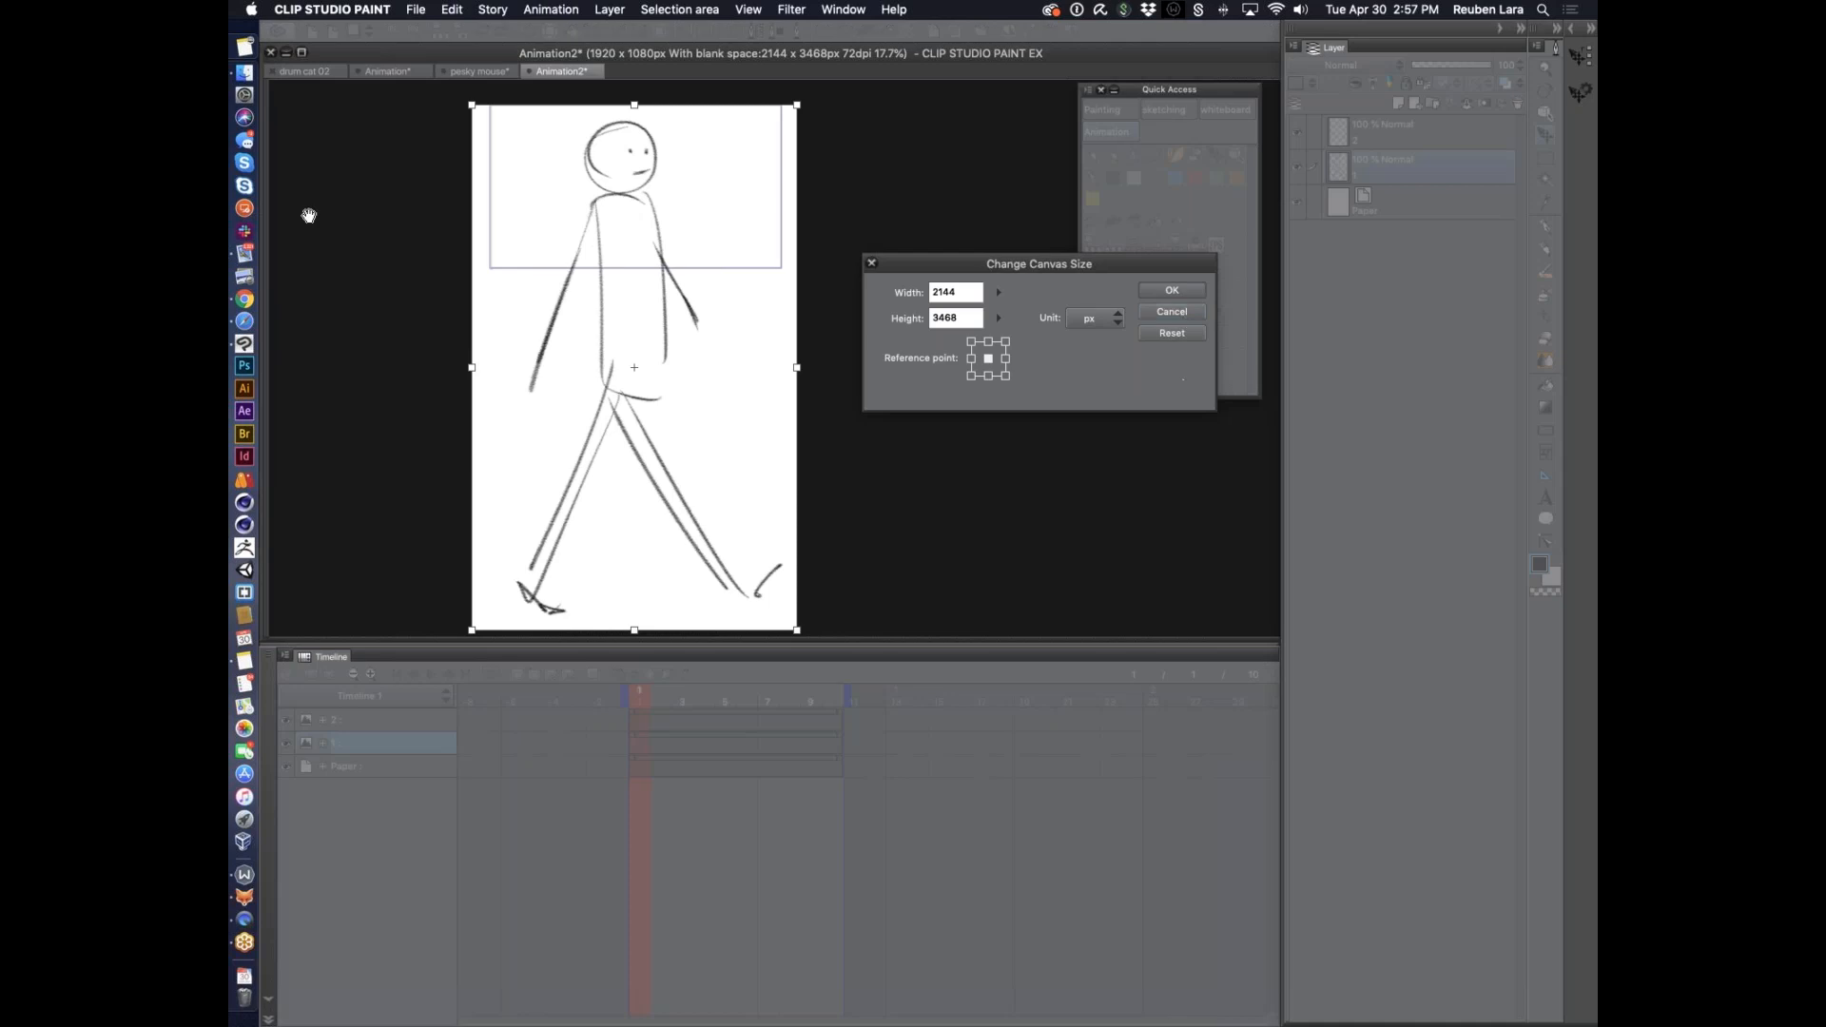
Switch to Safari and search Google in a new tab for "scott eaton bodies in motion"
{"action": "left_click", "coordinate": [244, 321]}
{"action": "left_click", "coordinate": [1263, 107]}
{"action": "type", "text": "scott eaton"}
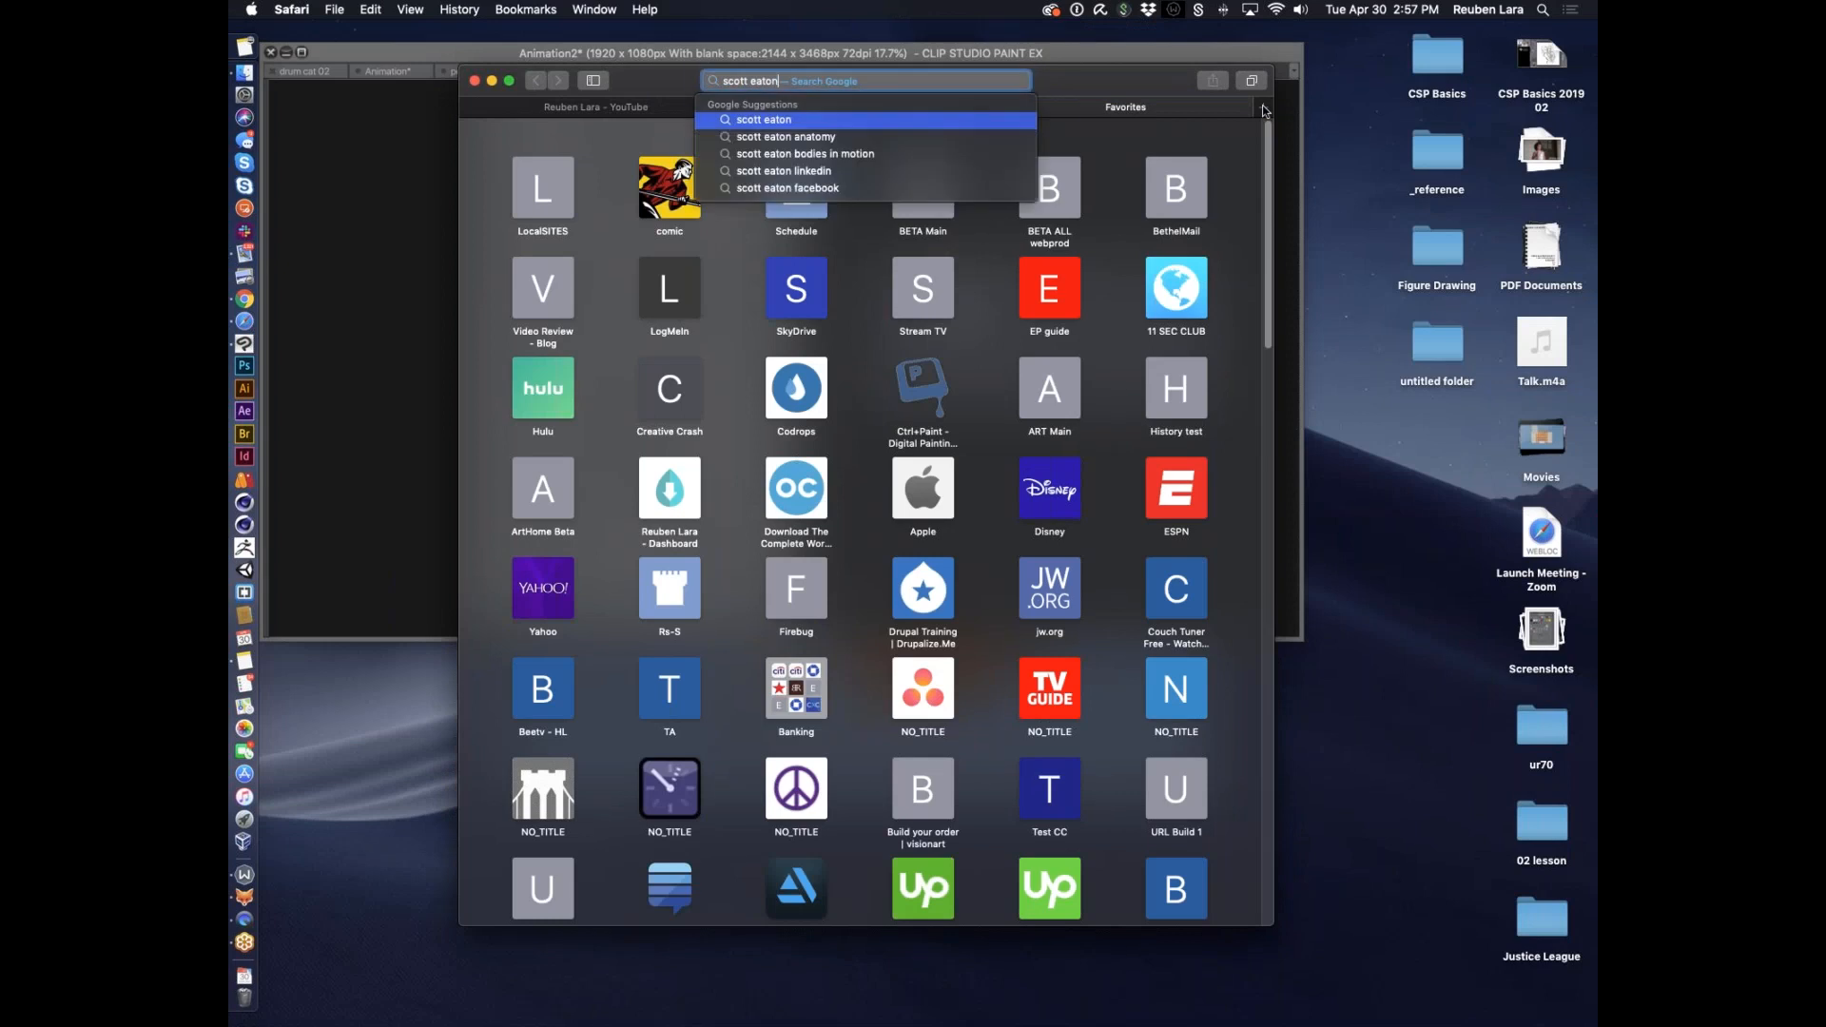
{"action": "key", "text": "Return"}
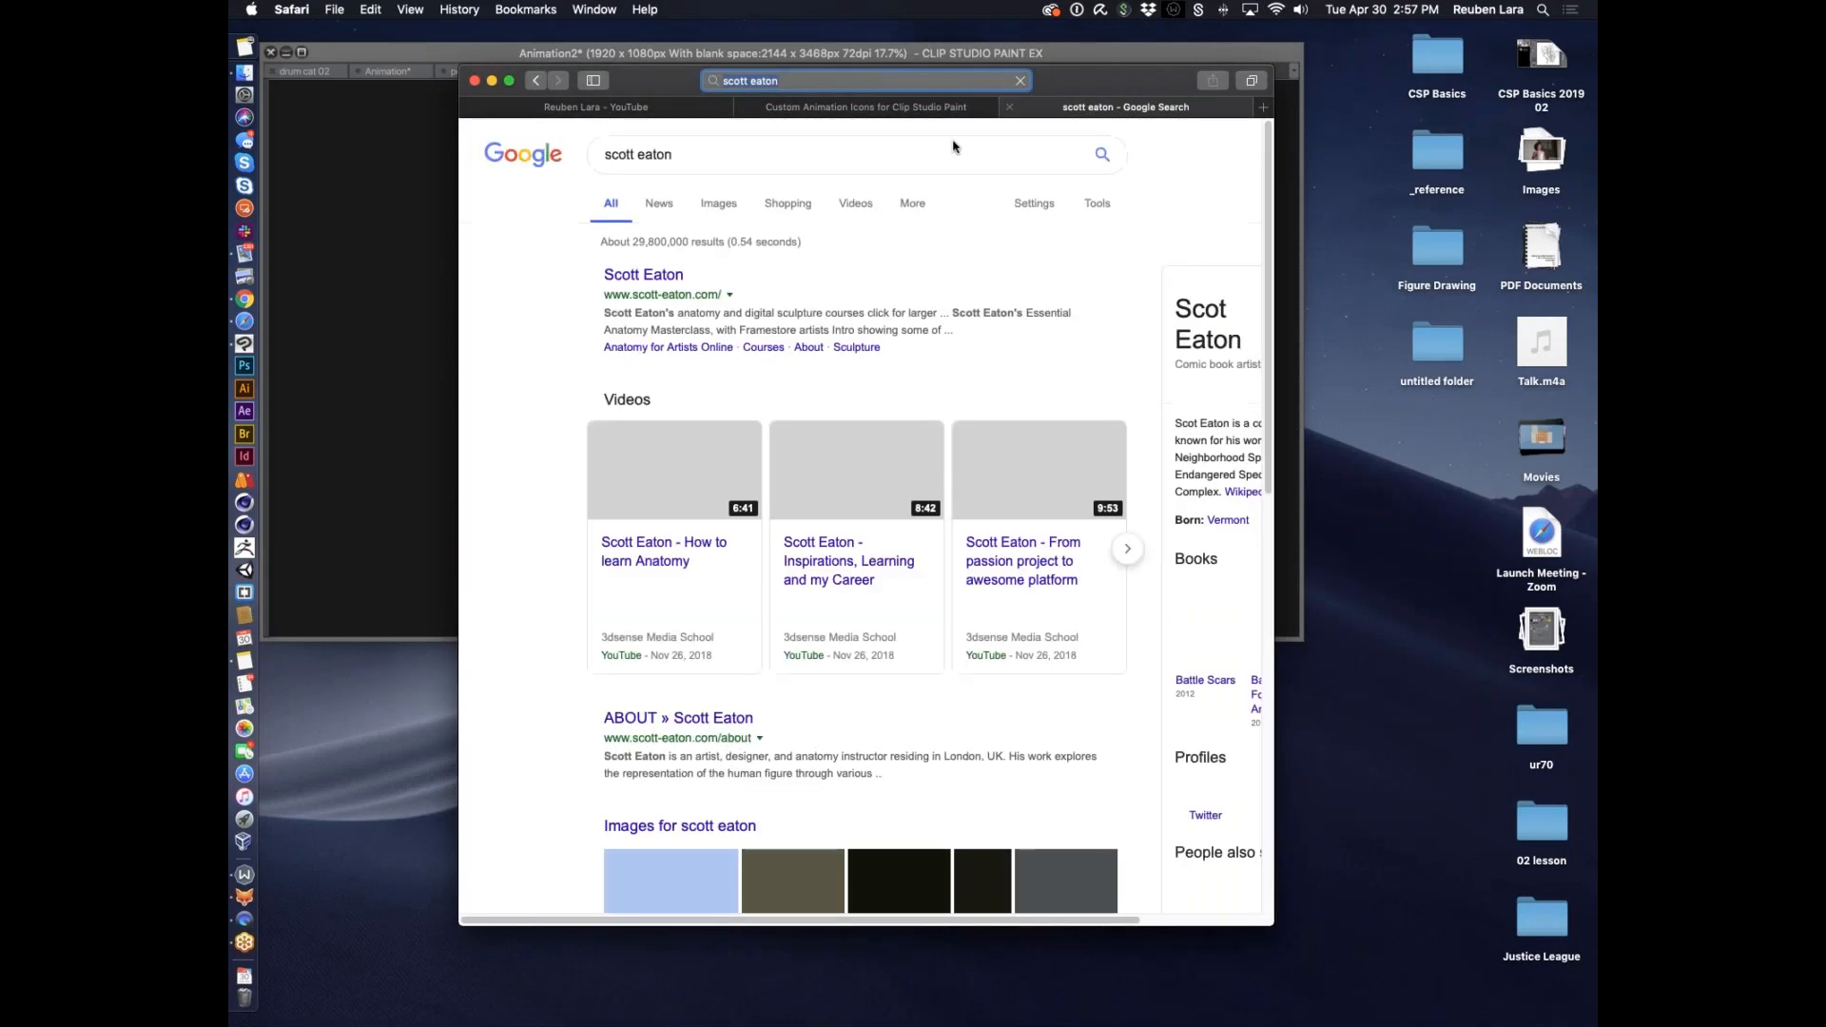
{"action": "left_click", "coordinate": [729, 152]}
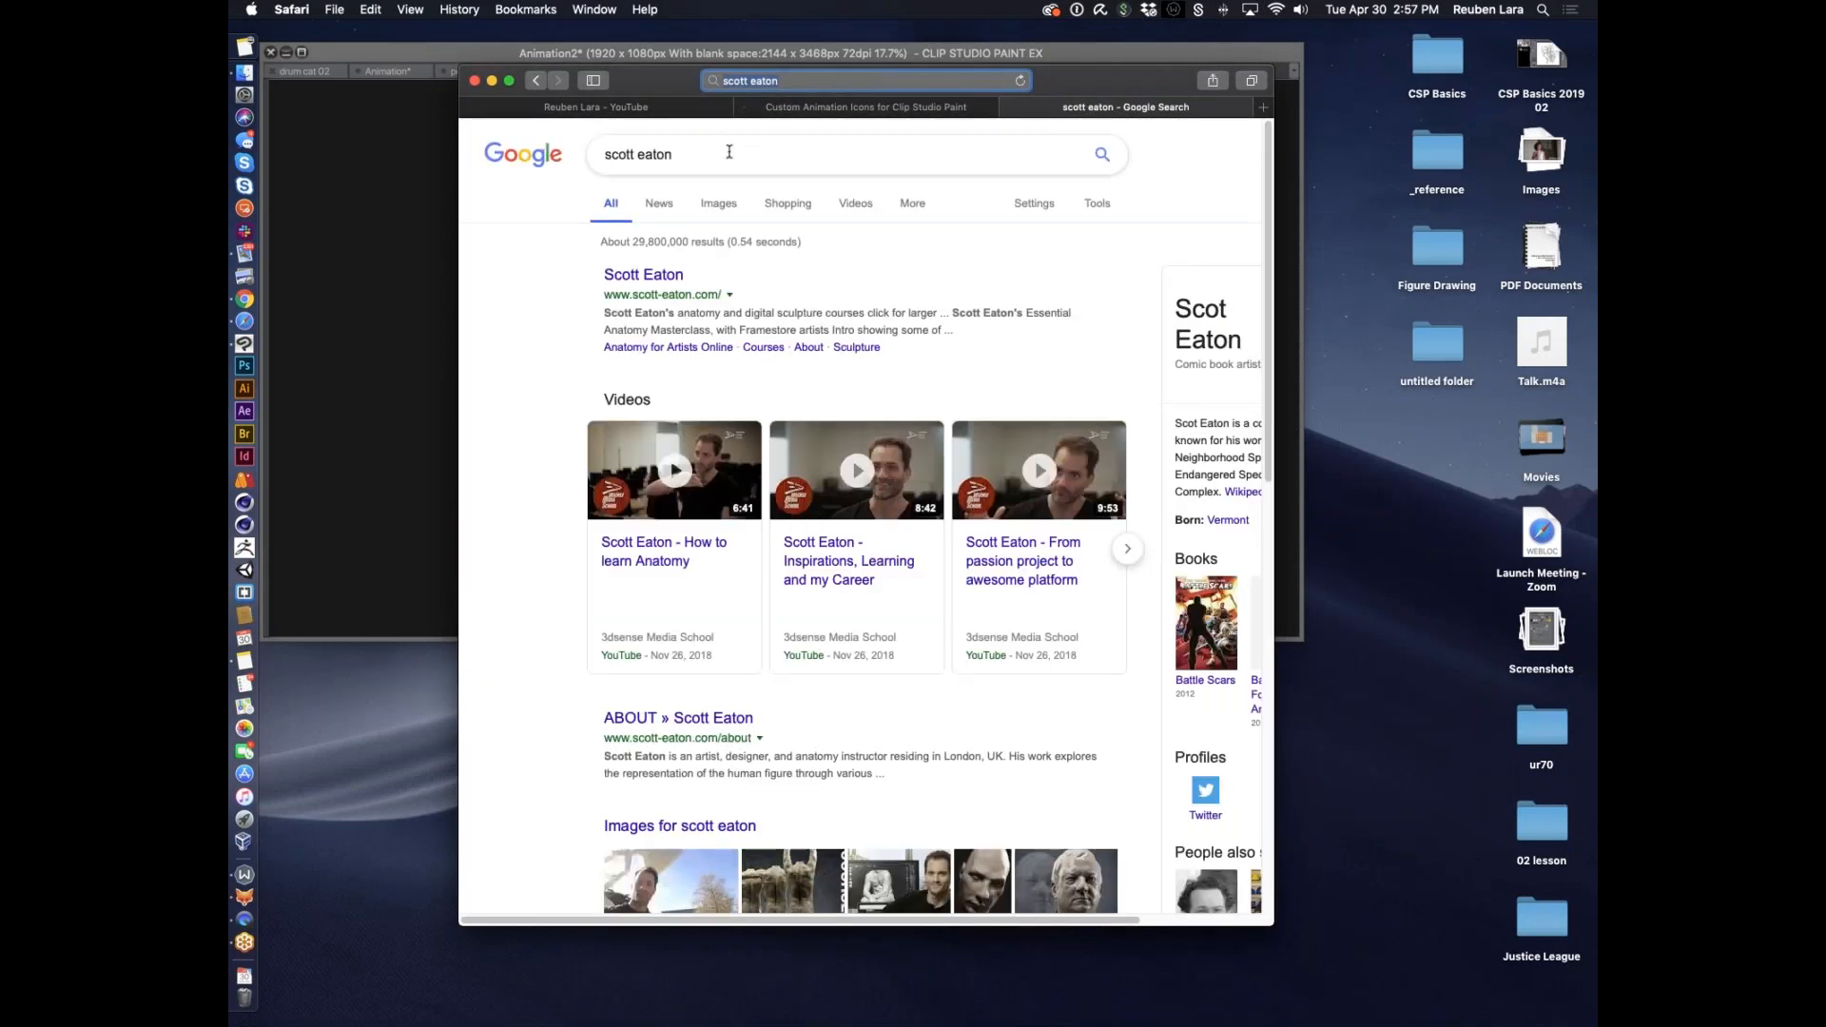
{"action": "type", "text": "bodies in motion"}
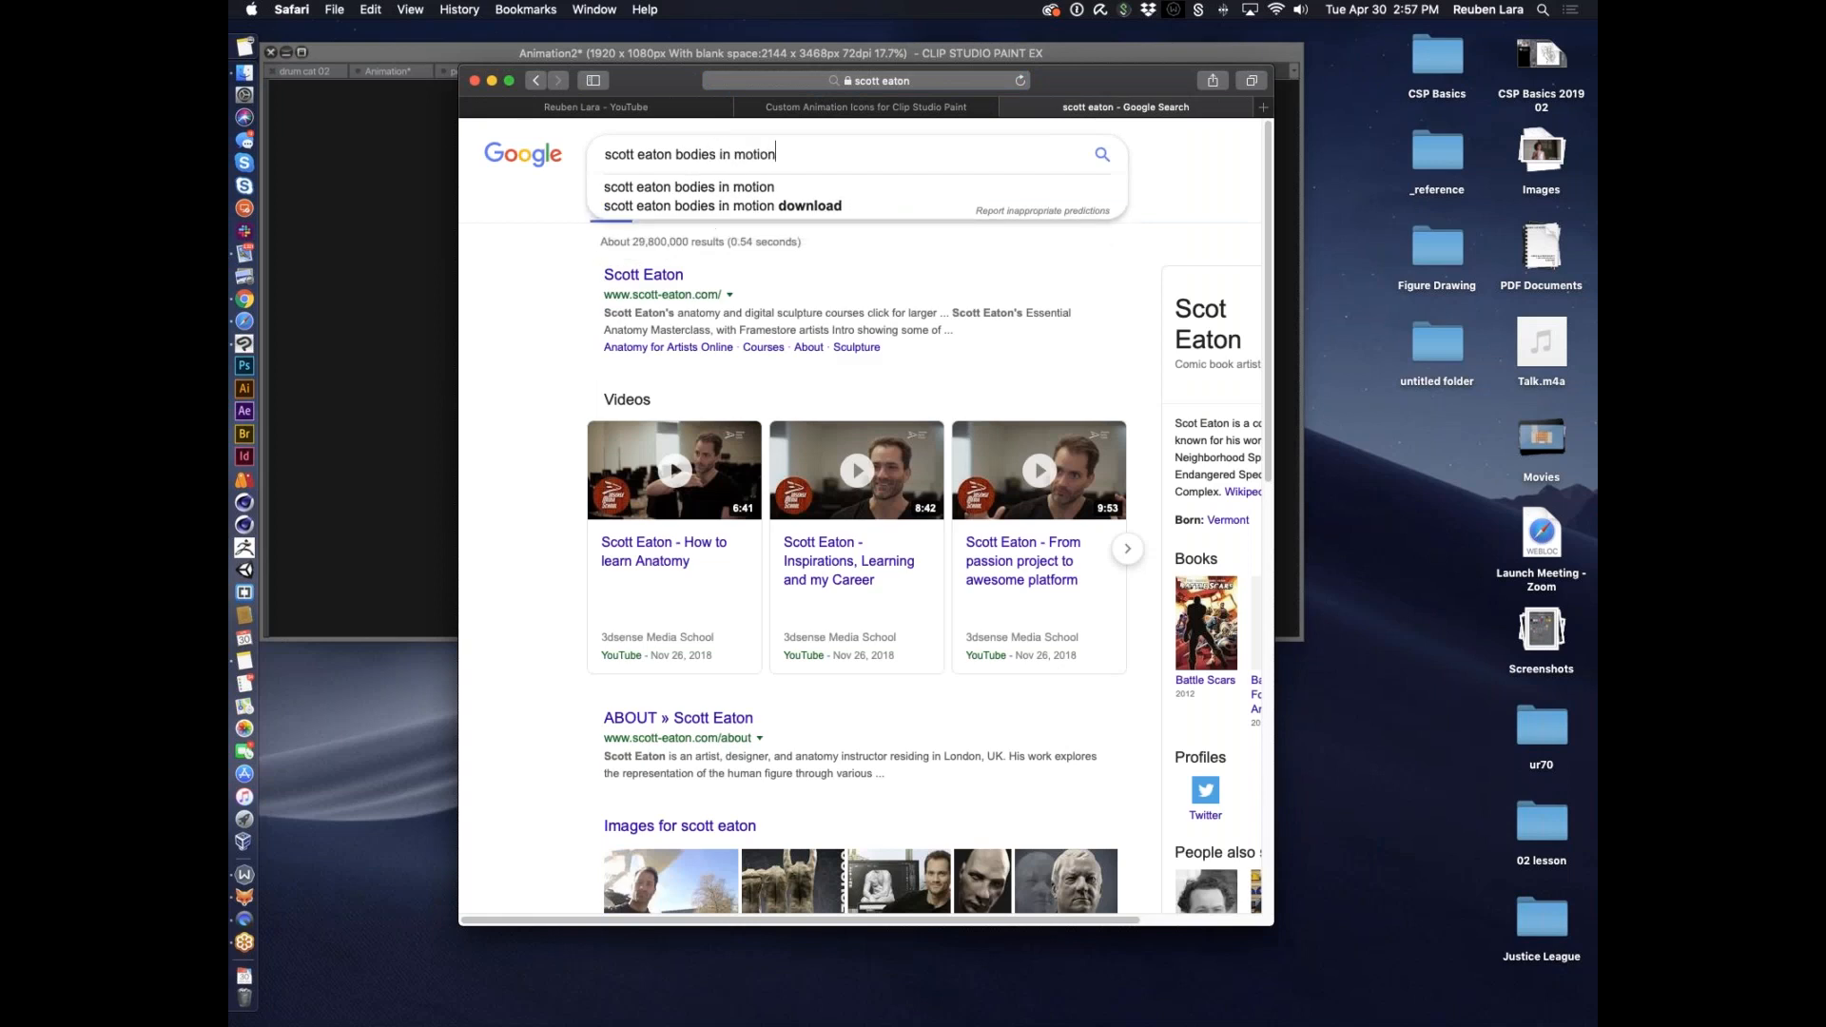
{"action": "key", "text": "Return"}
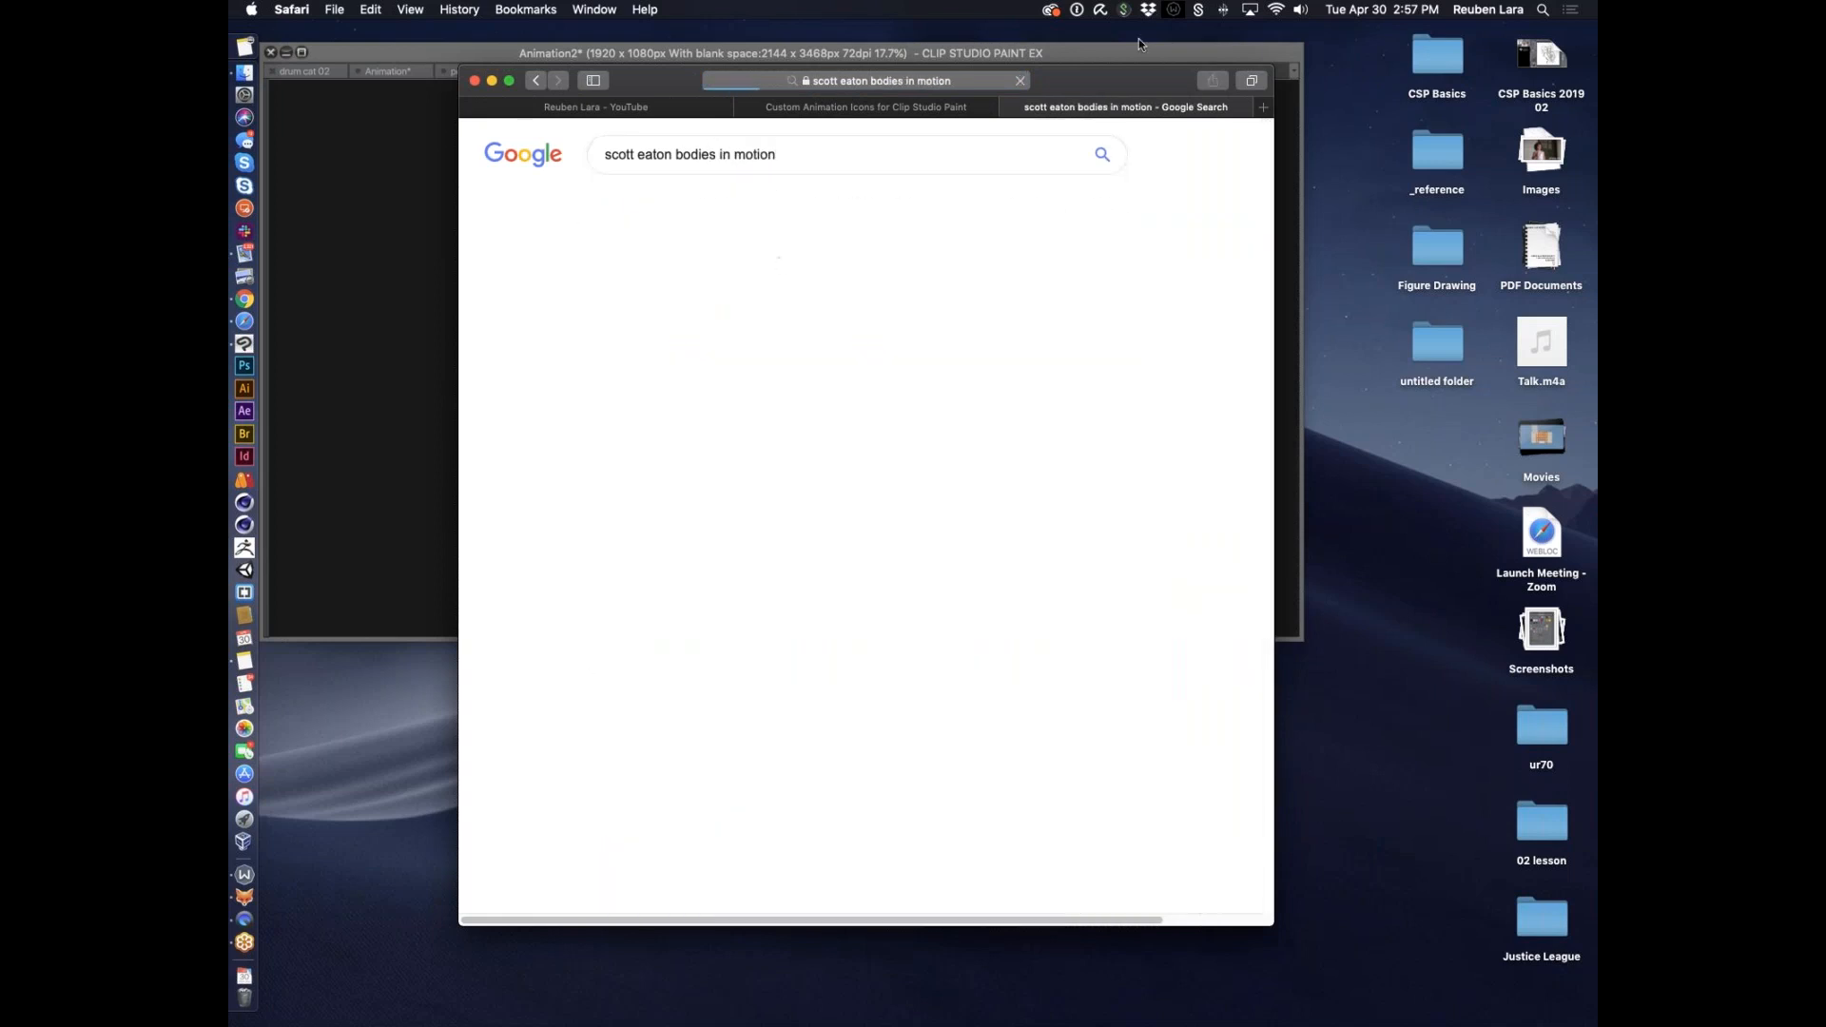
Open Scott Eaton's Bodies in Motion website, enlarge the browser window, and look over the homepage
{"action": "left_click_drag", "start_coordinate": [1107, 78], "coordinate": [1049, 74]}
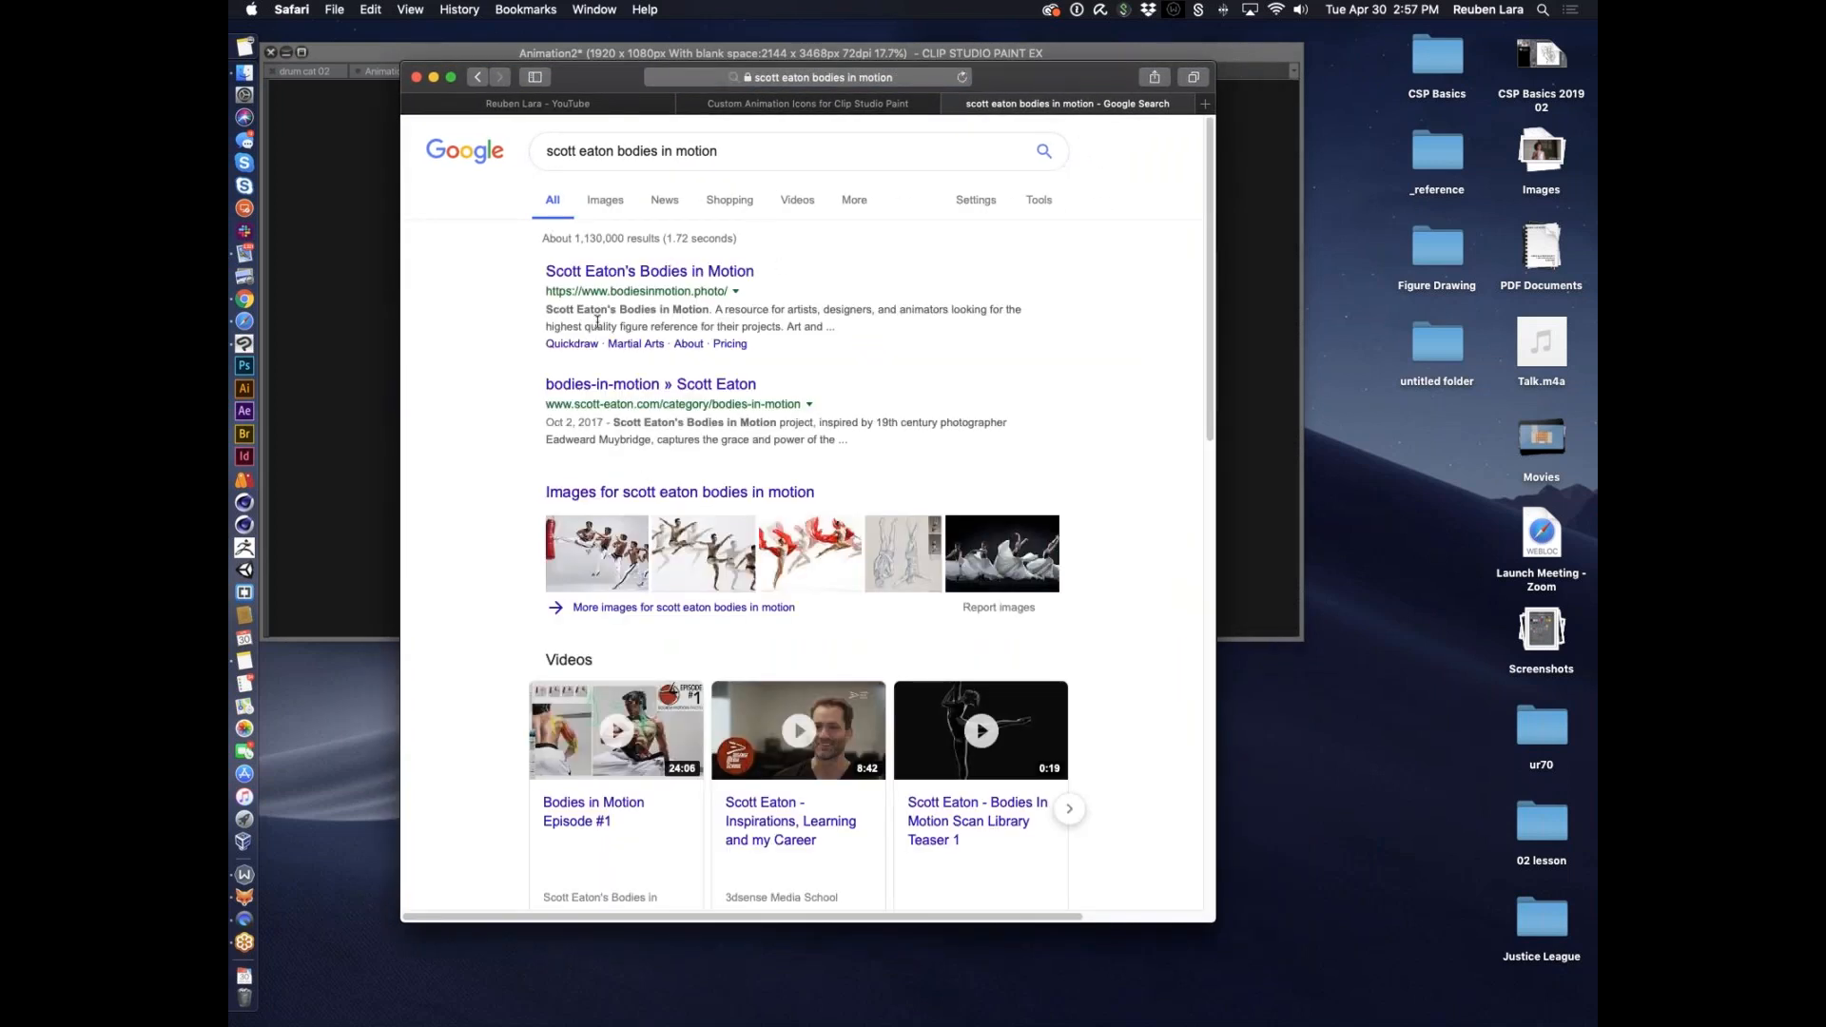
{"action": "left_click", "coordinate": [615, 273]}
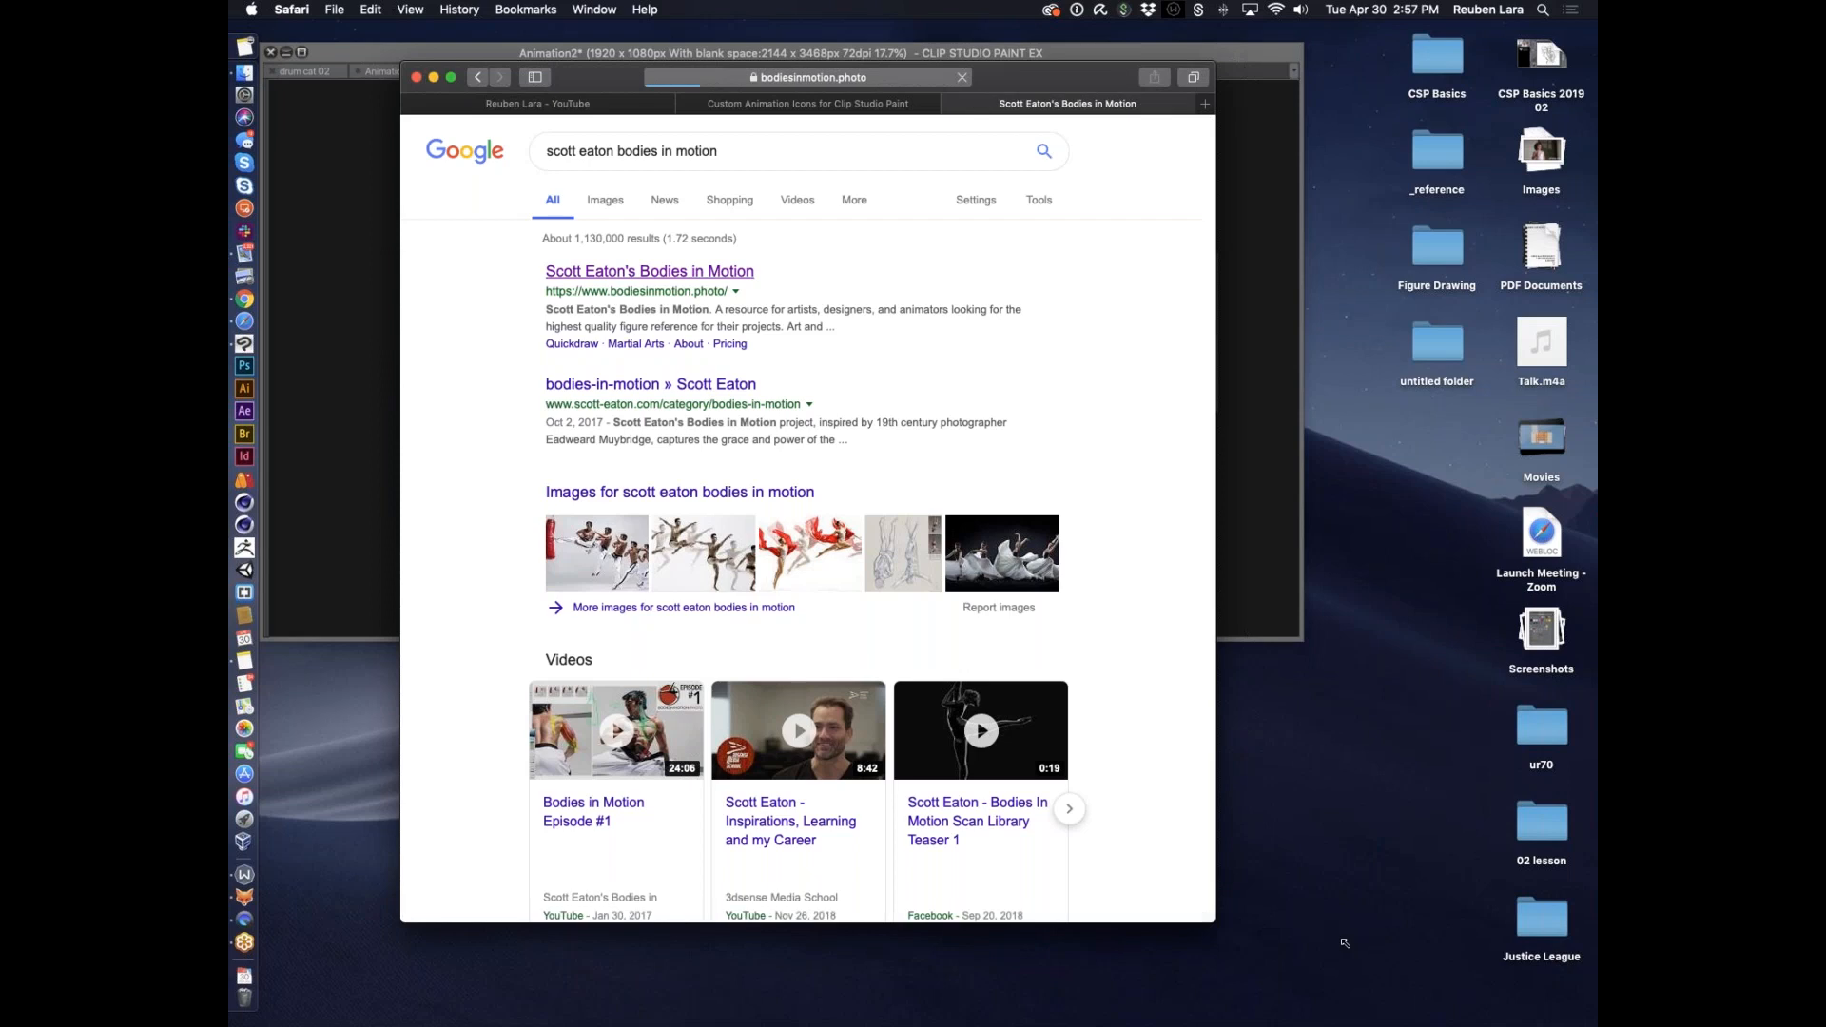
{"action": "left_click_drag", "start_coordinate": [1213, 919], "coordinate": [1369, 954]}
{"action": "left_click_drag", "start_coordinate": [1139, 78], "coordinate": [1100, 81]}
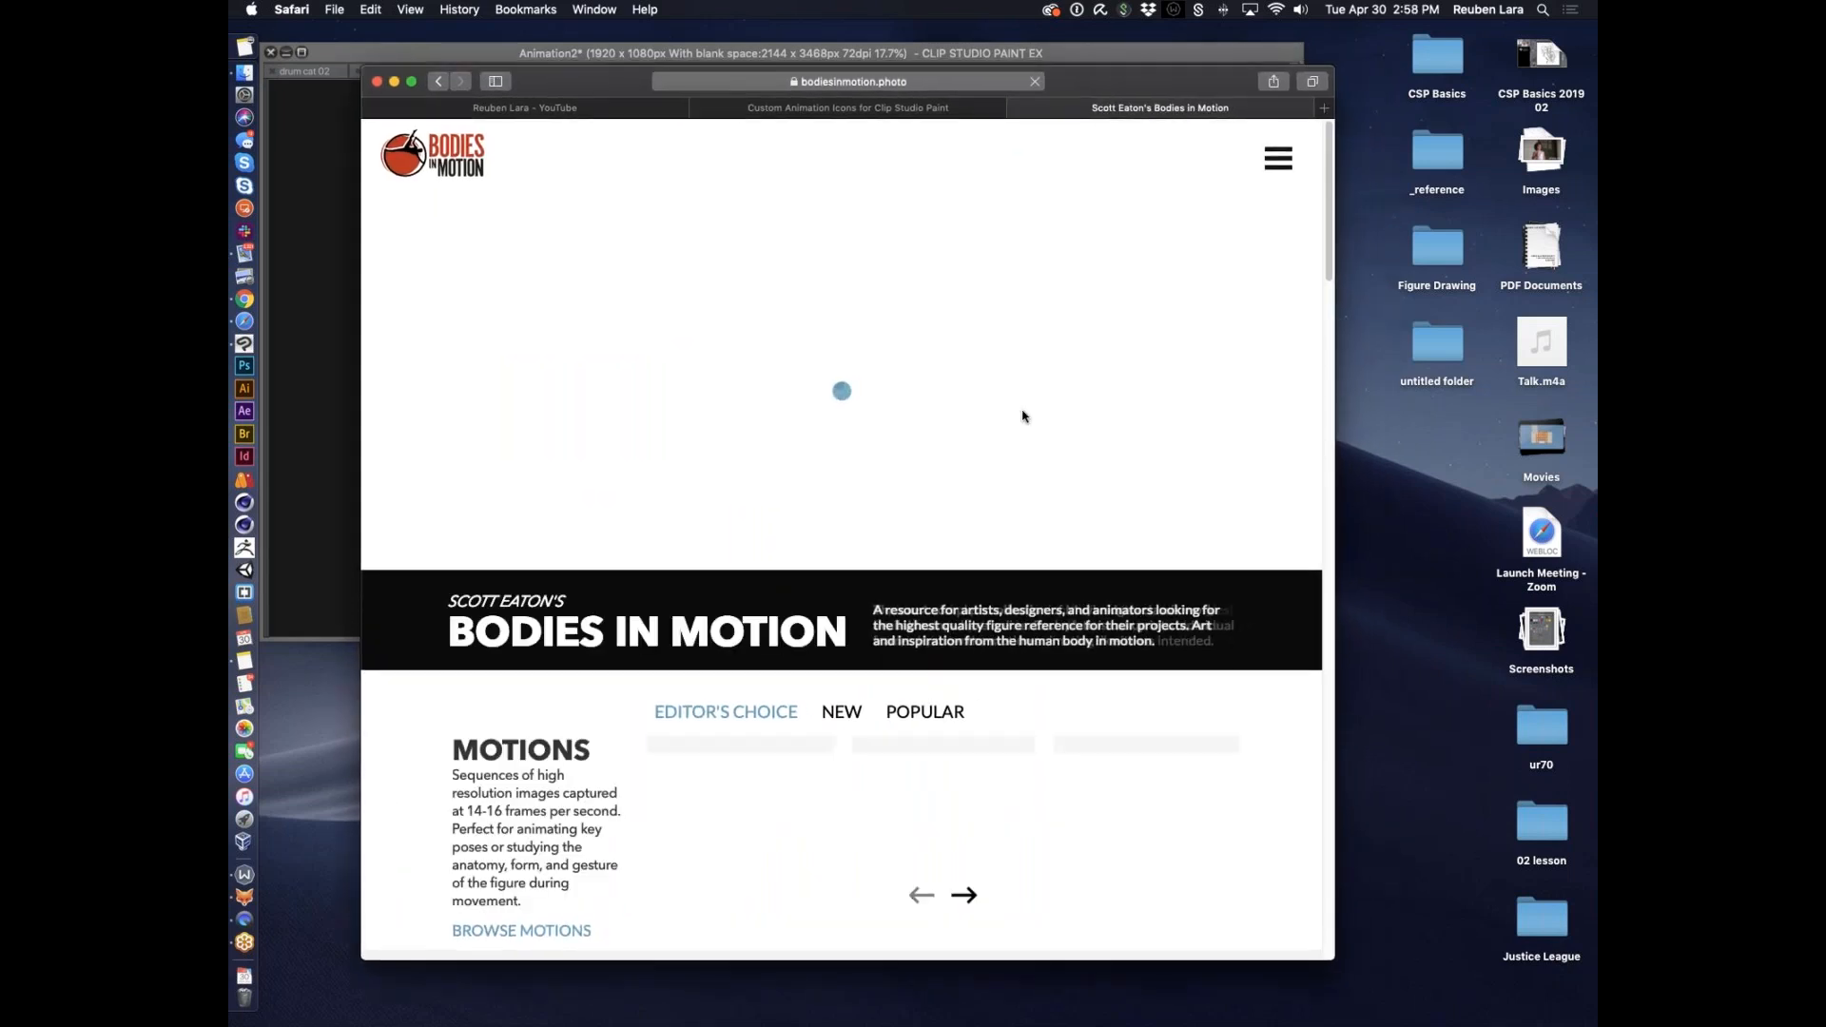
{"action": "scroll", "coordinate": [1042, 480], "scroll_direction": "down", "scroll_amount": 2}
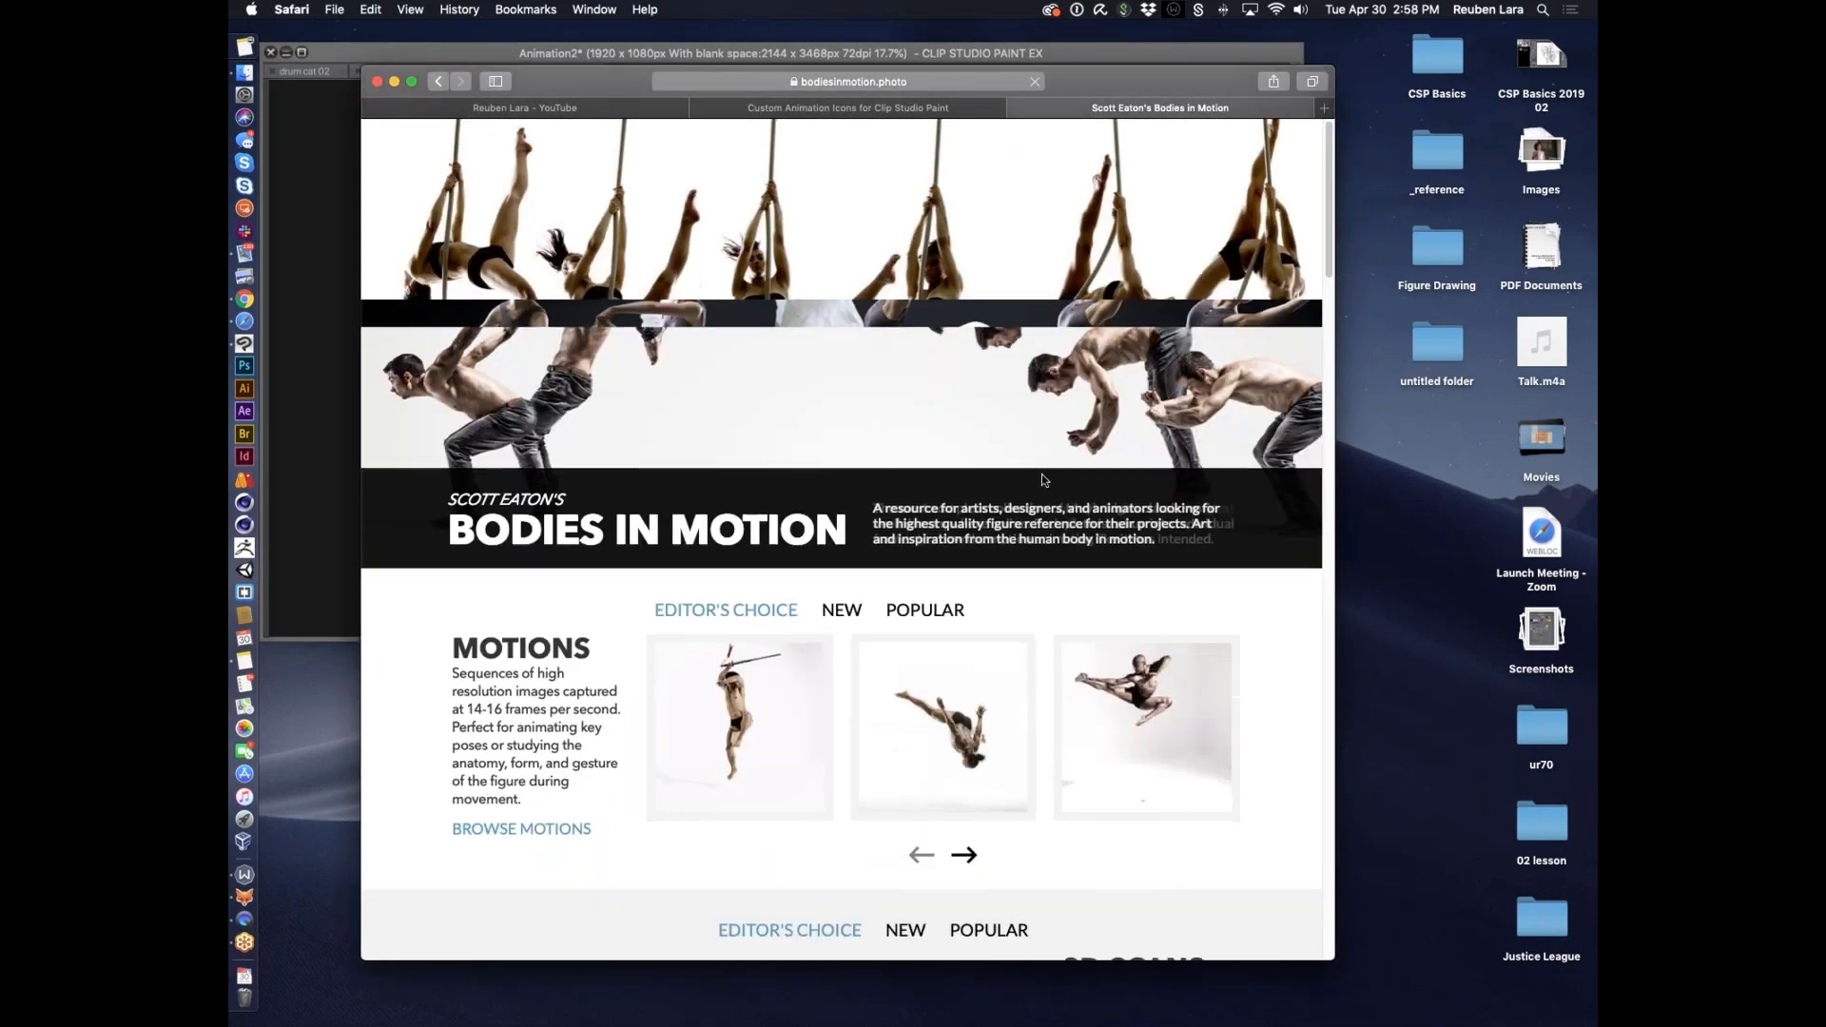
{"action": "scroll", "coordinate": [1043, 480], "scroll_direction": "up", "scroll_amount": 2}
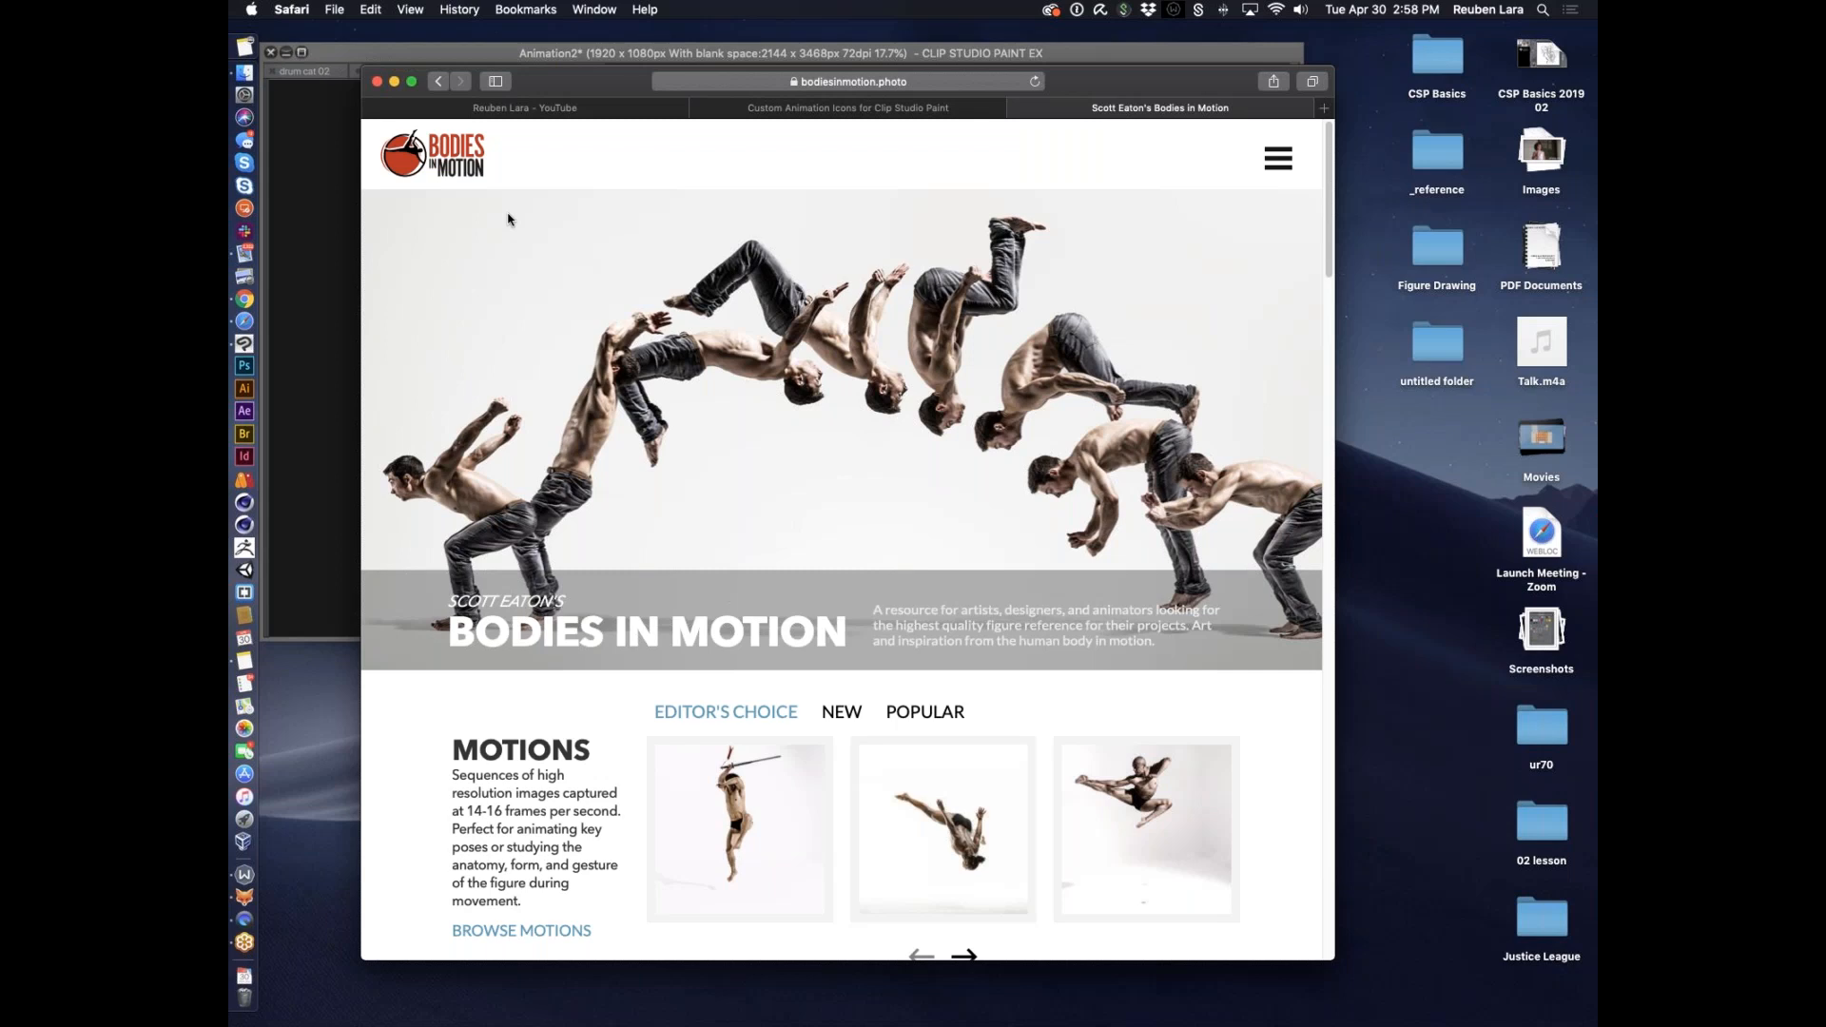
Return to Clip Studio Paint, close the canvas size settings, and view the pesky mouse animation at frames 7 and 6
{"action": "left_click", "coordinate": [337, 243]}
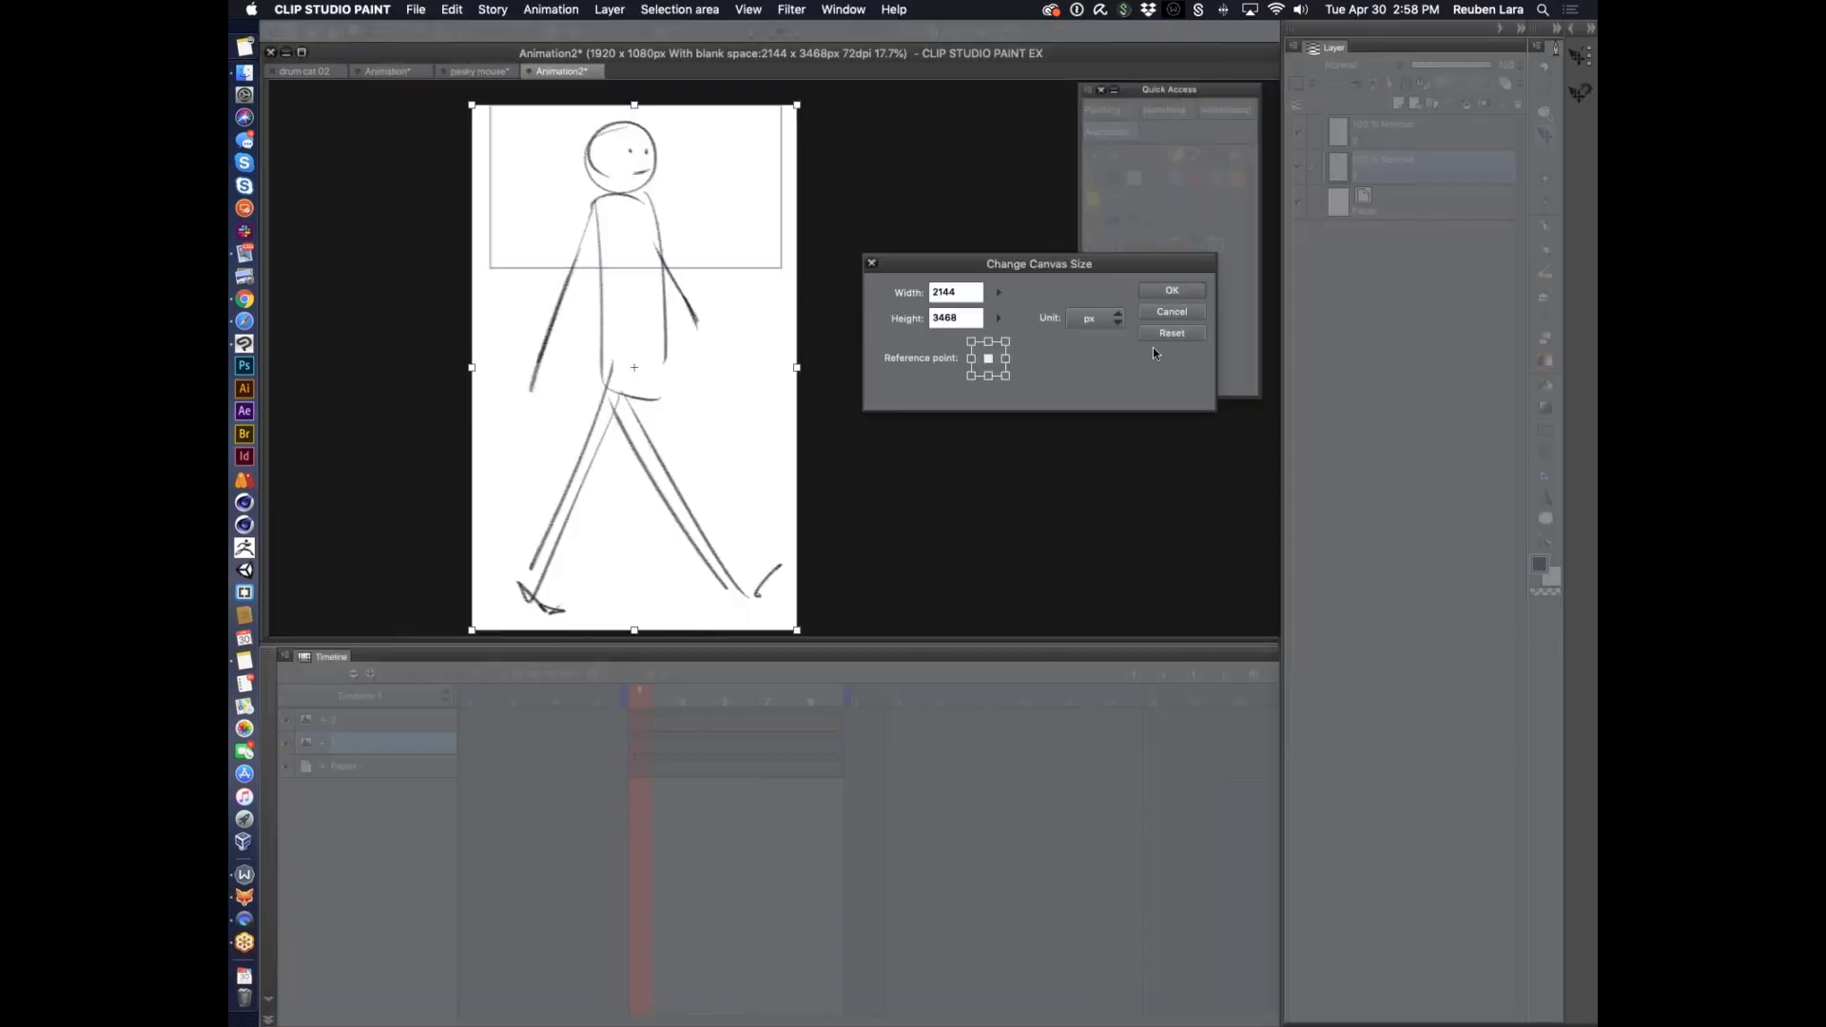
{"action": "left_click", "coordinate": [1172, 291]}
{"action": "left_click", "coordinate": [480, 71]}
{"action": "scroll", "coordinate": [737, 728], "scroll_direction": "left", "scroll_amount": 10}
{"action": "left_click_drag", "start_coordinate": [807, 703], "coordinate": [694, 724]}
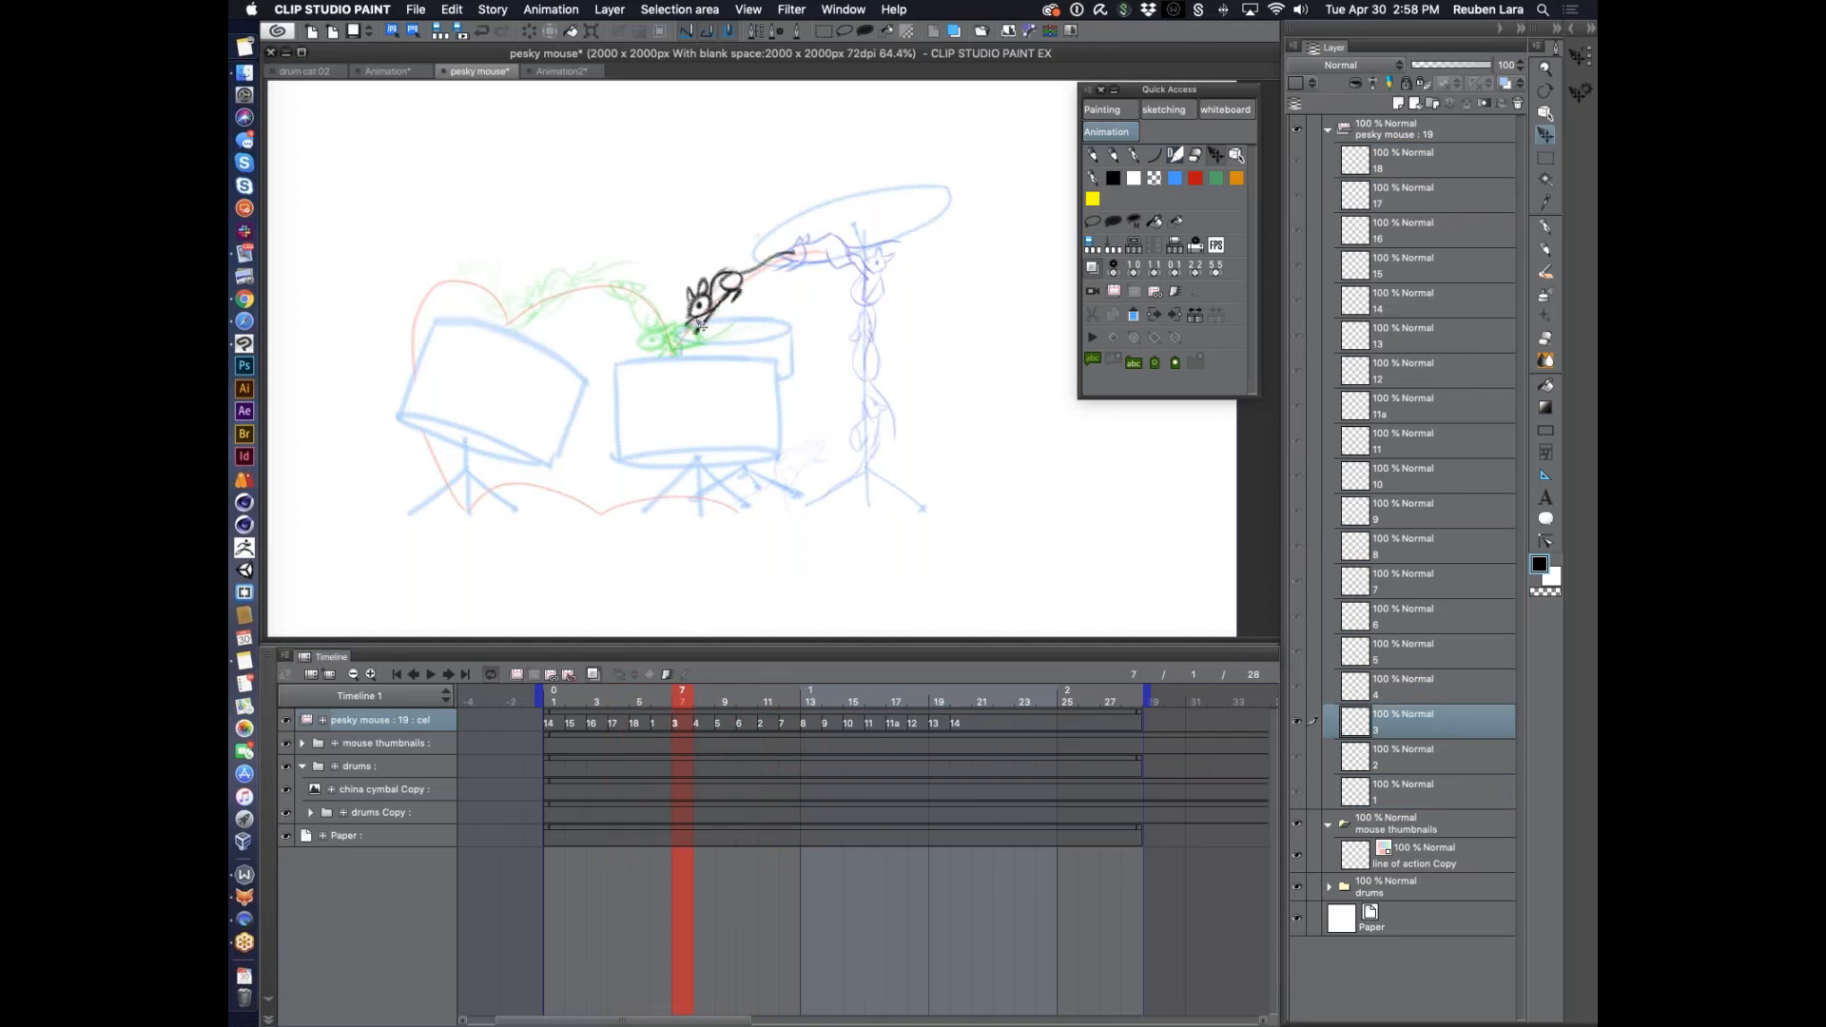
{"action": "left_click", "coordinate": [662, 702]}
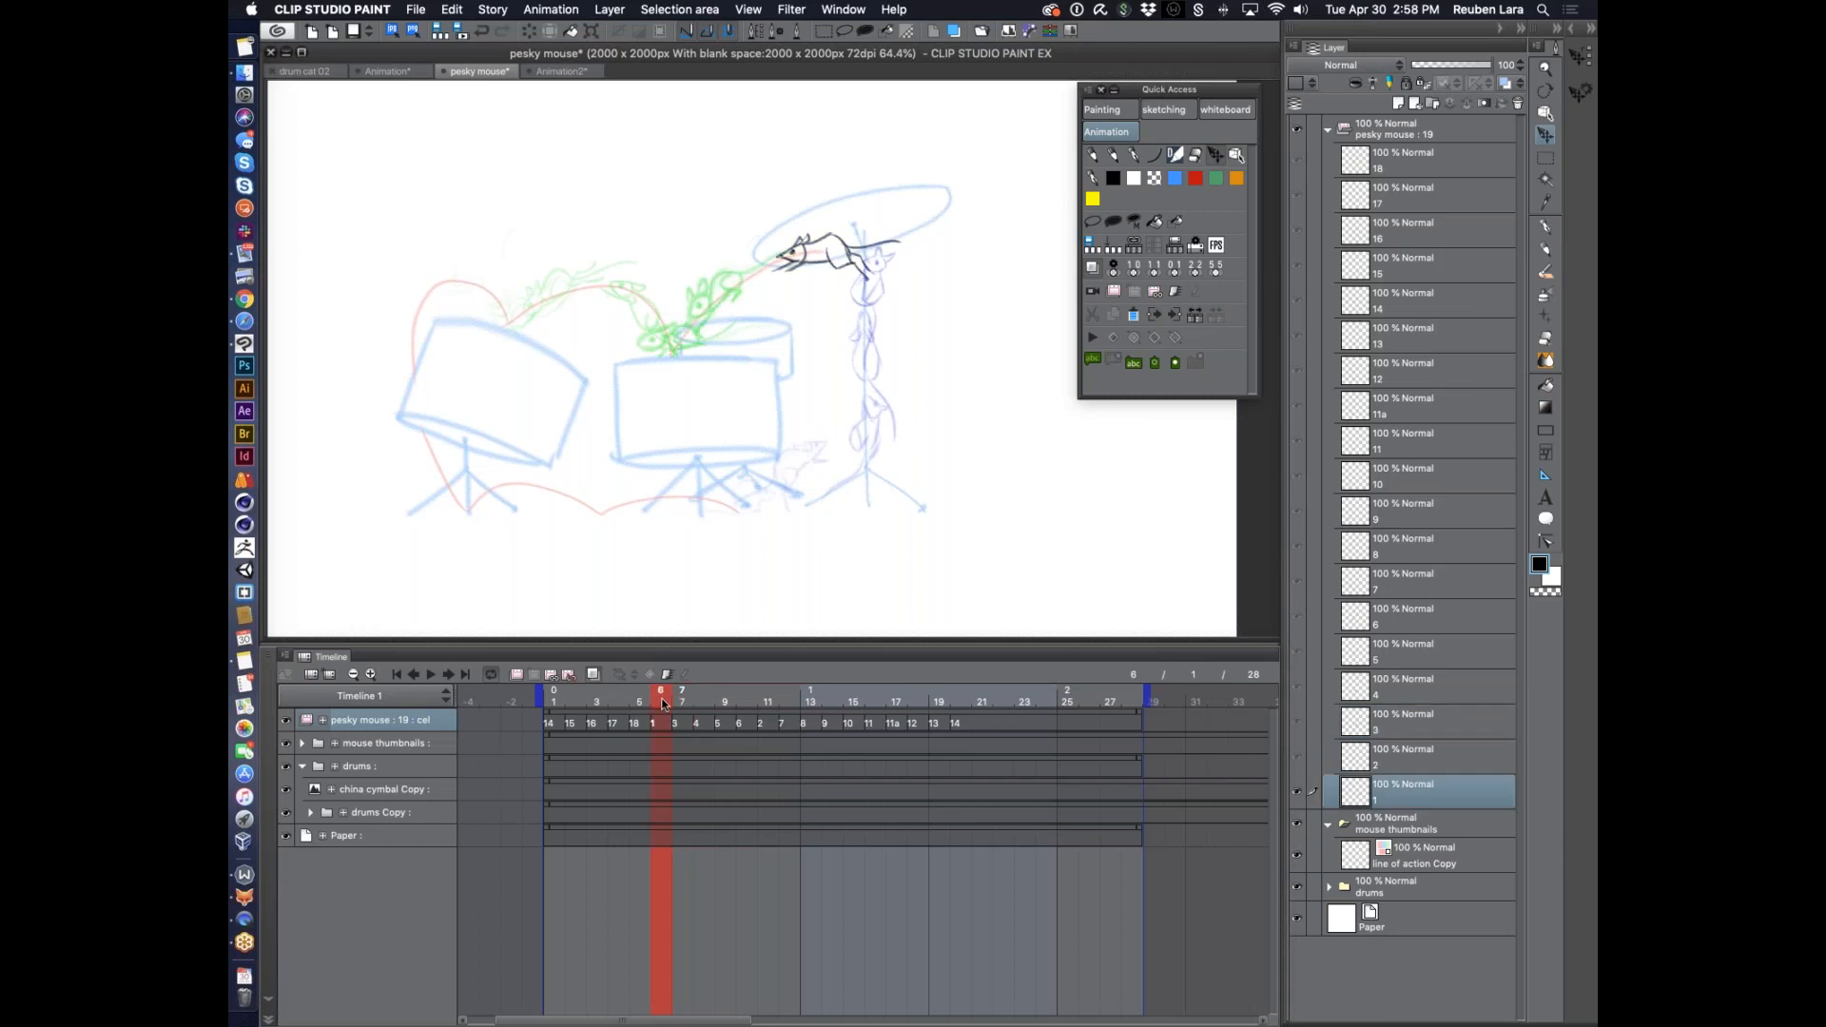
View the pesky mouse animation at frame 8, and examine the drum cat 02 timeline up to frame 47
{"action": "left_click", "coordinate": [674, 702]}
{"action": "left_click", "coordinate": [706, 704]}
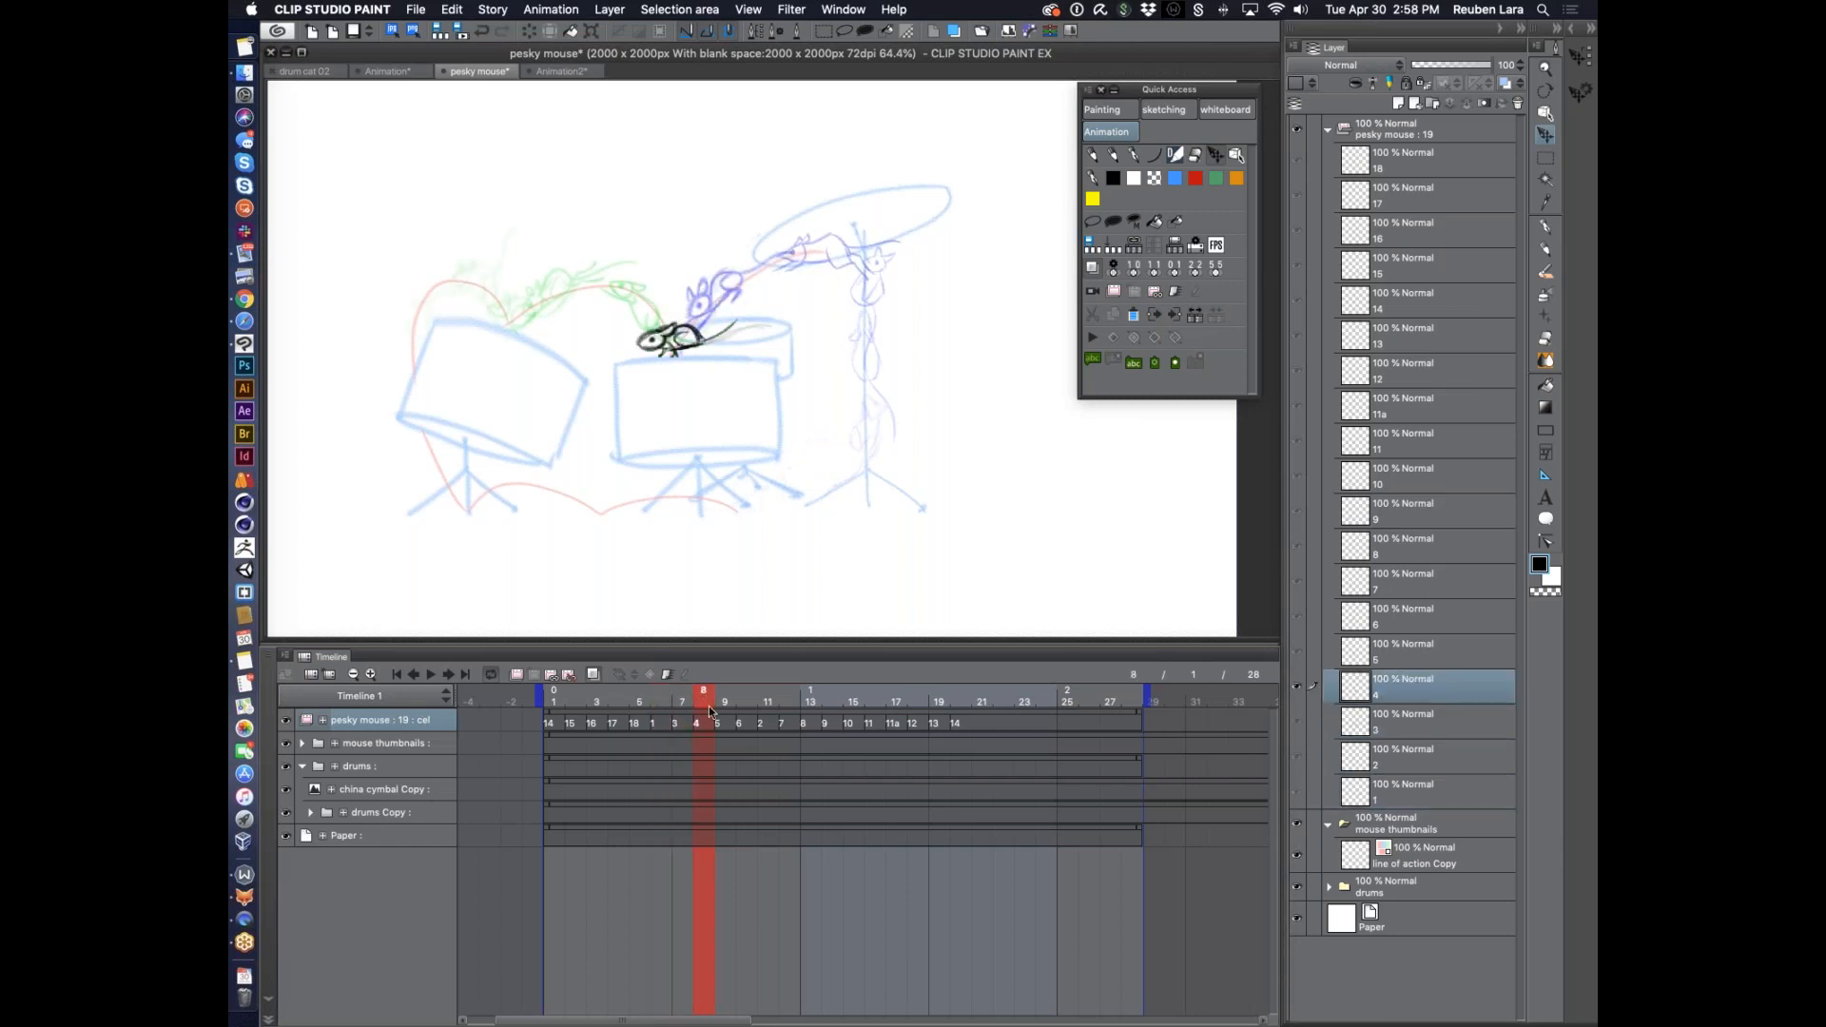
{"action": "left_click", "coordinate": [304, 71]}
{"action": "scroll", "coordinate": [652, 851], "scroll_direction": "left", "scroll_amount": 3}
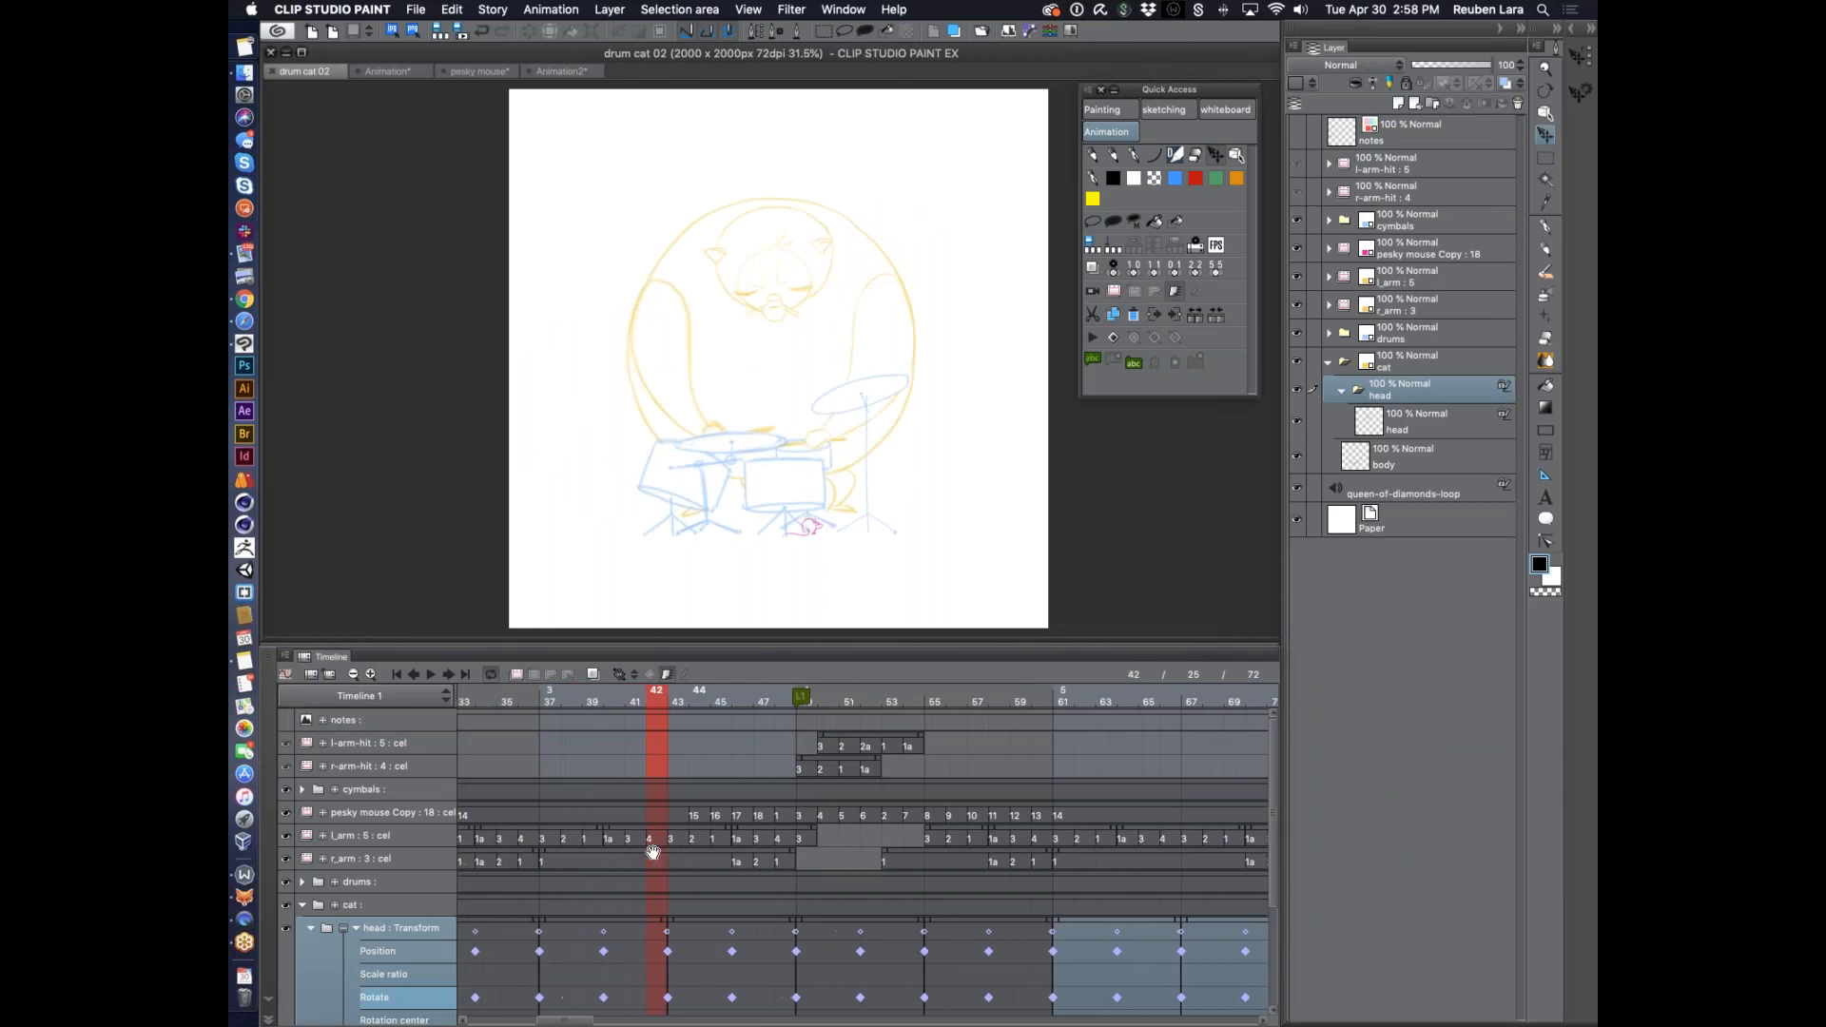
{"action": "left_click_drag", "start_coordinate": [608, 699], "coordinate": [769, 704]}
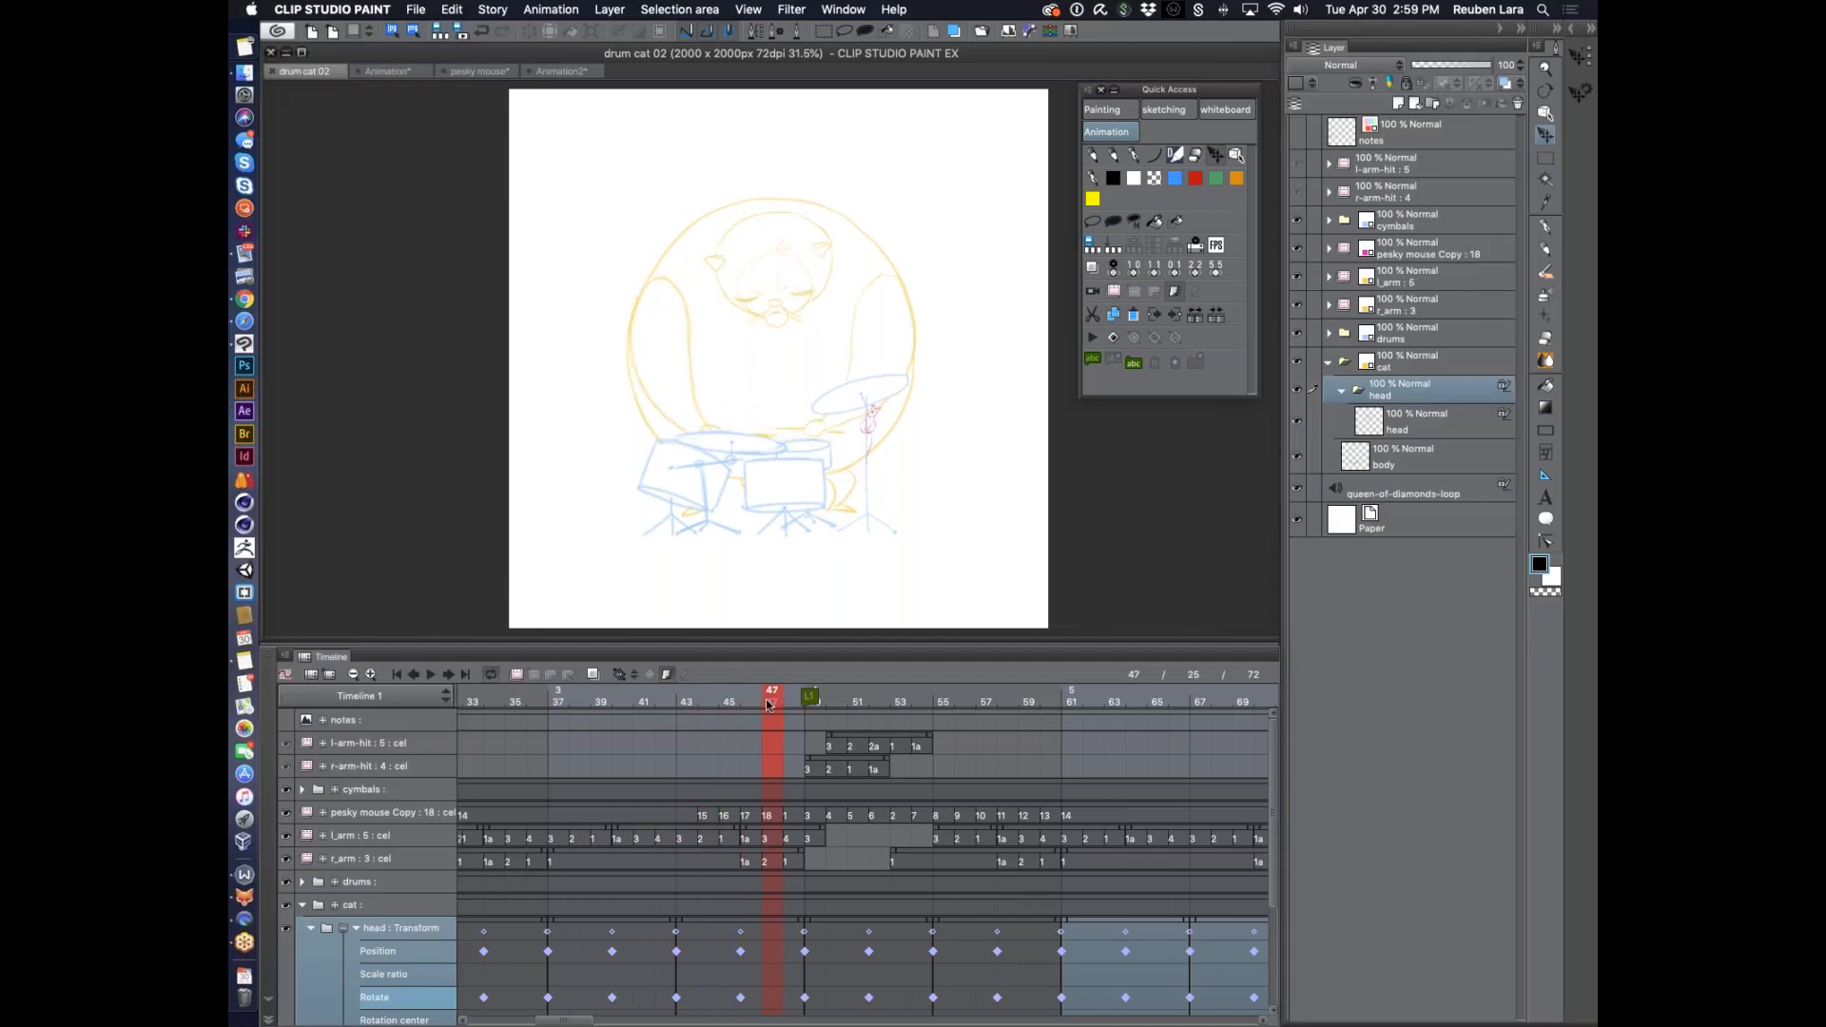
{"action": "scroll", "coordinate": [767, 732], "scroll_direction": "left", "scroll_amount": 5}
{"action": "scroll", "coordinate": [766, 729], "scroll_direction": "left", "scroll_amount": 2}
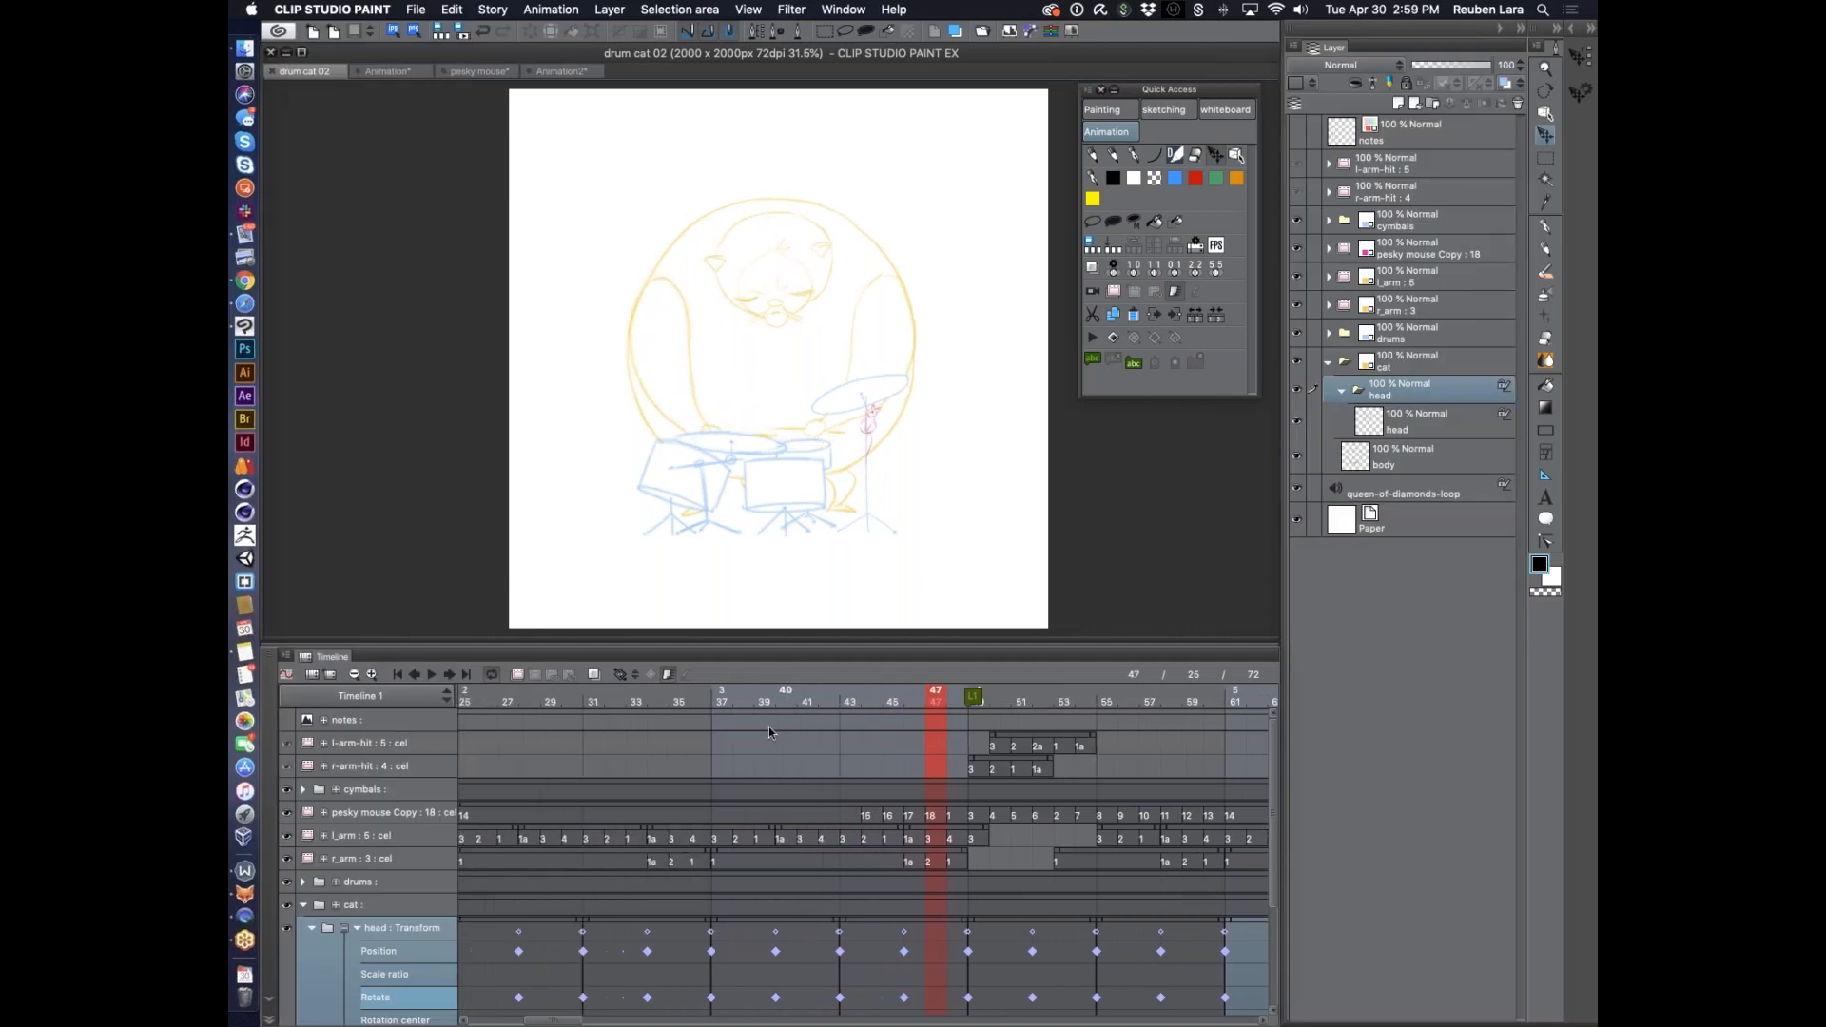
{"action": "scroll", "coordinate": [759, 731], "scroll_direction": "left", "scroll_amount": 2}
{"action": "scroll", "coordinate": [759, 731], "scroll_direction": "down", "scroll_amount": 1}
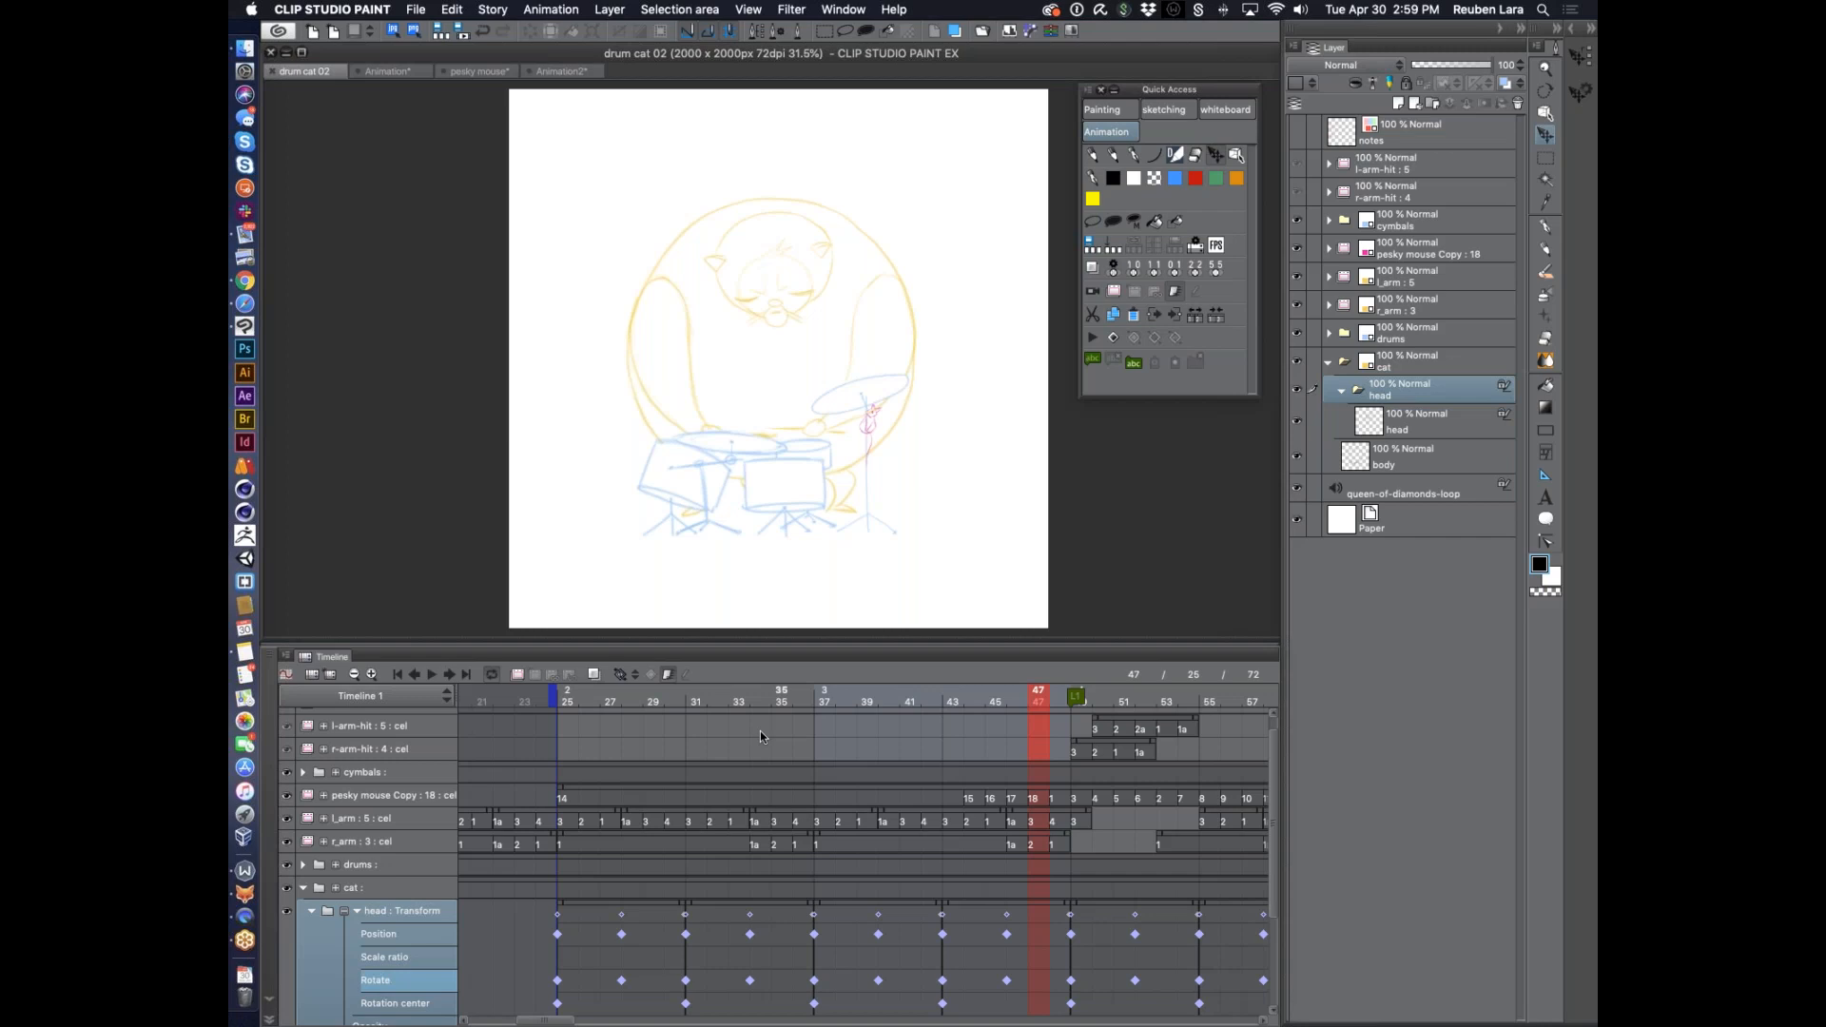
Close and reopen the Quick Access palette, and make it taller beside the drum cat drawing
{"action": "left_click", "coordinate": [1102, 90]}
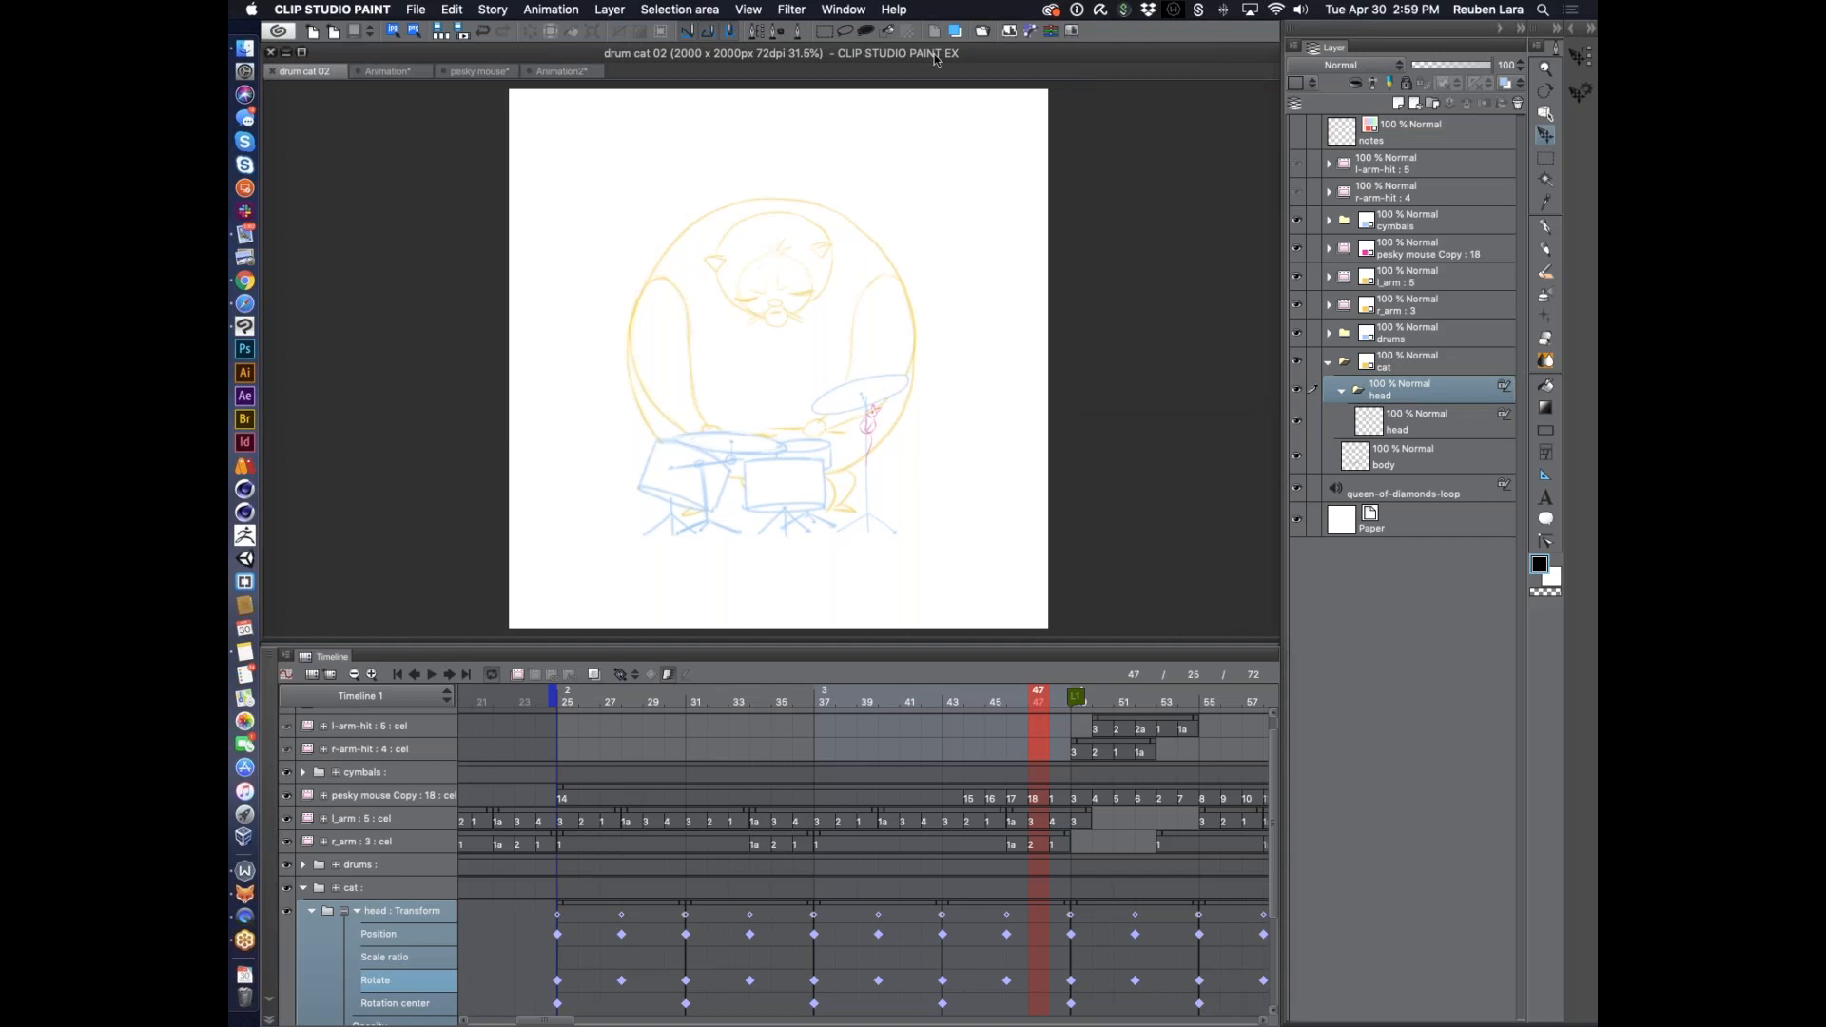
{"action": "left_click", "coordinate": [844, 11]}
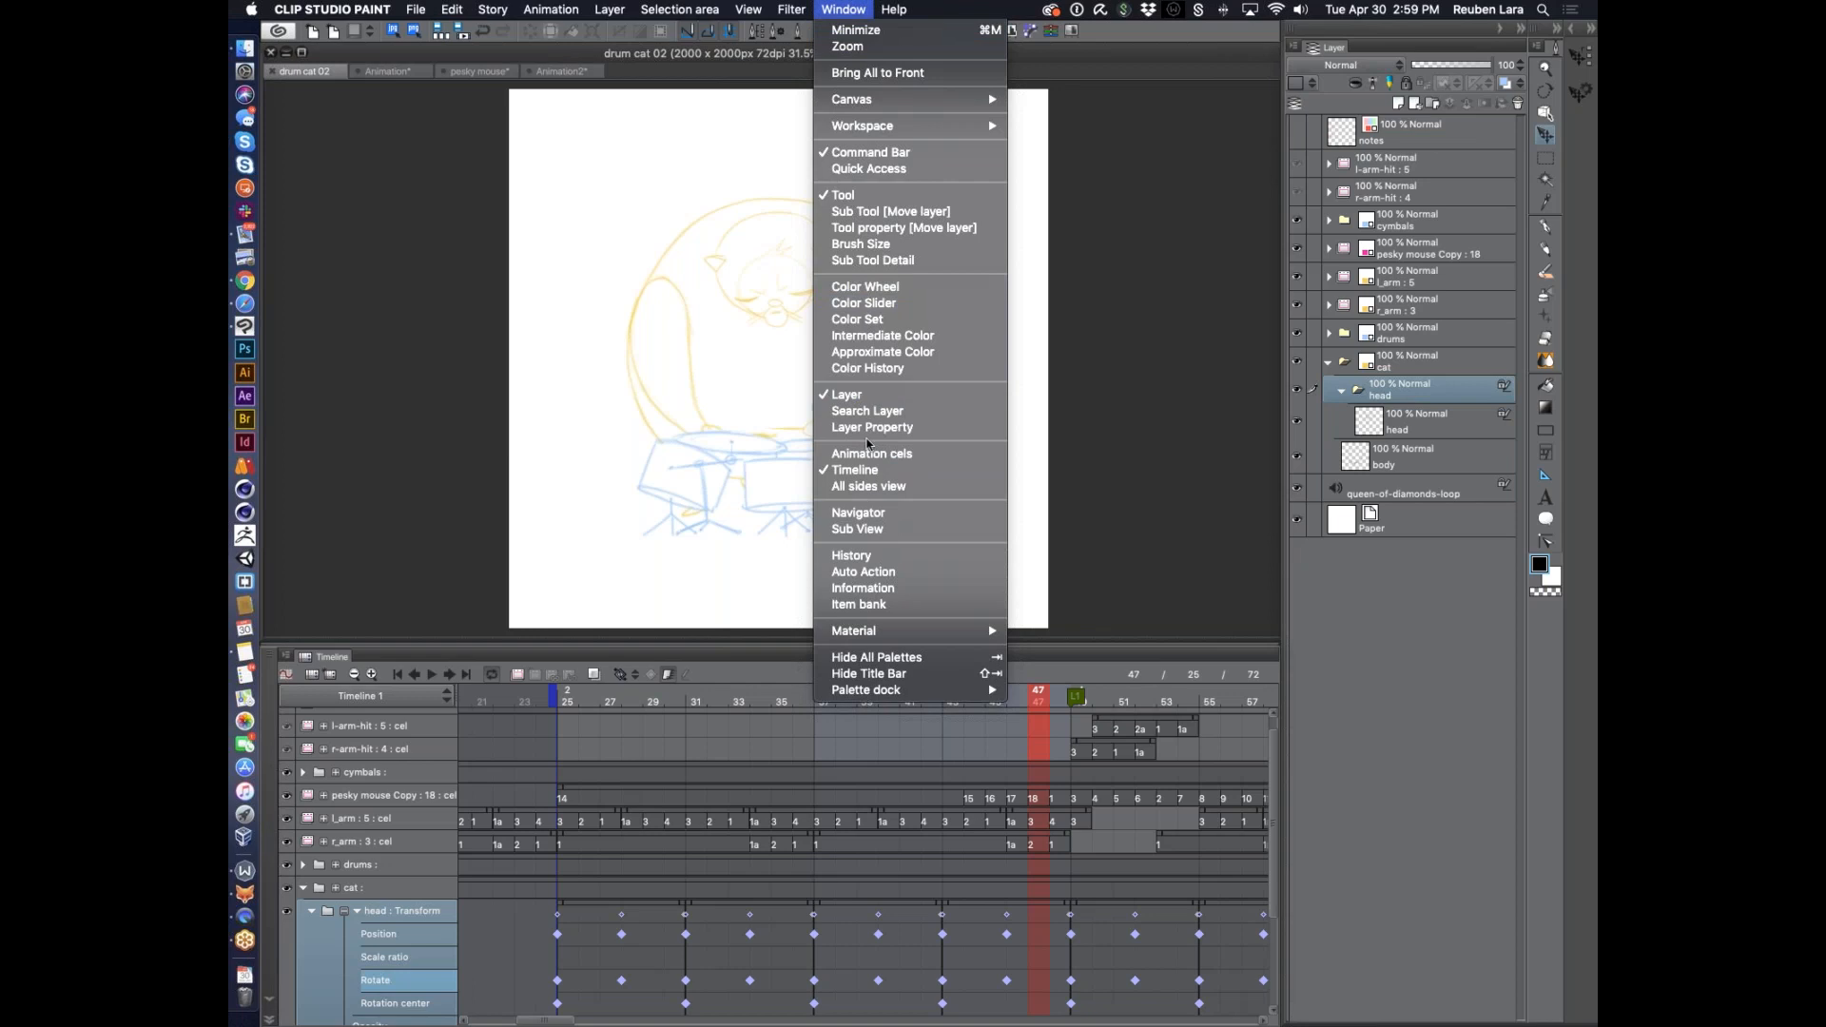
{"action": "left_click", "coordinate": [864, 169]}
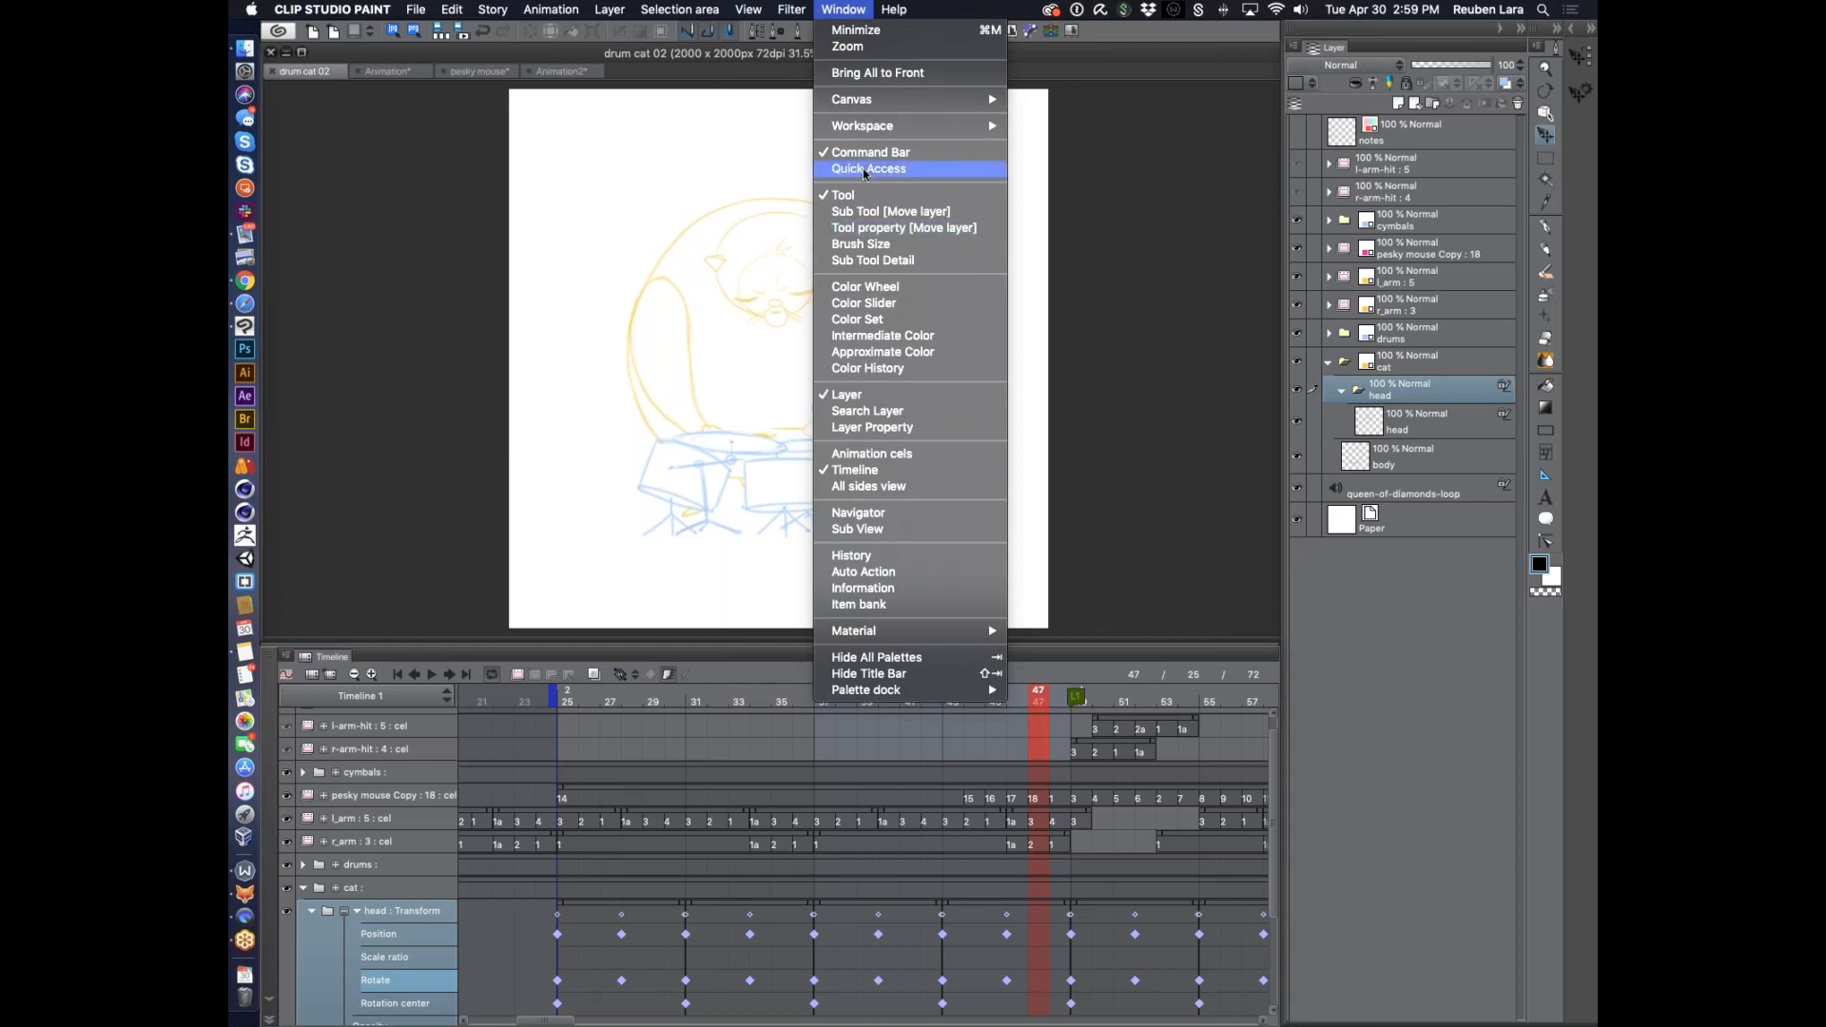
{"action": "left_click_drag", "start_coordinate": [1141, 101], "coordinate": [1128, 111]}
{"action": "left_click_drag", "start_coordinate": [1222, 416], "coordinate": [1223, 504]}
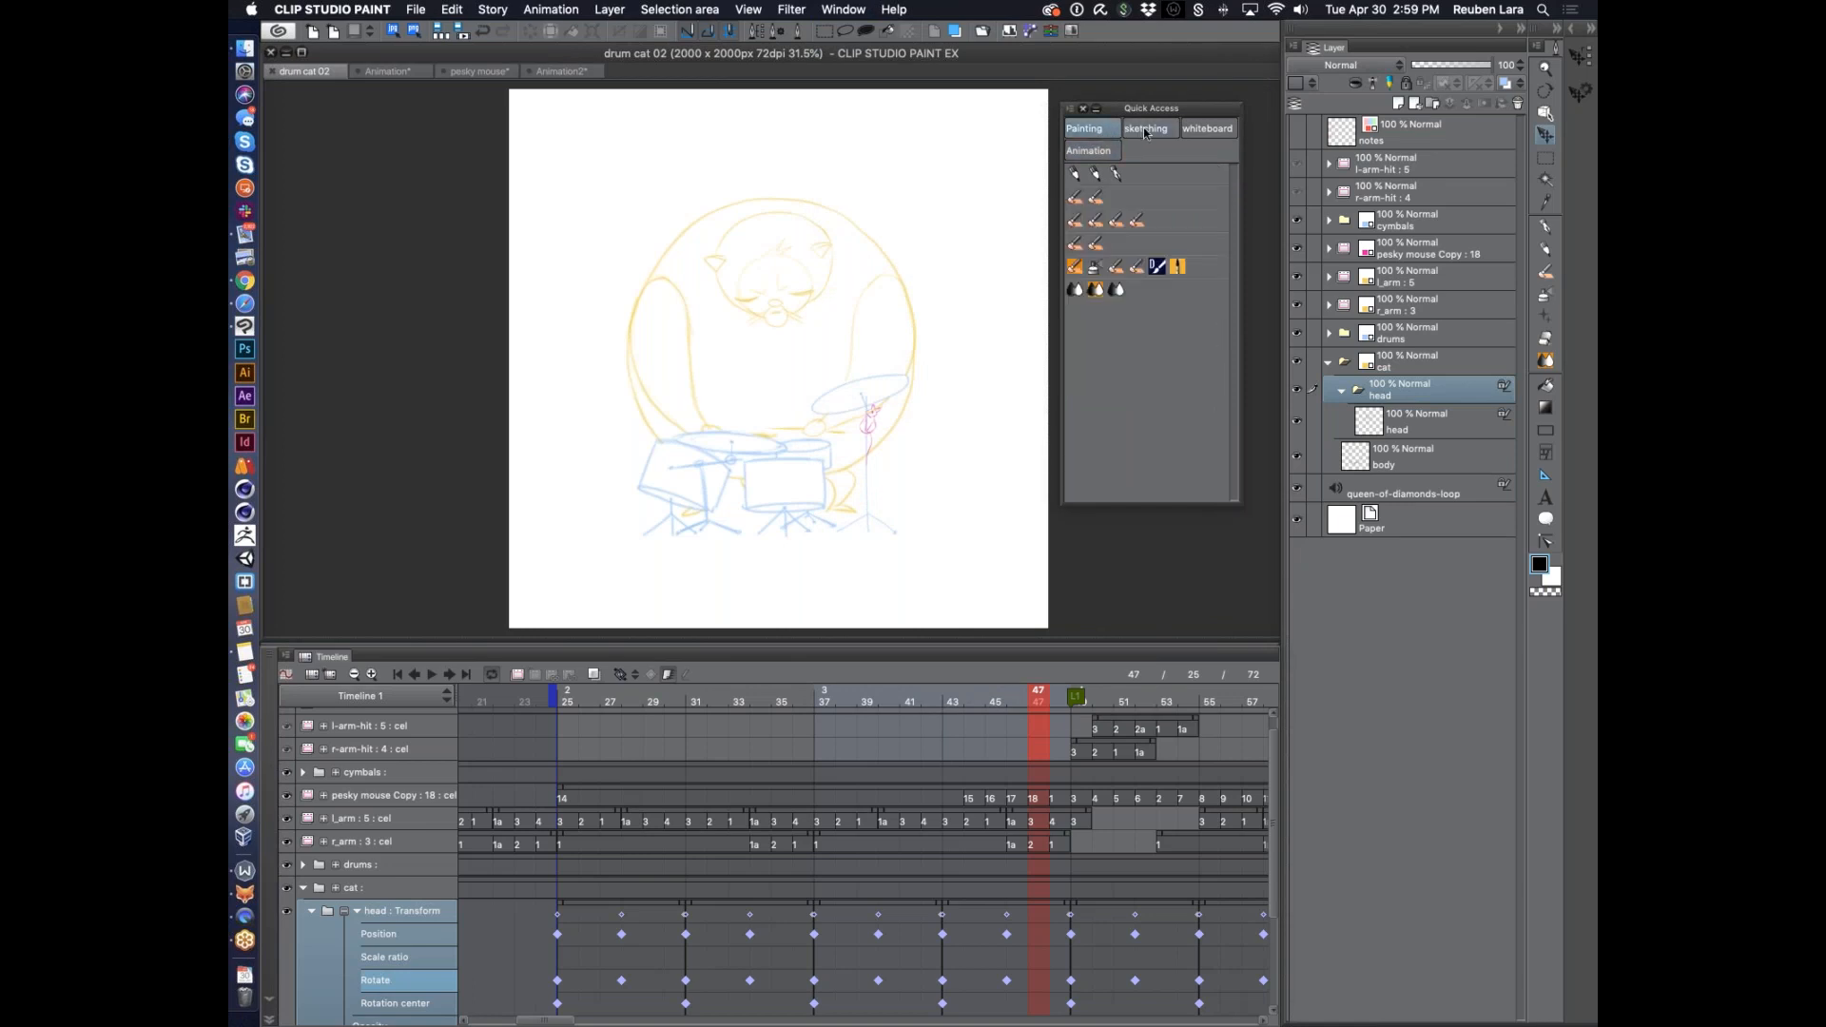
Look through the sketching, whiteboard, Painting and Animation sets of the Quick Access palette
{"action": "left_click", "coordinate": [1158, 131]}
{"action": "left_click", "coordinate": [1202, 133]}
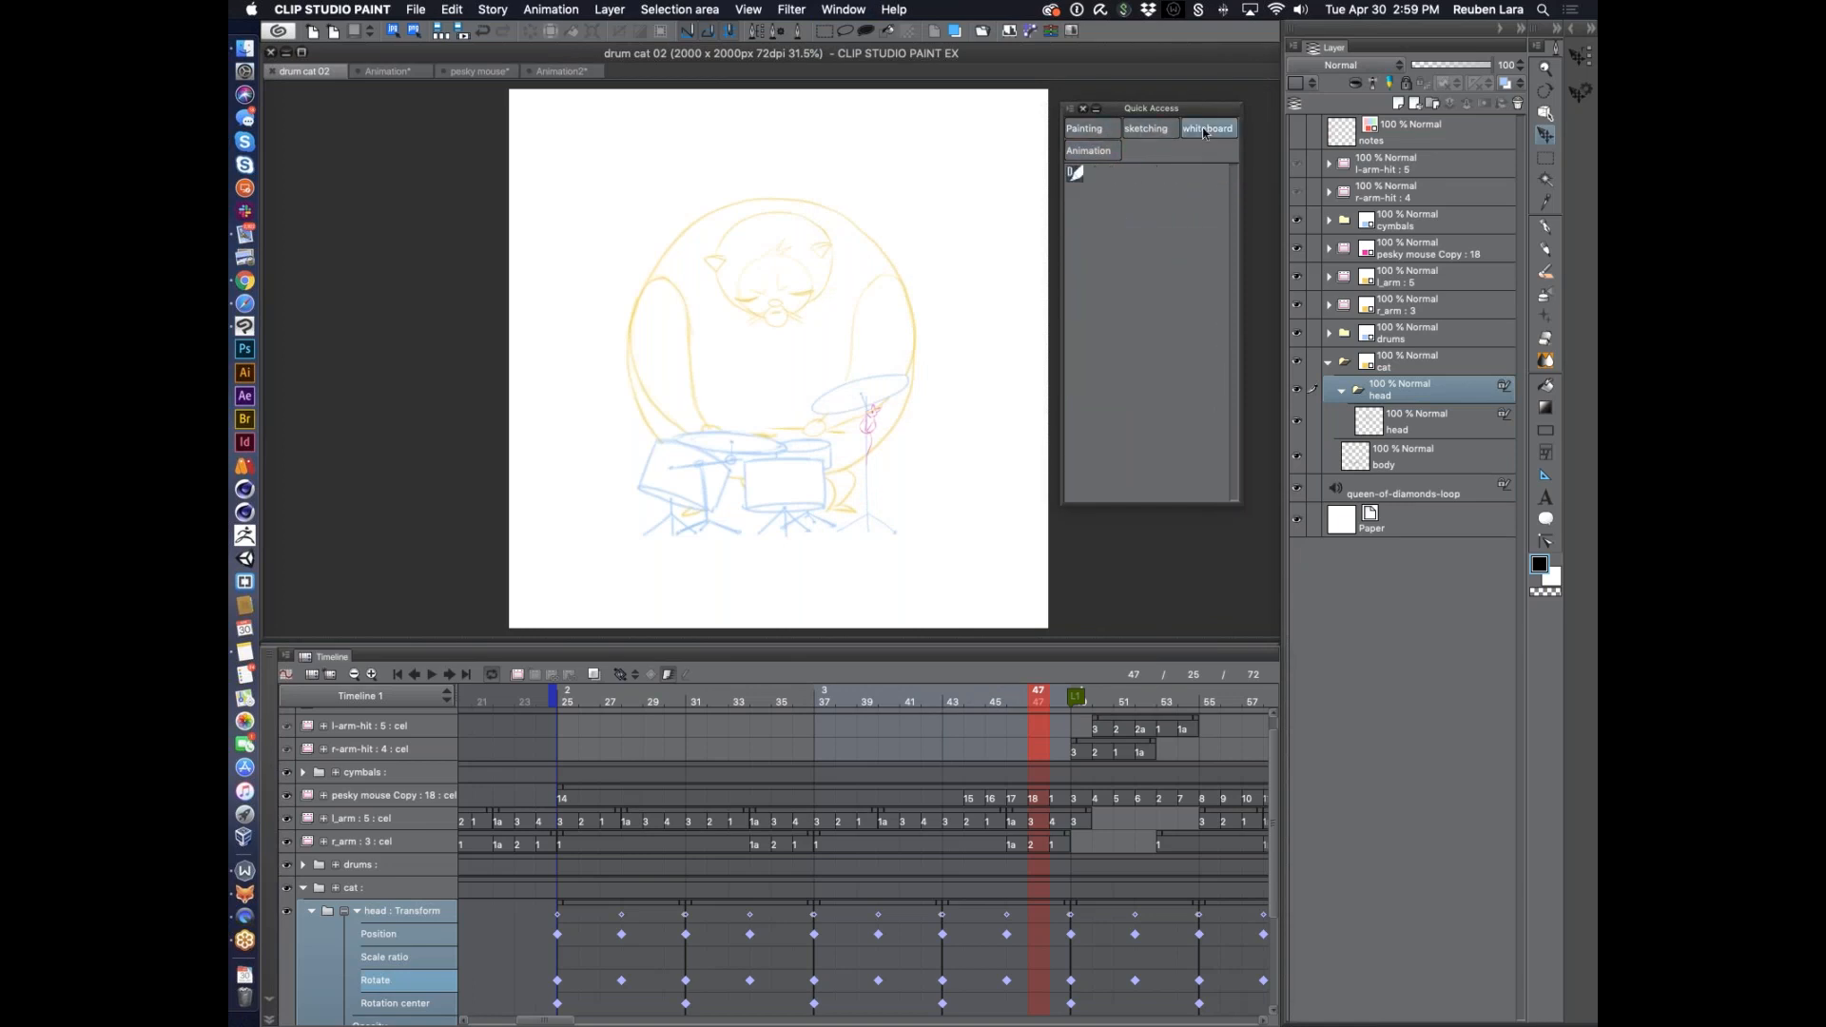
{"action": "left_click", "coordinate": [1162, 130]}
{"action": "left_click", "coordinate": [1089, 130]}
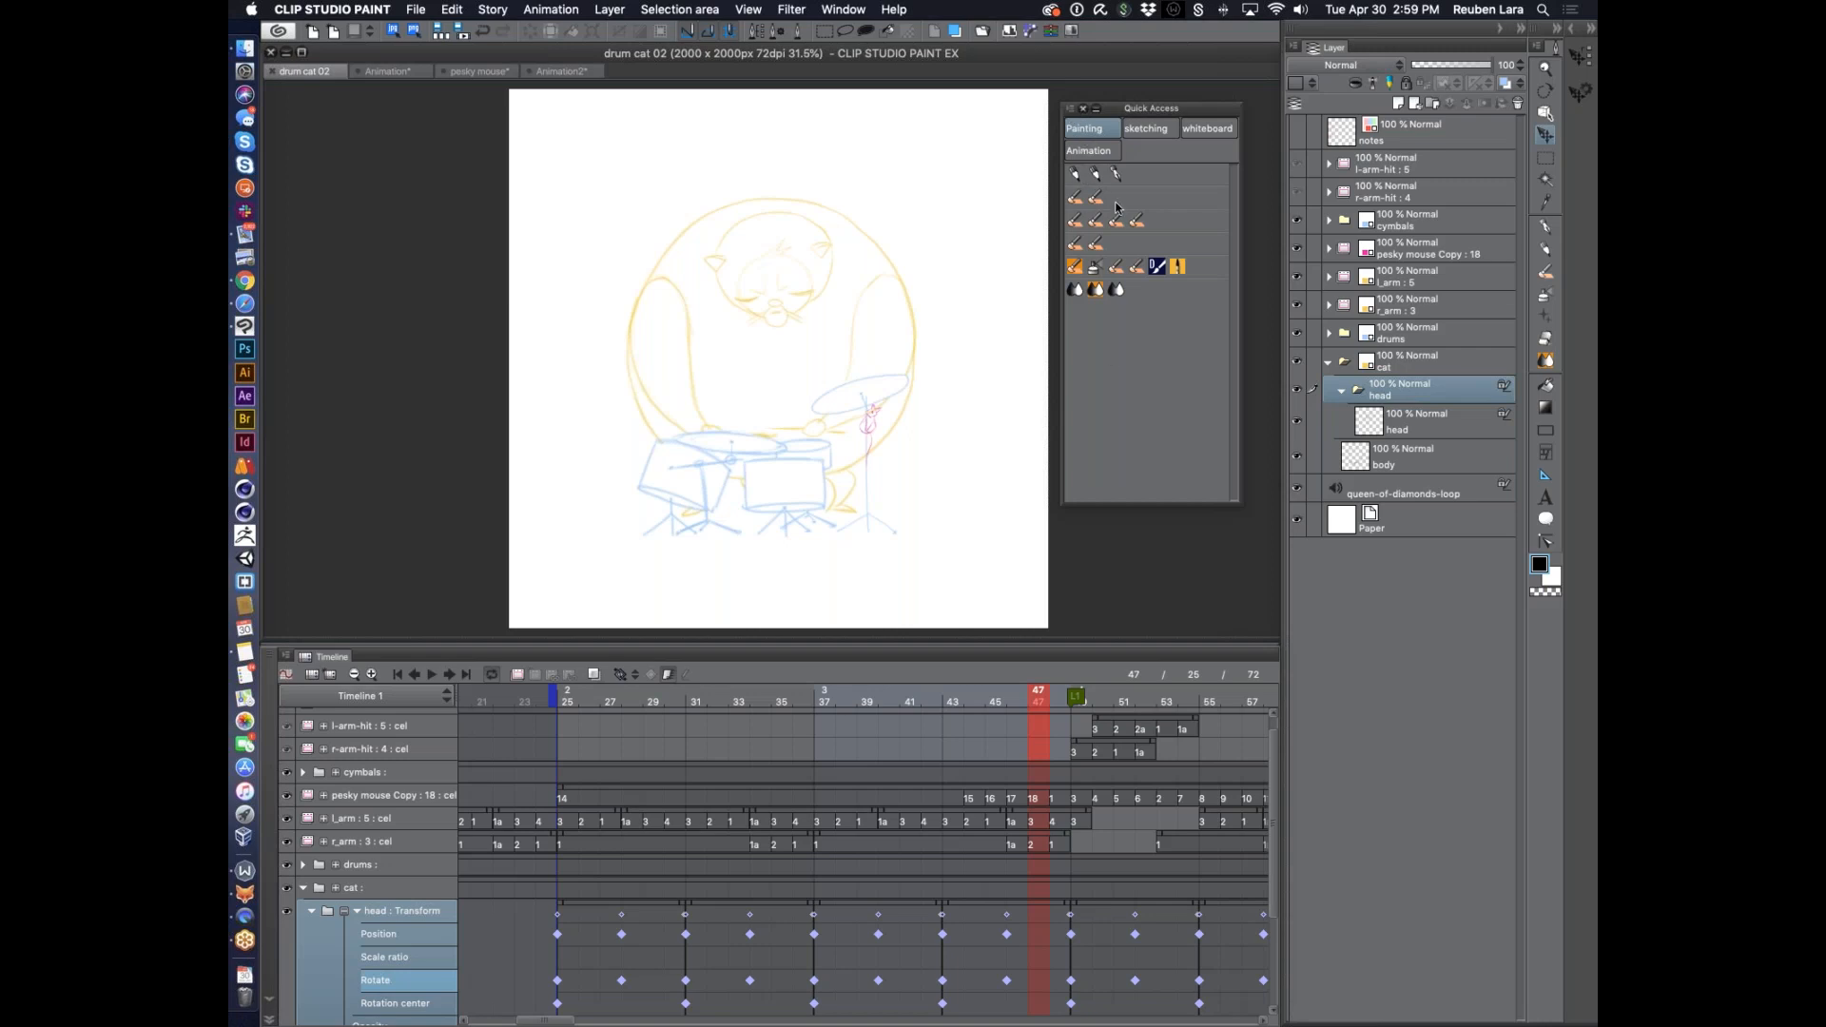
{"action": "left_click", "coordinate": [1094, 154]}
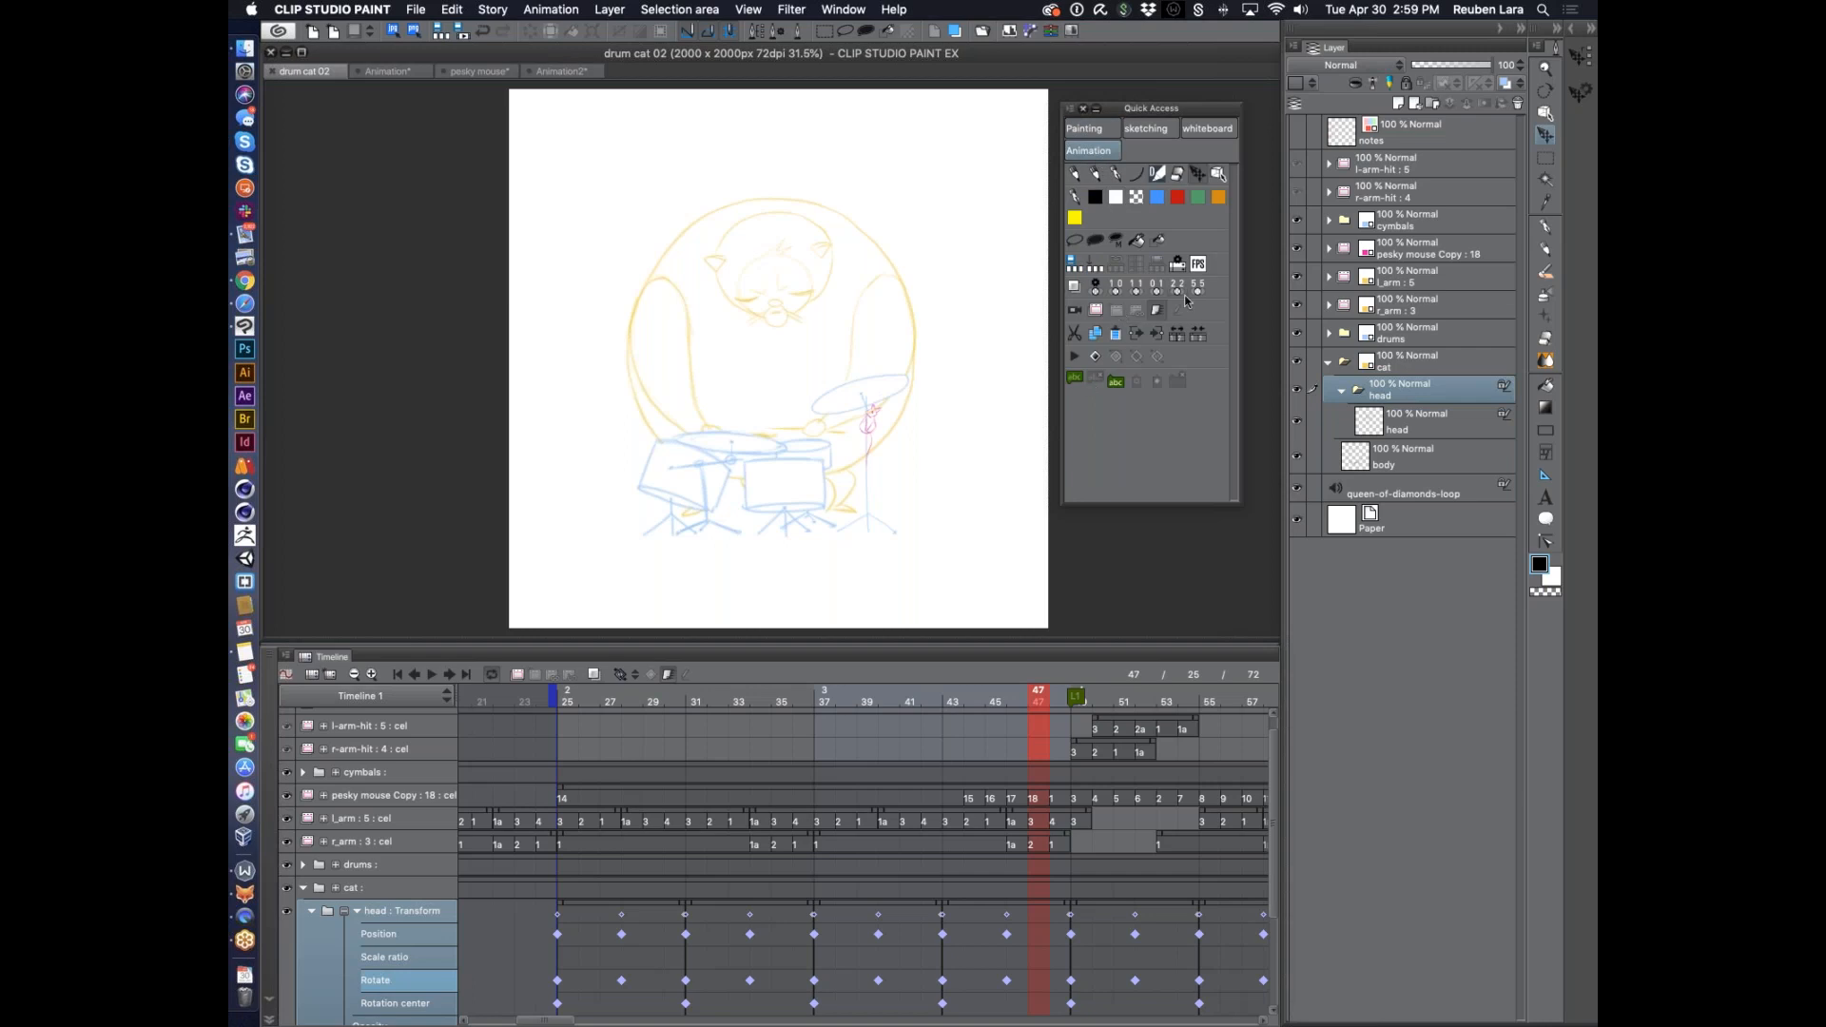
Show the Quick Access tools as a small list, and lengthen the palette to fit the whole Painting set
{"action": "left_click", "coordinate": [1071, 110]}
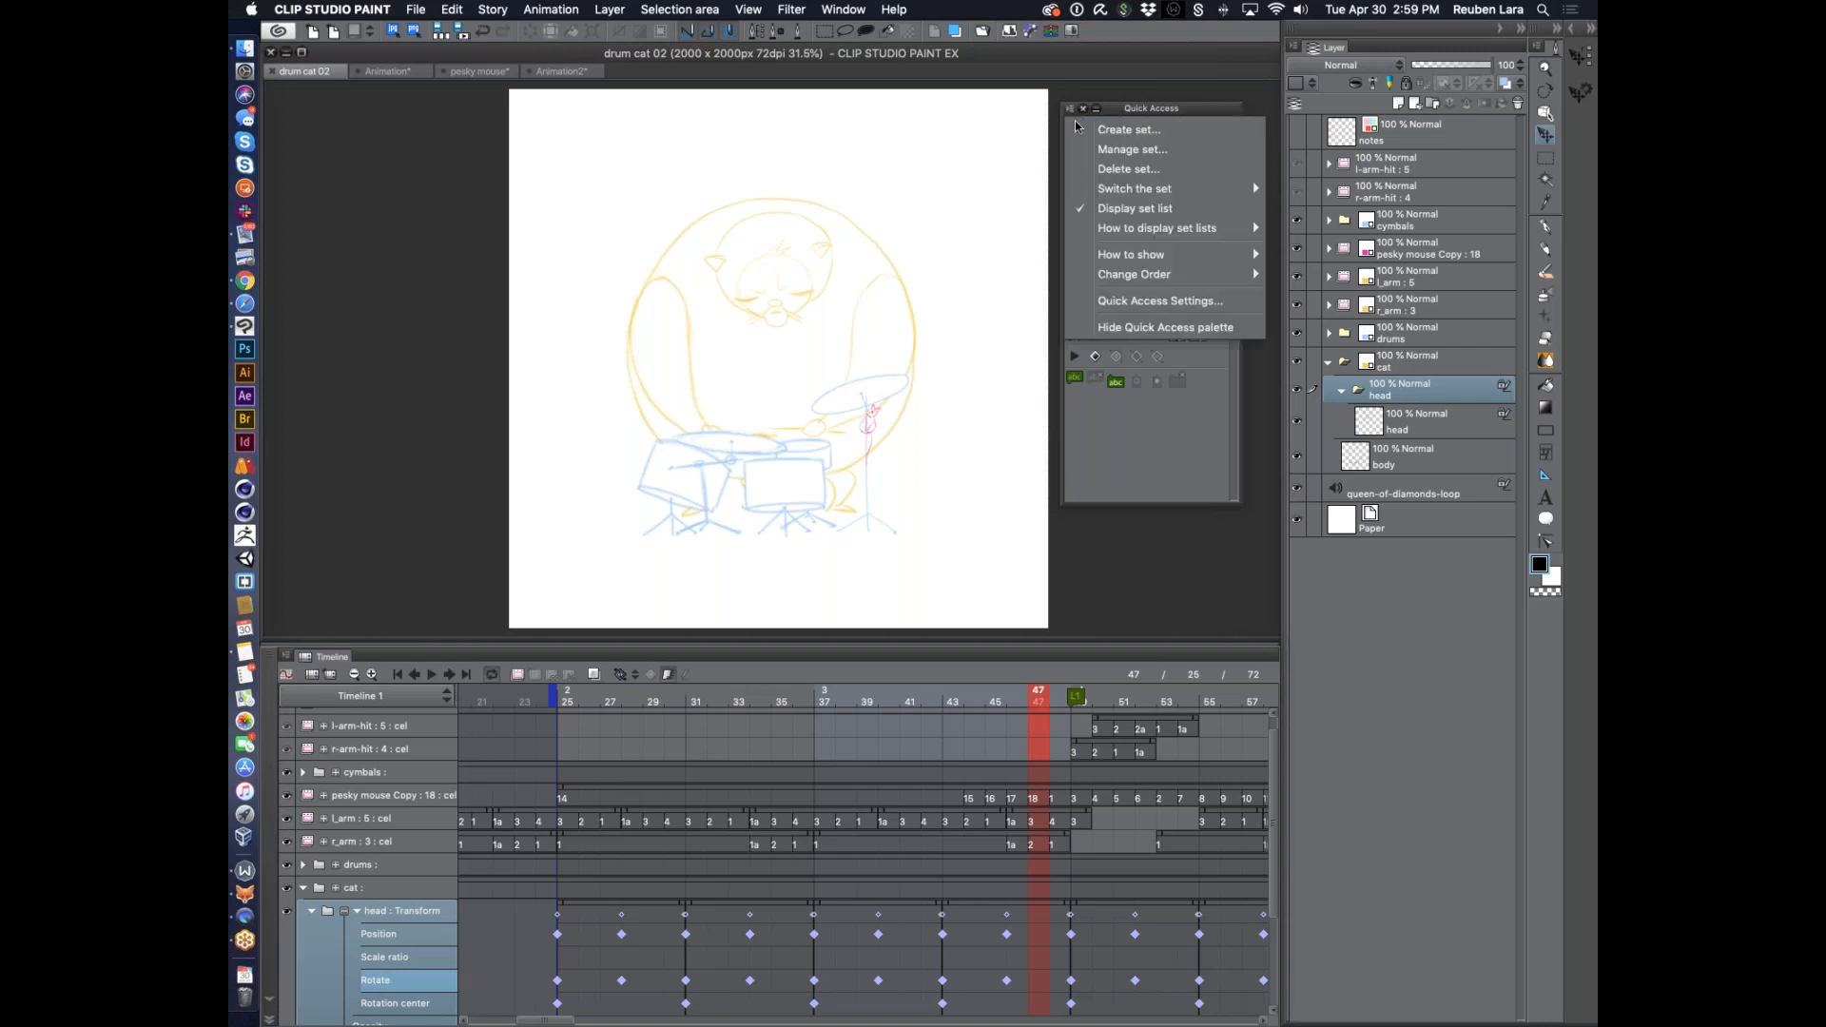
{"action": "mouse_move", "coordinate": [1203, 259]}
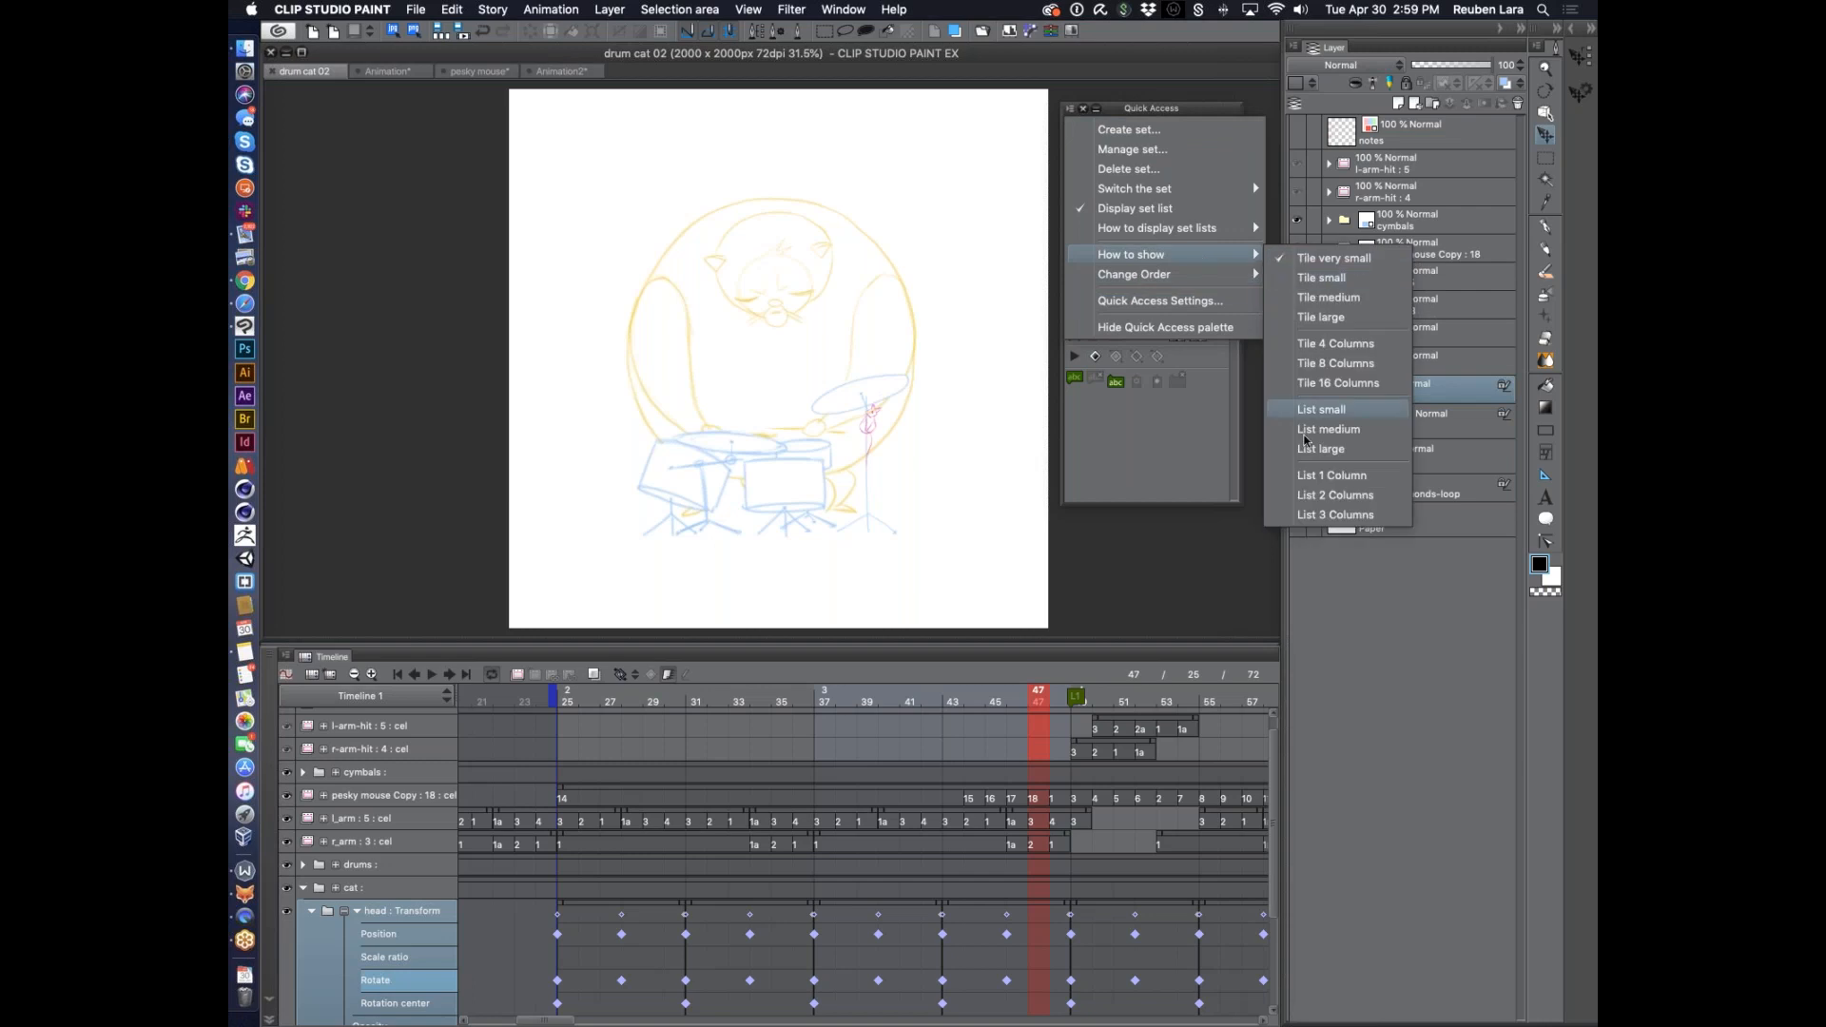
{"action": "left_click", "coordinate": [1305, 445]}
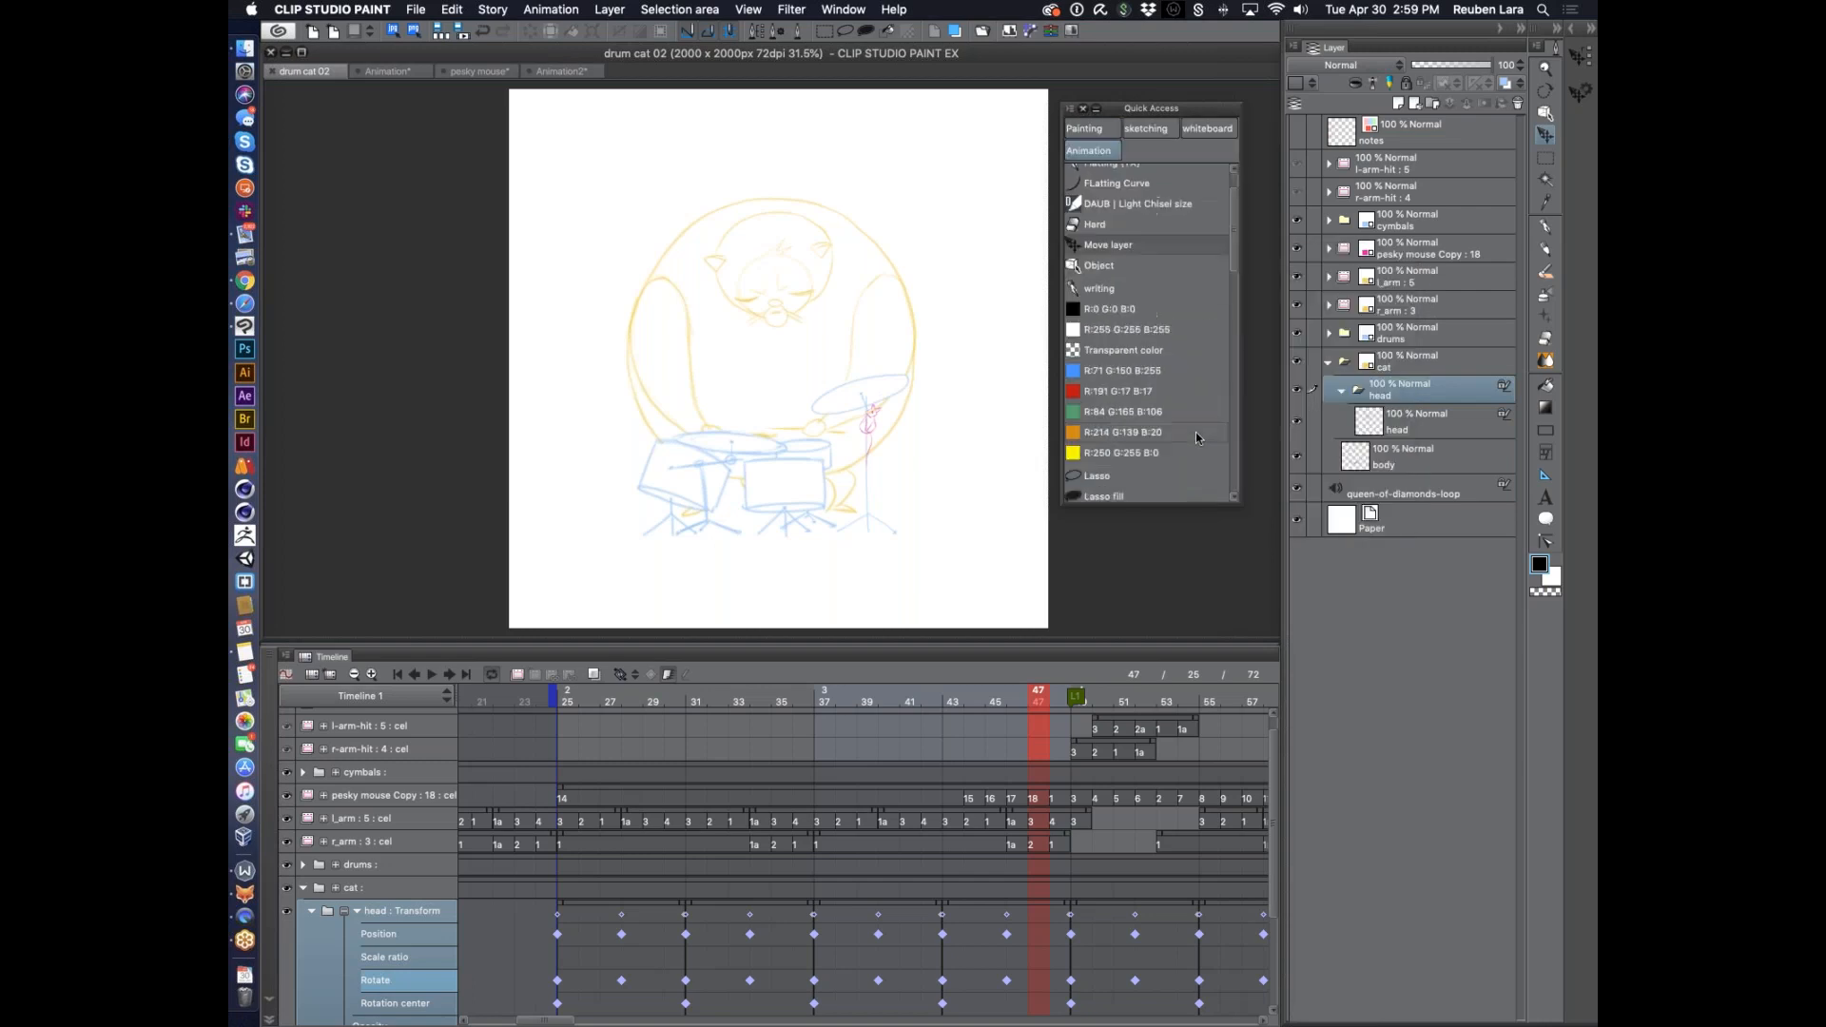
{"action": "left_click", "coordinate": [1084, 128]}
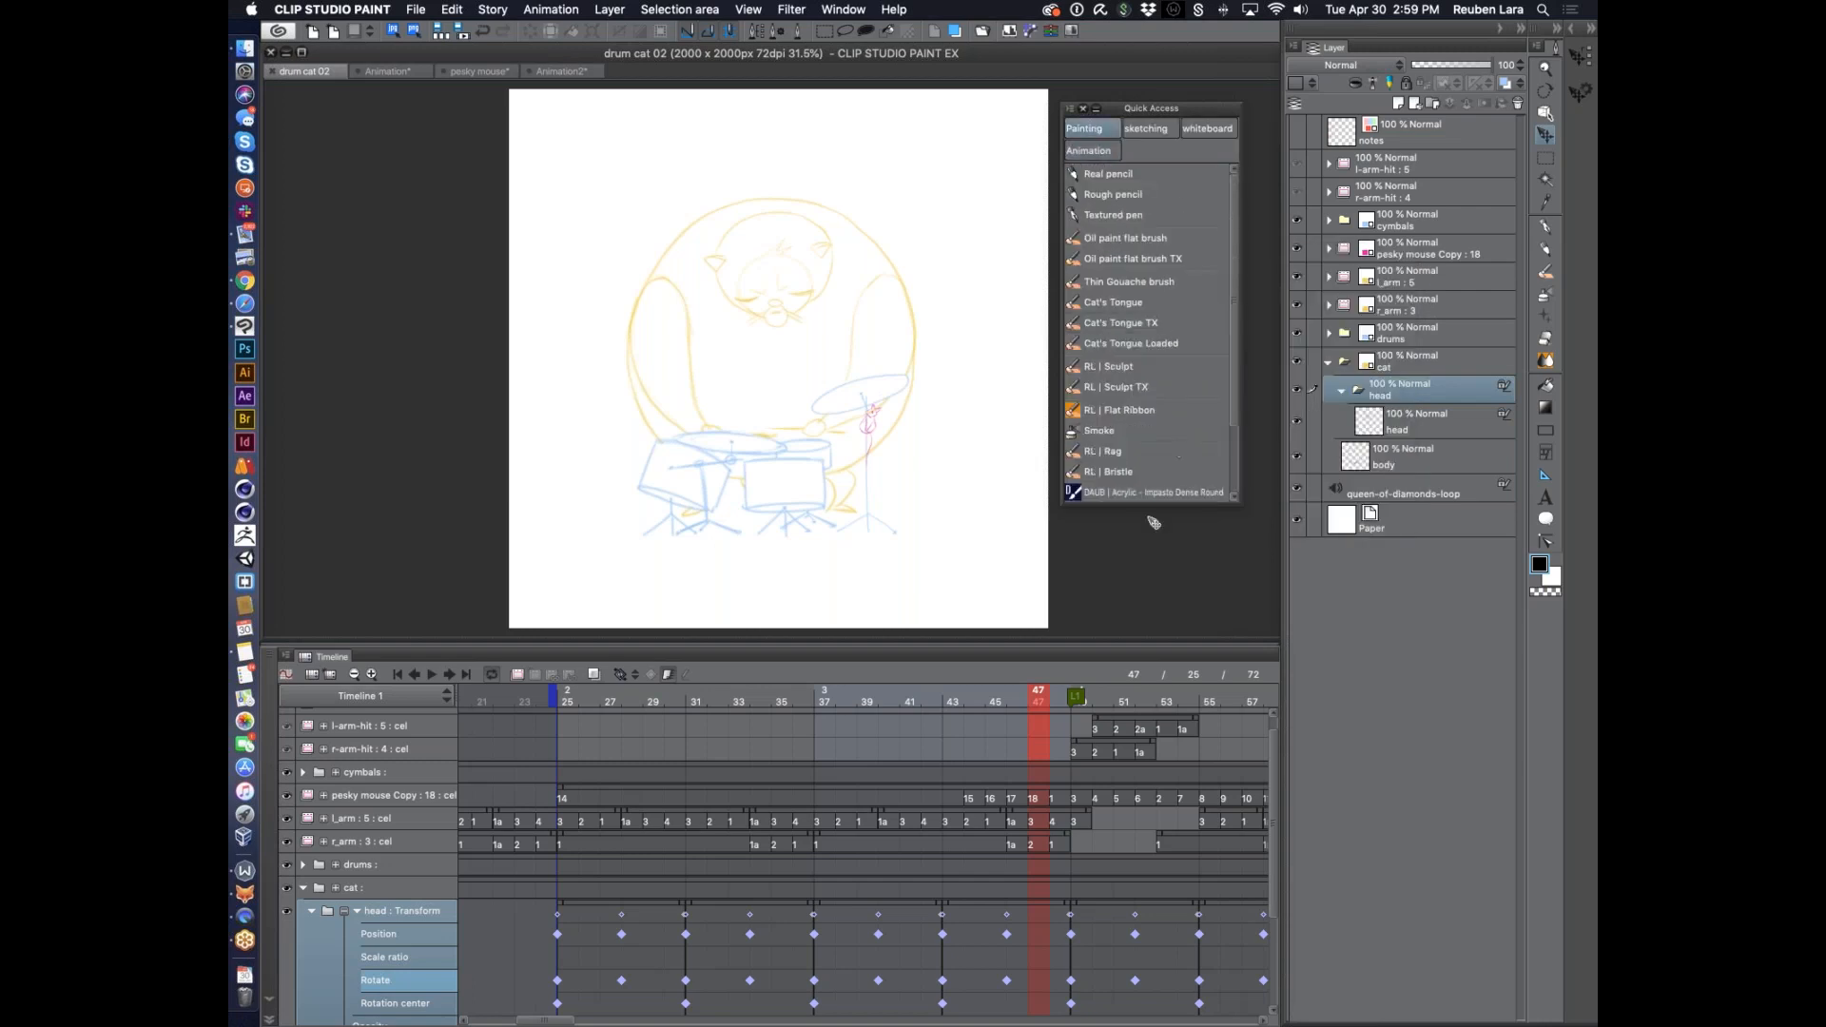
{"action": "left_click_drag", "start_coordinate": [1147, 499], "coordinate": [1153, 616]}
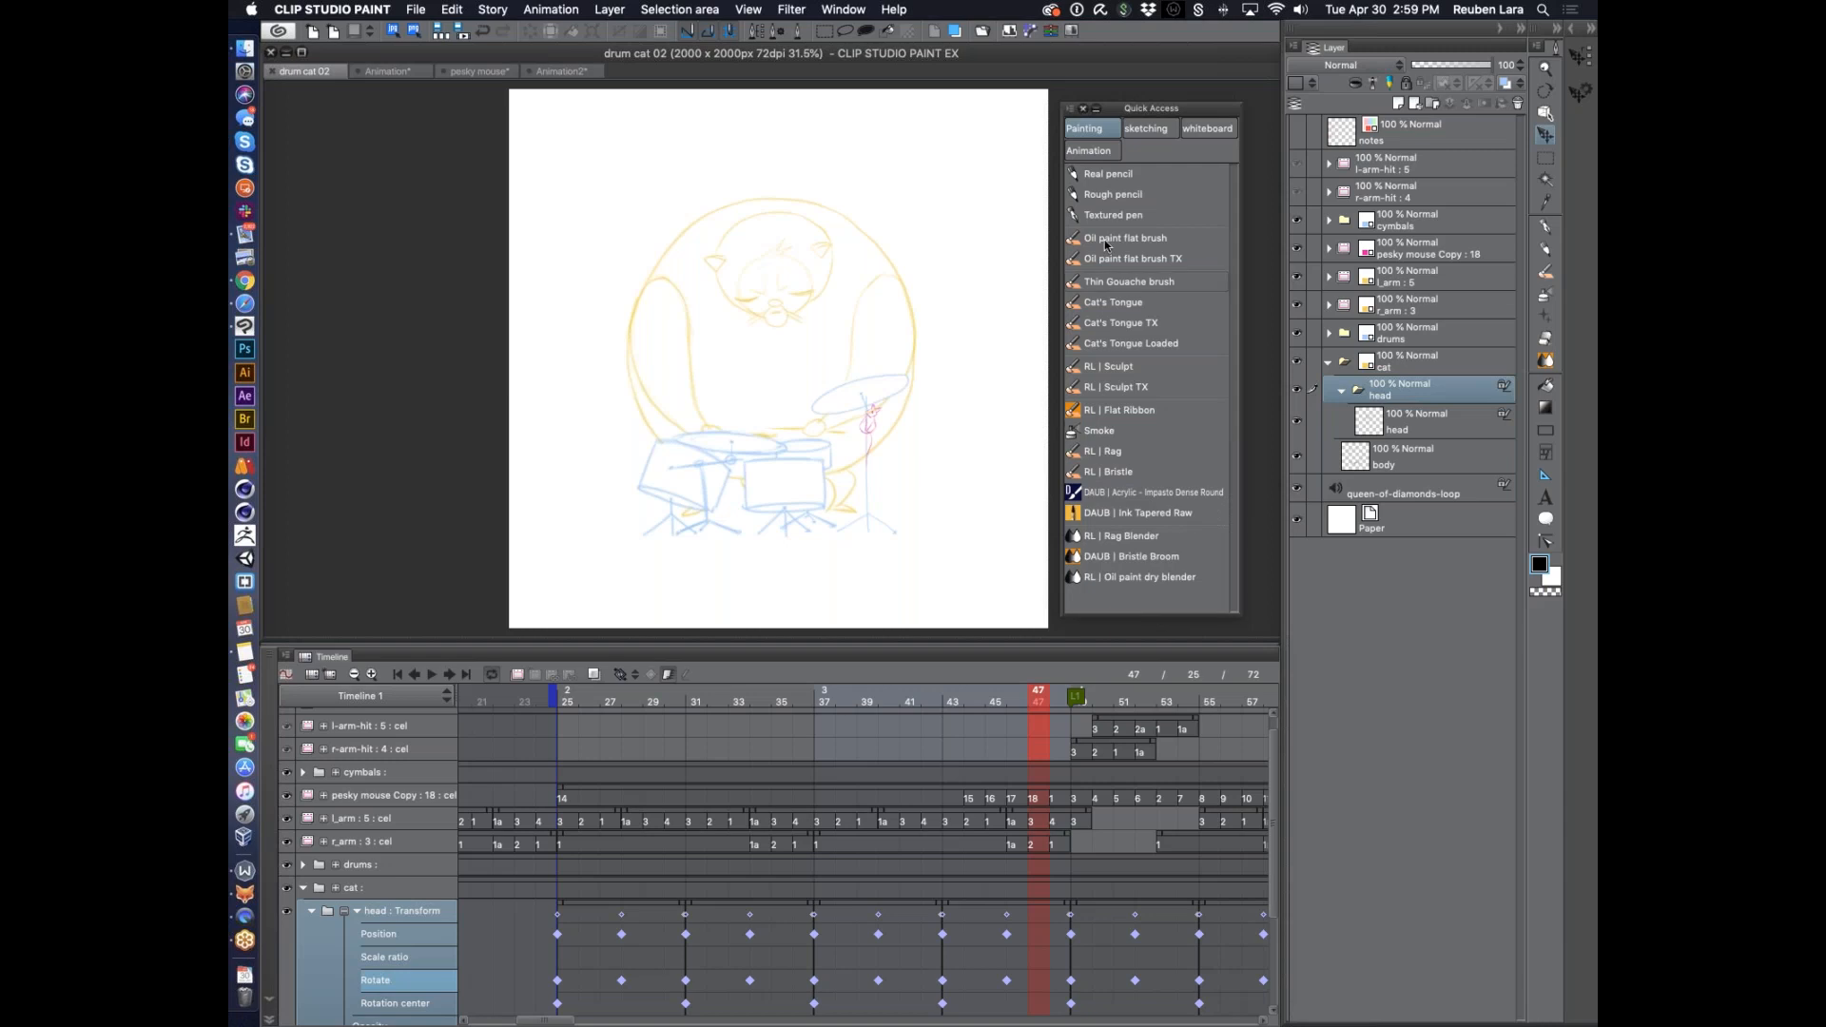
Compare the sketching and Animation sets in the Quick Access list view
{"action": "left_click", "coordinate": [1146, 128]}
{"action": "scroll", "coordinate": [1138, 232], "scroll_direction": "down", "scroll_amount": 2}
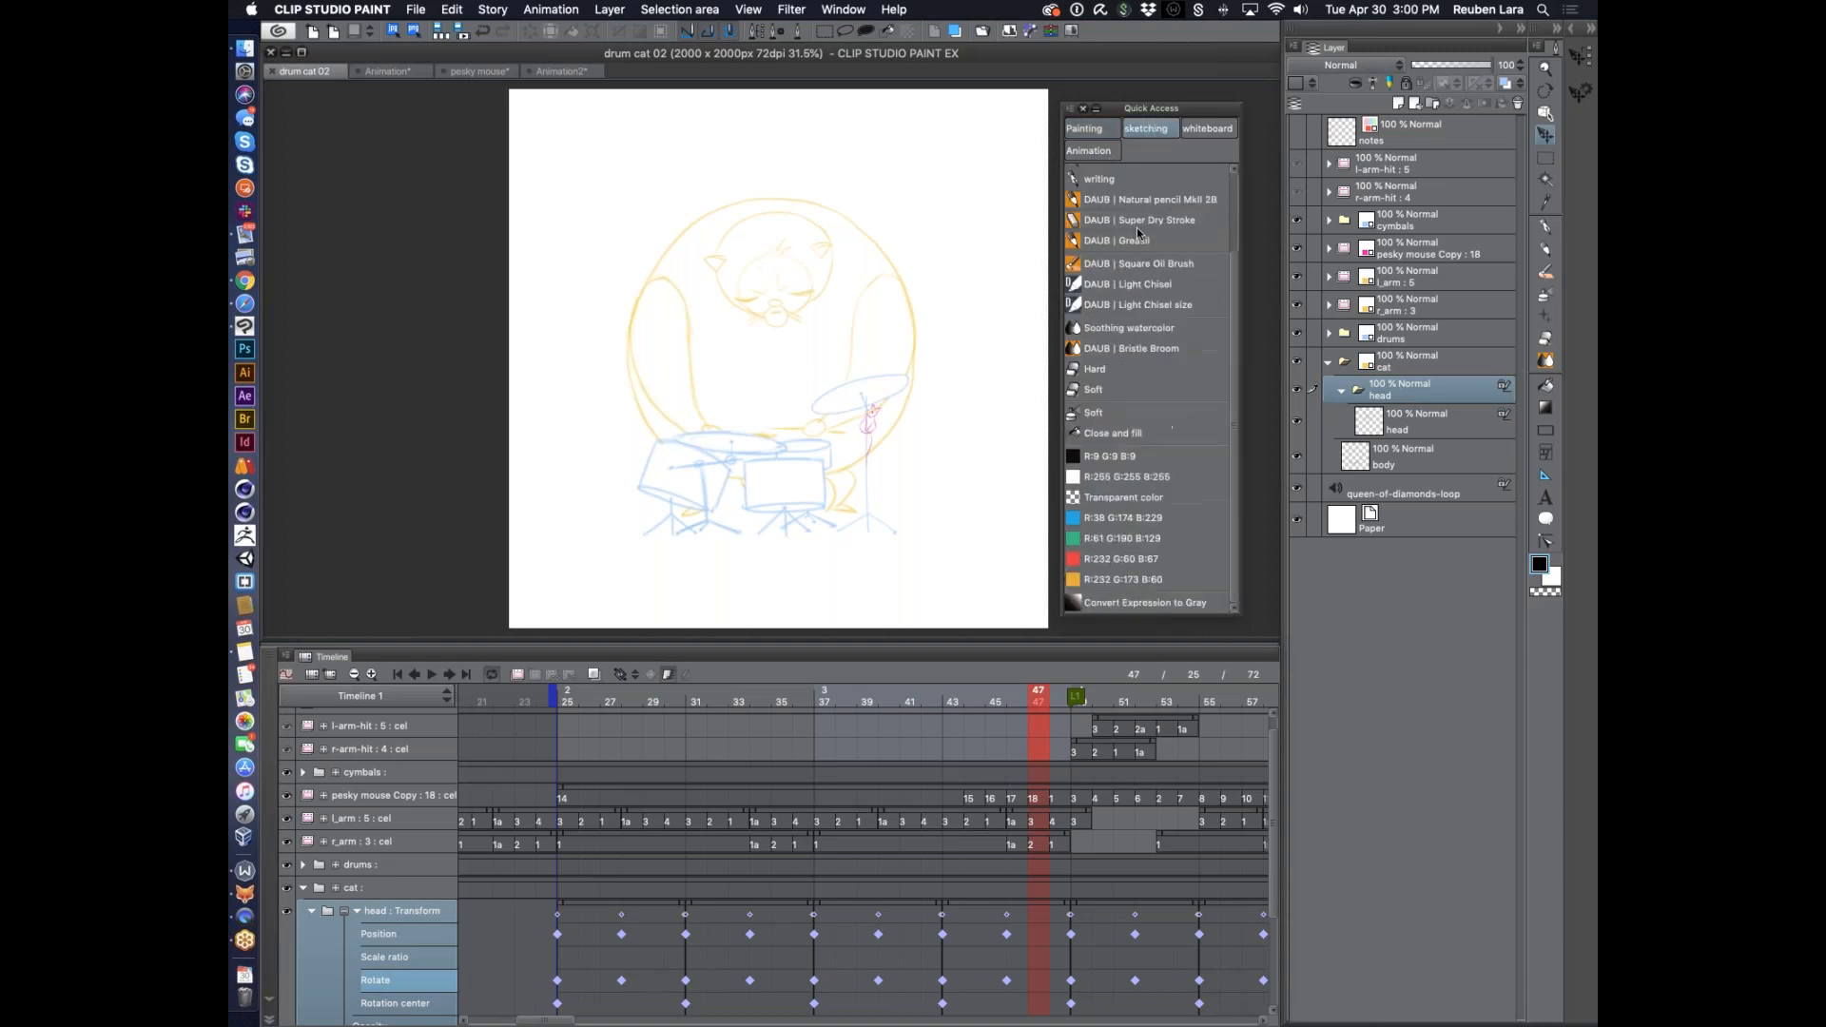
{"action": "scroll", "coordinate": [1138, 232], "scroll_direction": "up", "scroll_amount": 2}
{"action": "left_click", "coordinate": [1100, 153]}
{"action": "left_click", "coordinate": [1147, 131]}
{"action": "left_click", "coordinate": [1105, 155]}
Set the Quick Access display to Tile very small, and shorten the palette
{"action": "left_click", "coordinate": [1070, 111]}
{"action": "mouse_move", "coordinate": [1143, 228]}
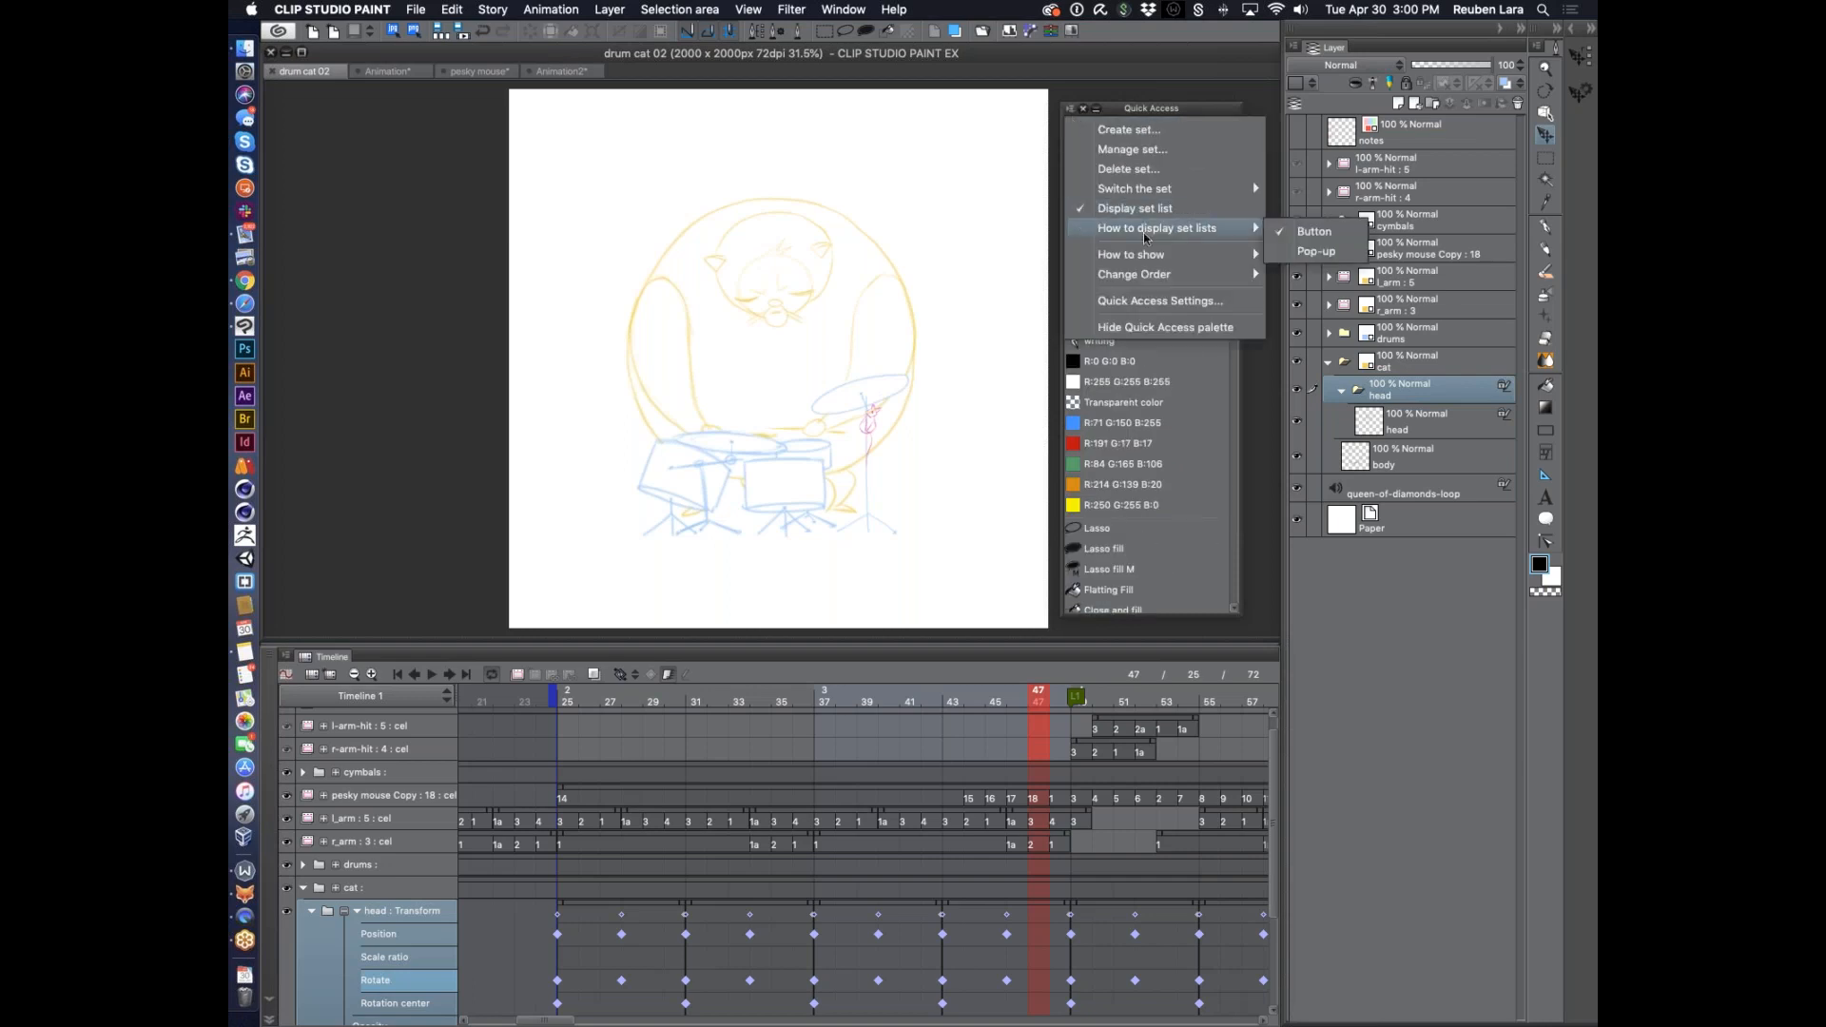
{"action": "mouse_move", "coordinate": [1246, 255]}
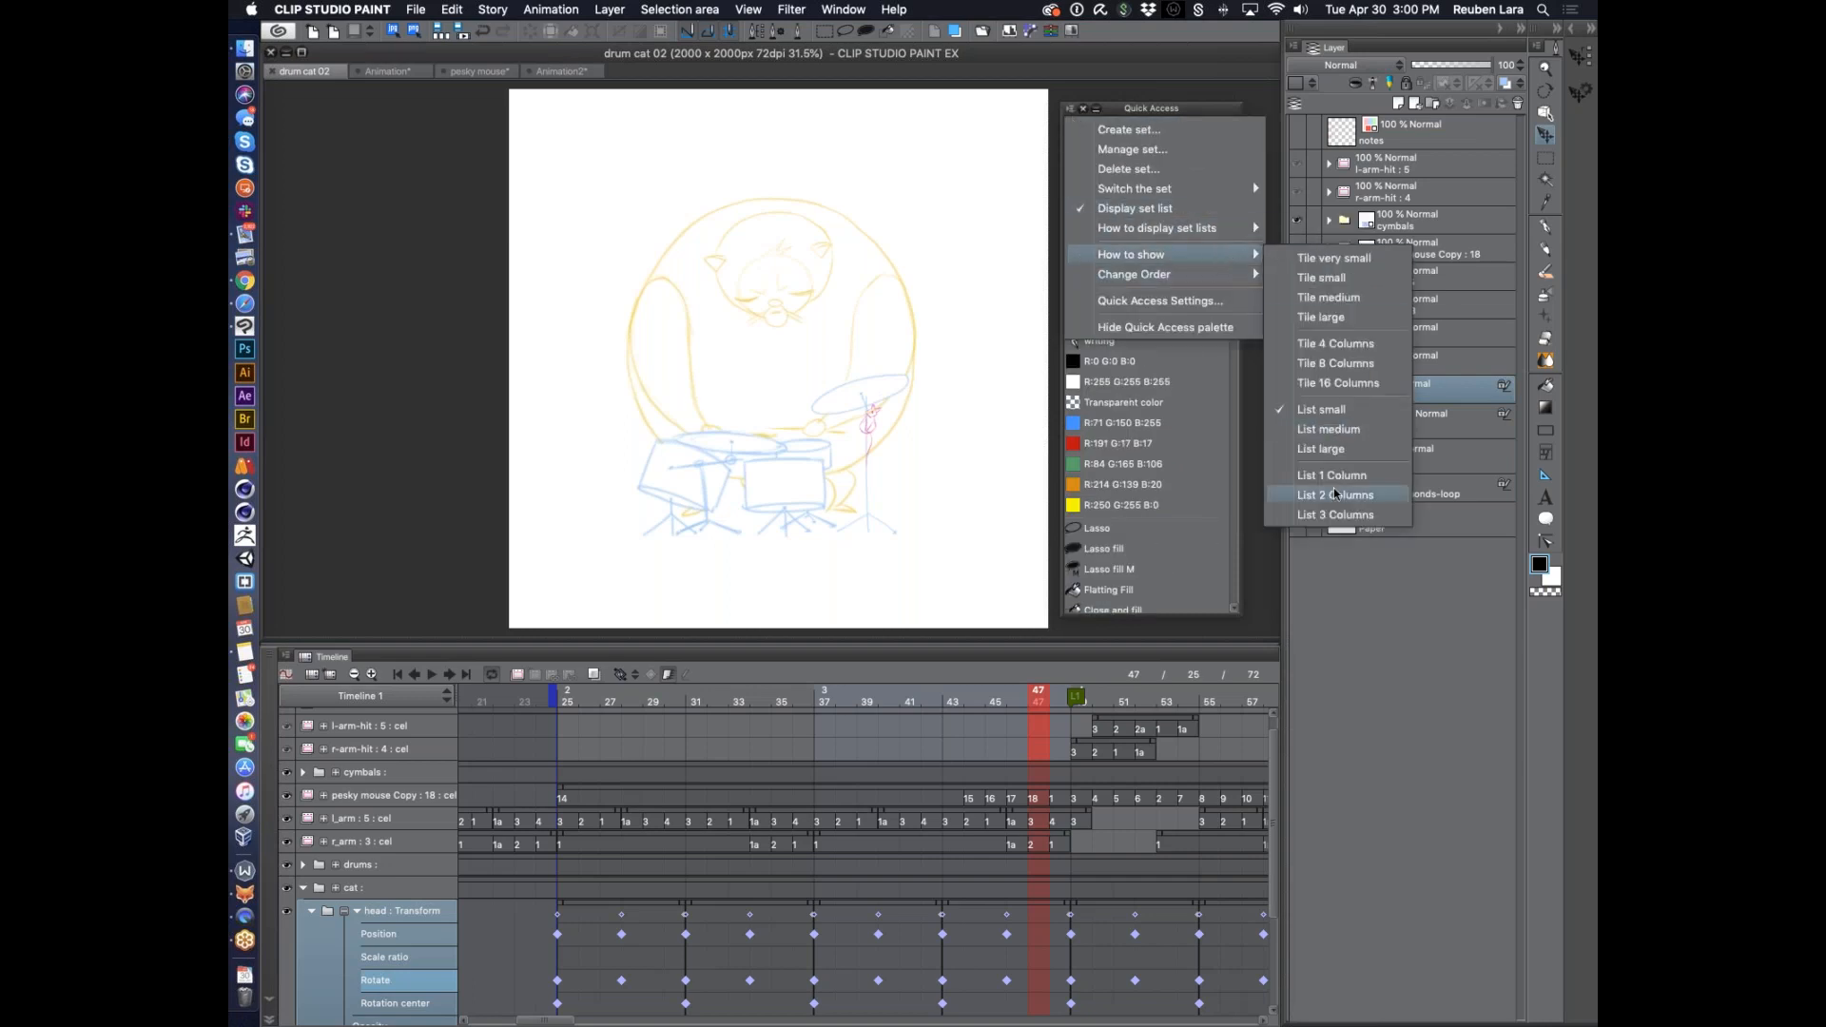
{"action": "left_click", "coordinate": [1334, 257]}
{"action": "left_click_drag", "start_coordinate": [1256, 625], "coordinate": [1195, 432]}
View the four Quick Access sets as tiles, ending on Animation, and move the palette slightly away from the drawing
{"action": "left_click", "coordinate": [1085, 129]}
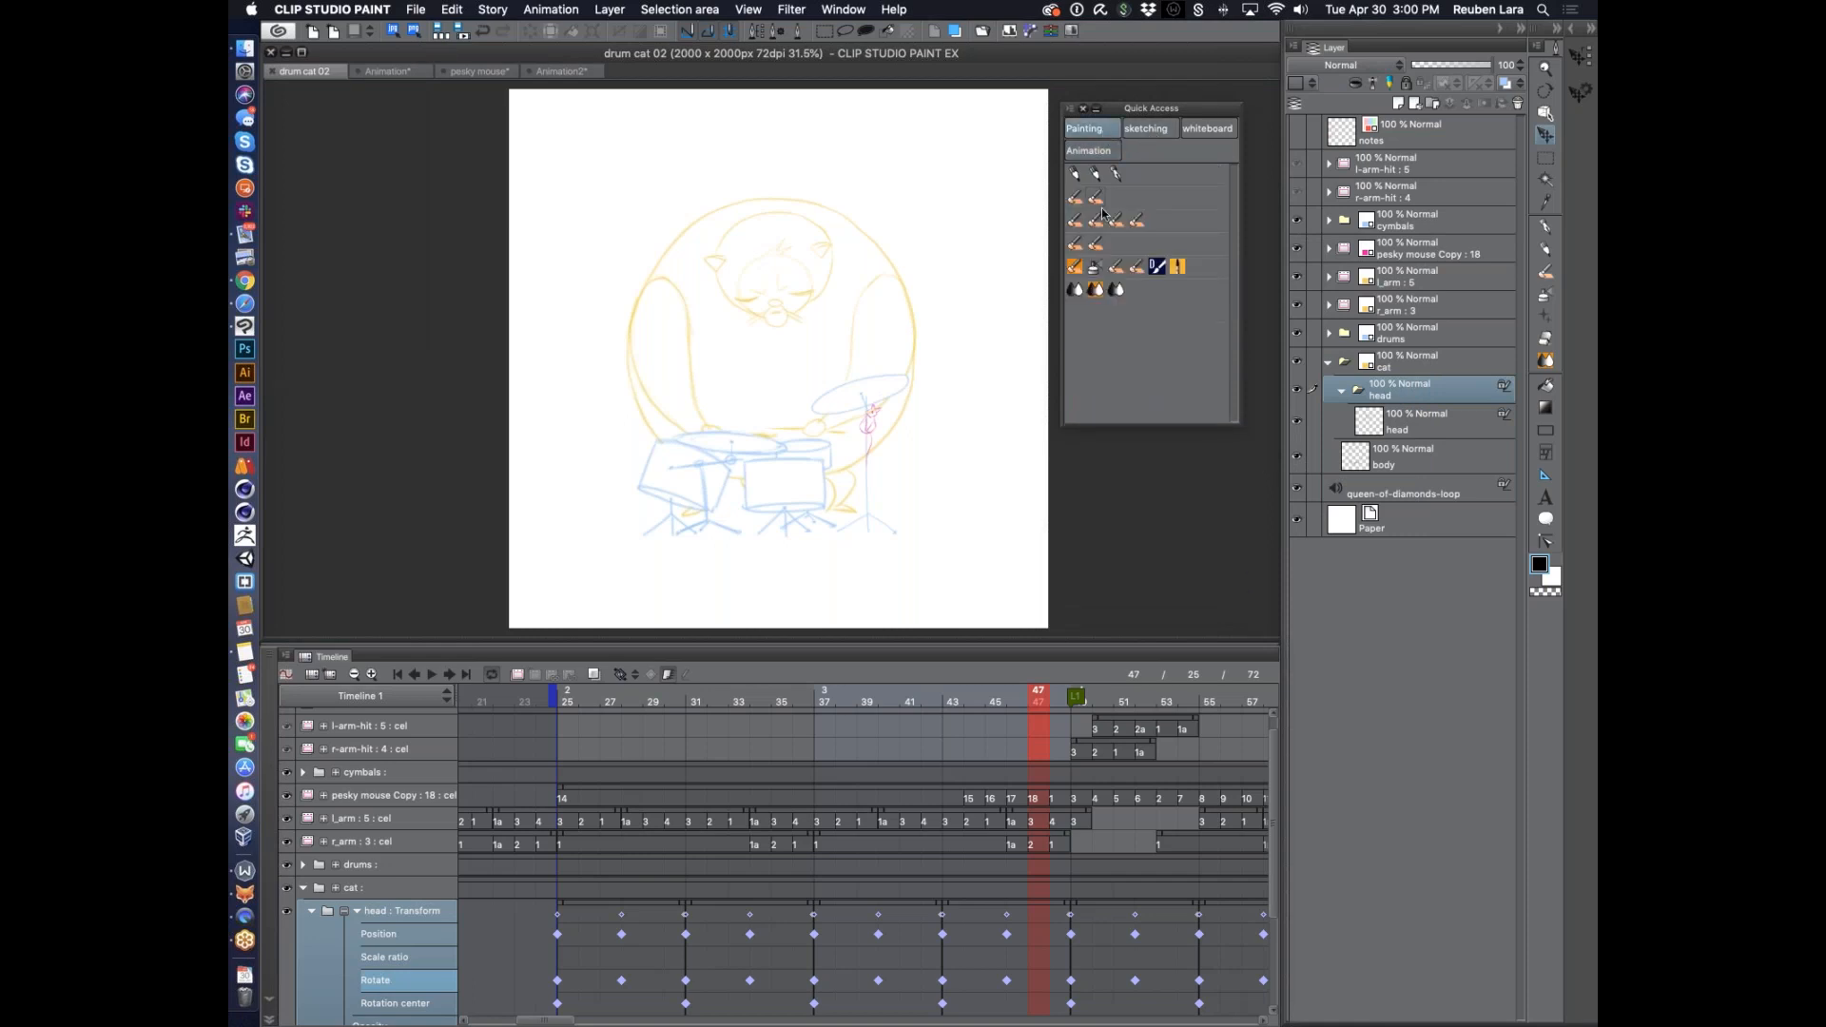
{"action": "left_click", "coordinate": [1089, 151]}
{"action": "left_click", "coordinate": [1147, 128]}
{"action": "left_click", "coordinate": [1216, 130]}
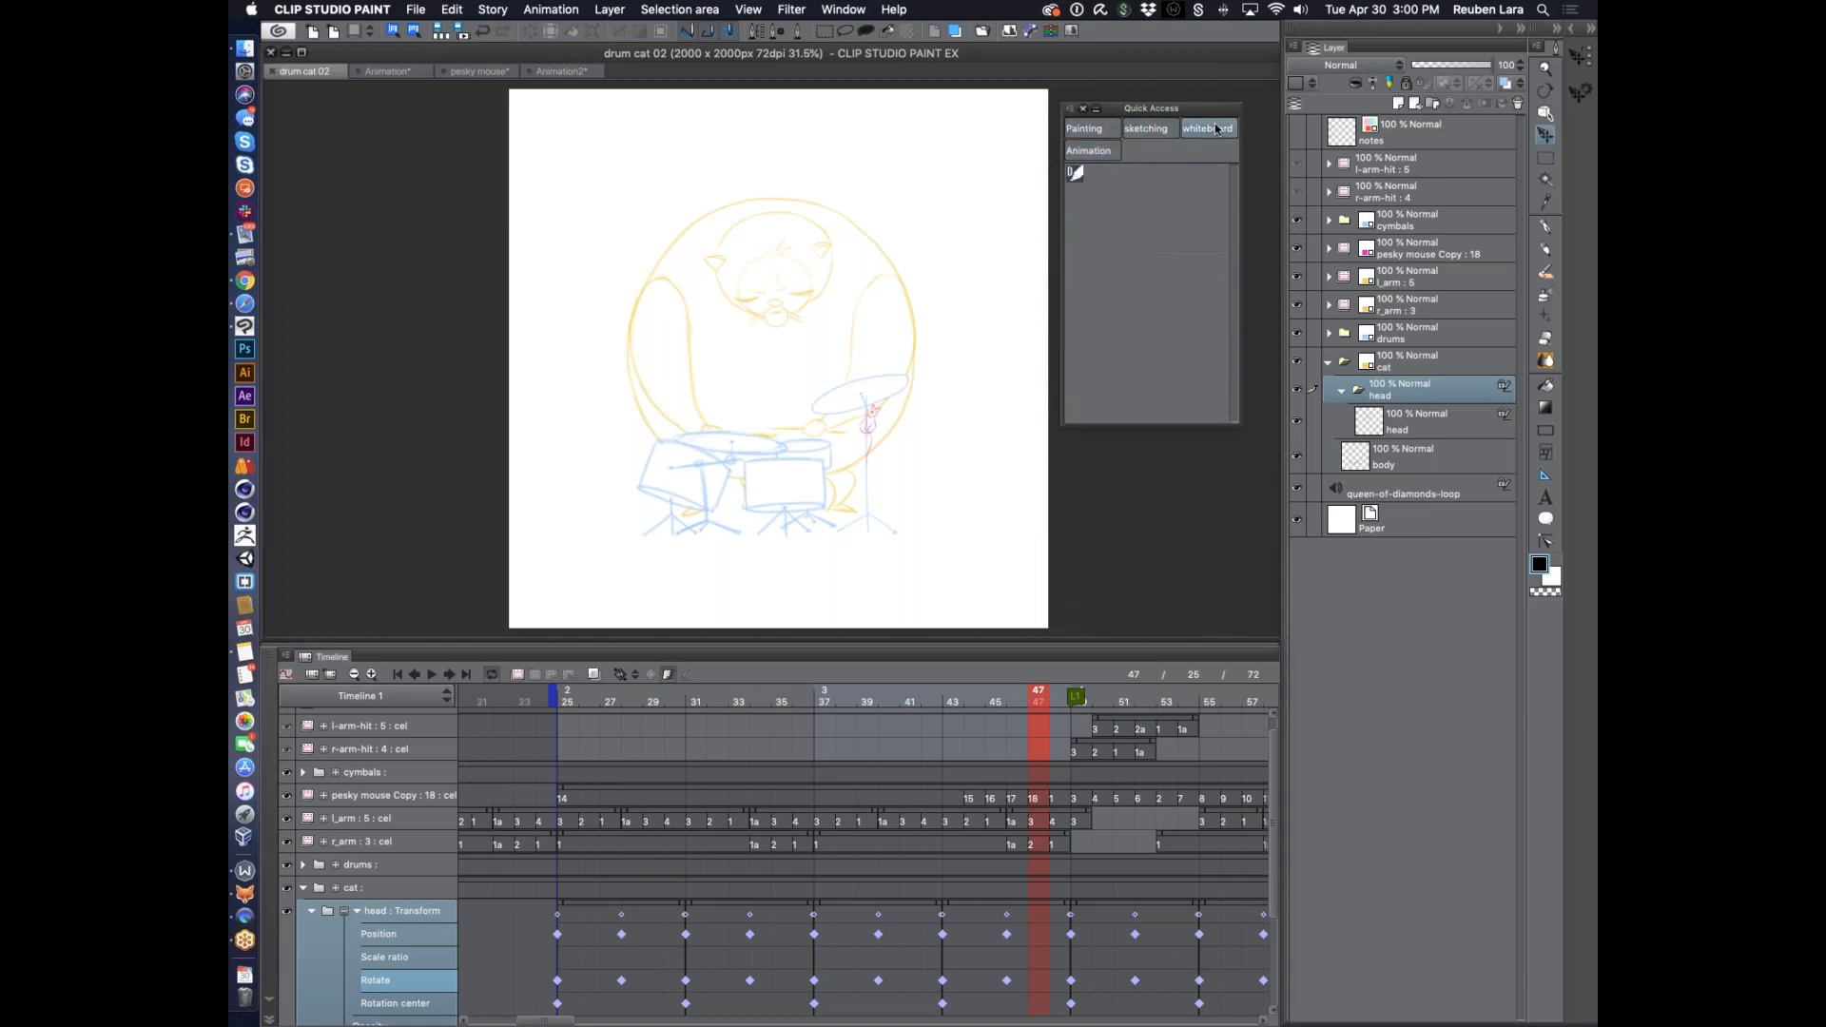
{"action": "left_click", "coordinate": [1109, 149]}
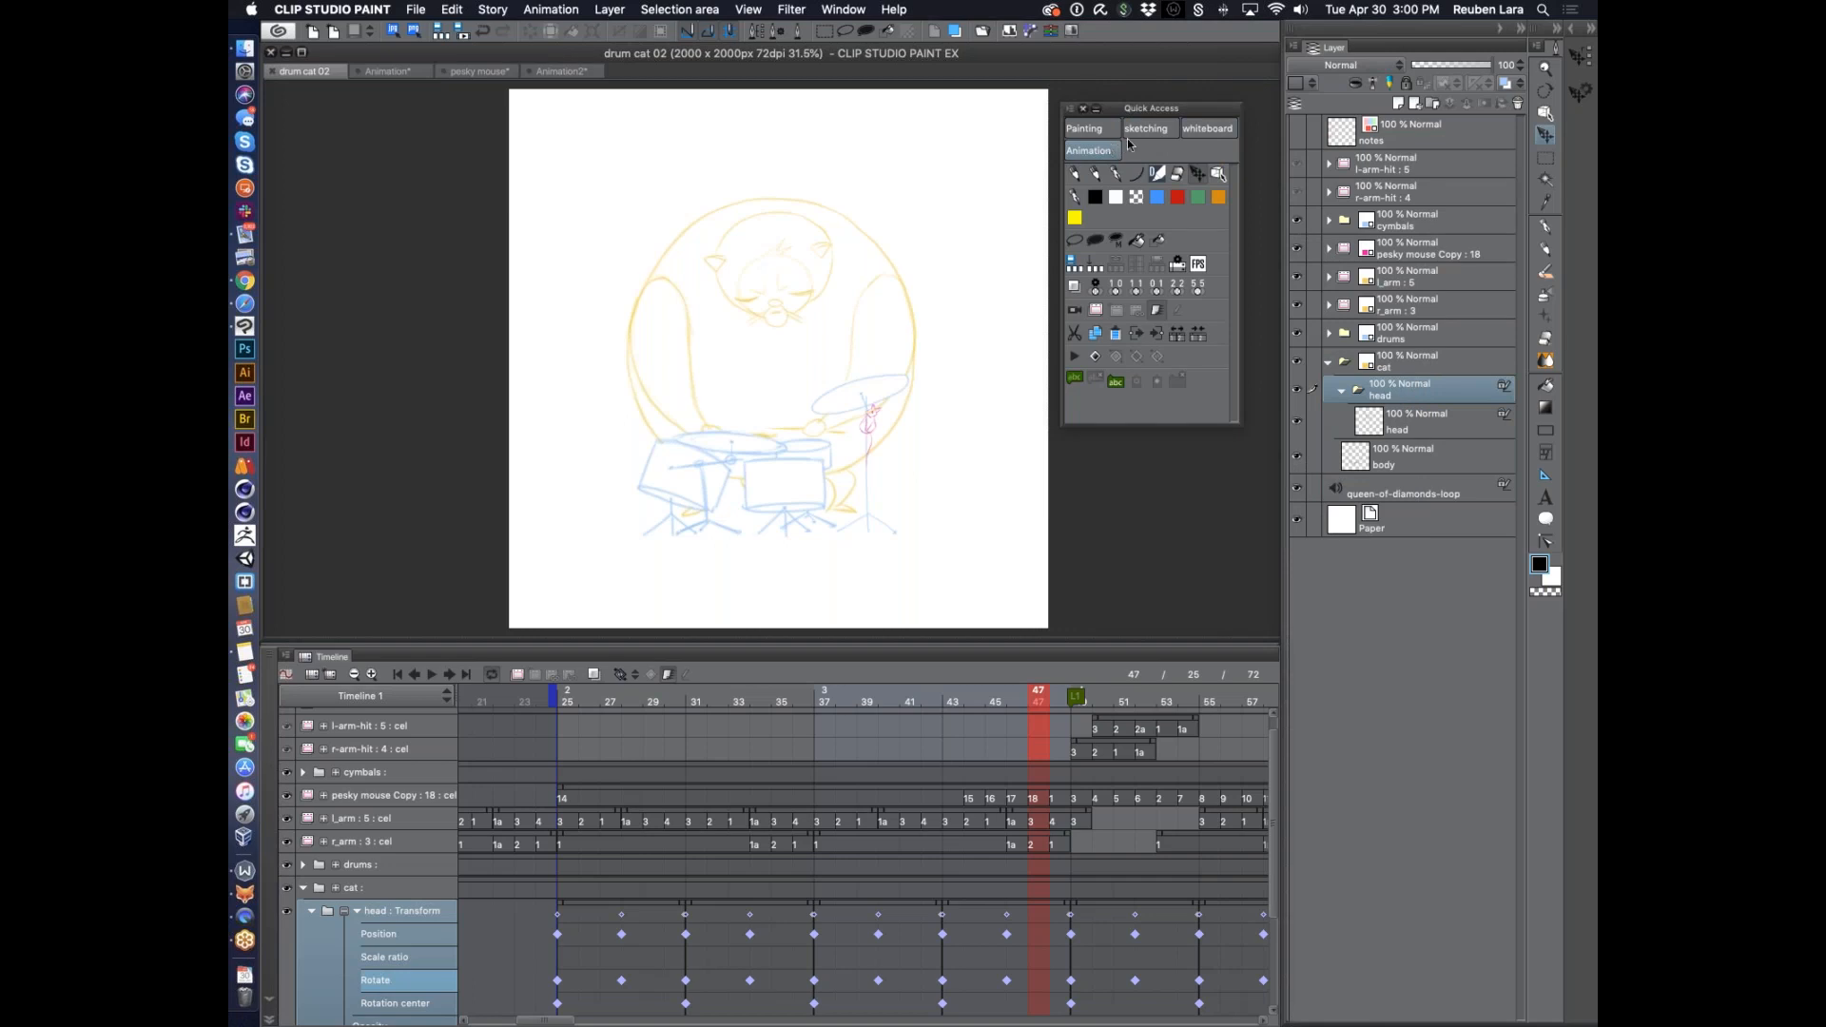
{"action": "left_click_drag", "start_coordinate": [1156, 107], "coordinate": [1173, 100]}
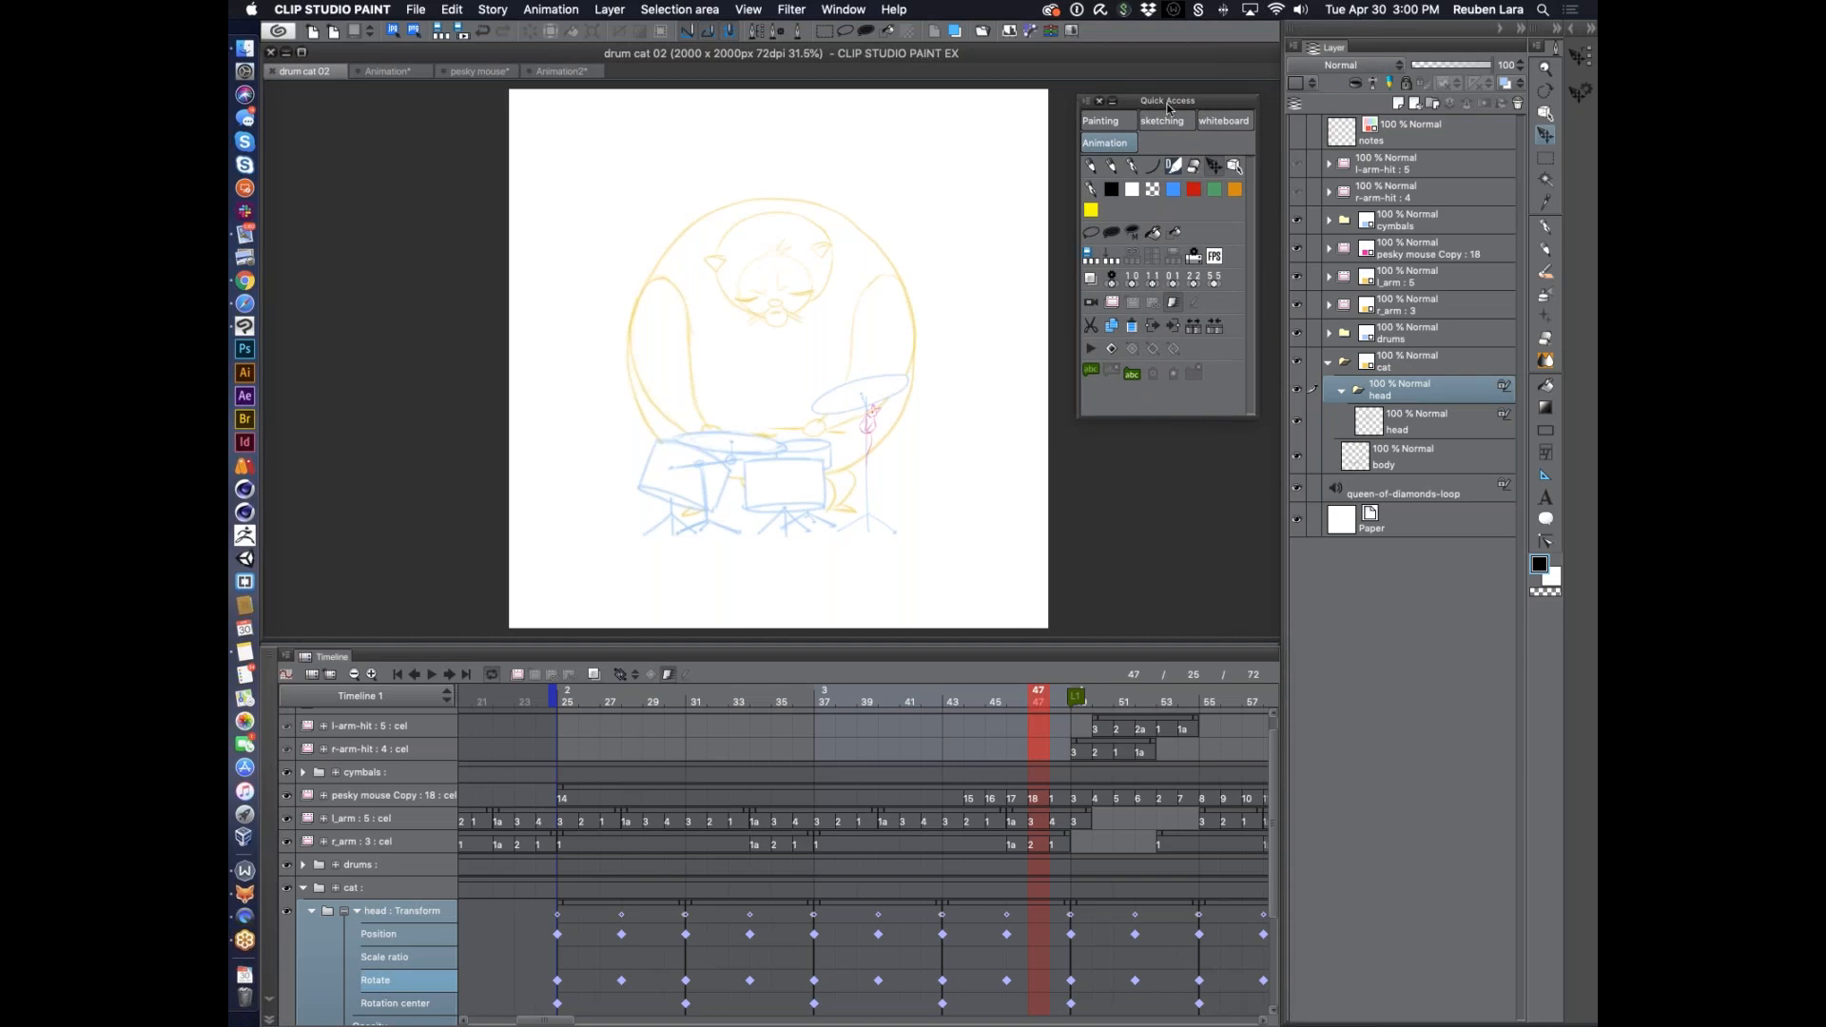
{"action": "left_click_drag", "start_coordinate": [1171, 103], "coordinate": [1168, 110]}
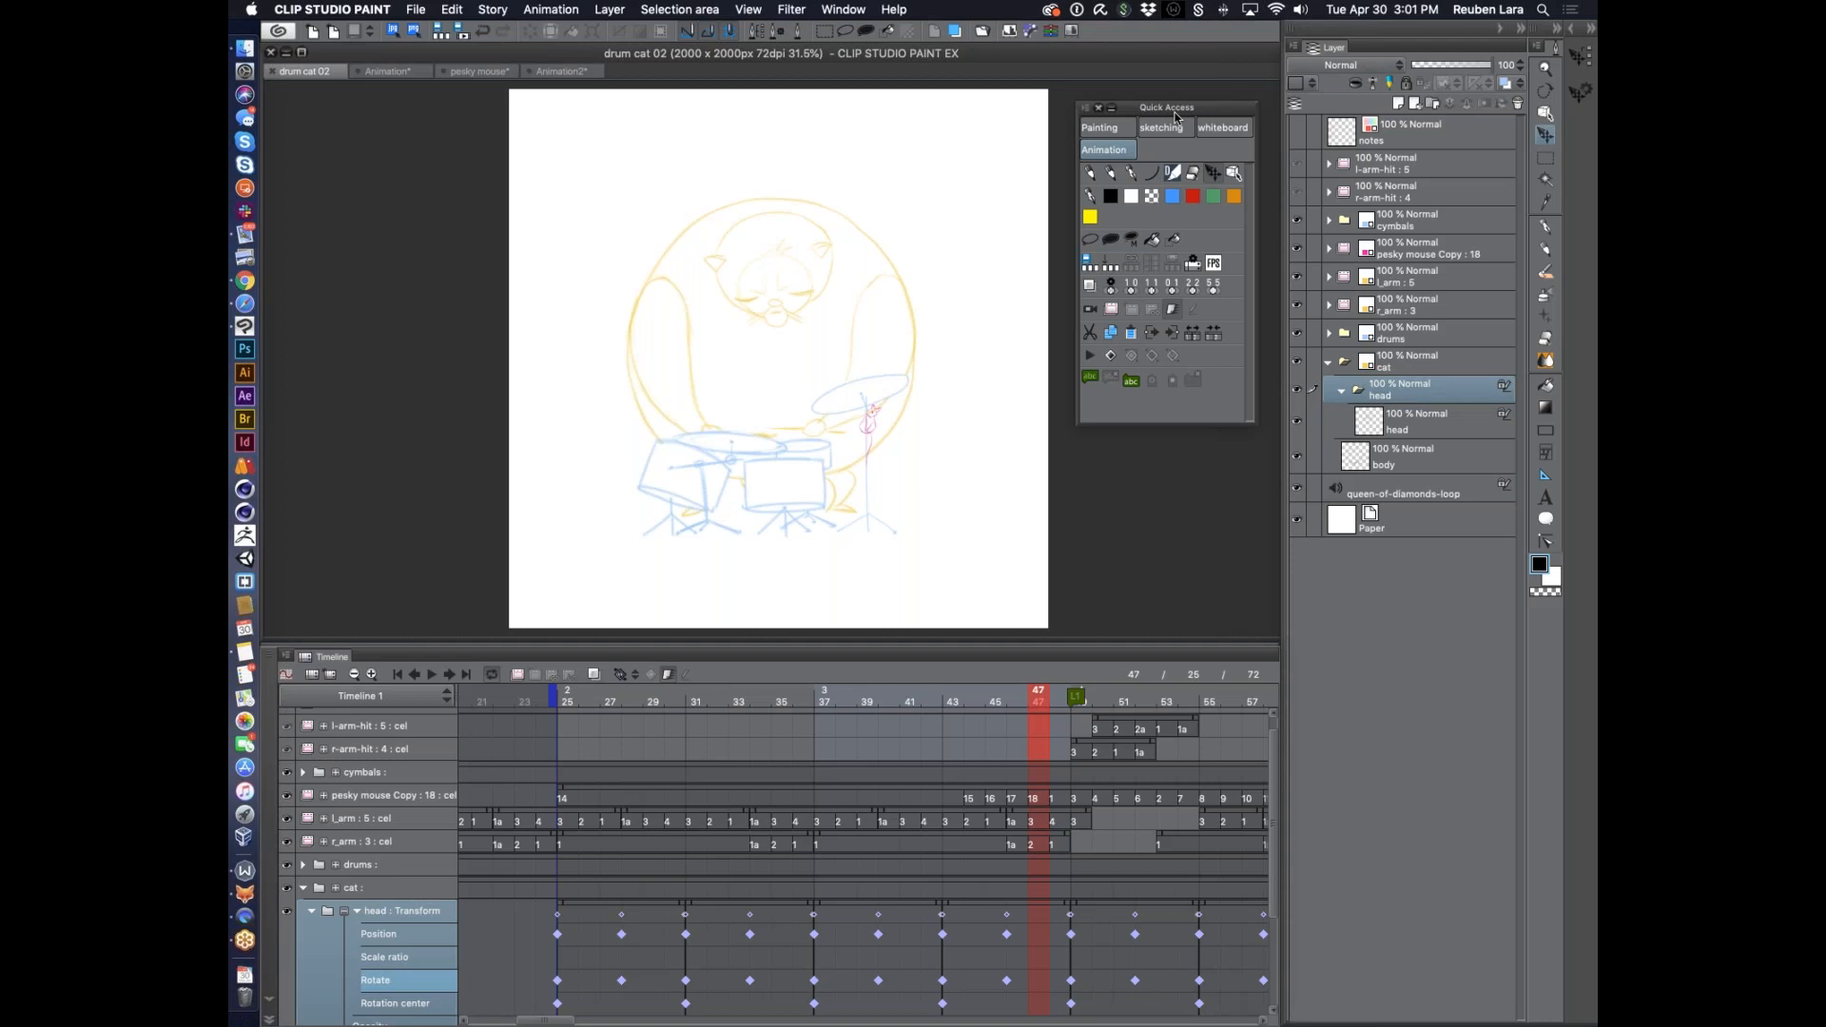
Switch to Safari and search Google in a new tab for "cintiq 21ux"
{"action": "left_click", "coordinate": [246, 304]}
{"action": "left_click", "coordinate": [1327, 109]}
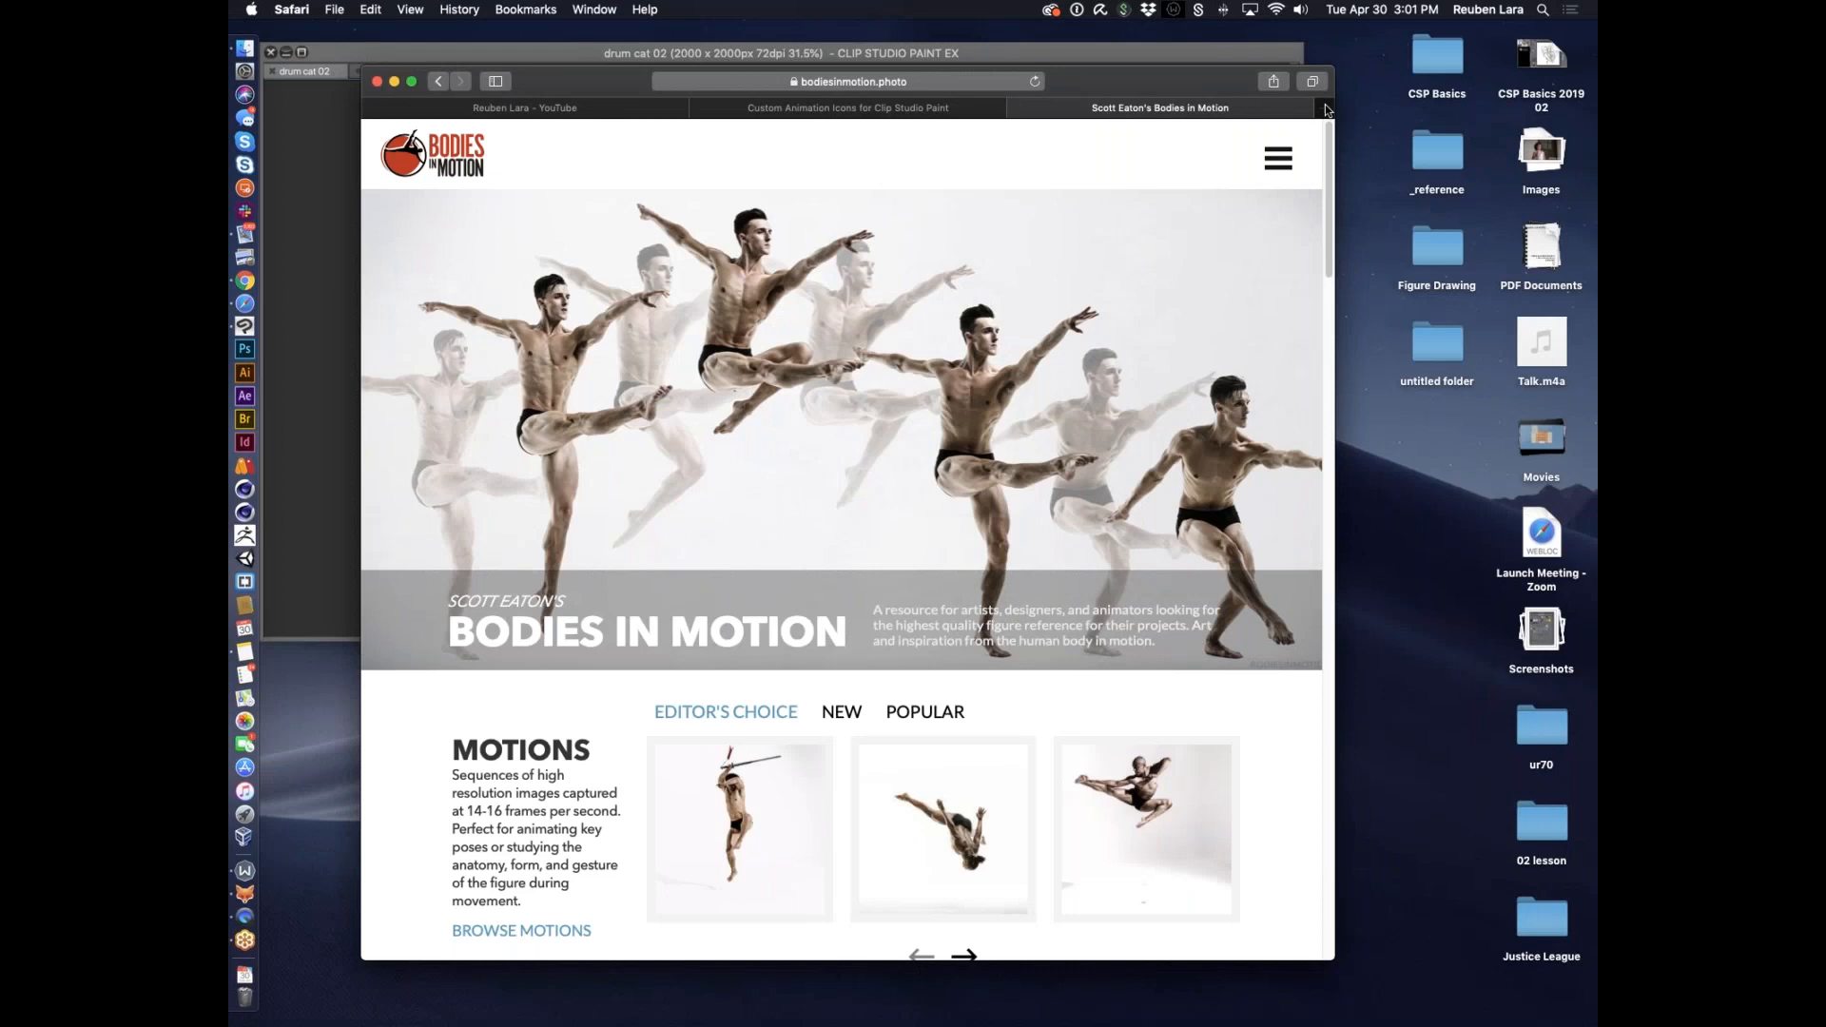
{"action": "type", "text": "cintiq 21ux"}
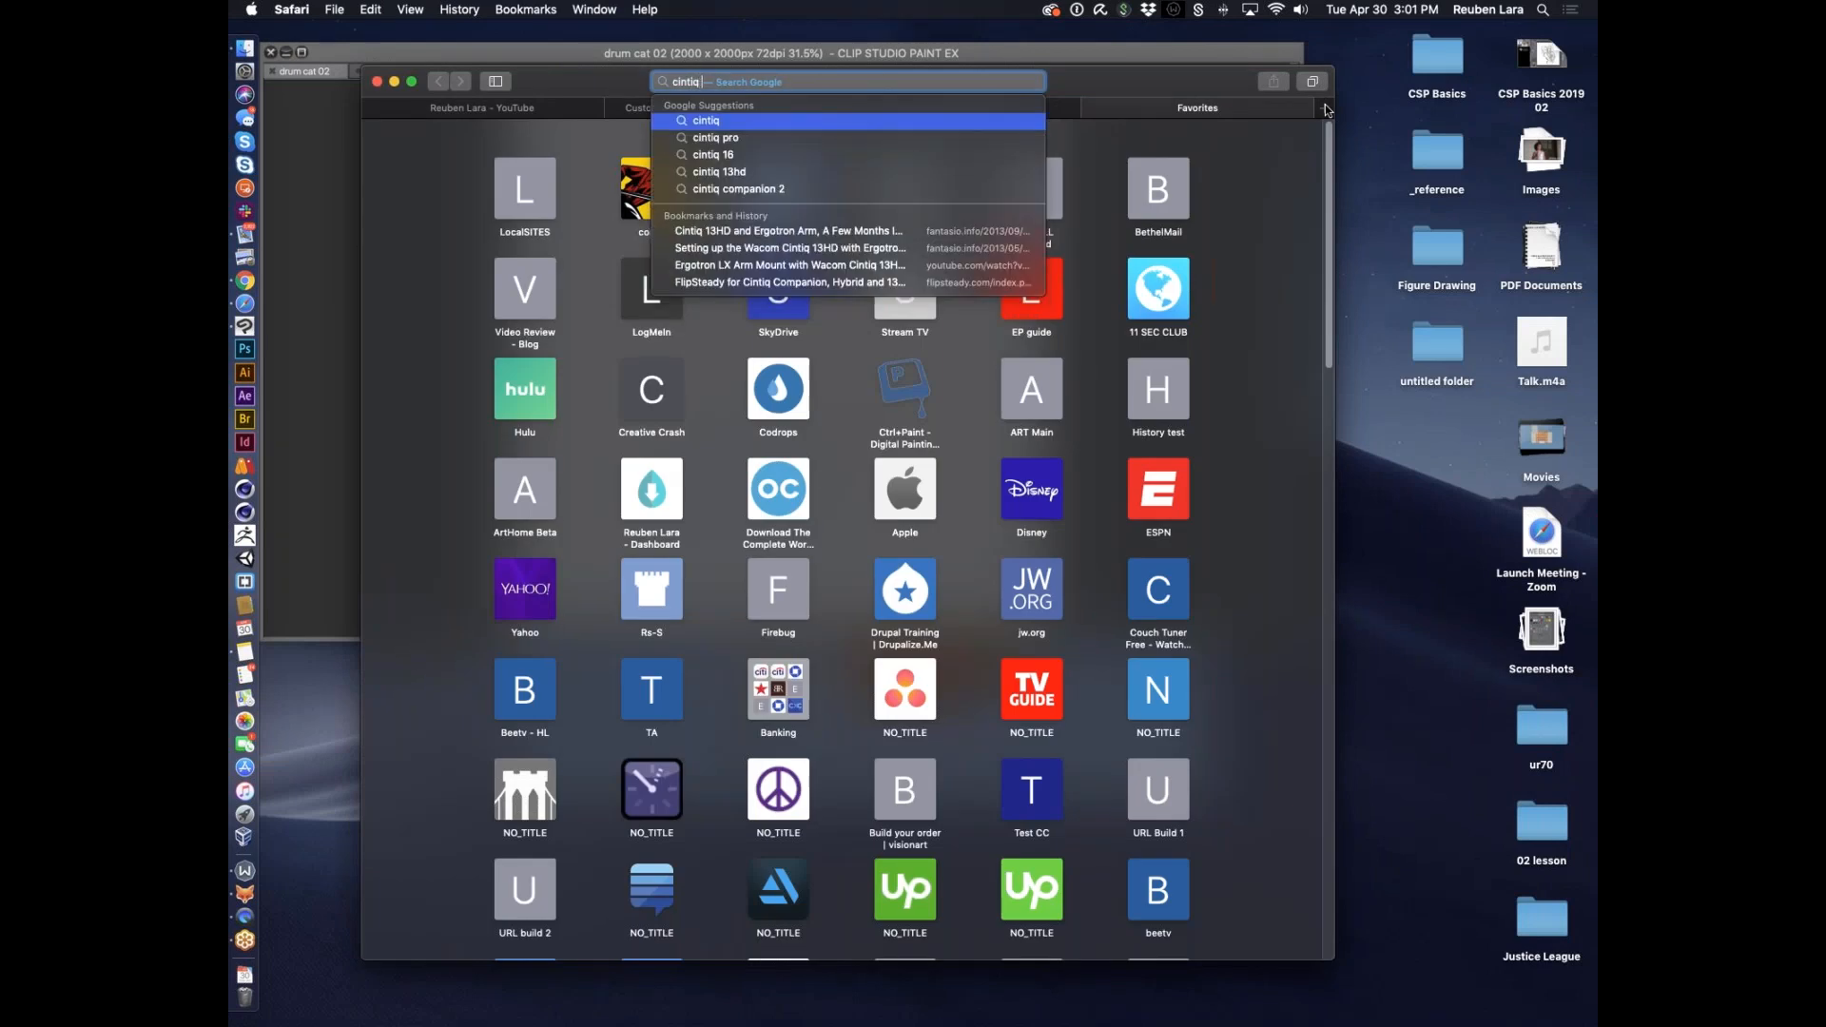
{"action": "key", "text": "Return"}
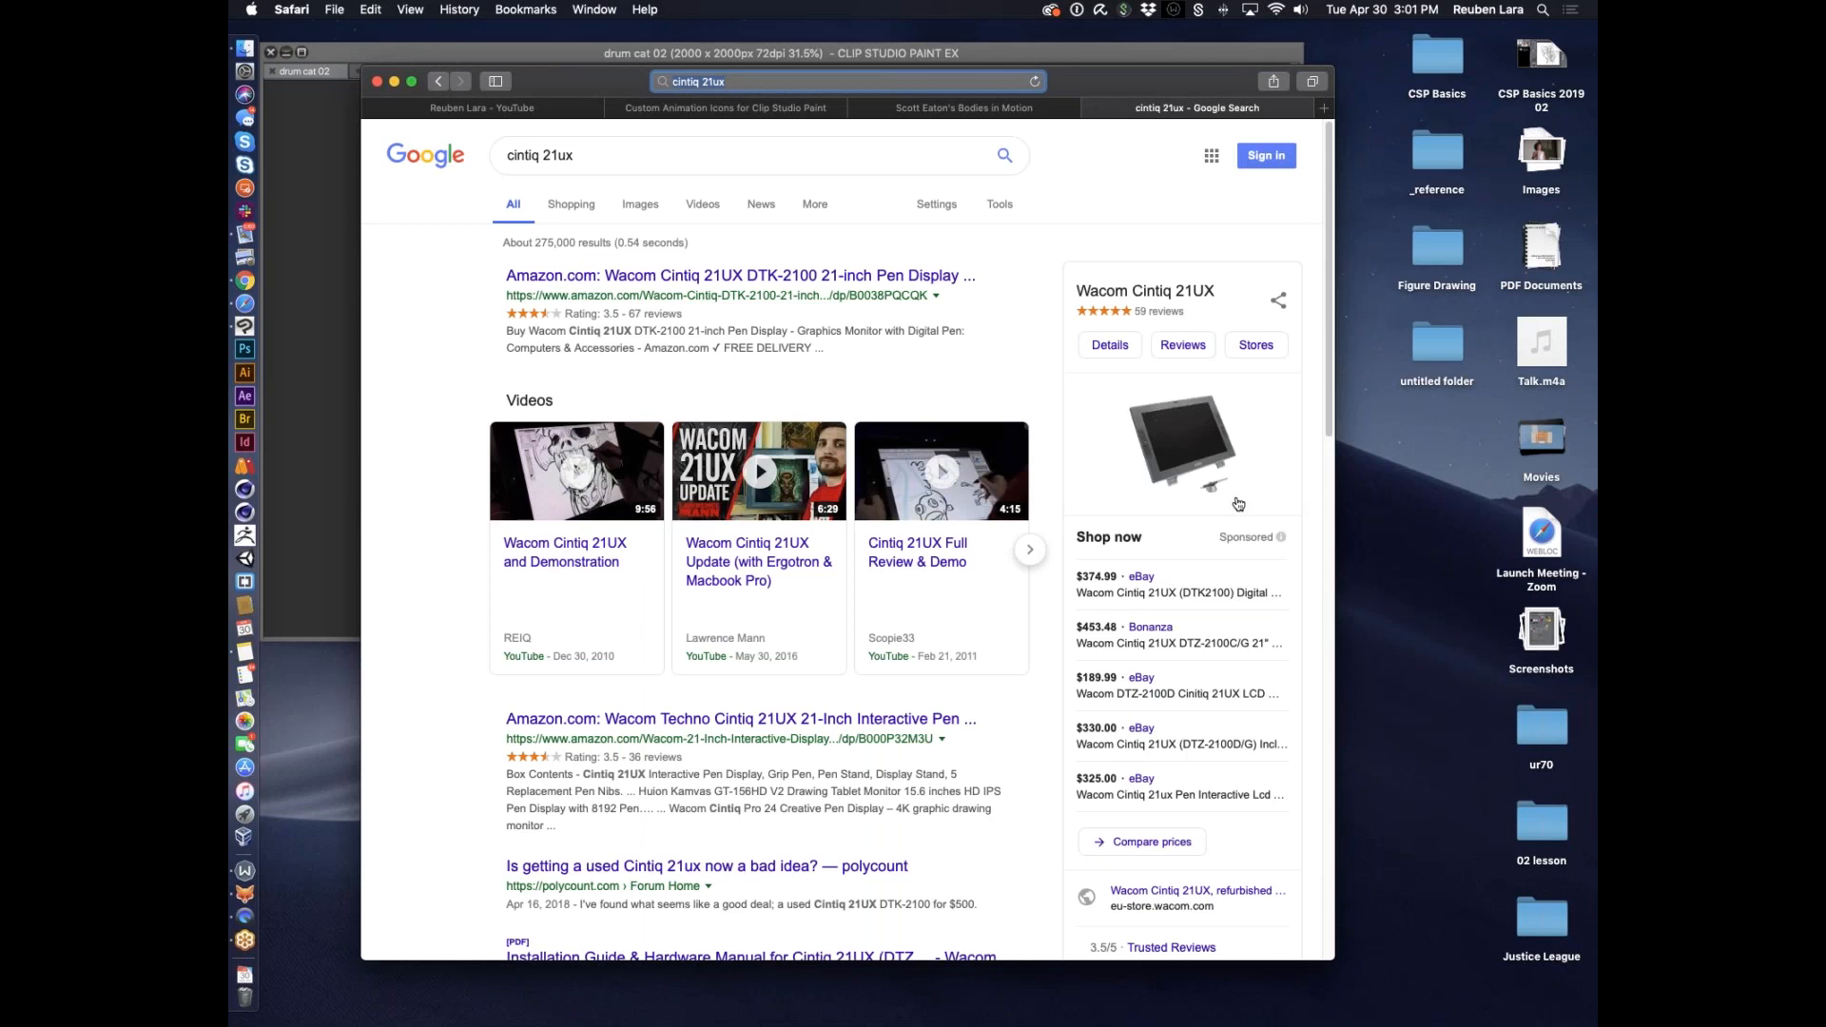
View the enlarged Wacom Cintiq 21UX product image, close it, and return to Clip Studio Paint
{"action": "left_click", "coordinate": [1222, 464]}
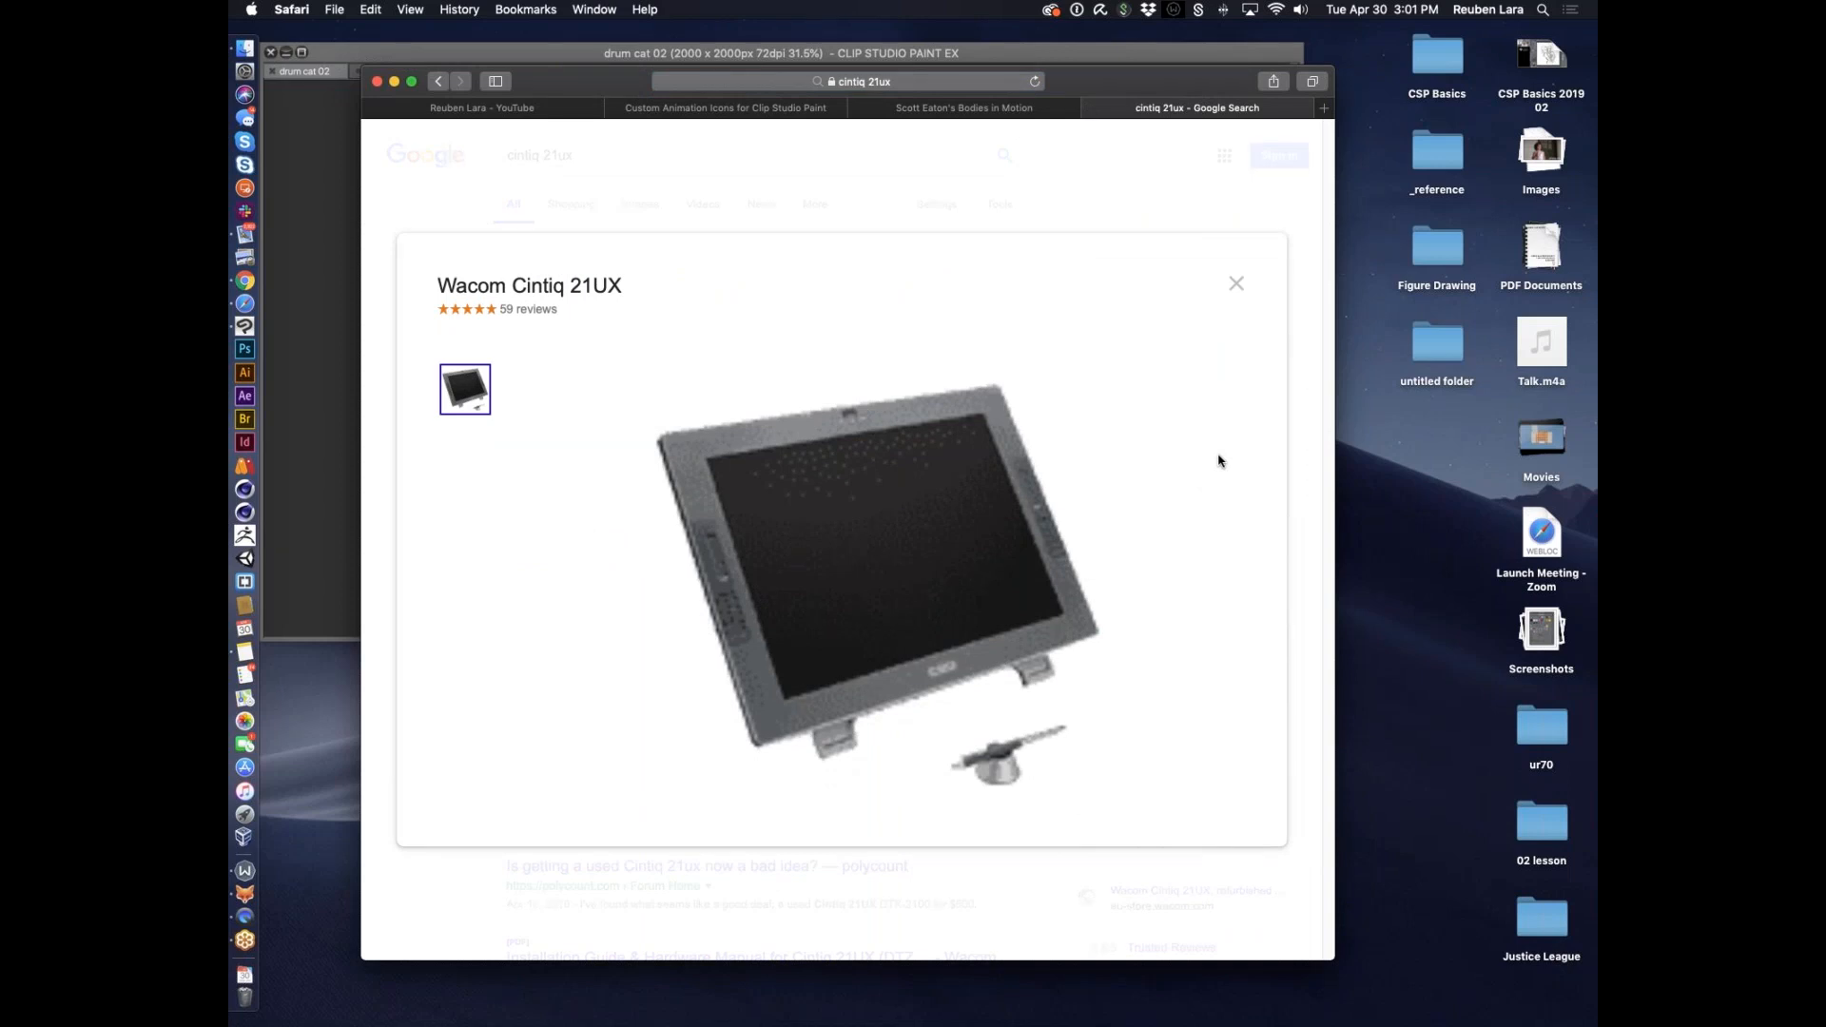
{"action": "left_click", "coordinate": [1237, 283]}
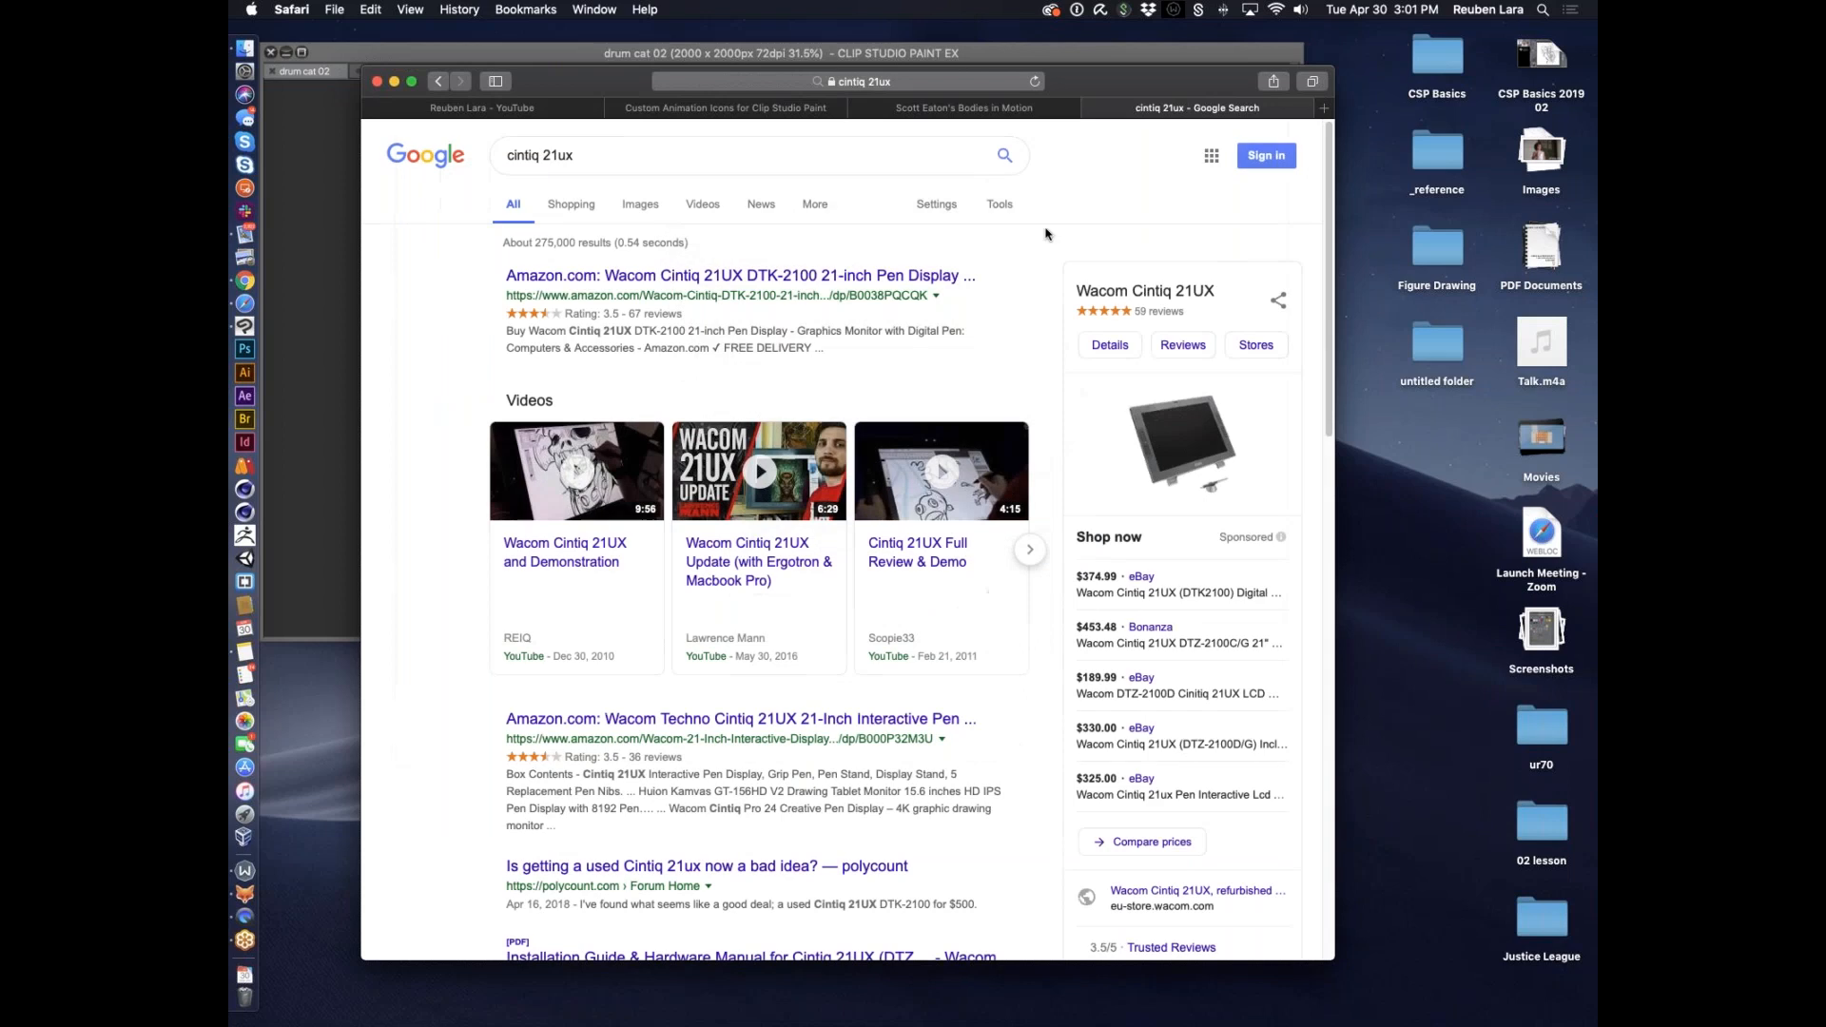
{"action": "mouse_move", "coordinate": [1164, 82]}
{"action": "left_mouse_down"}
{"action": "mouse_move", "coordinate": [1224, 241]}
{"action": "mouse_move", "coordinate": [1242, 198]}
{"action": "left_mouse_up"}
{"action": "left_click", "coordinate": [1138, 151]}
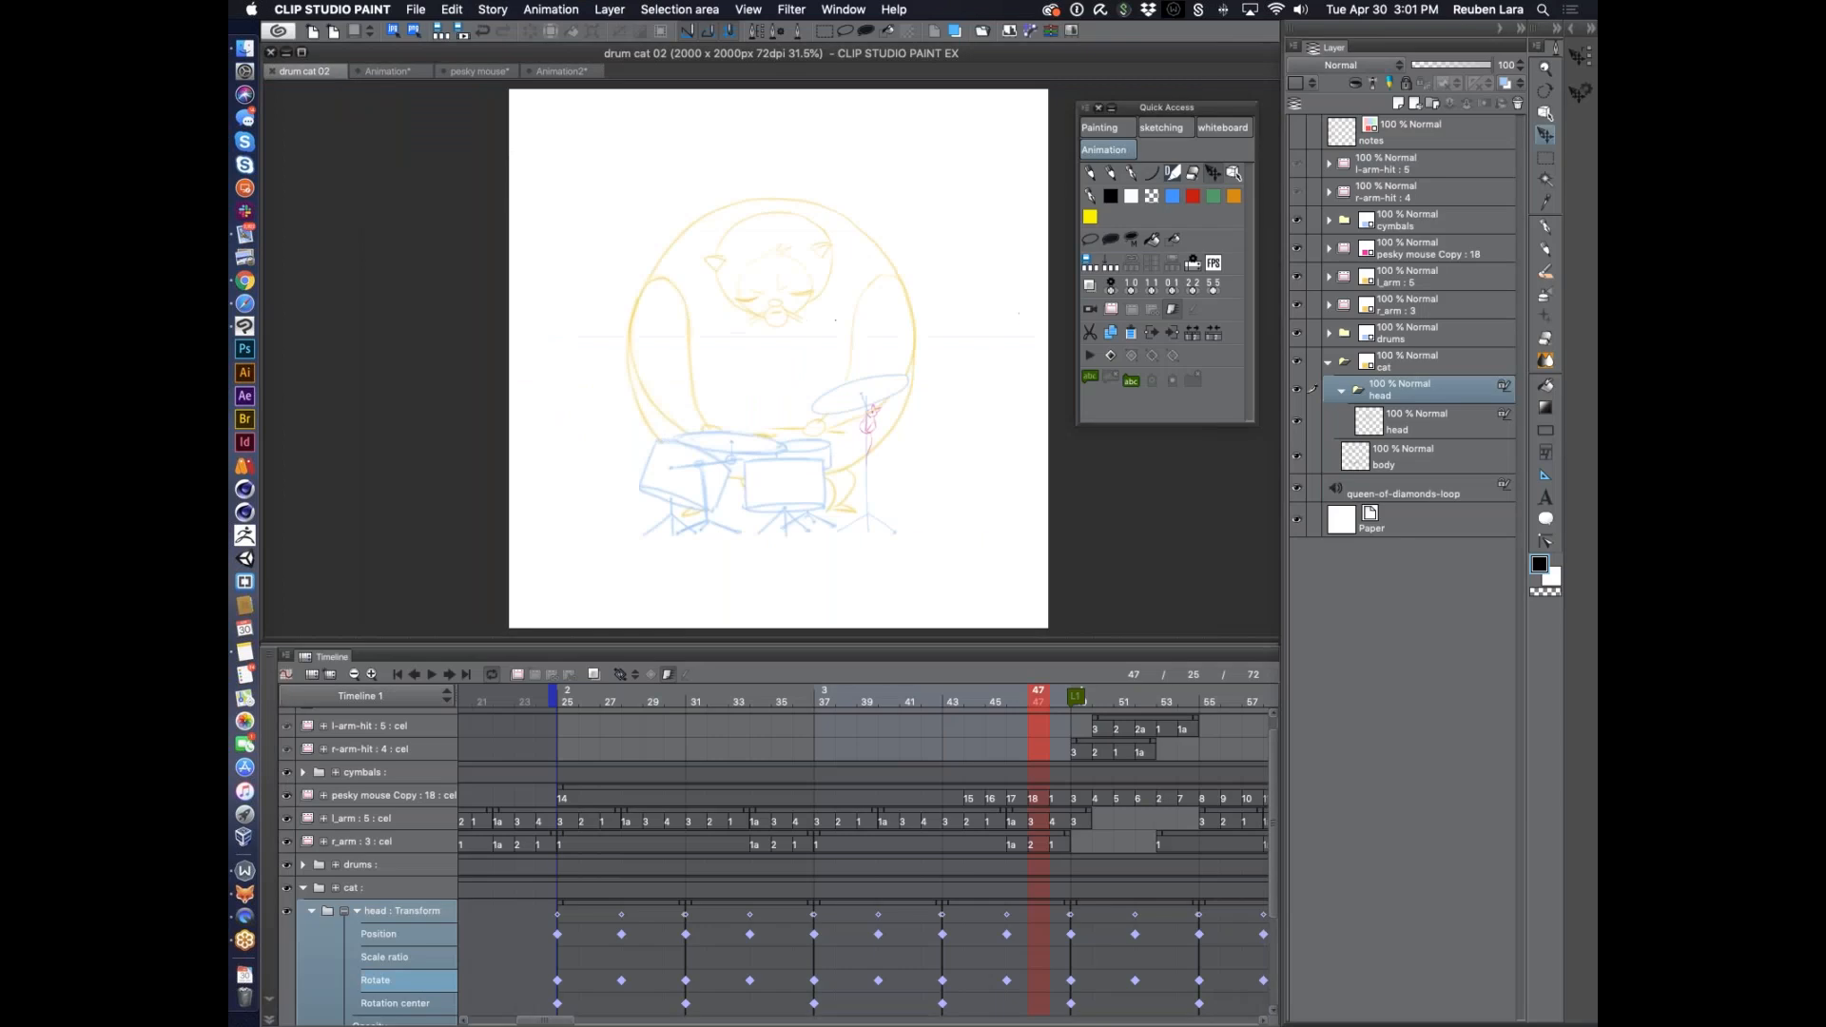